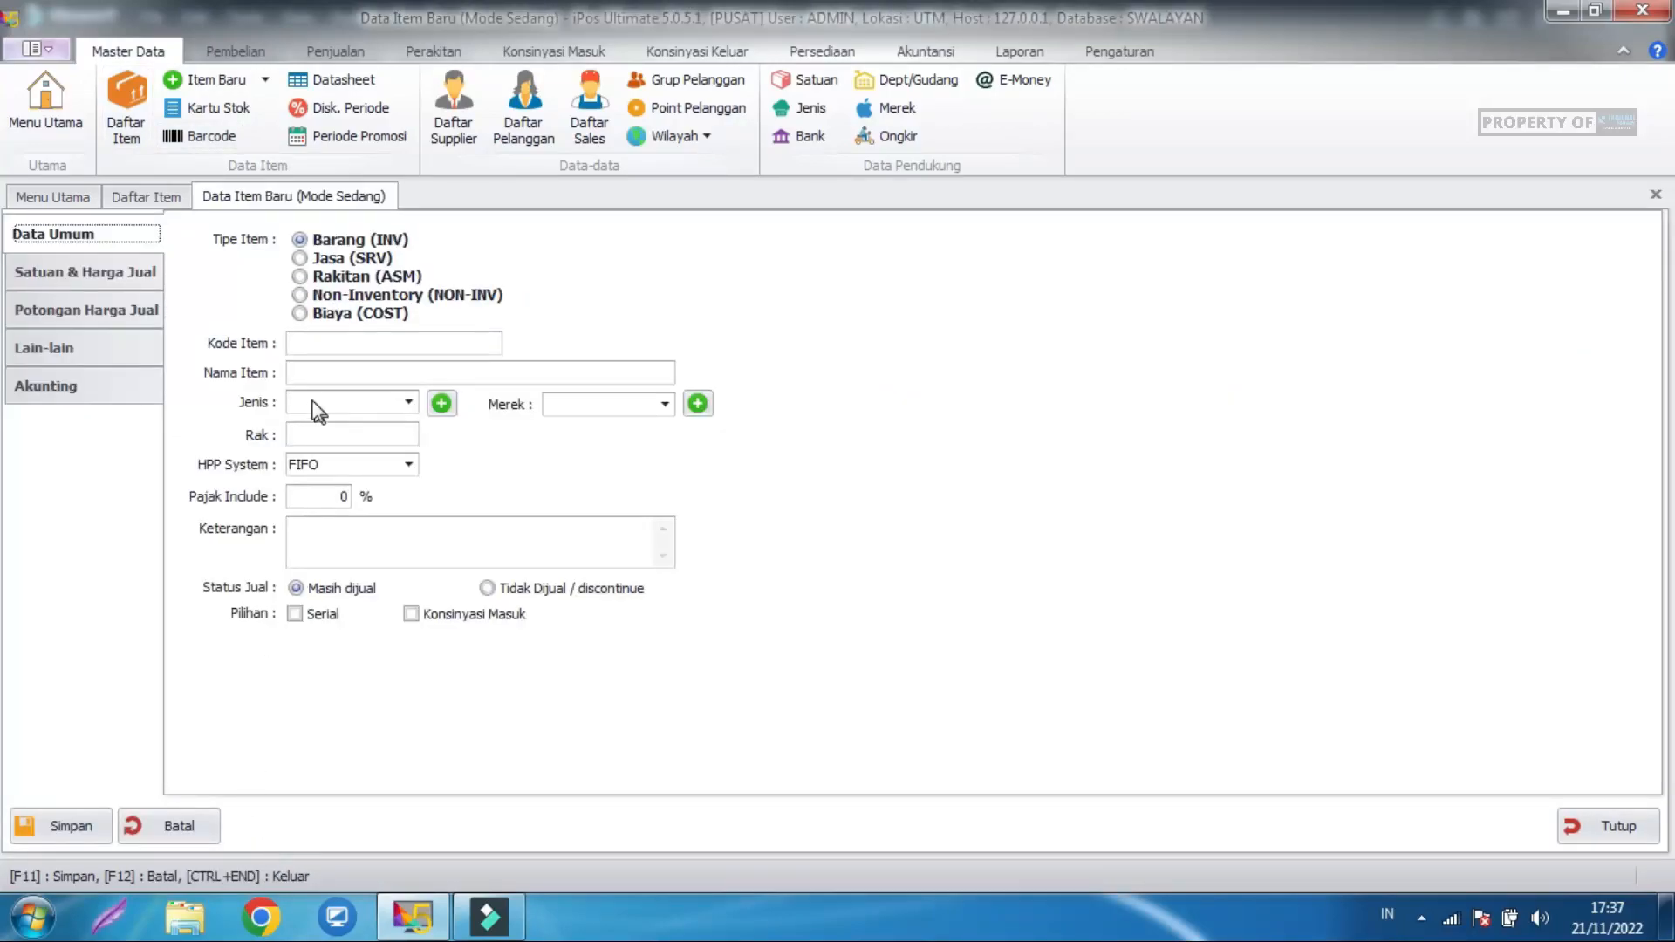
Enter item code A00001, name Aqua Botol and Jenis MNM, and go to the item's unit and selling-price data.
left_click(325, 342)
type("A00001")
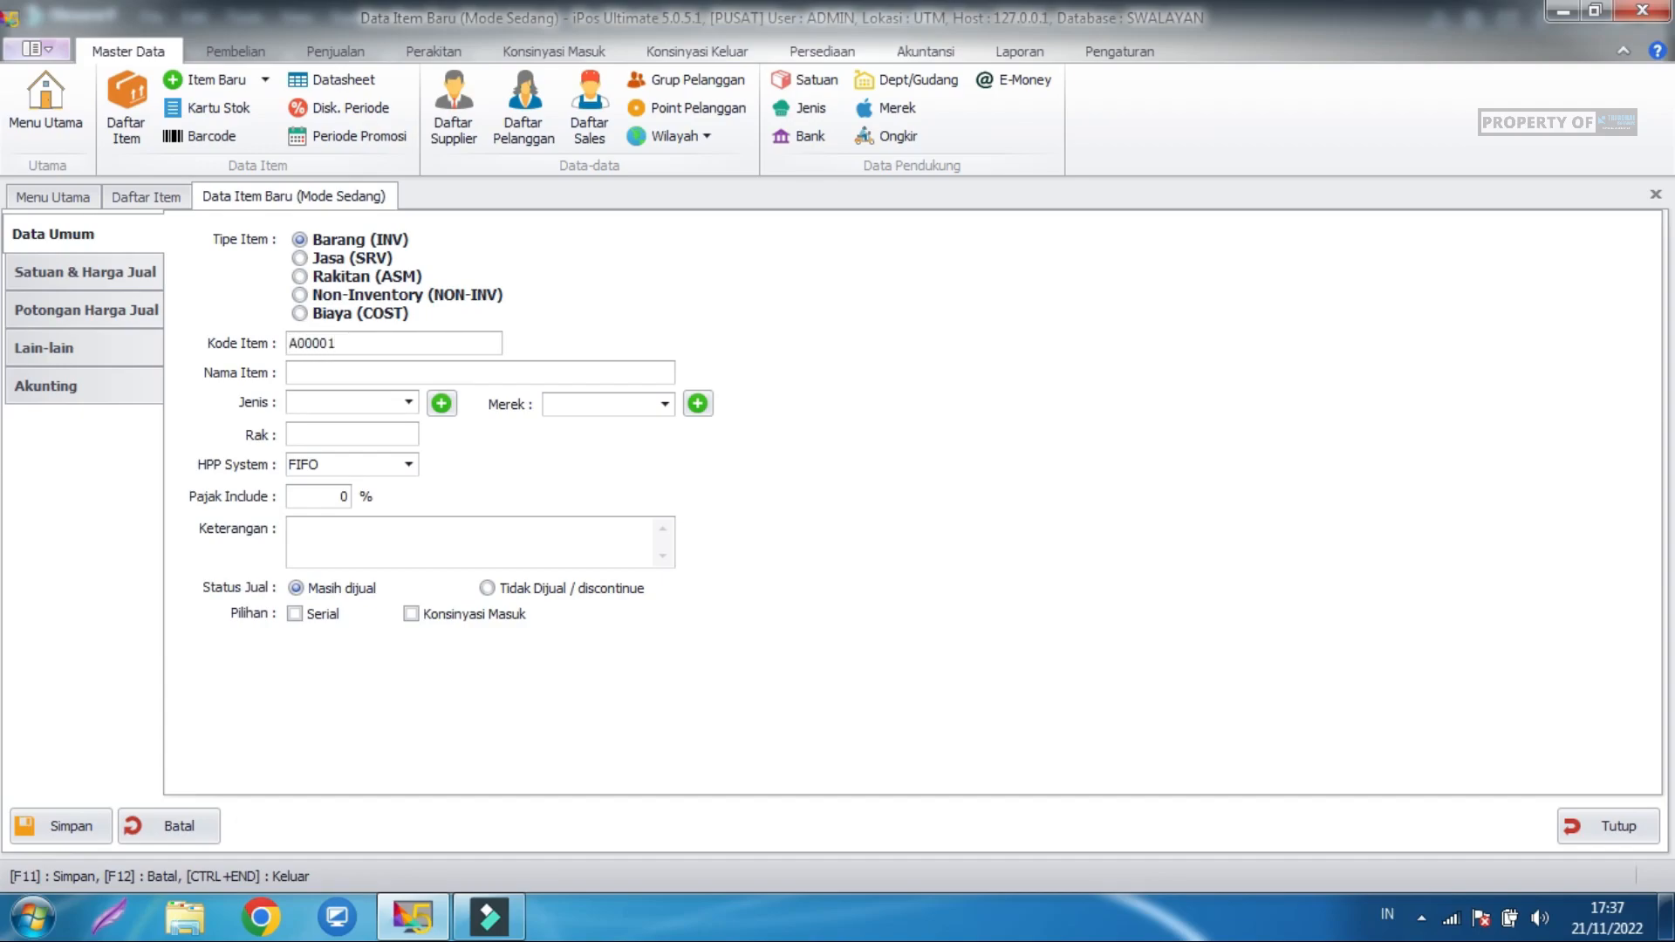
key("Tab")
type("Aqua Botol")
left_click(398, 408)
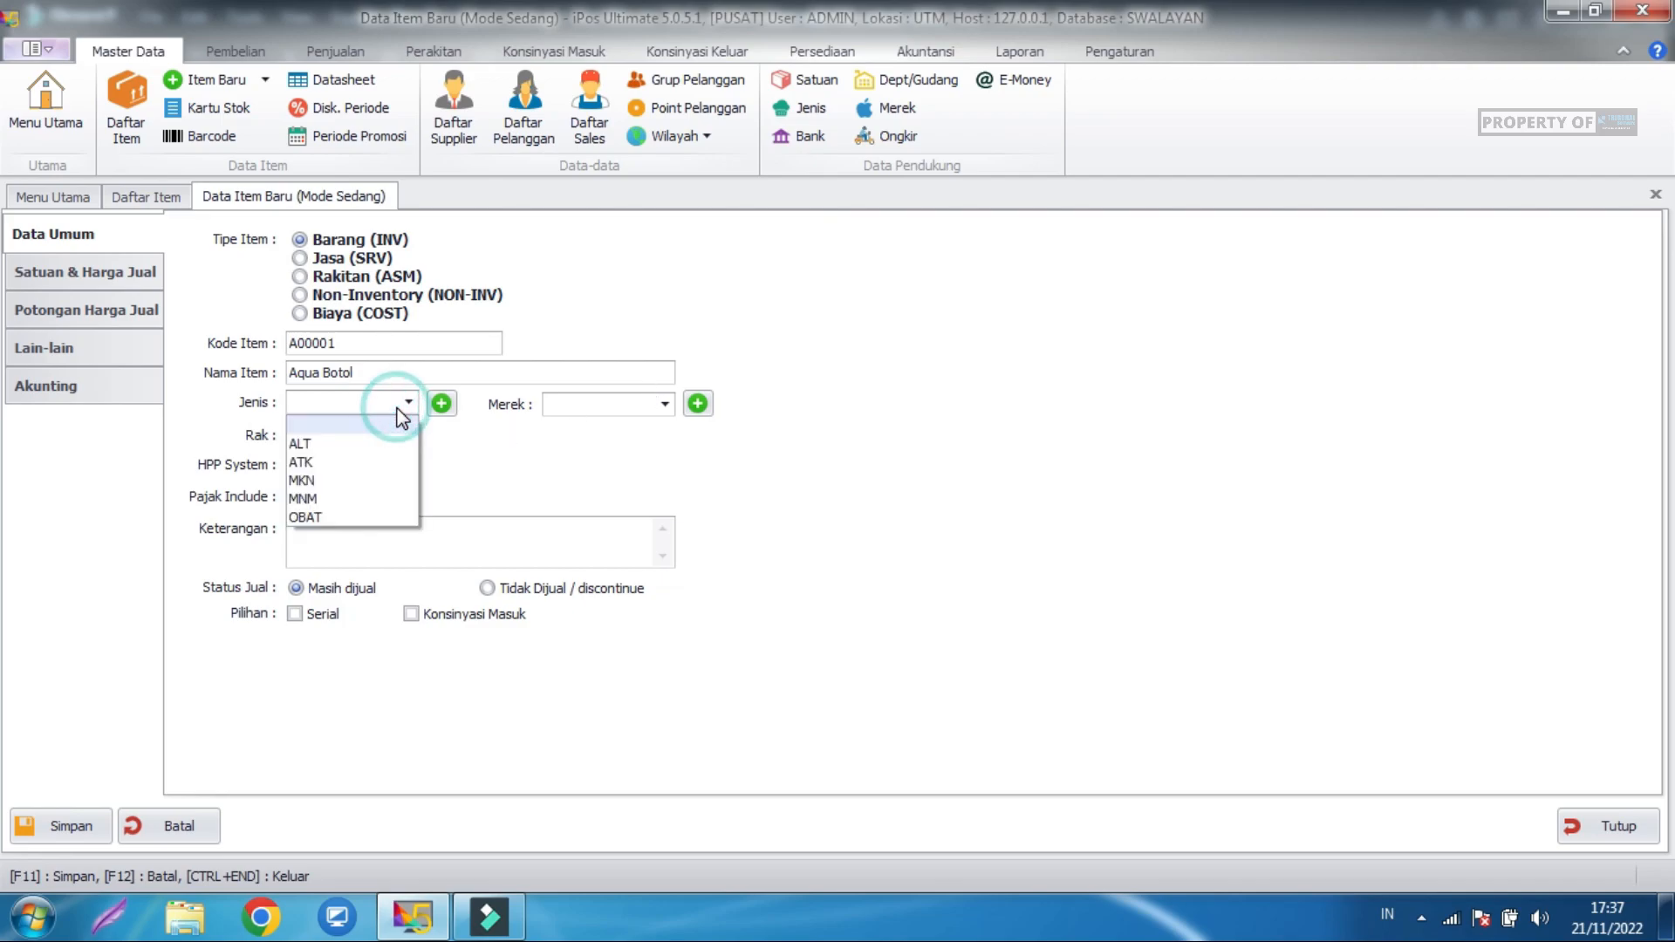
left_click(335, 500)
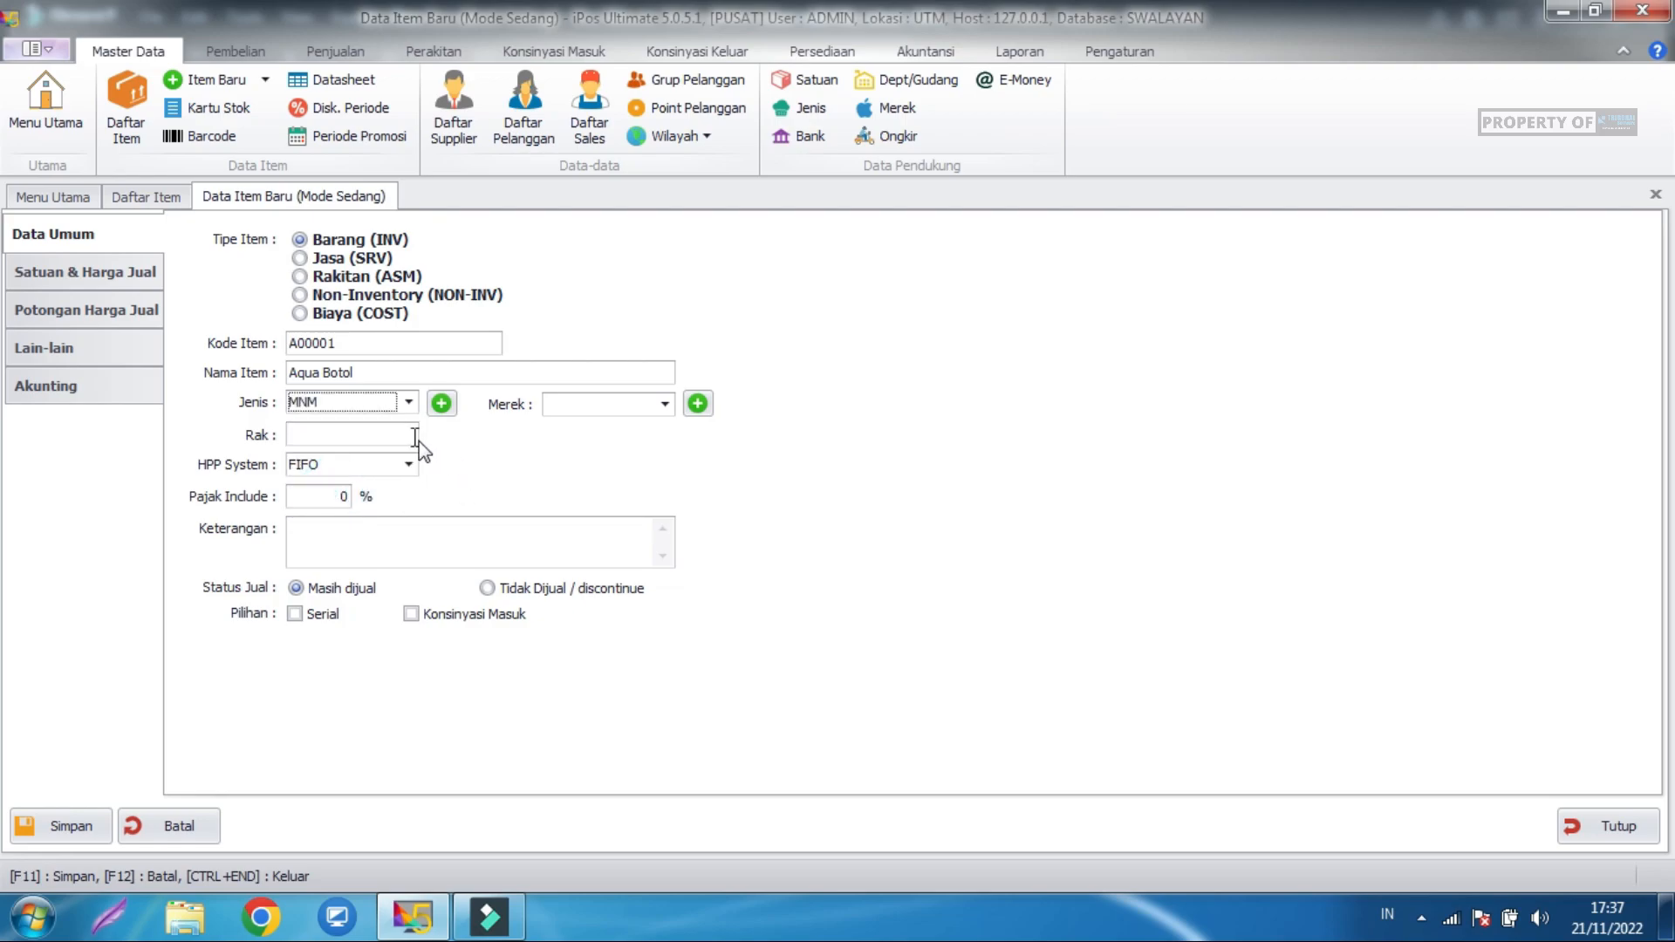
left_click(130, 289)
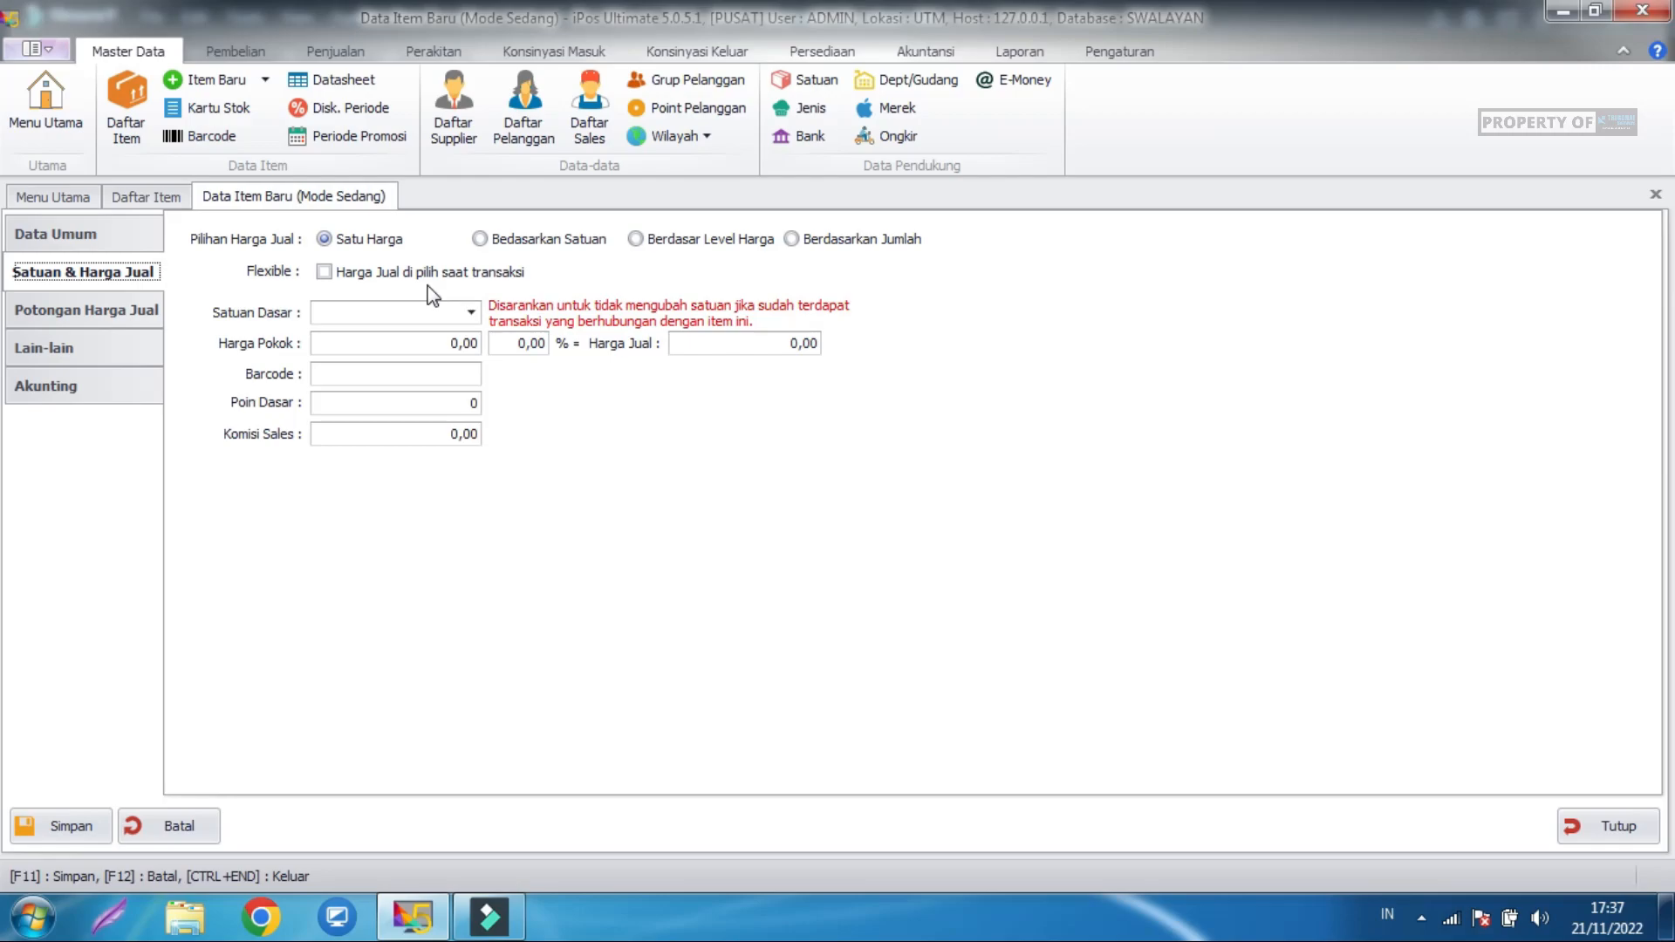
Choose unit-based selling prices with PCS as the base unit and add a second unit row.
left_click(516, 240)
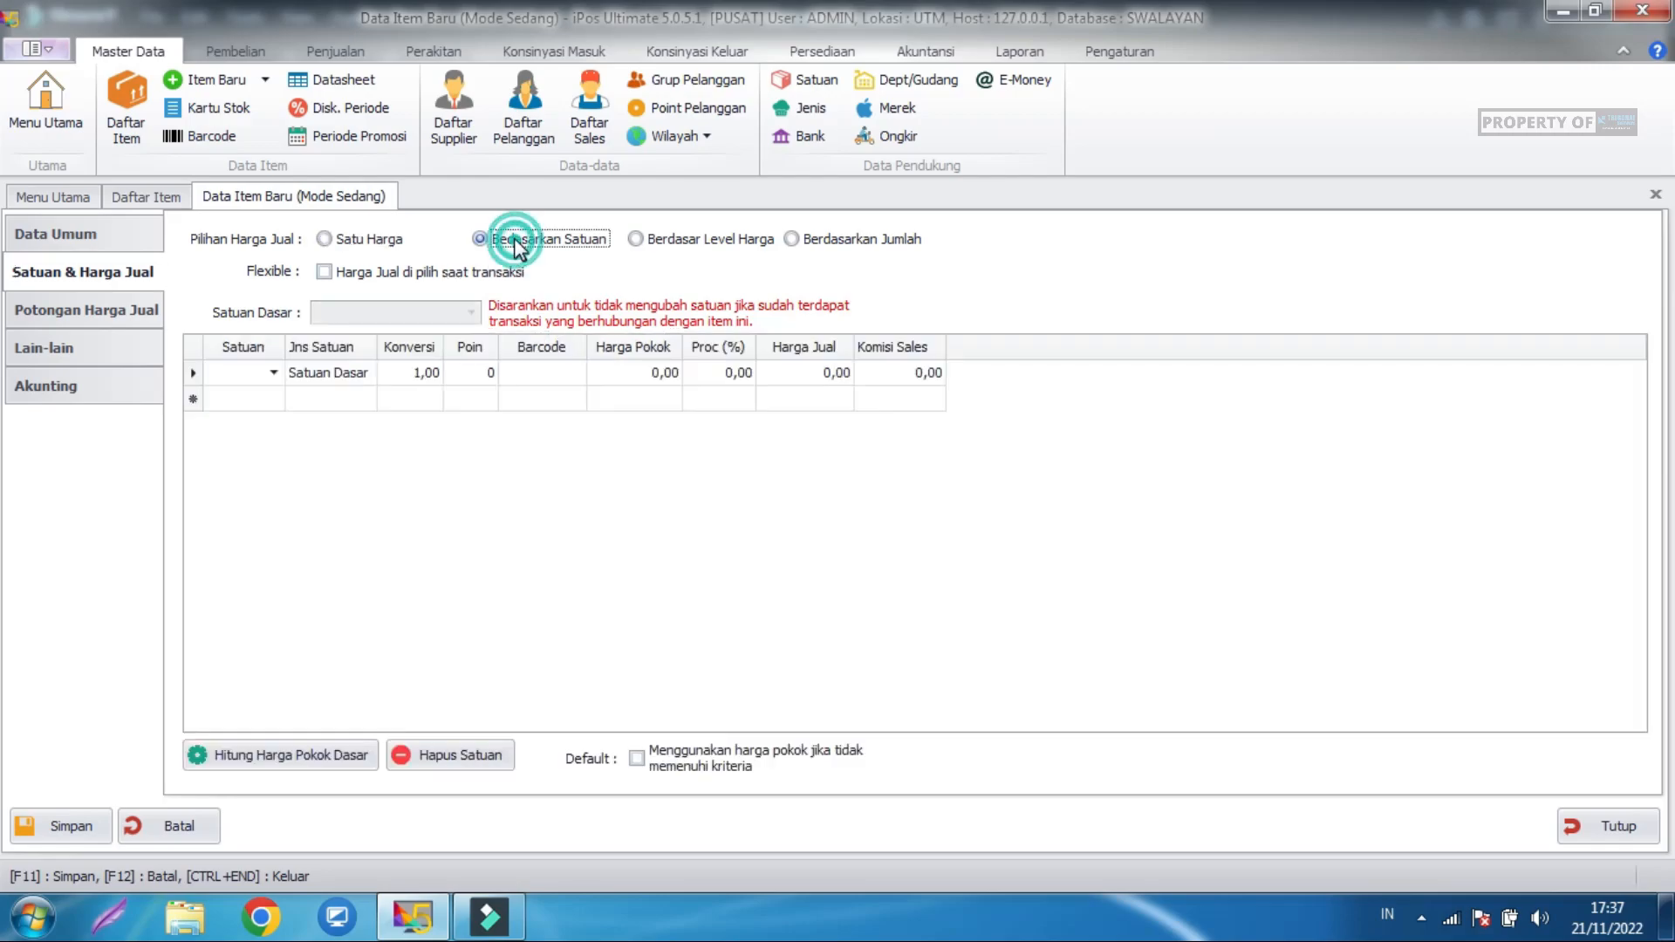
left_click(274, 374)
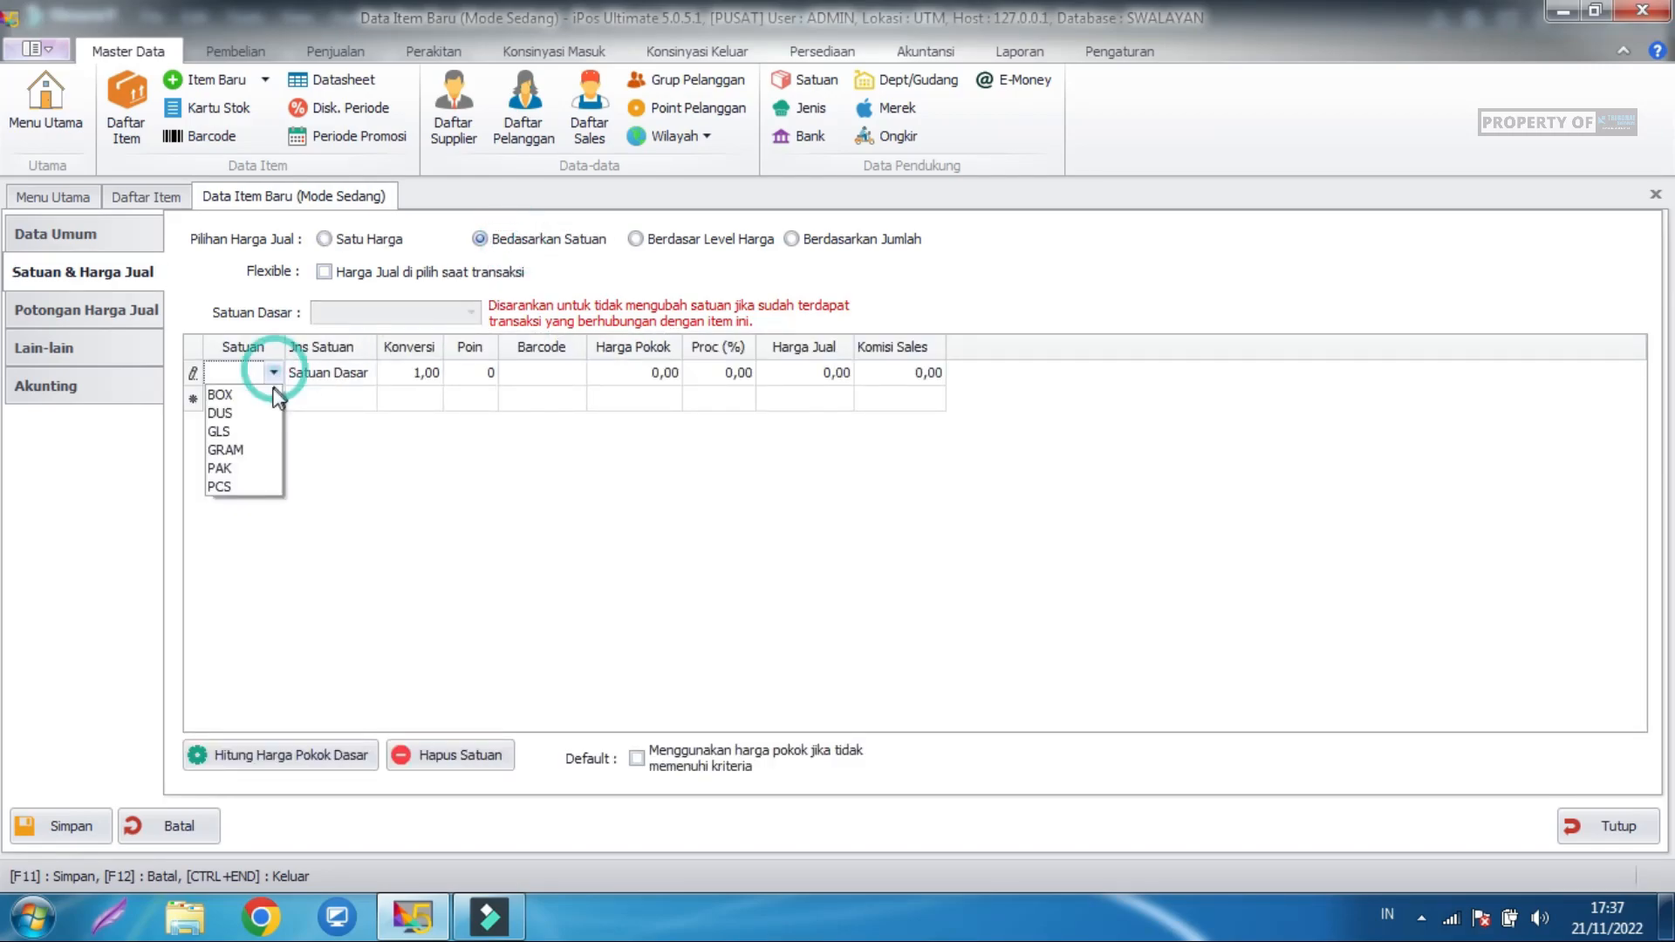
left_click(232, 484)
left_click(271, 401)
left_click(265, 432)
Switch the item to a single selling price with PCS as its base unit.
left_click(367, 243)
left_click(379, 314)
left_click(379, 314)
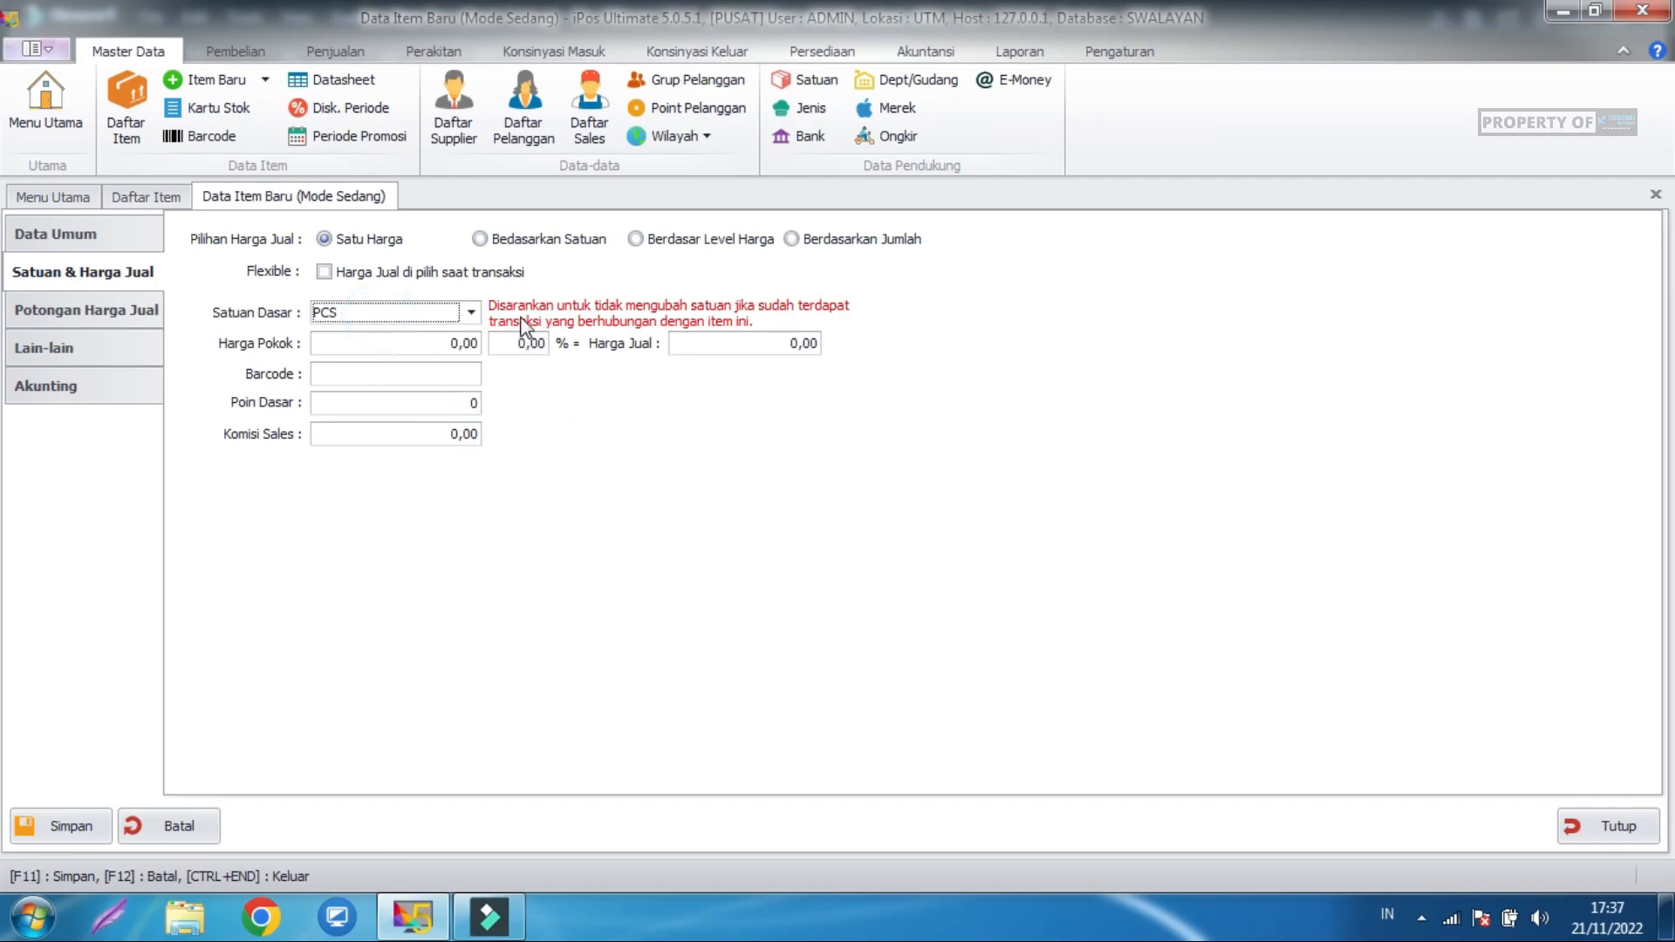
Return to unit-based selling prices and enter PCS as base unit and DUS as conversion unit.
left_click(545, 241)
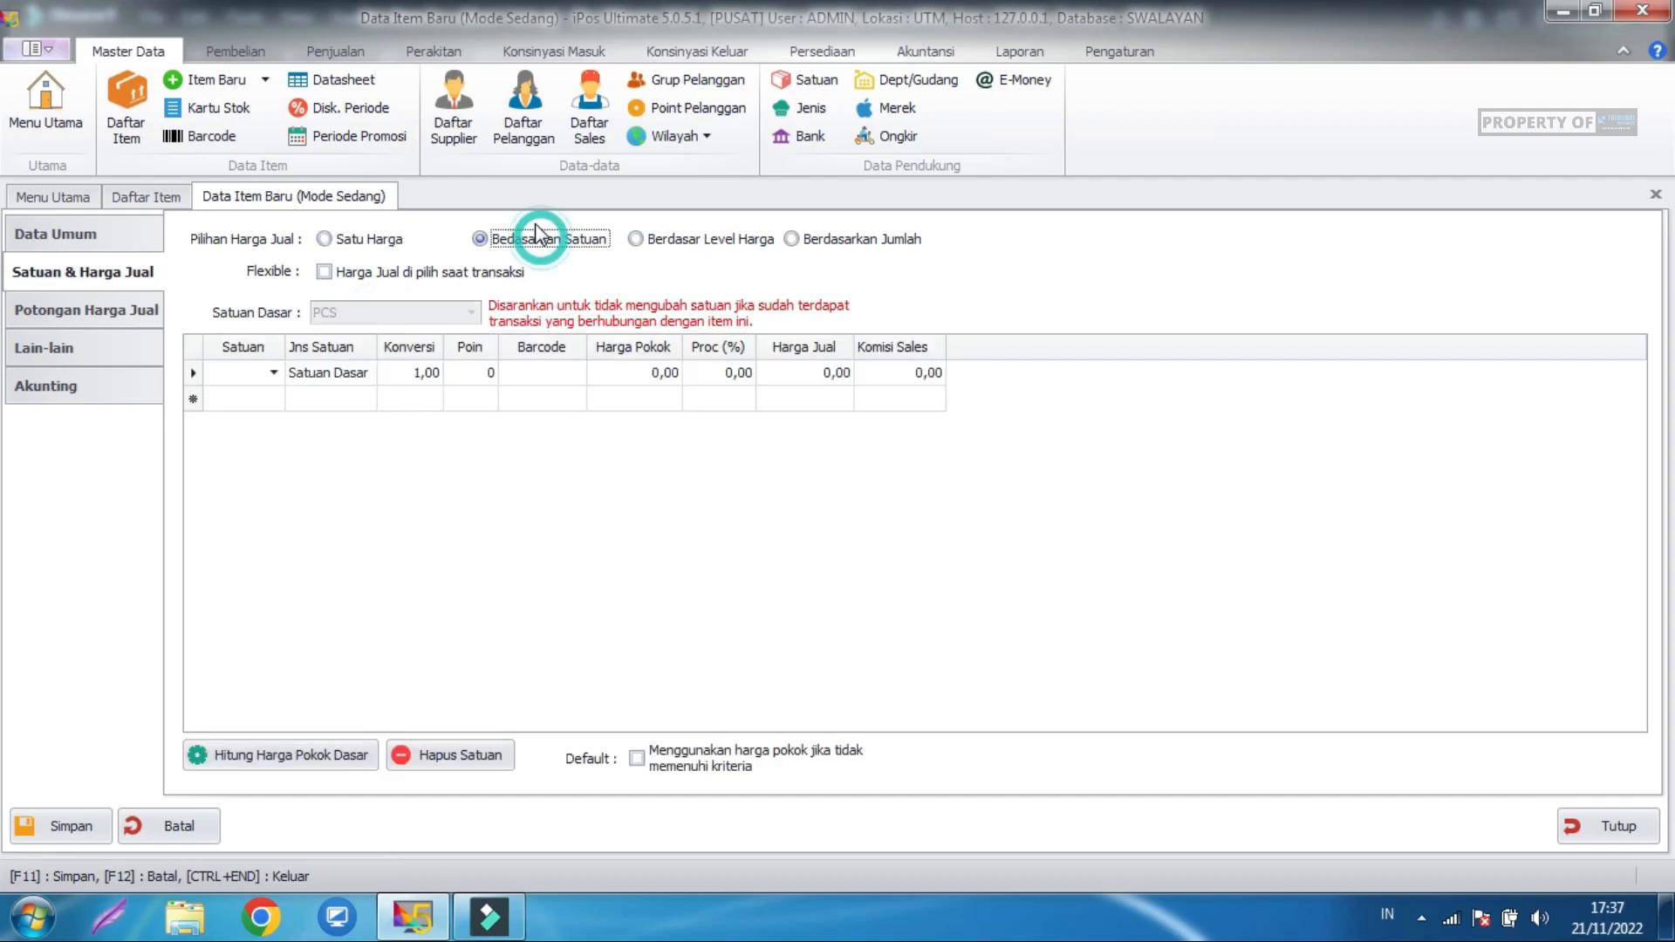
left_click(274, 372)
left_click(237, 487)
left_click(274, 398)
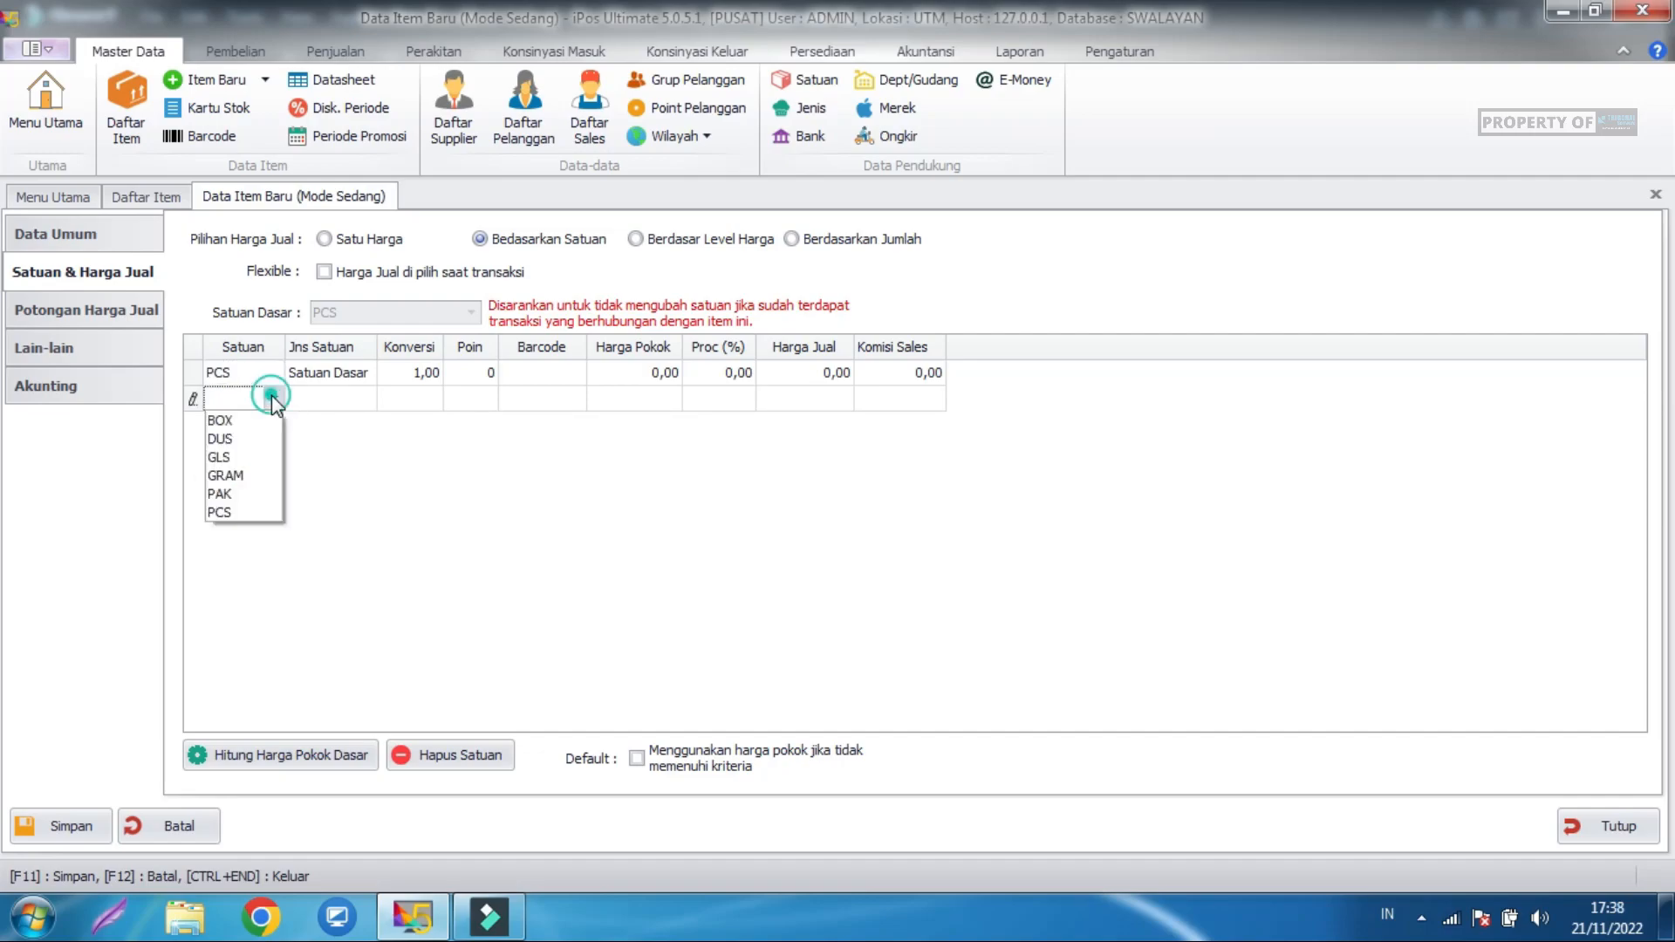
left_click(254, 440)
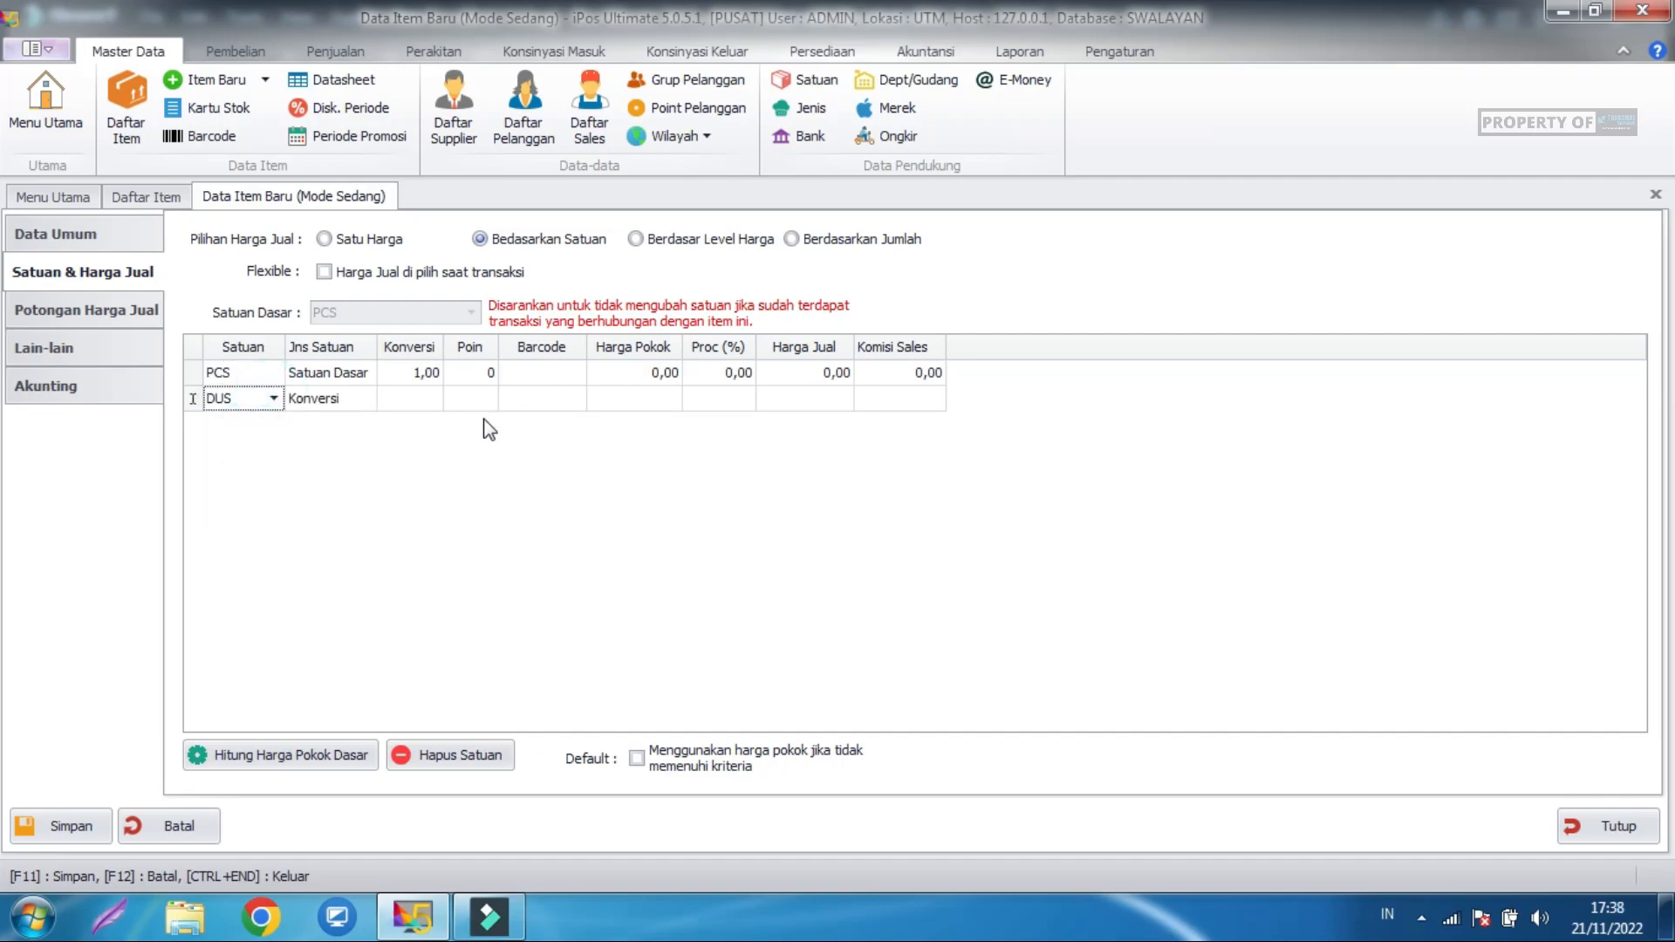
Switch to quantity-based selling prices for PCS, with Jumlah 1 set to 10 and HJ Level 1 to 2.000.
left_click(661, 240)
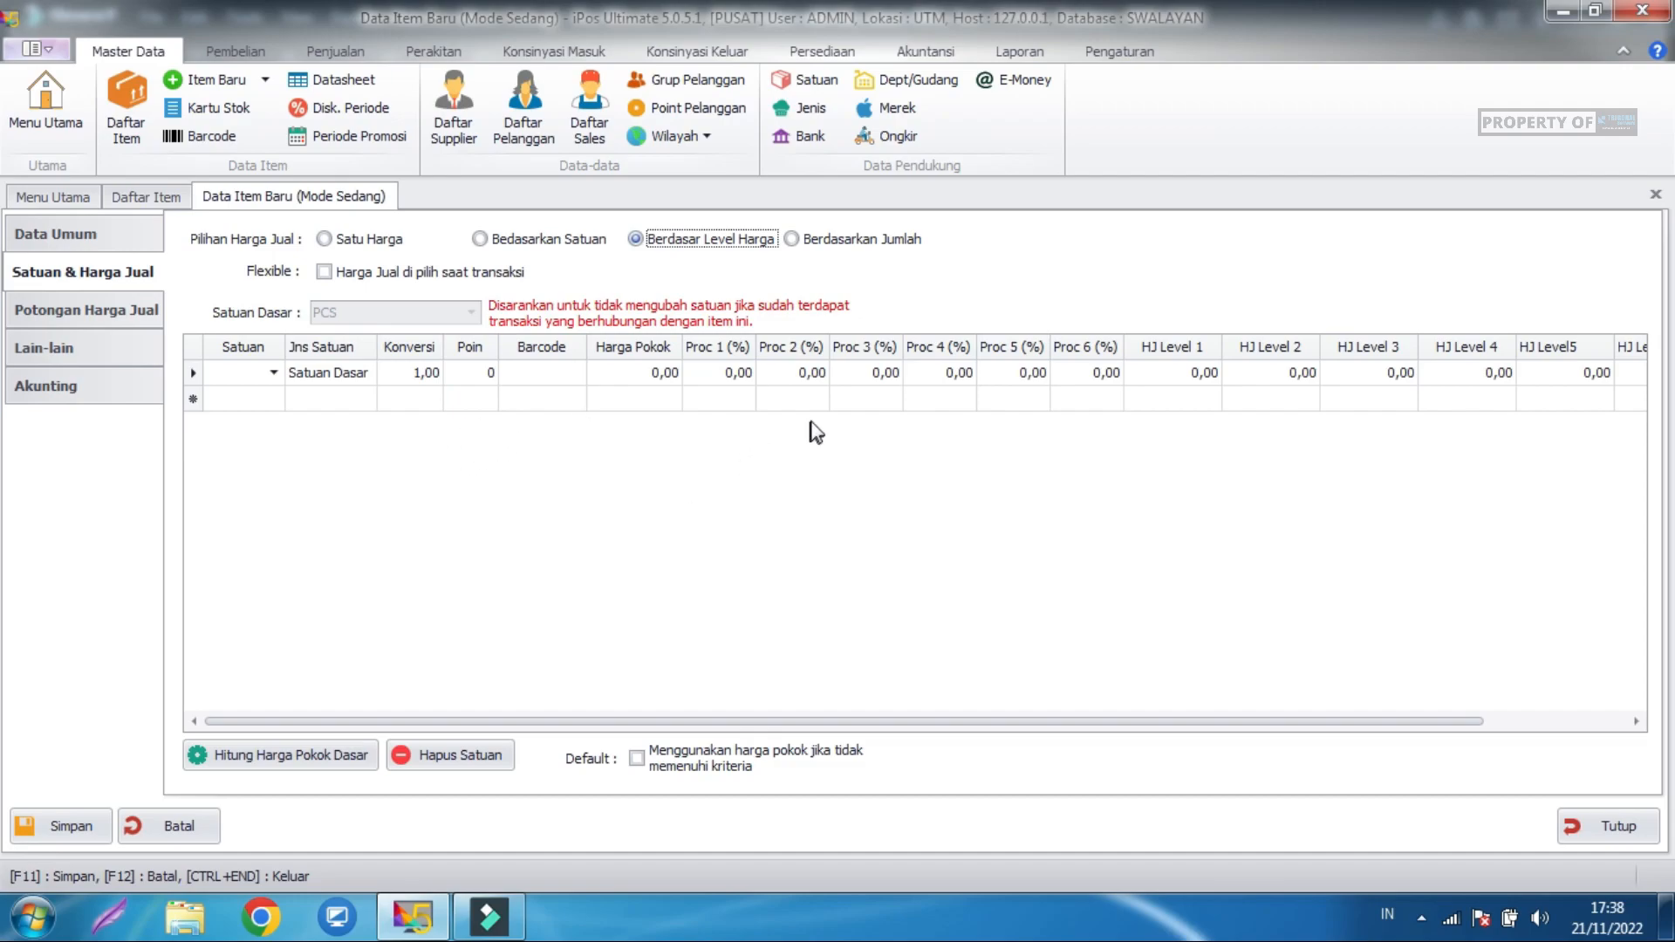
left_click(844, 240)
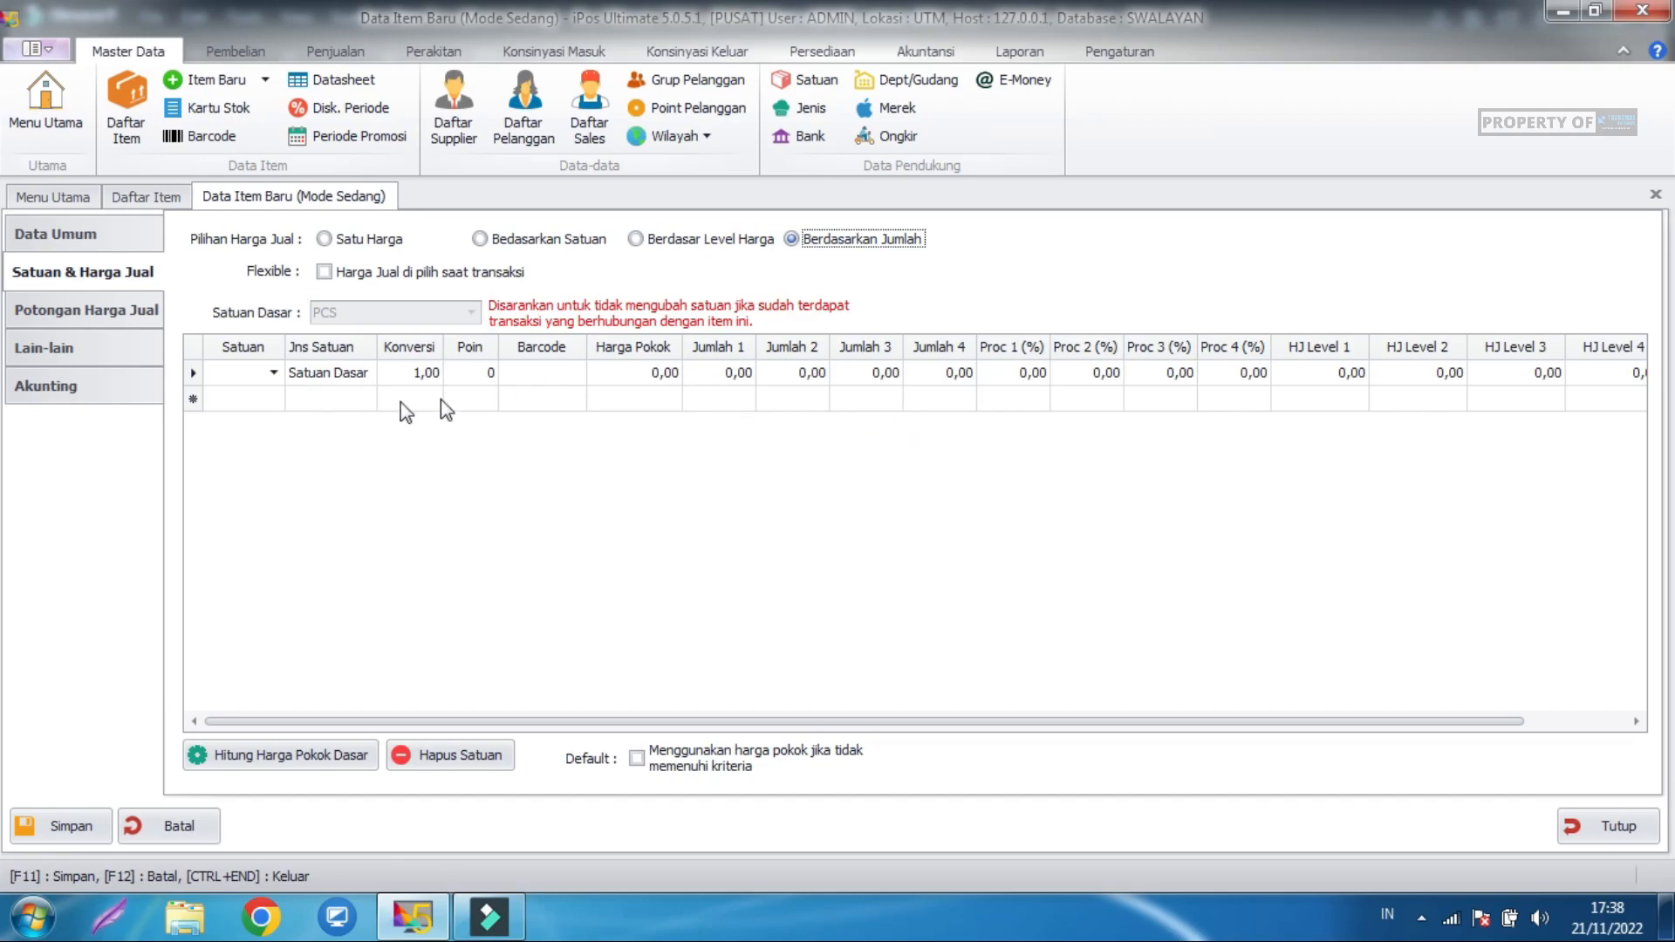
left_click(274, 373)
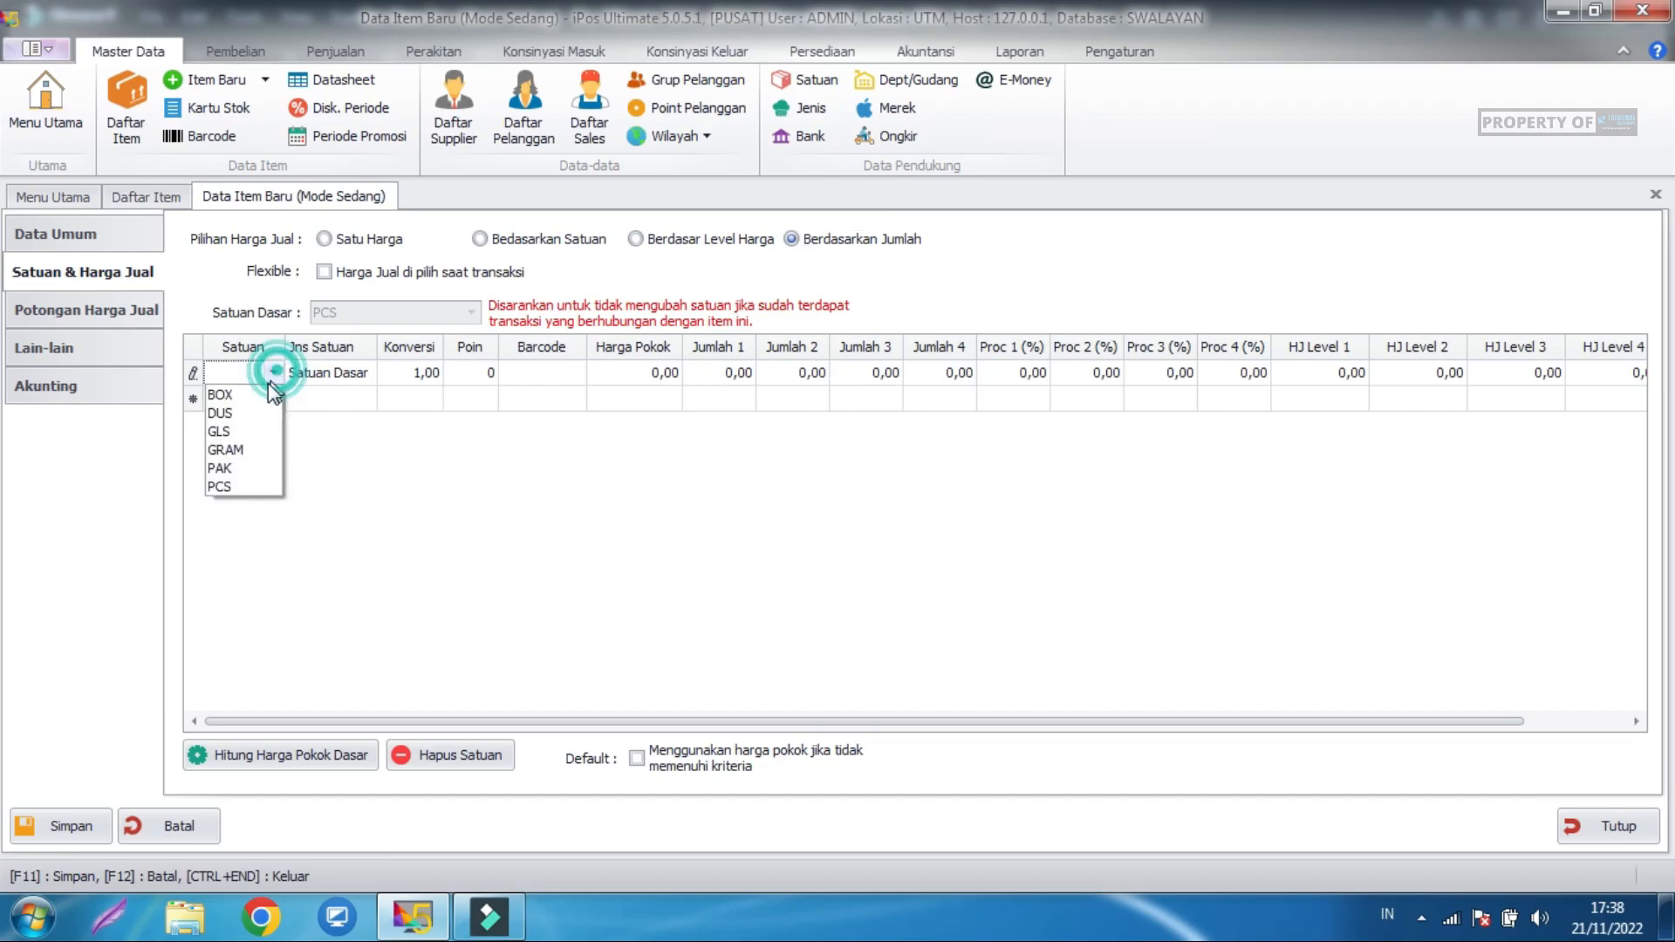
left_click(222, 486)
left_click(725, 375)
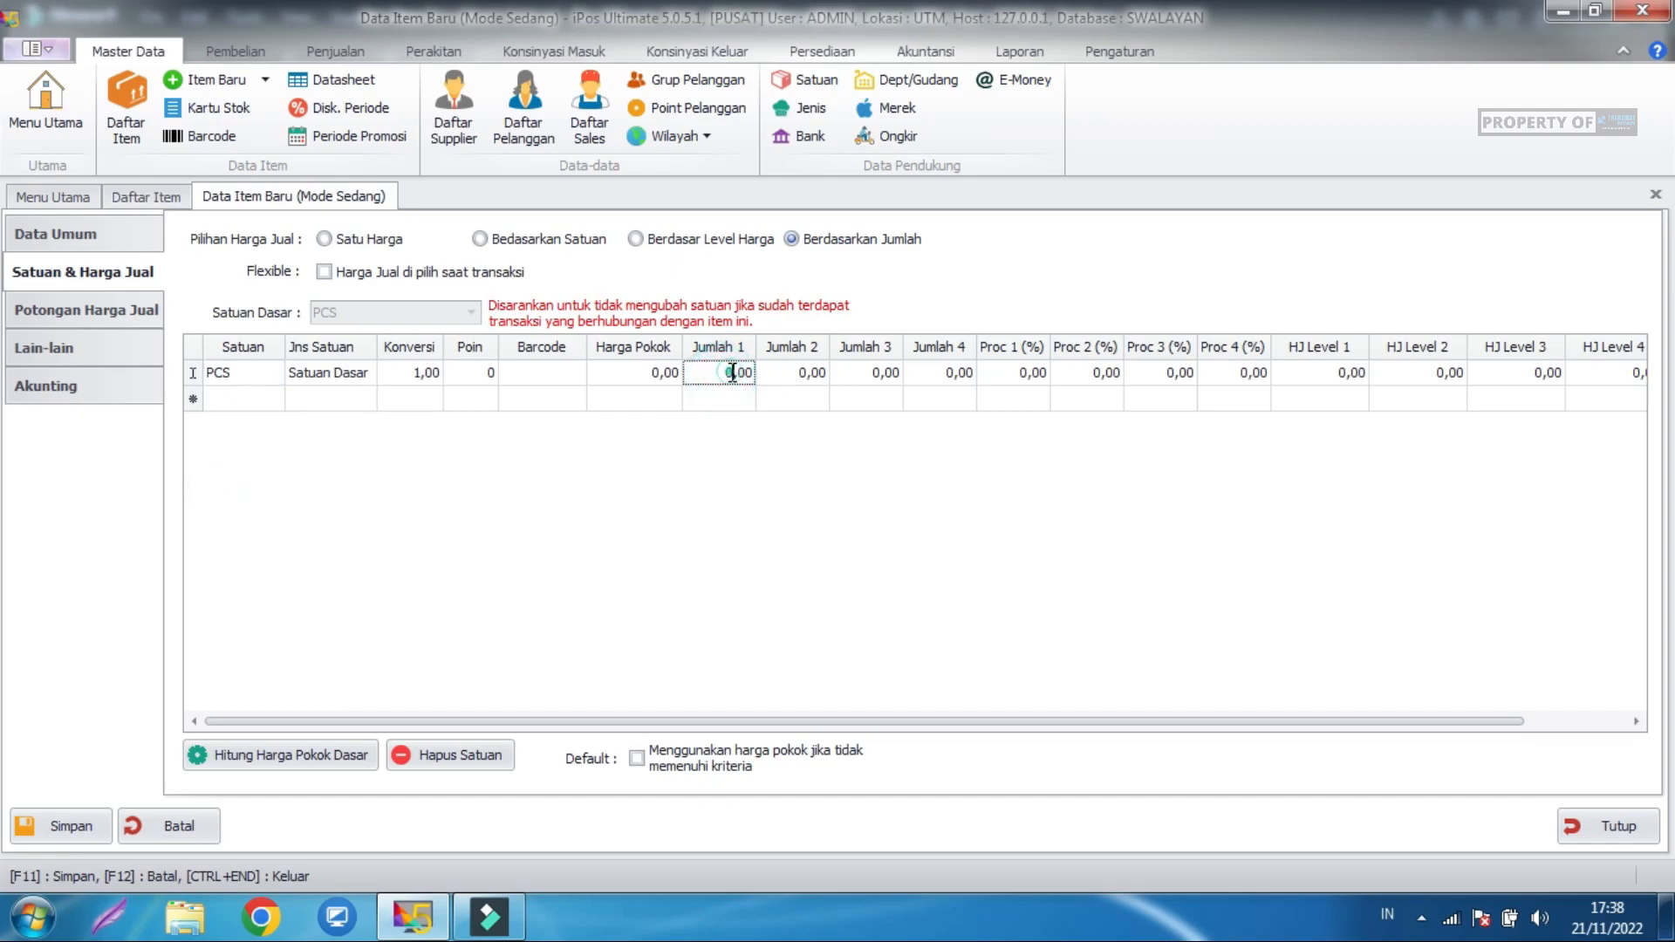
type("10")
left_click(681, 460)
left_click(1327, 373)
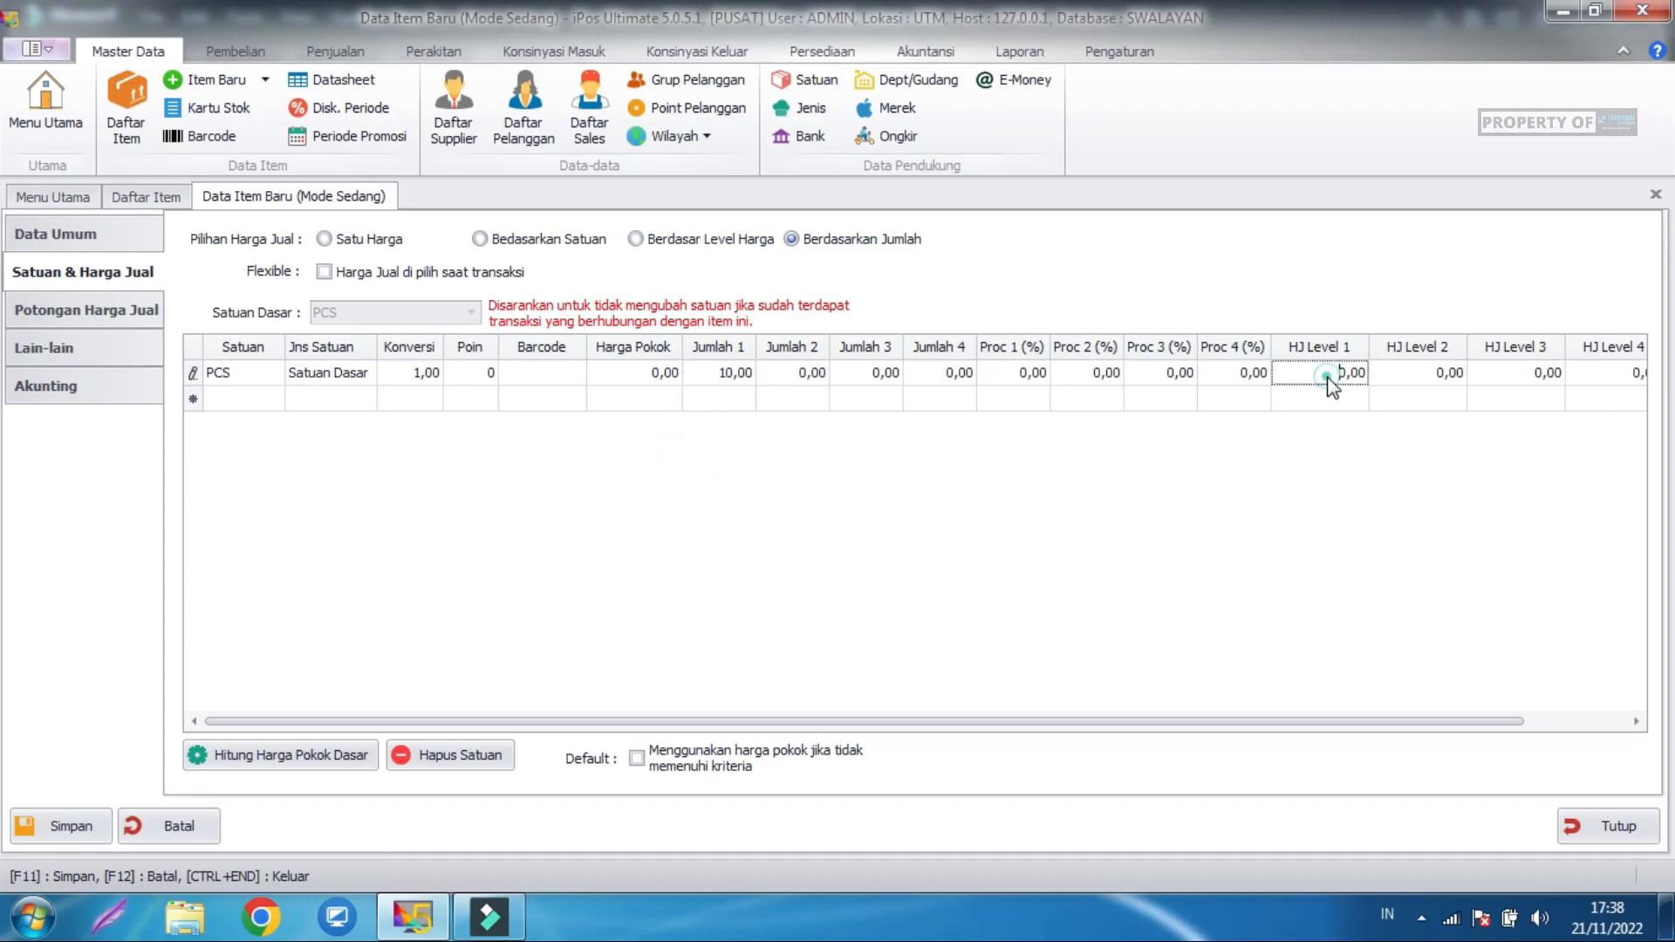
left_click(1341, 372)
type("2000")
Set the second quantity tier of PCS to Jumlah 2 of 50 and HJ Level 2 of 1.800.
left_click(803, 373)
double_click(796, 373)
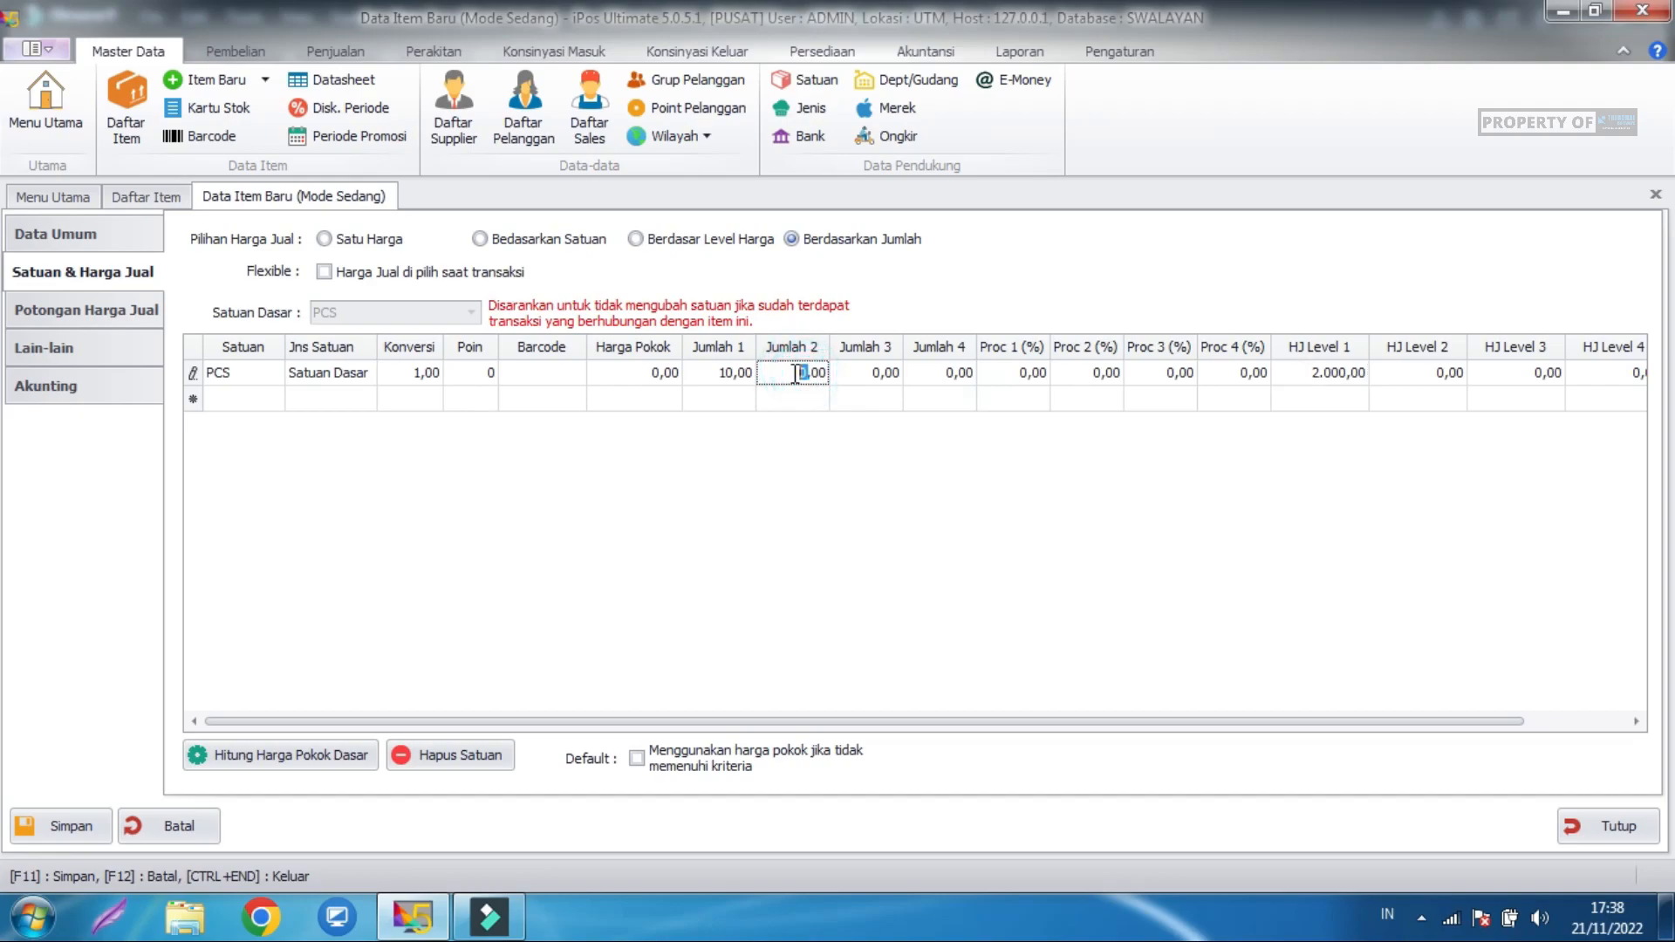
type("5")
left_click(841, 476)
left_click(1440, 372)
left_click(1440, 373)
left_click_drag(1440, 372, 1447, 387)
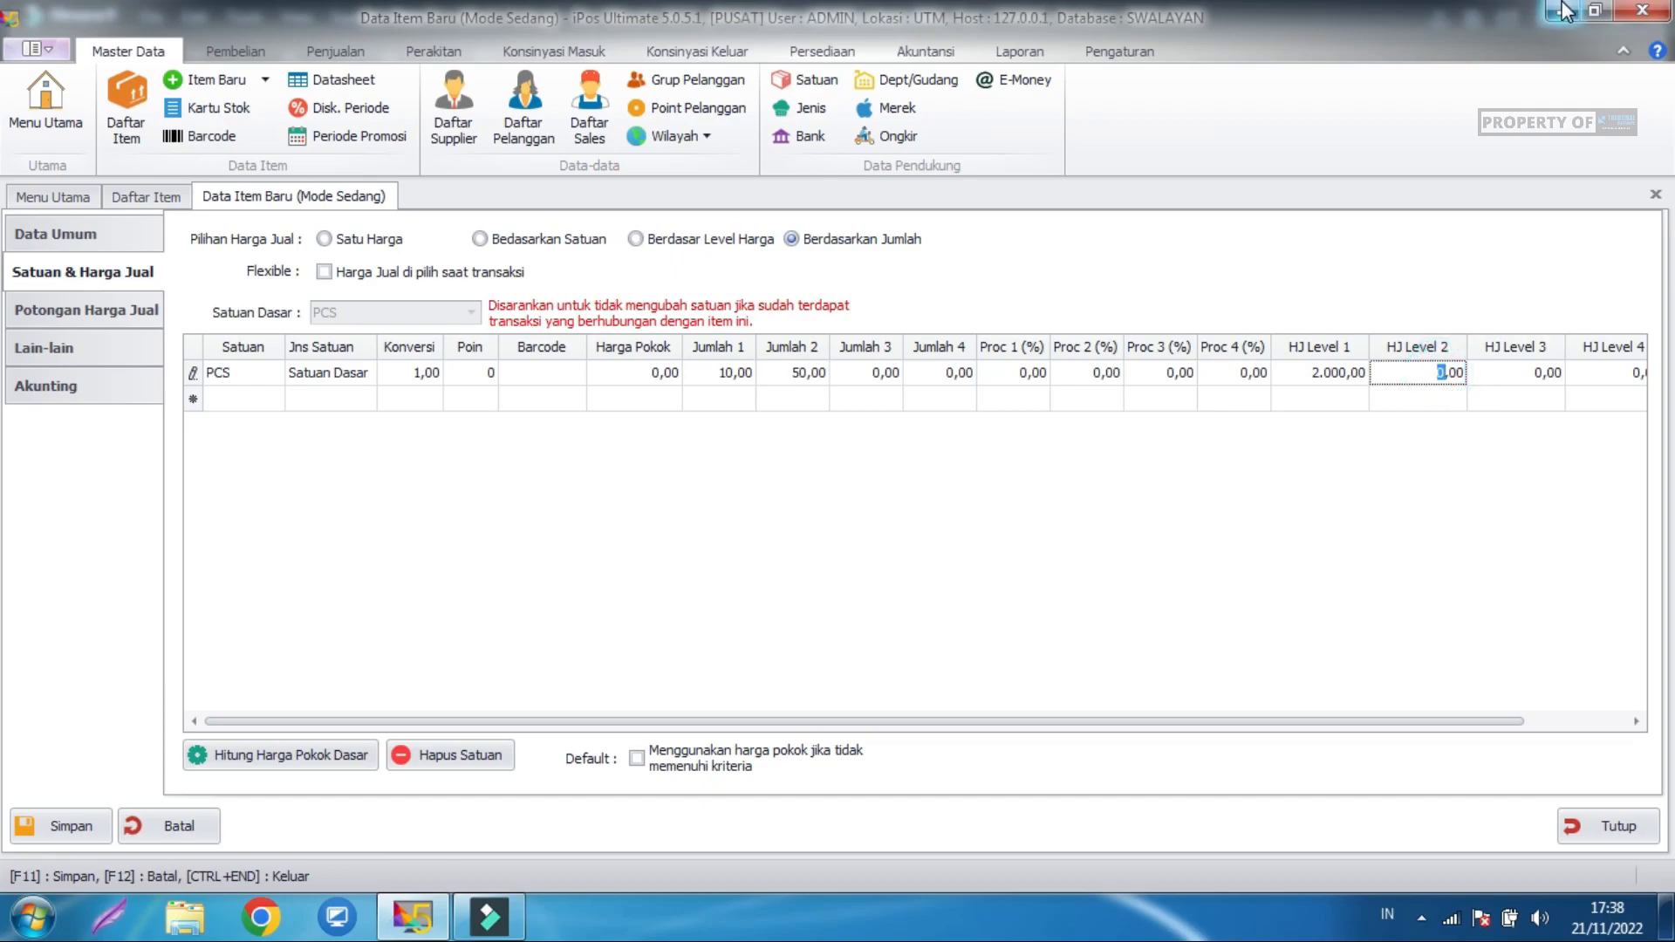
type("1.8")
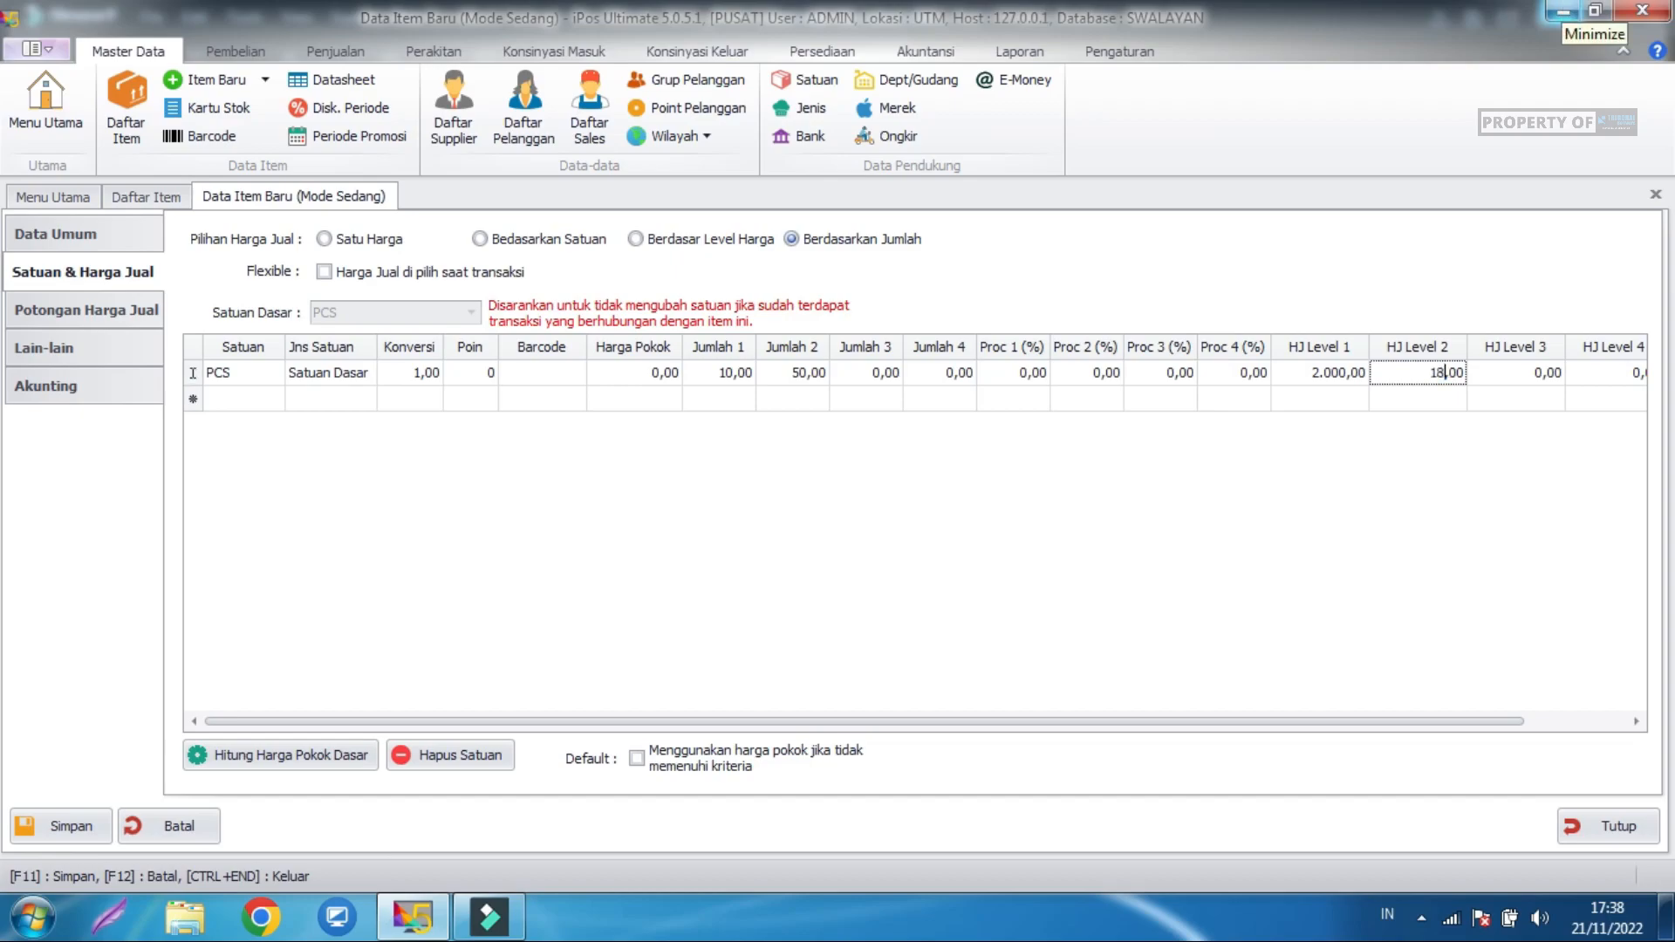
type("00")
left_click(1445, 467)
Set the third quantity tier of PCS to Jumlah 3 of 99.999 and HJ Level 3 of 1.500.
left_click(875, 373)
left_click(873, 373)
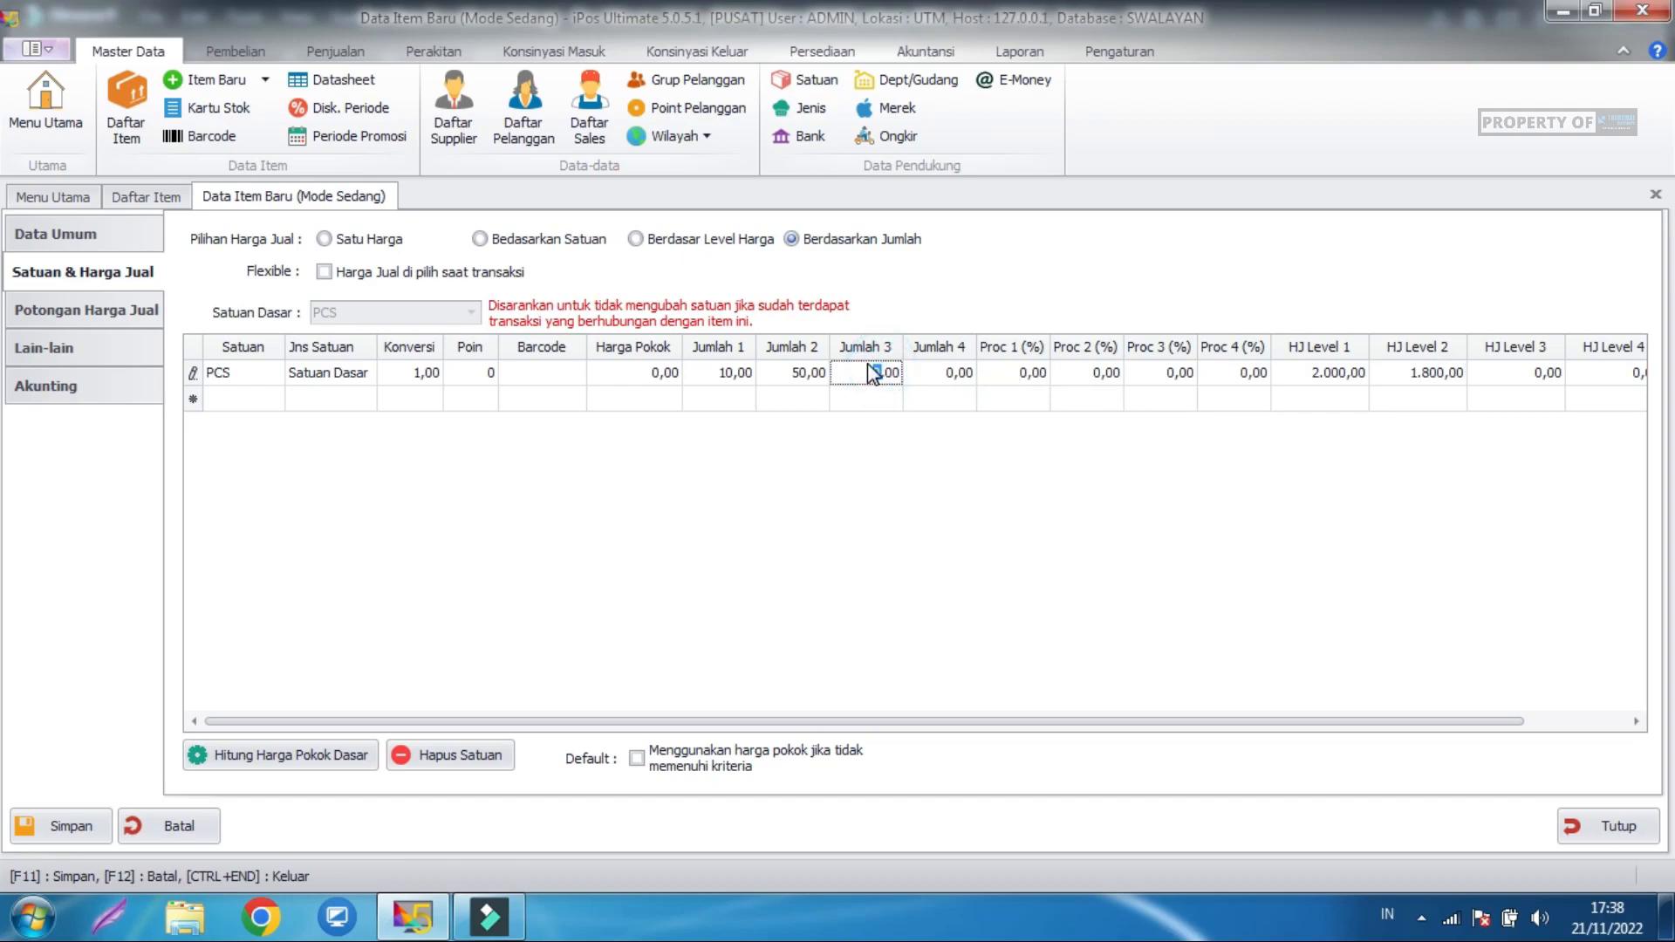
type("9999")
left_click(1483, 372)
double_click(1535, 373)
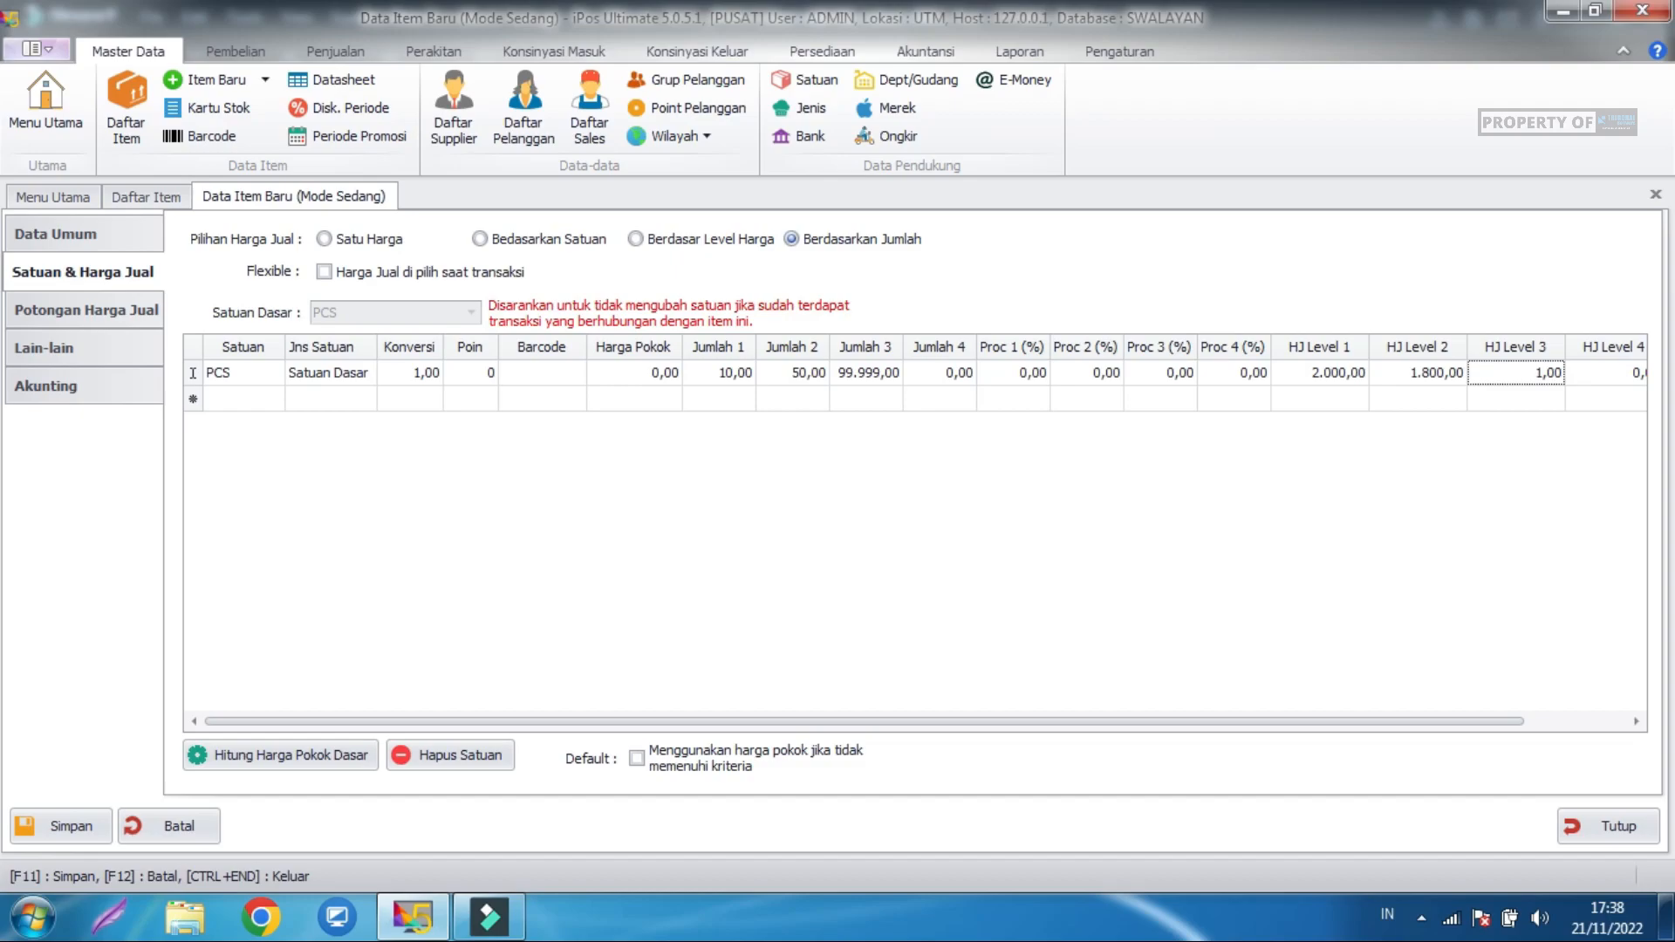
type("1.500")
left_click(1488, 536)
Re-enter the Jumlah 3 quantity limit of the PCS row as 999.
left_click(933, 458)
left_click(836, 377)
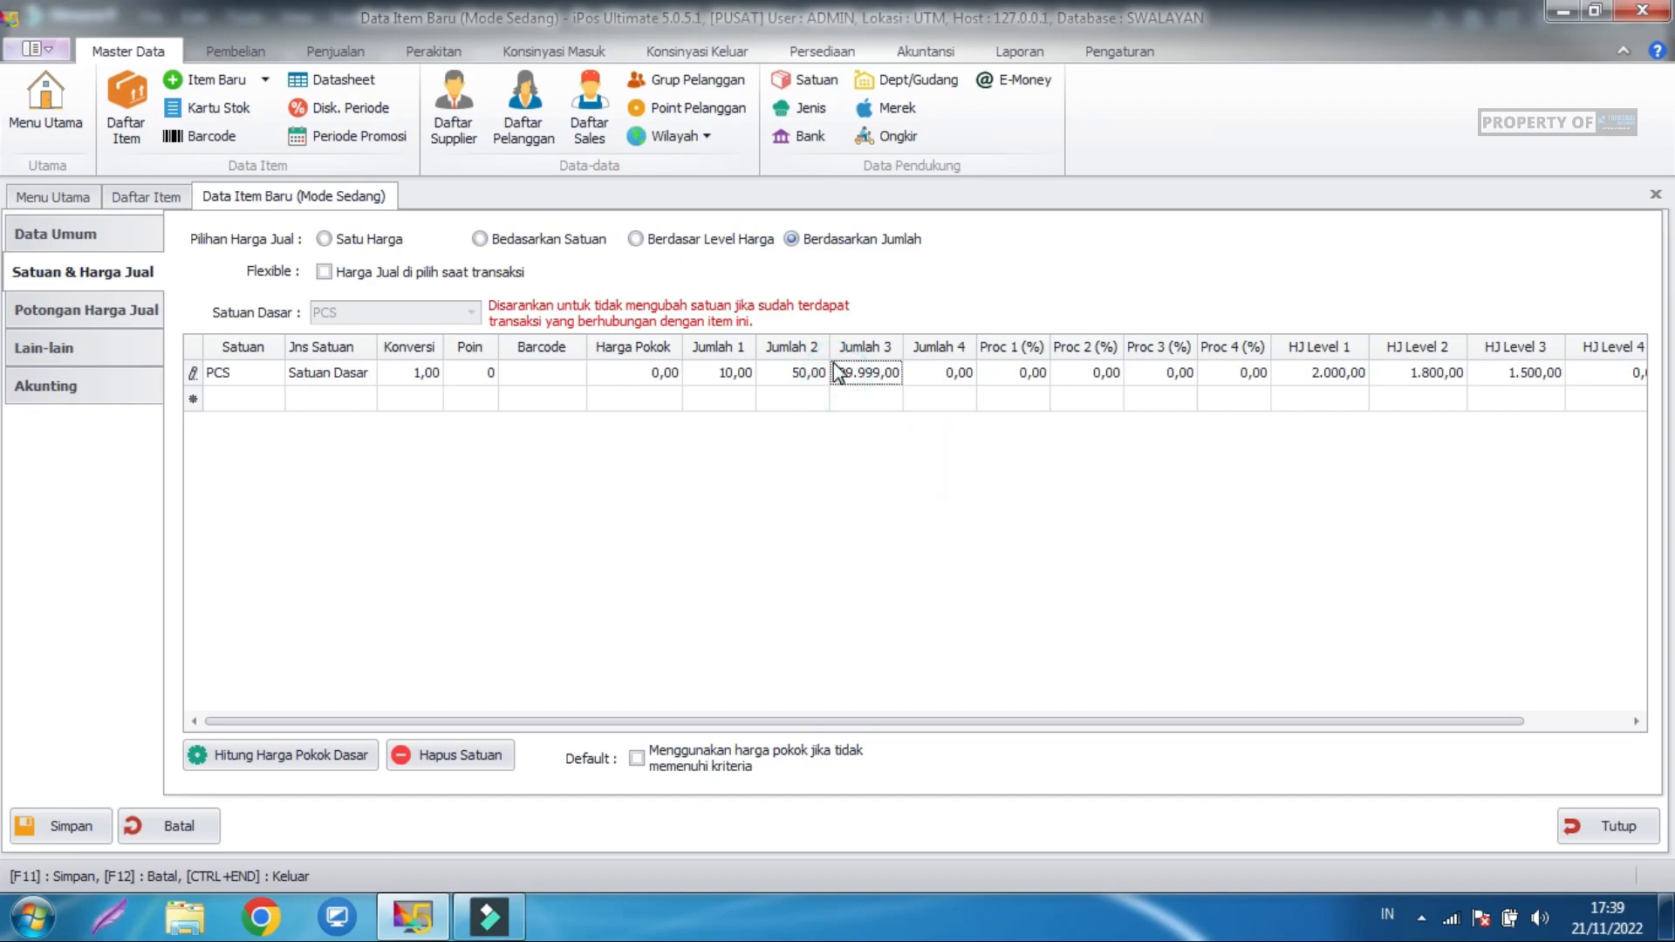
left_click_drag(839, 373, 885, 378)
left_click(856, 373)
left_click_drag(838, 373, 885, 382)
type("1000")
key("BackSpace")
left_click(934, 499)
left_click(853, 372)
double_click(853, 373)
type("999")
left_click(882, 531)
Set selling prices by unit, with PCS as base unit and DUS as a conversion unit of 40.
left_click(481, 239)
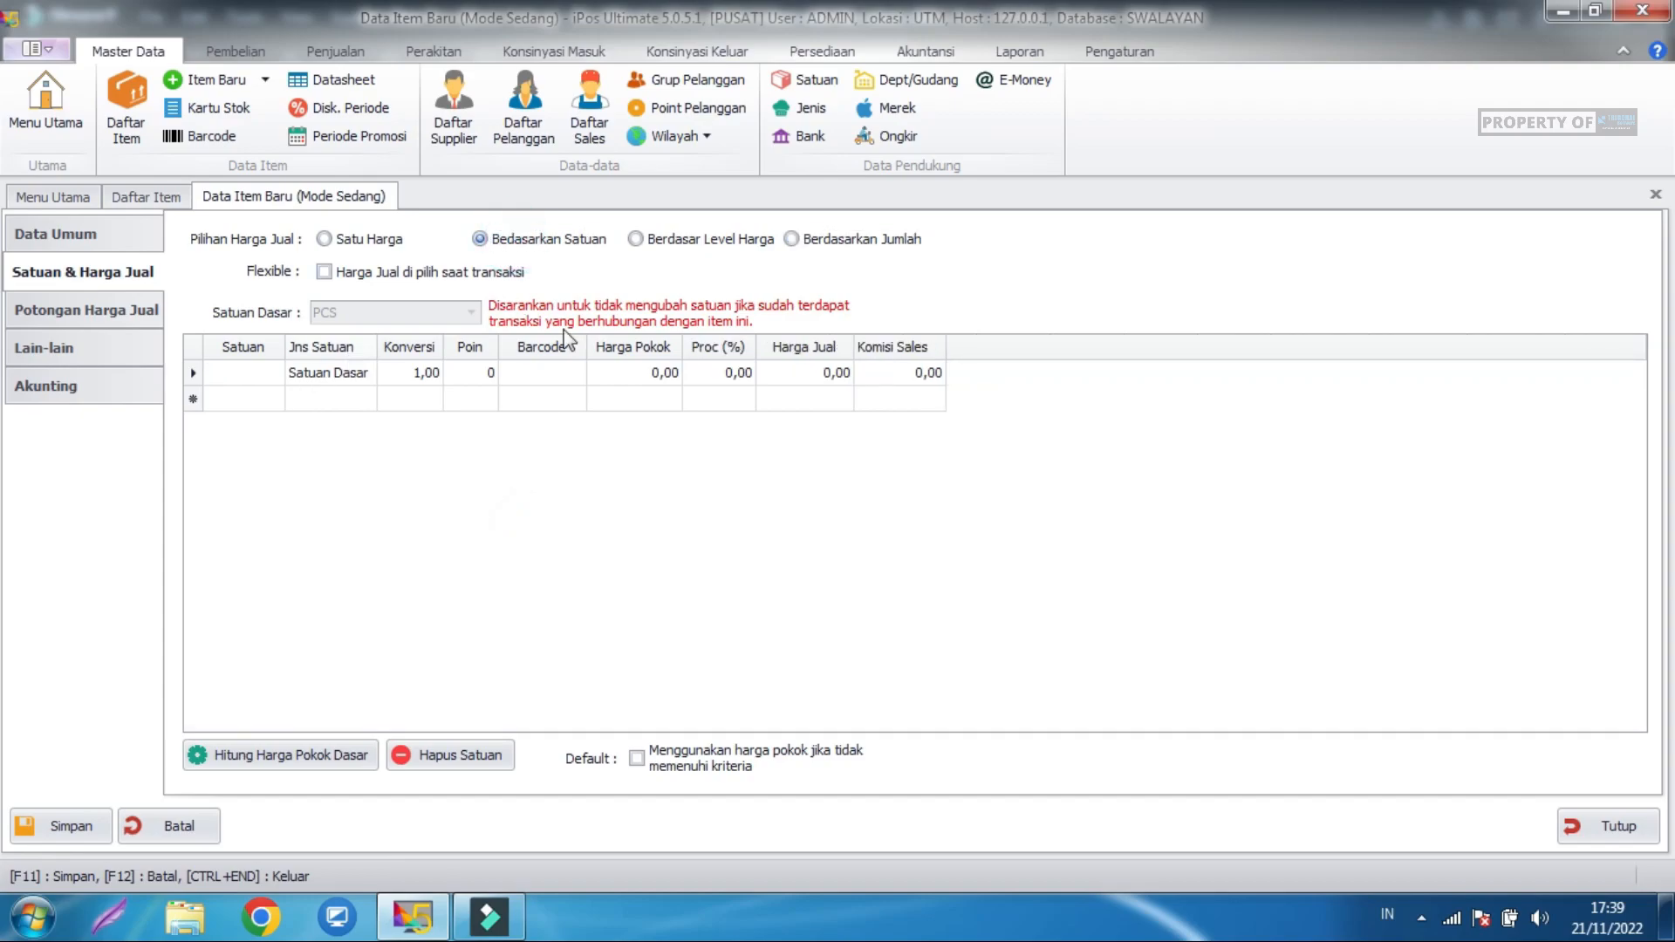
left_click(276, 373)
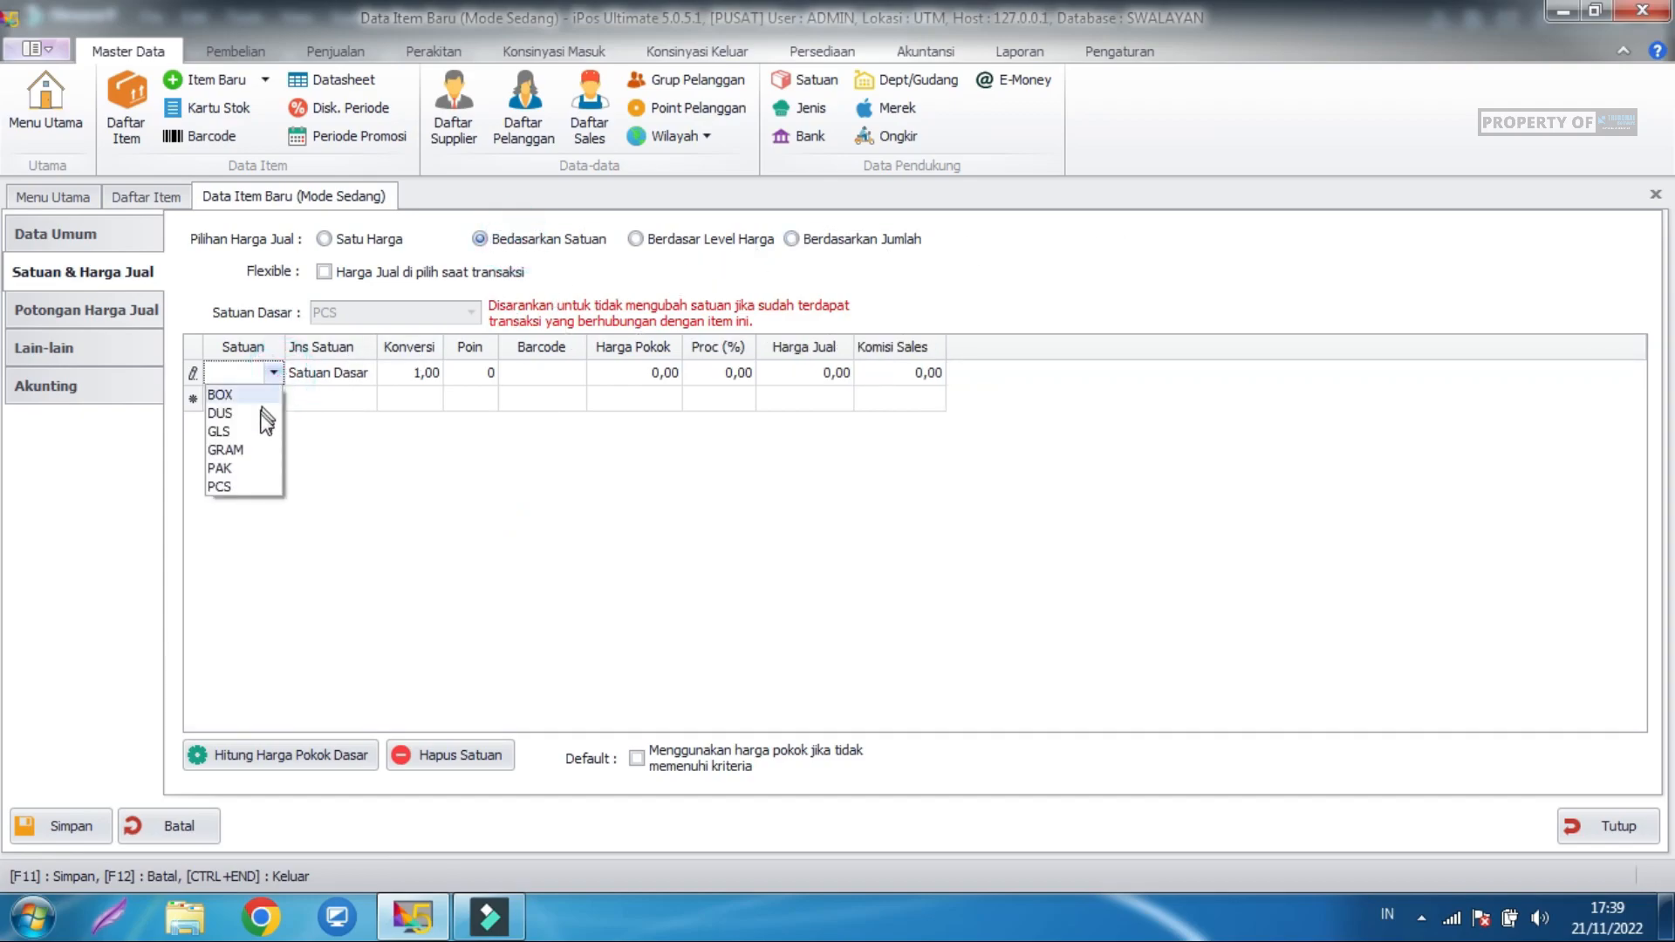
left_click(244, 486)
left_click(248, 396)
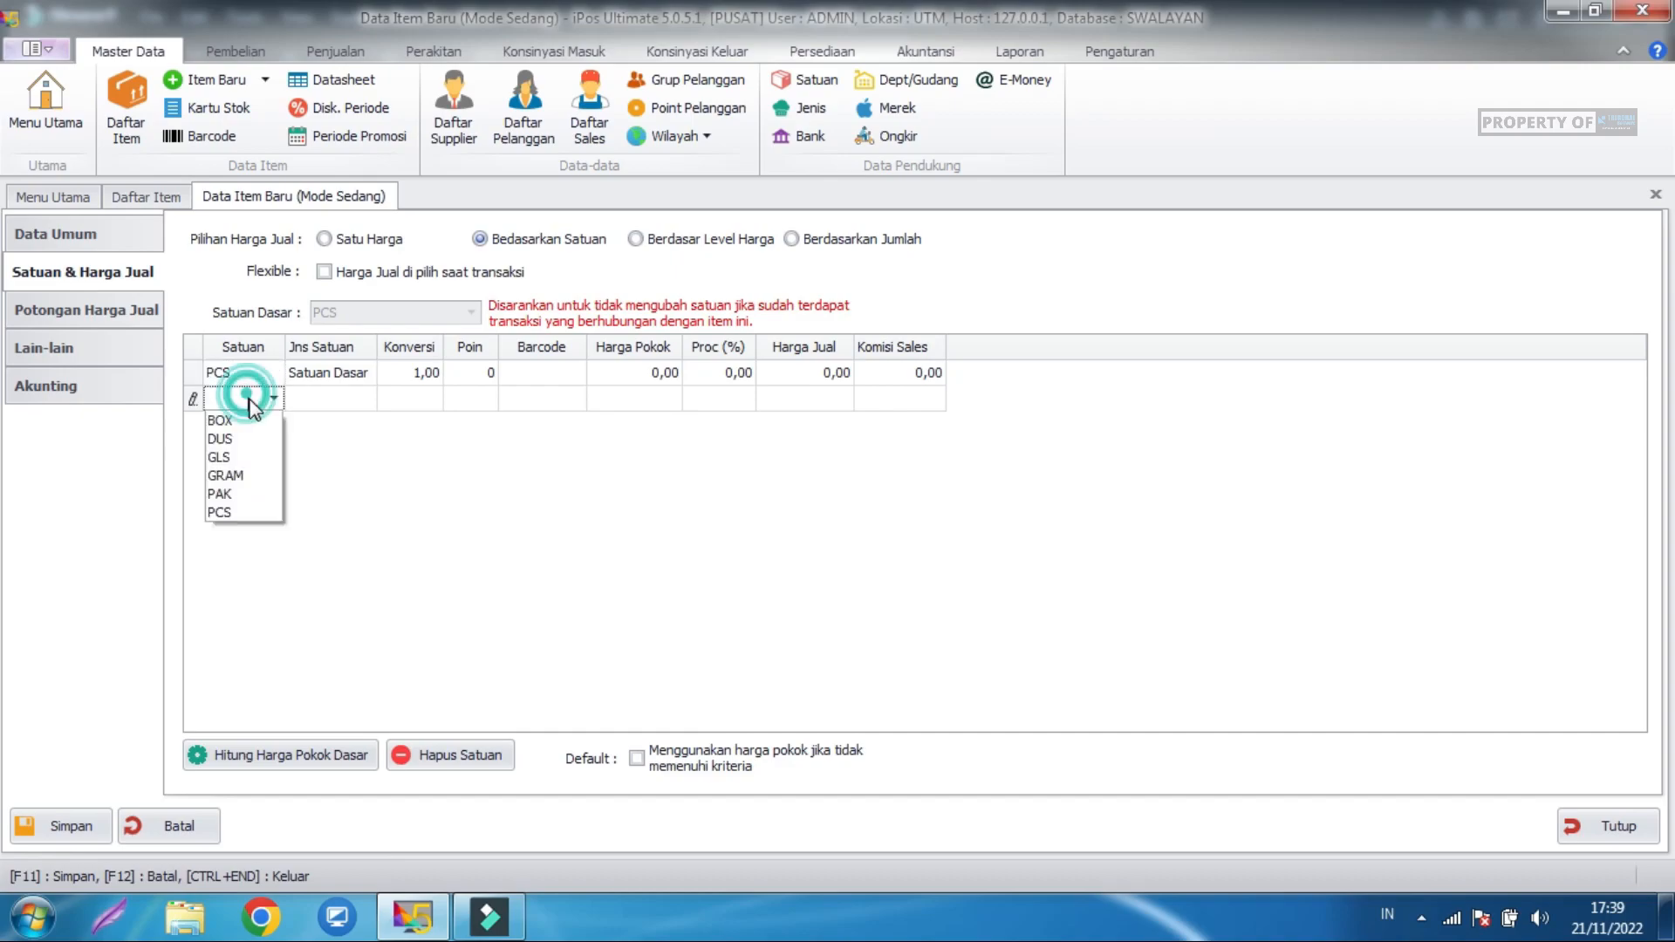
left_click(225, 439)
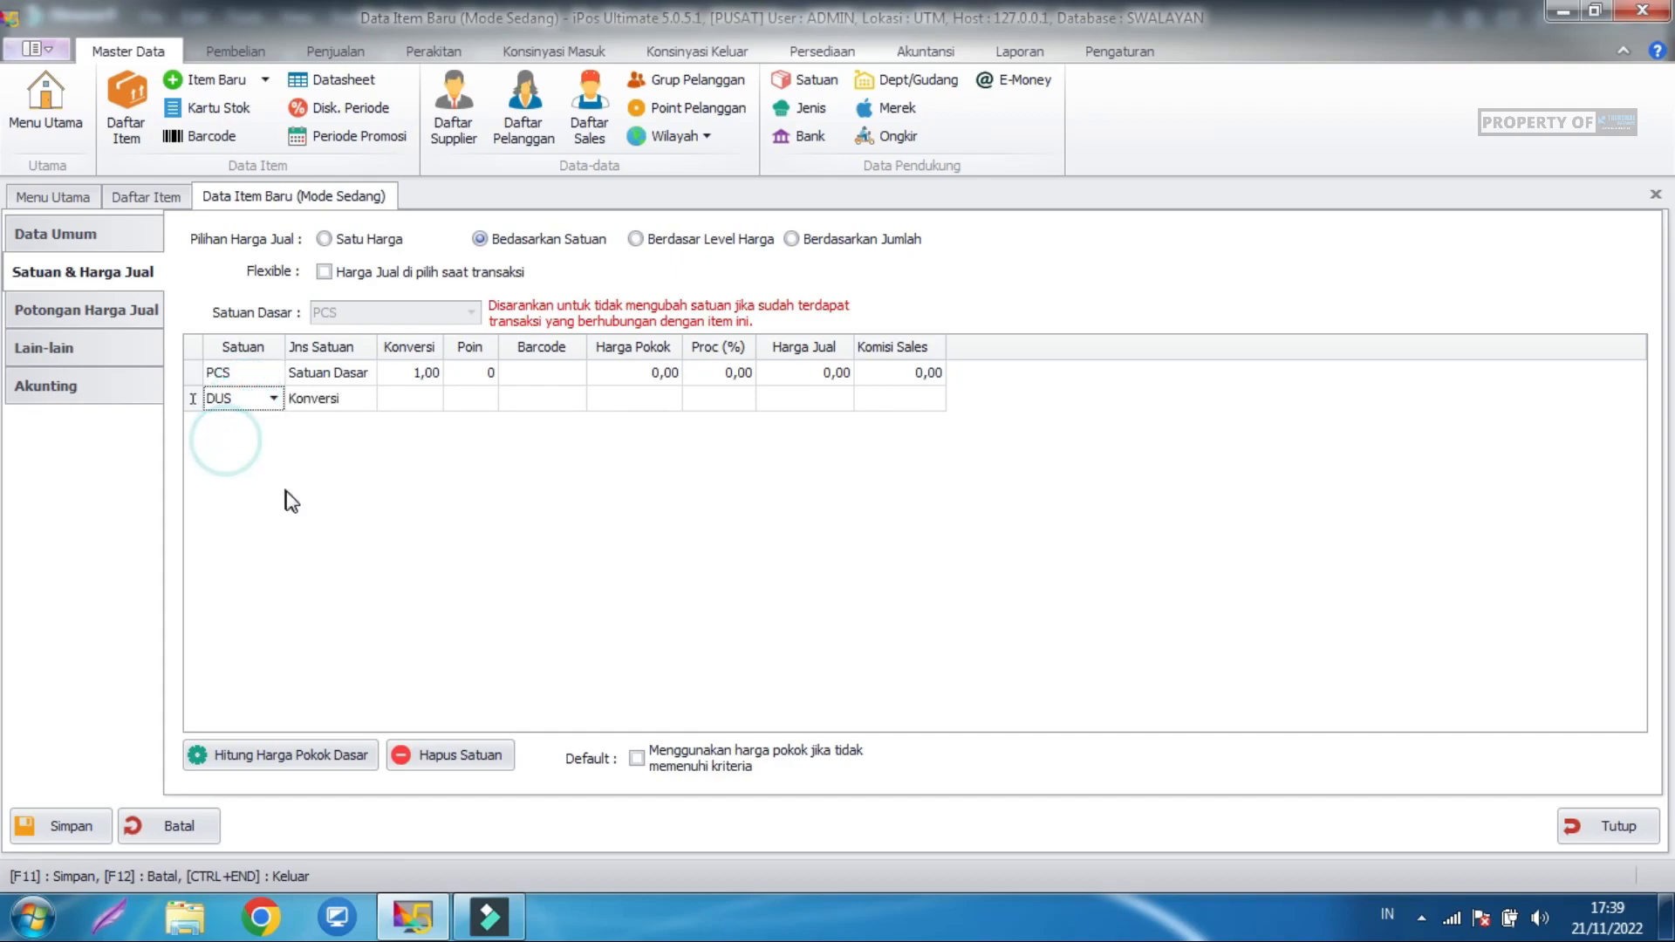
left_click(428, 403)
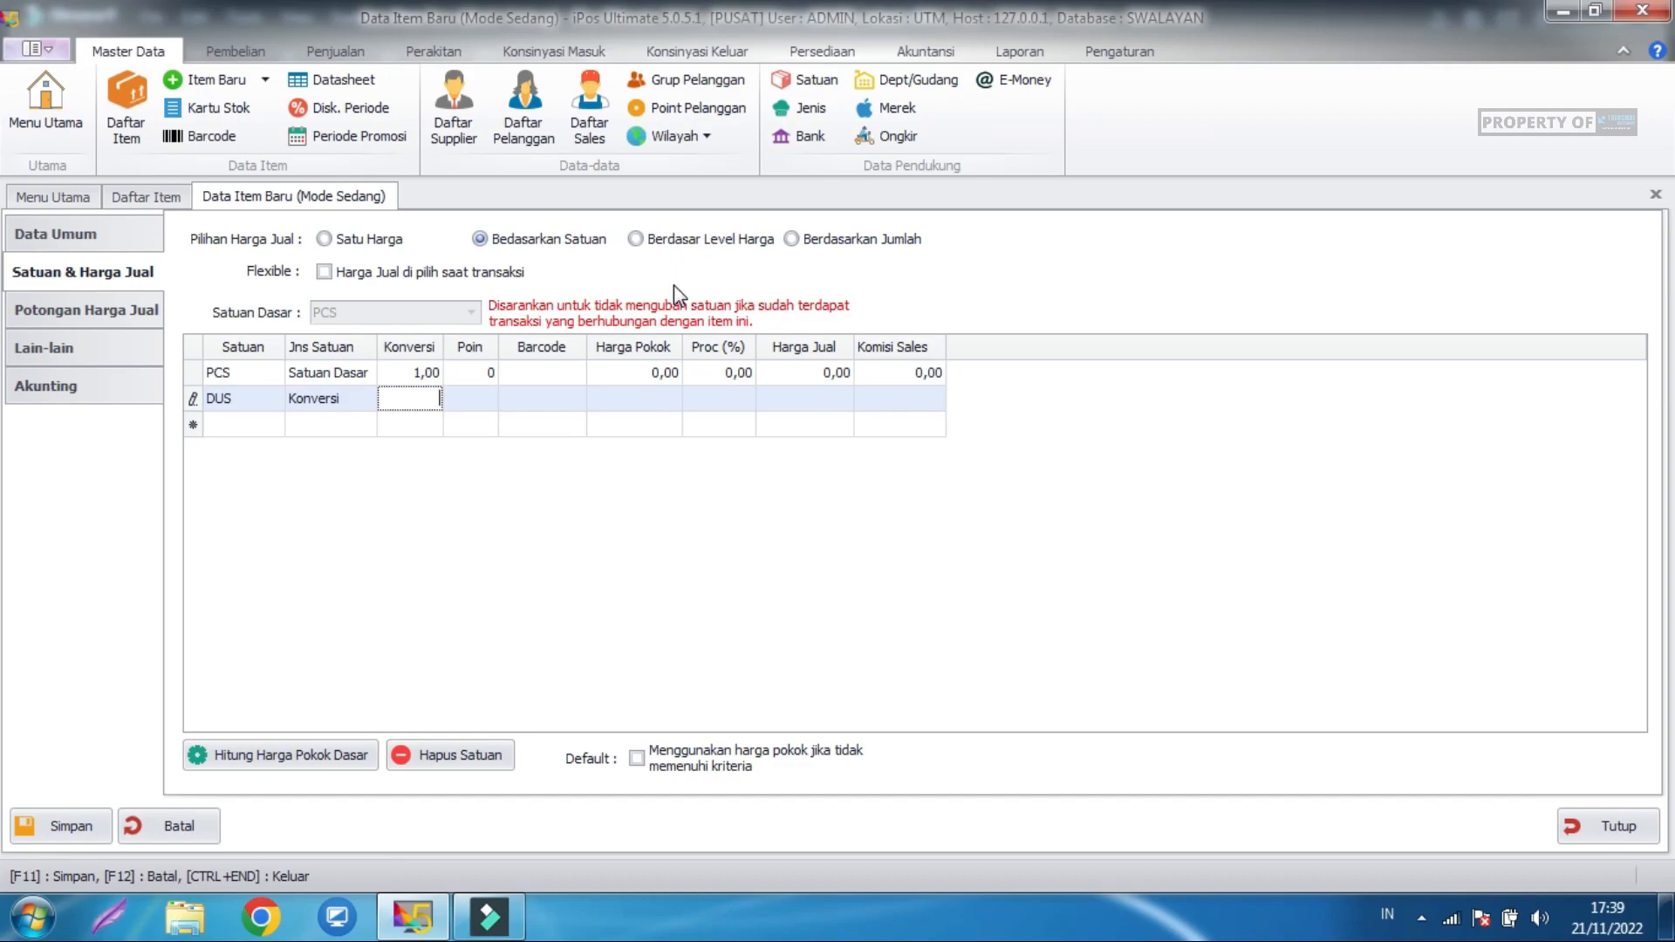
type("40")
left_click(606, 536)
Add BOX as another conversion unit below DUS.
left_click(270, 433)
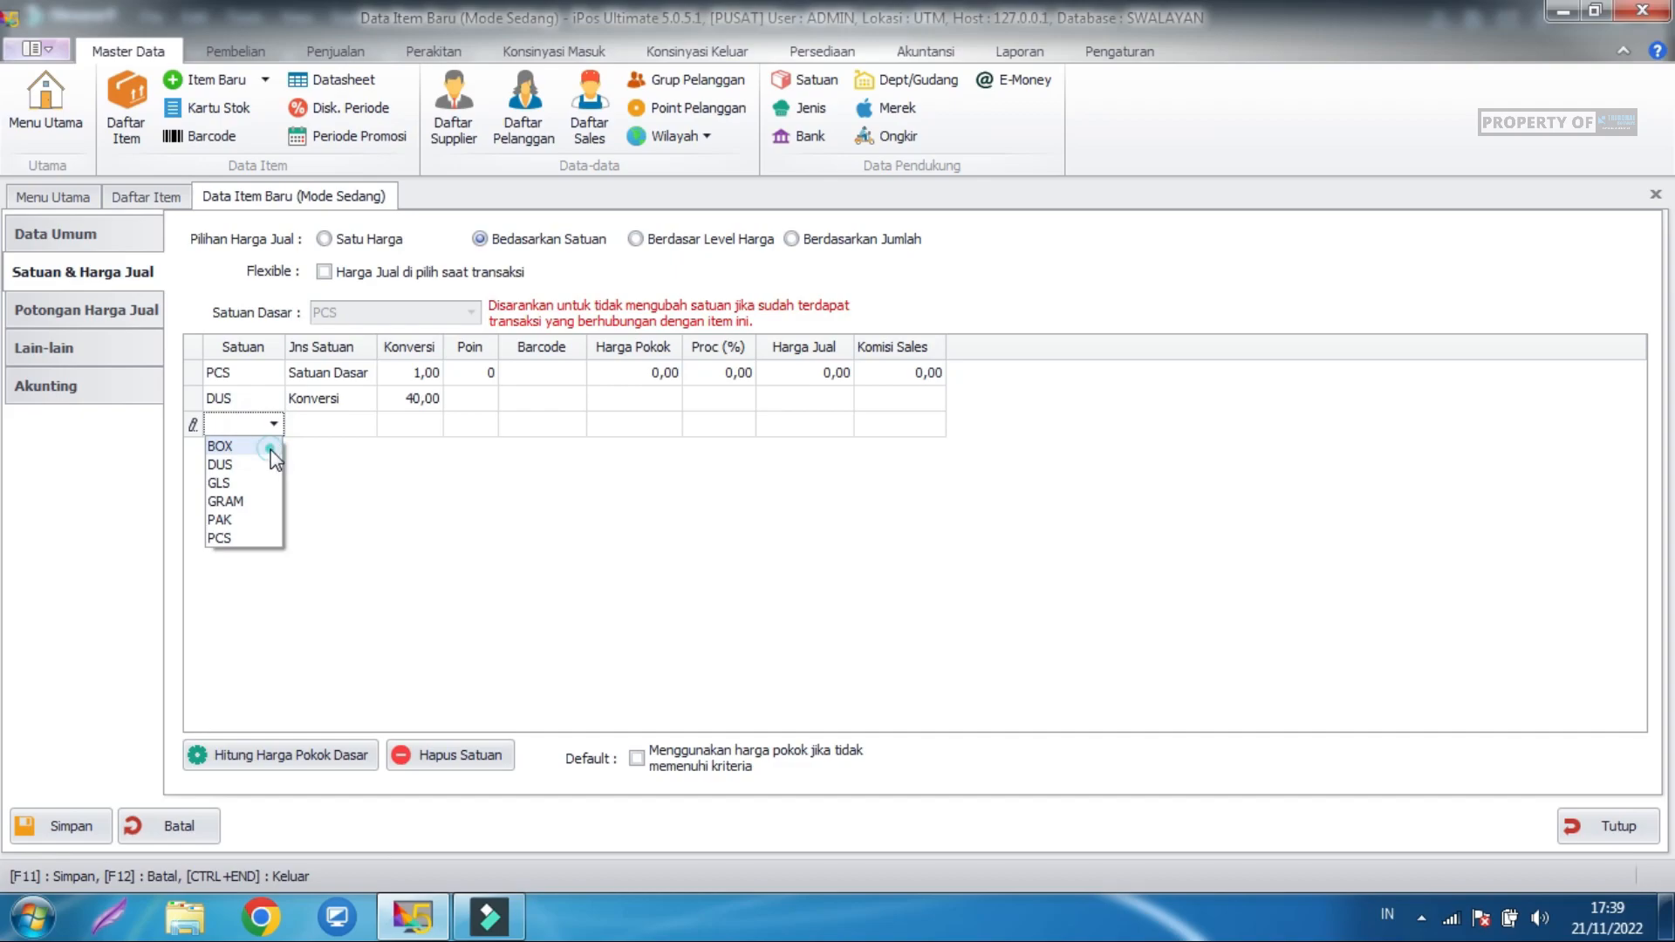
left_click(270, 447)
left_click(404, 433)
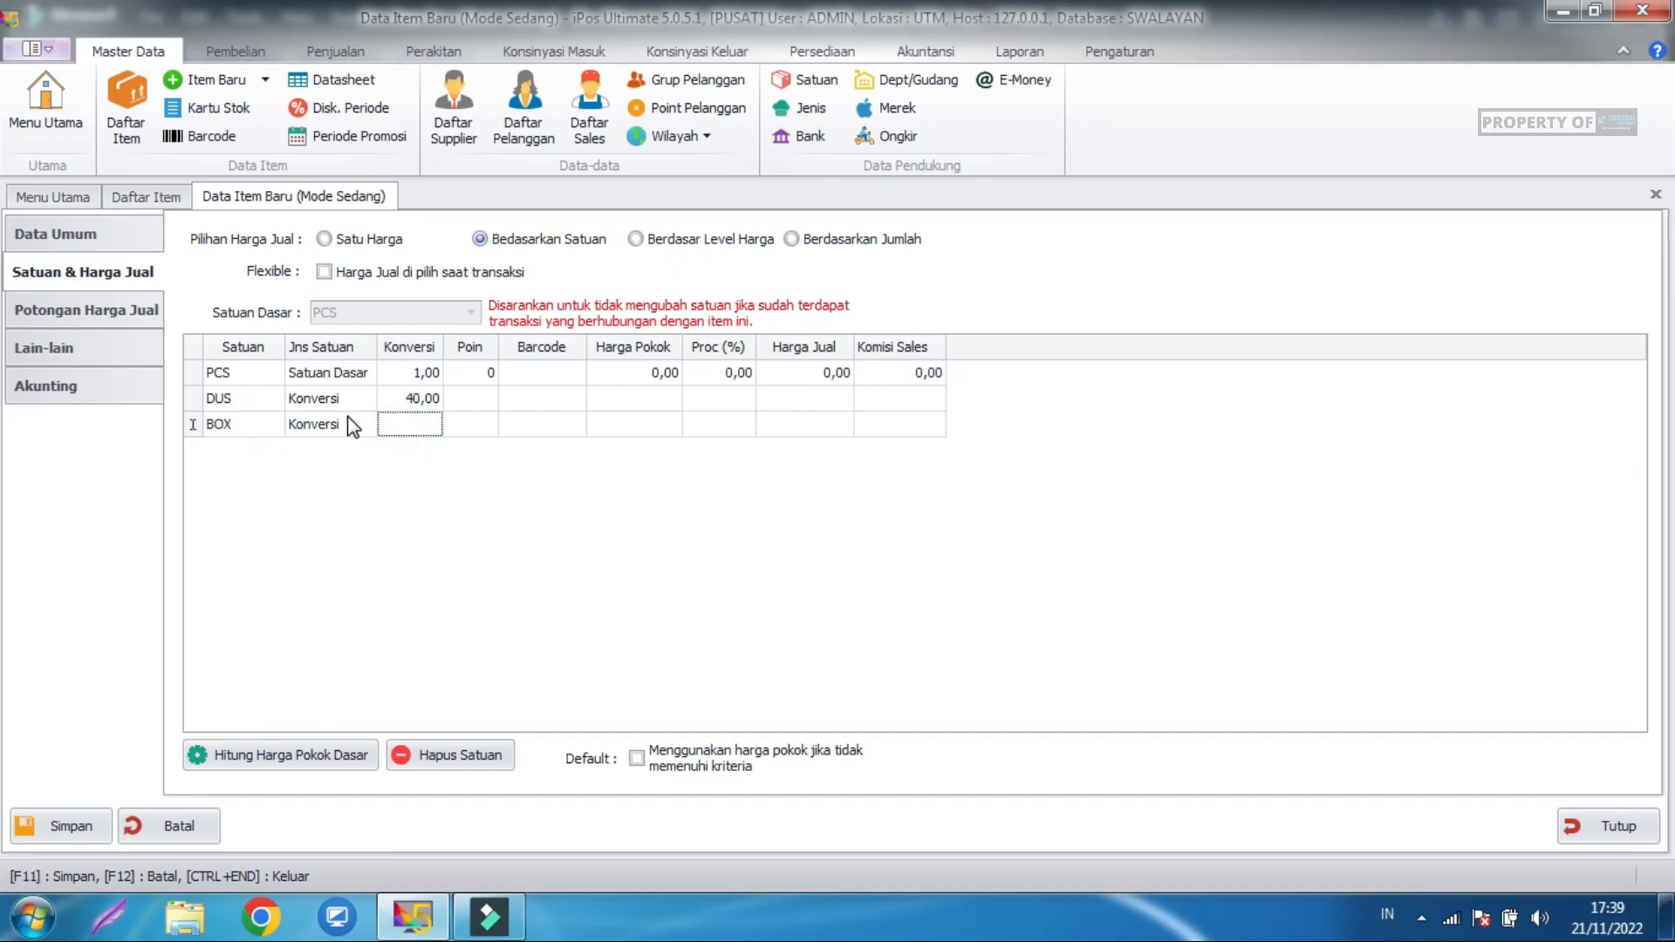
left_click(312, 374)
left_click(273, 425)
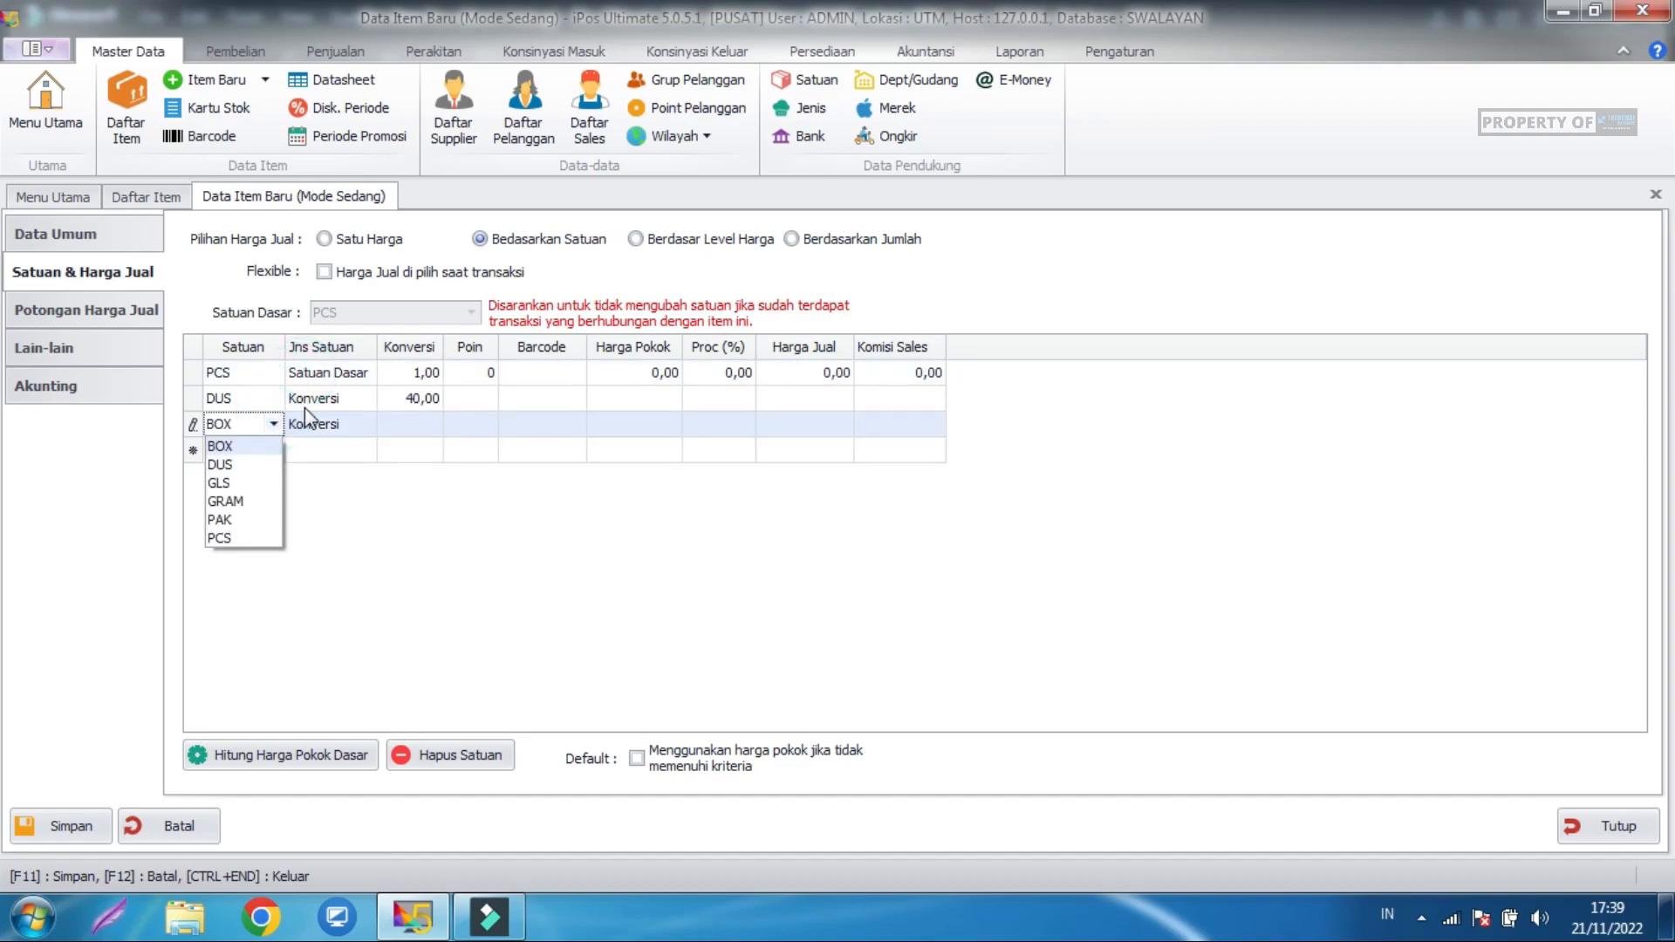
left_click(307, 421)
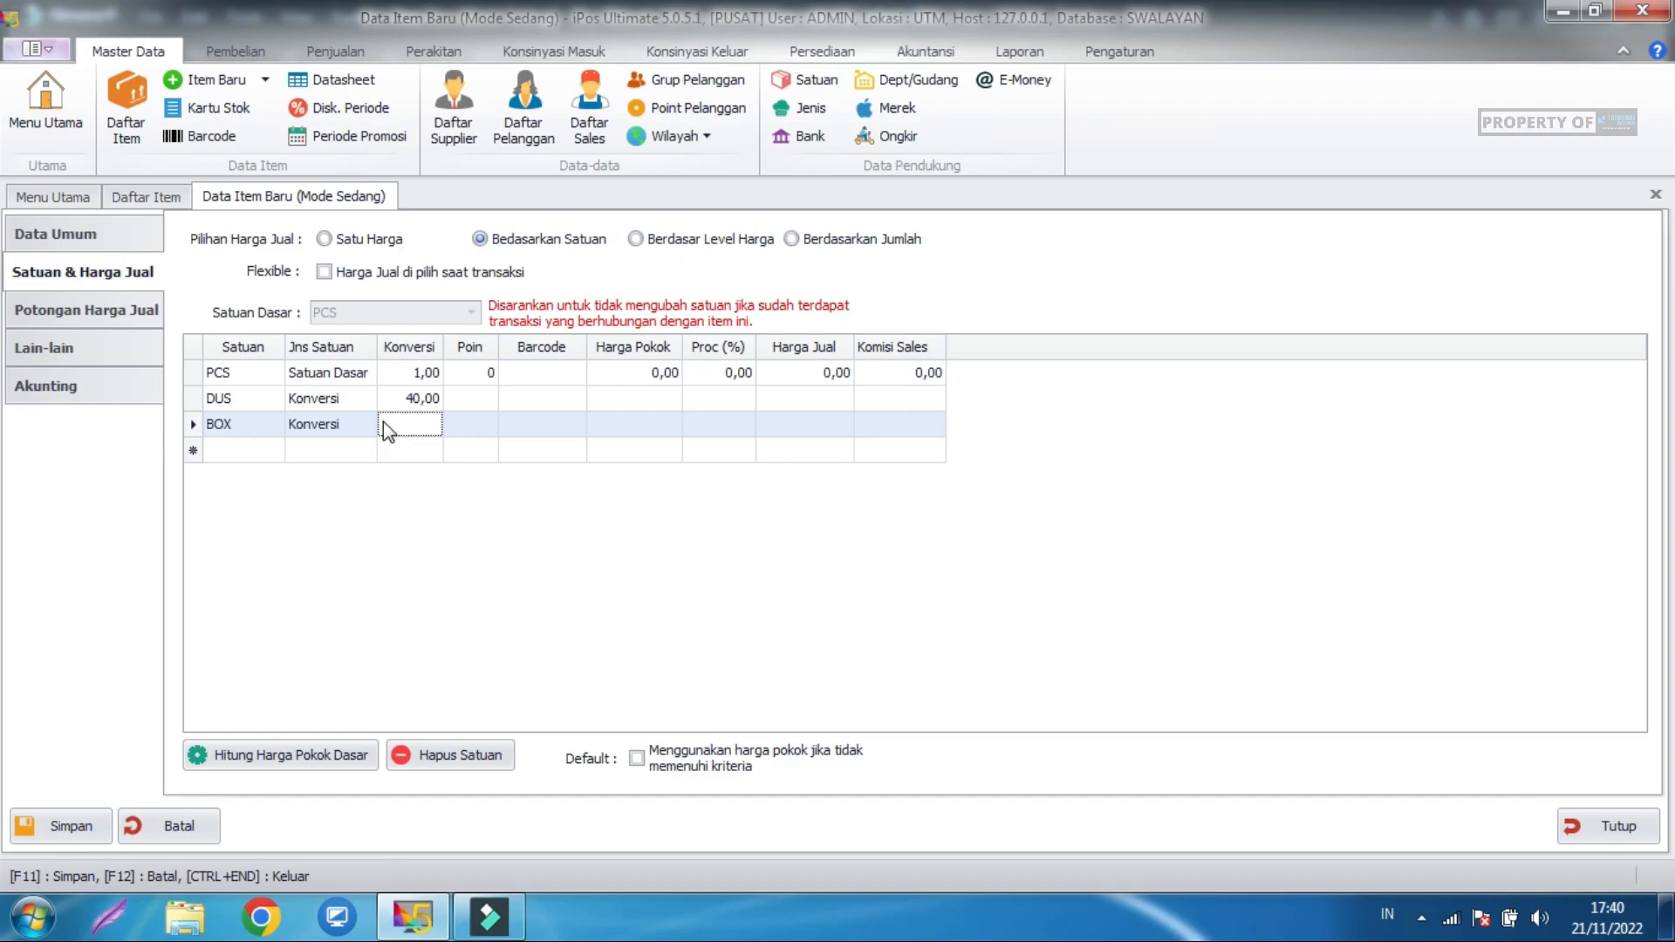
Delete the BOX unit row from the unit table.
left_click(241, 398)
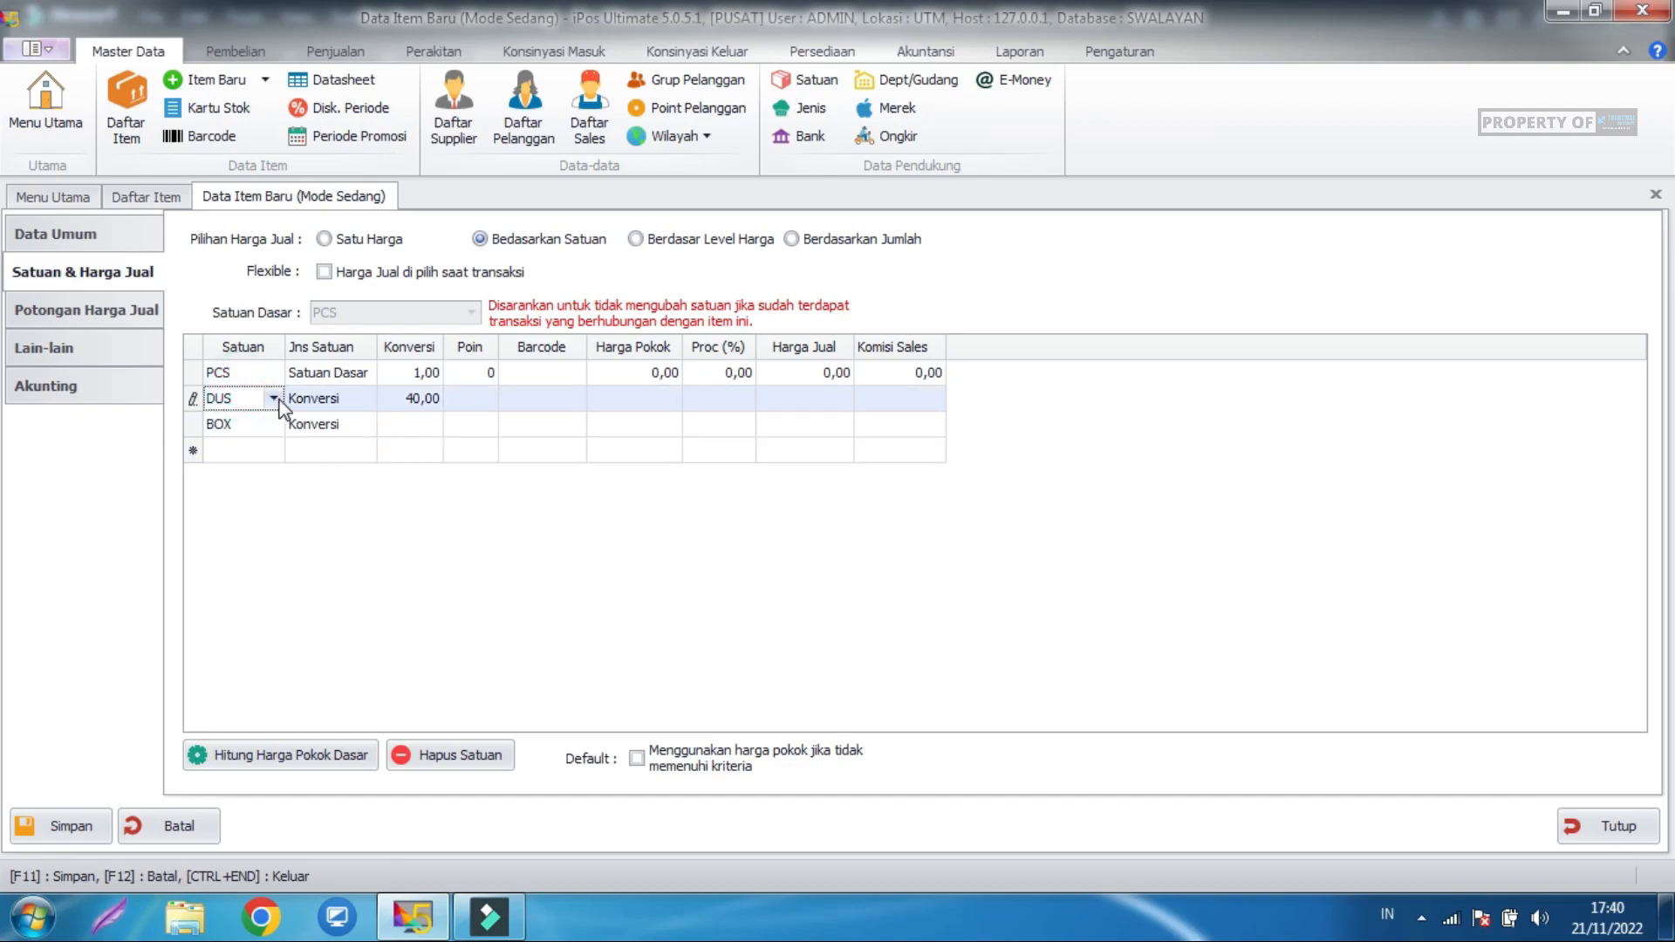
left_click(272, 424)
left_click(193, 425)
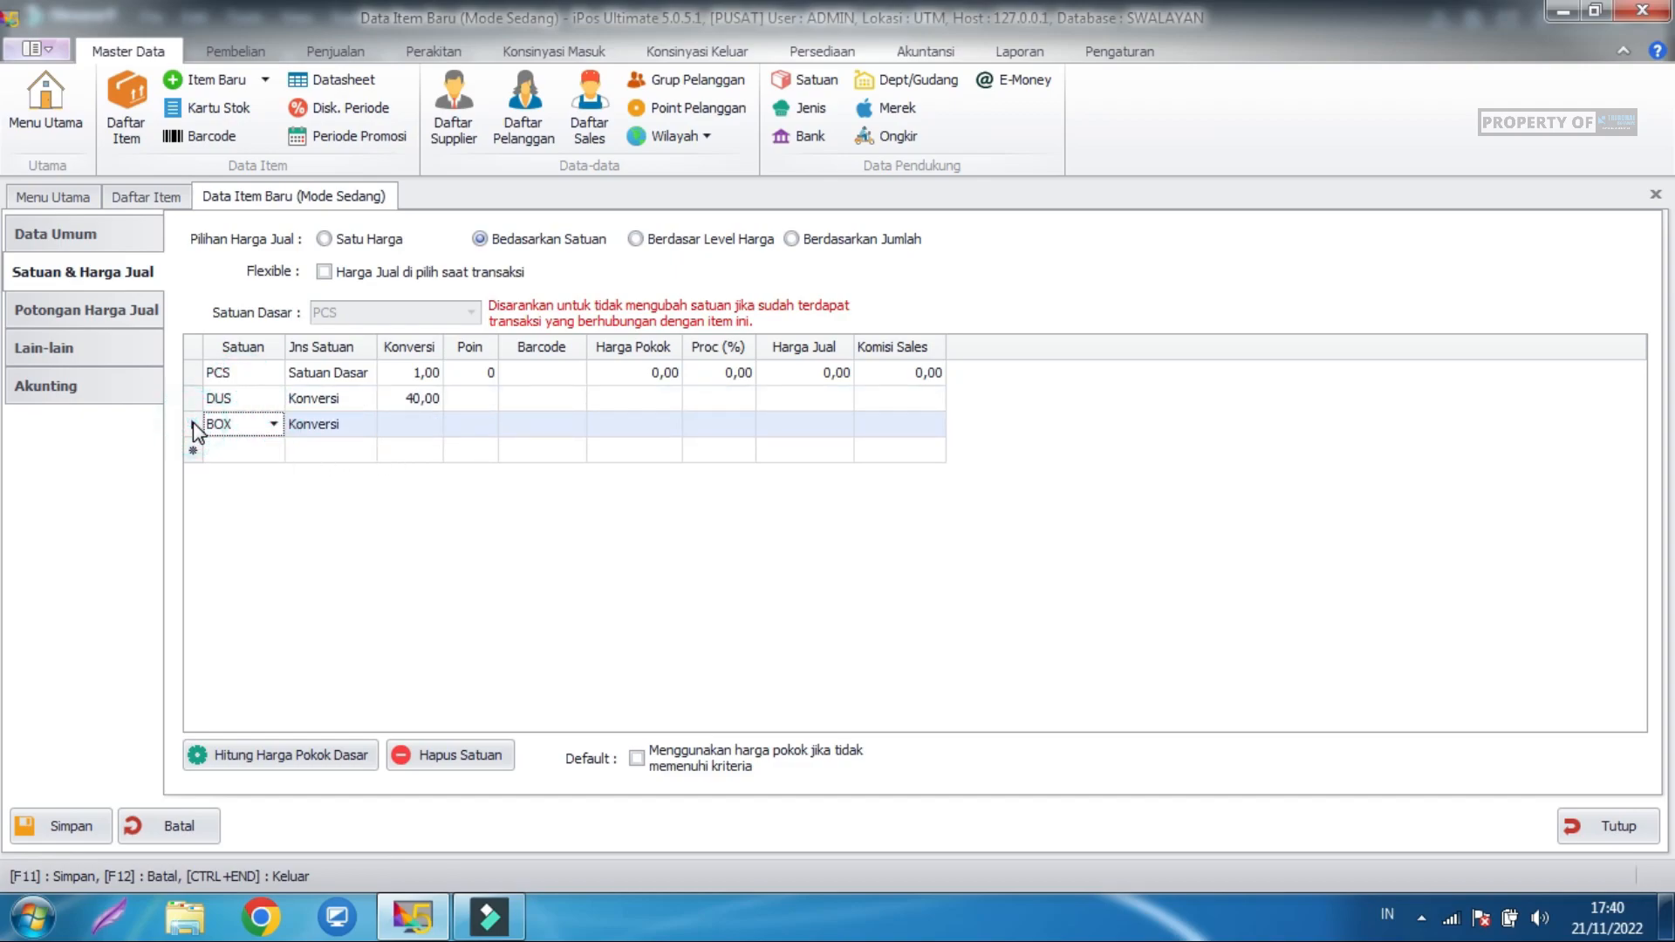
left_click(476, 758)
left_click(814, 529)
Set the DUS Harga Pokok to 80.000, and calculate and apply the base unit's cost price from it.
left_click(646, 397)
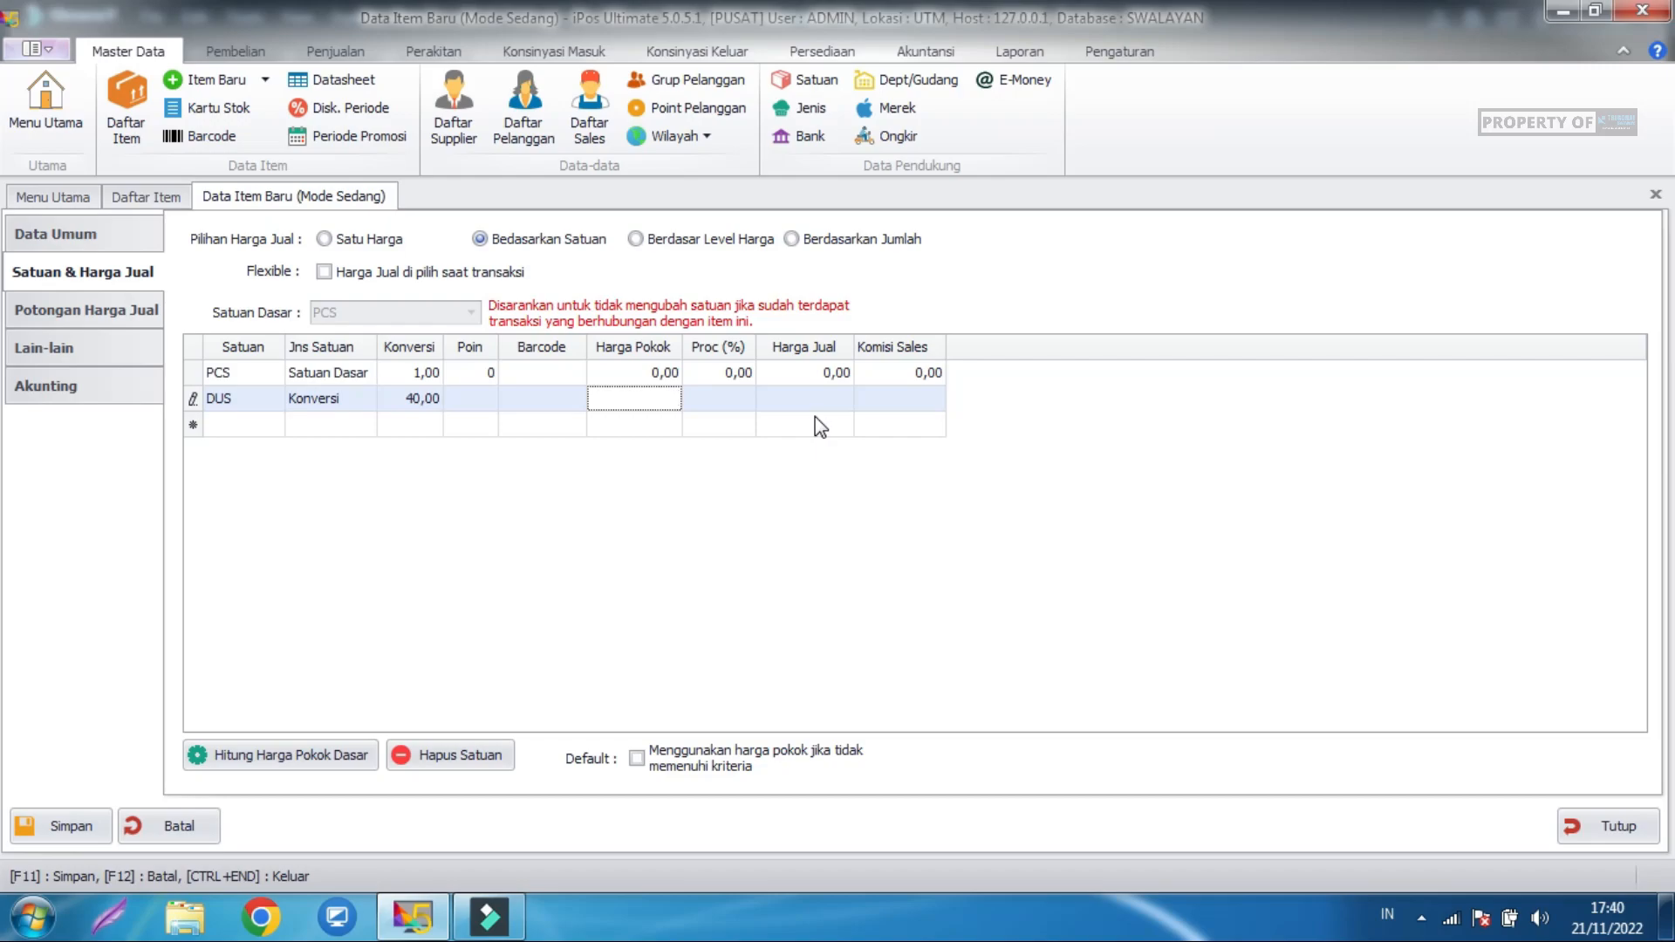
type("8000")
left_click(646, 508)
left_click(355, 765)
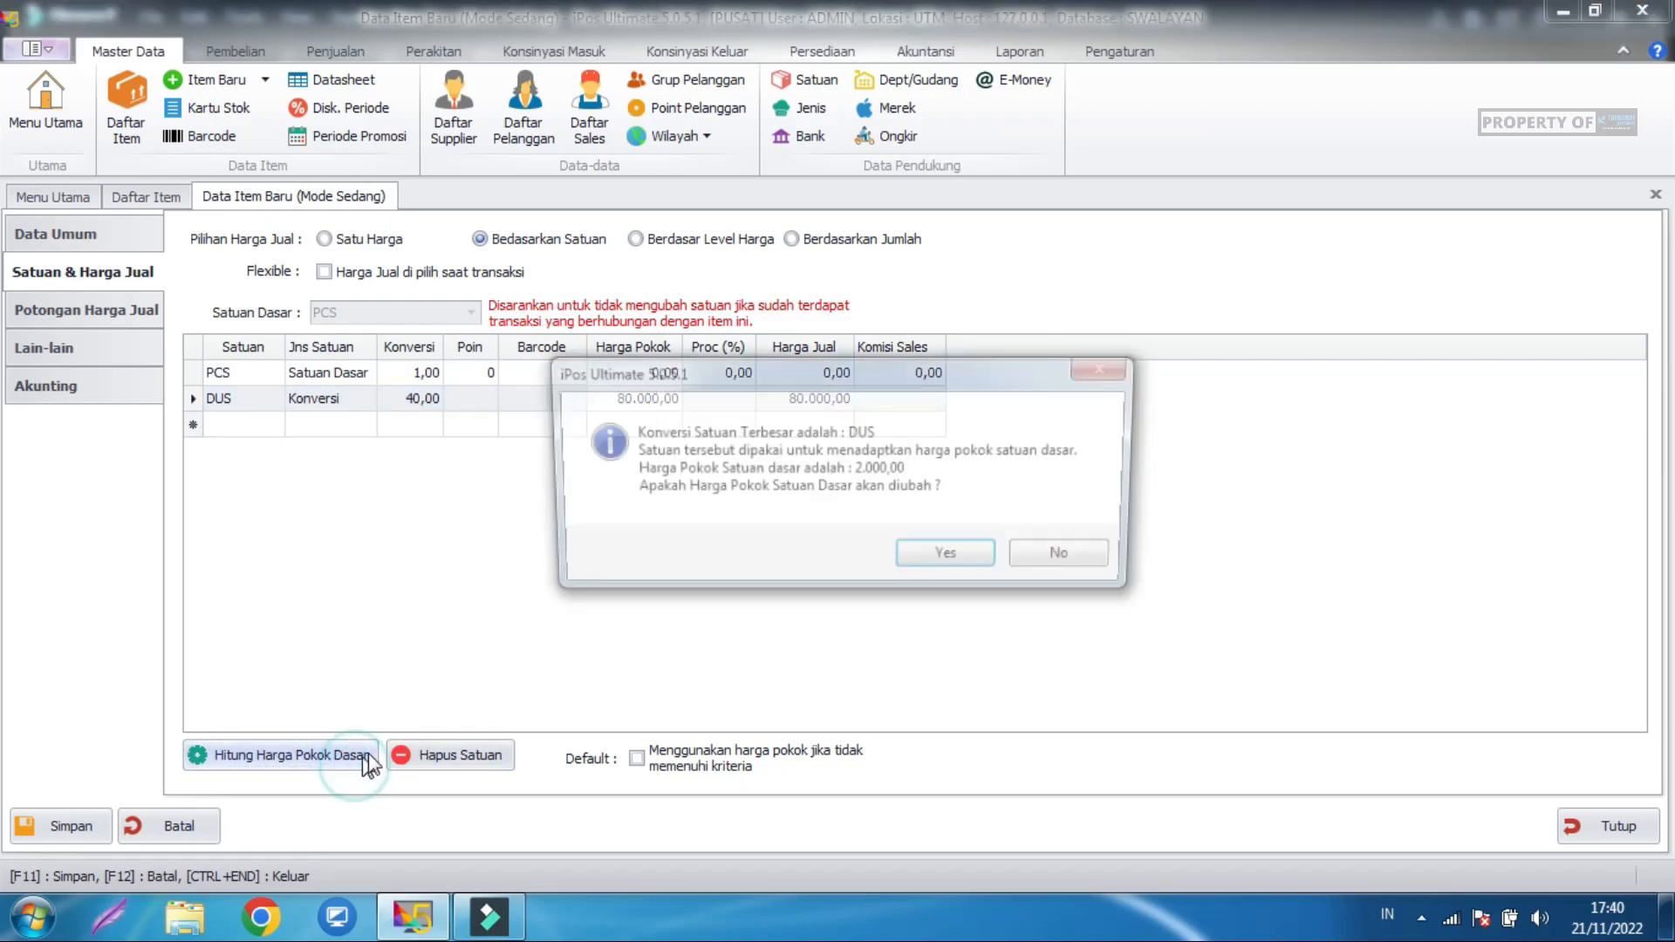
left_click(942, 559)
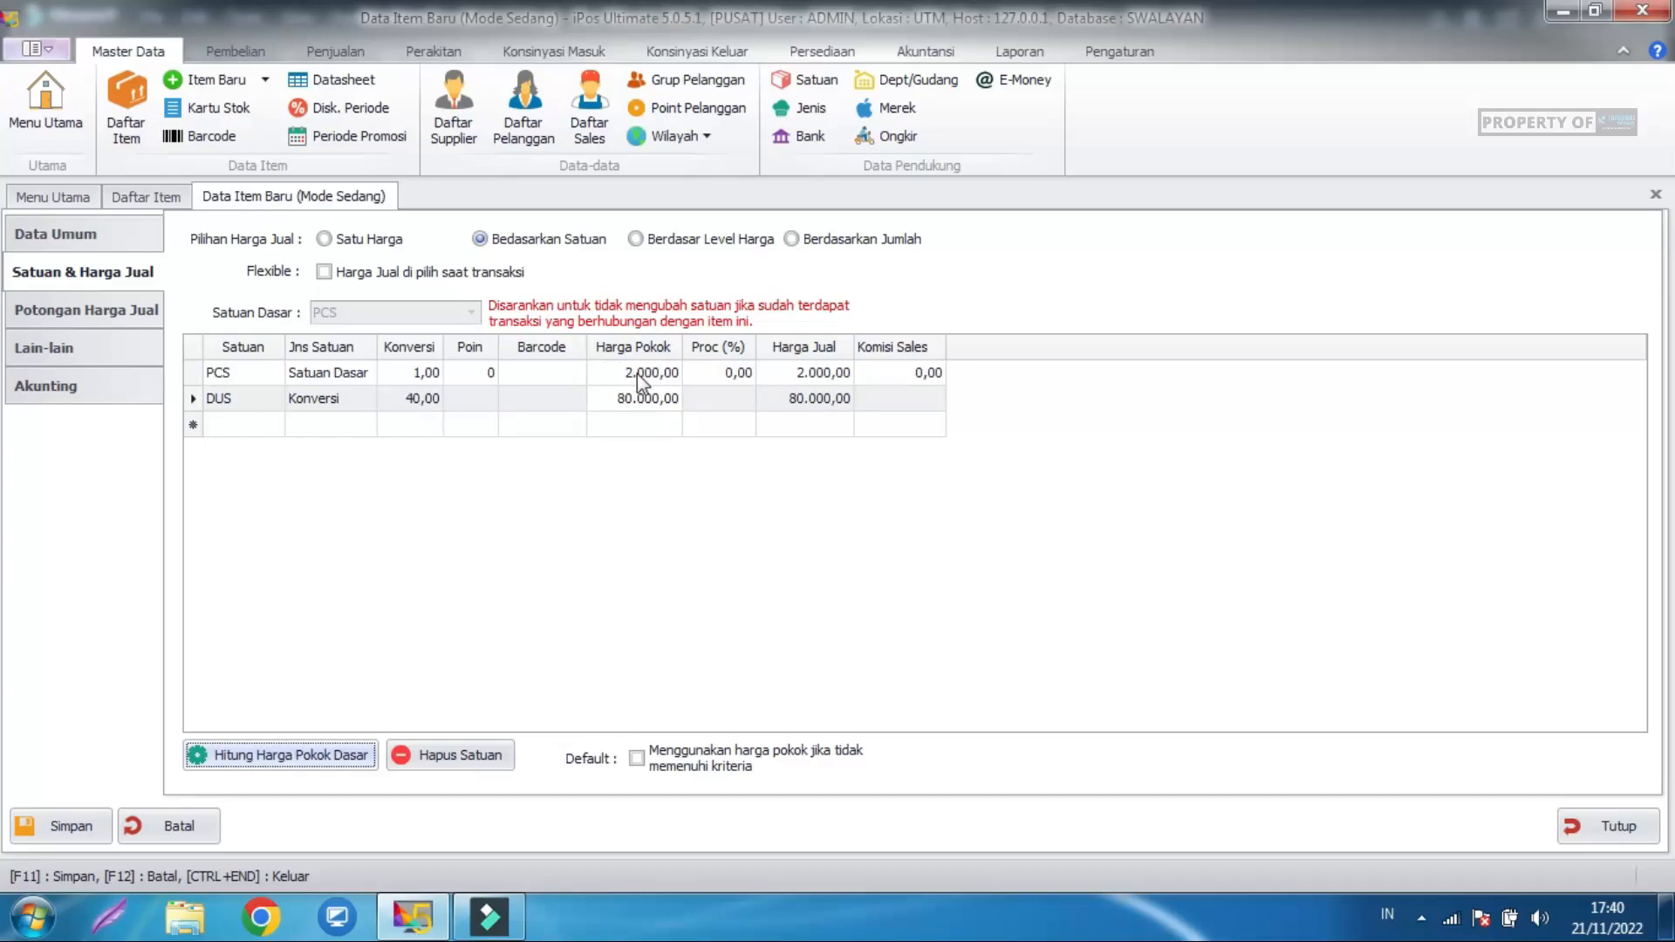
Set the Harga Jual of the PCS unit to 3.000.
left_click(814, 371)
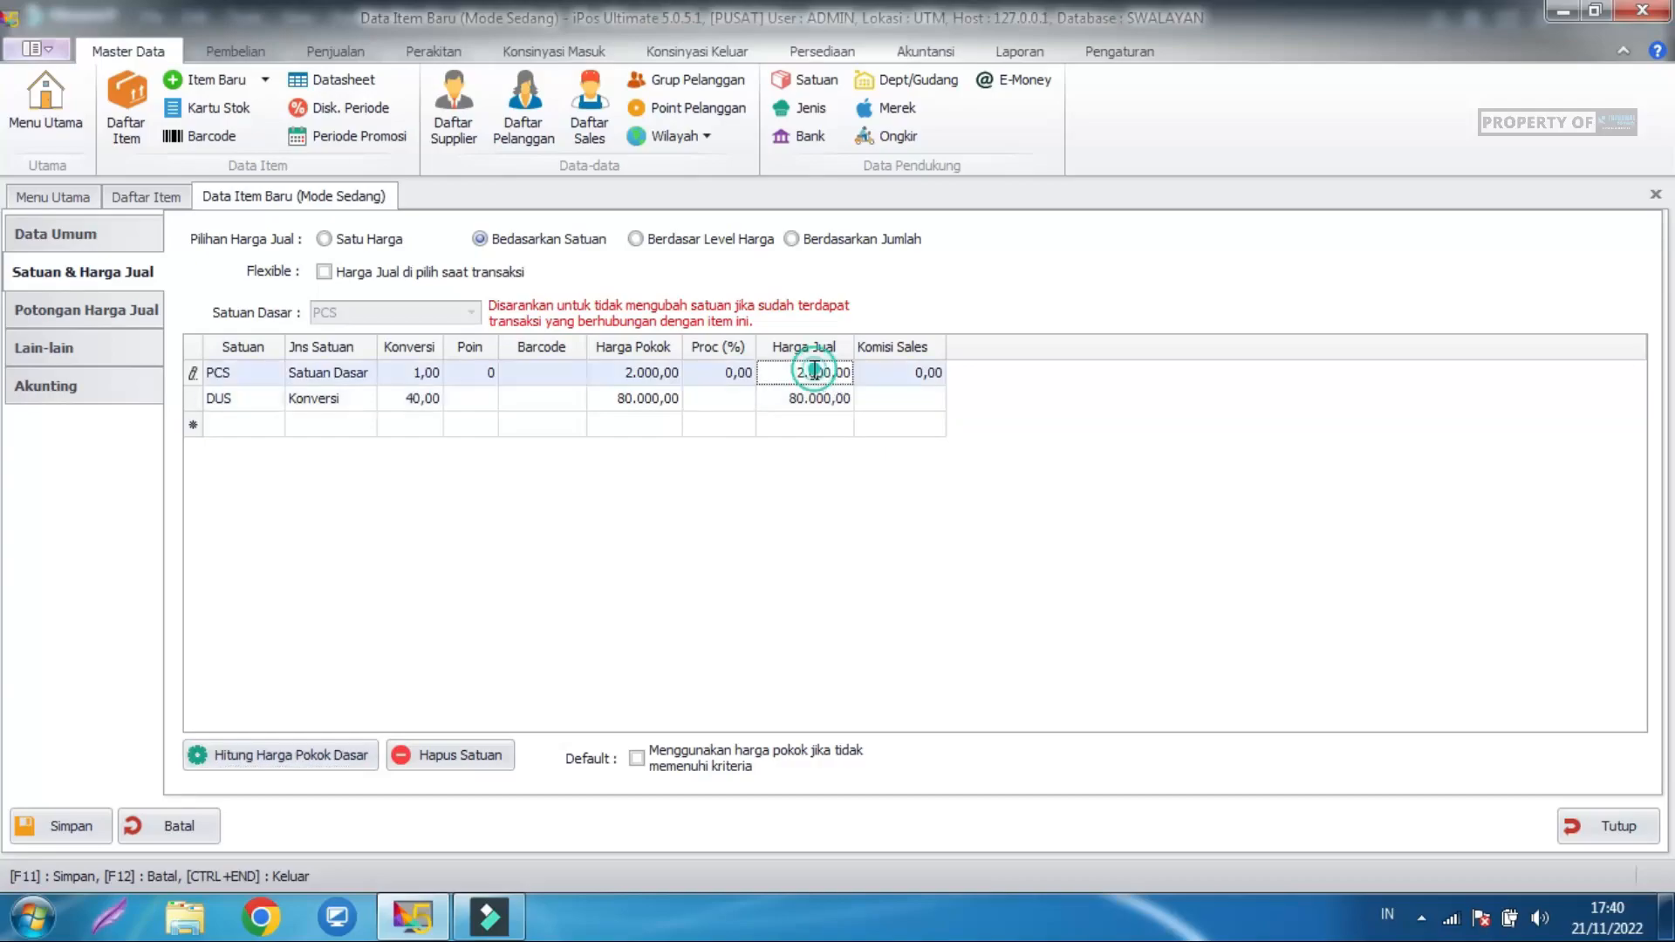
left_click(814, 371)
type("3.000")
key("Return")
Set the Proc (%) margin of the PCS unit to 40.
left_click(711, 379)
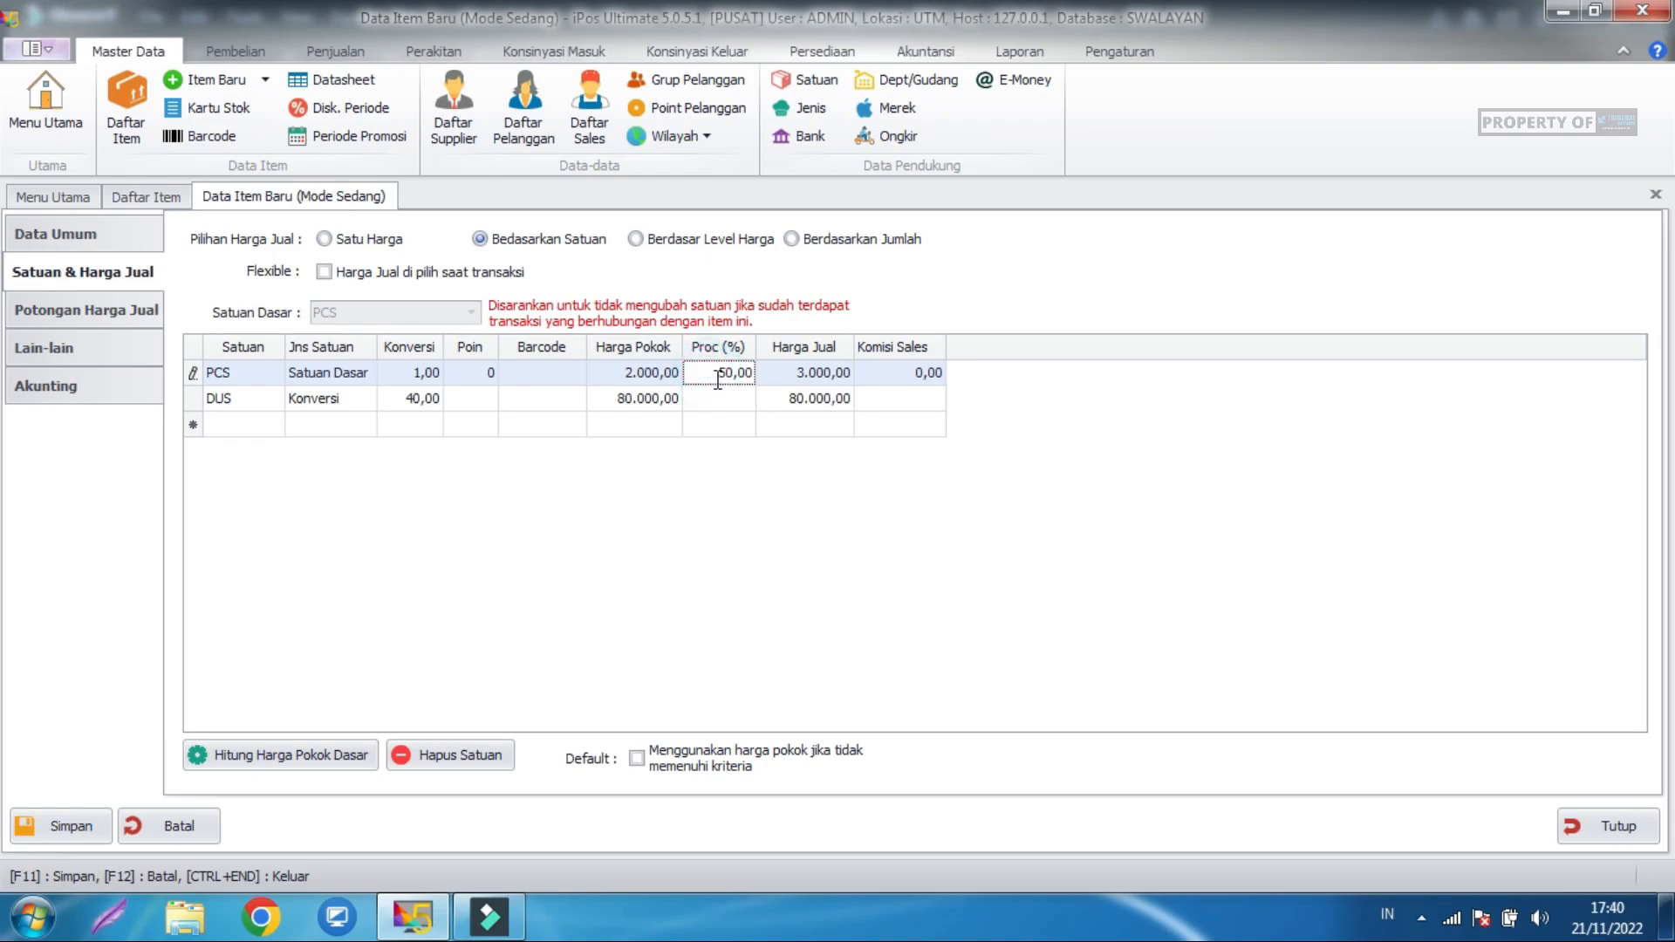
double_click(714, 377)
type("40")
Set the Harga Jual of the PCS unit to 30.000.
left_click(799, 374)
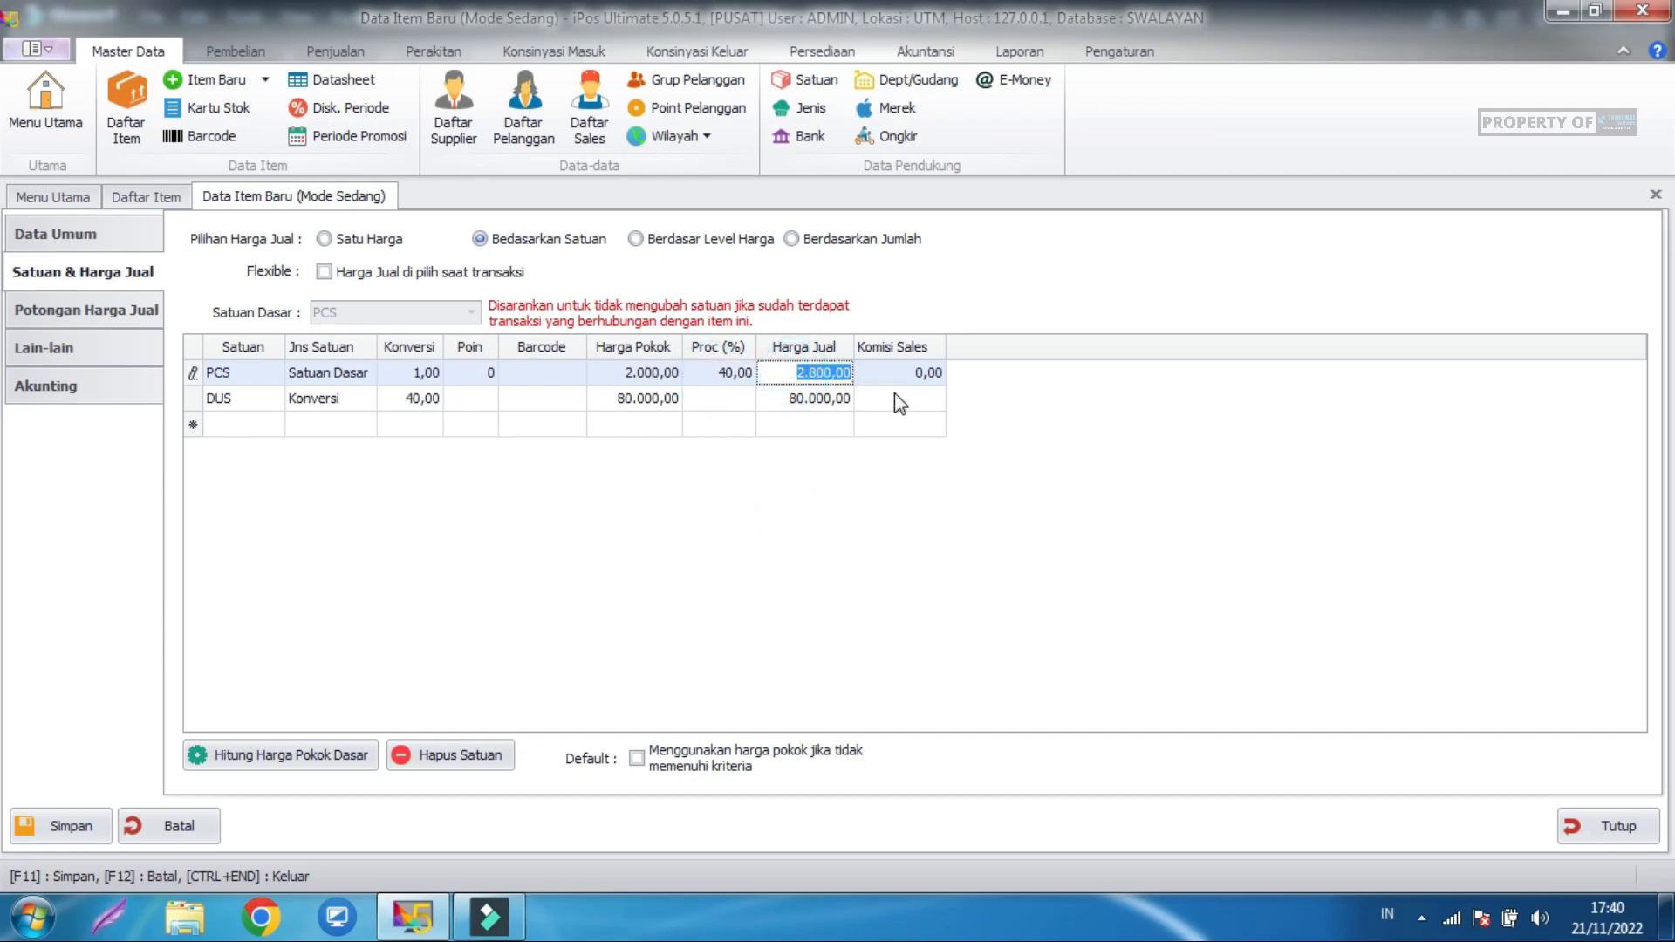
type("3.000")
left_click(935, 506)
Set the Harga Jual of the DUS unit to 90.000.
left_click(815, 402)
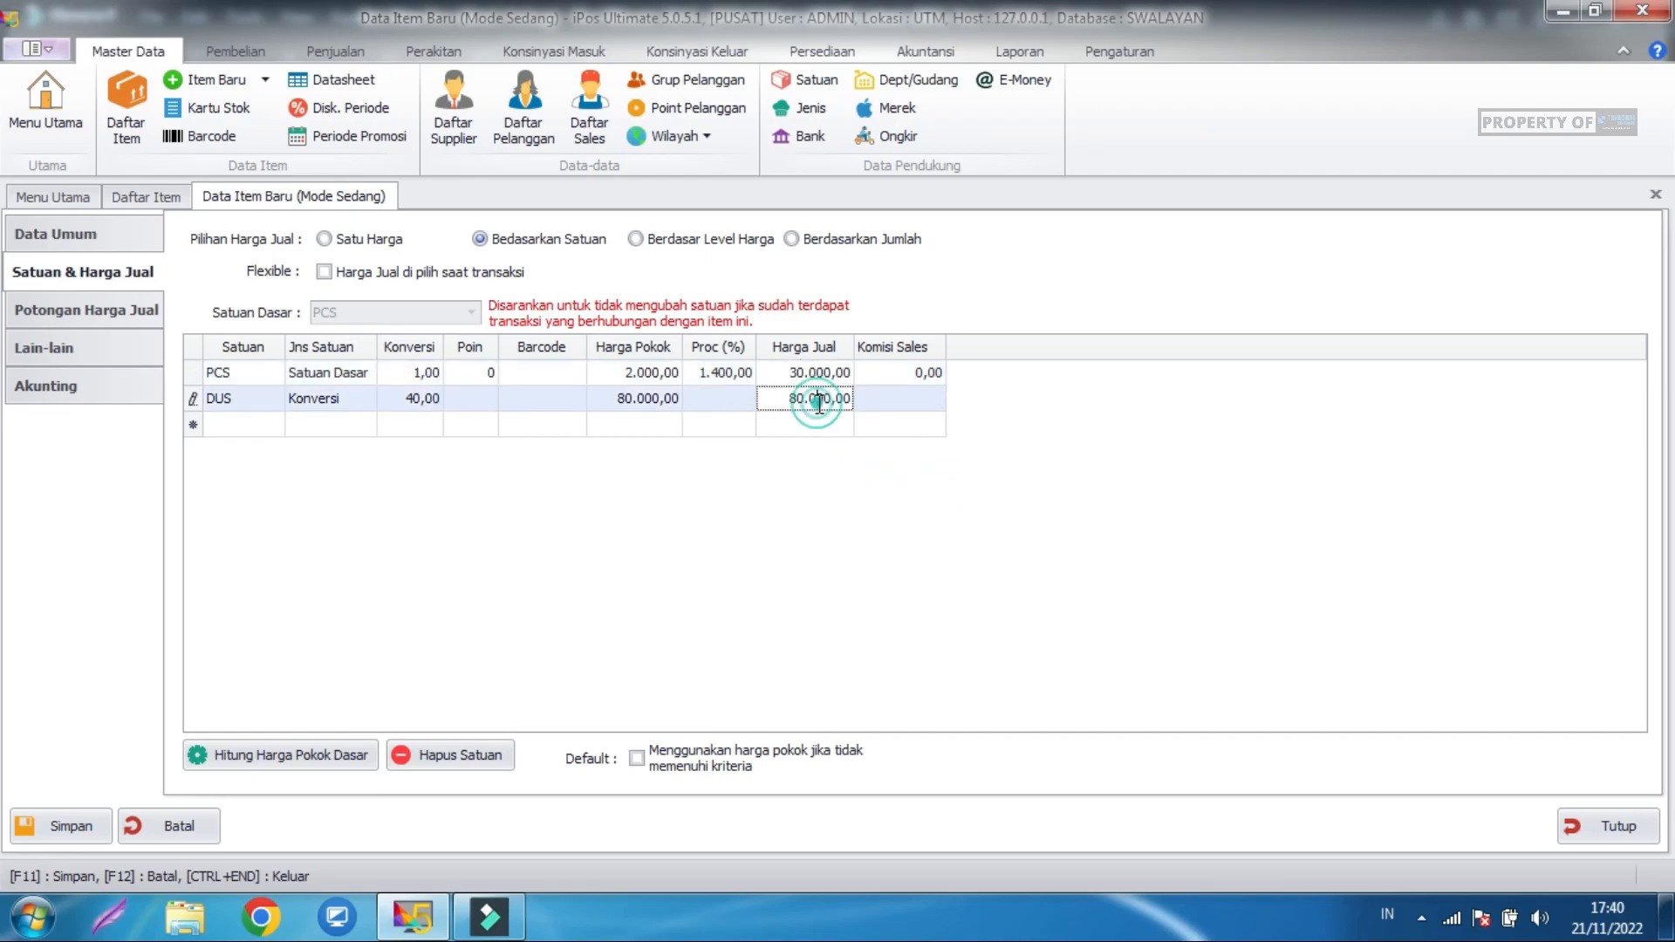
left_click_drag(790, 400, 866, 423)
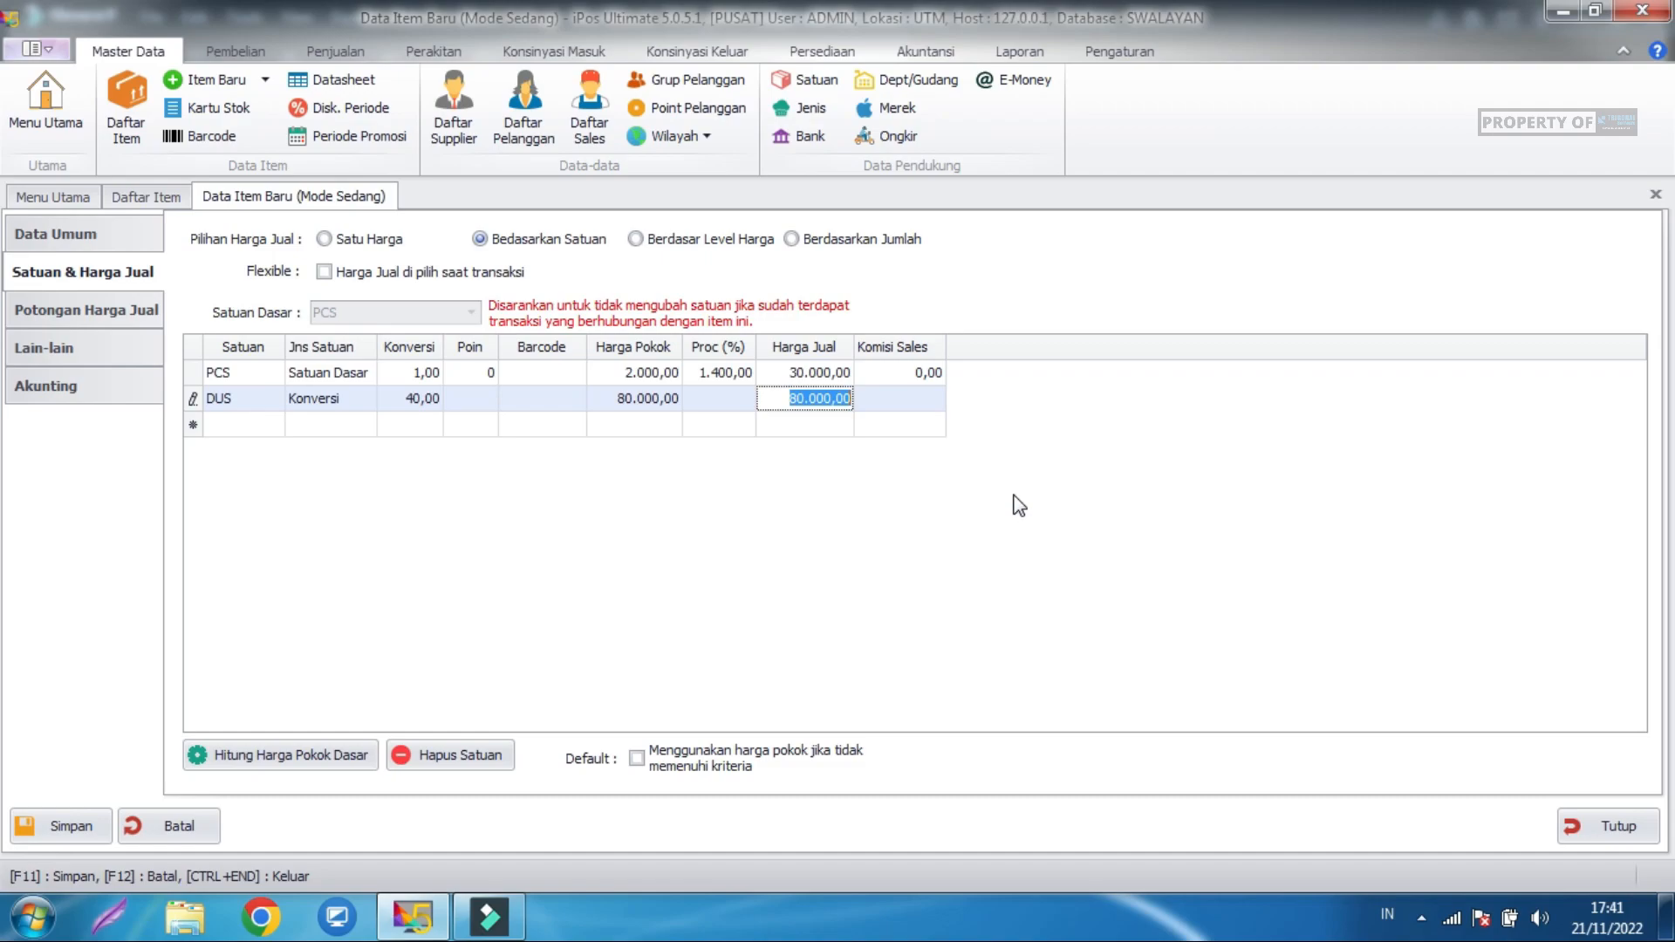
type("90.000")
key("Return")
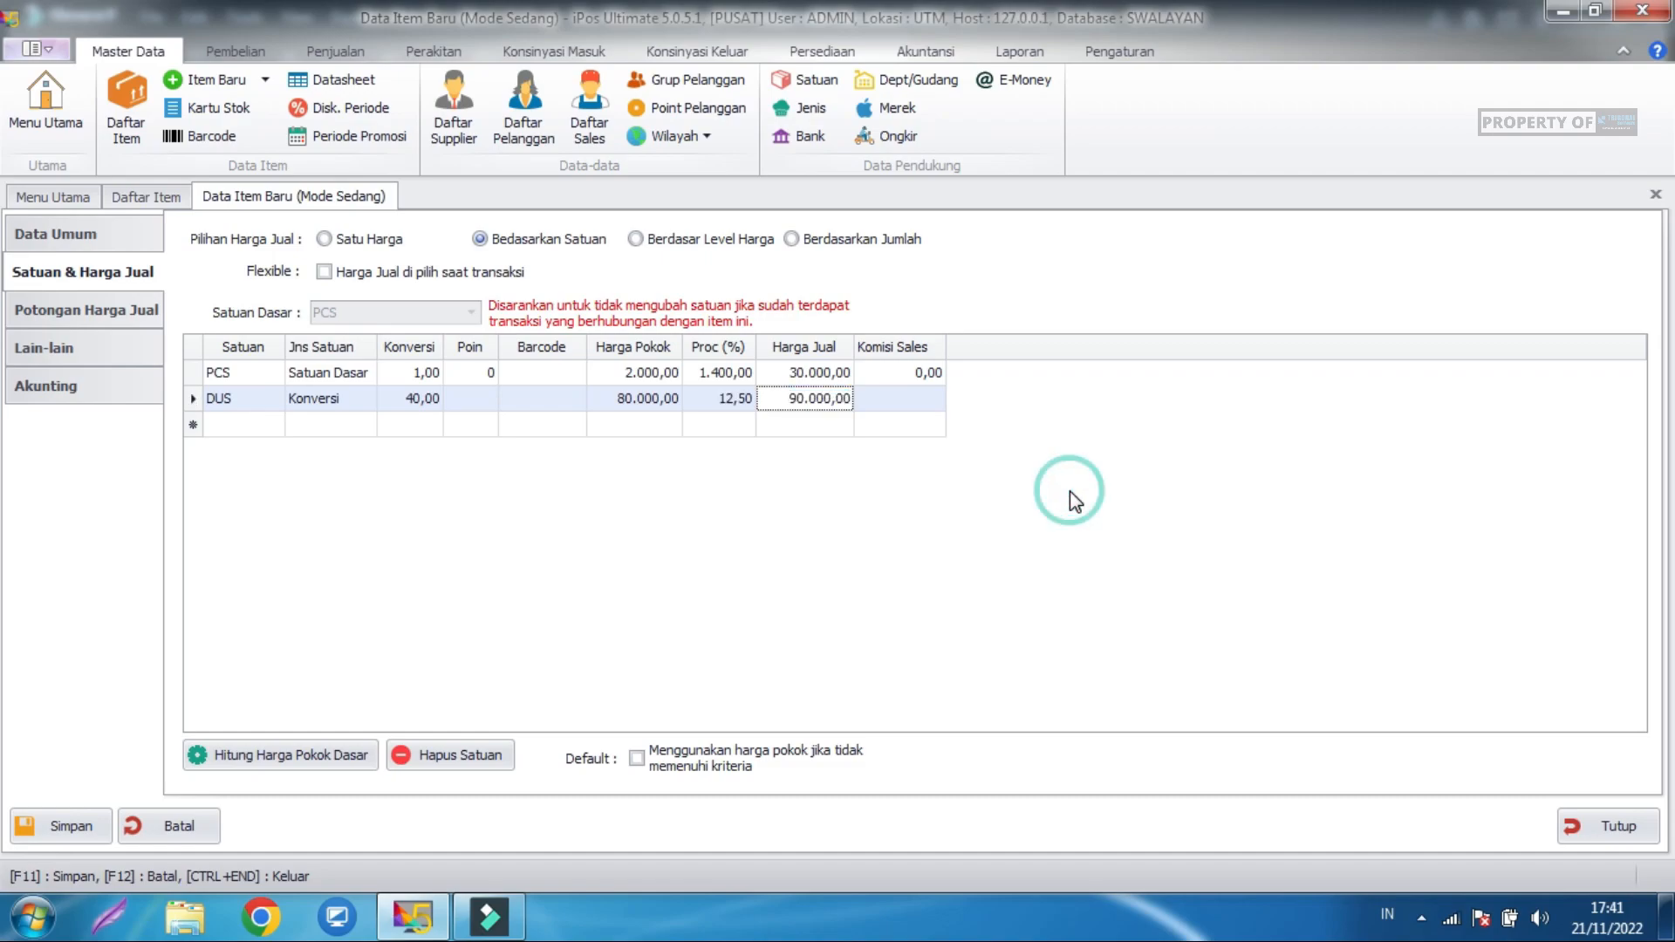
Enter barcode 123123 for the PCS unit and 123122 for the DUS unit.
left_click(562, 377)
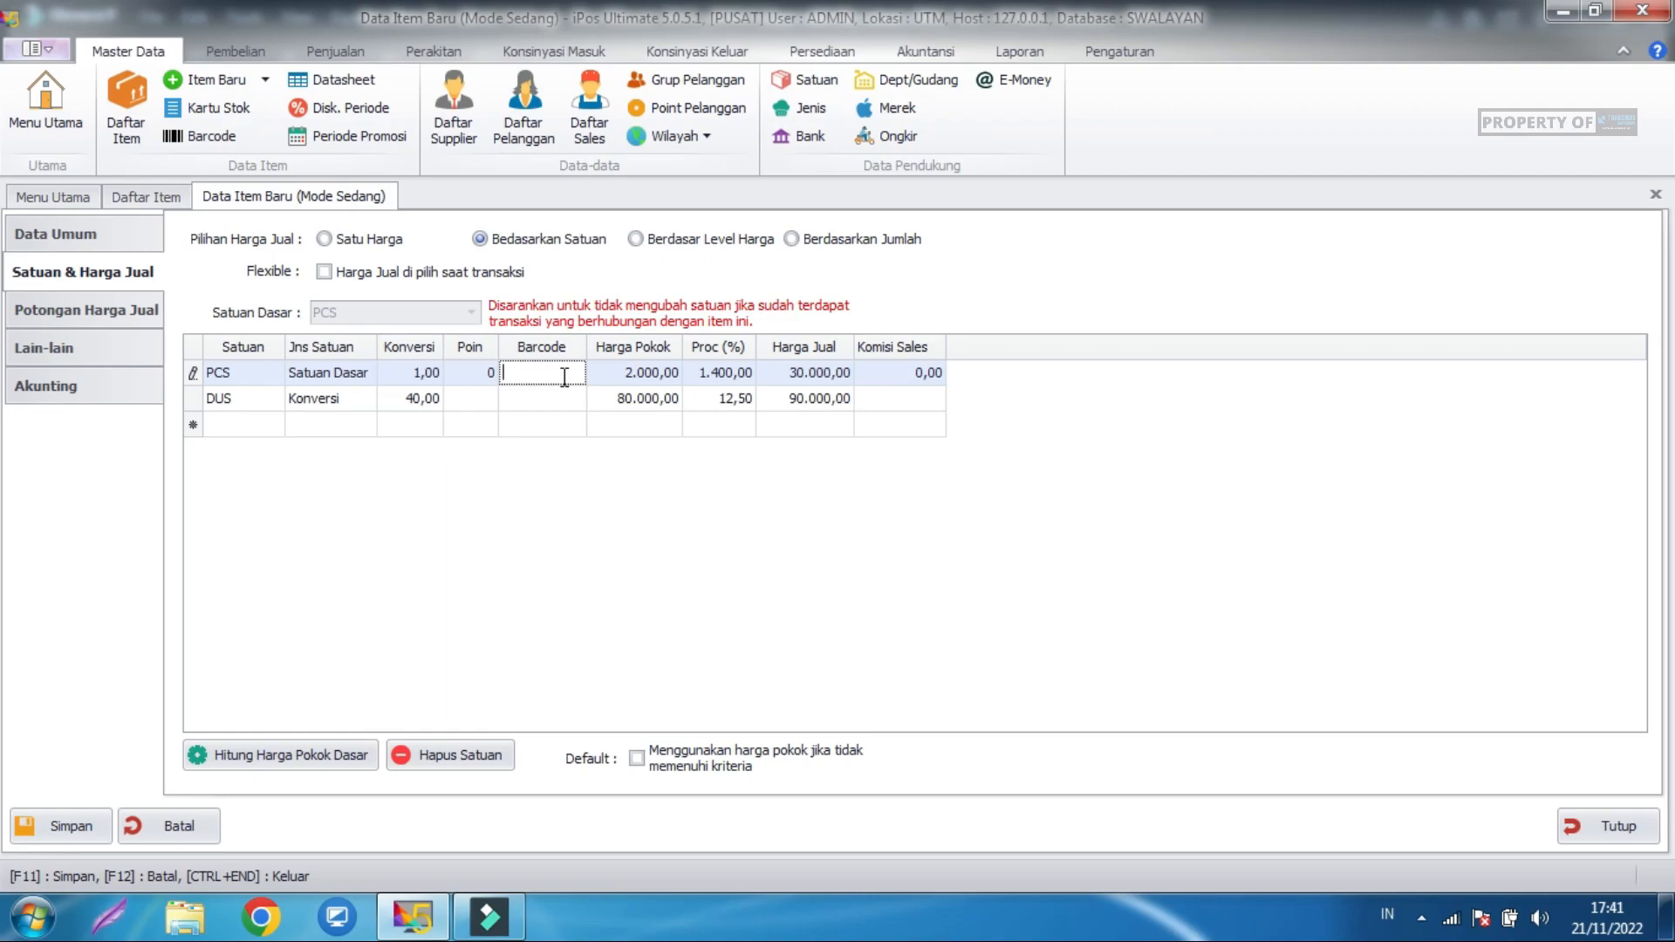
type("123123")
left_click(550, 403)
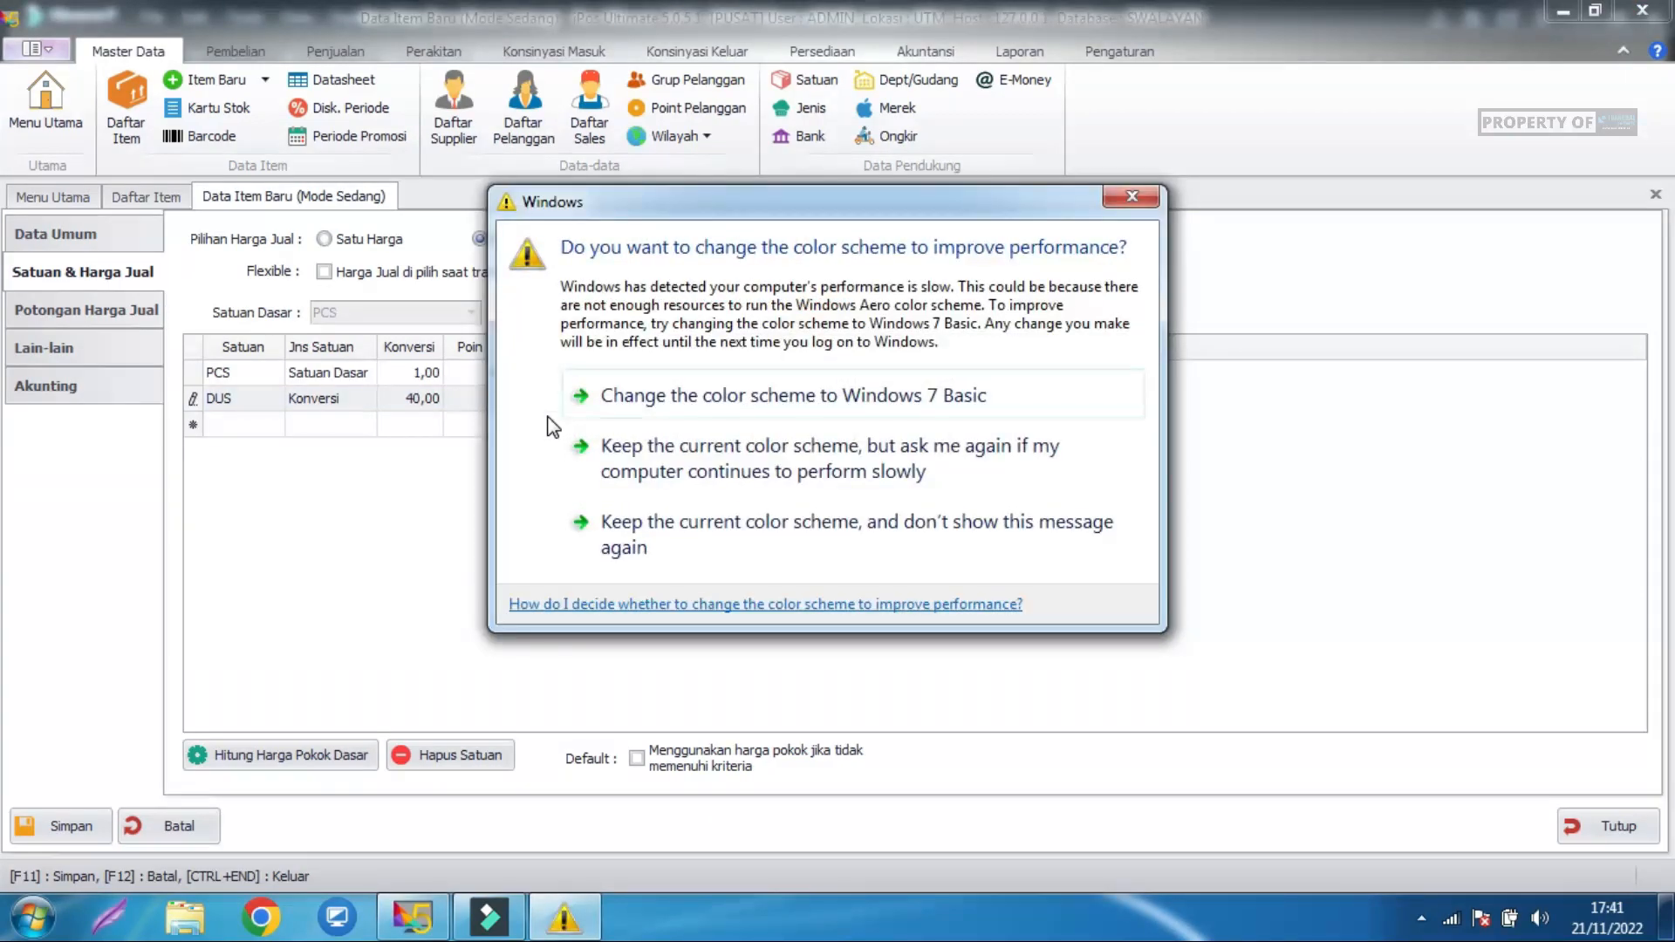
left_click(1132, 200)
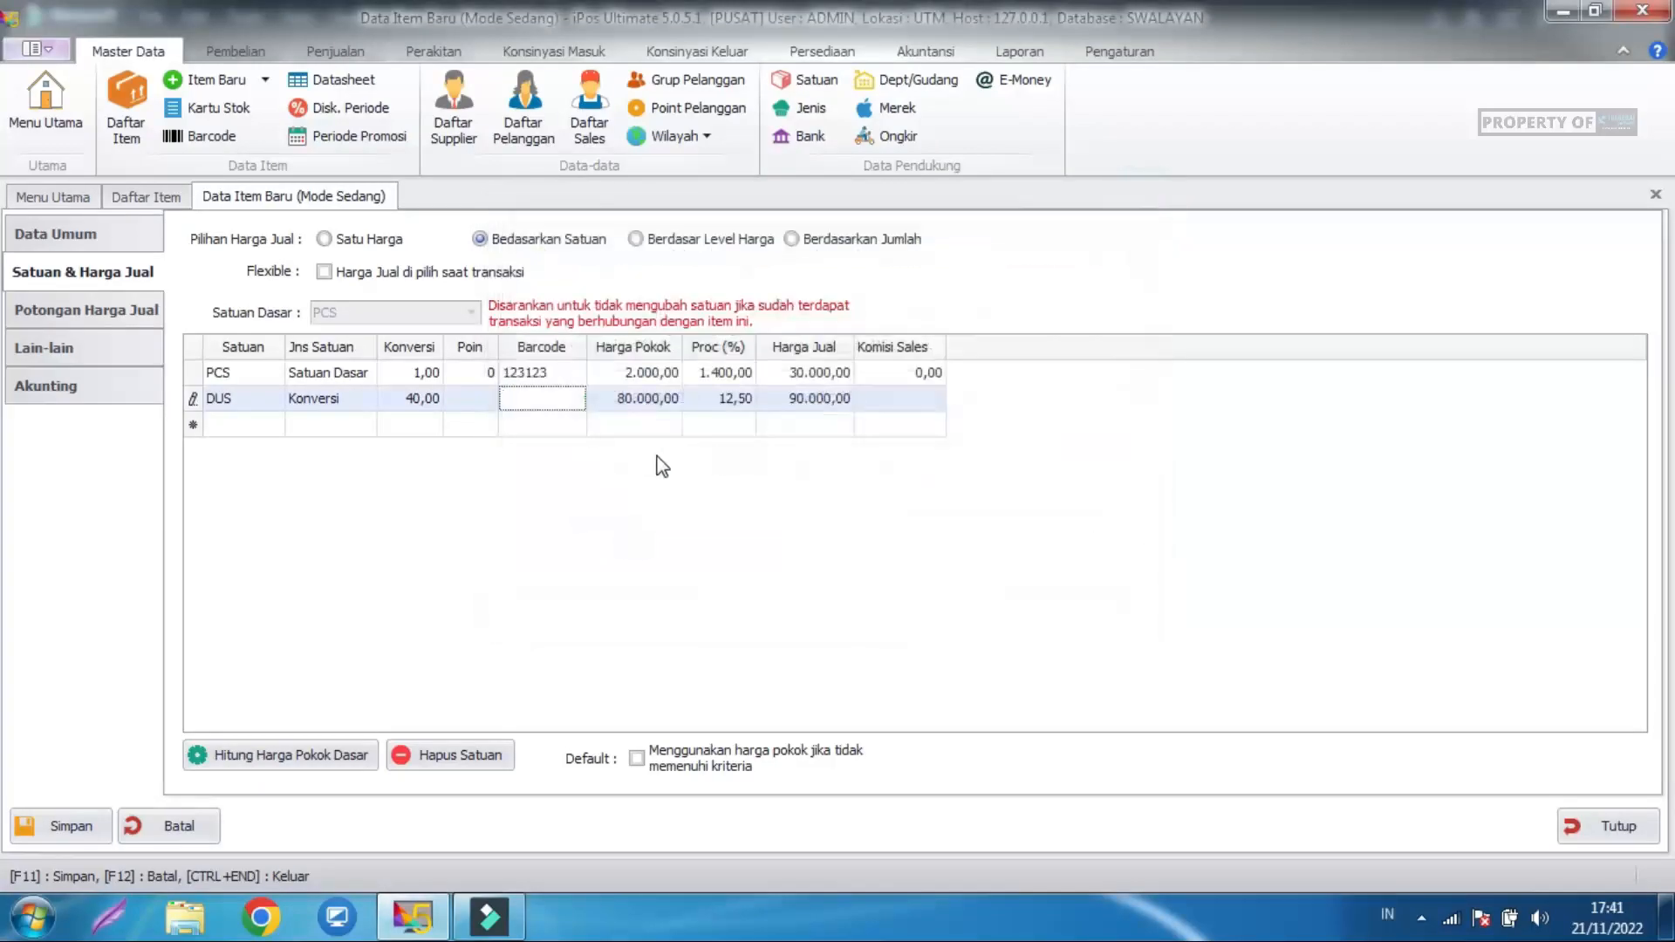
left_click(508, 402)
type("123122")
key("Return")
left_click(555, 373)
left_click(558, 399)
left_click(580, 397)
Set the item's Stok Minimum to 20 in the Lain-lain section.
left_click(108, 361)
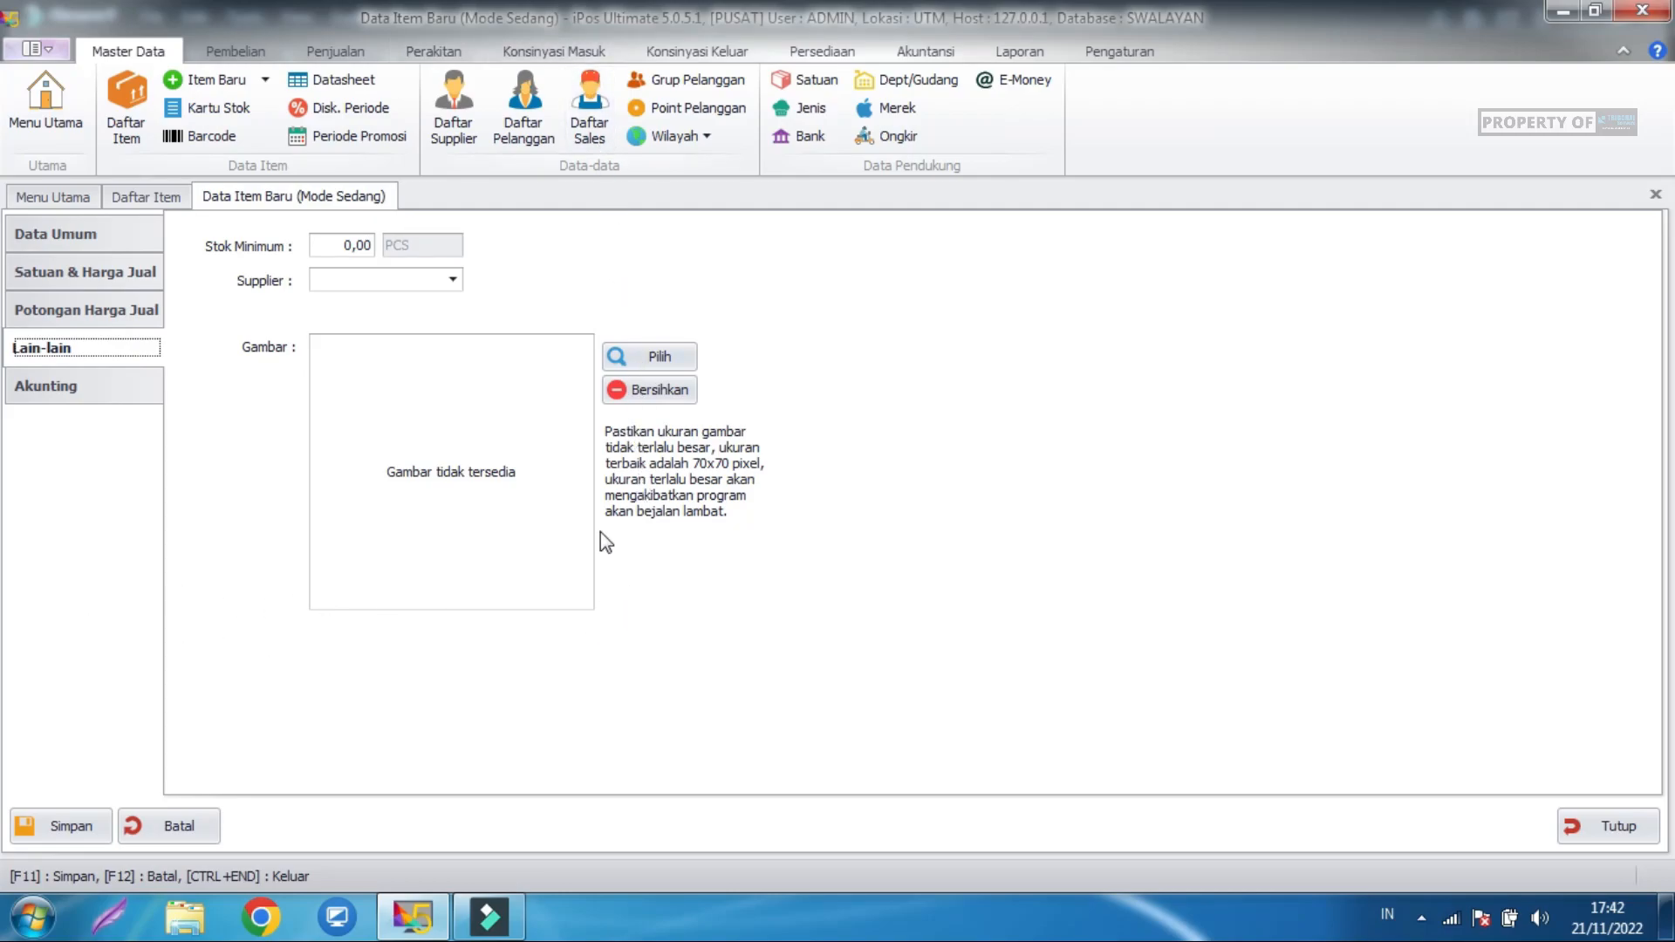
left_click(346, 242)
double_click(345, 244)
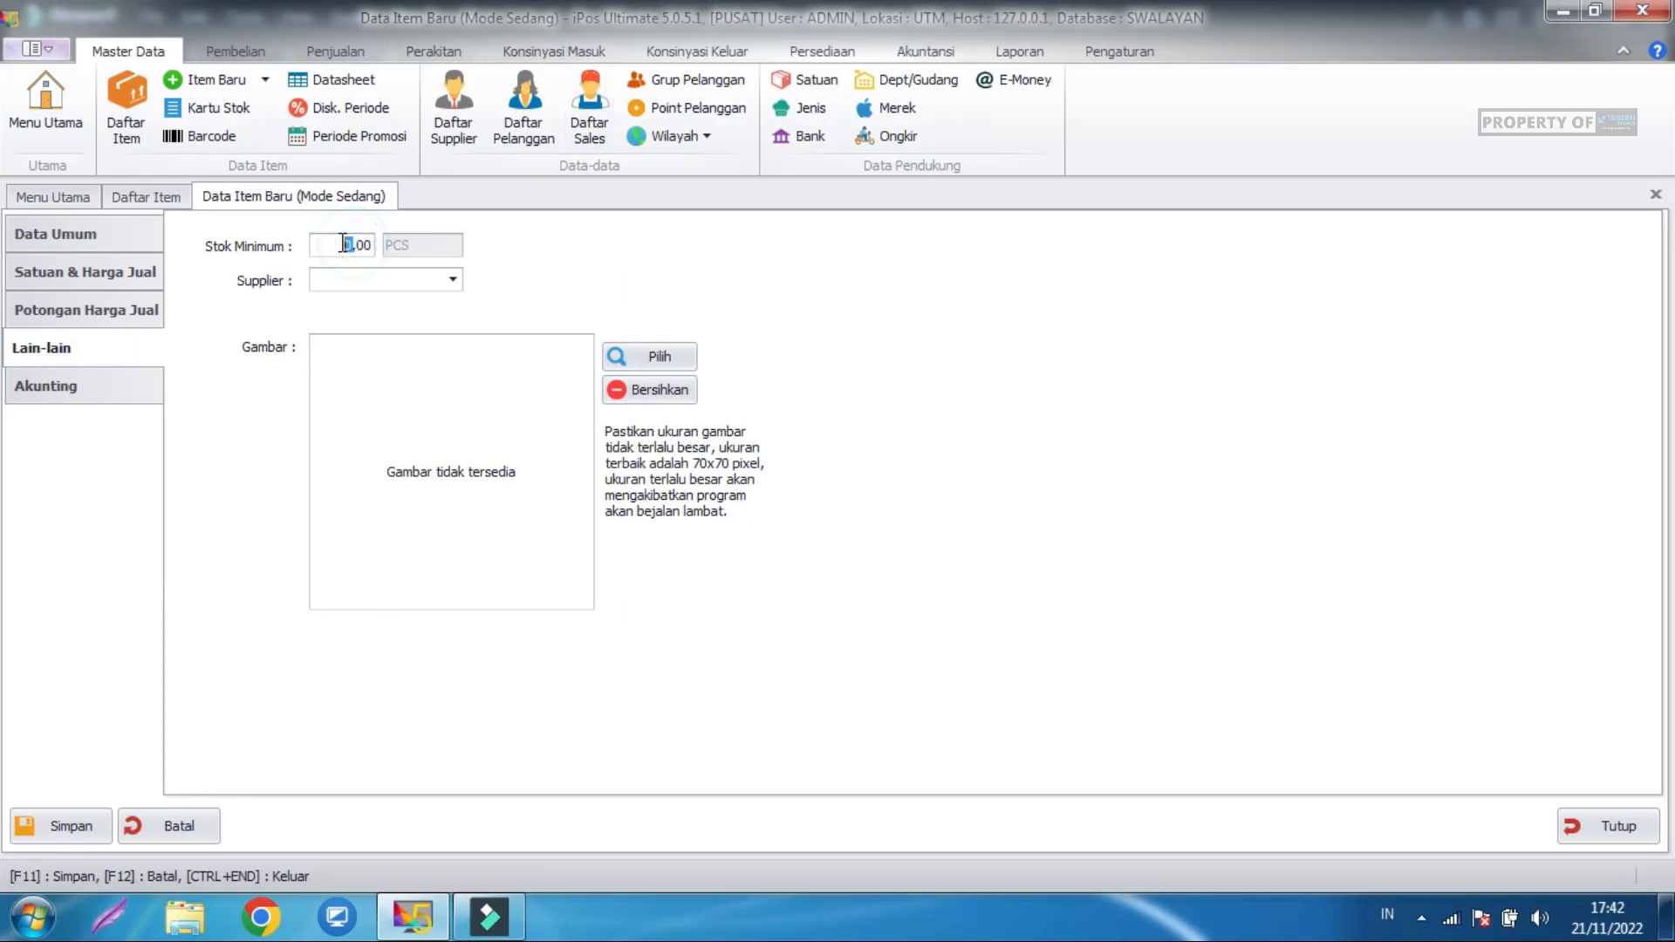
type("2")
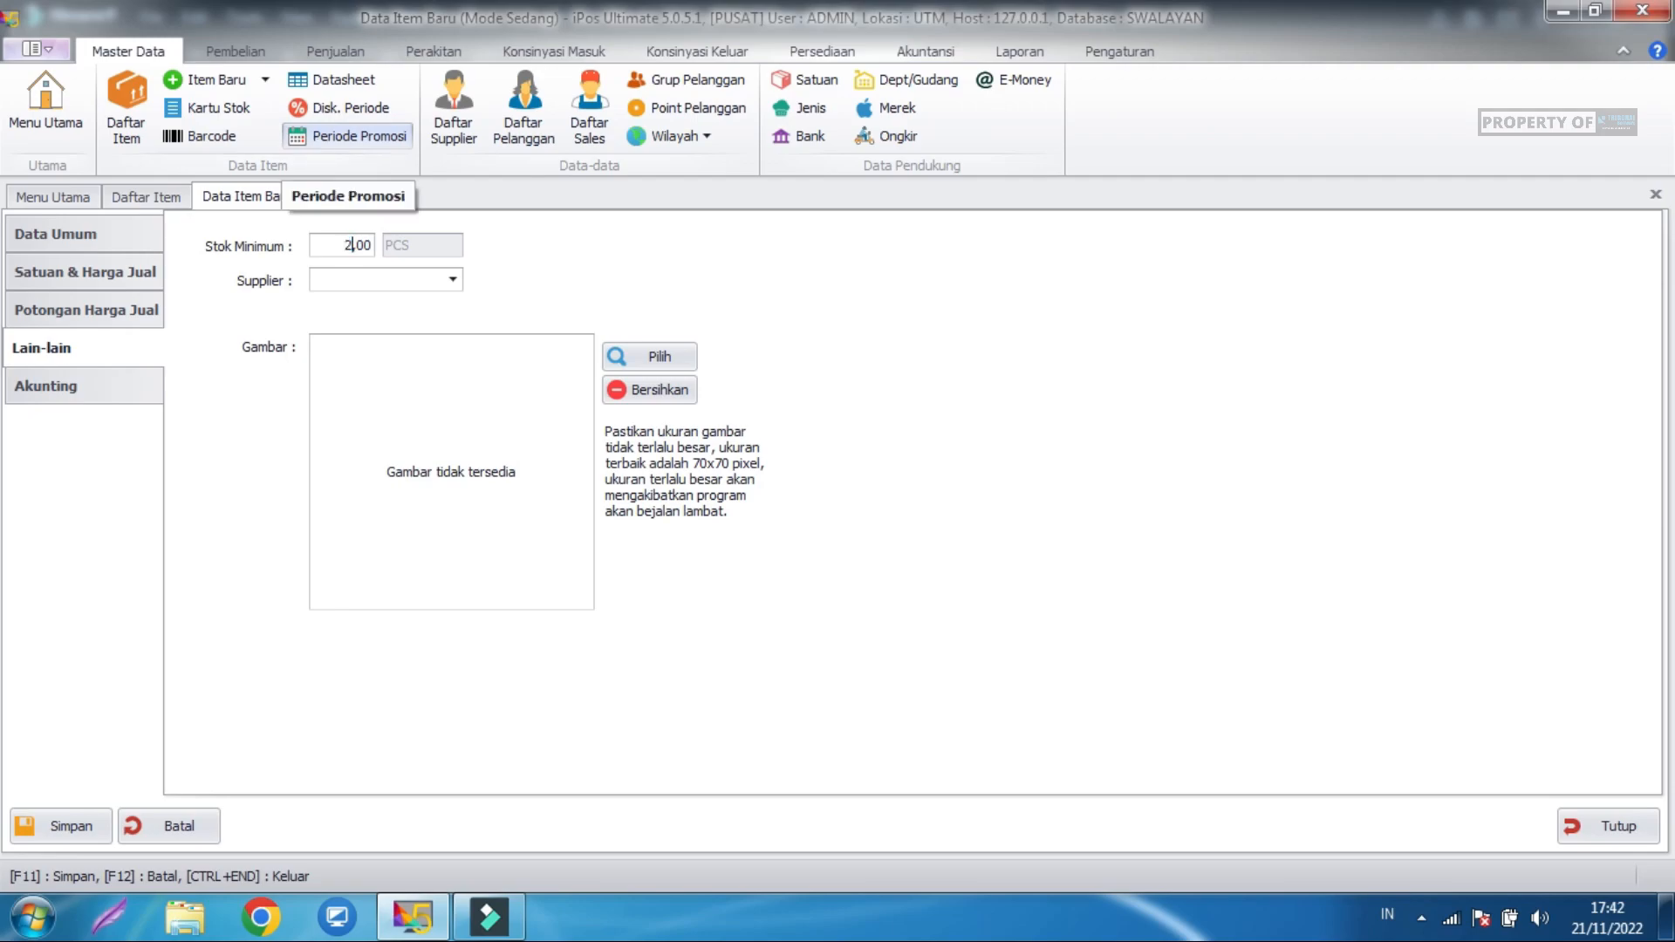
left_click(609, 249)
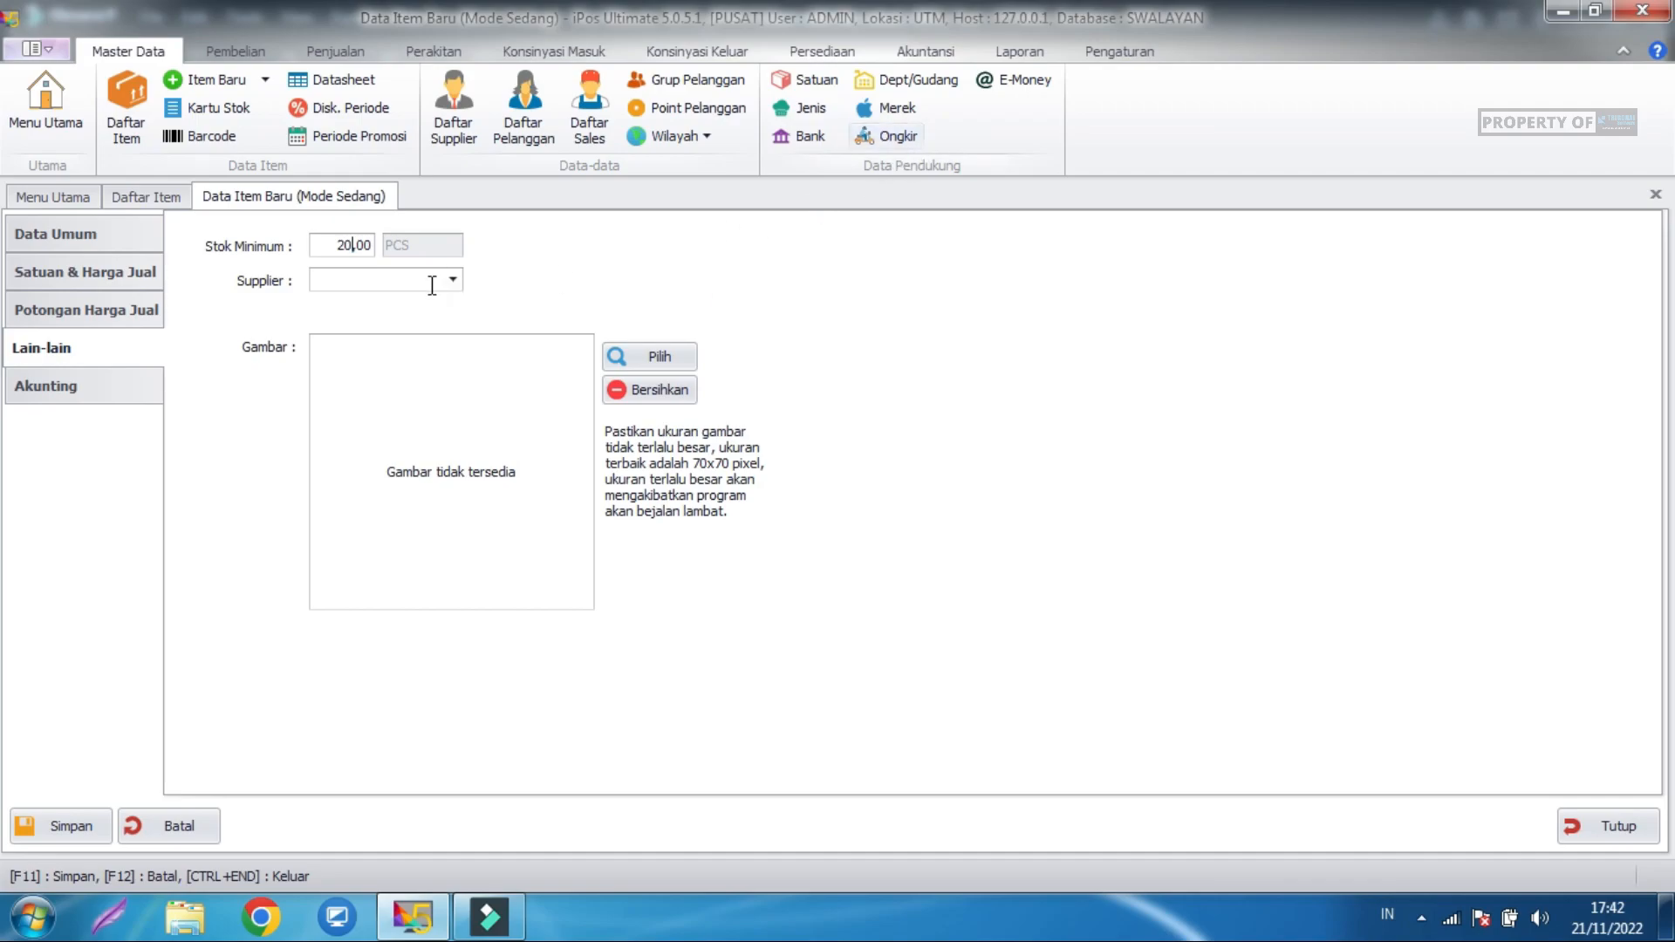
Enable Tampil Reminder Stok Minimum in Pengaturan Umum, save the settings and close them.
left_click(1133, 54)
left_click(200, 126)
left_click(651, 513)
left_click(651, 513)
left_click(651, 513)
left_click(651, 514)
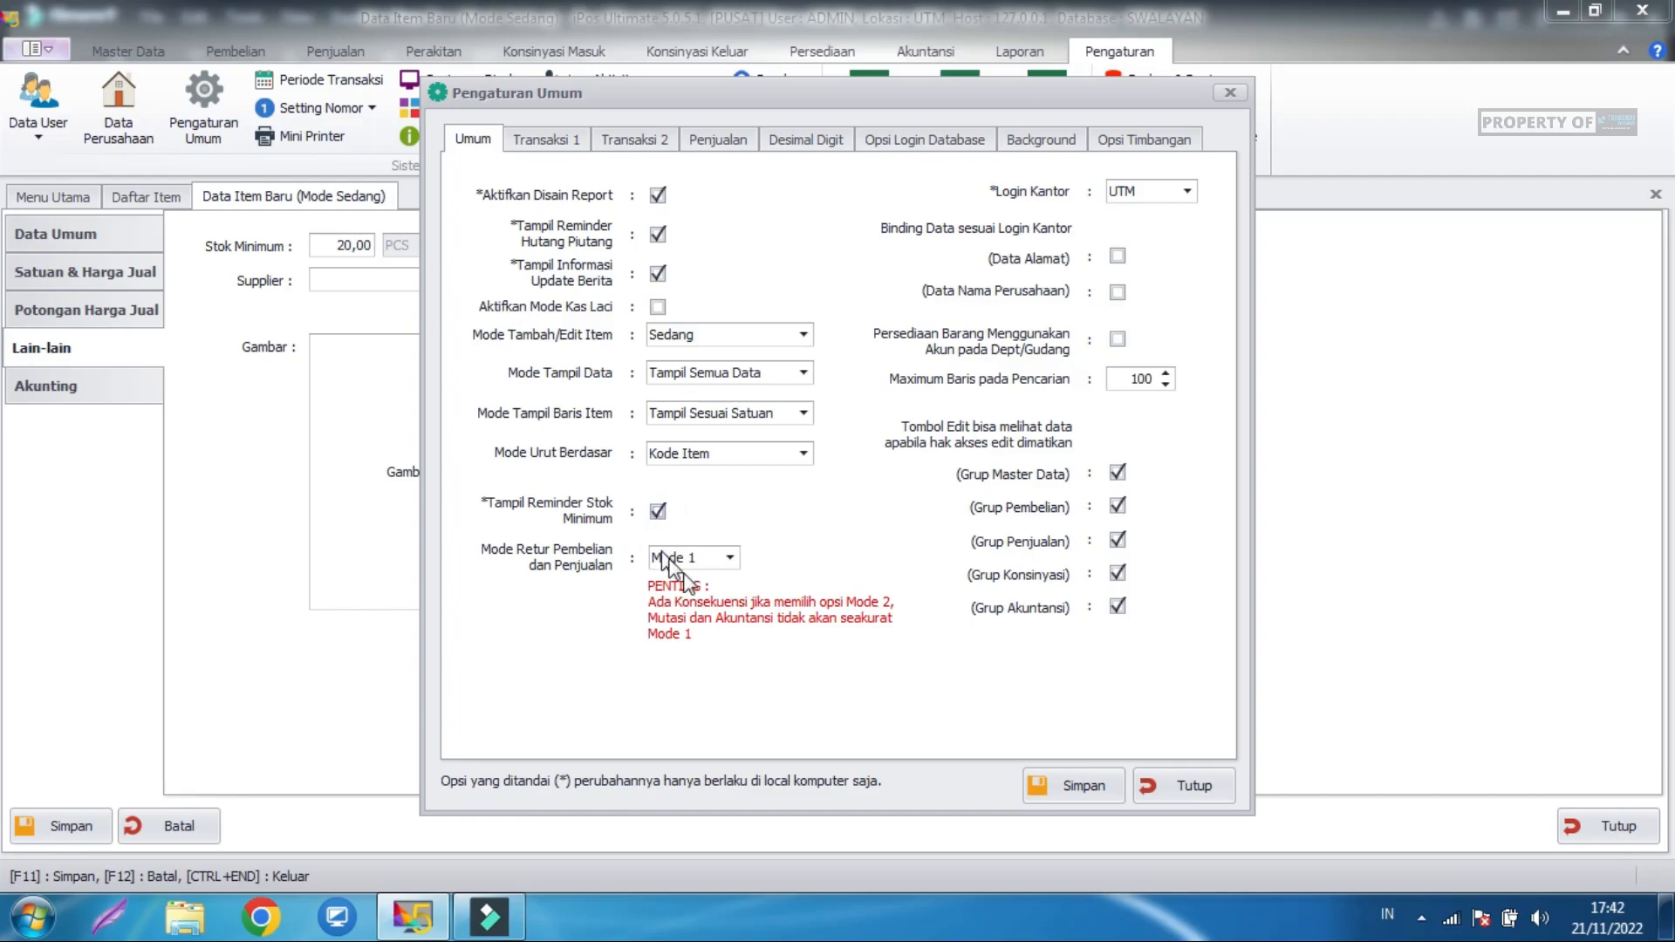
left_click(1093, 788)
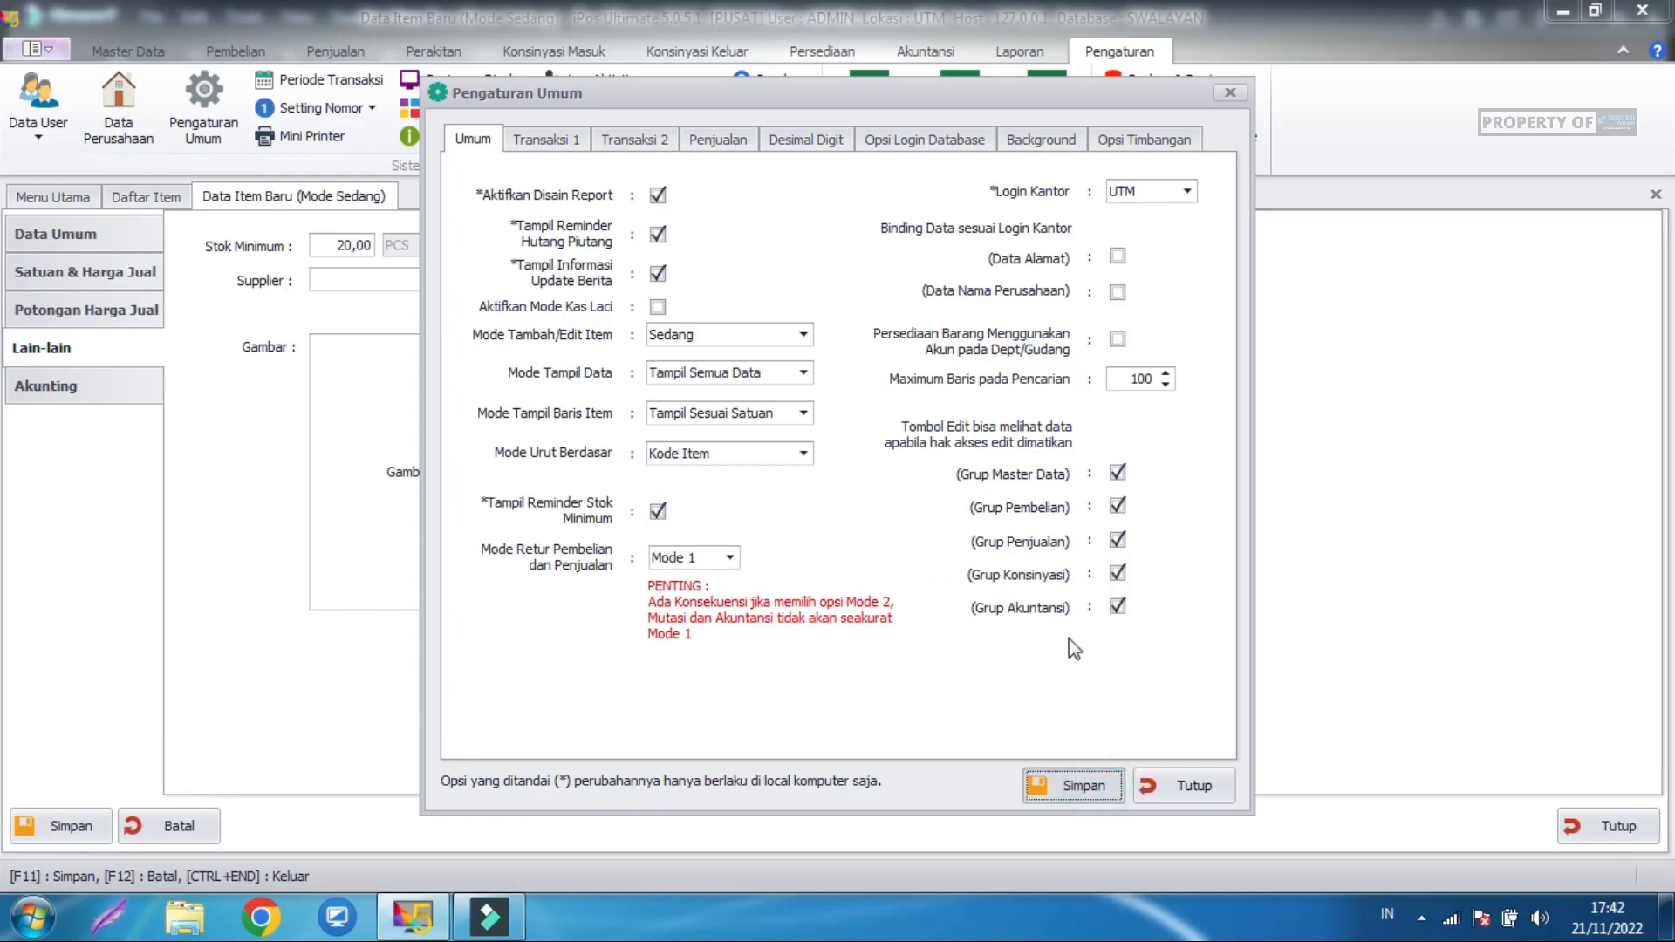
left_click(940, 558)
left_click(1204, 784)
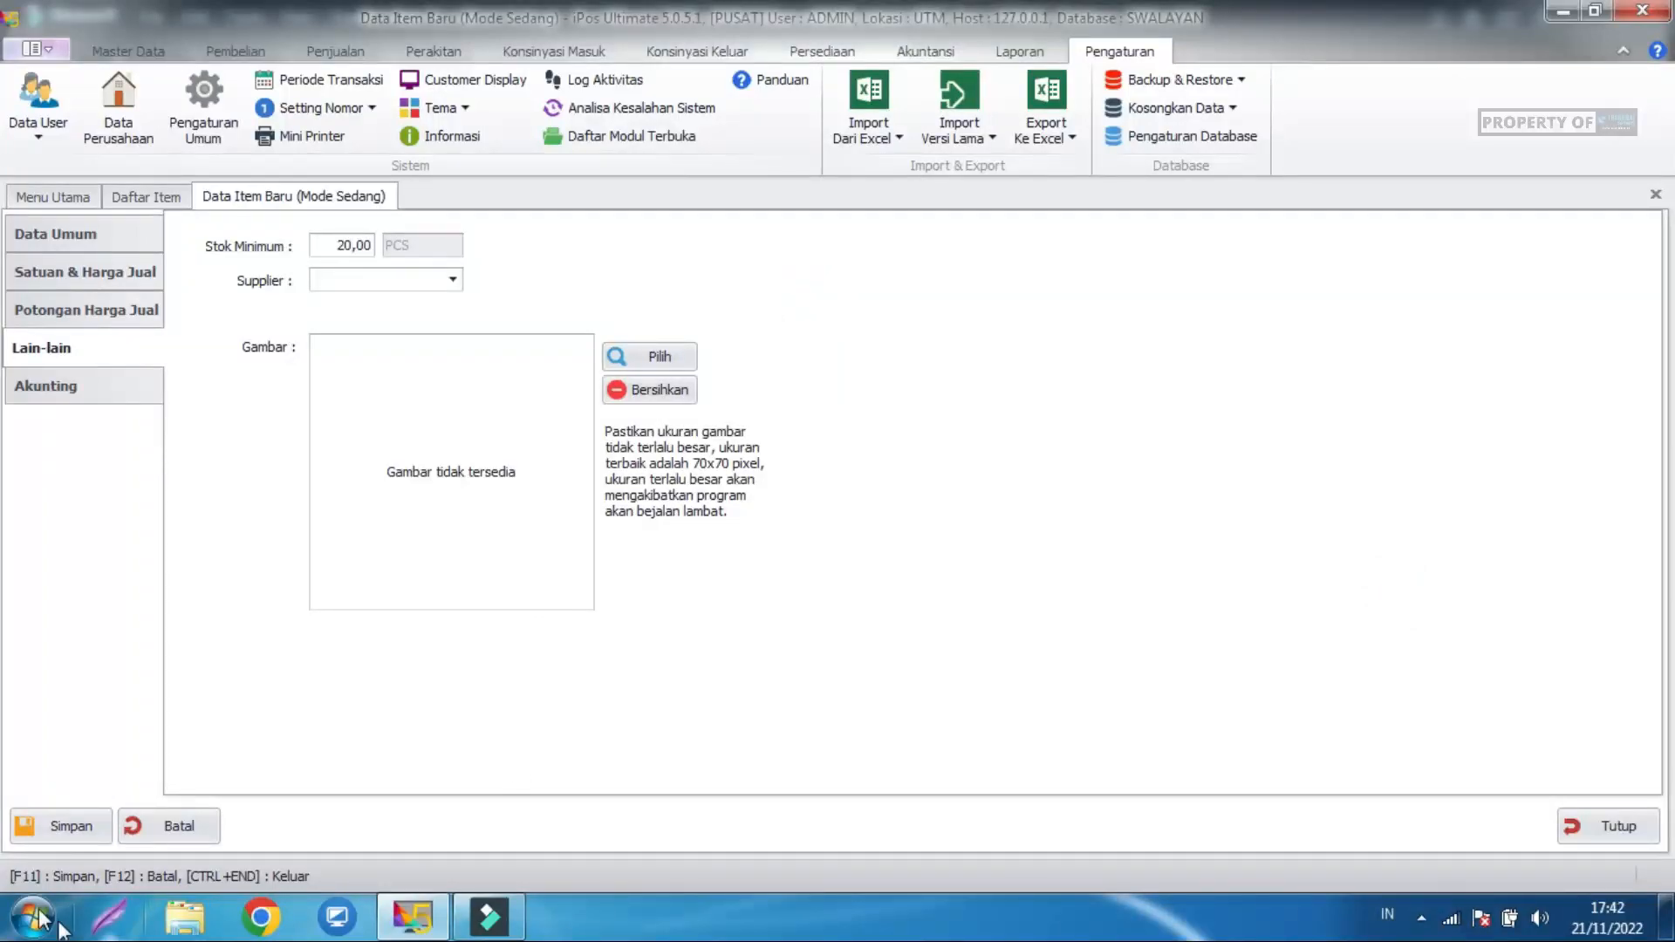
Review the item's data sections, then save the new item and finish item entry.
left_click(63, 230)
left_click(69, 271)
left_click(48, 348)
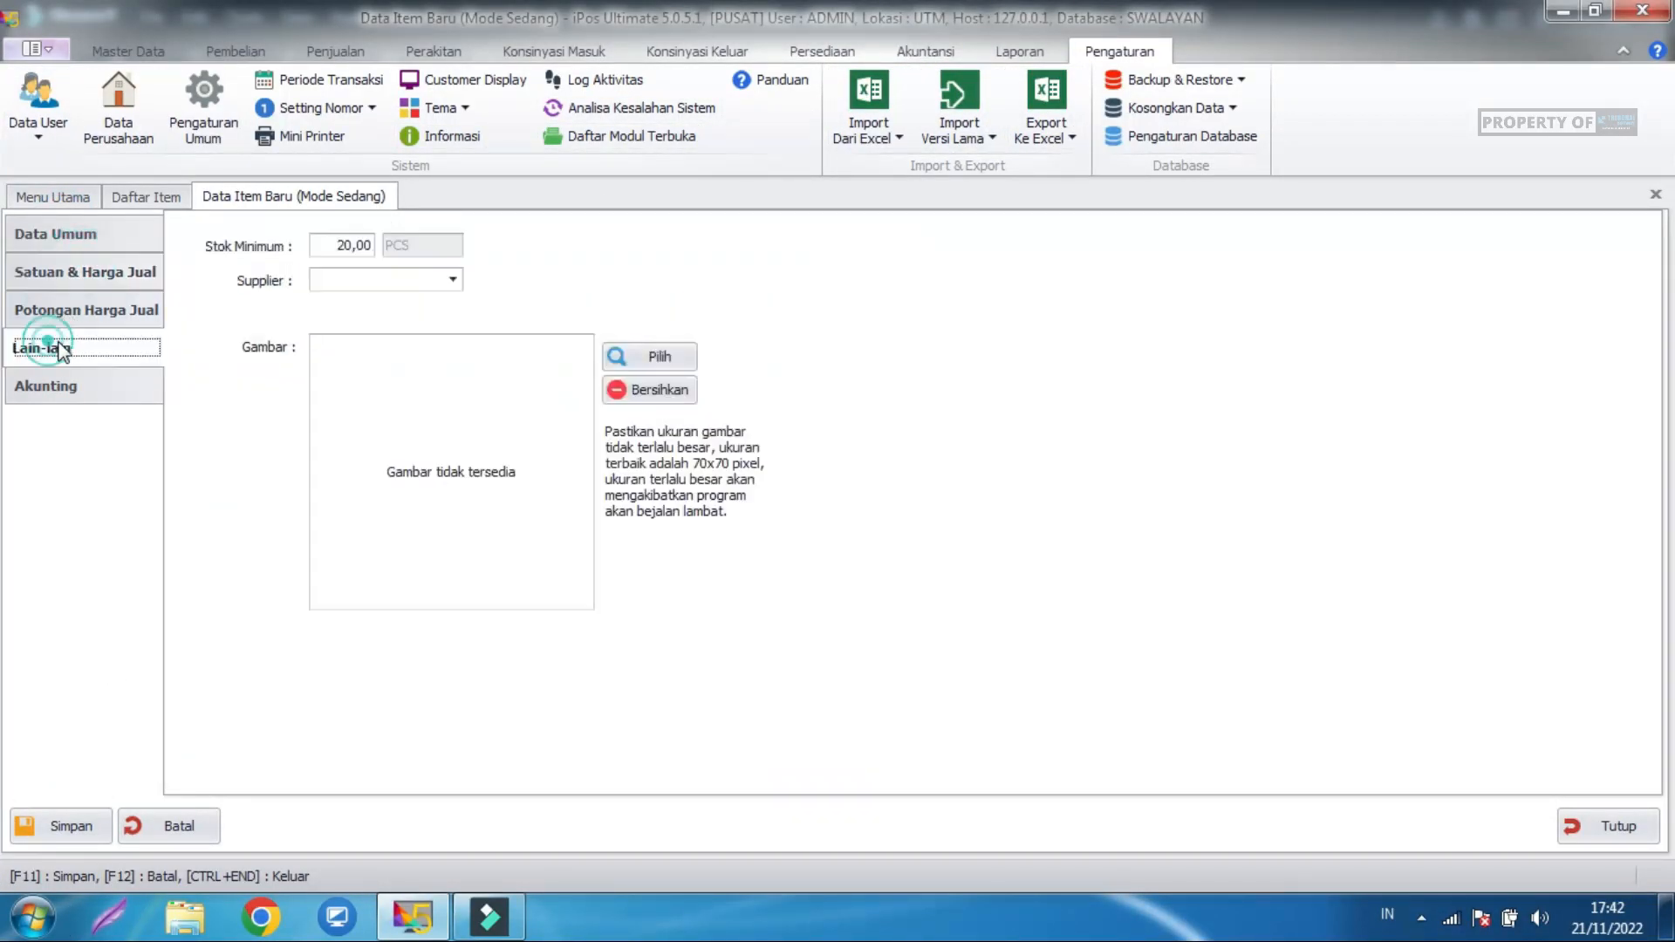
left_click(94, 237)
left_click(103, 268)
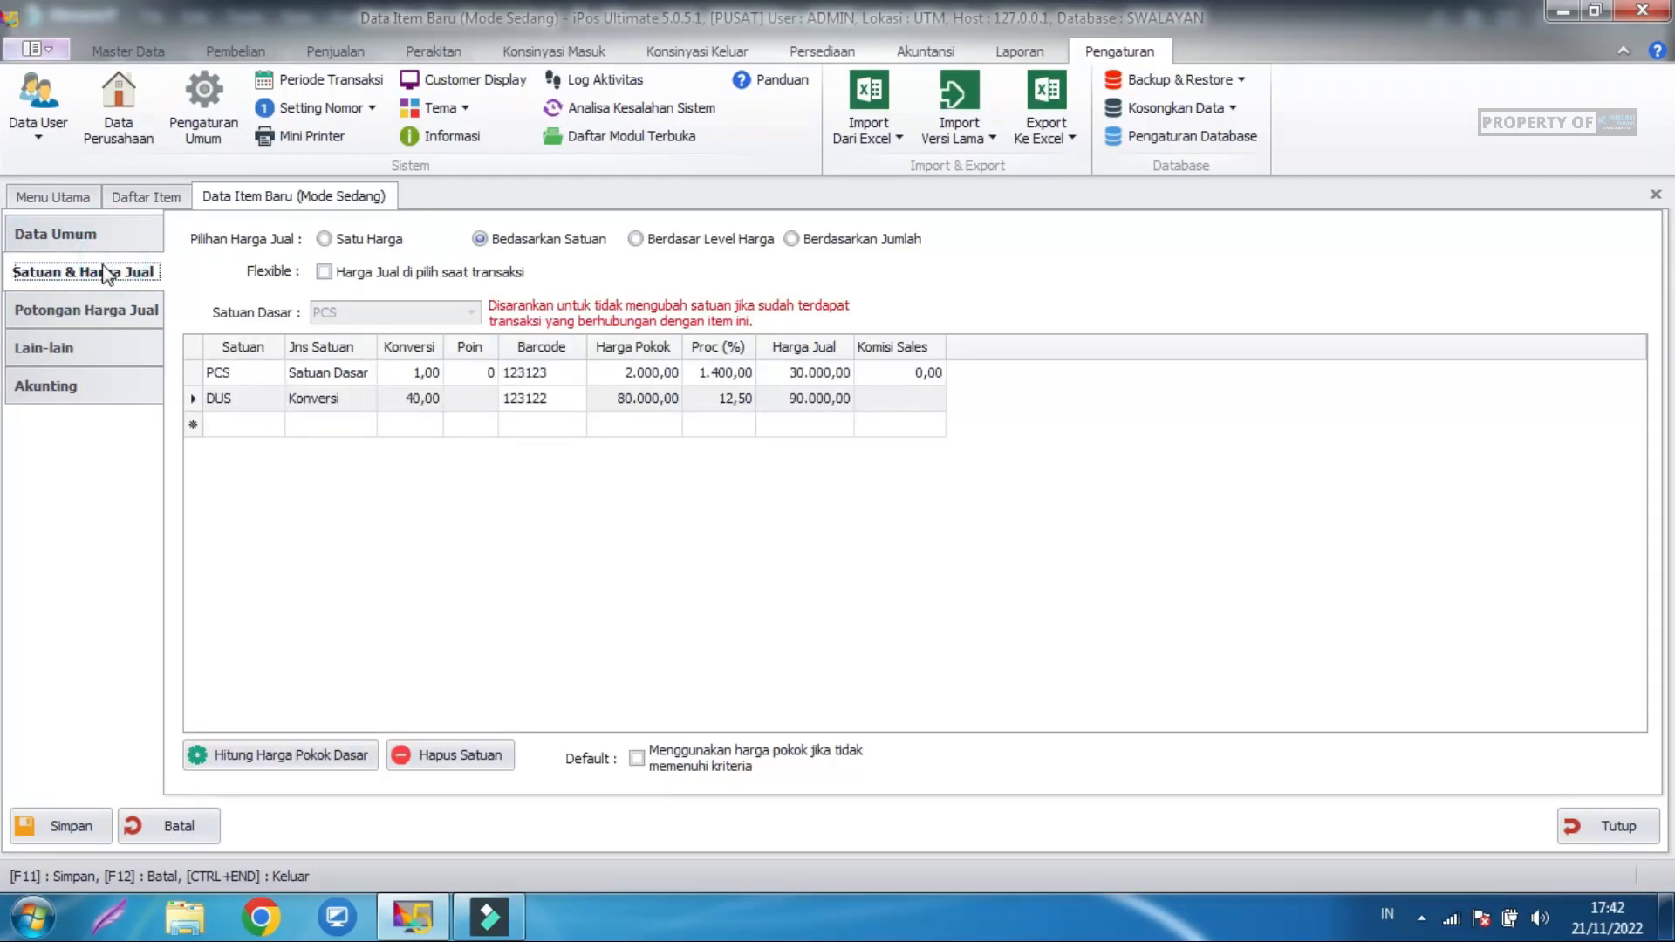
left_click(71, 348)
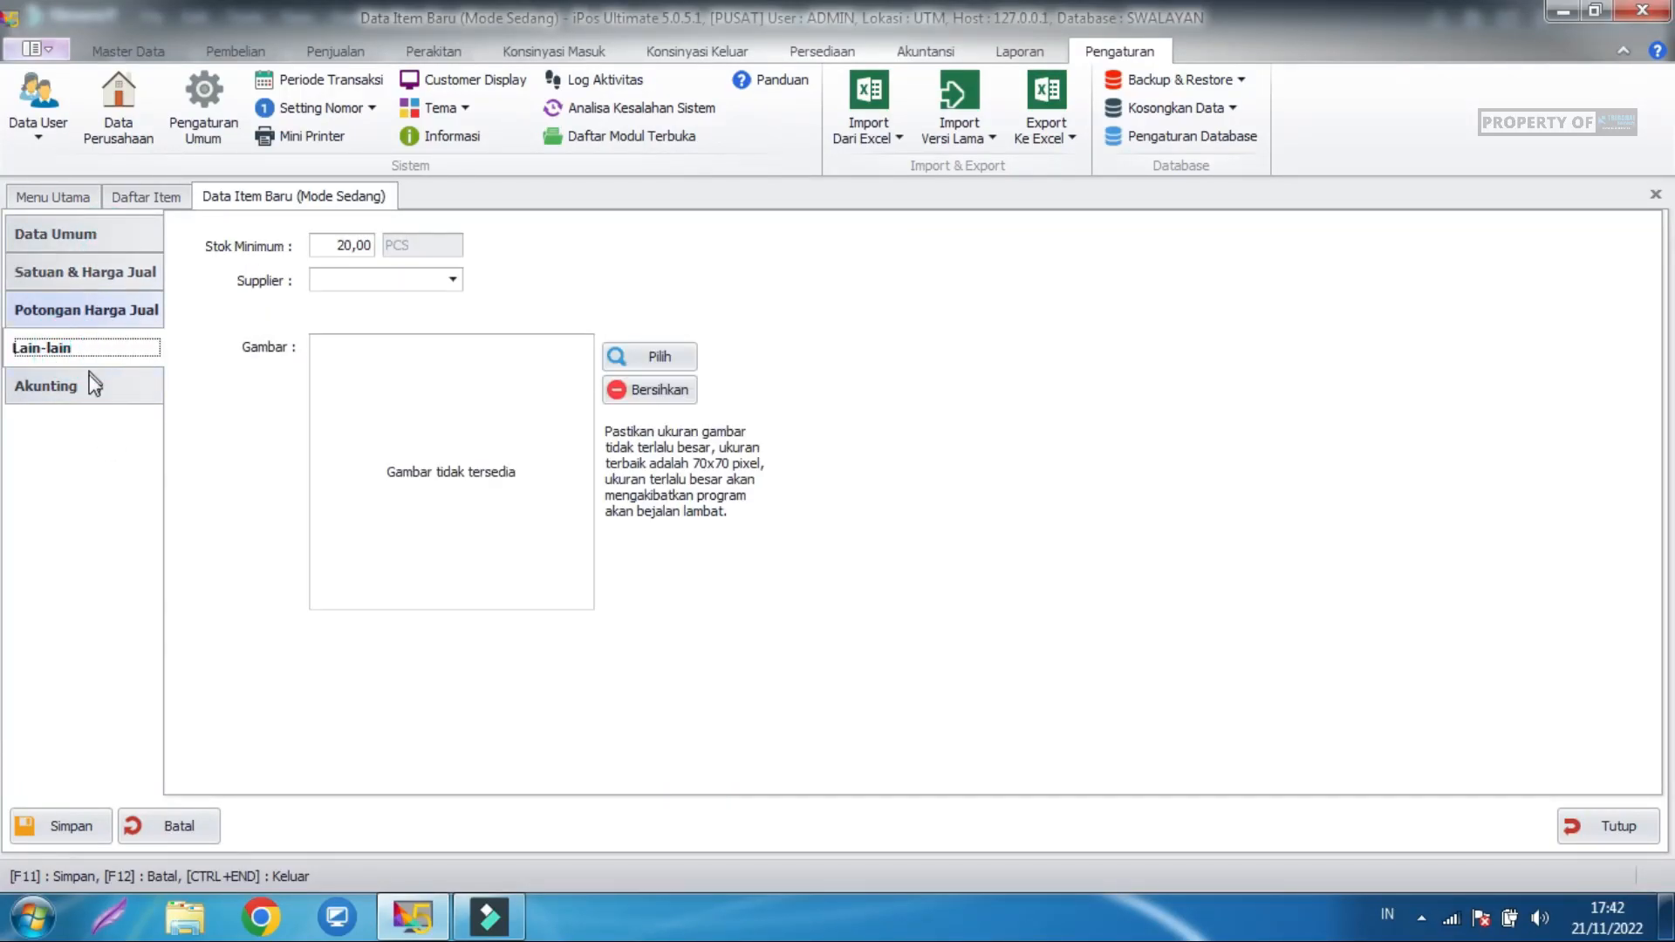
left_click(57, 831)
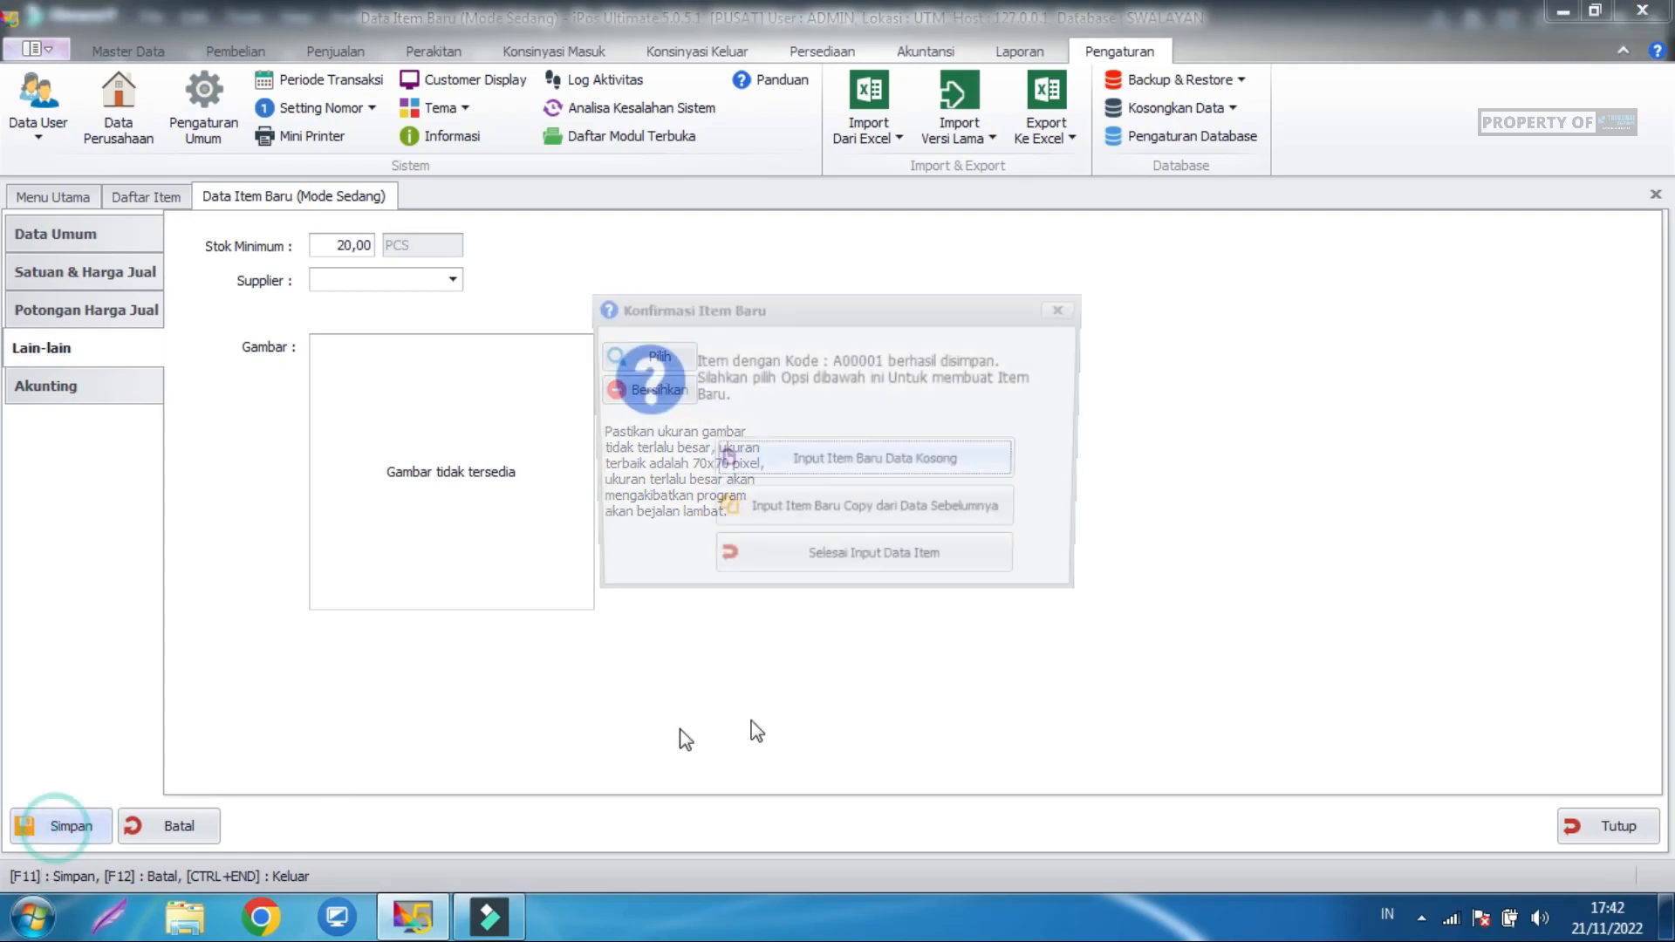
left_click(961, 555)
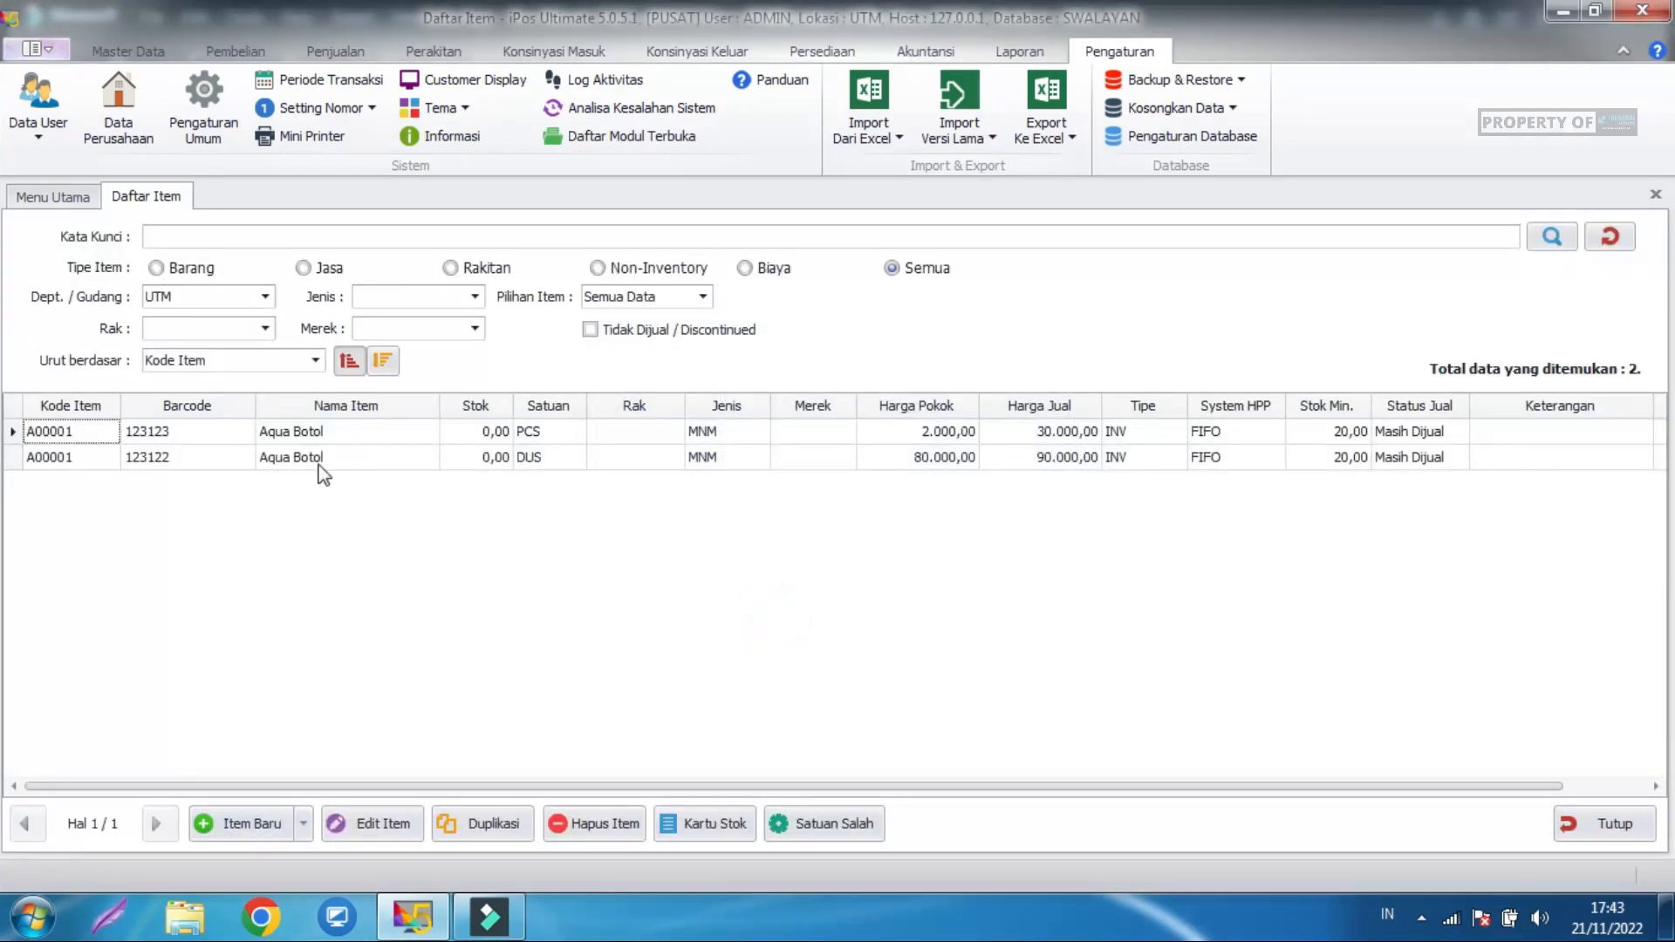
Examine the barcode, name, stock, unit, price and minimum stock of both Aqua Botol rows in the item list.
left_click(155, 432)
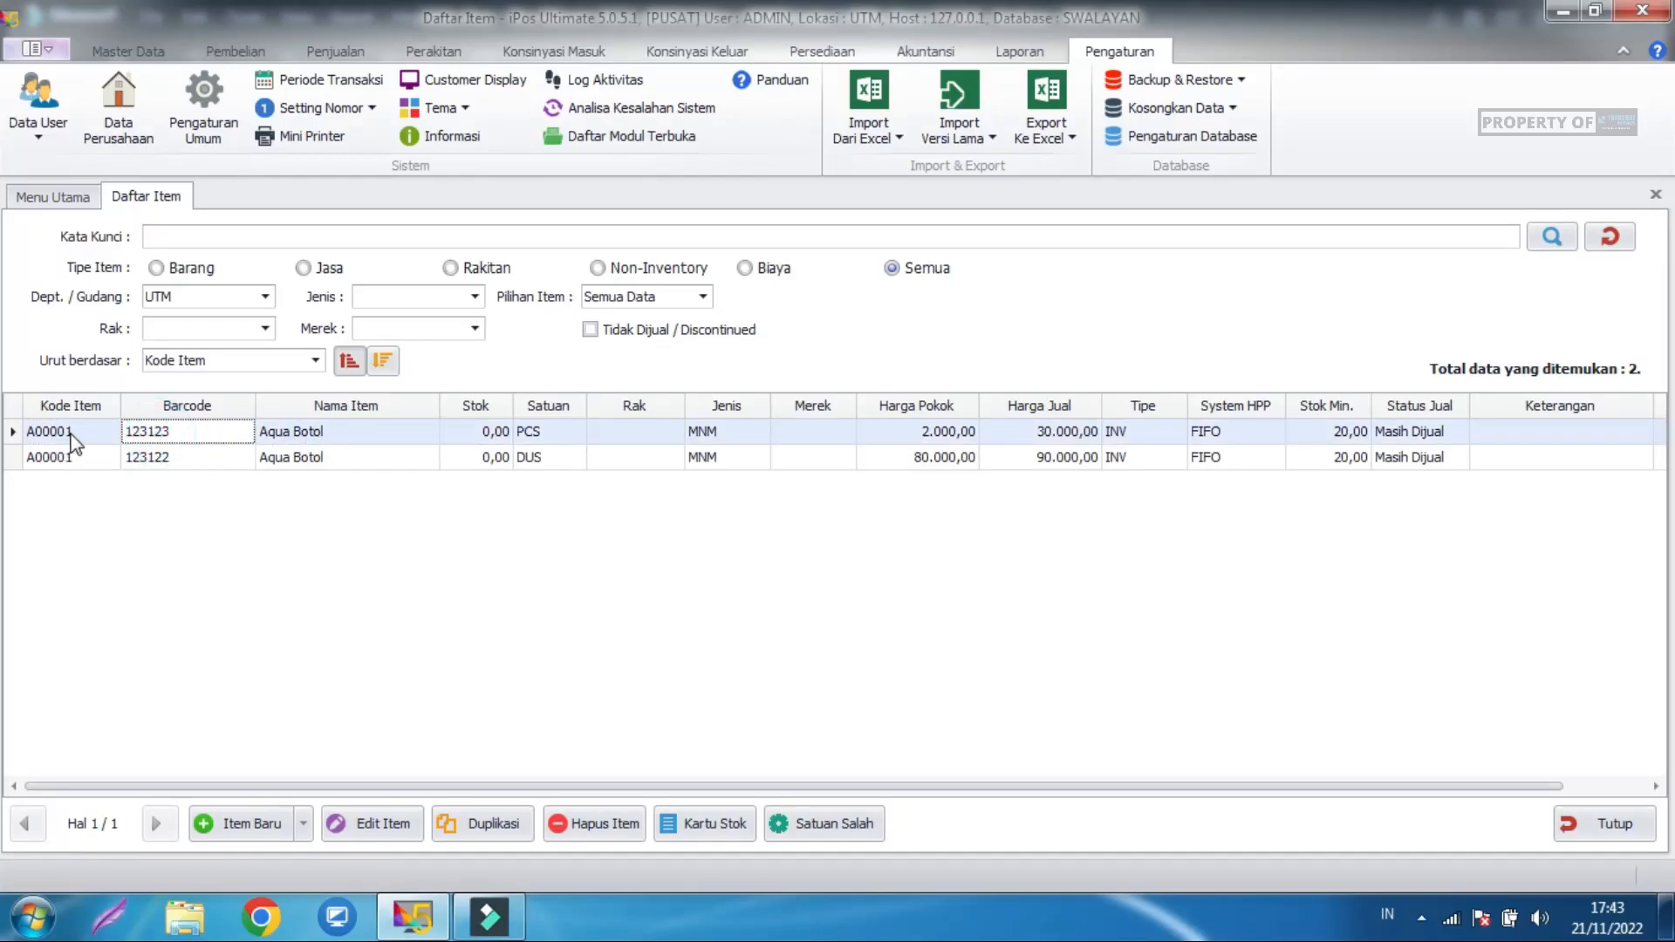
left_click(165, 435)
left_click(202, 457)
left_click(296, 434)
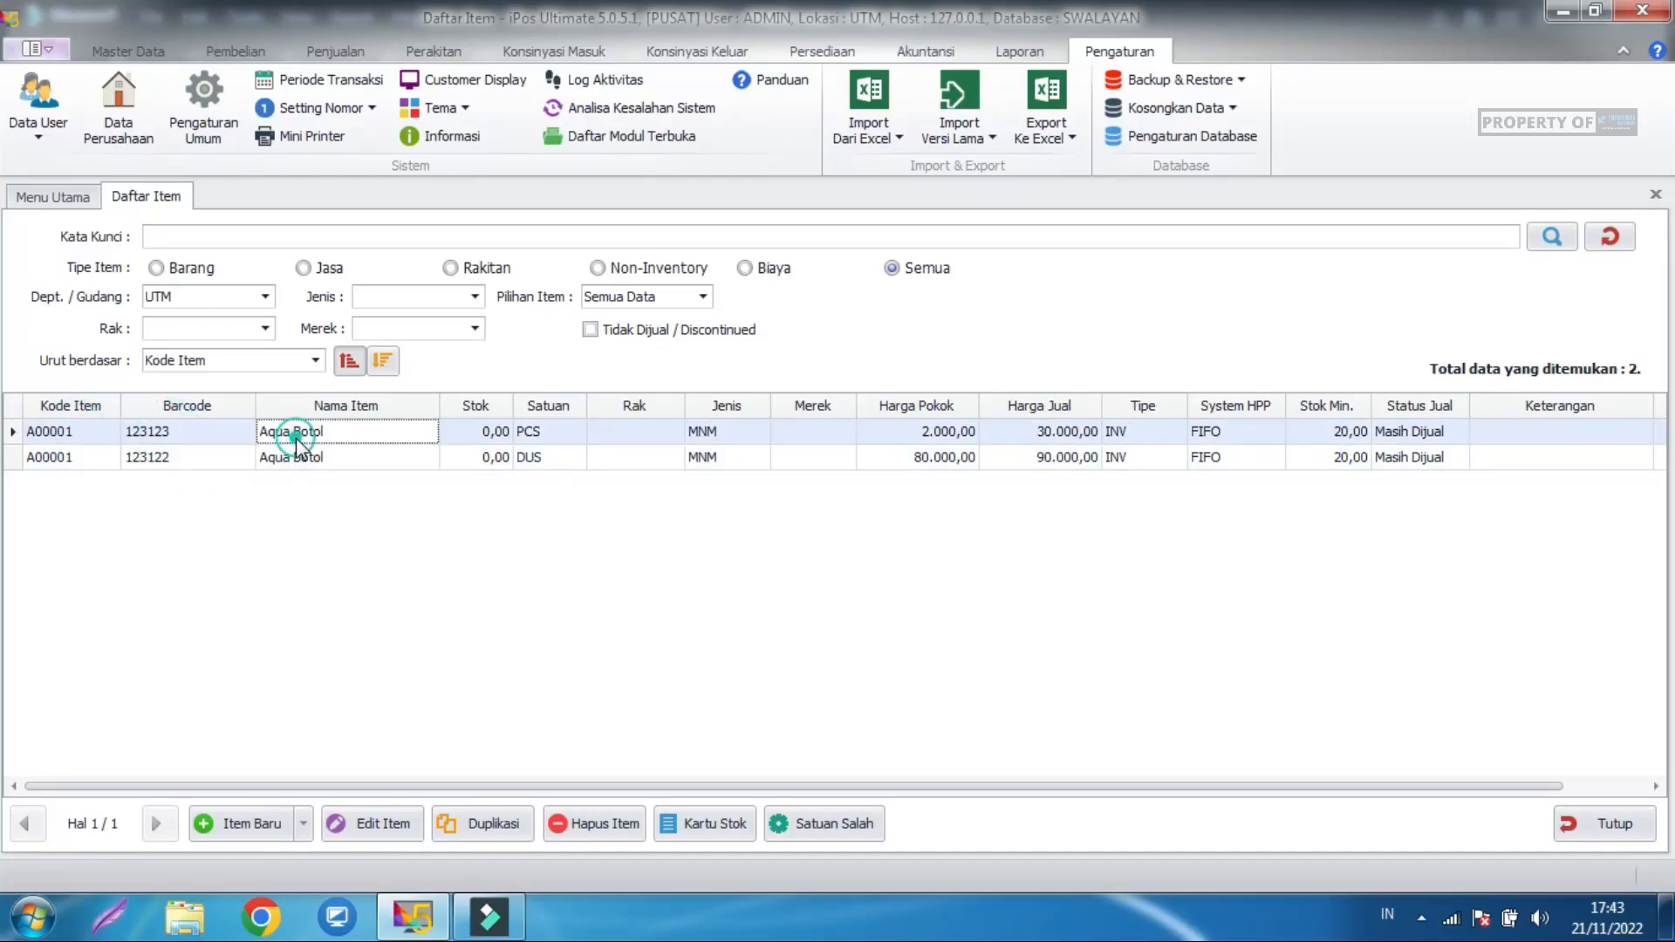
left_click(370, 460)
left_click(478, 435)
left_click(513, 457)
left_click(559, 433)
left_click(738, 458)
left_click(954, 436)
left_click(1012, 457)
left_click(1342, 457)
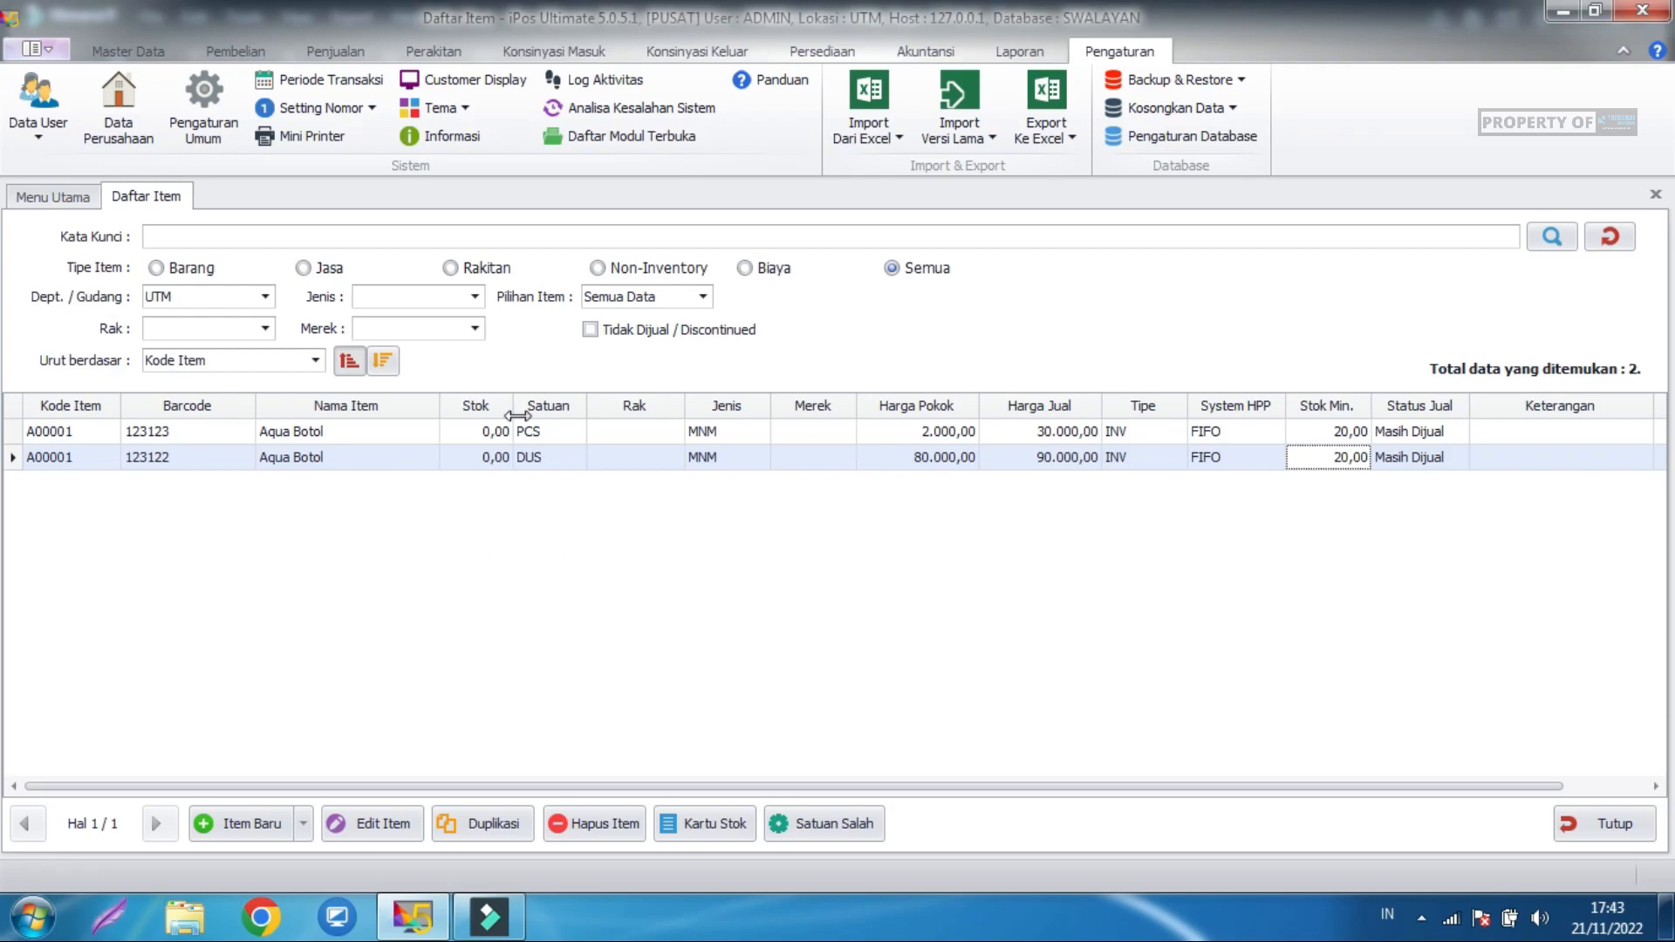
Add Aqua Botol in the DUS unit to Saldo Awal Item by searching for "aqu".
left_click(836, 54)
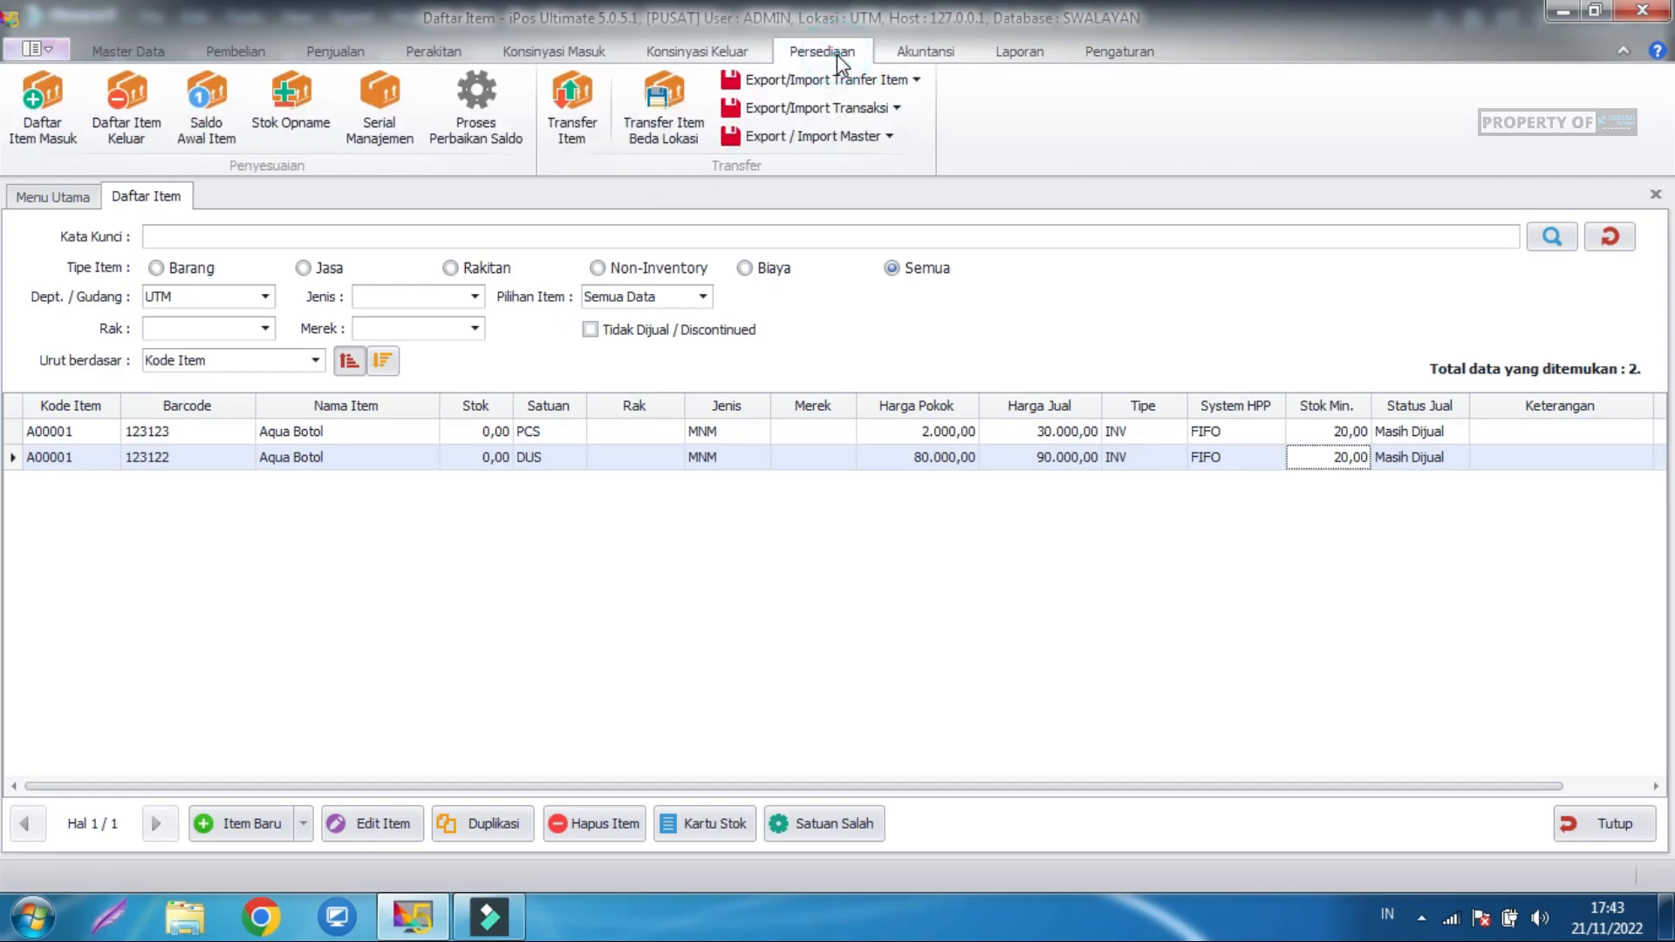
left_click(206, 139)
left_click(217, 436)
left_click(184, 320)
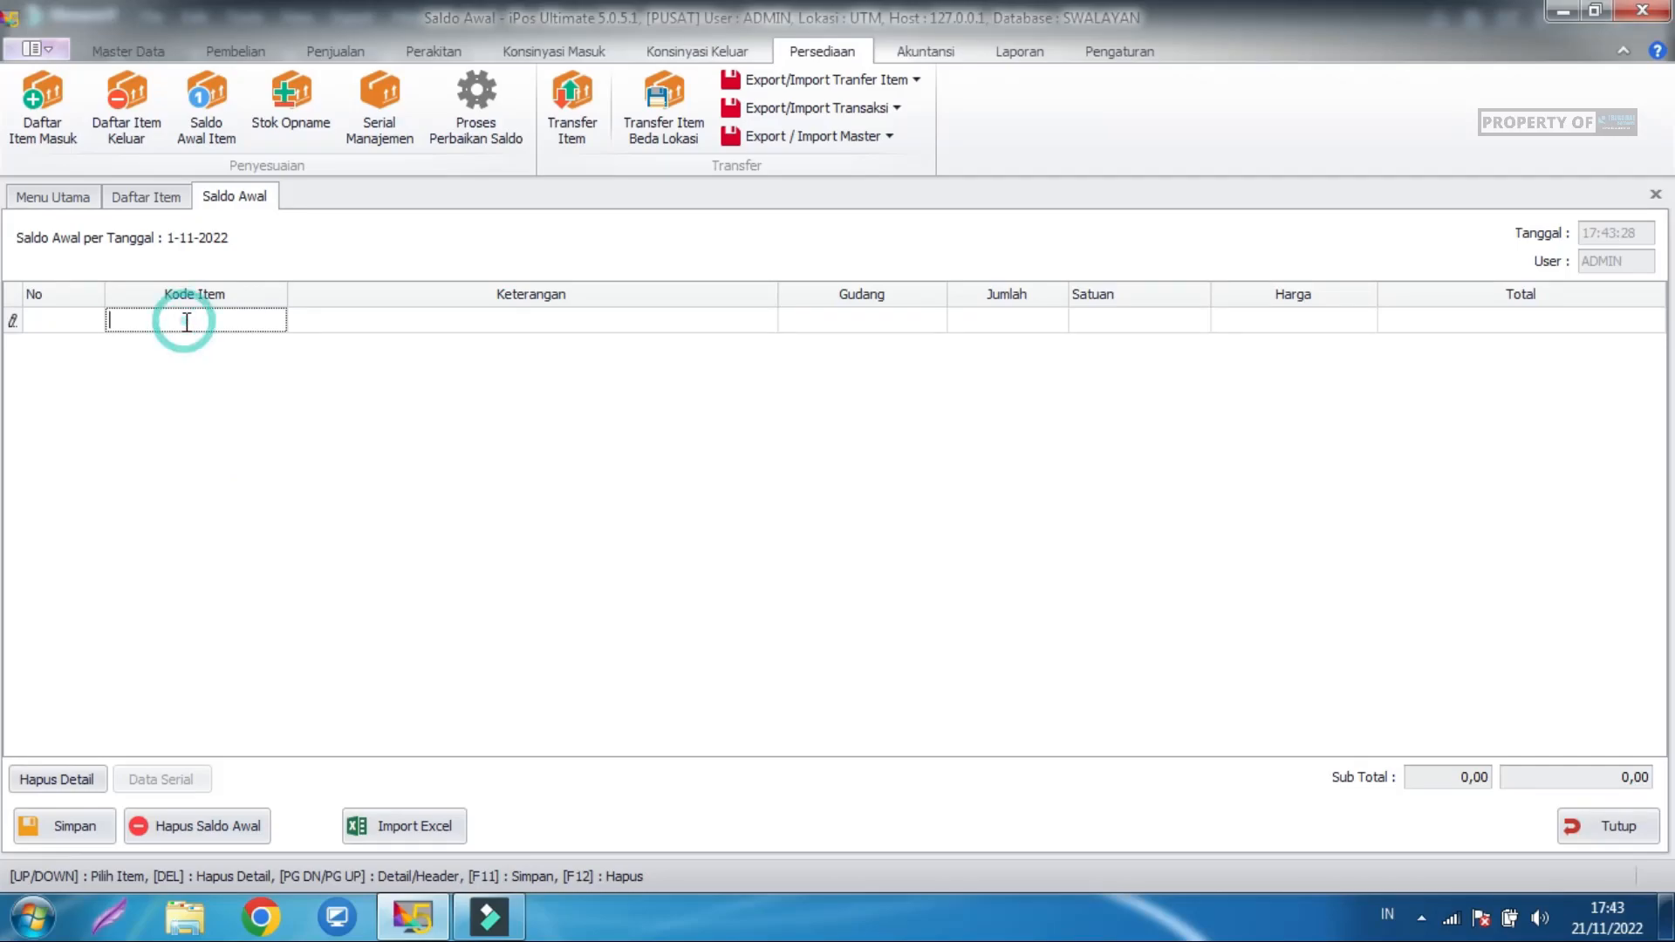
type("aqu")
key("Return")
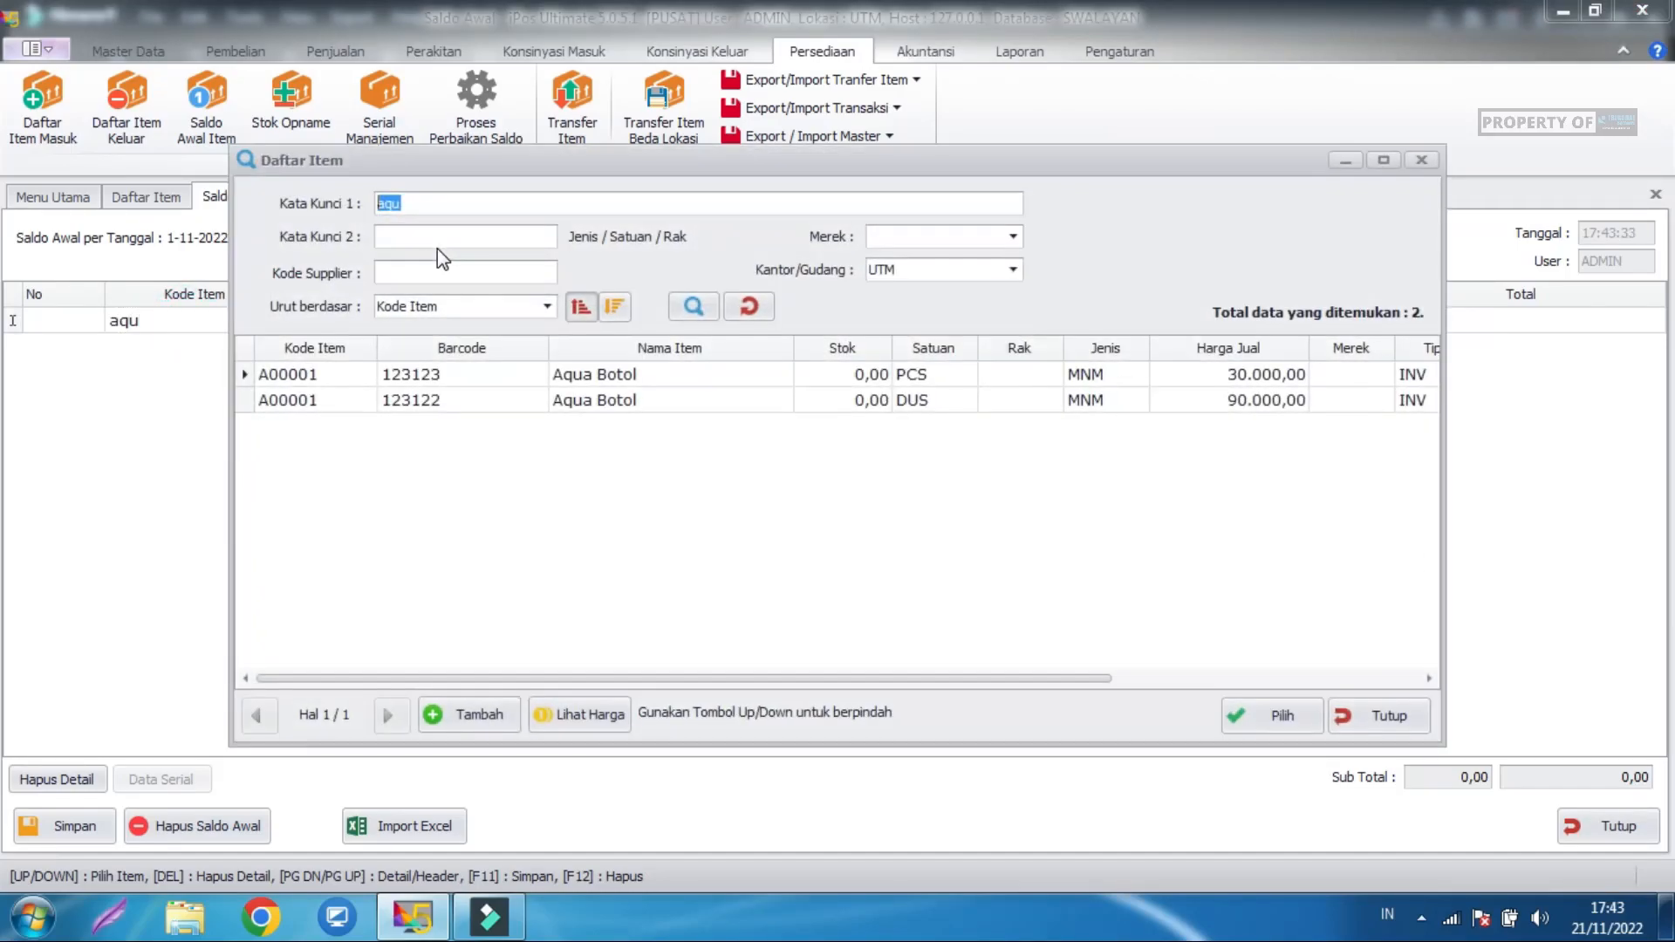
double_click(876, 401)
Set the opening quantity of Aqua Botol to 20 DUS and save the opening balance.
left_click(1000, 330)
left_click(1039, 320)
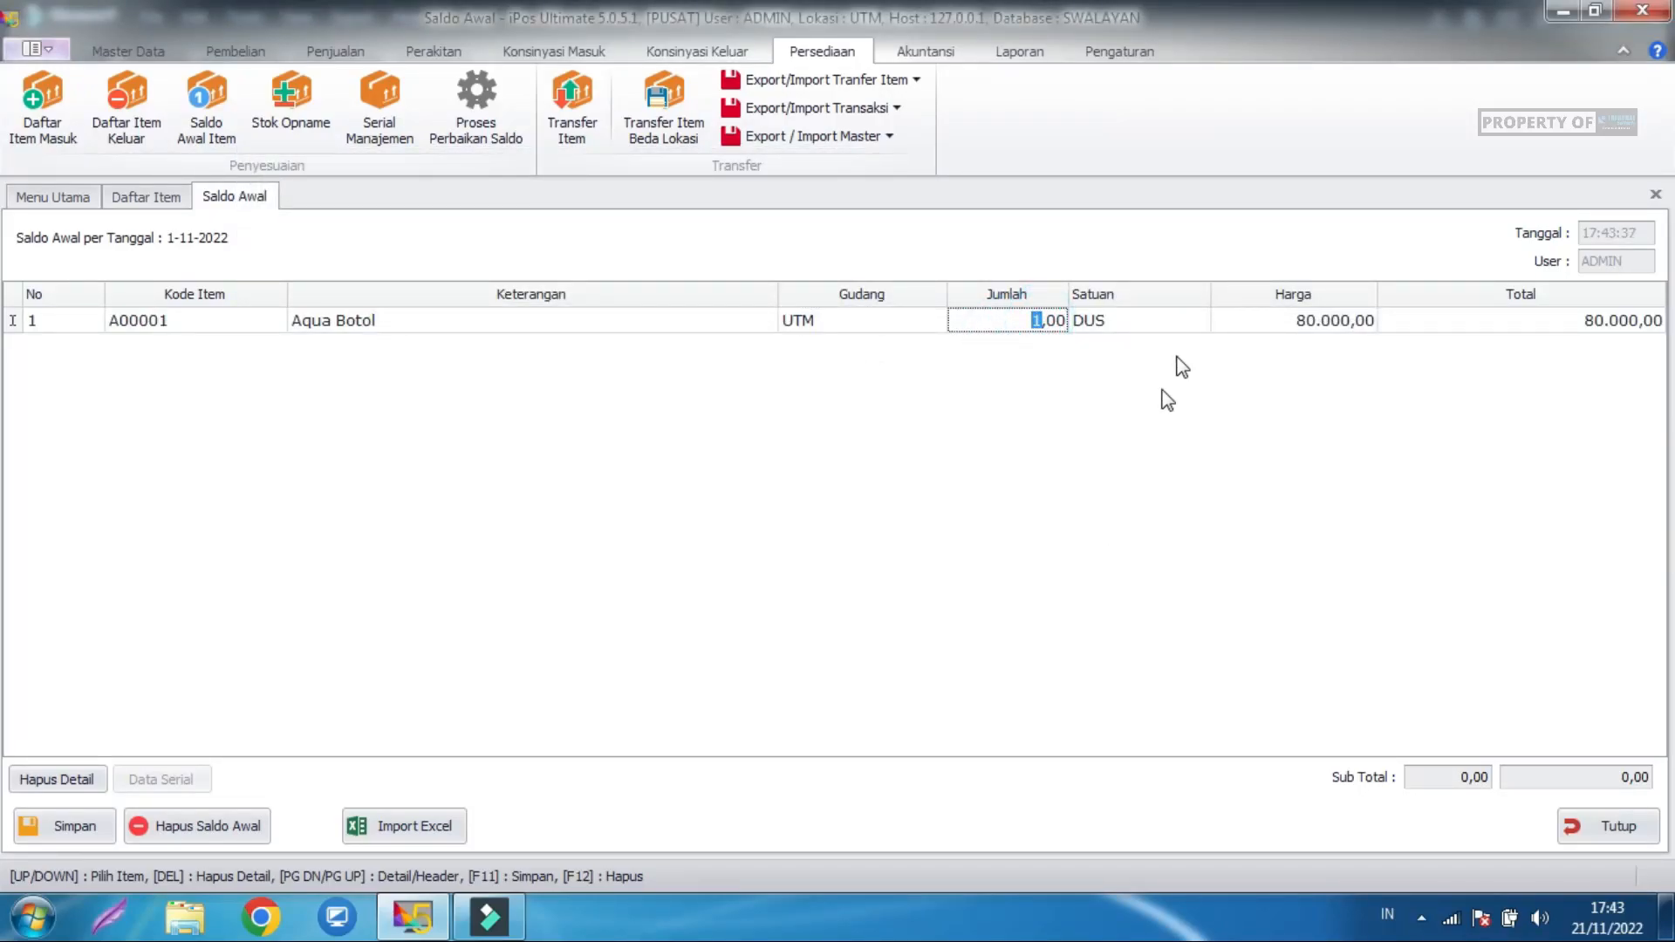
type("20")
left_click(1167, 464)
left_click(179, 354)
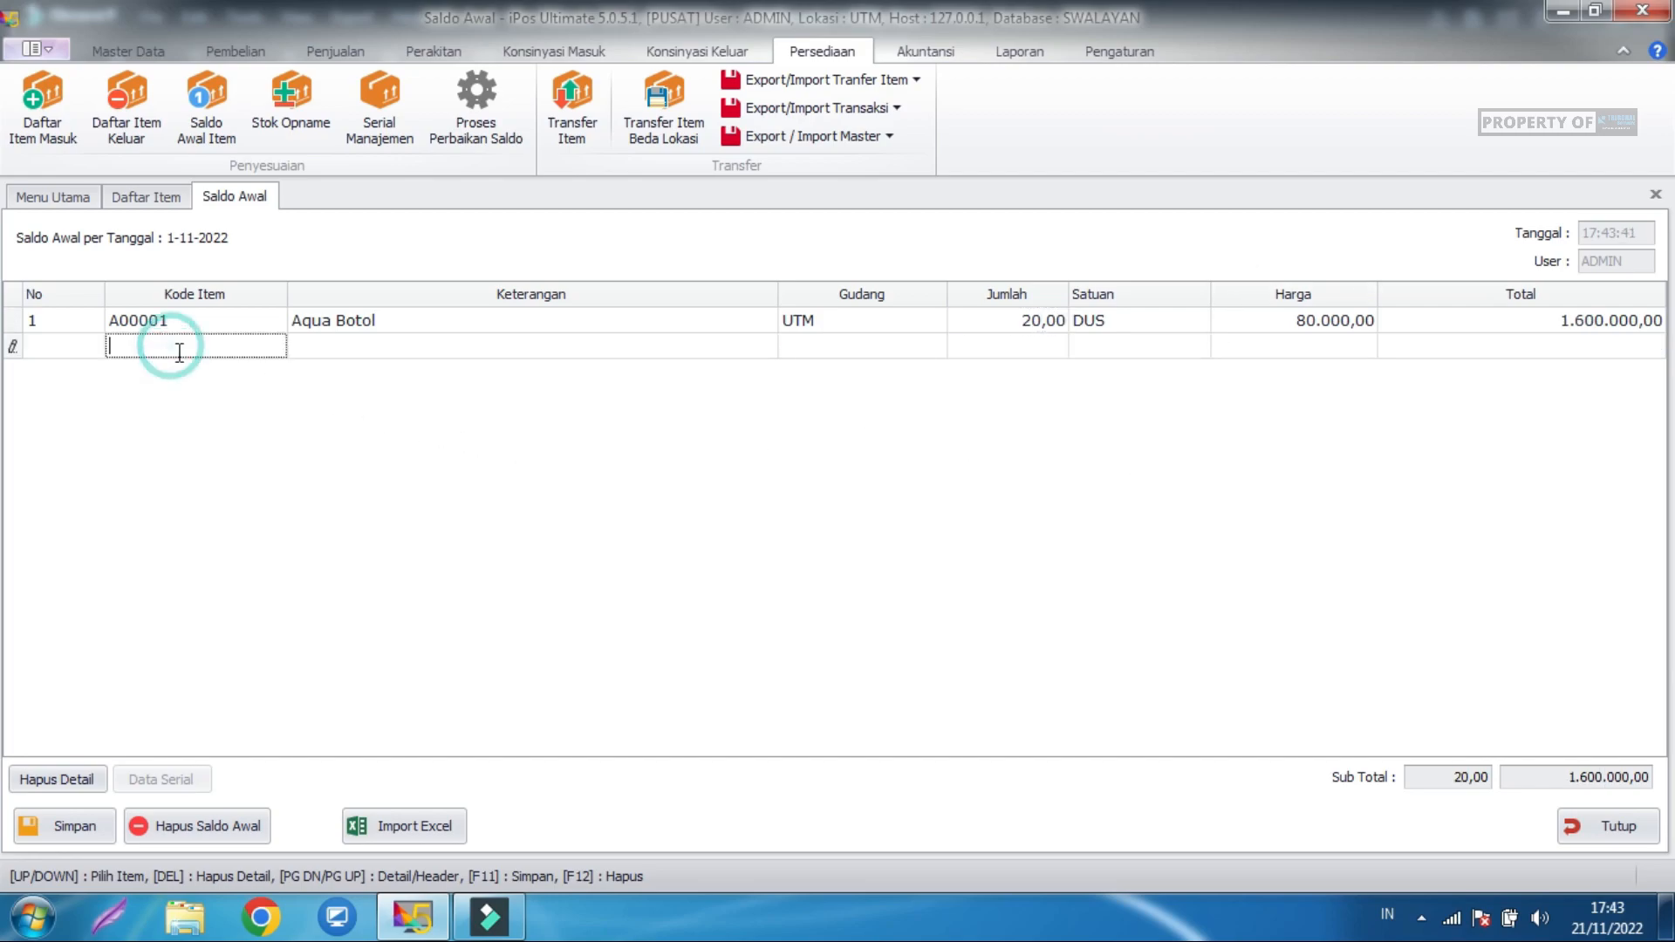
left_click(192, 476)
left_click(61, 836)
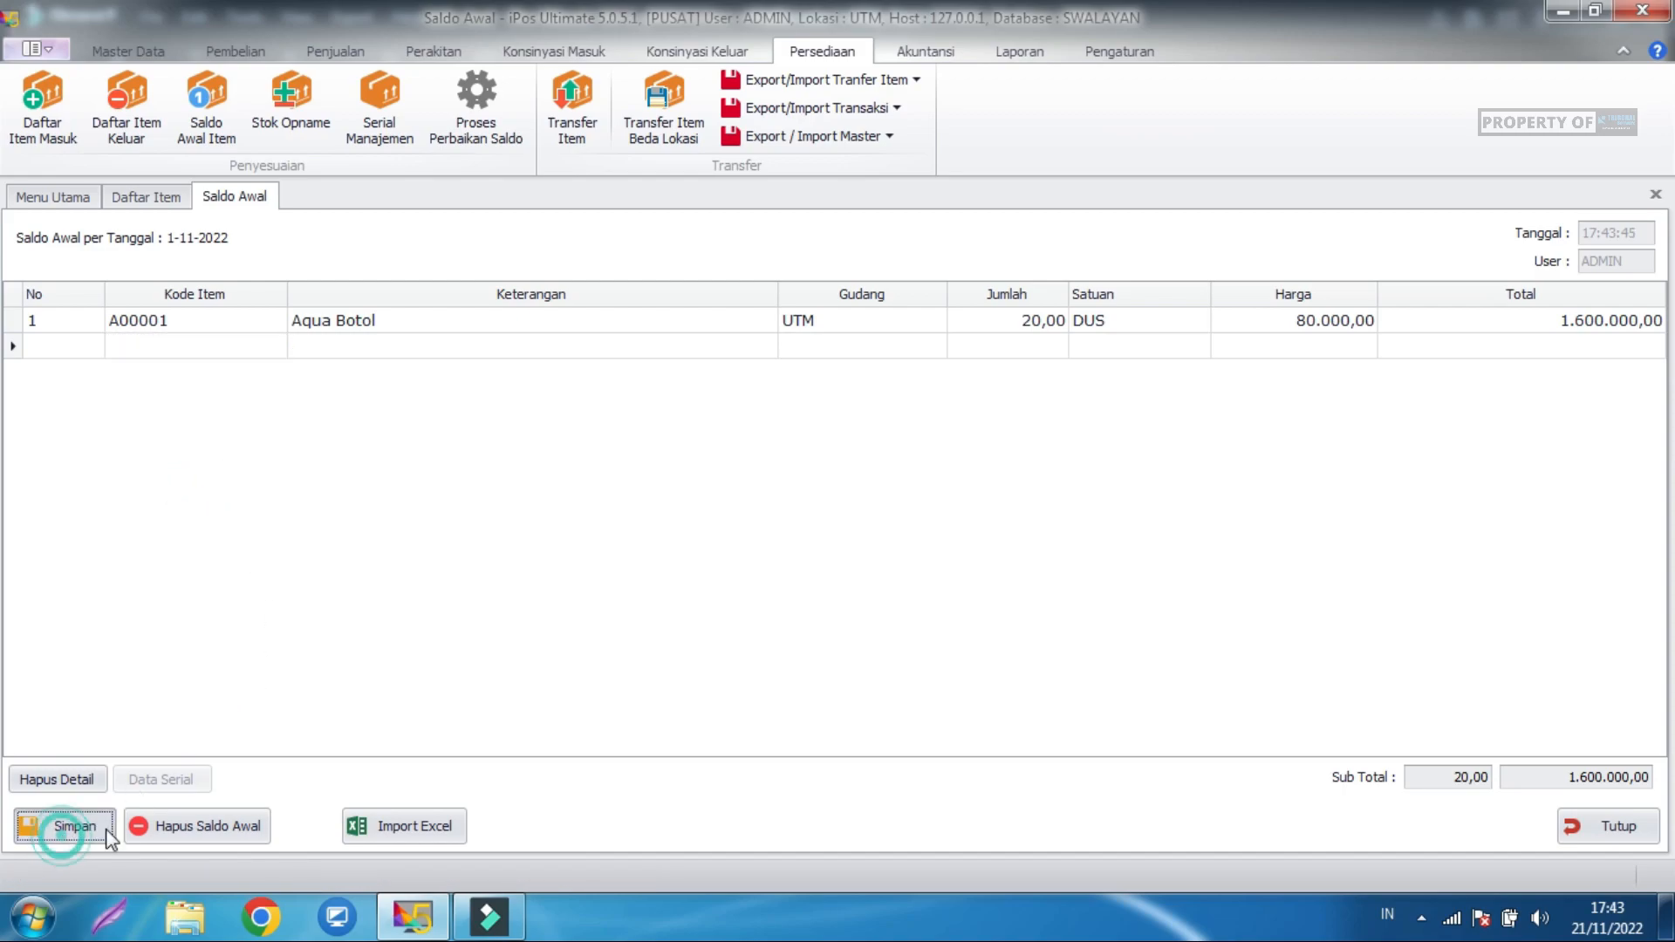
left_click(934, 539)
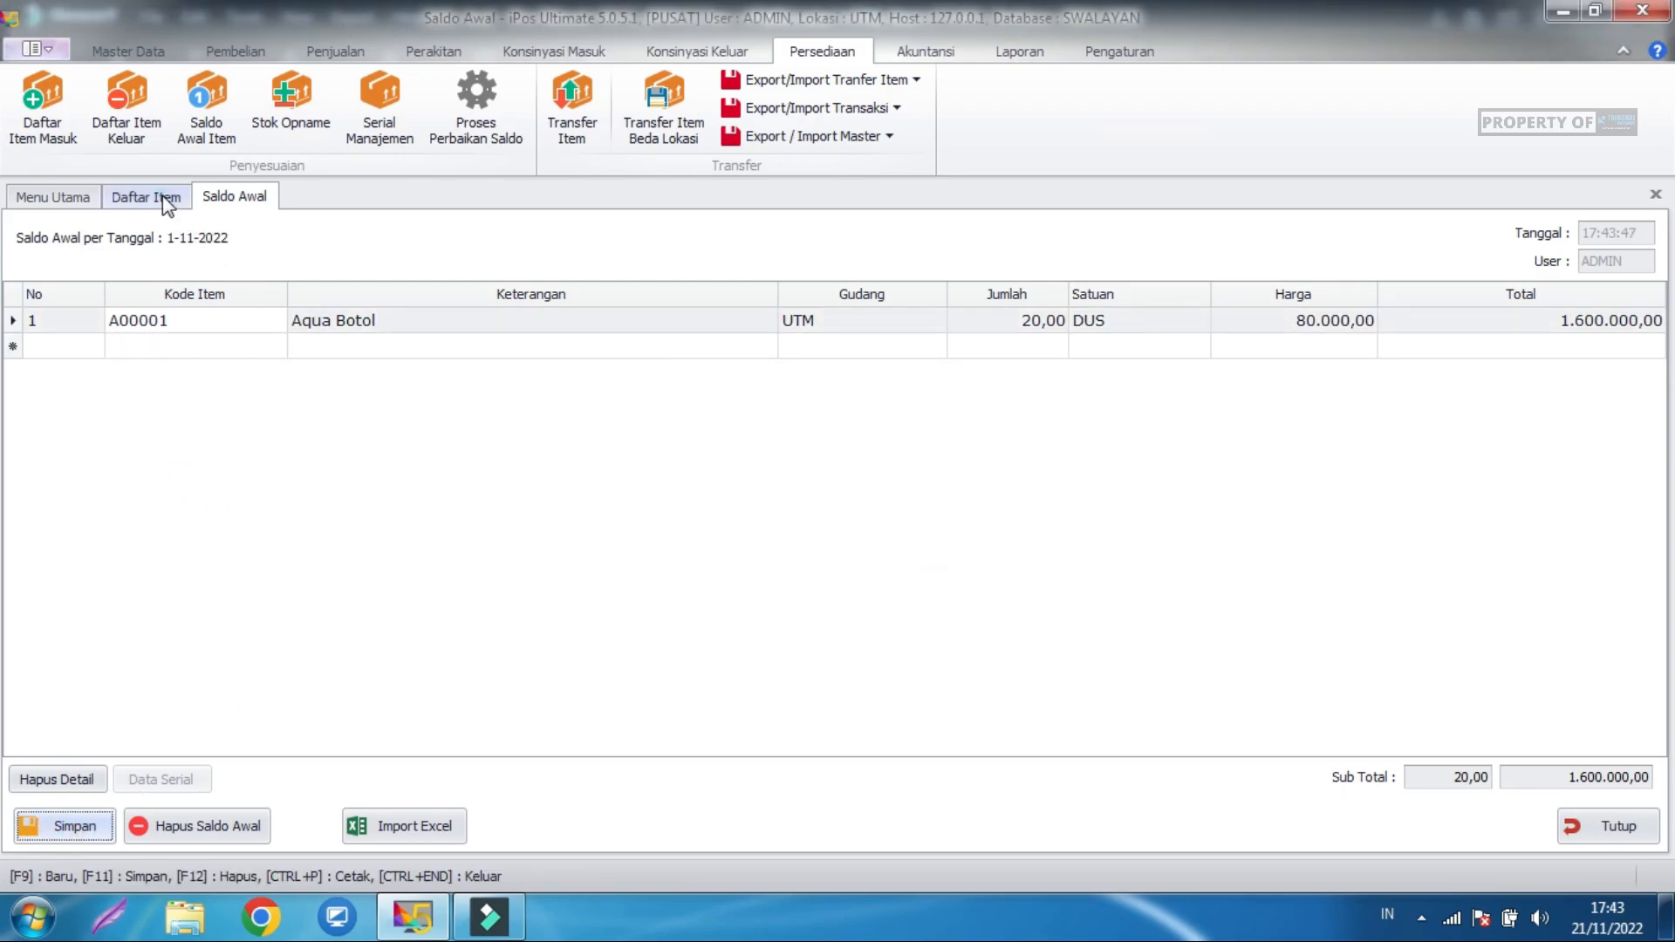
Refresh the item list and check the stock of the Aqua Botol units.
left_click(164, 197)
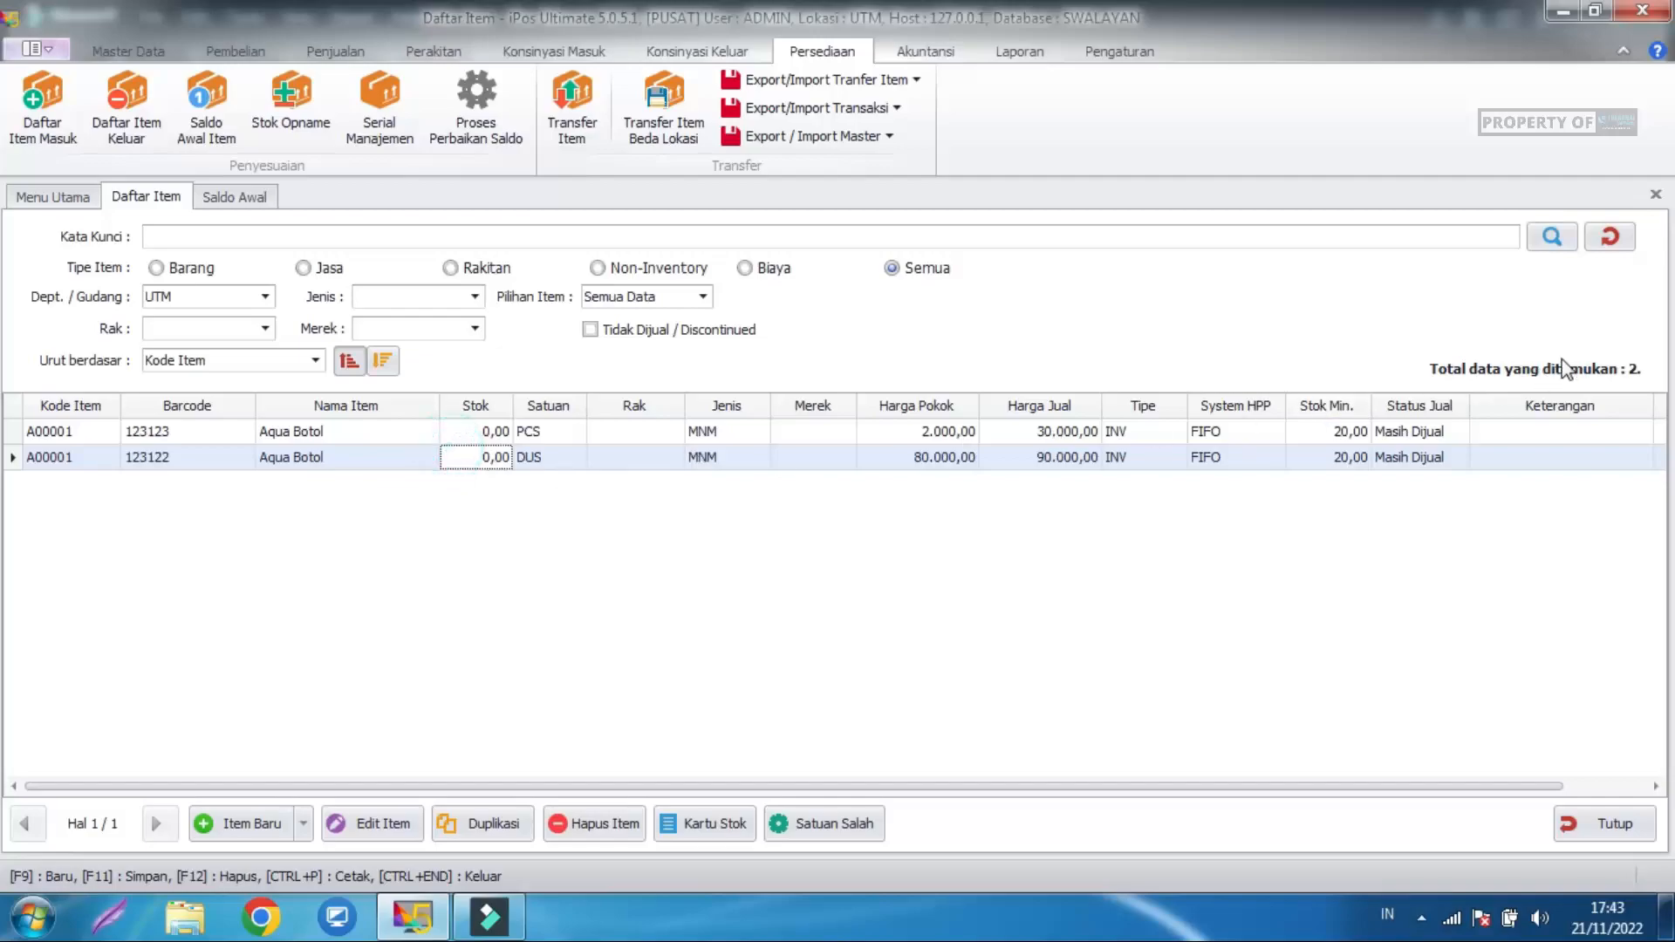
left_click(1610, 237)
left_click(499, 457)
left_click(689, 547)
Close the Saldo Awal entry and return to the item list with the Master Data commands.
left_click(254, 194)
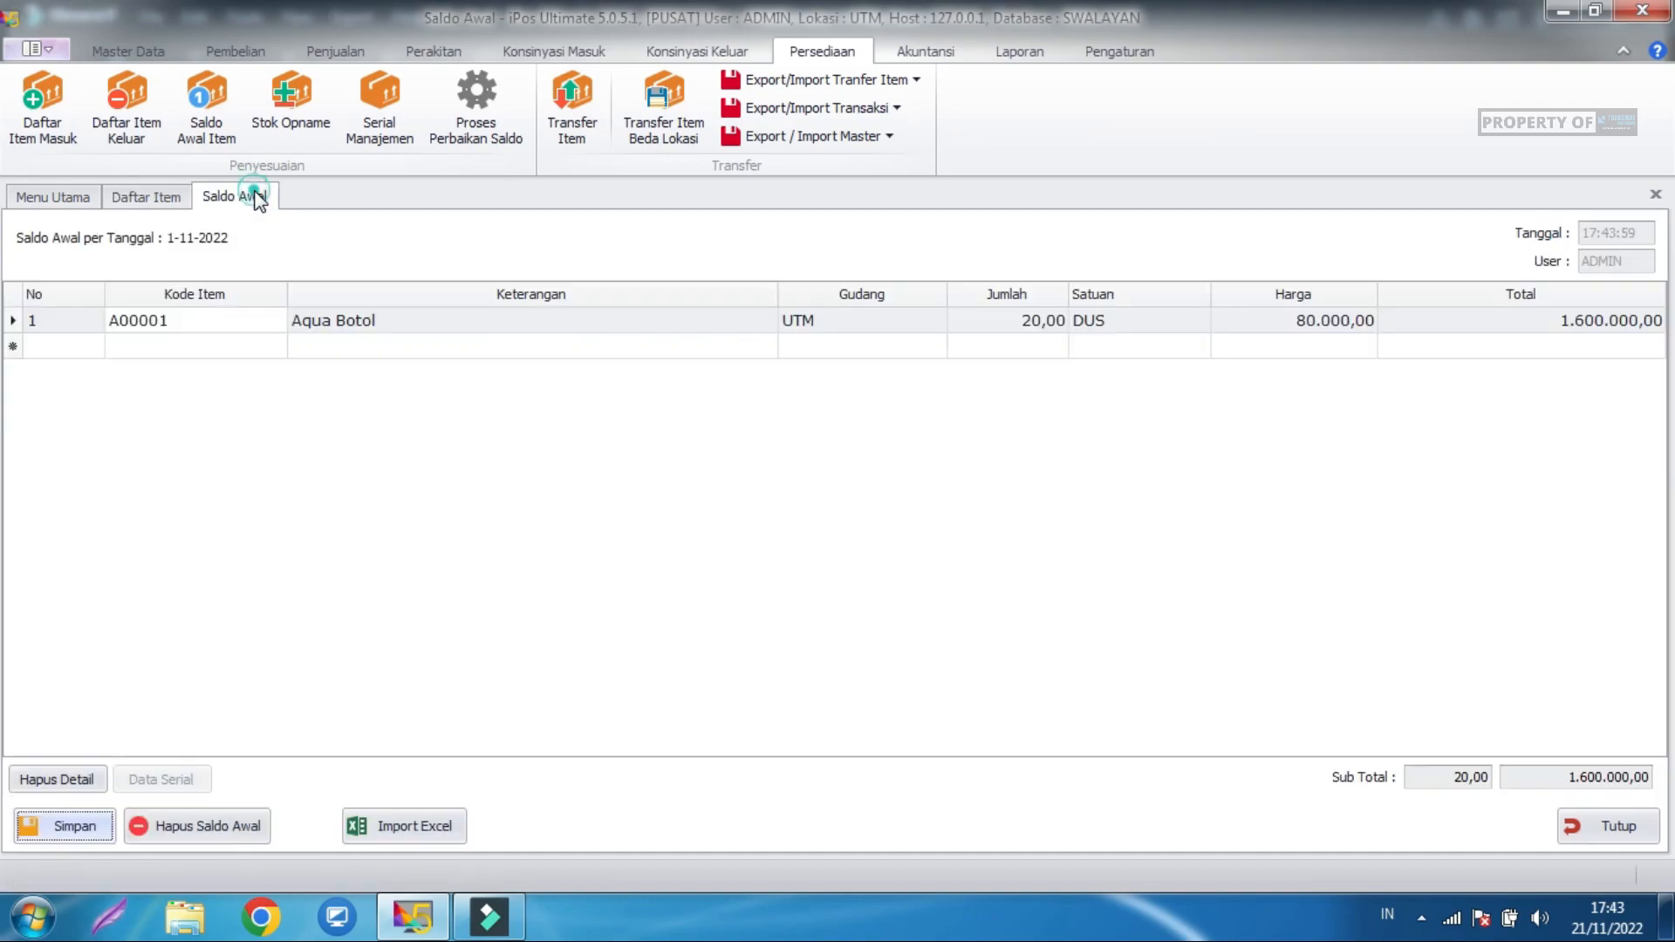
left_click(1571, 827)
left_click(1050, 595)
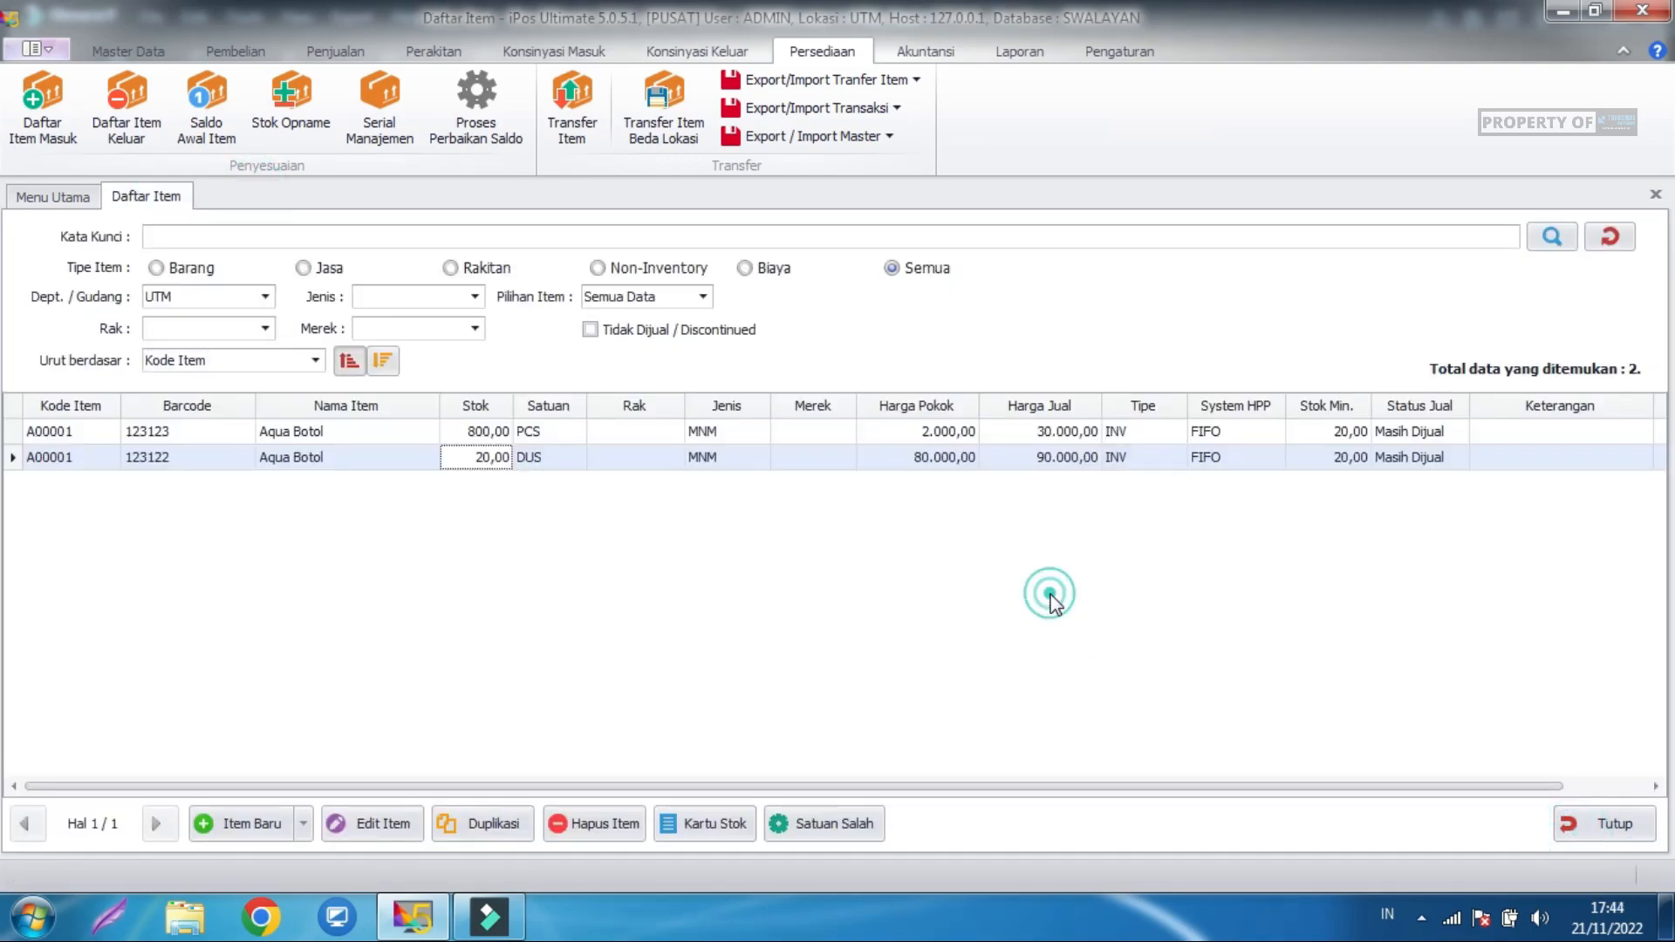
left_click(128, 50)
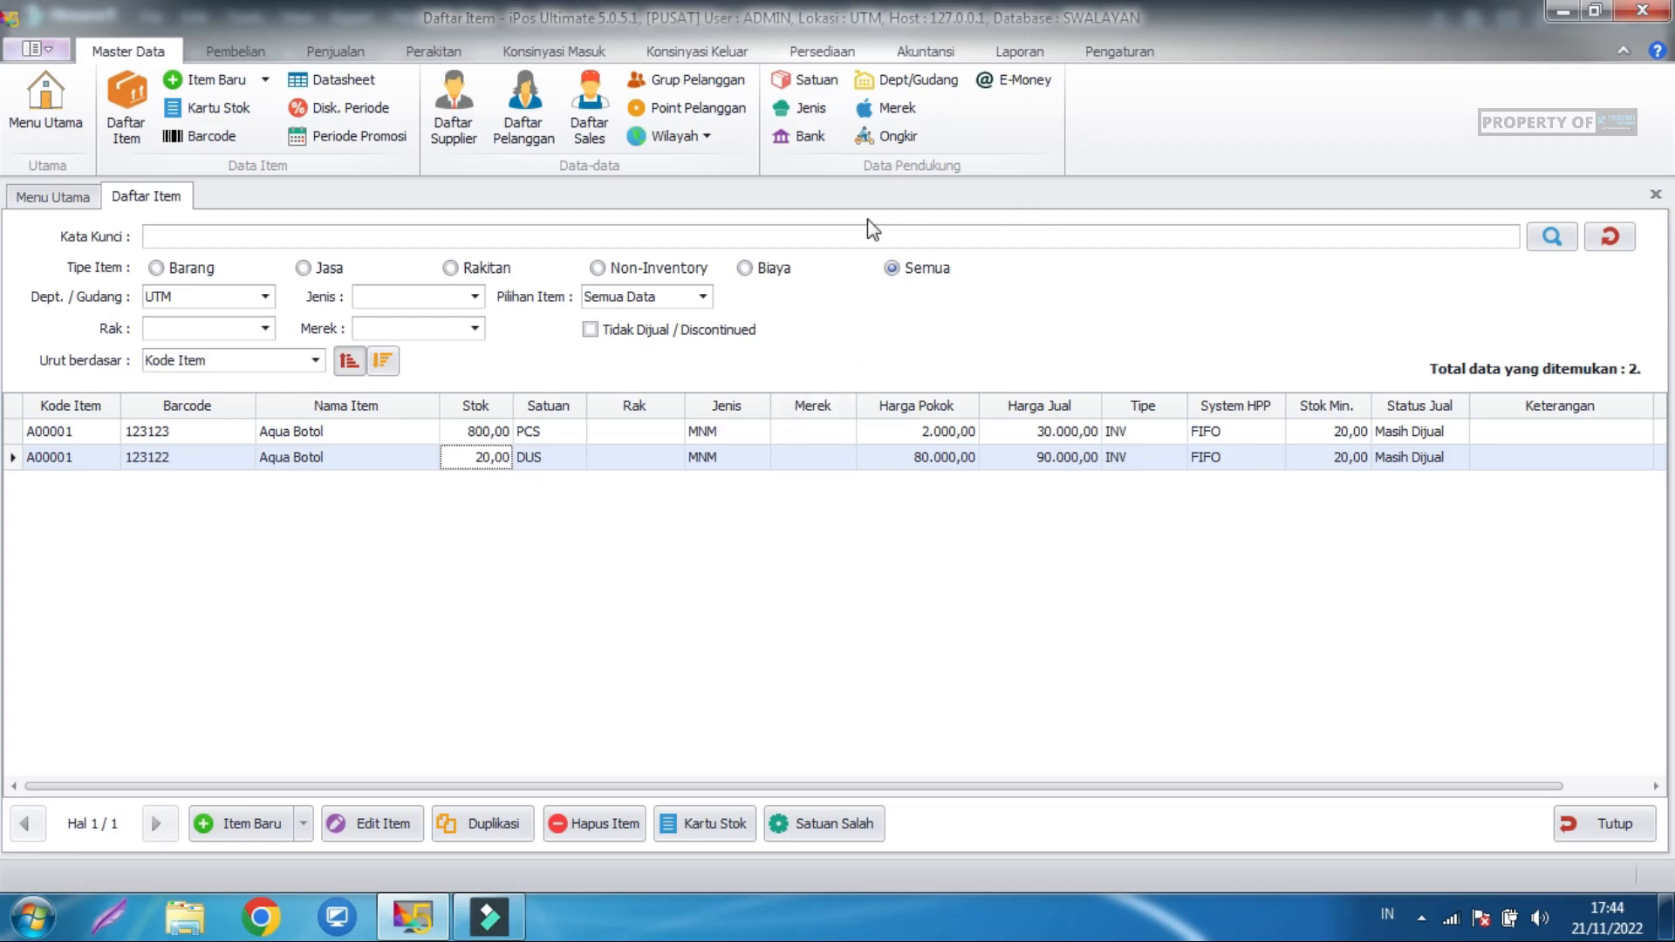
Open the account opening balances, Saldo Awal Perkiraan.
left_click(907, 56)
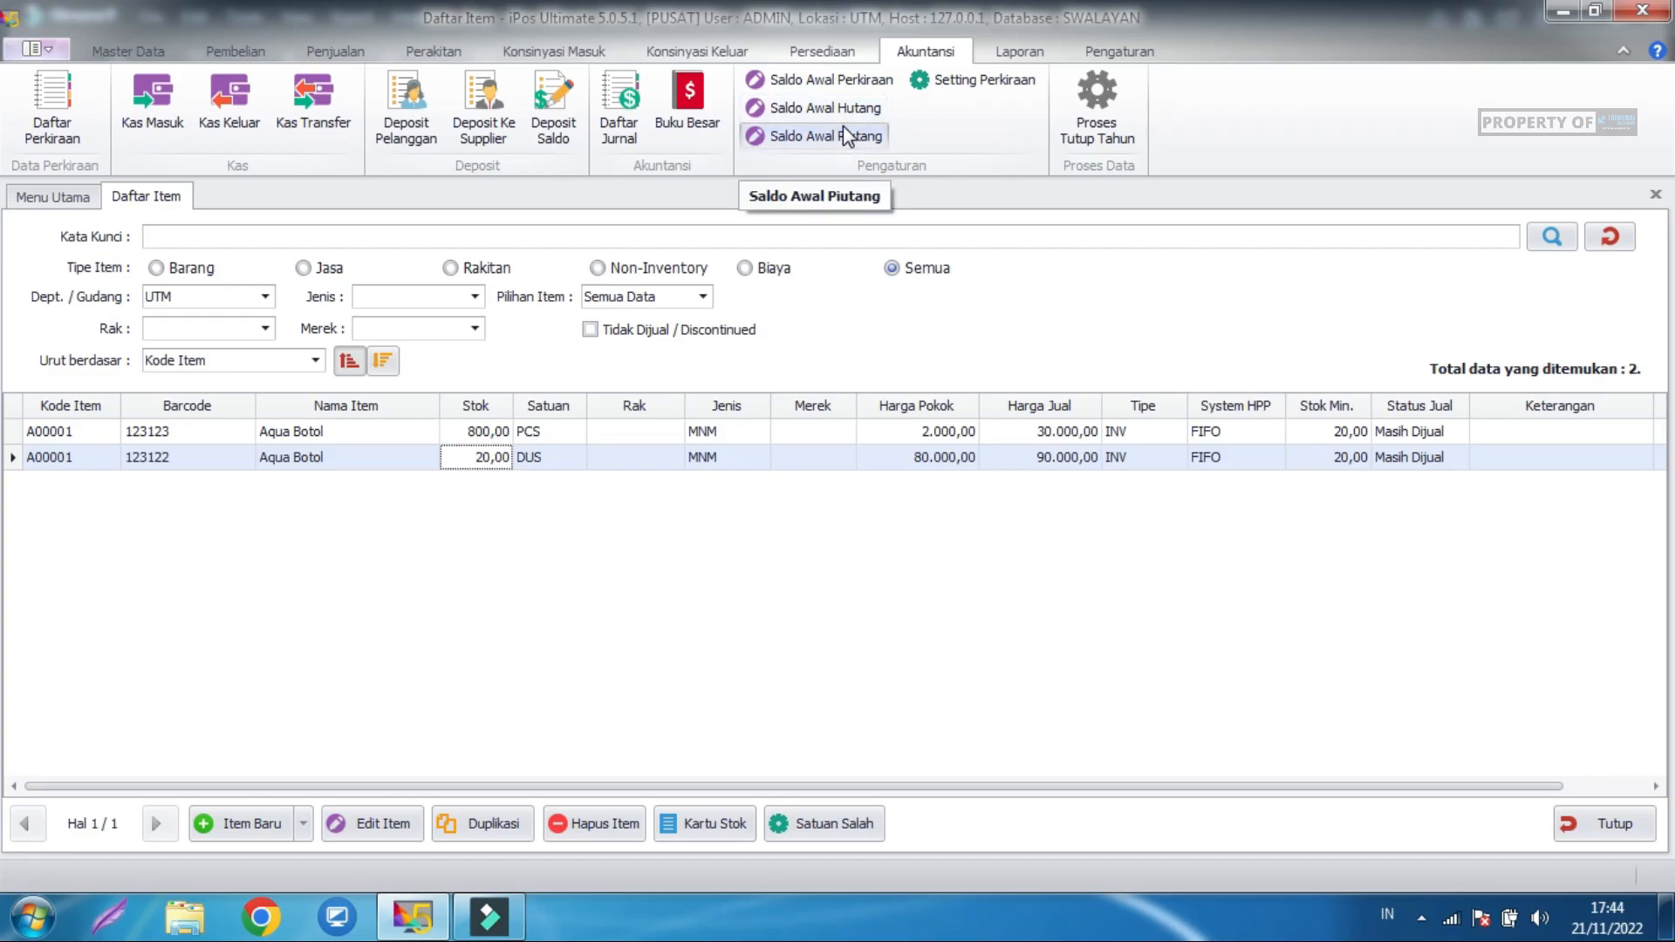
left_click(834, 87)
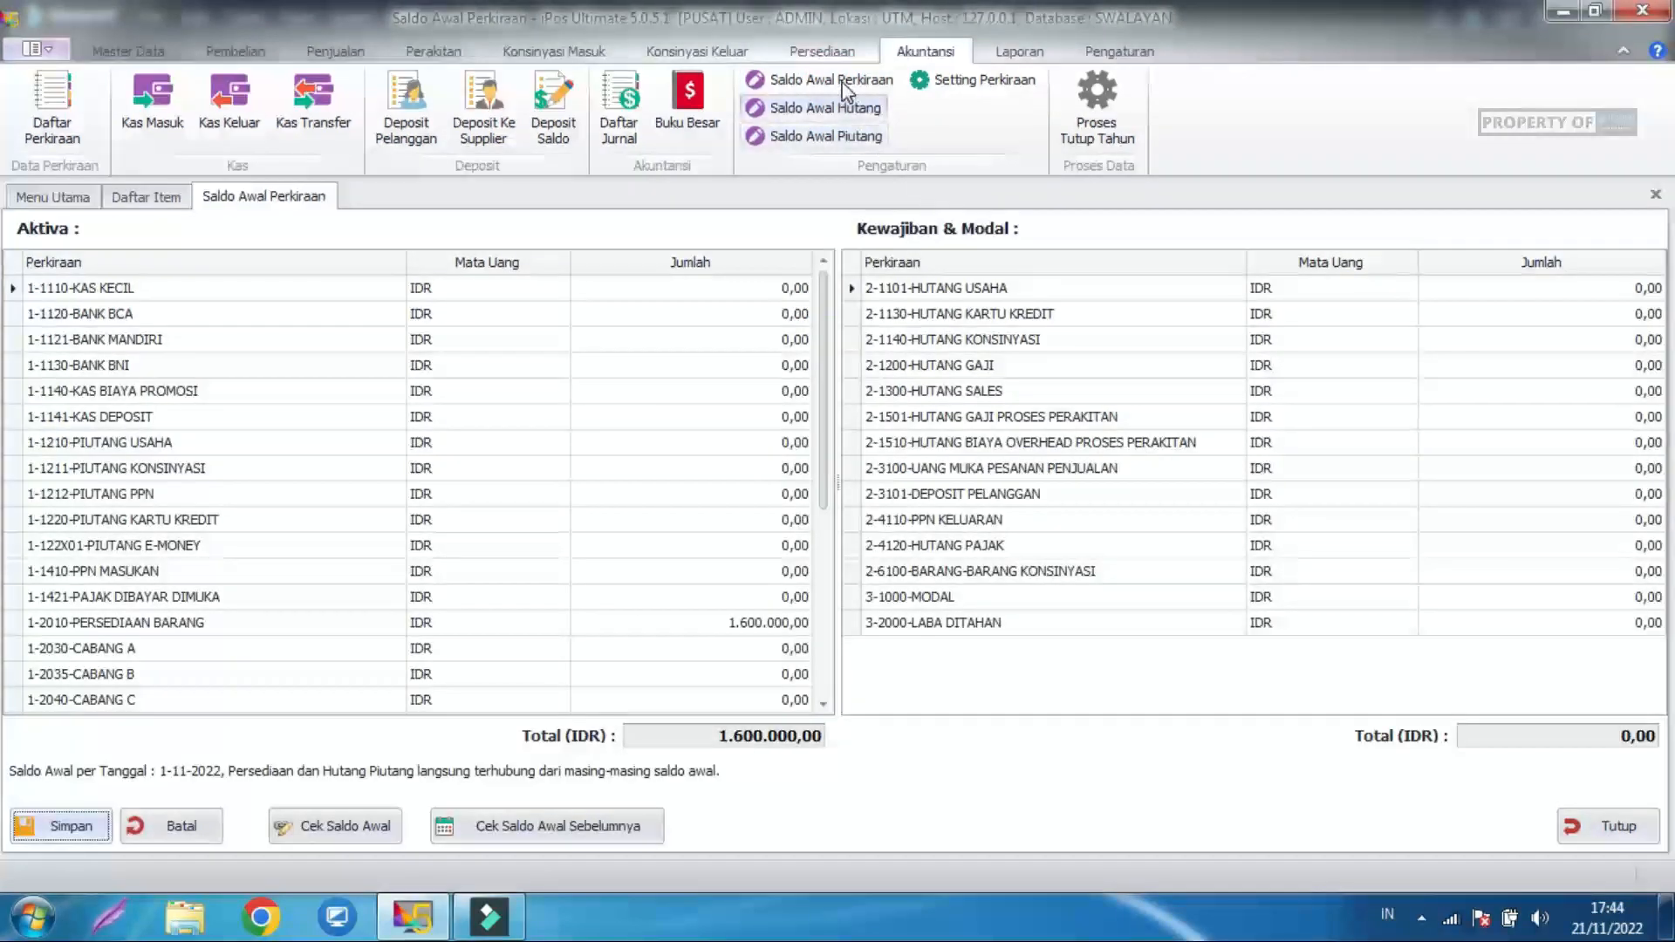
left_click(743, 321)
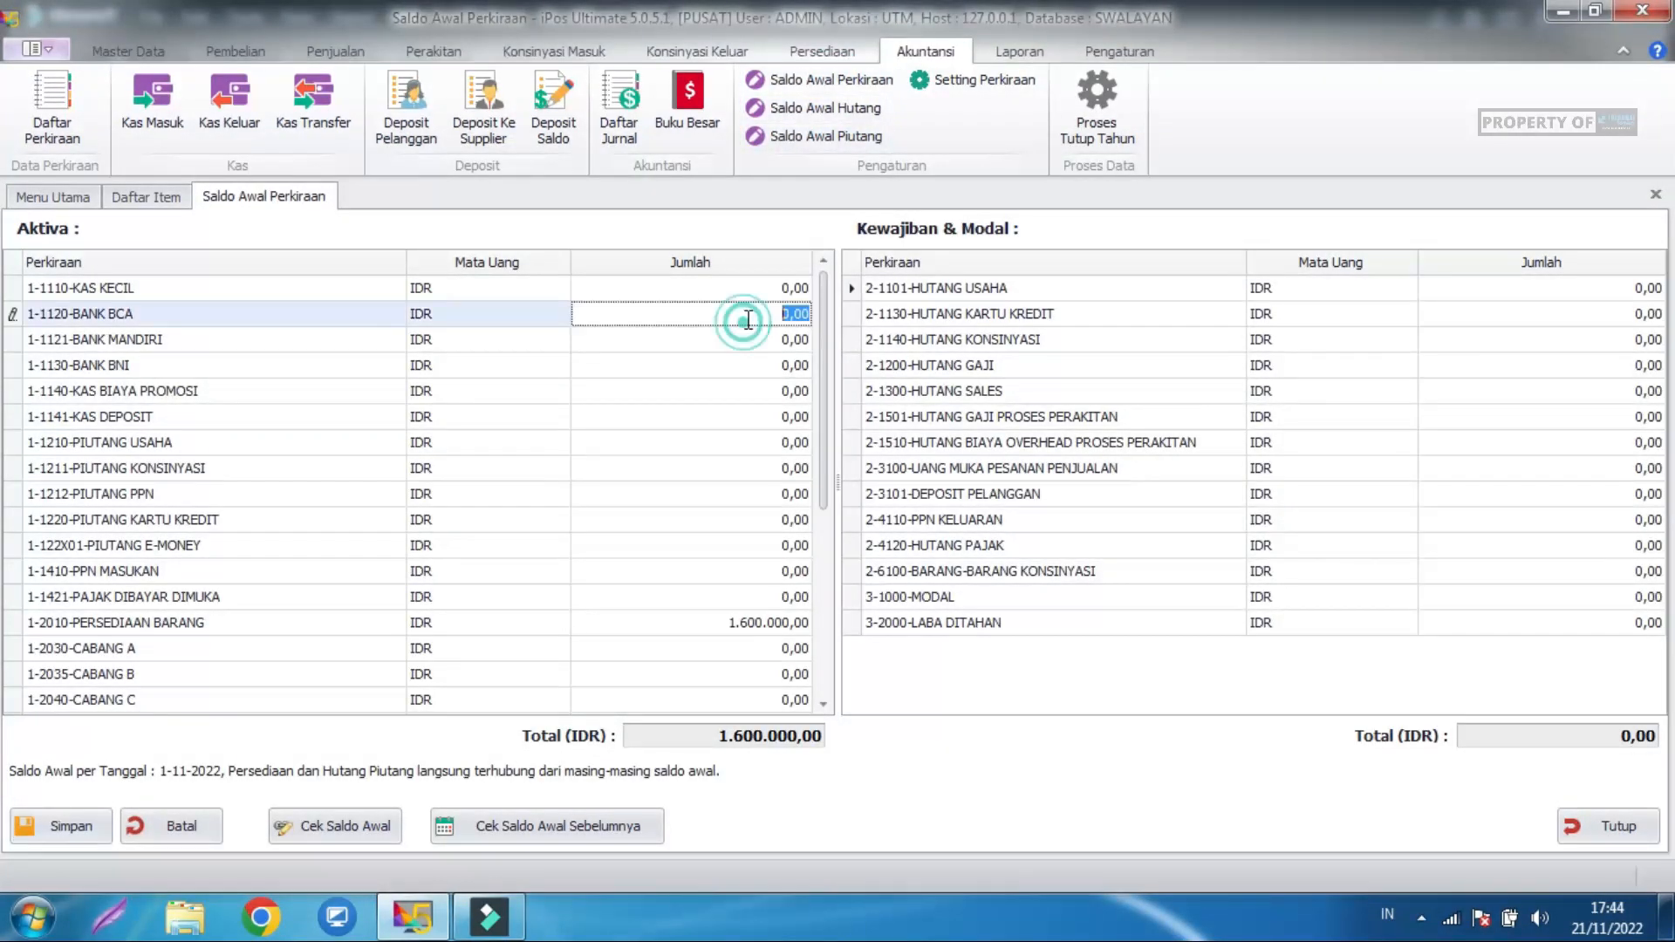
left_click(1384, 313)
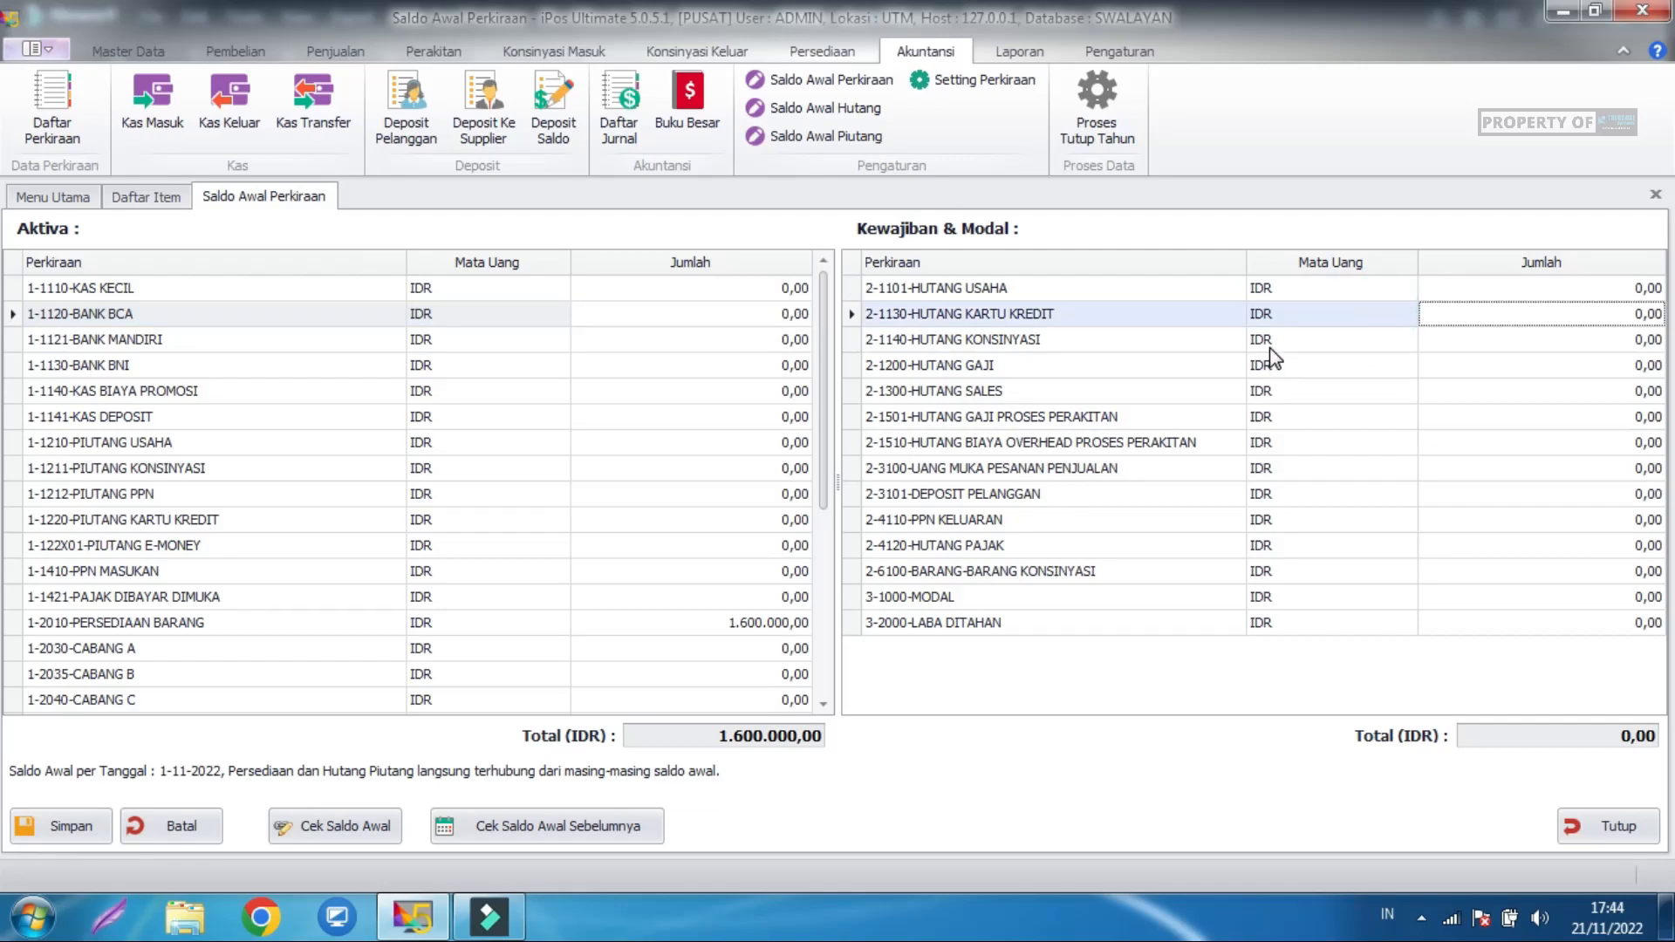
Set the opening balance of the account 1-1110-KAS KECIL to 700.000.
left_click(660, 289)
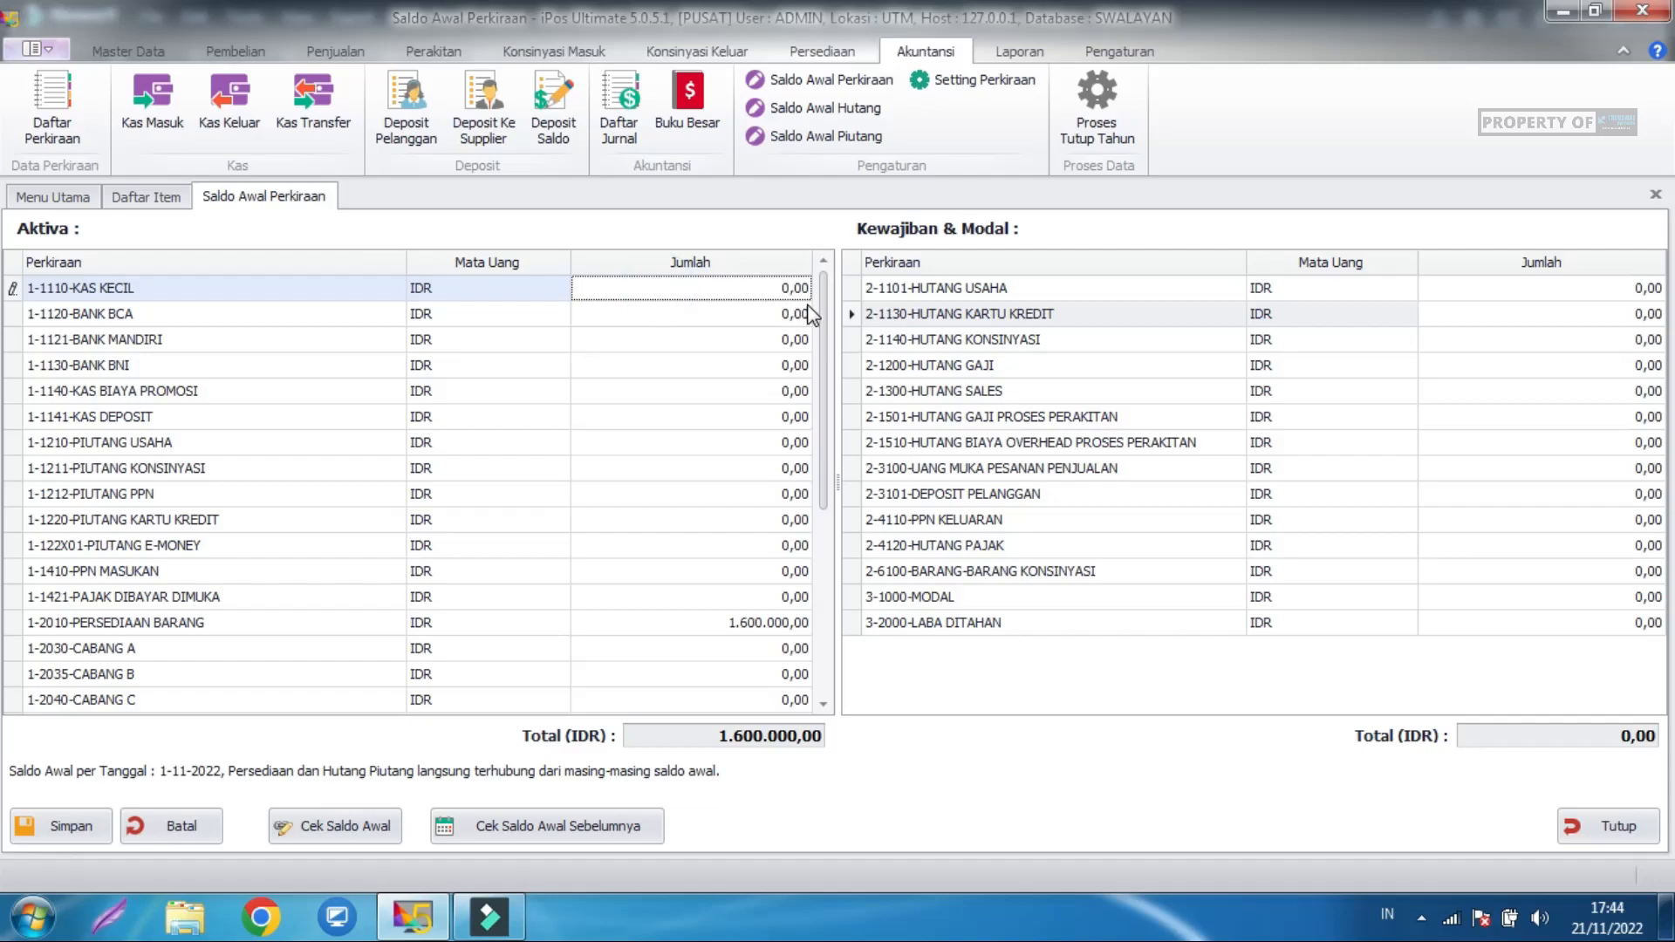
type("20")
key("BackSpace")
key("BackSpace")
key("BackSpace")
key("BackSpace")
type("700.00")
key("BackSpace")
Set the opening balance of the account 1-1120-BANK BCA to 70.000.000.
left_click(703, 313)
double_click(784, 316)
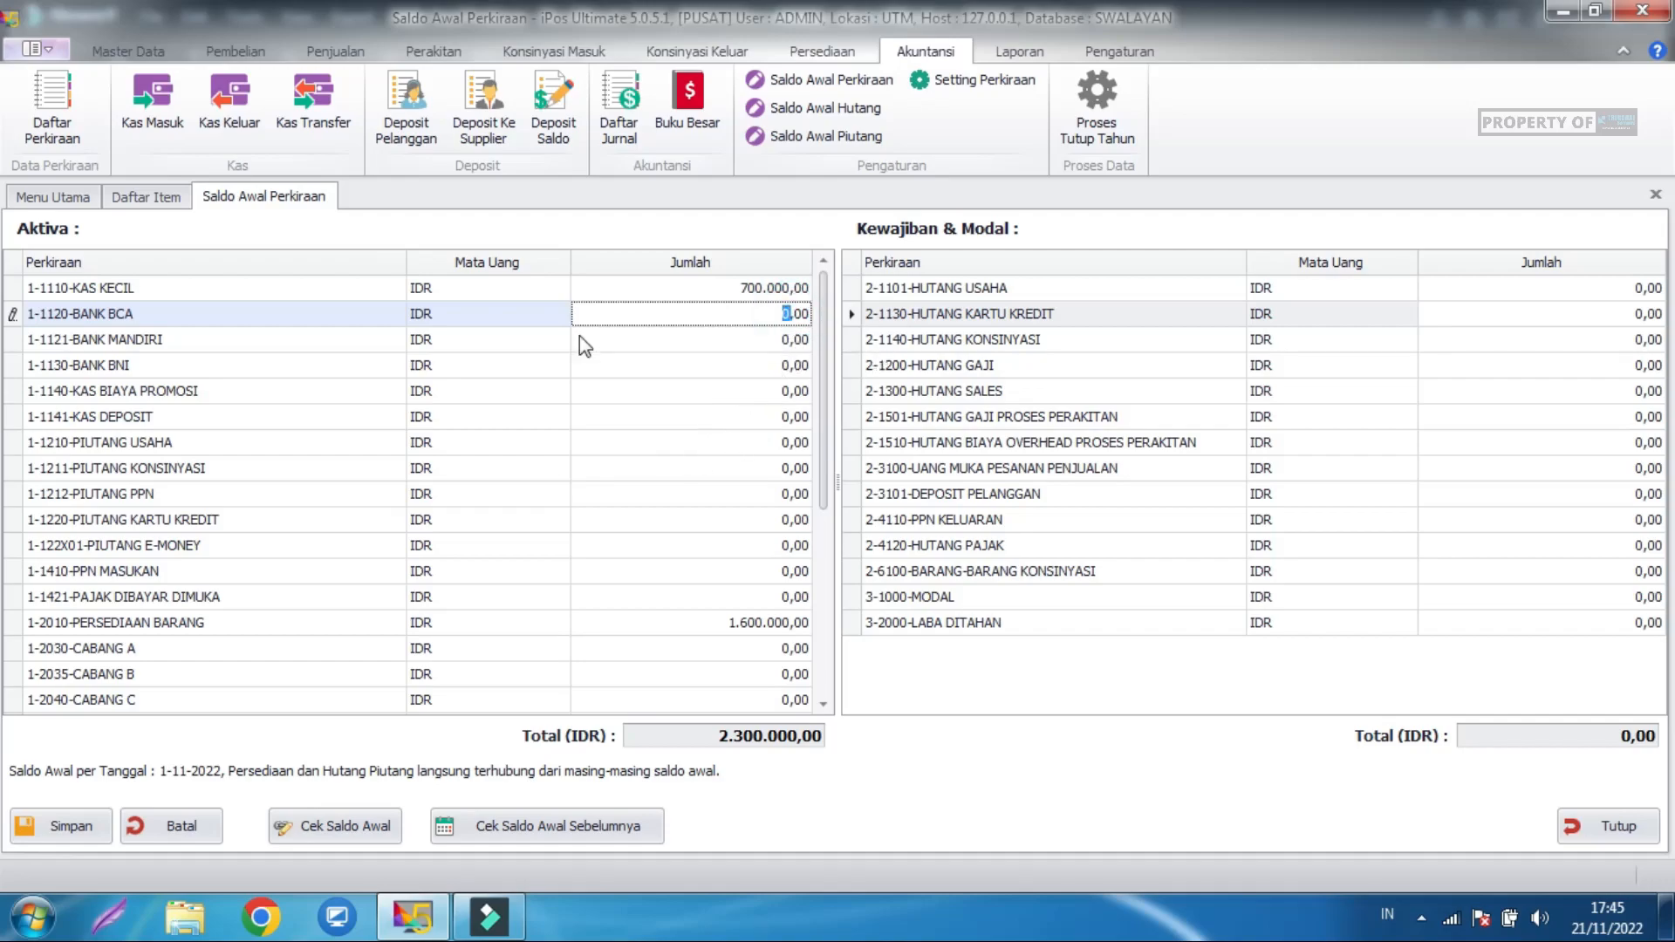
left_click(783, 314)
left_click(737, 310)
left_click(749, 337)
left_click(749, 311)
left_click(768, 314)
type("70.000.00")
left_click(748, 342)
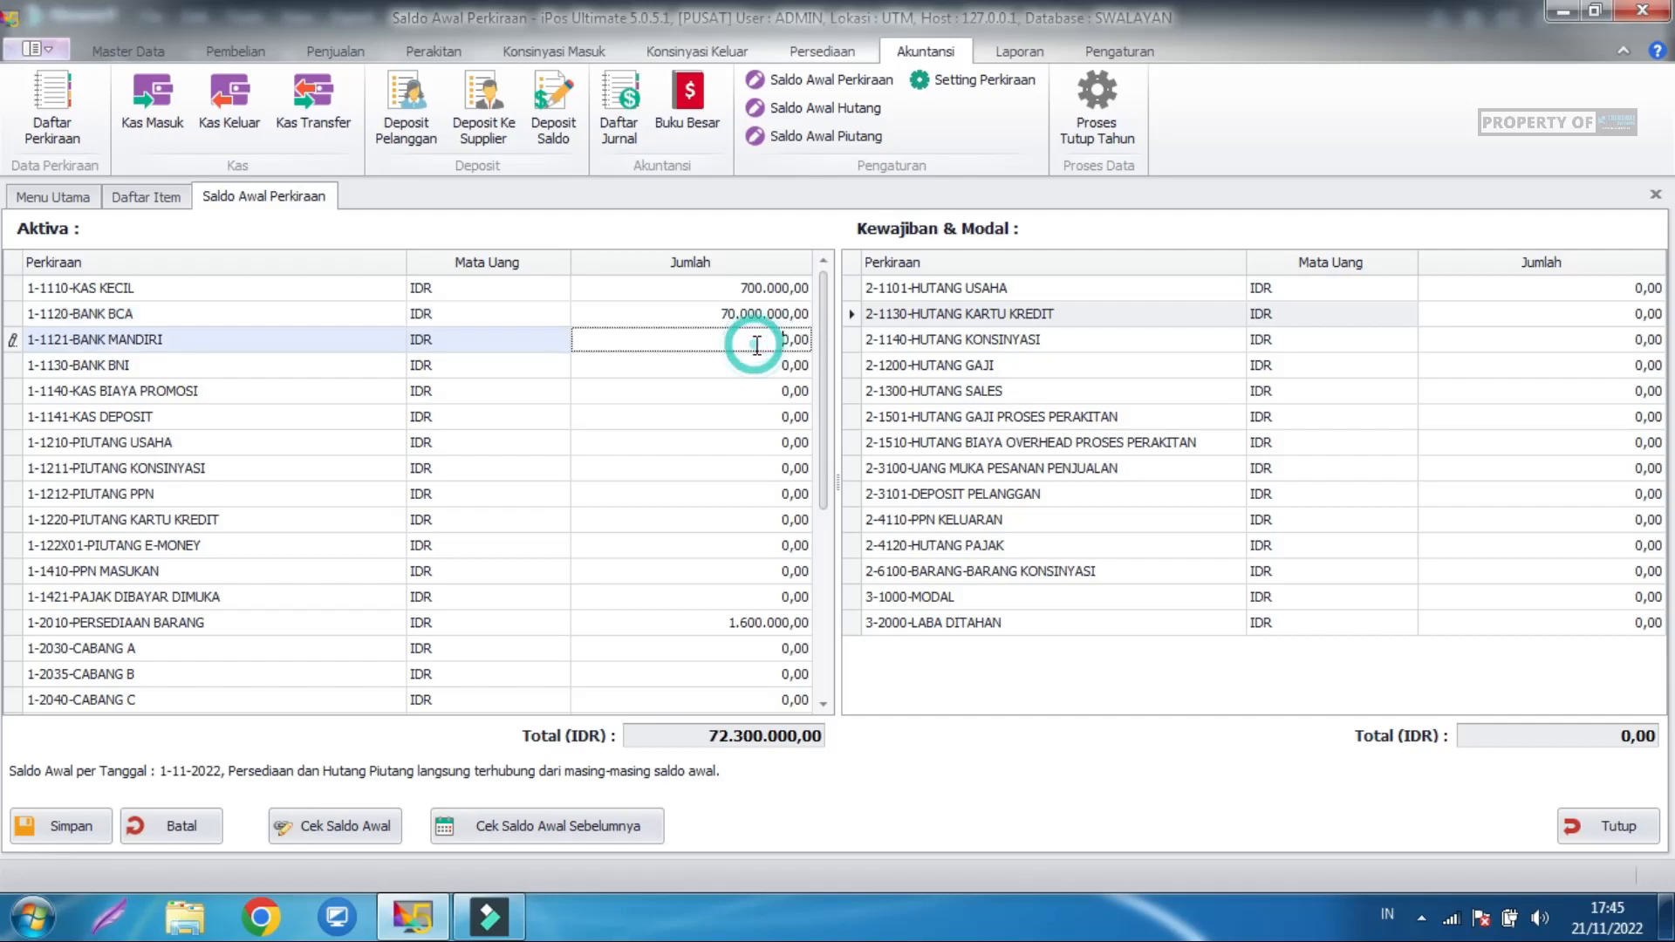
Look through the Aktiva and Kewajiban & Modal accounts, including Hutang Usaha, Piutang Usaha and Persediaan Barang.
left_click(761, 365)
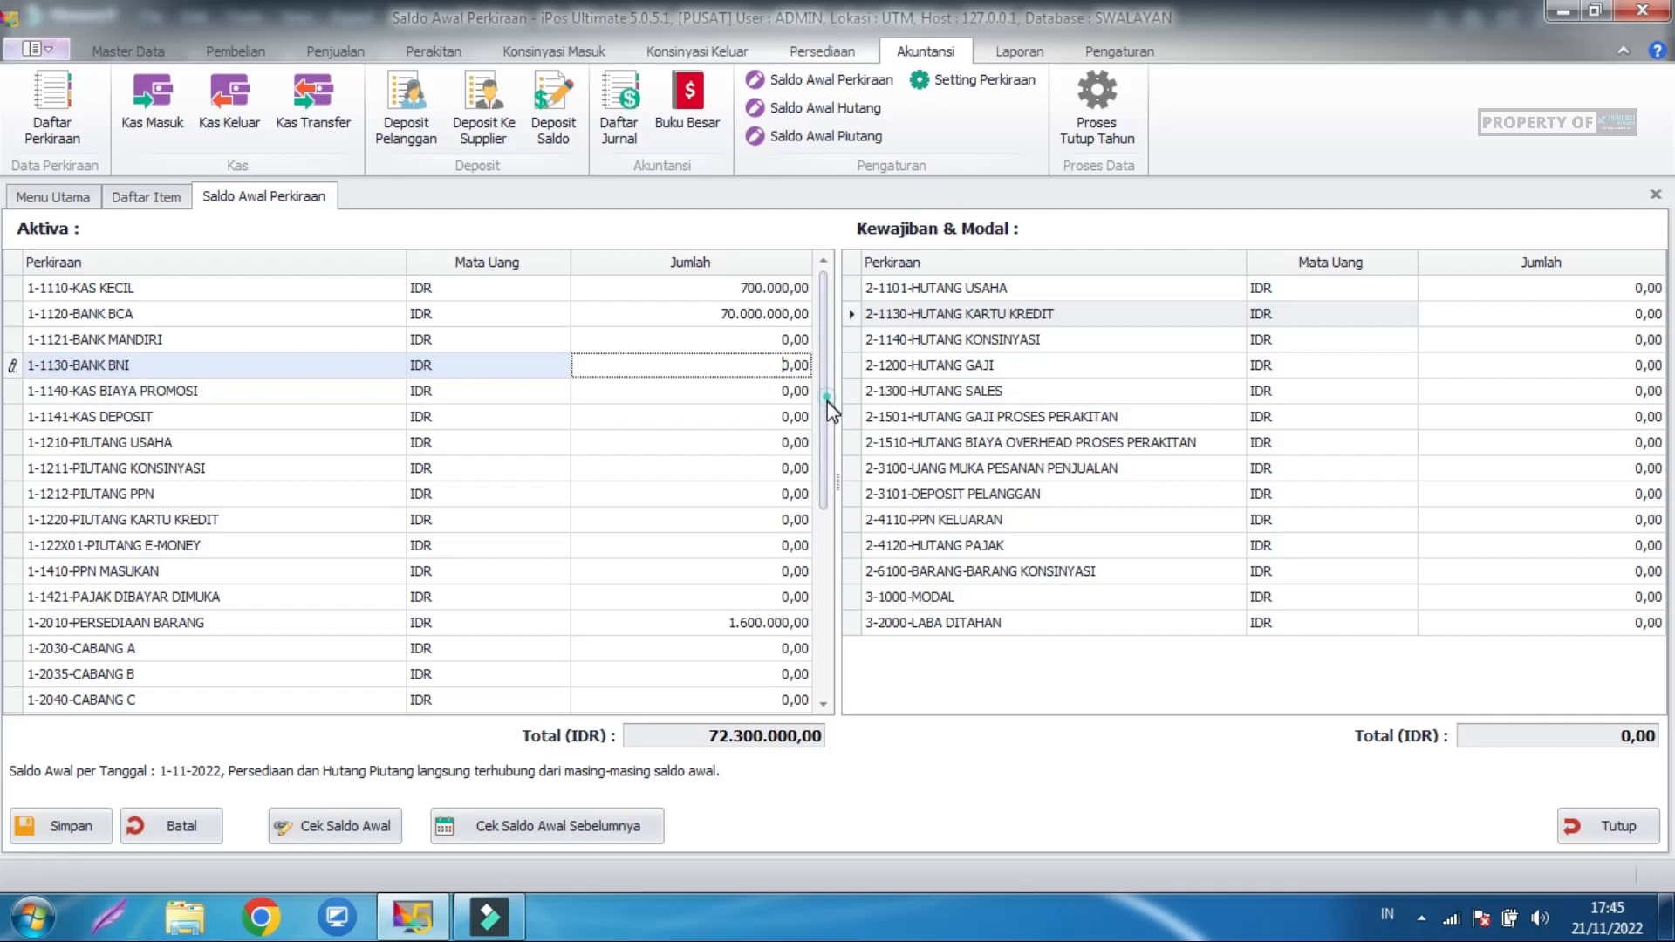
scroll(827, 400, "down", 4)
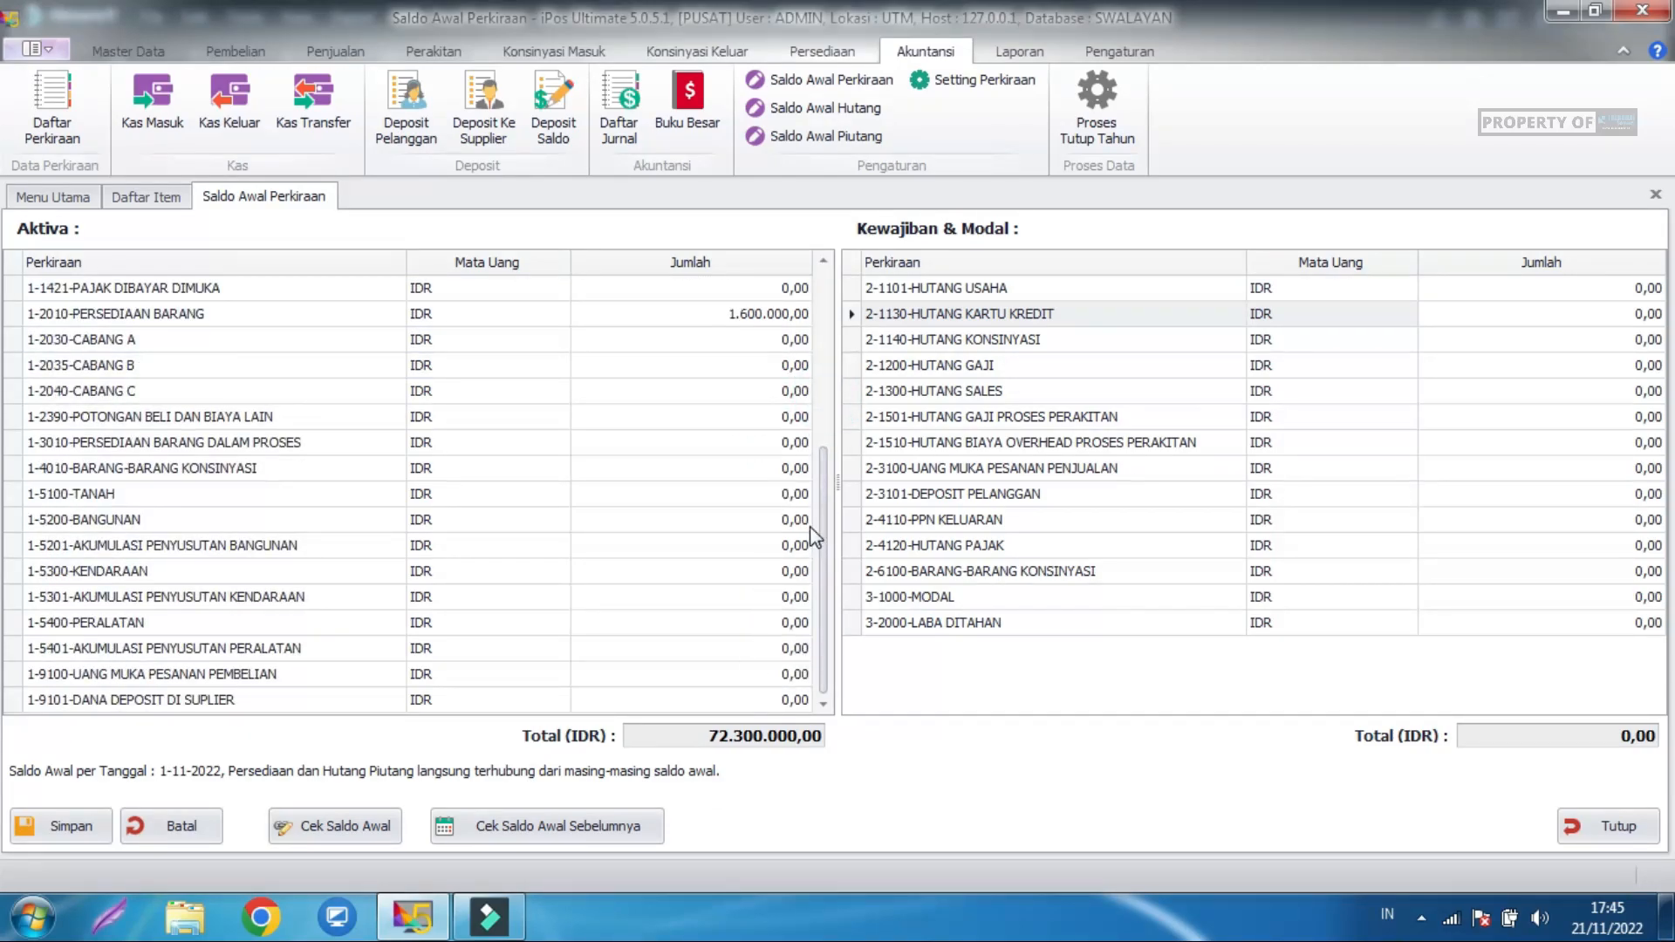
left_click_drag(821, 532, 833, 336)
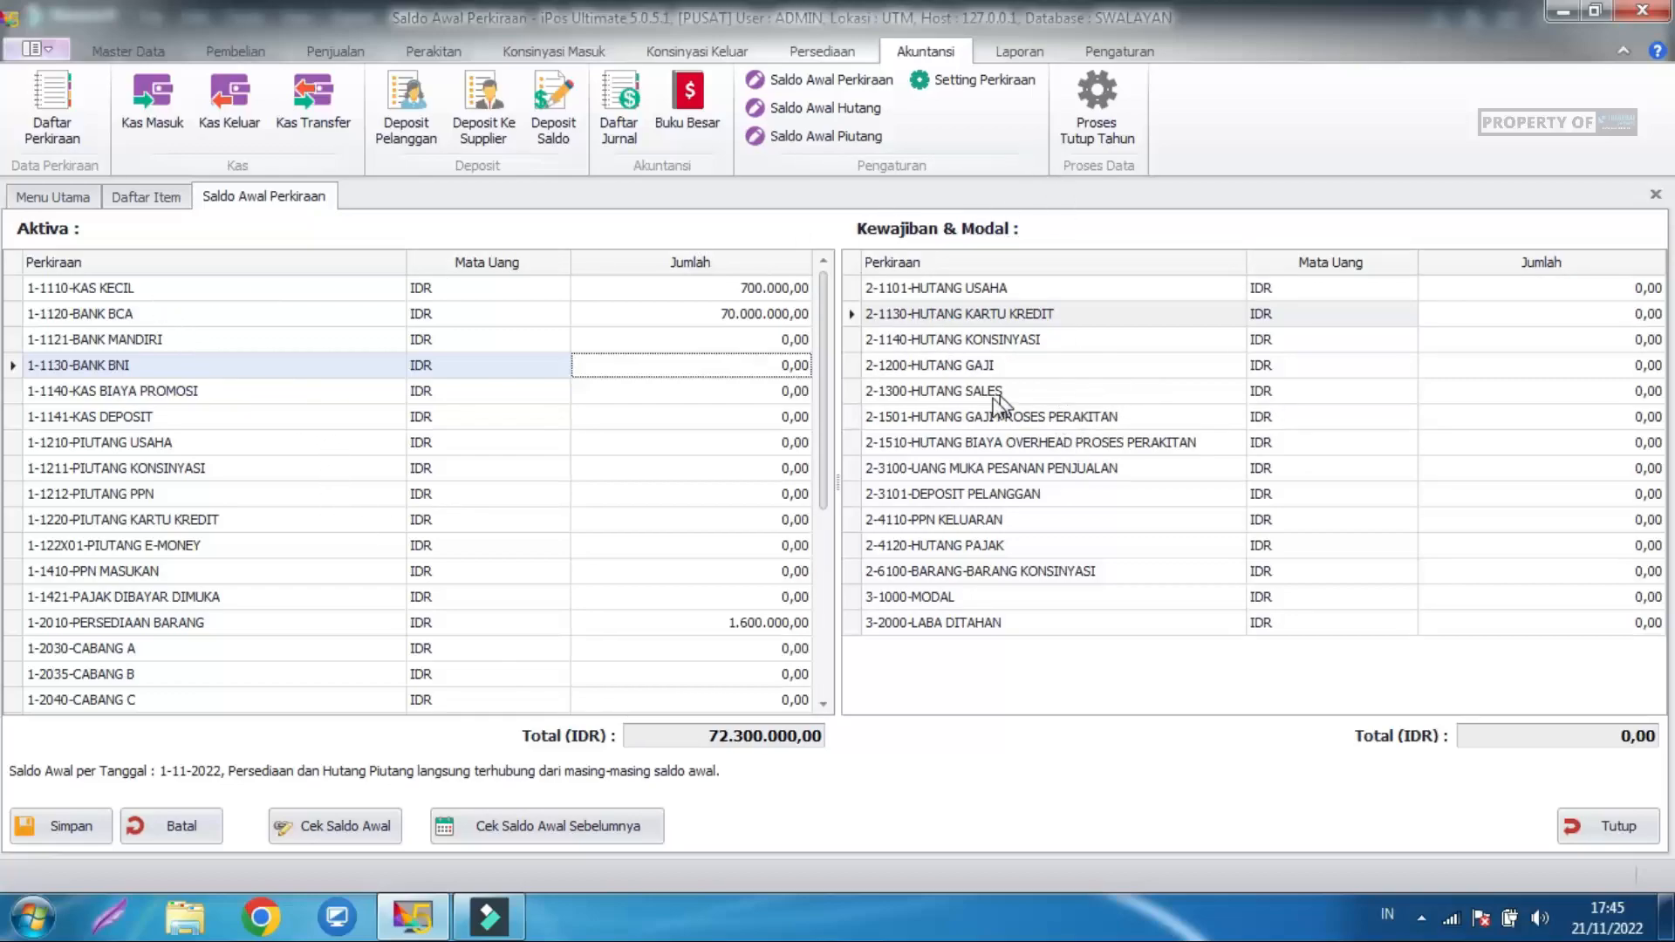
left_click(1149, 288)
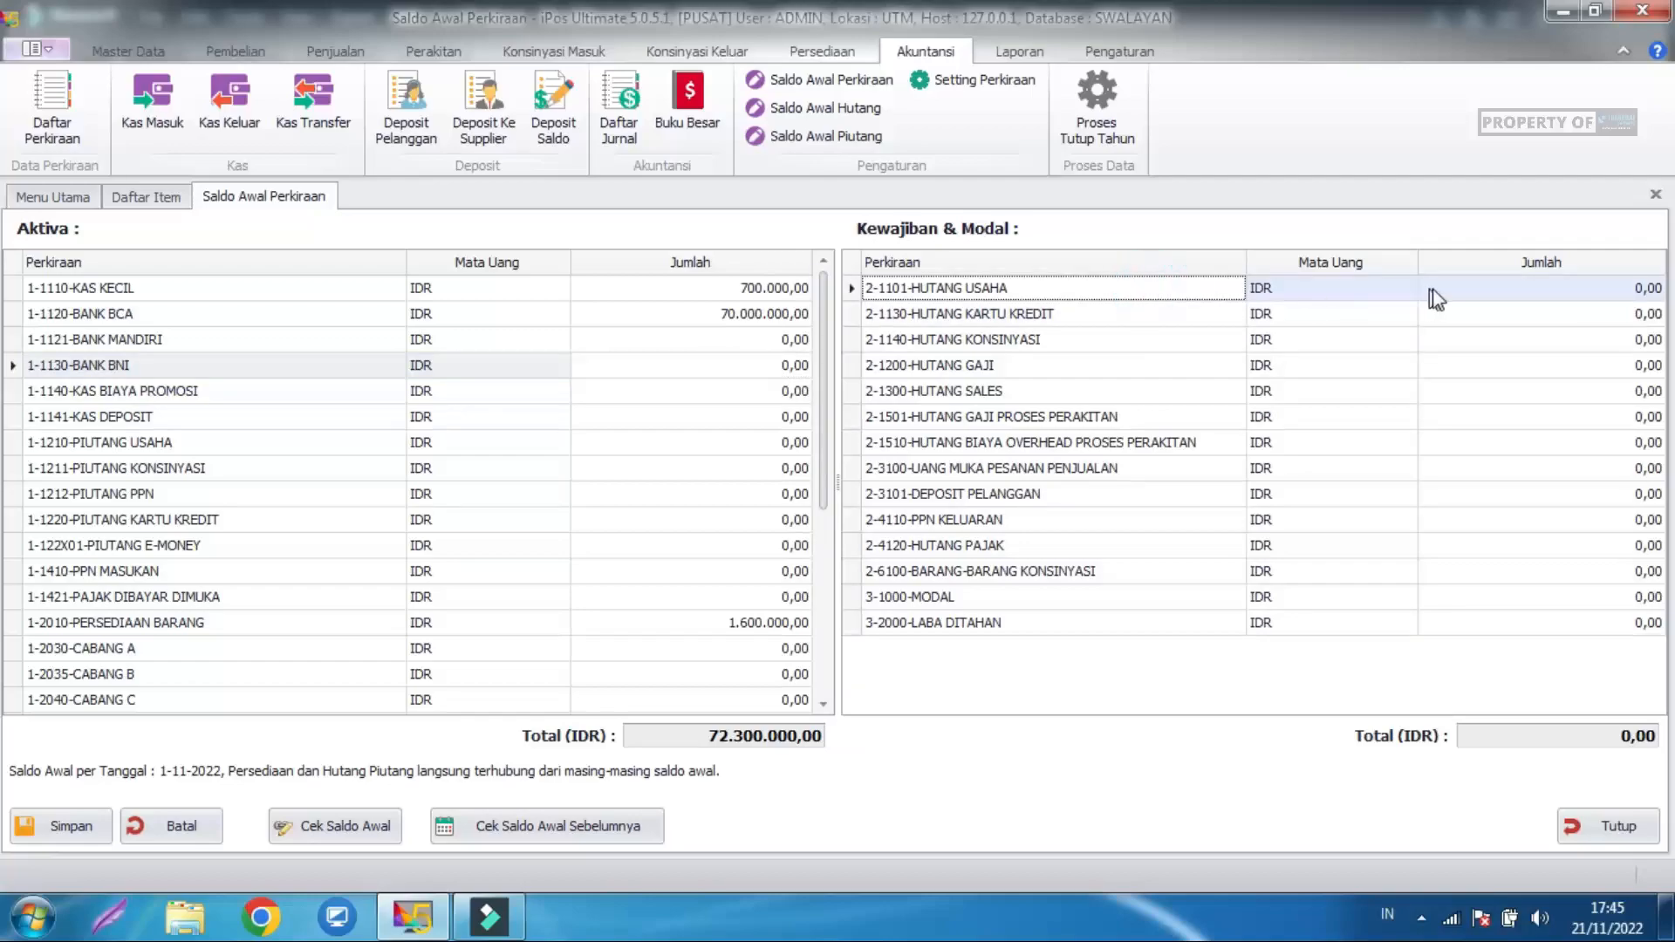
left_click(1455, 296)
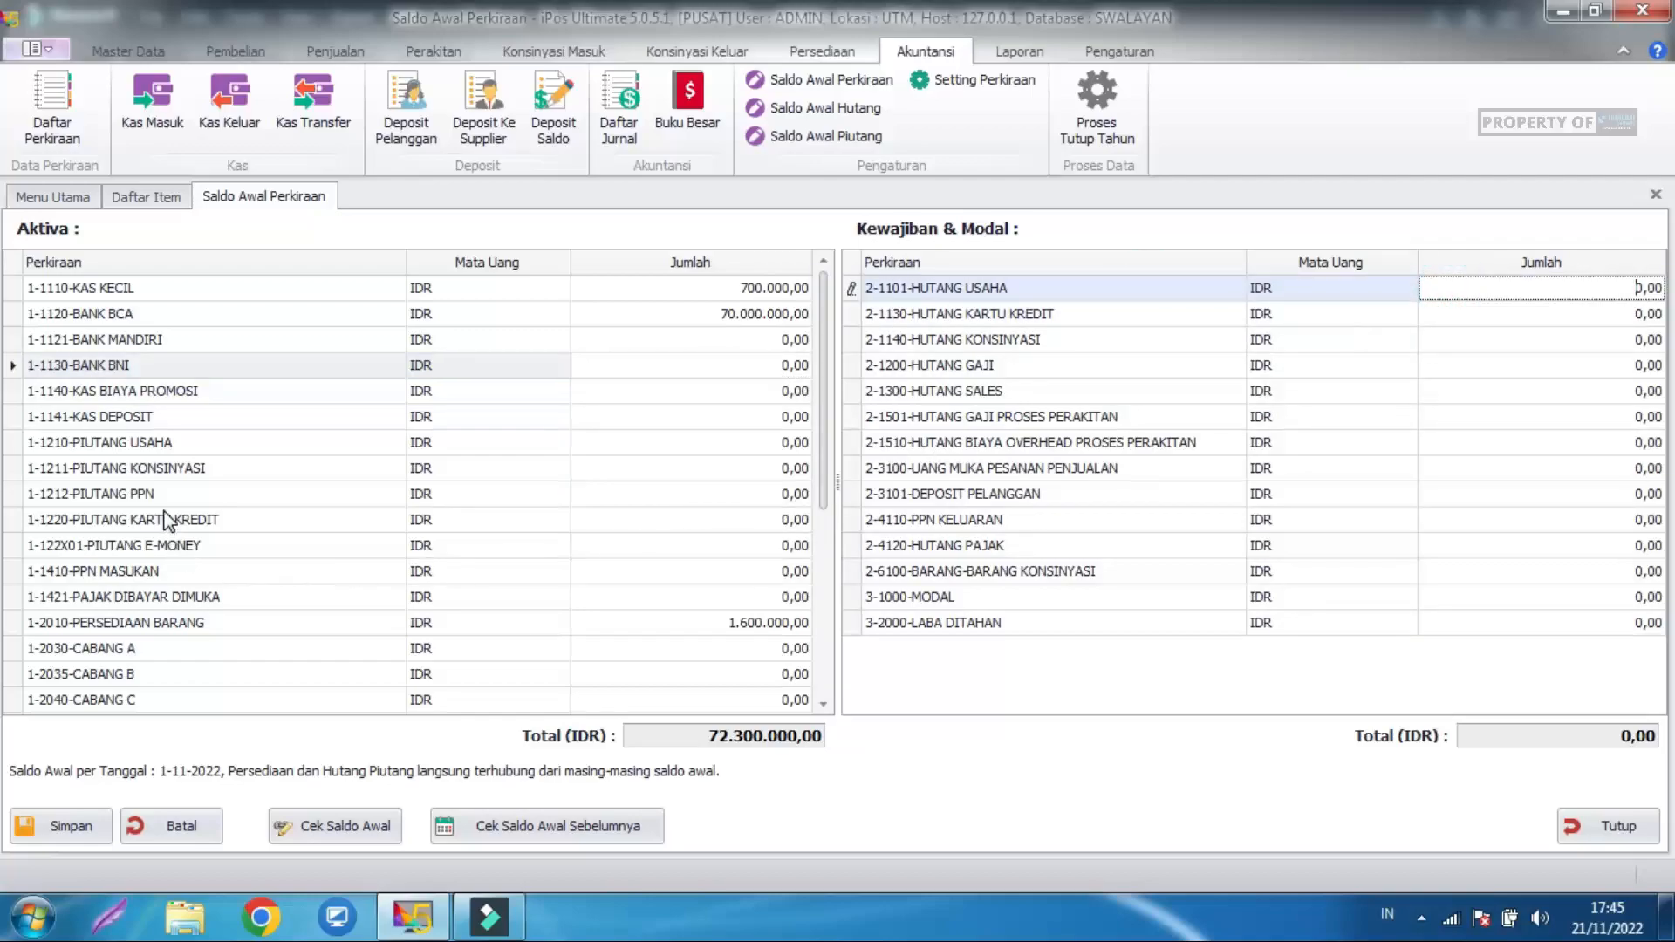
left_click(183, 445)
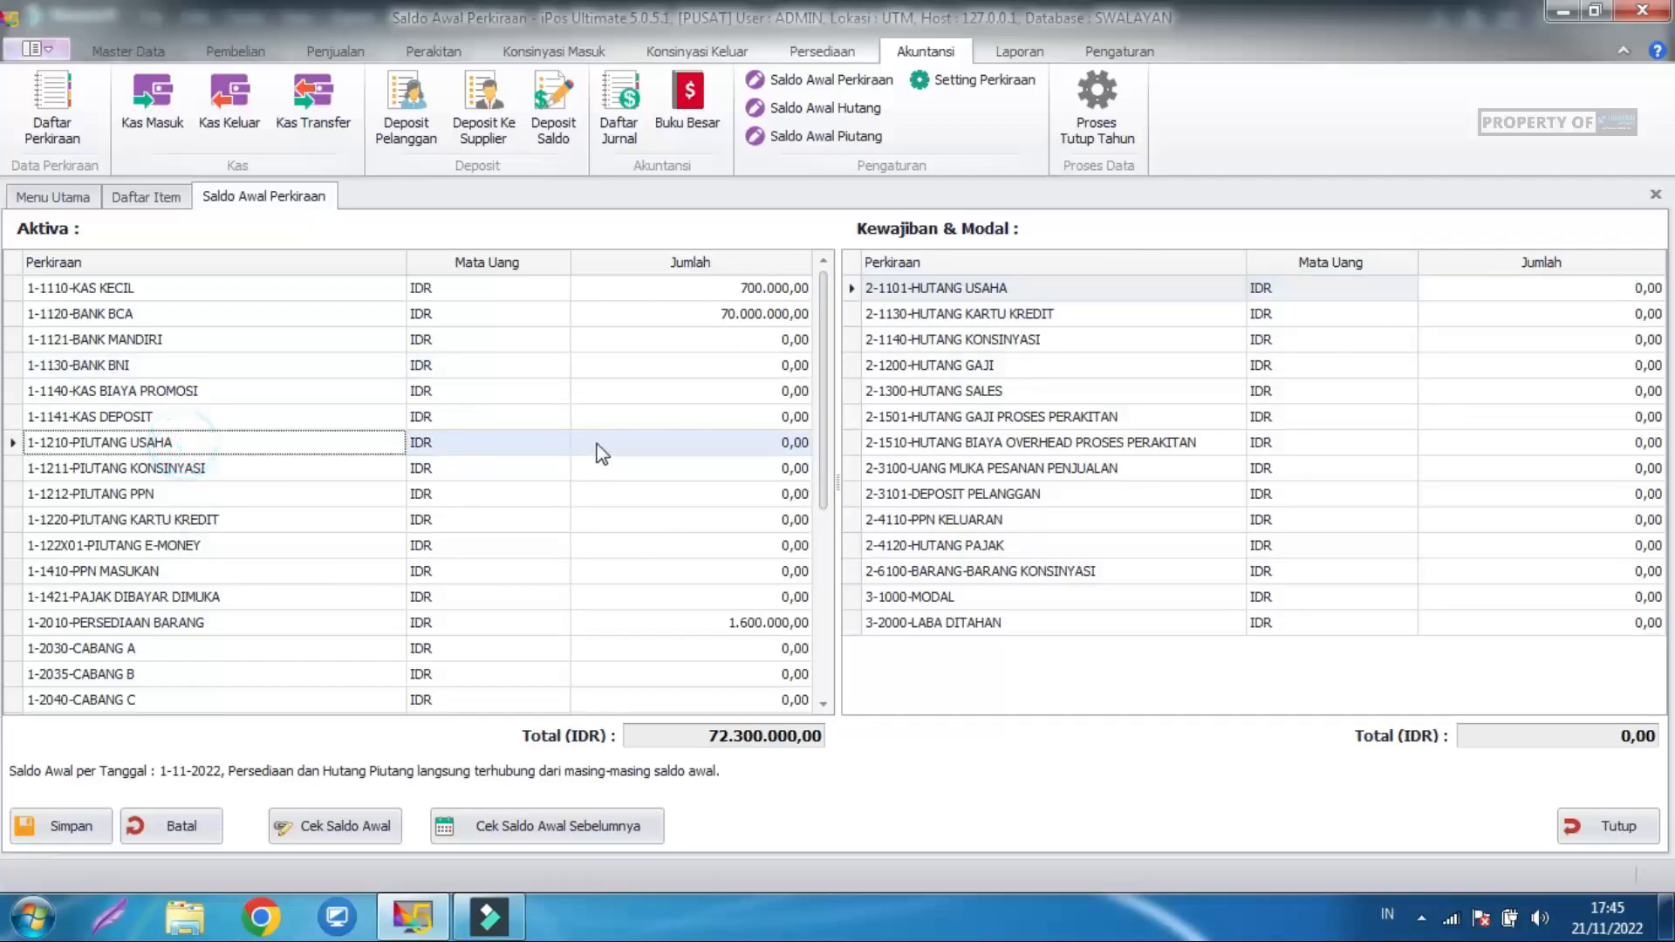
left_click(741, 442)
left_click(1443, 288)
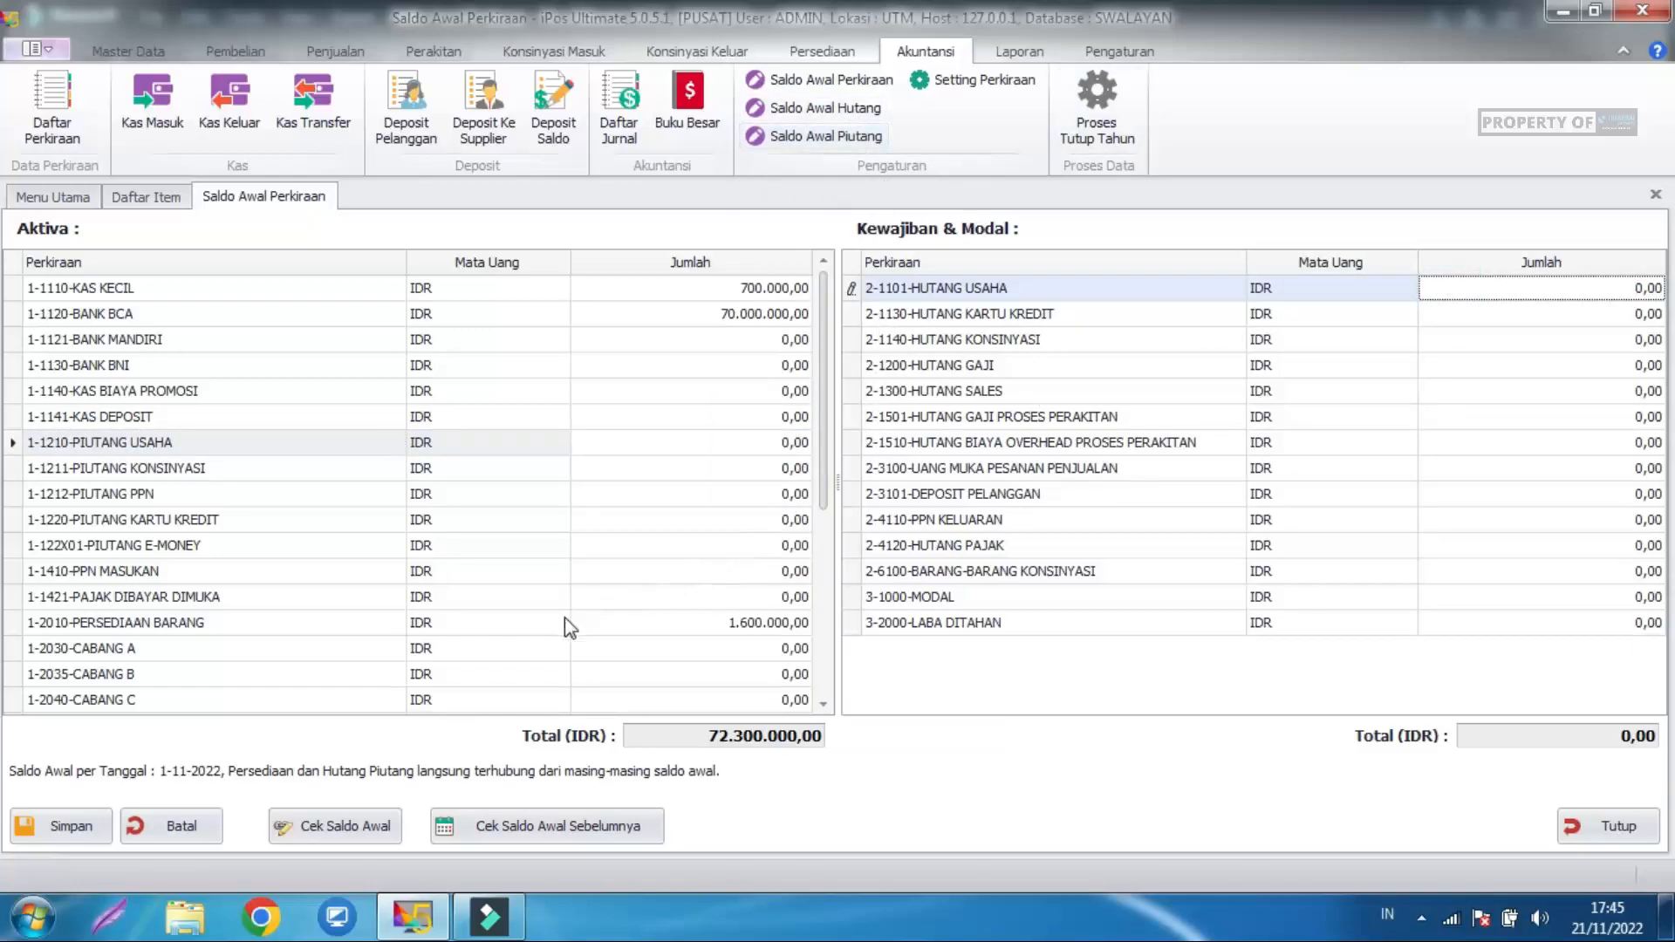
left_click(619, 619)
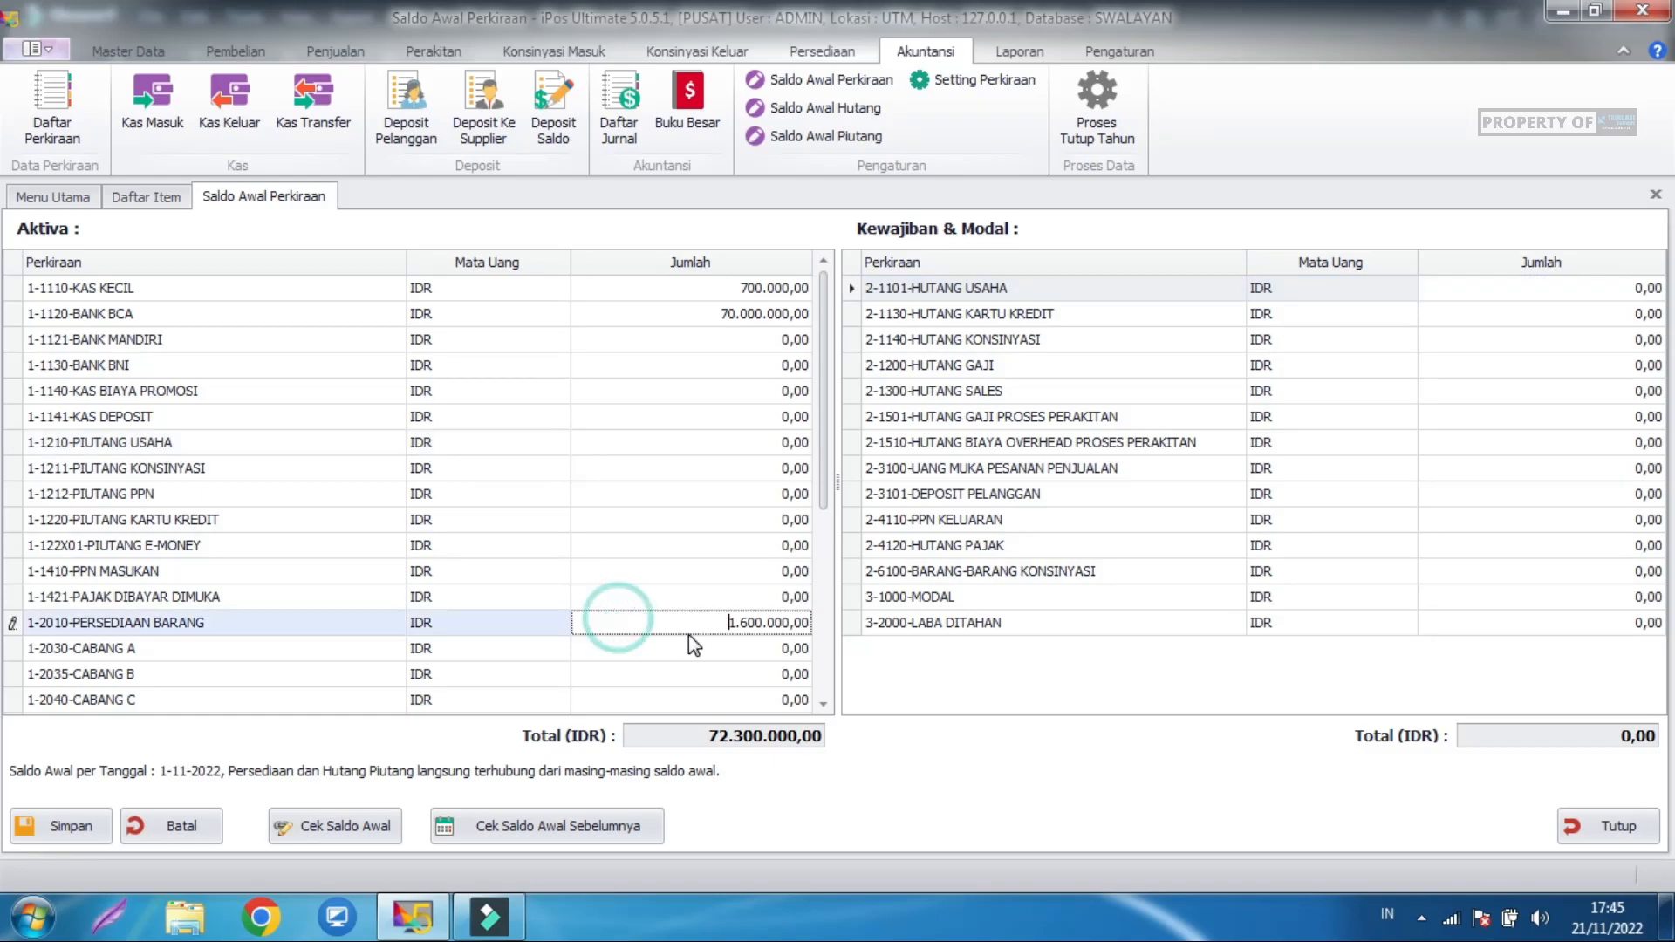
left_click_drag(724, 622, 811, 623)
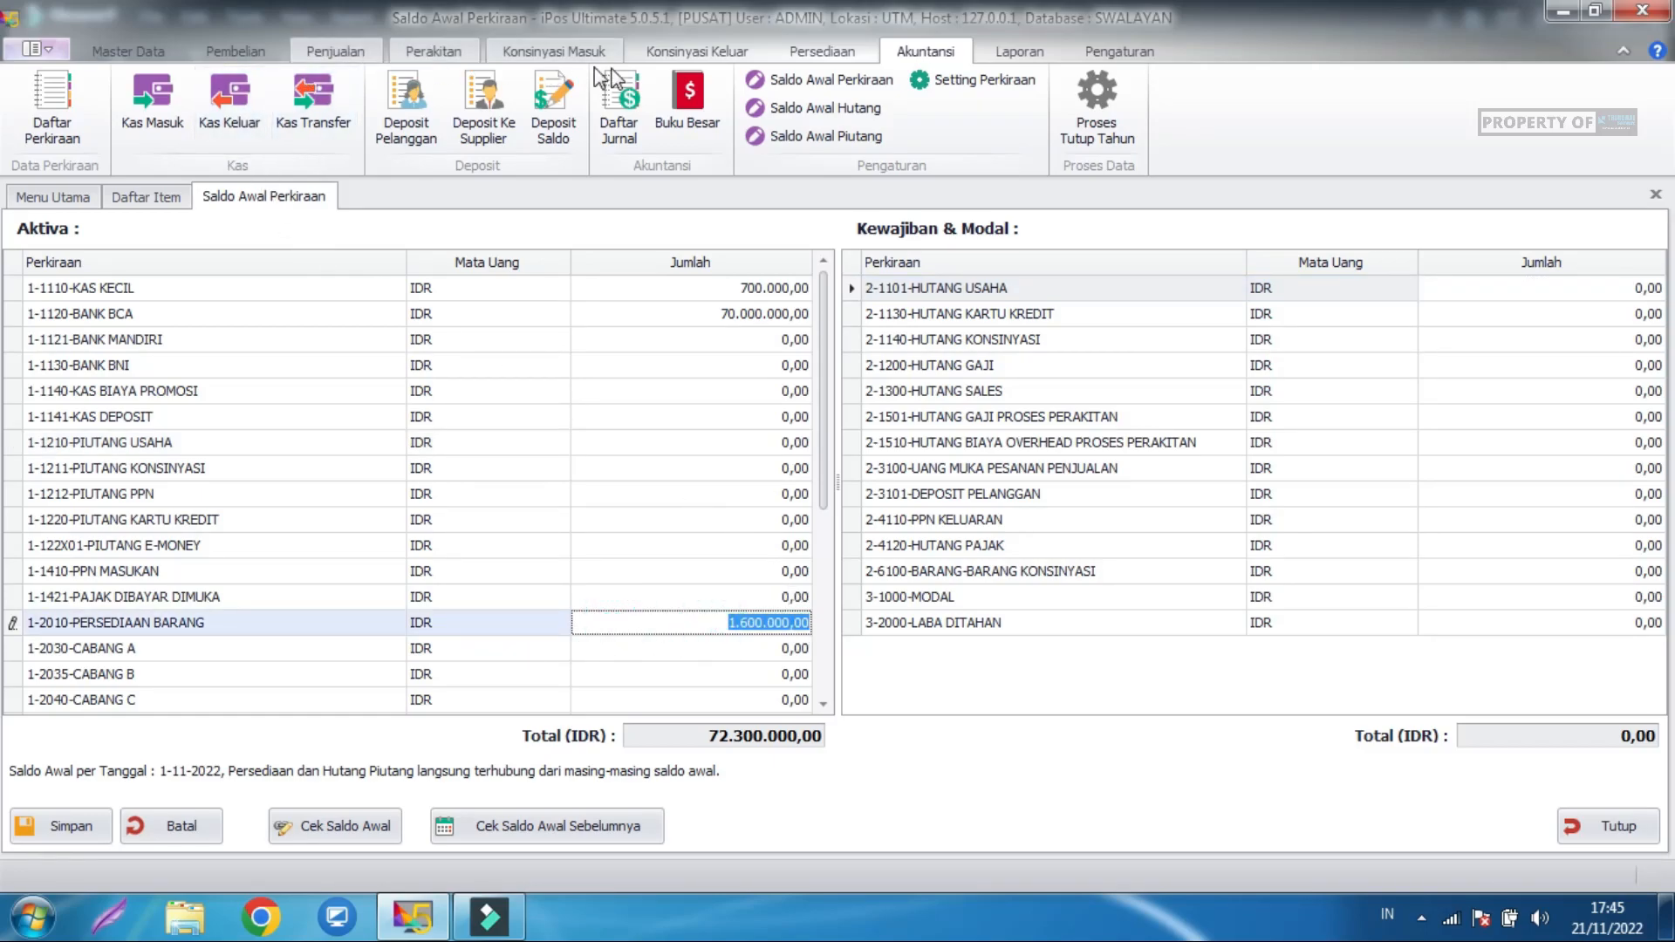
Check the Aqua Botol total in Saldo Awal Item against the Persediaan Barang balance in Saldo Awal Perkiraan.
left_click(815, 54)
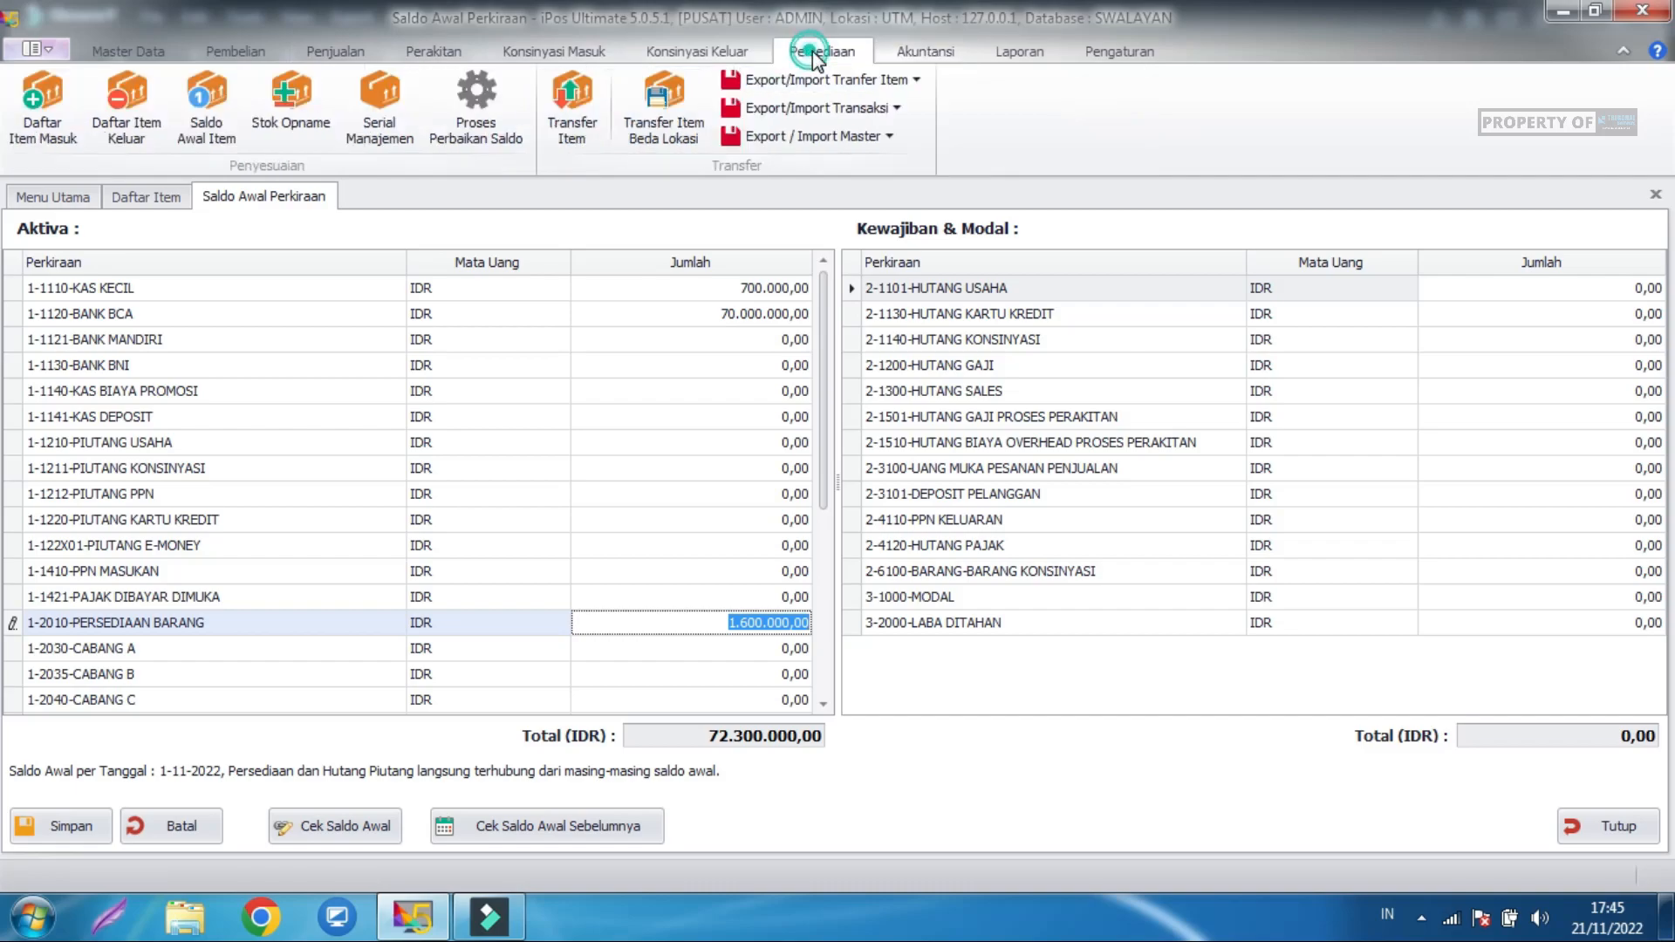
left_click(212, 112)
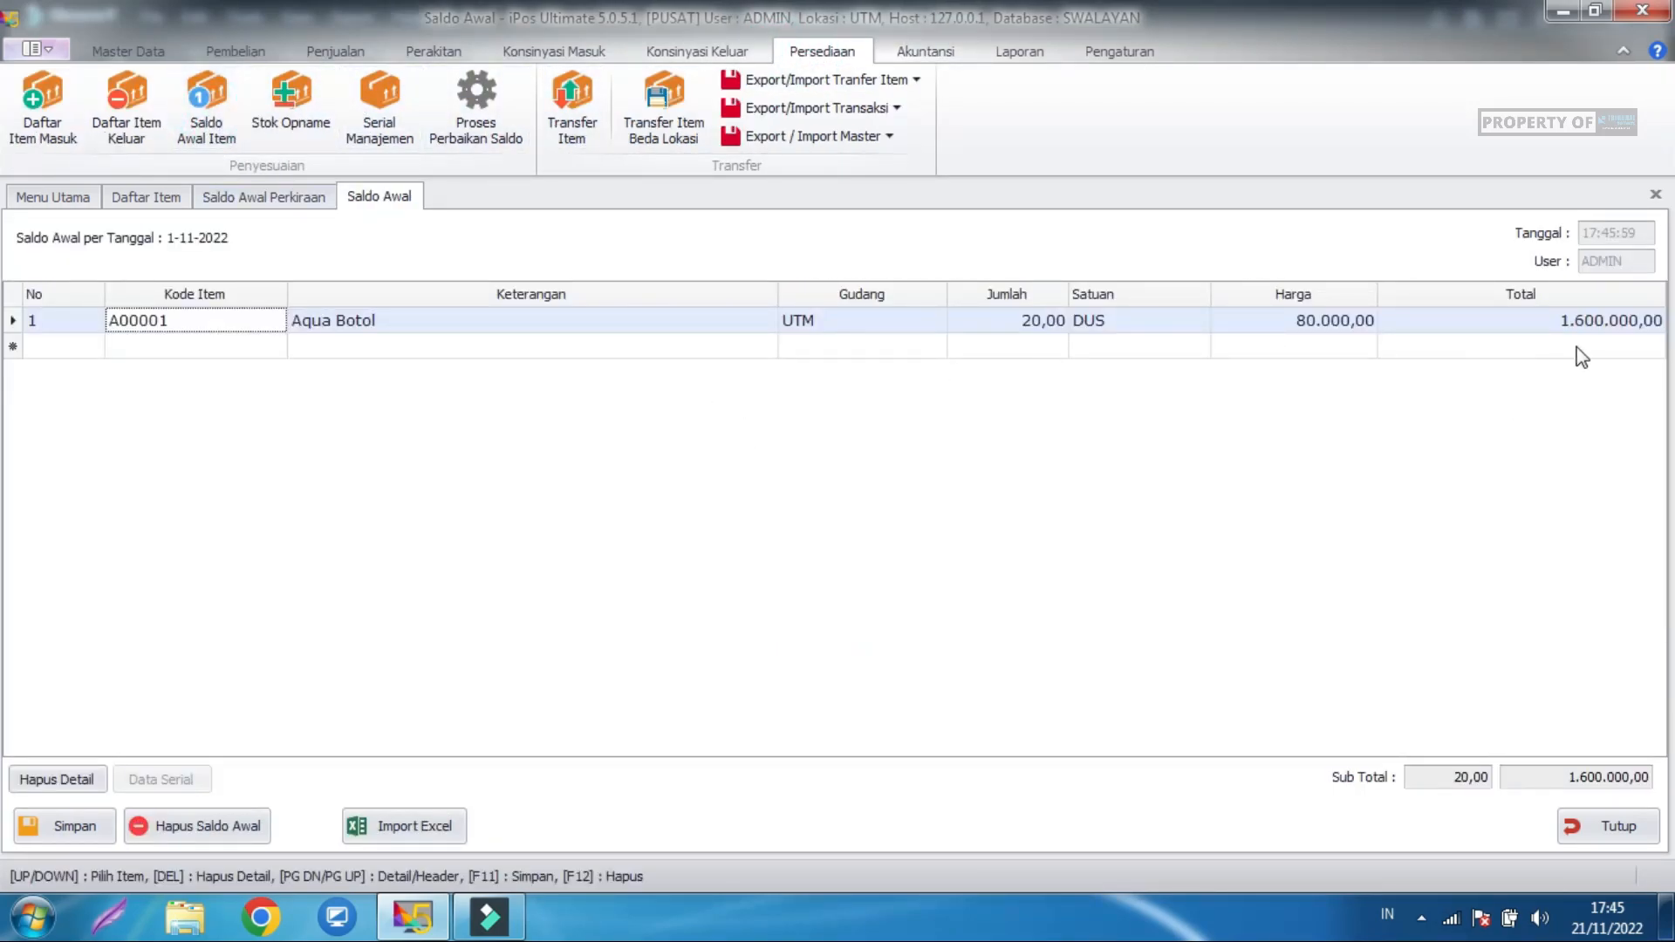
left_click(1580, 320)
left_click(1581, 785)
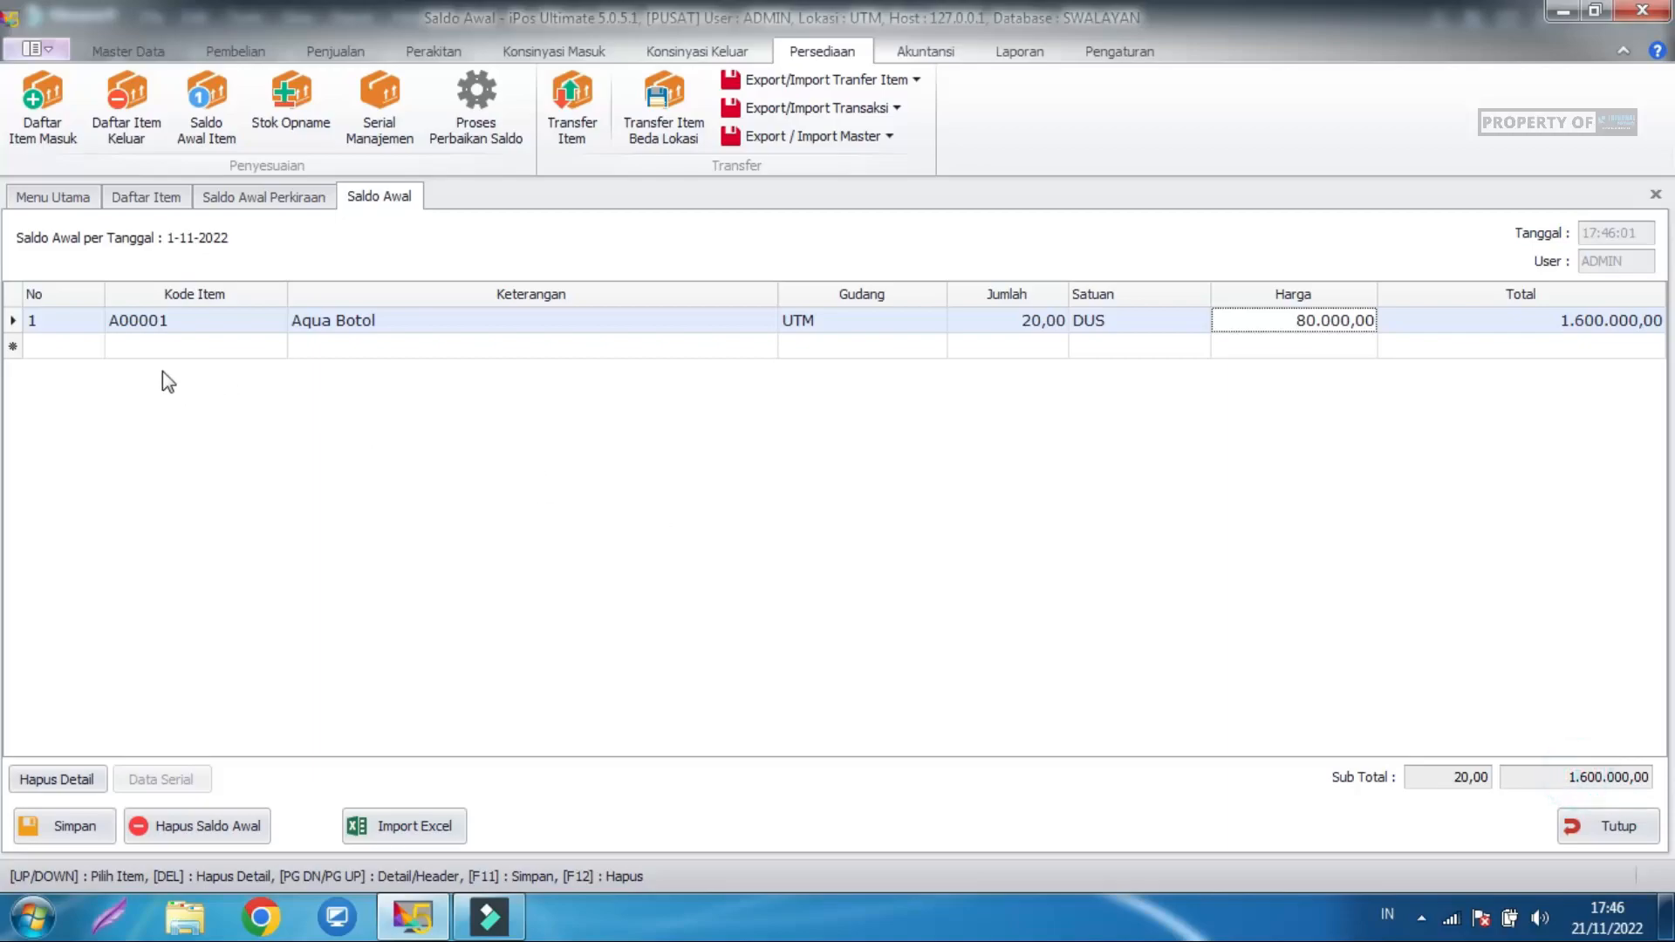
left_click(1643, 834)
left_click(712, 623)
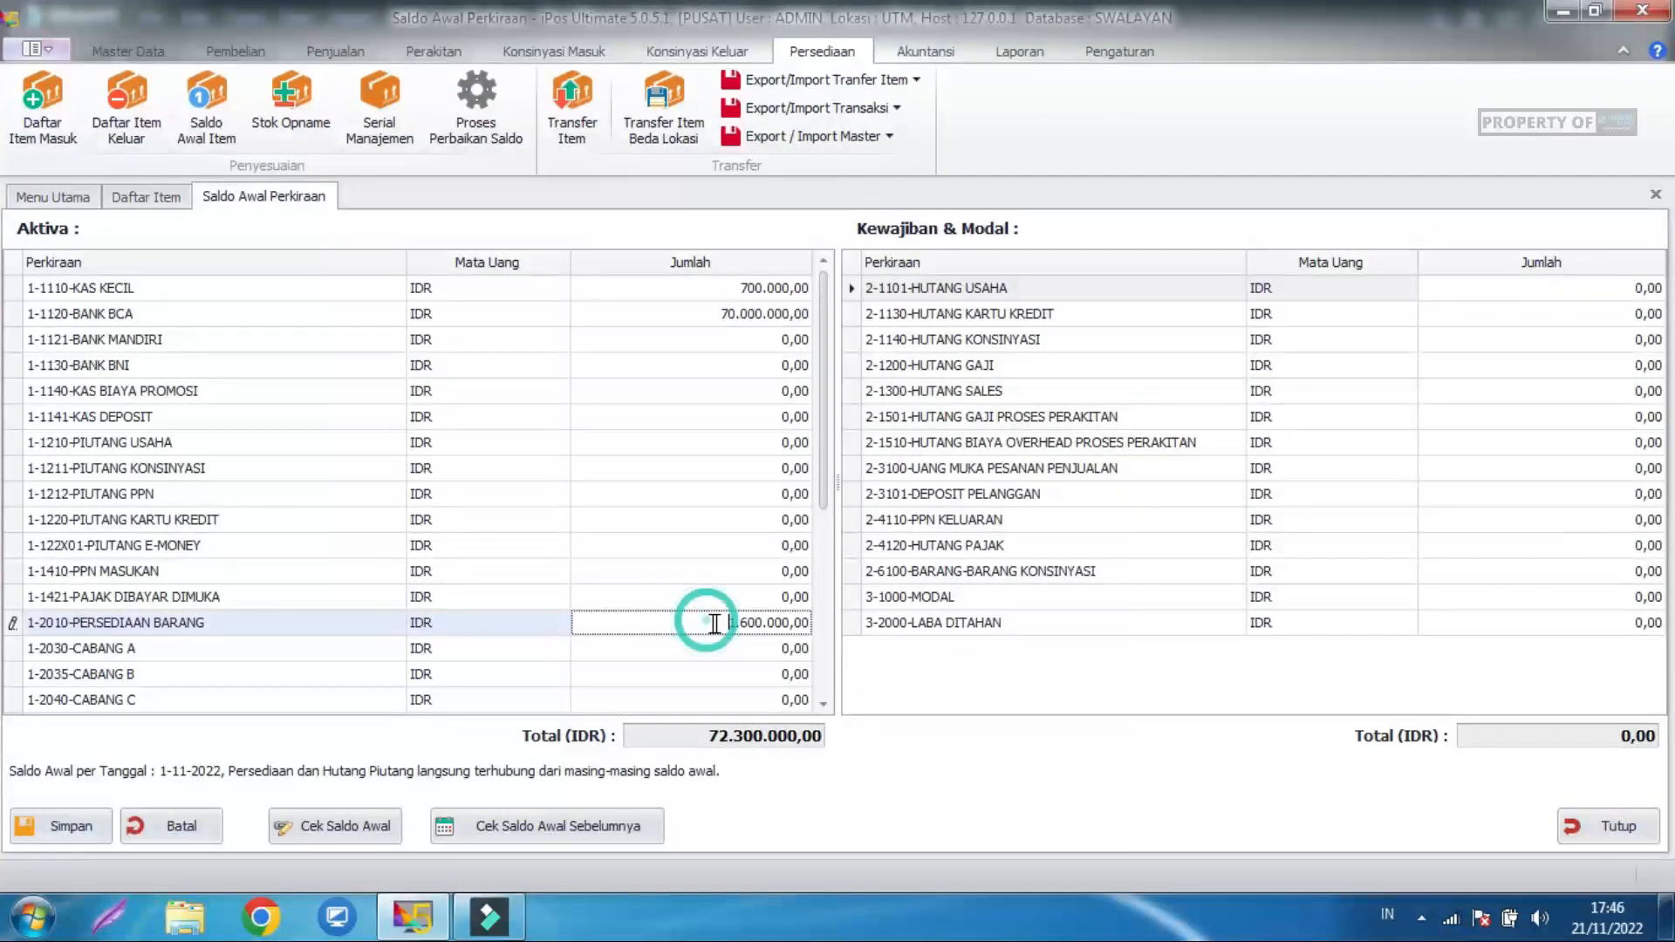
Set the opening balance of 3-1000-MODAL to 72.300.000 and save the account opening balances.
left_click(1096, 687)
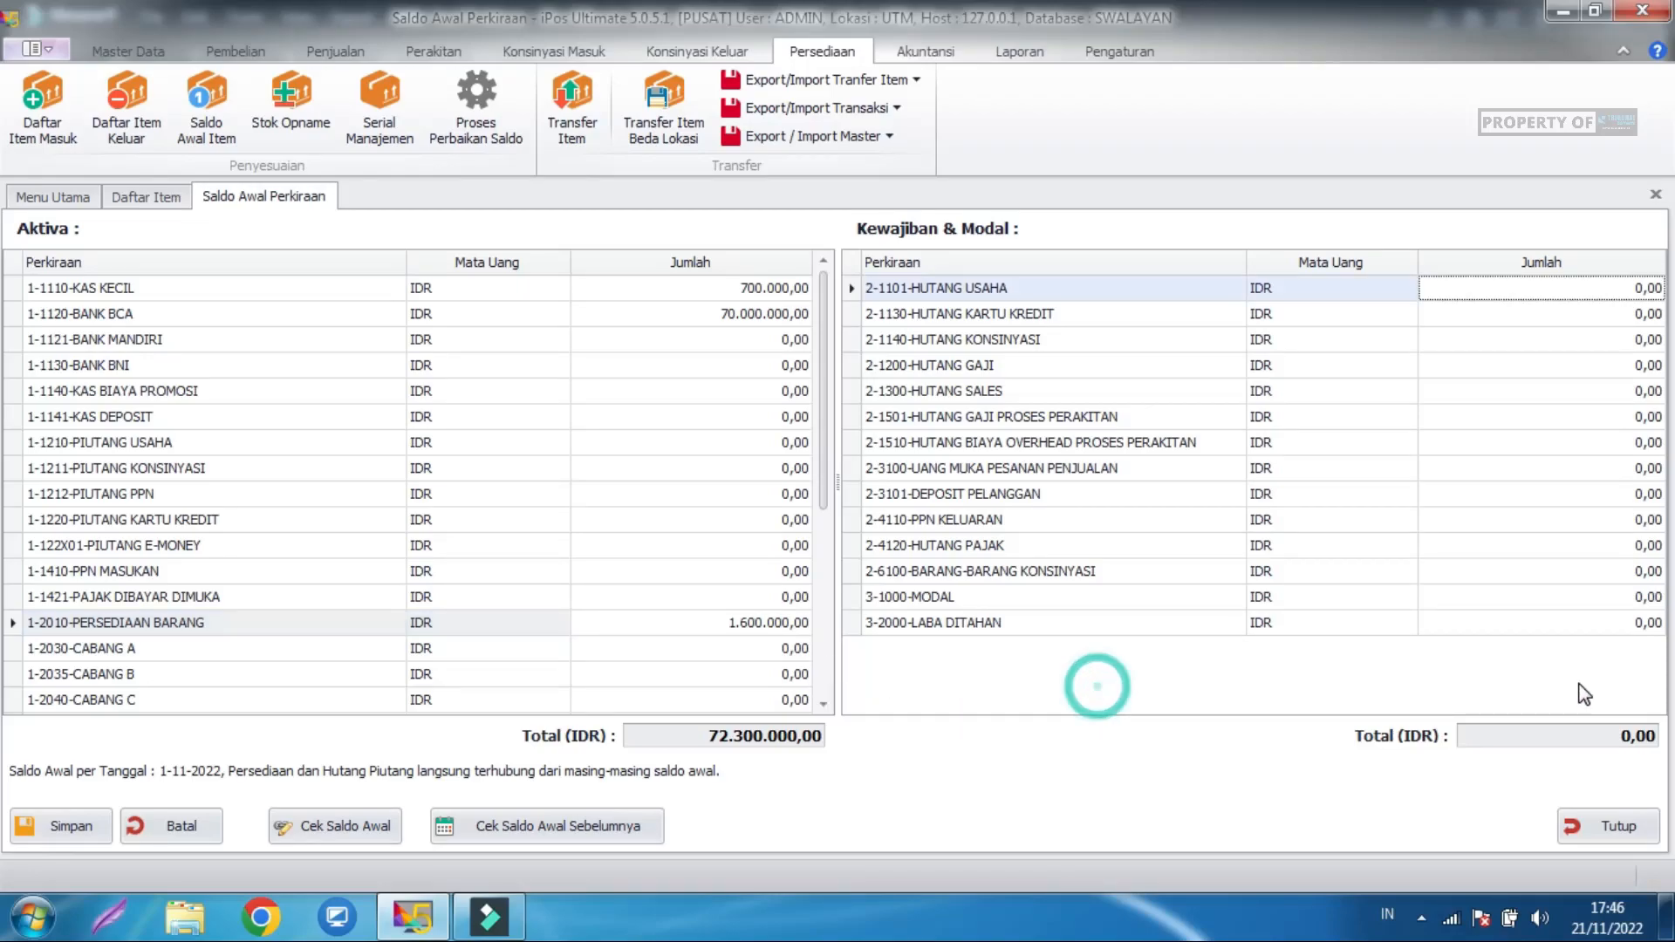
left_click(1458, 596)
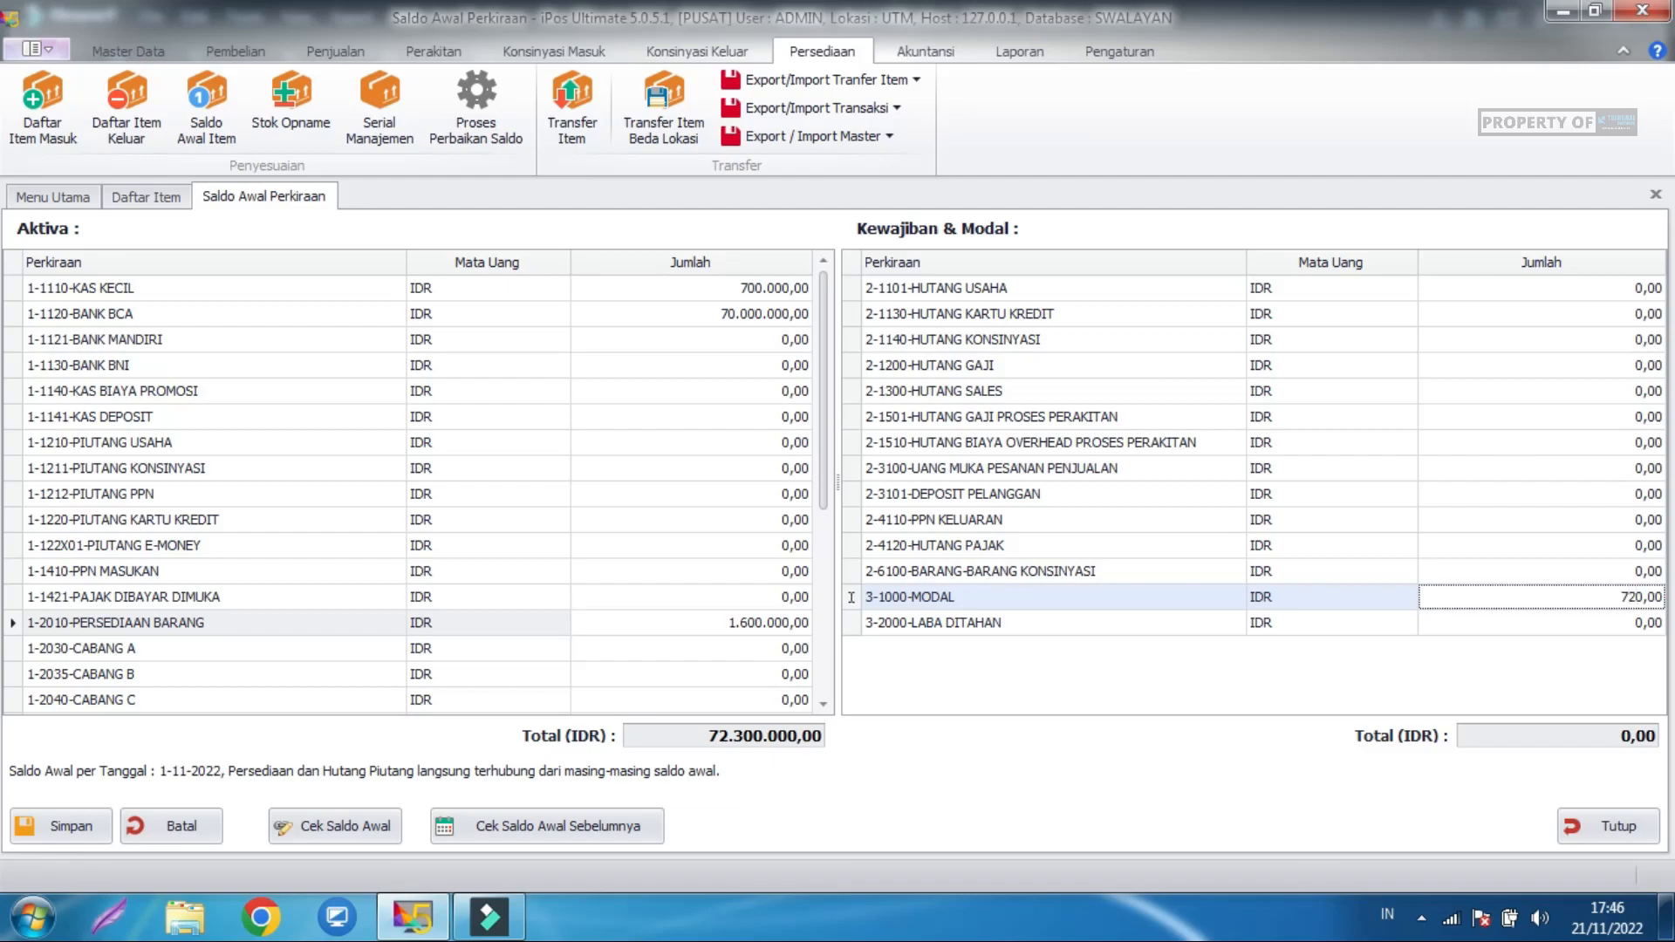
type("723.000")
left_click(78, 827)
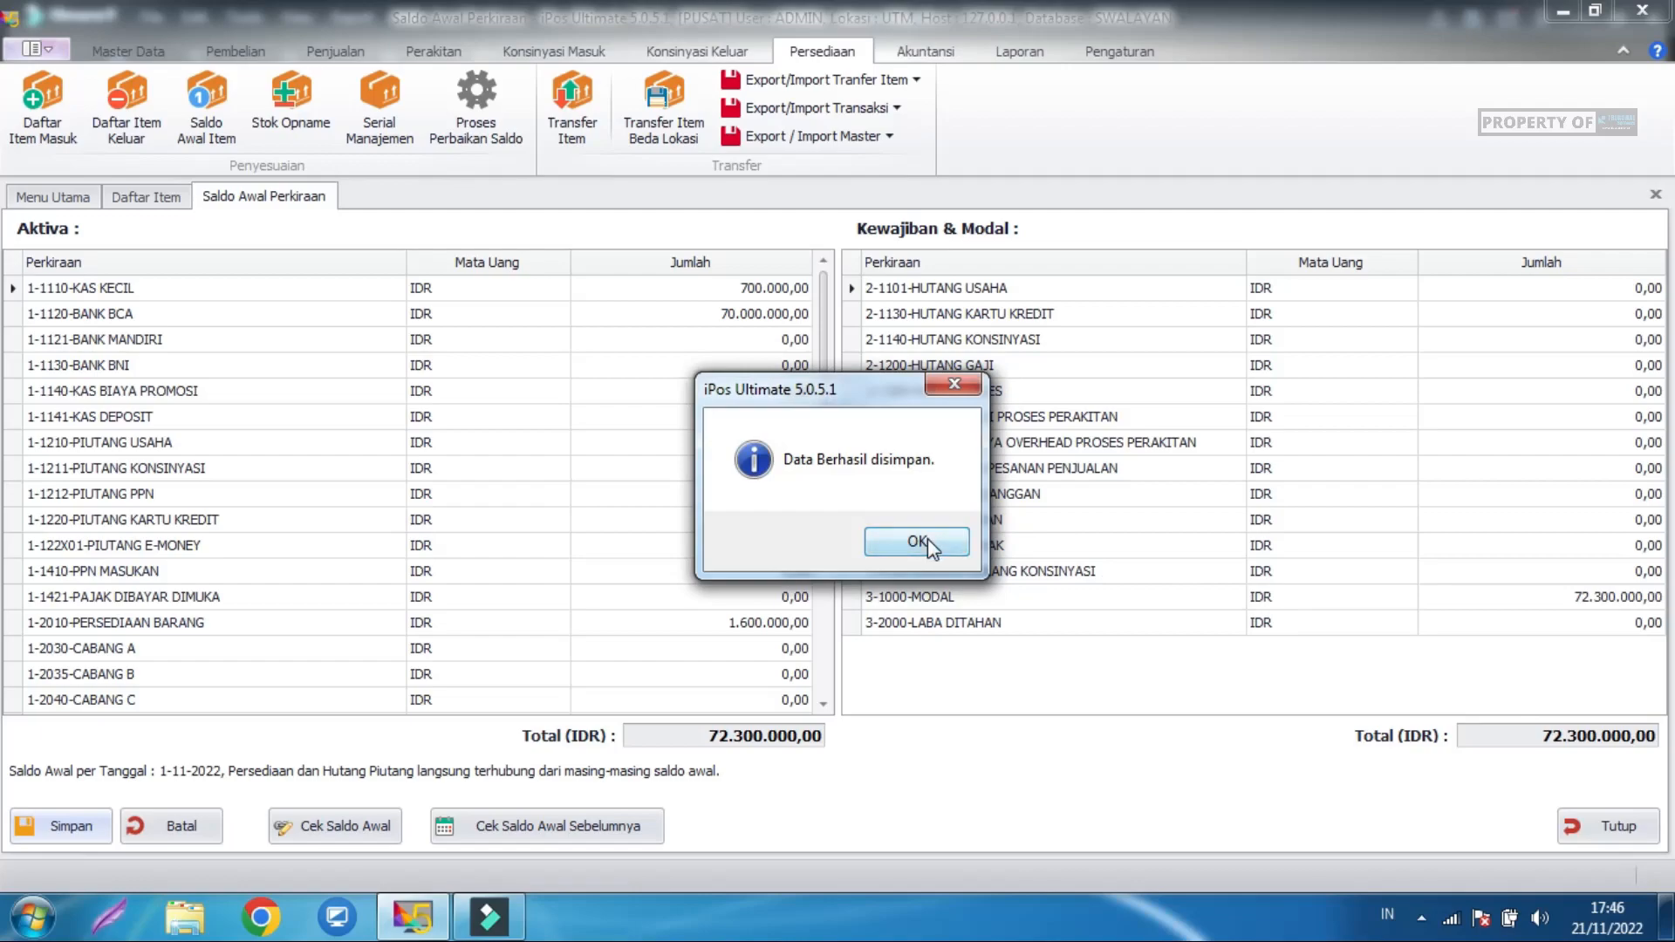
left_click(927, 539)
left_click(1029, 698)
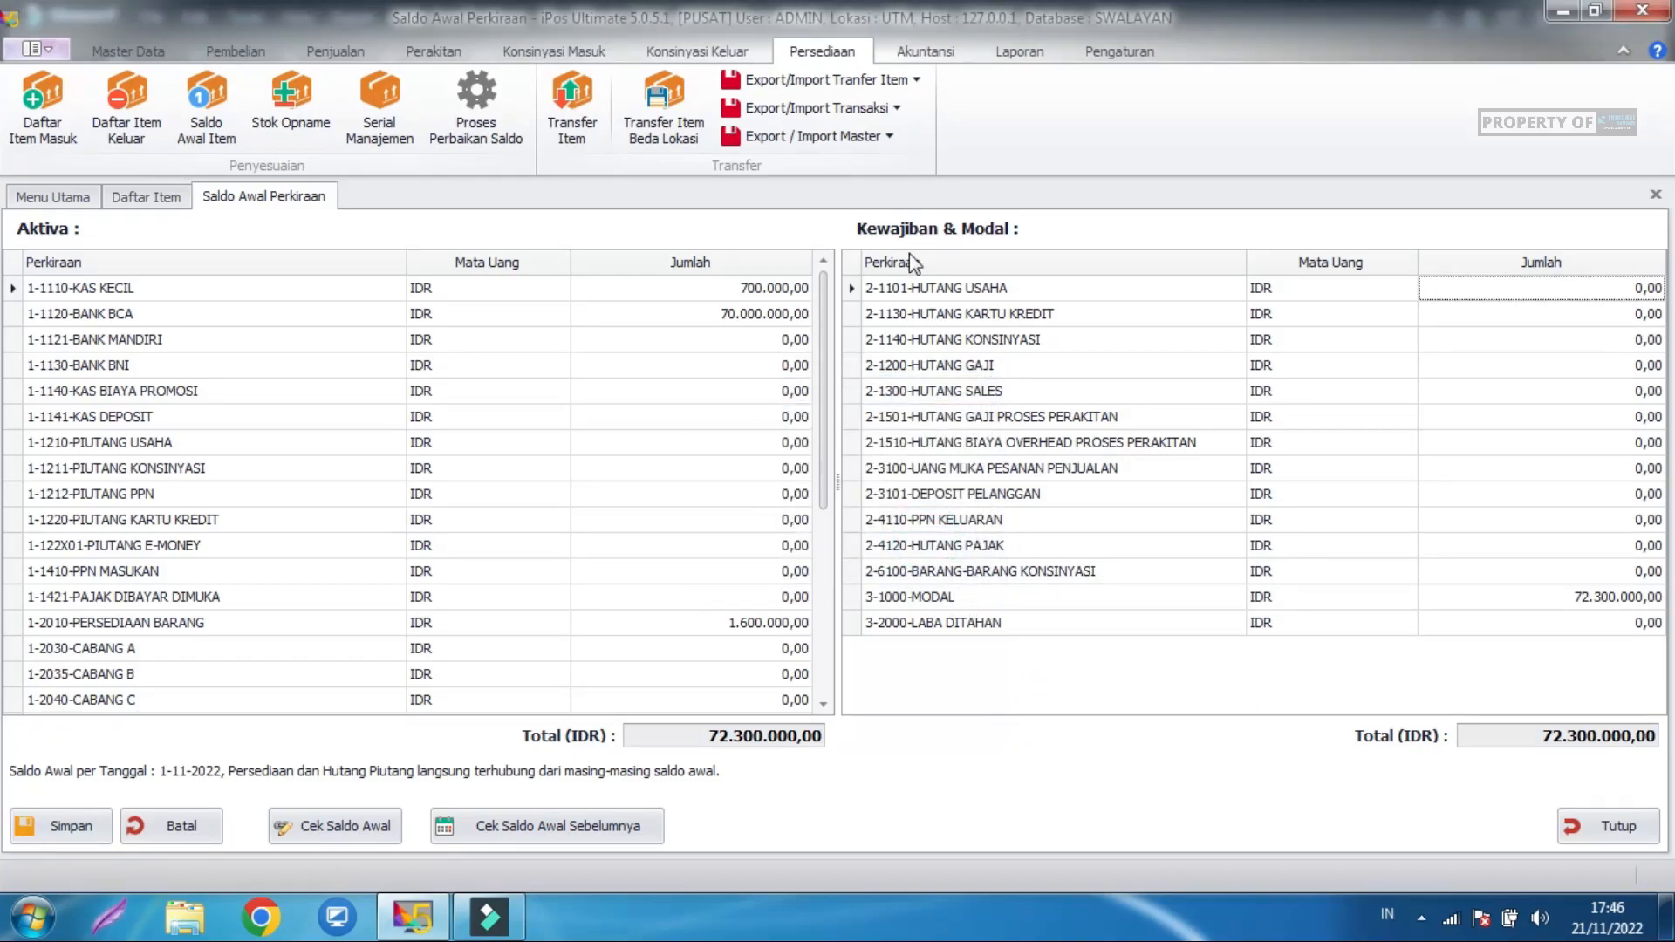
Close the account opening balances and the item list, and open the period discount list, Disk. Periode.
left_click(1631, 836)
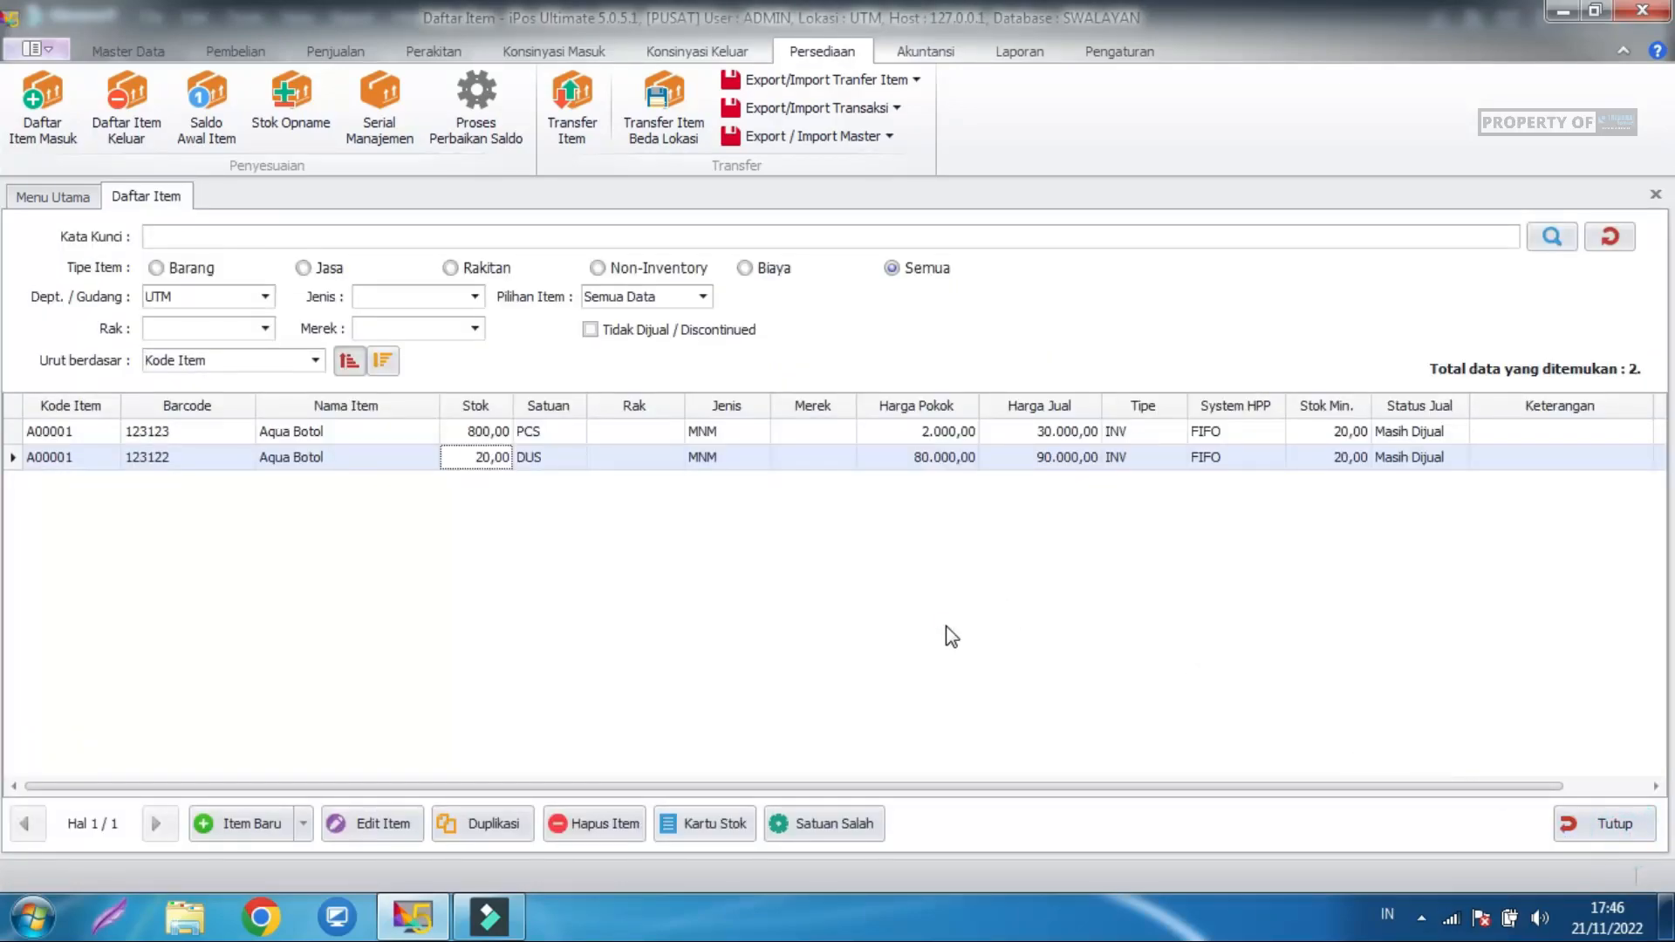
left_click(1618, 825)
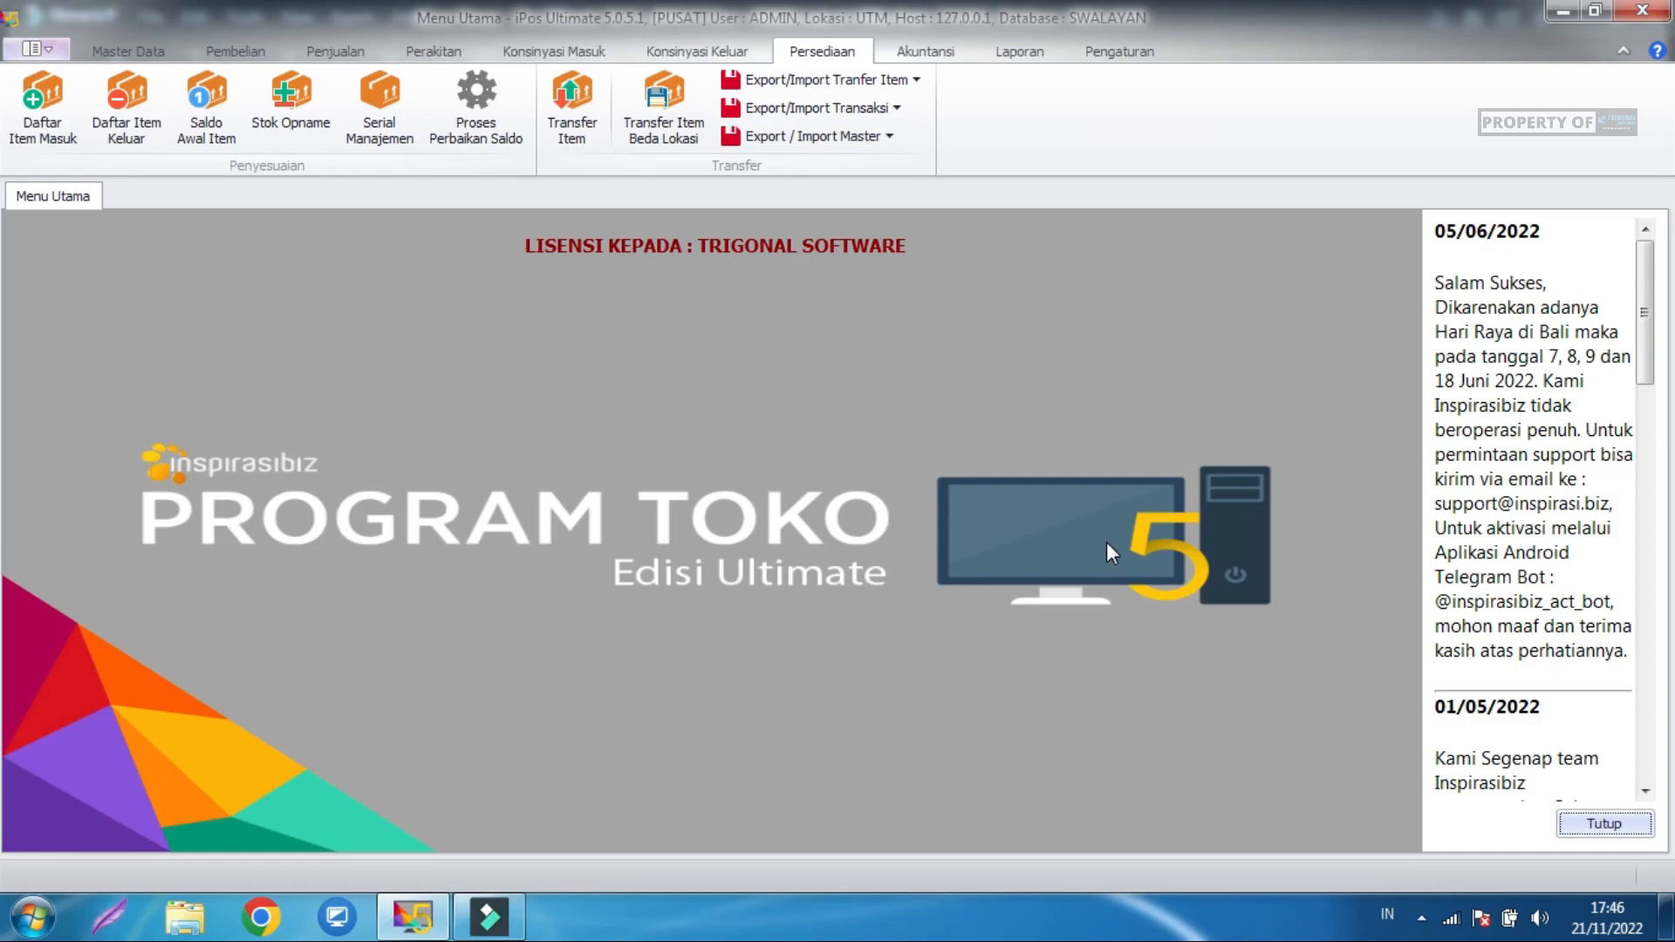
left_click(162, 54)
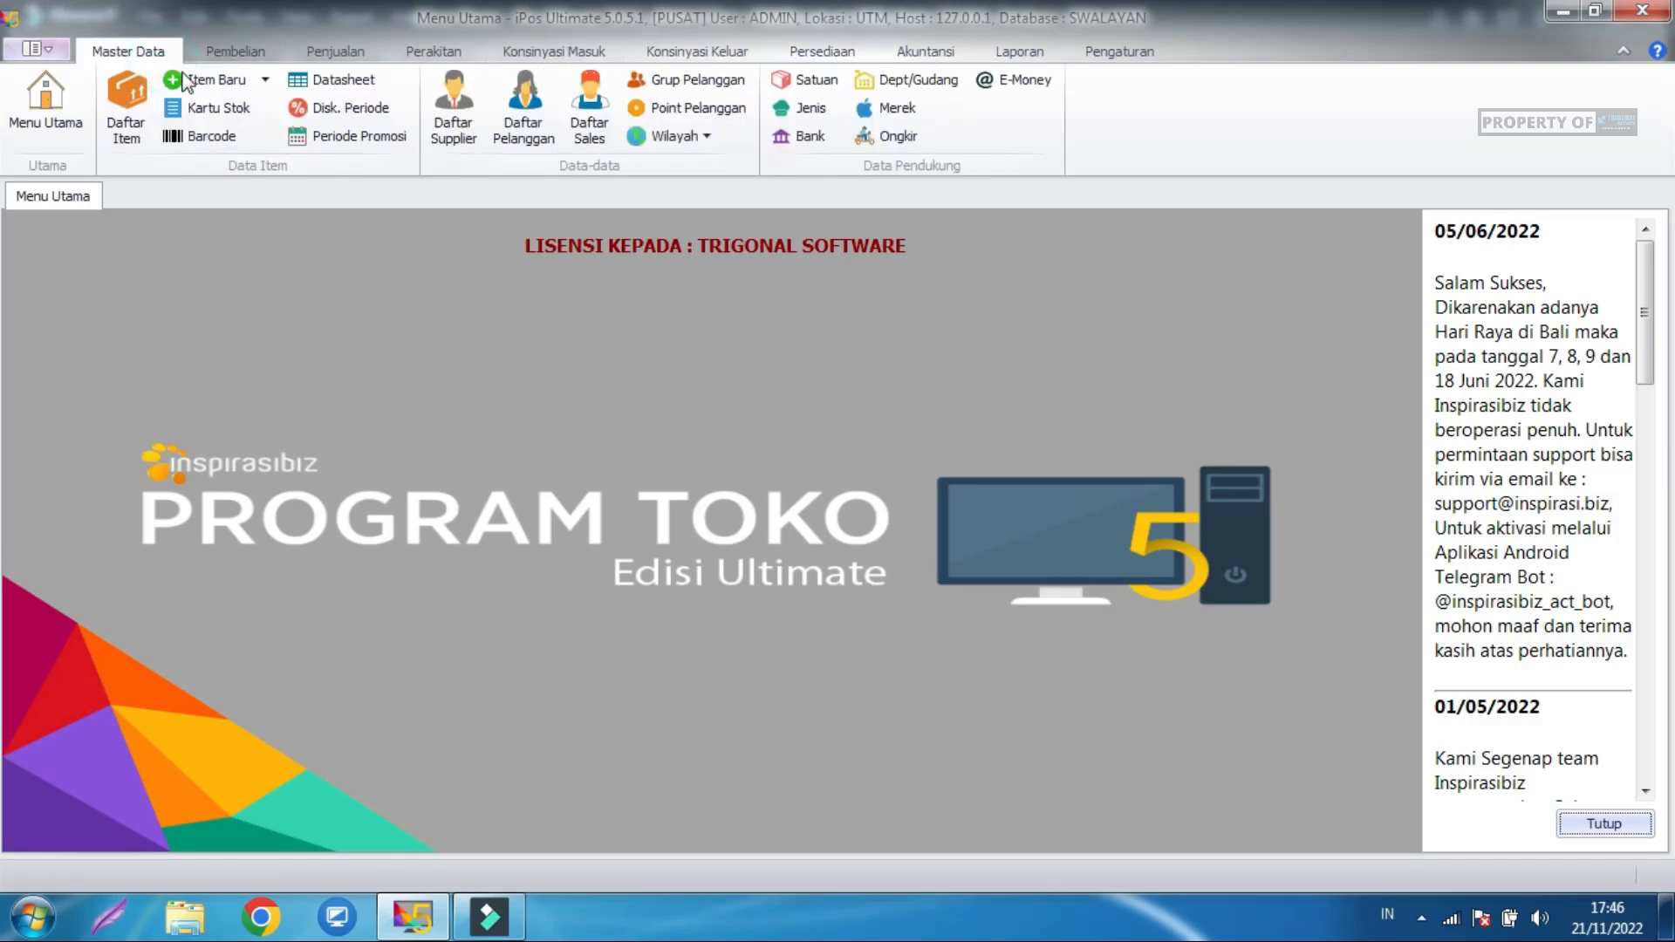
left_click(348, 113)
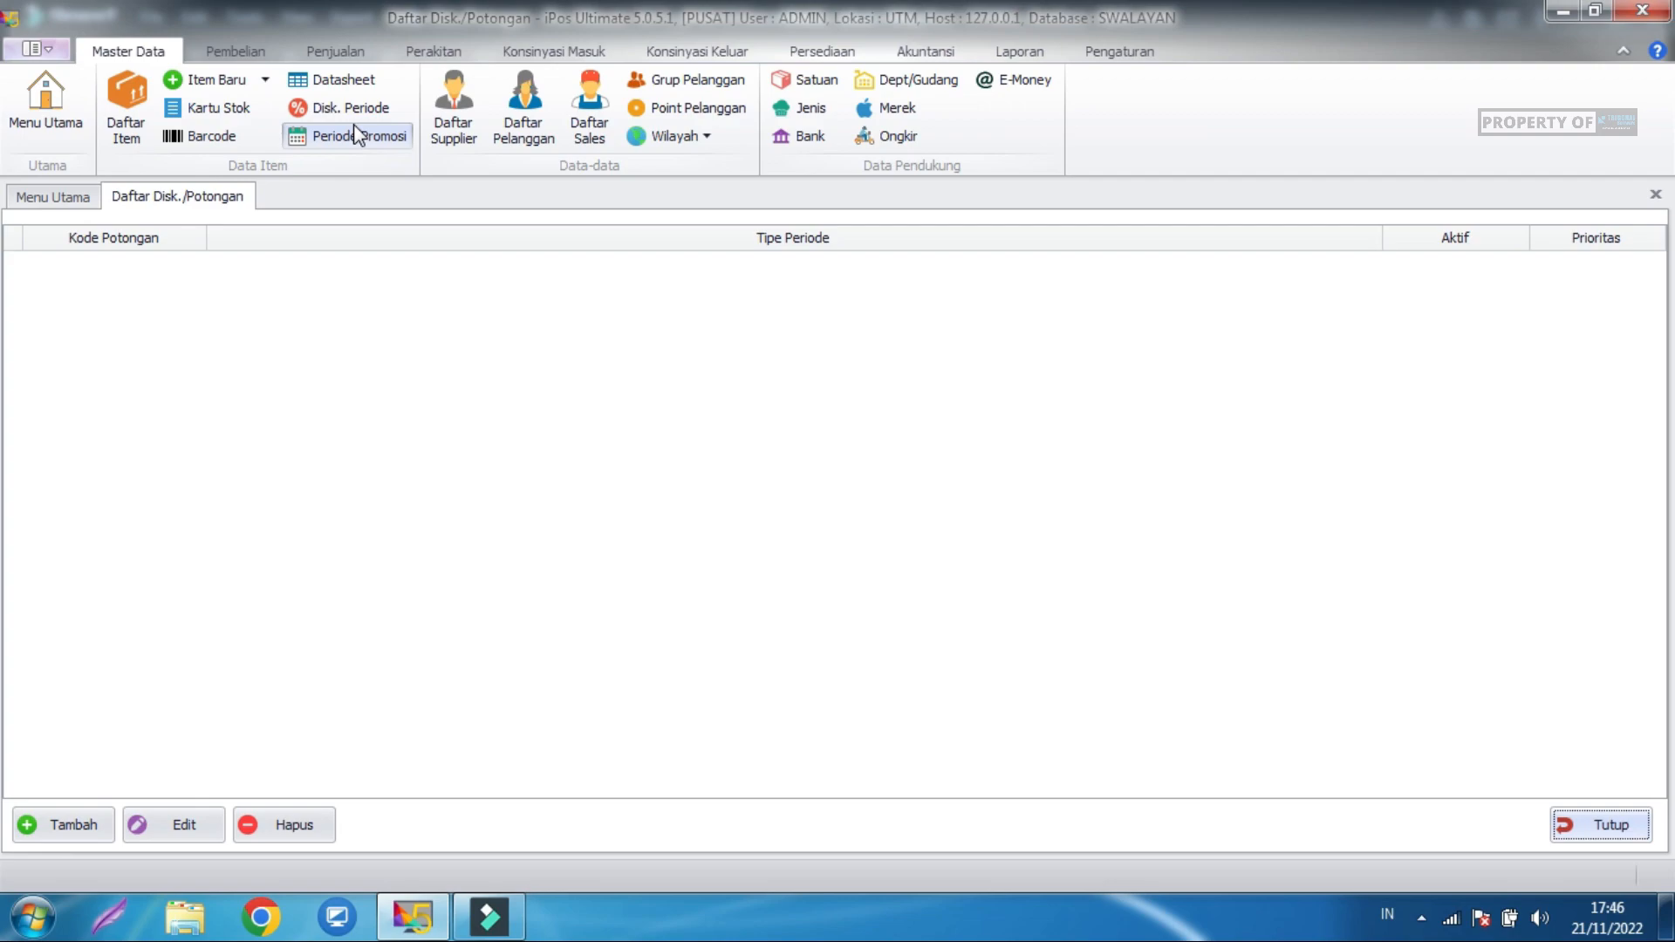
left_click(340, 108)
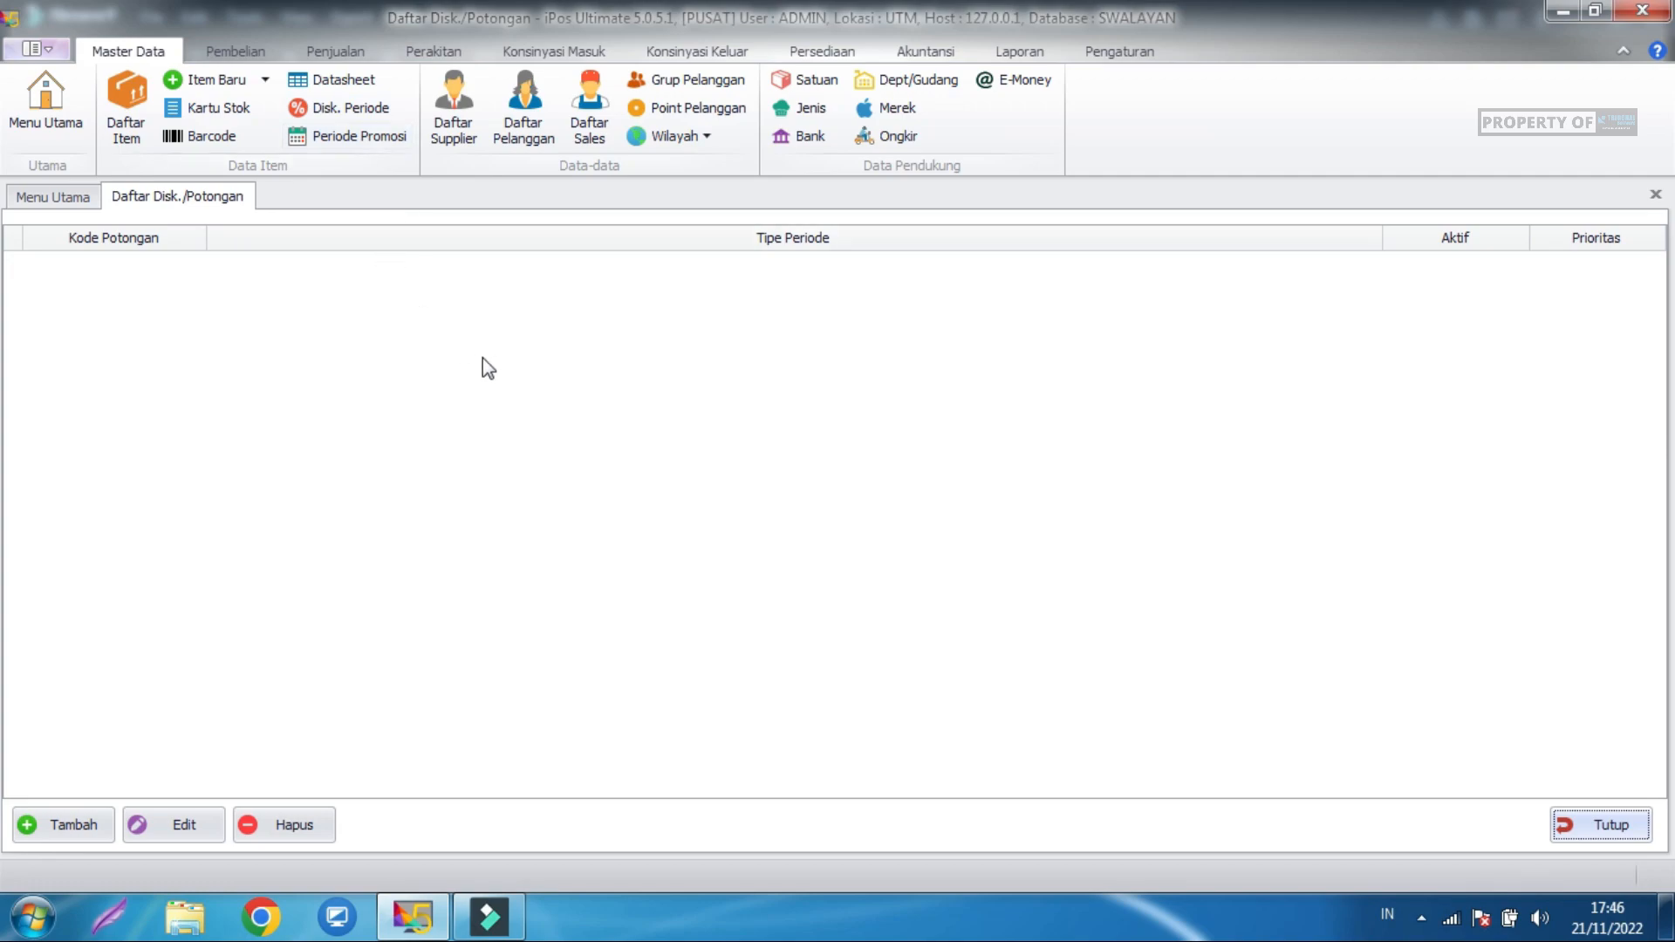
Add a new period discount with the code TESDISKON.
left_click(69, 816)
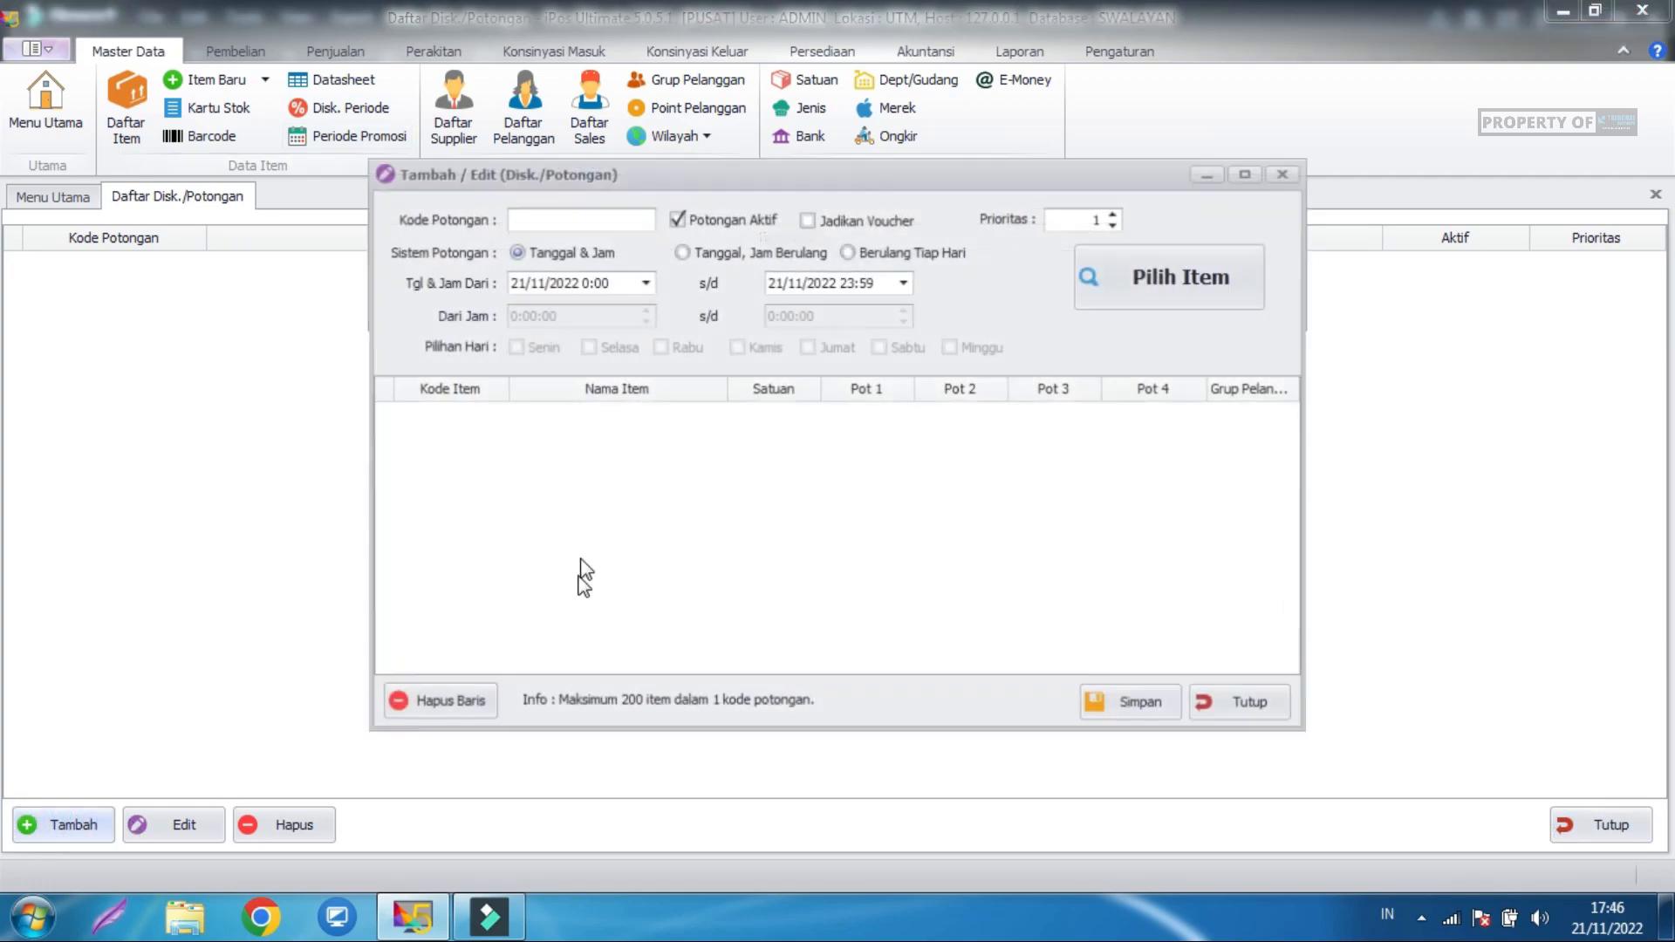
left_click(542, 214)
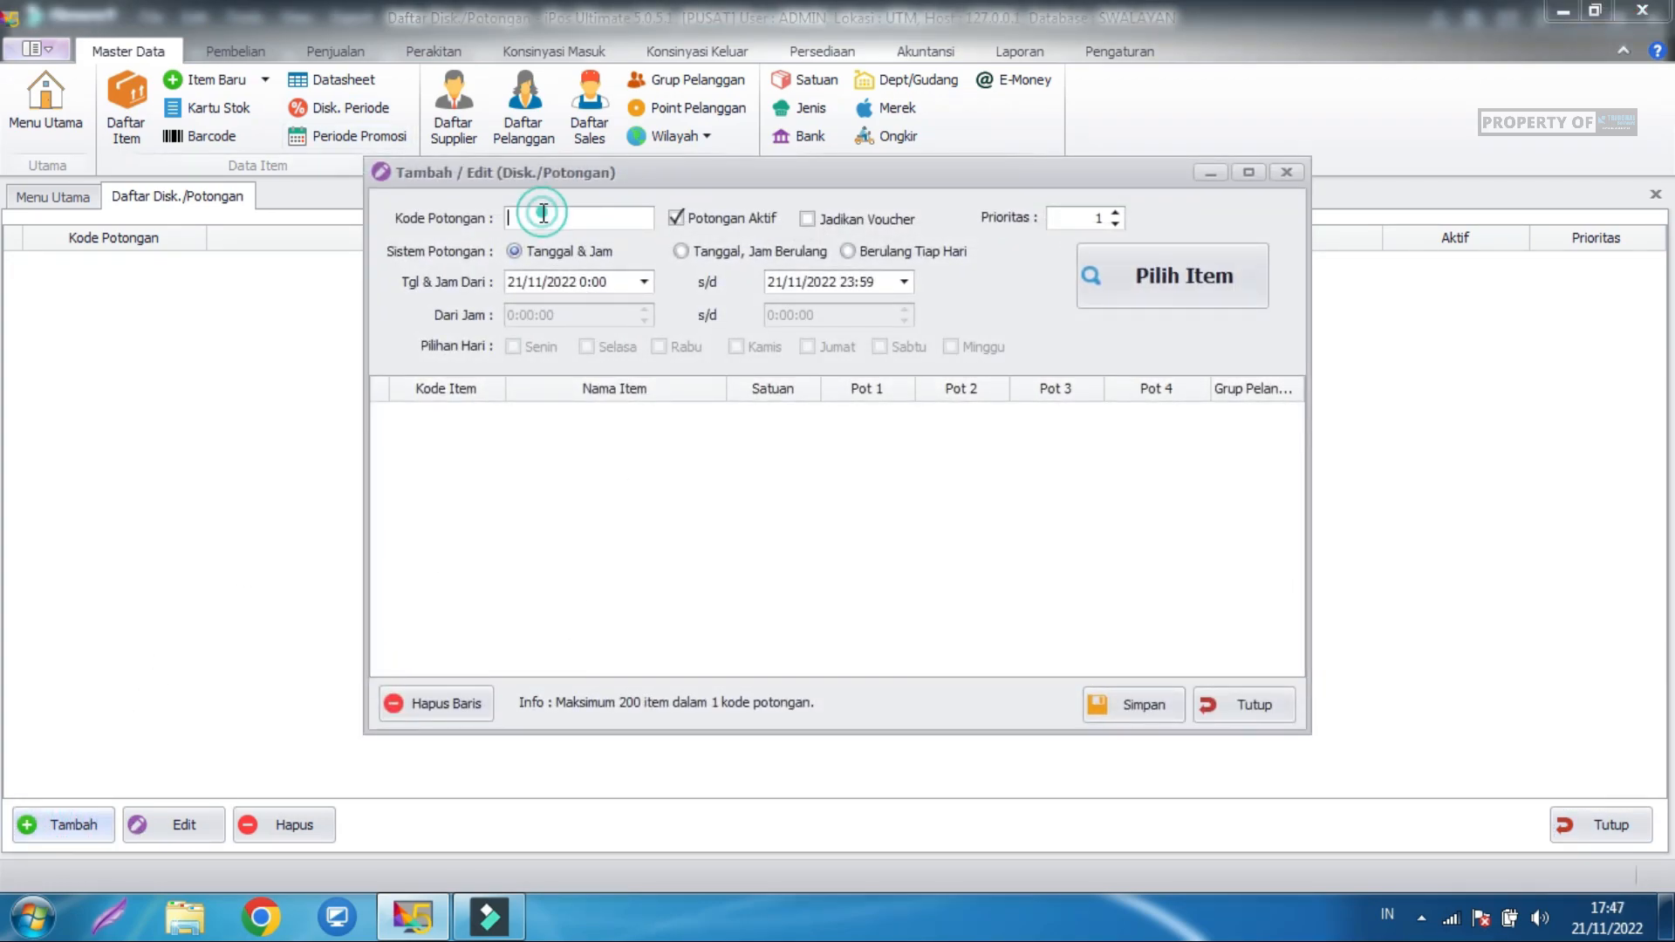
type("TESDISKON")
Set the discount system to Berulang Tiap Hari and enable all days from Senin to Minggu.
left_click(873, 249)
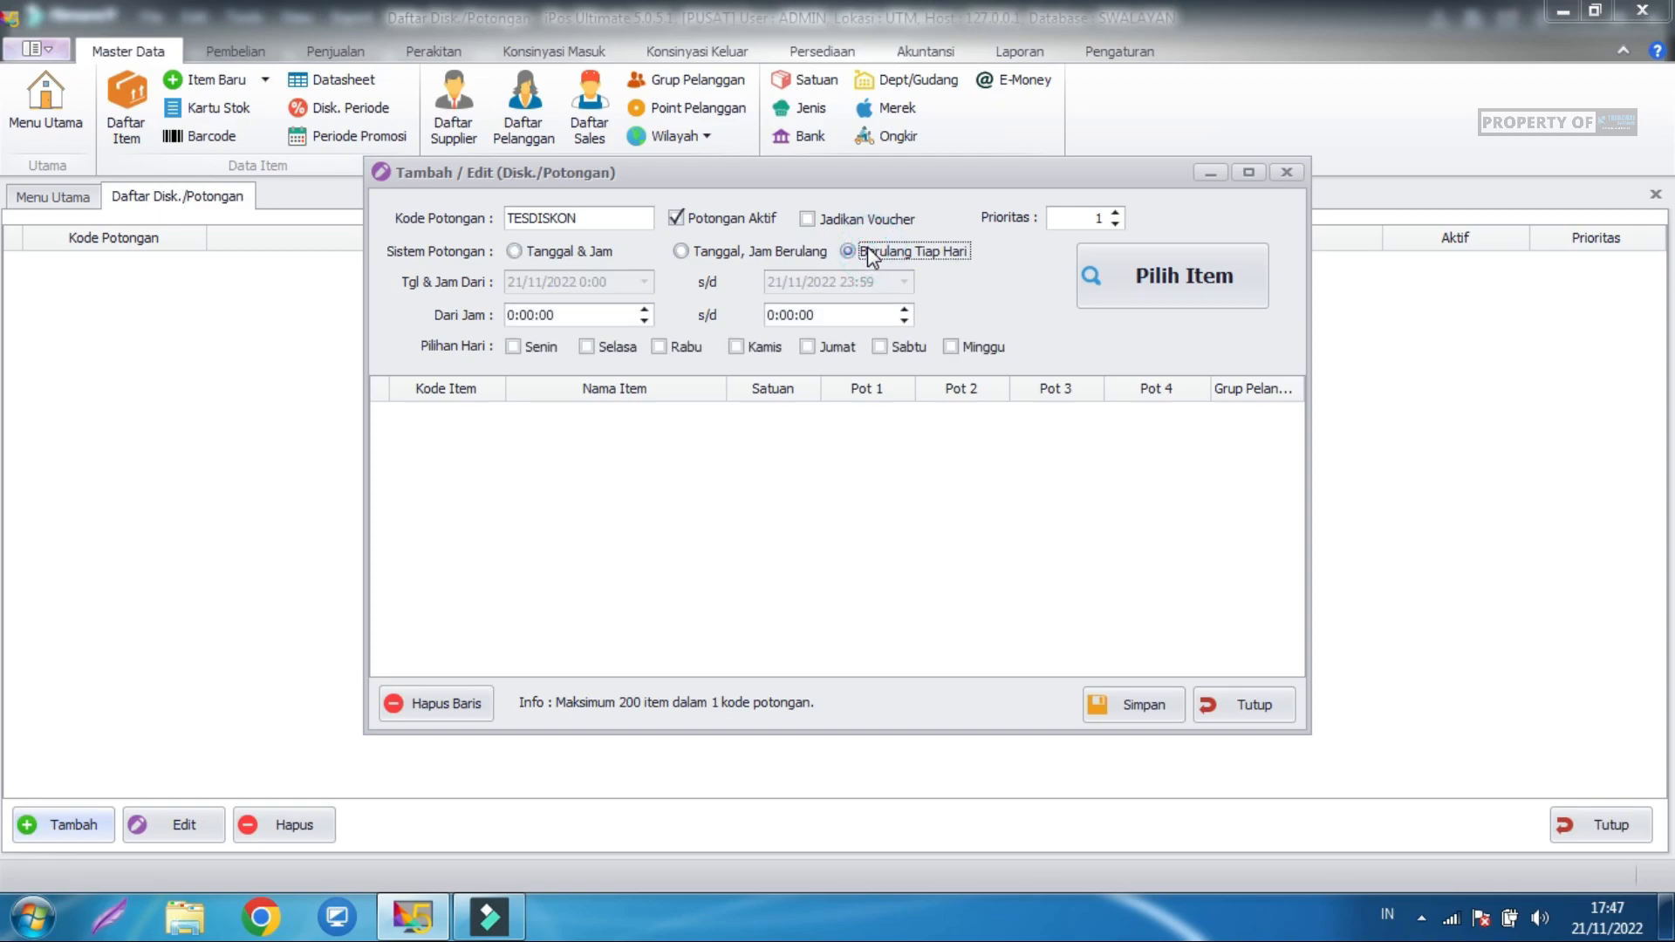
left_click(820, 343)
left_click(822, 343)
left_click(972, 344)
left_click(970, 343)
left_click(522, 346)
left_click(596, 345)
left_click(665, 345)
left_click(730, 349)
left_click(819, 346)
left_click(892, 346)
left_click(967, 347)
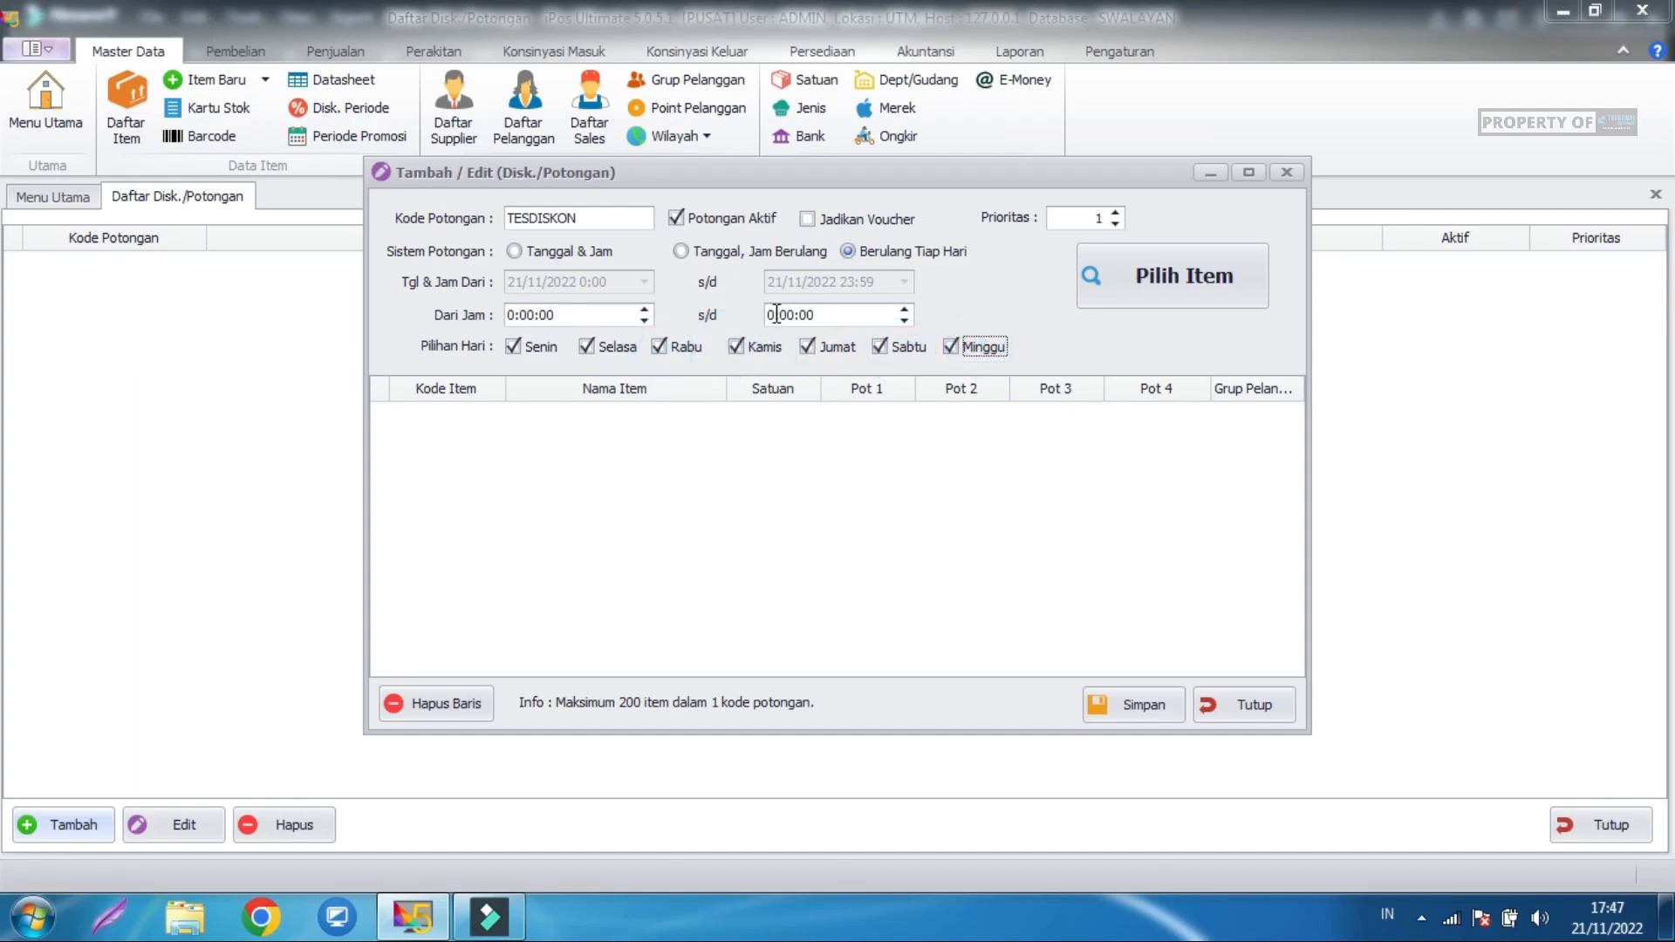
Set the daily discount hours from 0:00:01 to 23:00:00.
left_click(548, 315)
key("Up")
left_click(770, 315)
type("3")
left_click(897, 488)
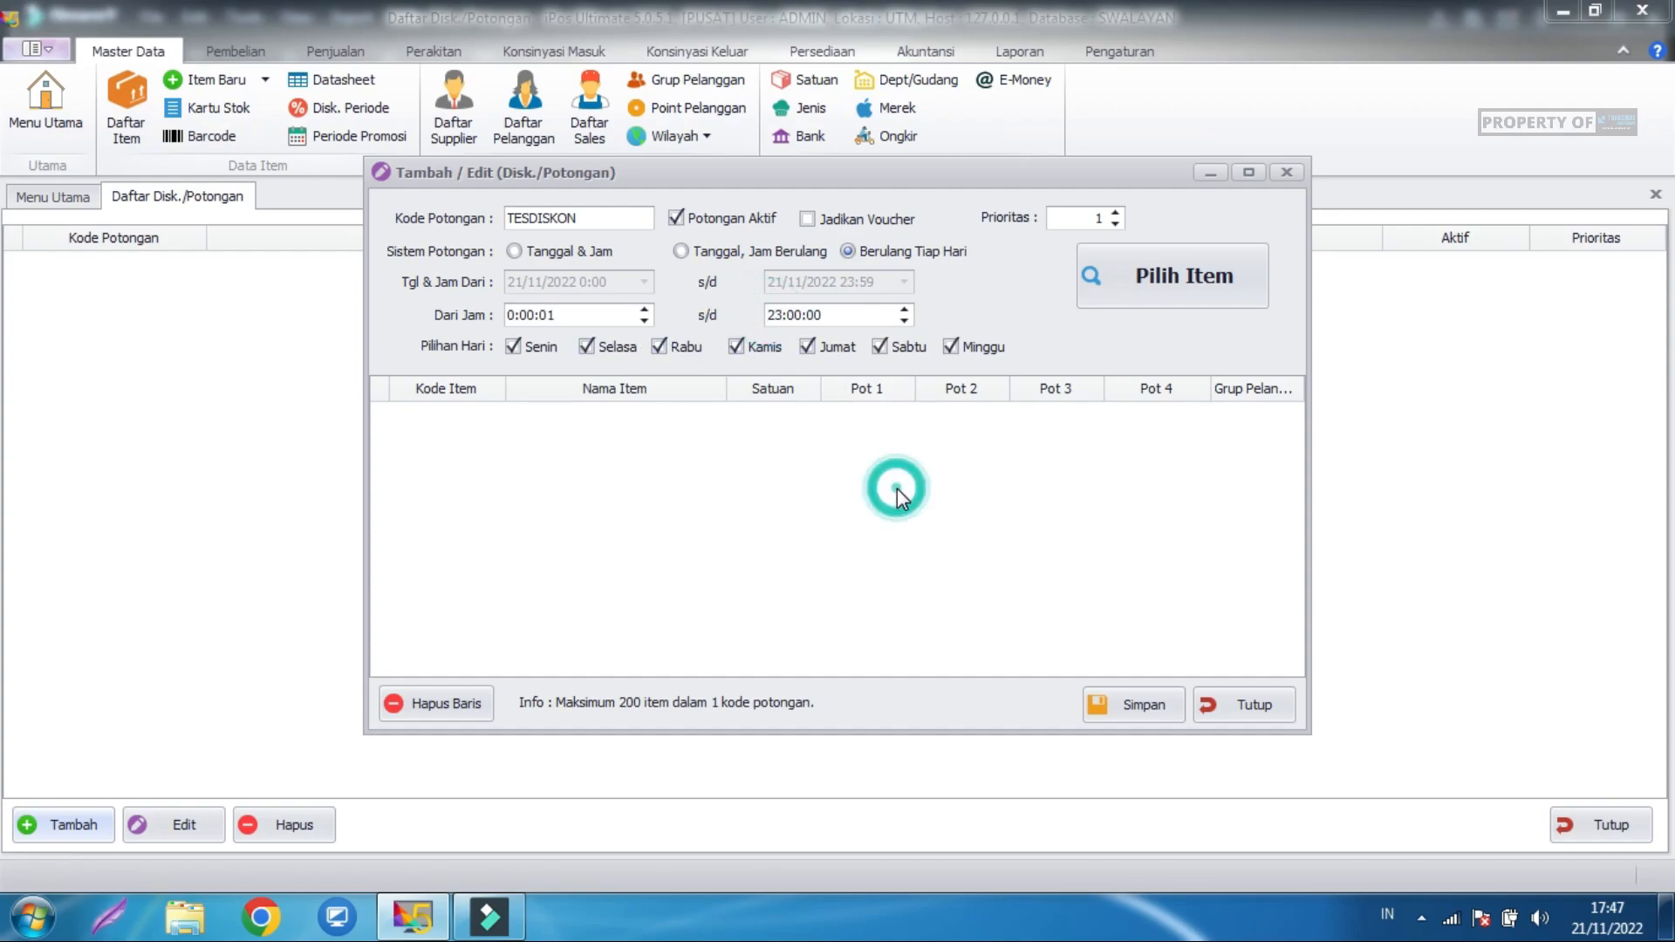
Choose the DUS unit of Aqua Botol for the discount and set its first percentage discount to 2.
left_click(1131, 275)
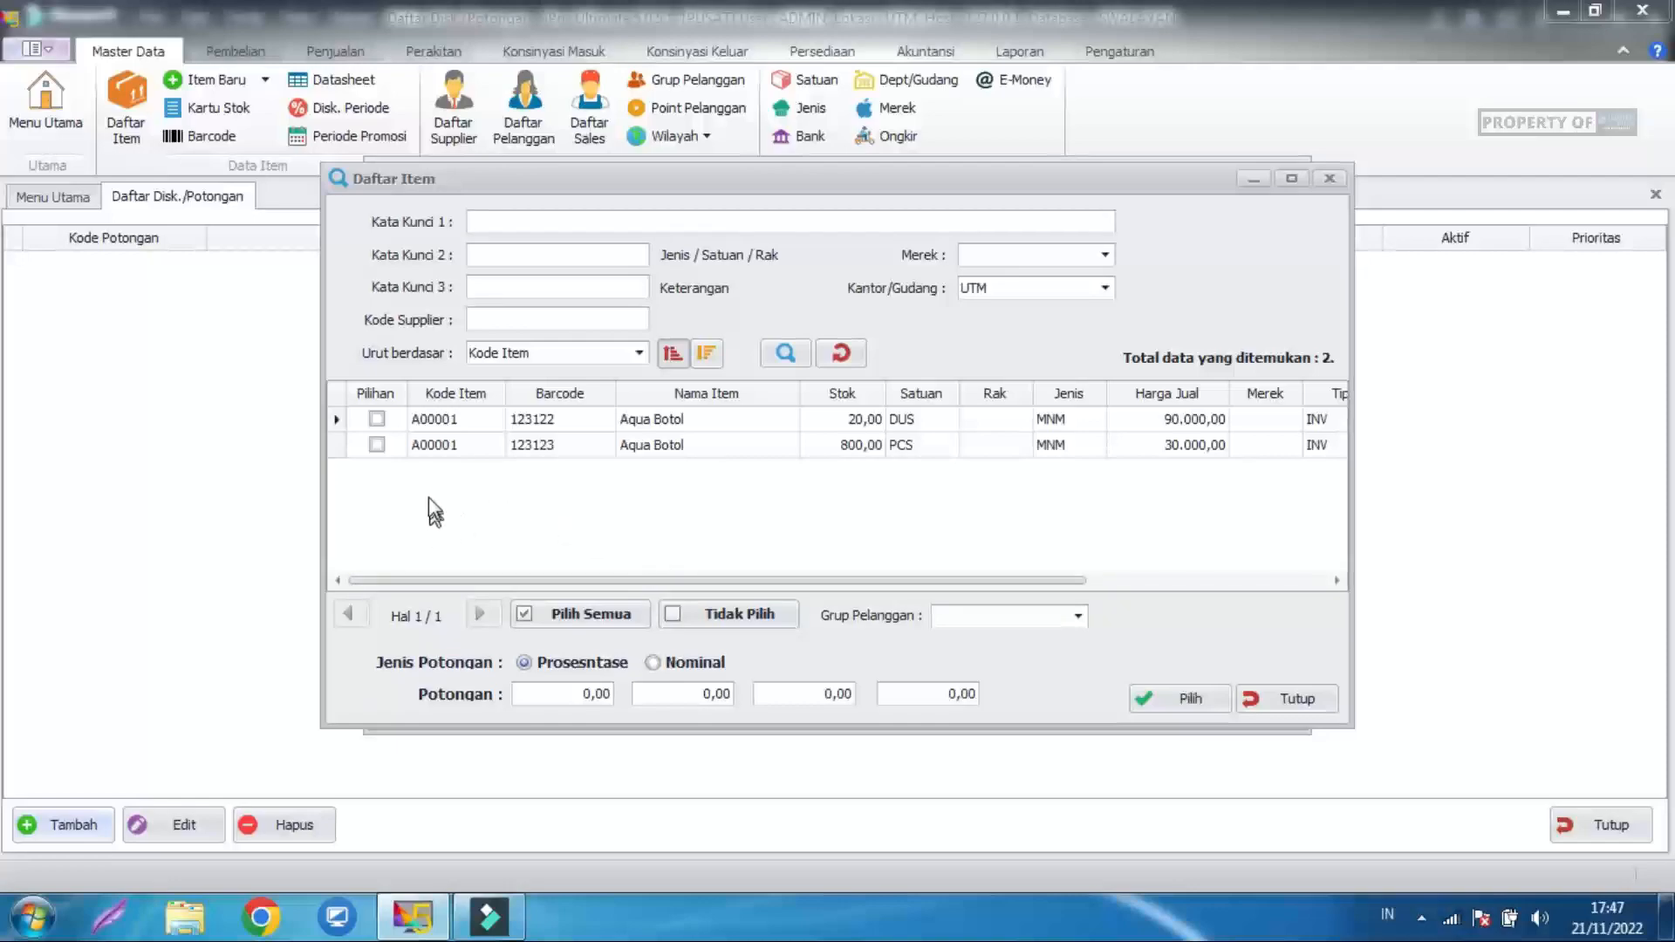
left_click(376, 419)
left_click(673, 666)
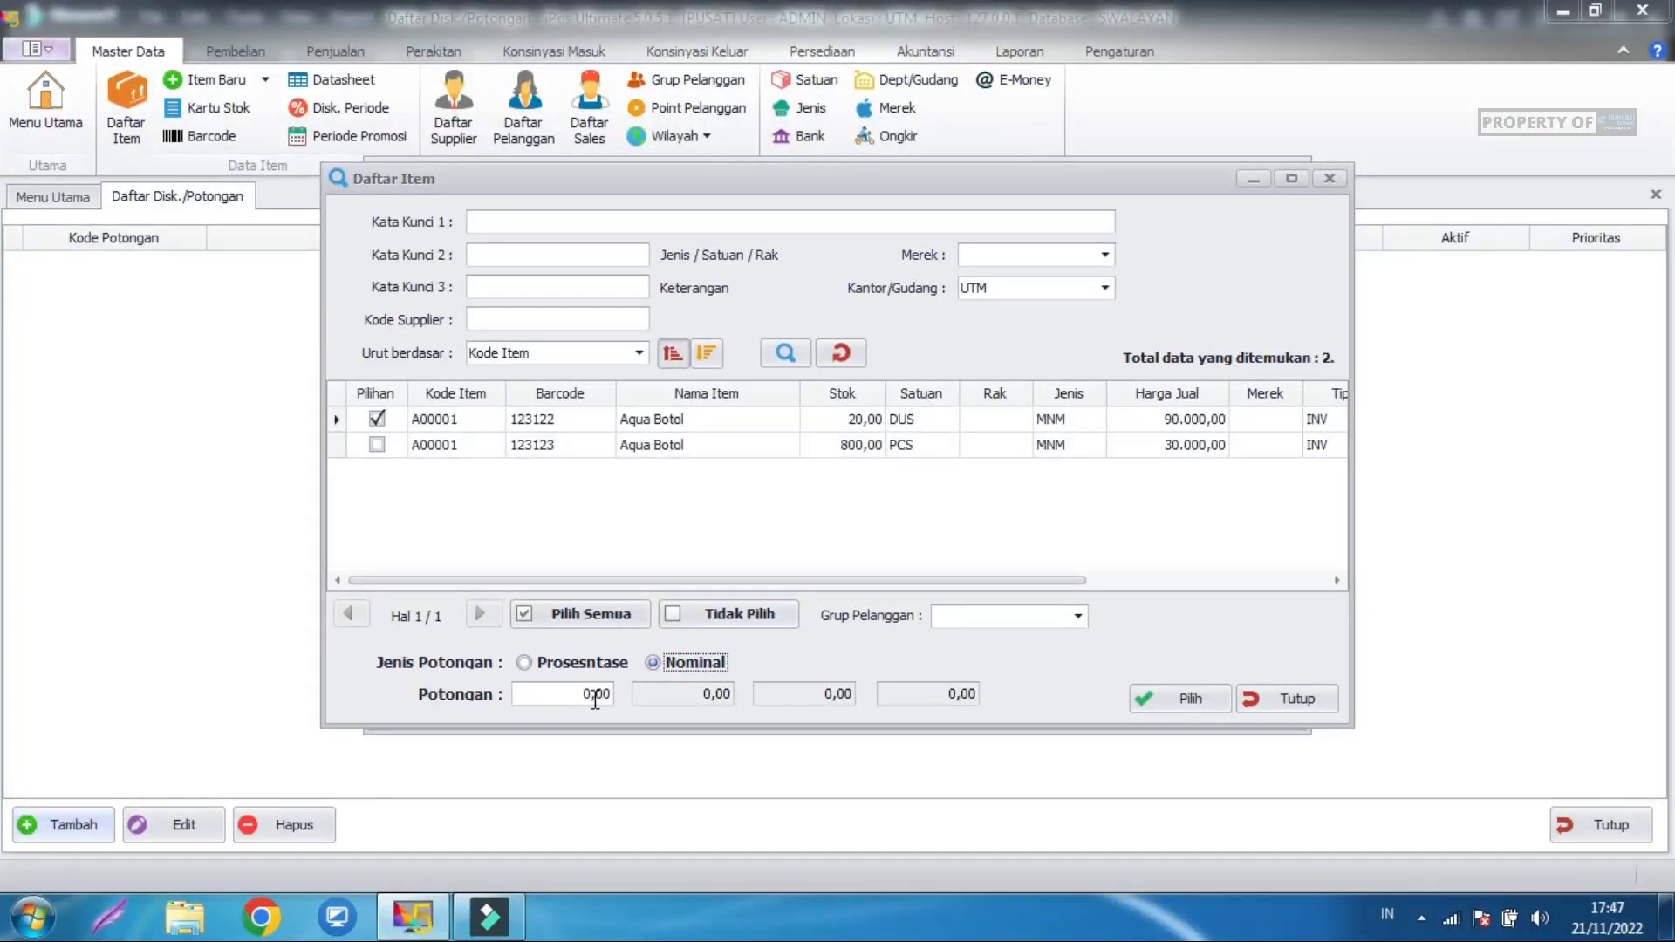
left_click(569, 661)
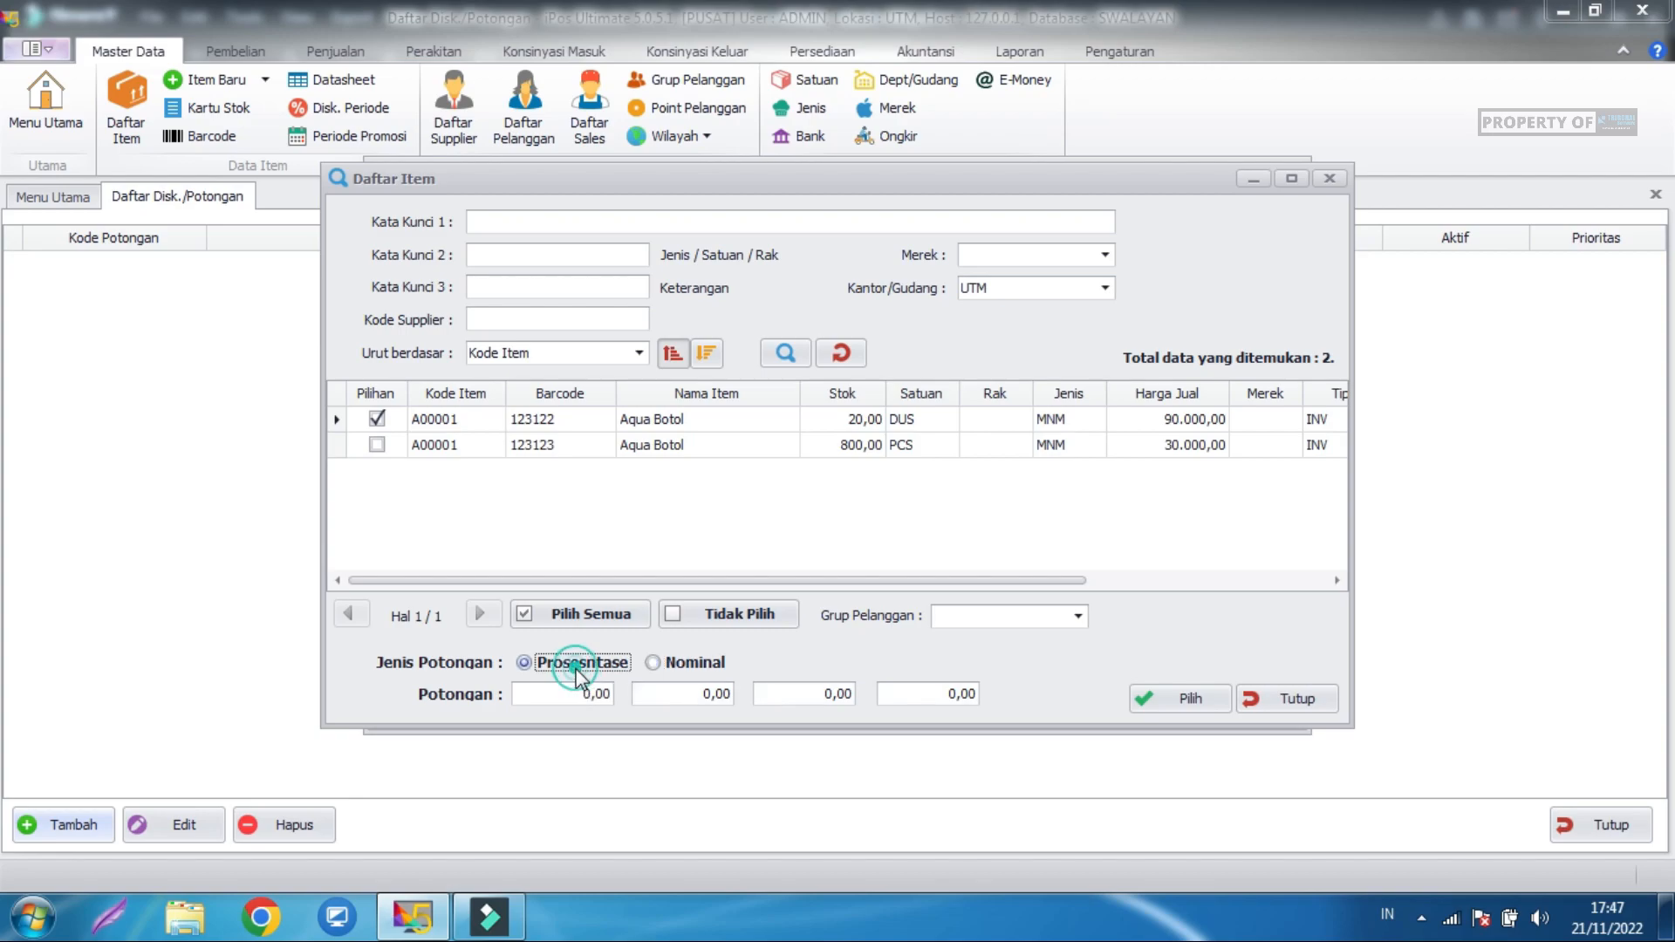
left_click(574, 691)
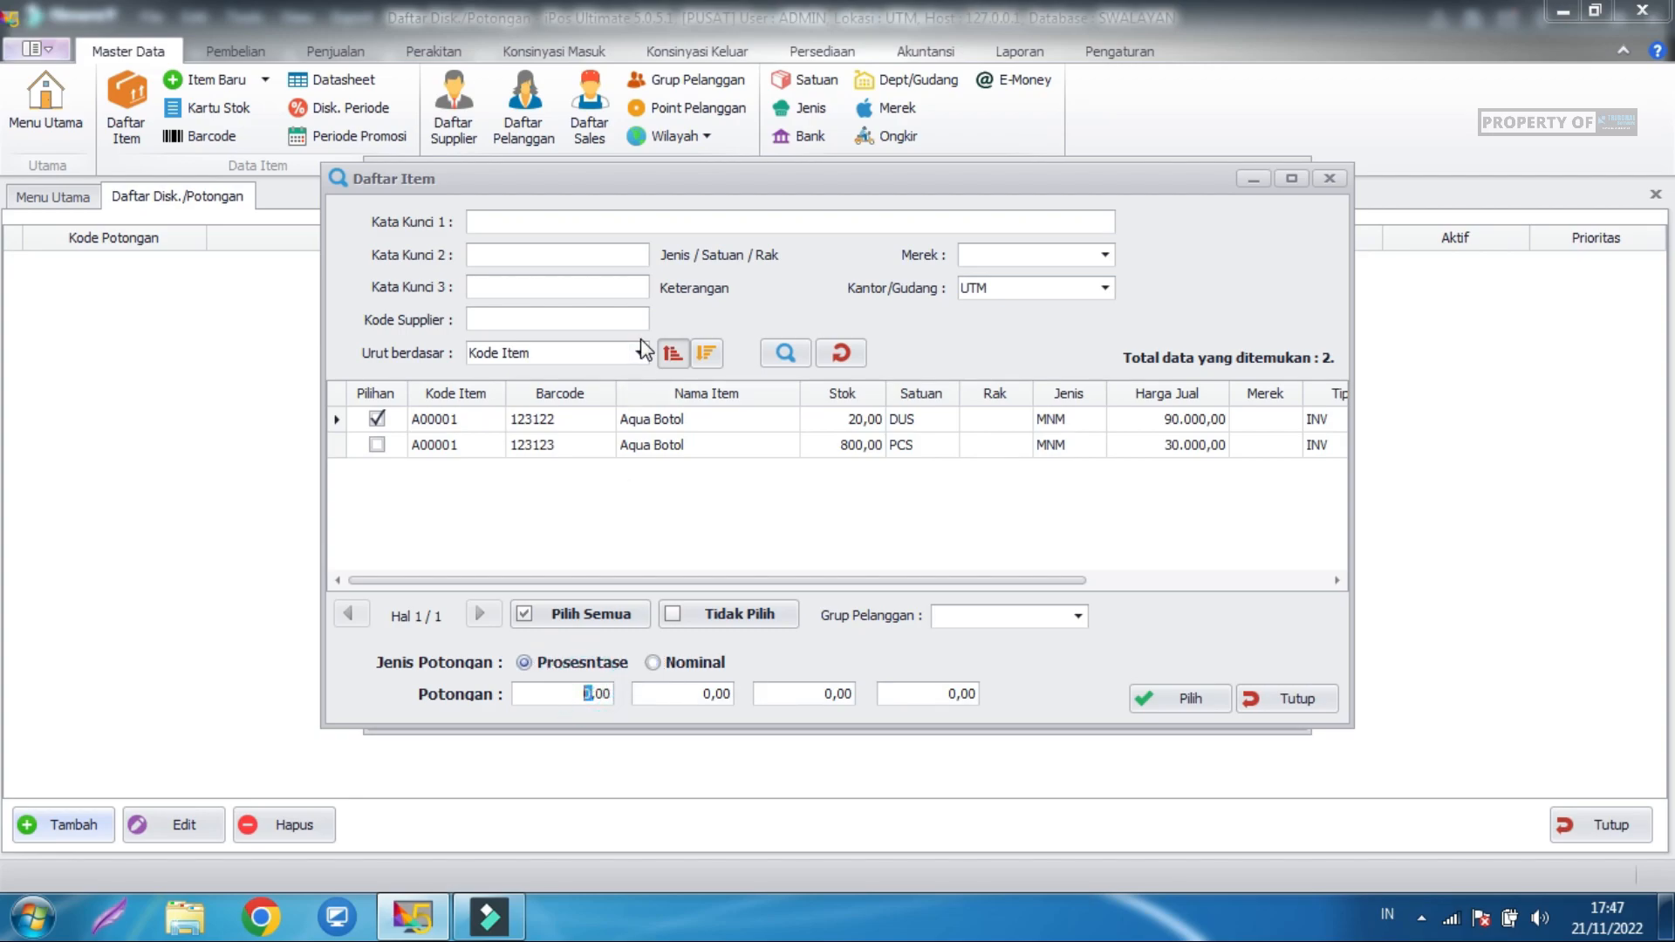
type("2")
Switch the discount type to Nominal and set the discount amount to 1.000.
left_click(674, 695)
left_click(676, 665)
left_click(590, 695)
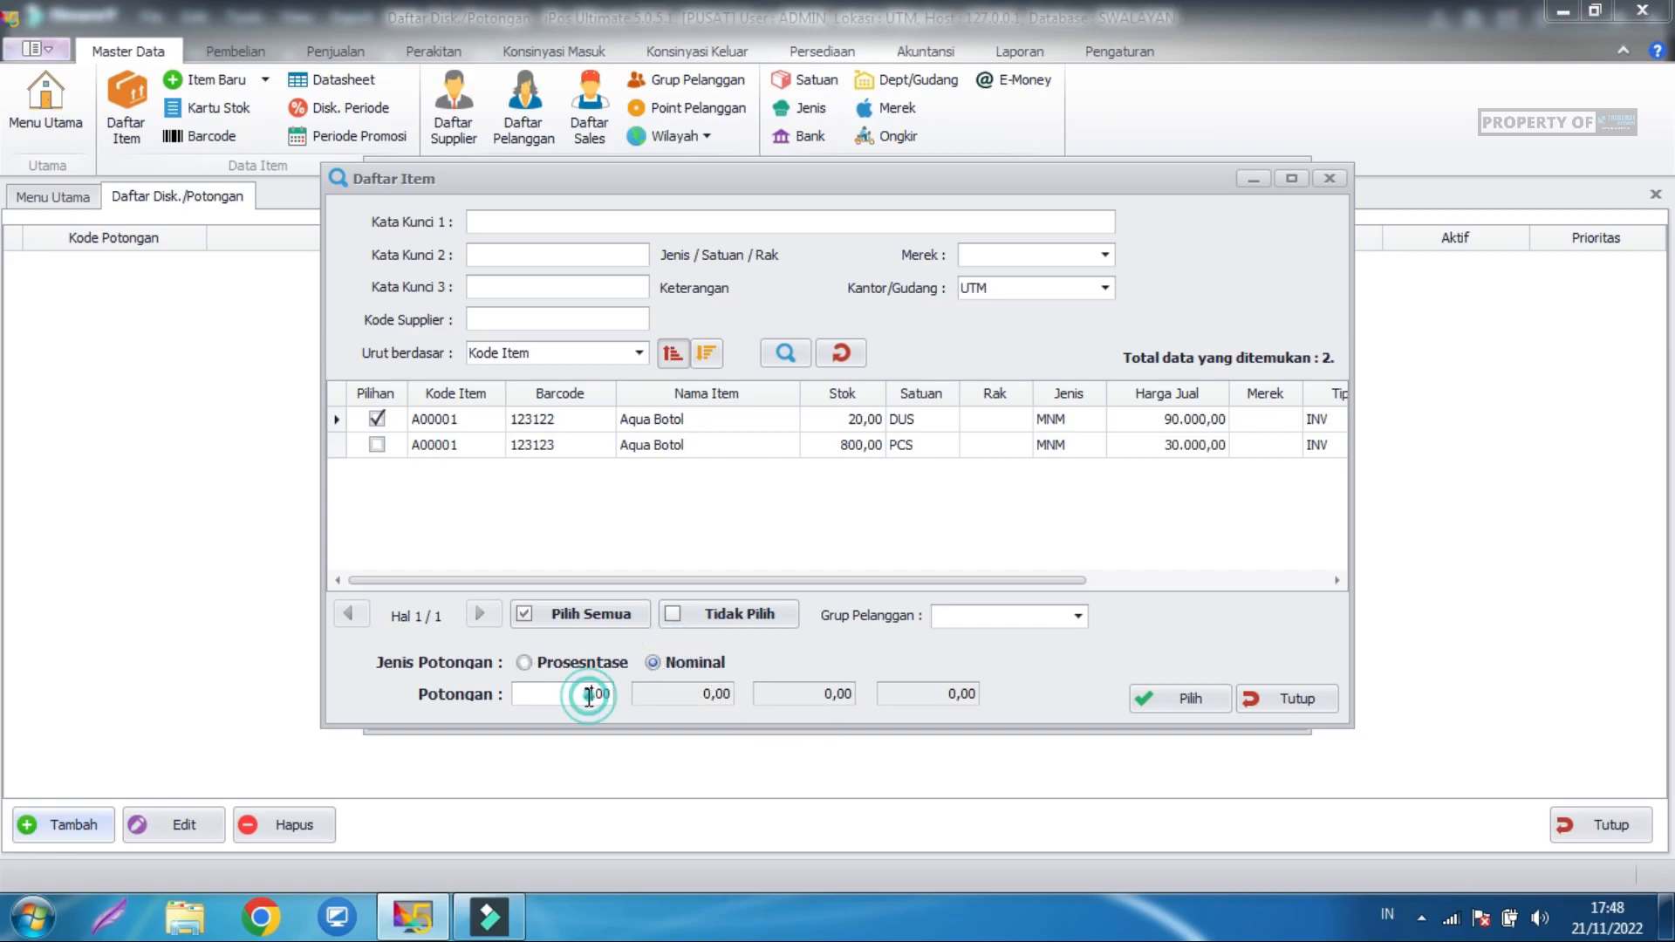
type("1")
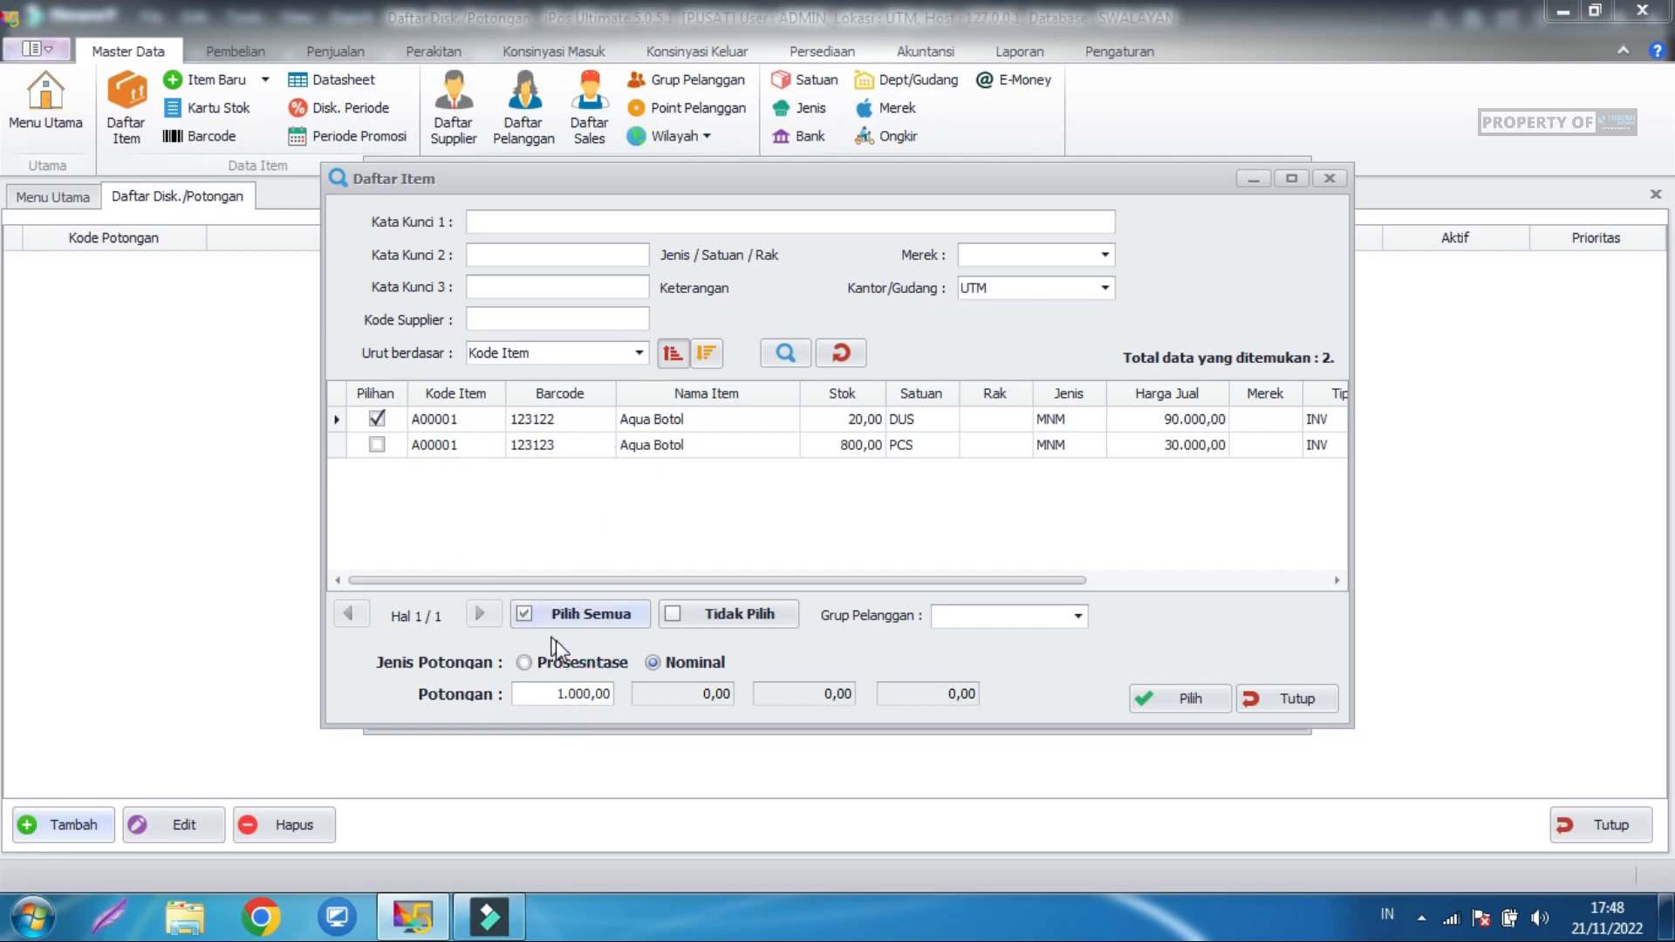
Return the discount type to Prosesntase and set the first discount to 2.
left_click(558, 672)
left_click(556, 695)
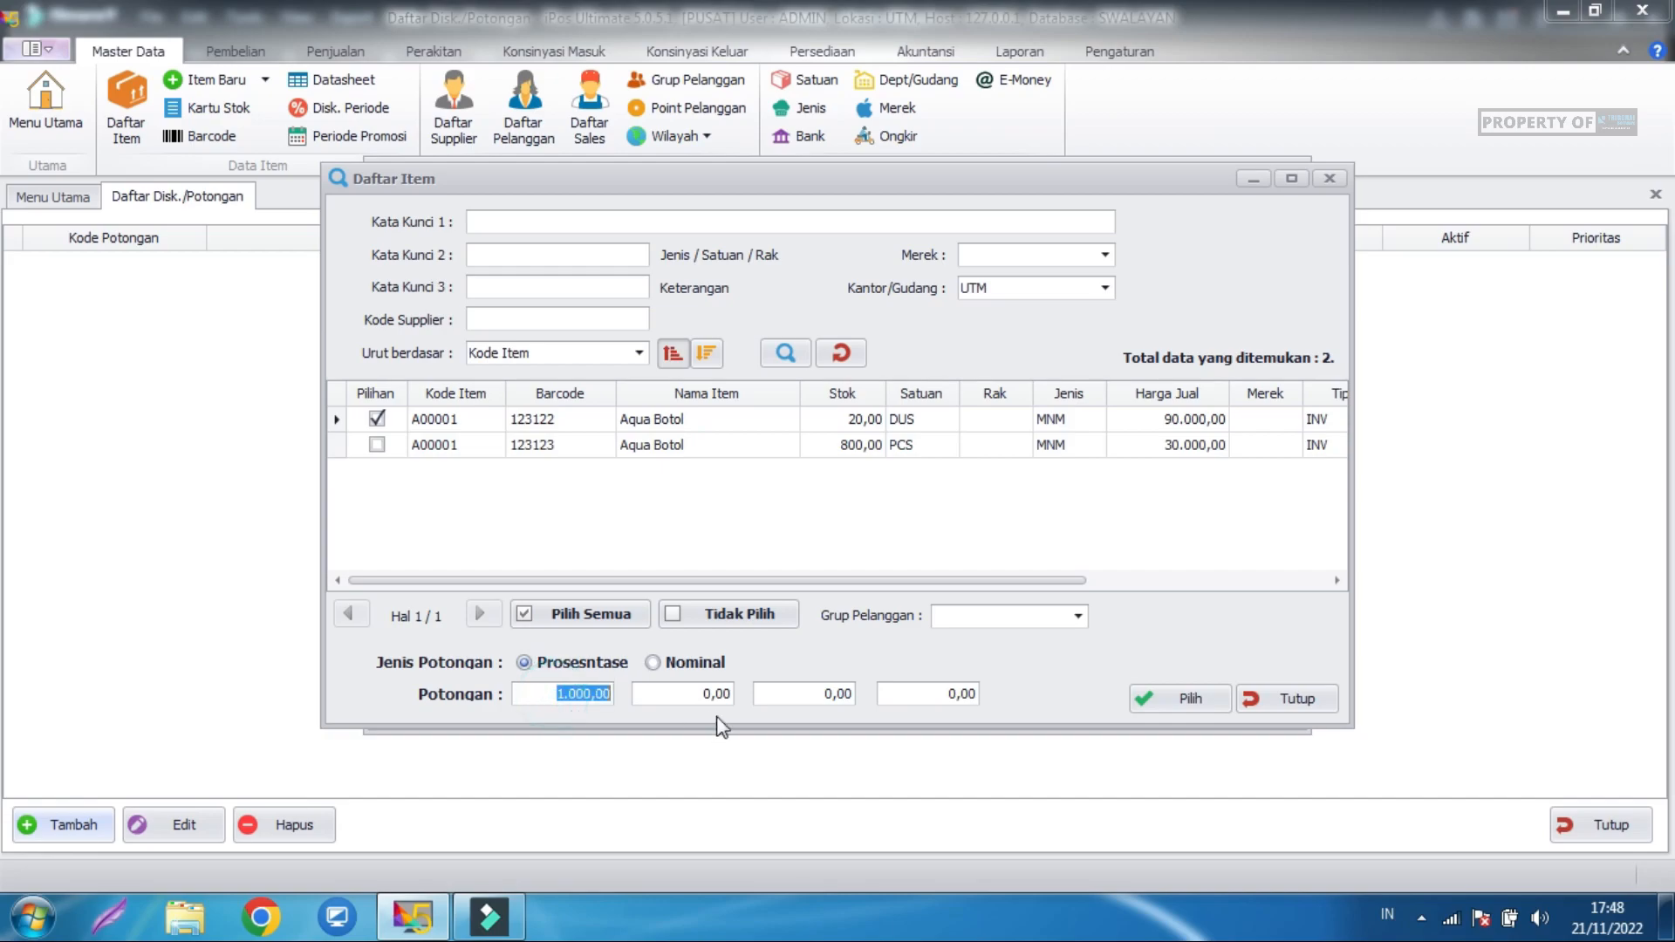
type("2")
left_click(833, 543)
Restrict the discount to the Bronze customer group, and clear the group selection again.
left_click(1078, 615)
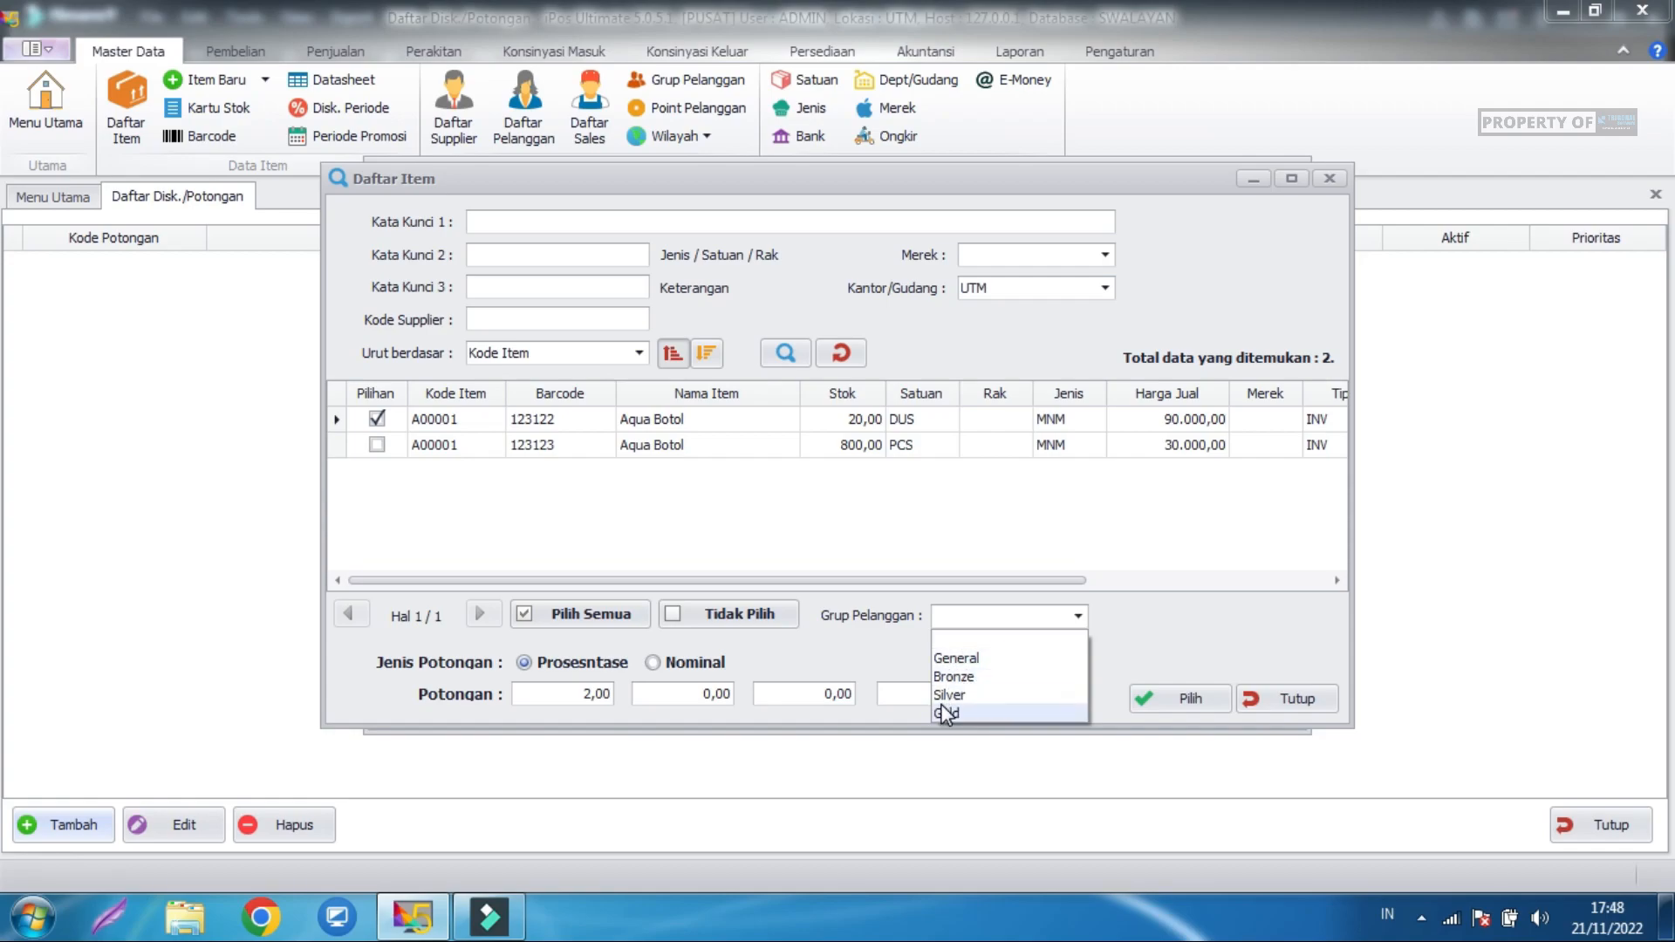
left_click(949, 677)
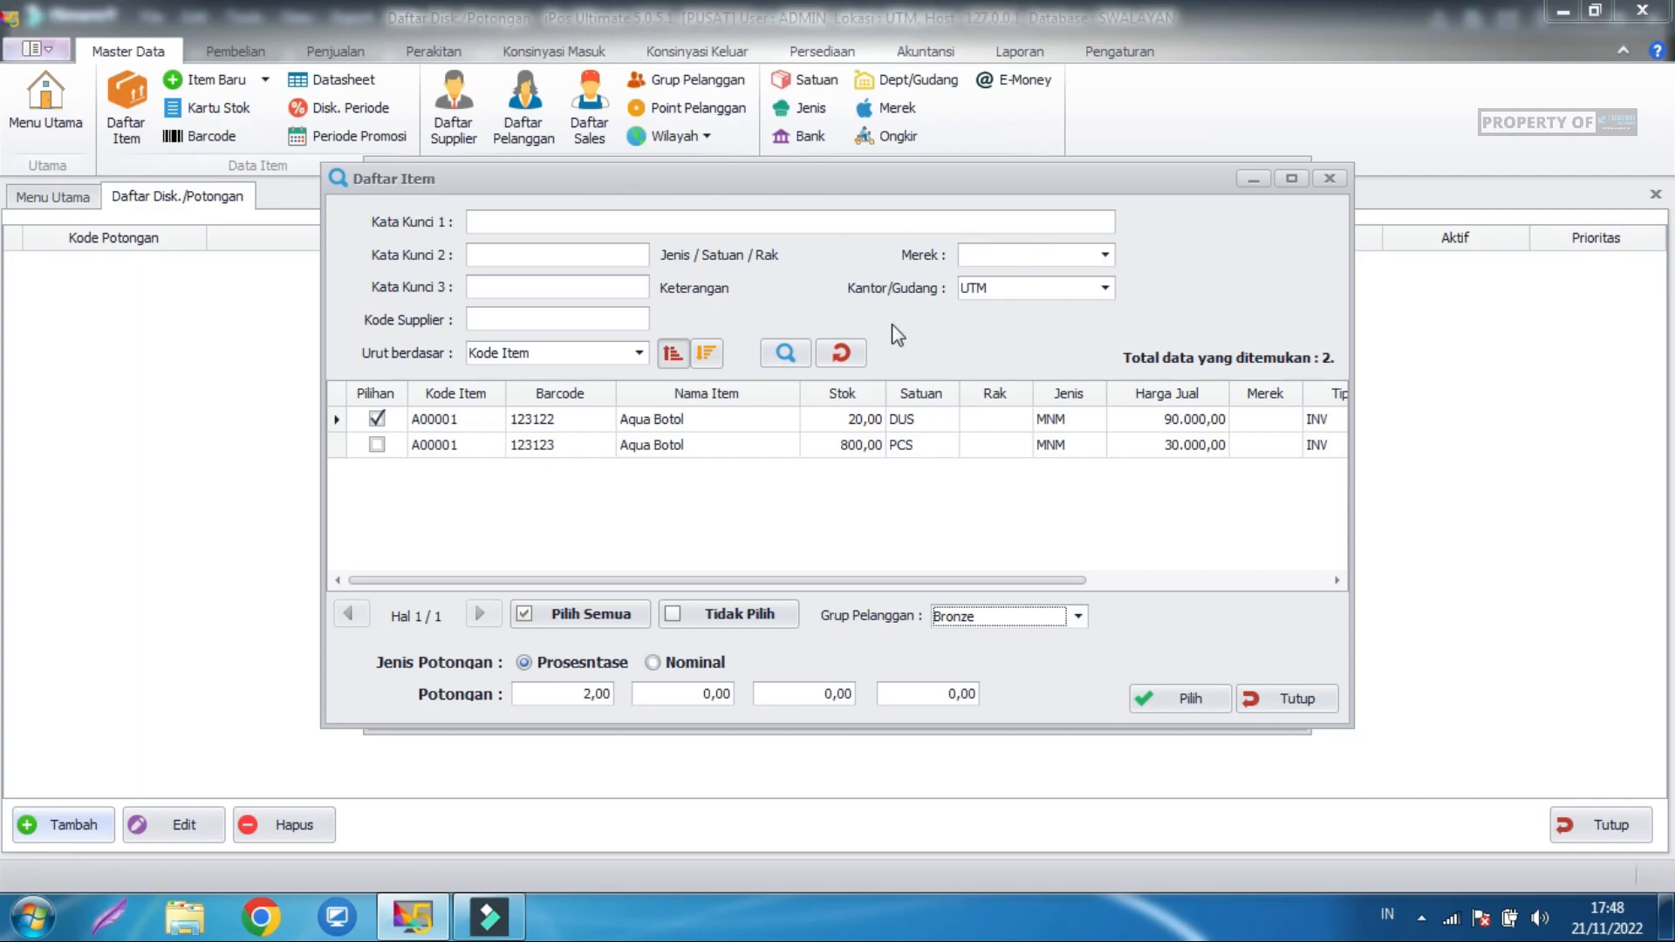
left_click(1066, 622)
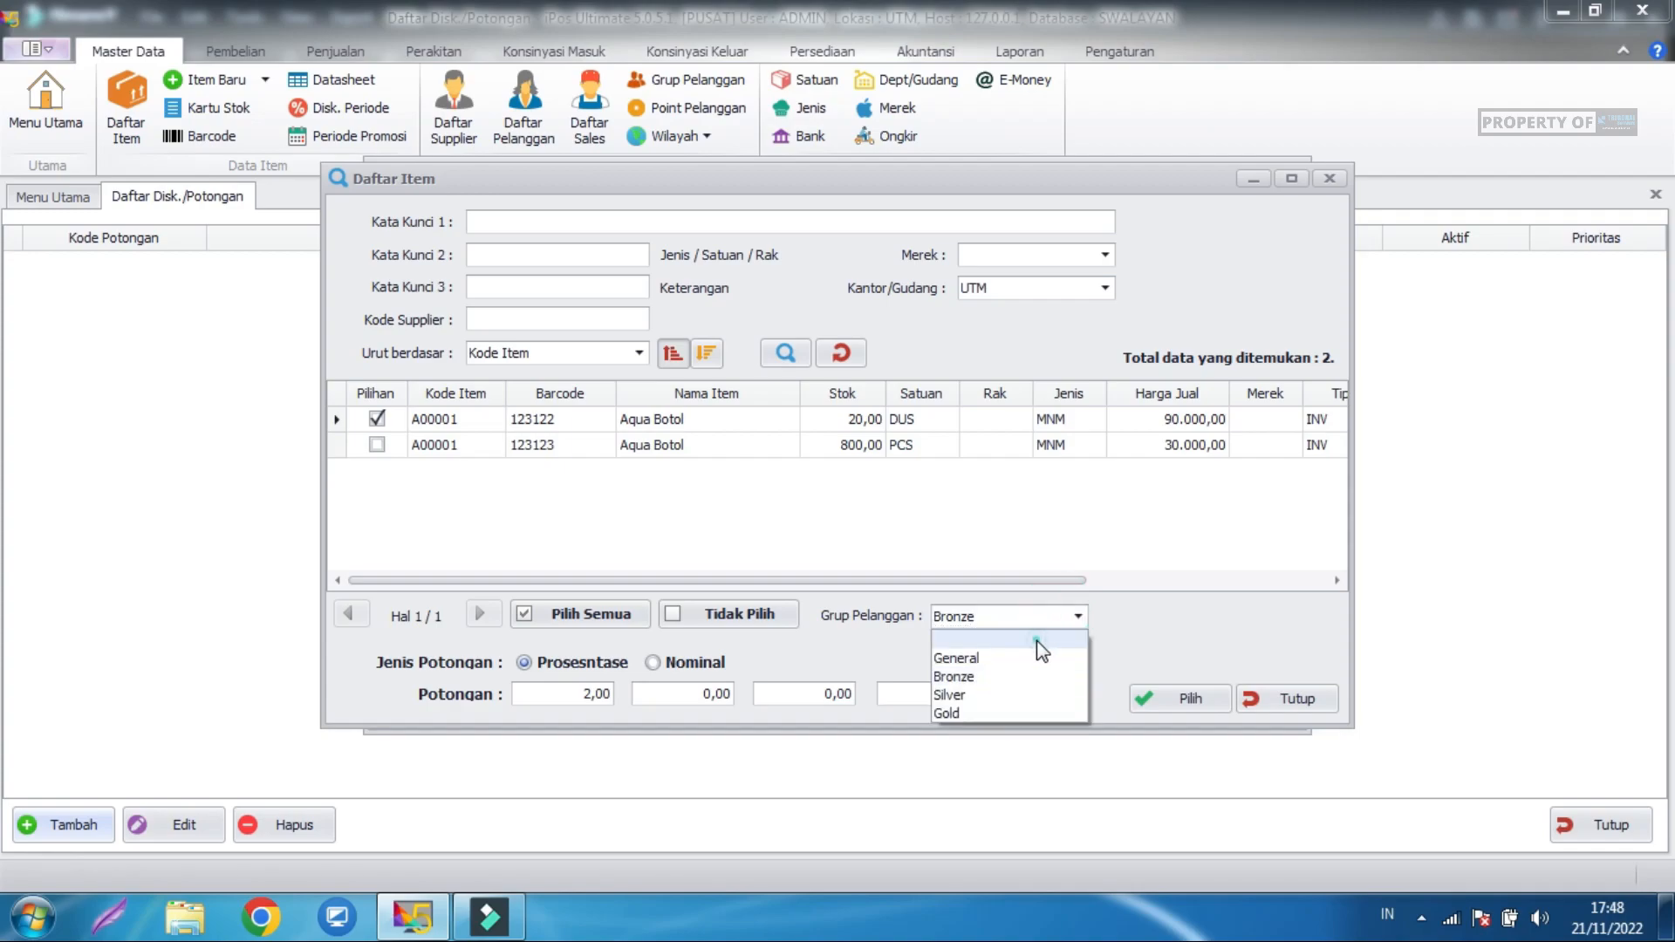
left_click(1040, 644)
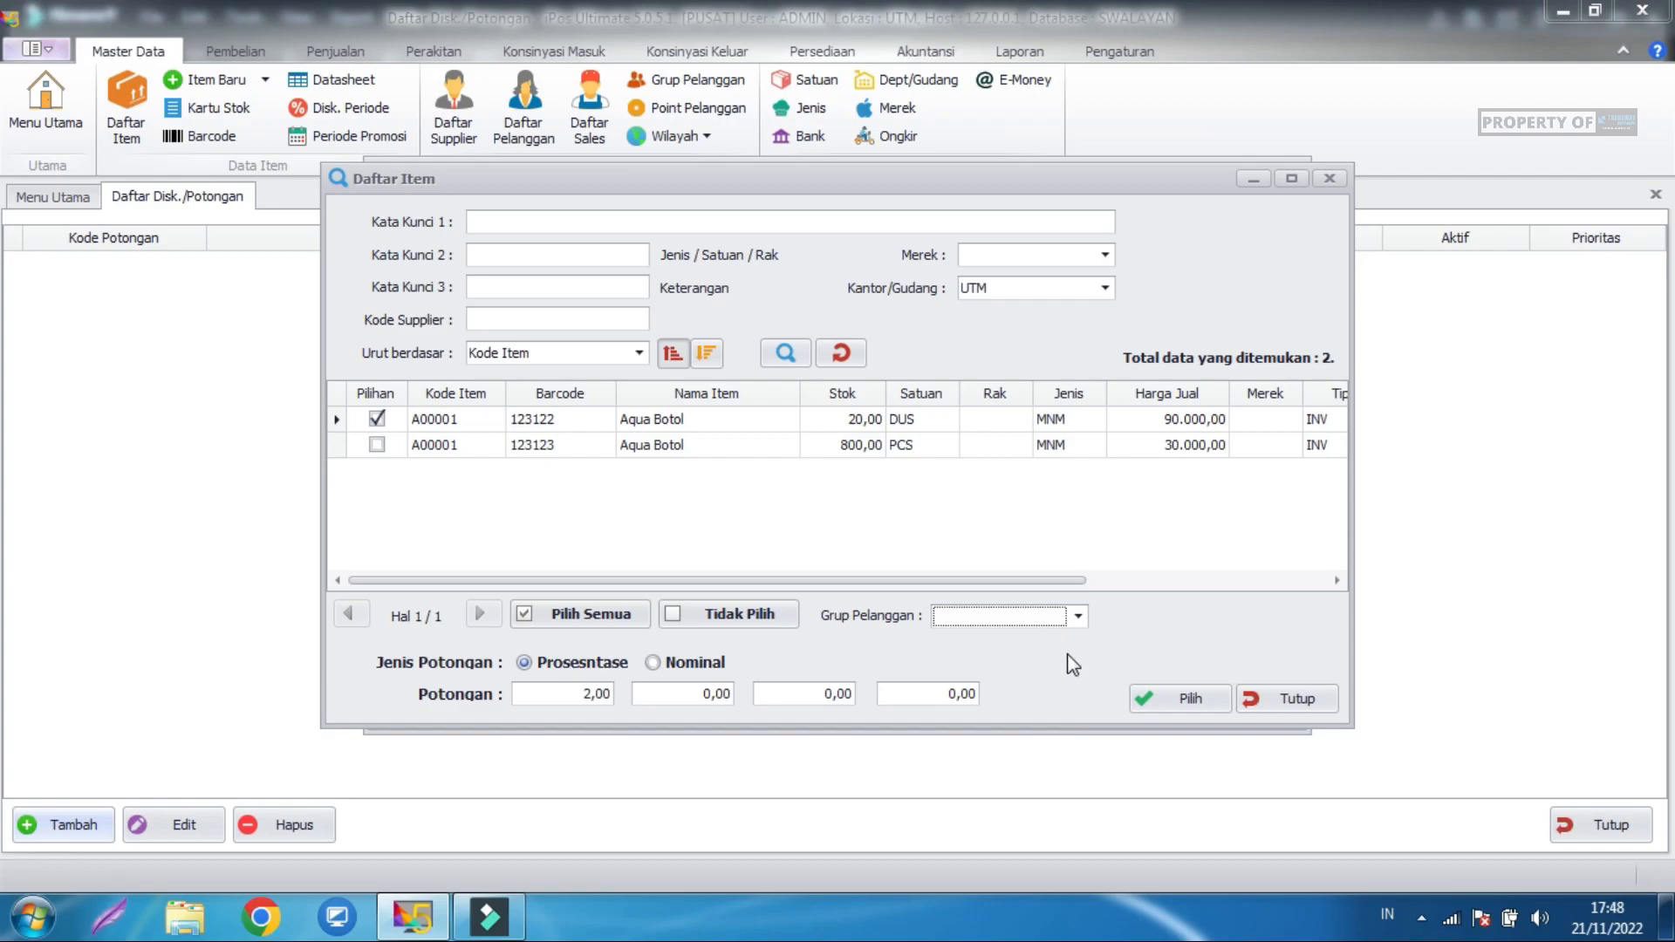
Add the chosen Aqua Botol item to TESDISKON and save the discount.
left_click(1199, 699)
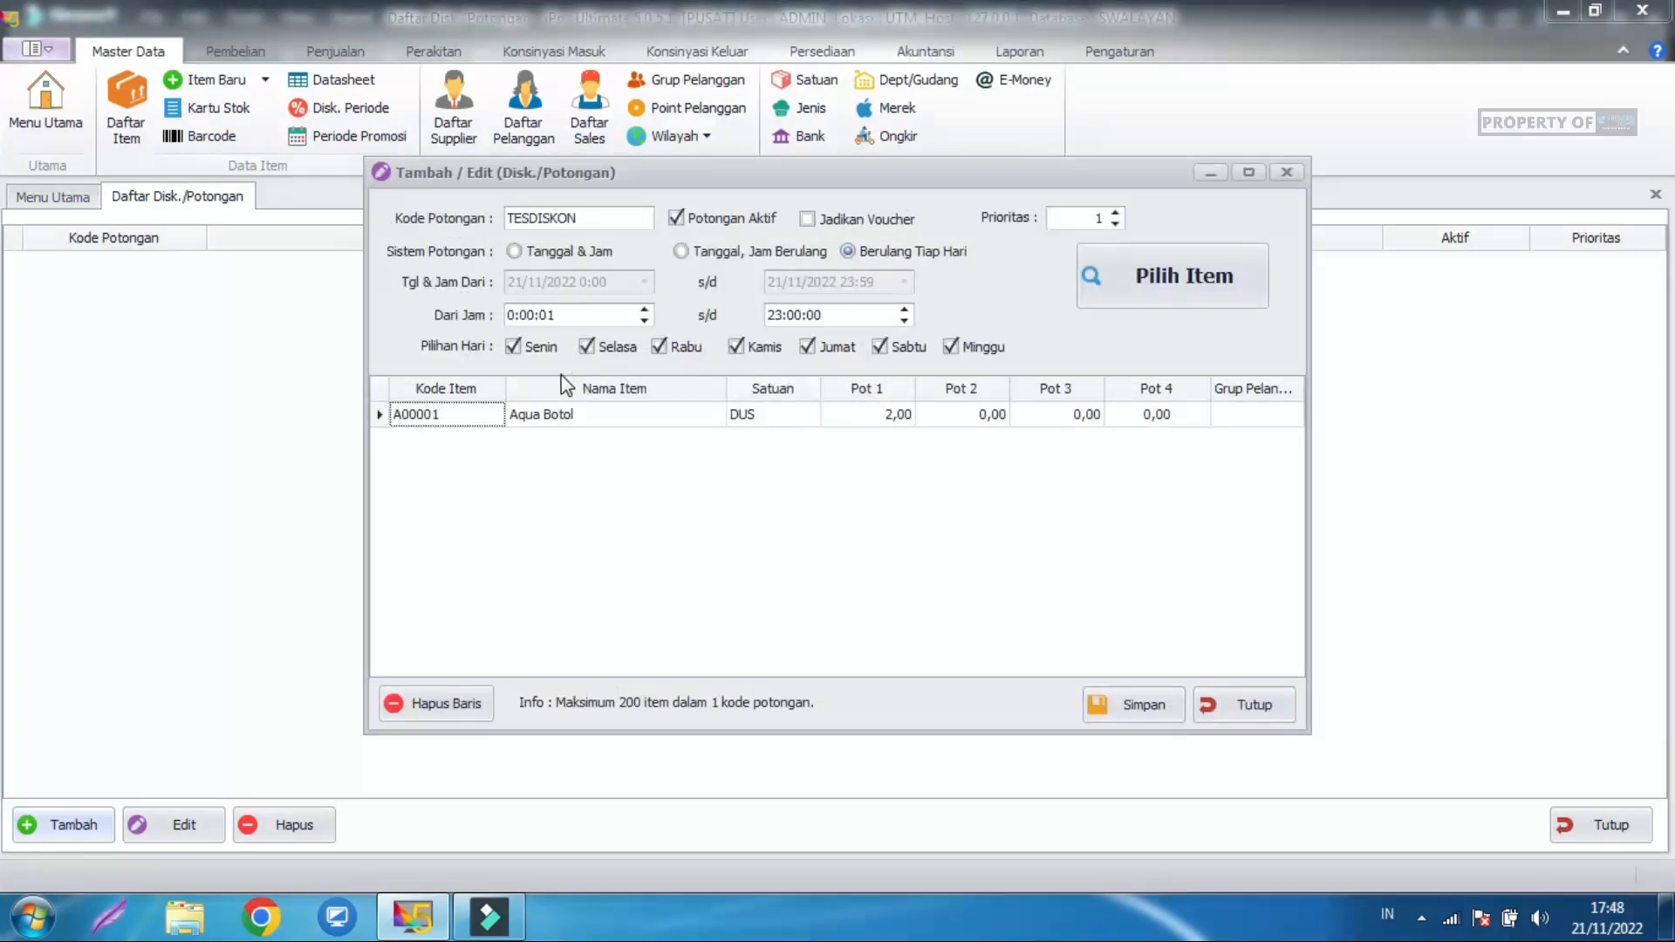
left_click(1130, 702)
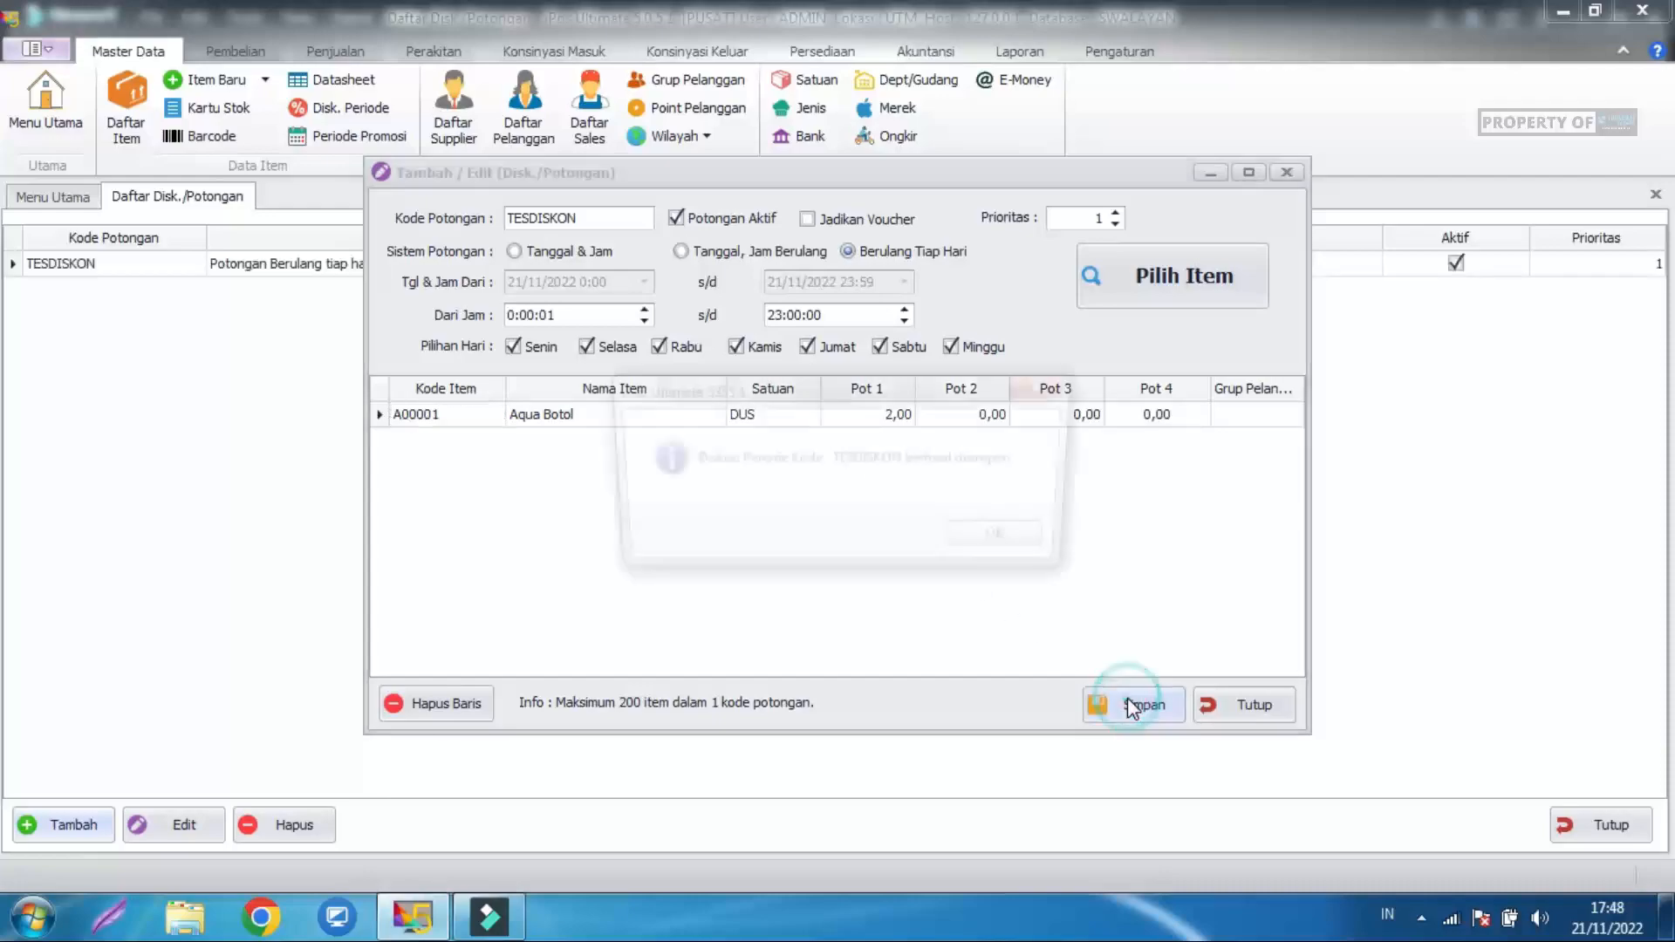
left_click(1011, 541)
left_click(1245, 704)
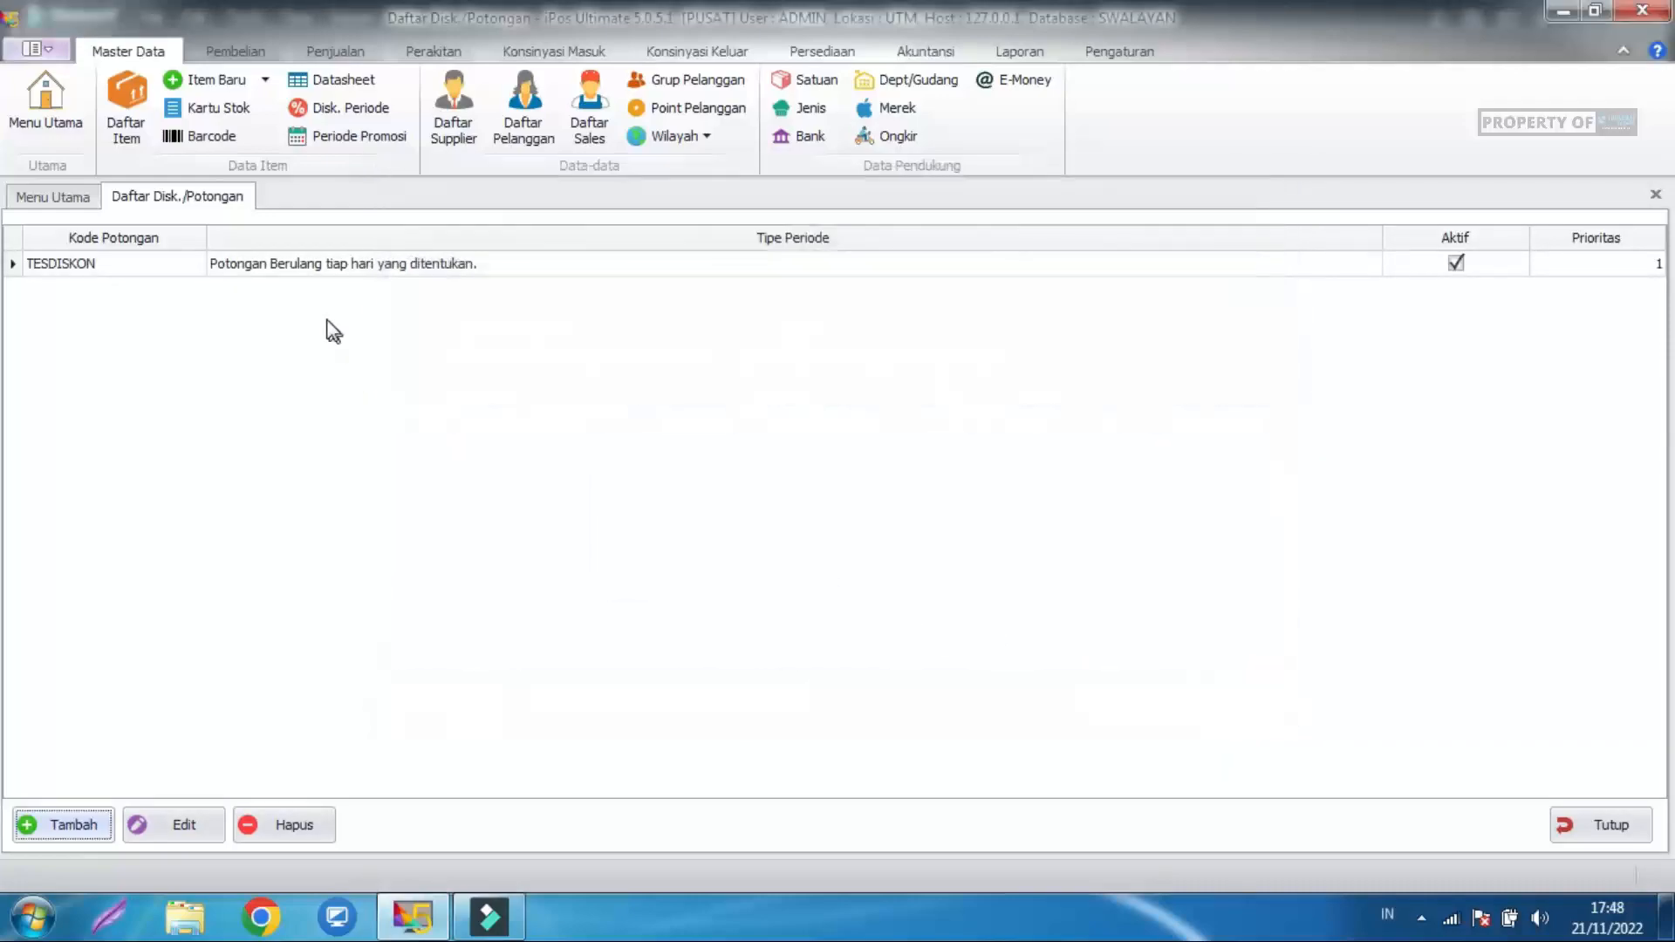
left_click(315, 267)
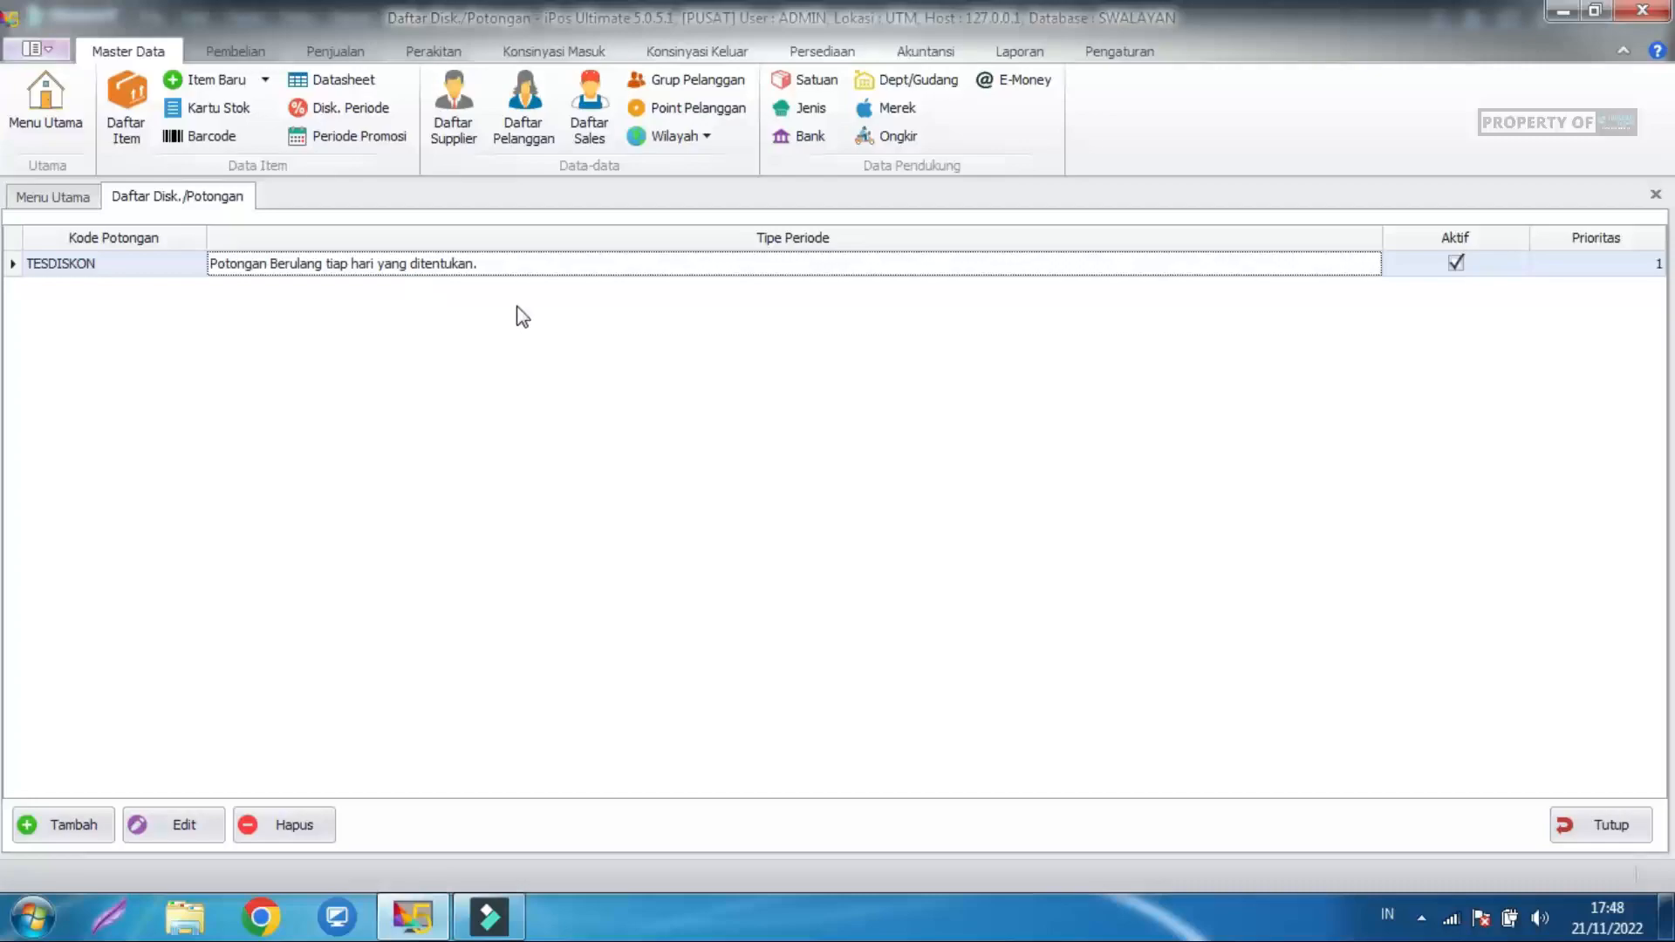
Create a new customer record named PELANGGAN A from the customer list.
left_click(515, 142)
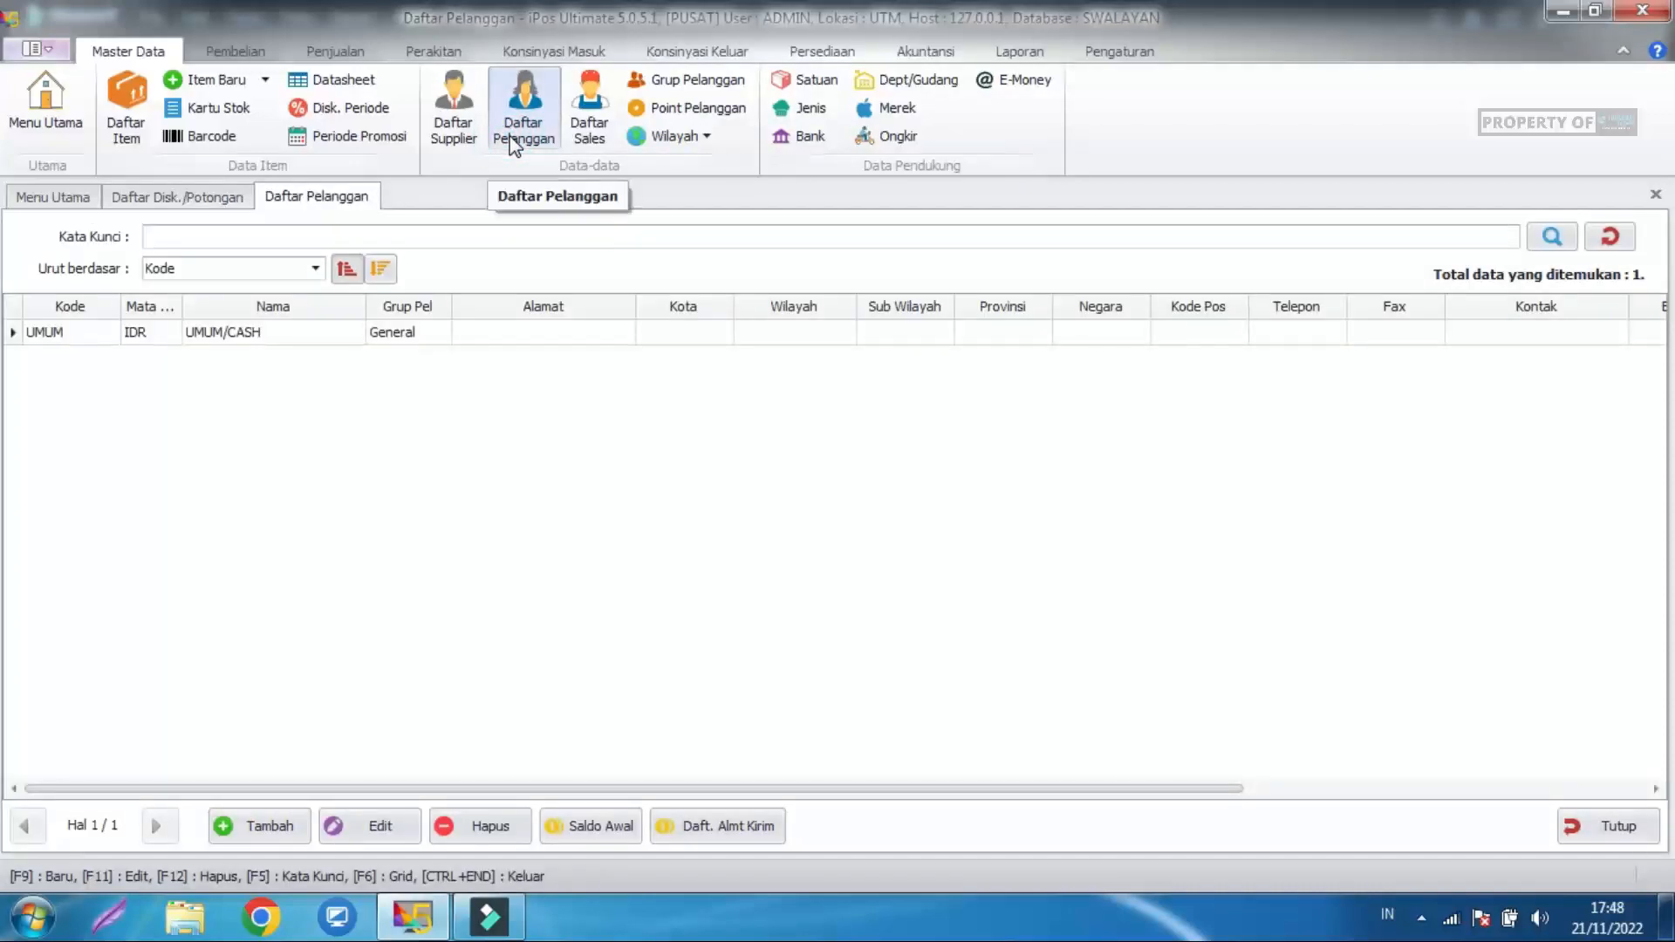
left_click(262, 826)
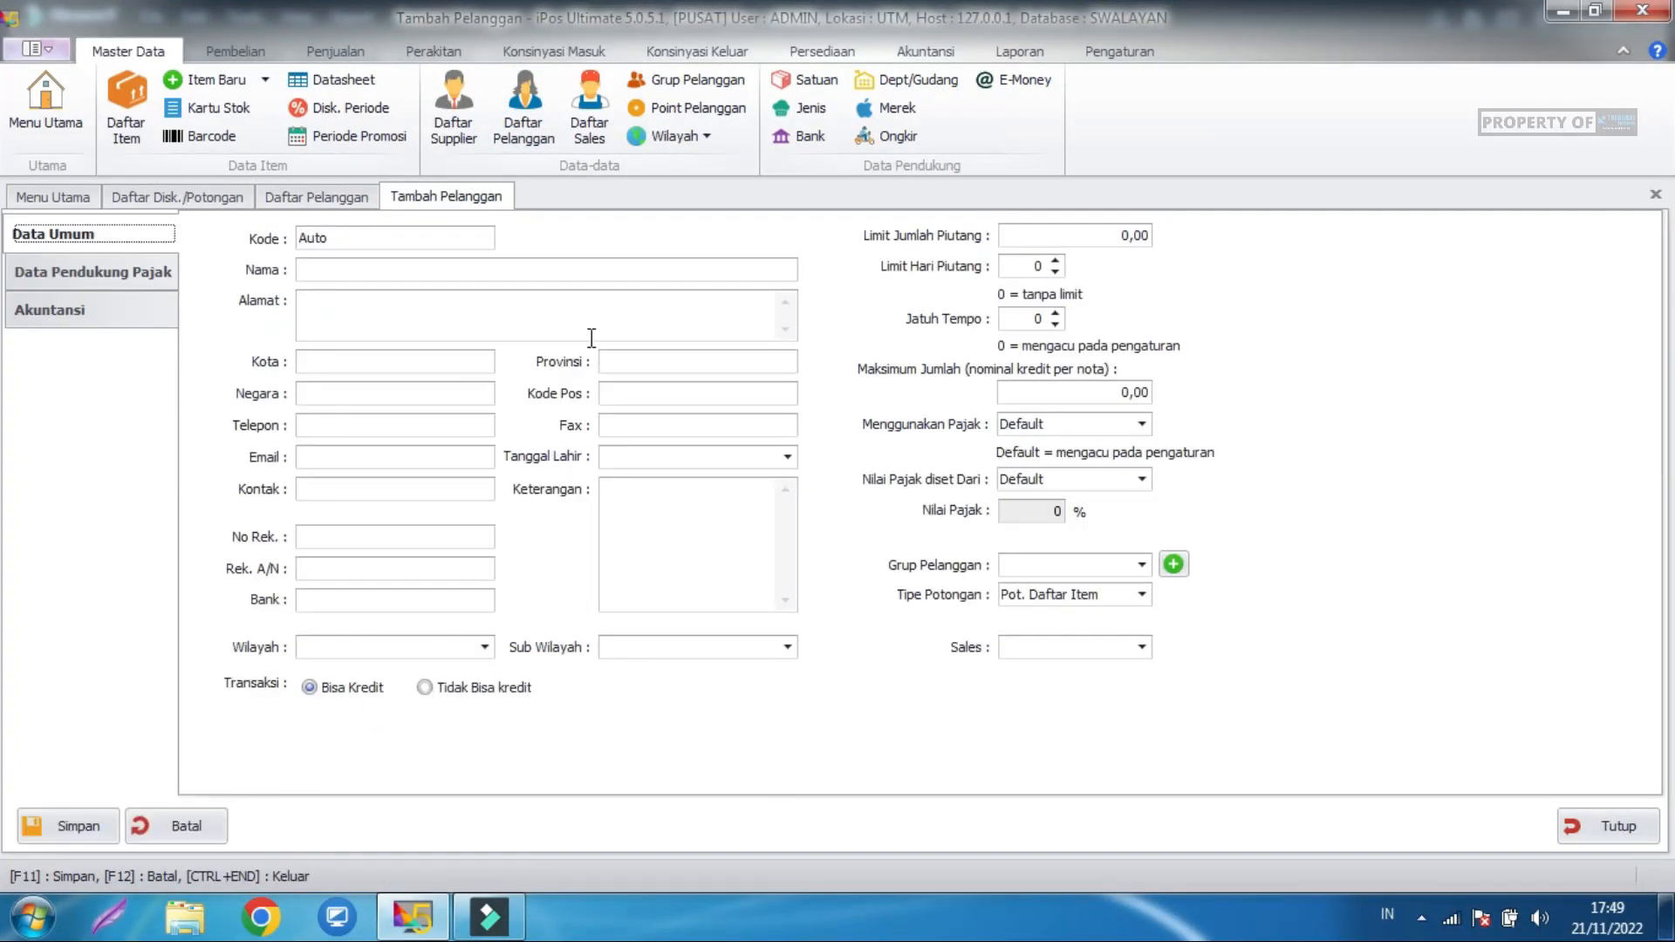
left_click(504, 269)
type("PELANGGAN A")
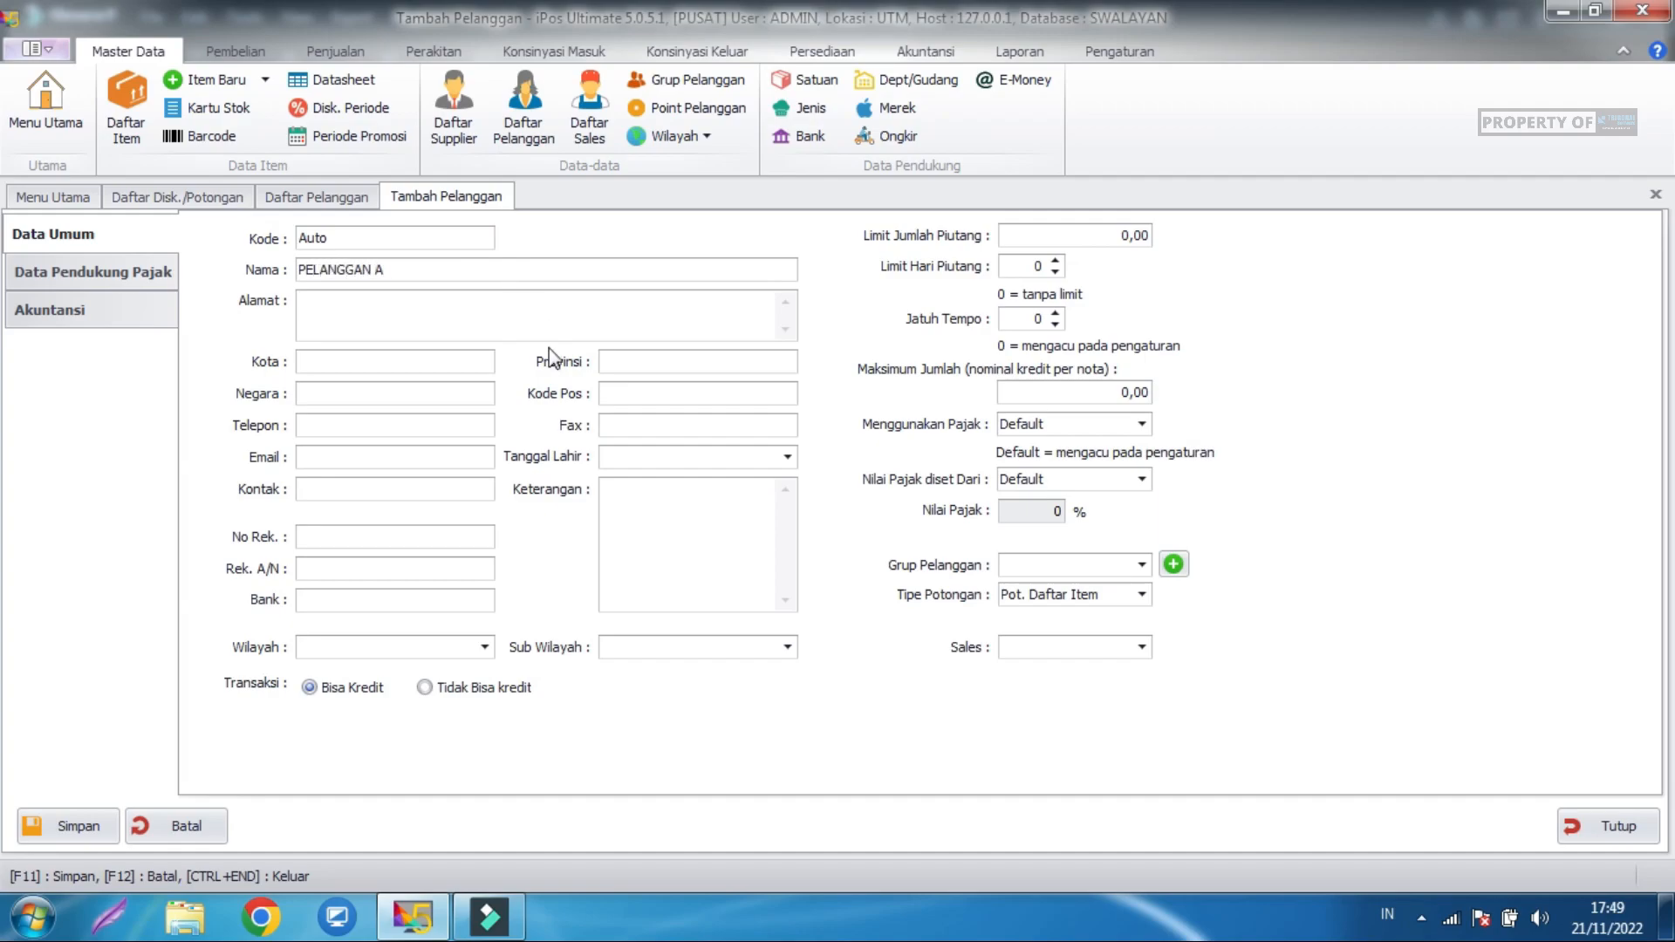
Assign the new customer to the Bronze group and save the record, closing the customer list.
left_click(1094, 564)
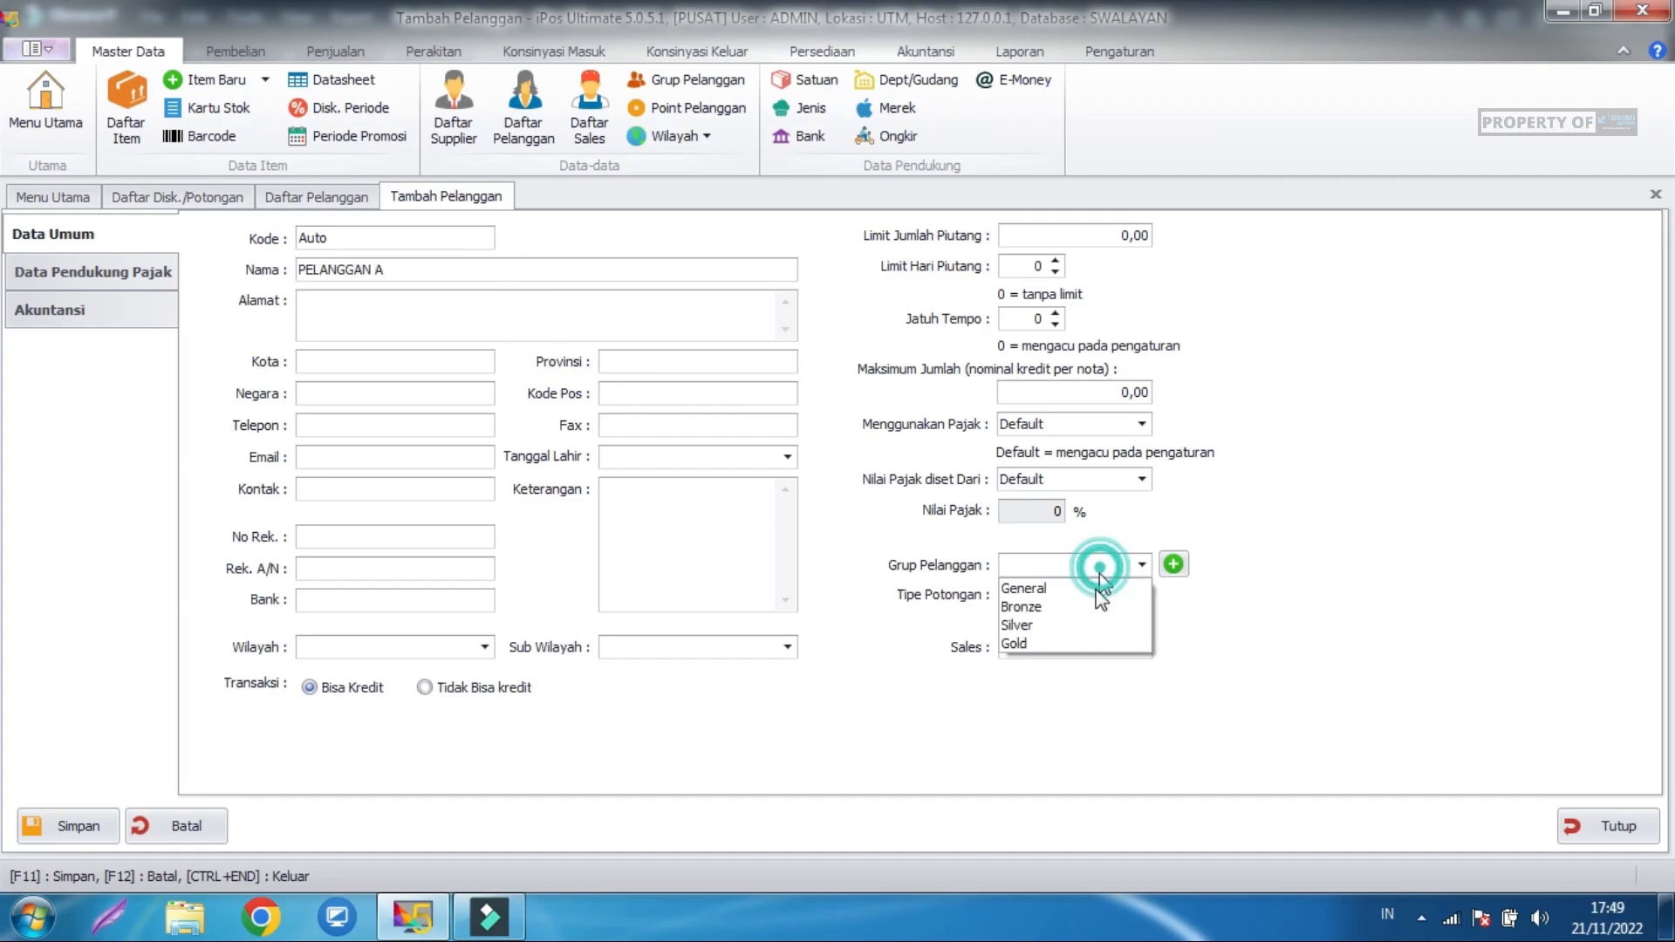
left_click(1048, 604)
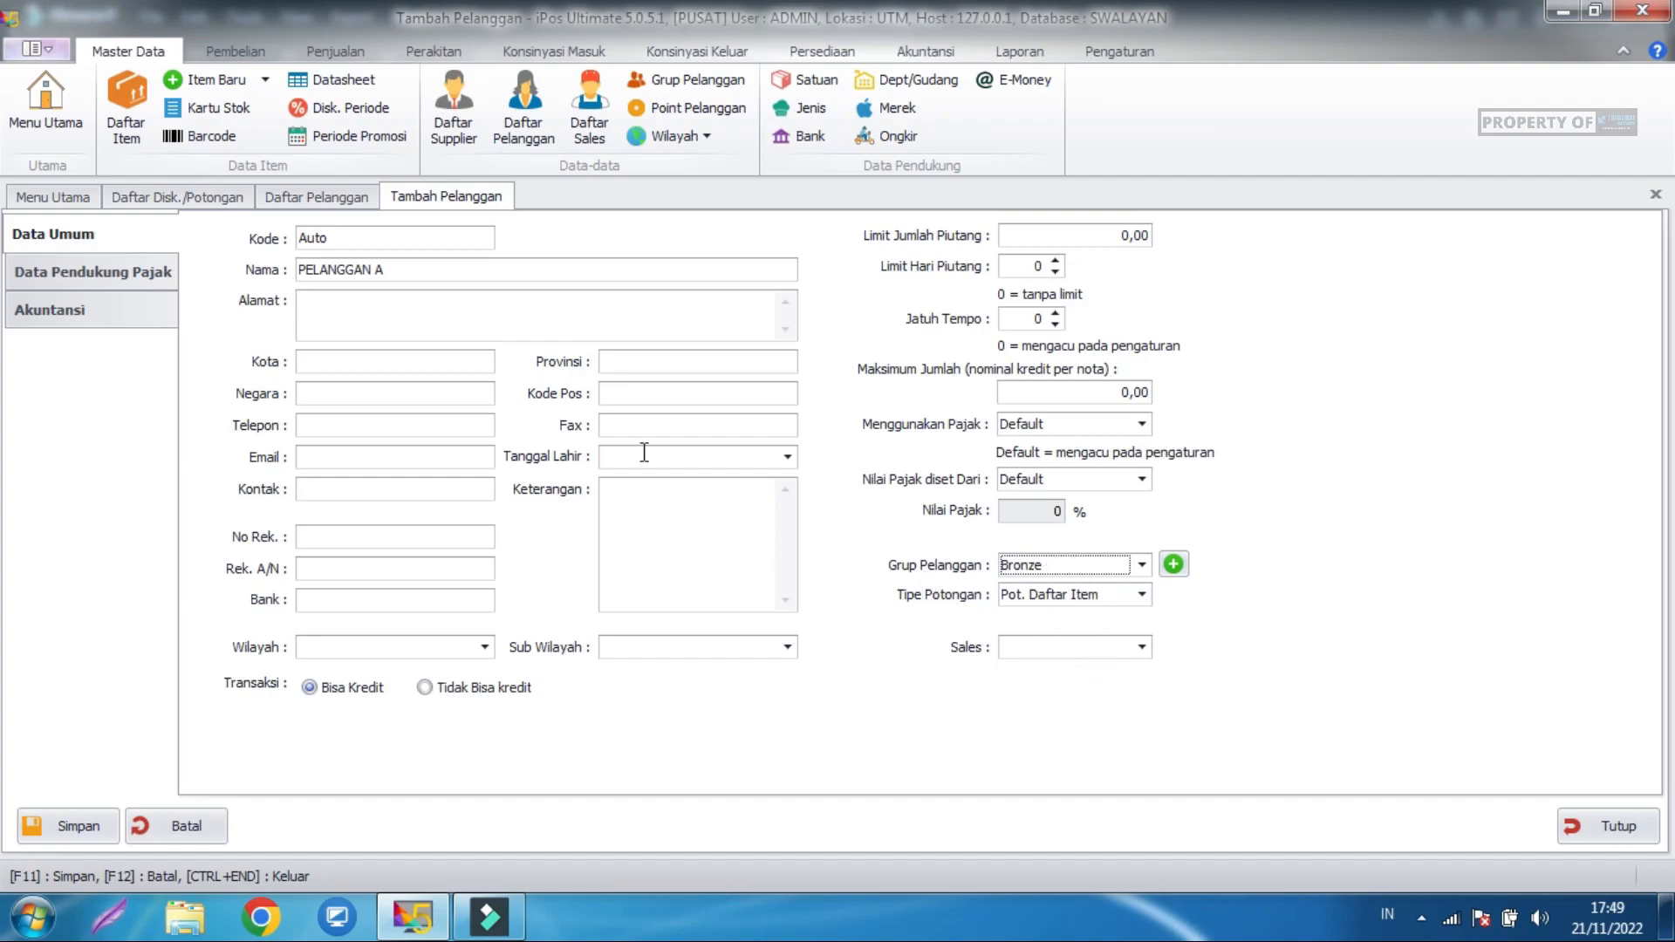
left_click(1141, 564)
left_click(1142, 565)
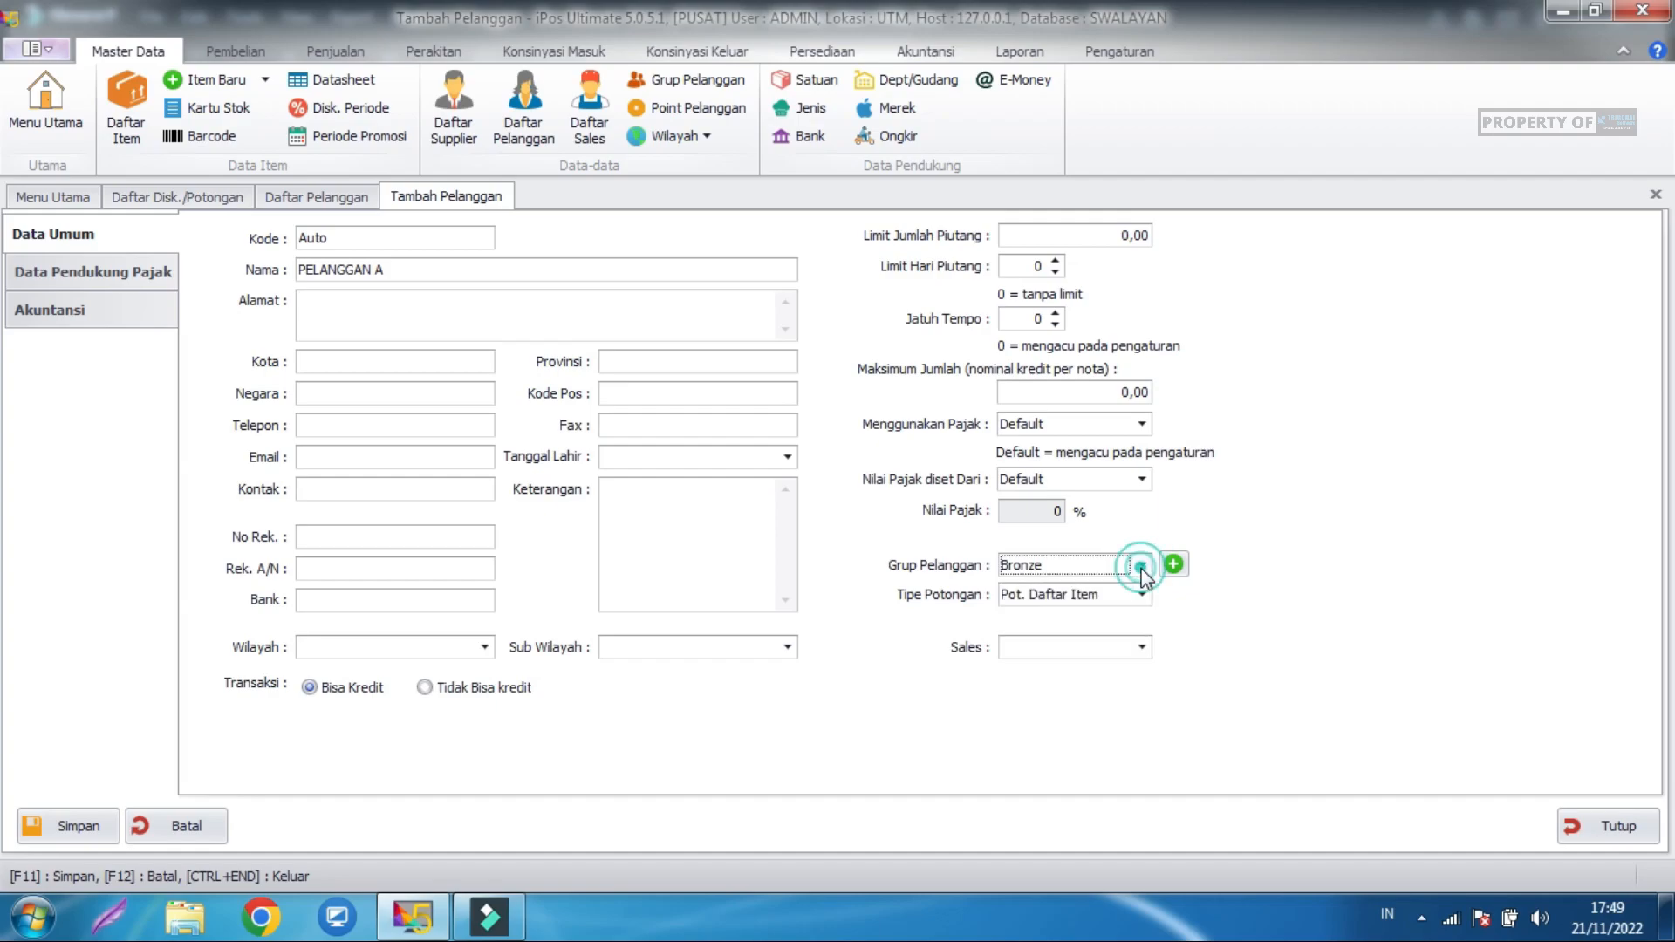
left_click(70, 824)
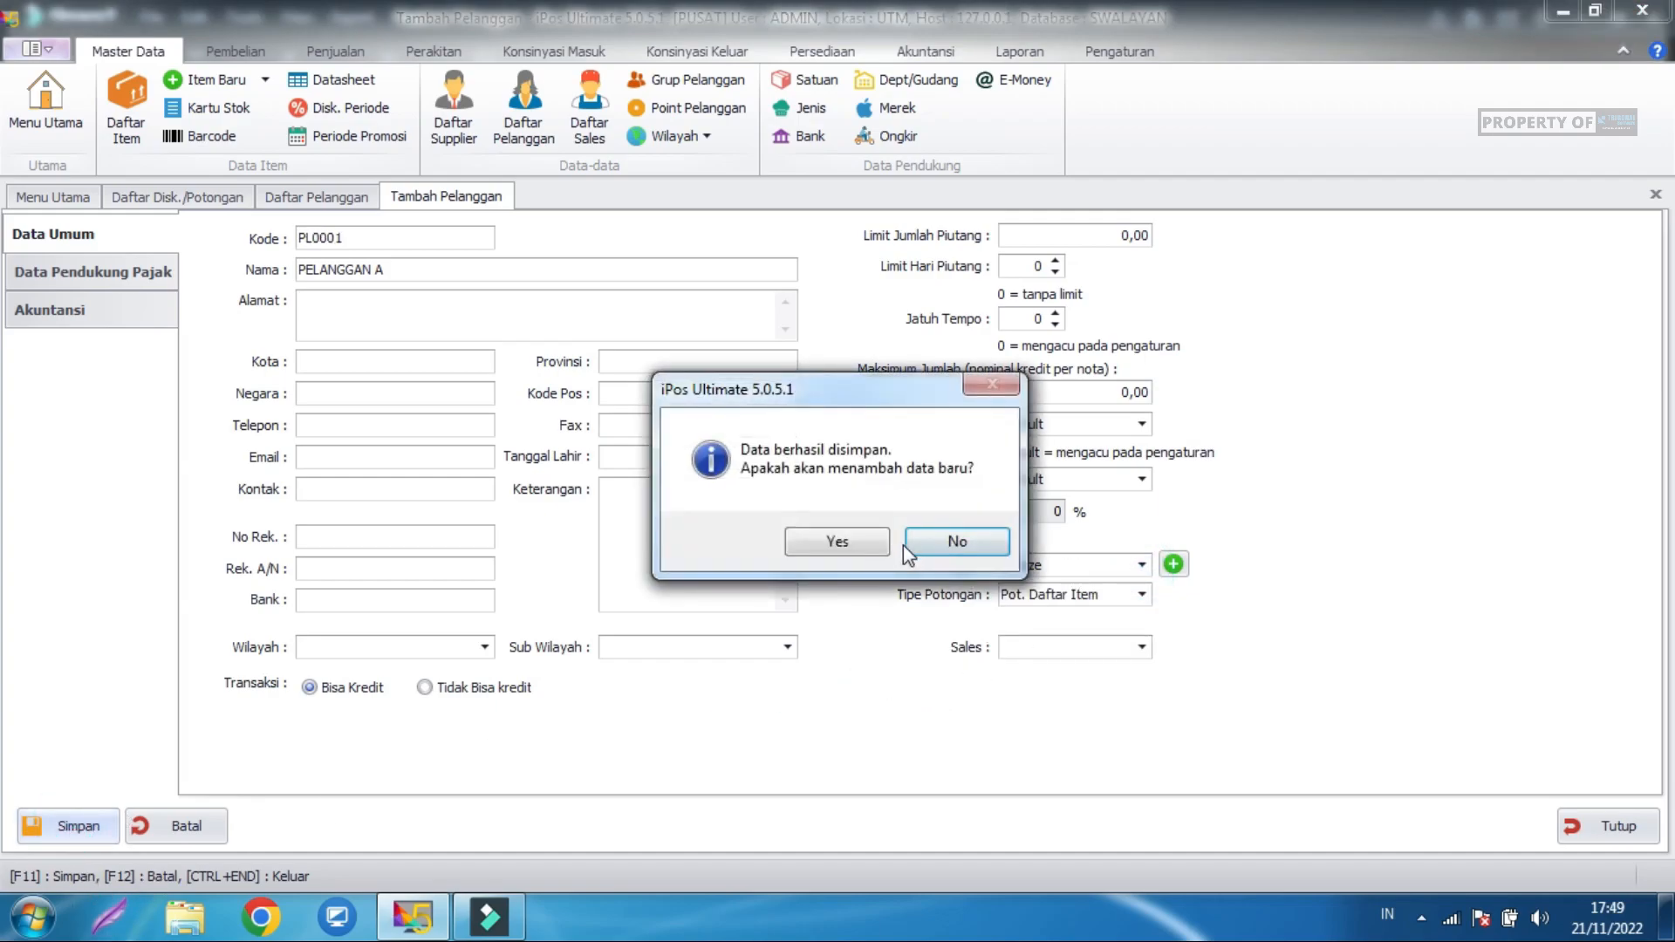
left_click(957, 541)
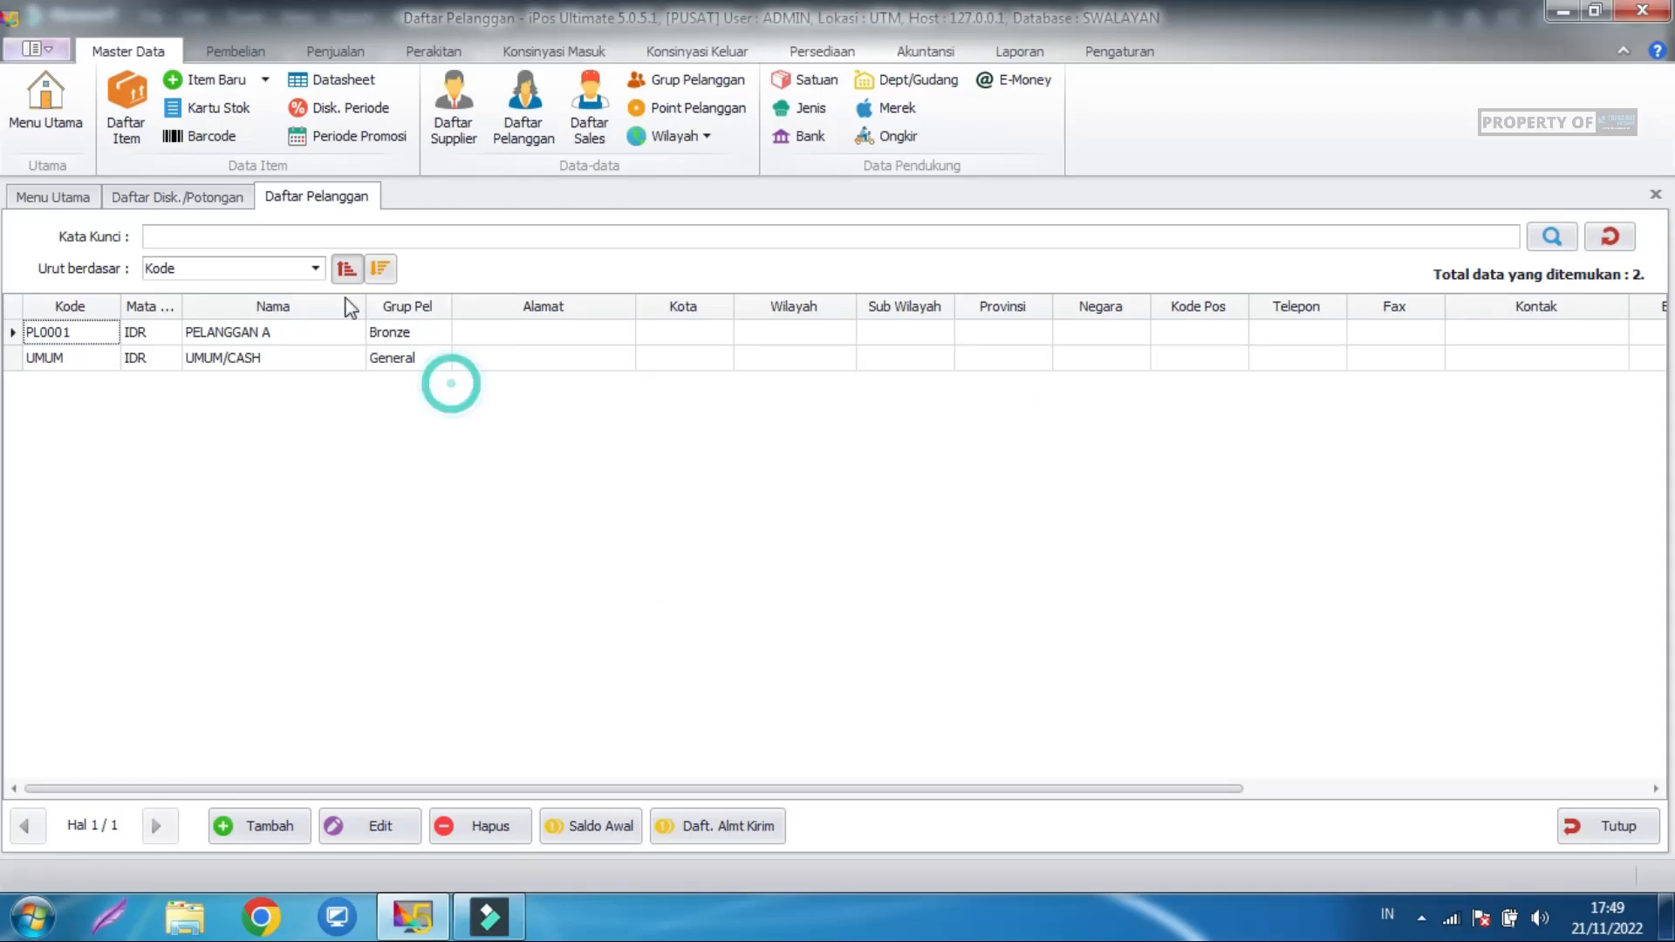
left_click(1637, 829)
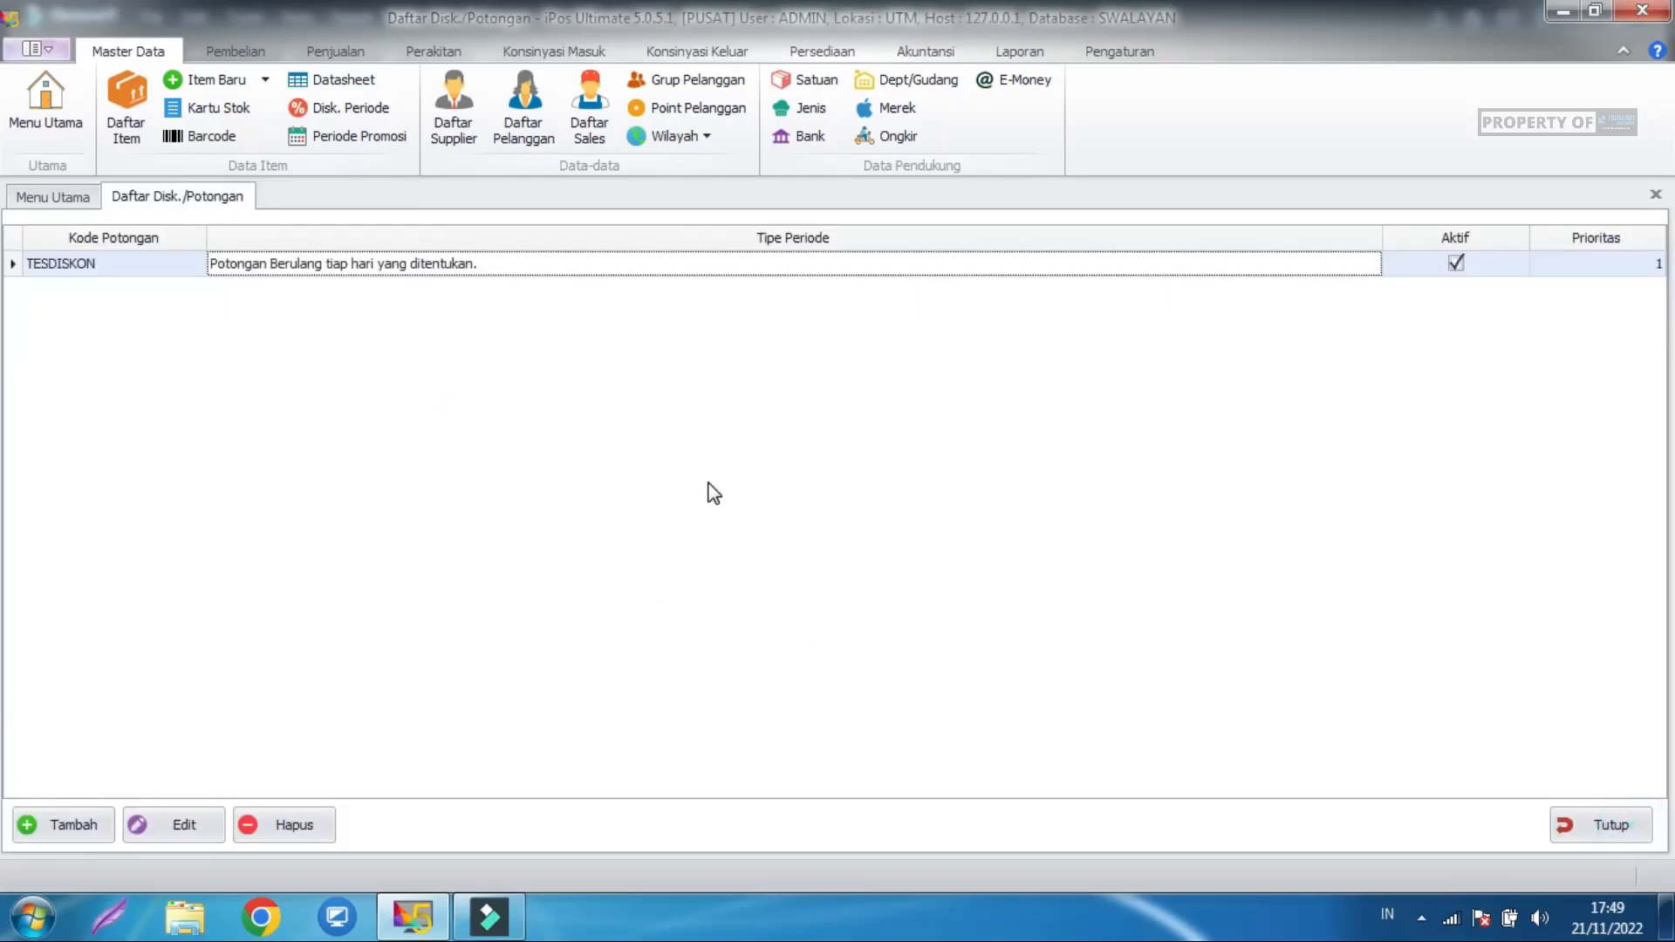
Open the cashier sales list, Daftar Penjualan Kasir, and start a new cashier sale.
left_click(385, 264)
left_click(462, 362)
left_click(321, 56)
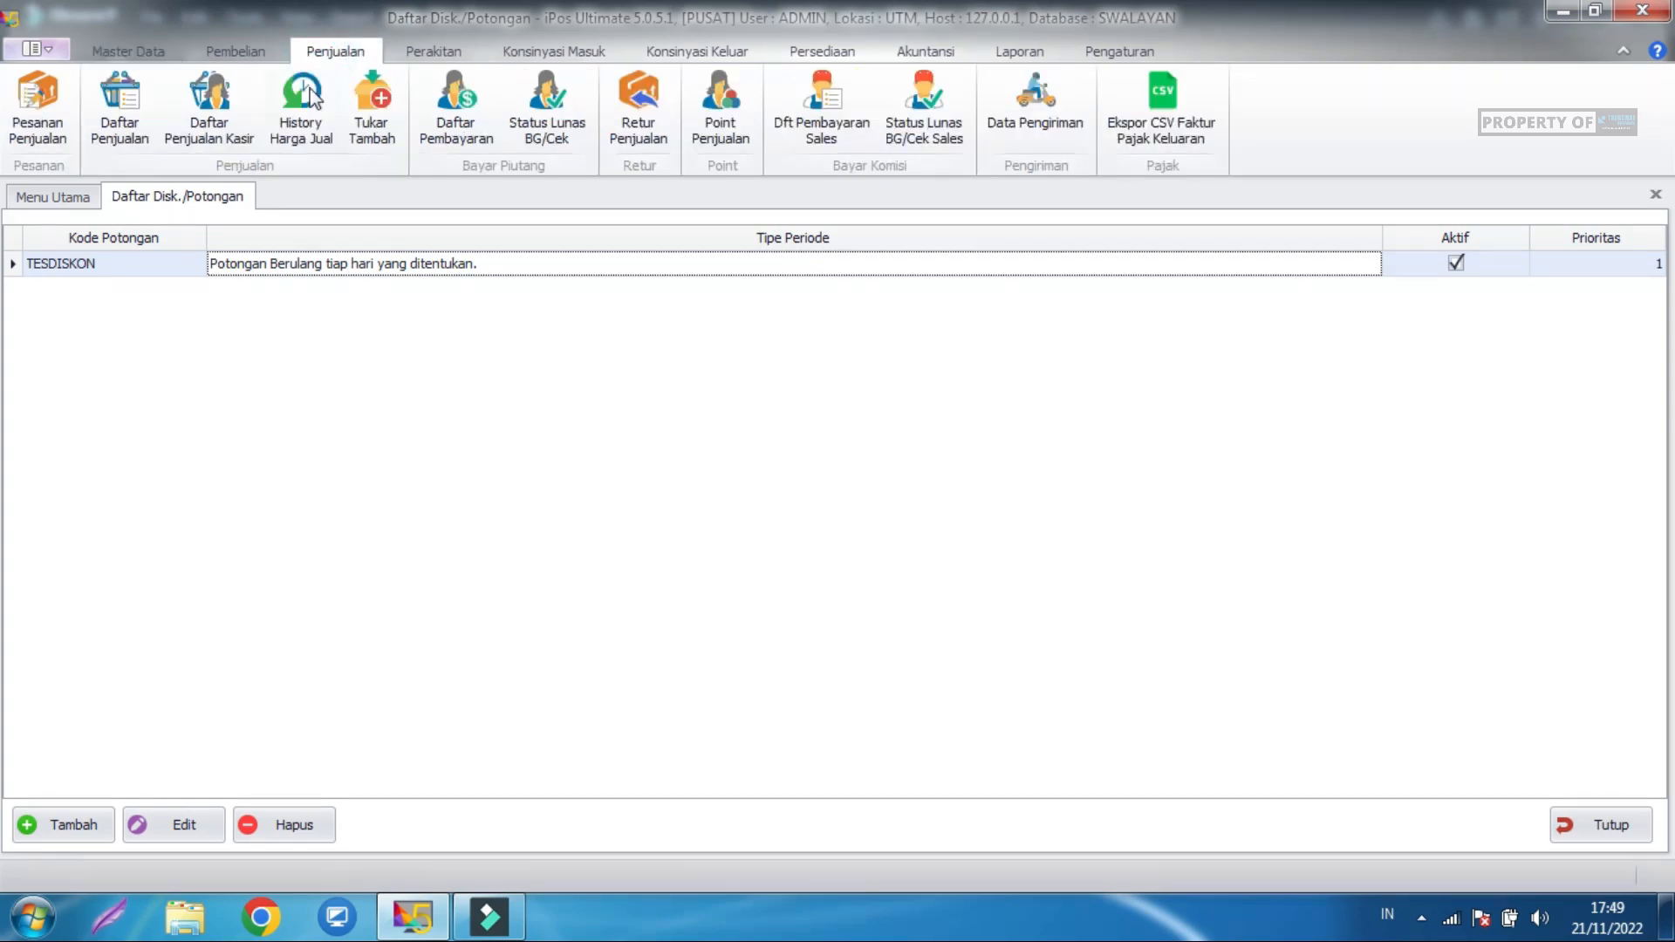
left_click(211, 135)
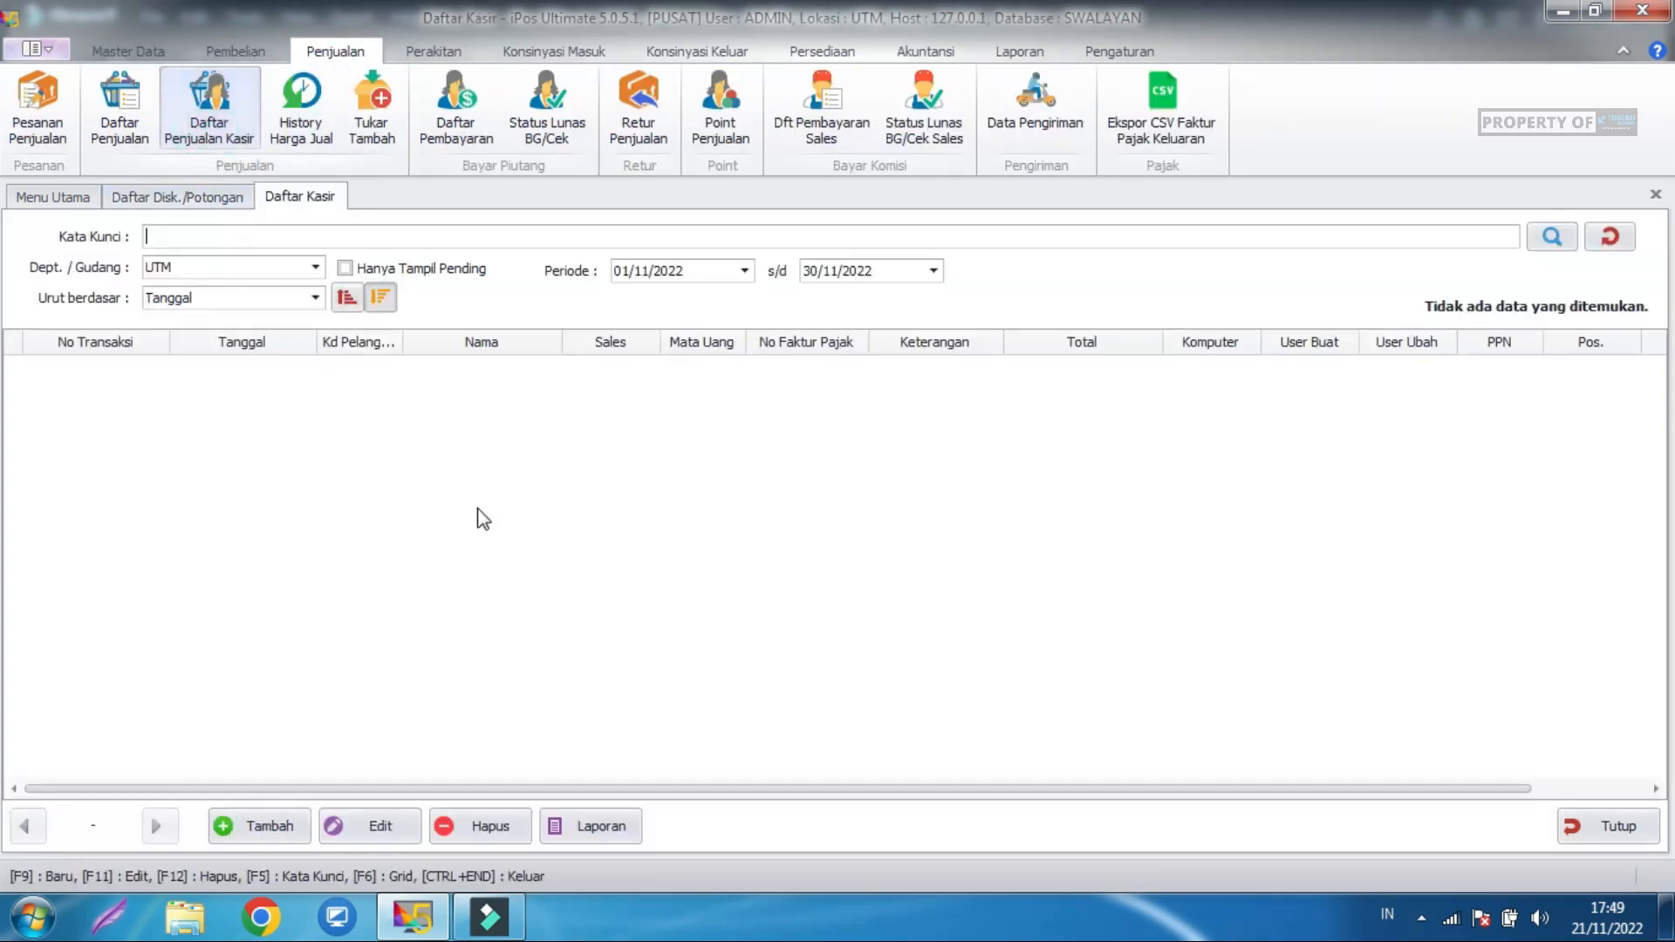
left_click(289, 829)
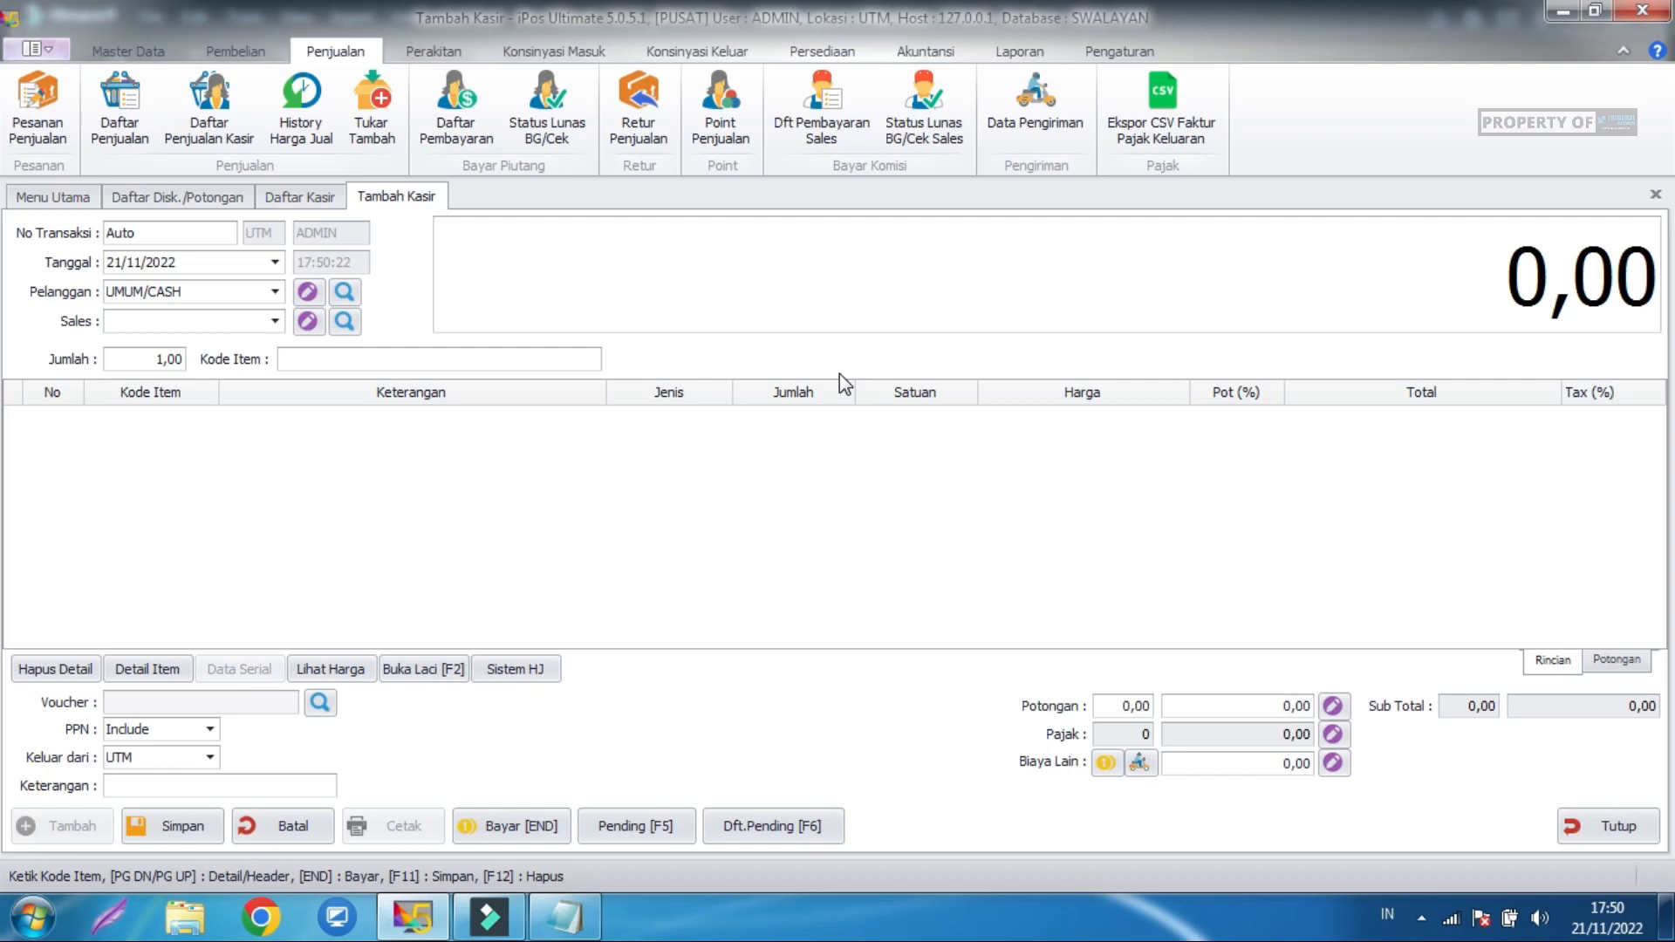
Add item A00001 to the cashier sale with a quantity of 50.
key("shift+Tab")
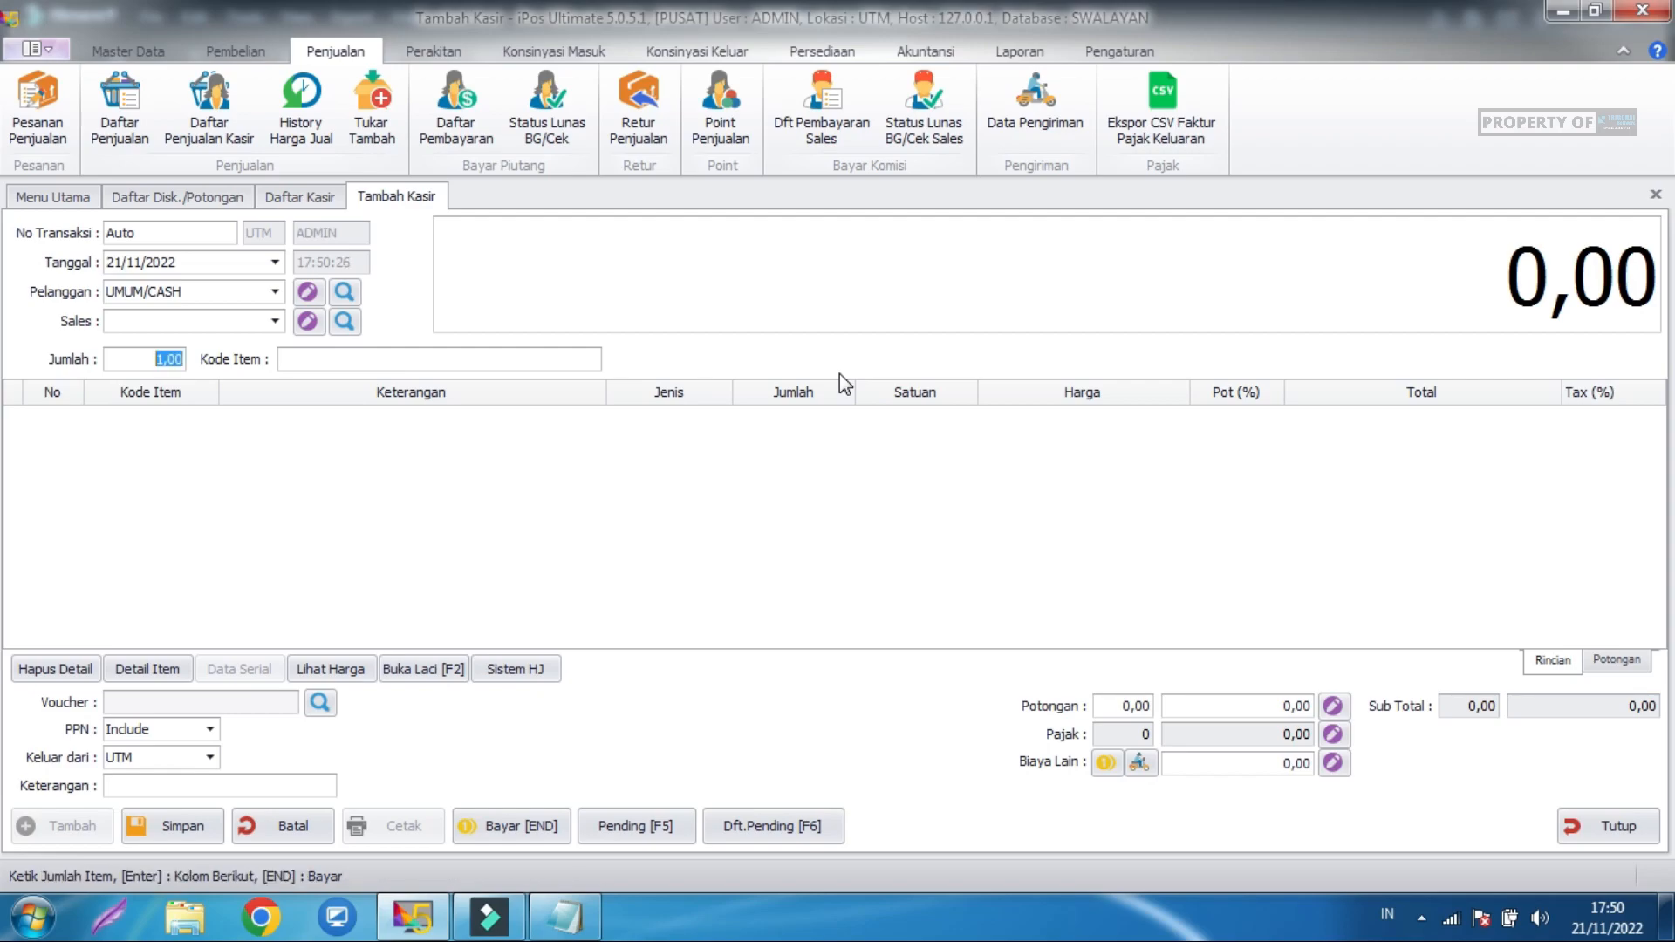
type("50")
key("Return")
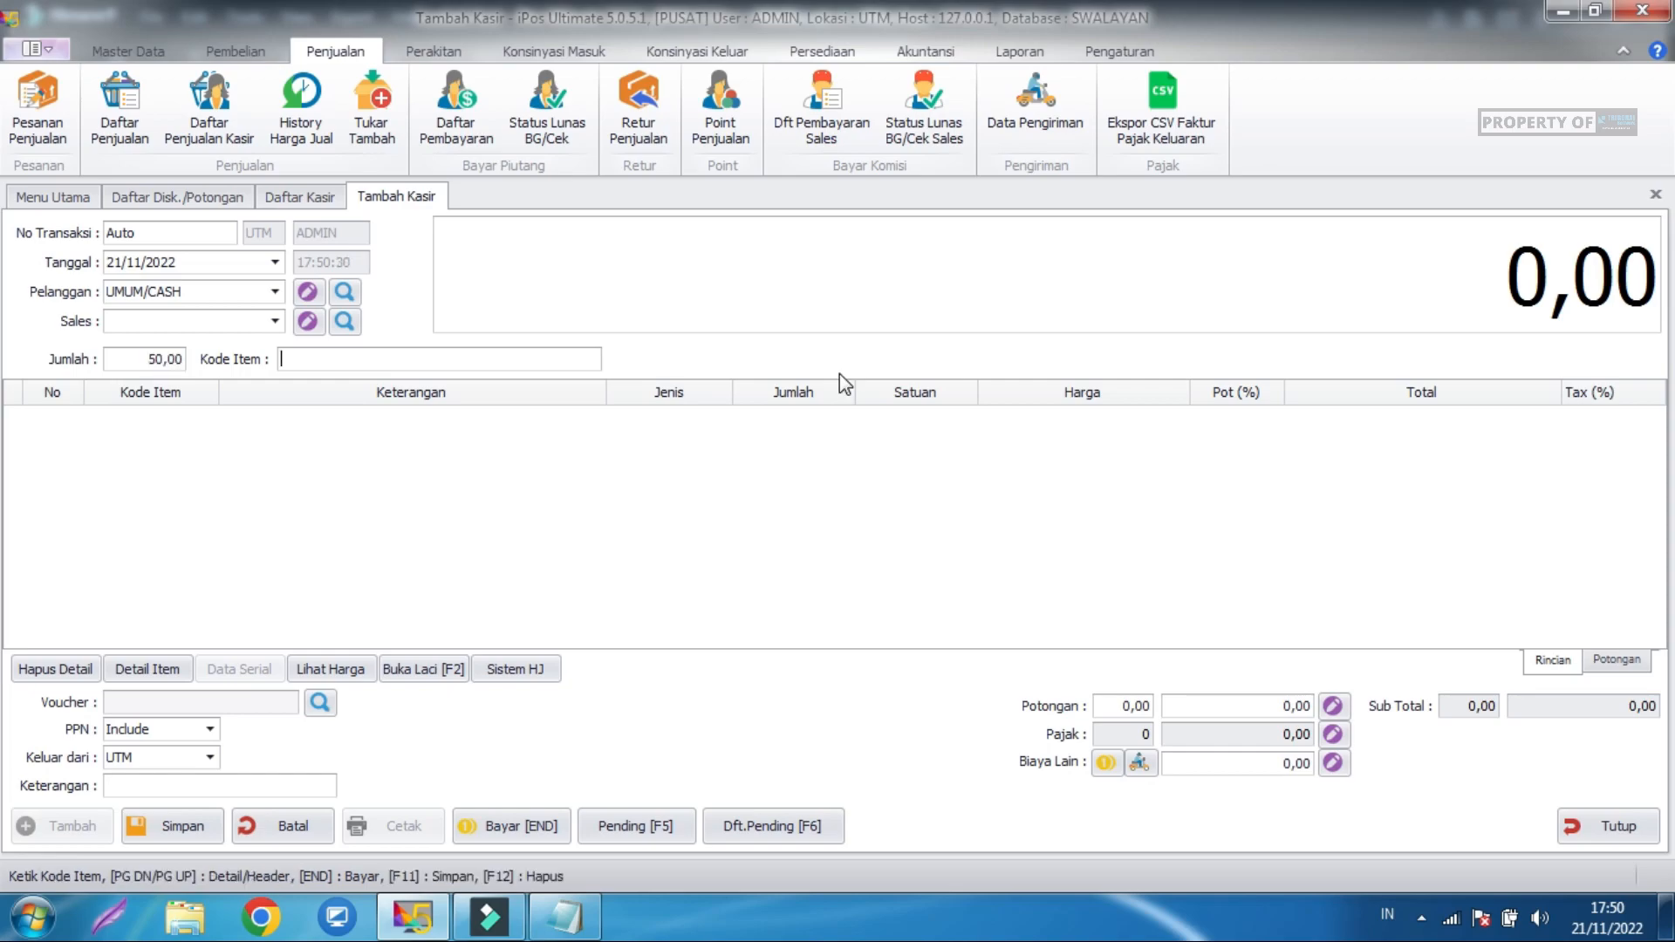
type("A00001")
key("Return")
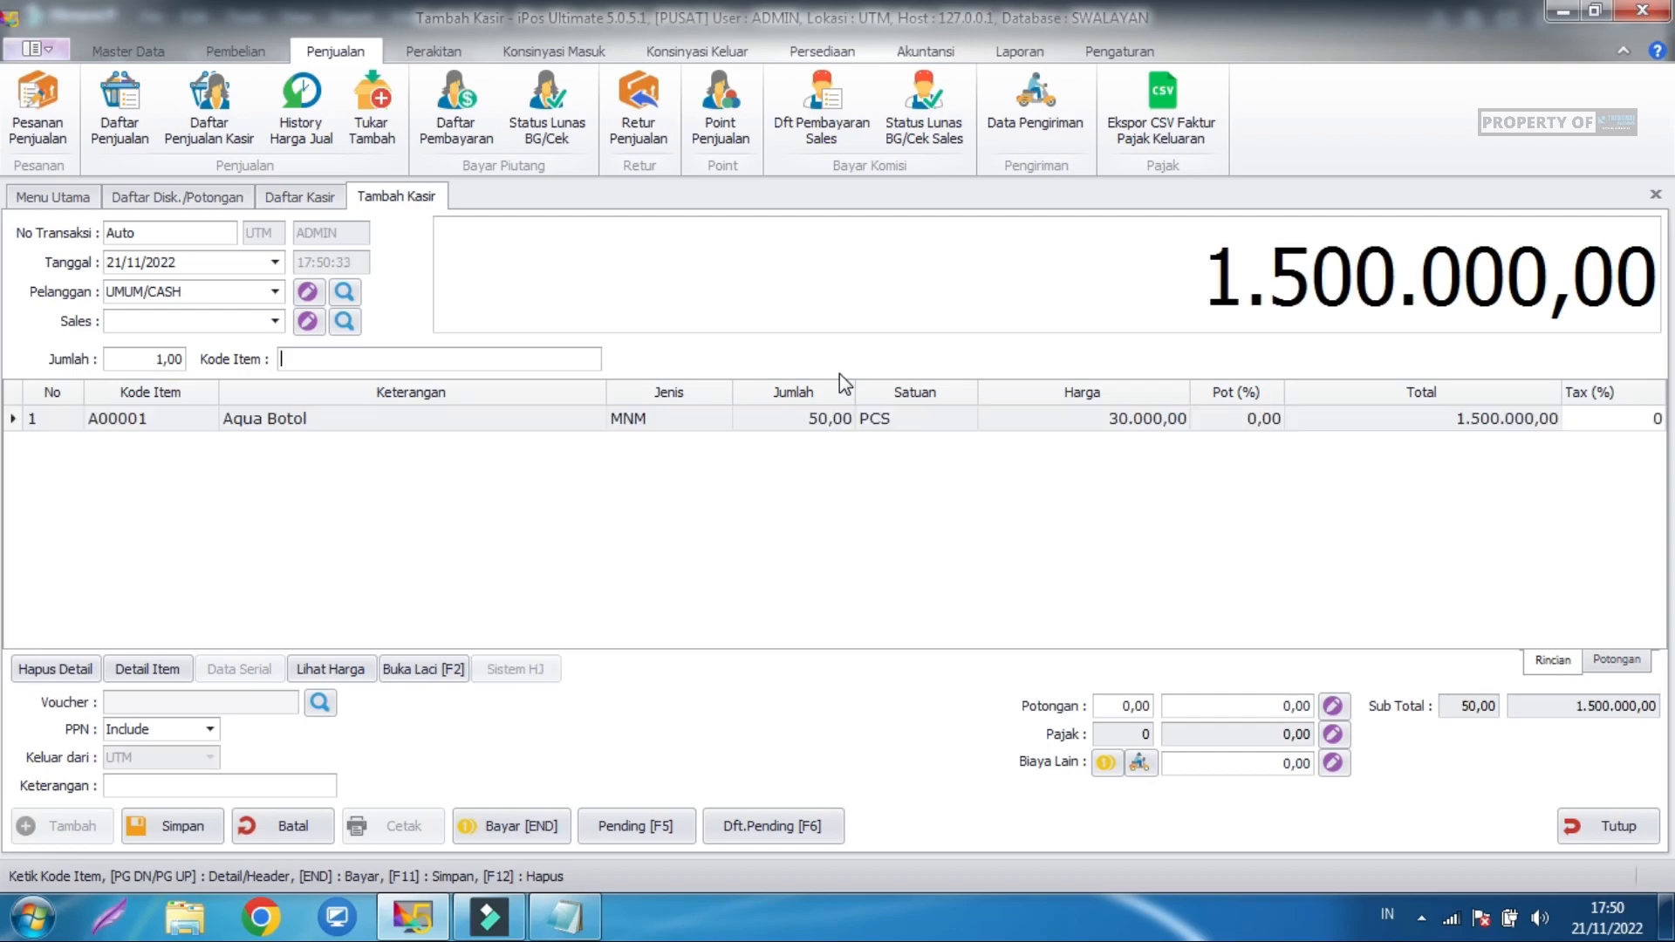
Set the quantity of the Aqua Botol sale line to 10.
left_click(150, 420)
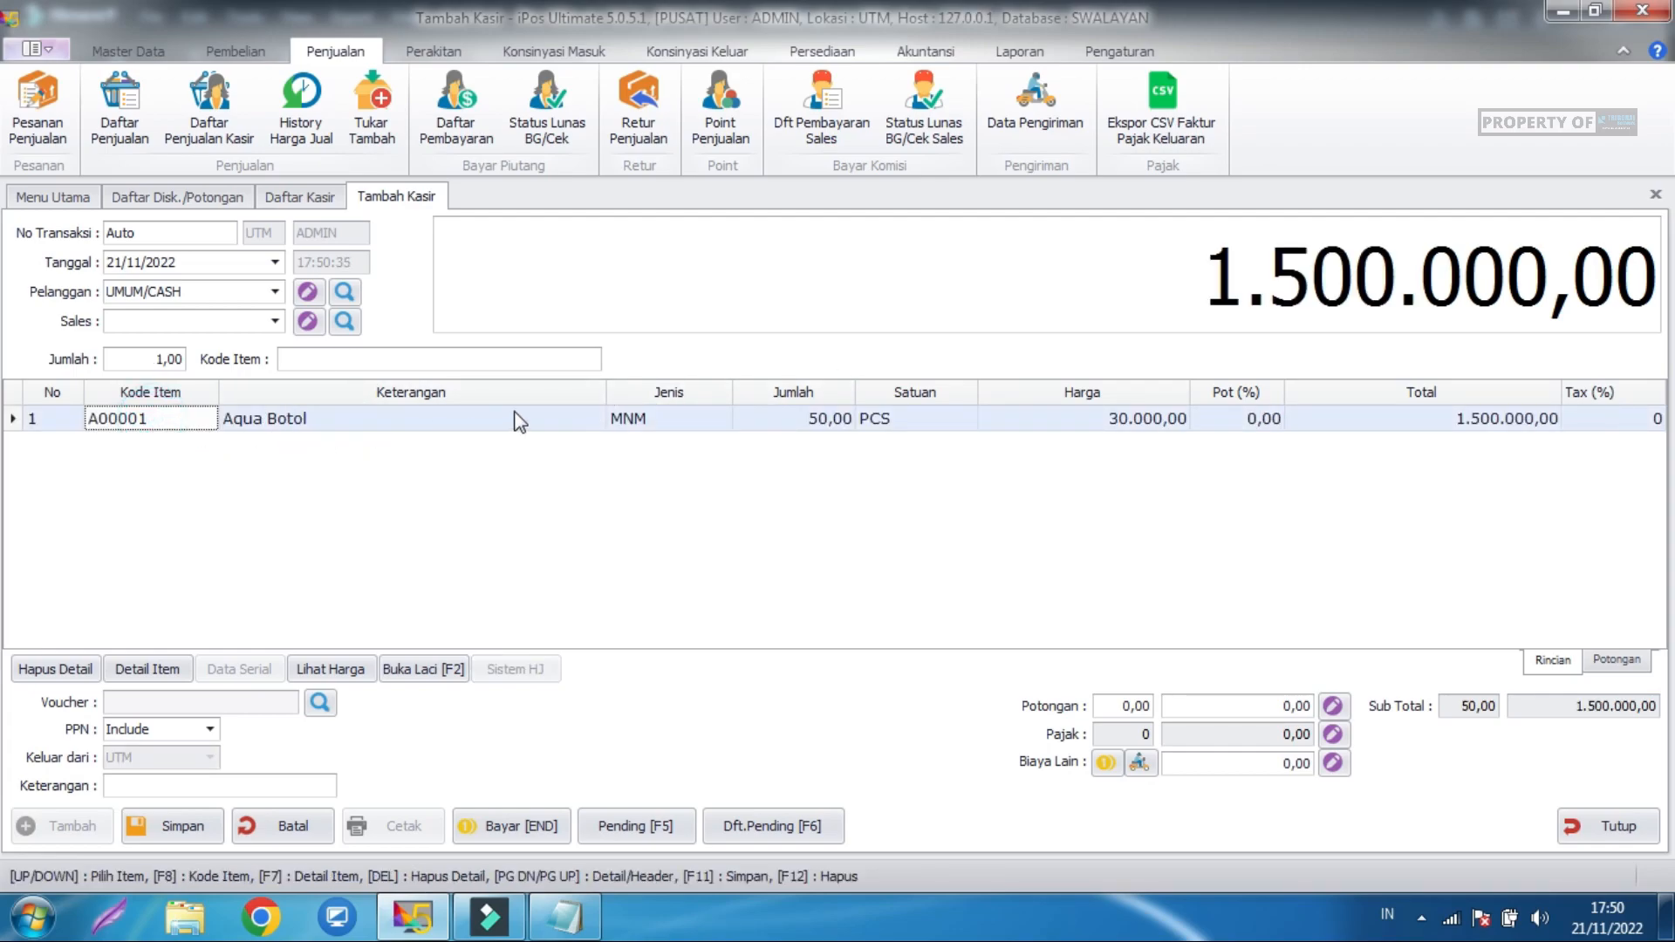
left_click(946, 422)
left_click(353, 360)
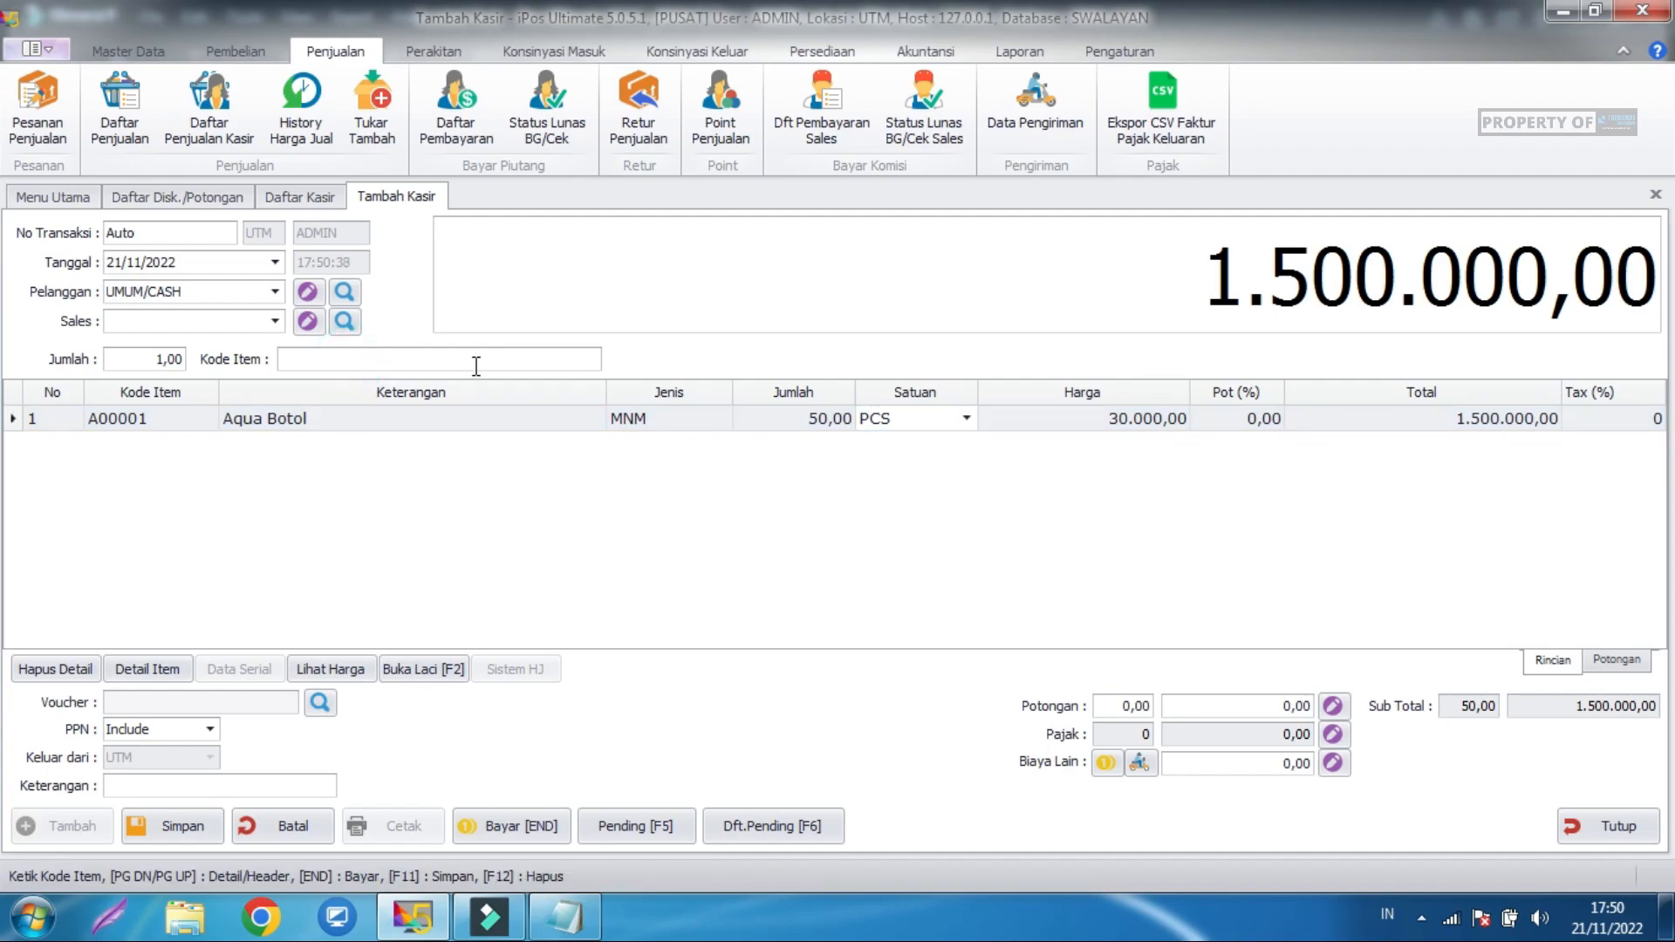
left_click(831, 420)
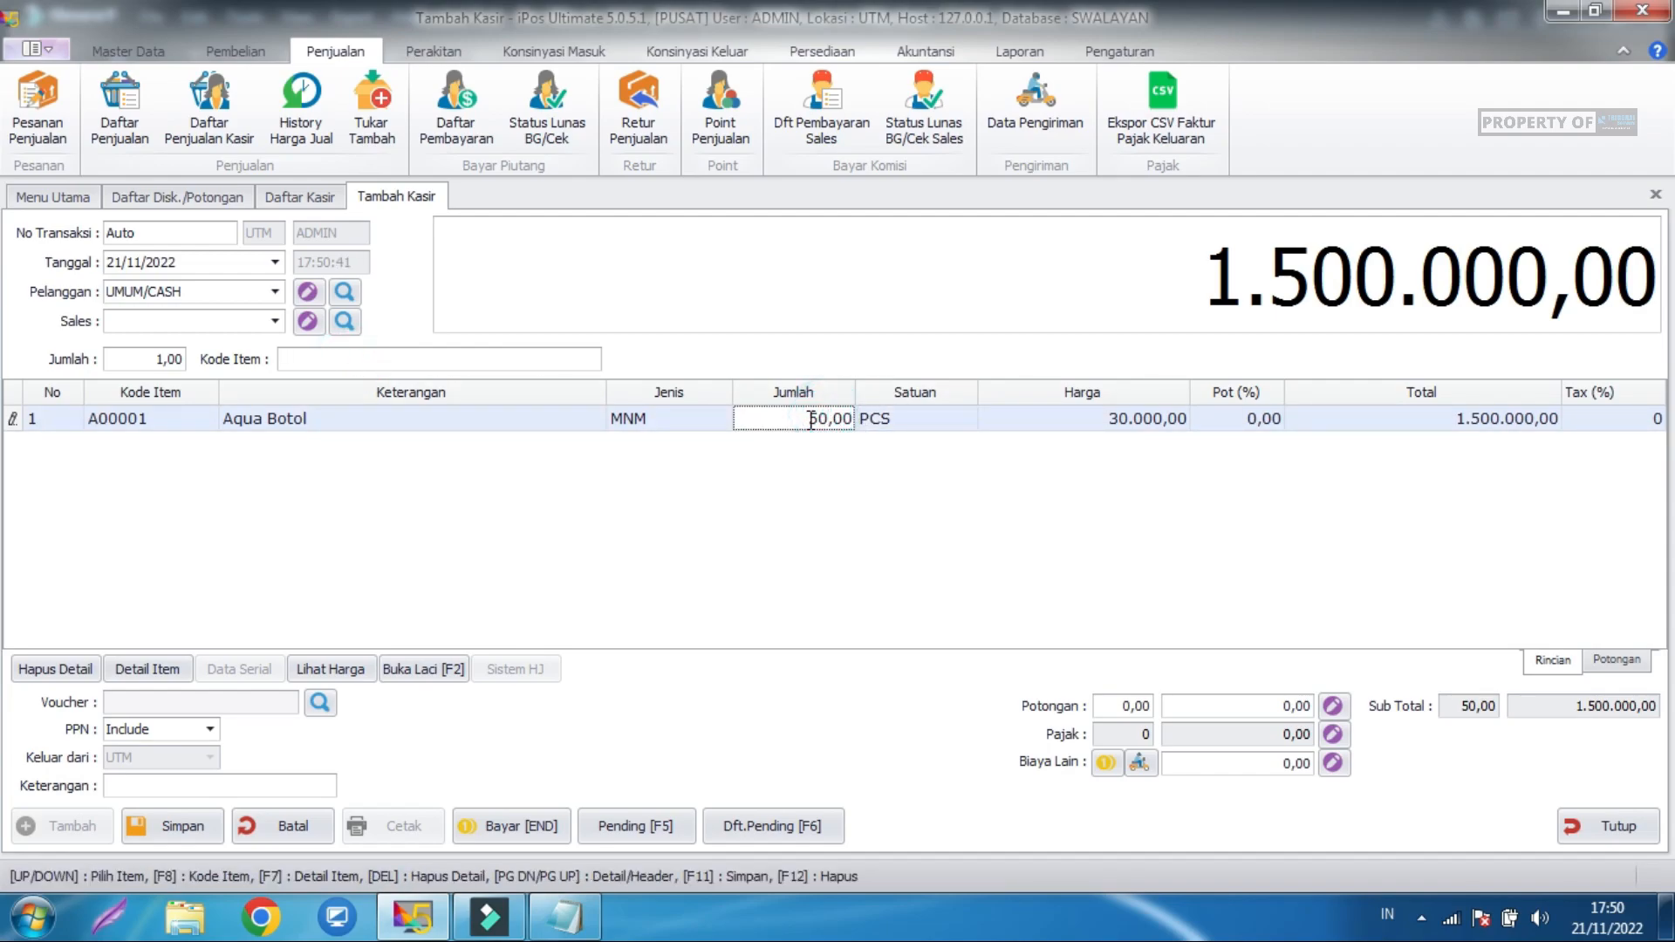
double_click(811, 421)
type("10")
left_click(932, 527)
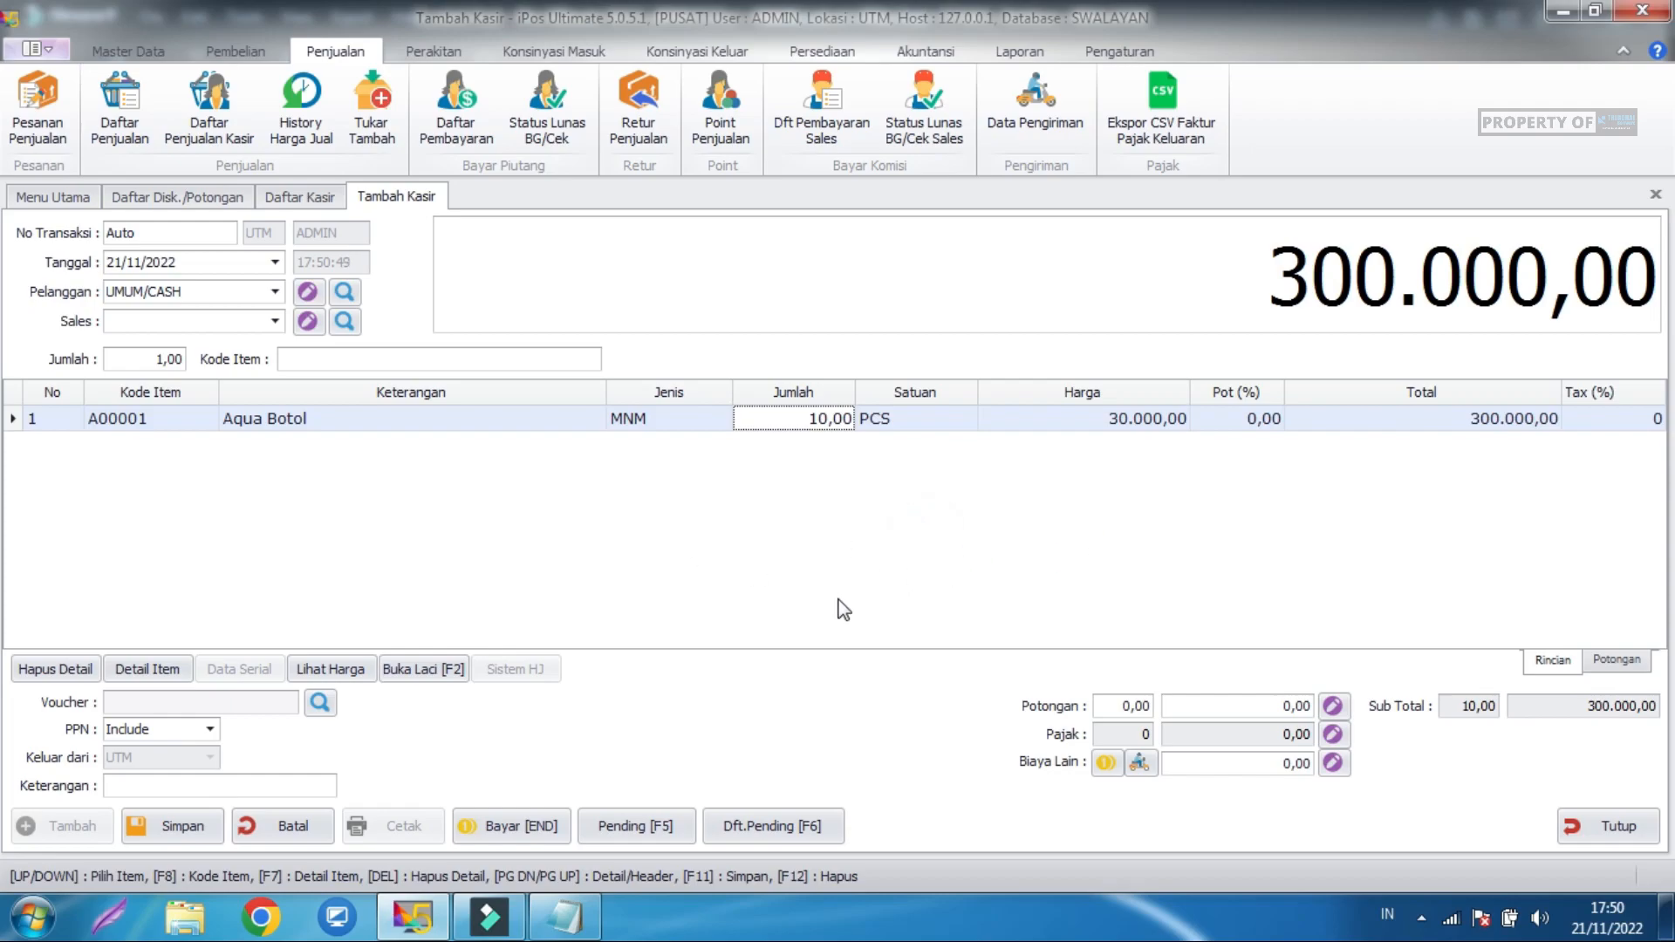
left_click(1254, 541)
key("Return")
left_click(733, 469)
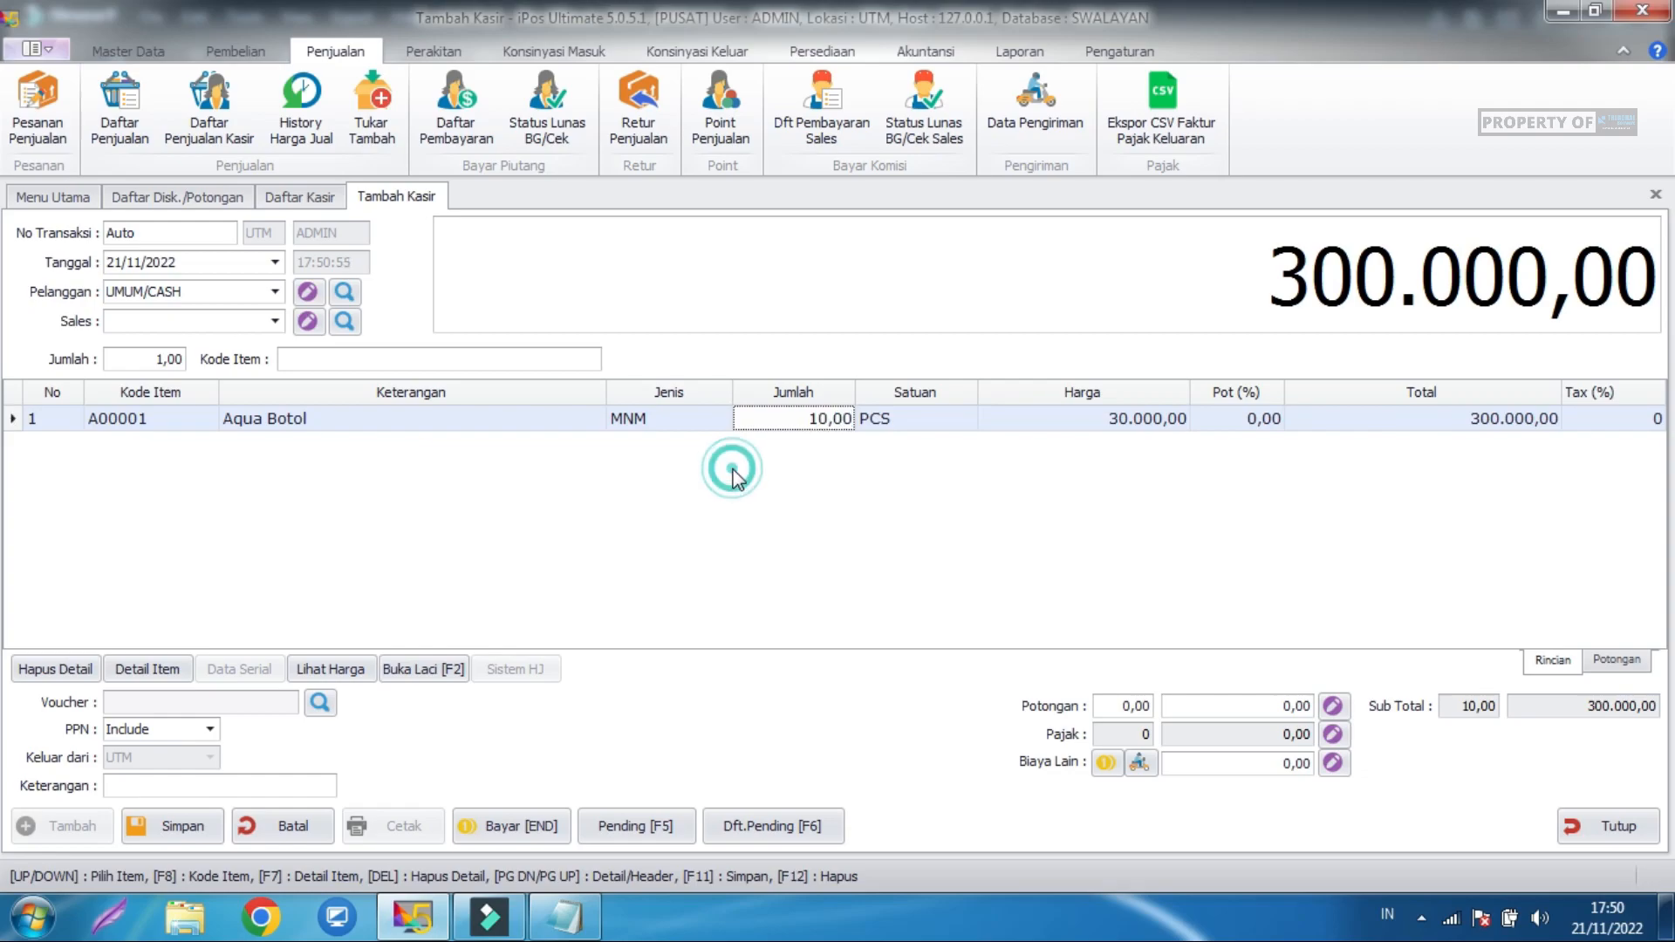
Review the payment total of the cashier sale and check the TESDISKON entry in the discount list.
left_click(524, 827)
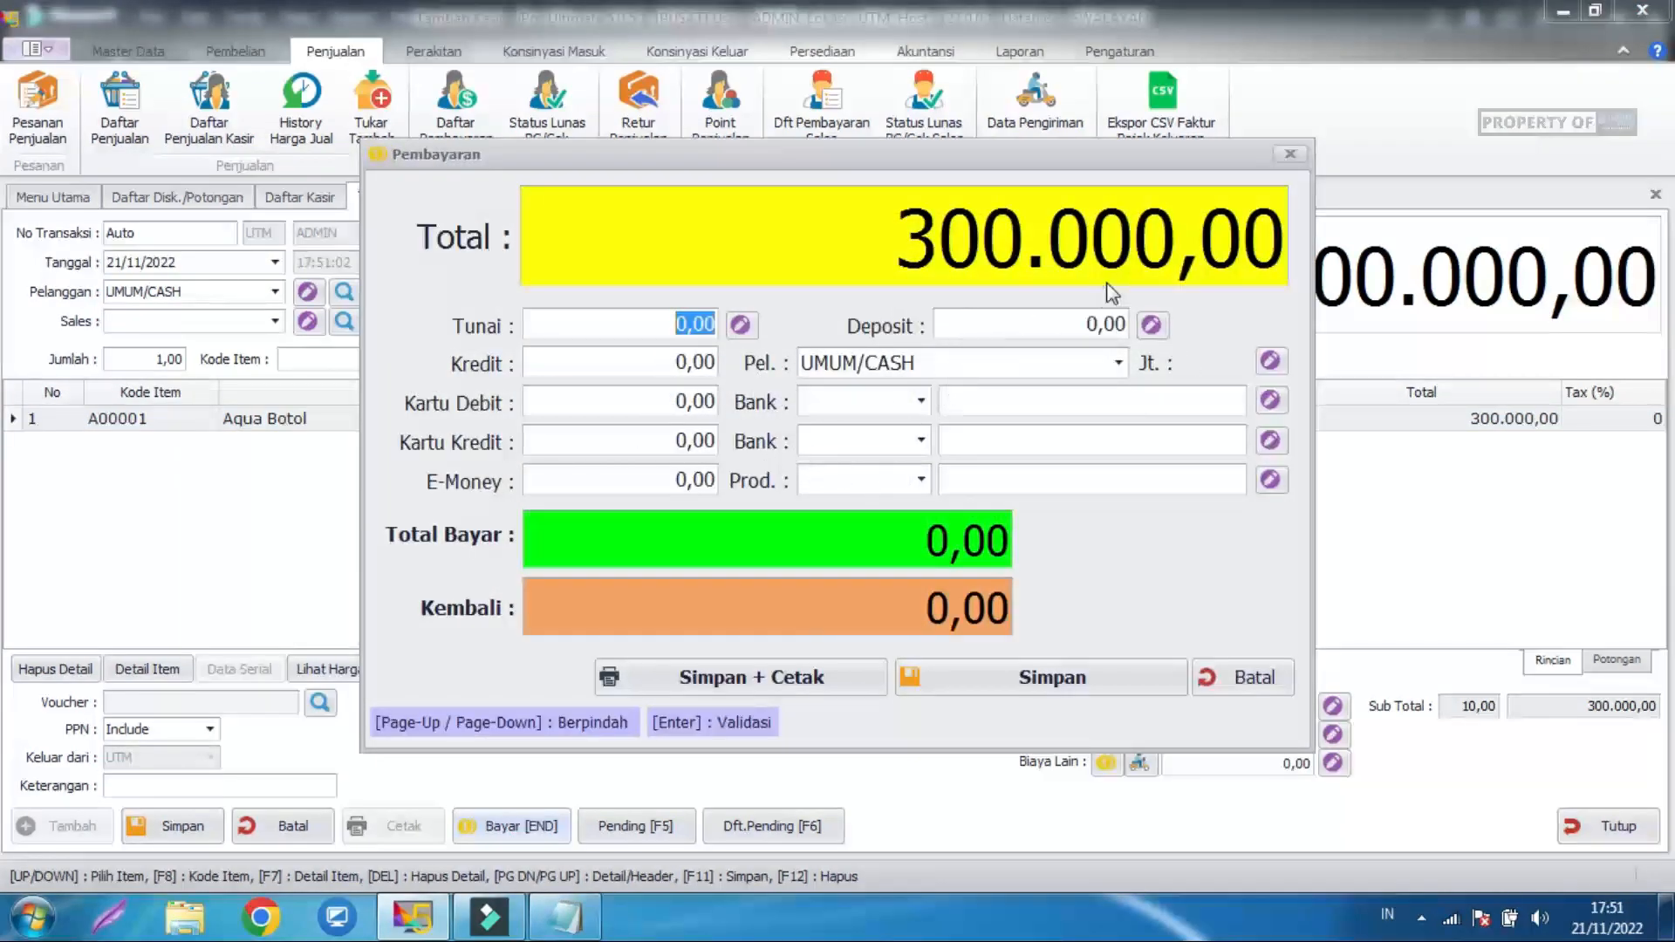
left_click(1291, 155)
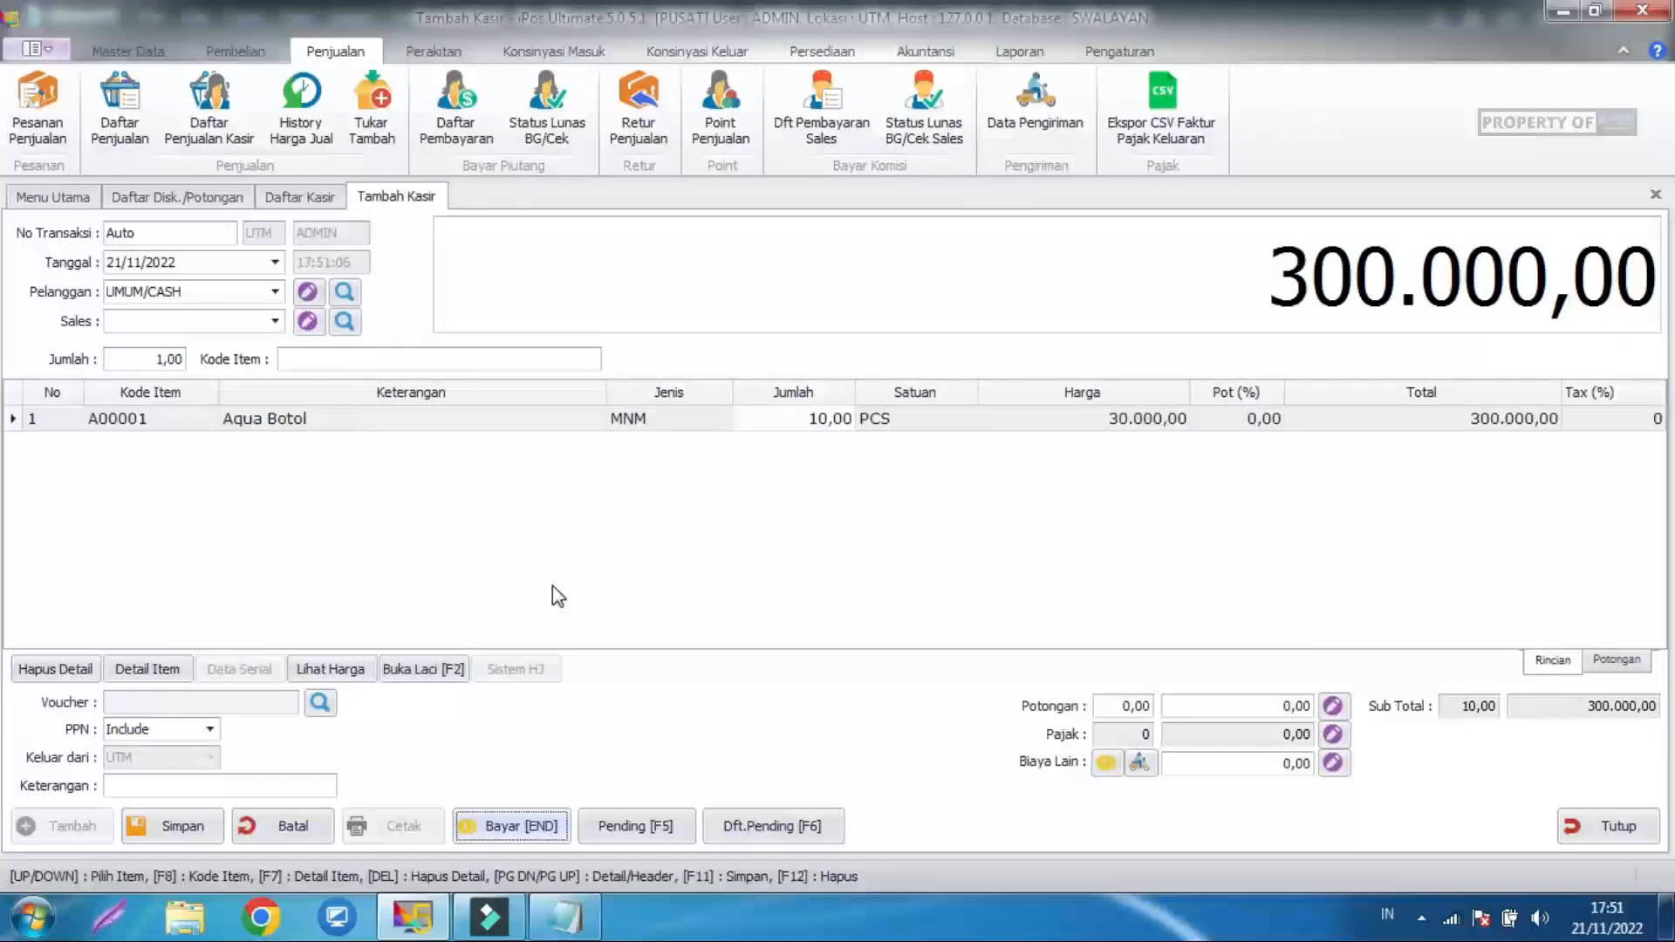
left_click(222, 195)
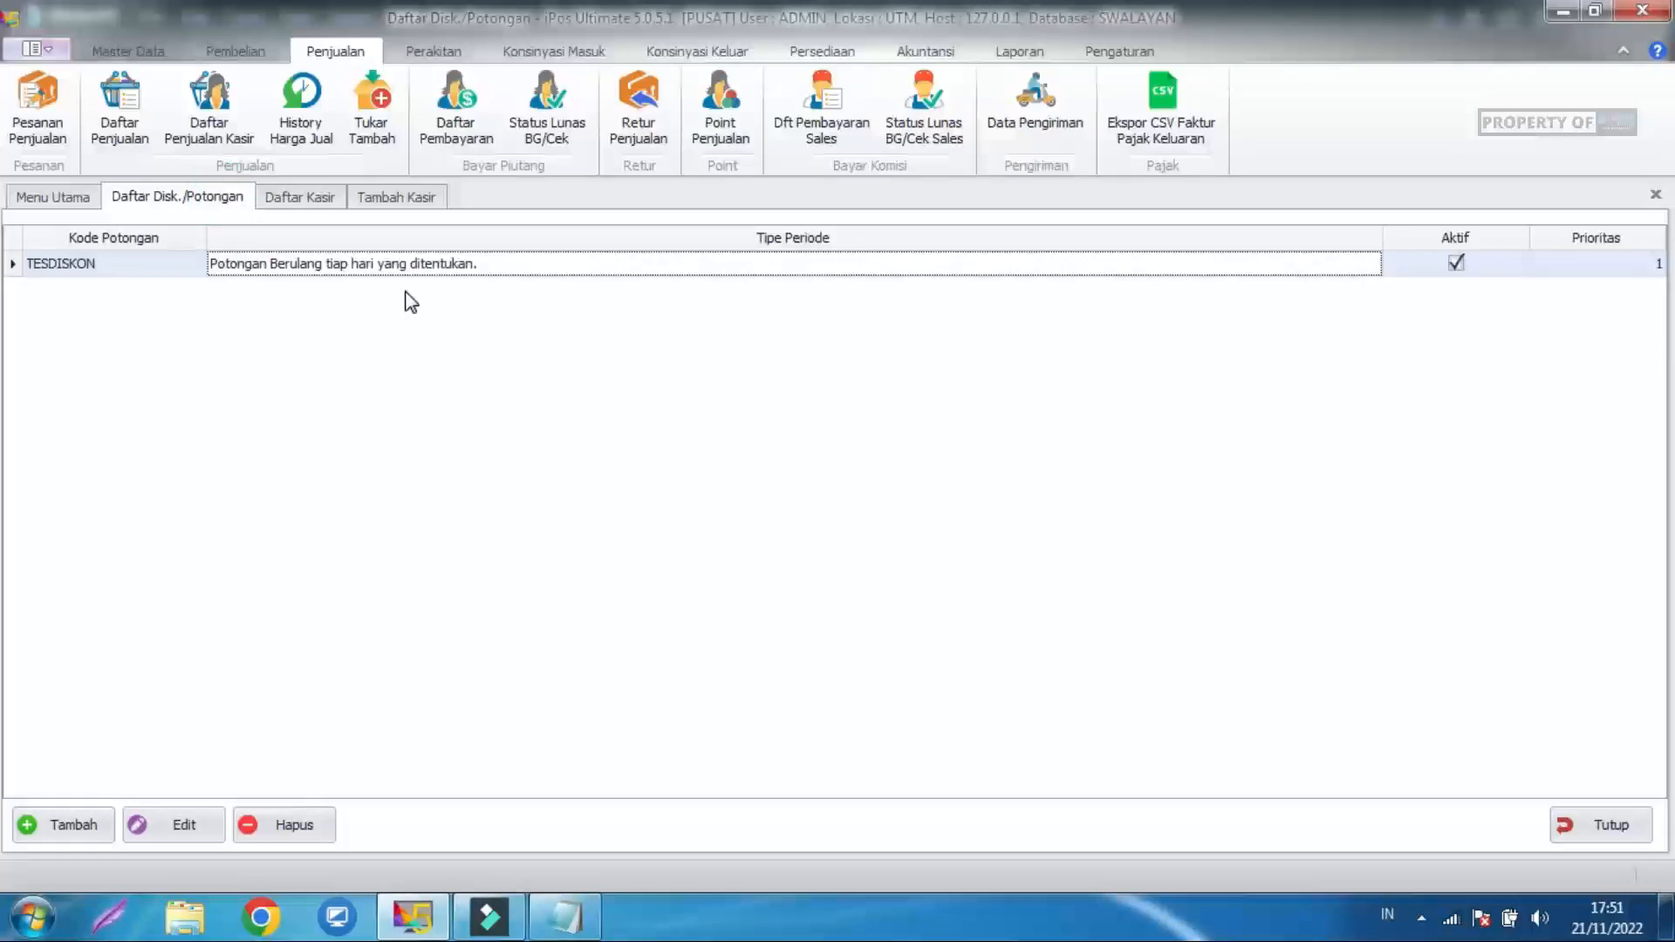
left_click(394, 196)
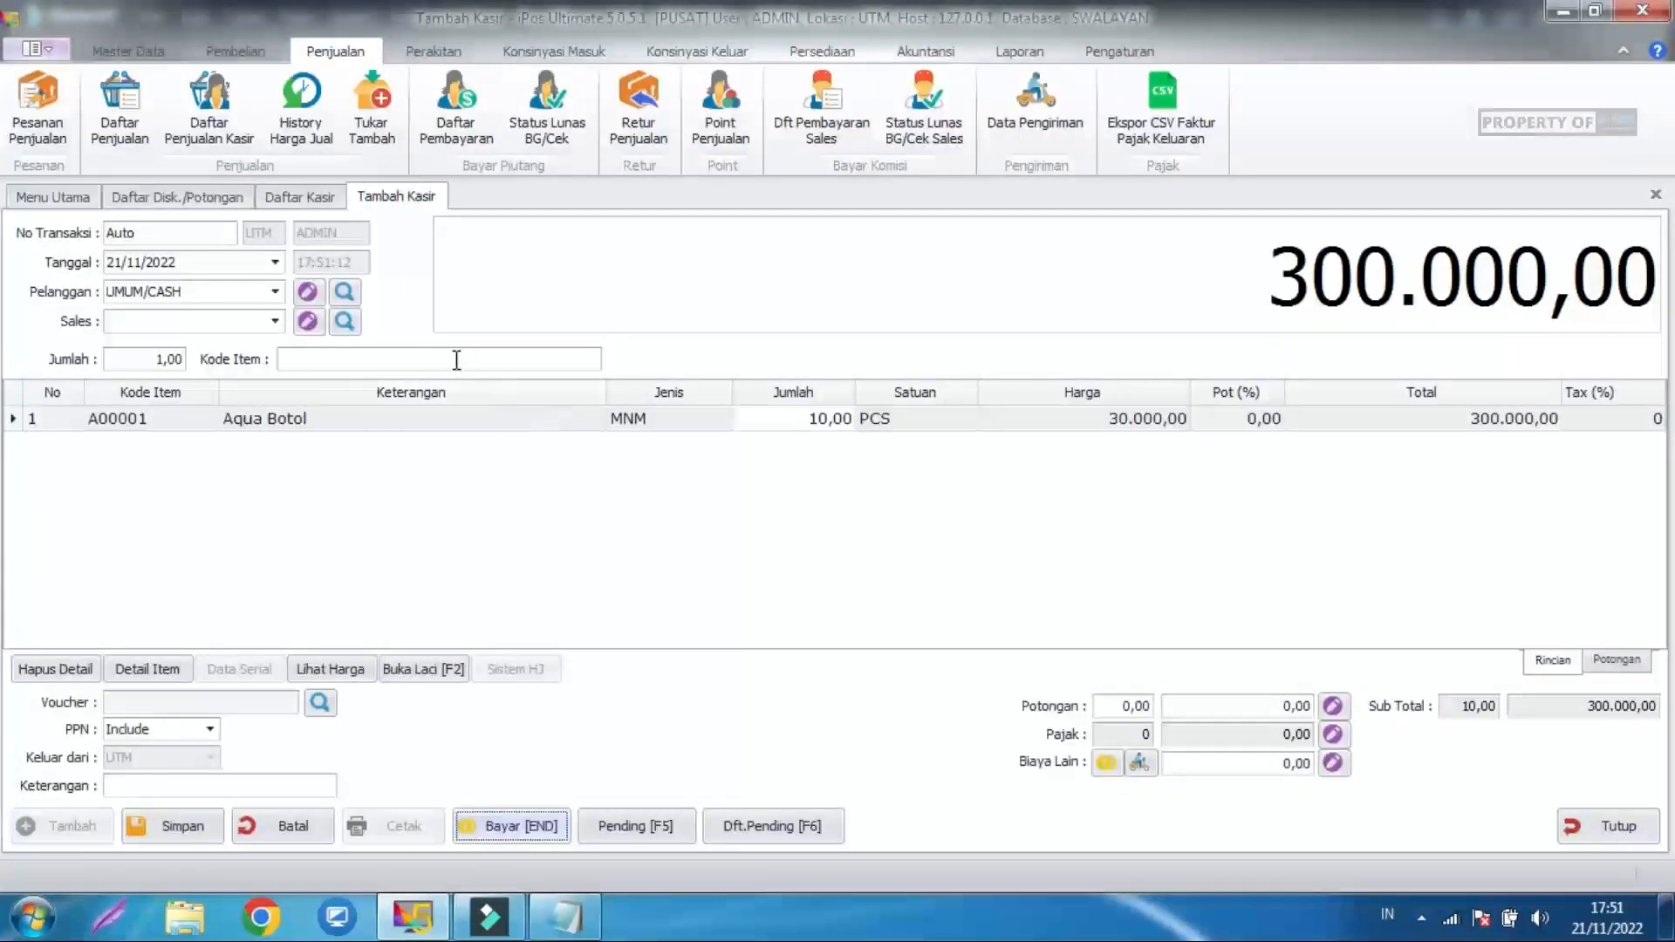
Add item A00001 to the sale again with quantity 1 and check the discount percentage on the new DUS line.
left_click(676, 476)
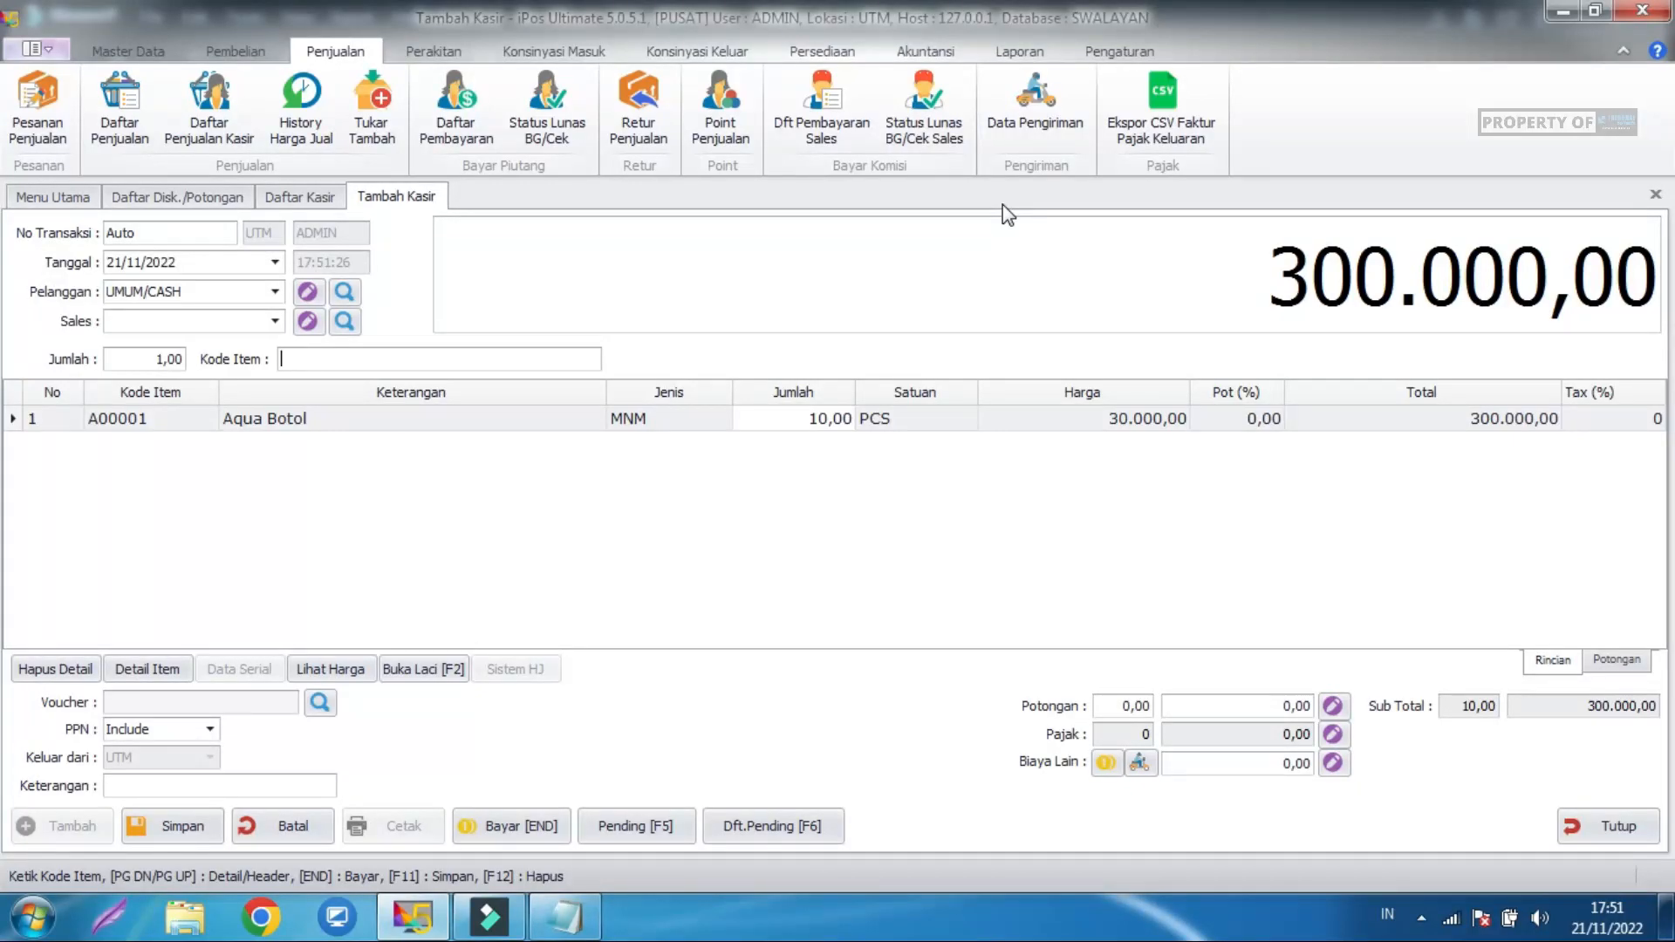
type("A00001")
key("Return")
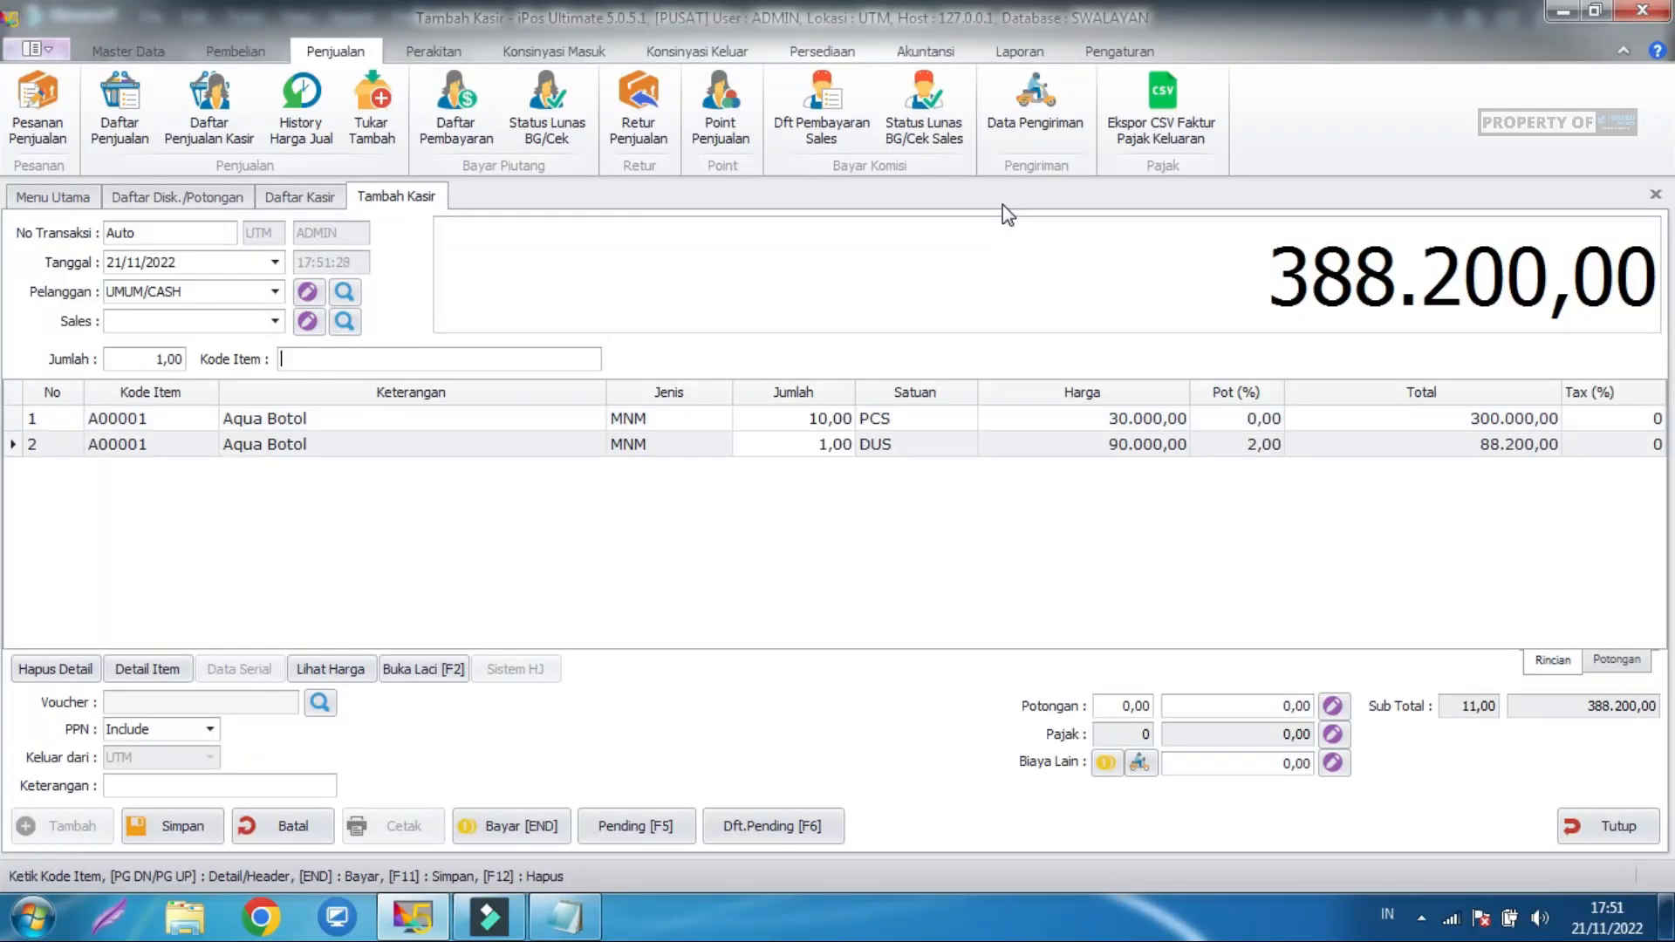
left_click(1254, 451)
left_click(1251, 442)
left_click(1254, 438)
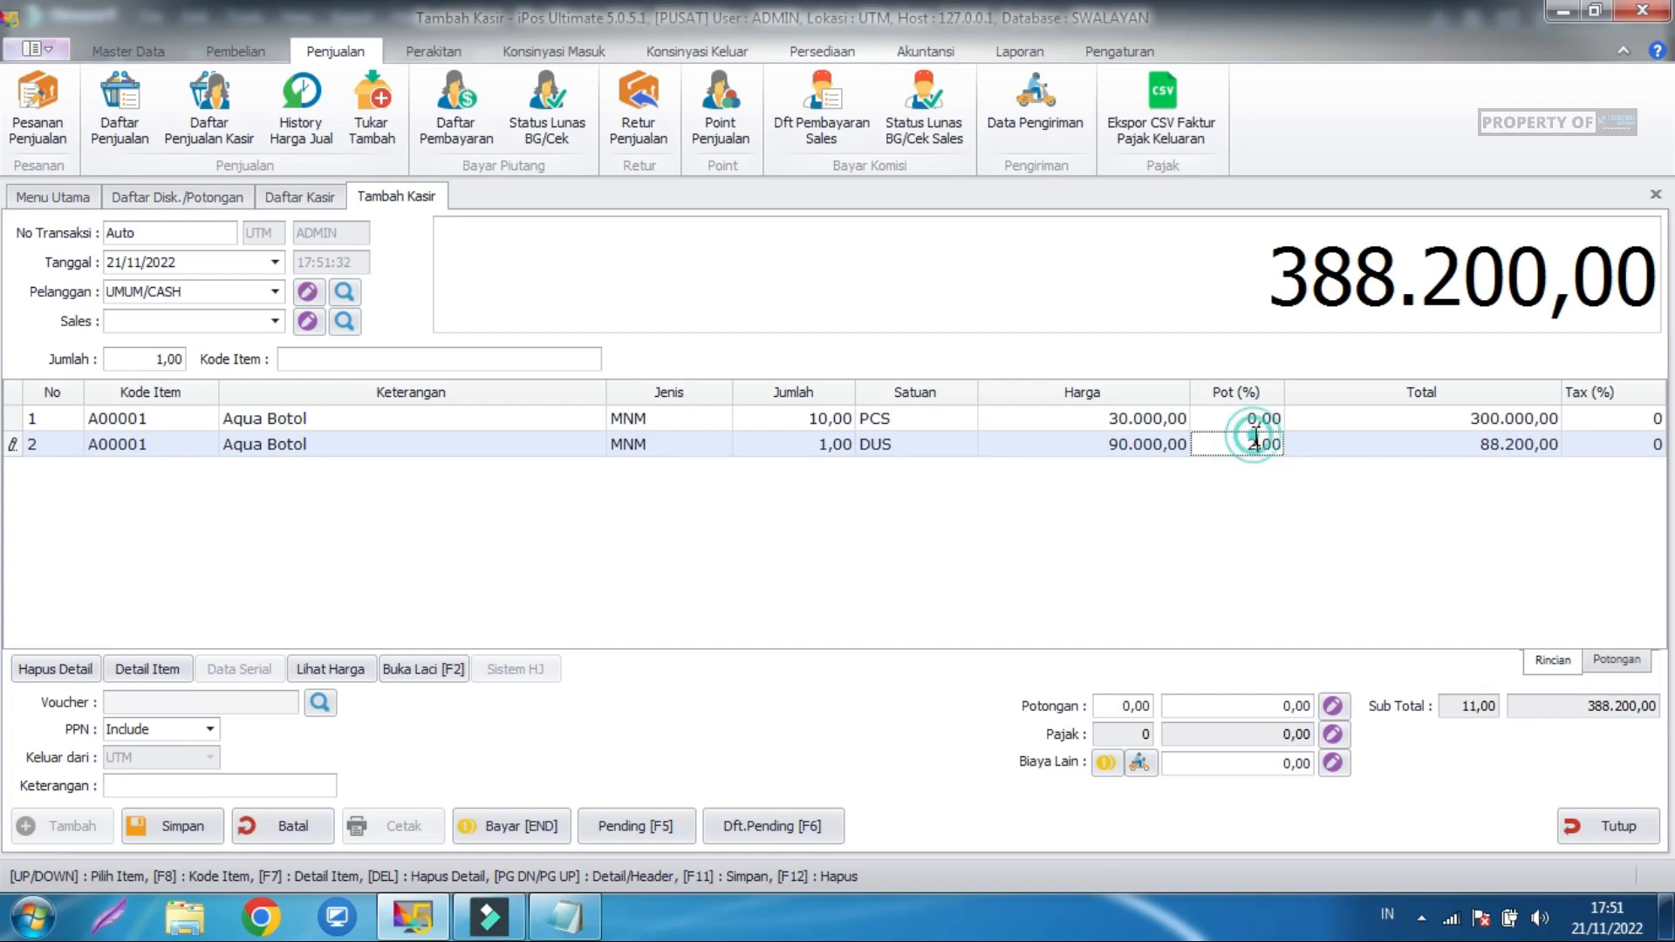
left_click(1240, 448)
left_click(1243, 448)
left_click_drag(1254, 455, 1257, 456)
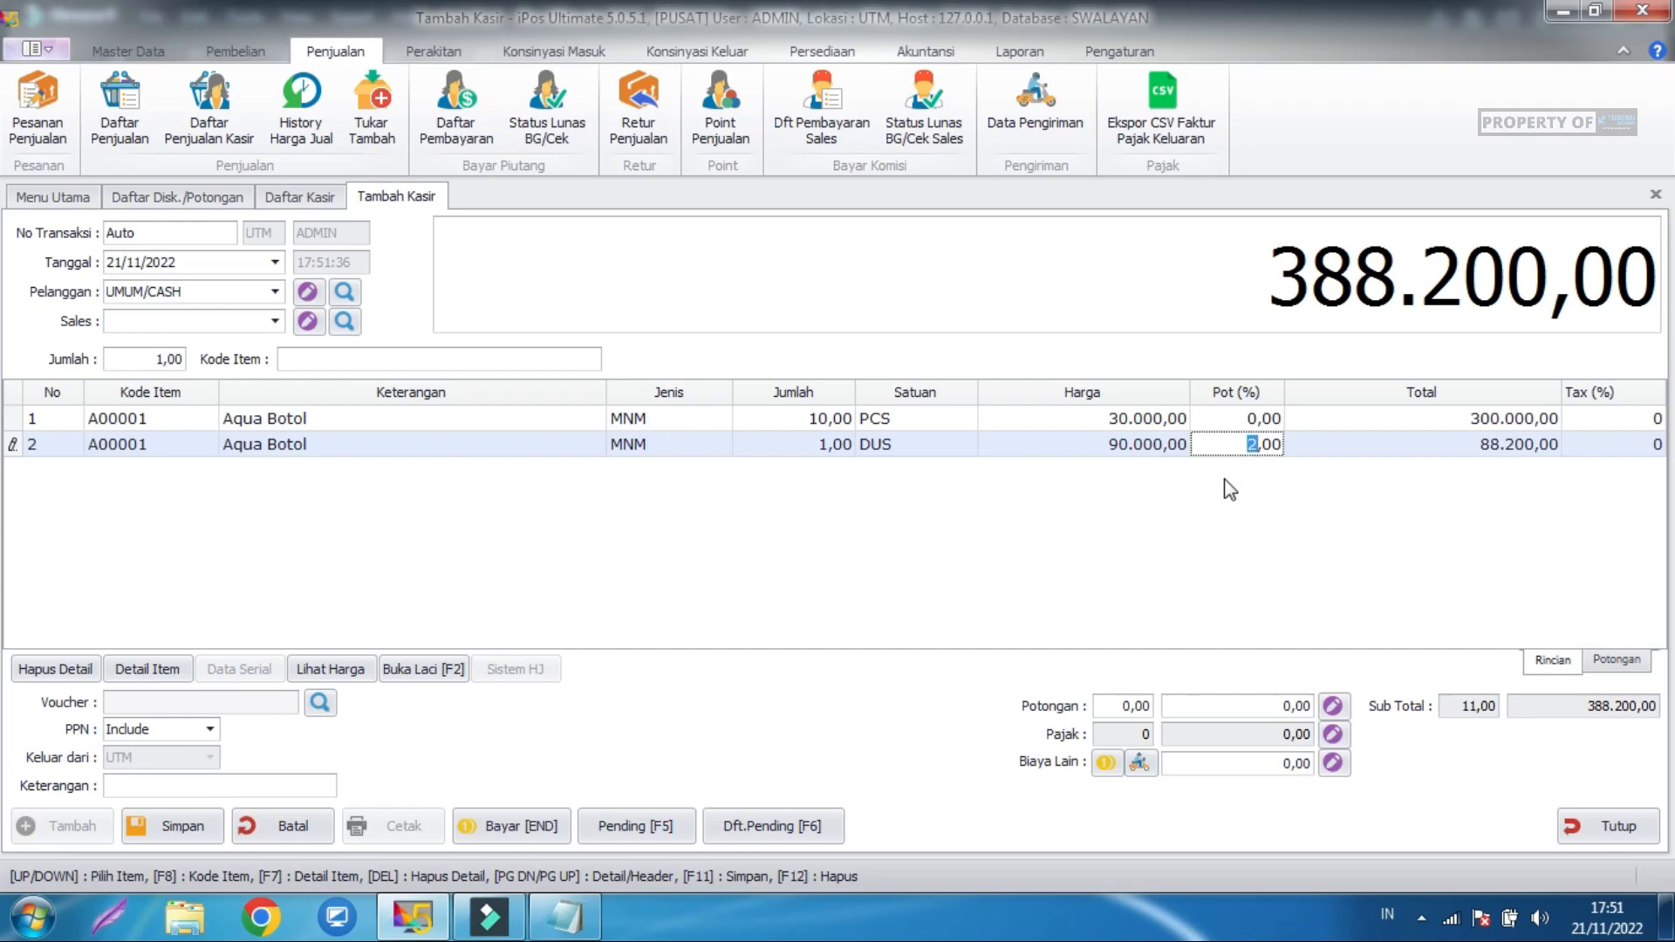
Switch the sale's customer to PELANGGAN A and check the discount on the second Aqua Botol line.
left_click(276, 293)
left_click(259, 356)
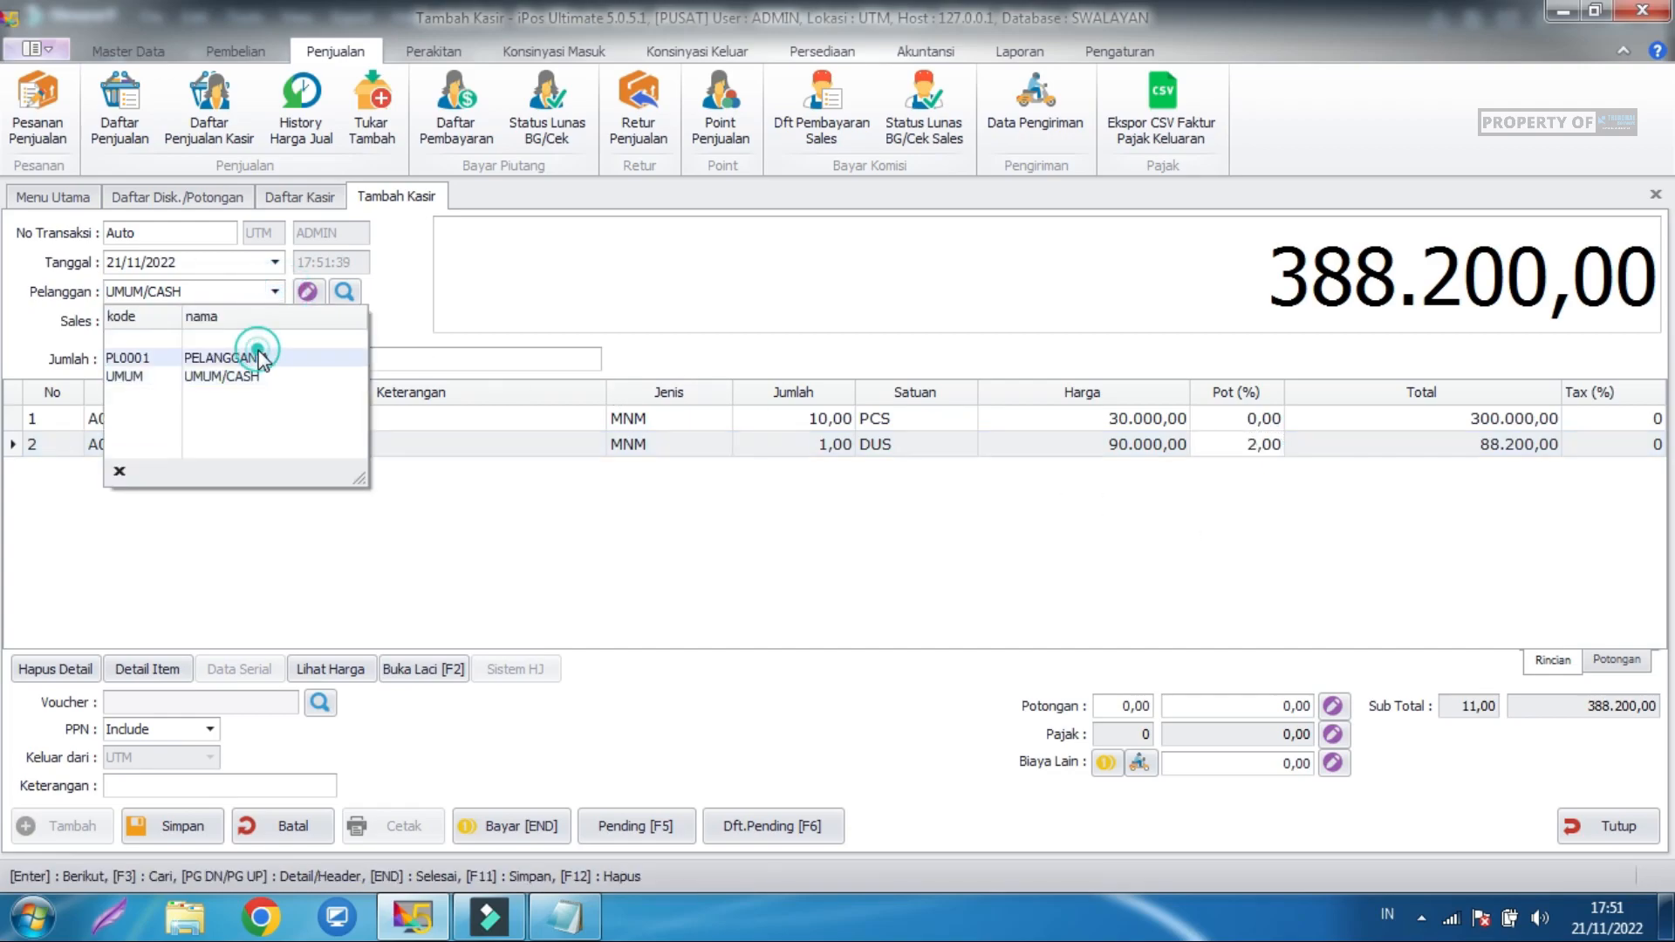
left_click(1232, 445)
left_click(703, 537)
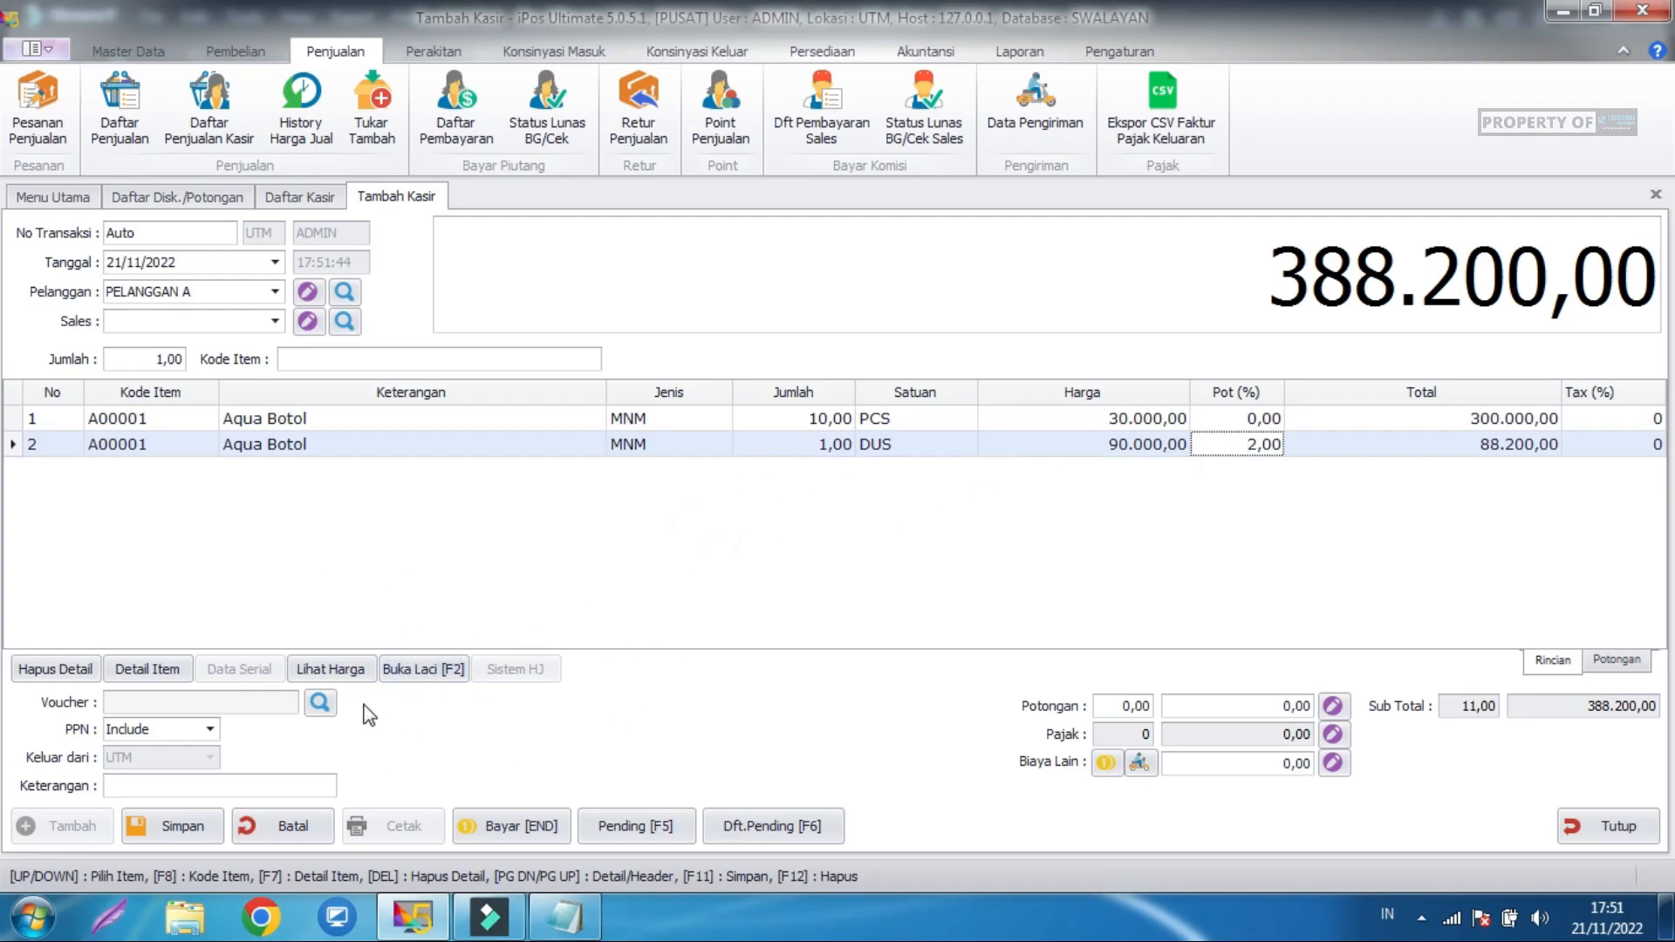
Look through the sale's voucher list, Daftar Voucher, for available vouchers and close it without choosing one.
left_click(320, 703)
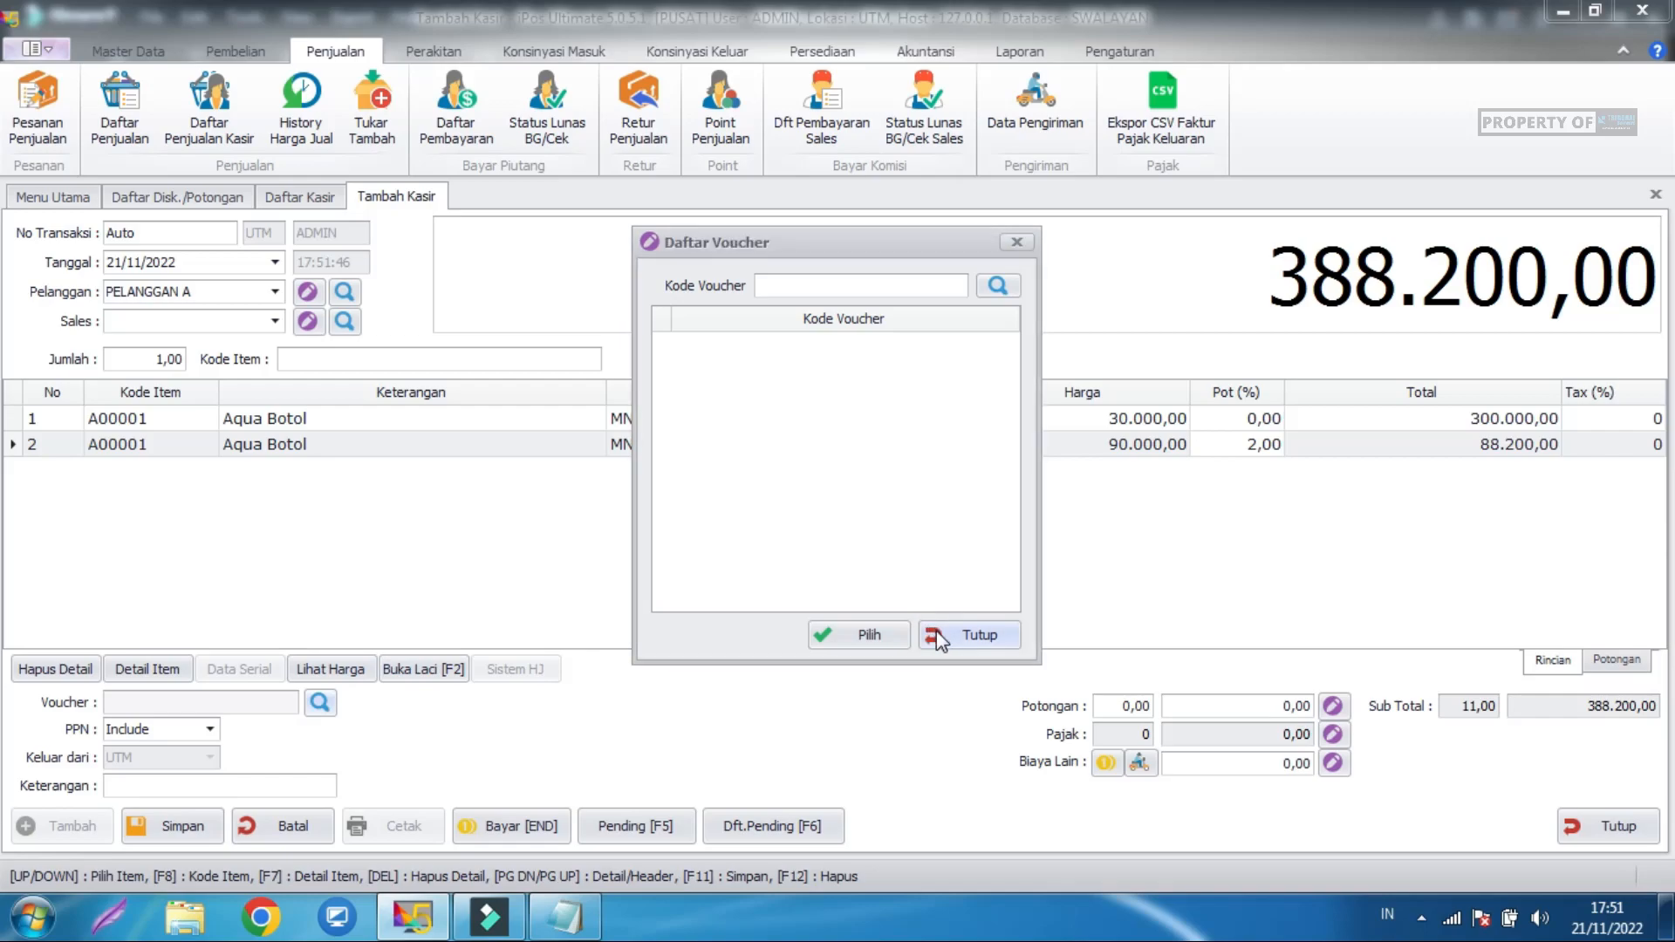
left_click(935, 630)
left_click(222, 693)
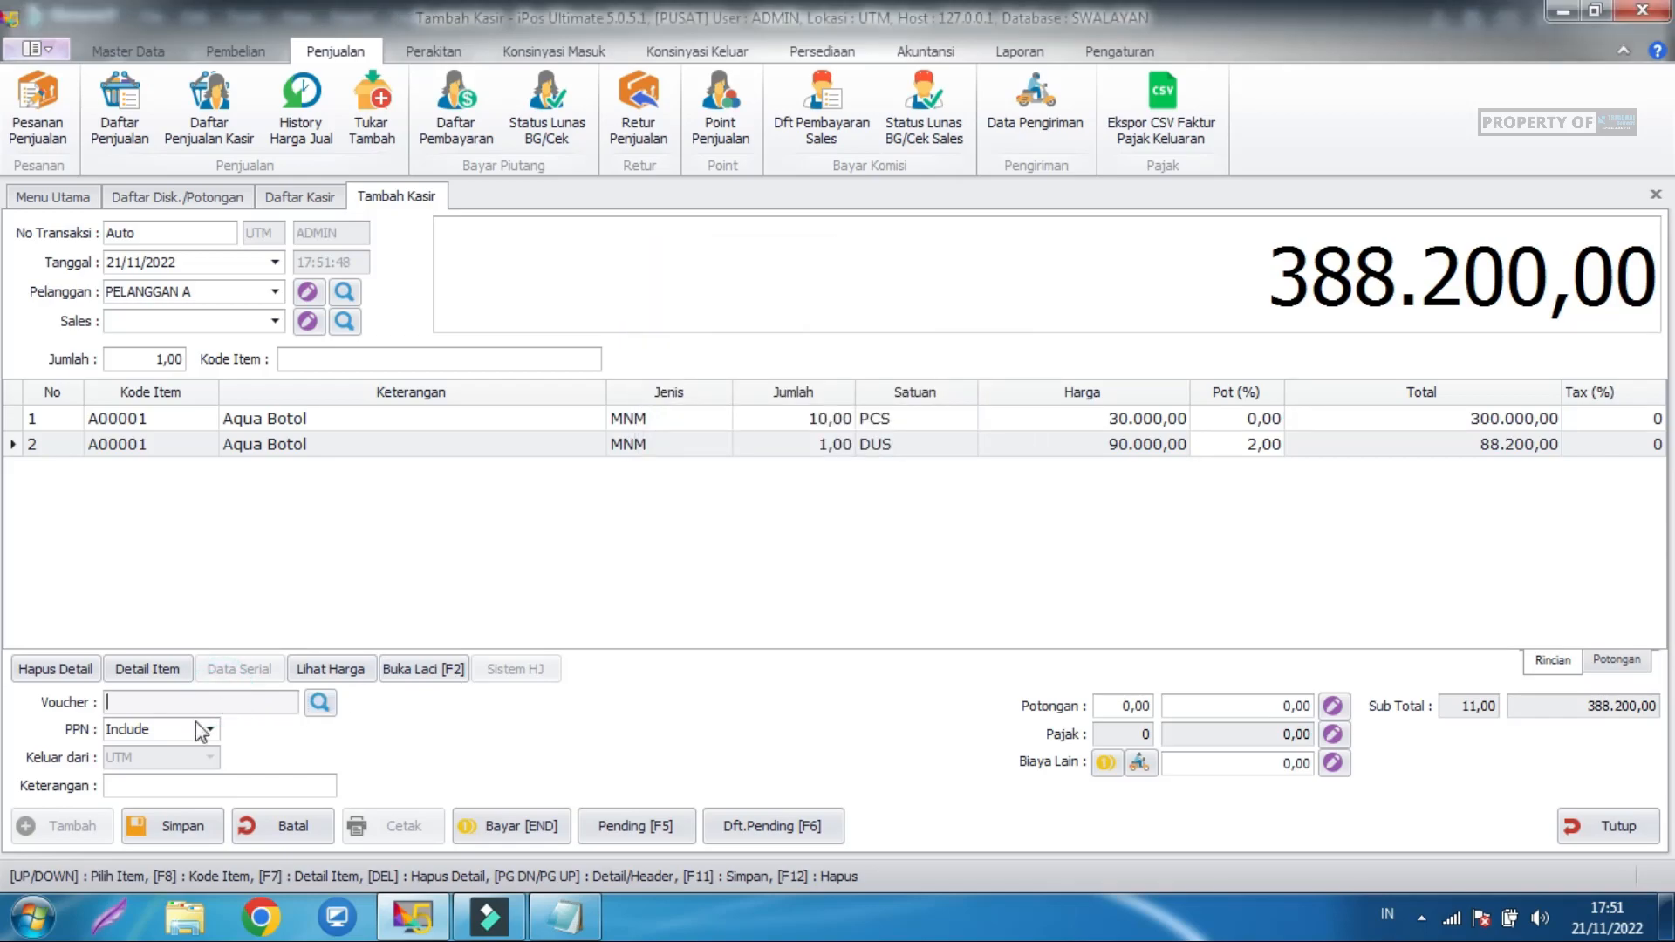
left_click(320, 702)
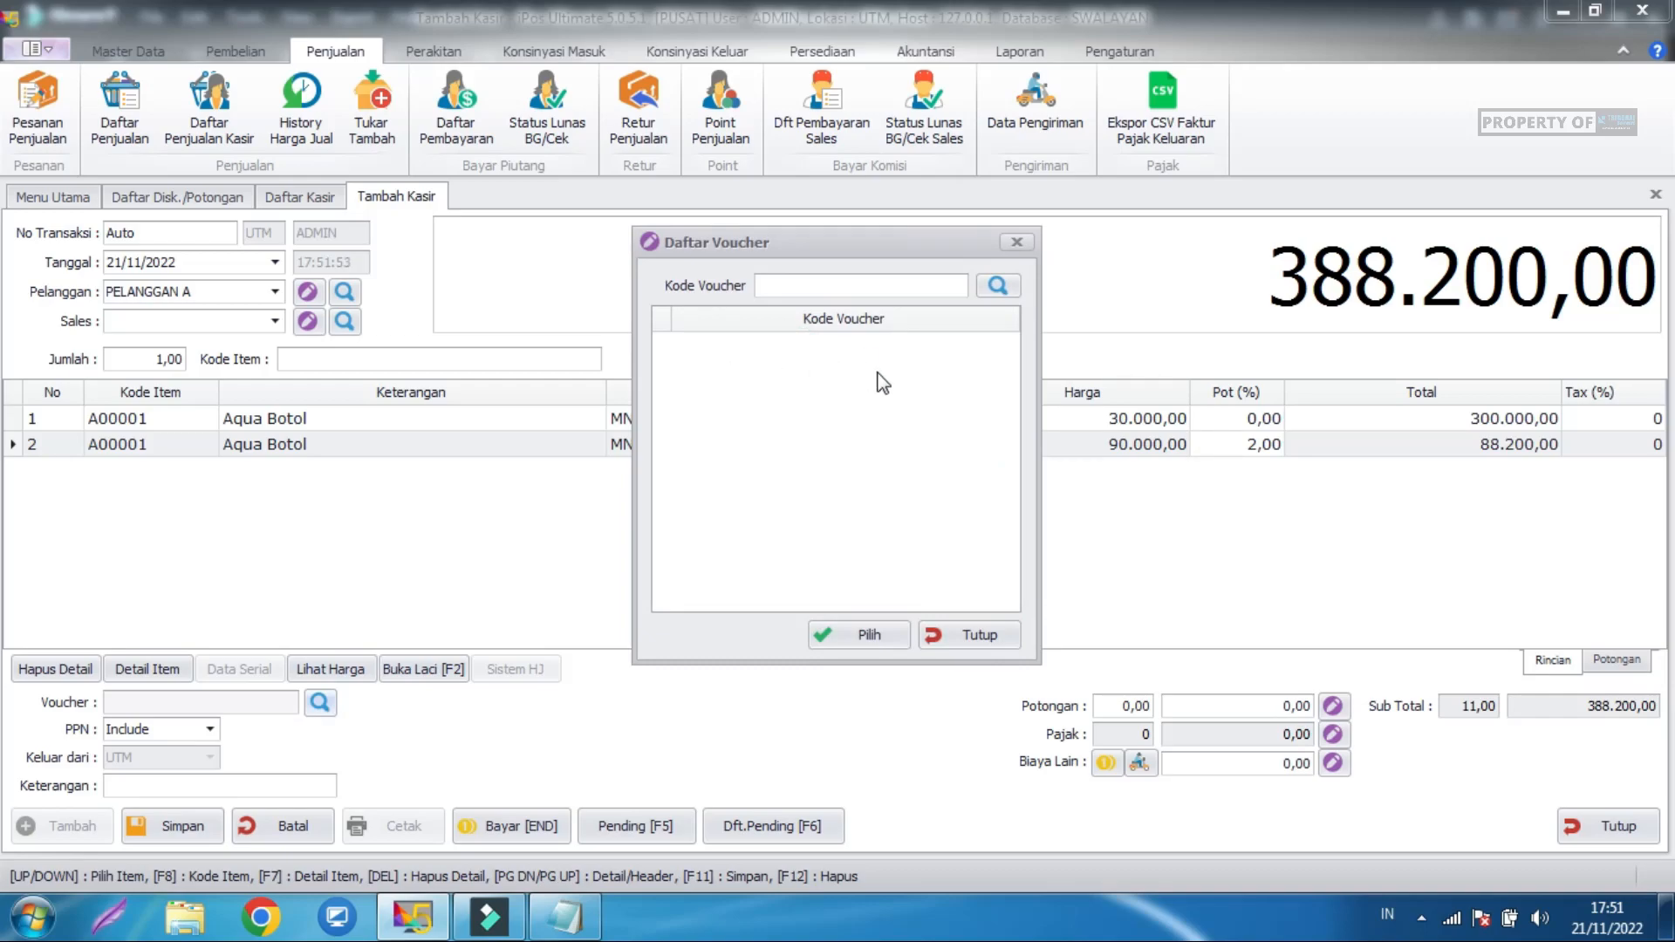
left_click(968, 633)
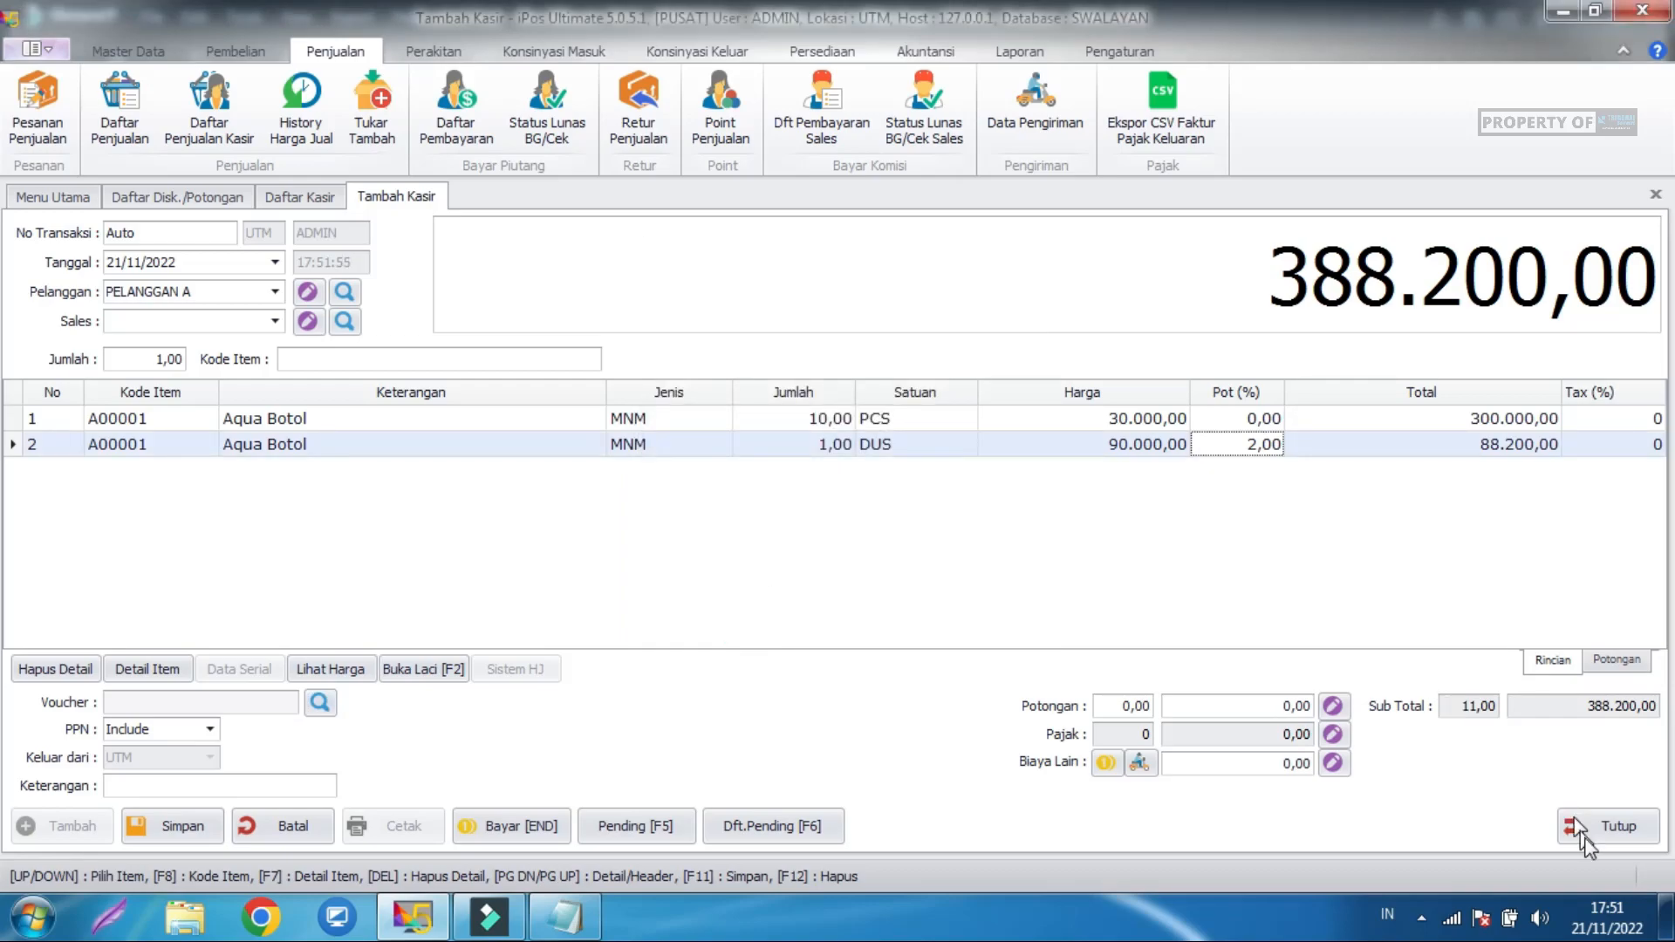
Discard the unsaved cashier sale and close the cashier sales list, Daftar Kasir.
left_click(1653, 822)
left_click(918, 545)
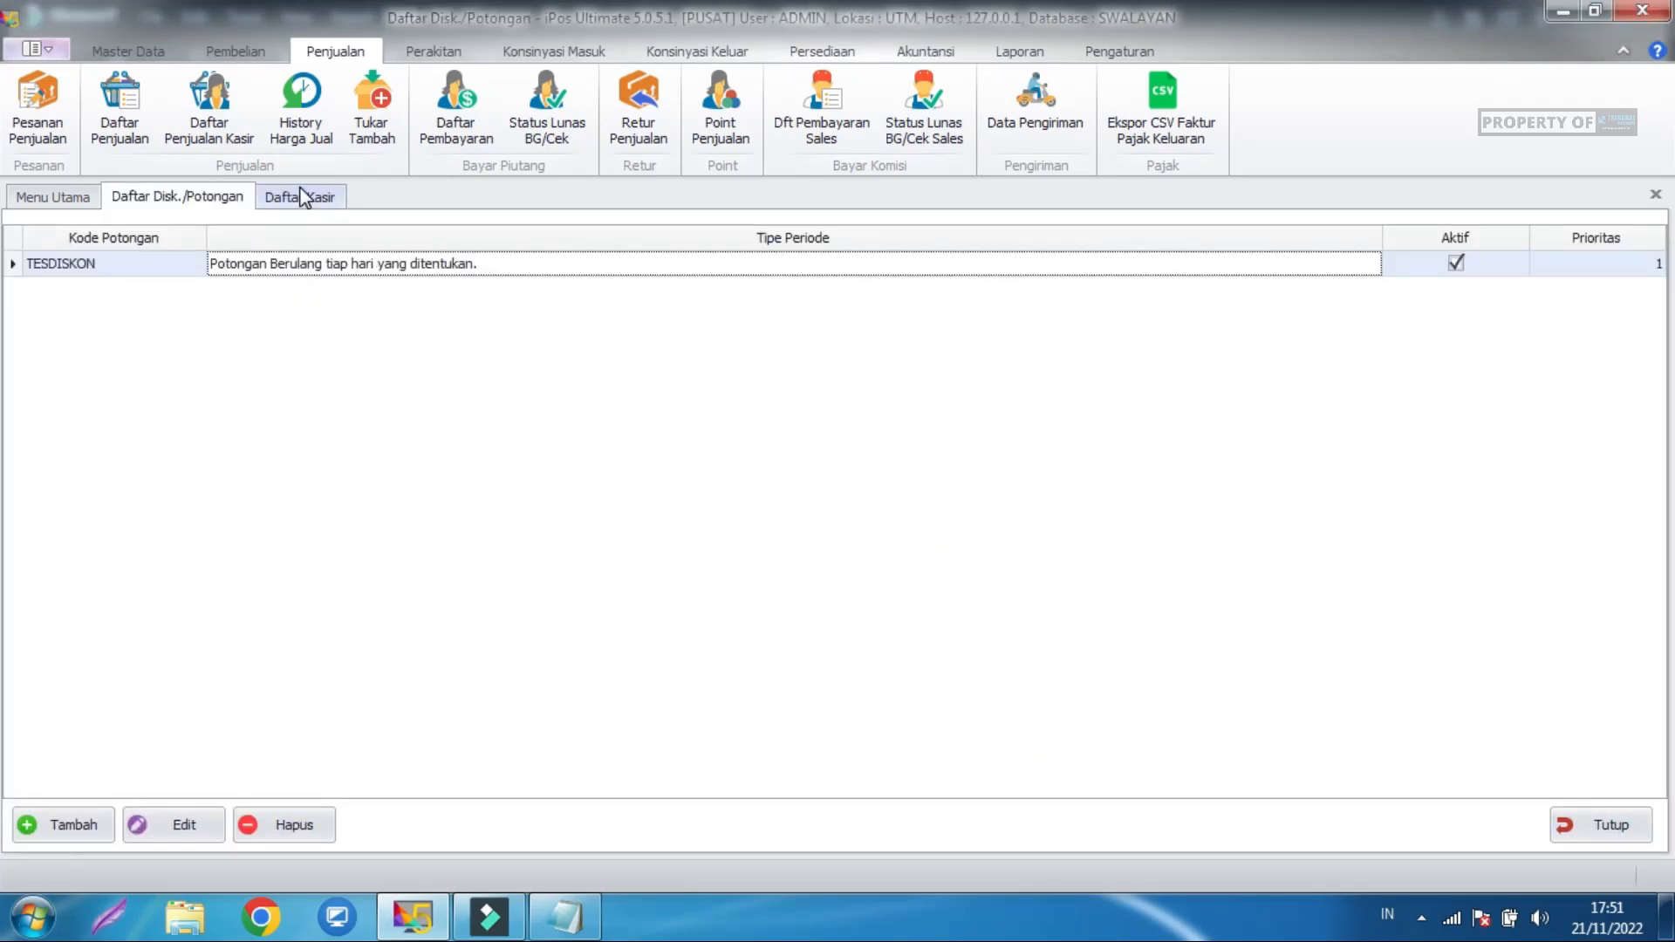
left_click(301, 196)
left_click(1619, 823)
Edit the TESDISKON discount to make it a voucher (Jadikan Voucher), save it and close the discount form.
left_click(207, 833)
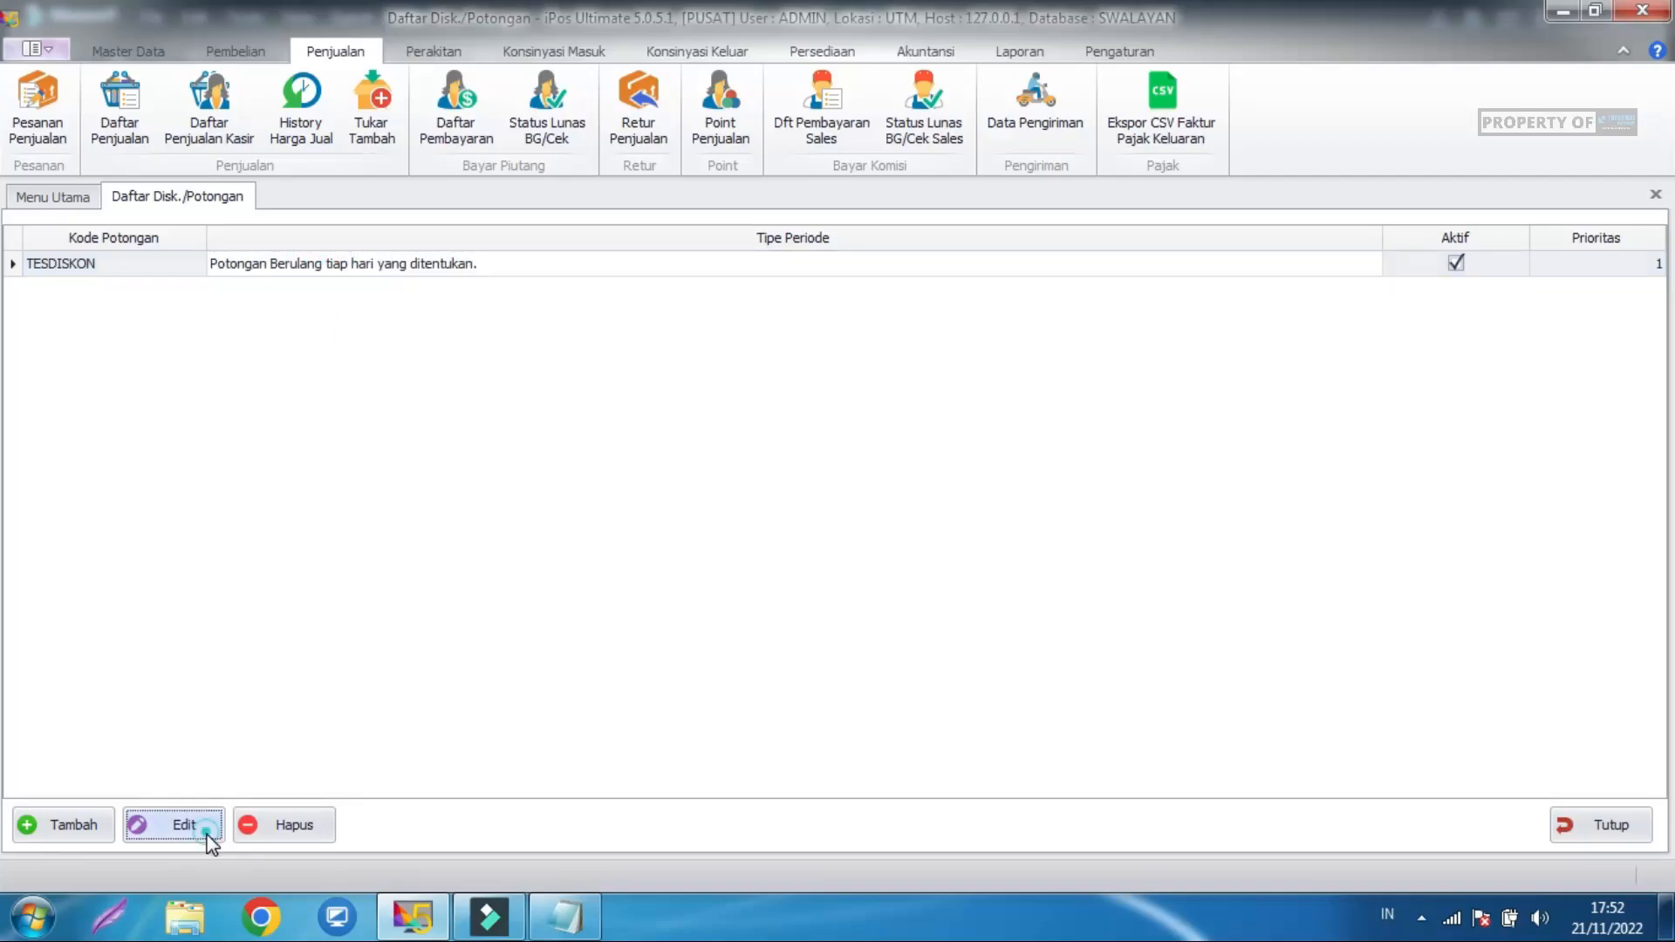
left_click(812, 218)
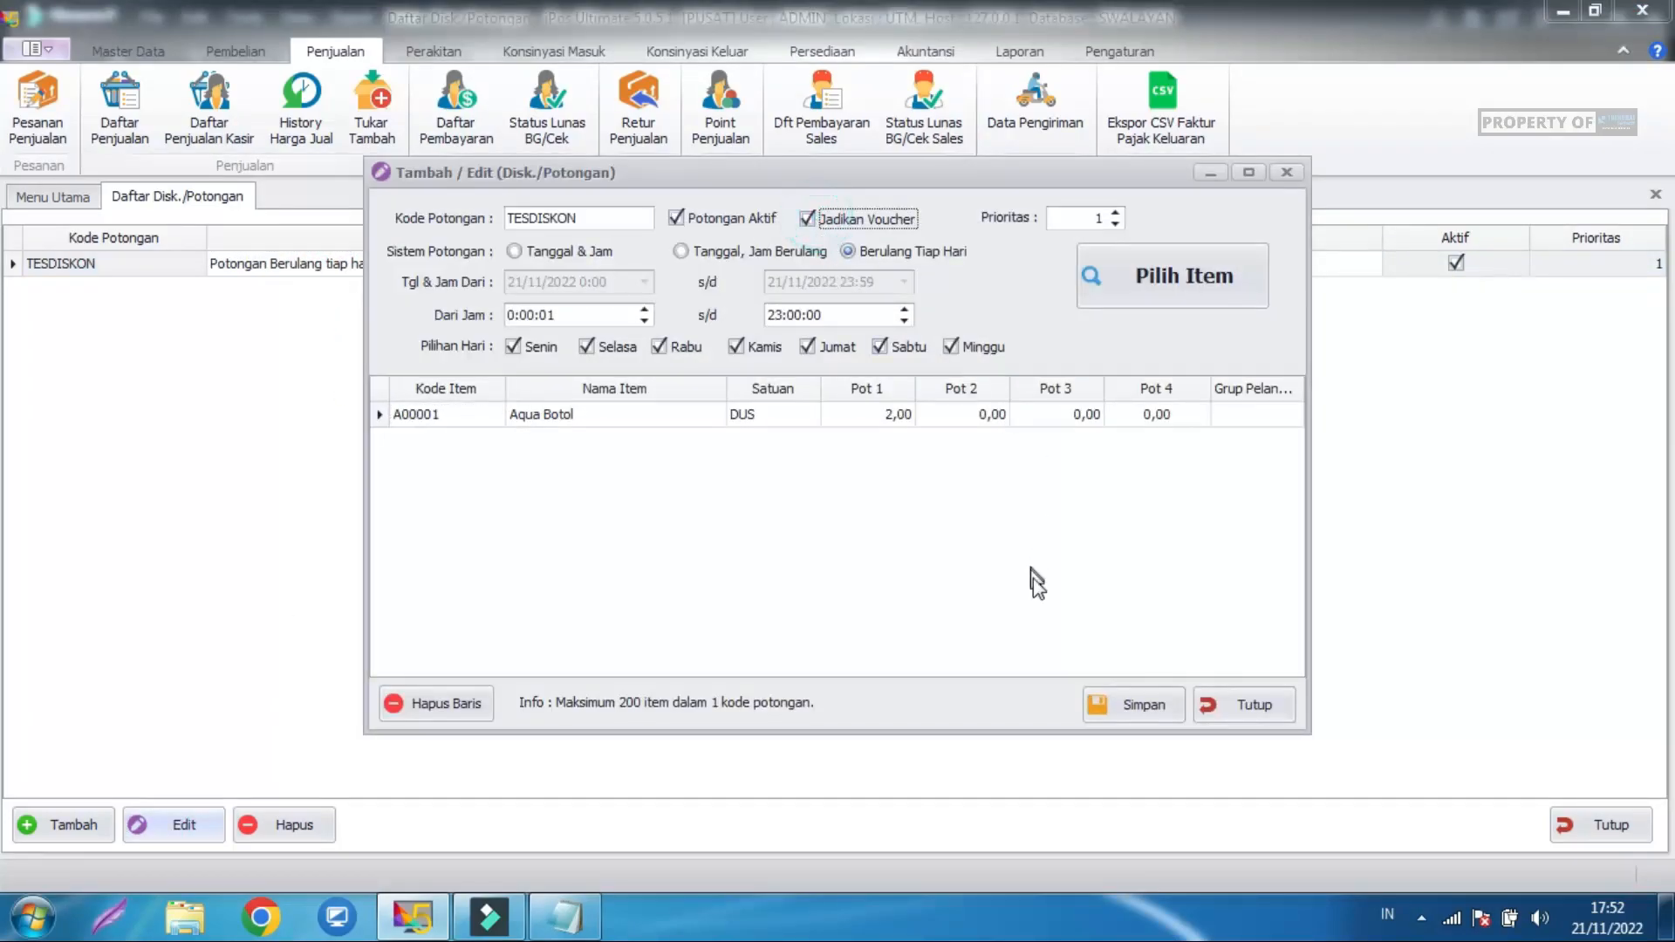
left_click(1133, 707)
left_click(978, 540)
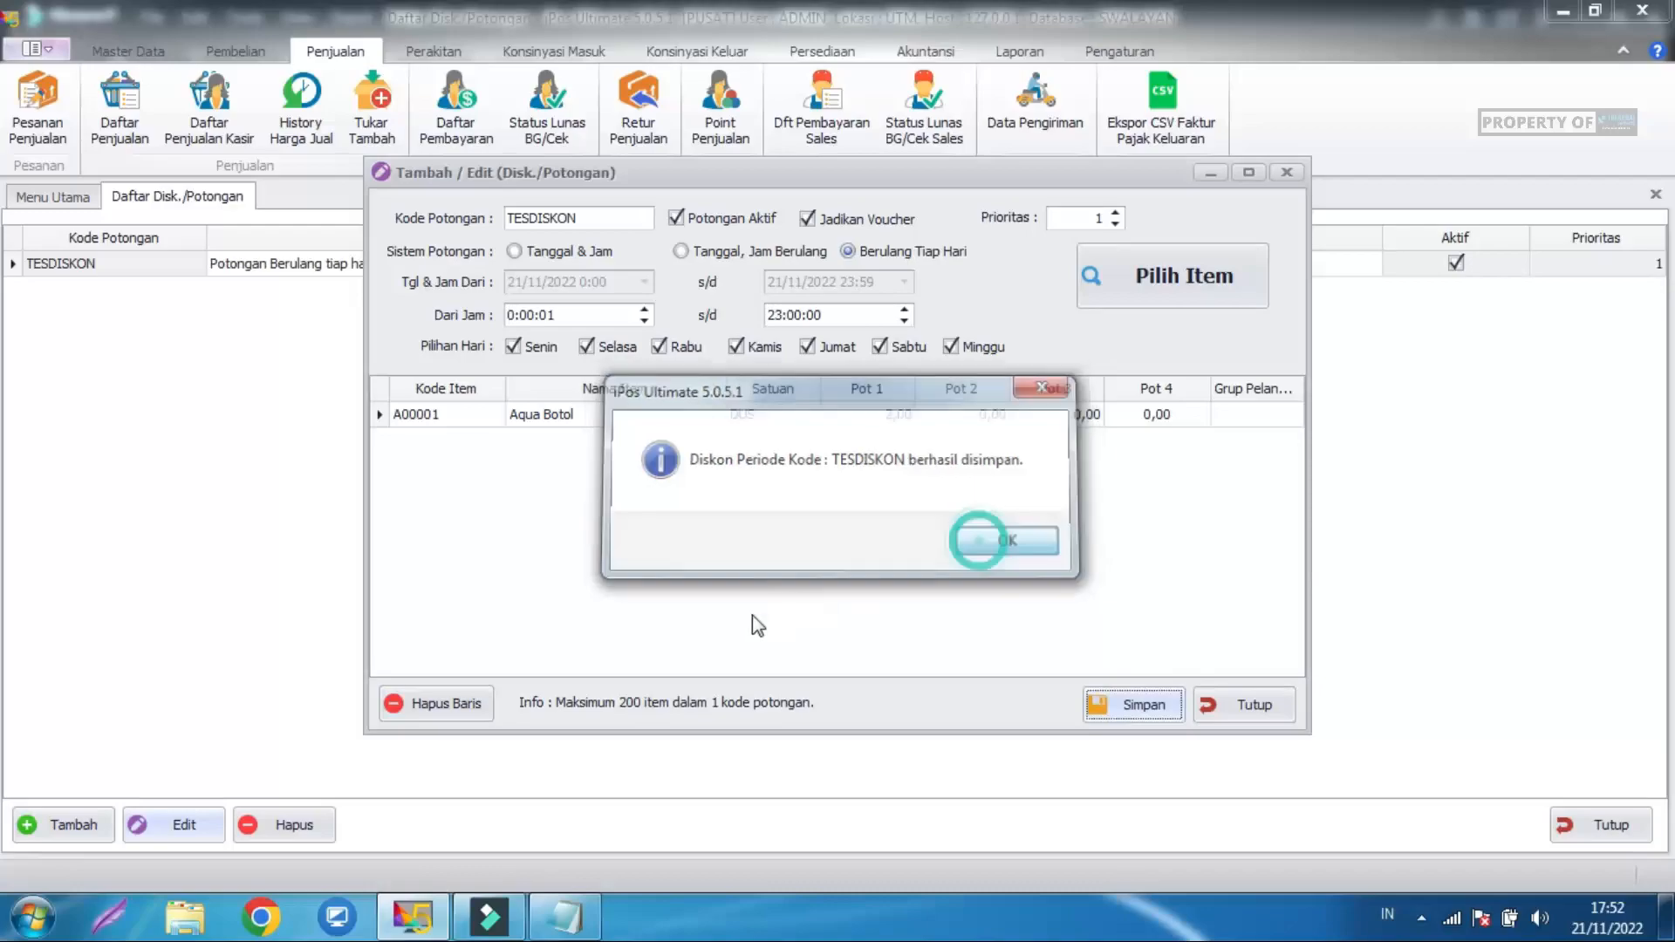
left_click(1249, 703)
left_click(680, 529)
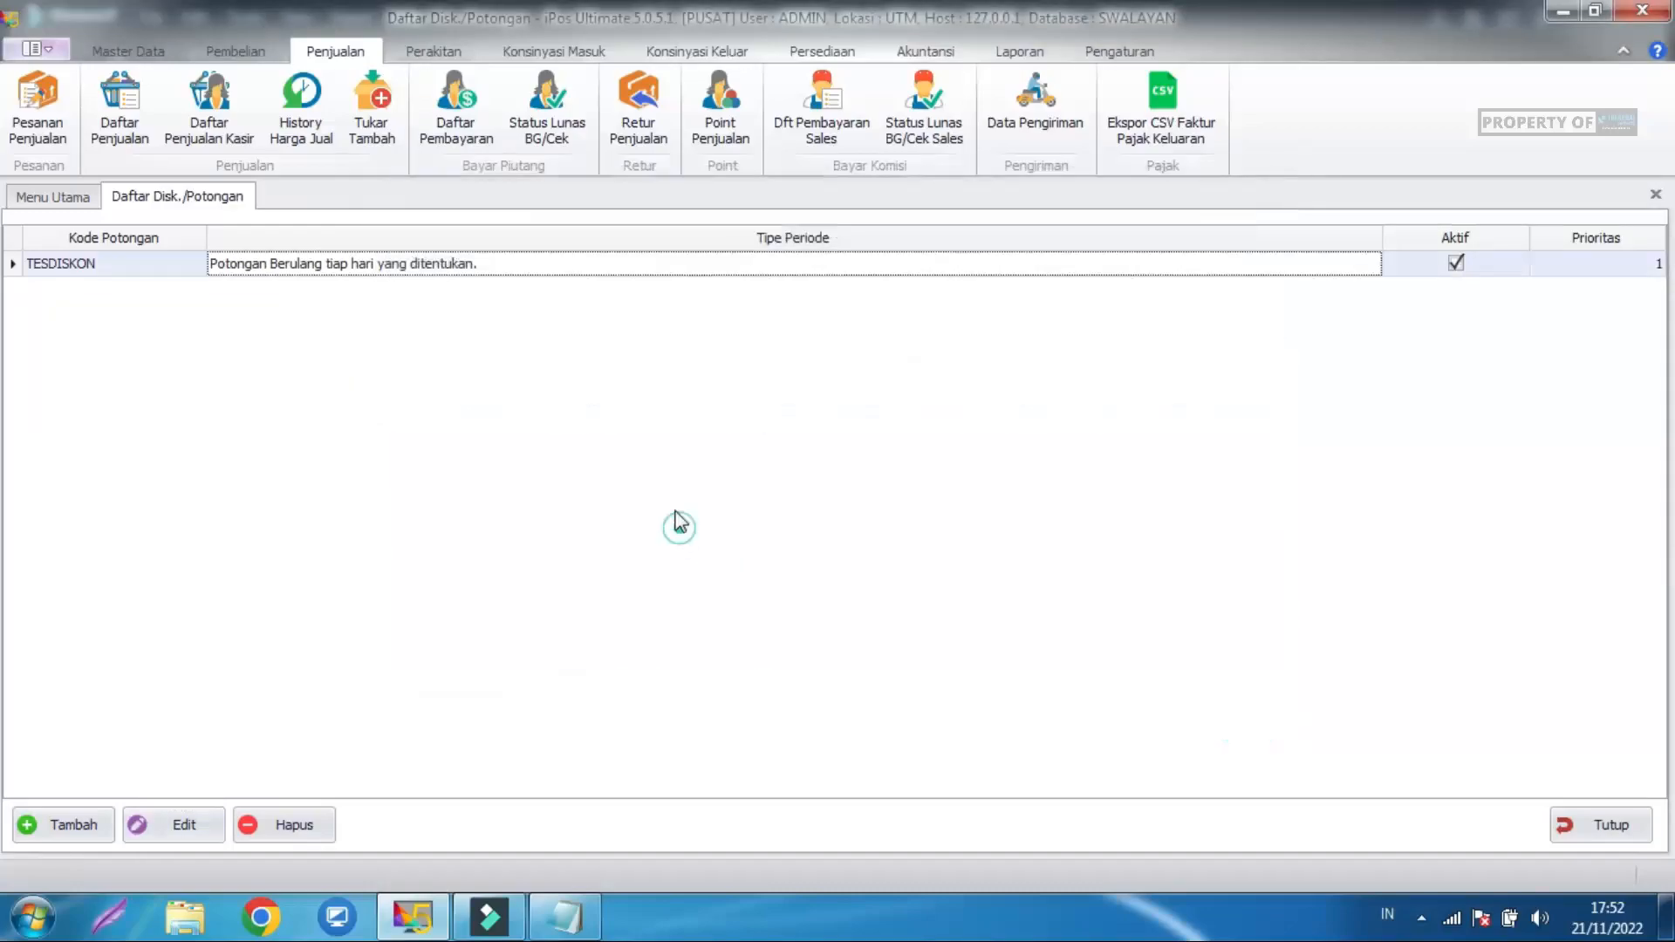
Start a new cashier sale for UMUM/CASH and add item A00001 with a quantity of 1.
left_click(220, 111)
left_click(292, 825)
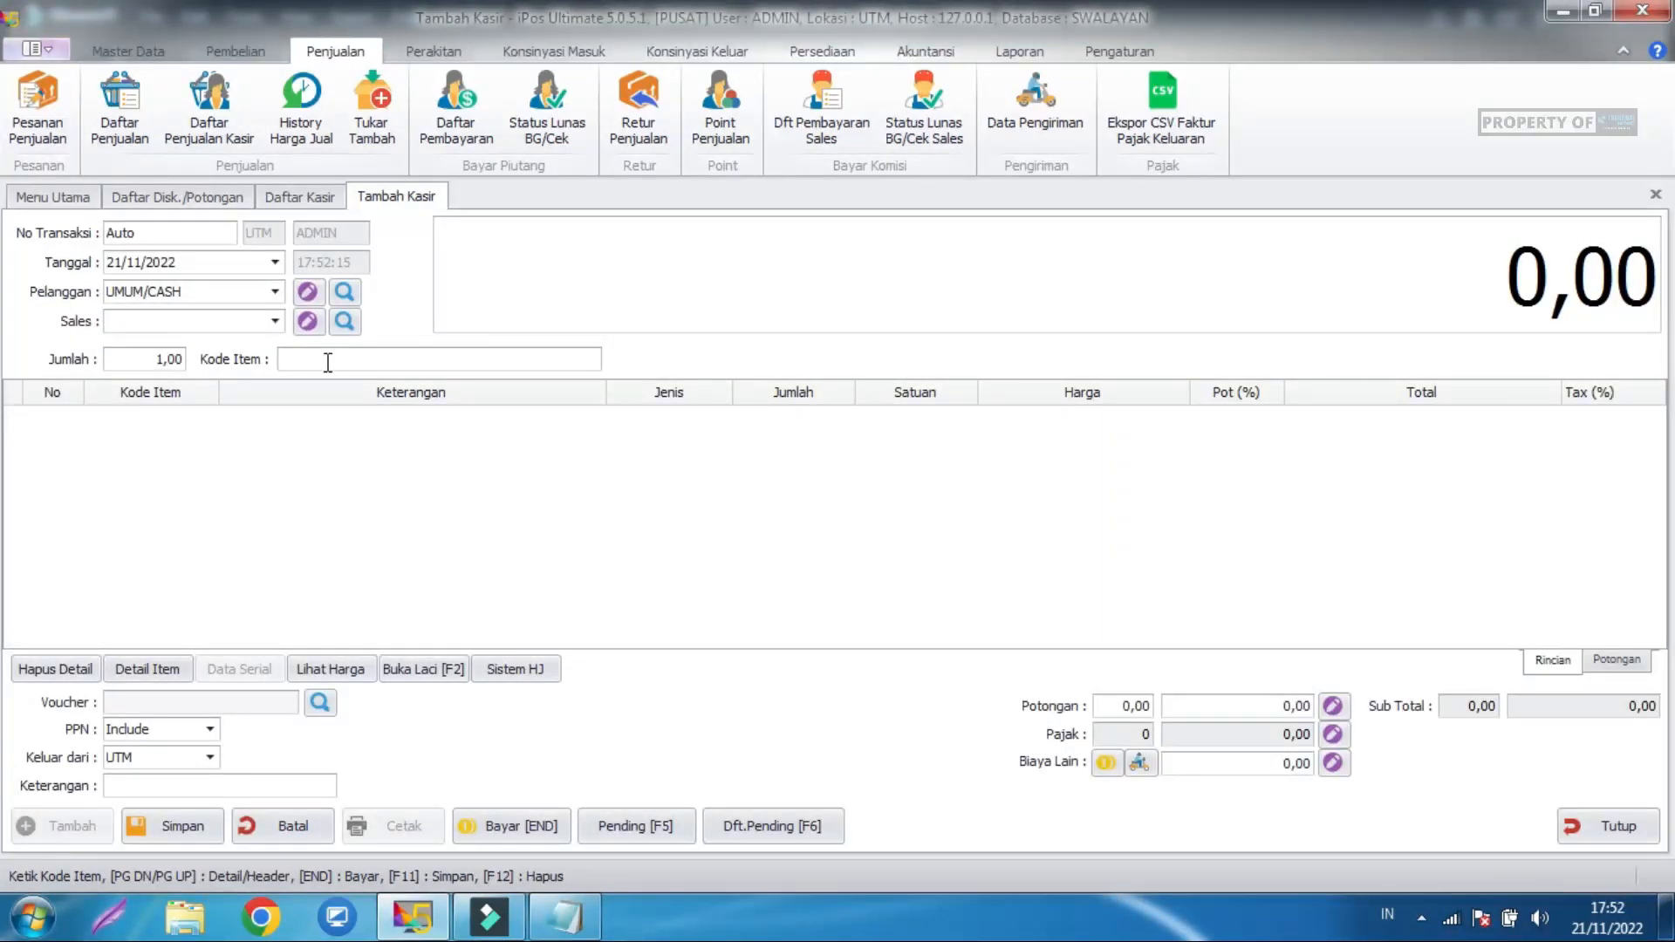
type("A00001")
key("Return")
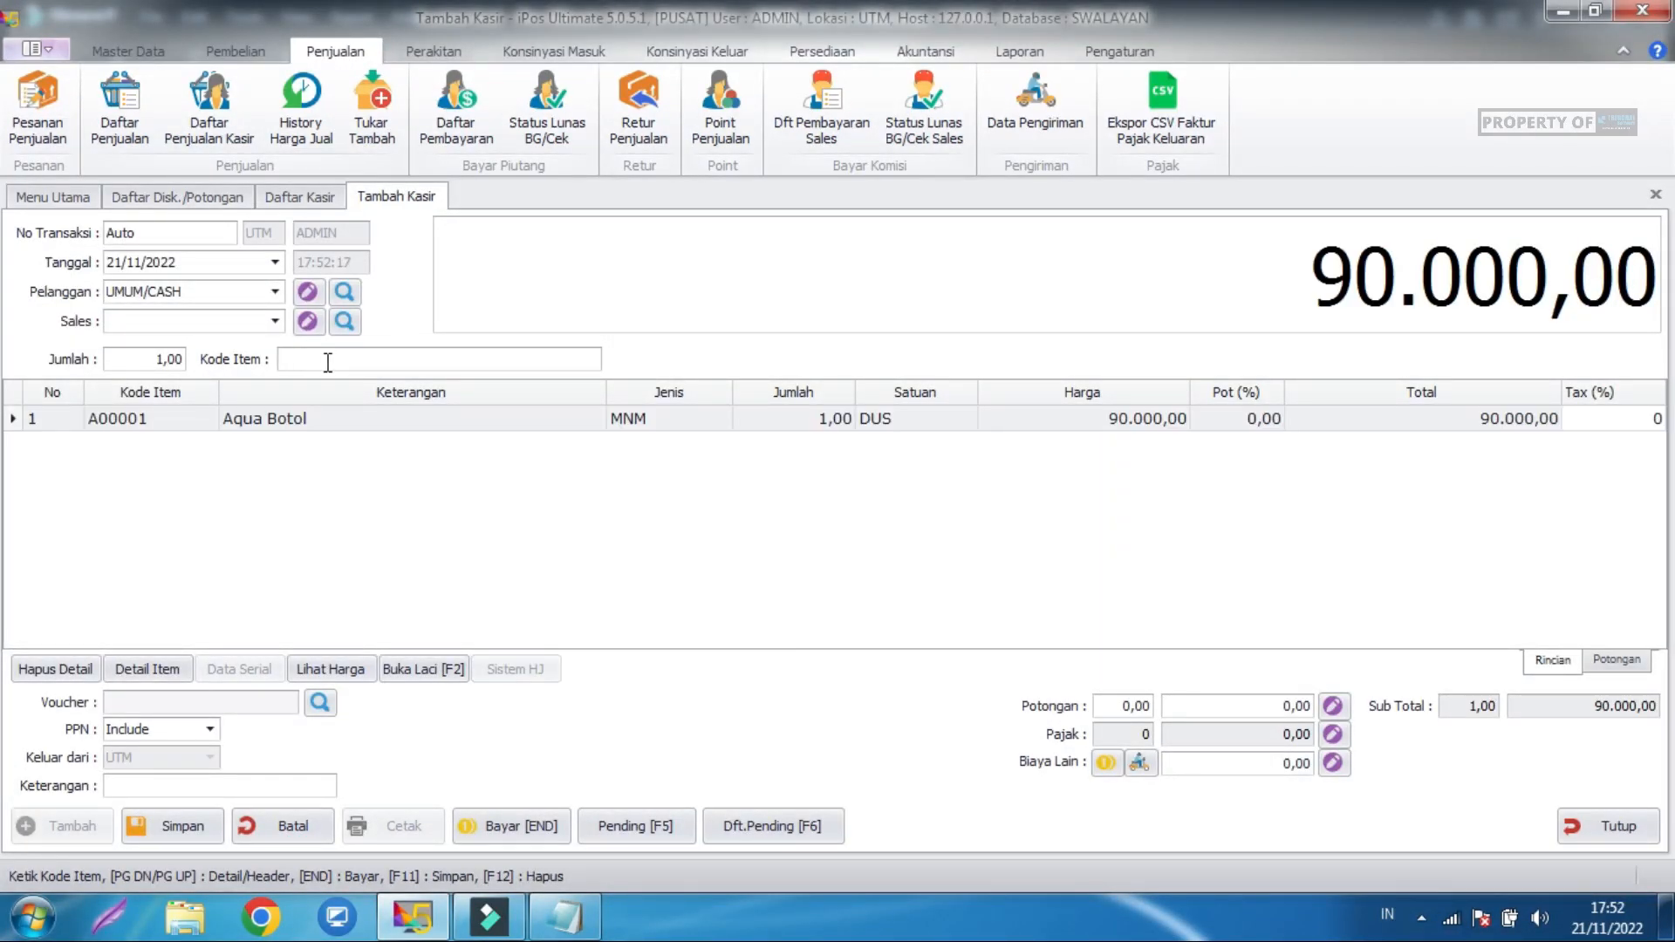
Check the sale line's discount percentage and apply the TESDISKON voucher to the sale.
left_click(1246, 580)
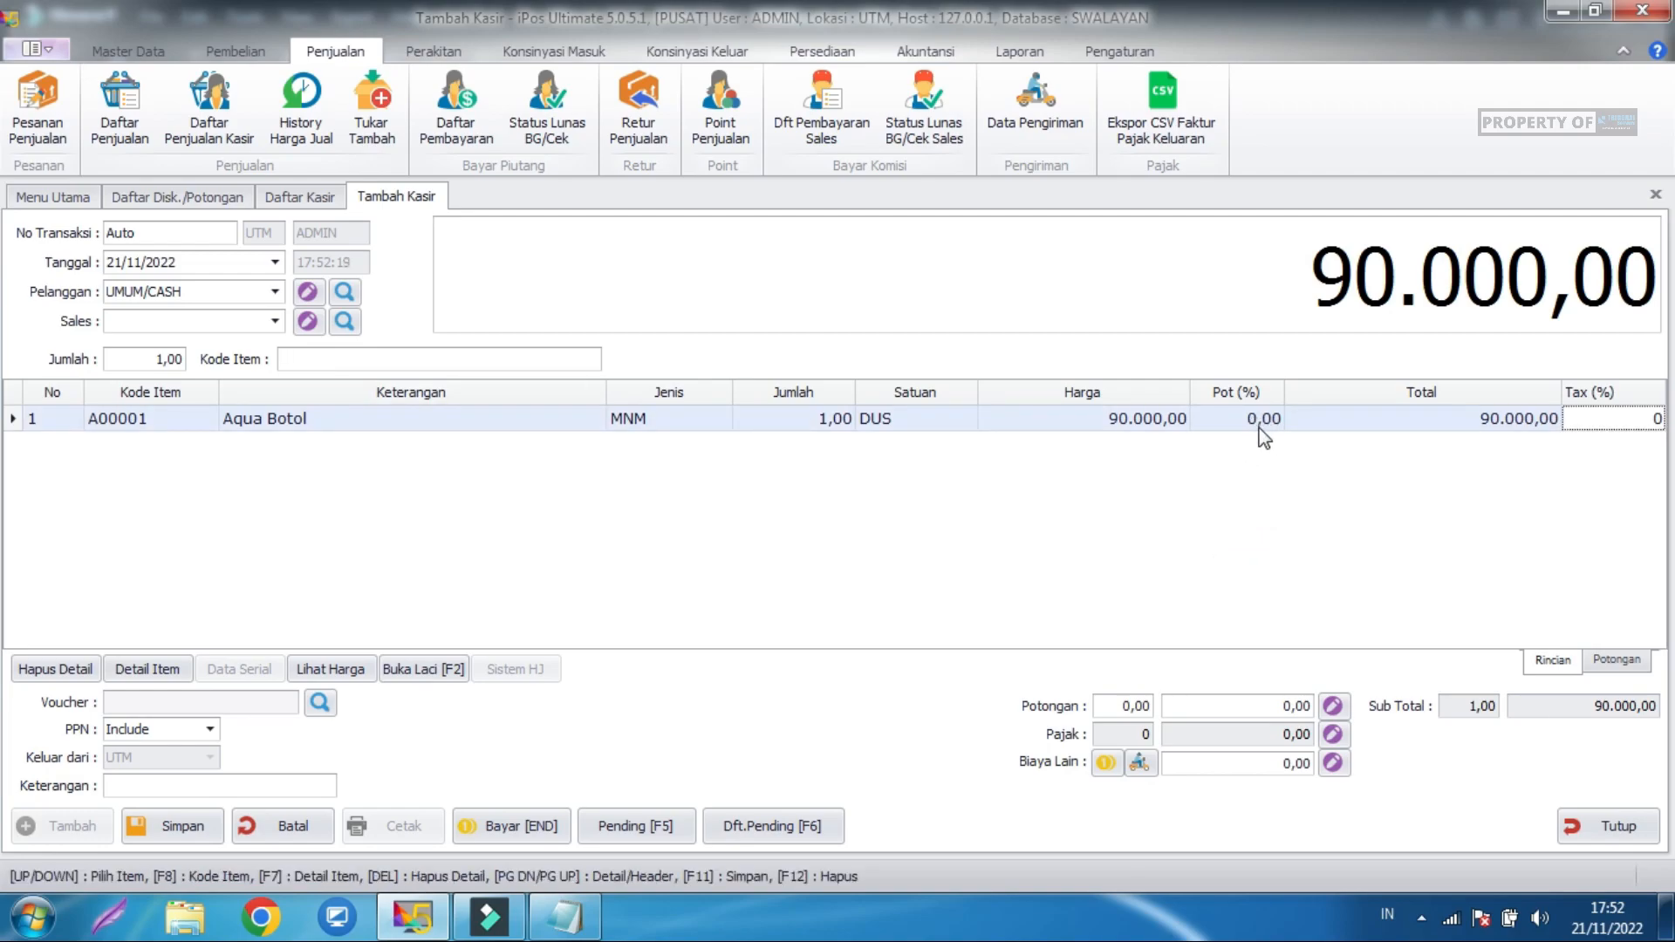
left_click(322, 711)
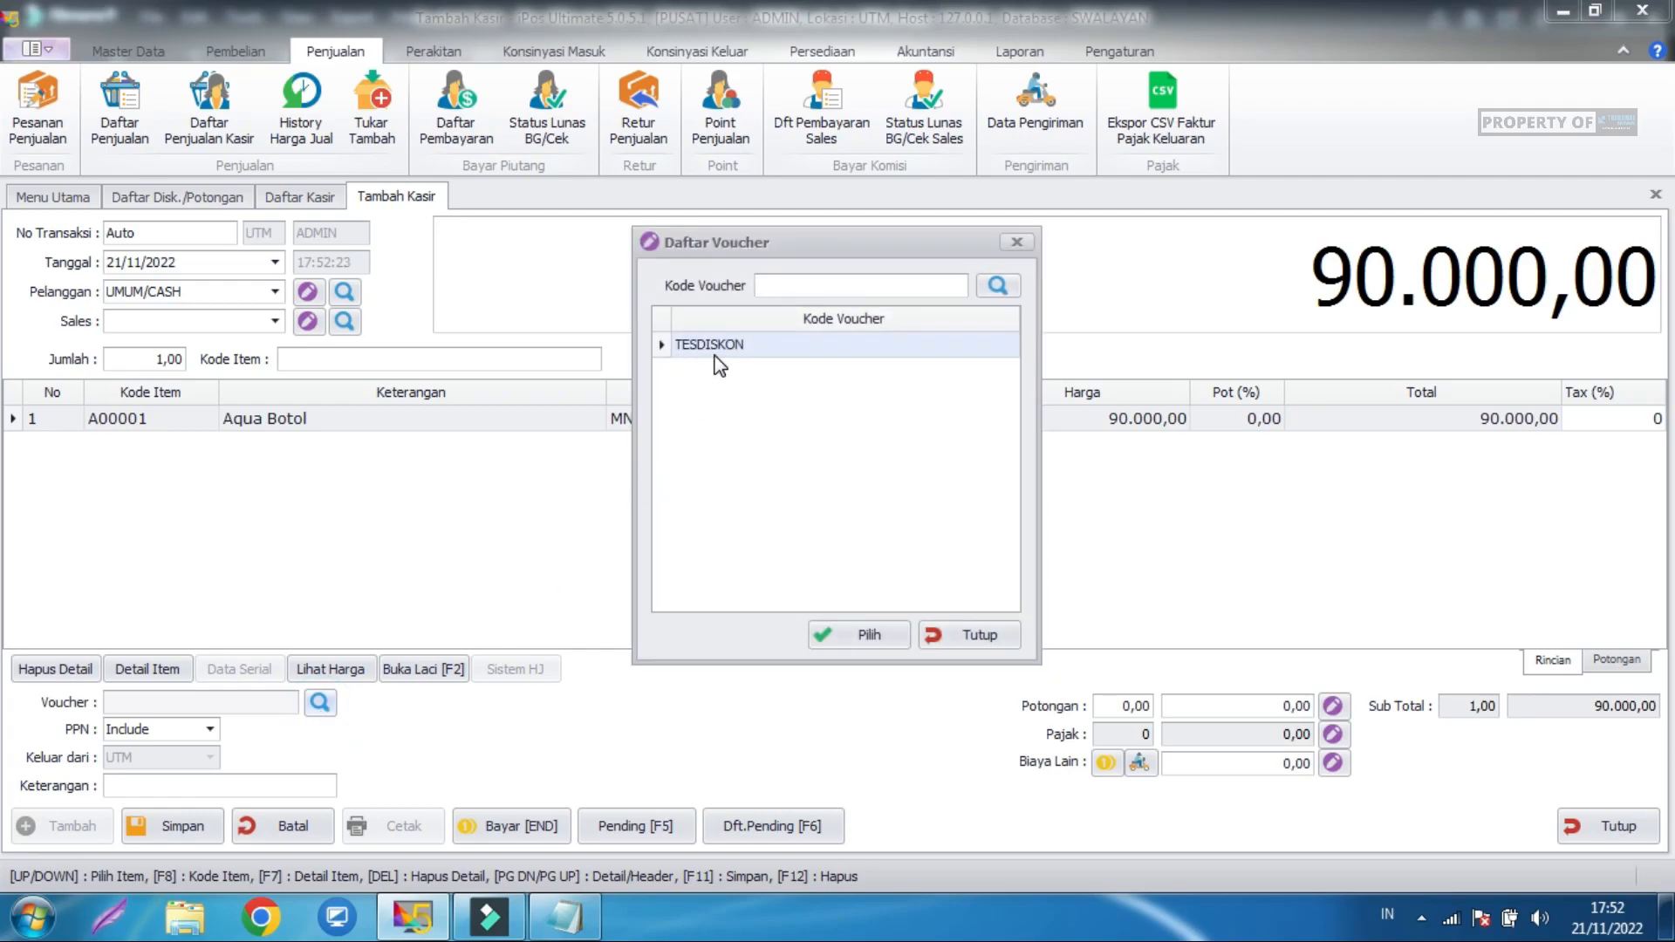
left_click(859, 635)
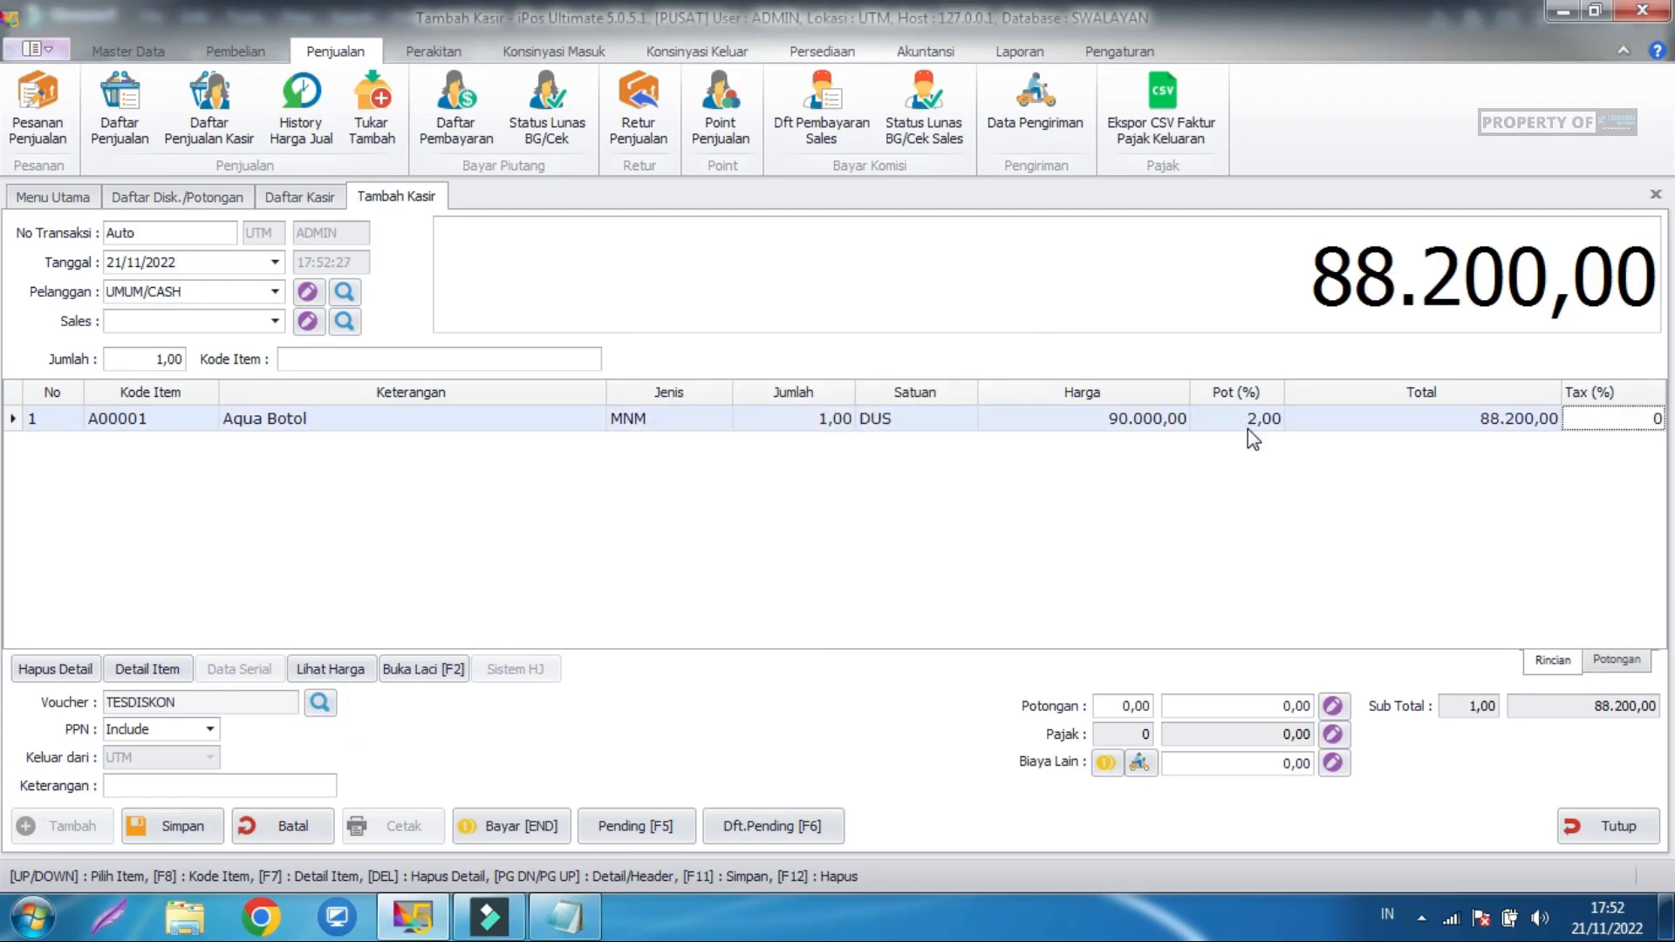
Pay the sale with 100.000 in cash, save it without printing and begin a new transaction.
left_click(531, 827)
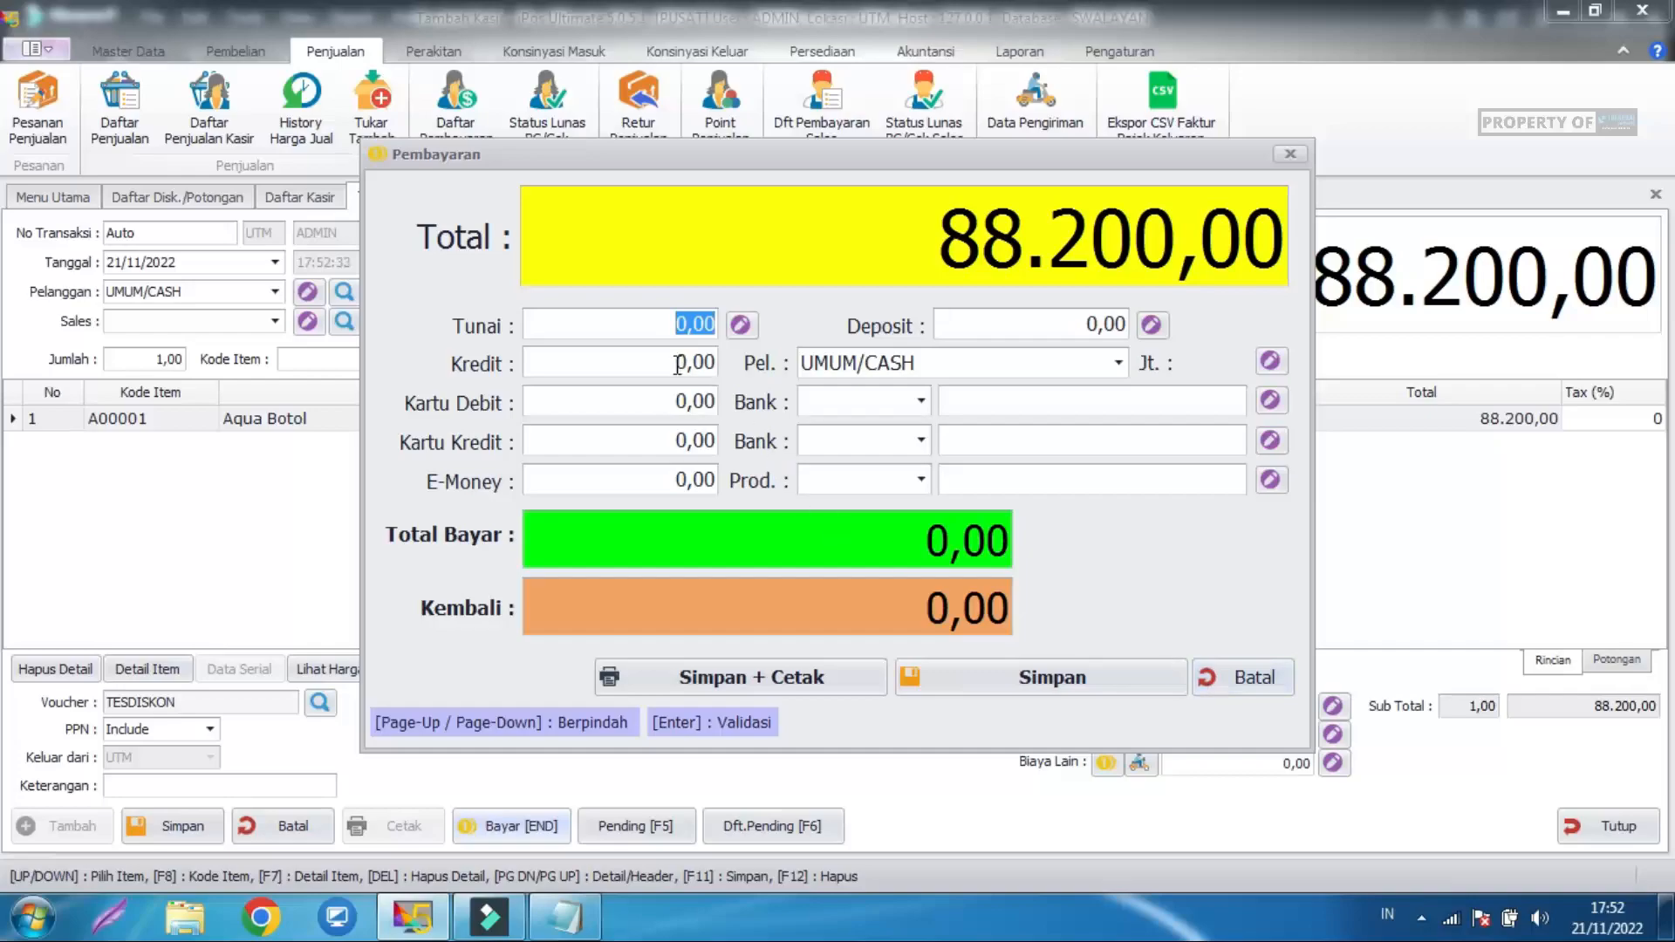
type("100000")
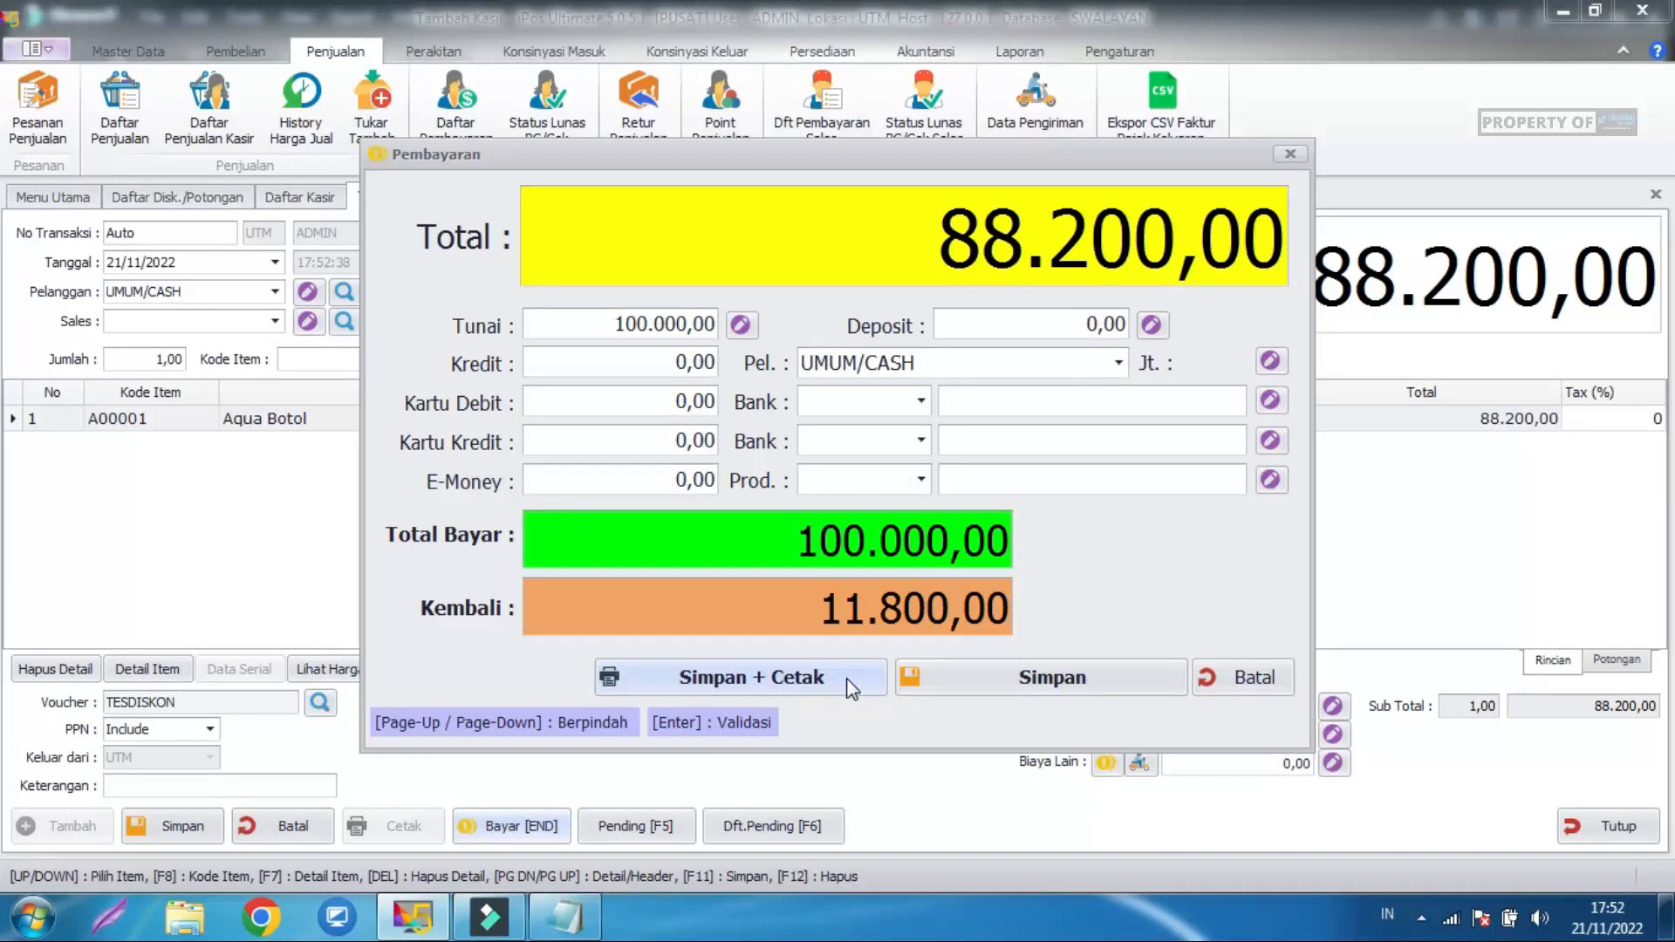
left_click(930, 677)
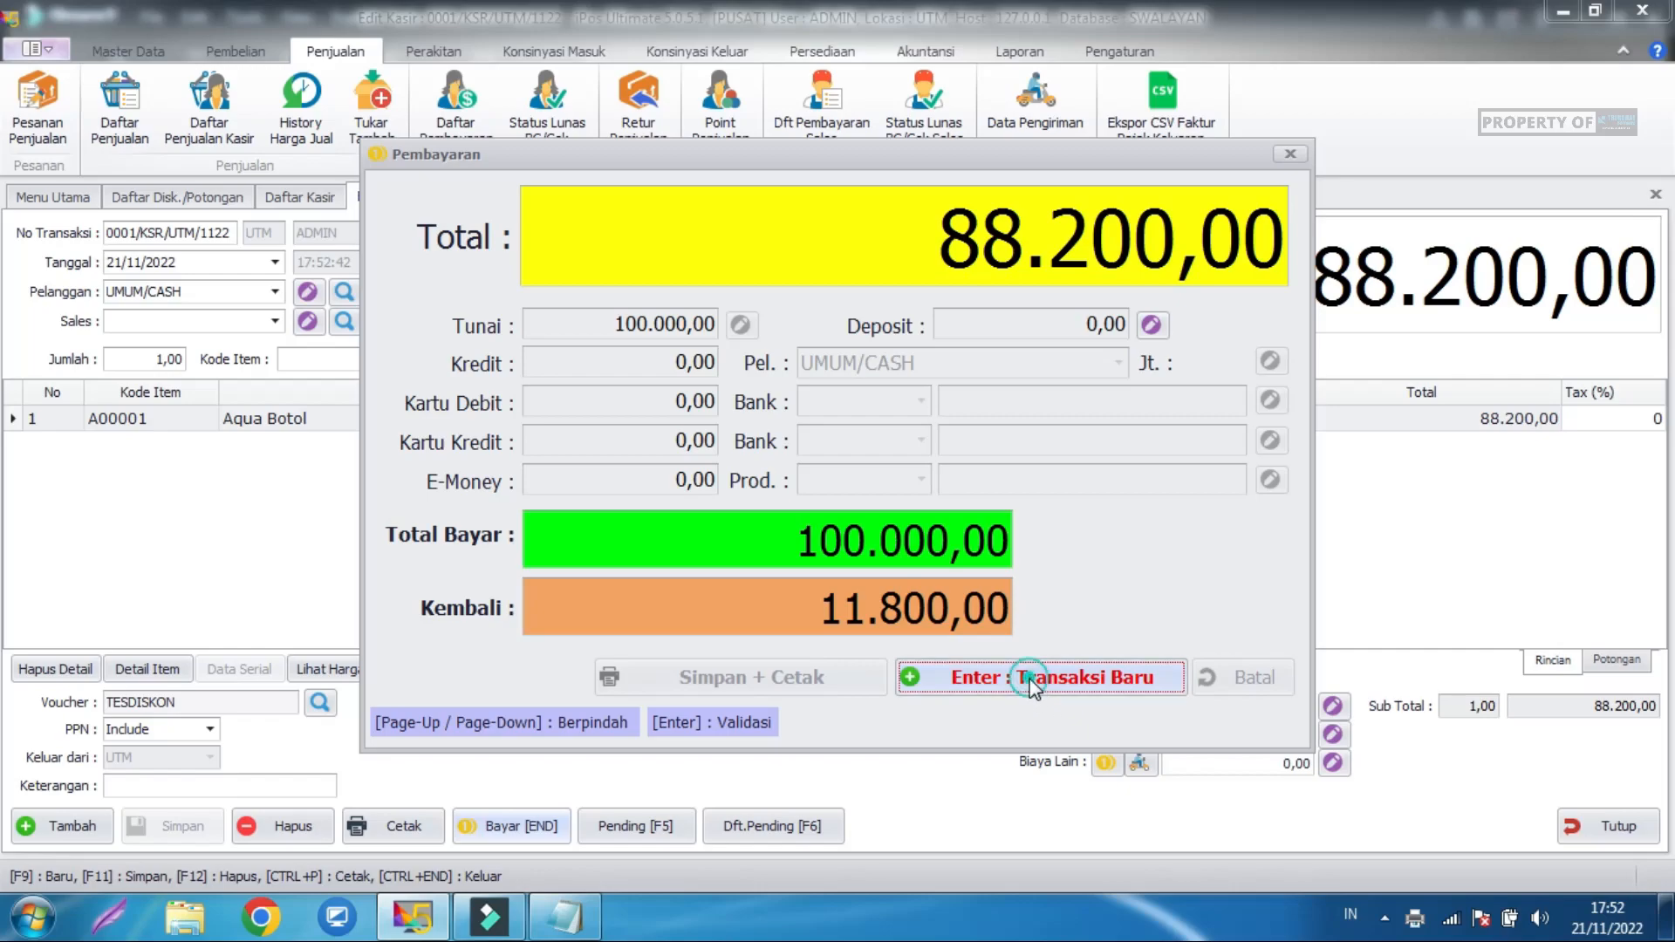
left_click(1029, 679)
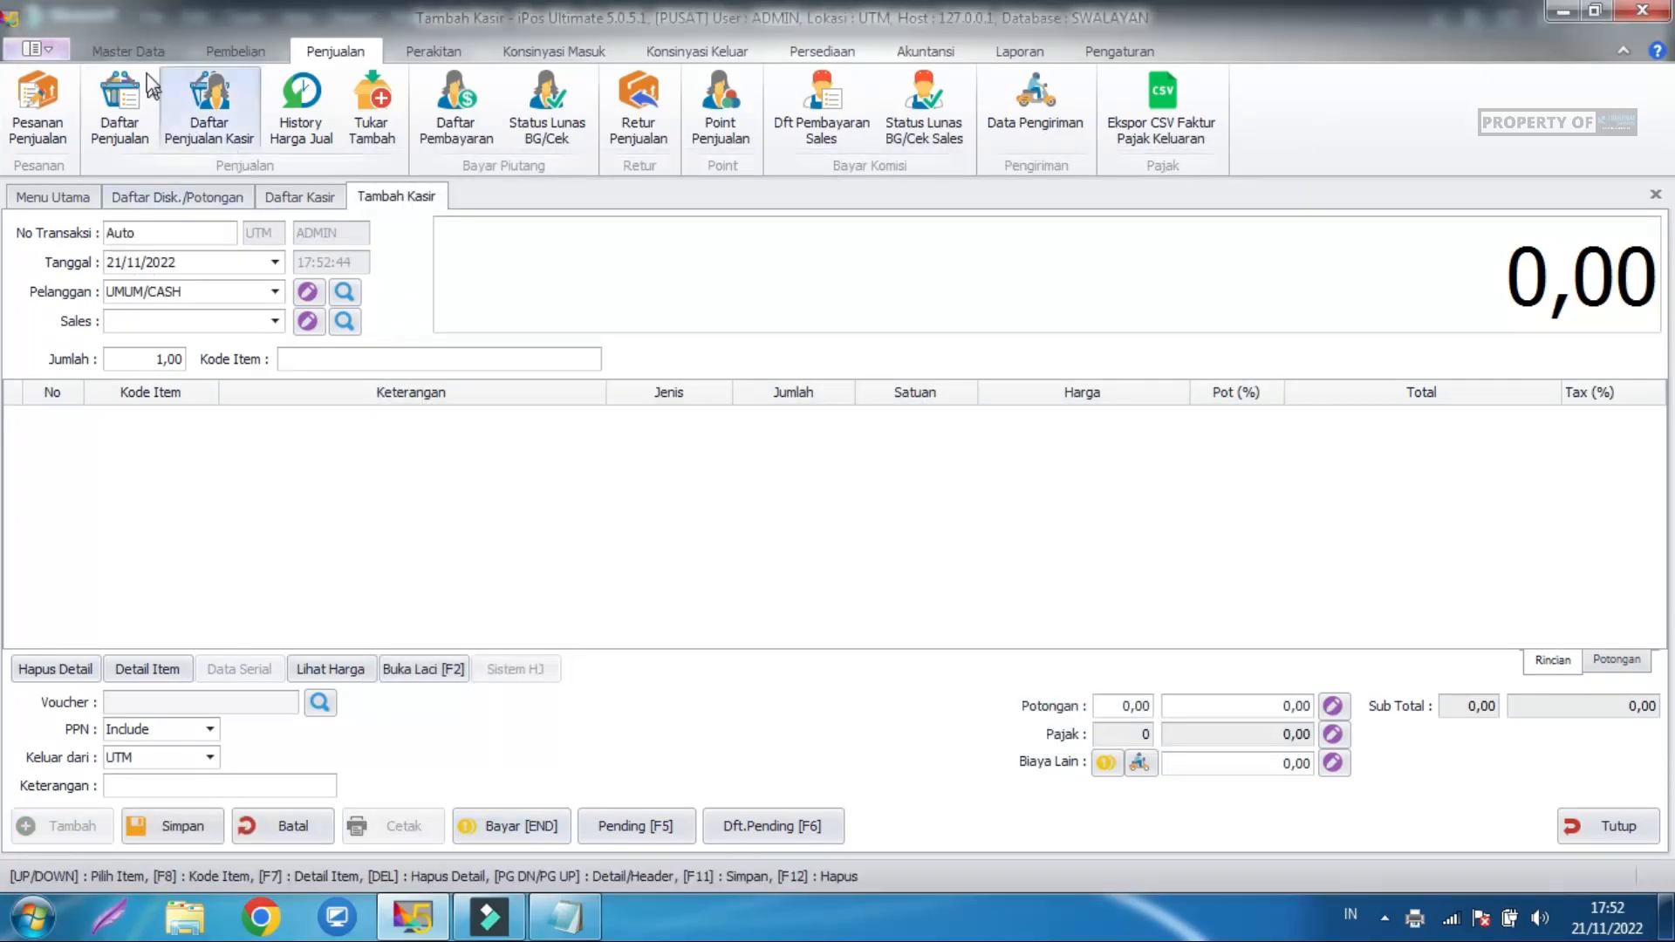
Check the Aqua Botol stock in the item list, Daftar Item, for both PCS and DUS, closing the list.
left_click(128, 51)
left_click(125, 122)
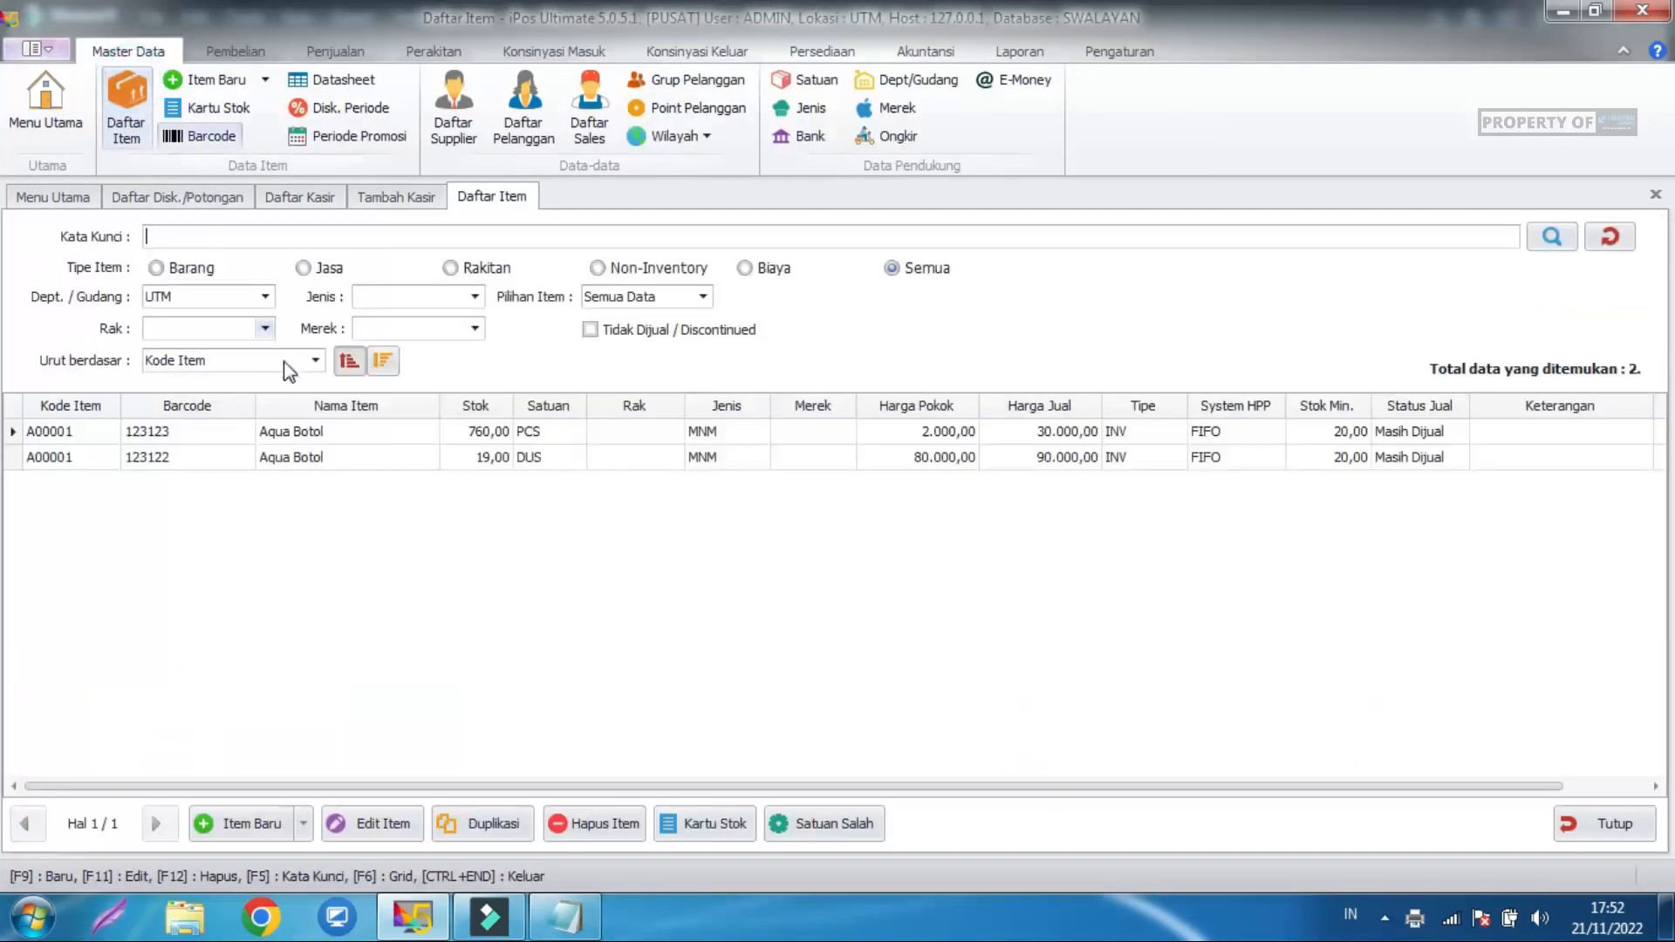
left_click(484, 460)
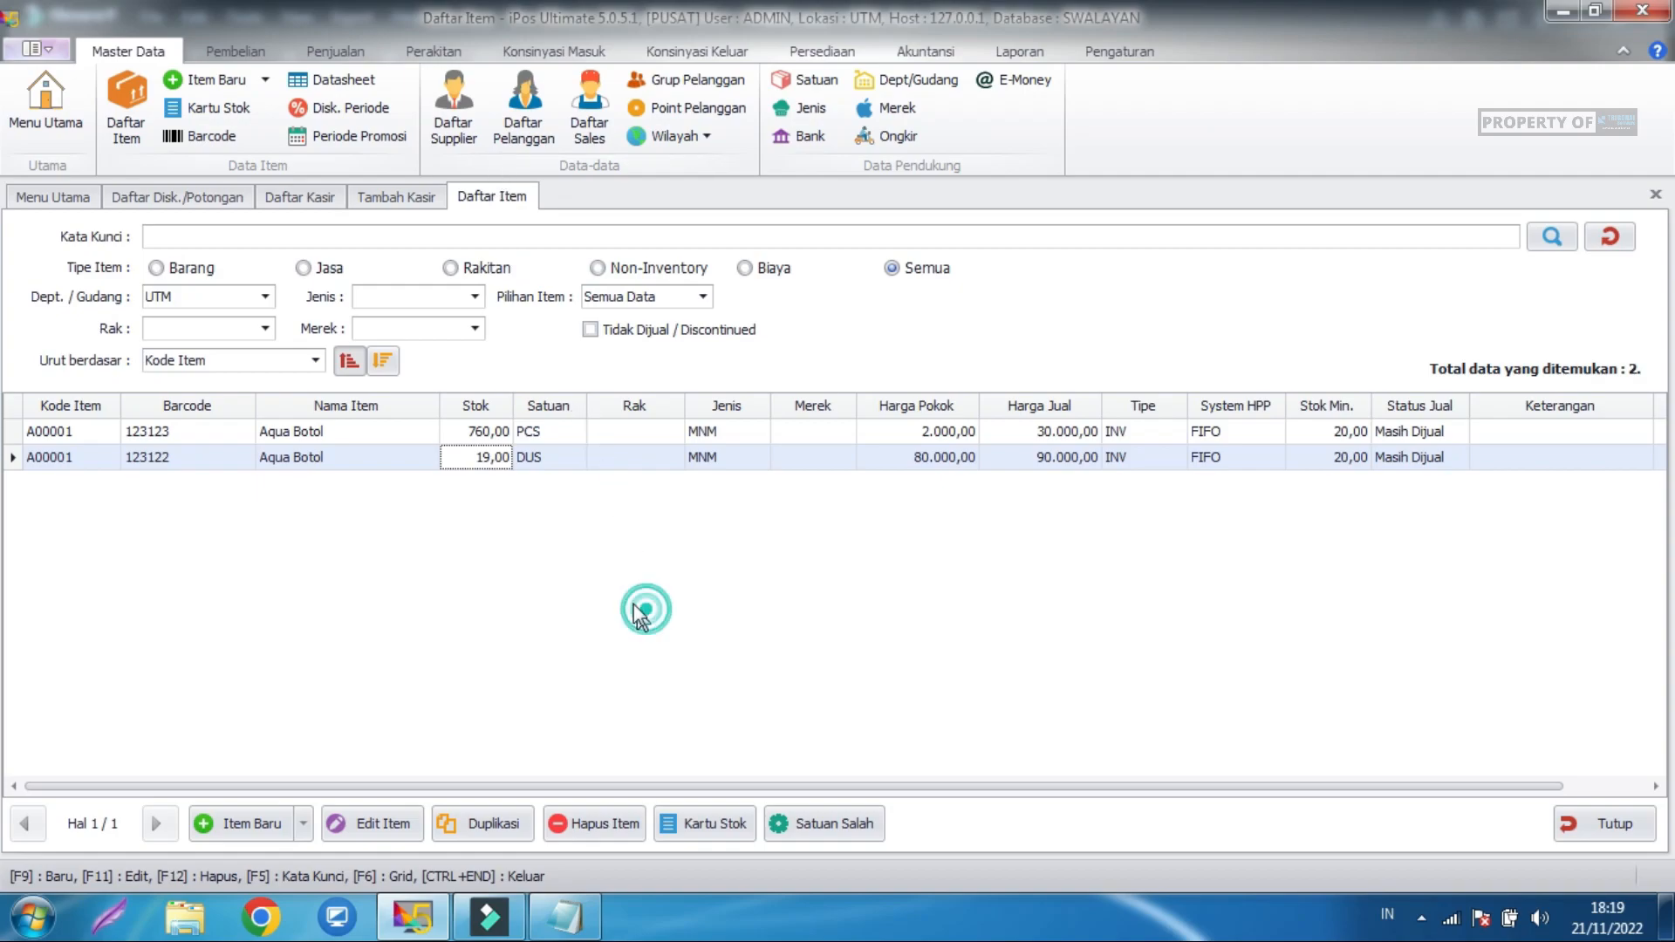
left_click(1568, 829)
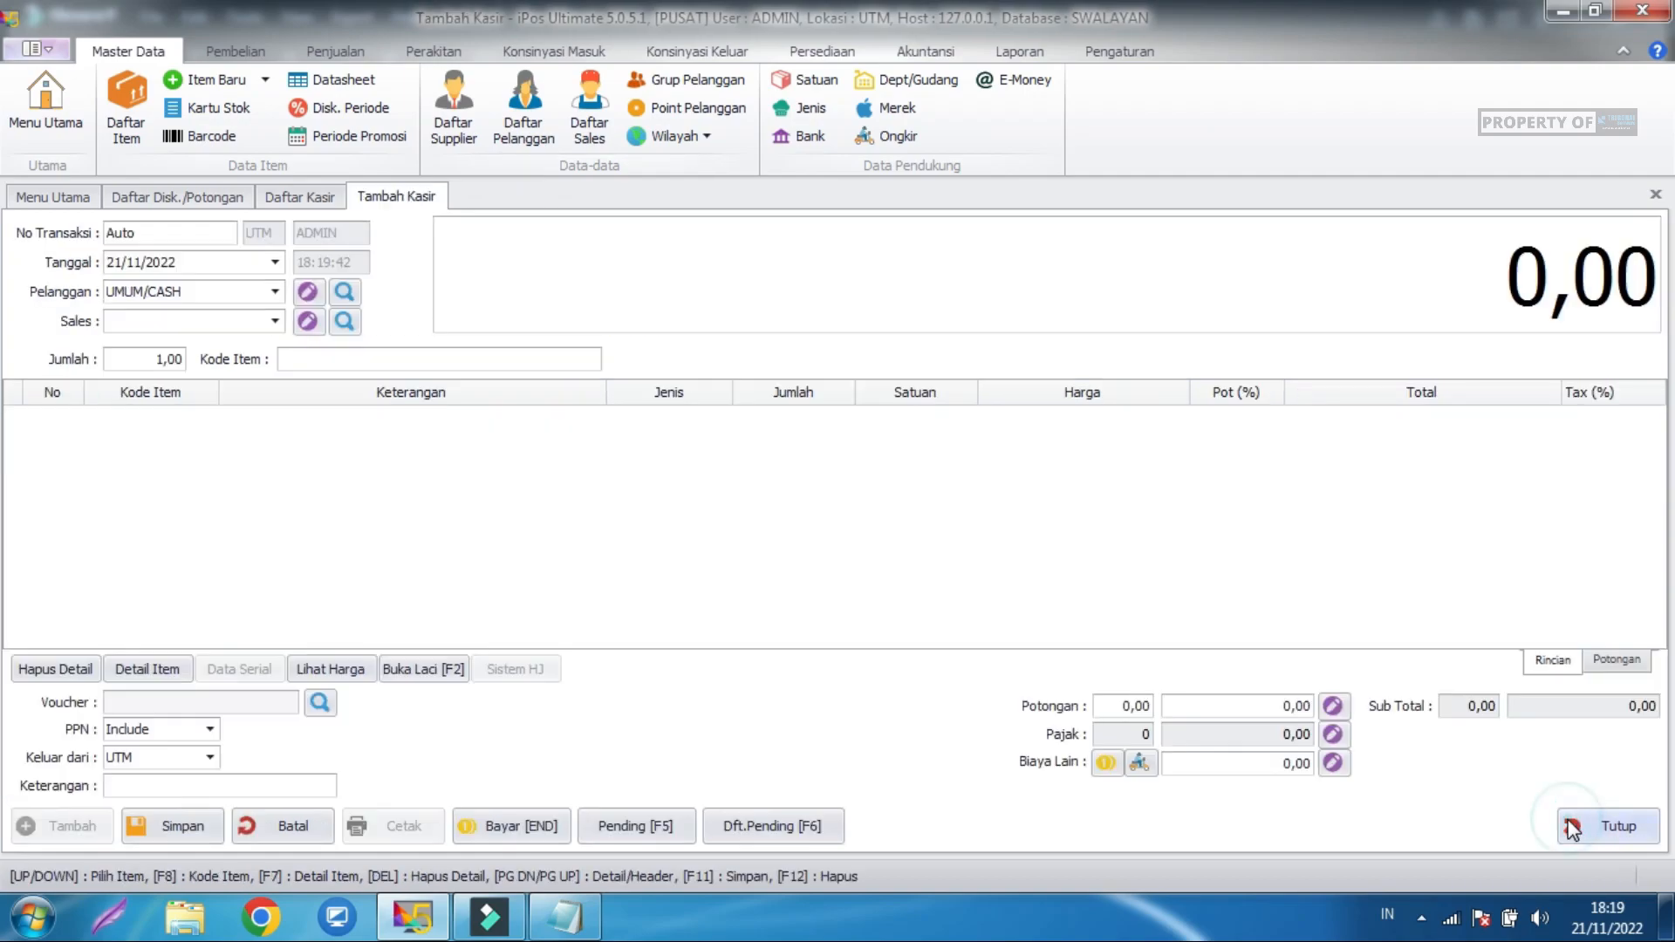
Close the empty cashier sale and the open sales and discount lists, and open the promotion list, Daftar Promosi.
left_click(1564, 820)
left_click(934, 542)
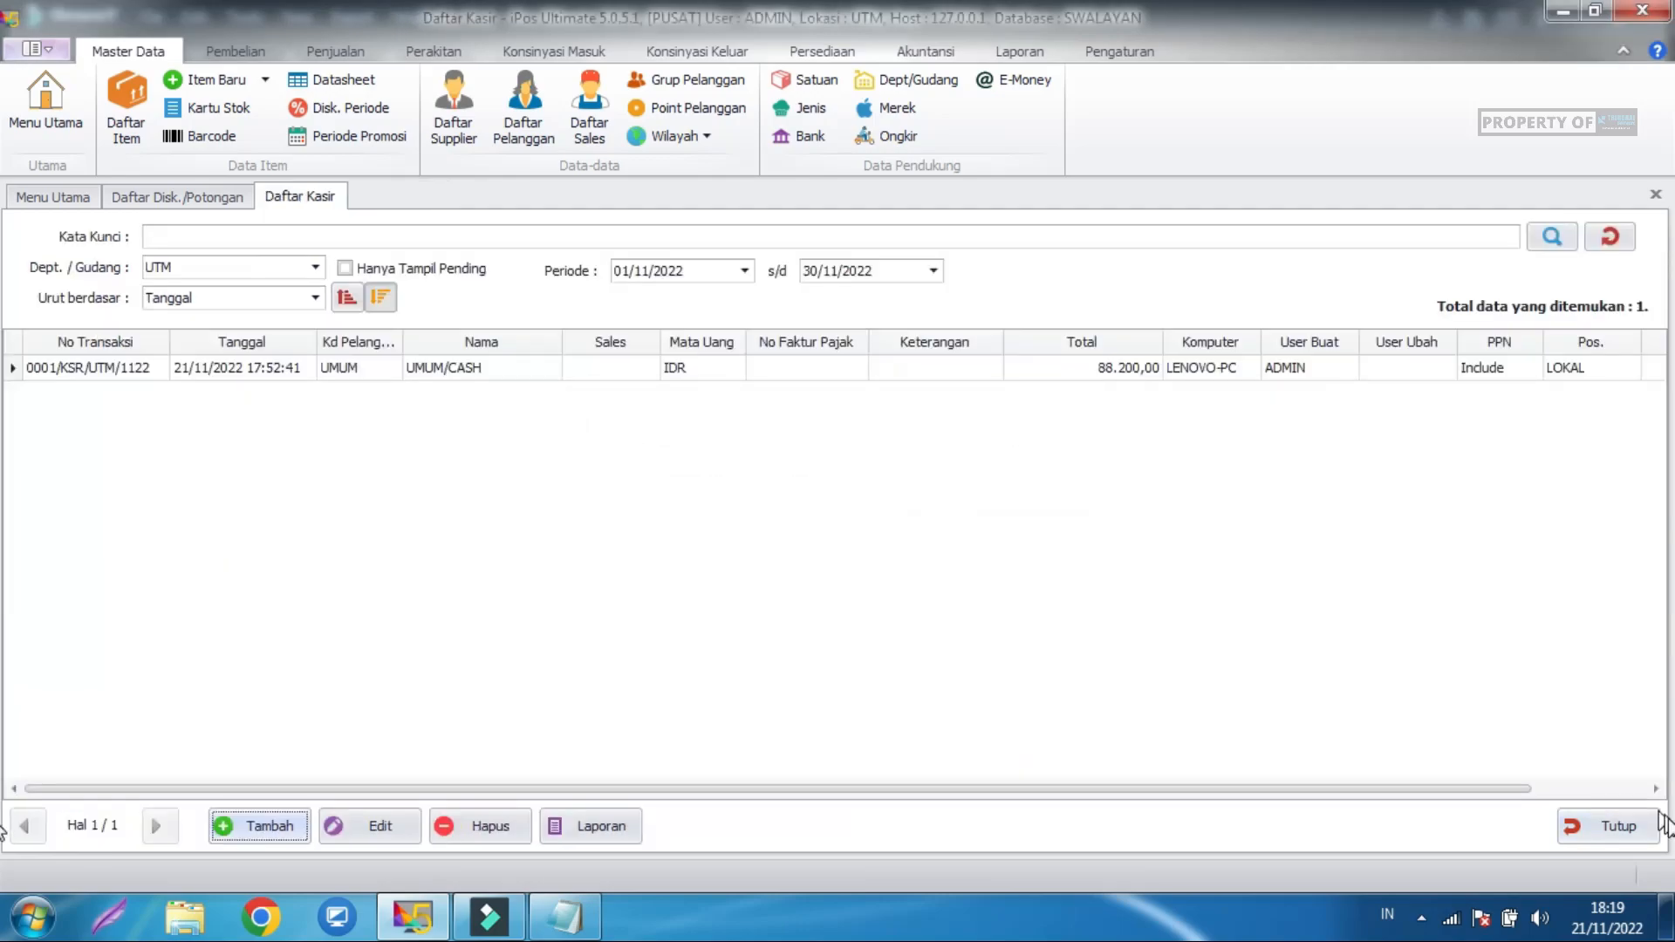
left_click(1622, 829)
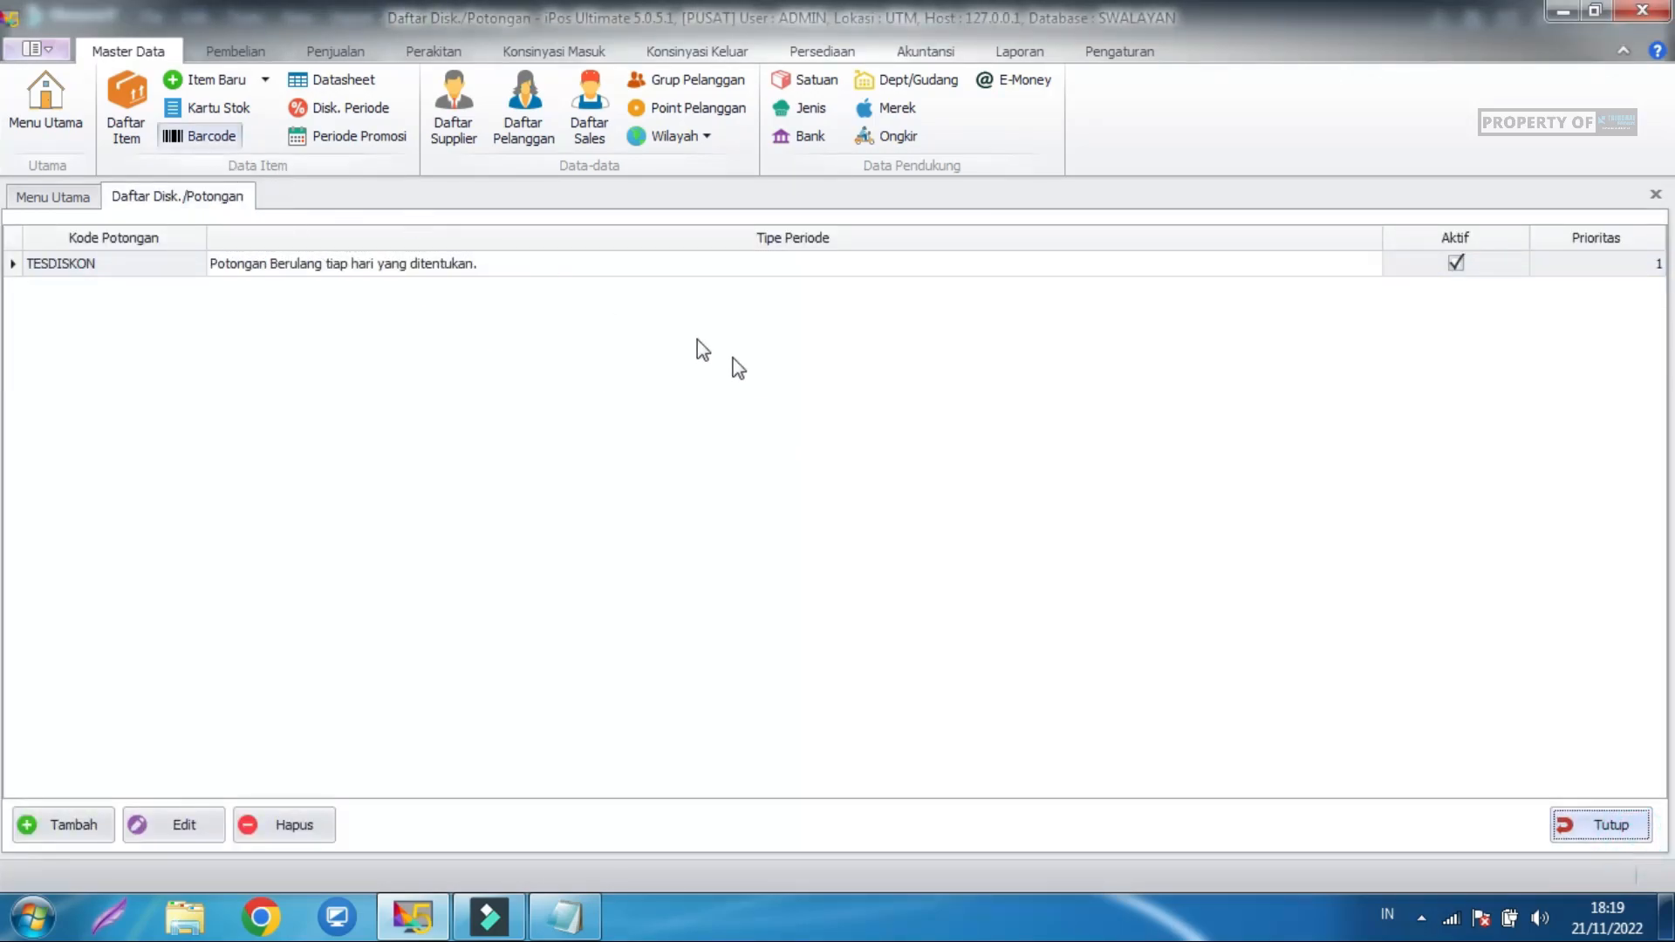
left_click(1600, 824)
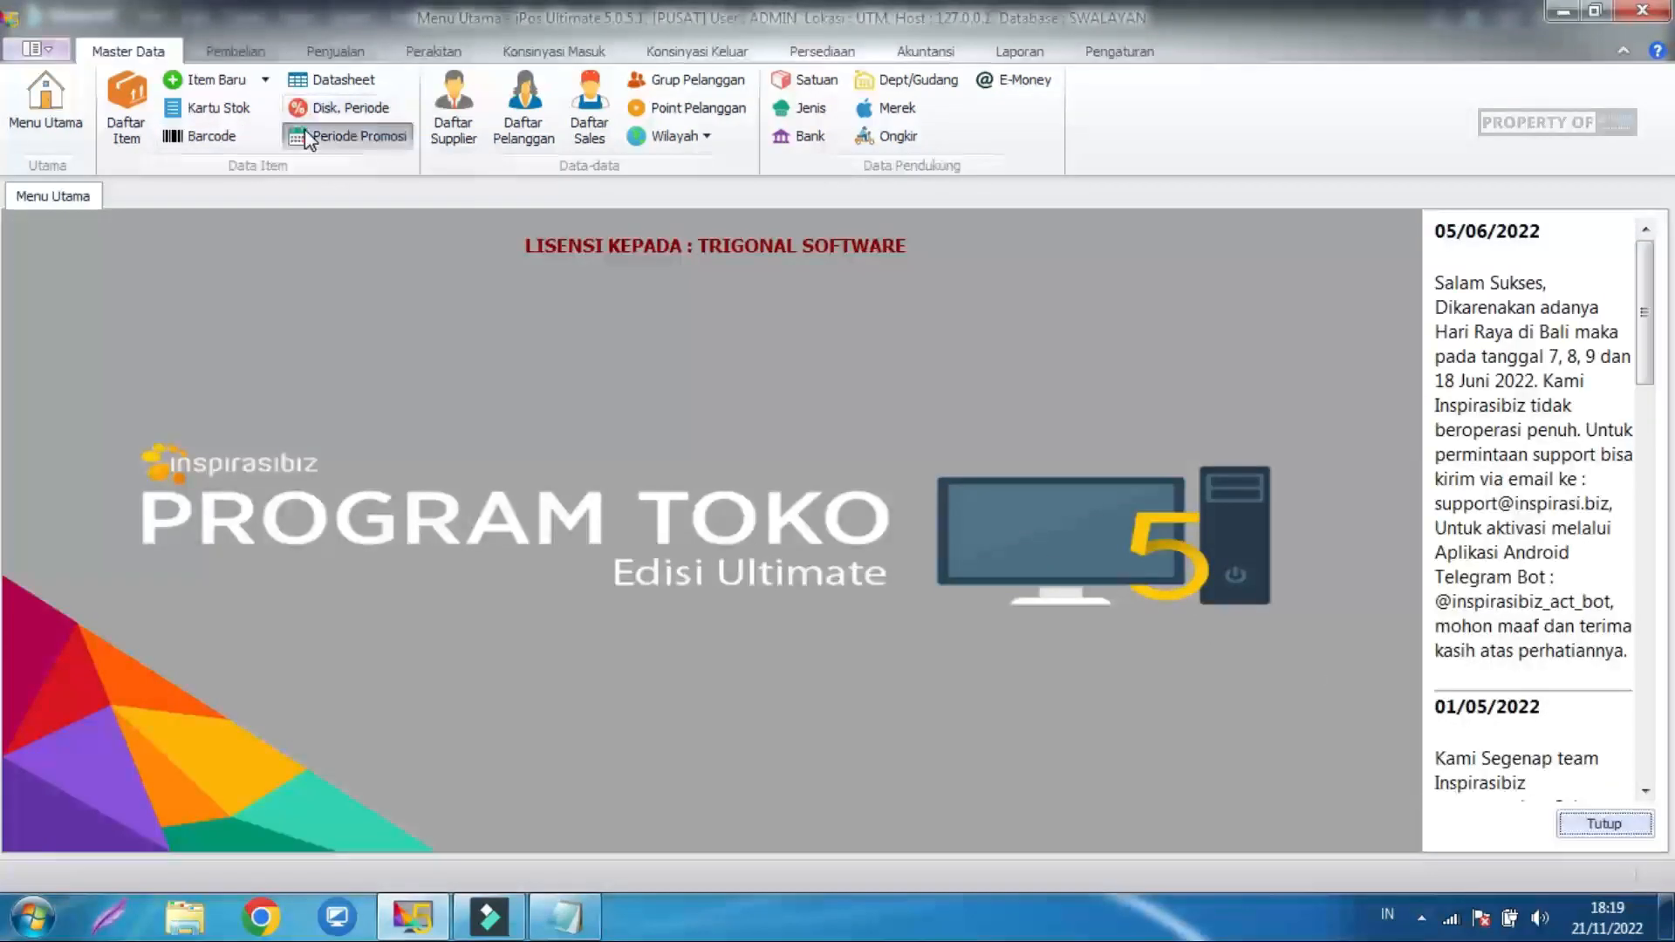
left_click(299, 132)
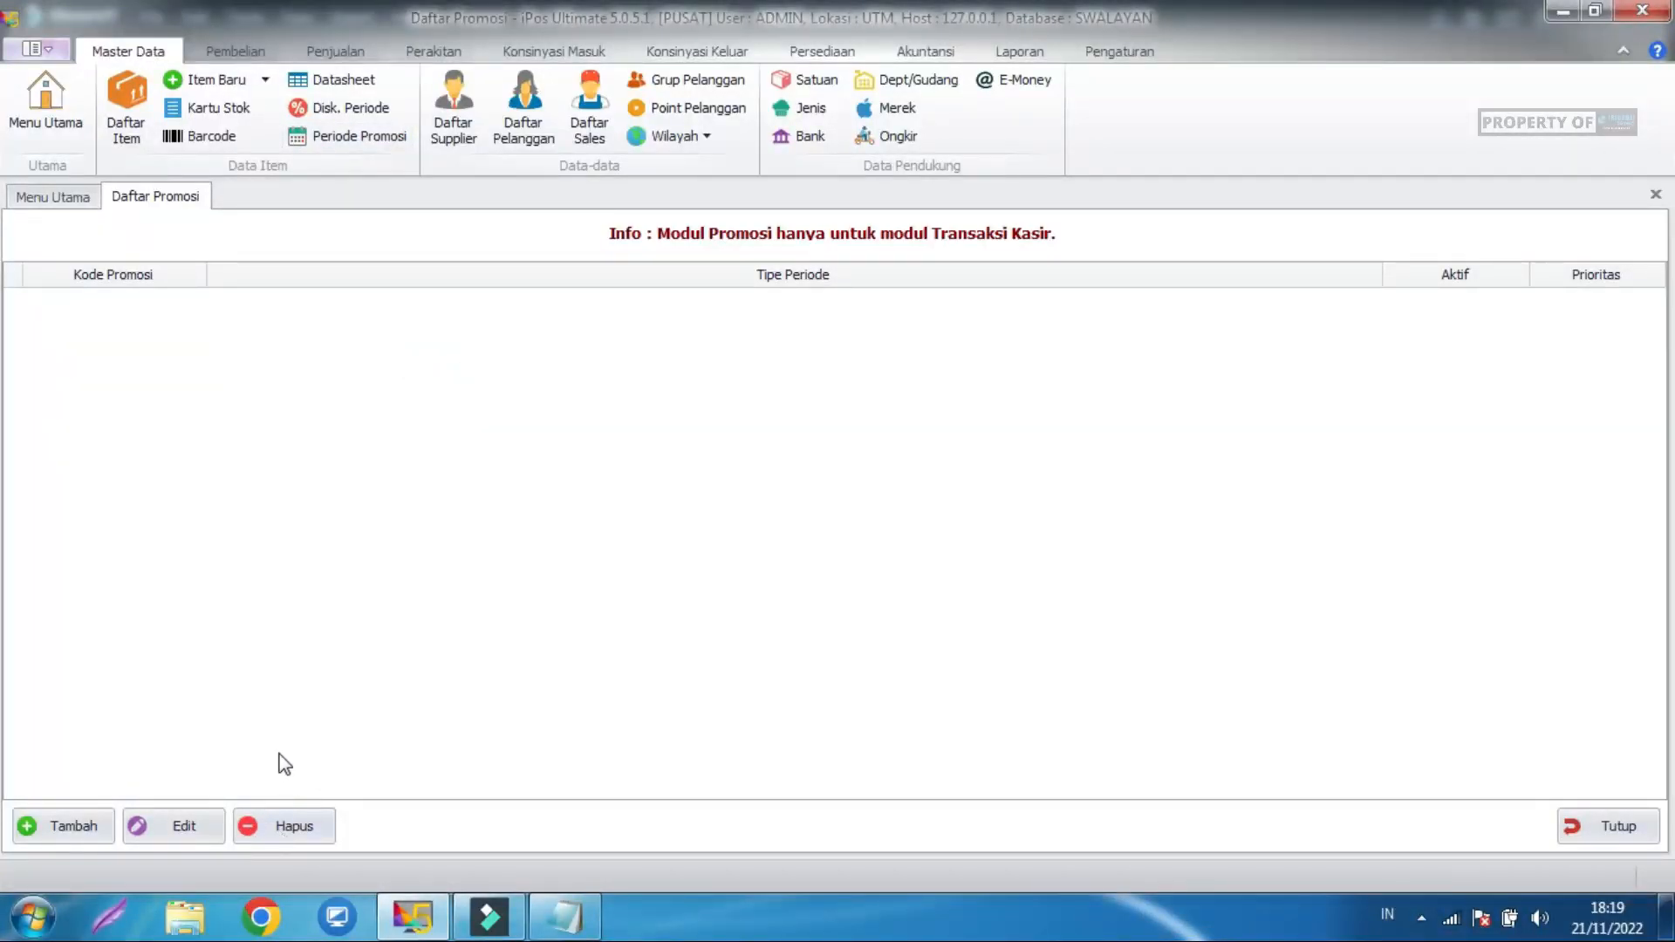
Add a promotion with code TESPERIODE, repeating every day (Berulang Tiap Hari) from 0:00:01 to 23:00:00.
left_click(86, 825)
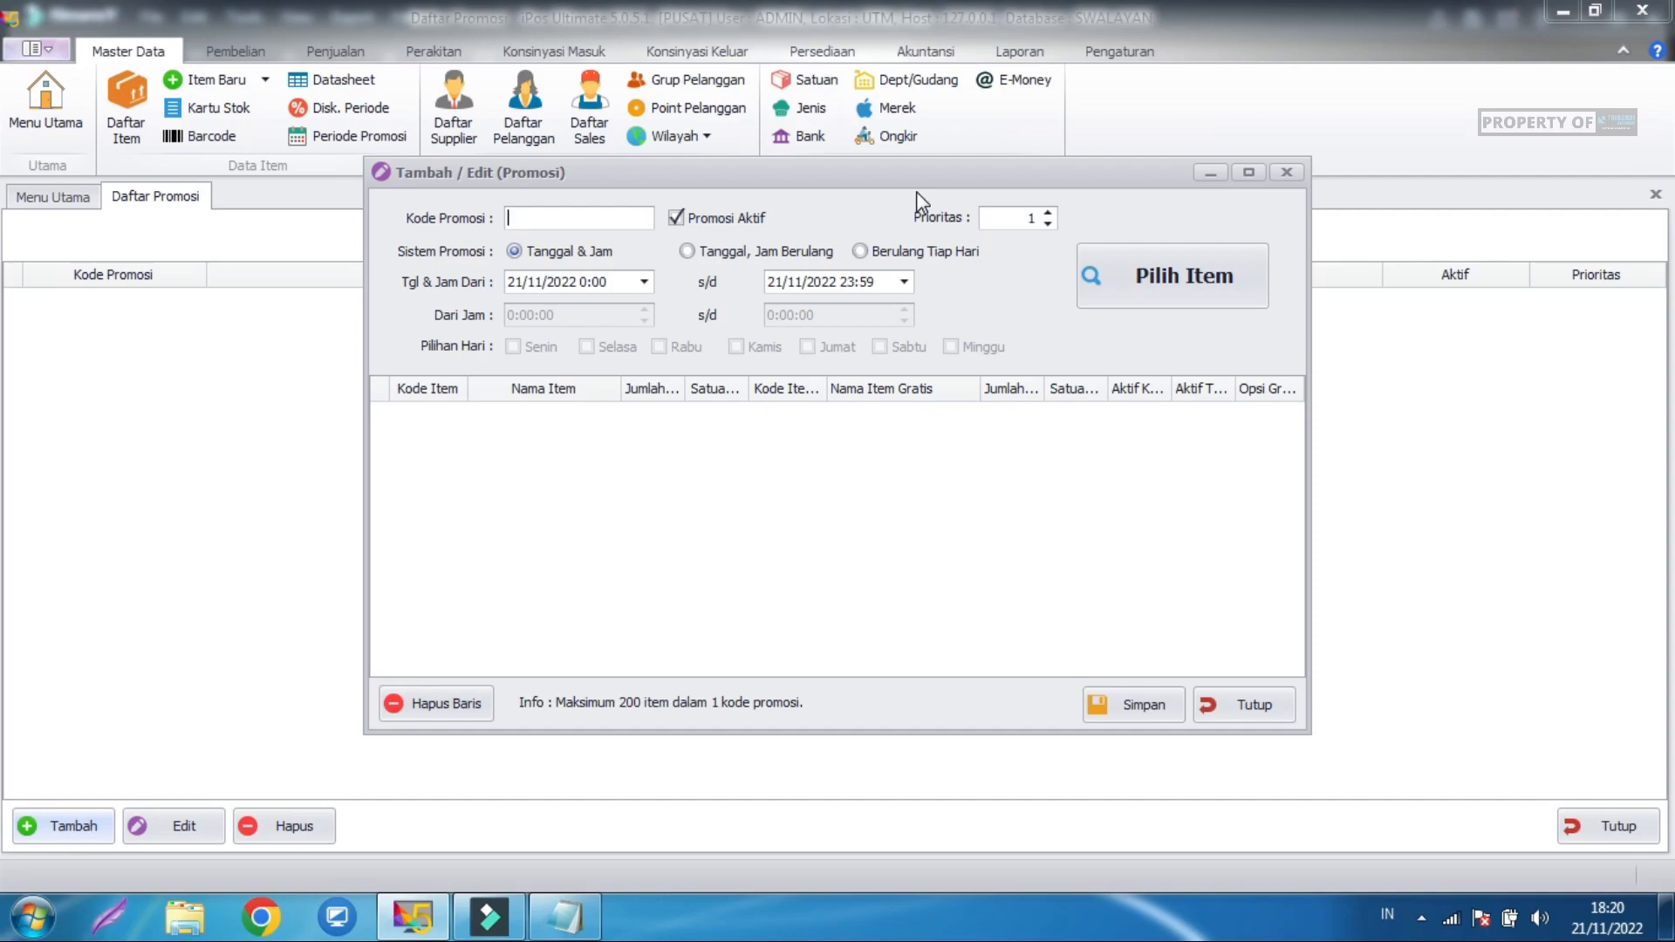
left_click(885, 252)
left_click(567, 314)
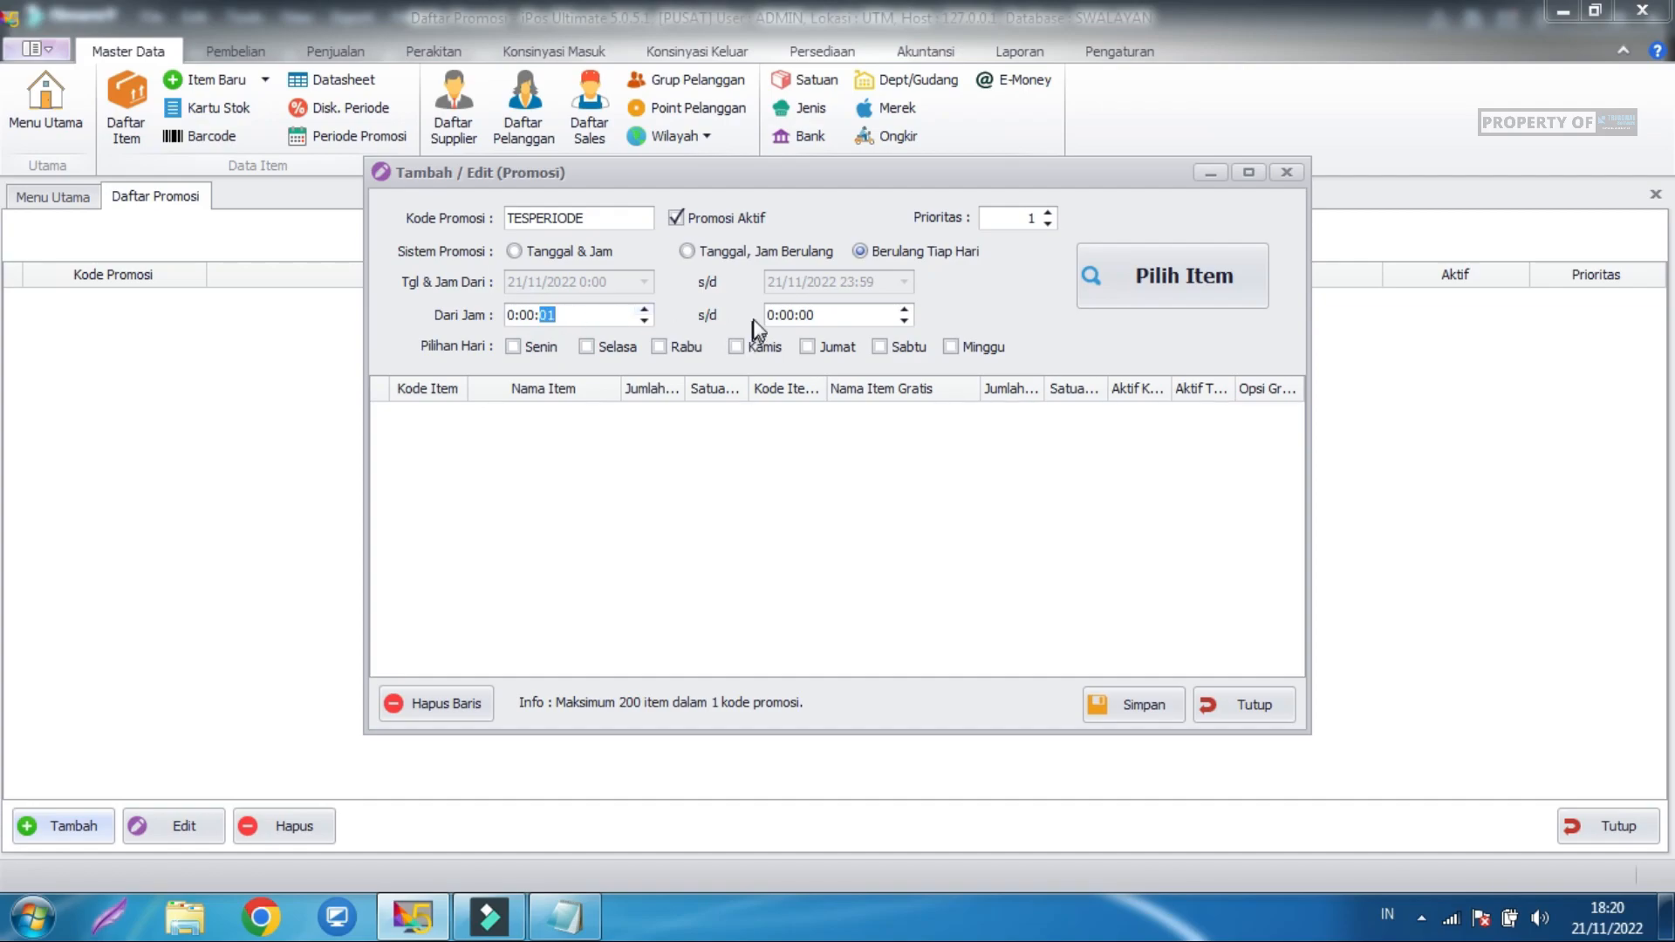
left_click(776, 317)
type("23")
left_click(892, 501)
Enable all seven days, Senin through Minggu, for the TESPERIODE promotion.
left_click(955, 347)
left_click(906, 346)
left_click(838, 346)
left_click(766, 347)
left_click(668, 346)
left_click(577, 347)
left_click(540, 346)
left_click(733, 522)
Choose the Aqua Botol PCS item for the promotion and set its Jumlah Jual to 5.
left_click(1243, 258)
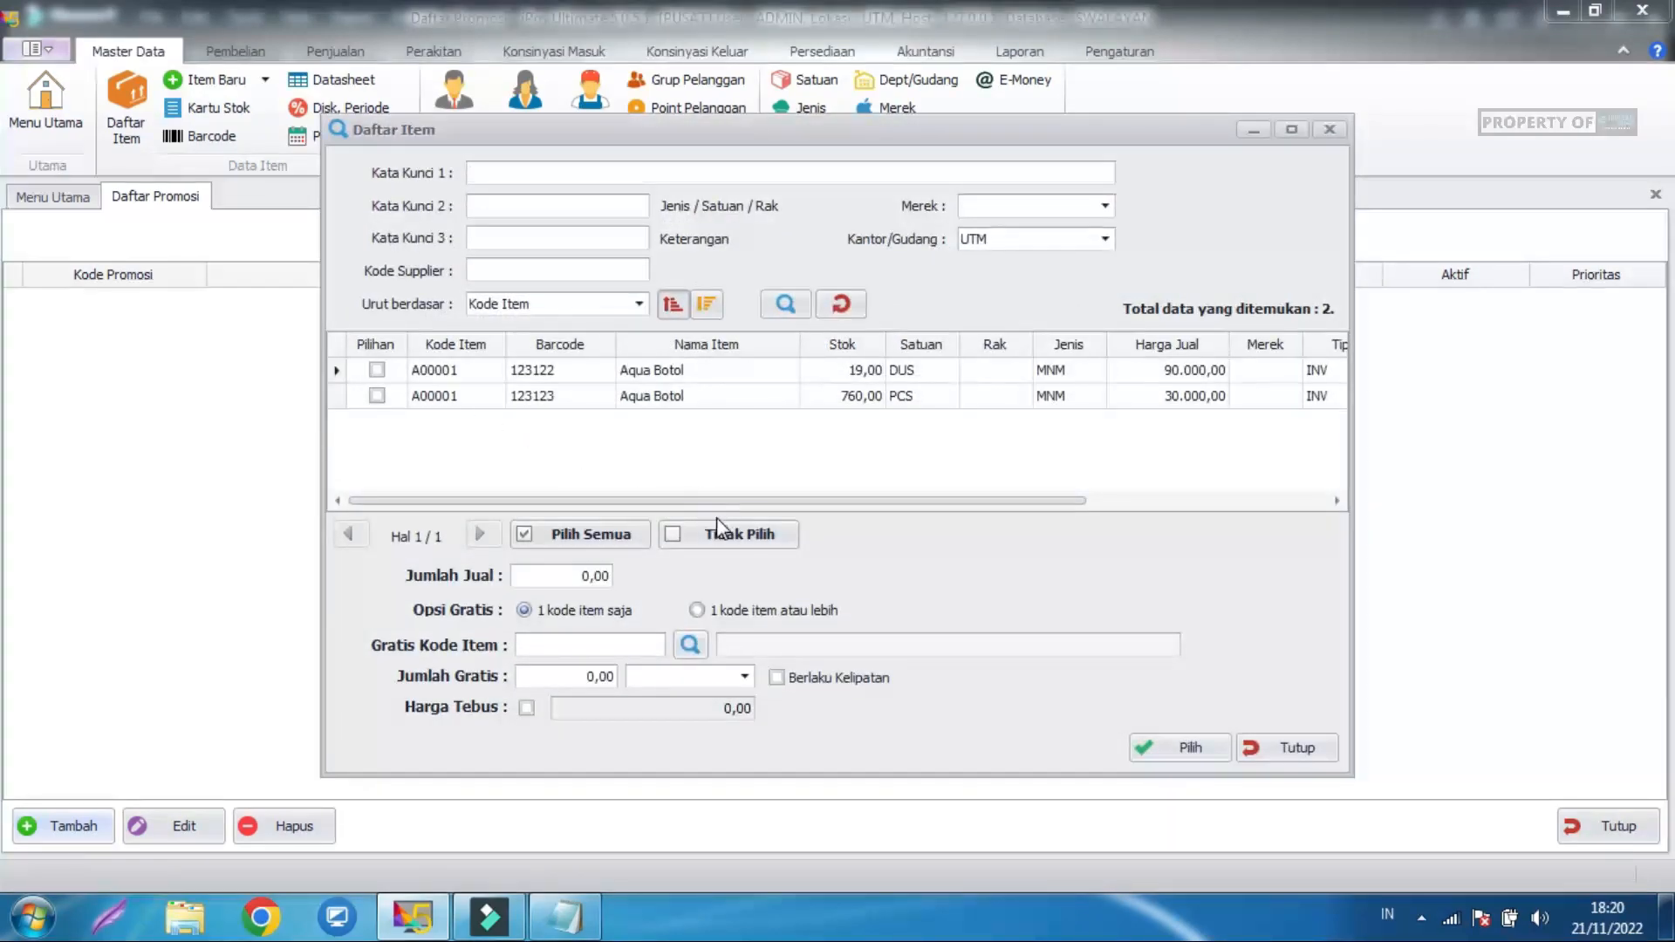
left_click(855, 396)
left_click(377, 395)
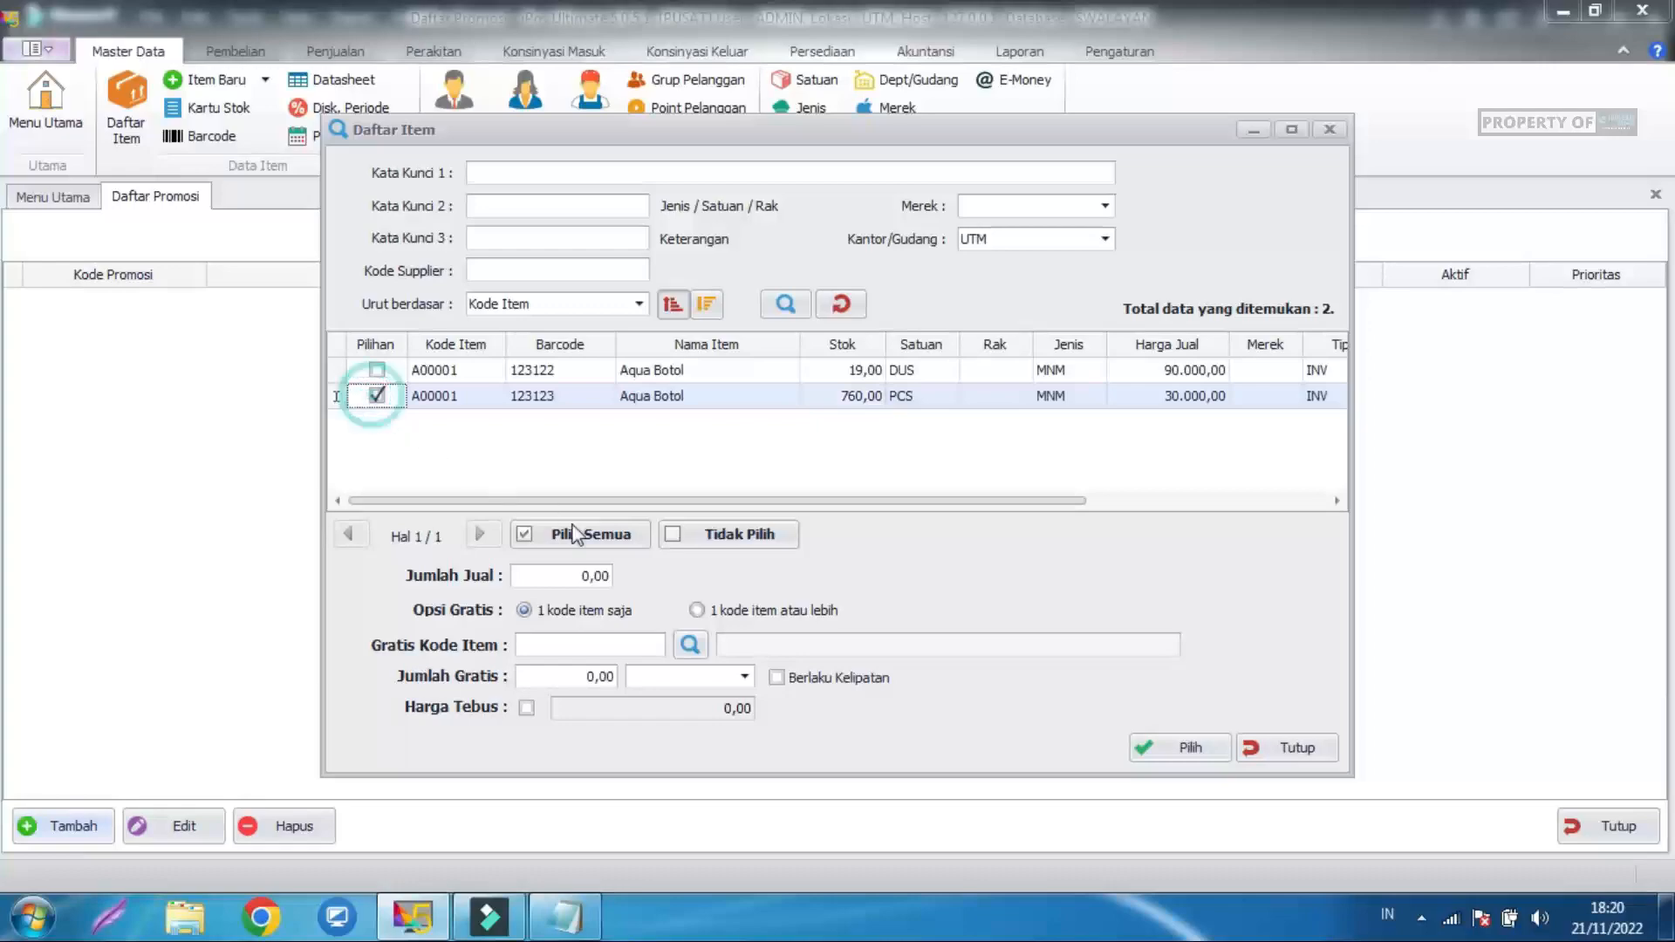
left_click(592, 575)
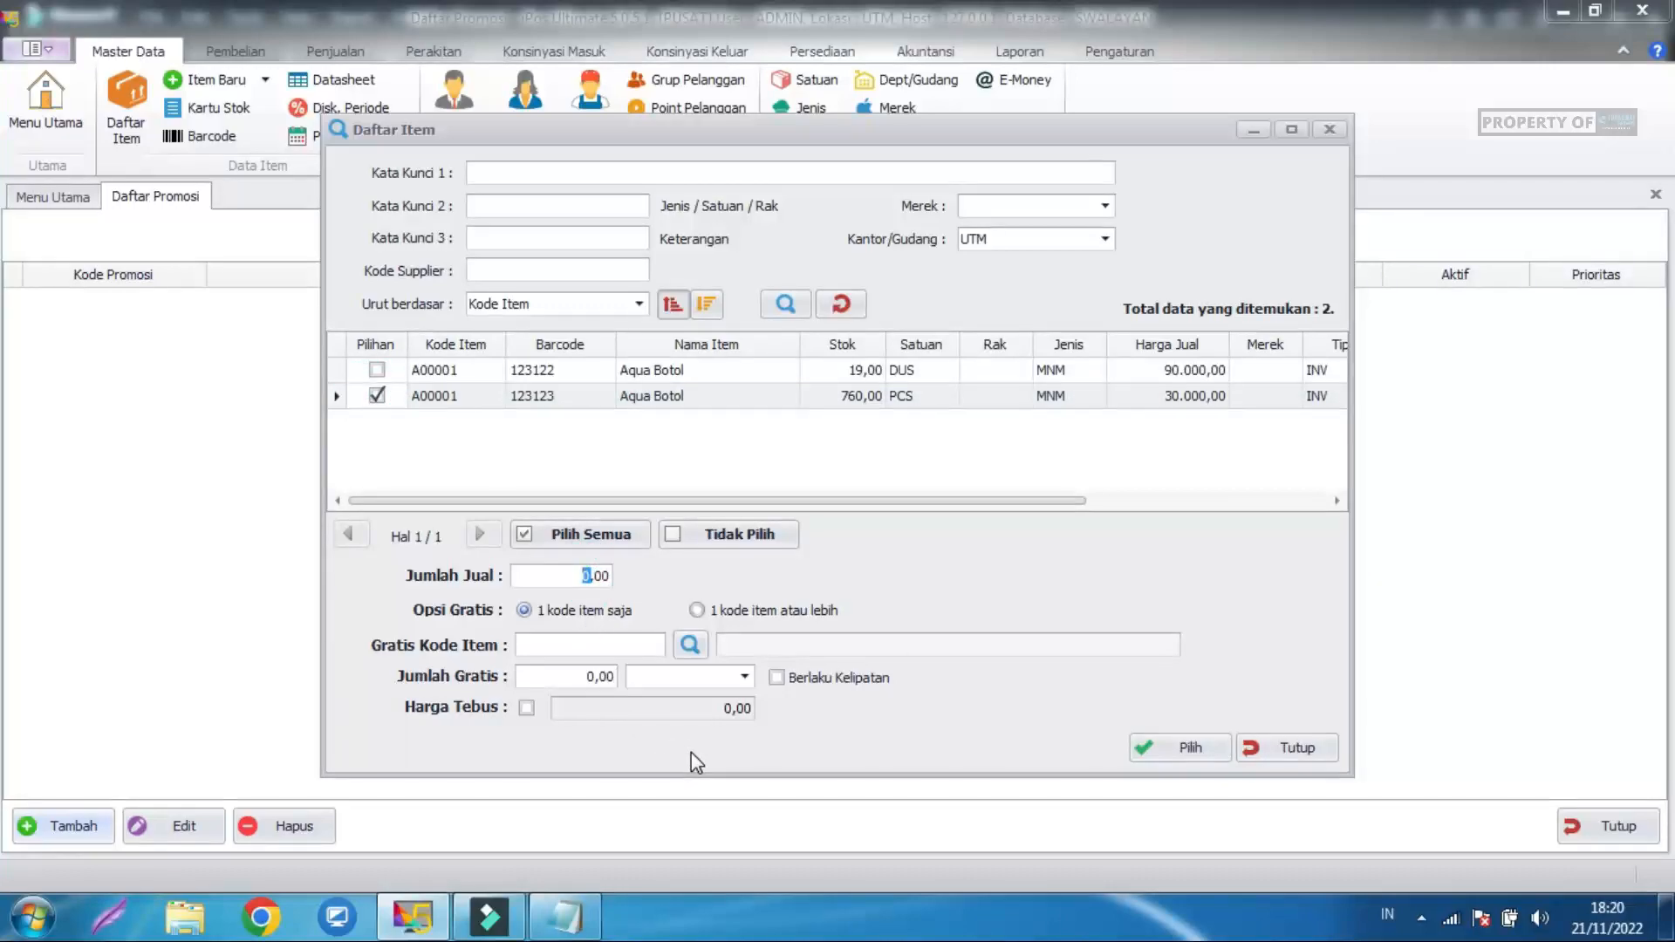
Set the promotion's free item to Aqua Botol in PCS with a Jumlah Gratis of 1.
left_click(580, 645)
left_click(692, 647)
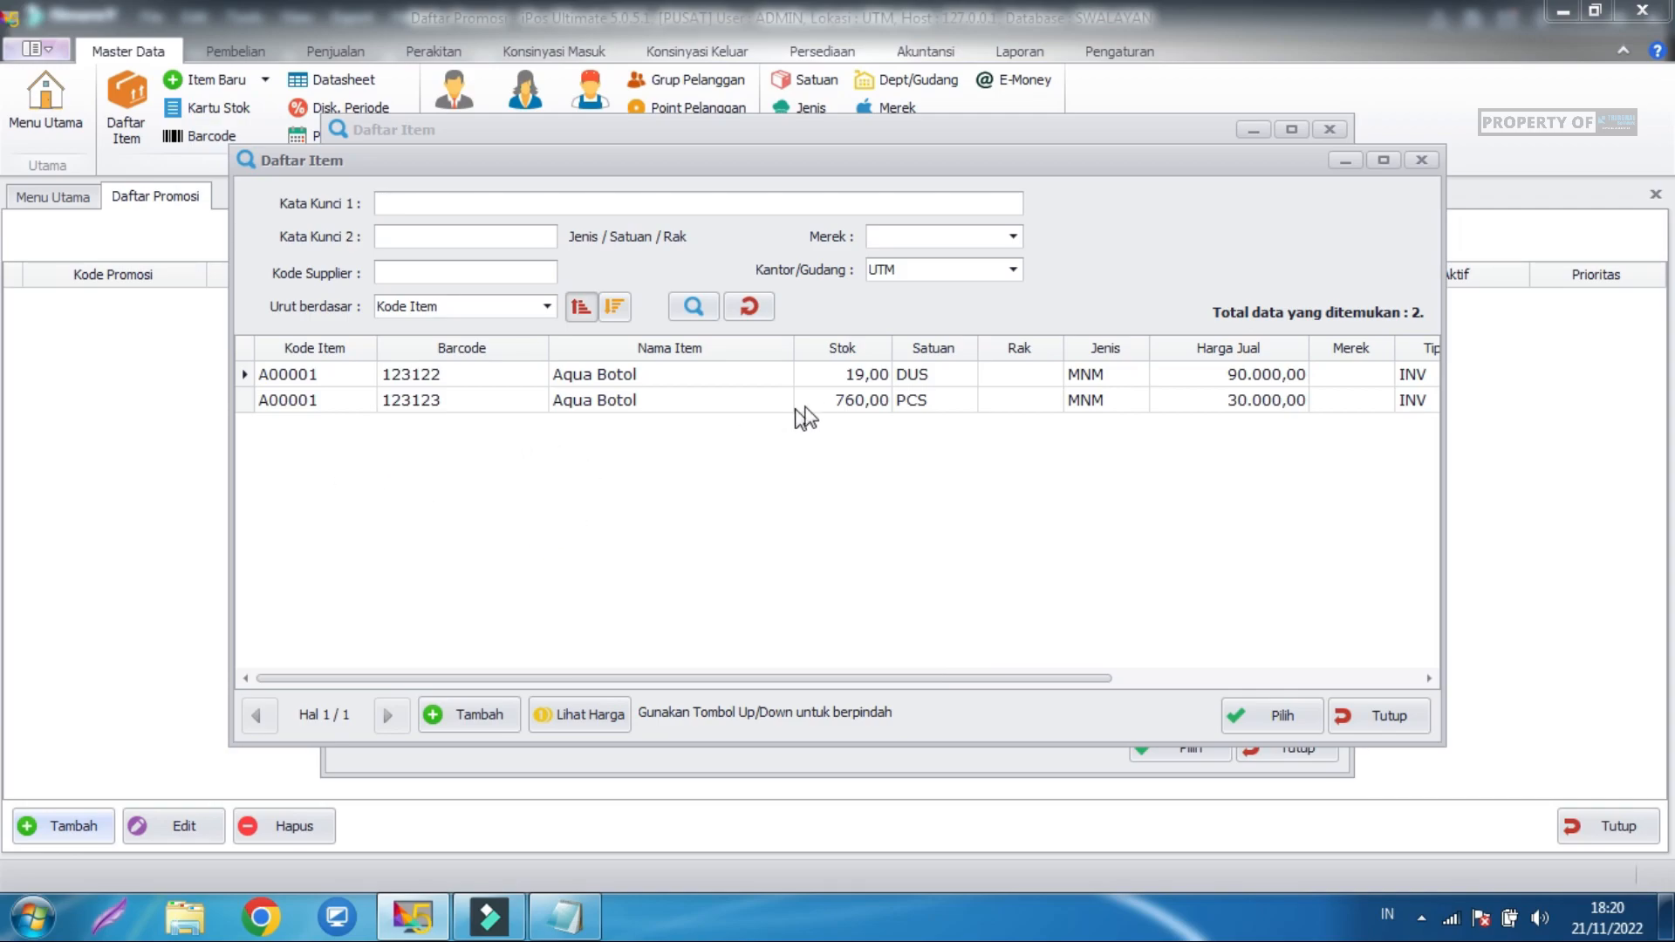
double_click(844, 403)
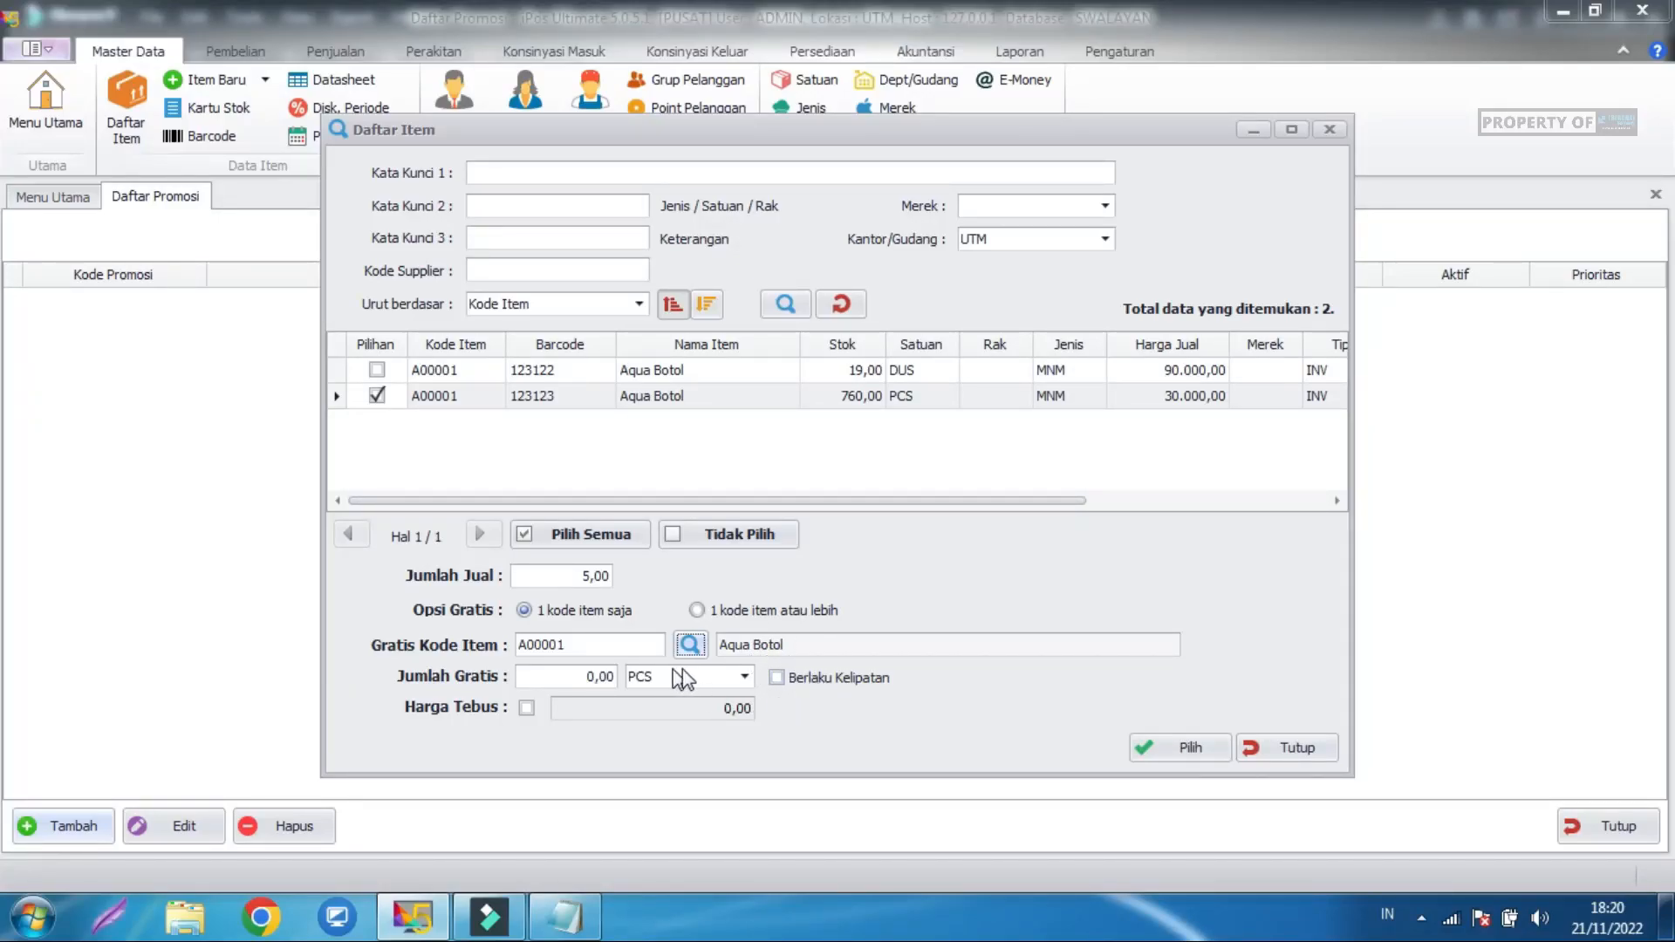
double_click(593, 676)
Toggle the free item's Berlaku Kelipatan and Harga Tebus options on and back off.
left_click(817, 680)
left_click(817, 680)
left_click(527, 708)
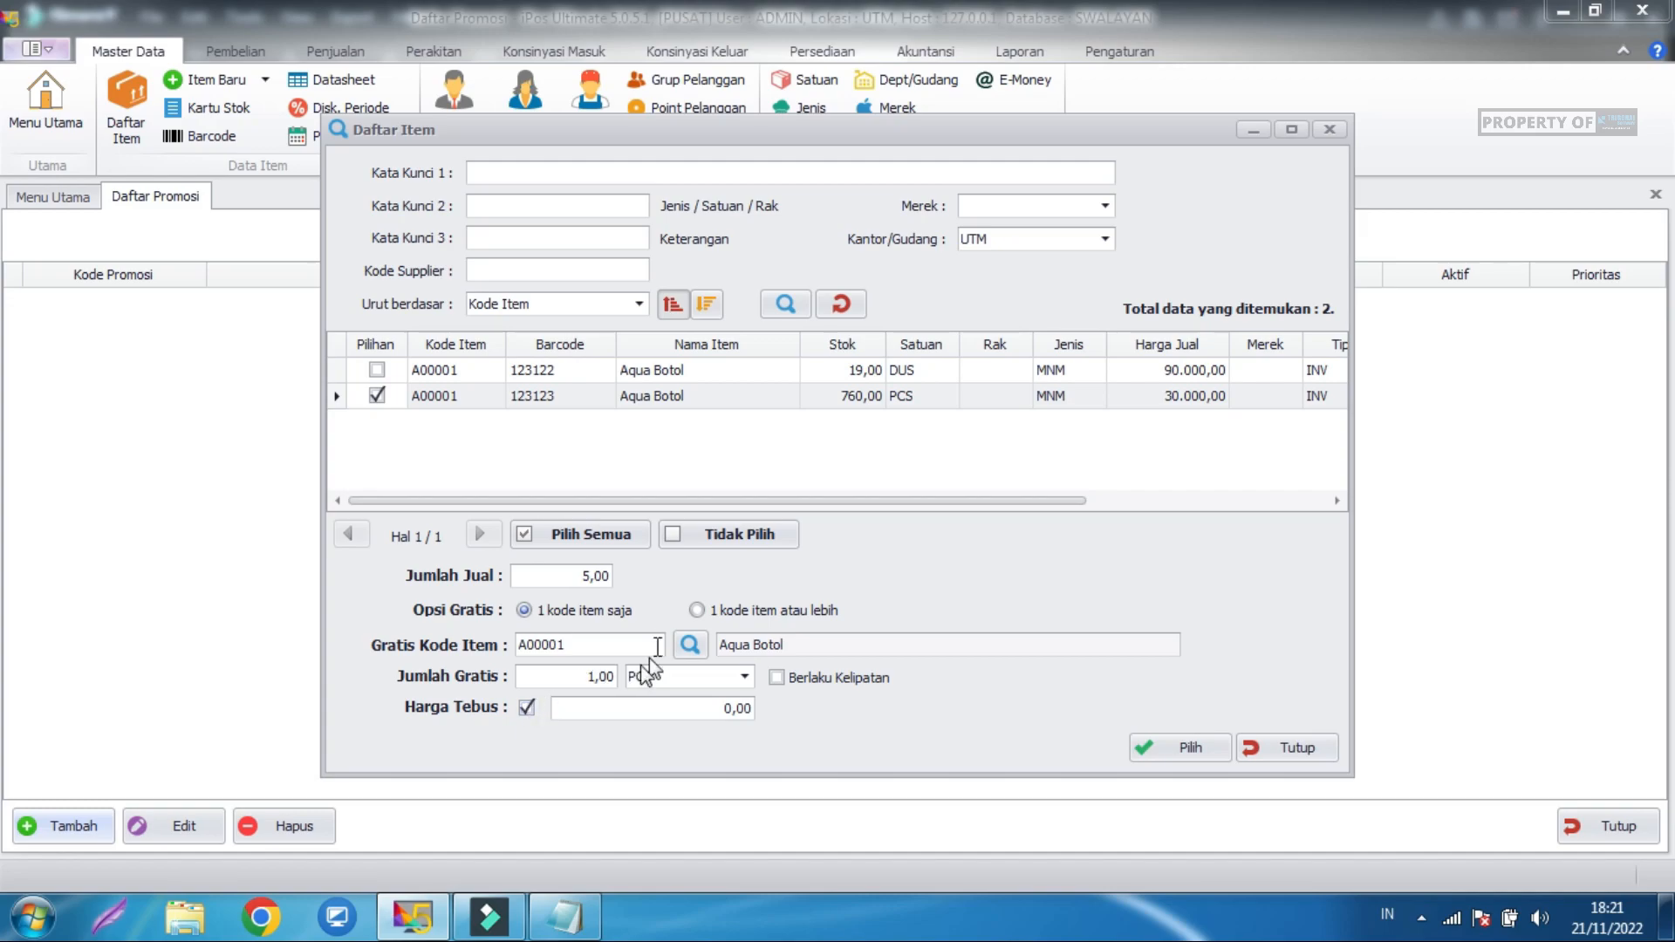
left_click(527, 708)
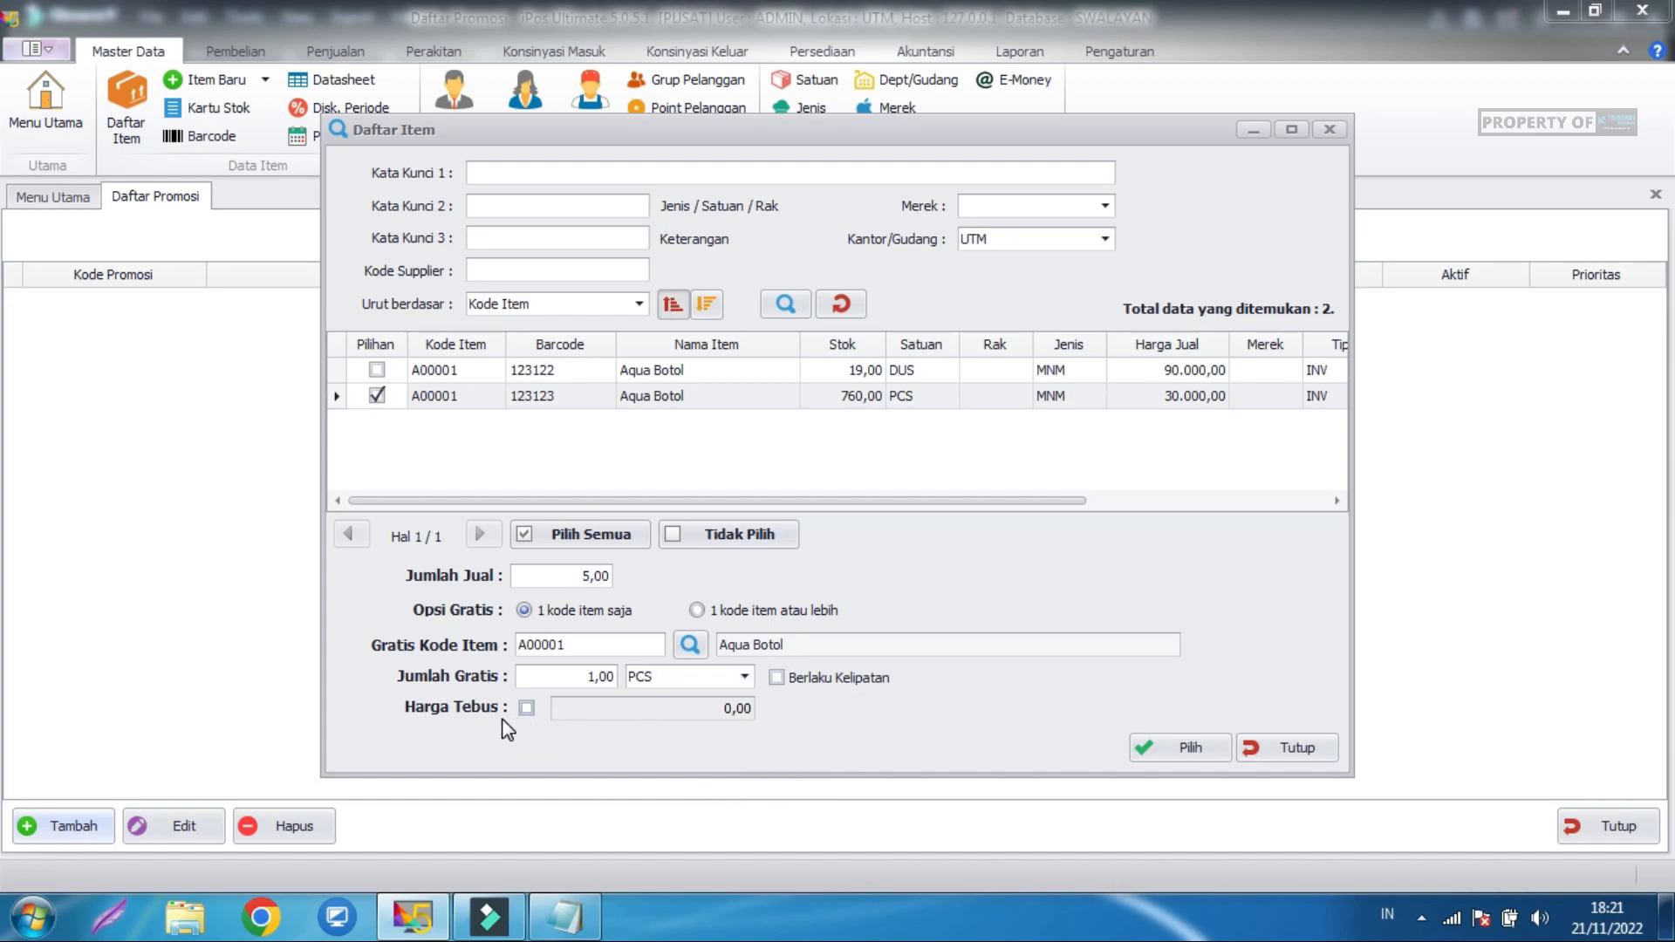
Add the configured item to the TESPERIODE promotion, save the promotion and close its form.
left_click(1160, 754)
left_click(1150, 704)
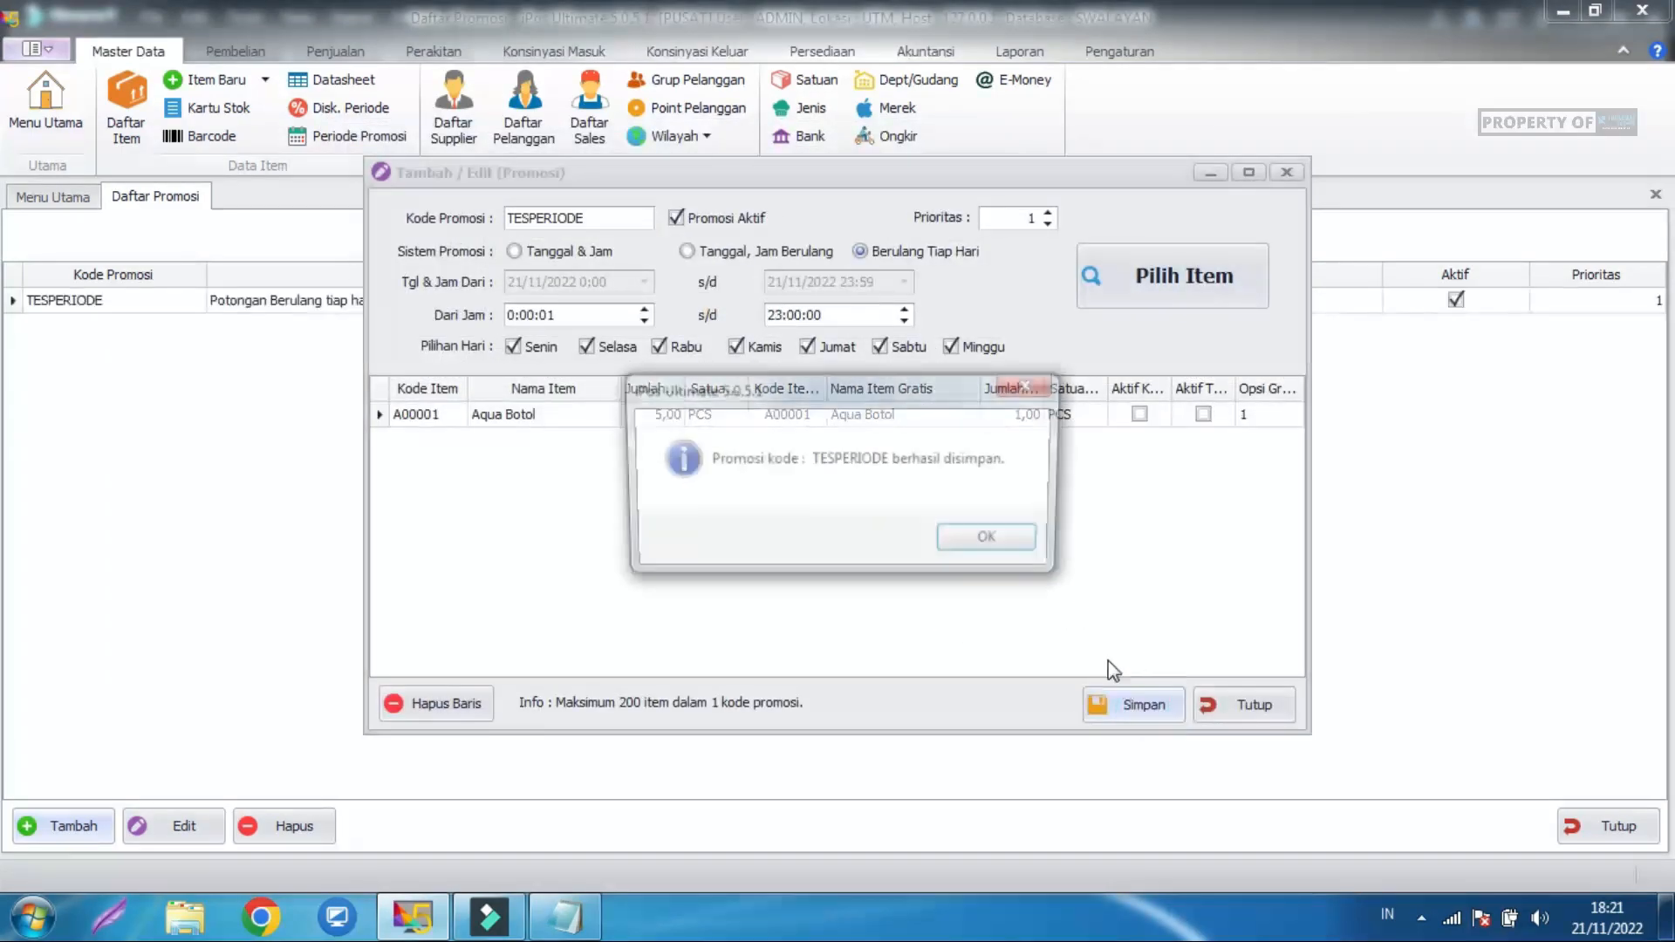
left_click(1001, 549)
left_click(1243, 716)
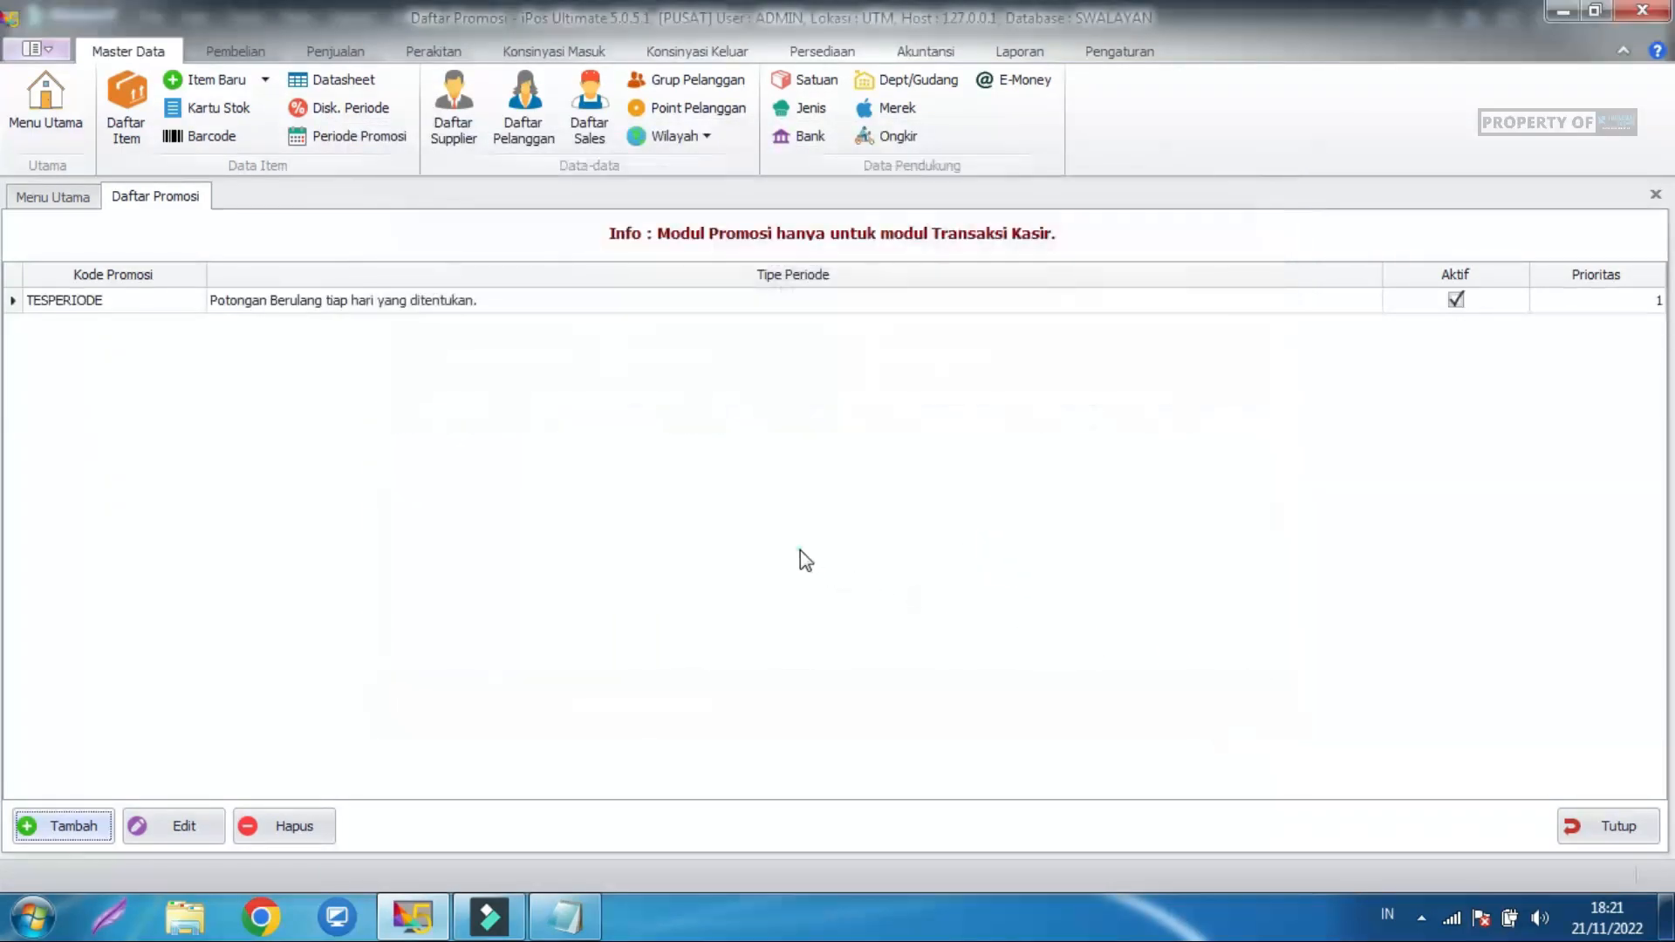
Open the cashier sales list, Daftar Penjualan Kasir, and start a new cashier sale.
left_click(335, 50)
left_click(199, 113)
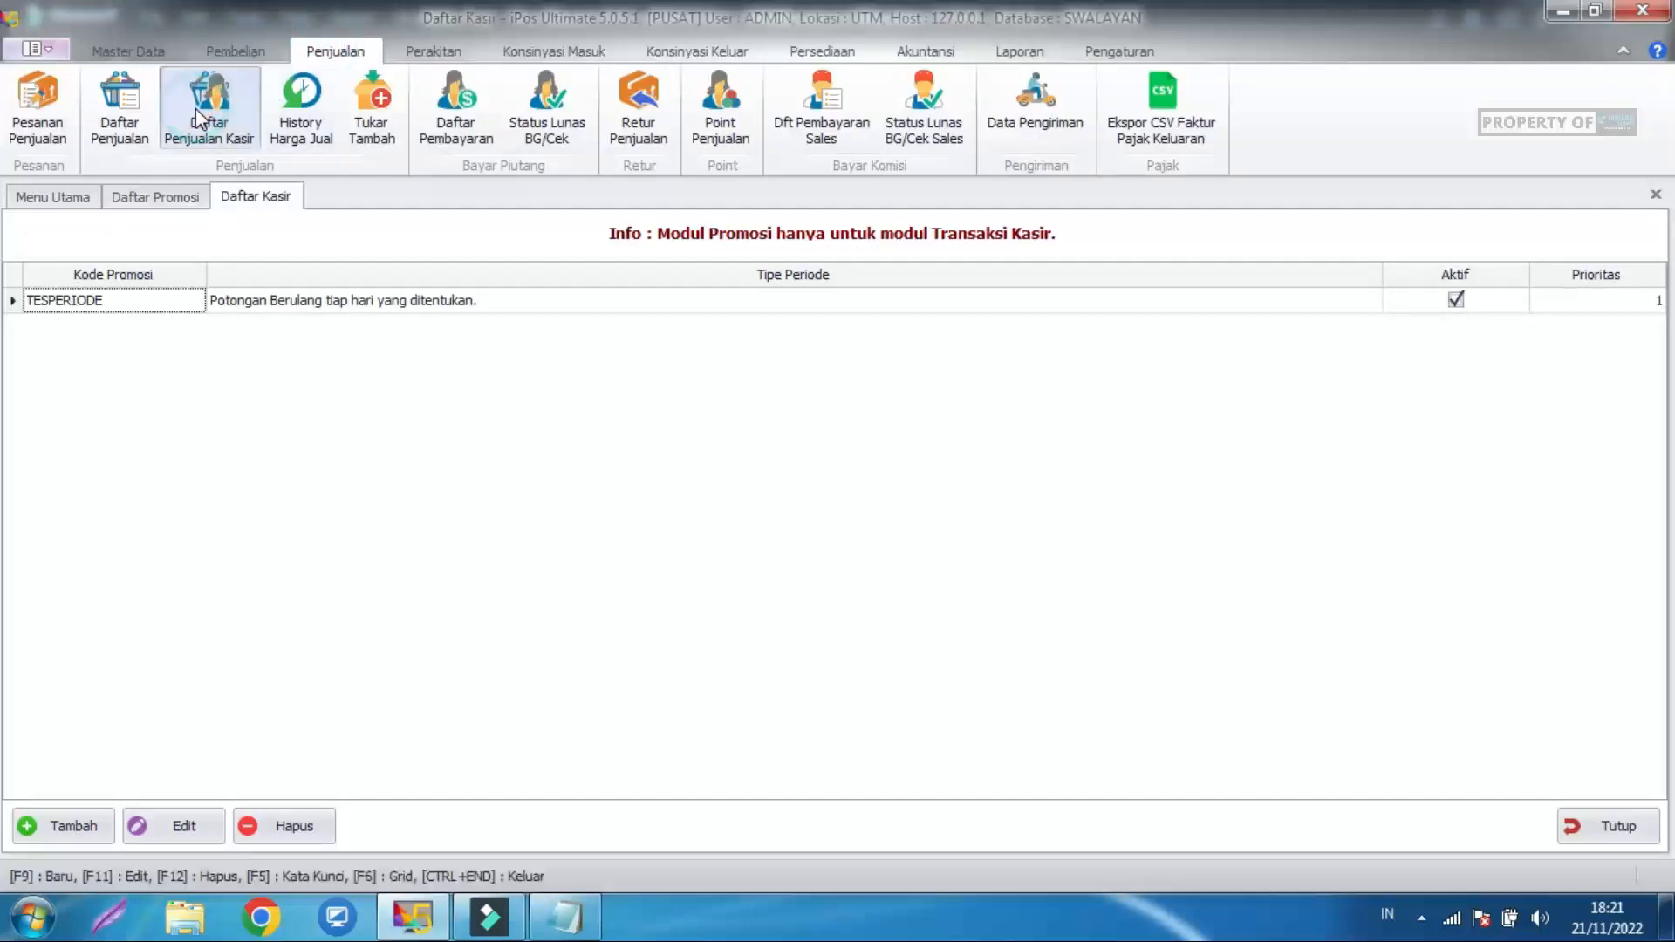
left_click(273, 826)
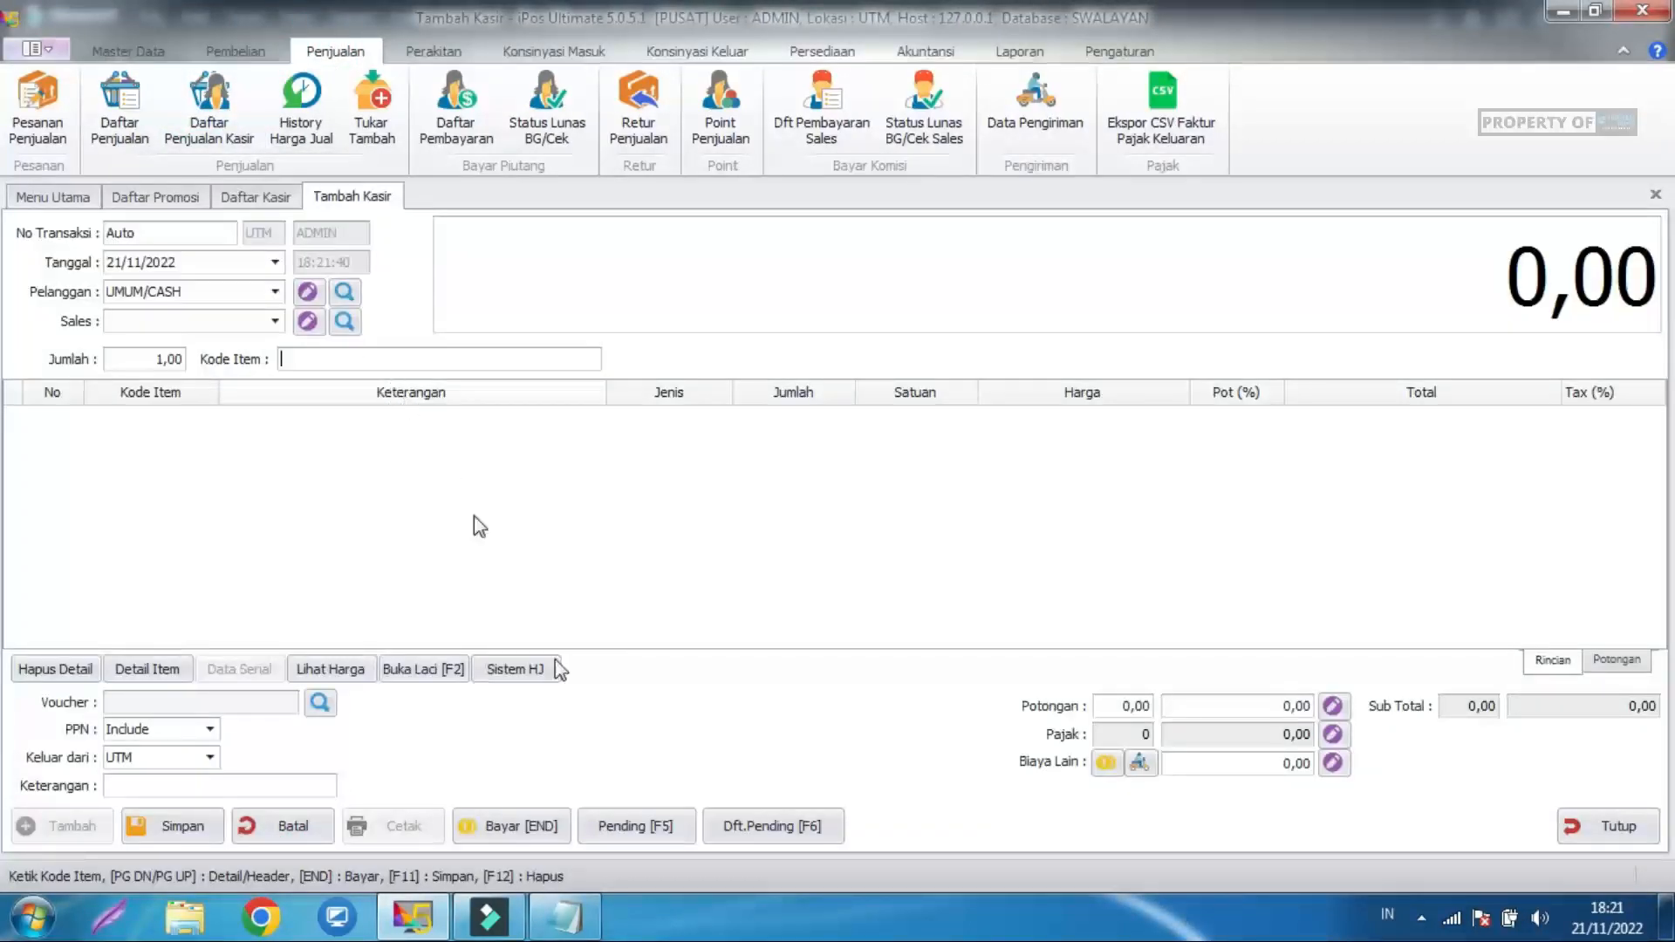
Copy barcode 123123 from the Notepad note and add that item to the cashier sale.
left_click(565, 917)
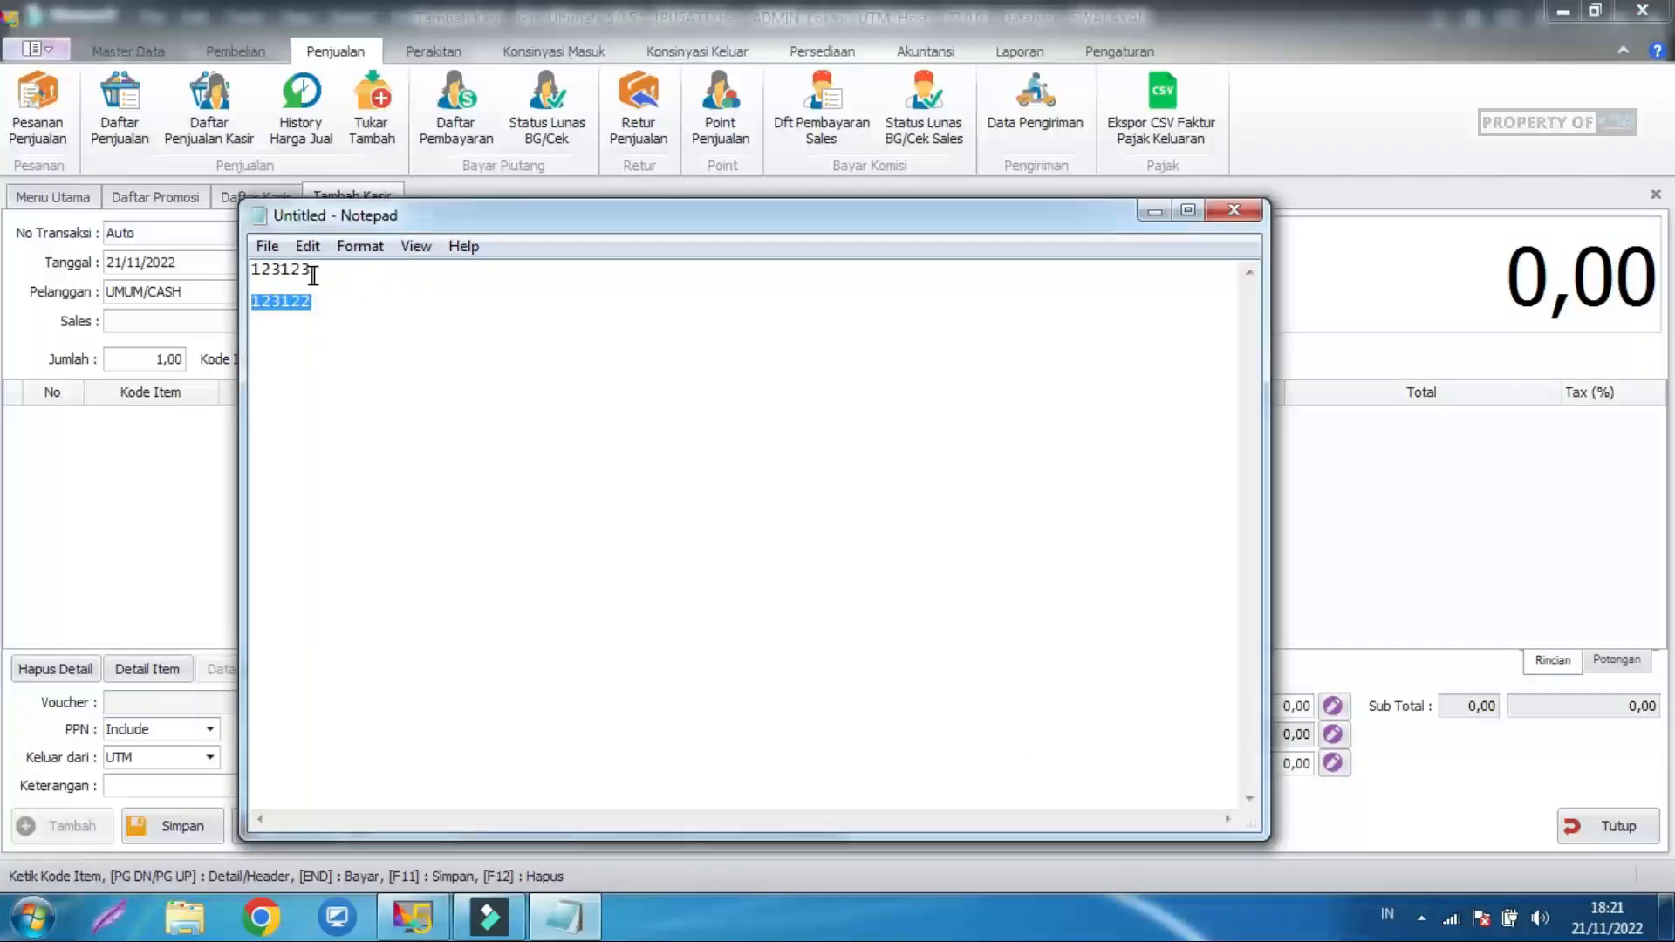
double_click(287, 274)
key("ctrl+c")
left_click(1518, 469)
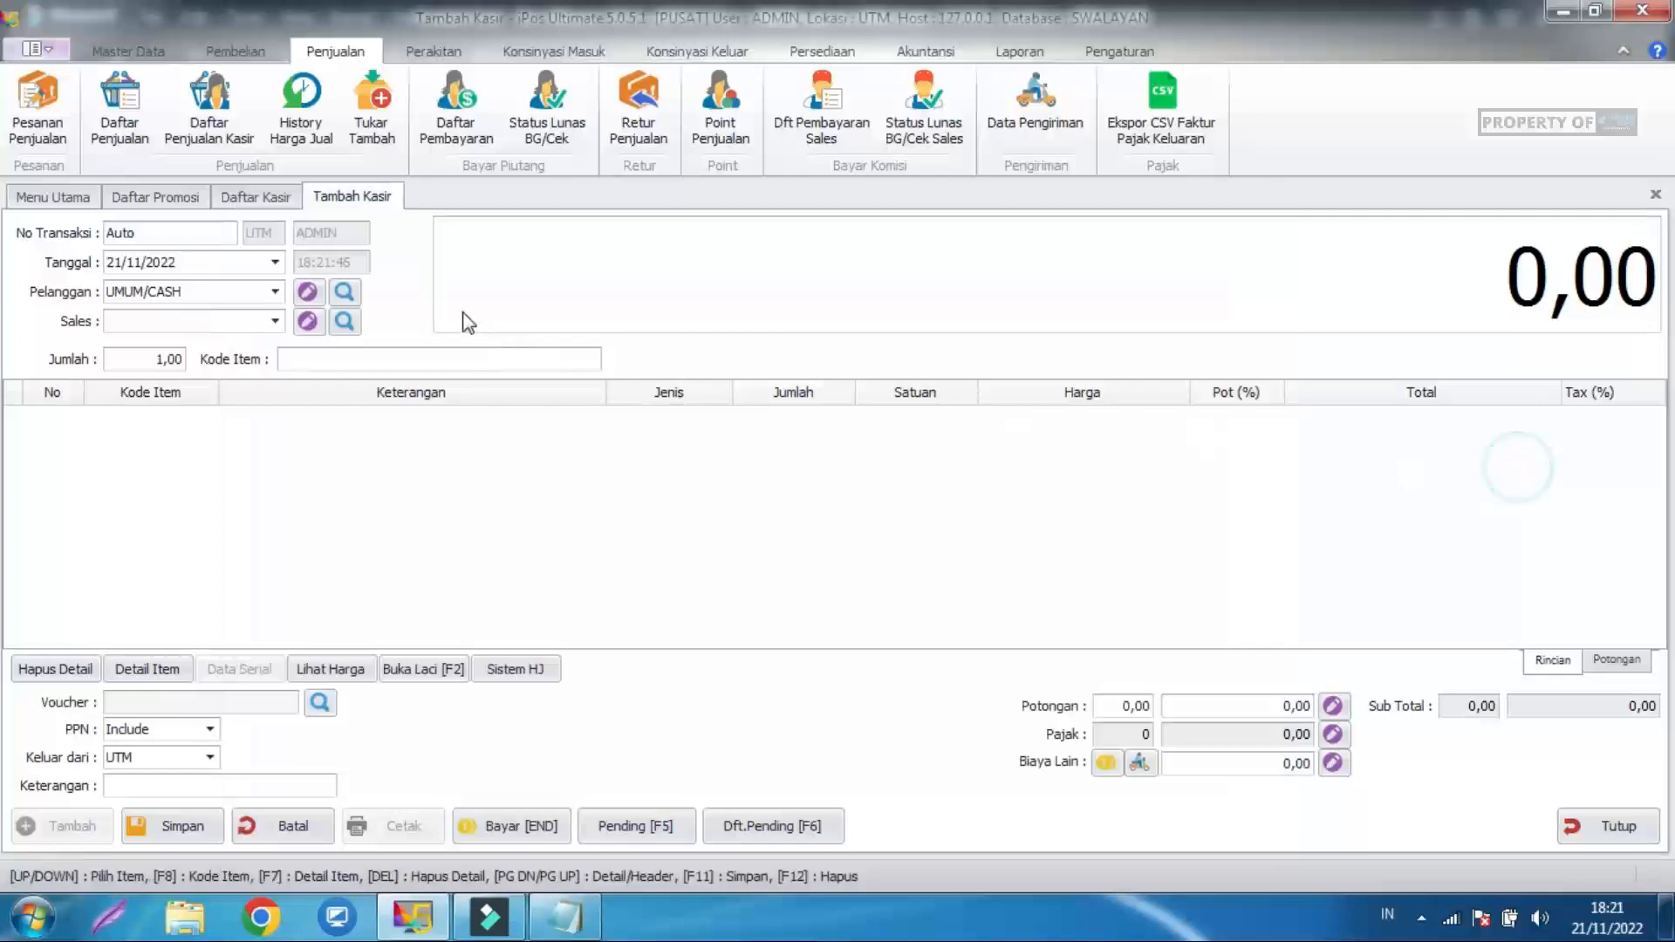
left_click(441, 358)
key("ctrl+v")
key("Return")
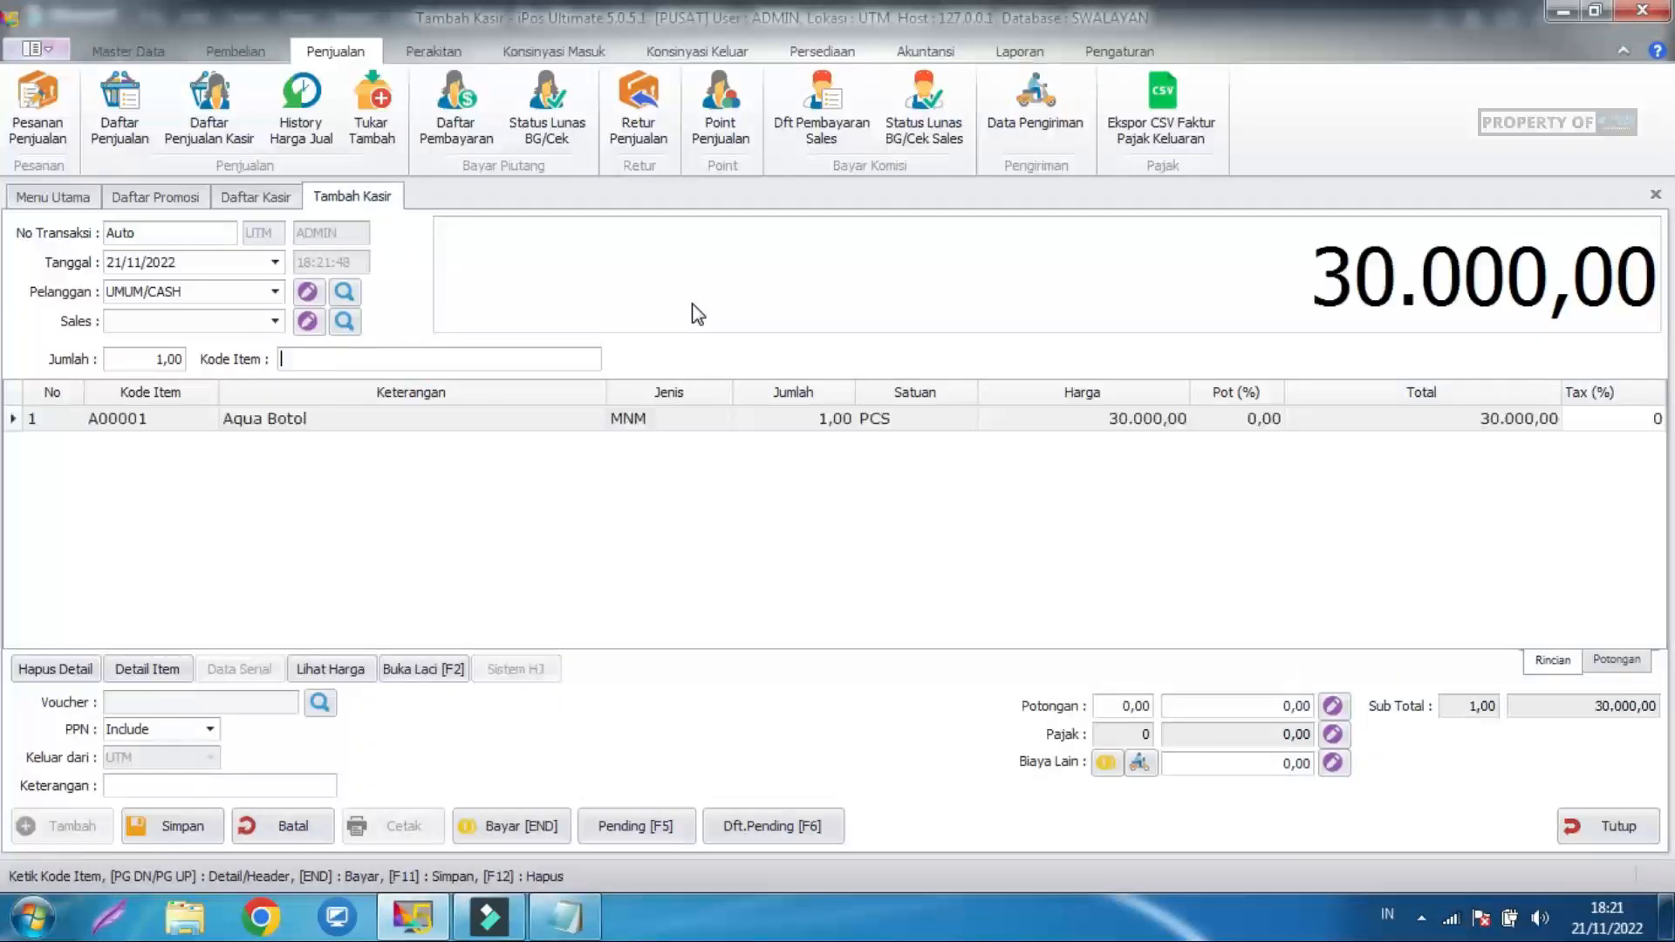
Set the Aqua Botol sale quantity to 5 and check the free item line.
left_click(797, 417)
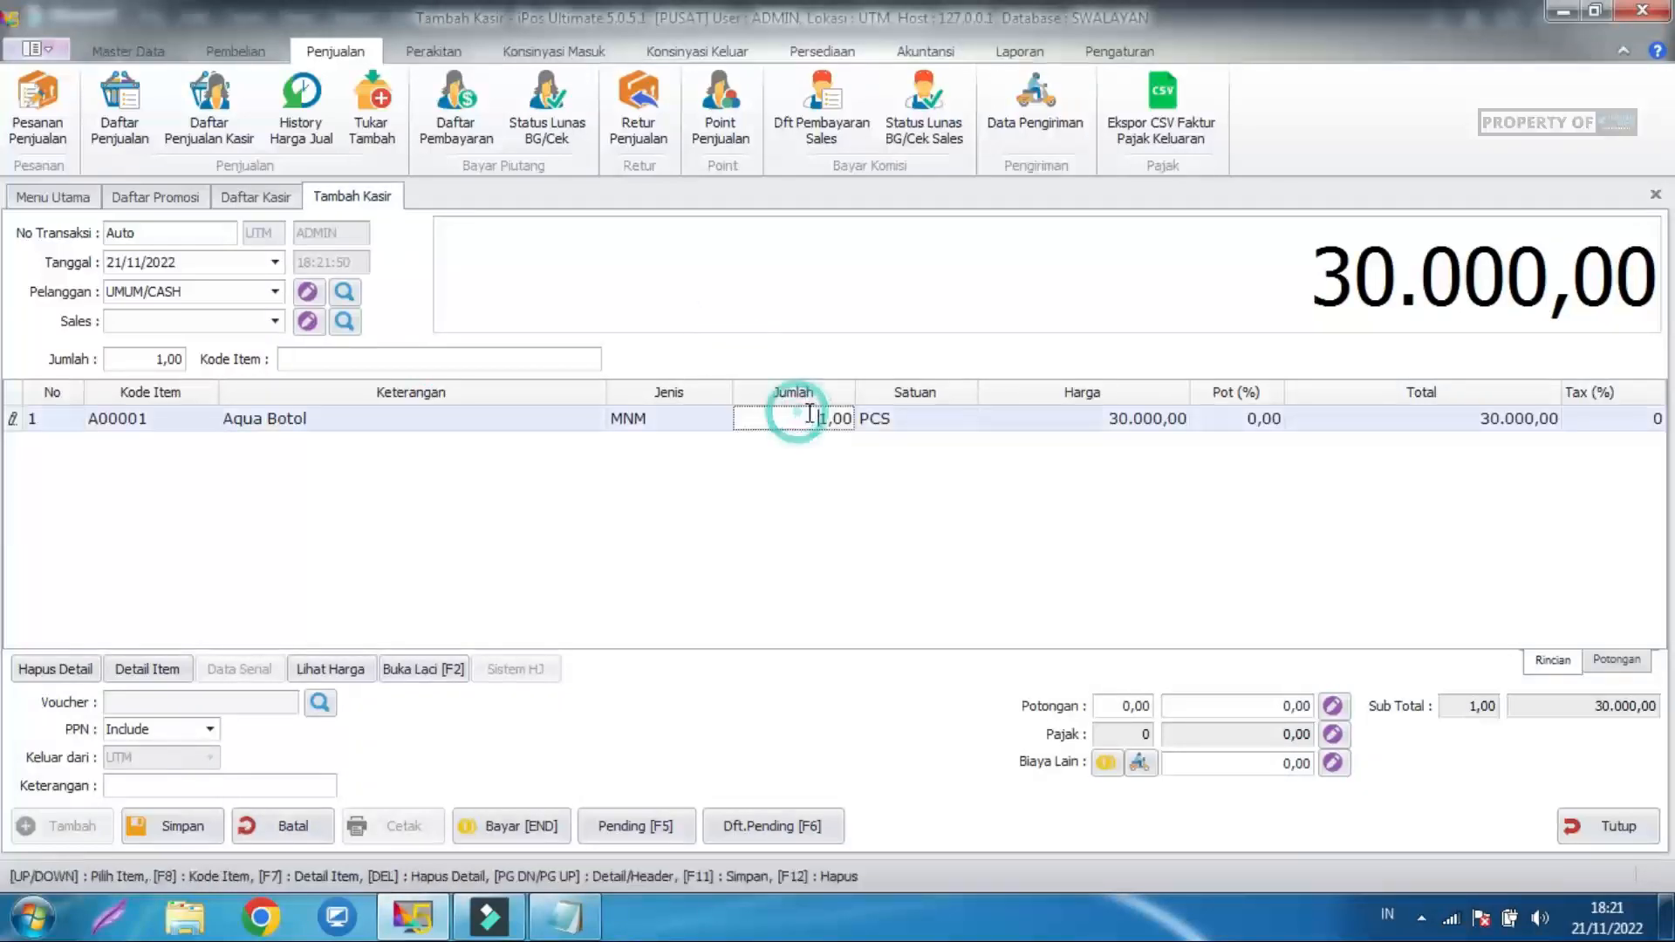
double_click(825, 420)
type("5")
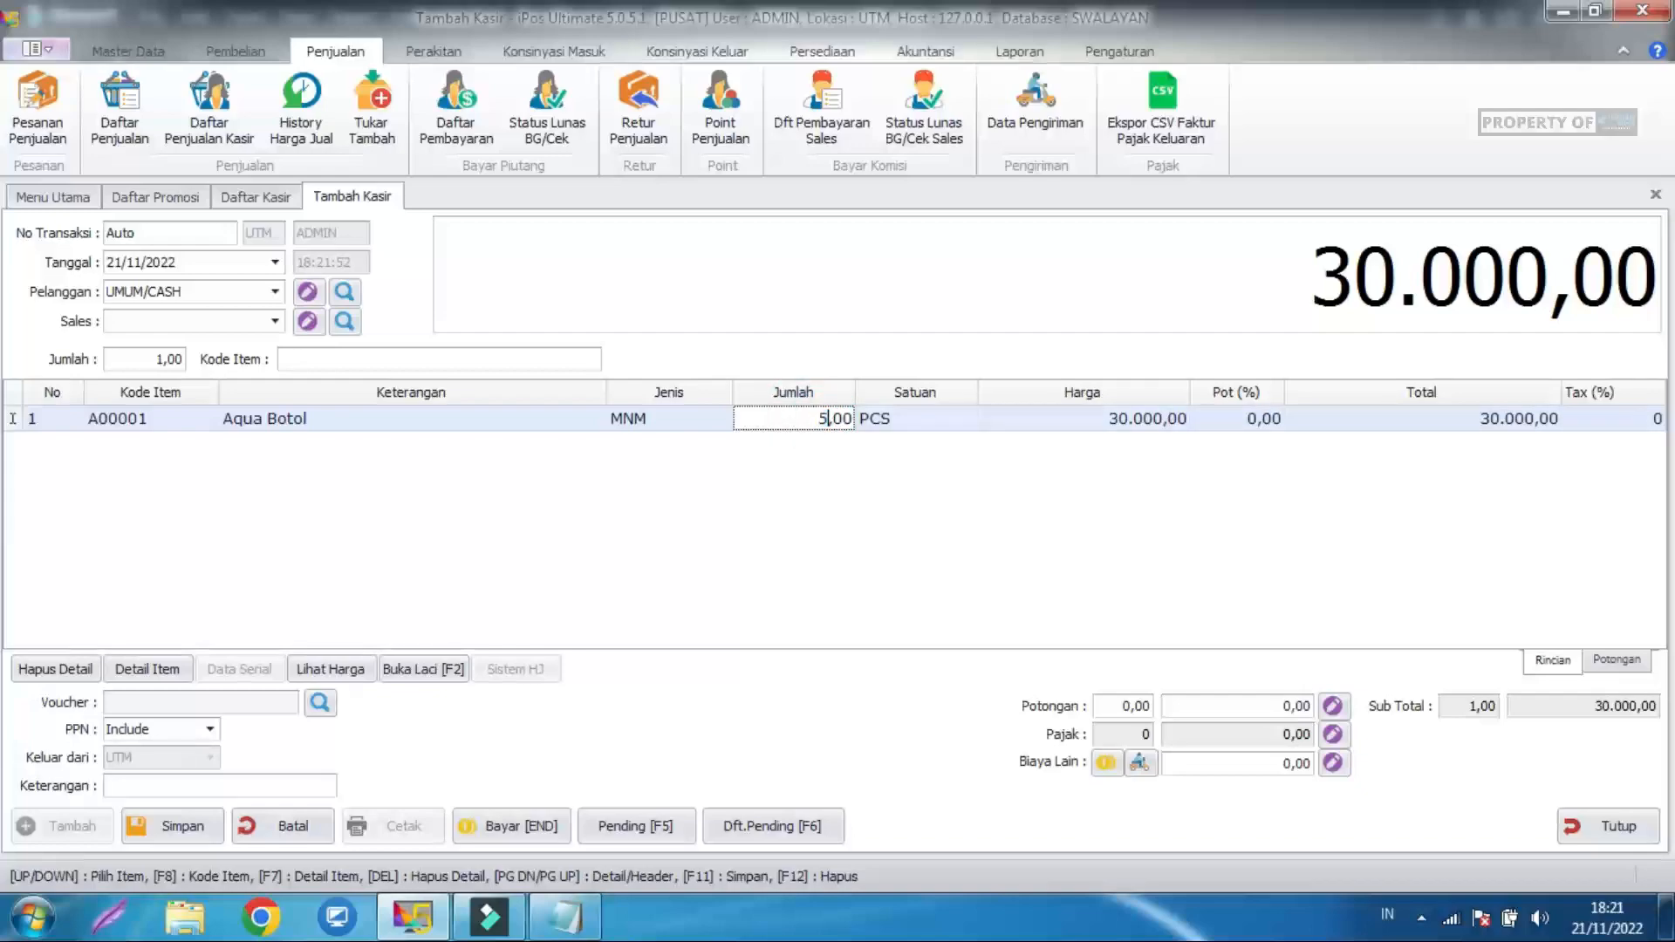
key("Return")
left_click(827, 447)
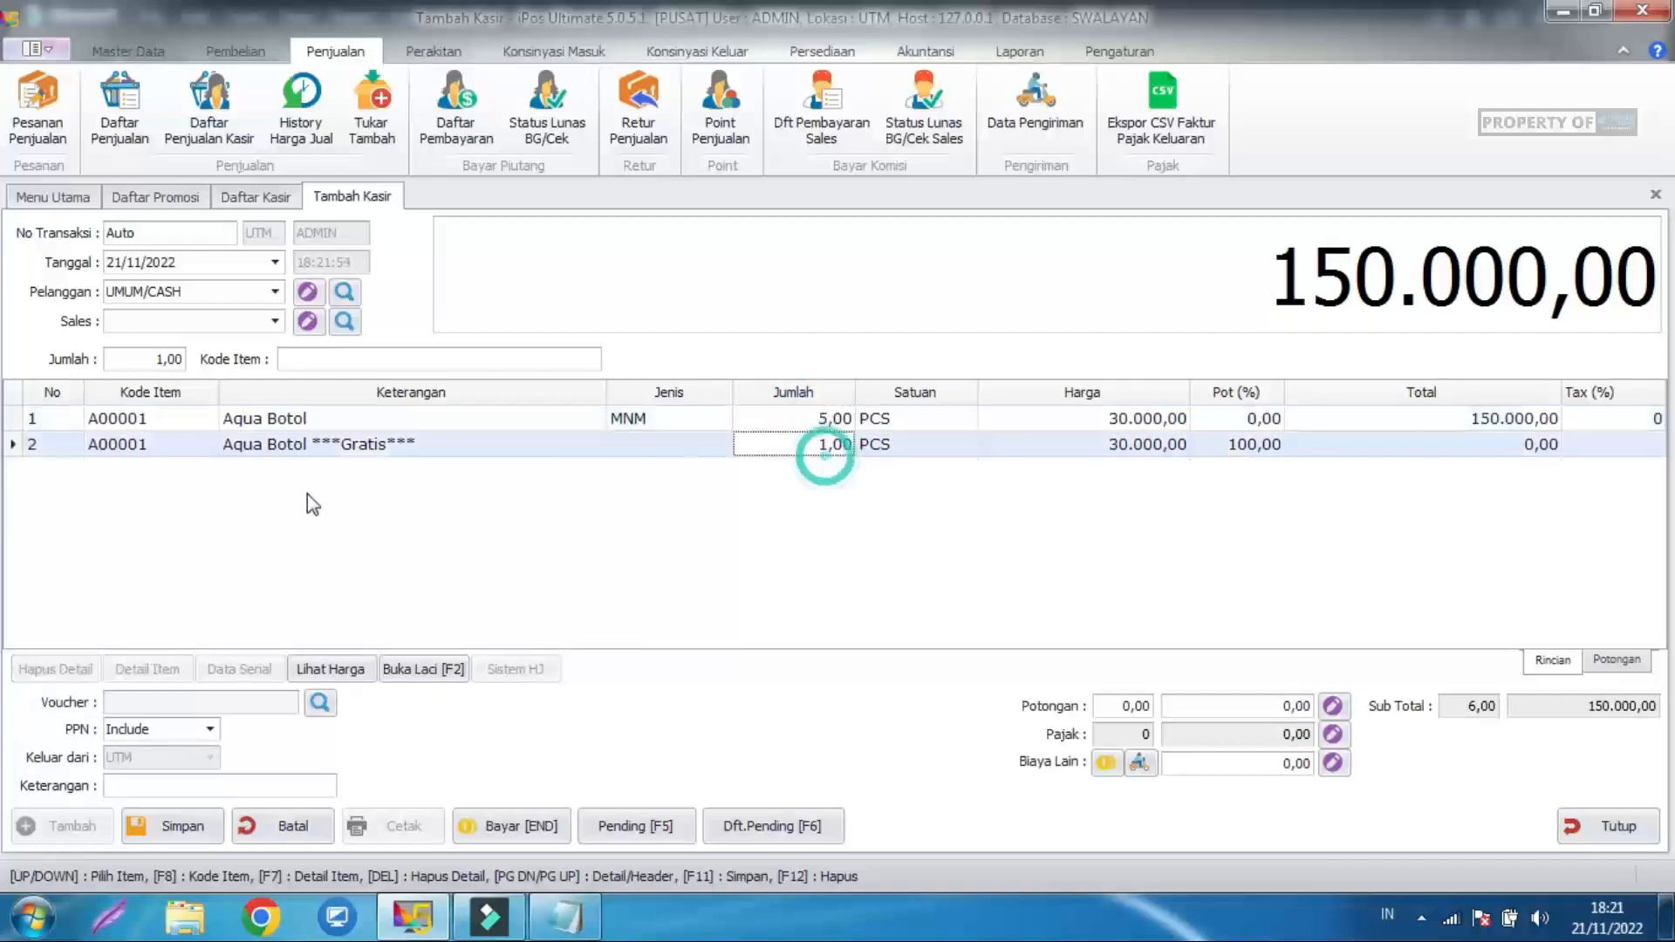
left_click(238, 447)
Test the promotion threshold by setting the Aqua Botol quantity to 4 and back to 5.
left_click(820, 420)
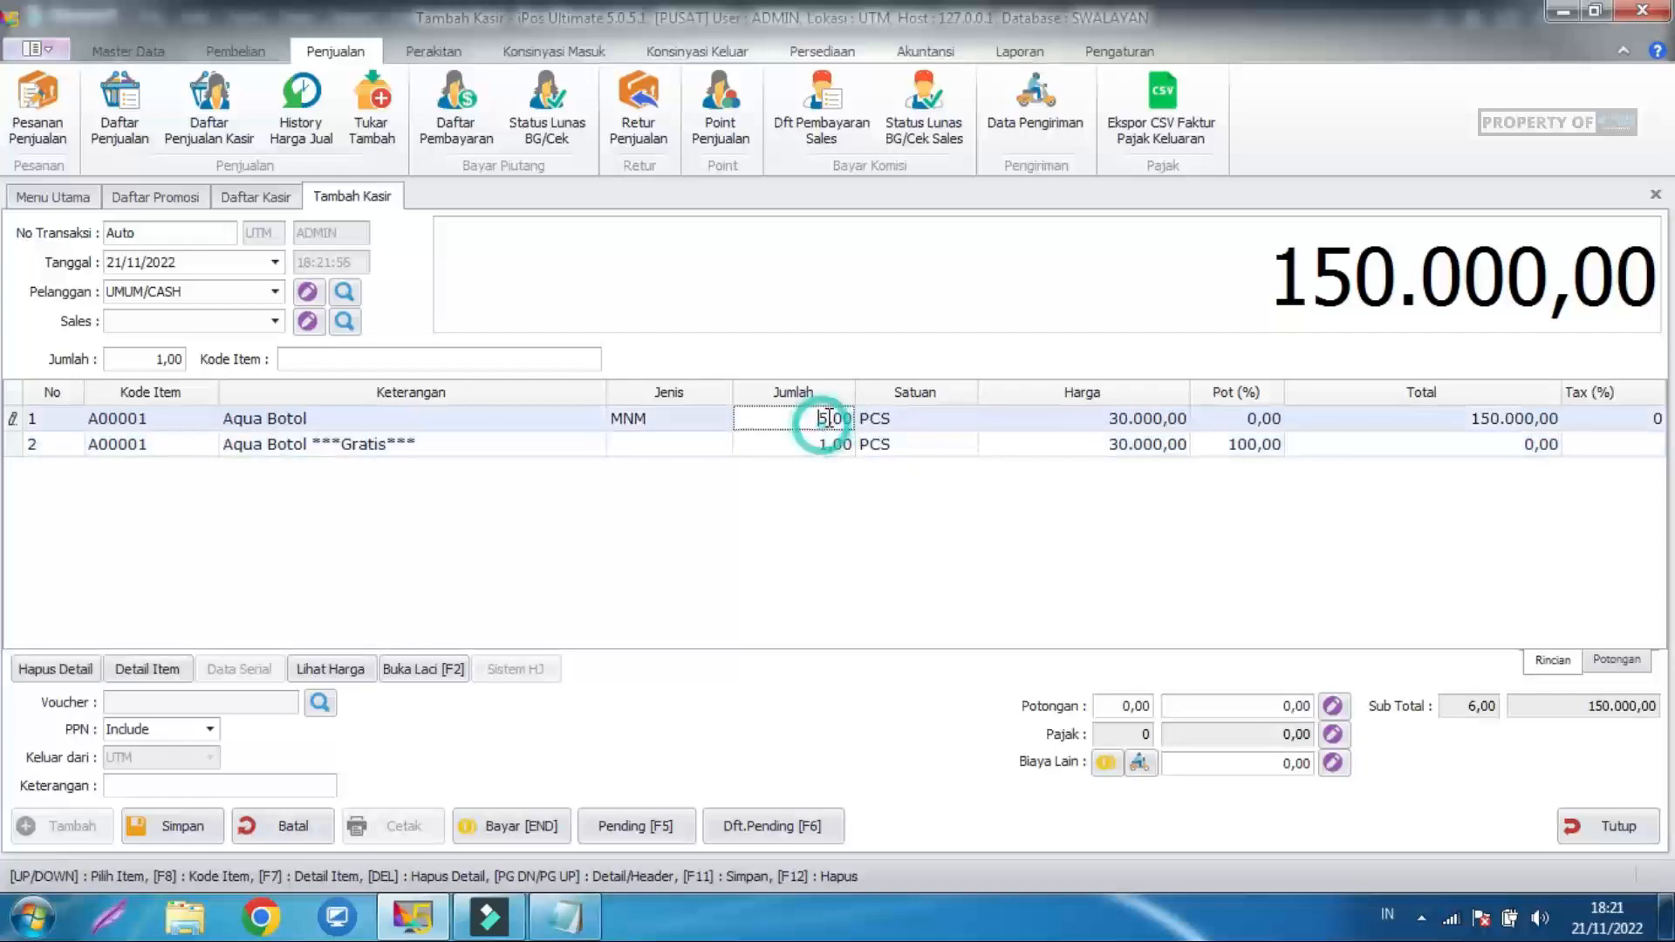
double_click(825, 418)
type("4")
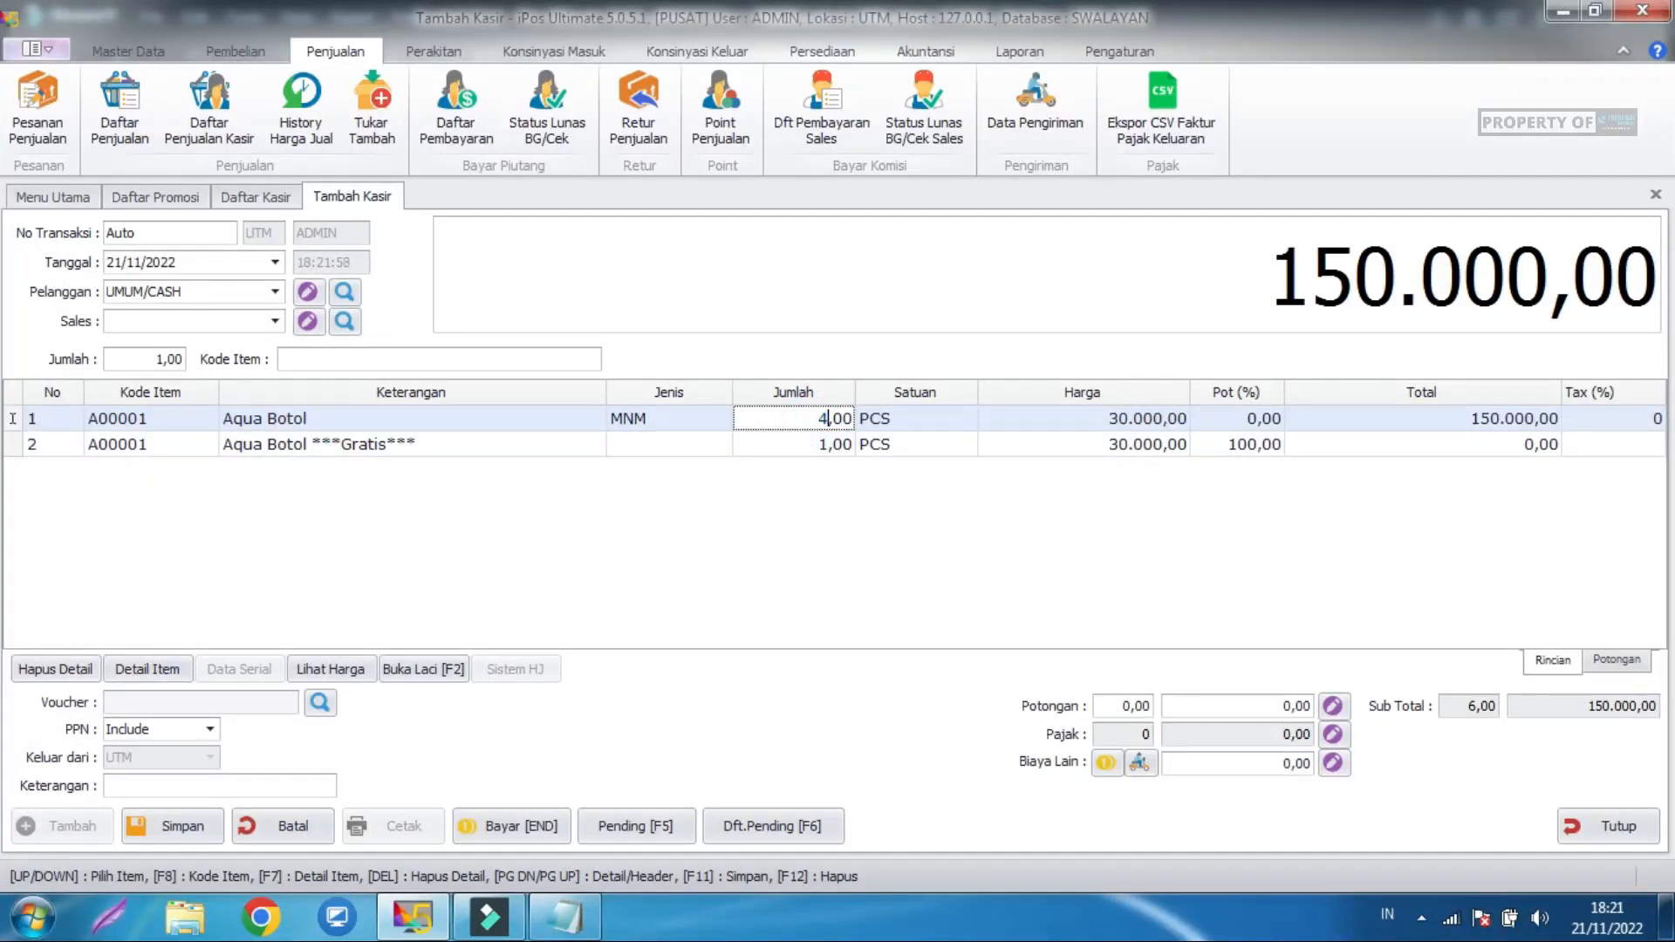
double_click(824, 418)
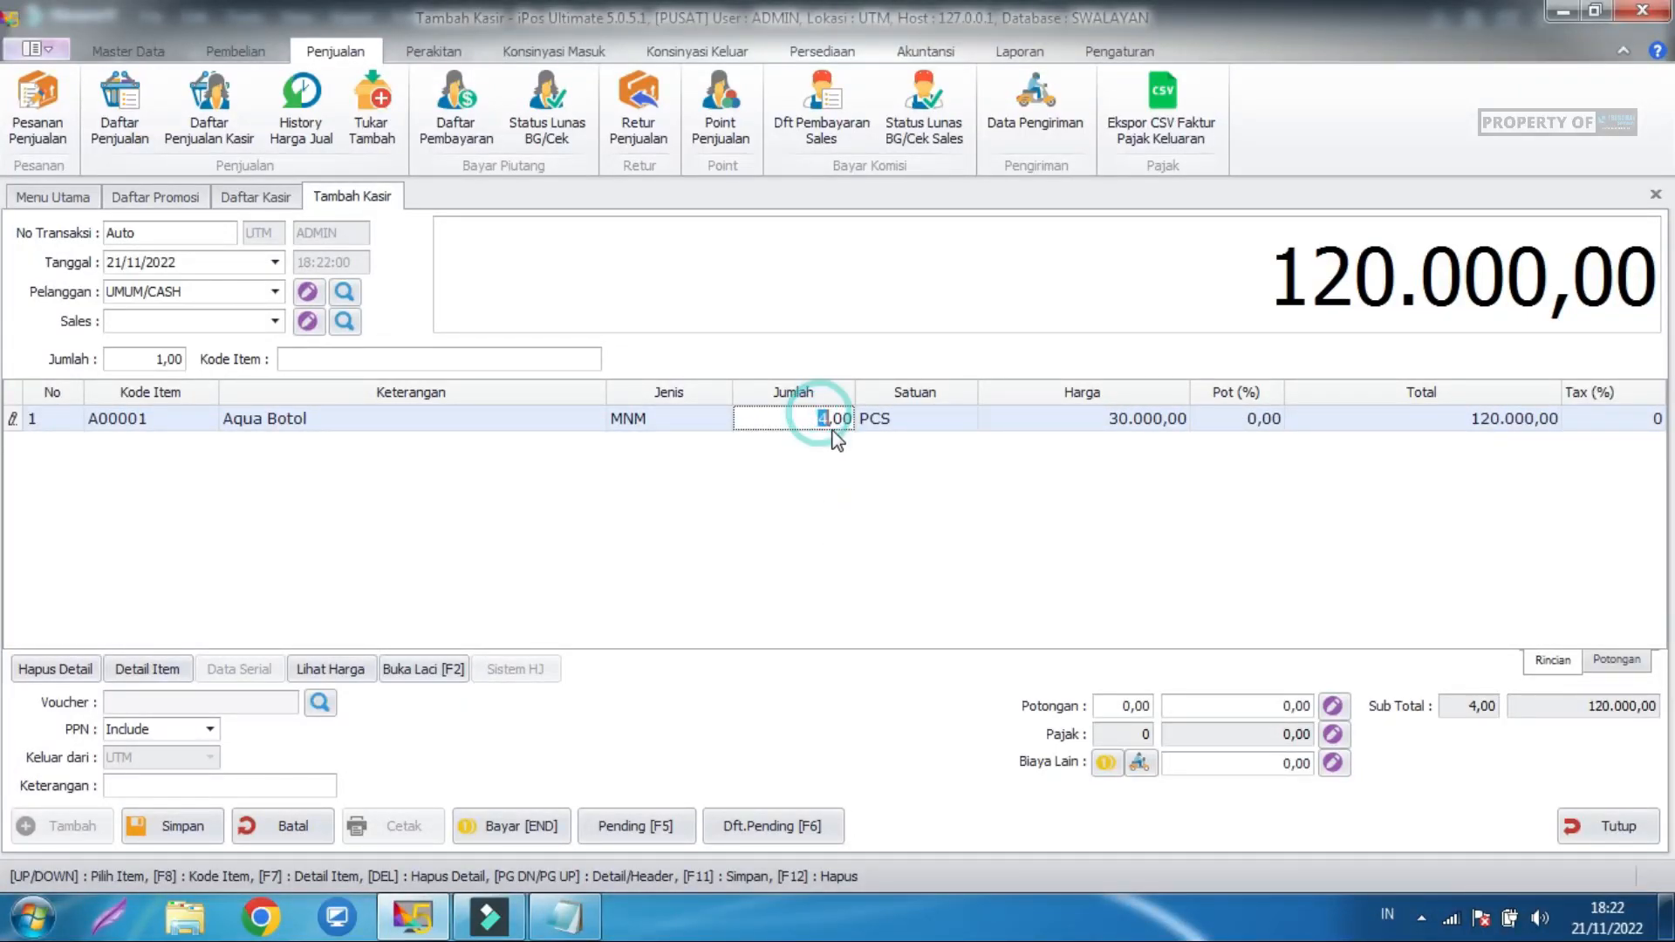
type("5")
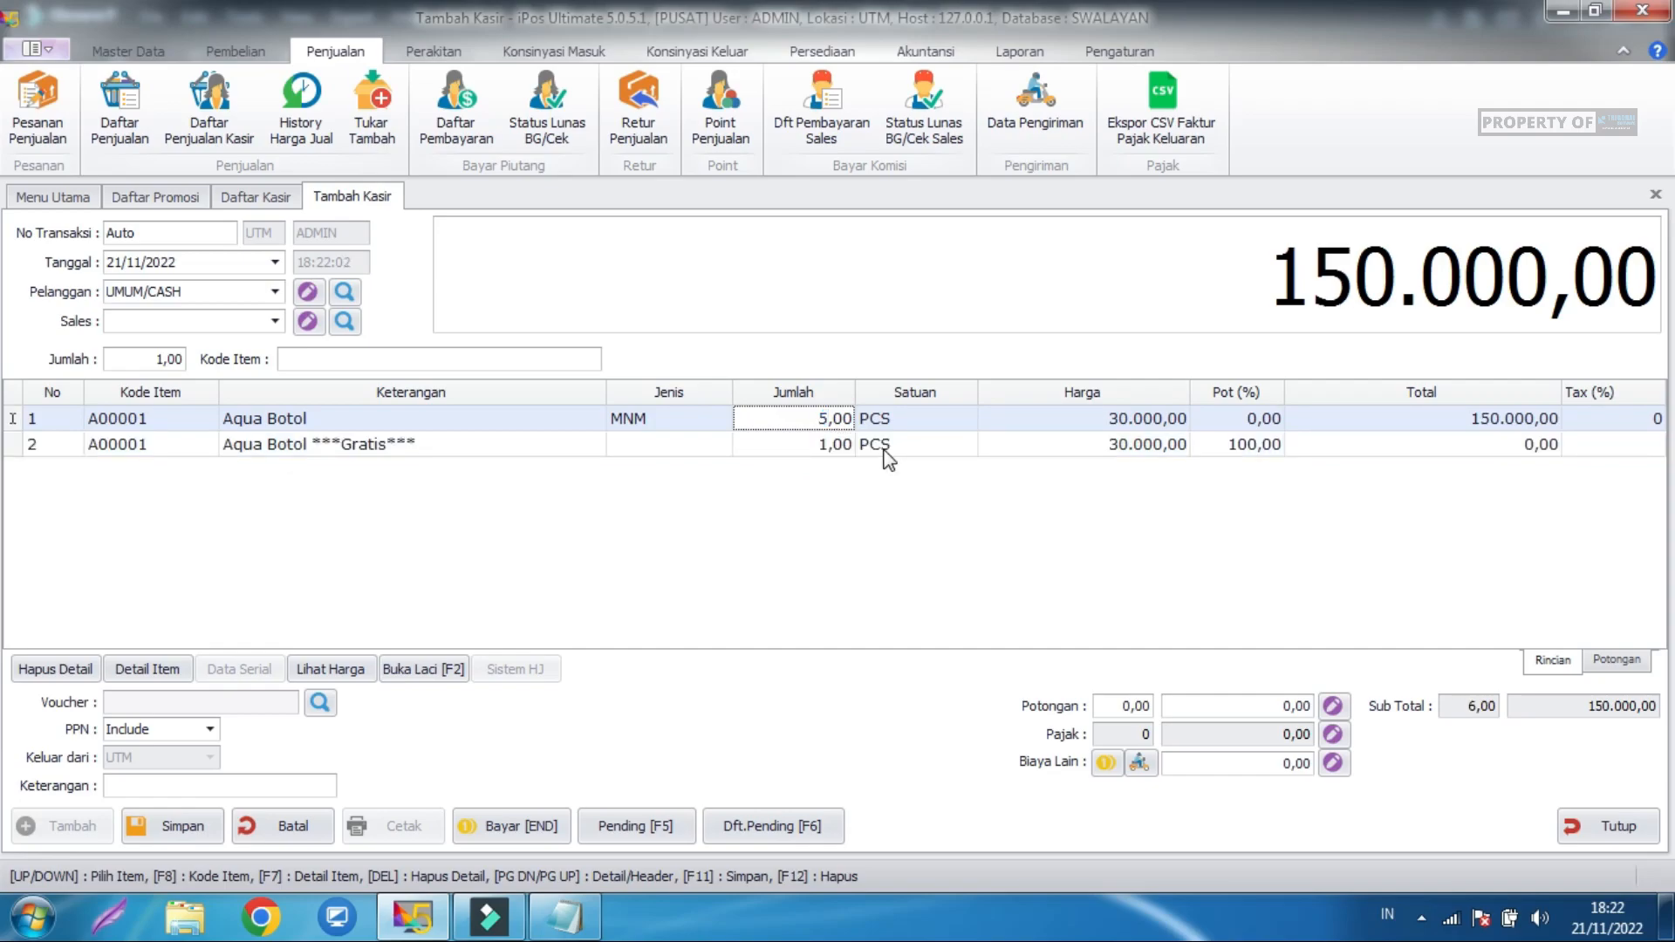
left_click(1060, 521)
Pay the promotion sale with 150.000 in cash and save it without printing.
left_click(537, 830)
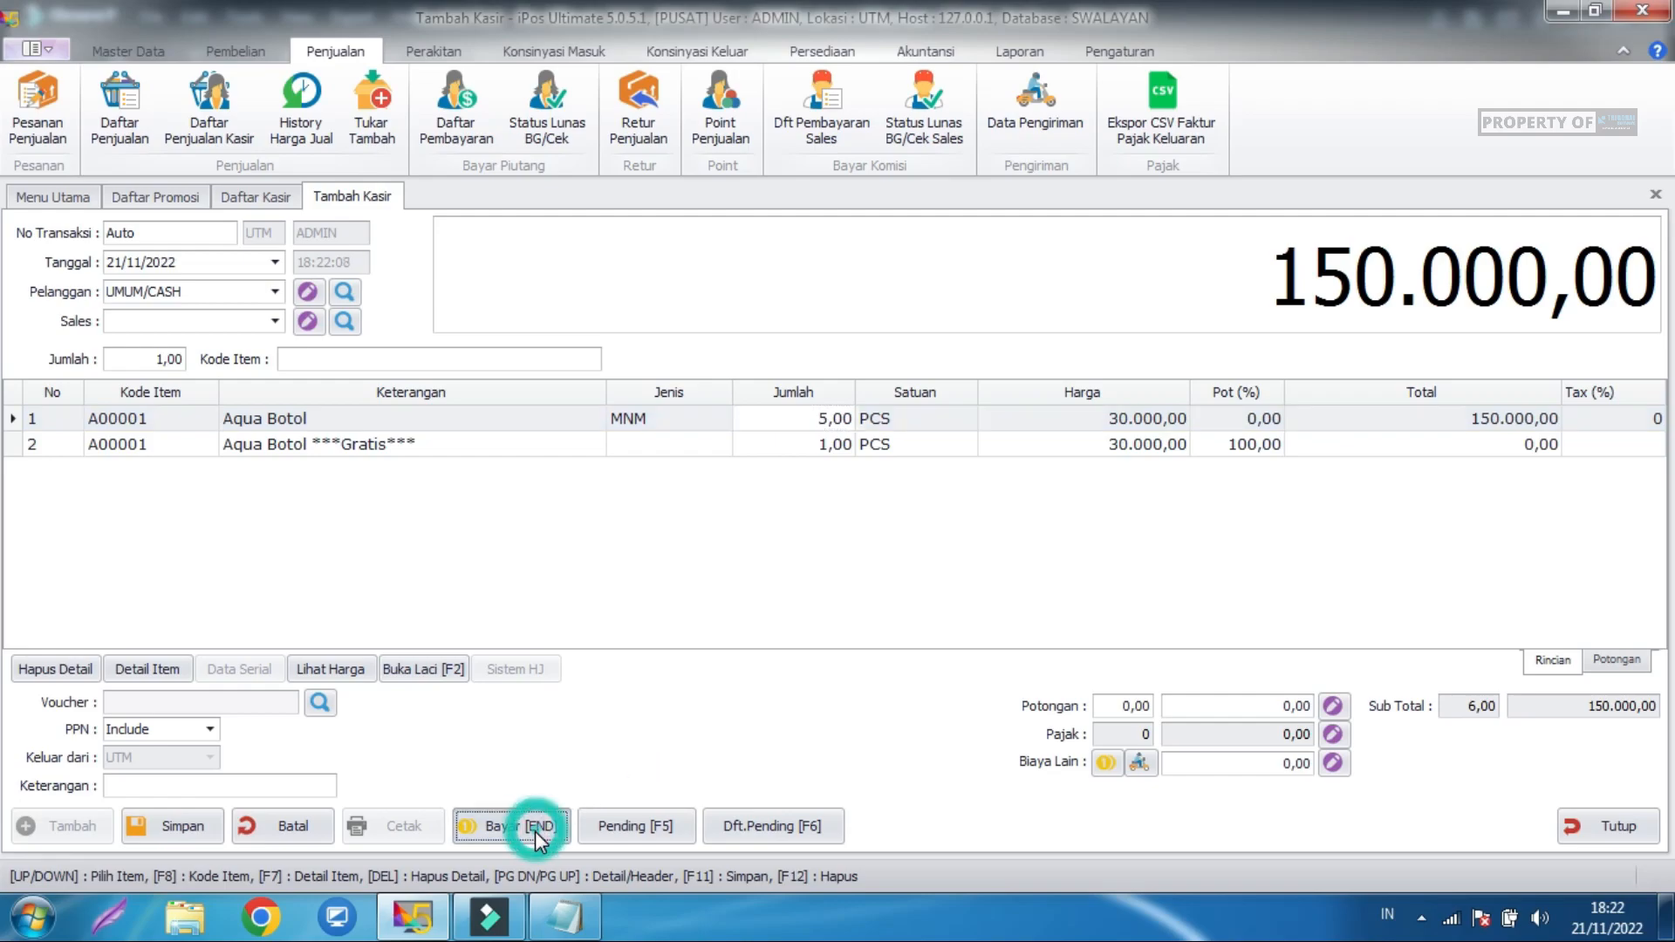
left_click(671, 327)
left_click_drag(684, 321, 665, 320)
left_click_drag(836, 153, 799, 167)
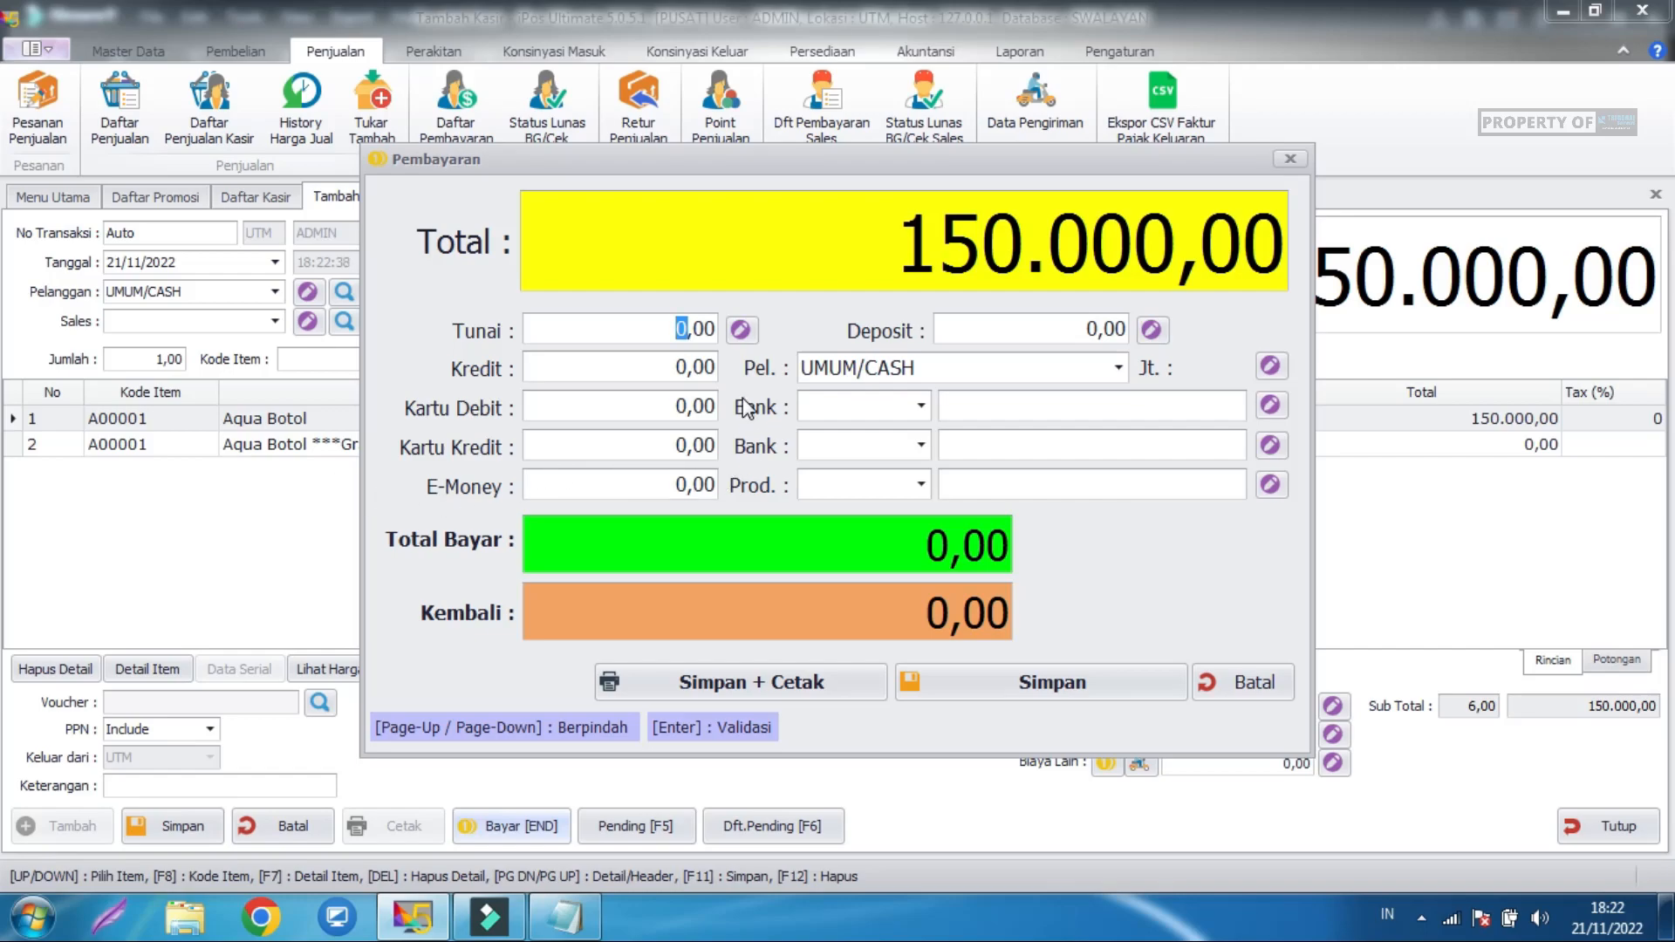
type("150.")
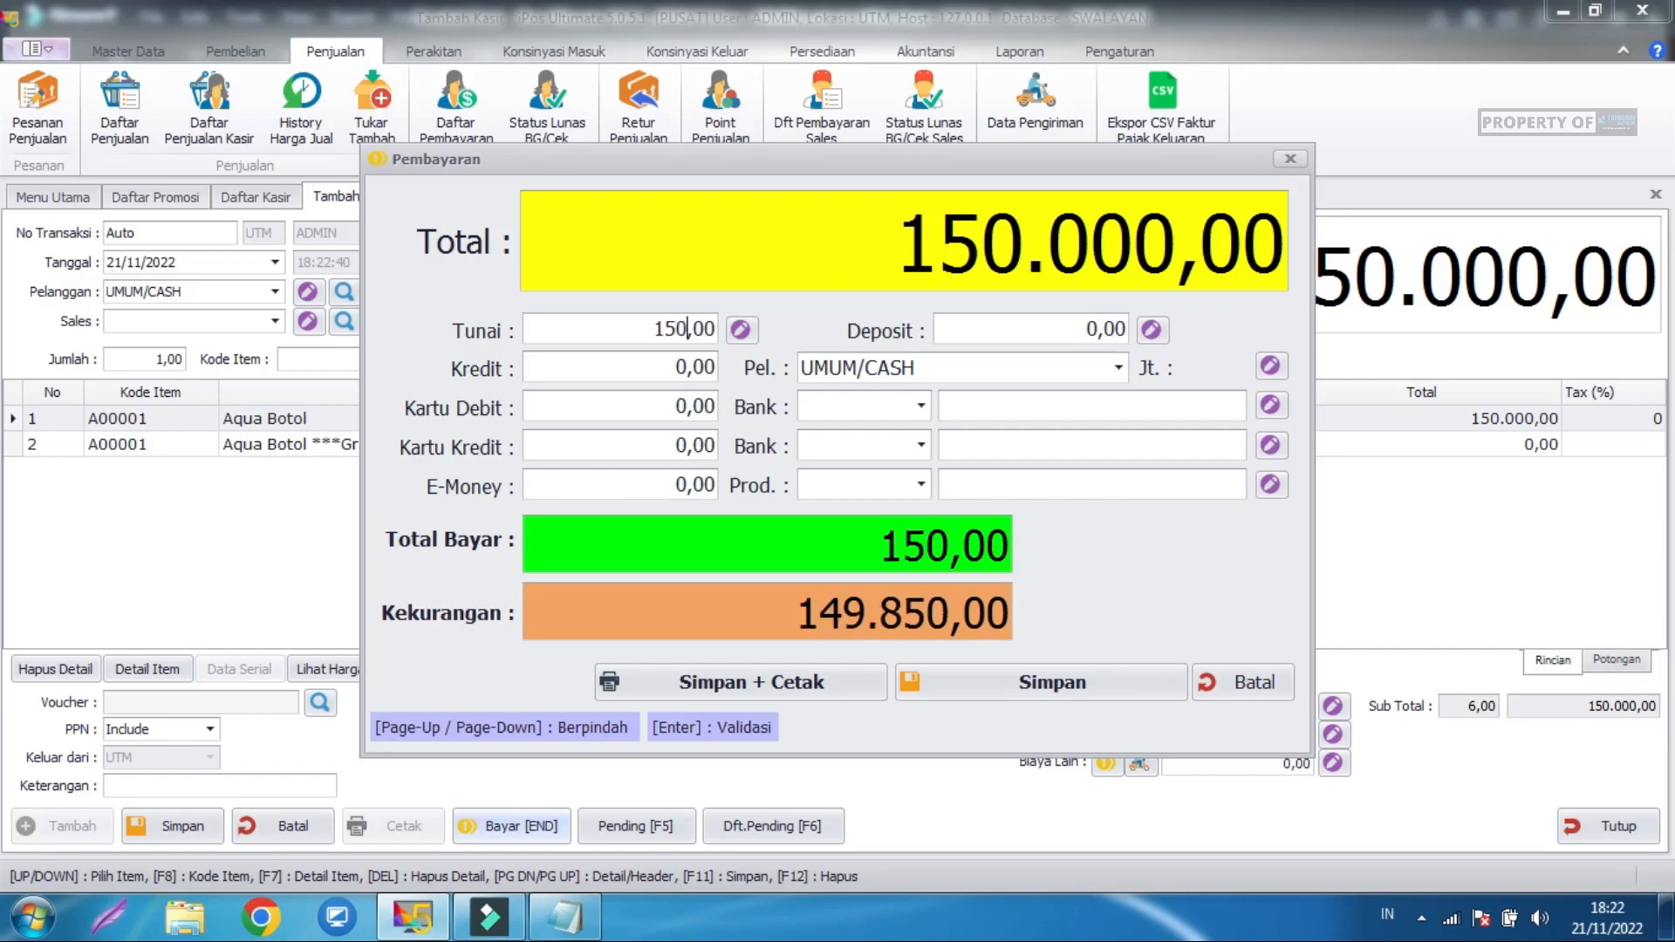
type("000")
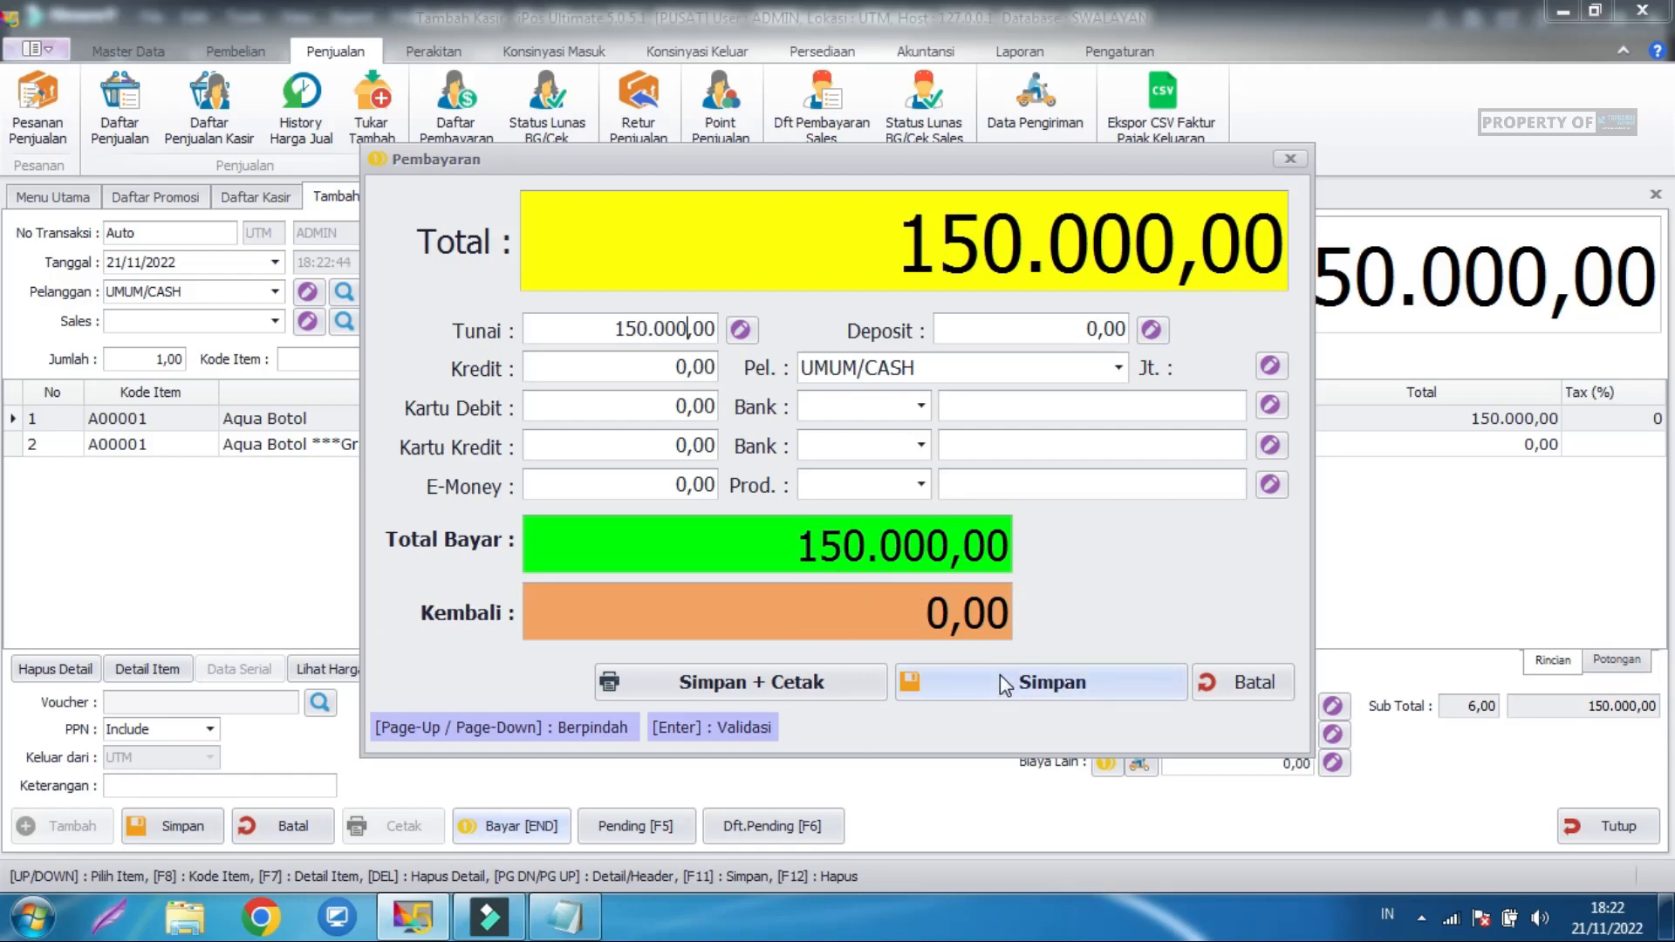
left_click(965, 698)
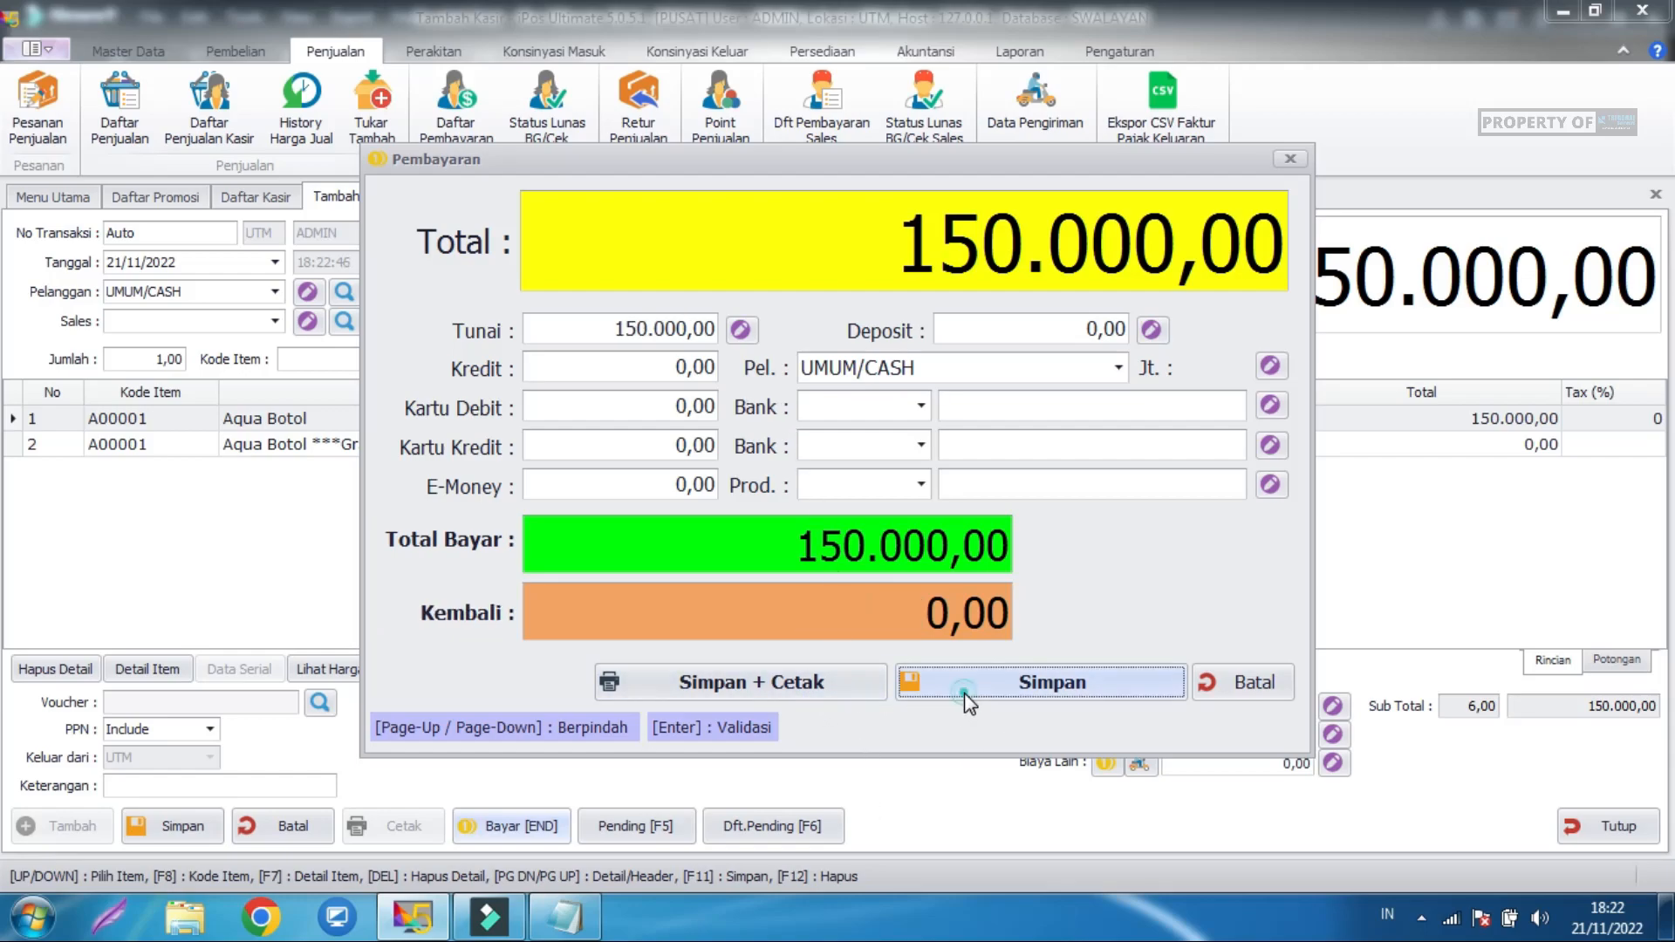
left_click(995, 677)
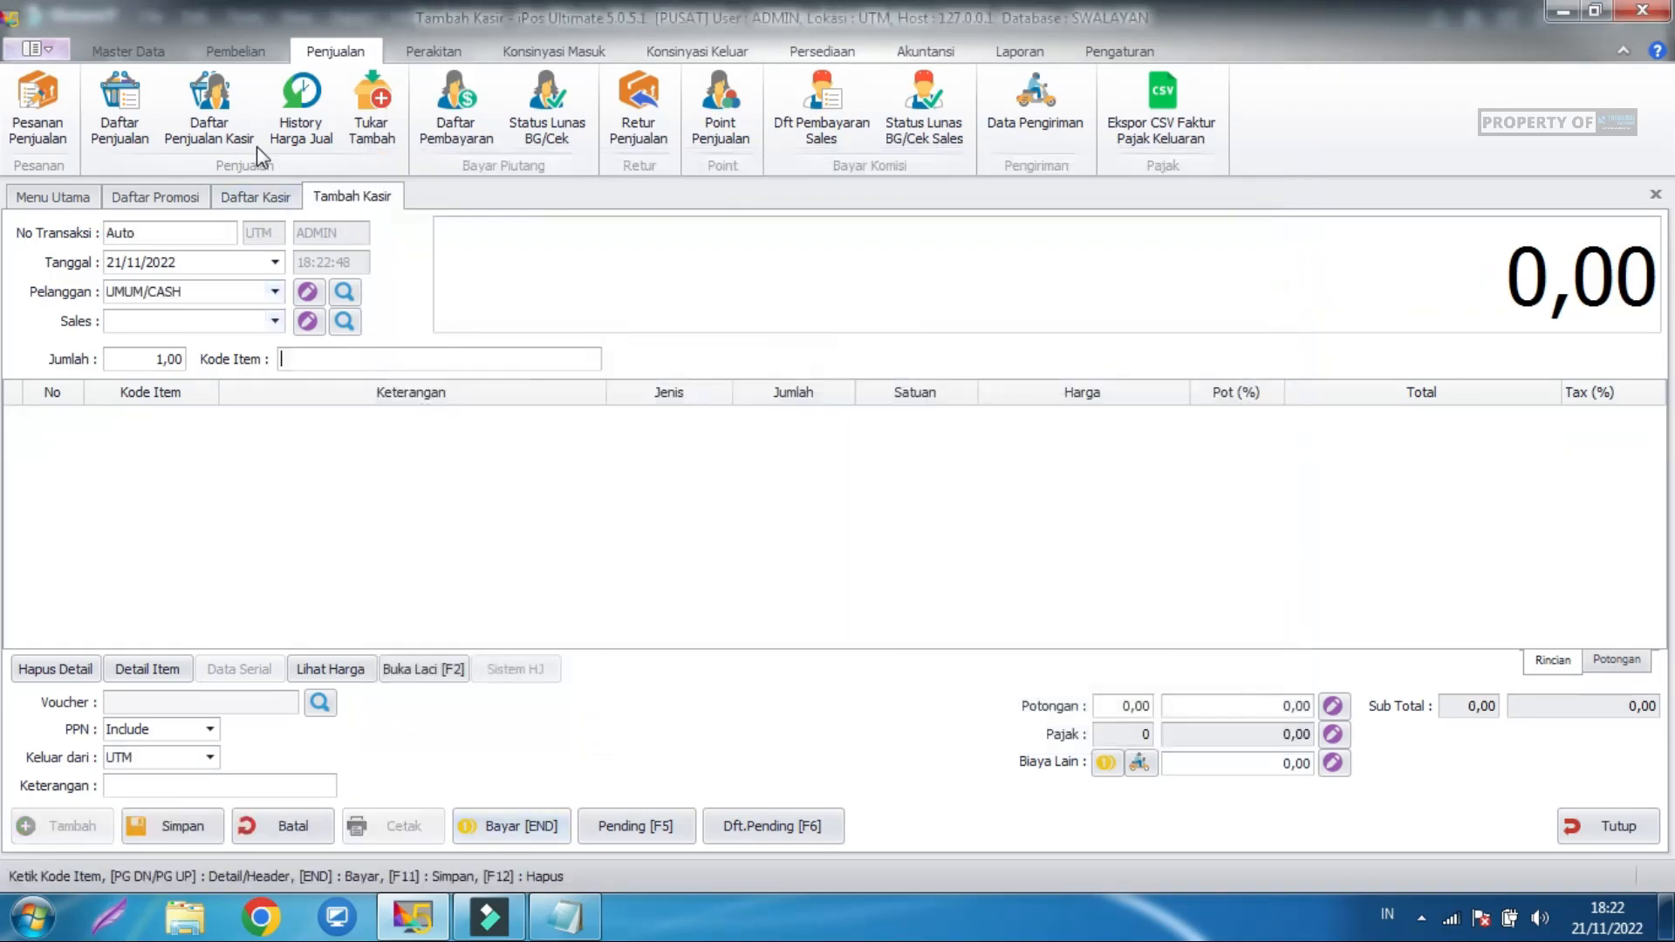
Open the item list, Daftar Item, and check the Aqua Botol stock for PCS and DUS.
left_click(147, 57)
left_click(121, 87)
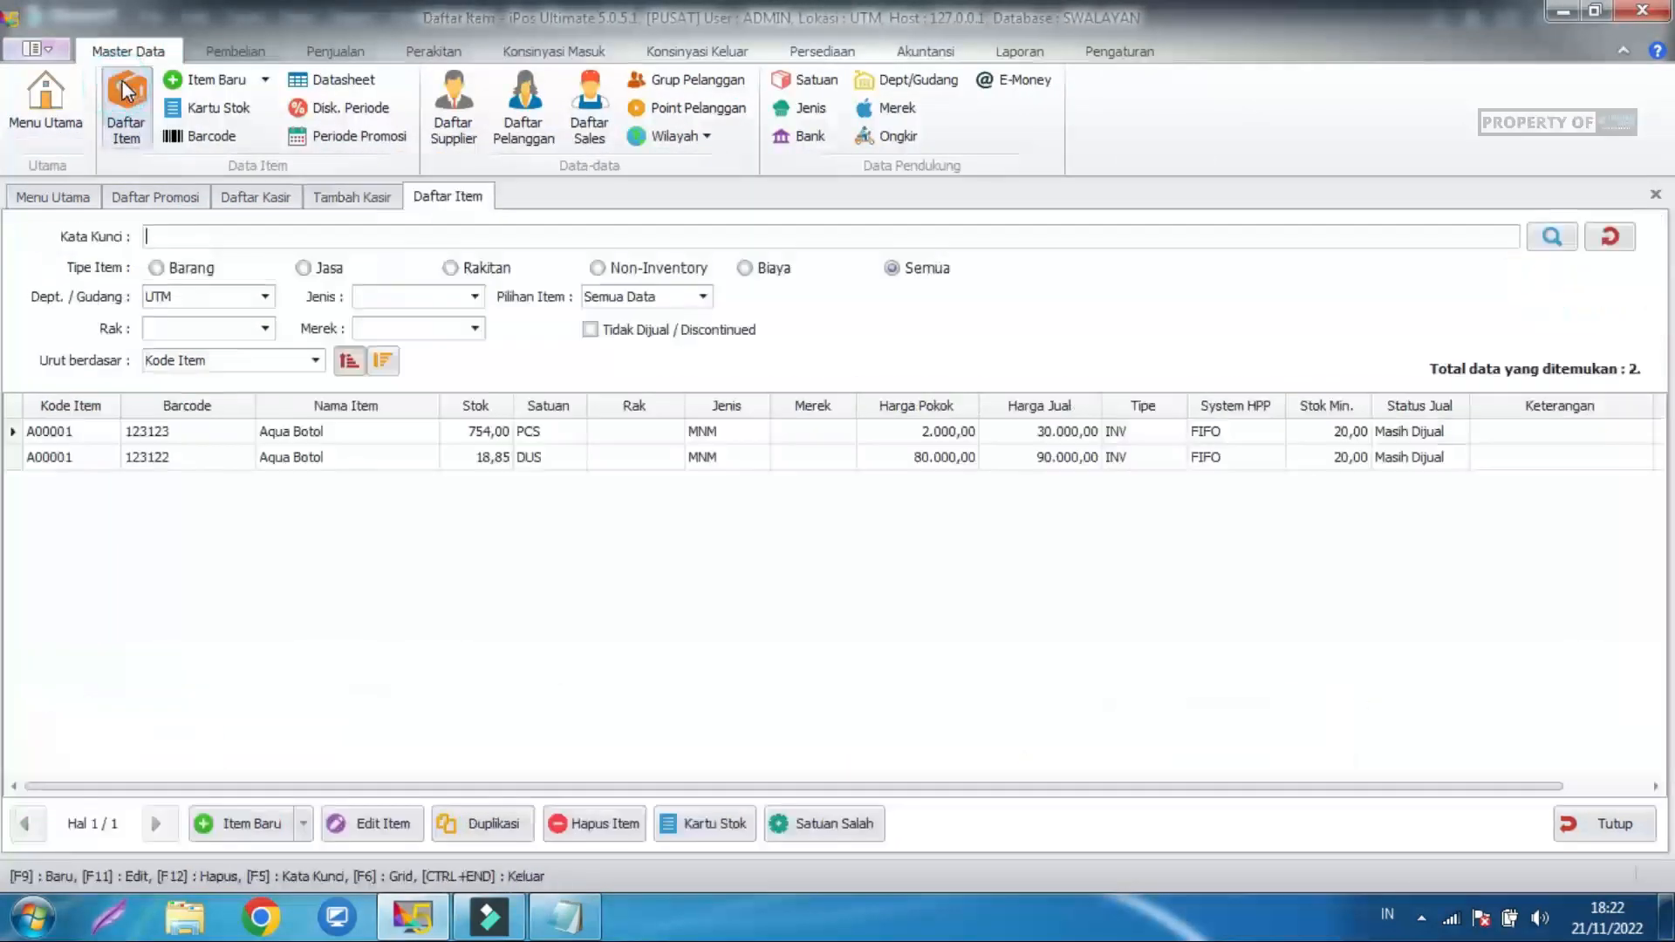
left_click(479, 456)
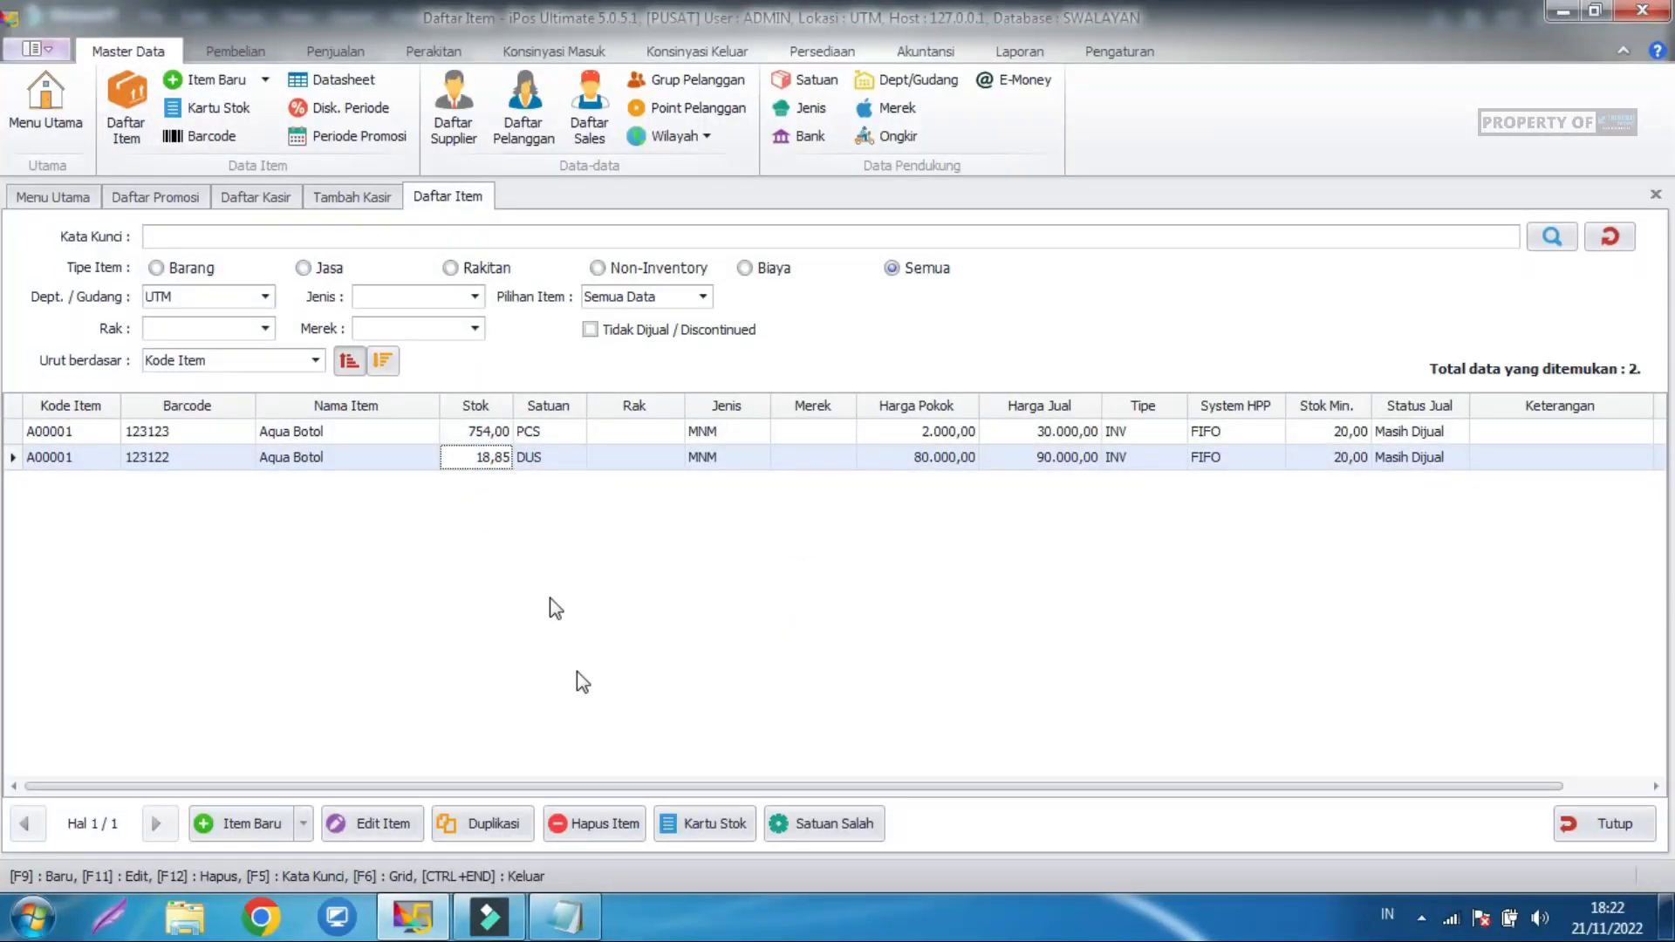
Open the Aqua Botol stock card, Kartu Stok, and review its opening balance and outgoing cashier sale quantities.
left_click(736, 827)
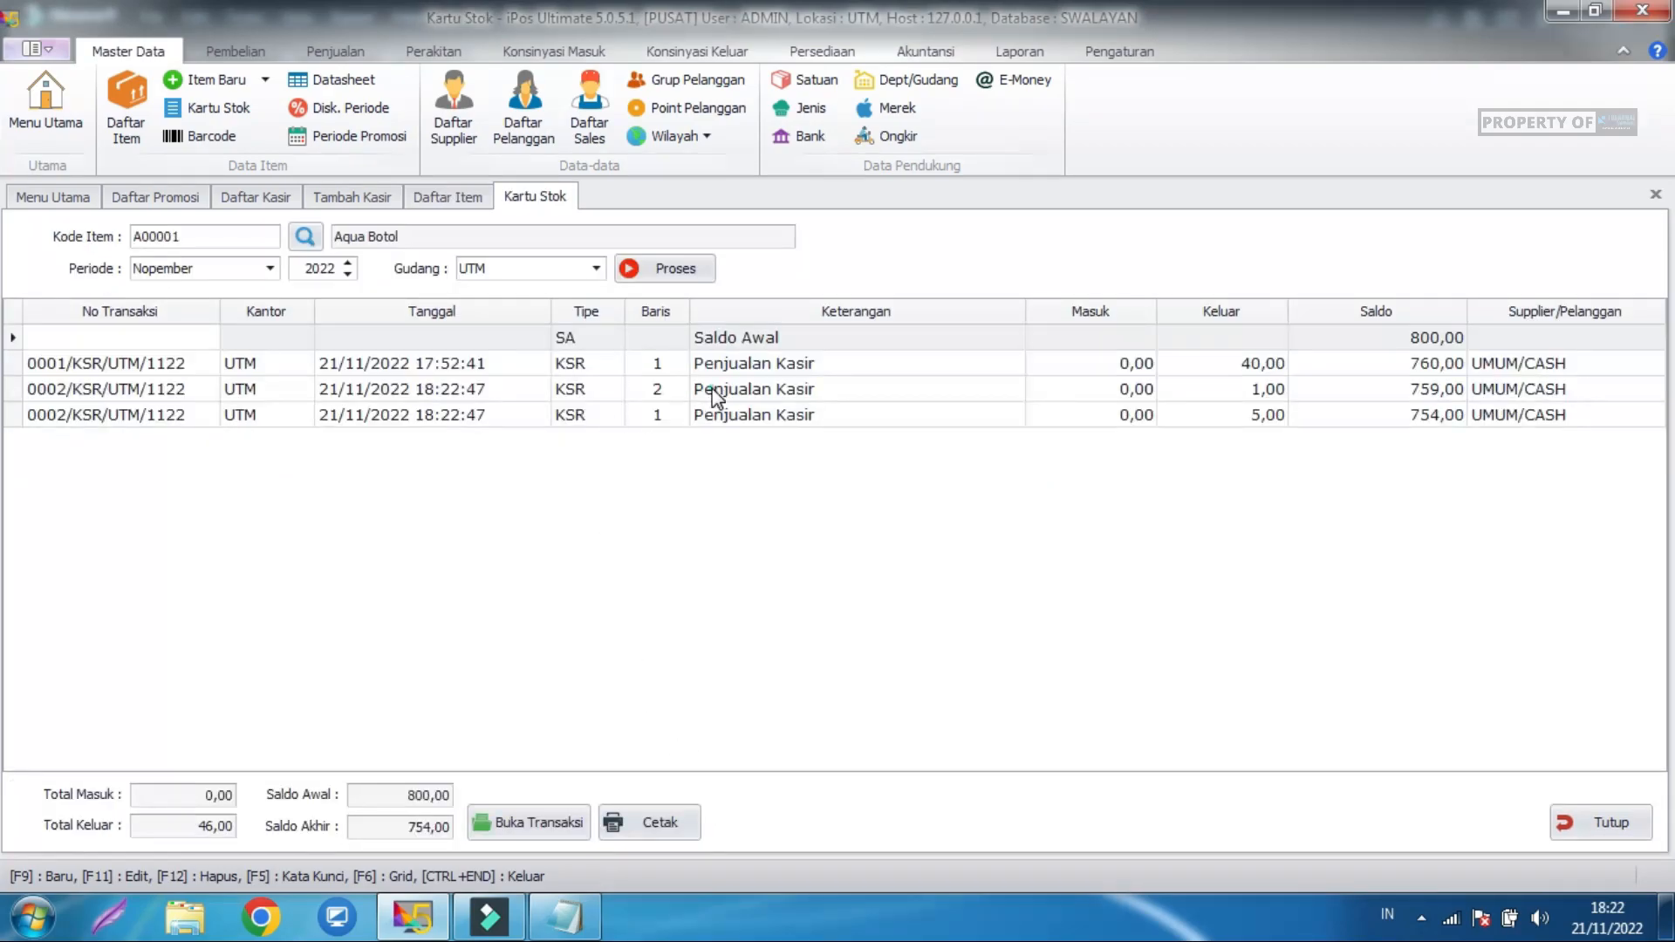
left_click(715, 389)
left_click(790, 365)
left_click(1261, 364)
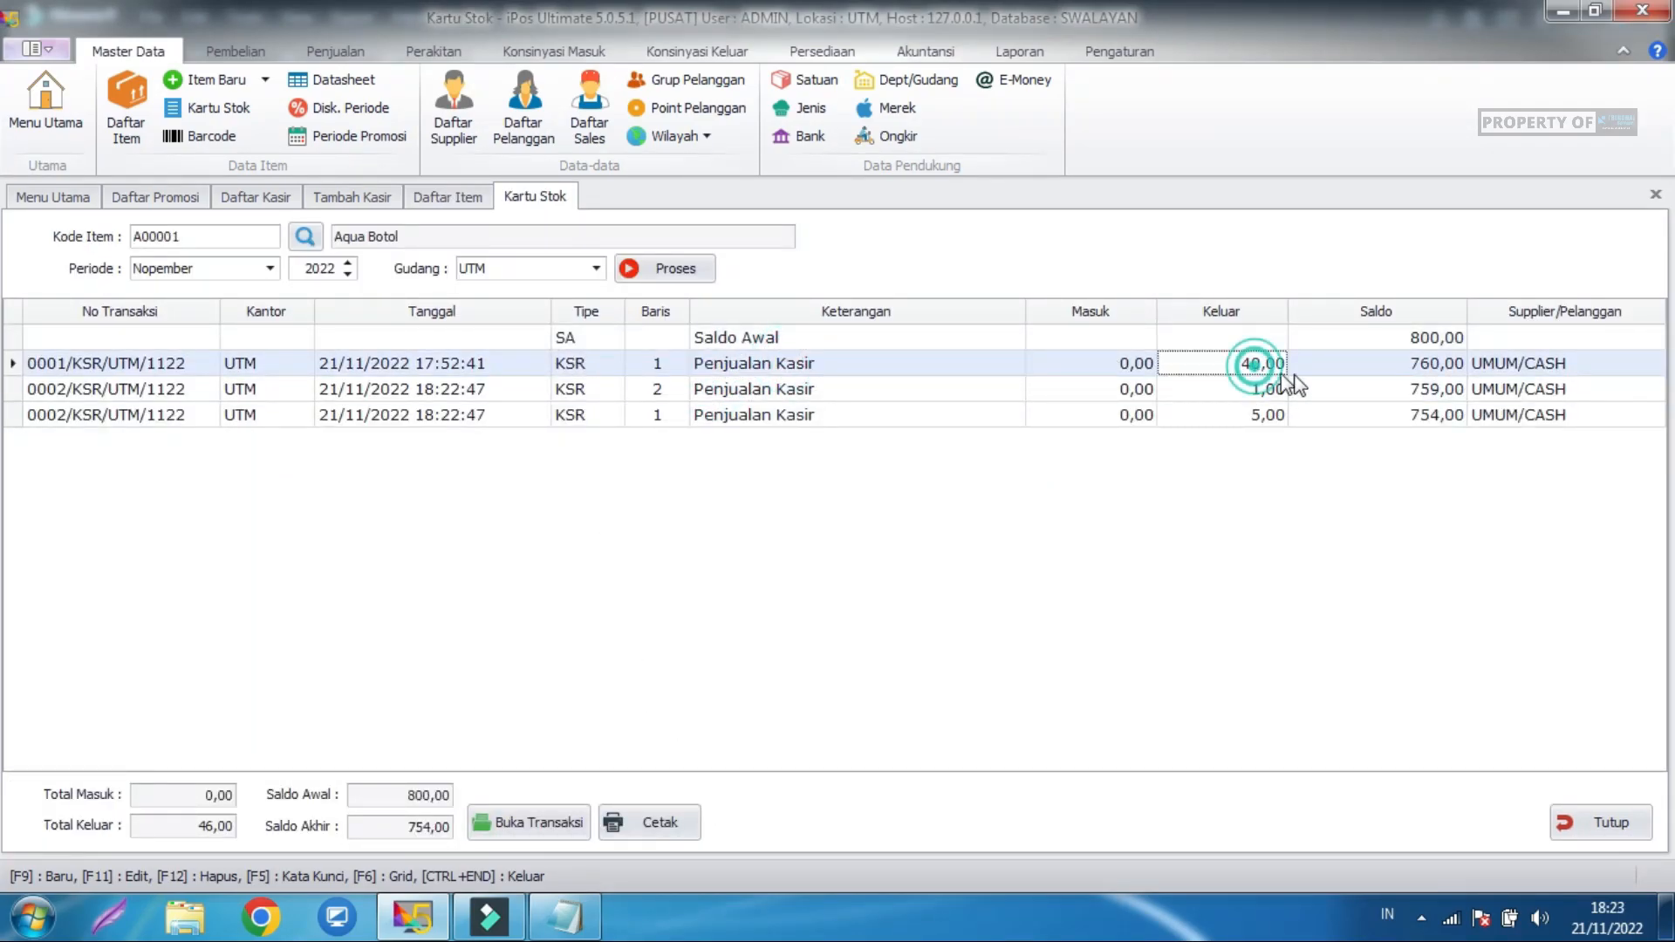
left_click(1398, 338)
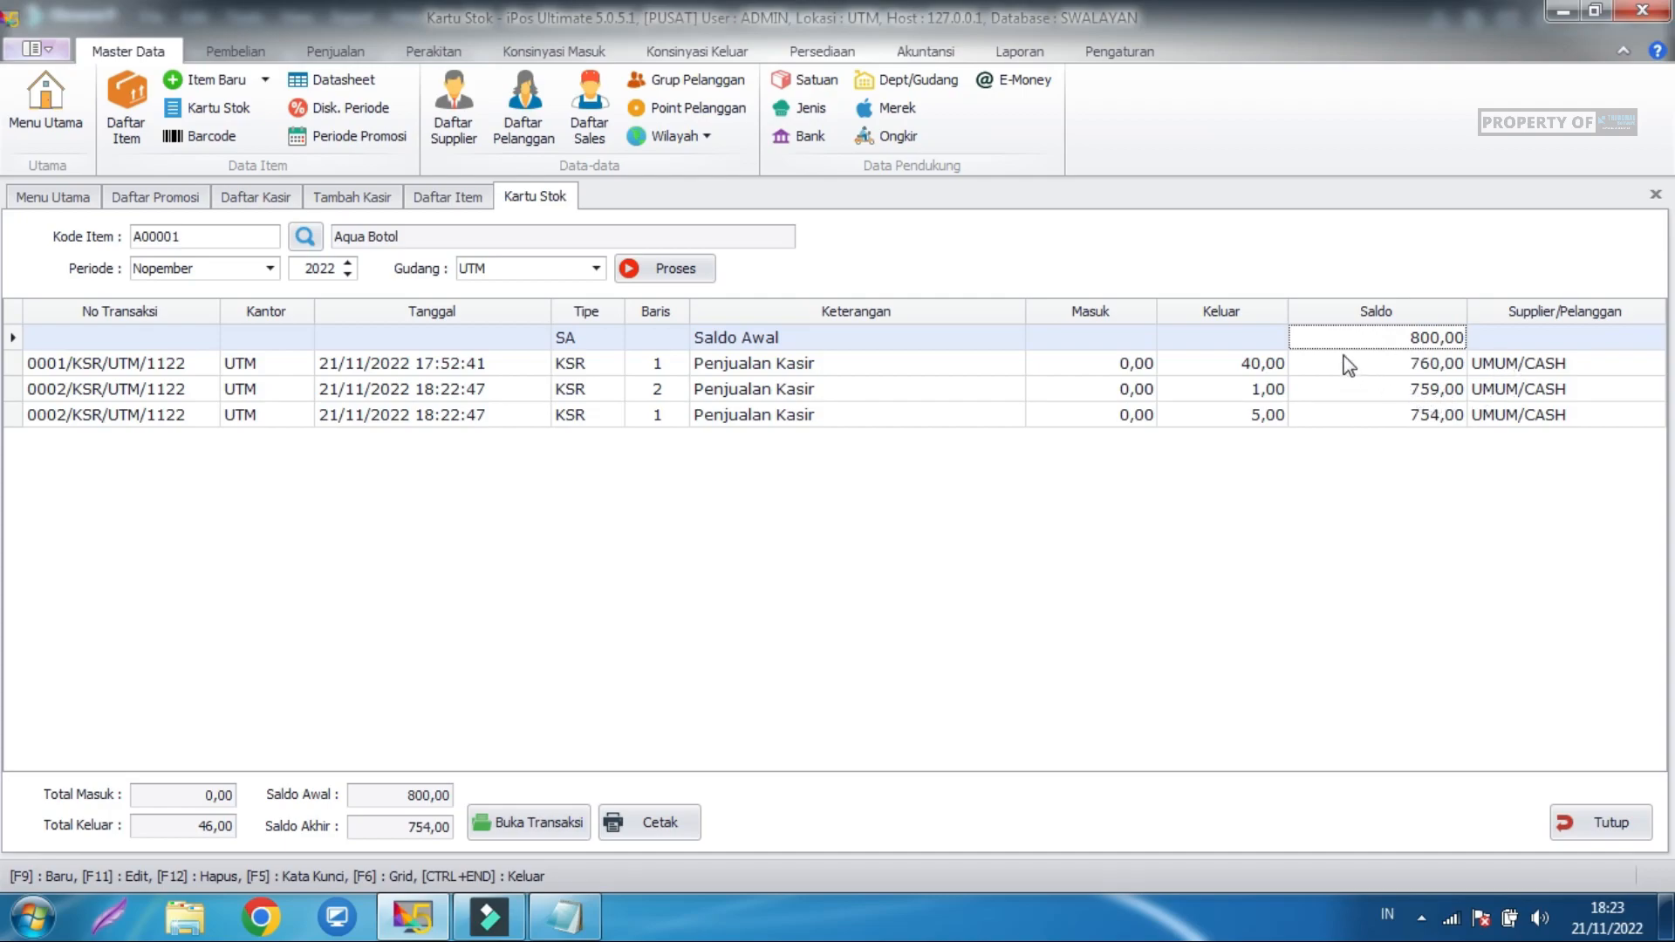
left_click(1246, 368)
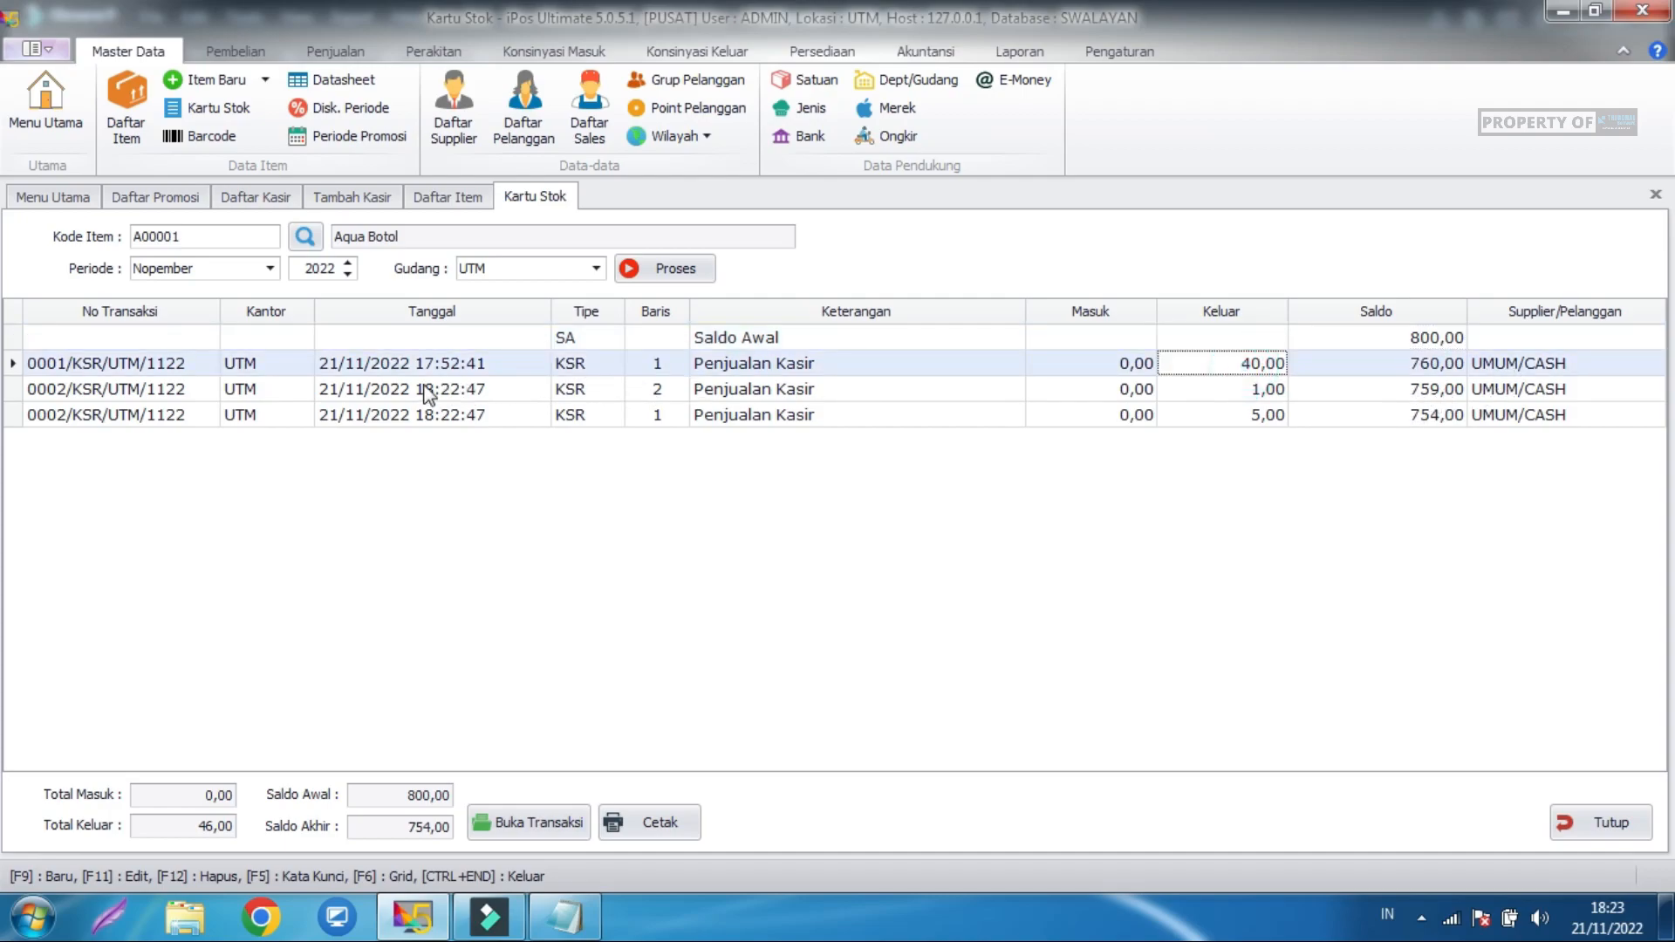
Review the promotion sale's rows in the Aqua Botol stock card, checking outgoing quantities, running Saldo and Saldo Akhir.
left_click(148, 363)
left_click(763, 388)
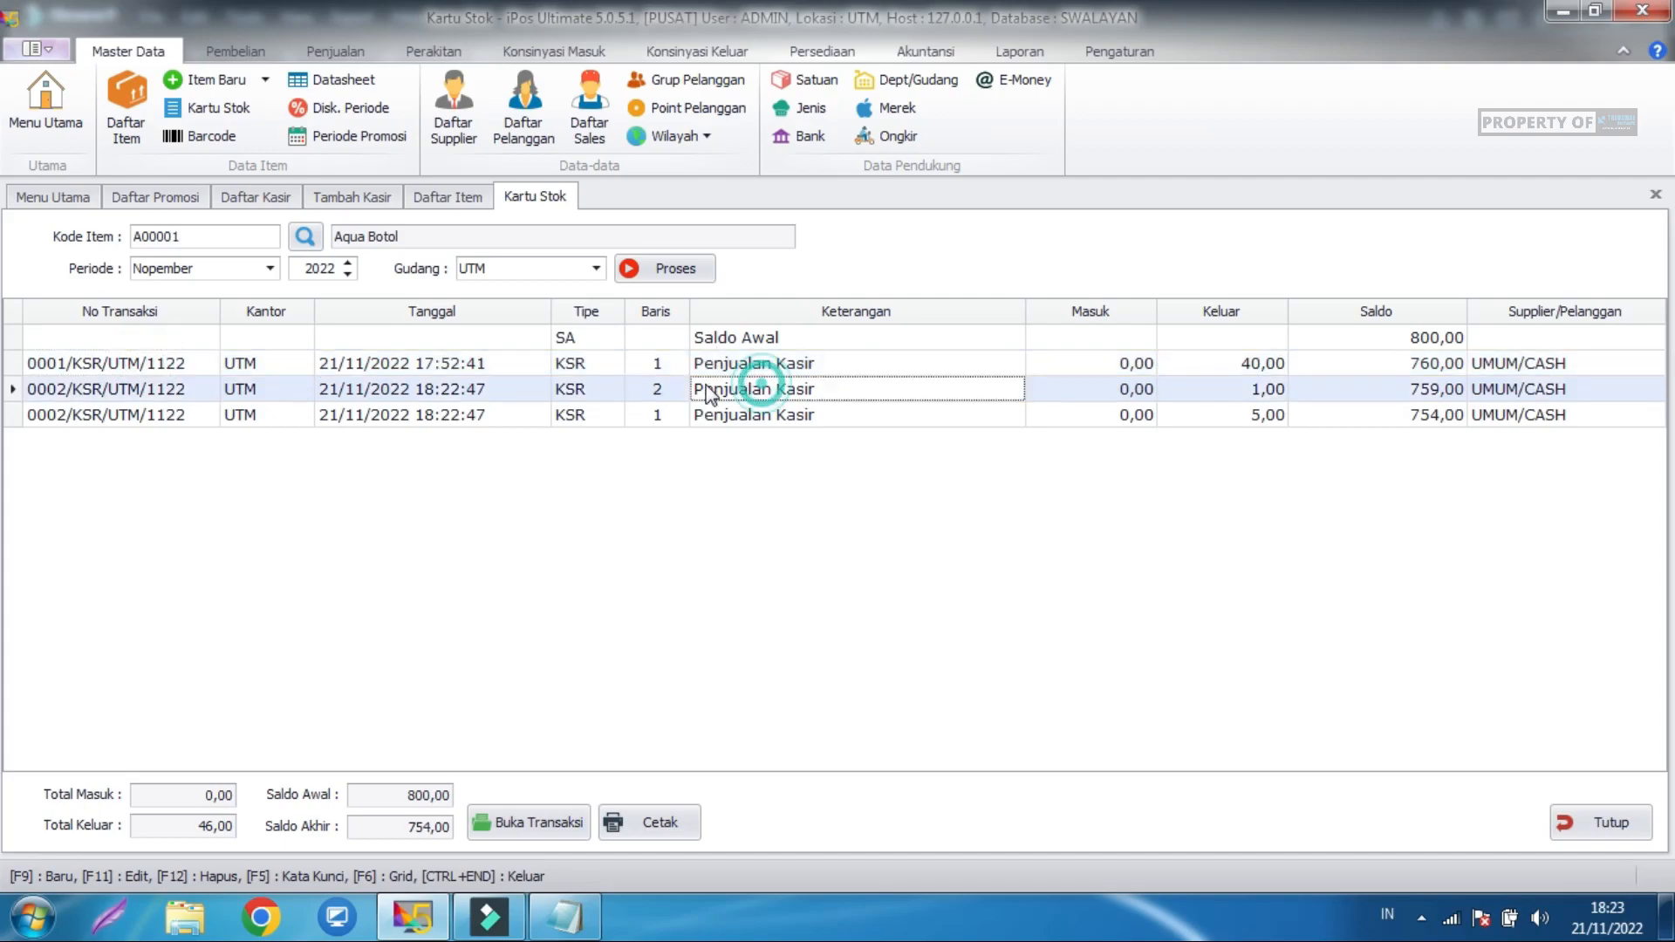
left_click(1279, 397)
left_click(1168, 417)
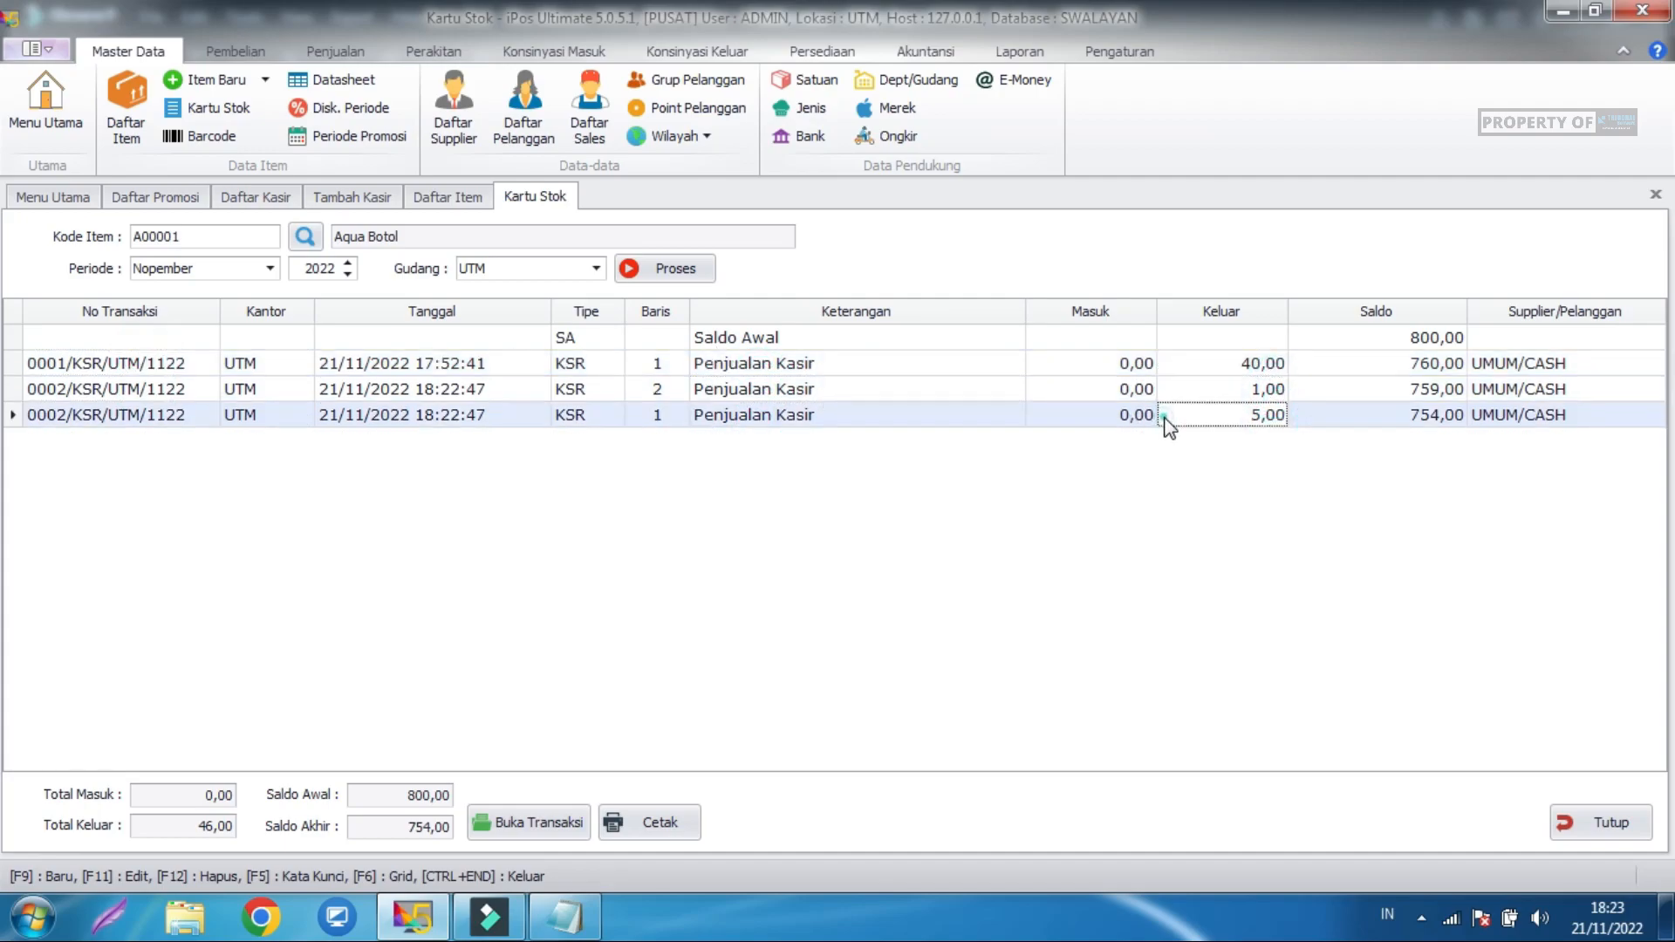
left_click(1438, 391)
left_click(1438, 419)
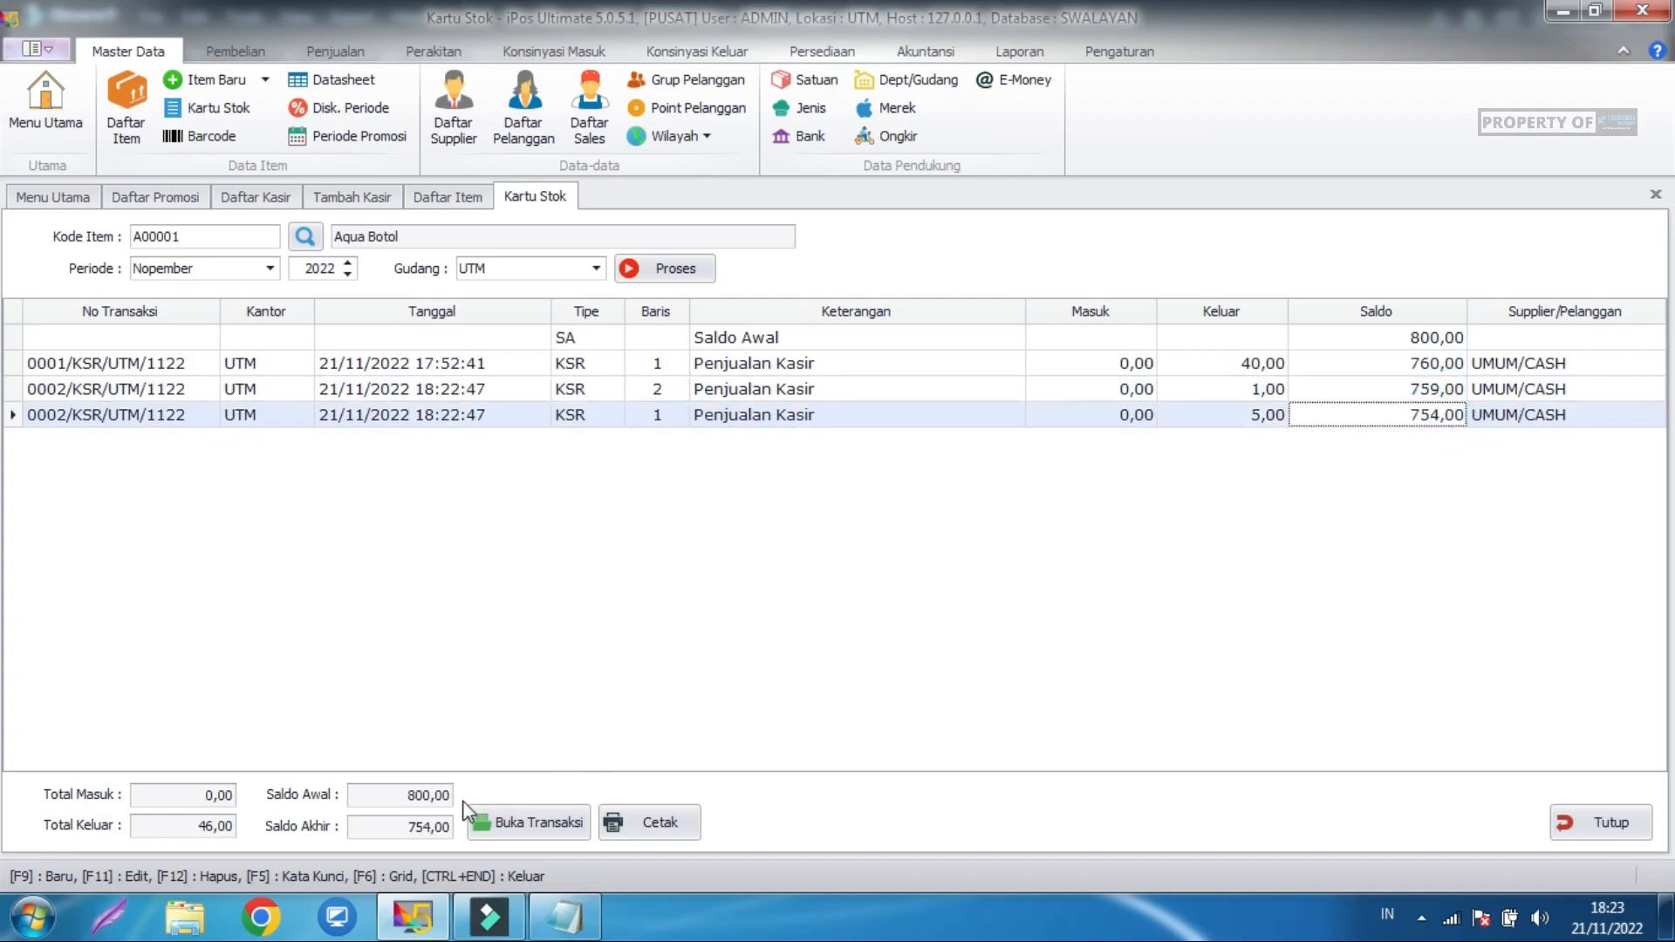
double_click(413, 832)
left_click(668, 653)
Close the stock card, item list, cashier entry, cashier list and promotion list to return to the main menu.
left_click(1625, 822)
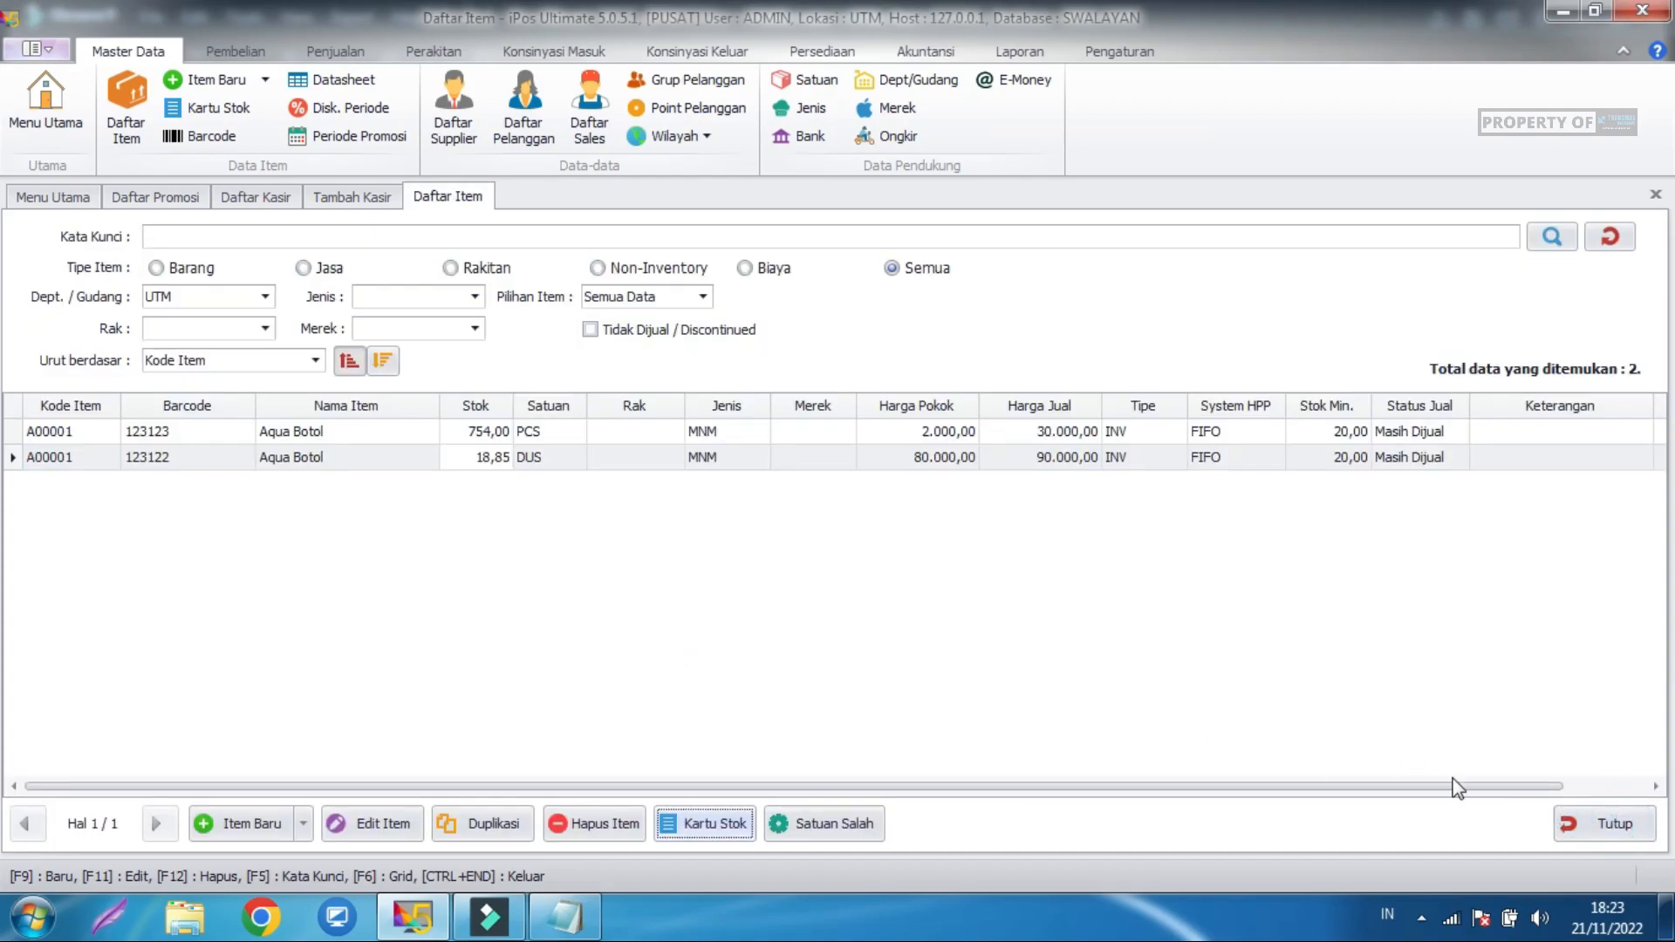
left_click(1639, 831)
left_click(1619, 822)
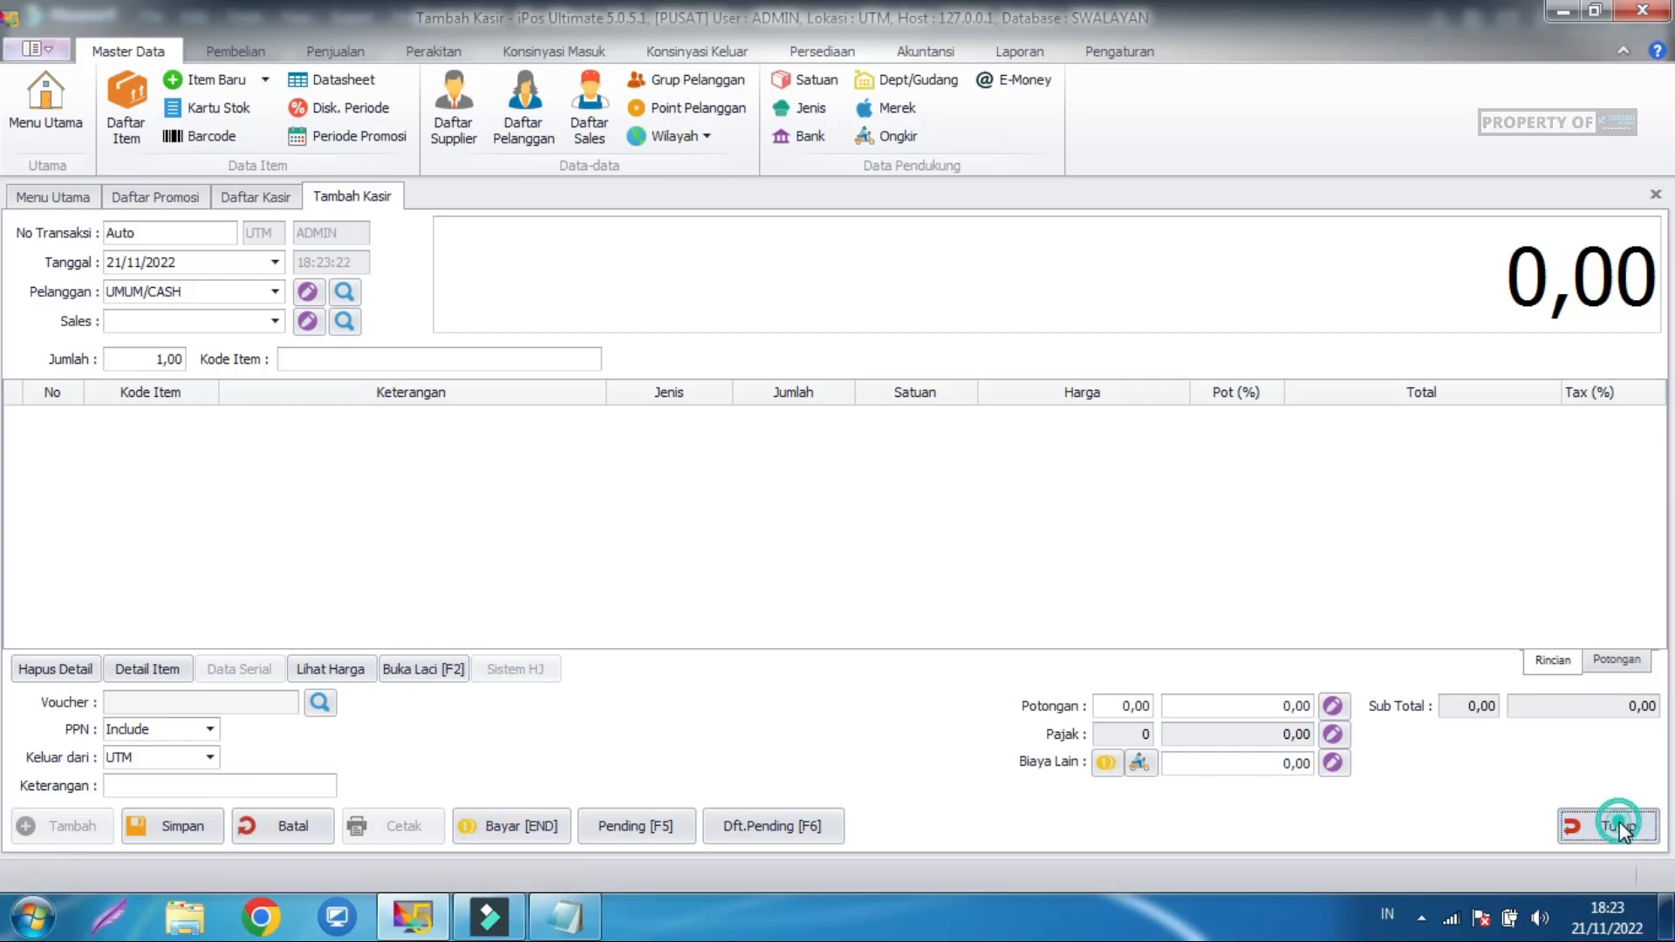
left_click(925, 541)
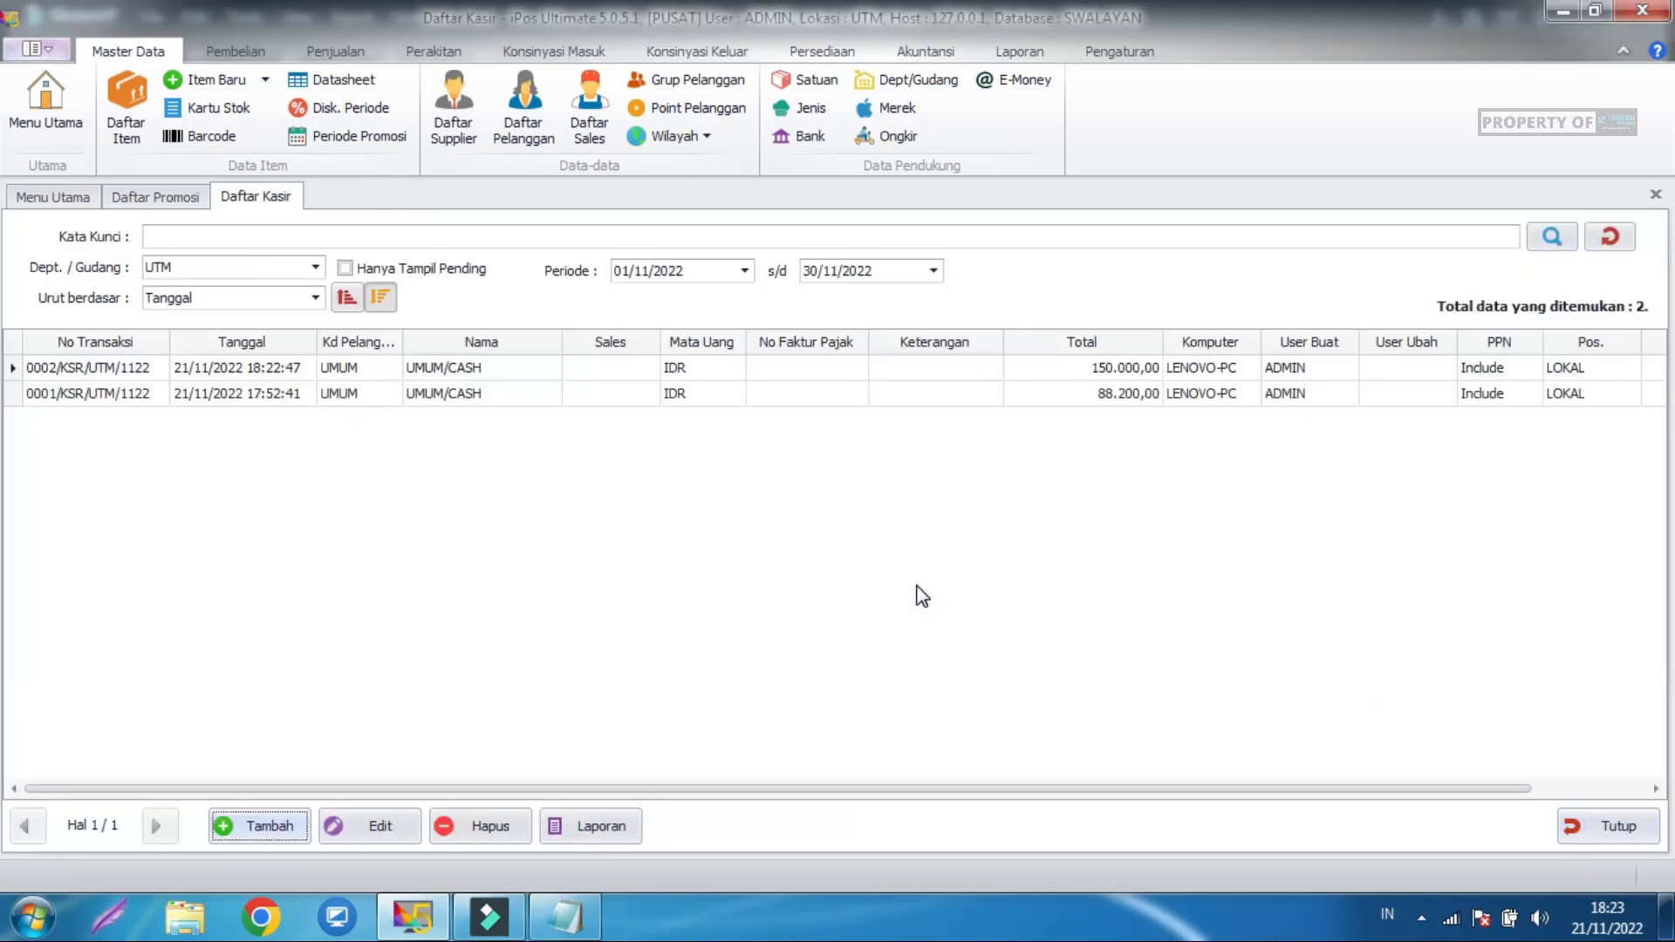
left_click(1591, 825)
left_click(1593, 825)
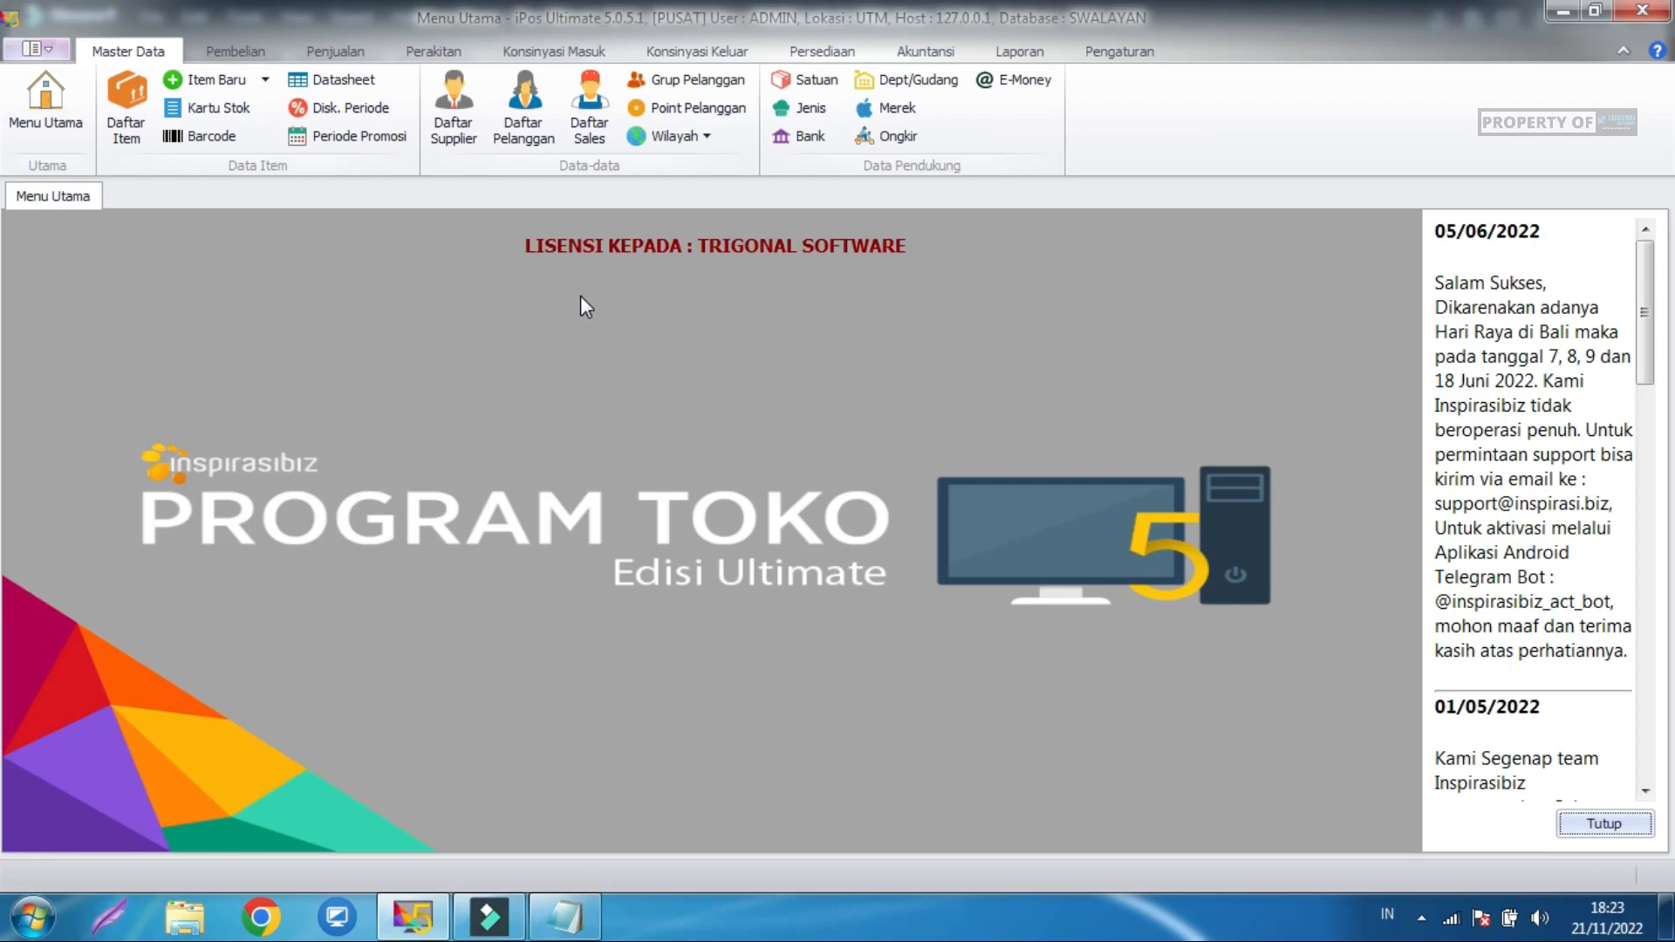
Open the customer point settings, choose Point Menjadi Potongan and set 1 point for every 5.000 of invoice value.
left_click(688, 108)
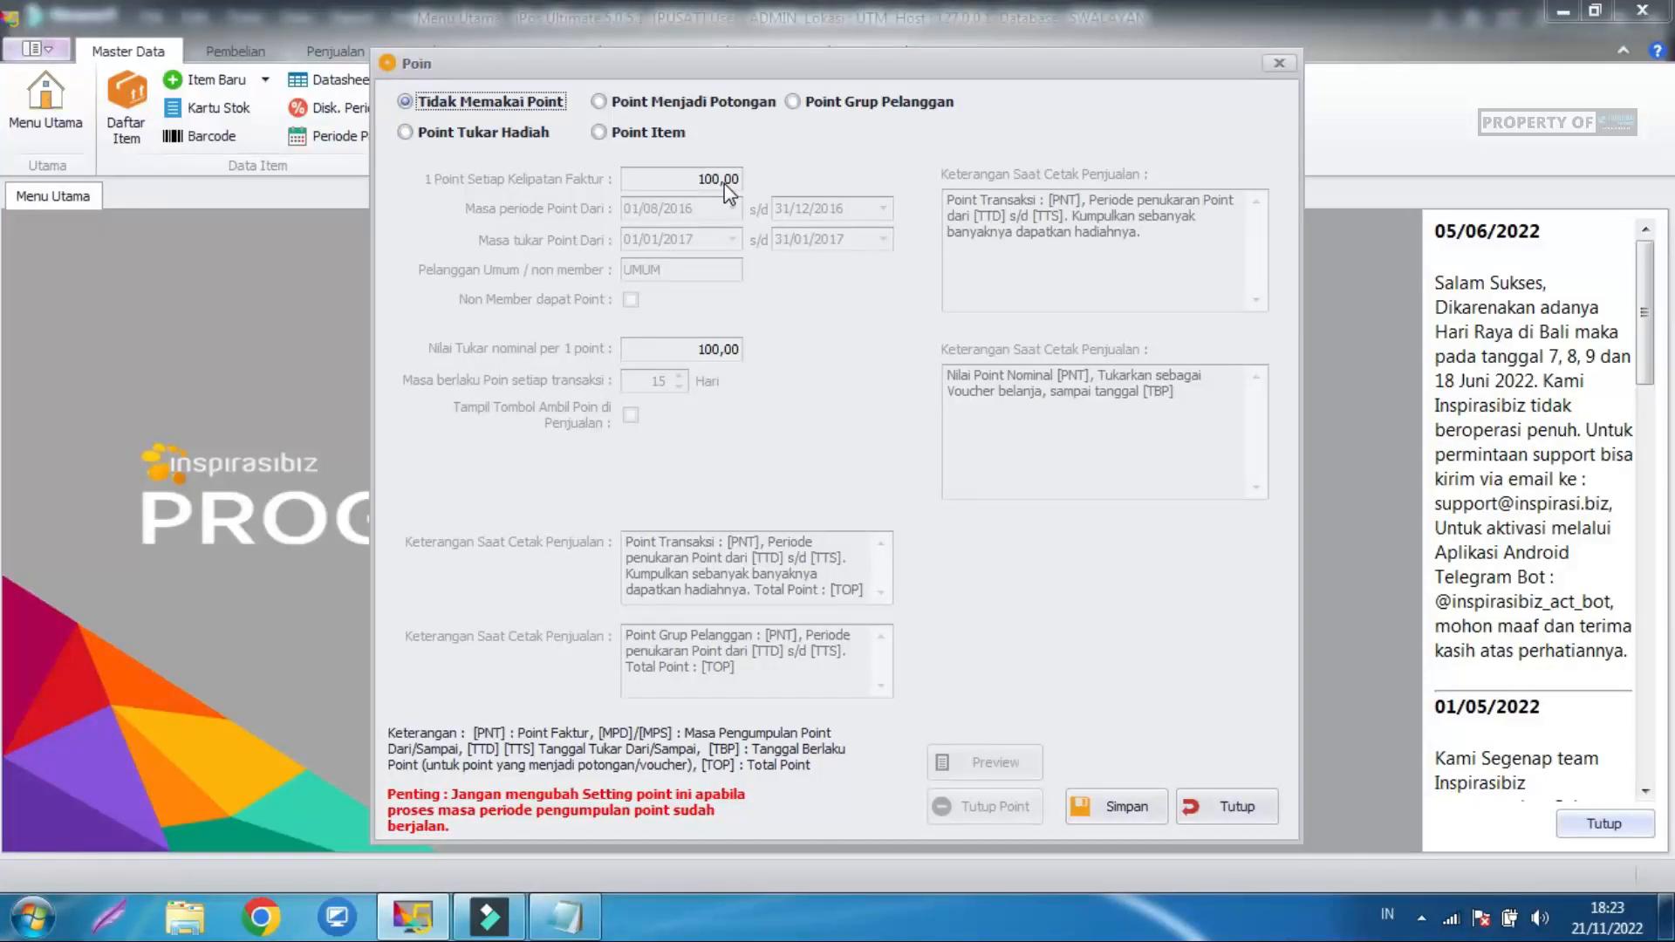
left_click(695, 103)
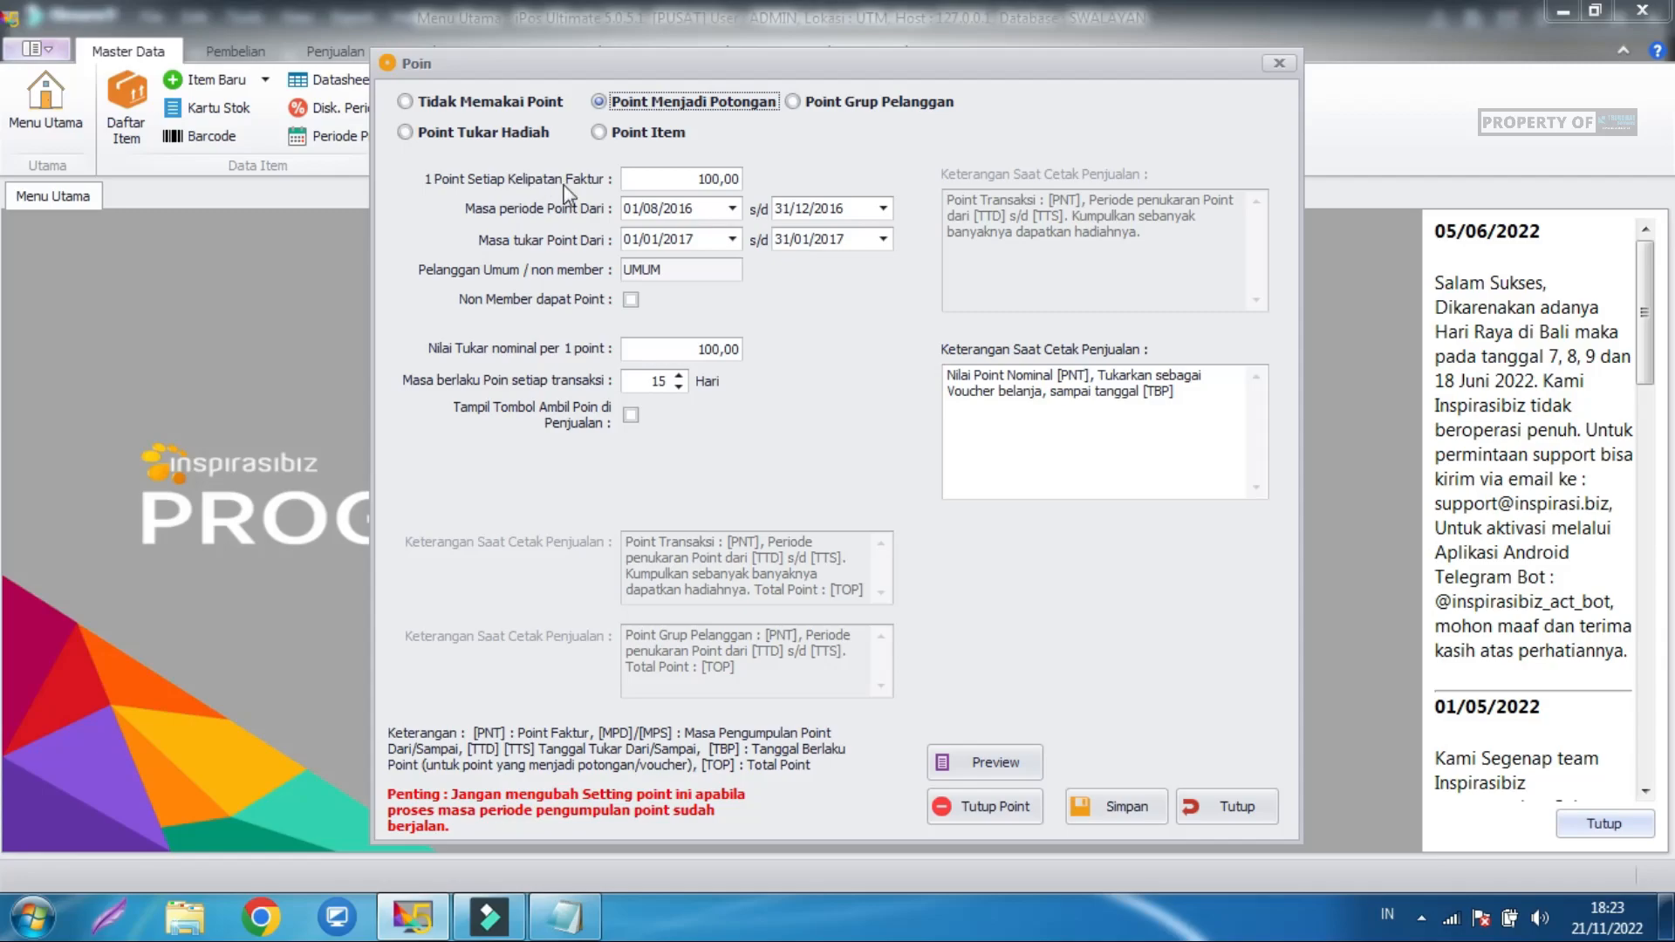
left_click(664, 179)
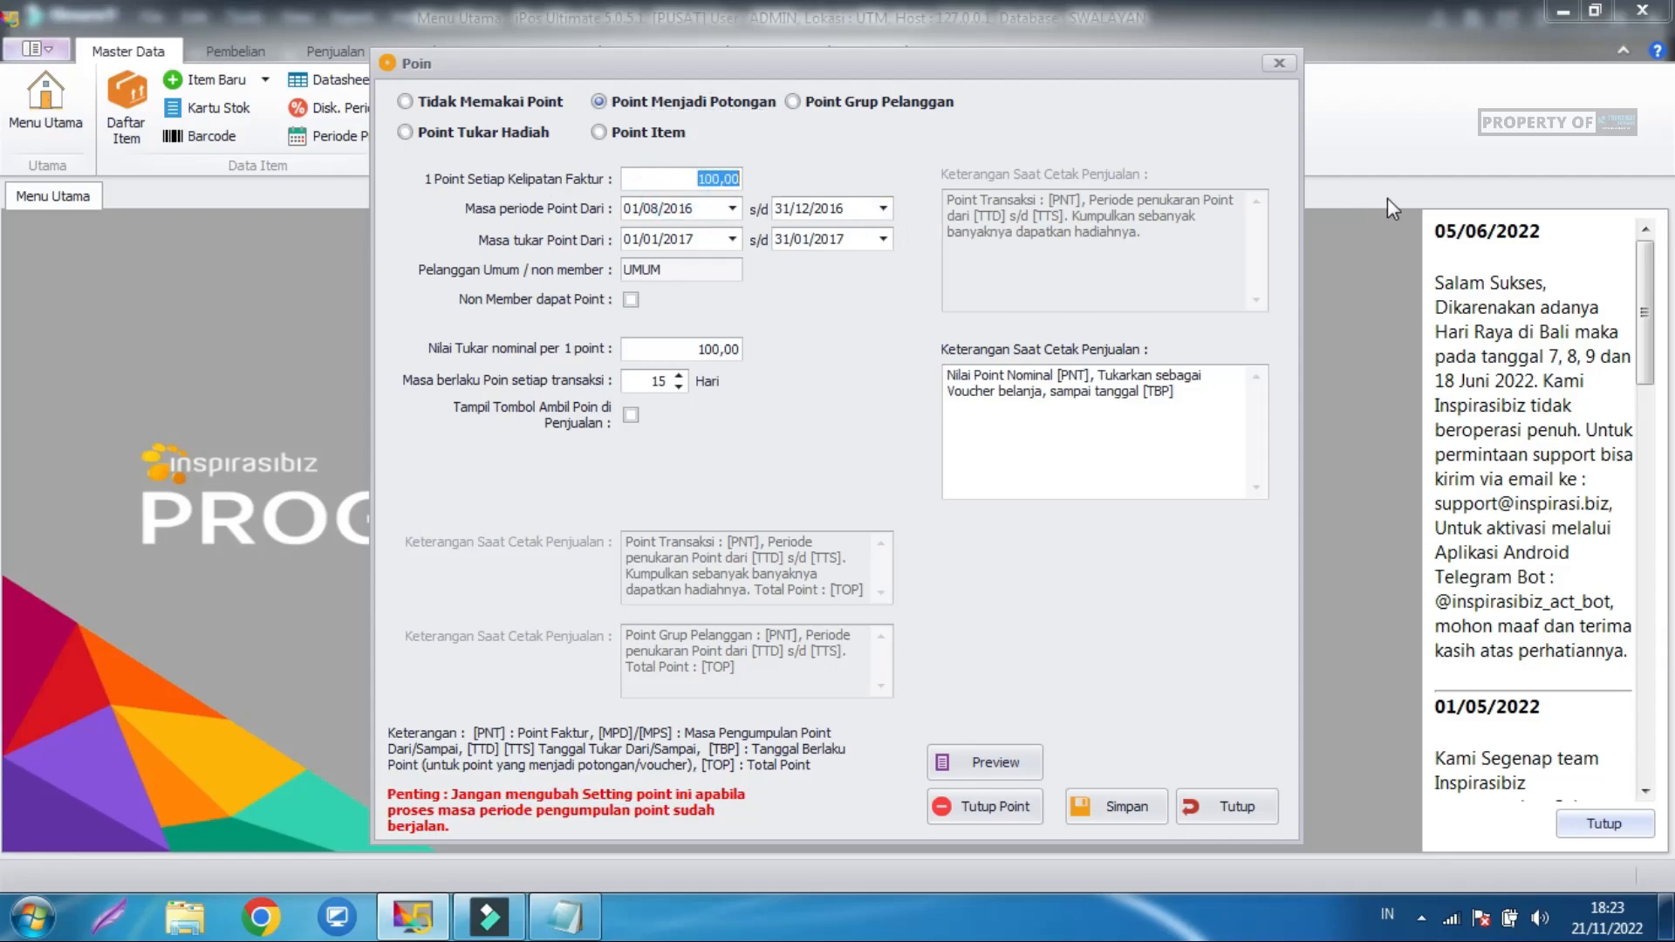
key("BackSpace")
type("500")
Set the start of the point collection period, Masa periode Point, to 20/11/2022.
double_click(685, 208)
type("22")
left_click(731, 209)
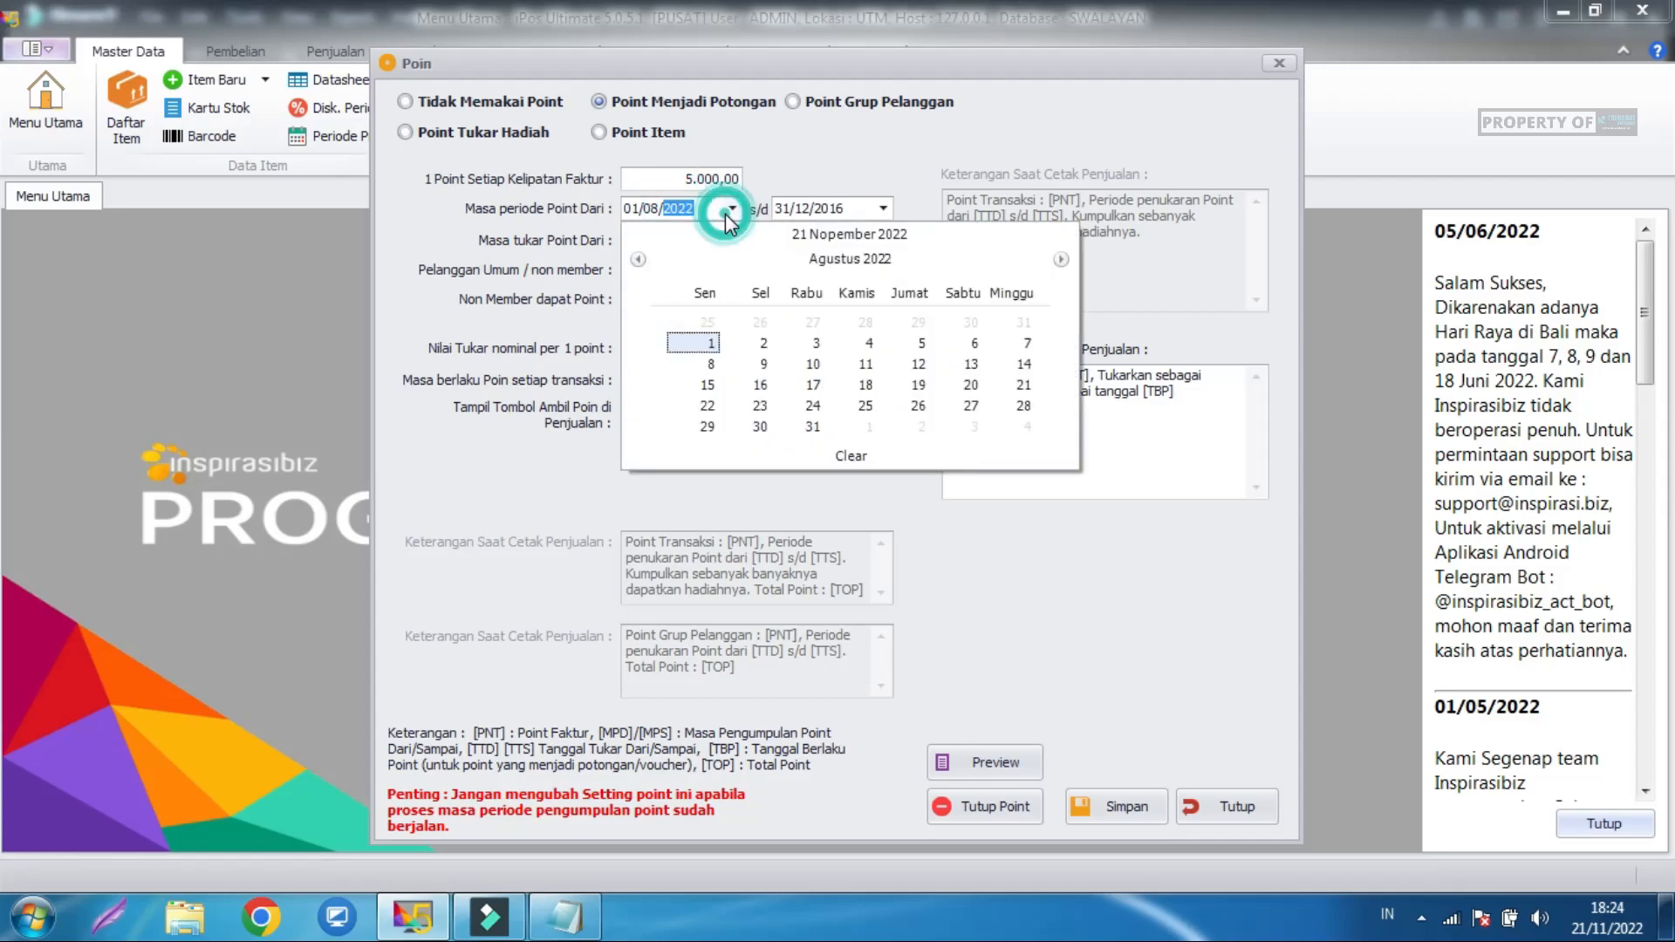
left_click(1061, 259)
left_click(1061, 259)
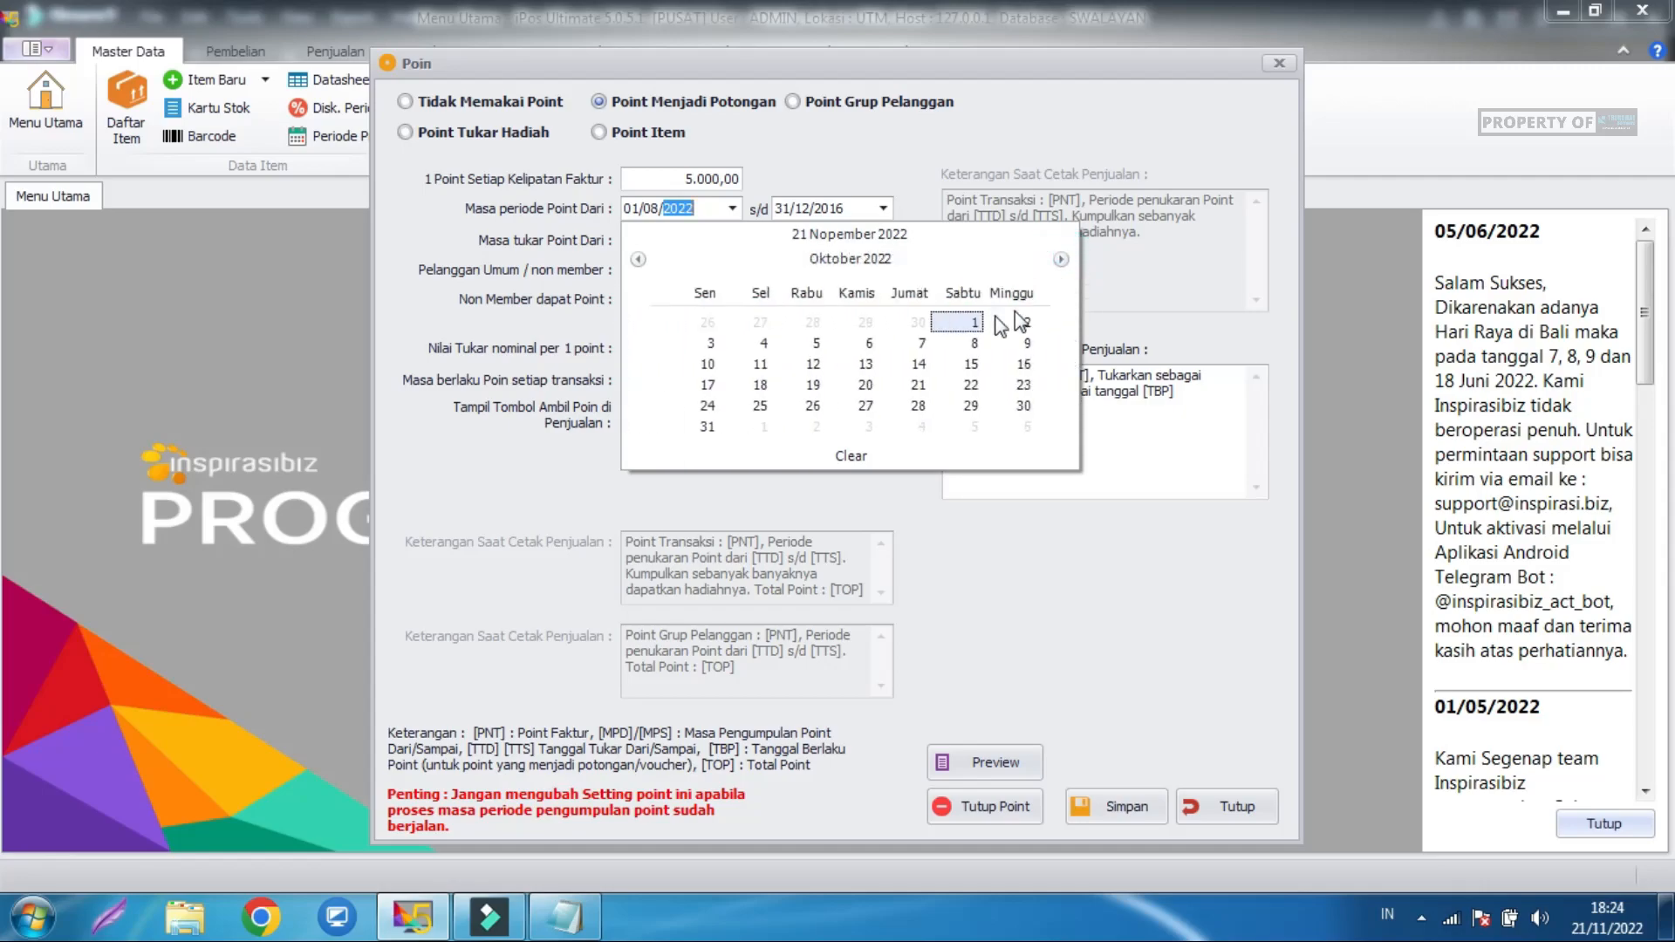
left_click(1061, 259)
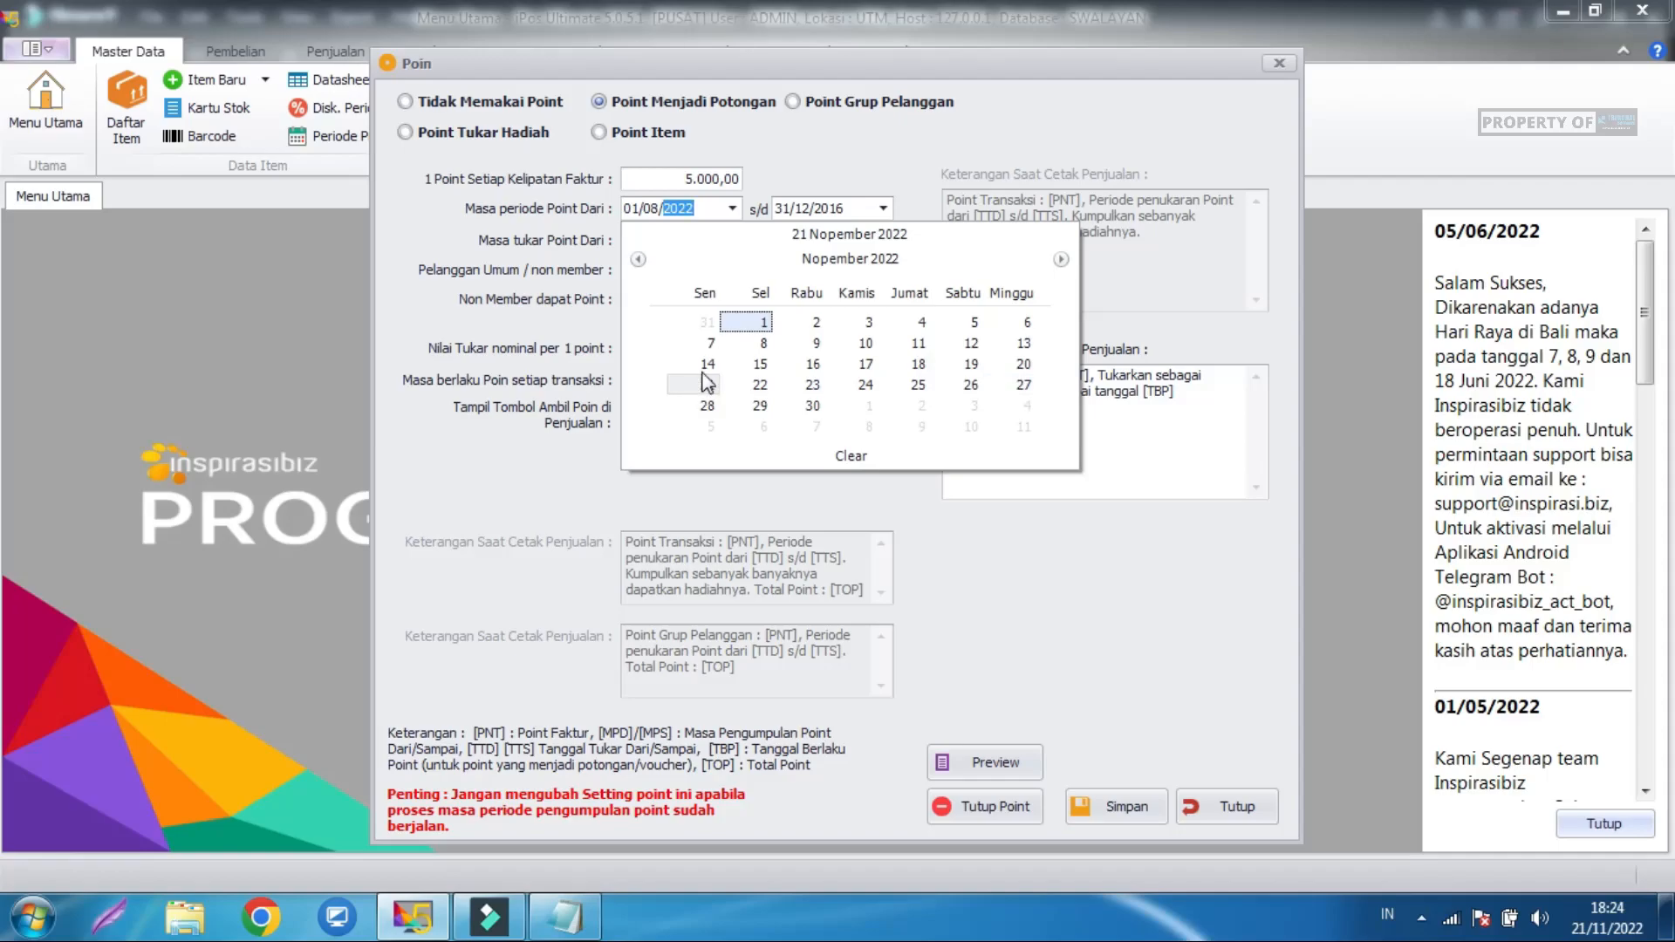
left_click(1028, 364)
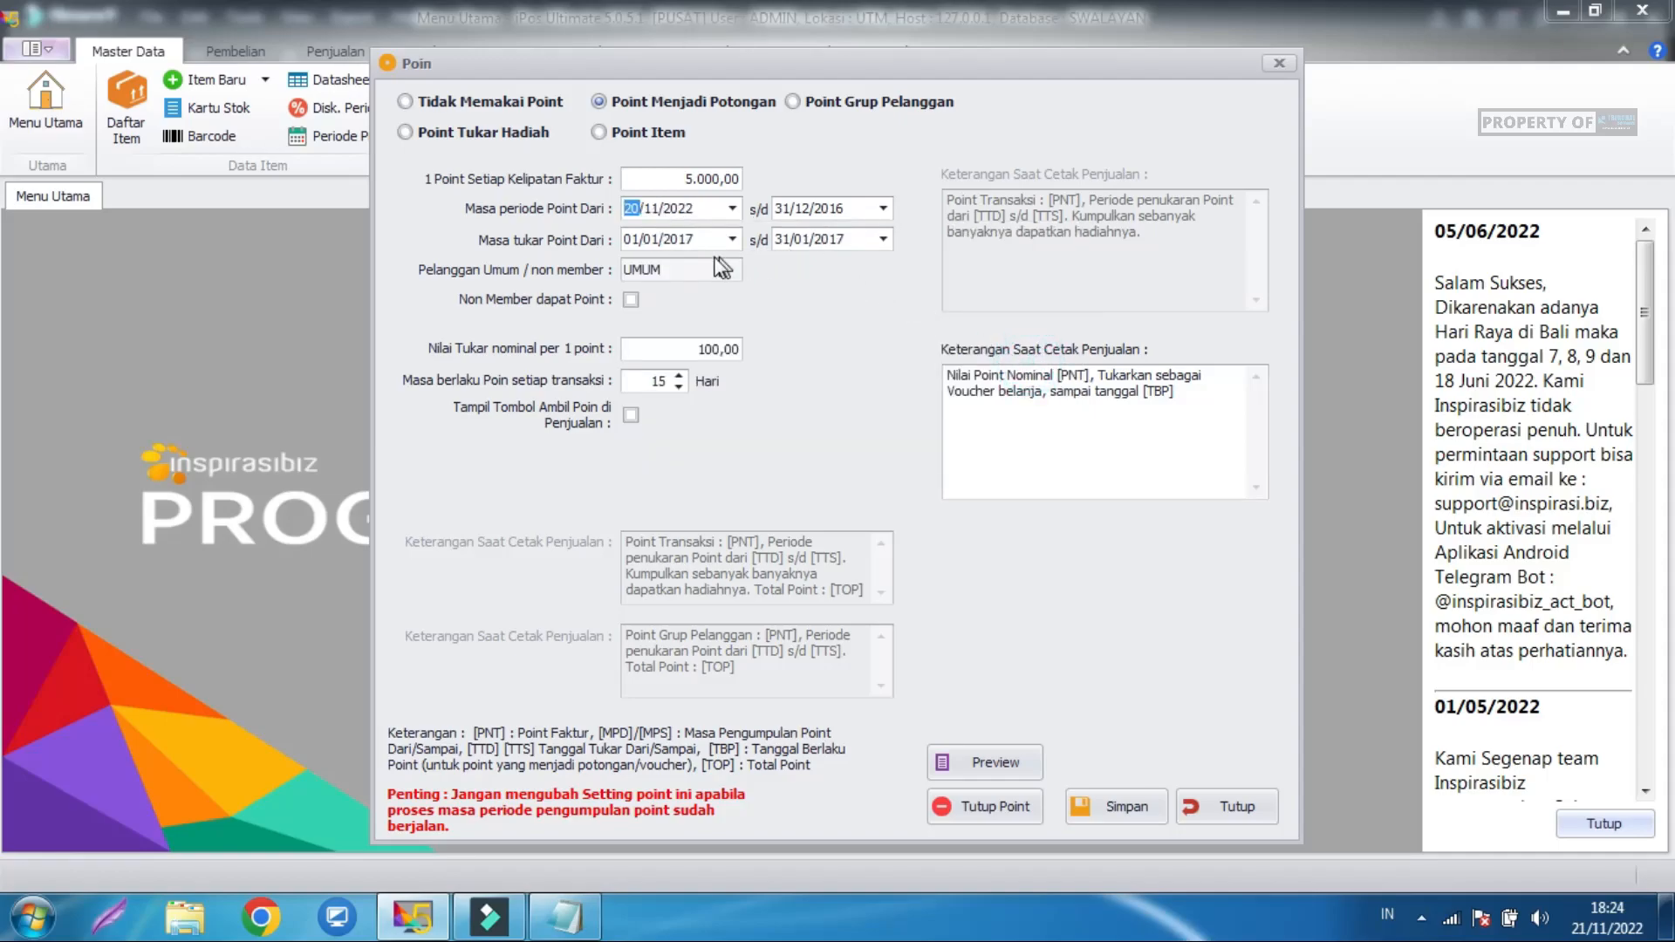
Set the end of the point collection period to 31/12/2022.
left_click(883, 210)
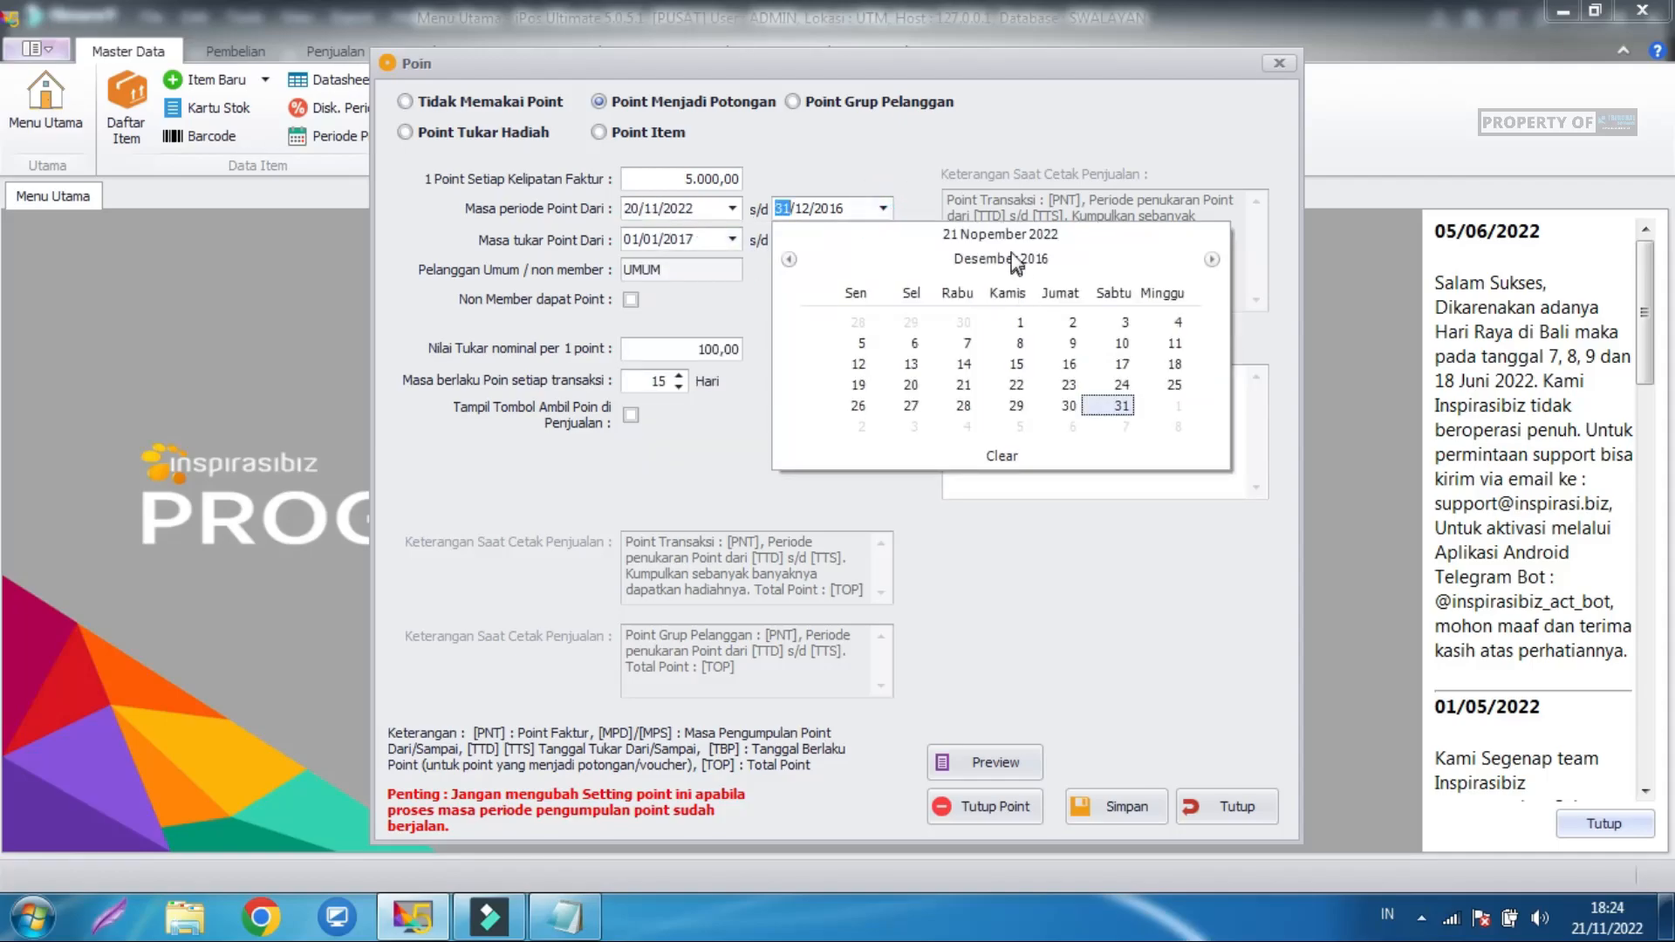
left_click(829, 208)
type("20")
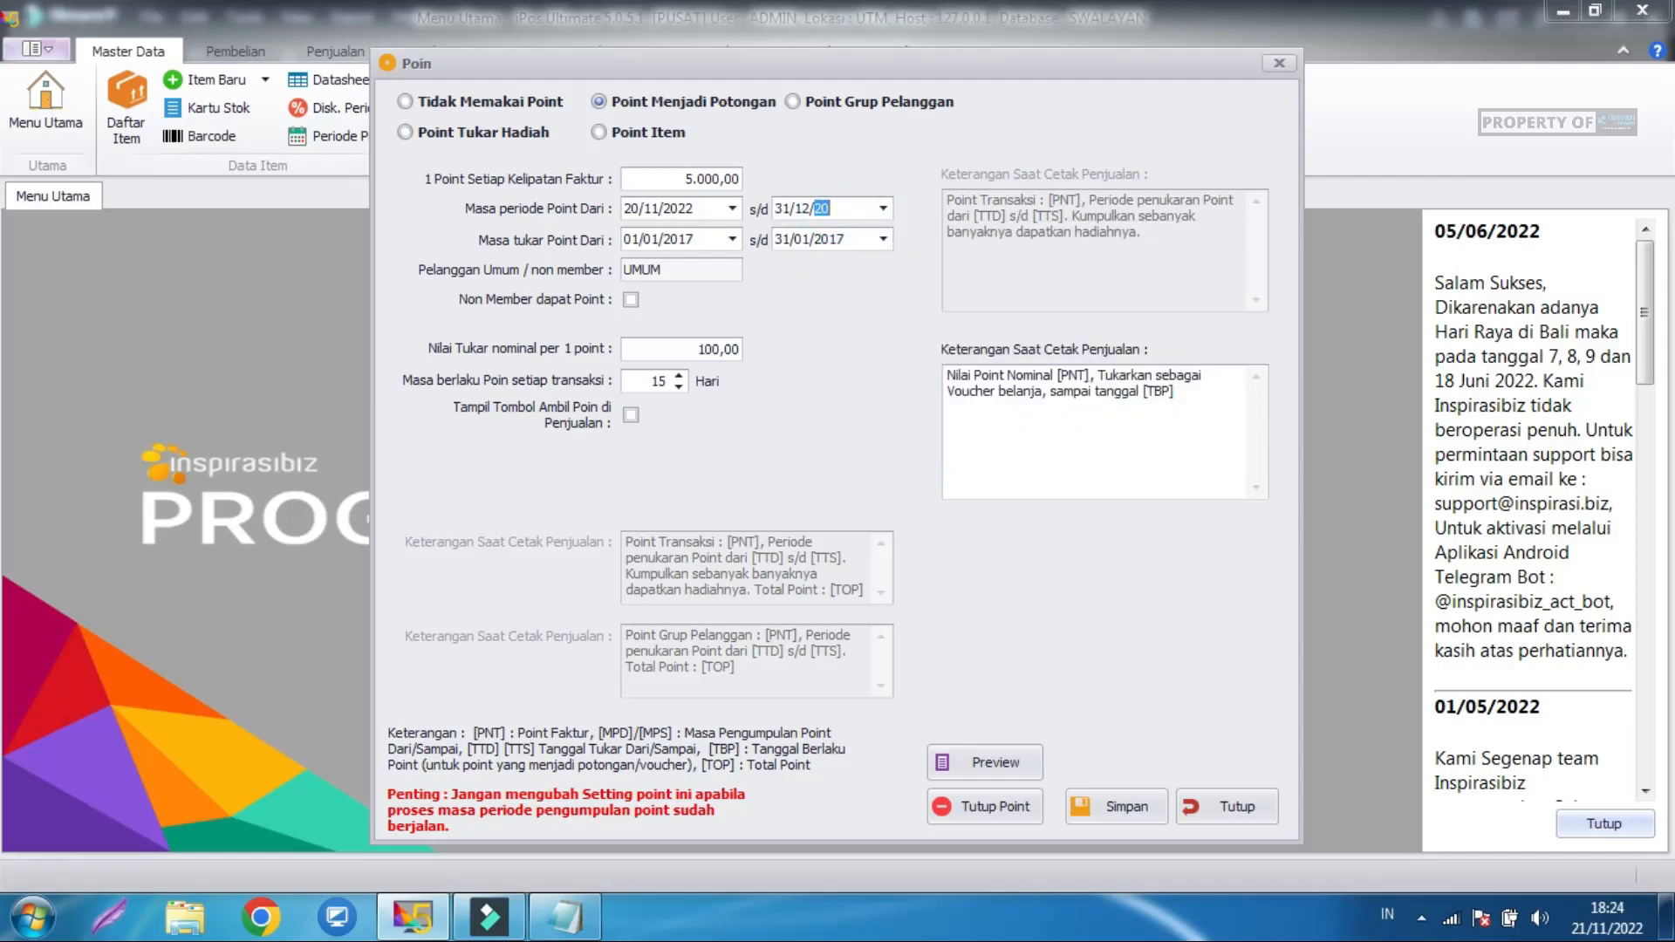
type("22")
left_click(901, 276)
Set the start of the point exchange period, Masa tukar Point, to 01/01/2022.
left_click(732, 241)
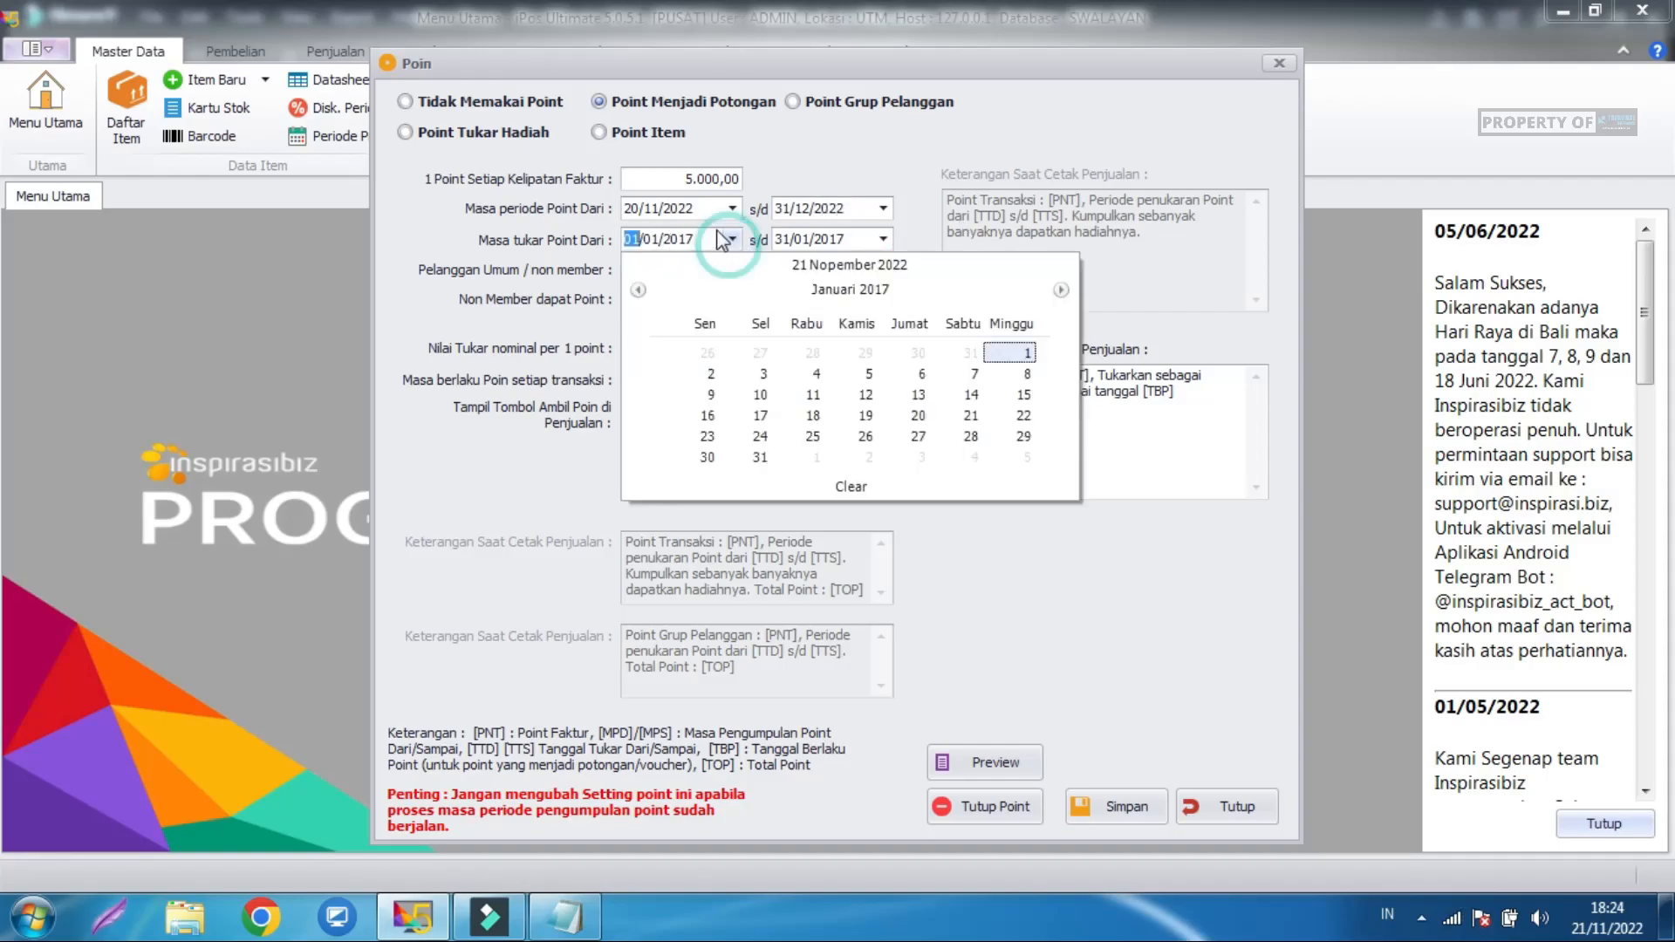
left_click(689, 244)
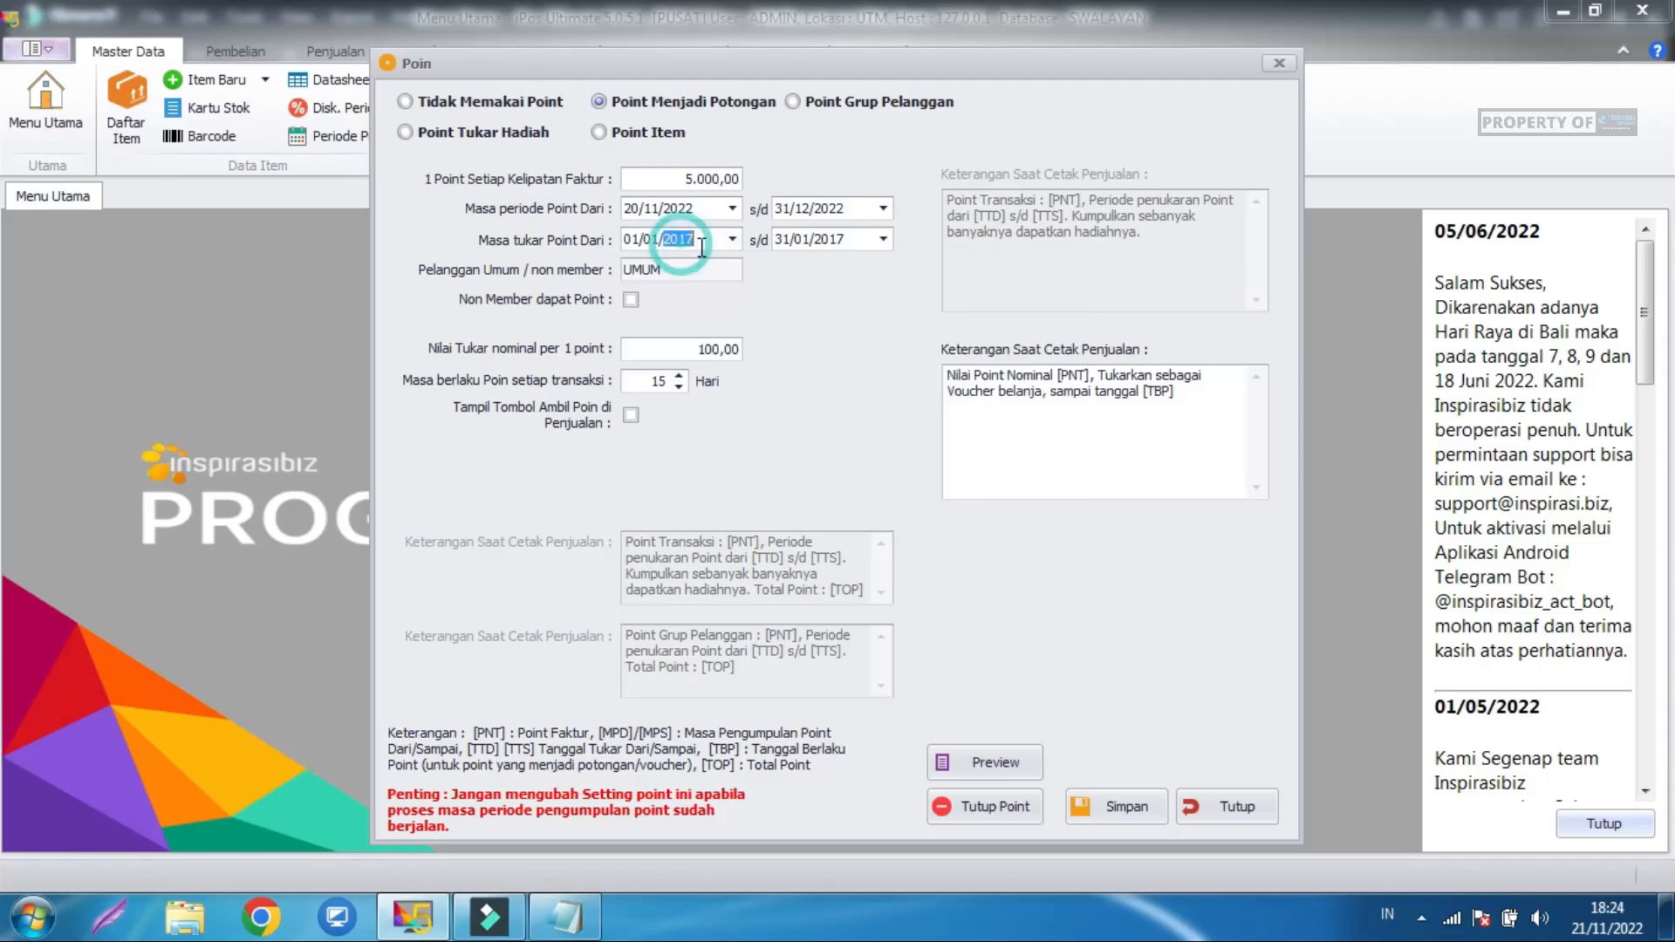
type("2022")
left_click(732, 239)
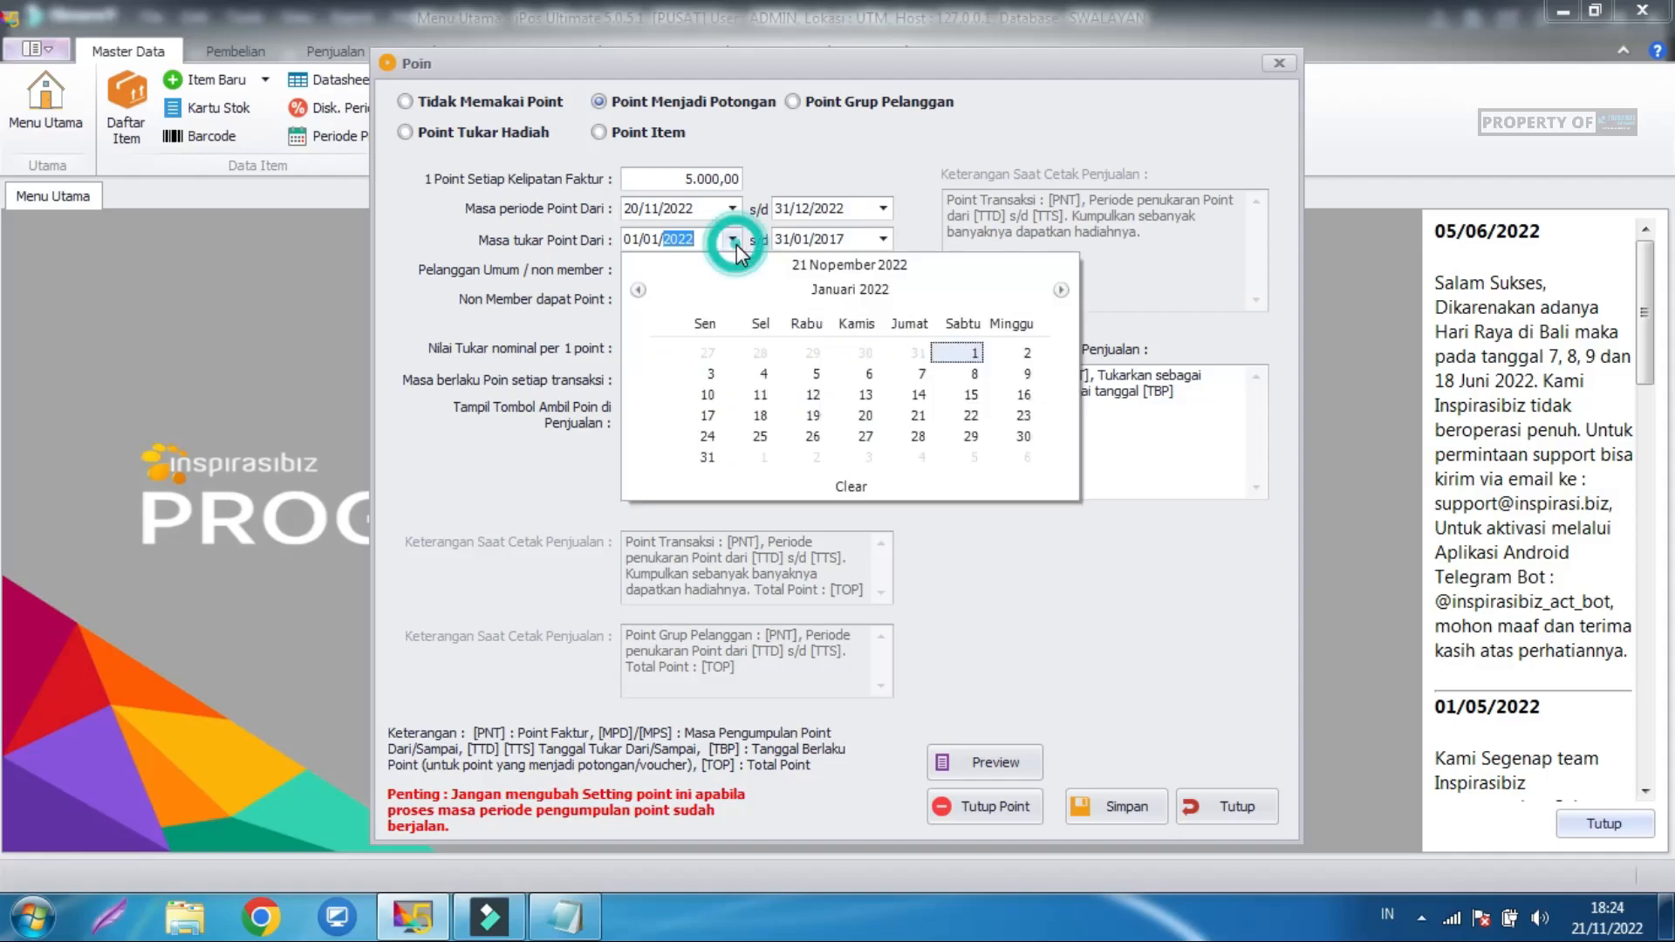
left_click(1061, 290)
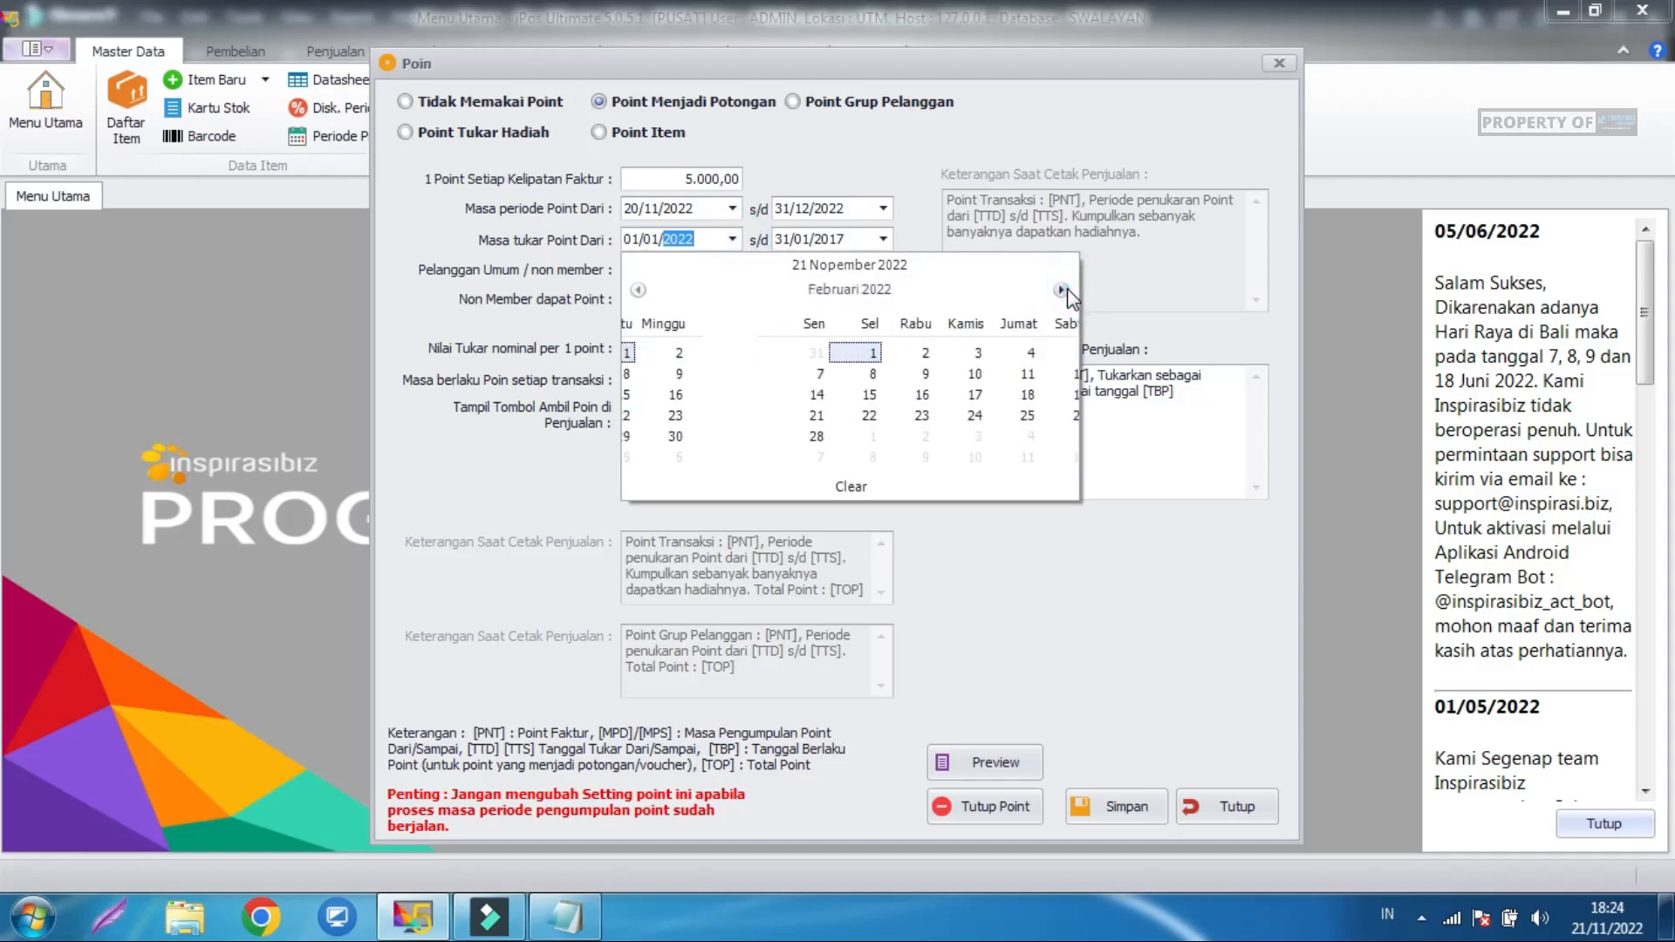
left_click(1061, 289)
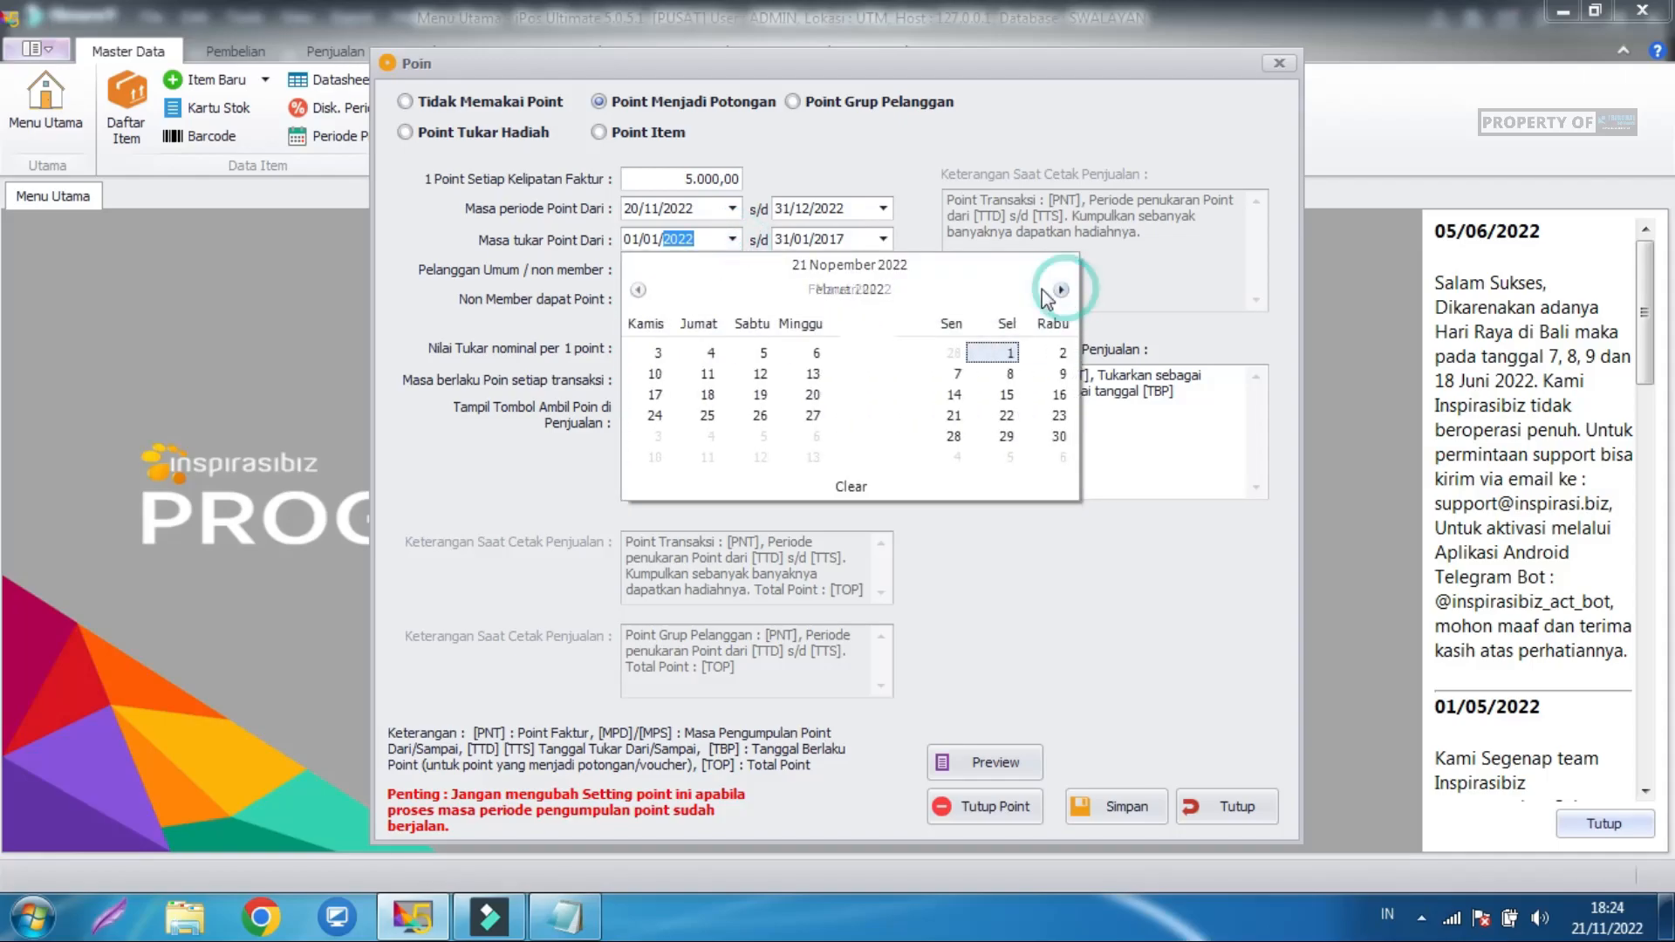
left_click(653, 240)
Set the end of the point exchange period to 31/12/2022.
left_click(881, 238)
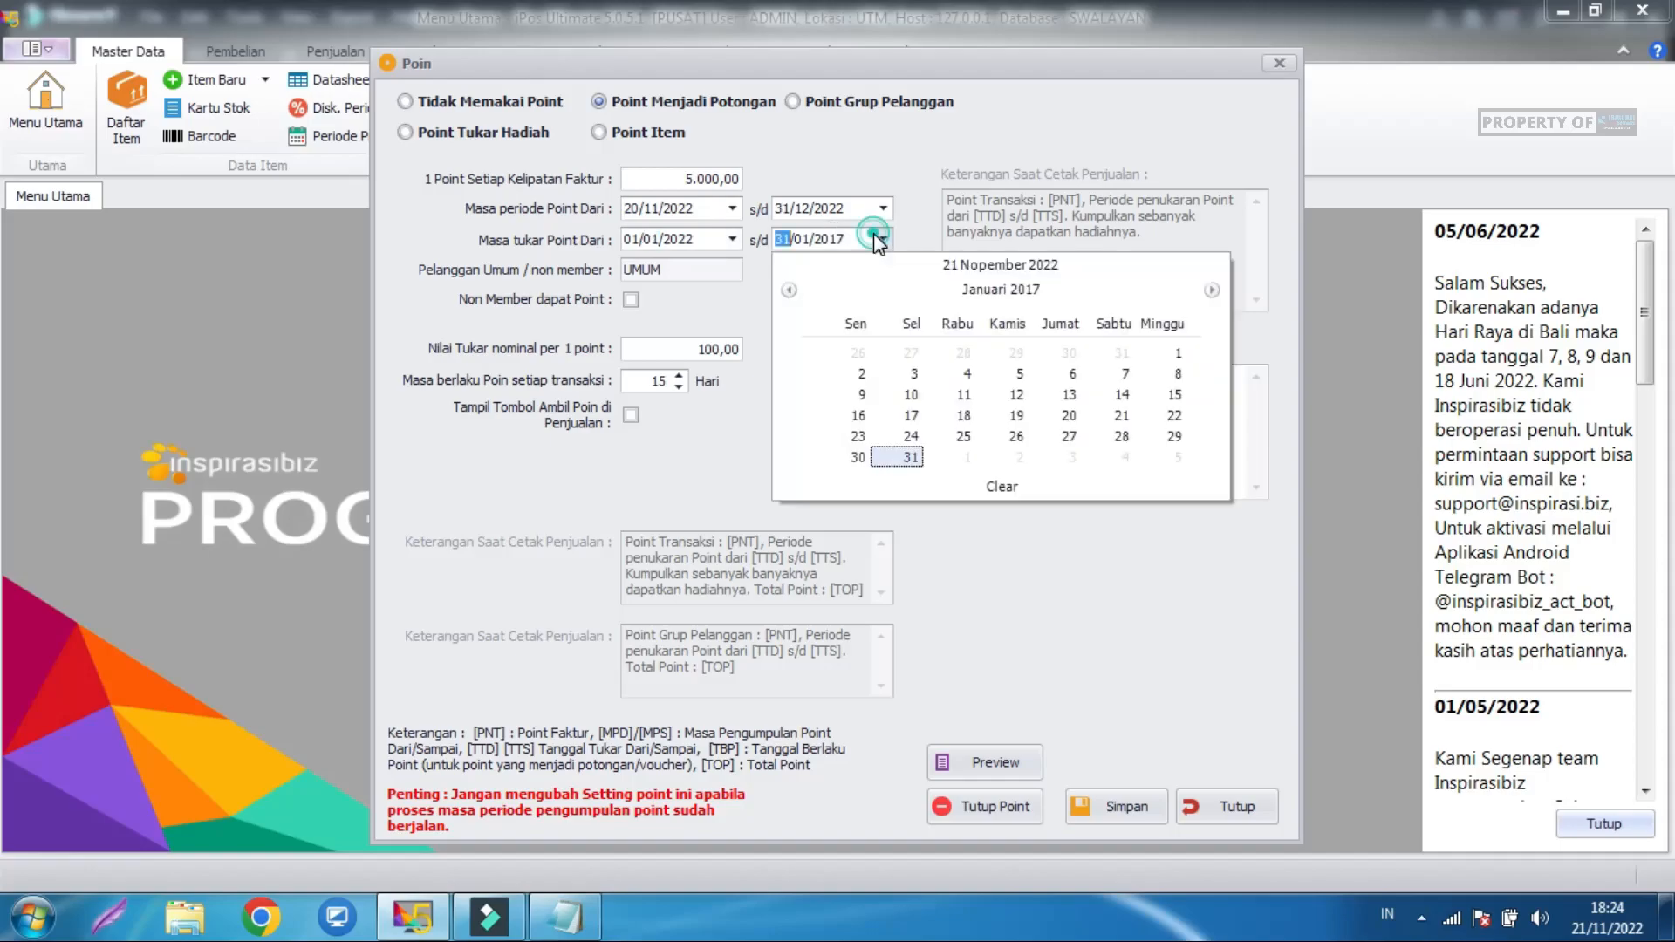
left_click(829, 239)
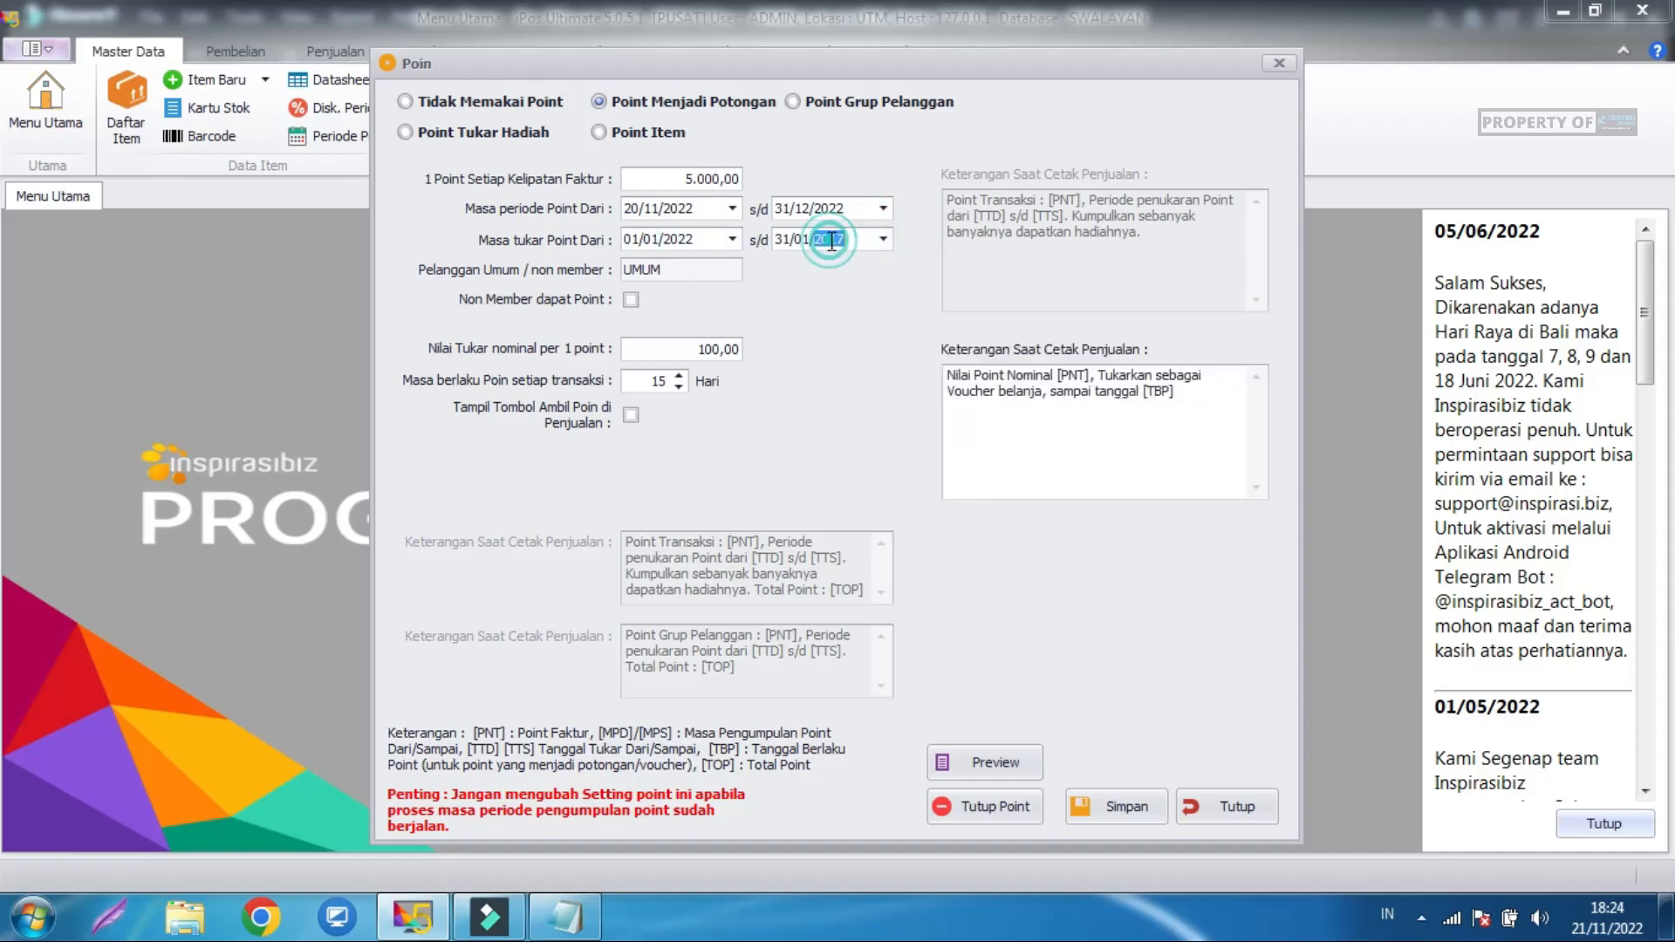
type("2022")
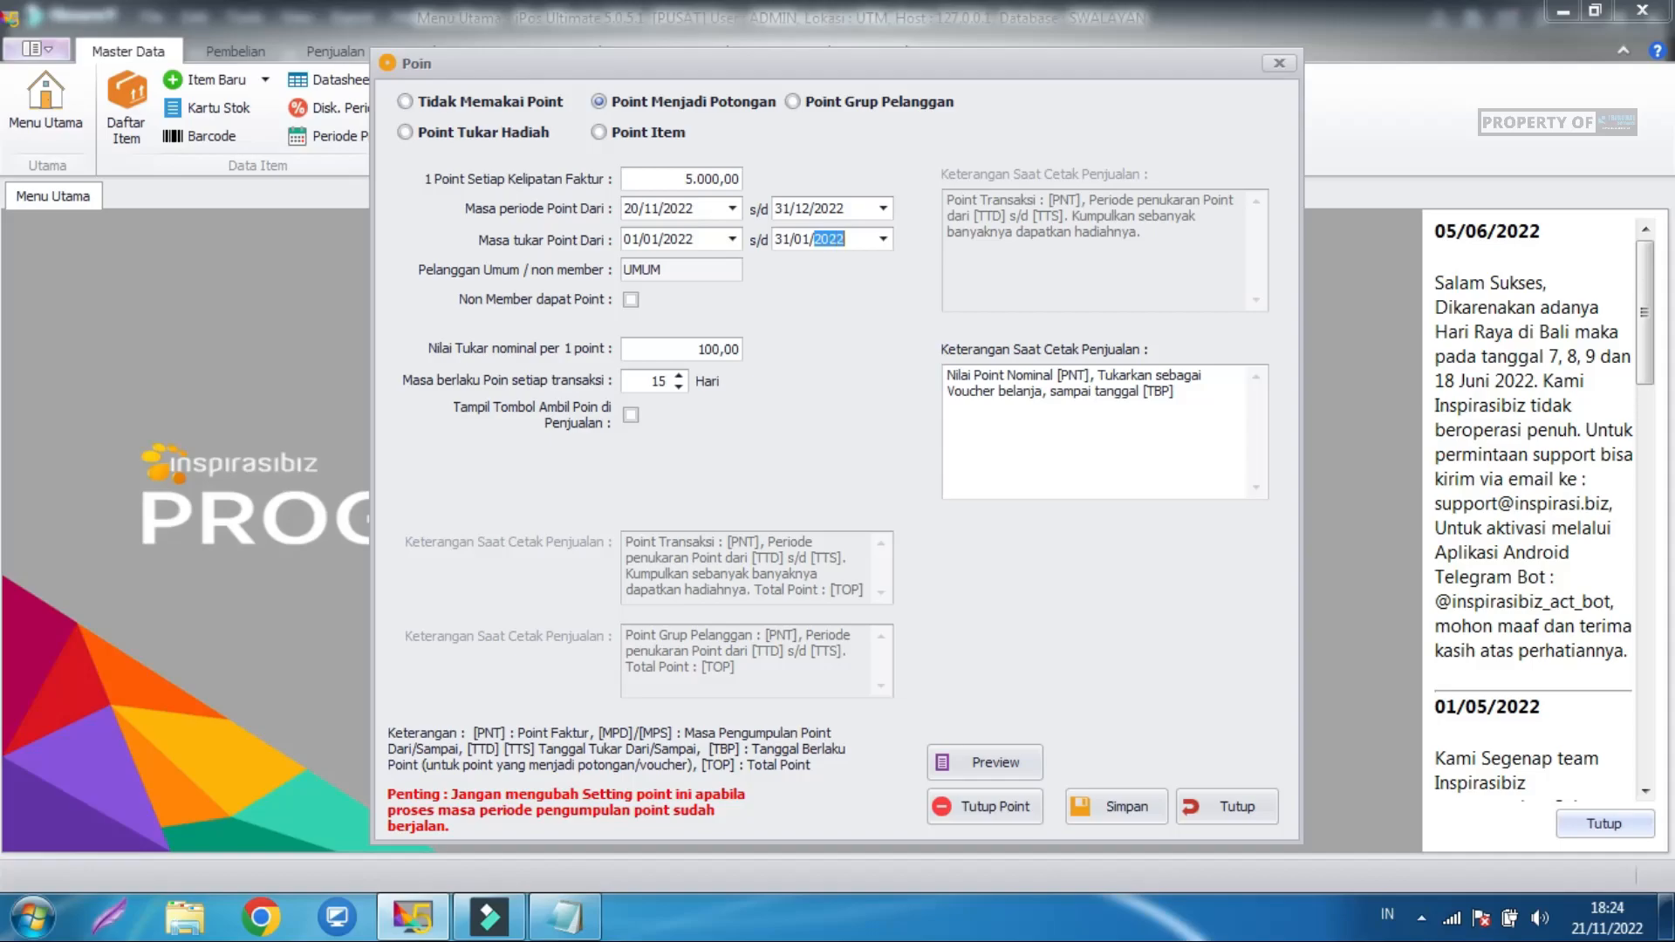
left_click(801, 244)
type("12")
left_click(708, 301)
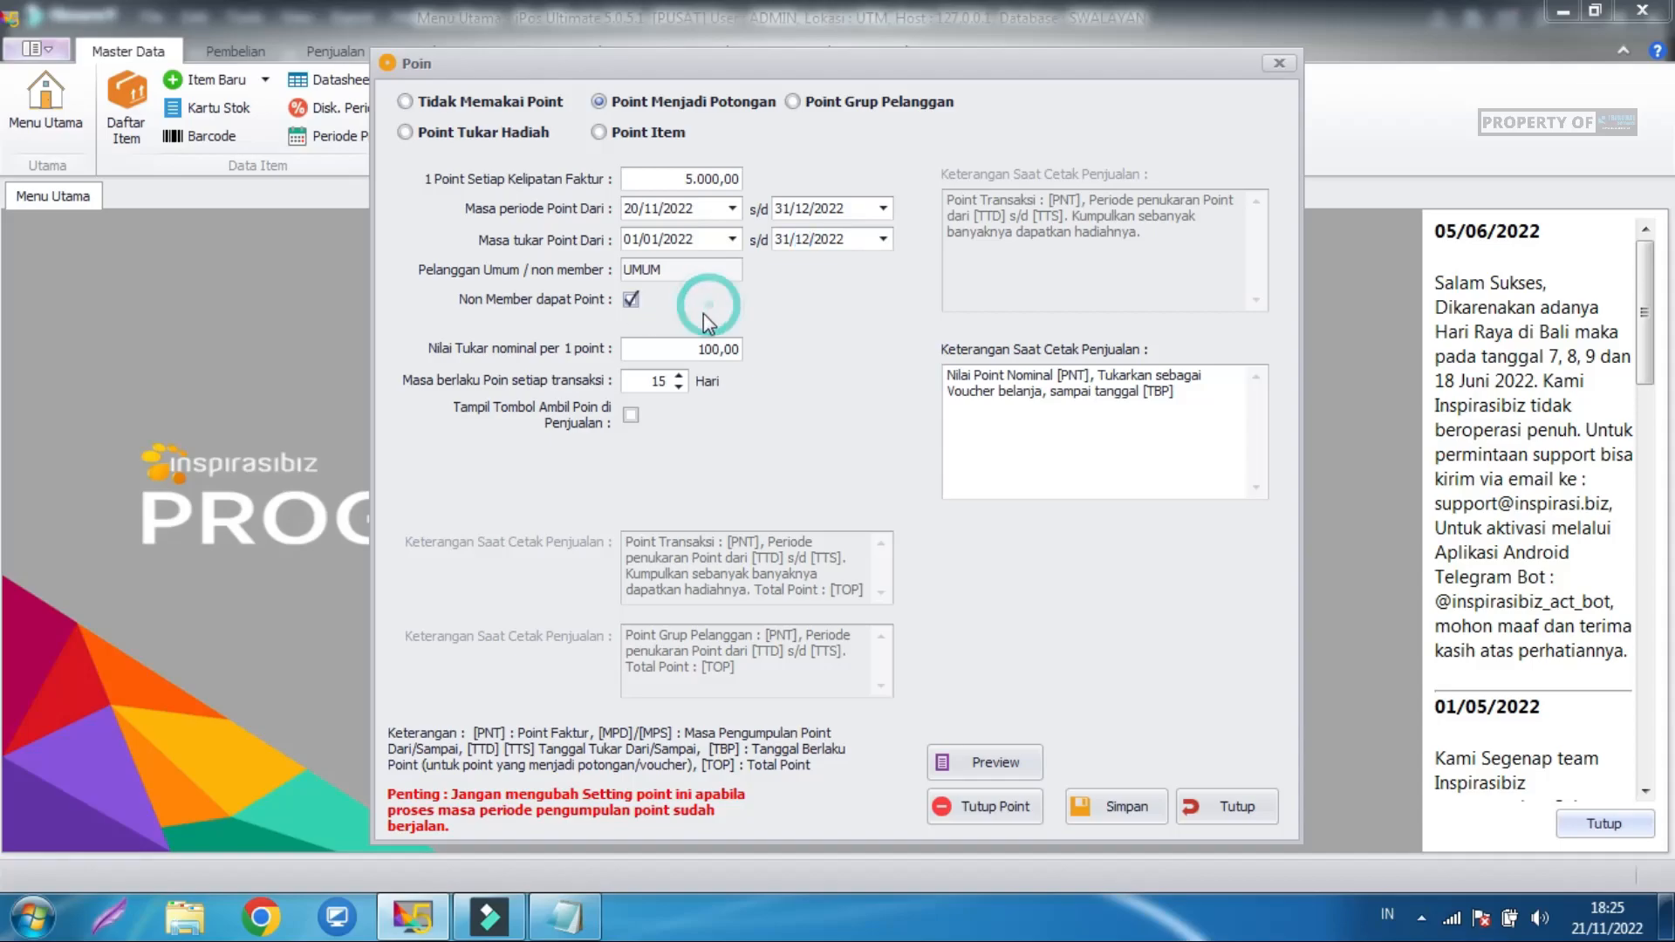
Exclude non-members from earning points and set the nominal exchange value per point to 500.
left_click(631, 301)
left_click(670, 349)
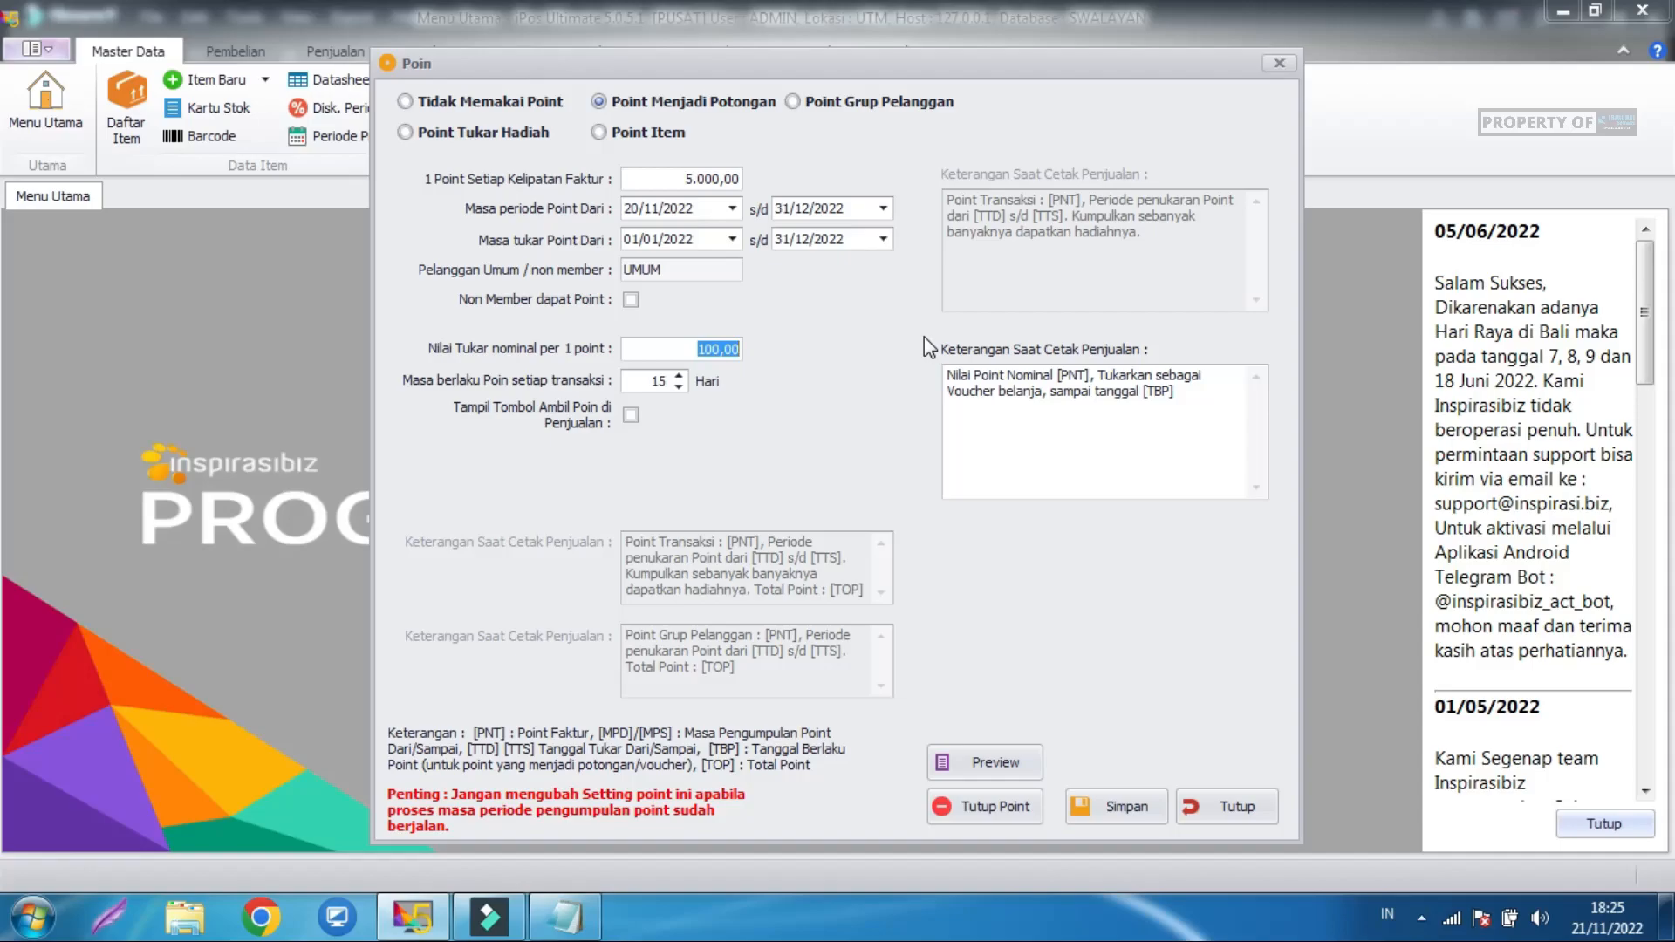
type("500")
Set the point validity per transaction to 30 days and enable showing the Ambil Poin button in sales.
left_click(666, 383)
left_click(650, 384)
double_click(654, 384)
type("30")
left_click(631, 418)
Save the point settings and close the Poin dialog.
left_click(1135, 810)
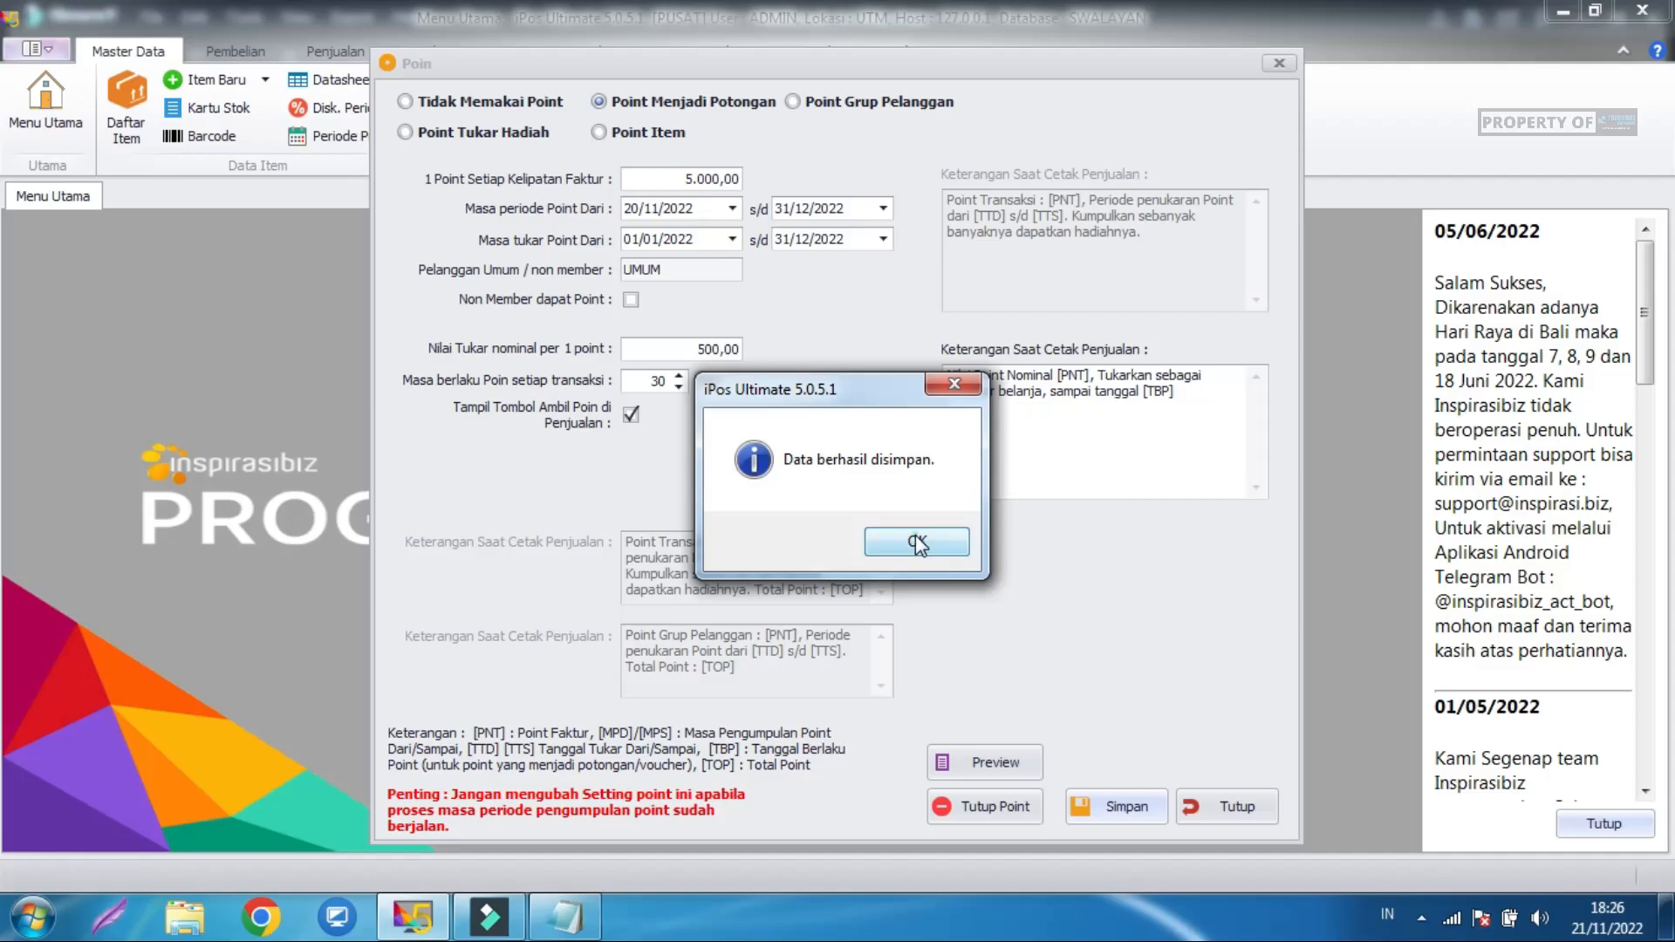
left_click(916, 541)
left_click(1244, 810)
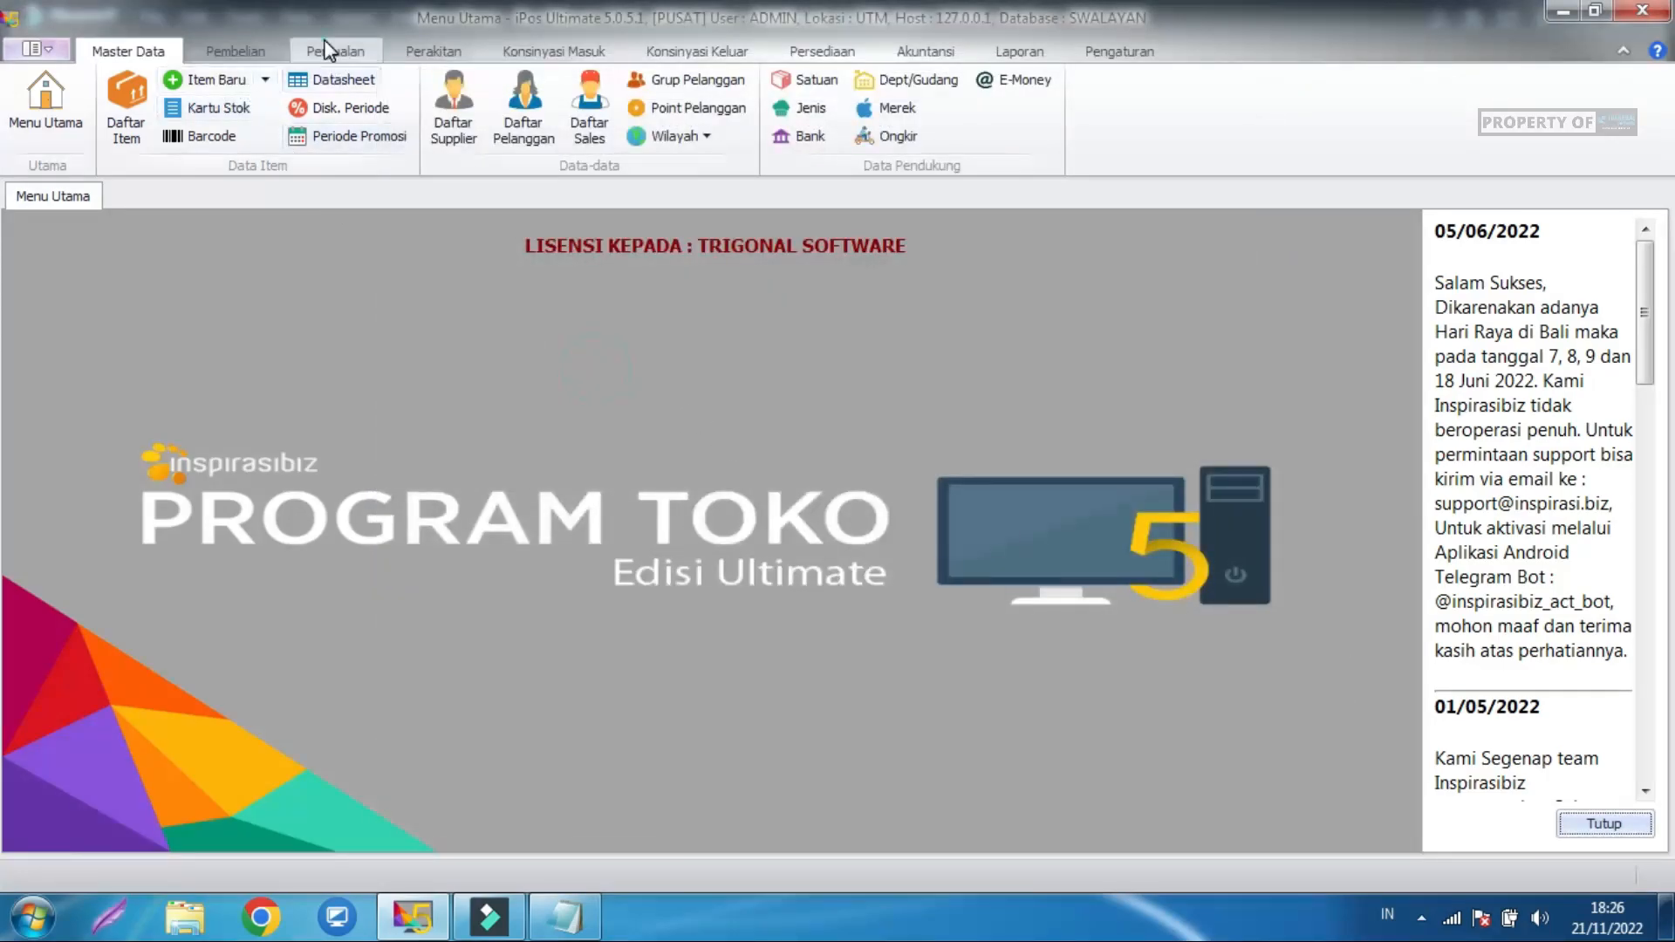
Start a new cashier sale from the Daftar Penjualan Kasir list and select PELANGGAN A as the customer.
left_click(330, 51)
left_click(192, 92)
left_click(262, 829)
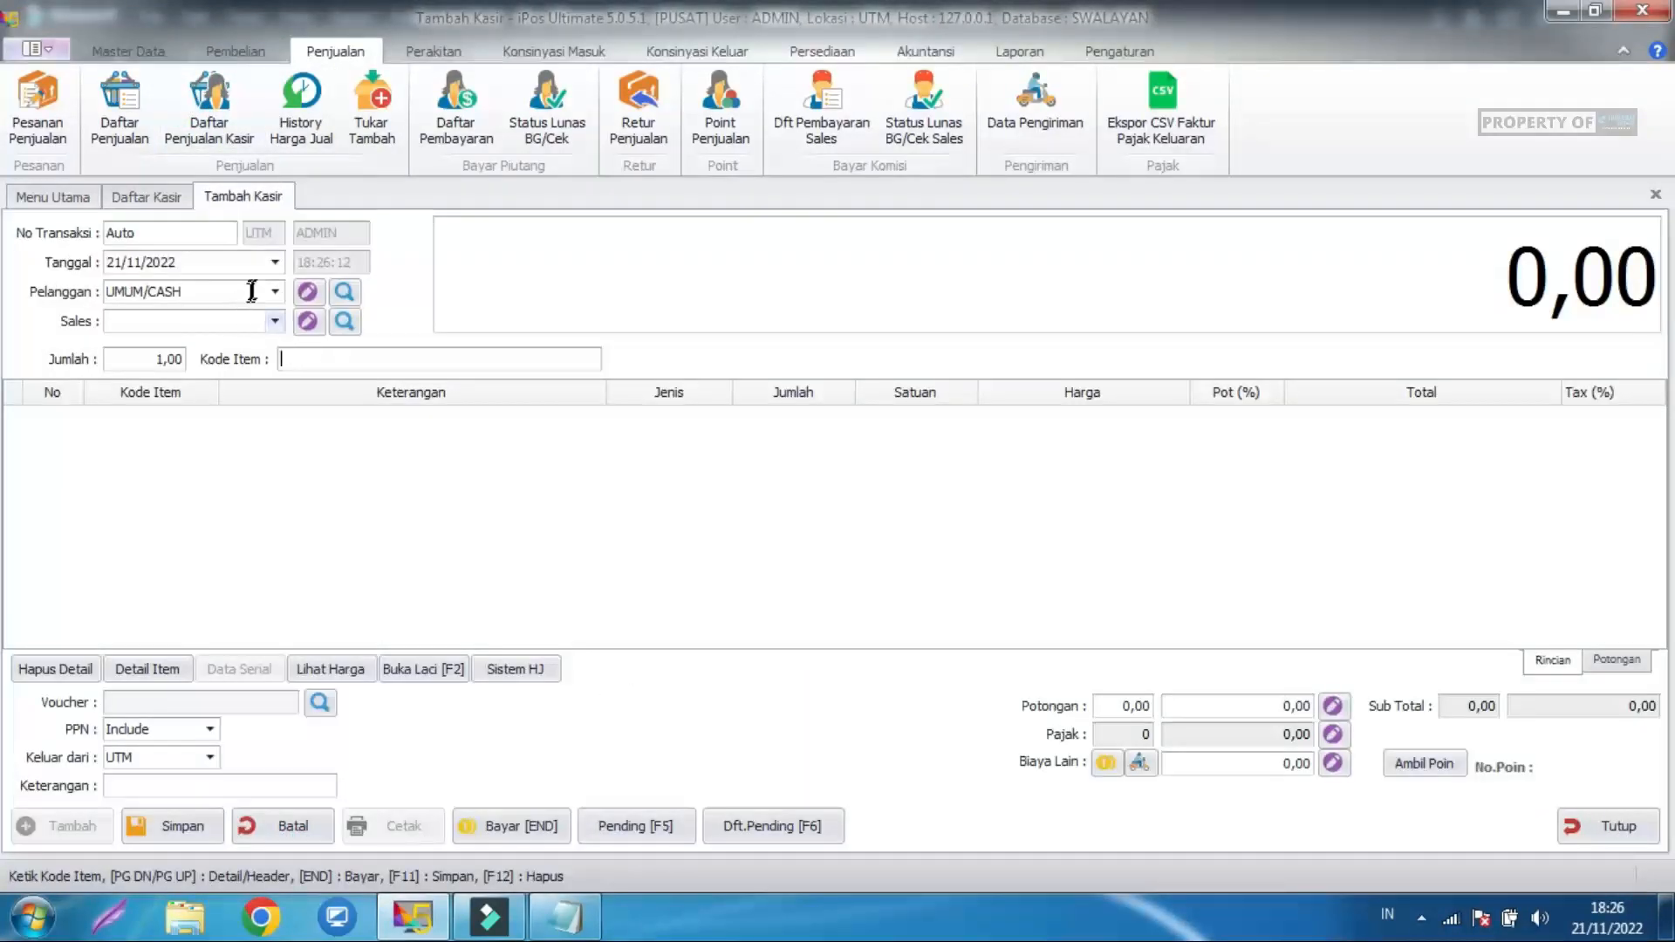
left_click(275, 293)
left_click(280, 354)
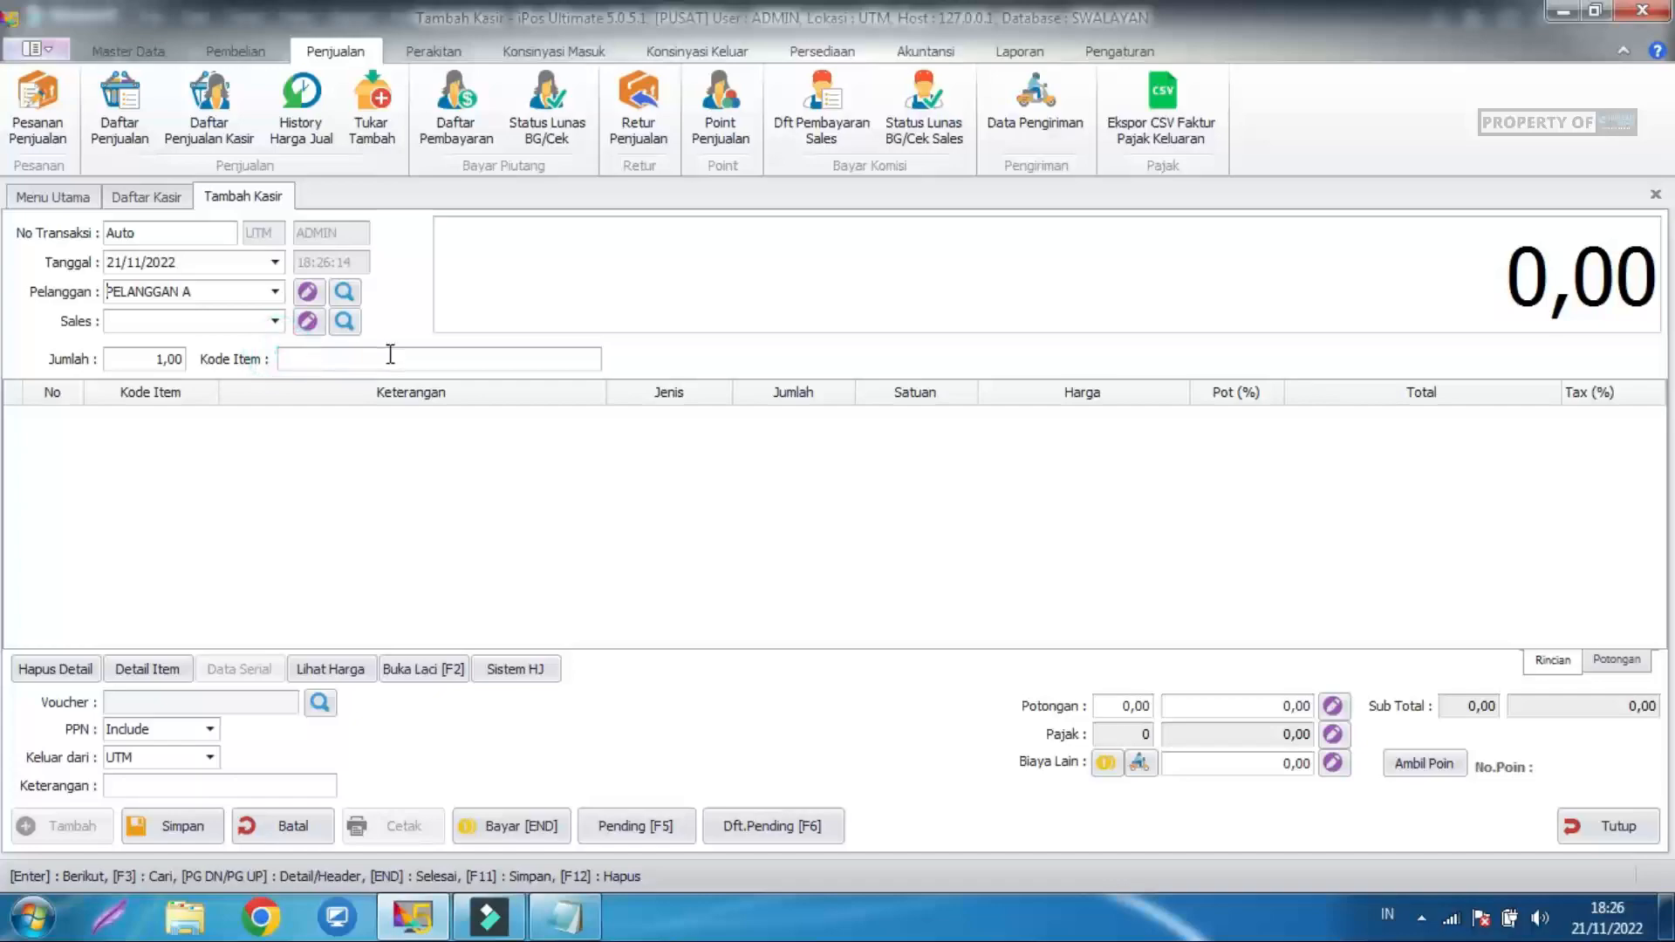
Add item A00001, Aqua Botol, to the sale and set its quantity to 4 PCS.
left_click(384, 359)
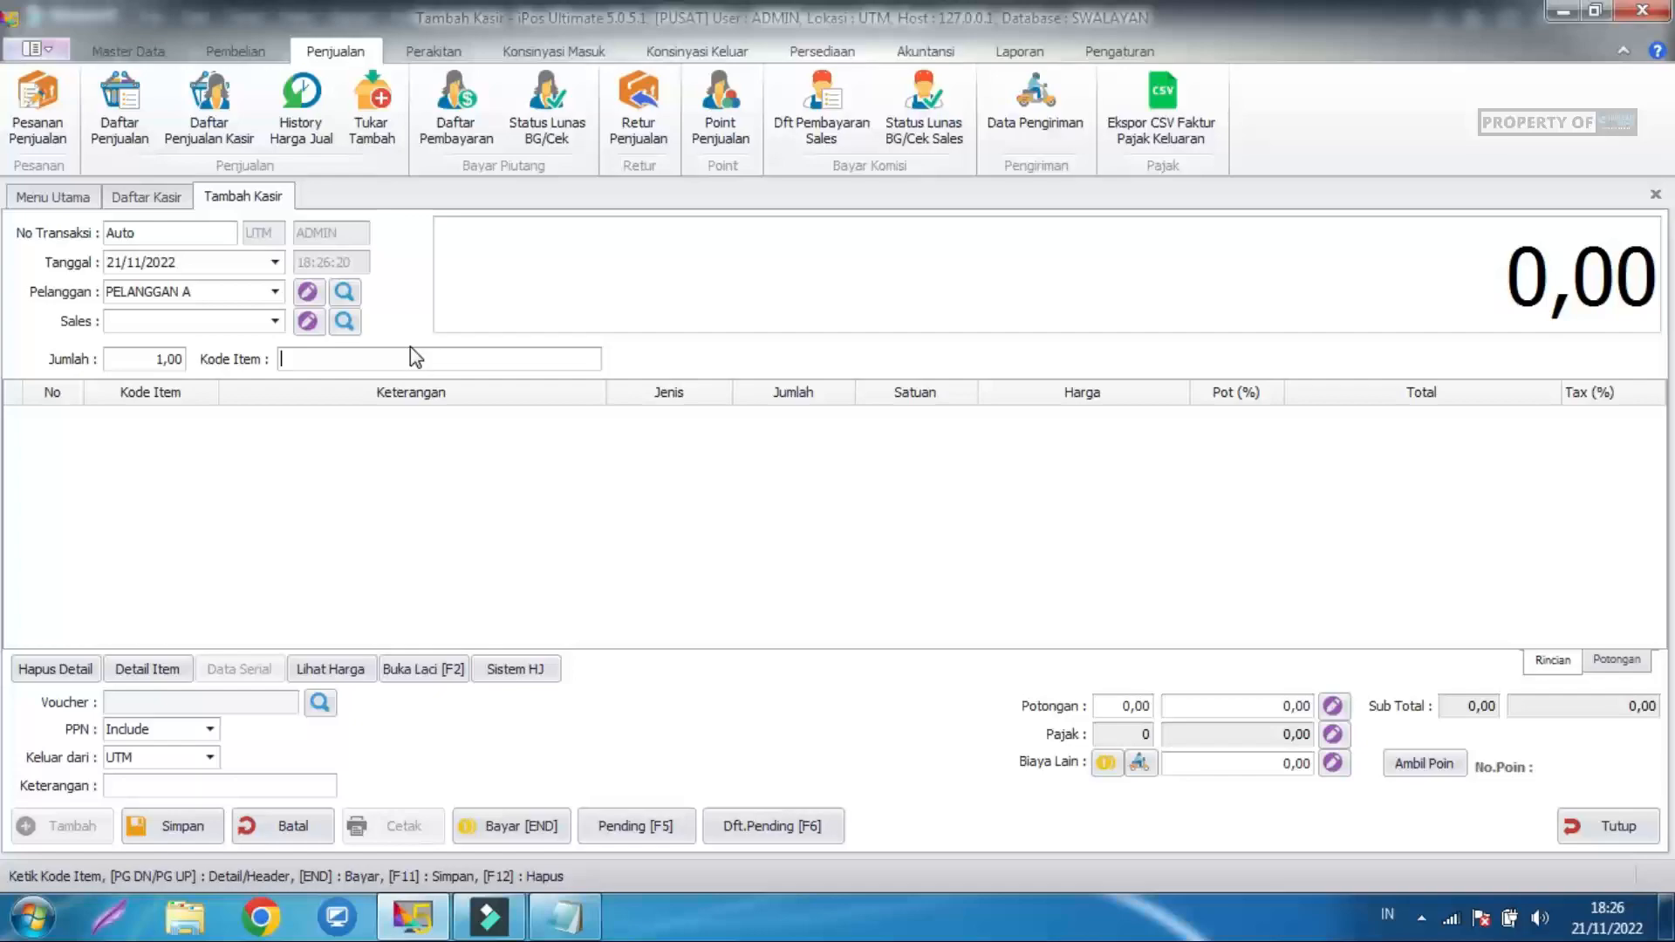
type("A00001")
key("Return")
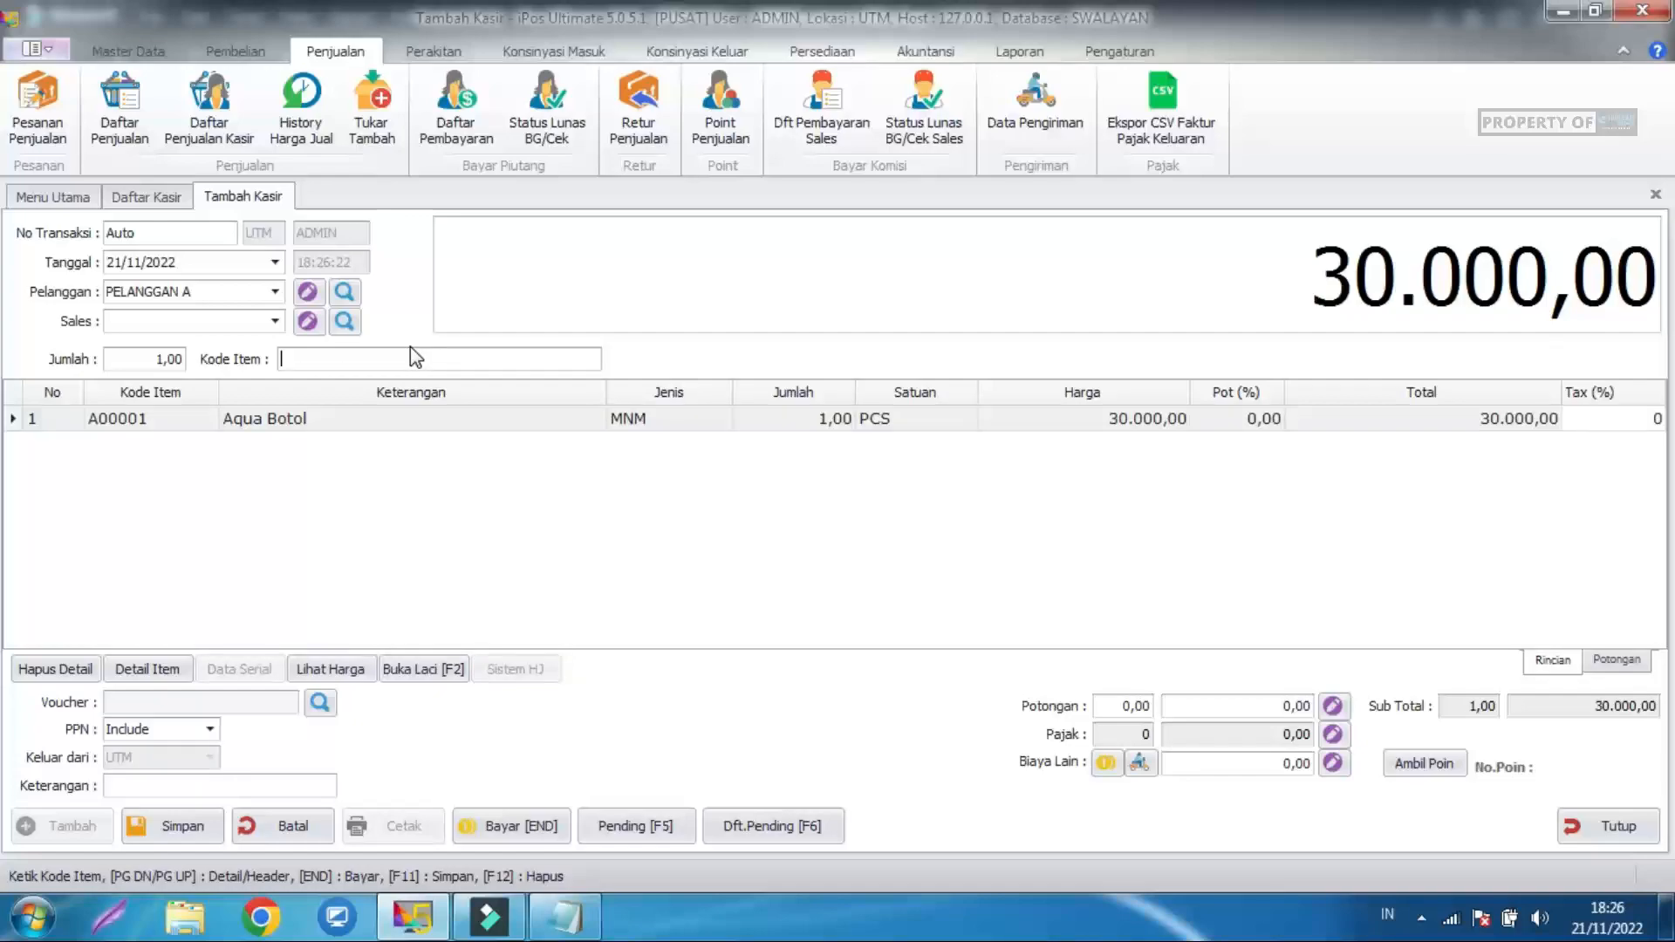
left_click(796, 418)
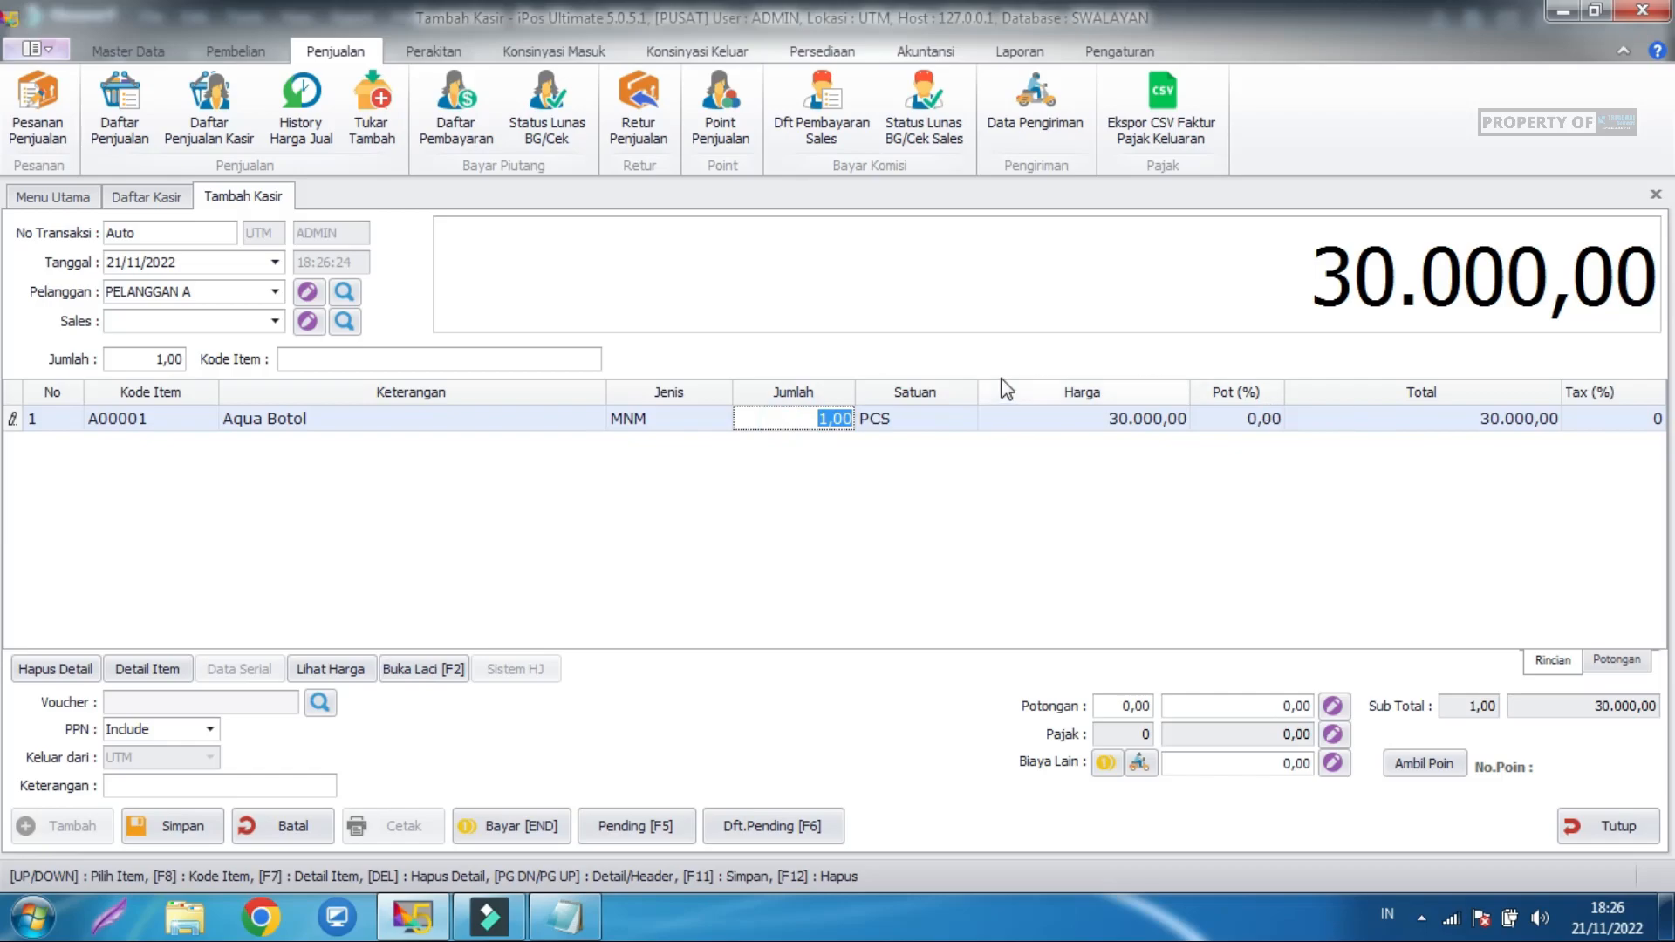
left_click(820, 418)
left_click_drag(828, 419, 815, 420)
type("4")
left_click(897, 531)
left_click(1038, 559)
left_click(785, 535)
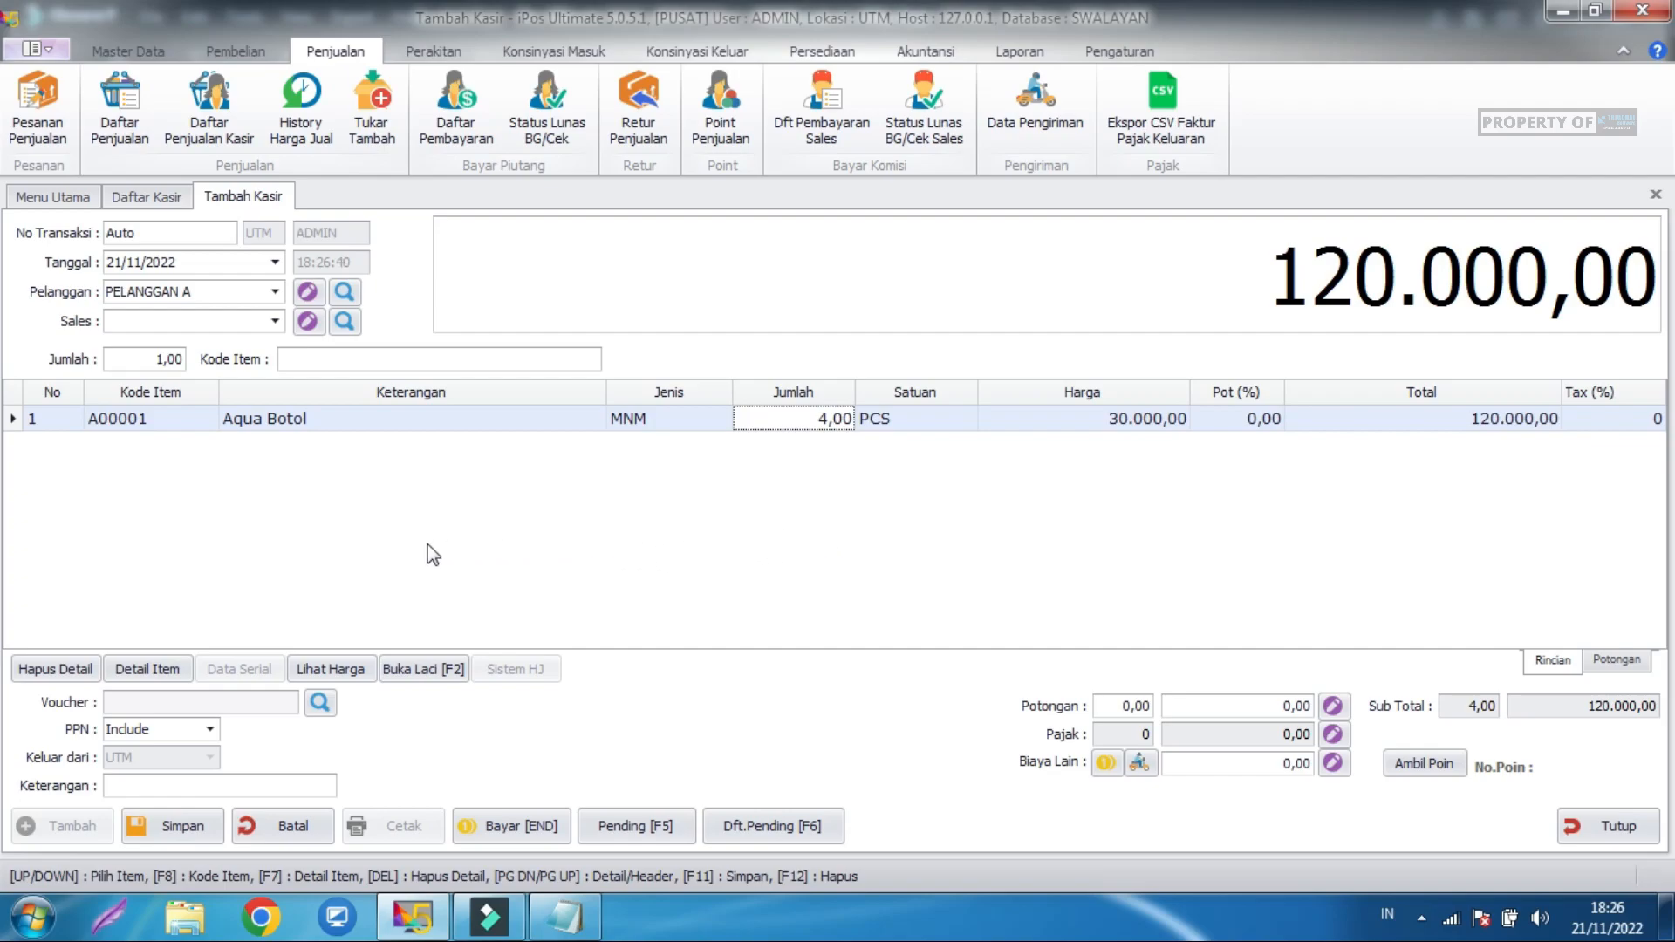
Open the payment for the Aqua Botol sale and go through its cash, credit and debit card amount fields.
left_click(534, 829)
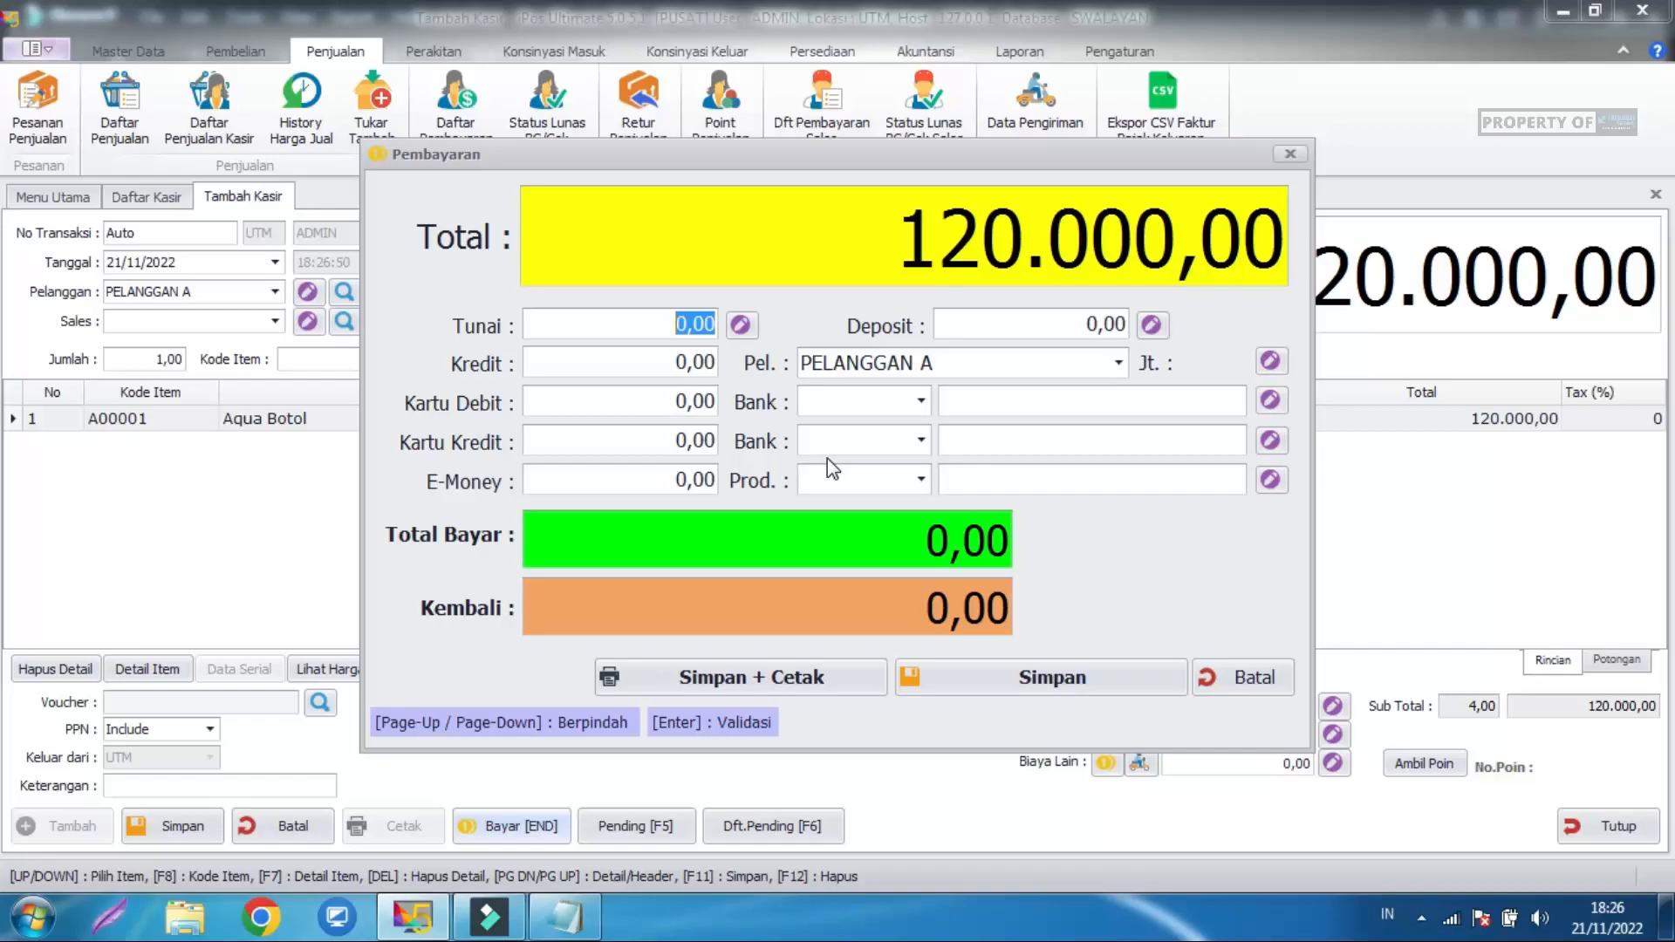
left_click(671, 403)
double_click(674, 402)
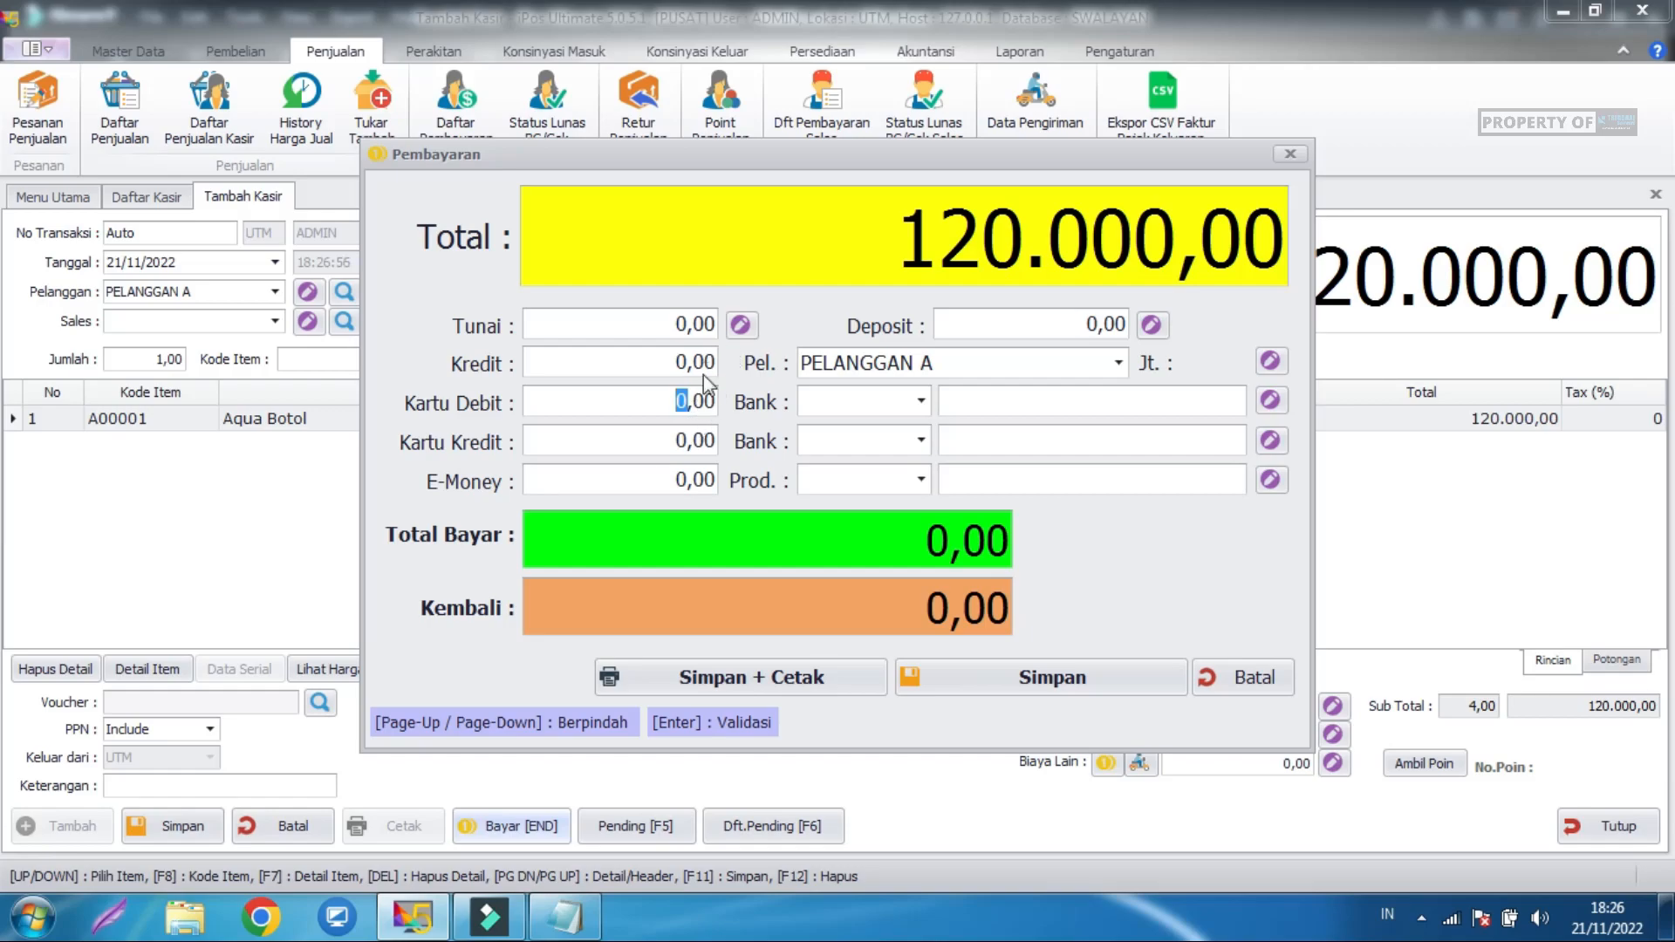
left_click(681, 360)
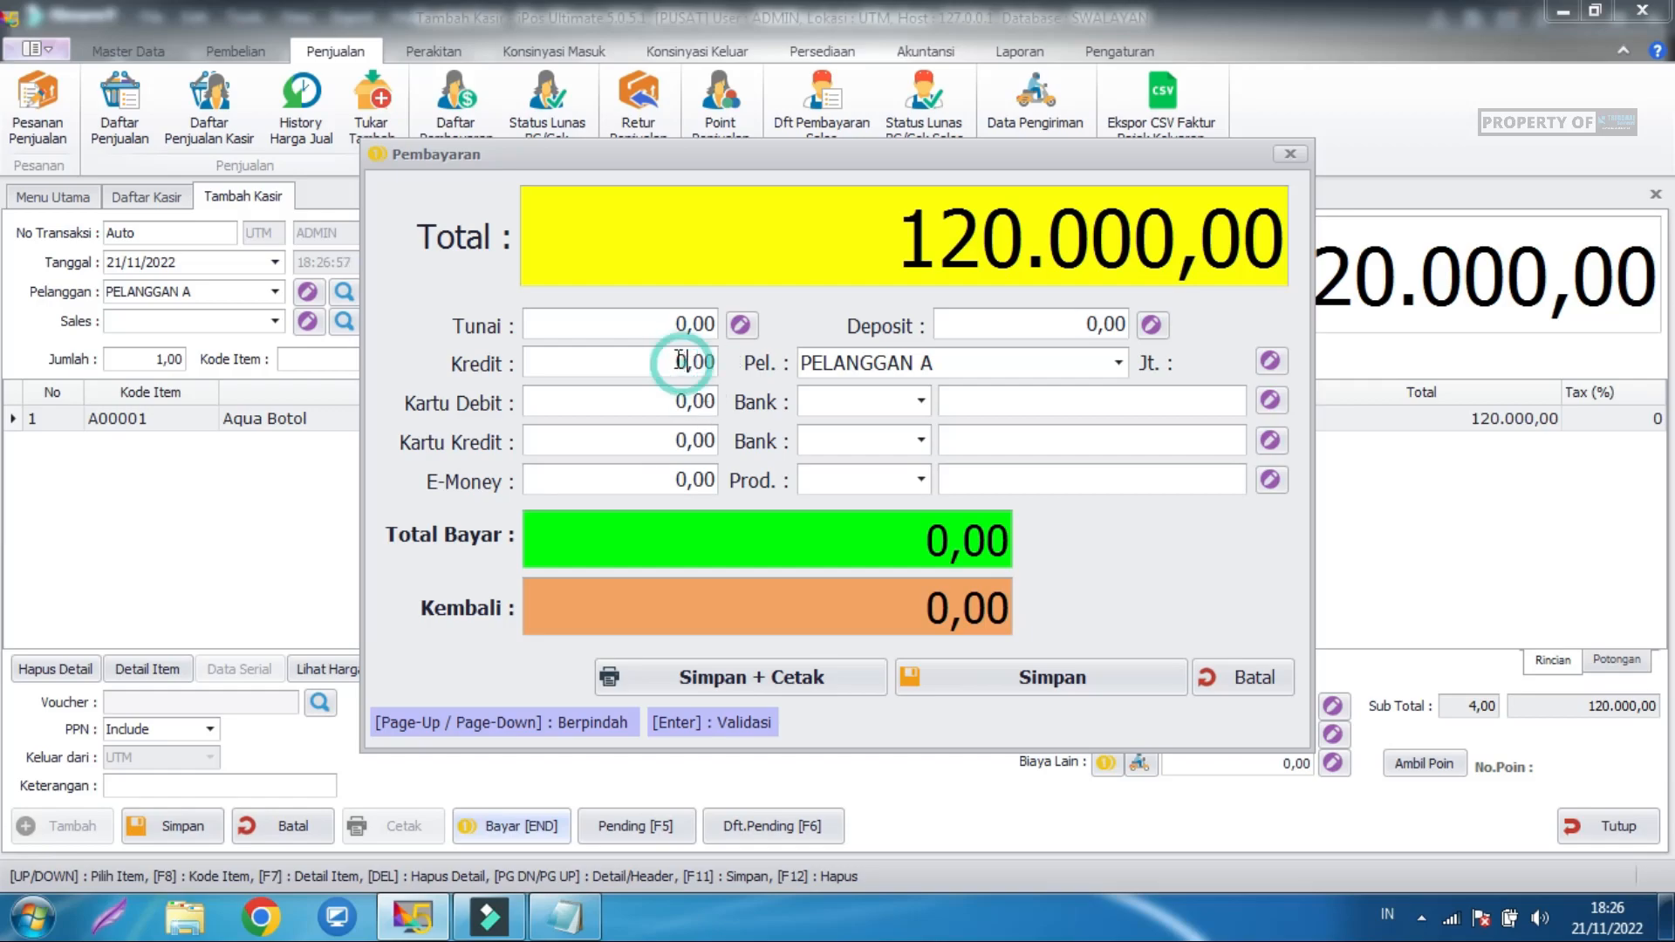
left_click(685, 403)
left_click(682, 401)
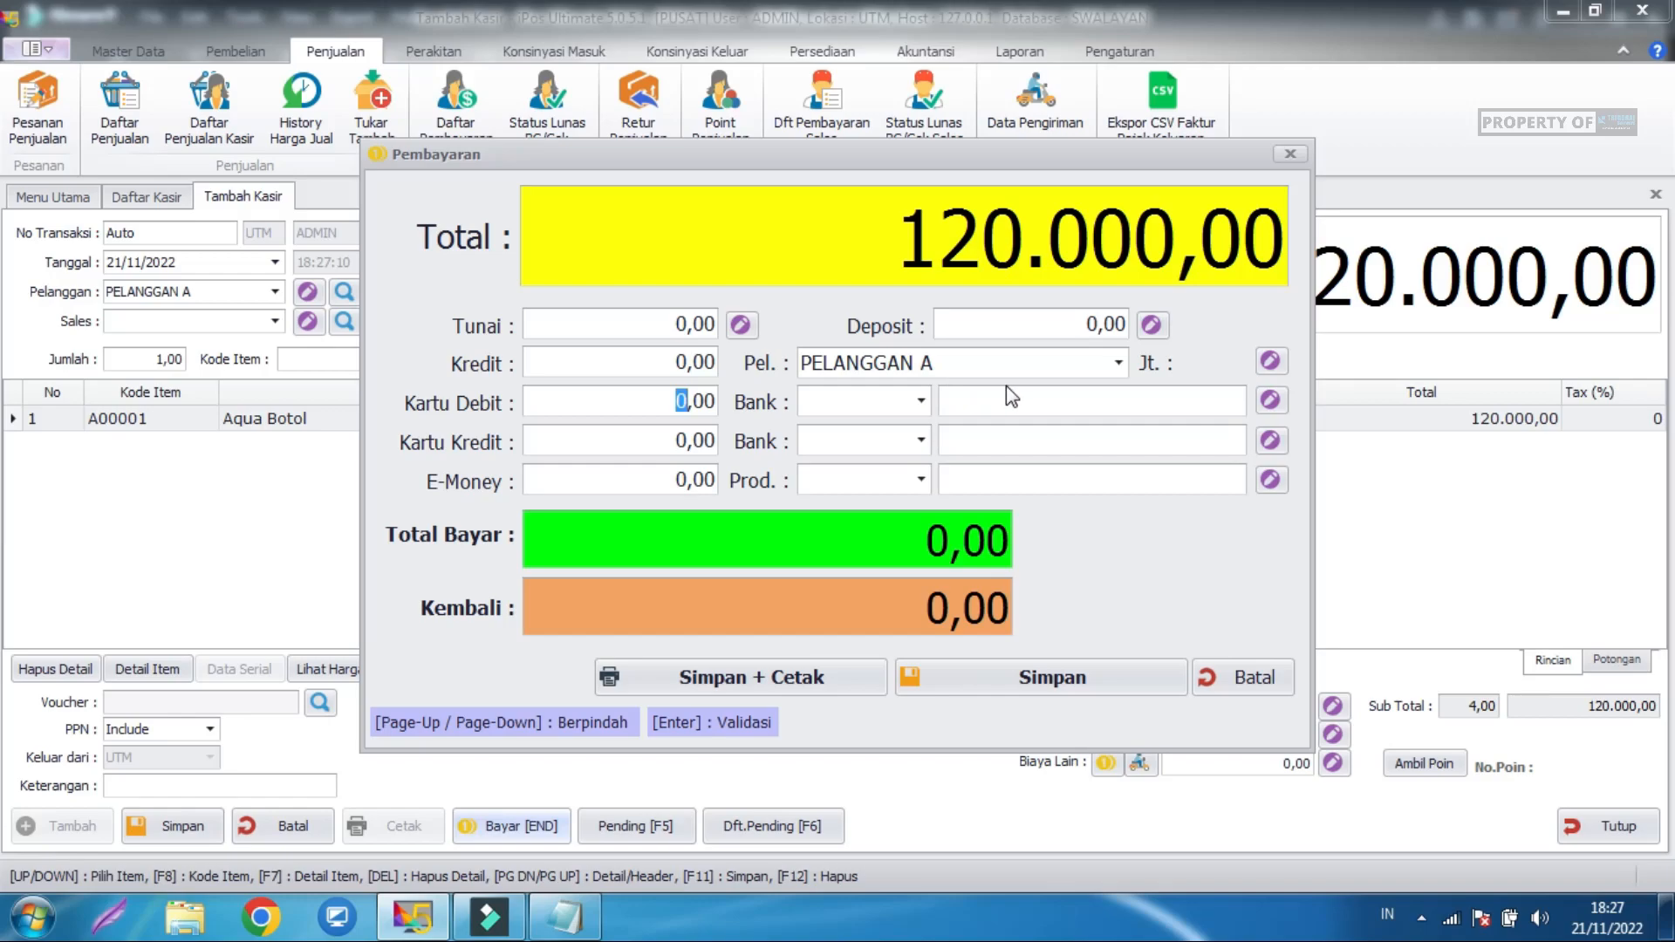
left_click(674, 320)
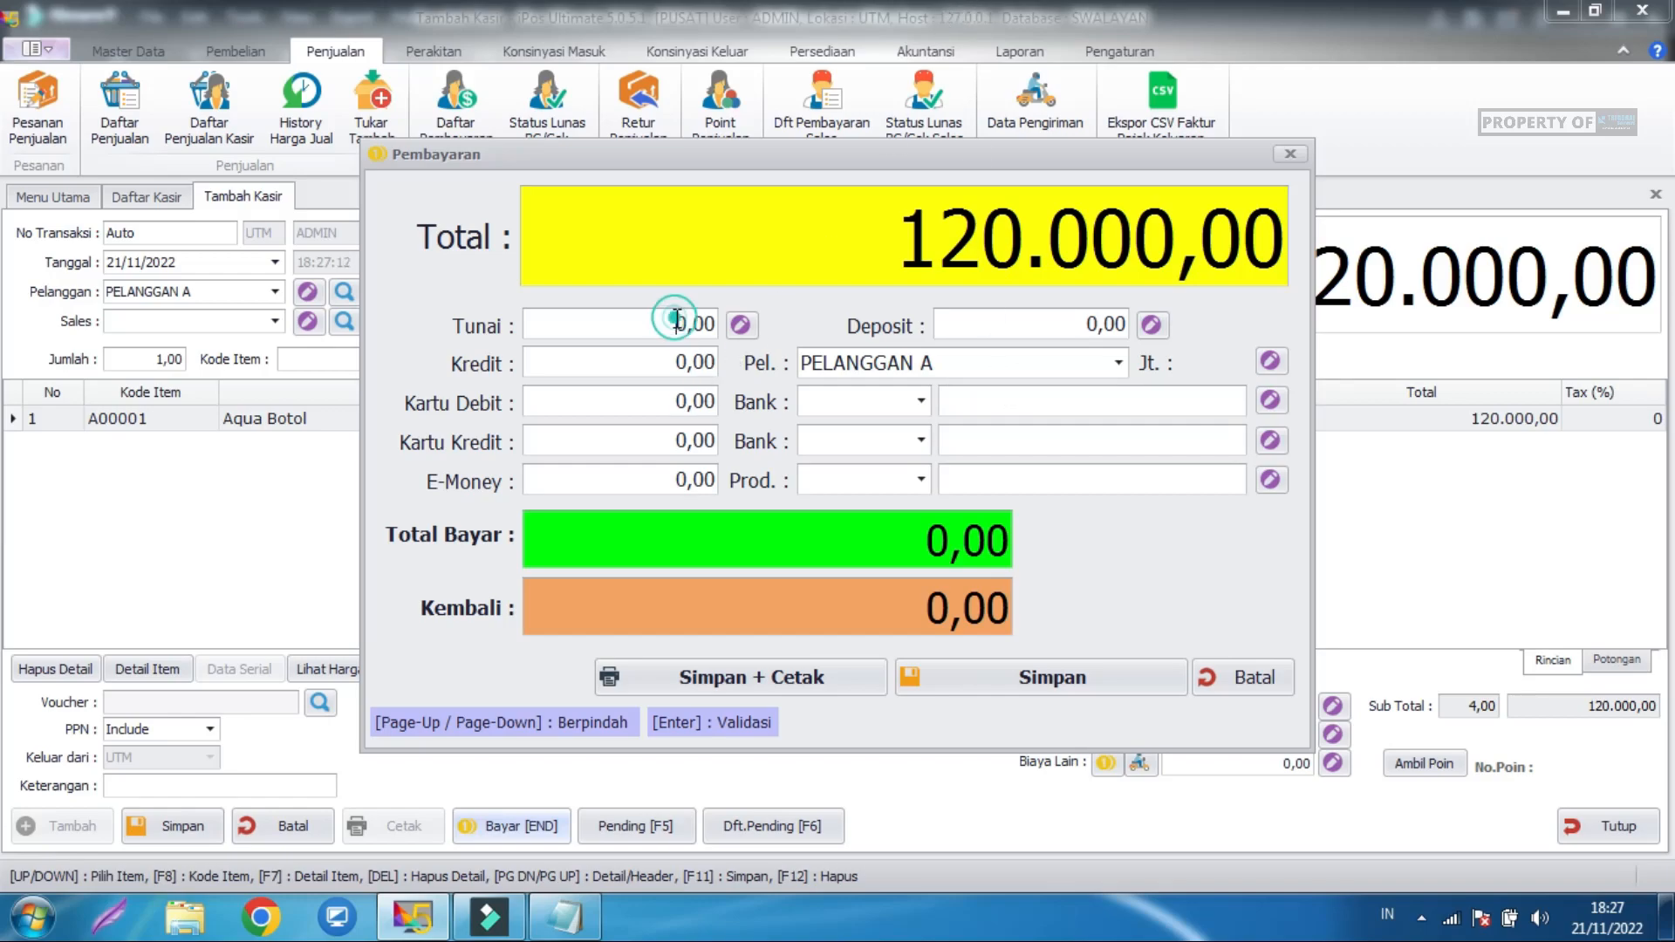
Check which account code is assigned to cash payments and leave it without saving.
left_click(742, 325)
left_click(960, 443)
left_click(961, 445)
left_click(976, 547)
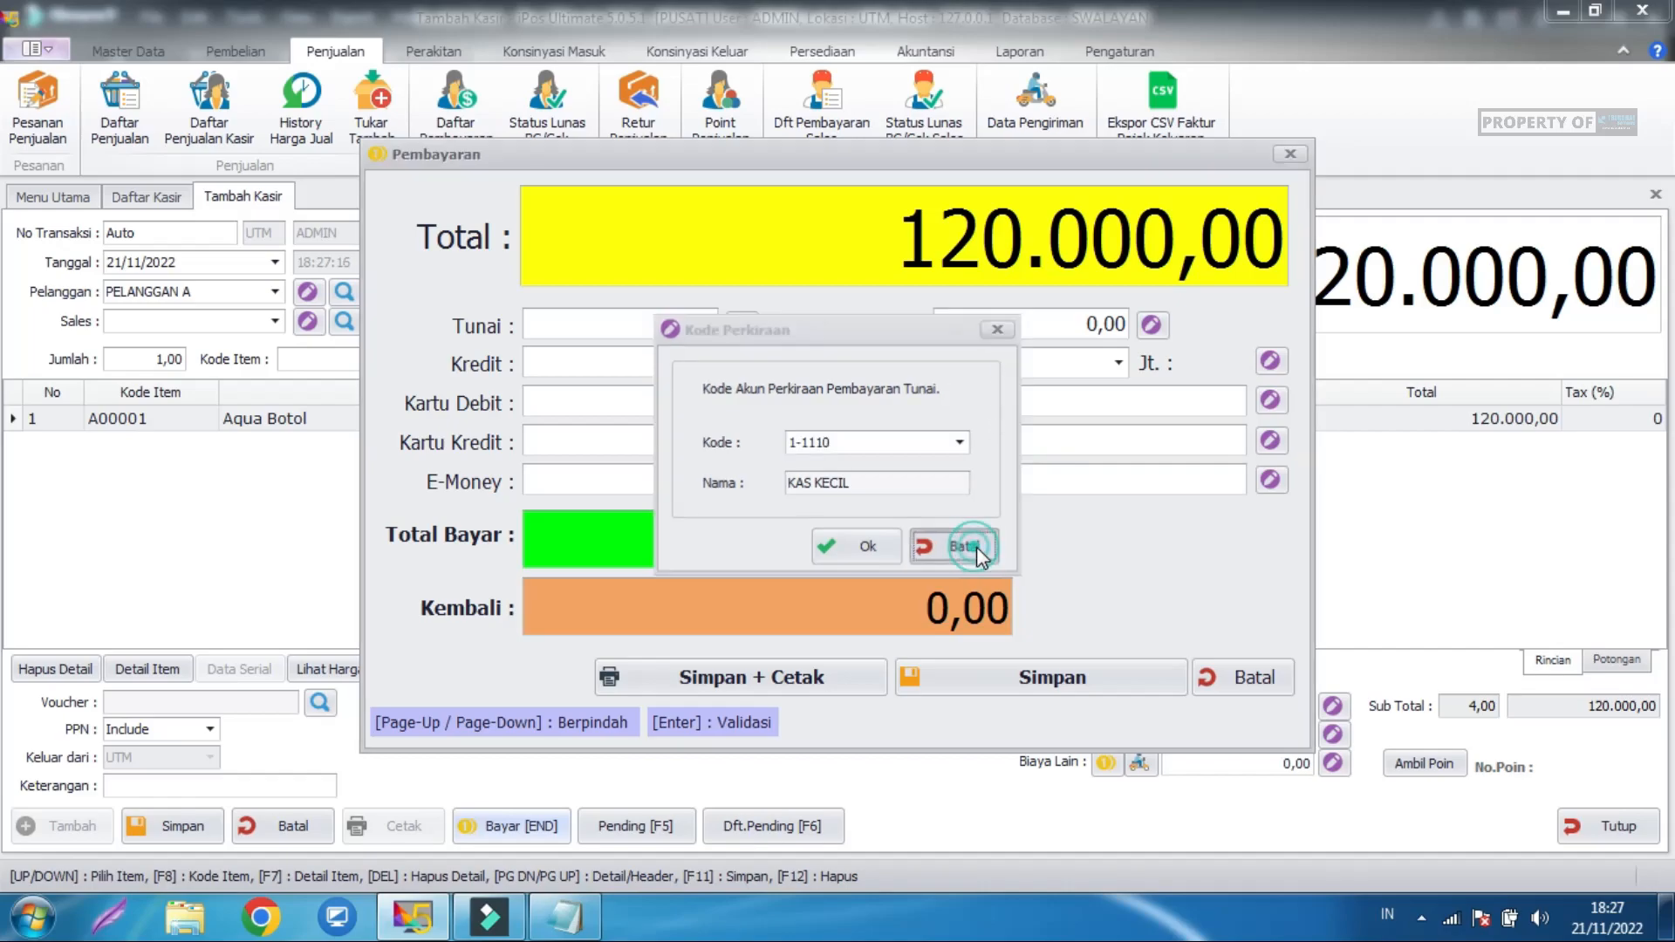
Set the Kartu Debit payment amount to 120.000.
left_click(630, 391)
left_click(686, 401)
type("12")
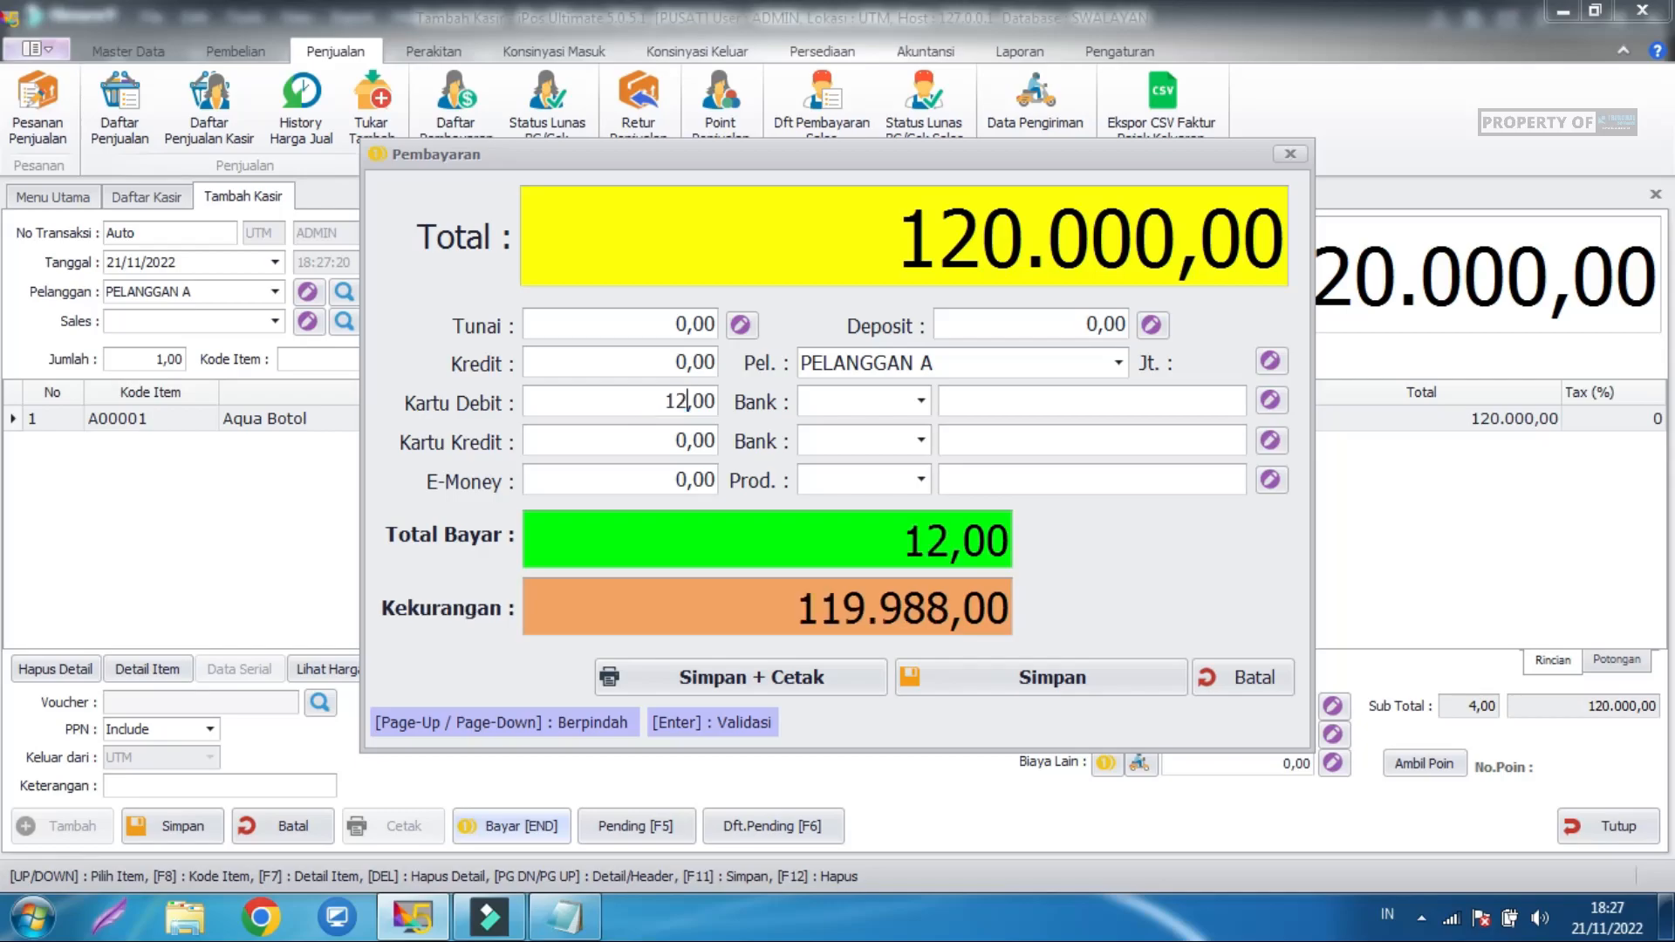
type("0")
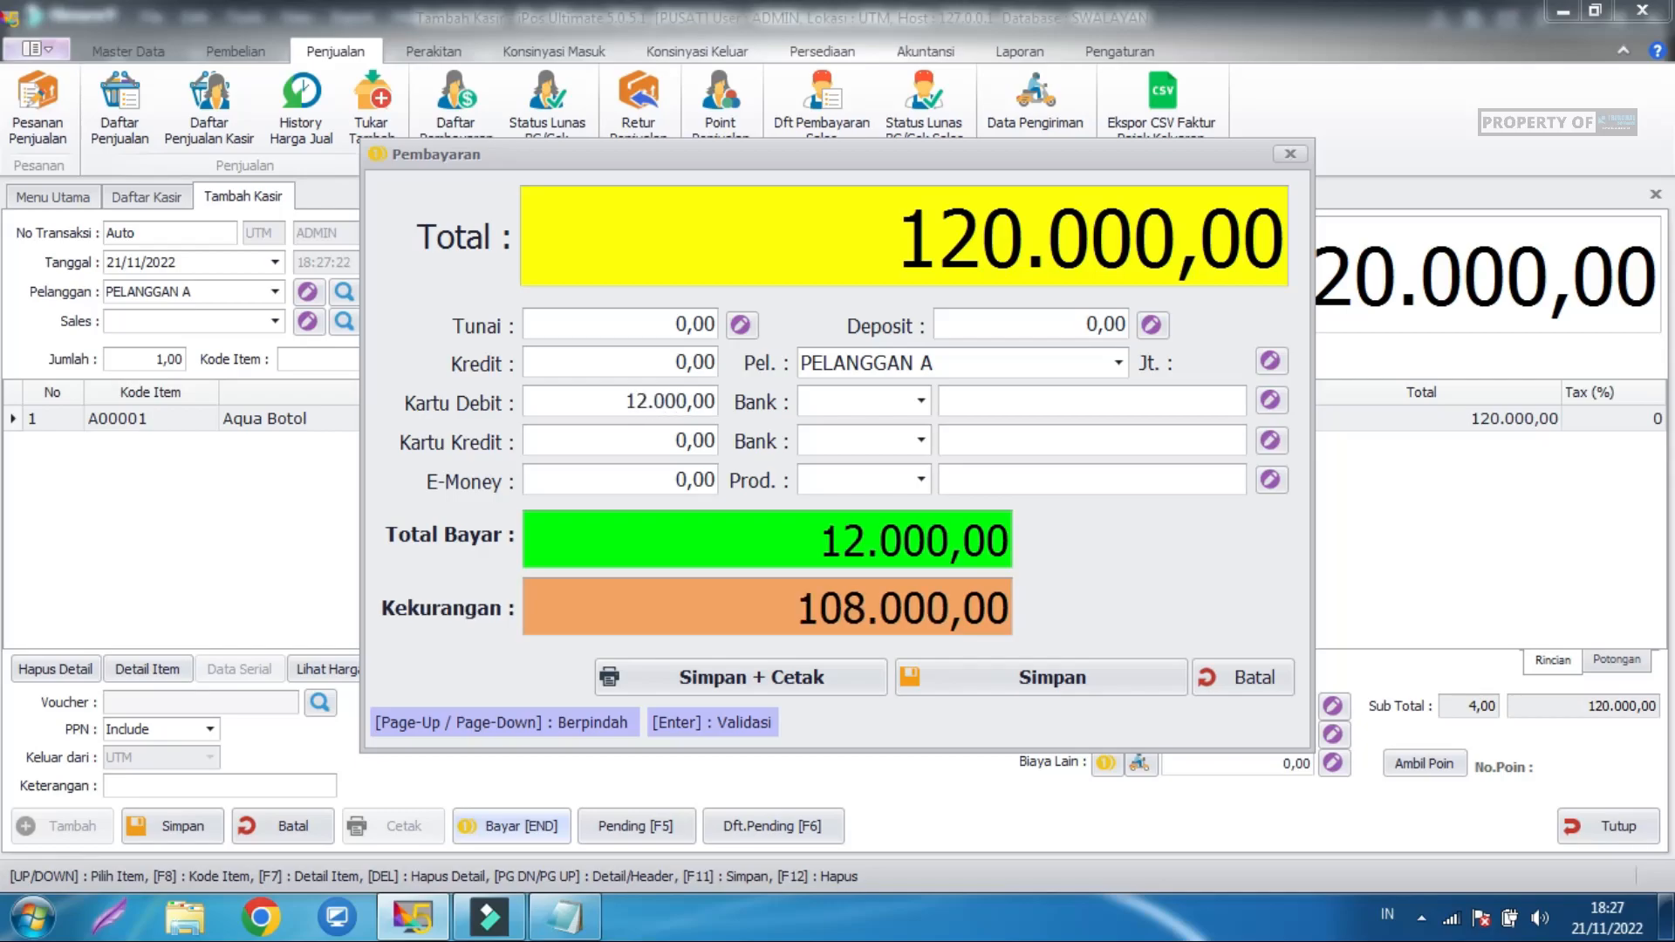
type(".000")
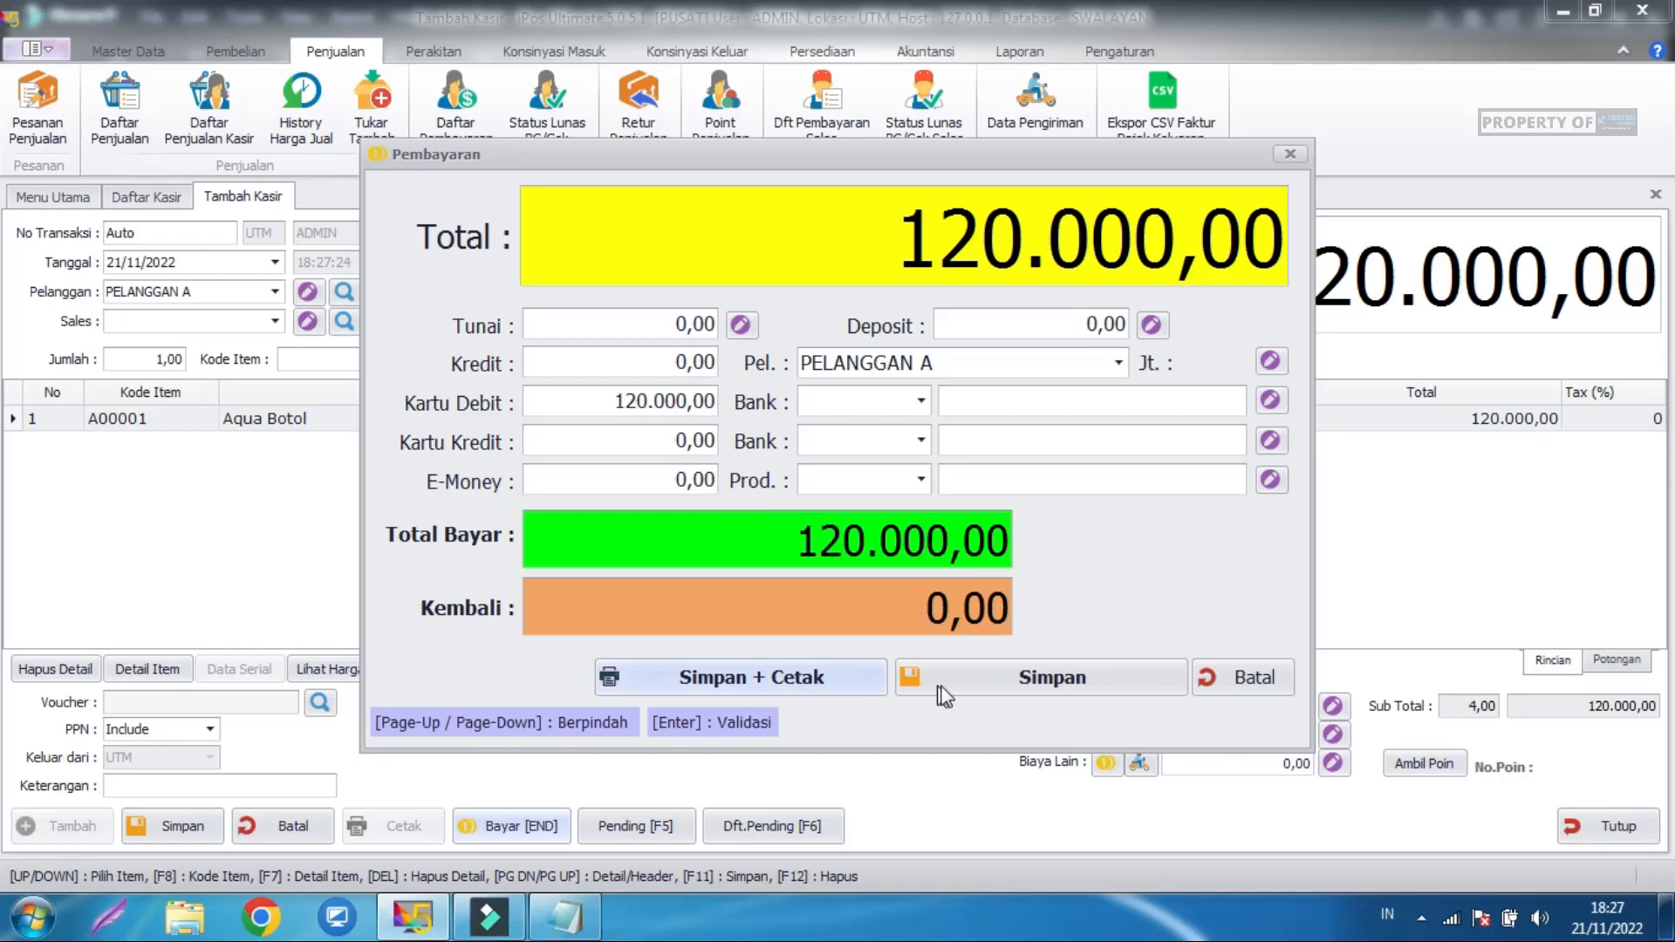
Choose BCA as the bank for the debit card payment and save the sale without printing.
left_click(997, 679)
left_click(1000, 547)
left_click(918, 405)
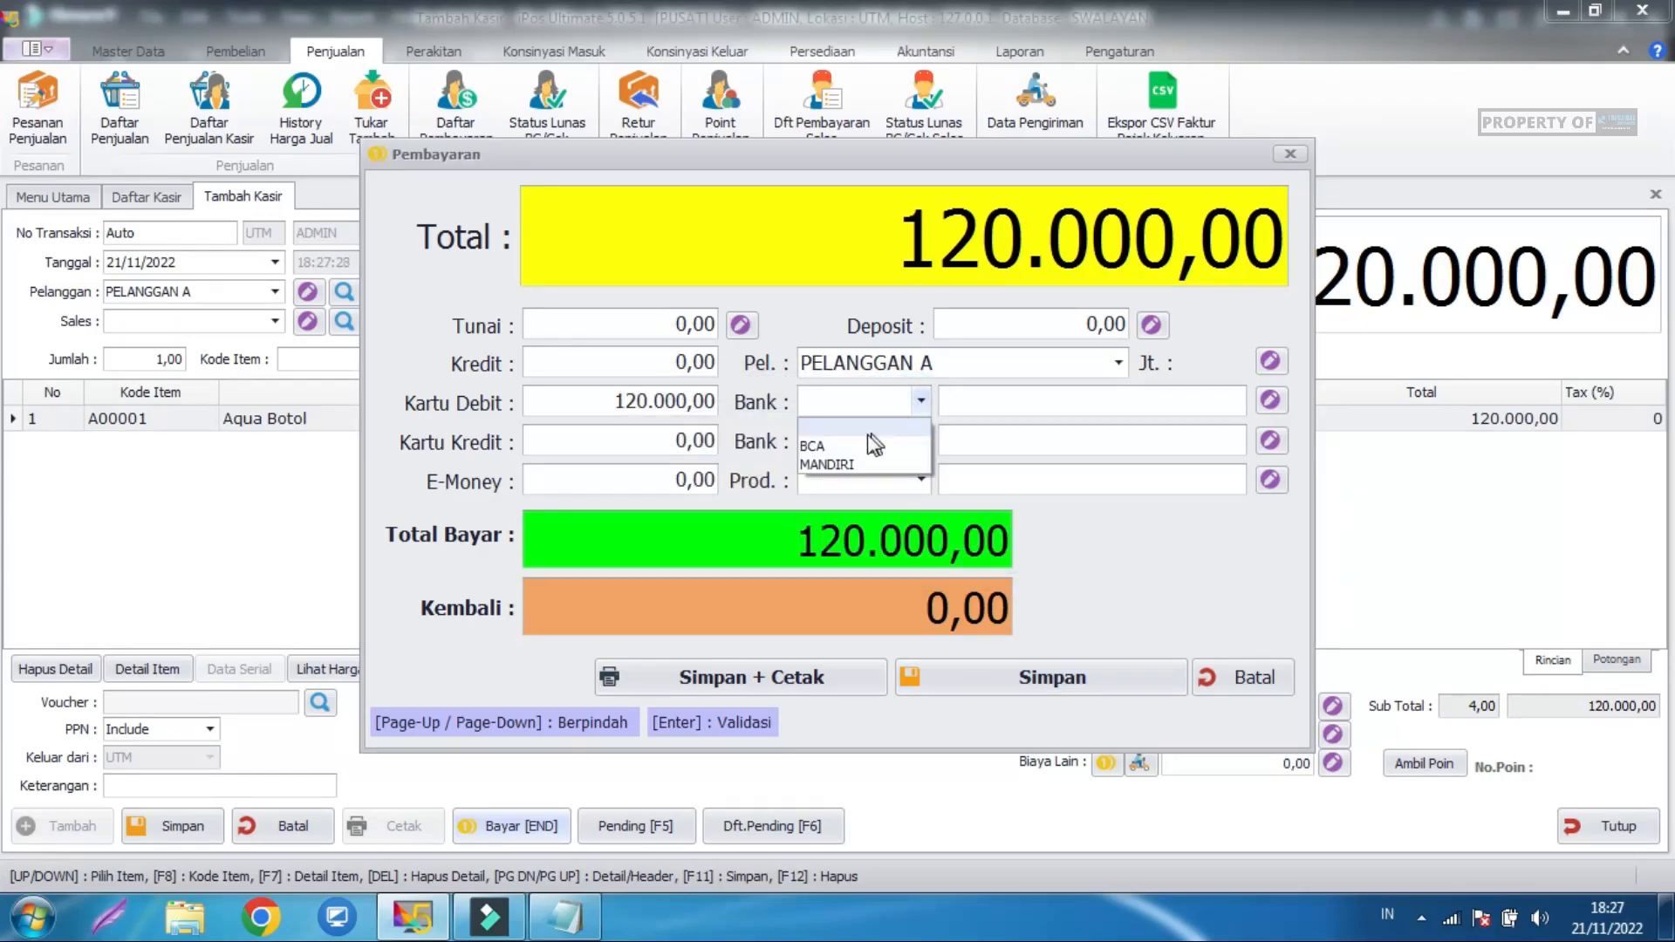
left_click(831, 447)
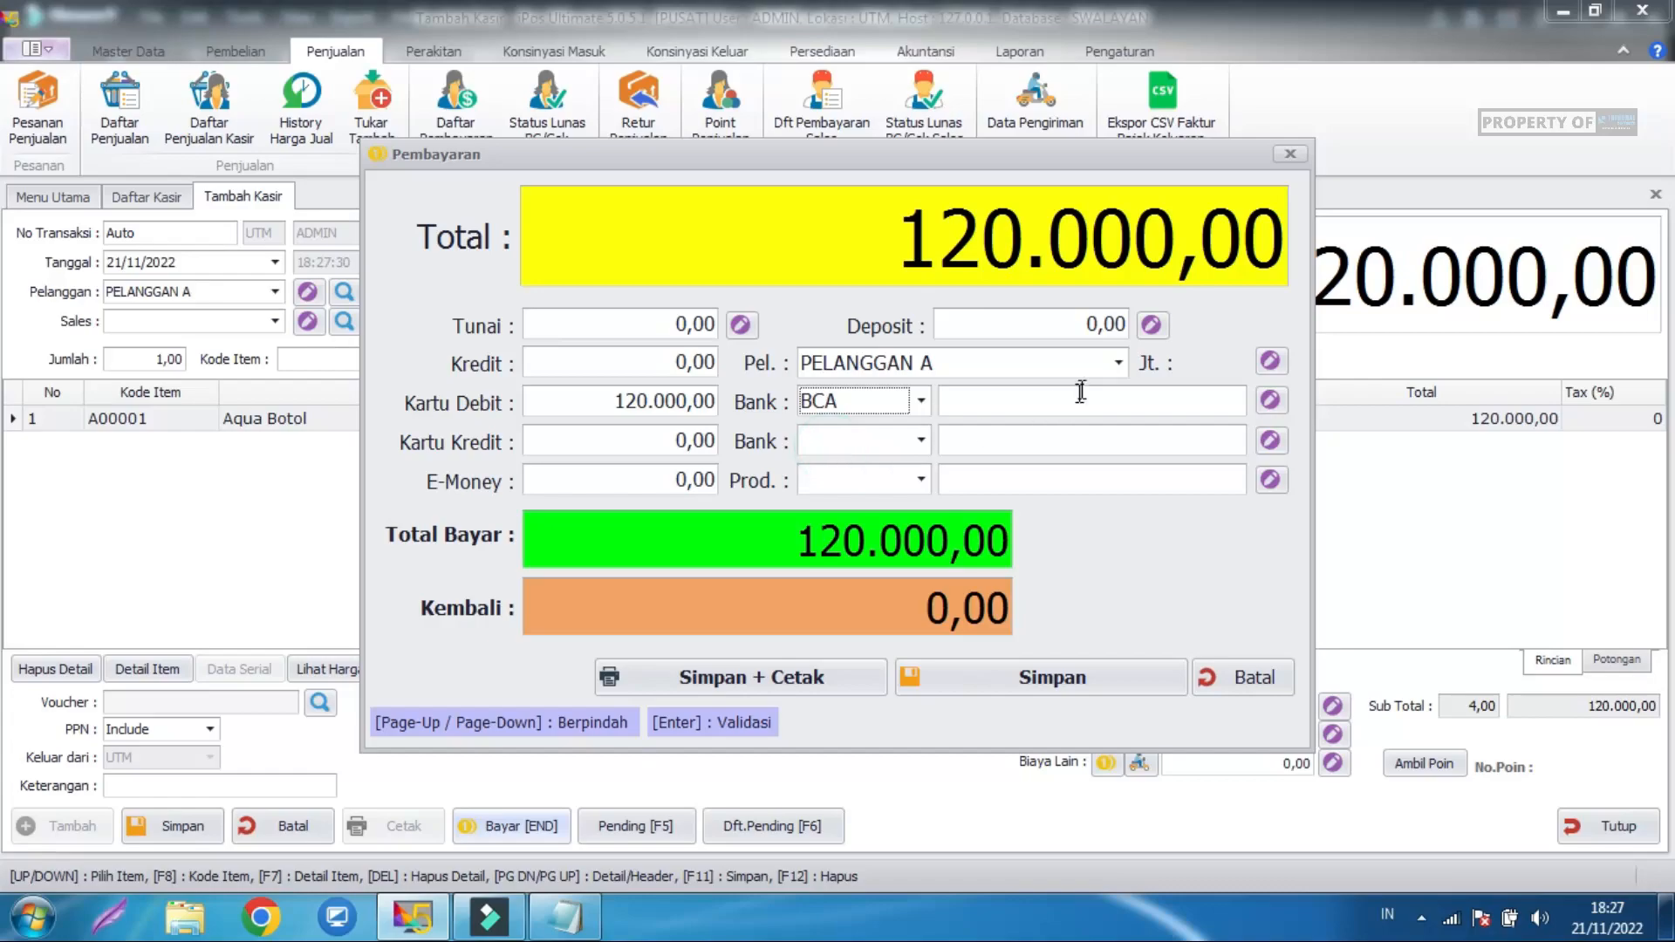
left_click(1018, 673)
left_click(1149, 678)
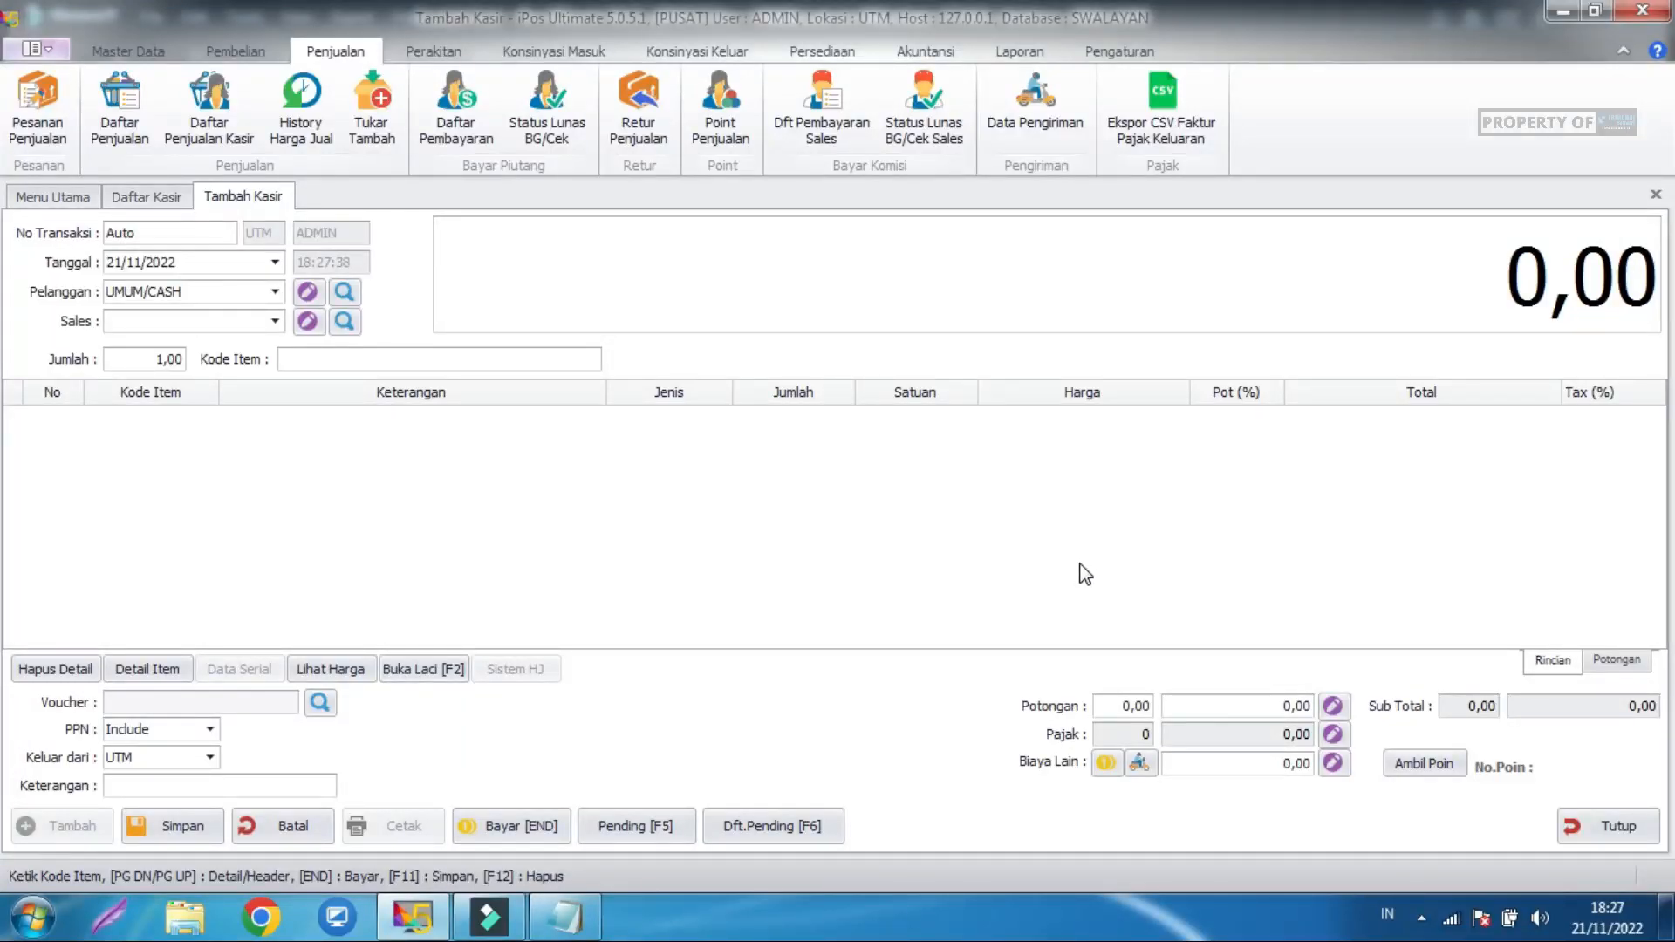
Open the Bank list in the master data and go through the BCA and MANDIRI entries.
left_click(113, 54)
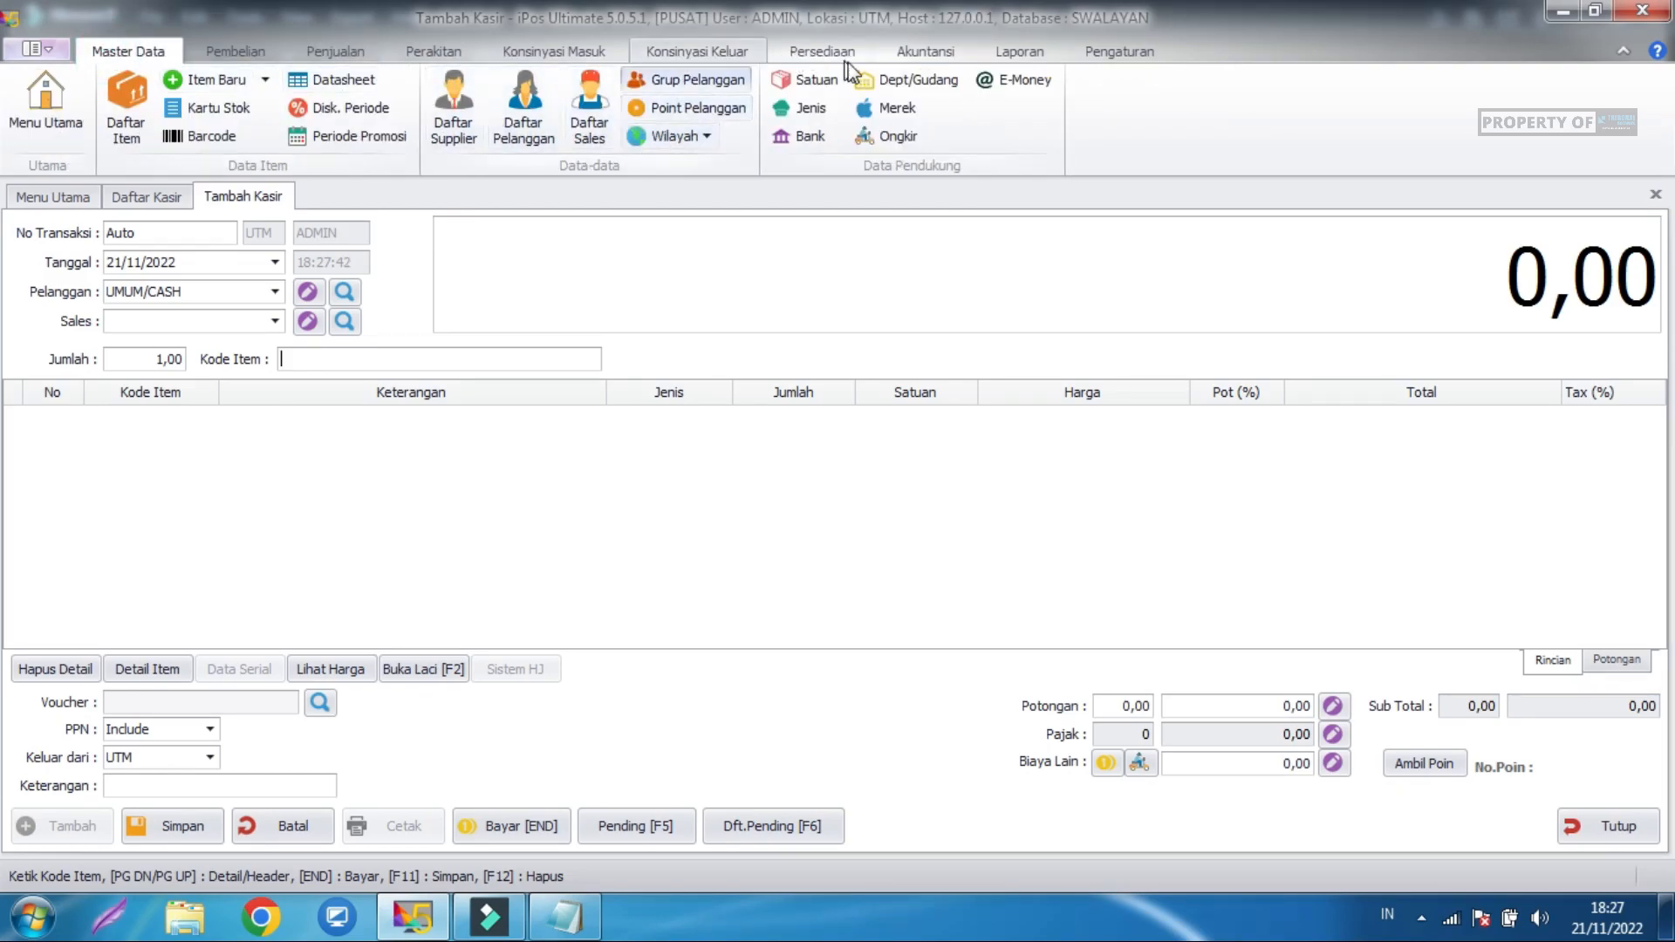
left_click(818, 139)
left_click(131, 322)
left_click(116, 273)
left_click(120, 251)
left_click(136, 277)
left_click(140, 249)
Create a new bank with BNI as both its code and its name.
left_click(79, 829)
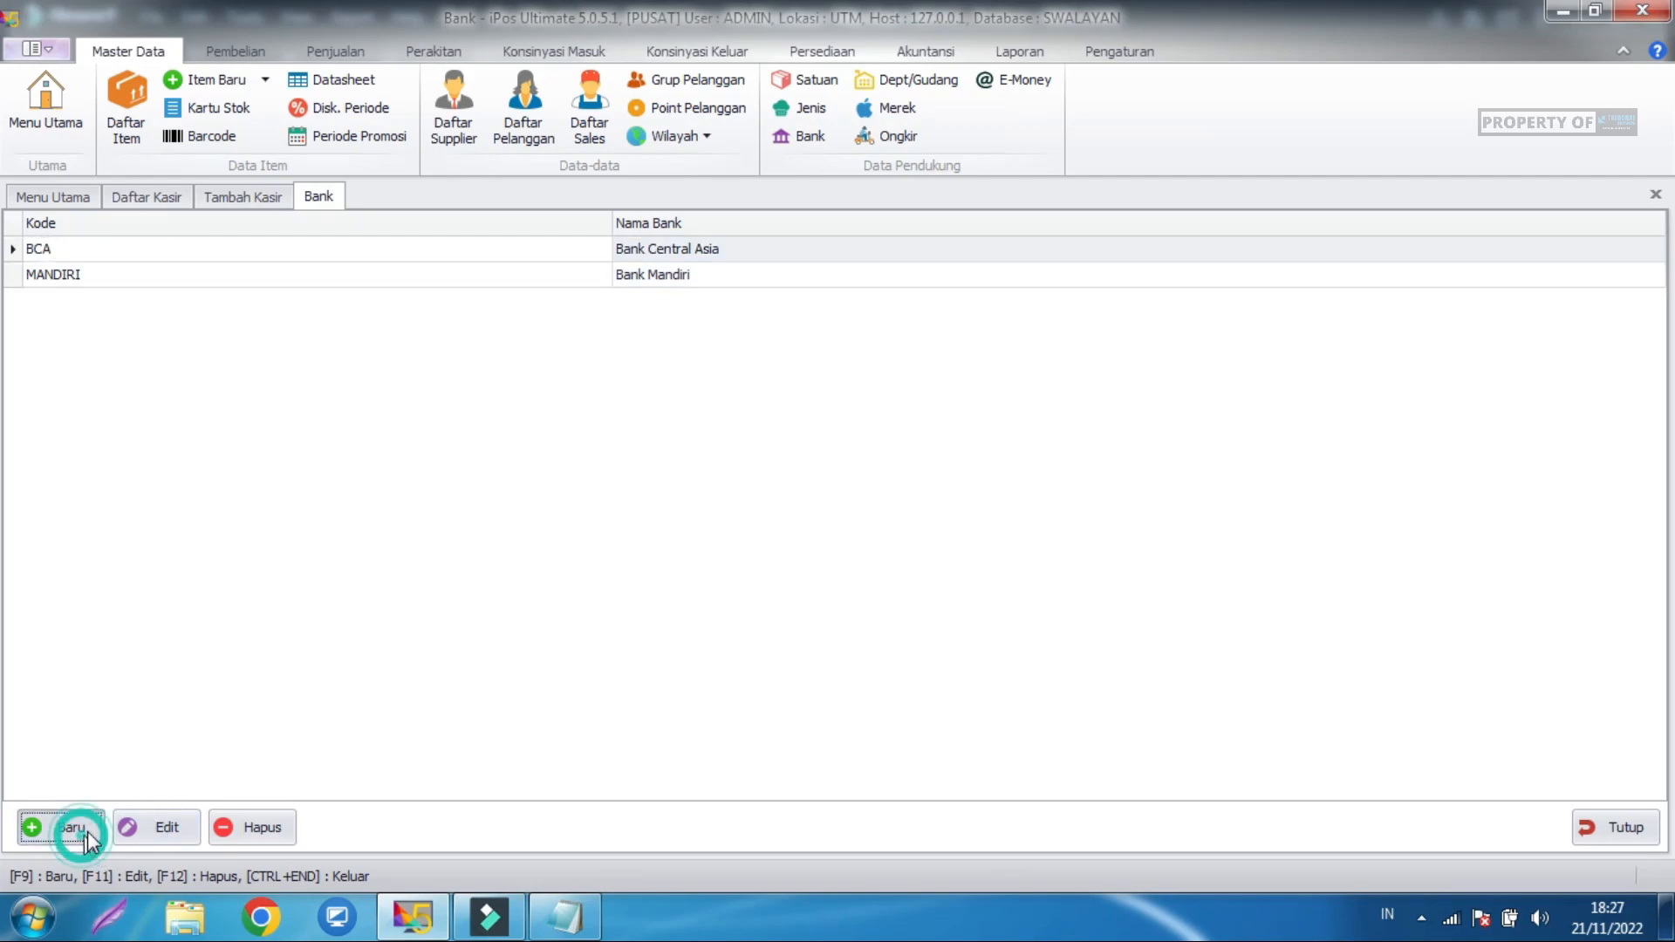
type("BNI")
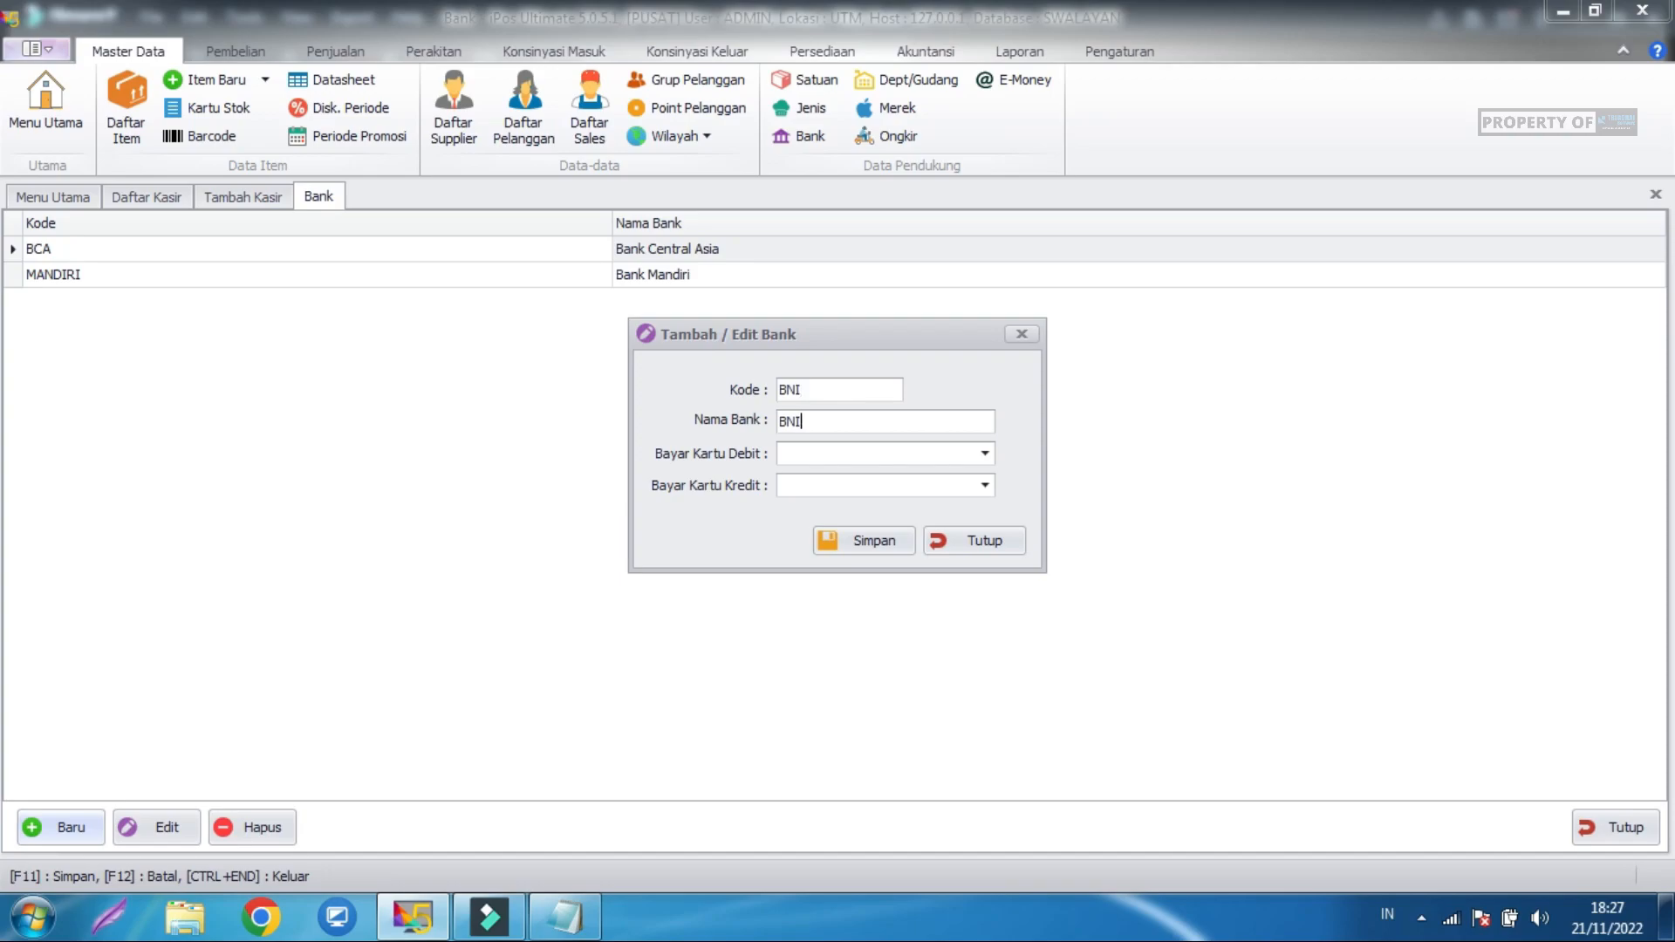
Set the BNI bank's debit and credit card payment accounts to 1-1130 - BANK BNI, save it and close the bank list.
left_click(984, 453)
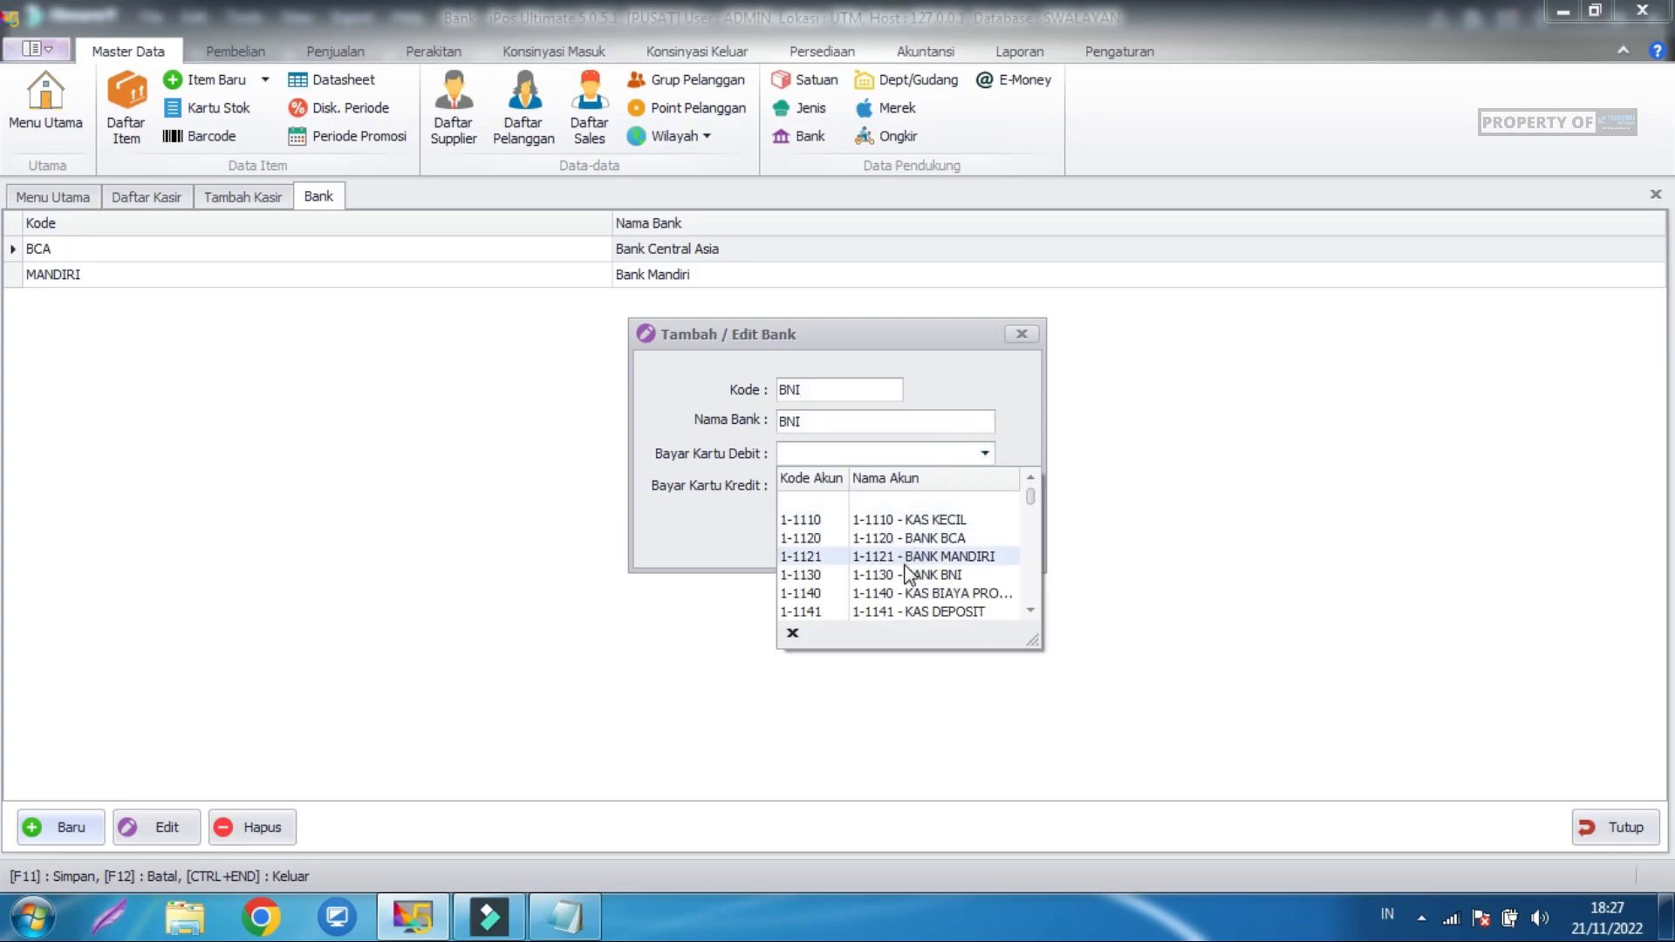
left_click(900, 583)
left_click(982, 485)
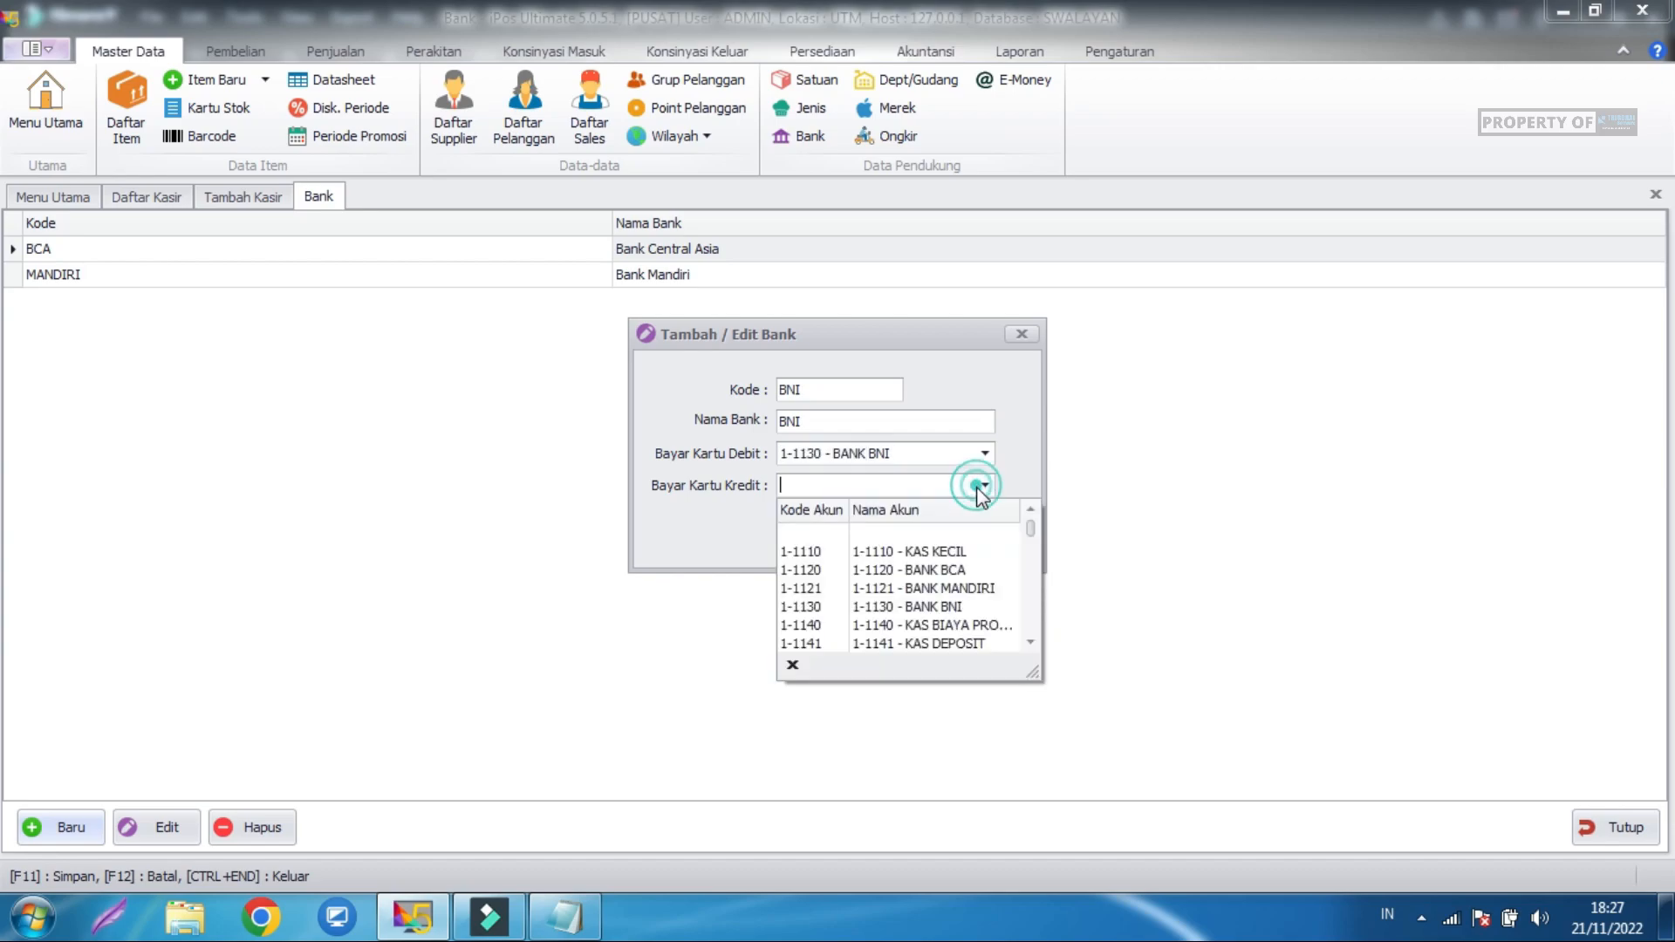
left_click(940, 607)
left_click(876, 547)
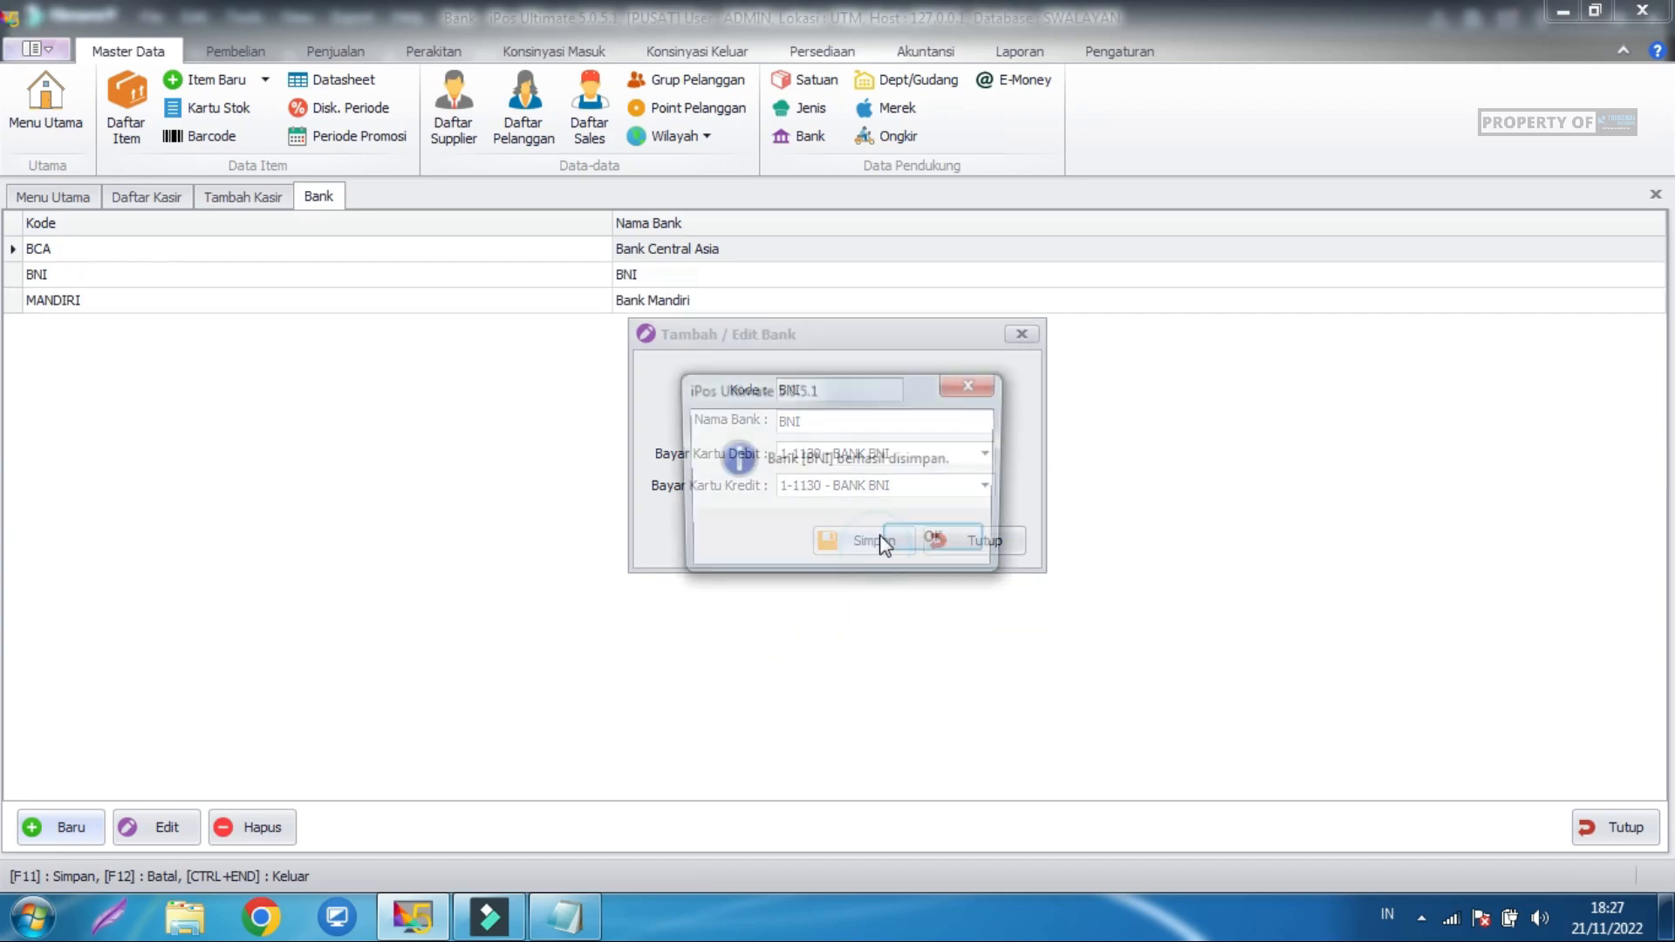
left_click(948, 544)
left_click(991, 548)
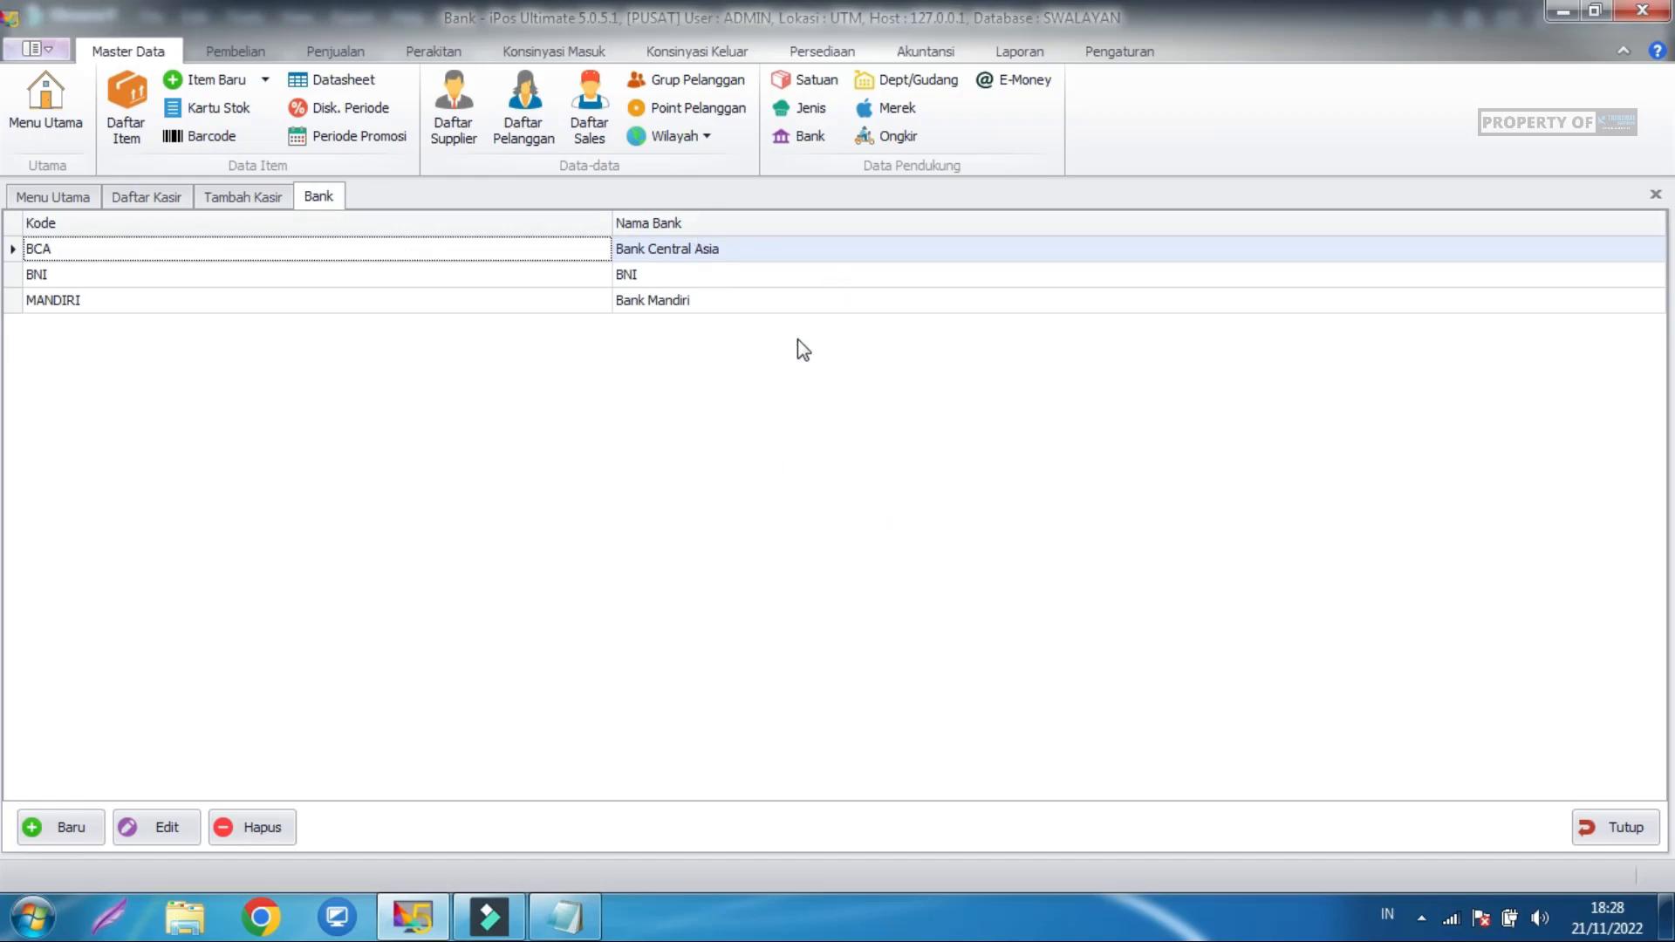
left_click(1597, 828)
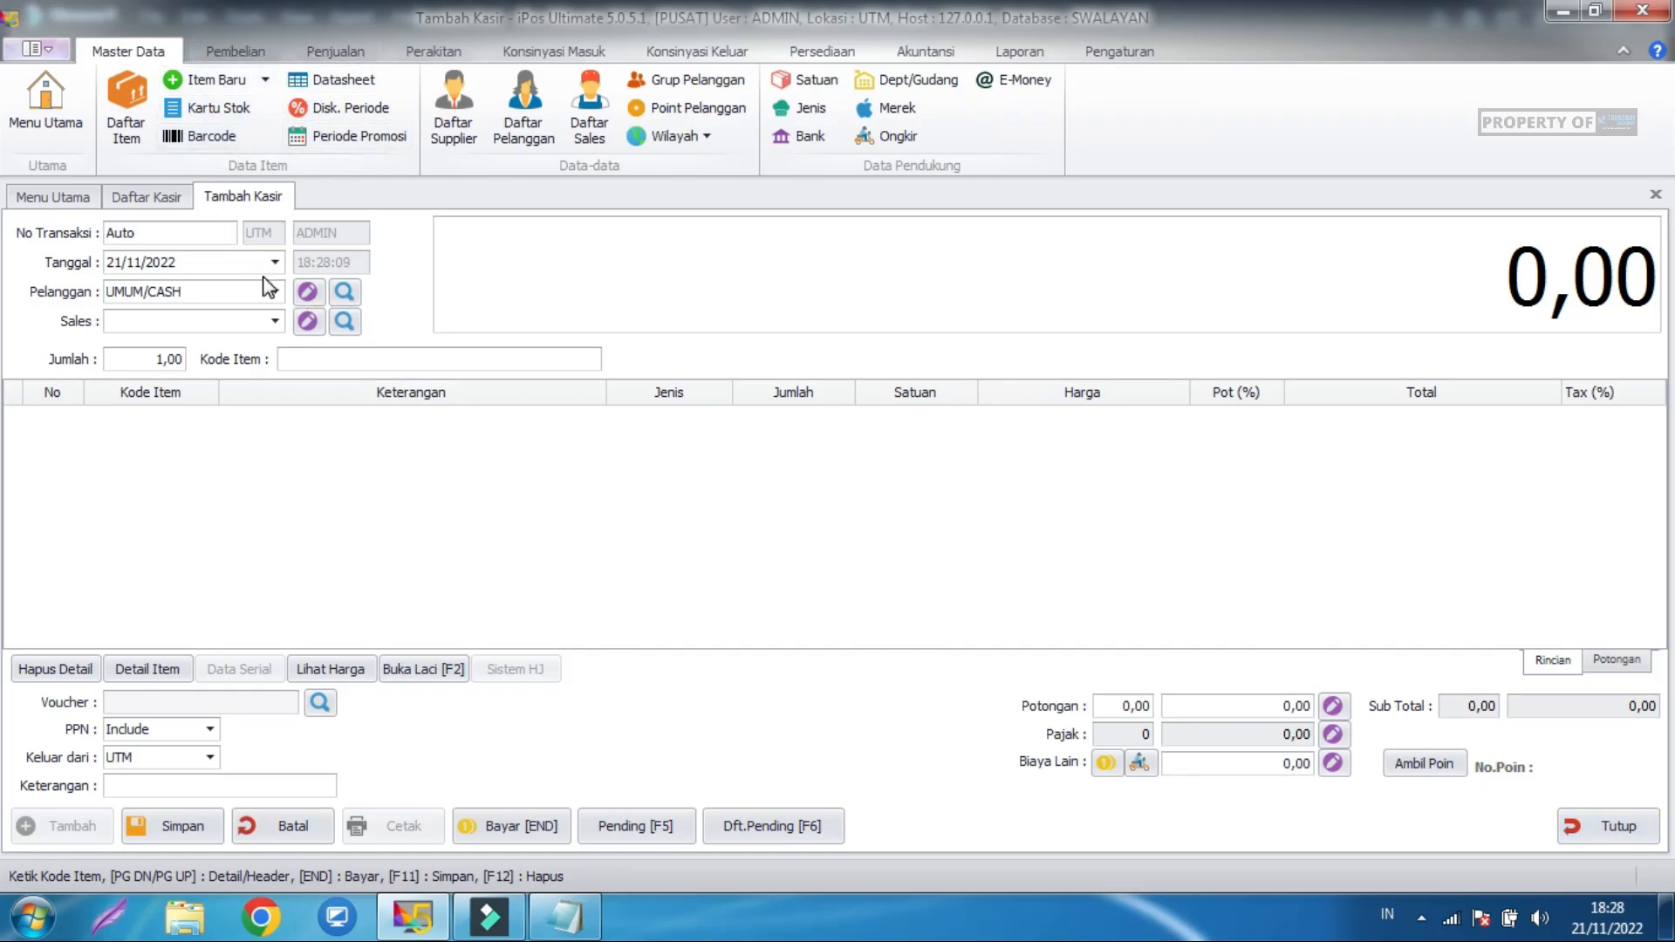
Process the point transactions of customer PELANGGAN A for the period 01/11/2022 to 30/11/2022.
left_click(335, 51)
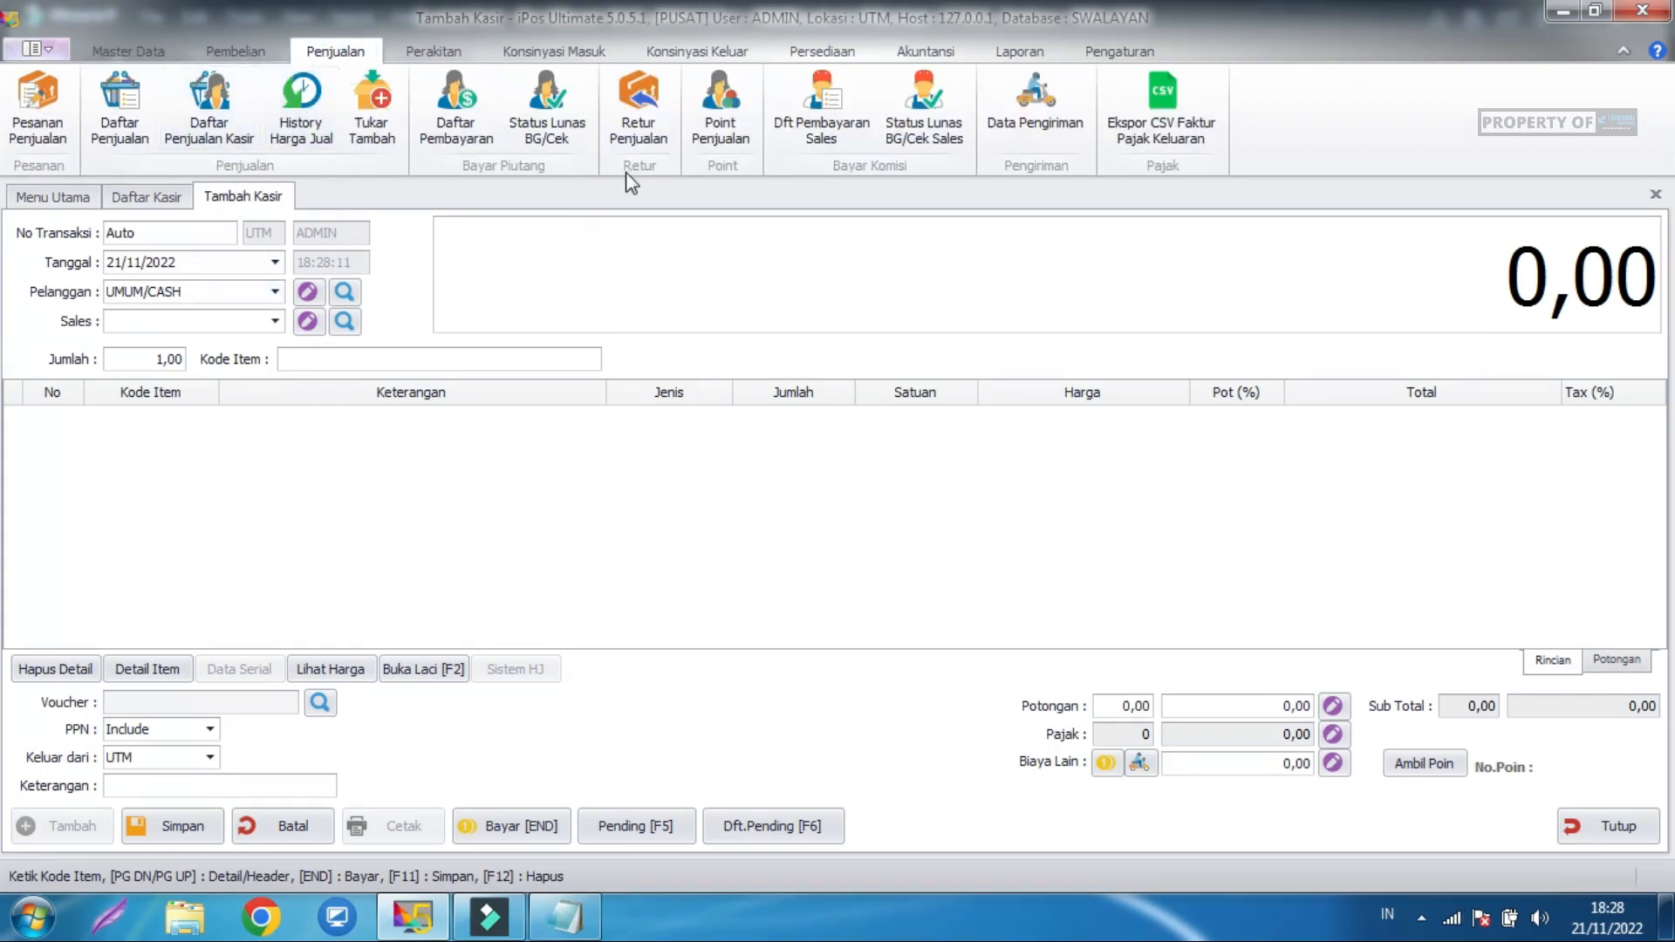
left_click(698, 129)
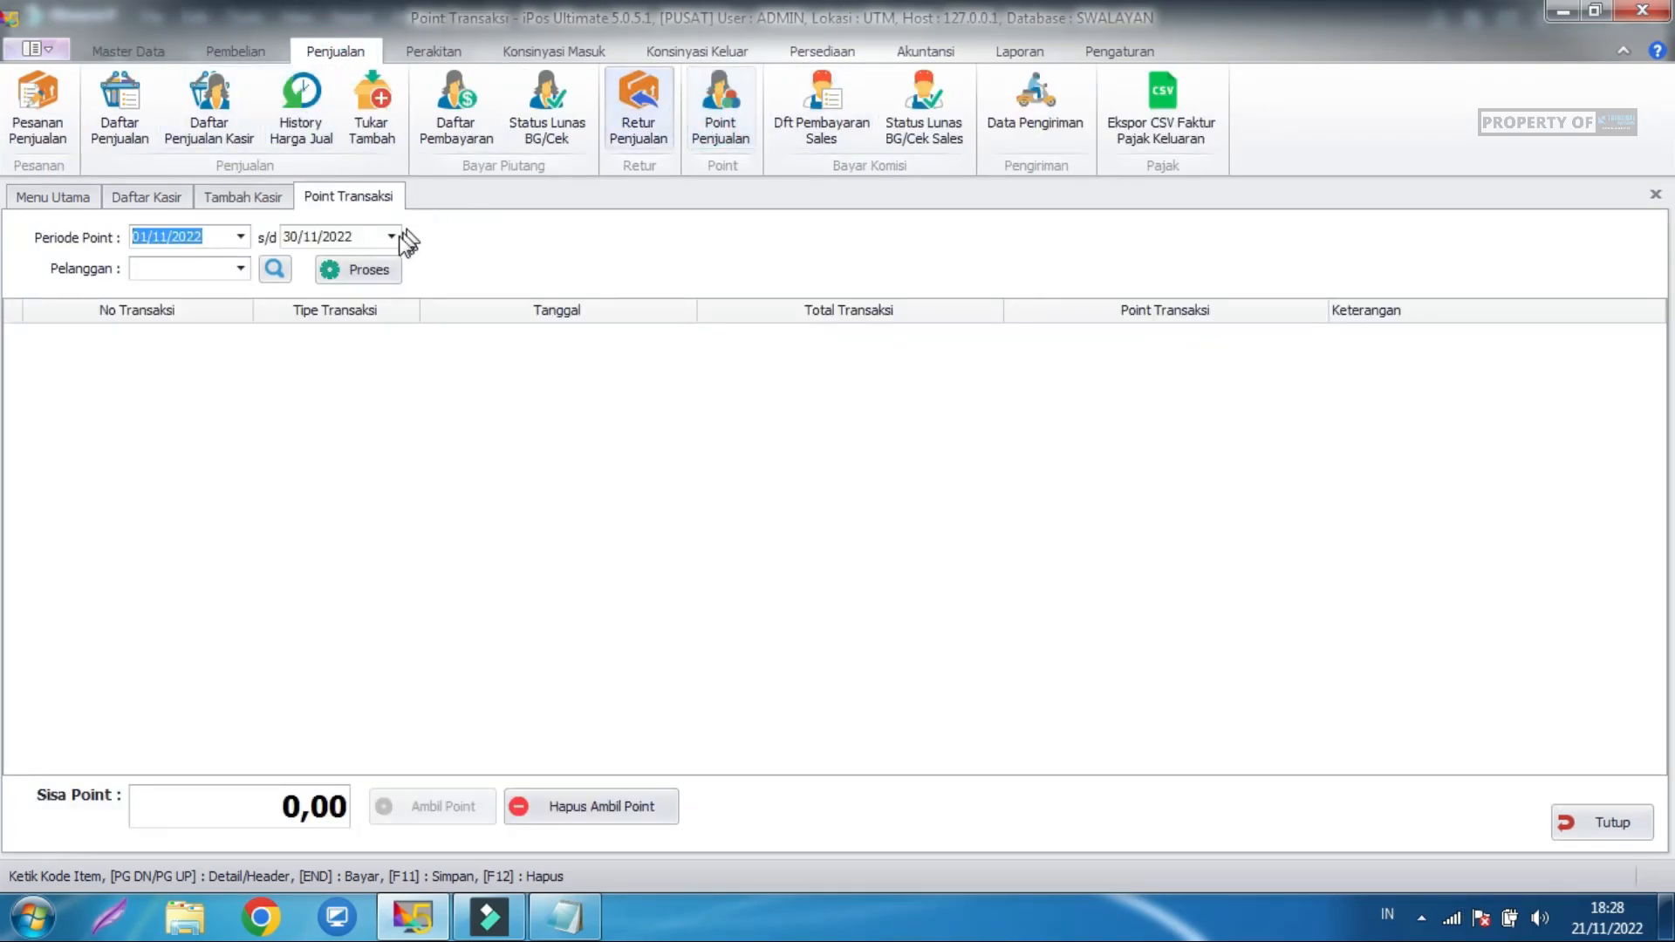
left_click(241, 269)
left_click(250, 329)
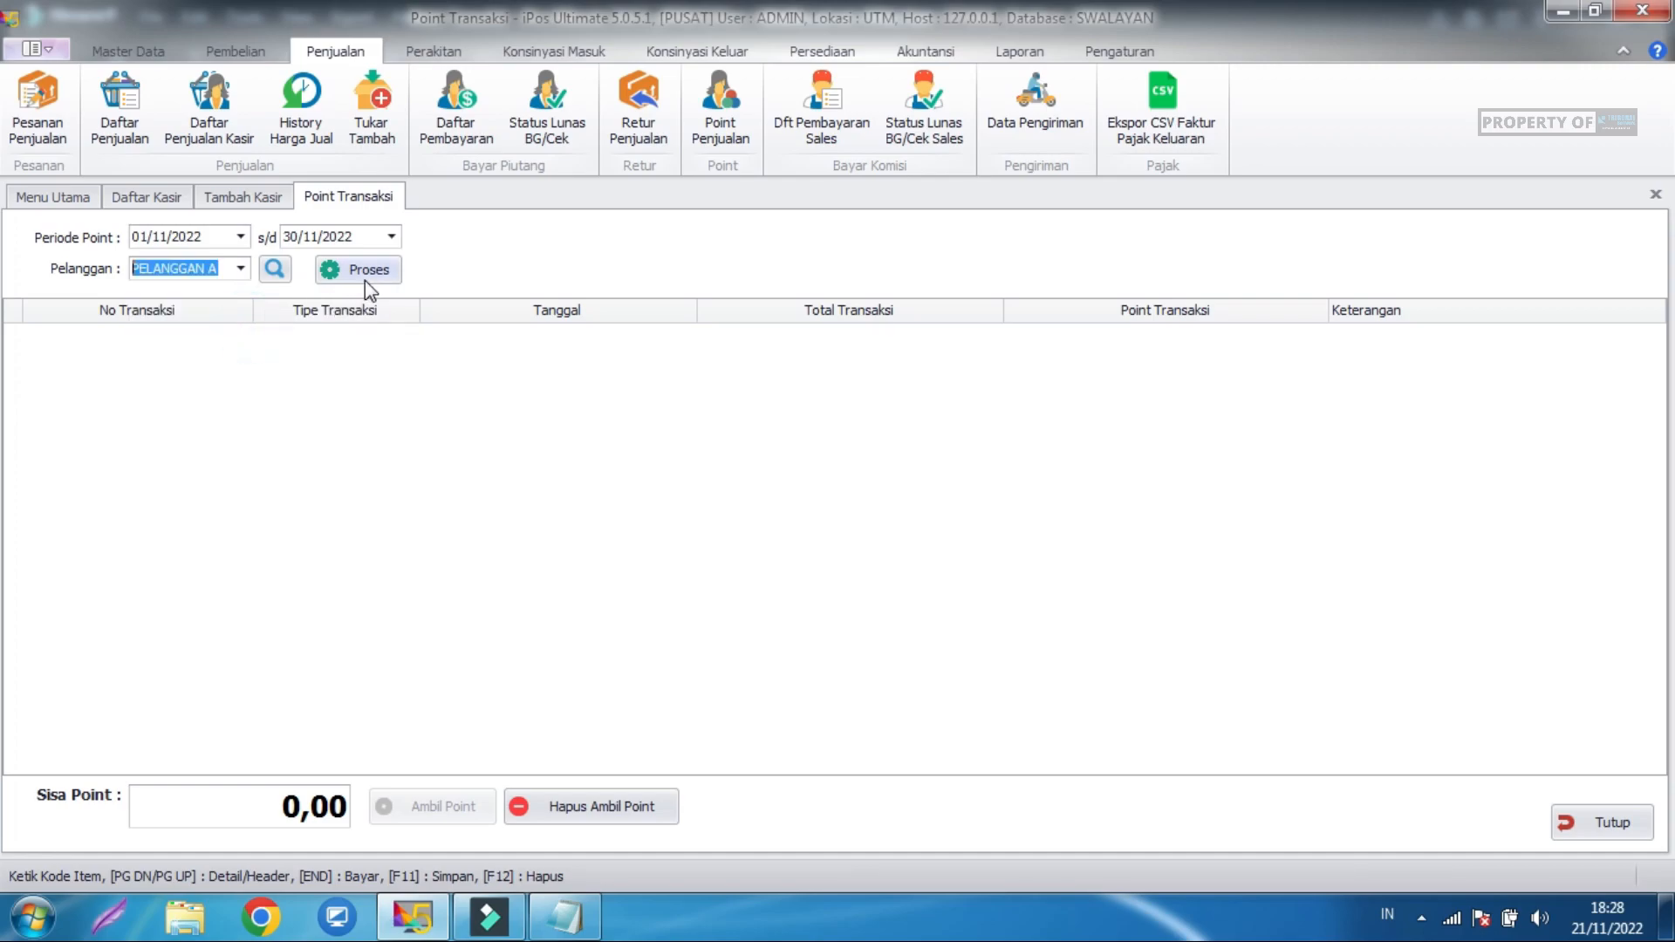
left_click(362, 270)
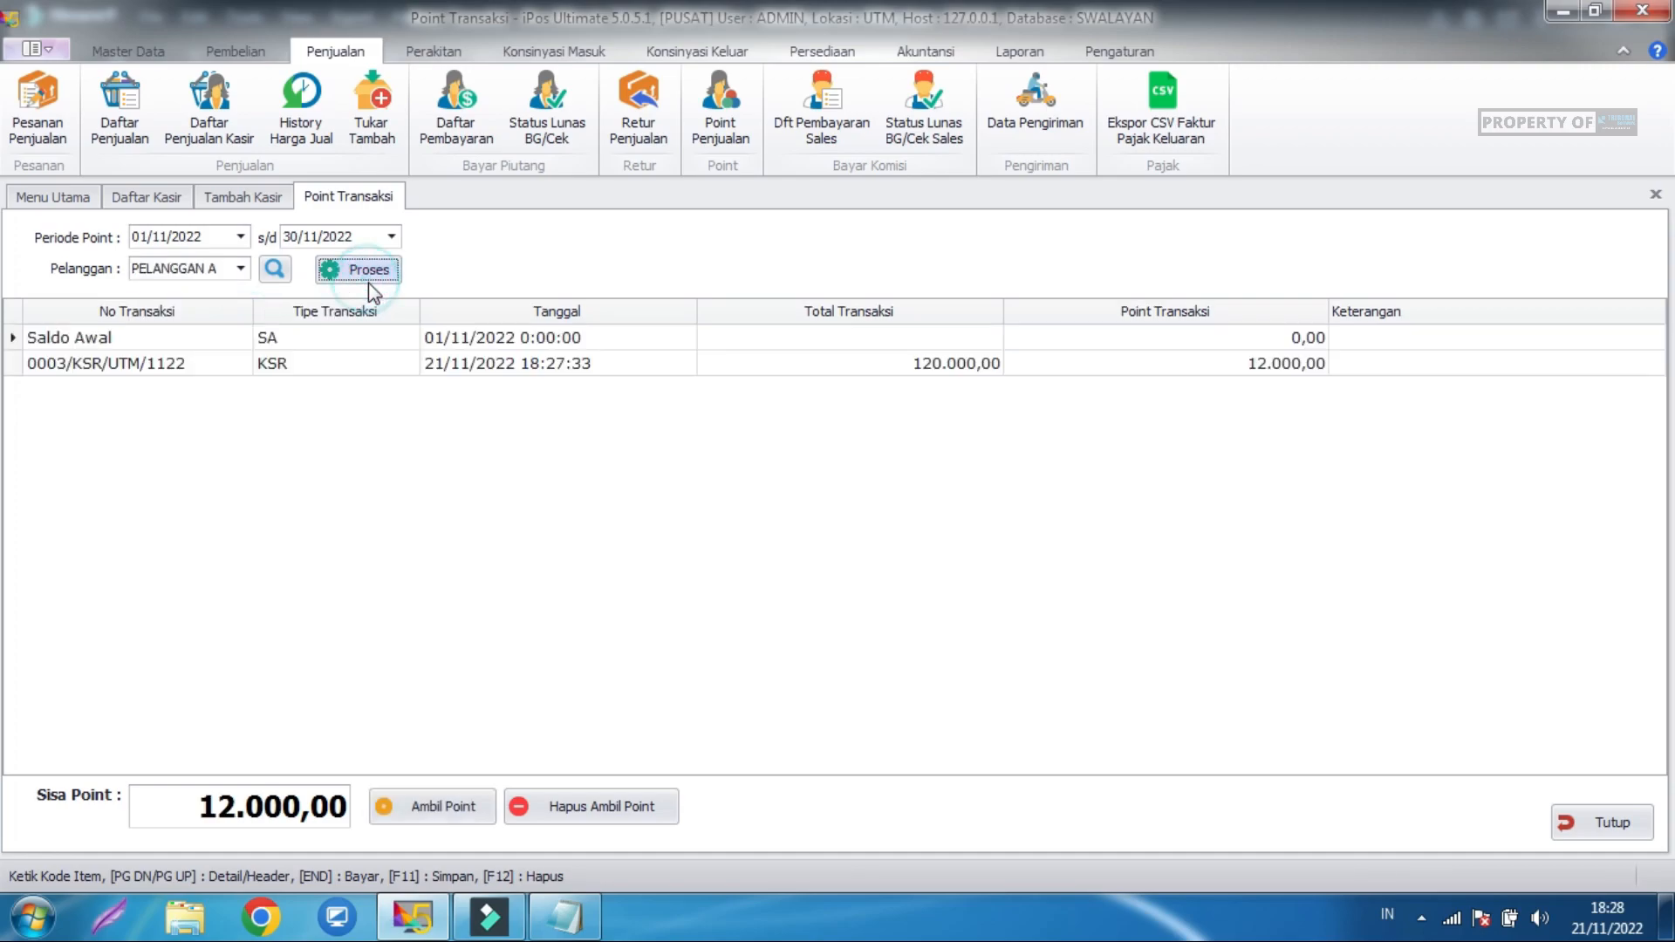
Examine the transaction total and earned points of the customer's cashier sale.
left_click(1103, 365)
left_click(1256, 370)
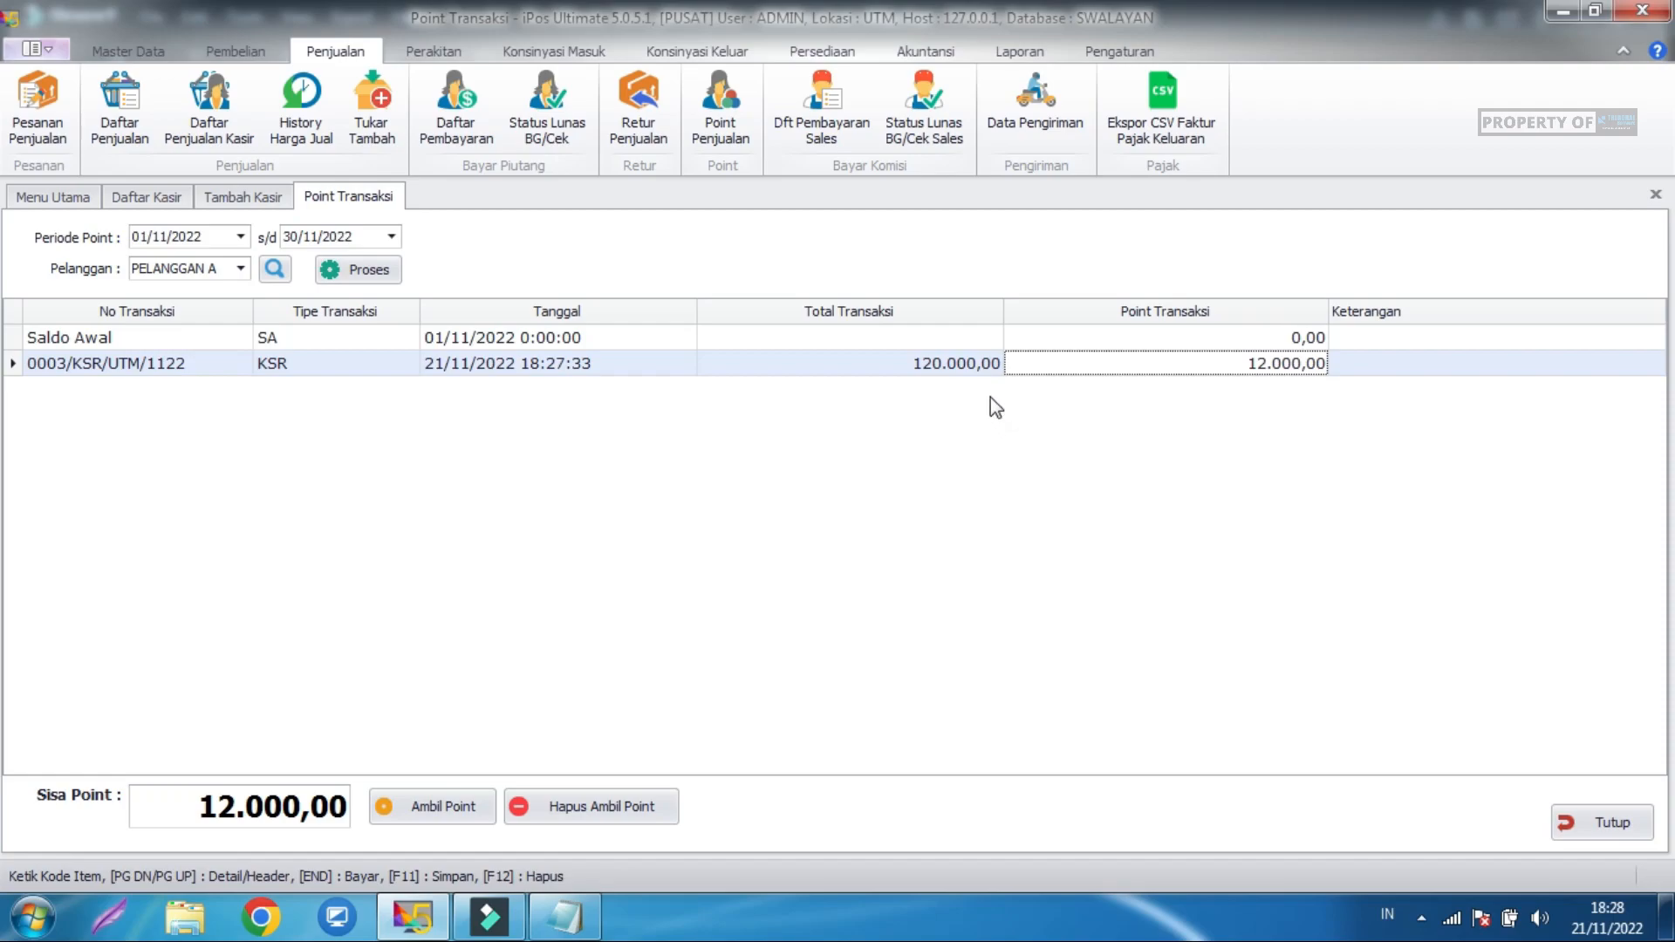
left_click(965, 363)
left_click(1110, 342)
left_click(1118, 363)
left_click(799, 481)
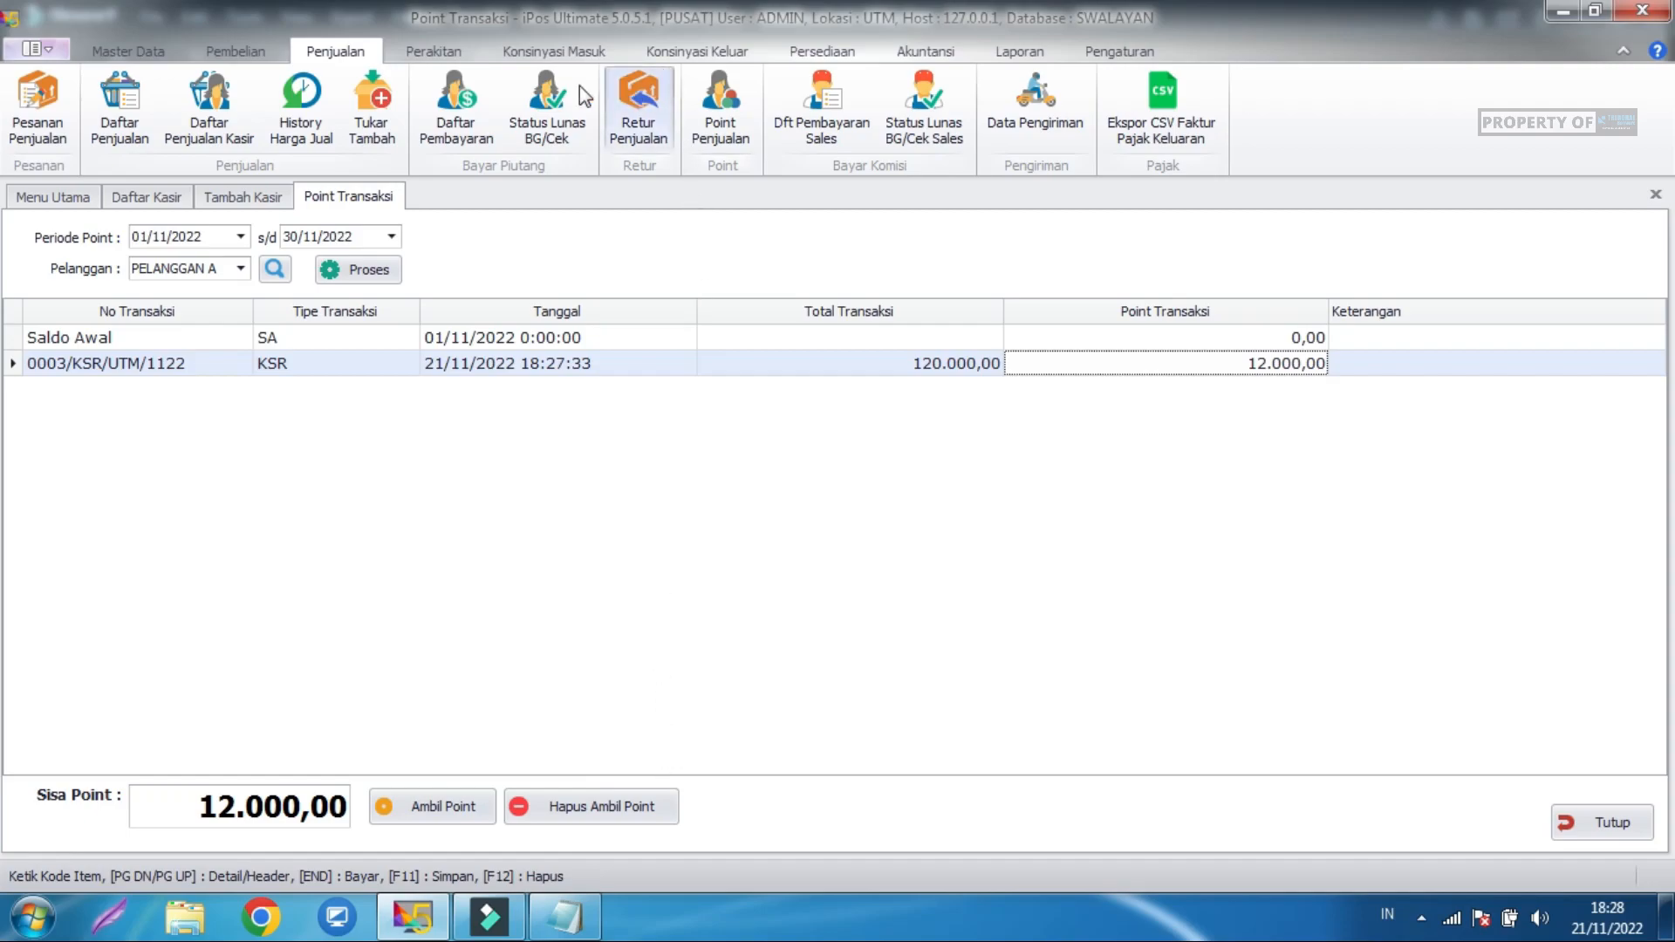
Switch the customer point scheme to Point Tukar Hadiah, save the setting and close it.
left_click(122, 53)
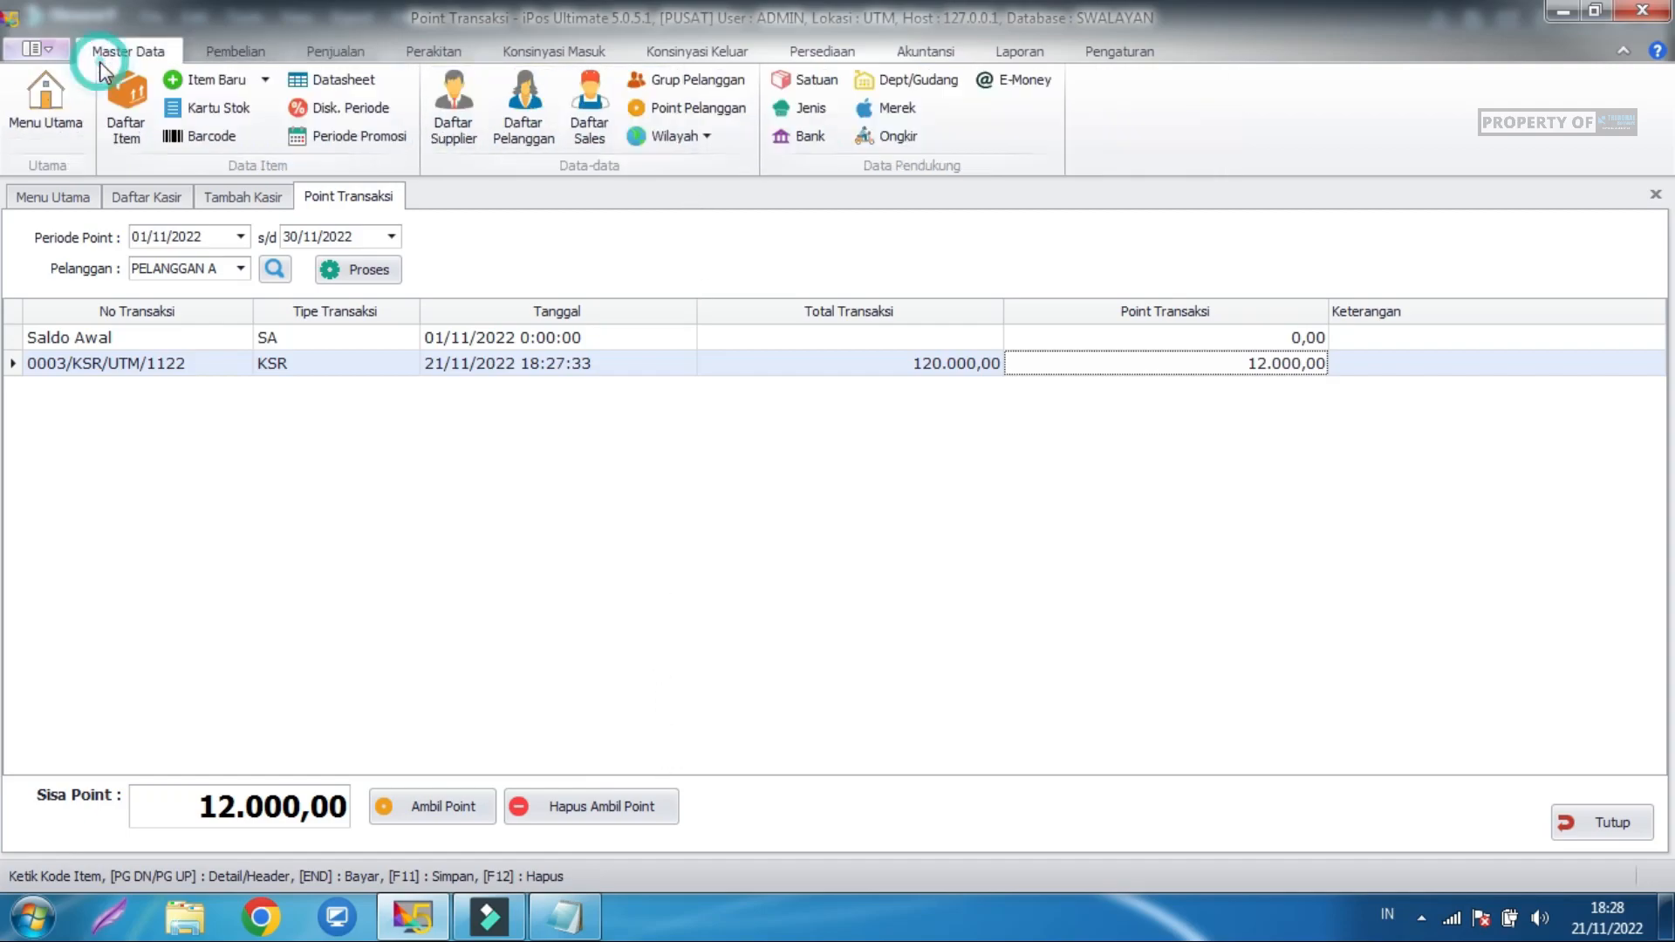
left_click(683, 110)
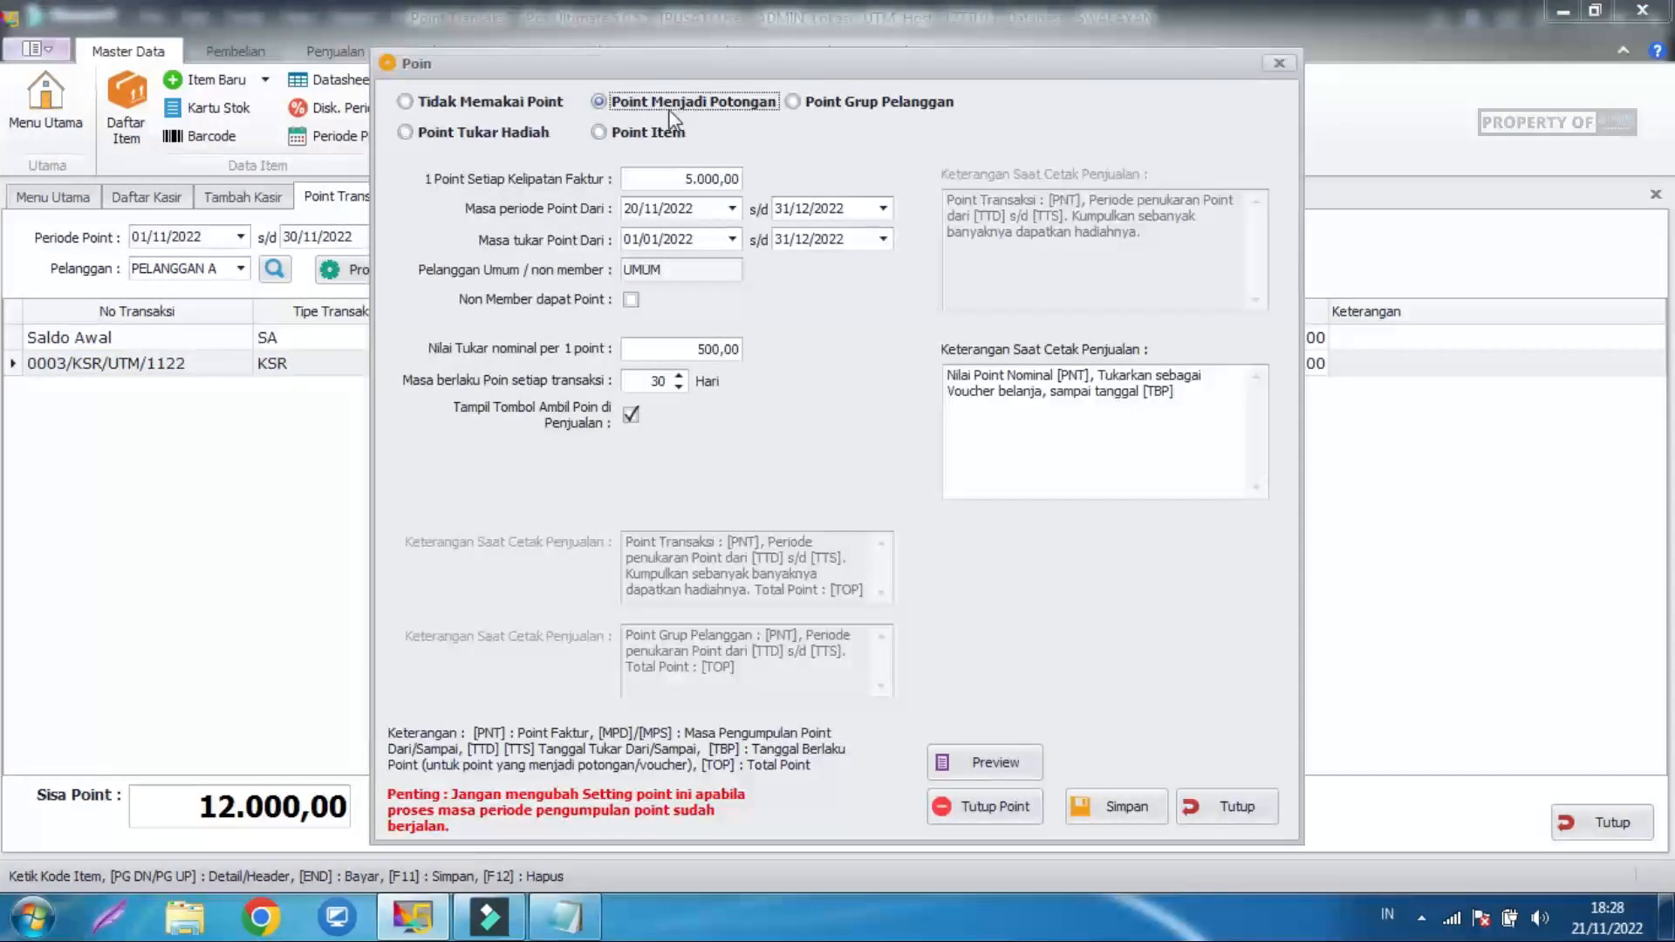
left_click(527, 134)
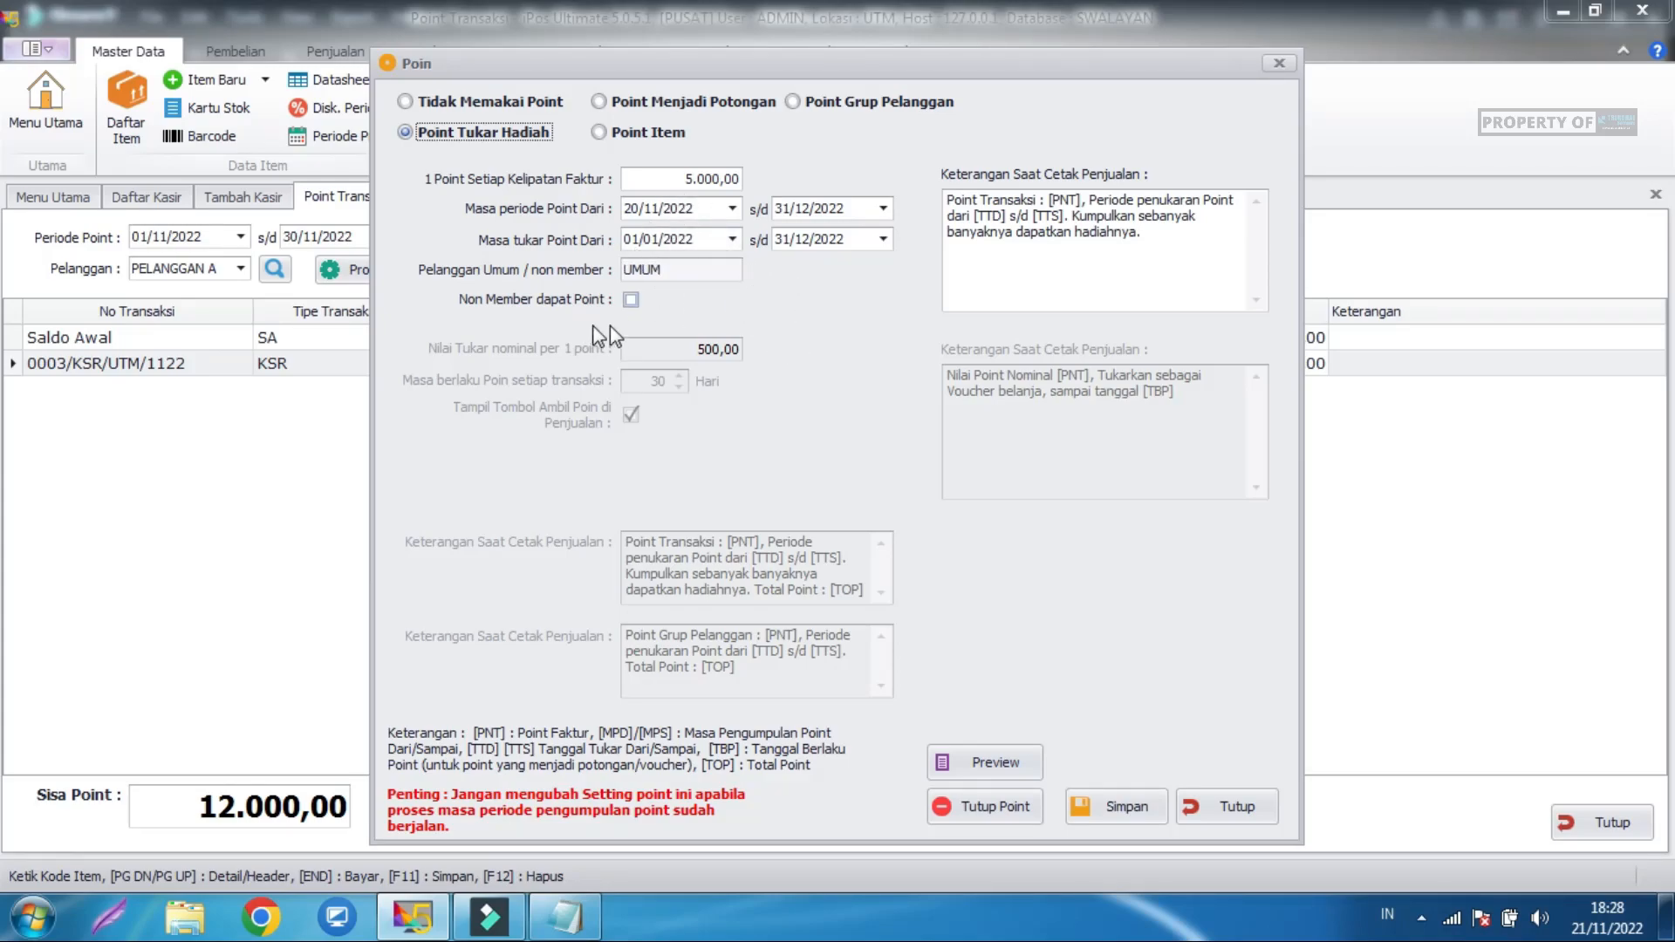
left_click(1127, 811)
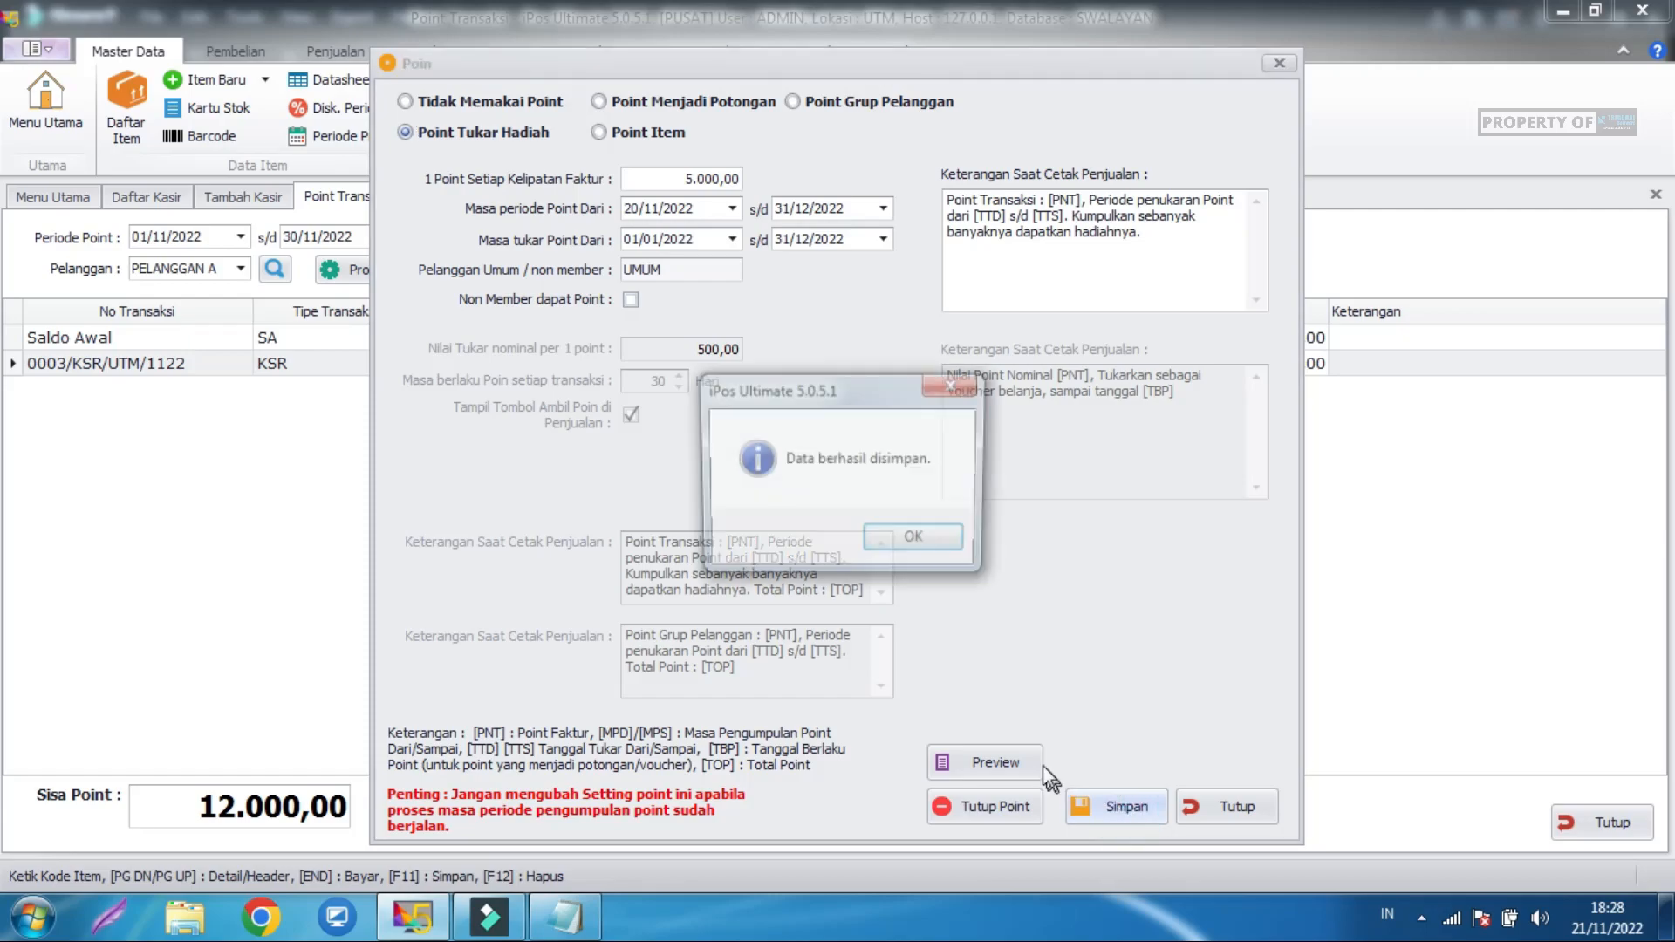
left_click(907, 541)
left_click(1227, 808)
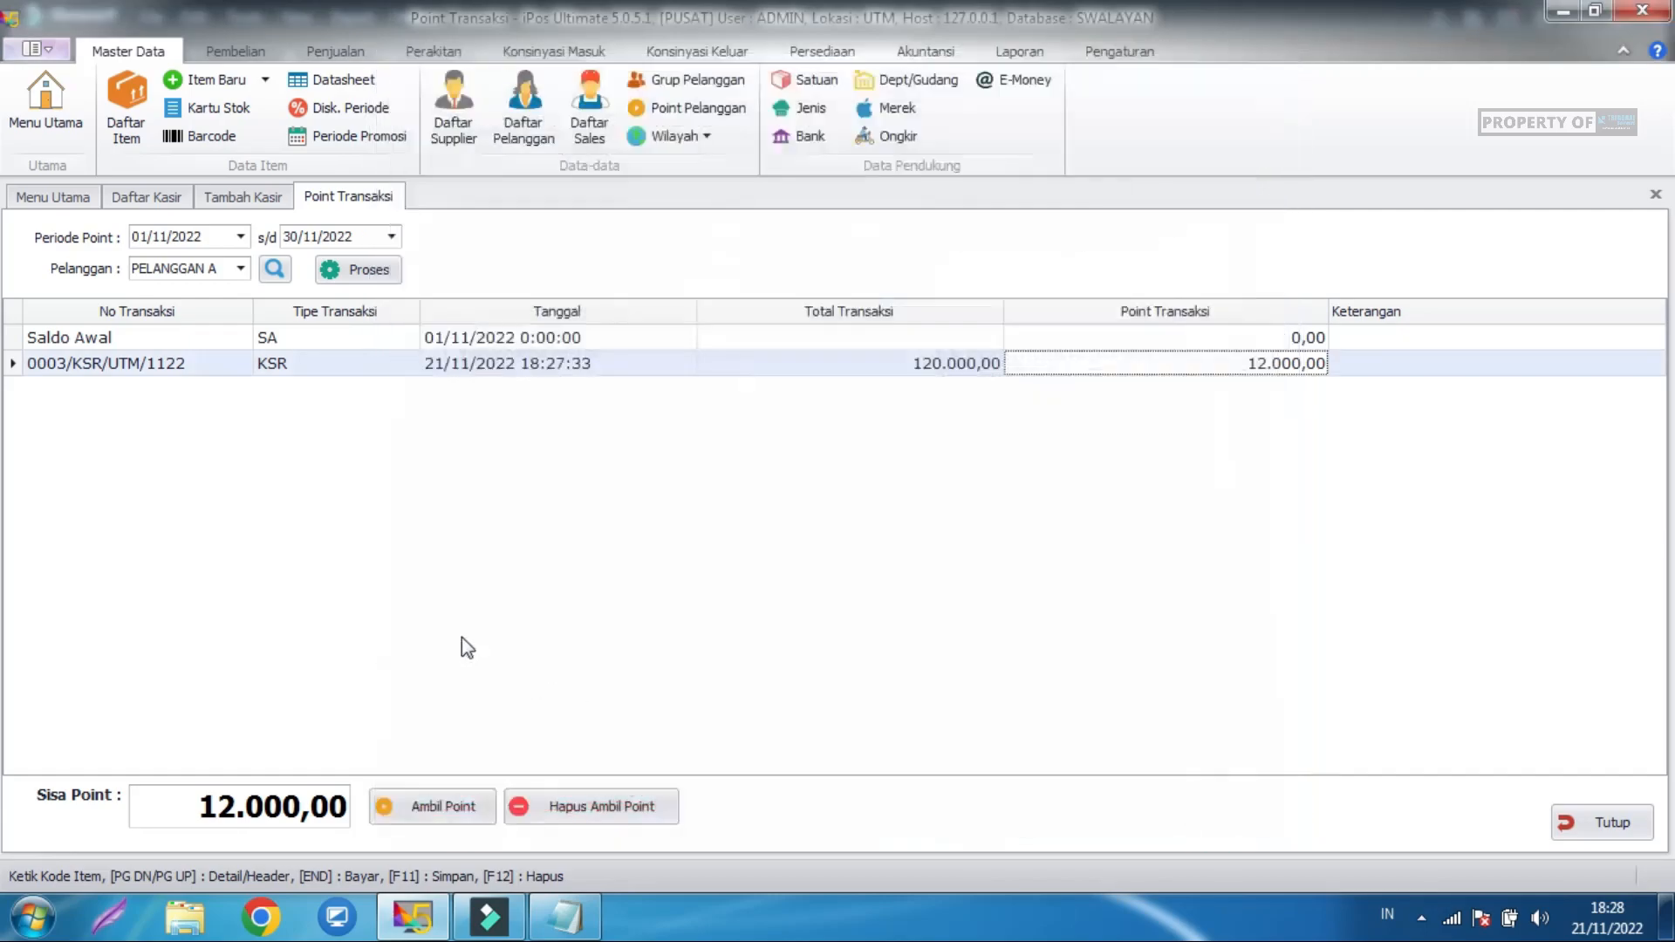
Redeem 5.000 points for PELANGGAN A with the note "TUKAR AQUA" and confirm the redemption.
left_click(459, 799)
left_click(888, 508)
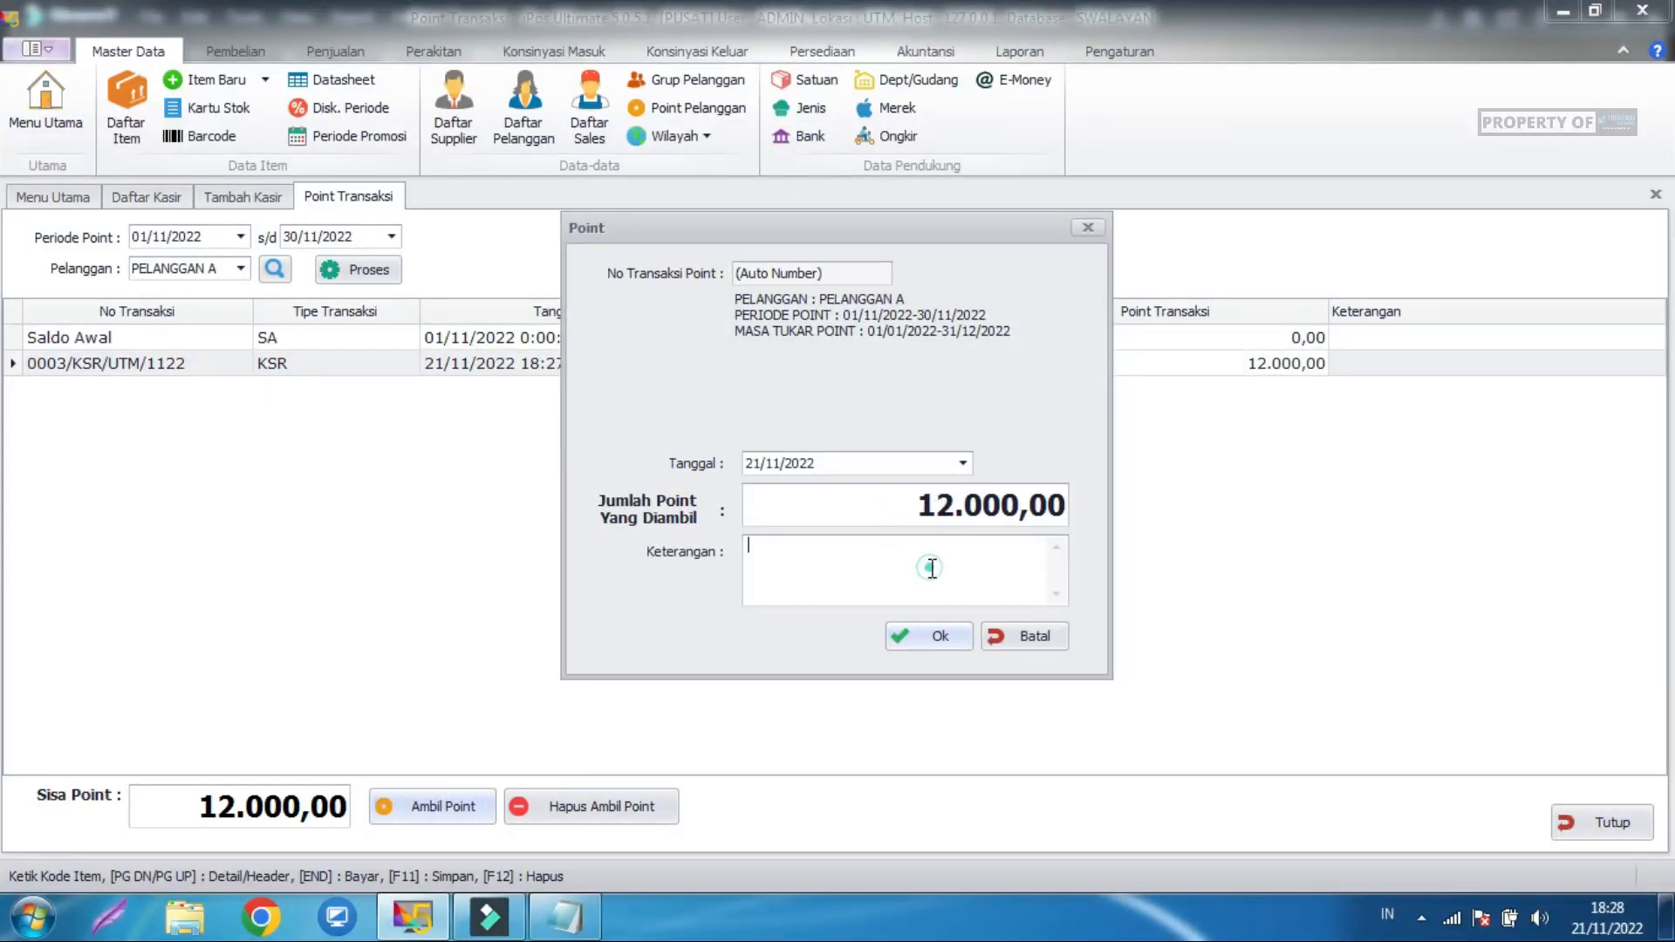
left_click_drag(918, 506, 1073, 511)
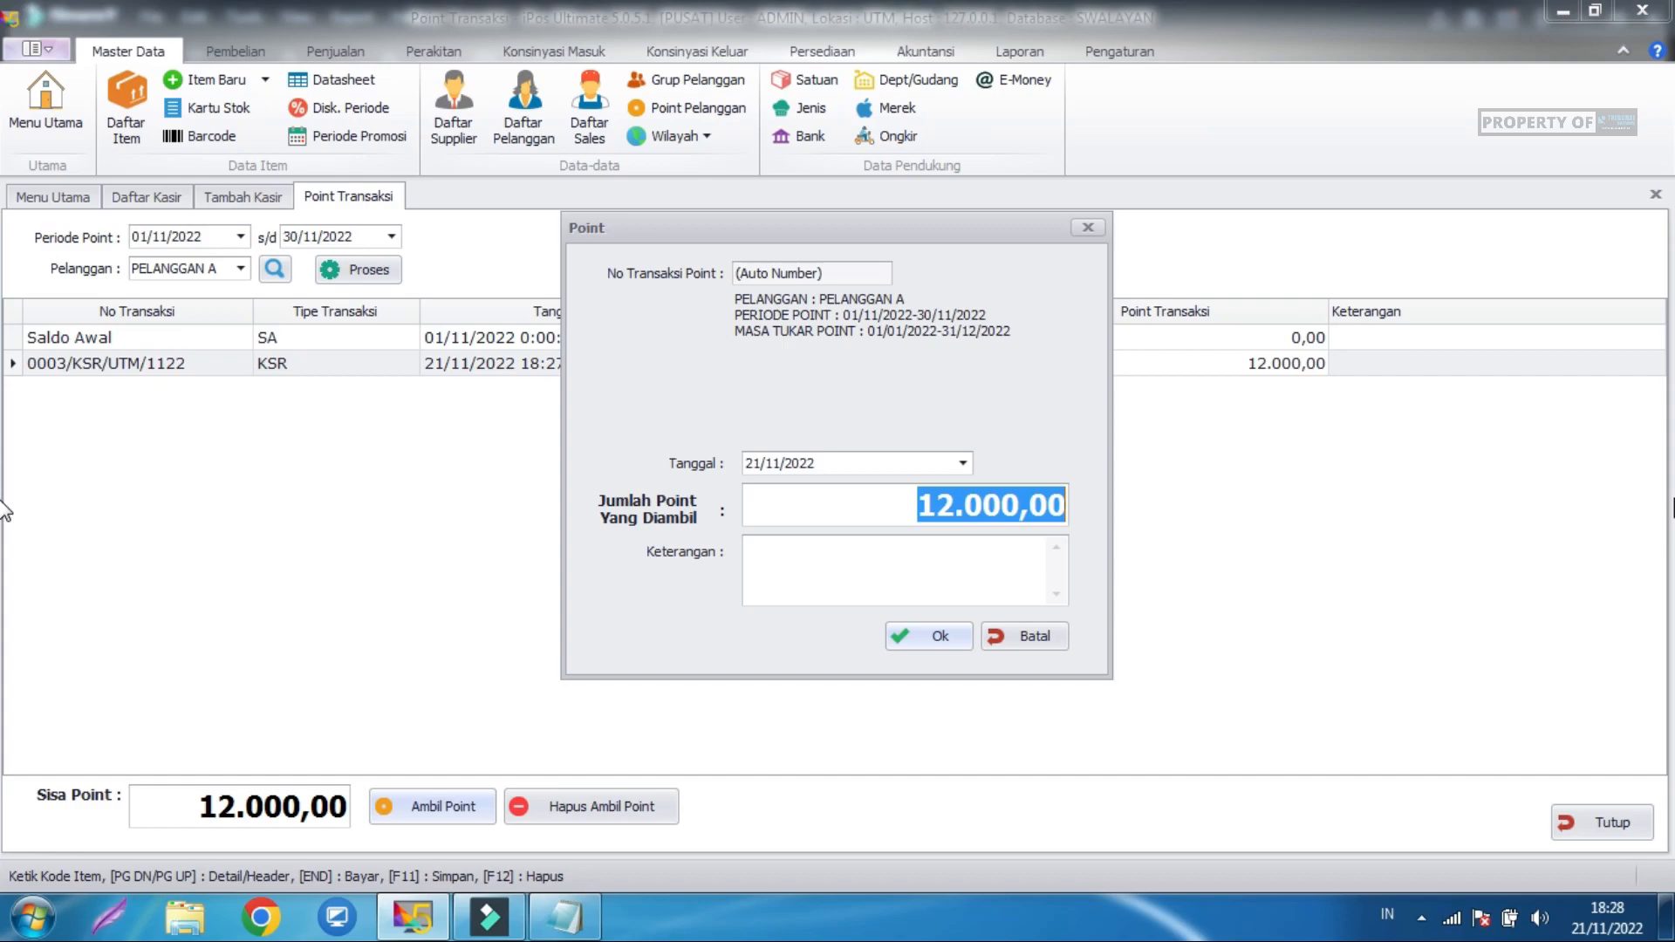
type("5000")
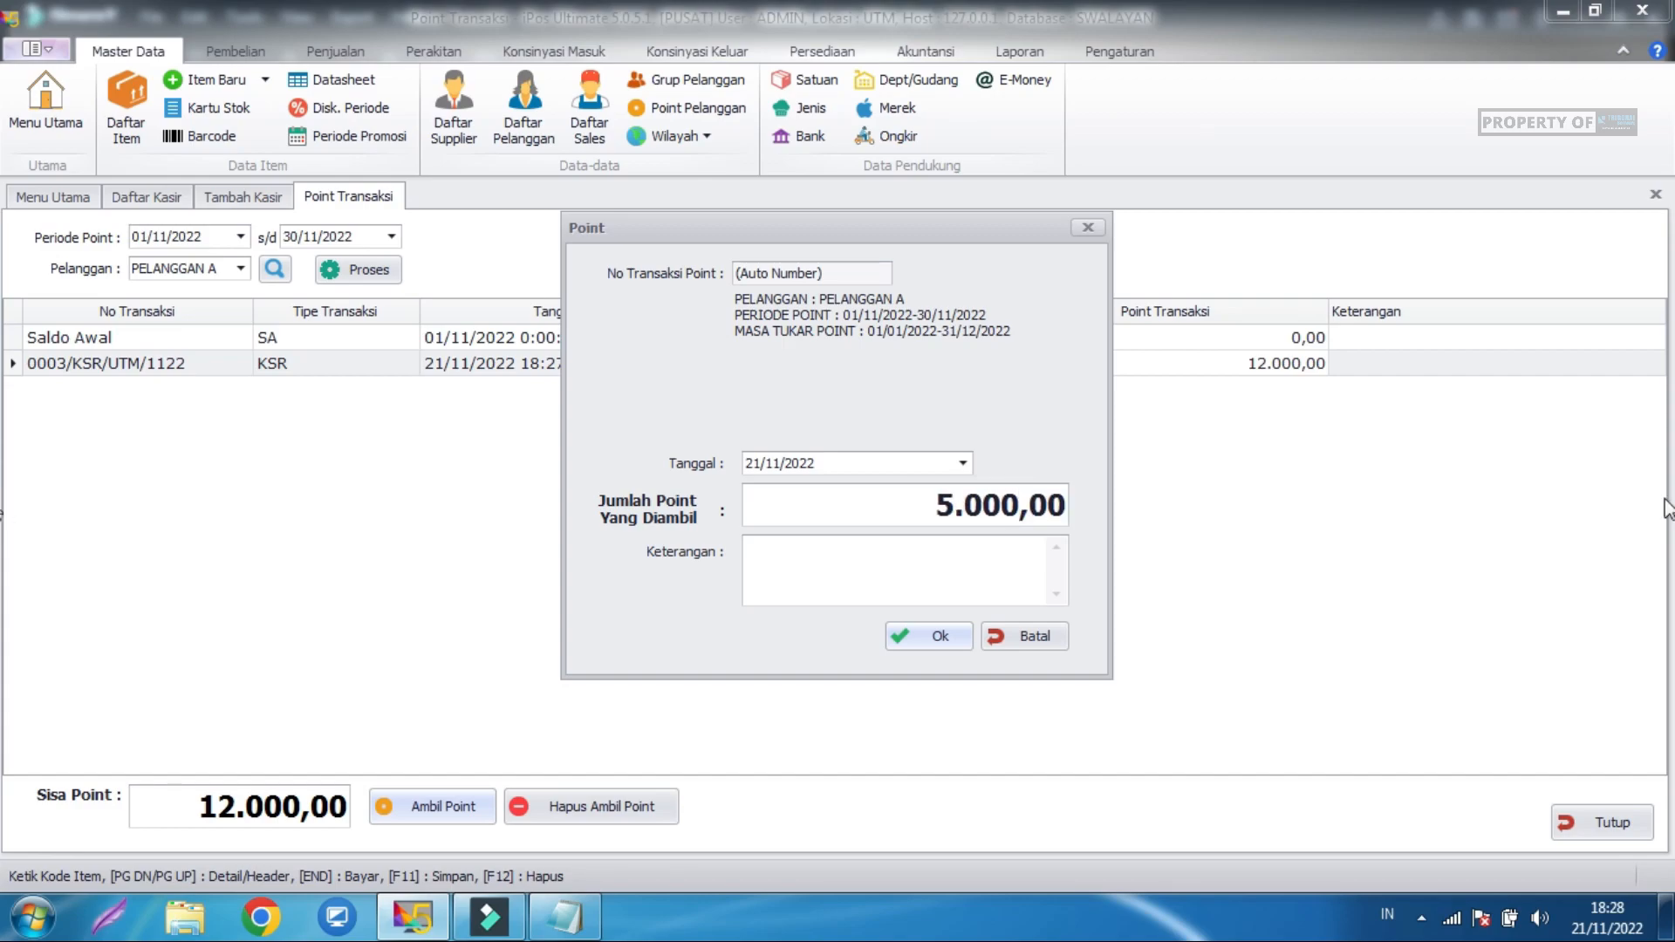
left_click(998, 560)
left_click(947, 643)
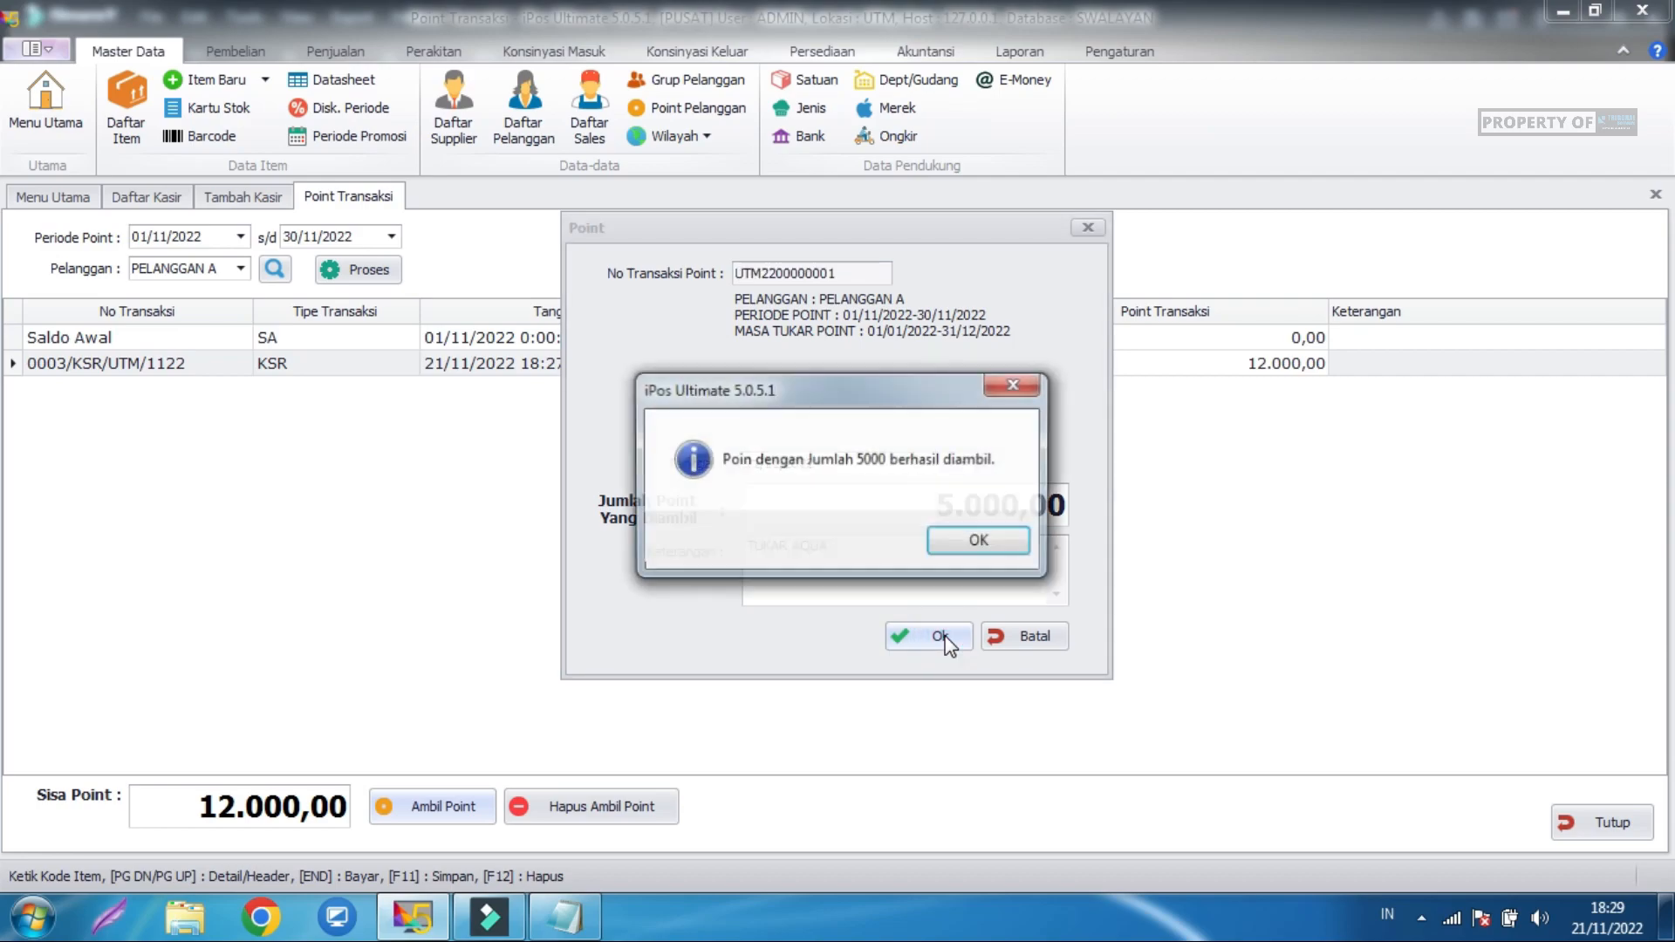
left_click(978, 539)
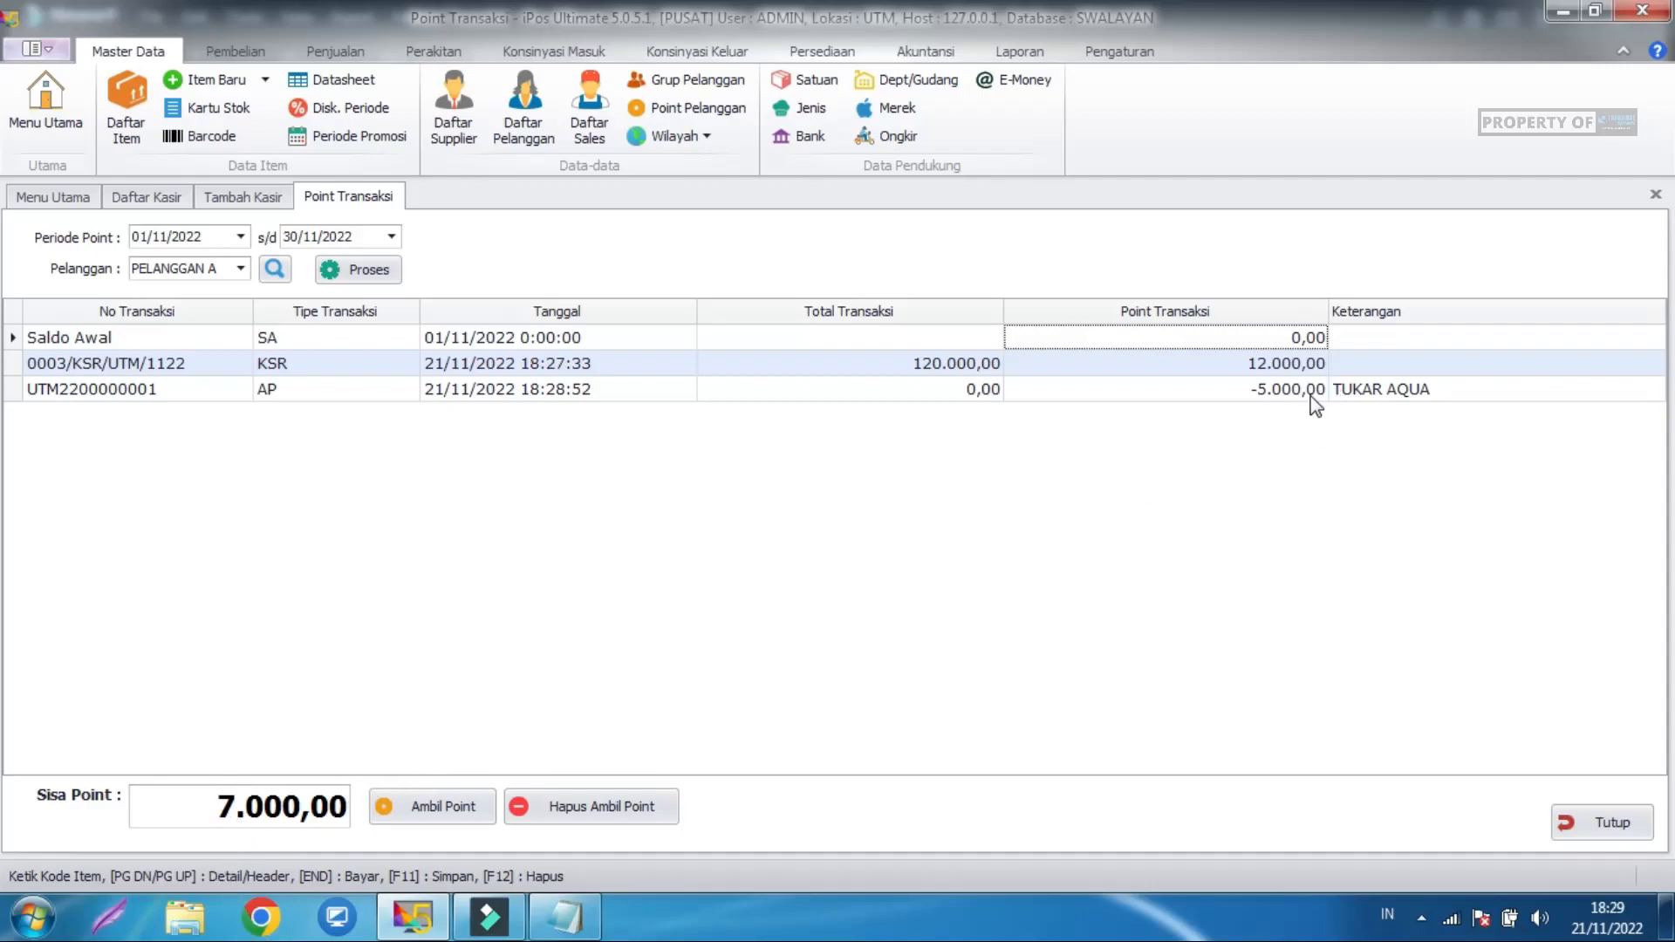
left_click(1217, 507)
Create a new outgoing-item transaction and add Aqua Botol in PCS by searching for "aqua".
left_click(822, 50)
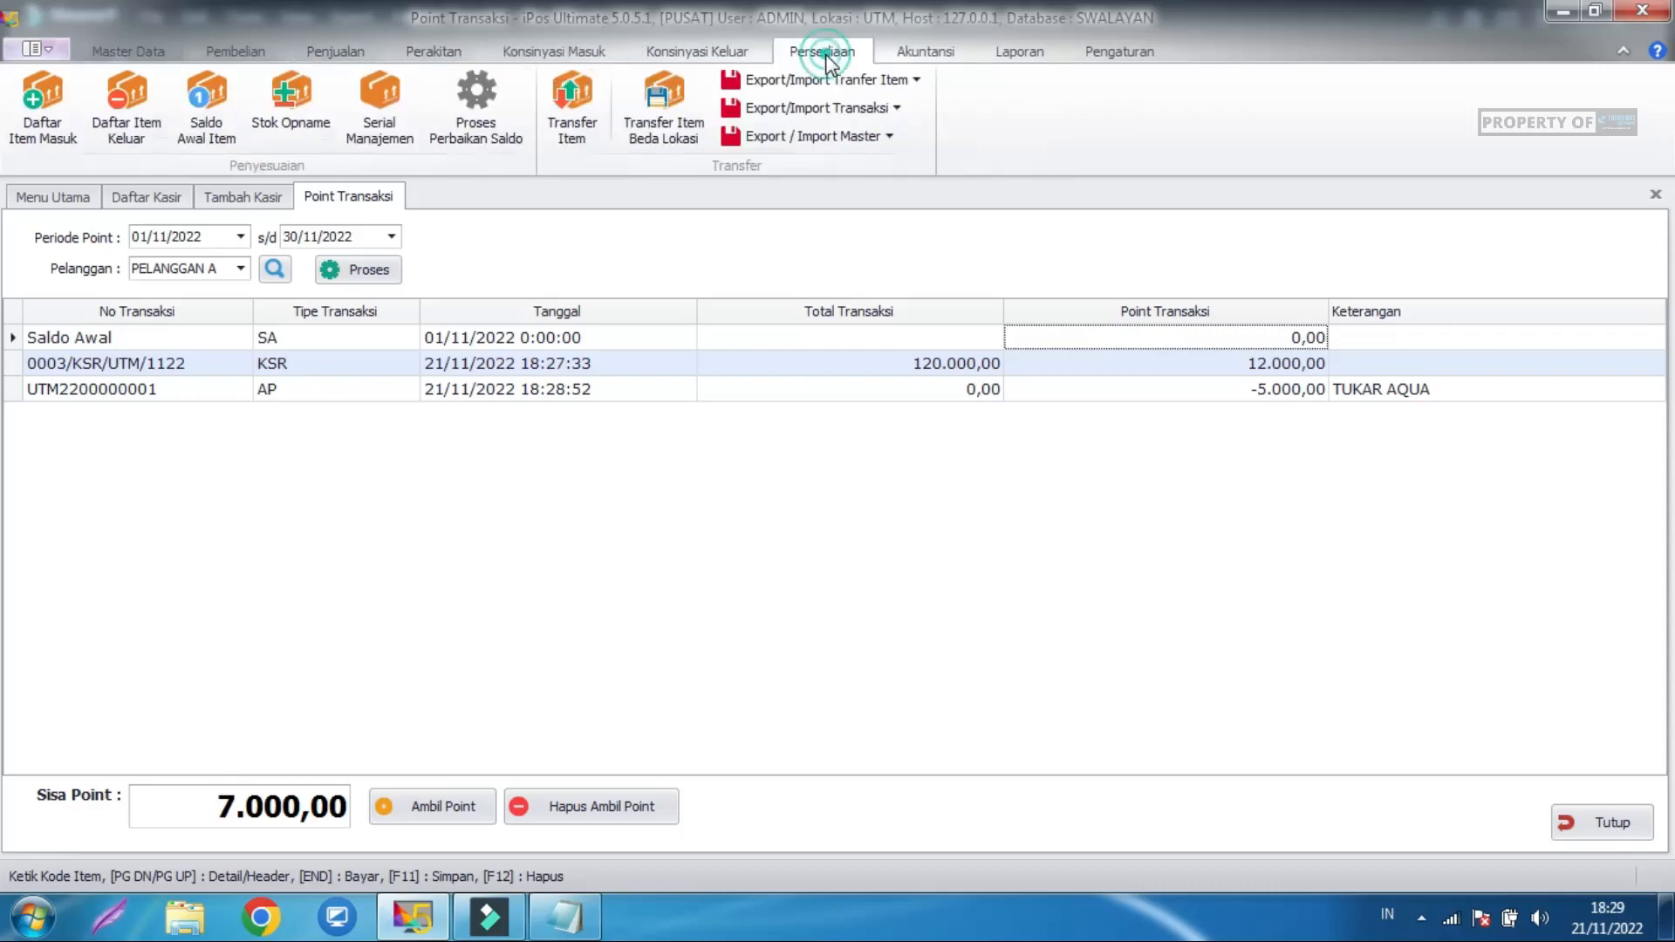
left_click(139, 122)
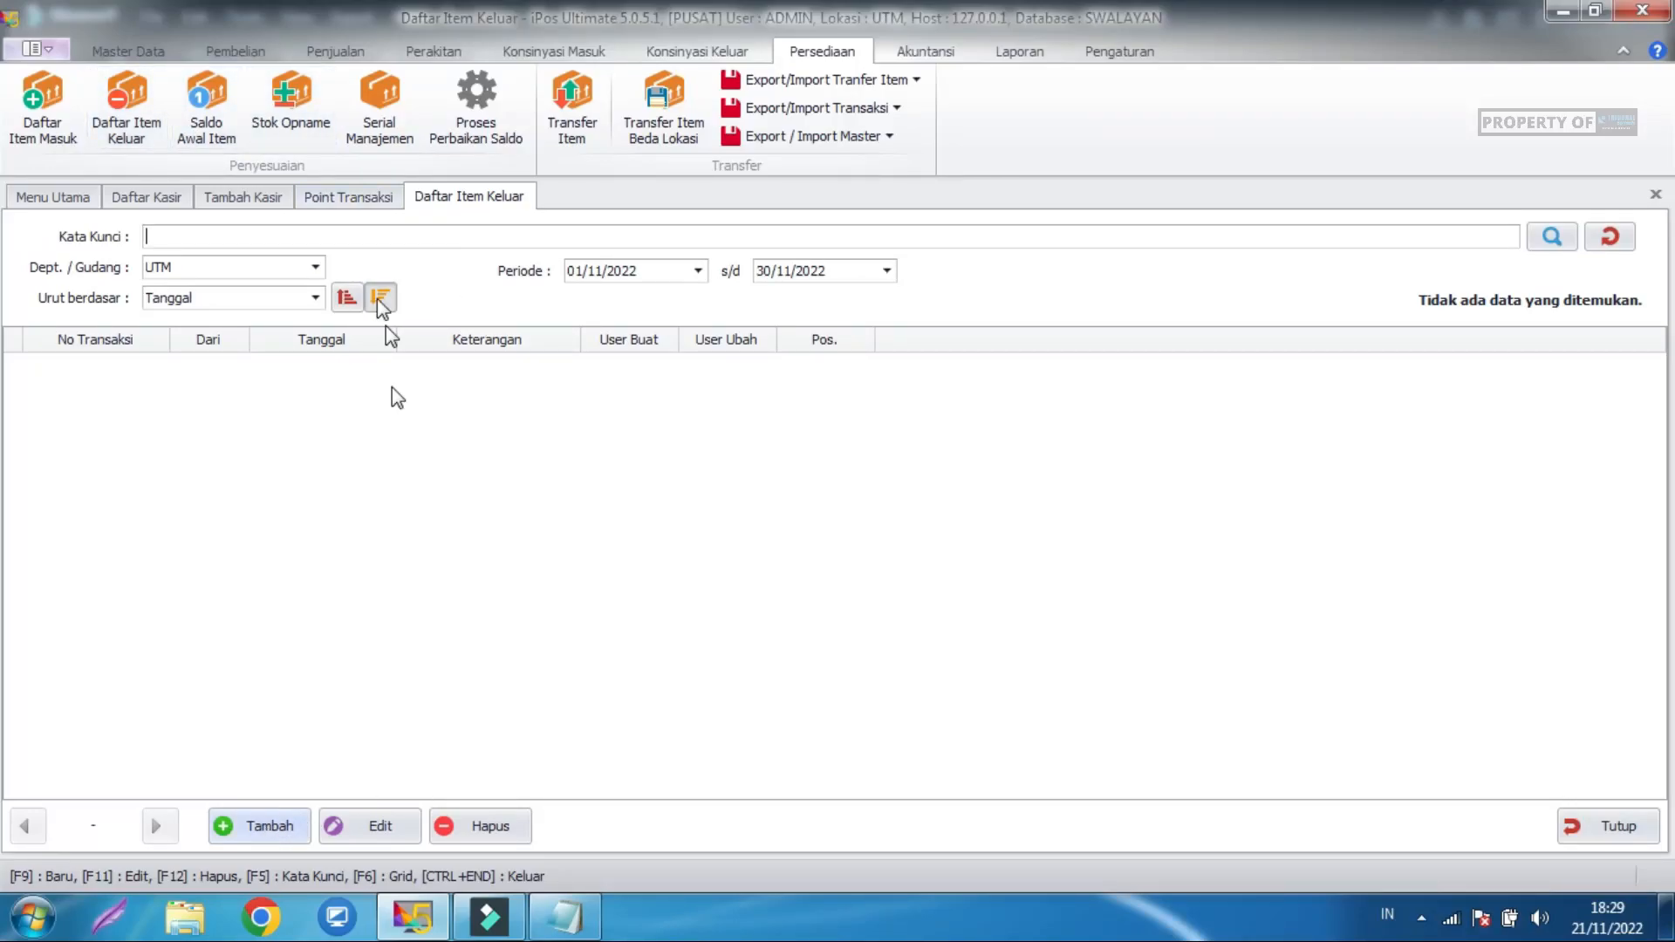
left_click(249, 838)
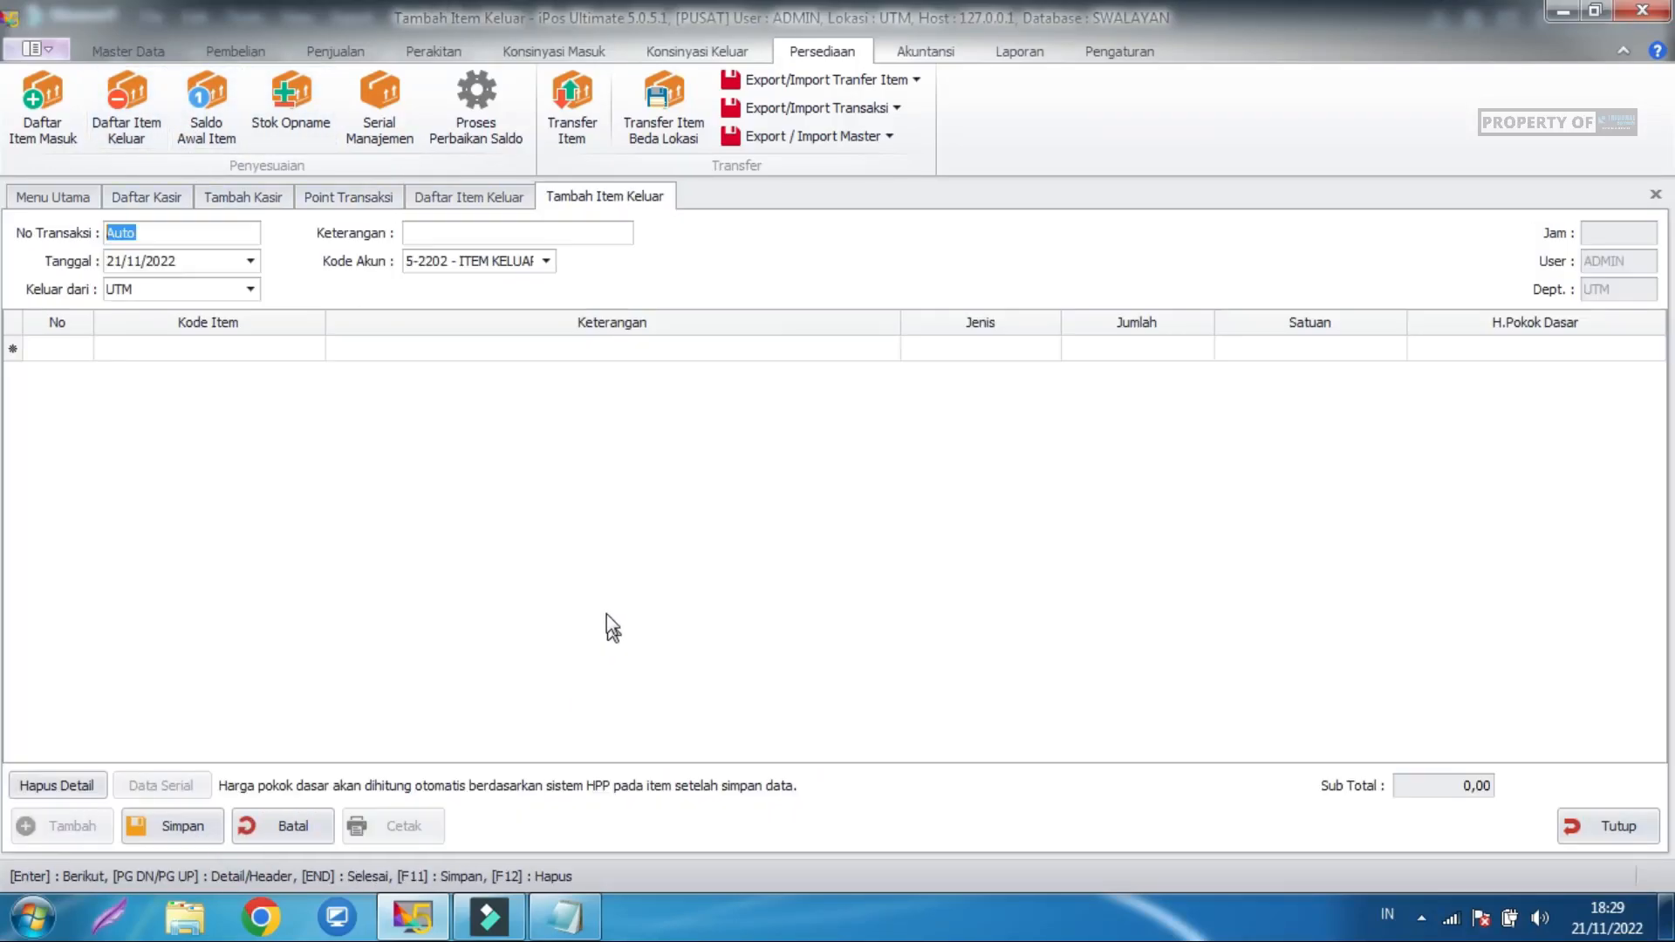
left_click(245, 349)
type("a")
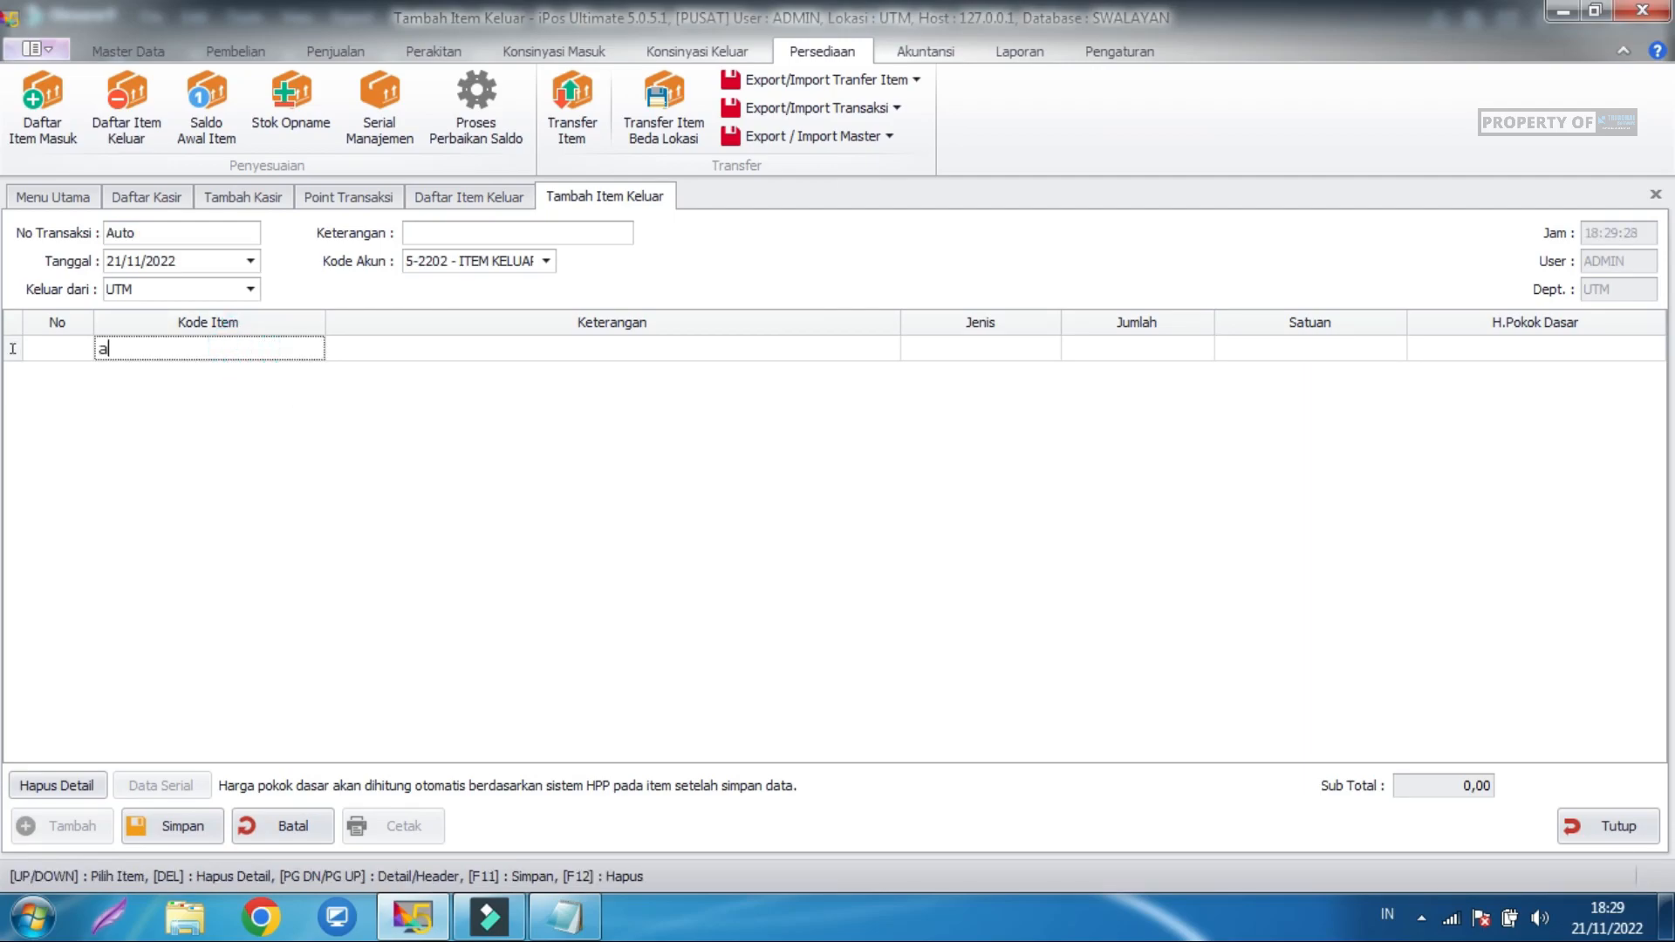
key("Return")
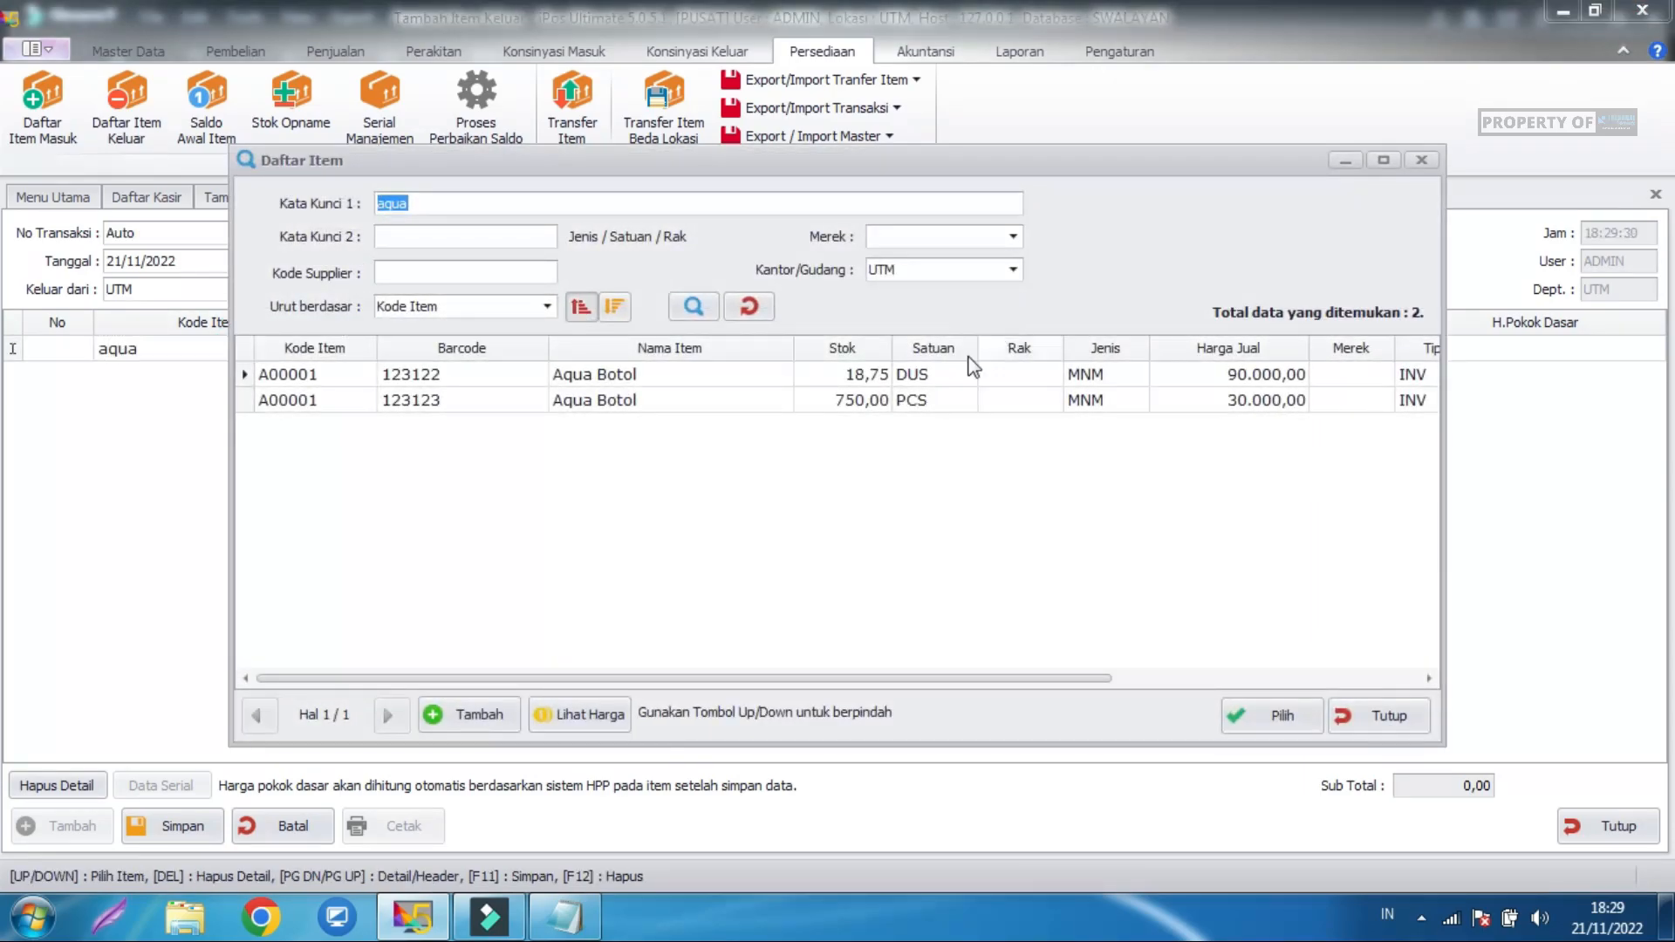
left_click(954, 402)
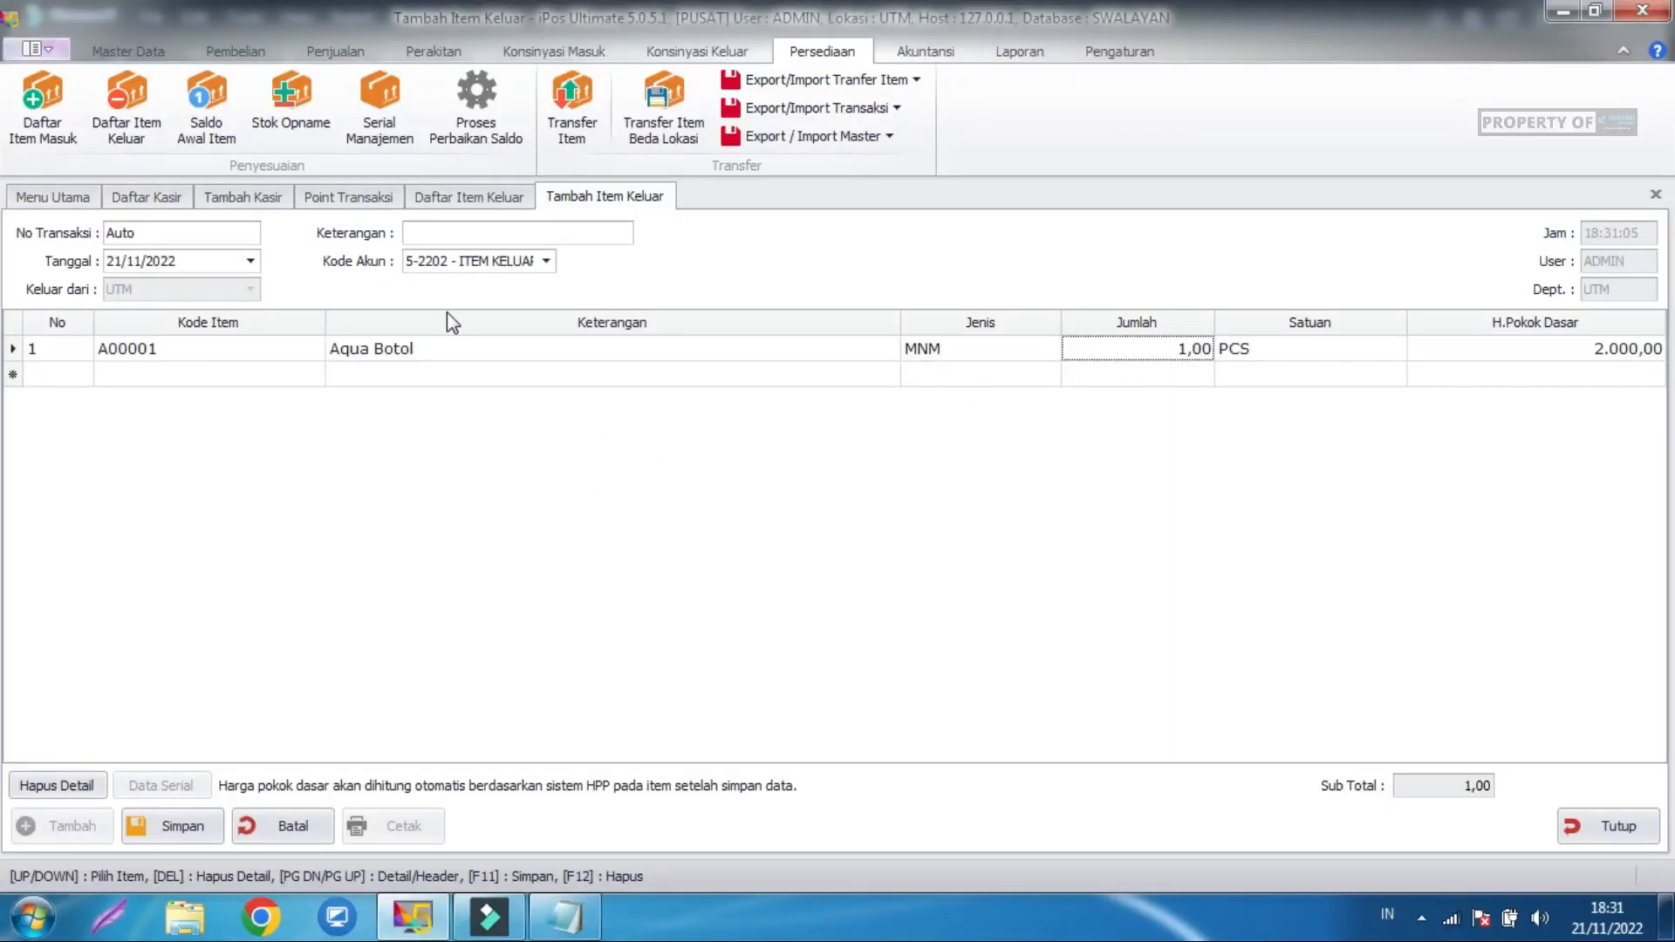
Enter "Tukar Poin Pel A" as the outgoing-item description and save the transaction.
left_click(466, 230)
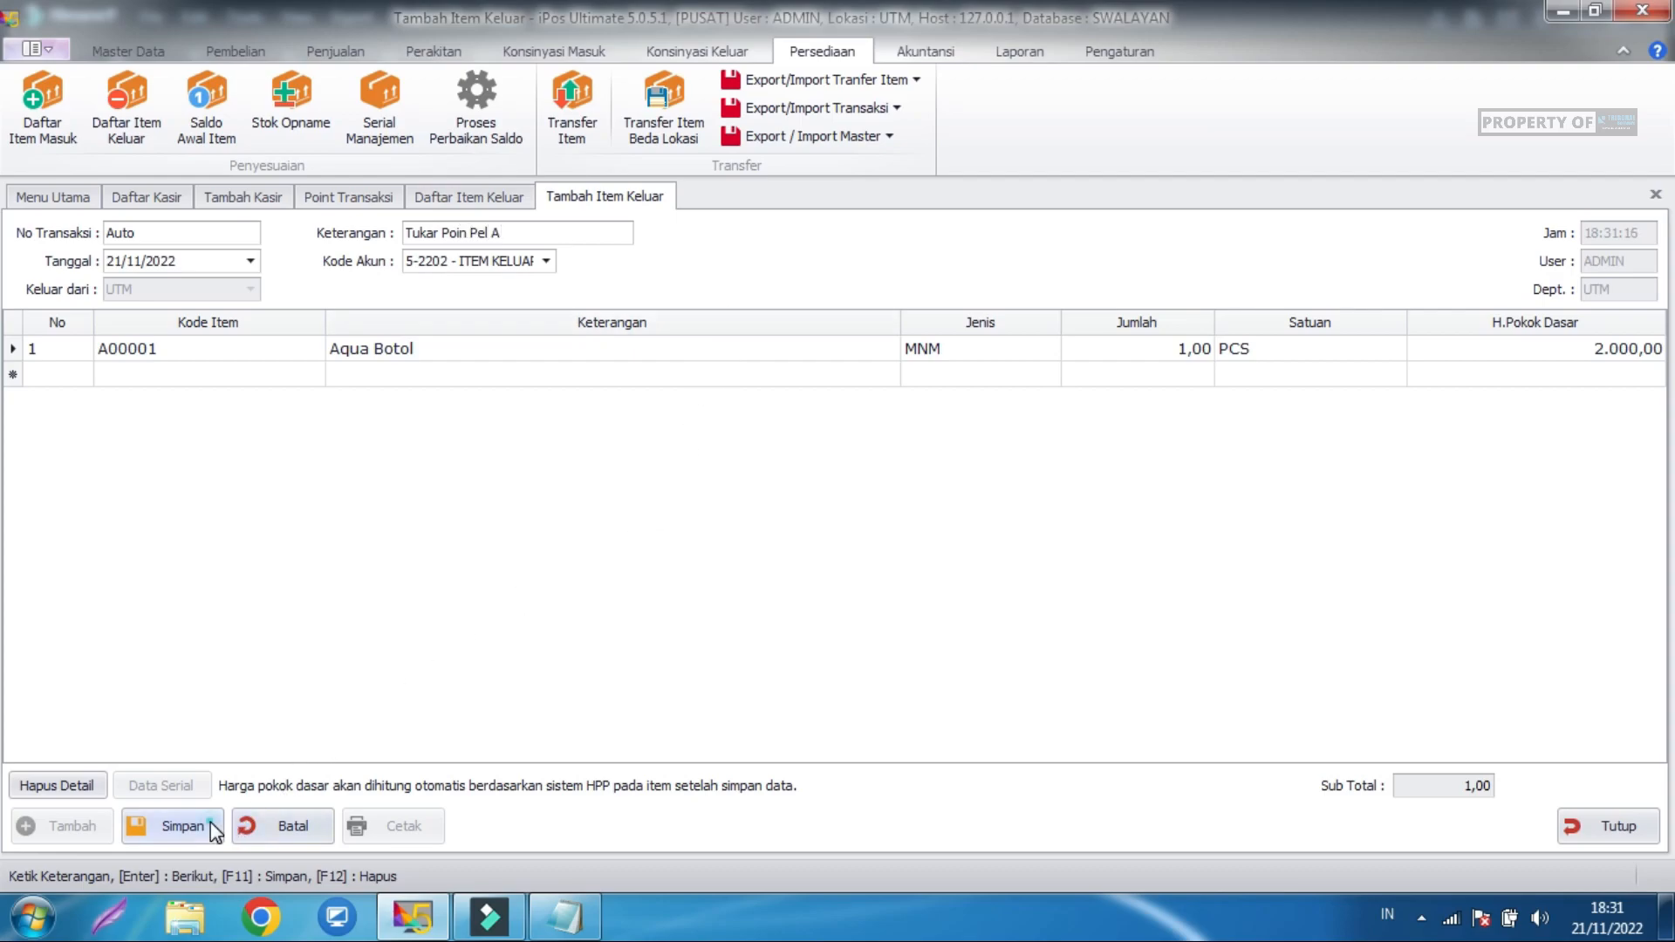
left_click(188, 826)
left_click(1001, 541)
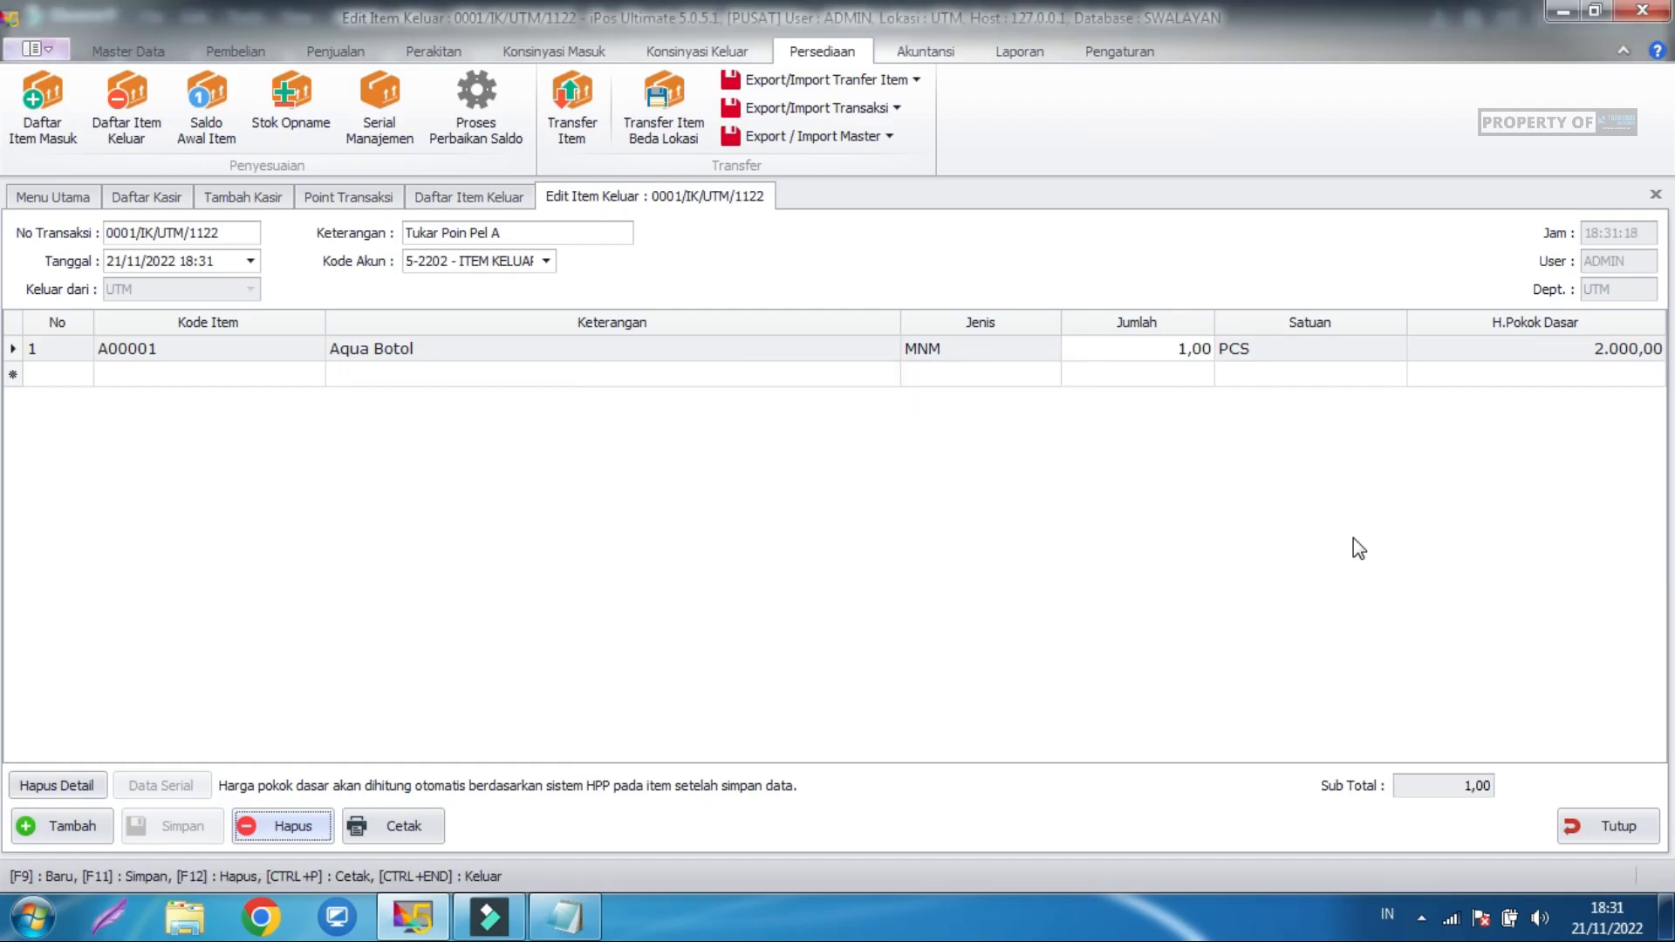
Open the item list and check the remaining Aqua Botol stock in PCS.
left_click(135, 51)
left_click(140, 123)
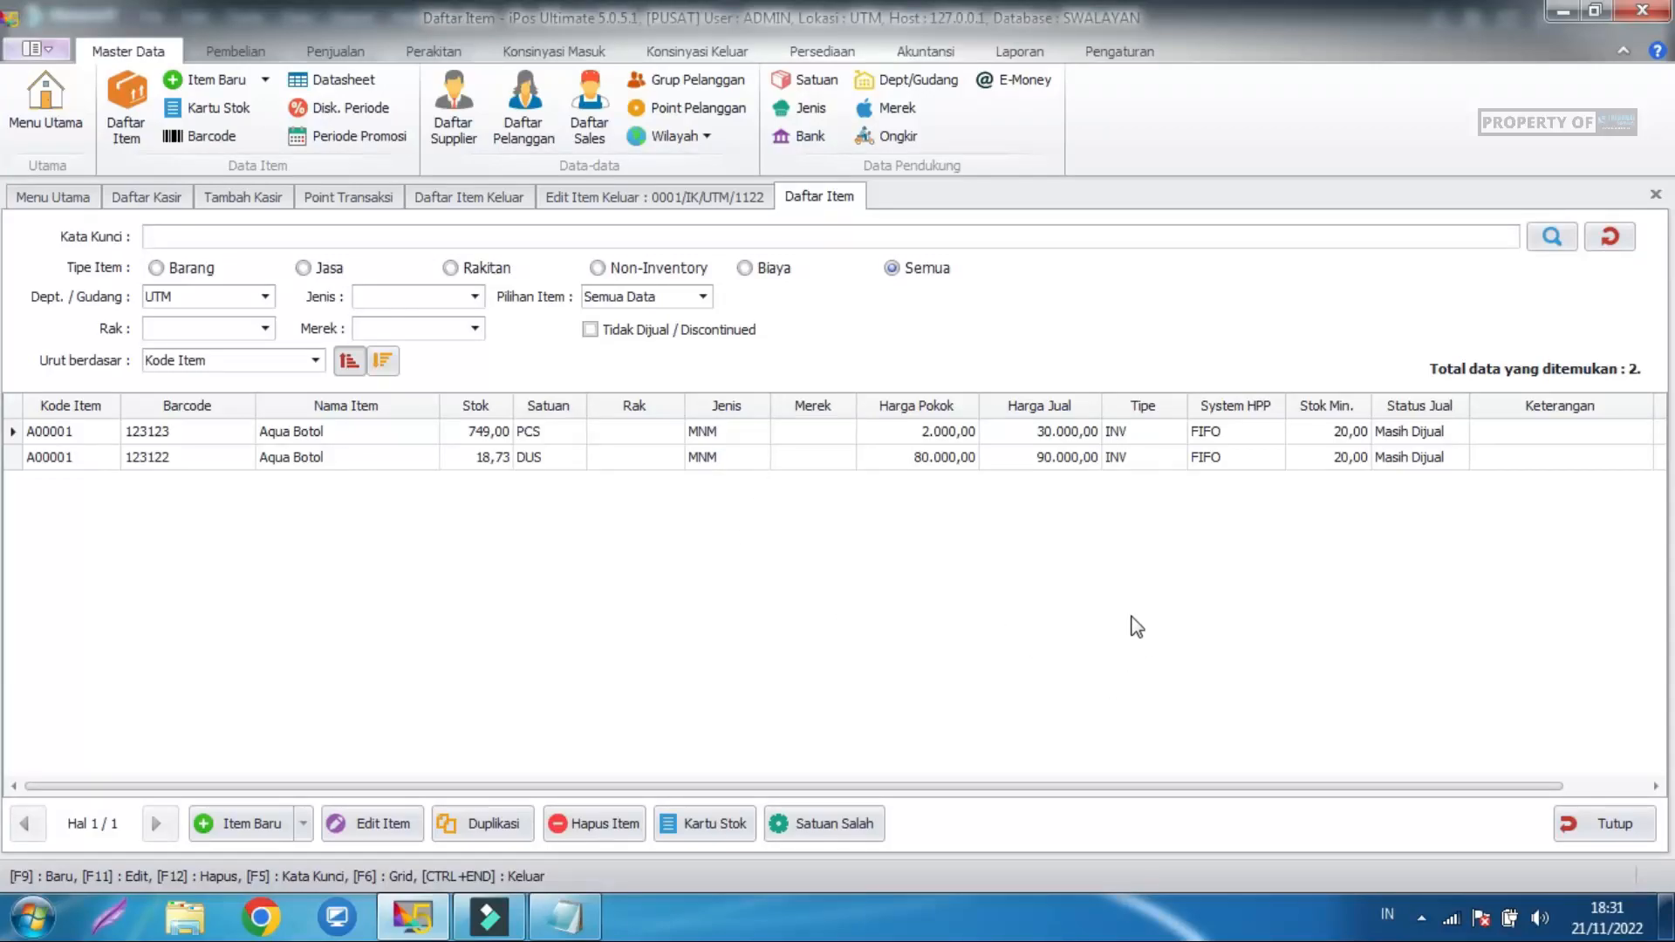
left_click(466, 433)
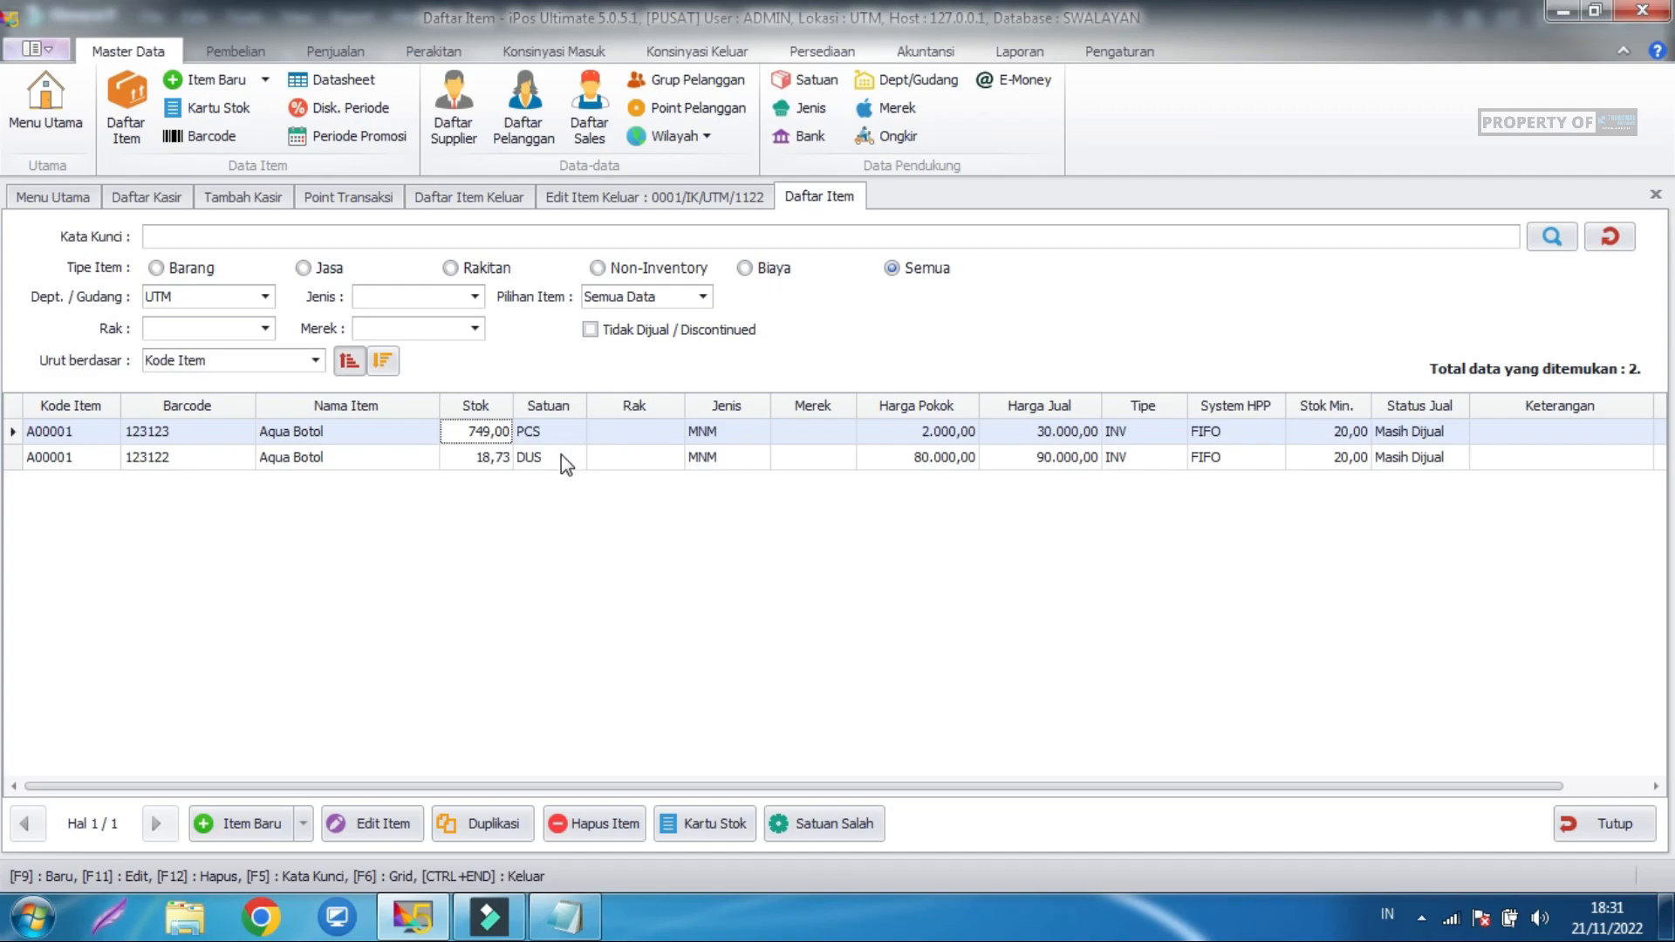
left_click(703, 603)
Close the open pages back to the cashier sales list, discarding the unsaved cashier transaction.
left_click(1616, 826)
left_click(1618, 829)
left_click(1617, 827)
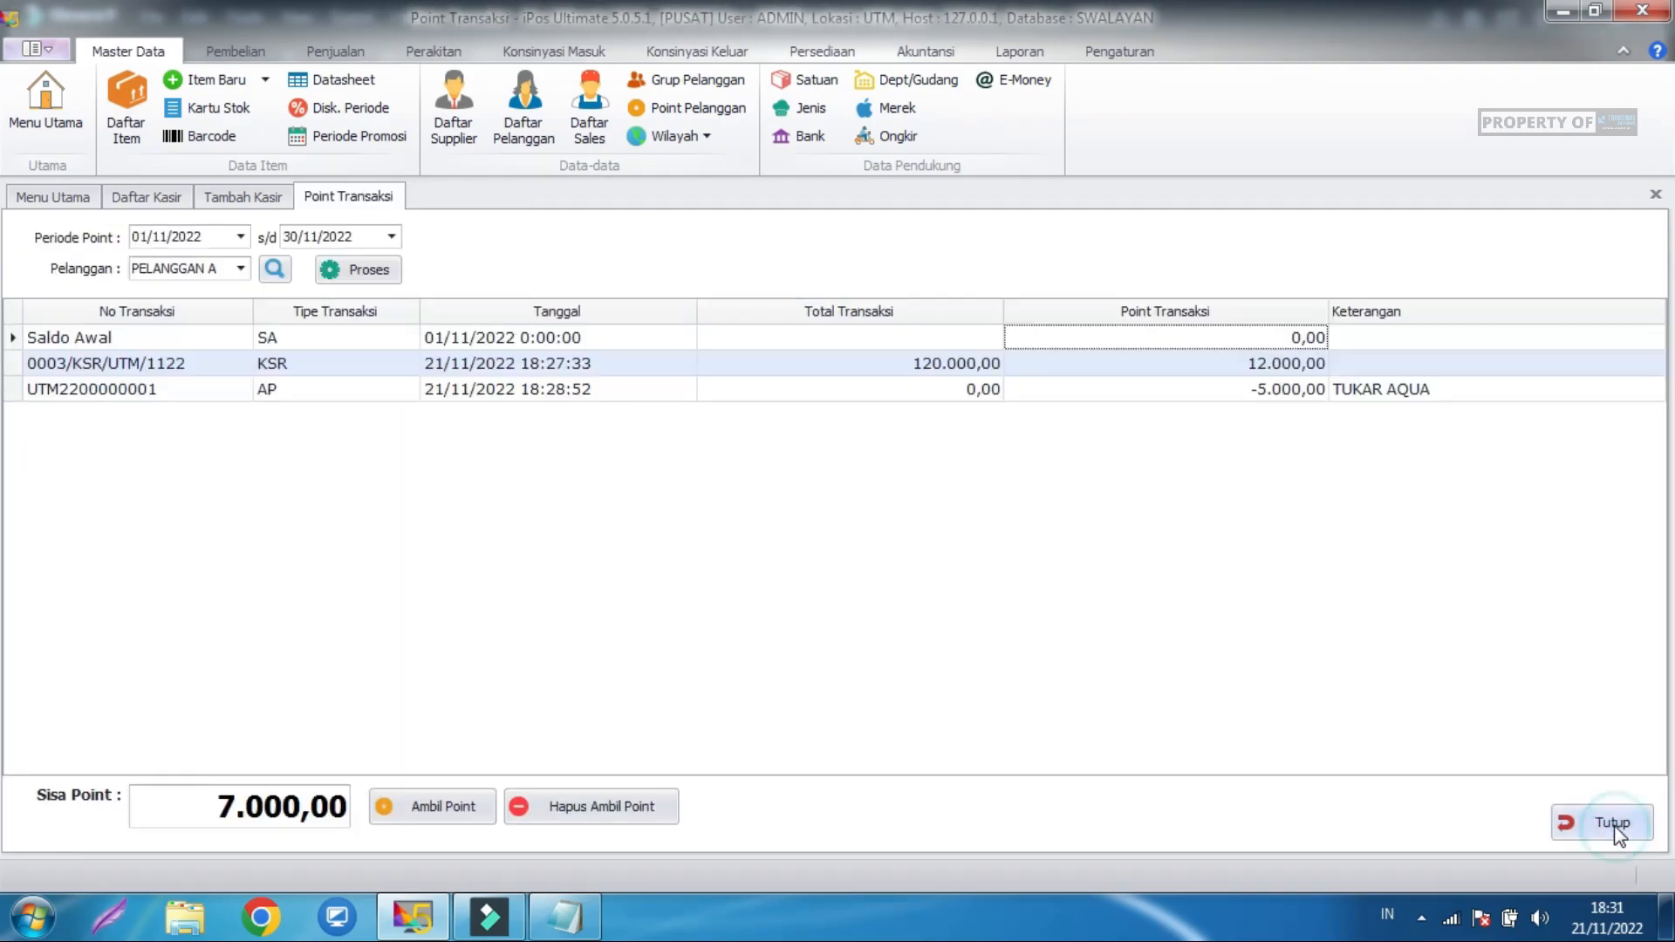
left_click(1617, 827)
left_click(1615, 825)
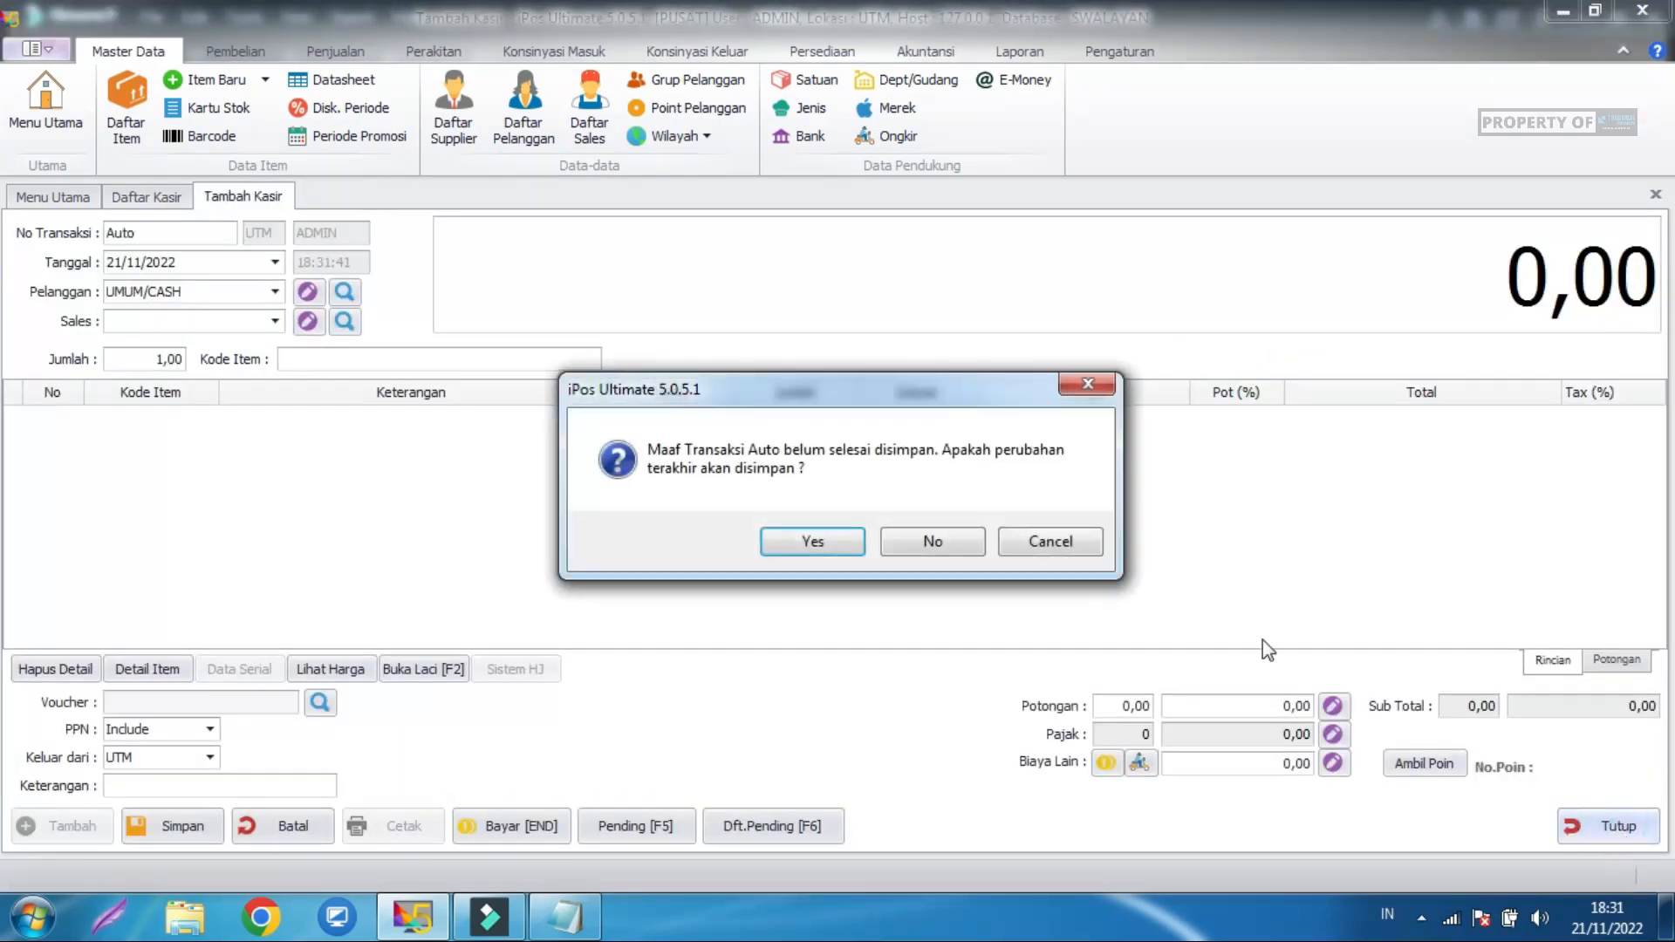
left_click(965, 541)
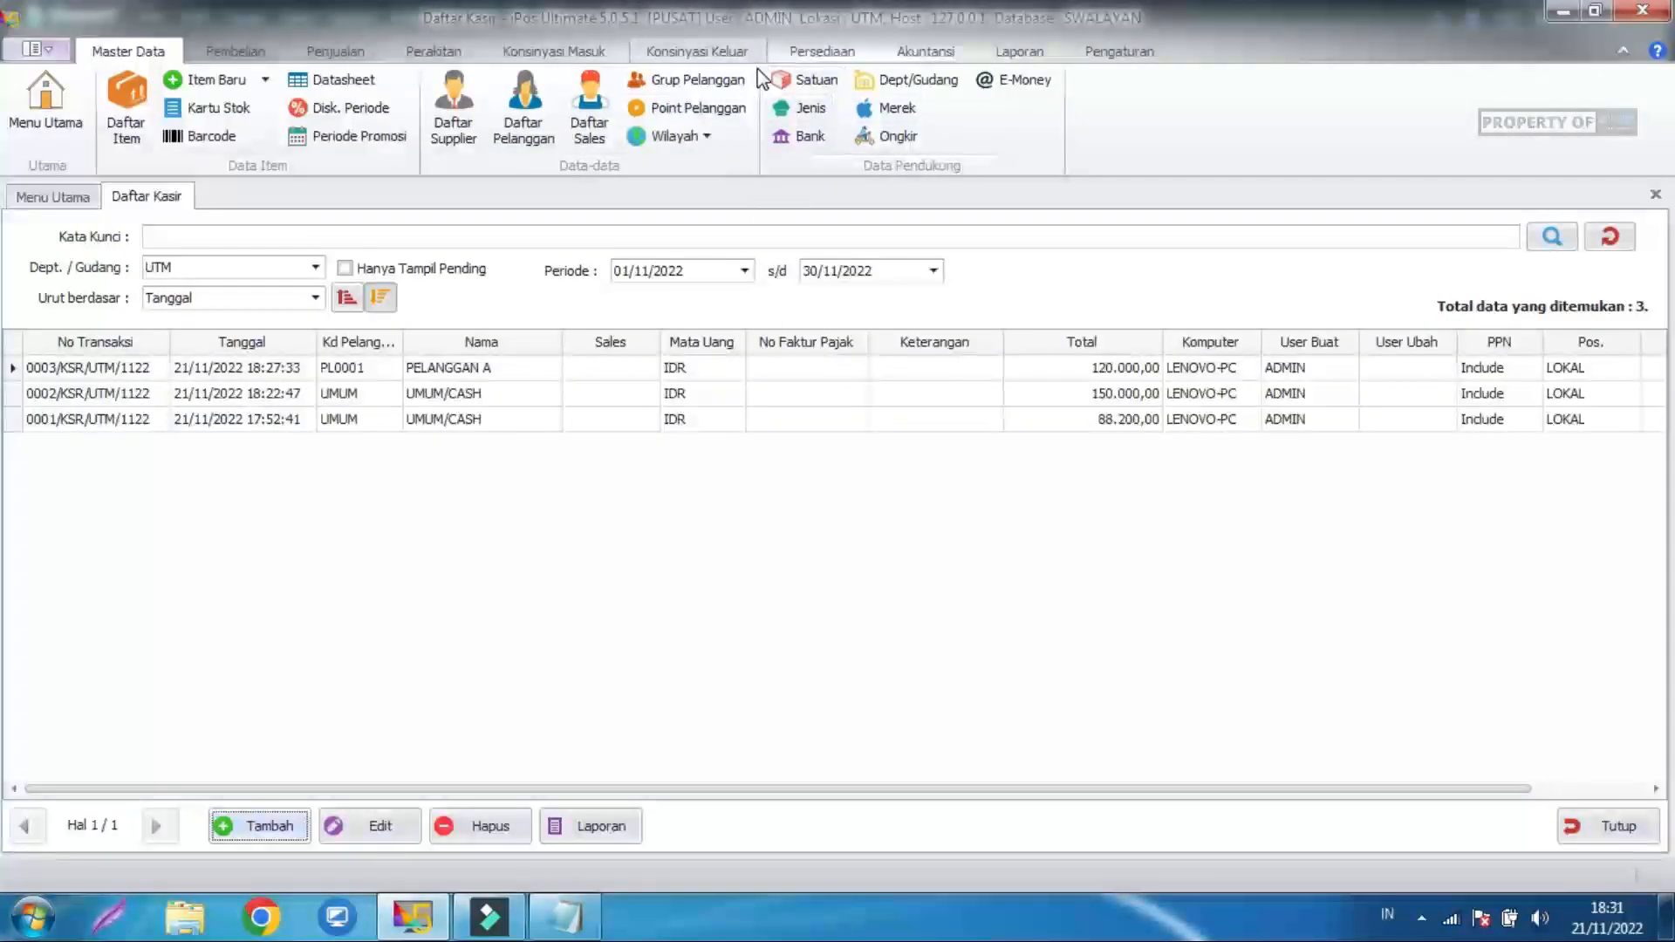
Look up the sales point transactions of PELANGGAN A for 01/11/2022 to 30/11/2022, and close the open pages back to the main menu.
left_click(700, 110)
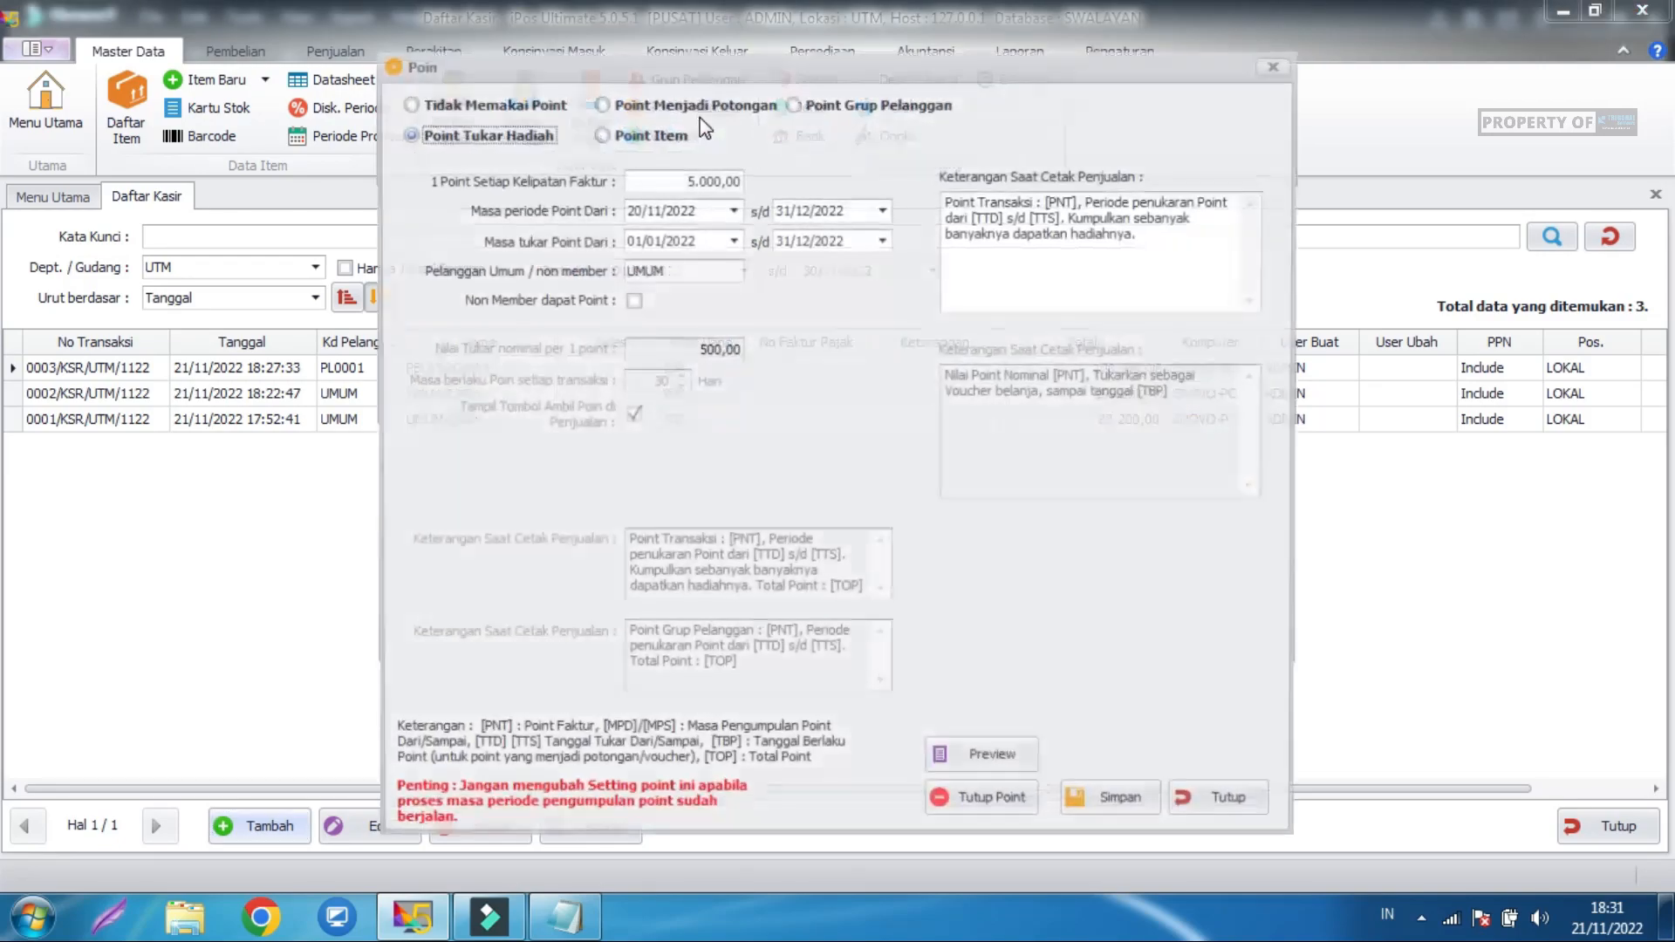
key("Escape")
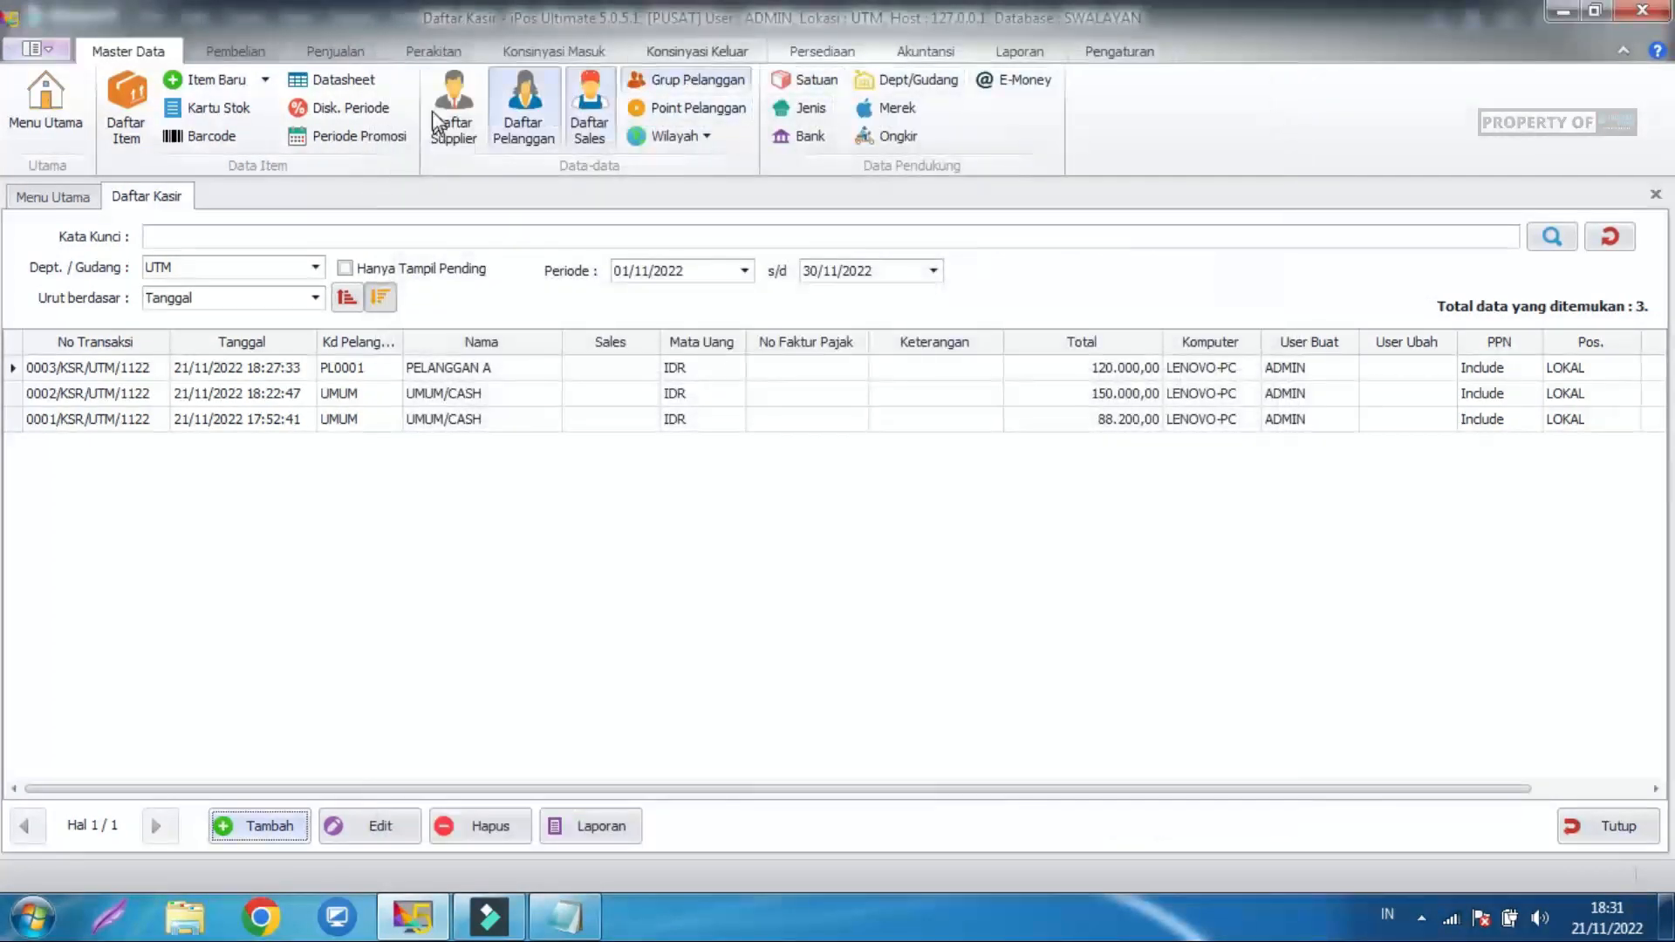
left_click(337, 51)
left_click(750, 113)
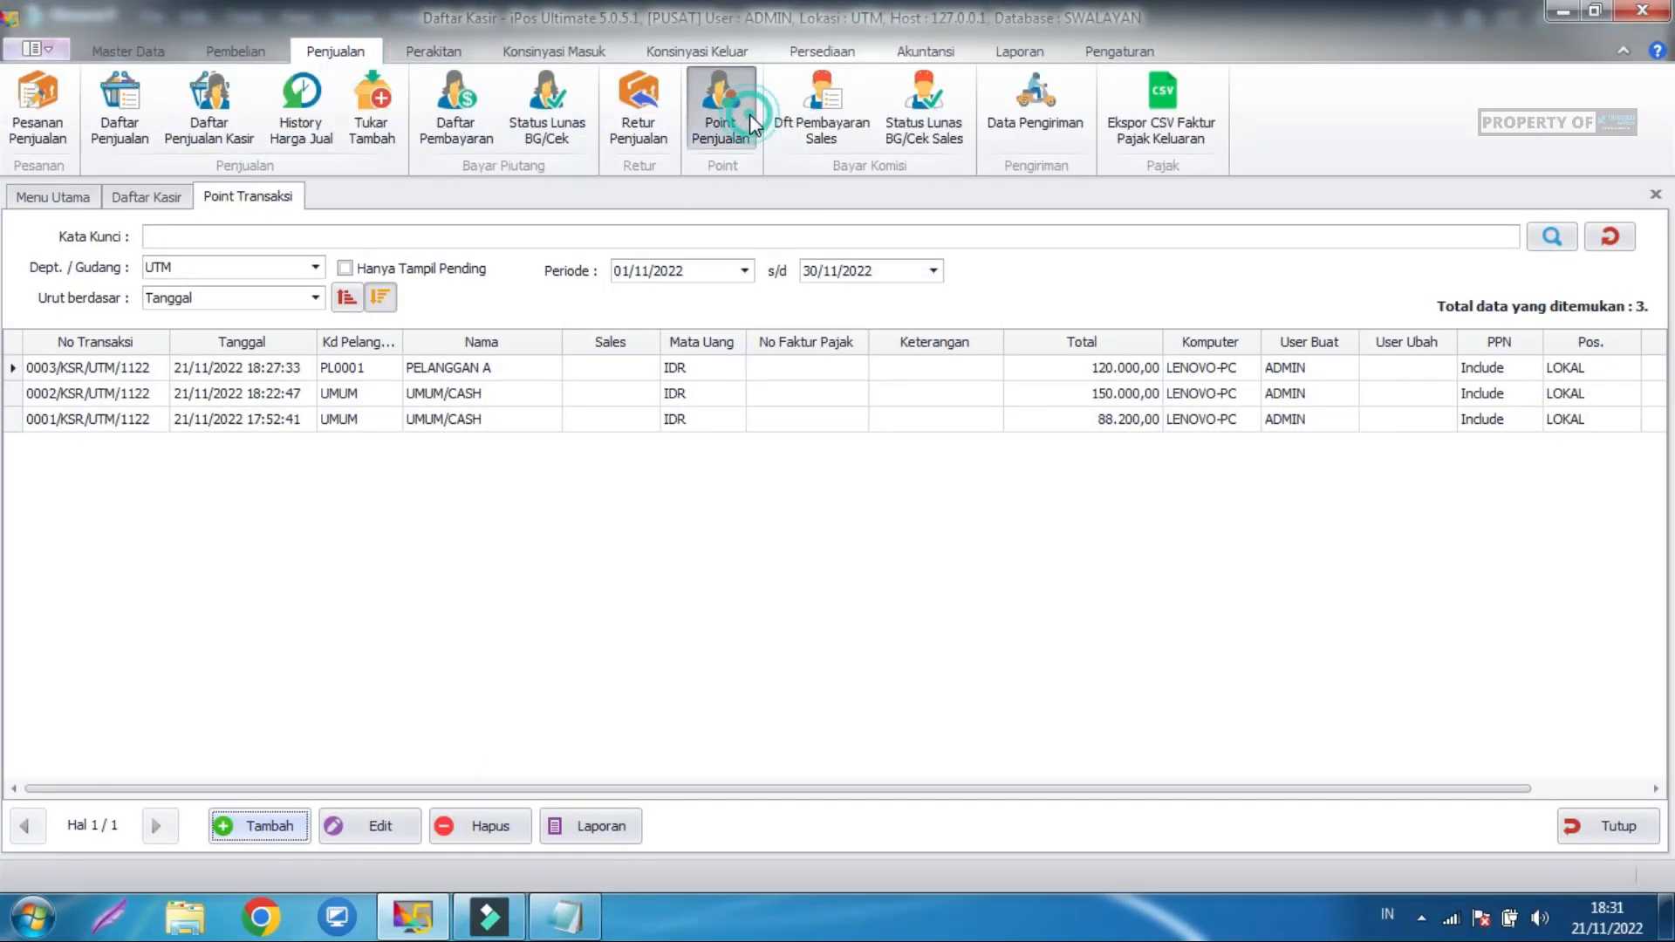
left_click(234, 269)
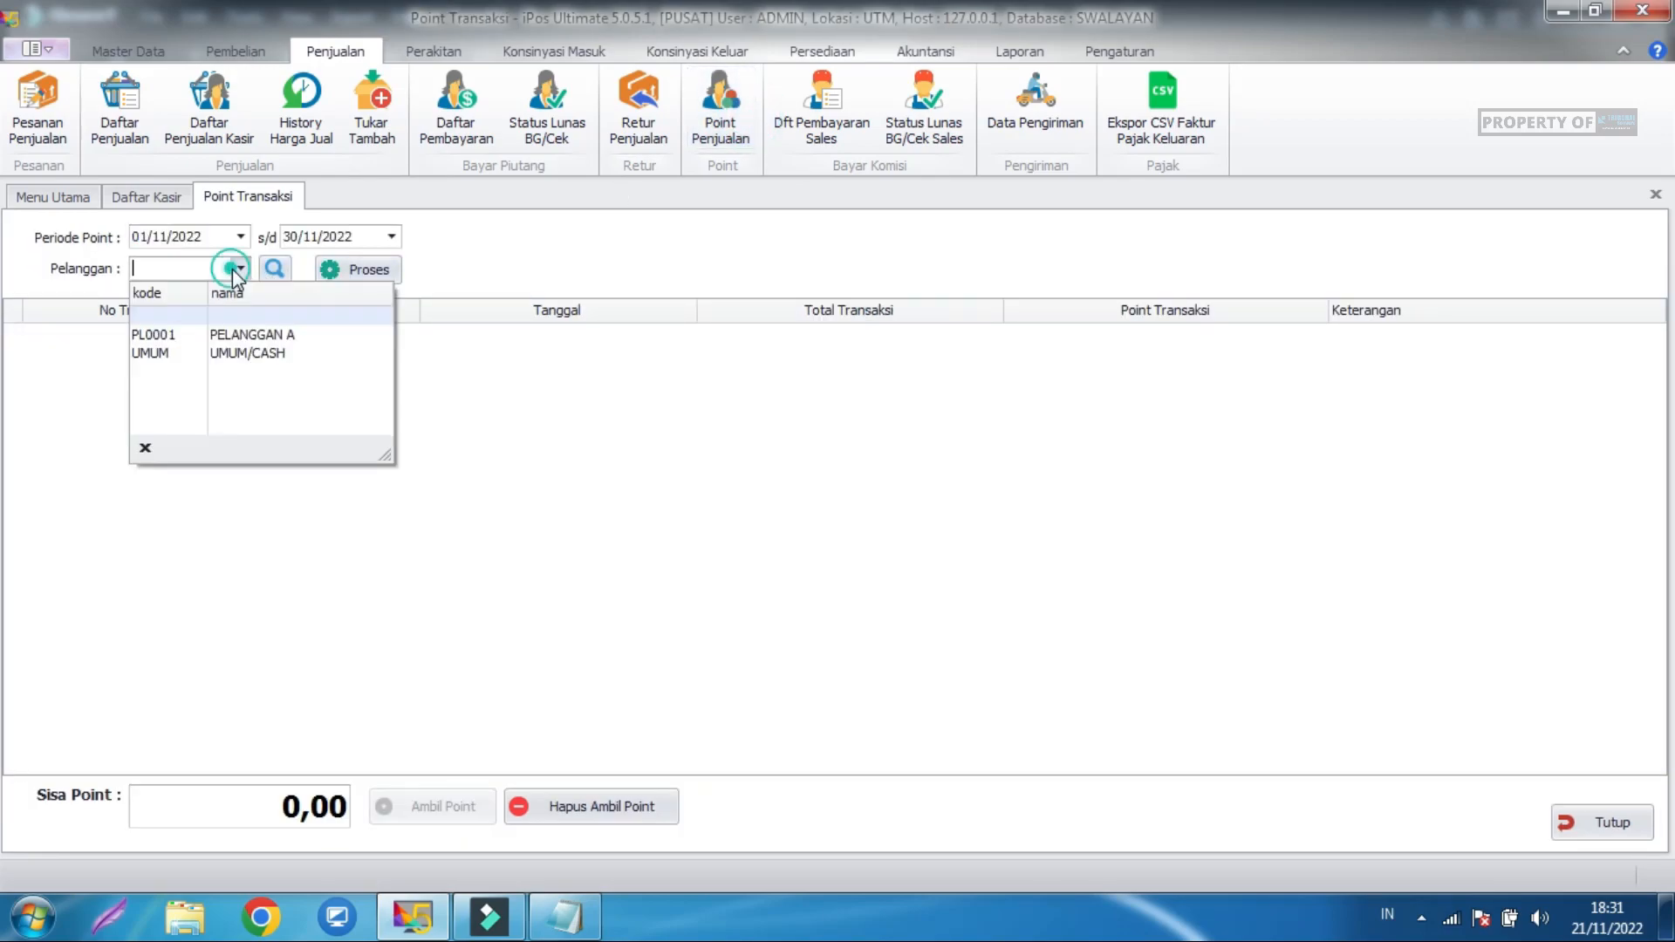
left_click(252, 334)
left_click(360, 269)
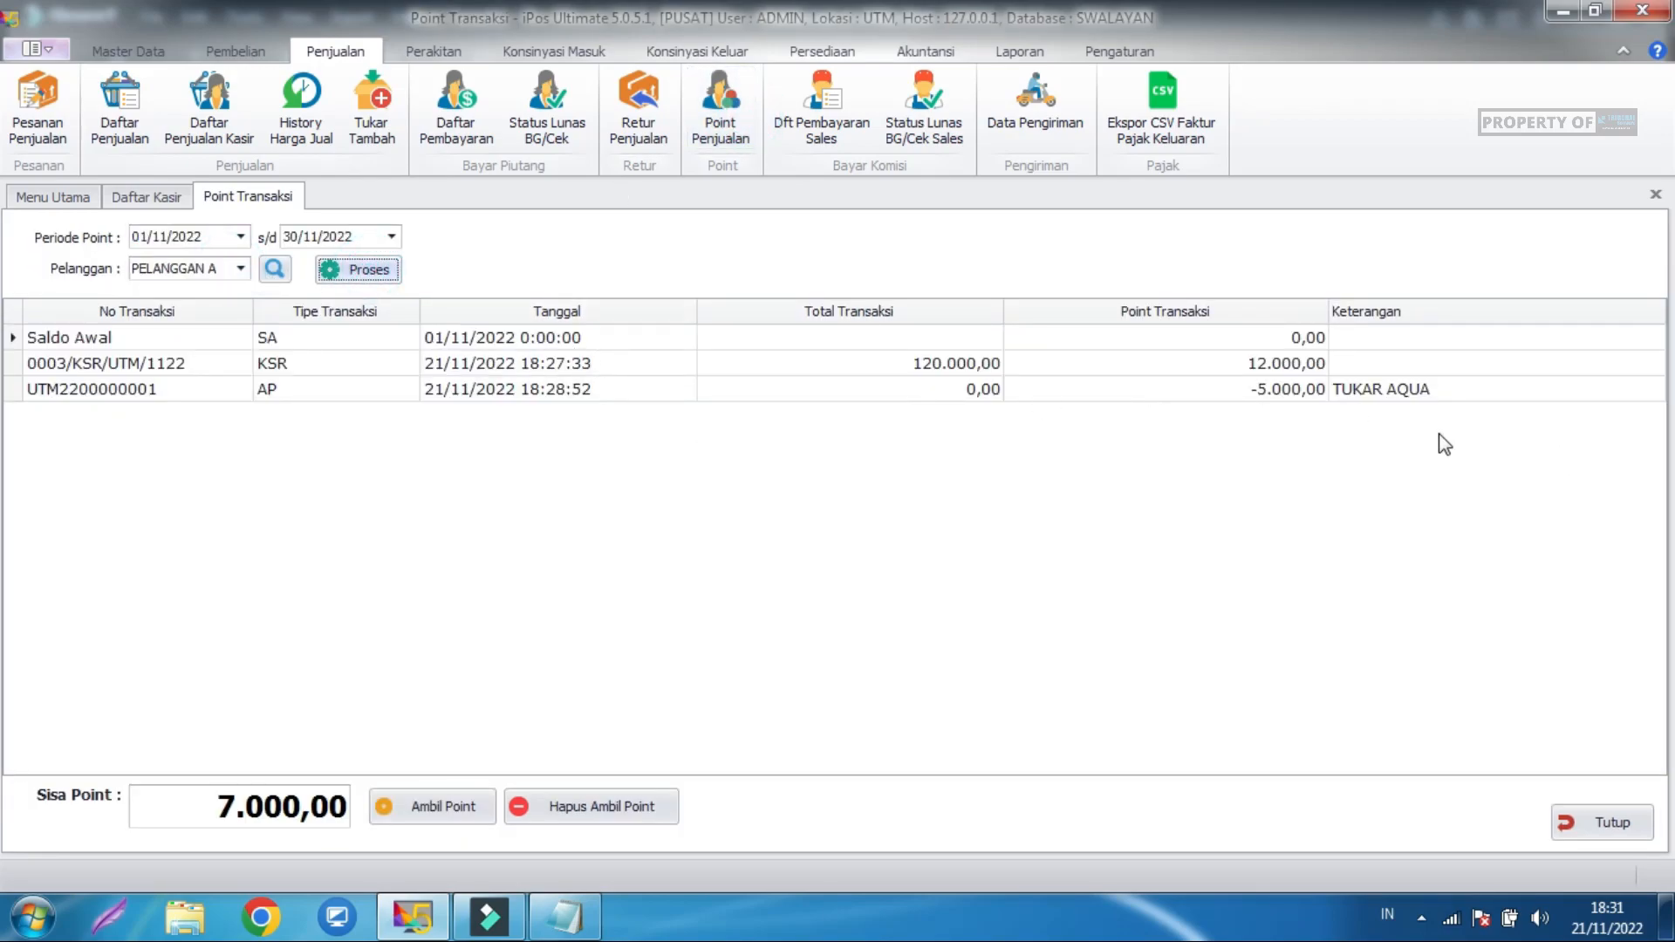
left_click(1637, 824)
left_click(1637, 825)
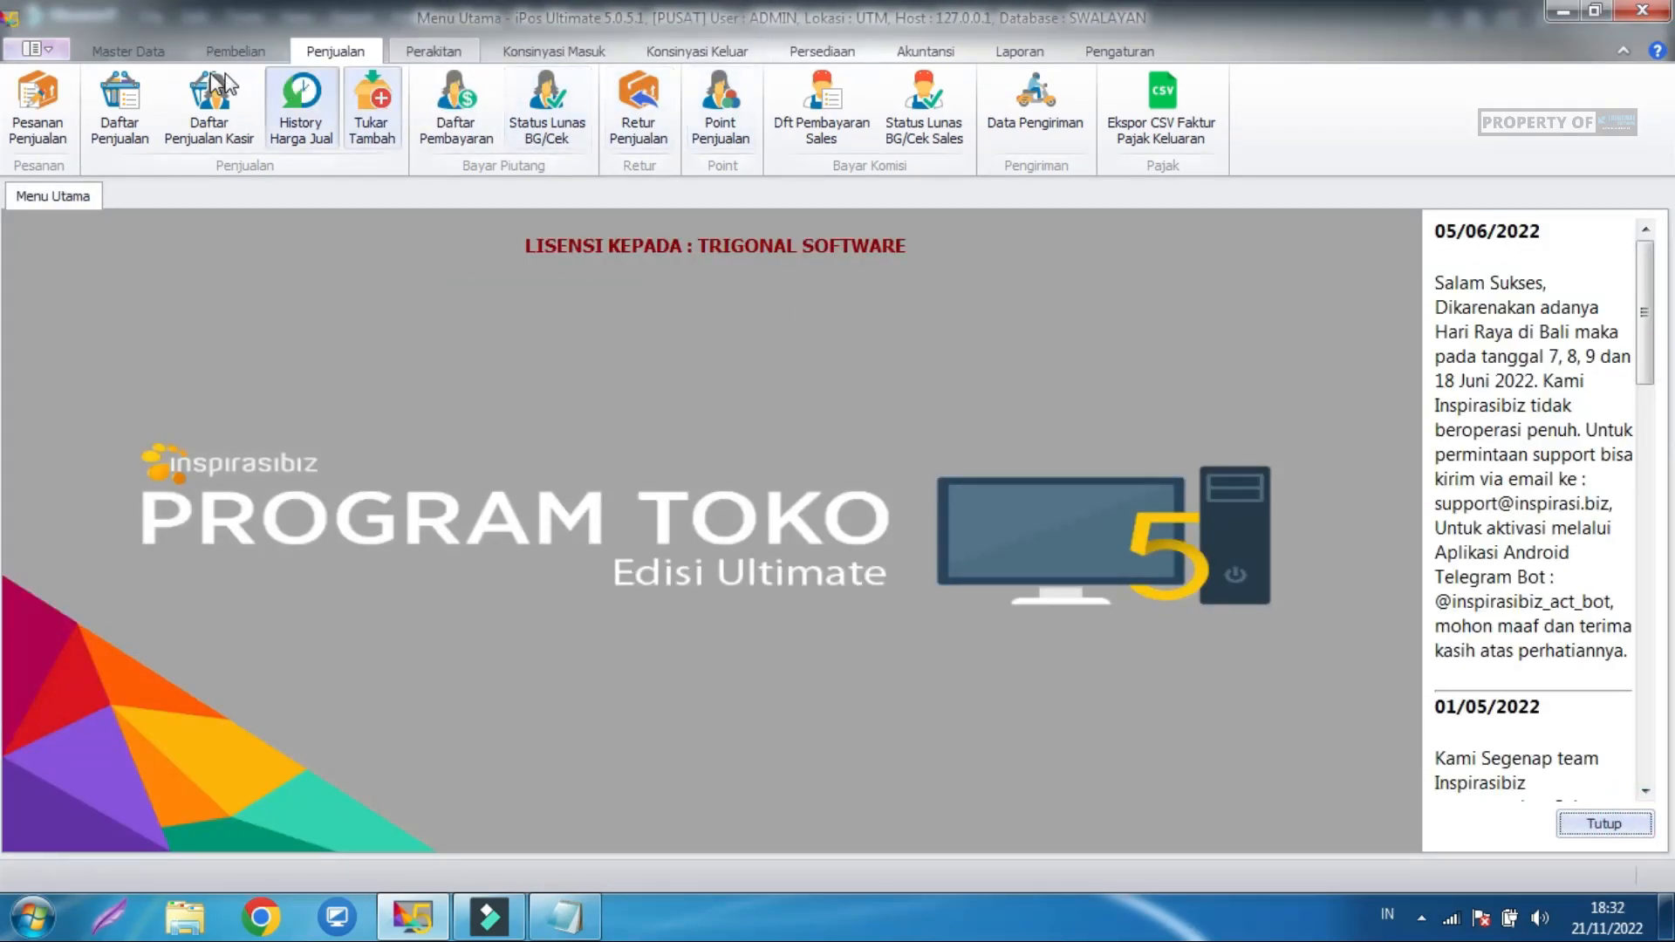
Change the customer point setting to Point Menjadi Potongan and save it.
left_click(144, 52)
left_click(688, 106)
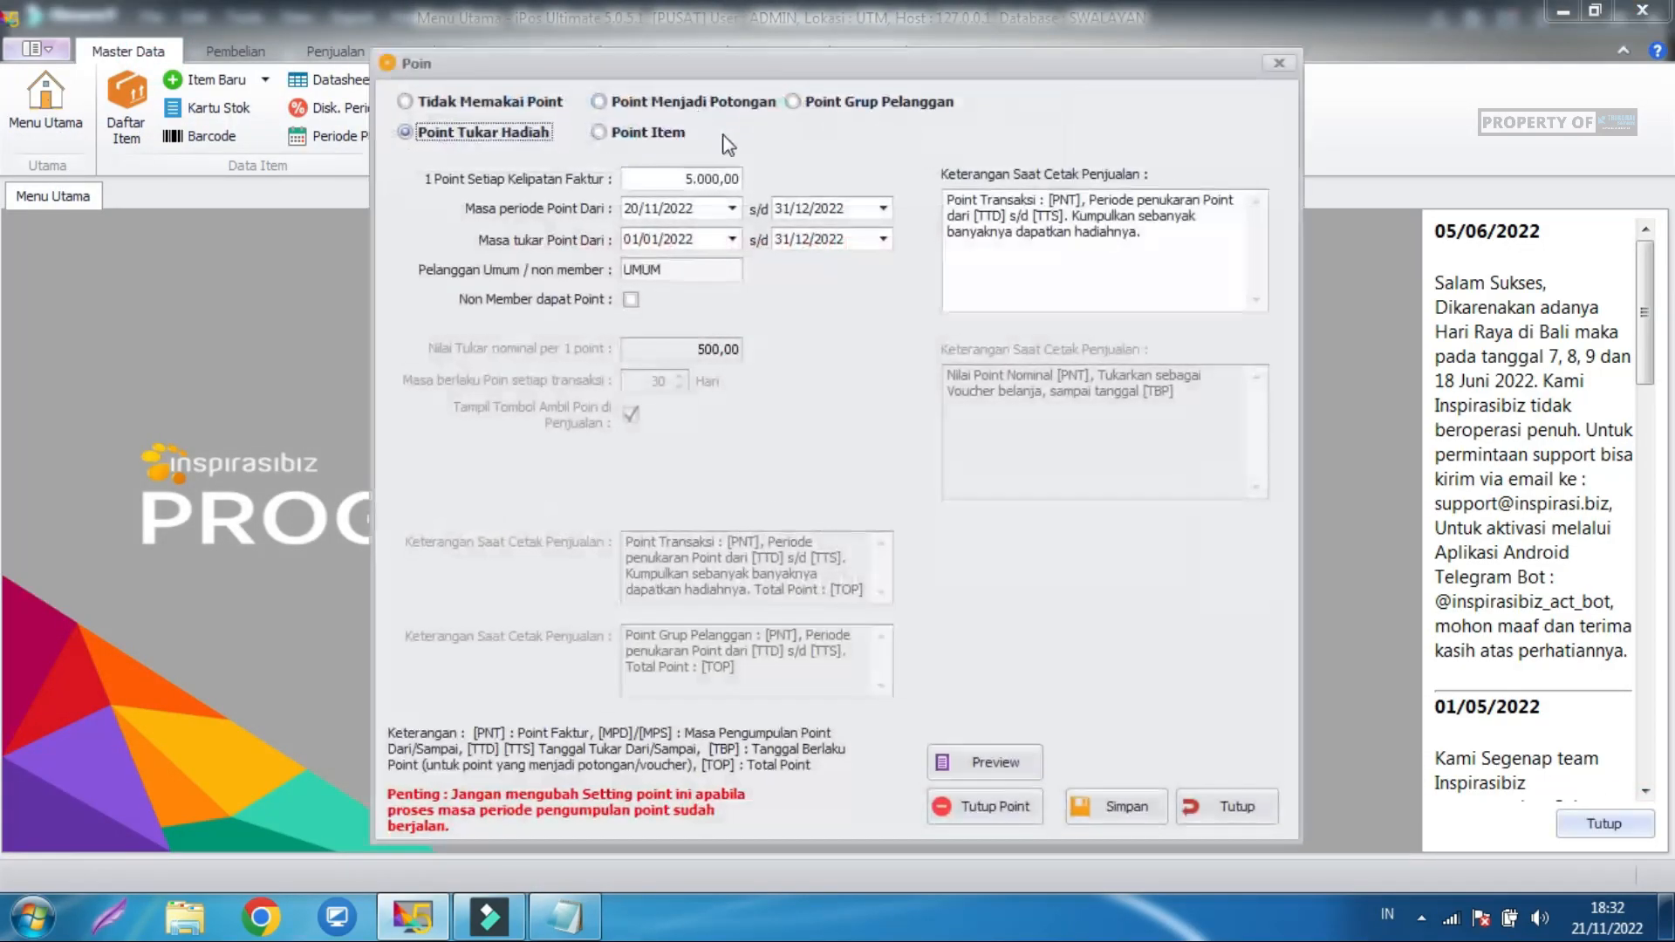
left_click(709, 103)
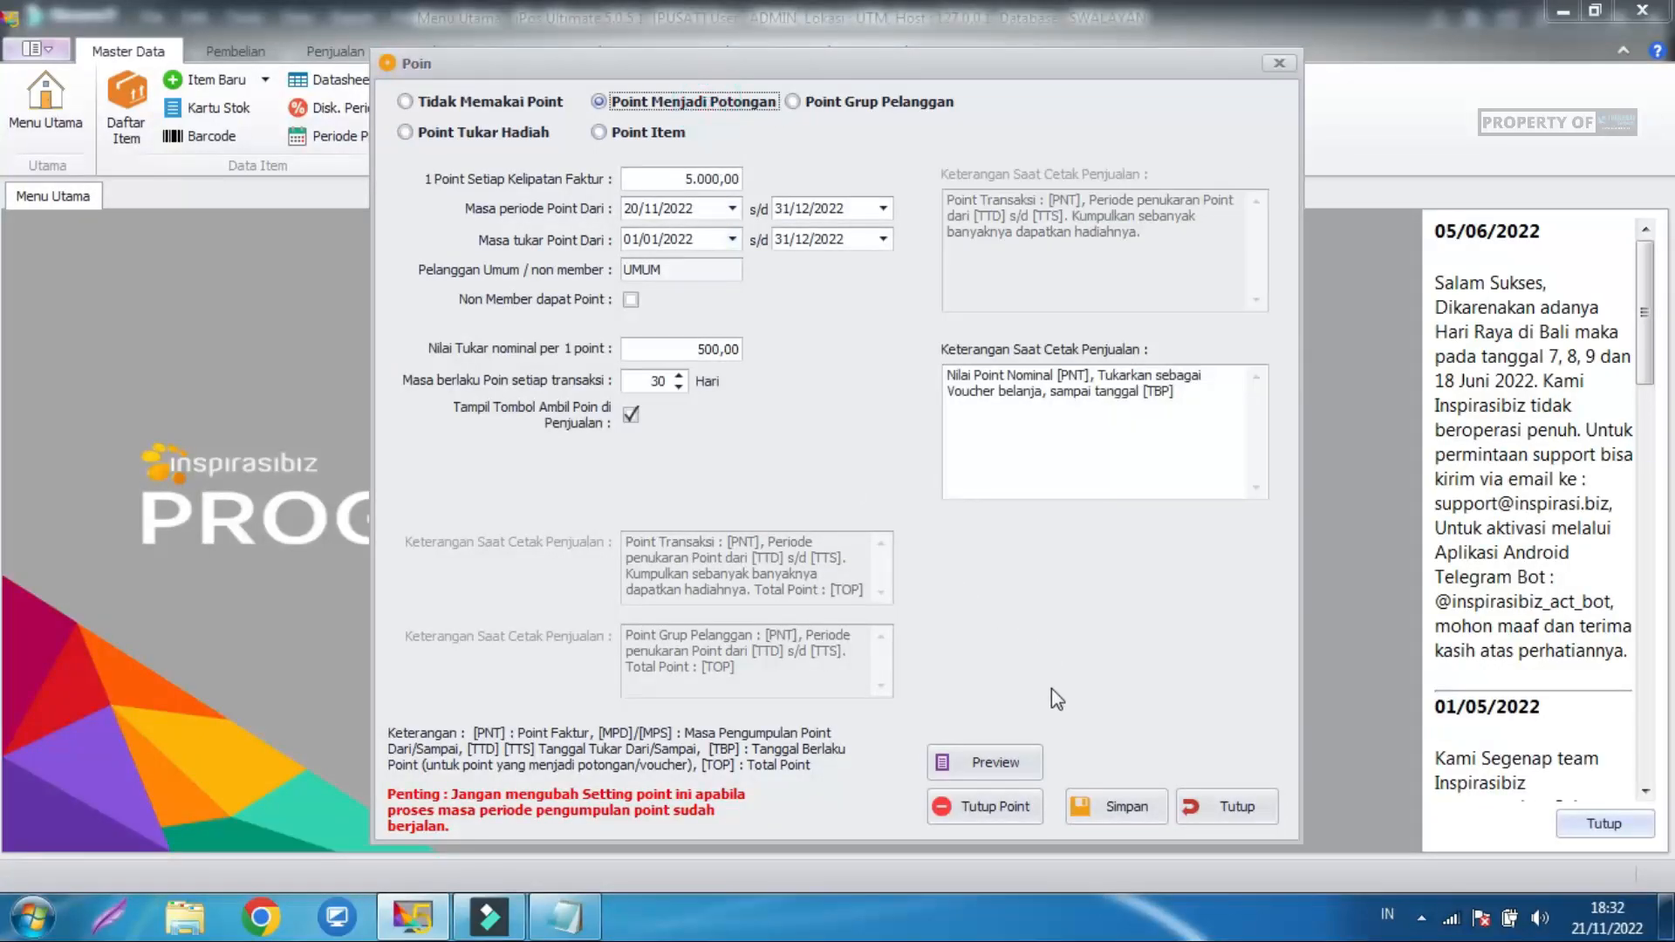
left_click(1124, 815)
left_click(908, 536)
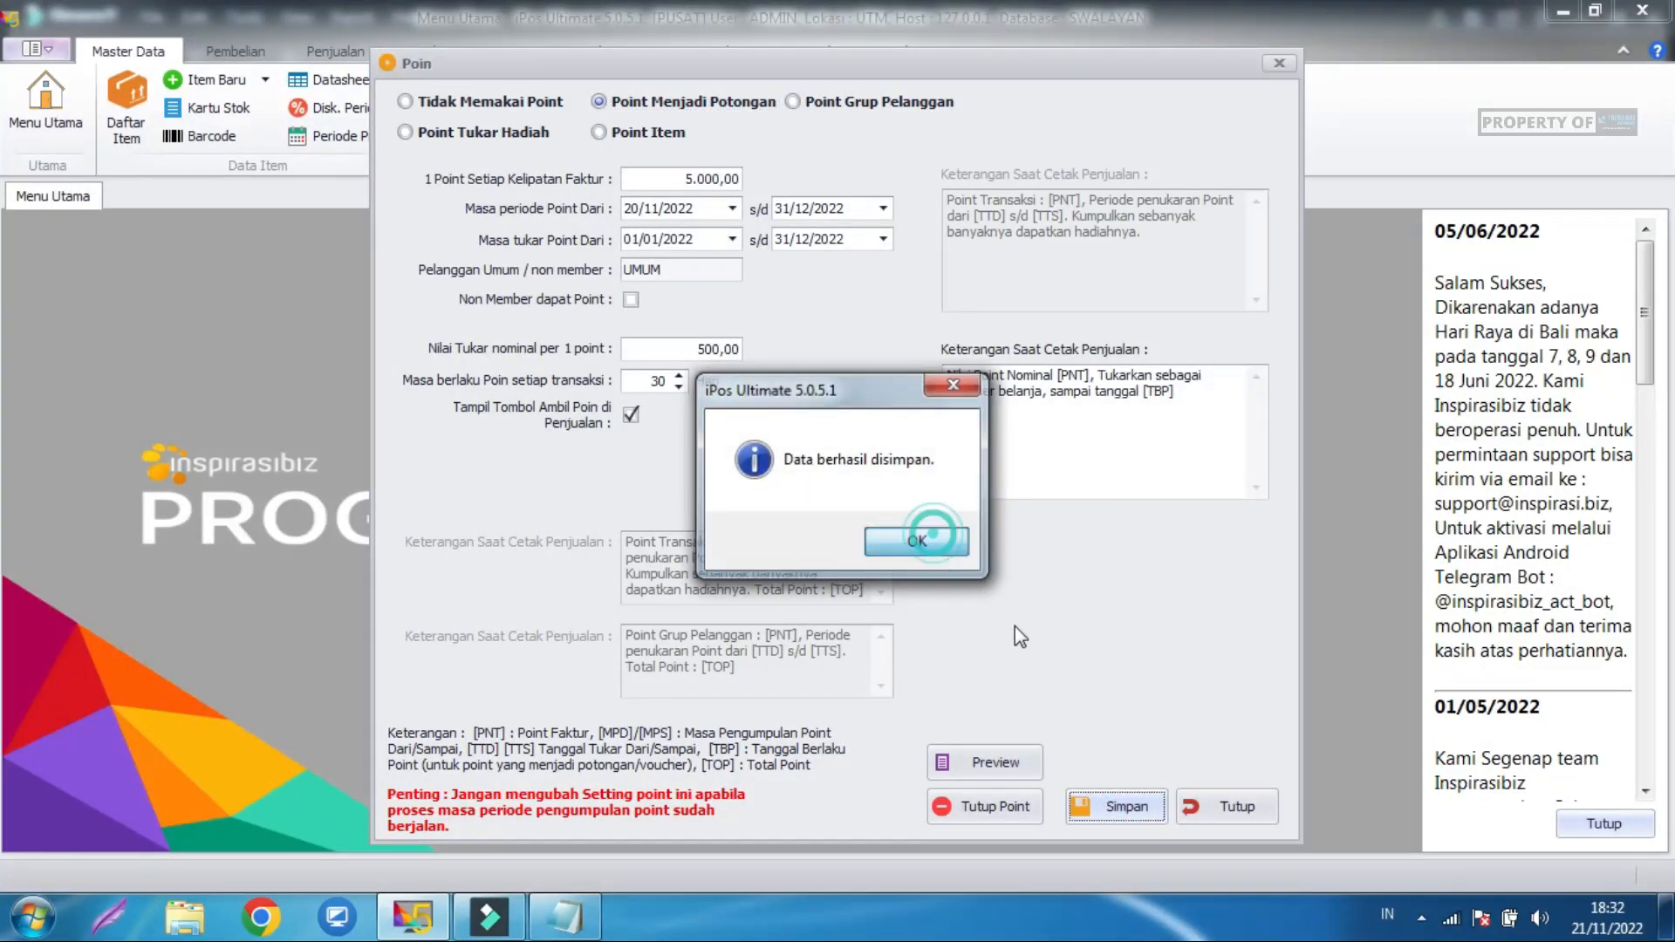
left_click(1233, 810)
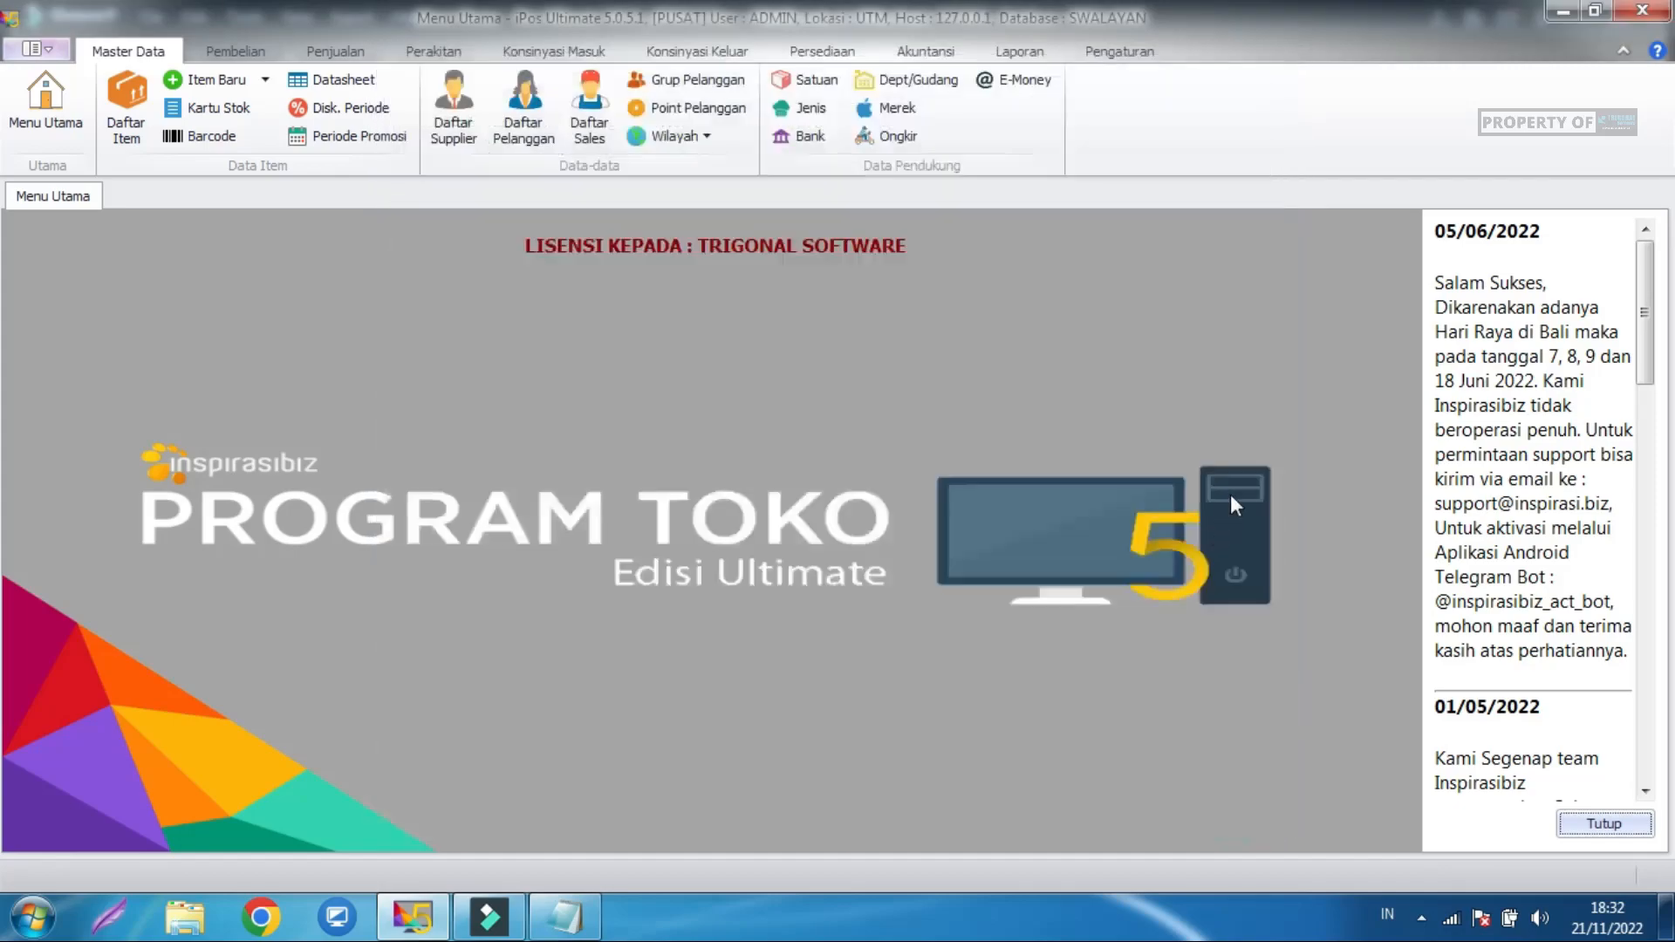
Create a new cashier sale with one item A00001 (Aqua Botol) and select PELANGGAN A as its customer.
left_click(329, 52)
left_click(209, 96)
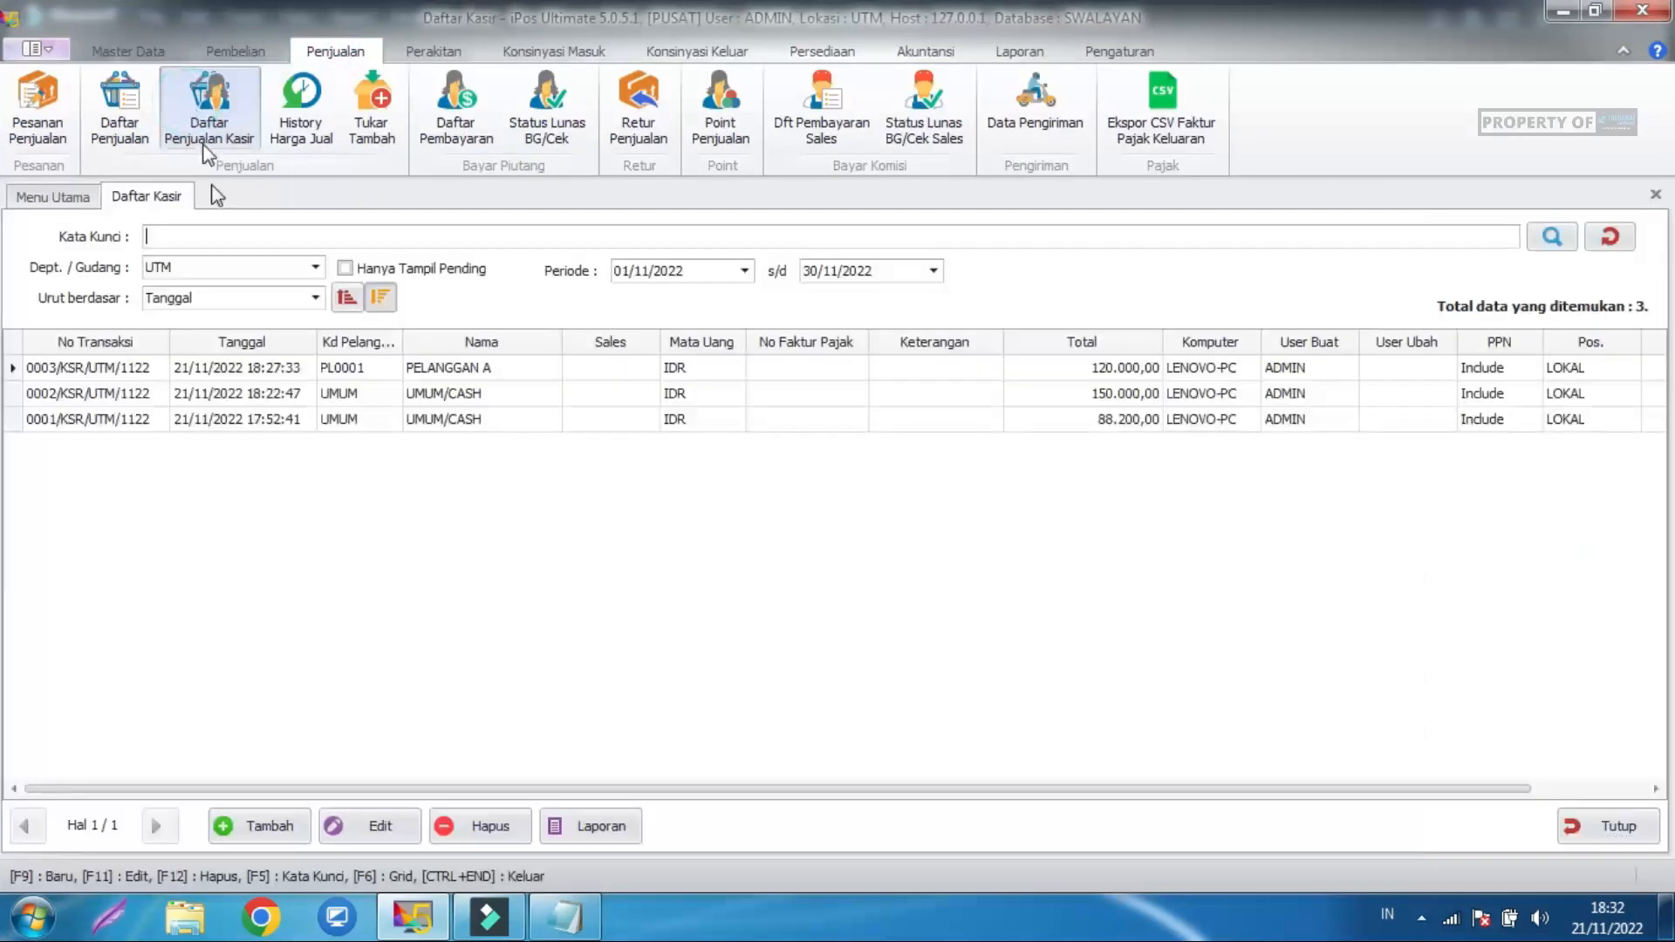
left_click(284, 827)
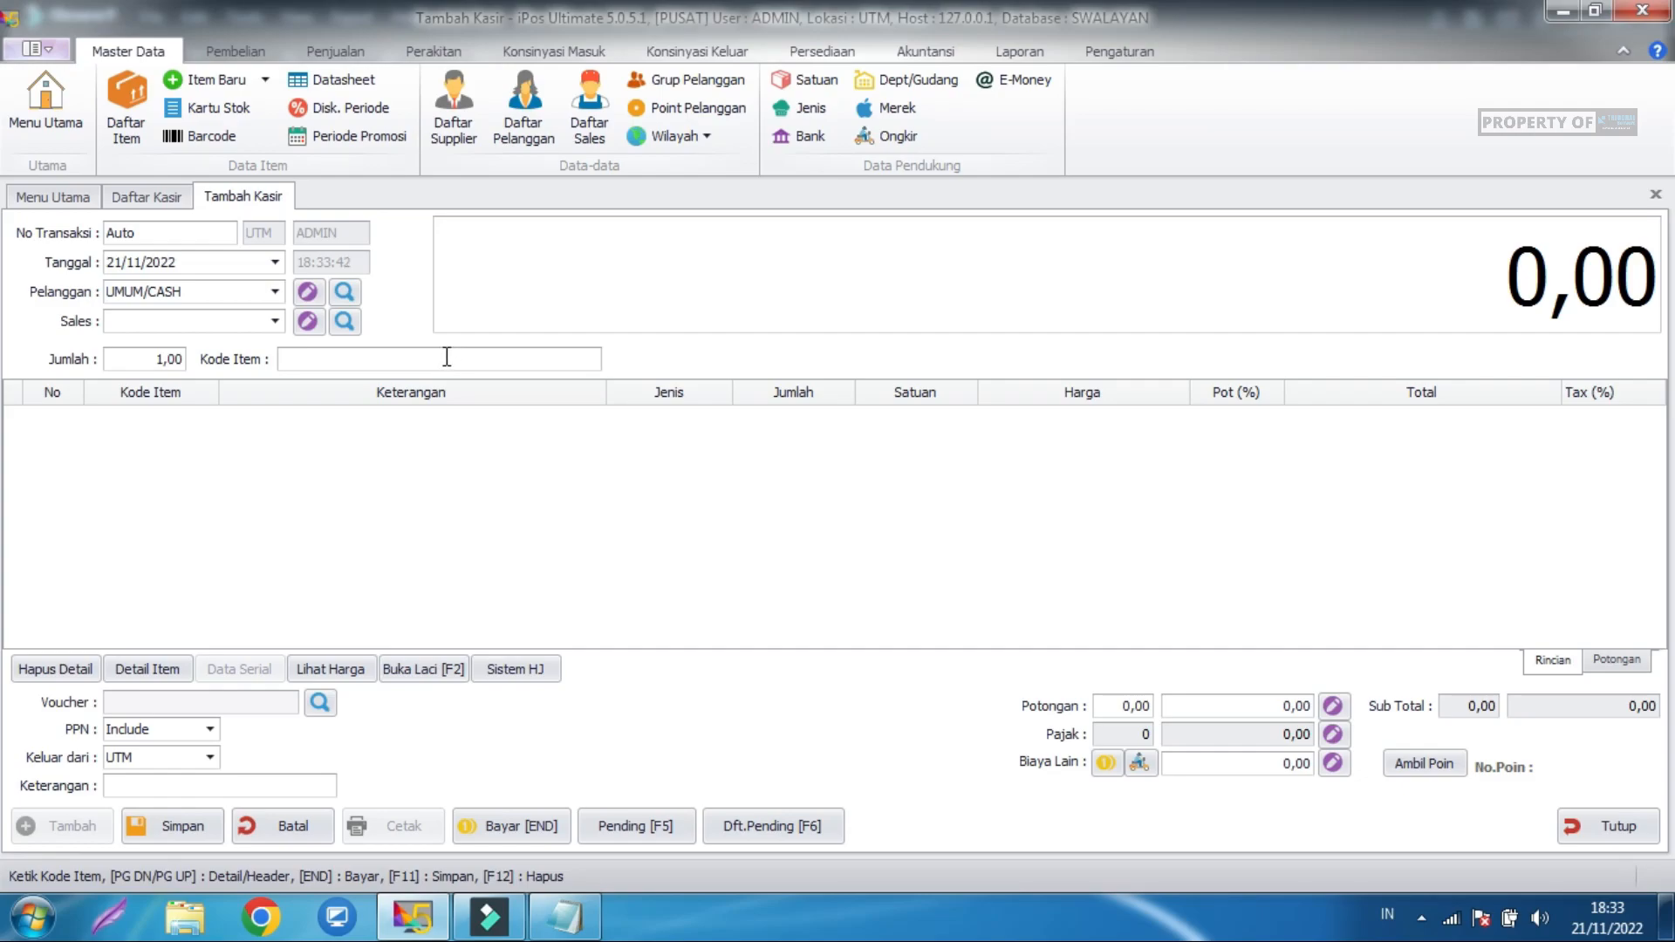
type("A00001")
key("Return")
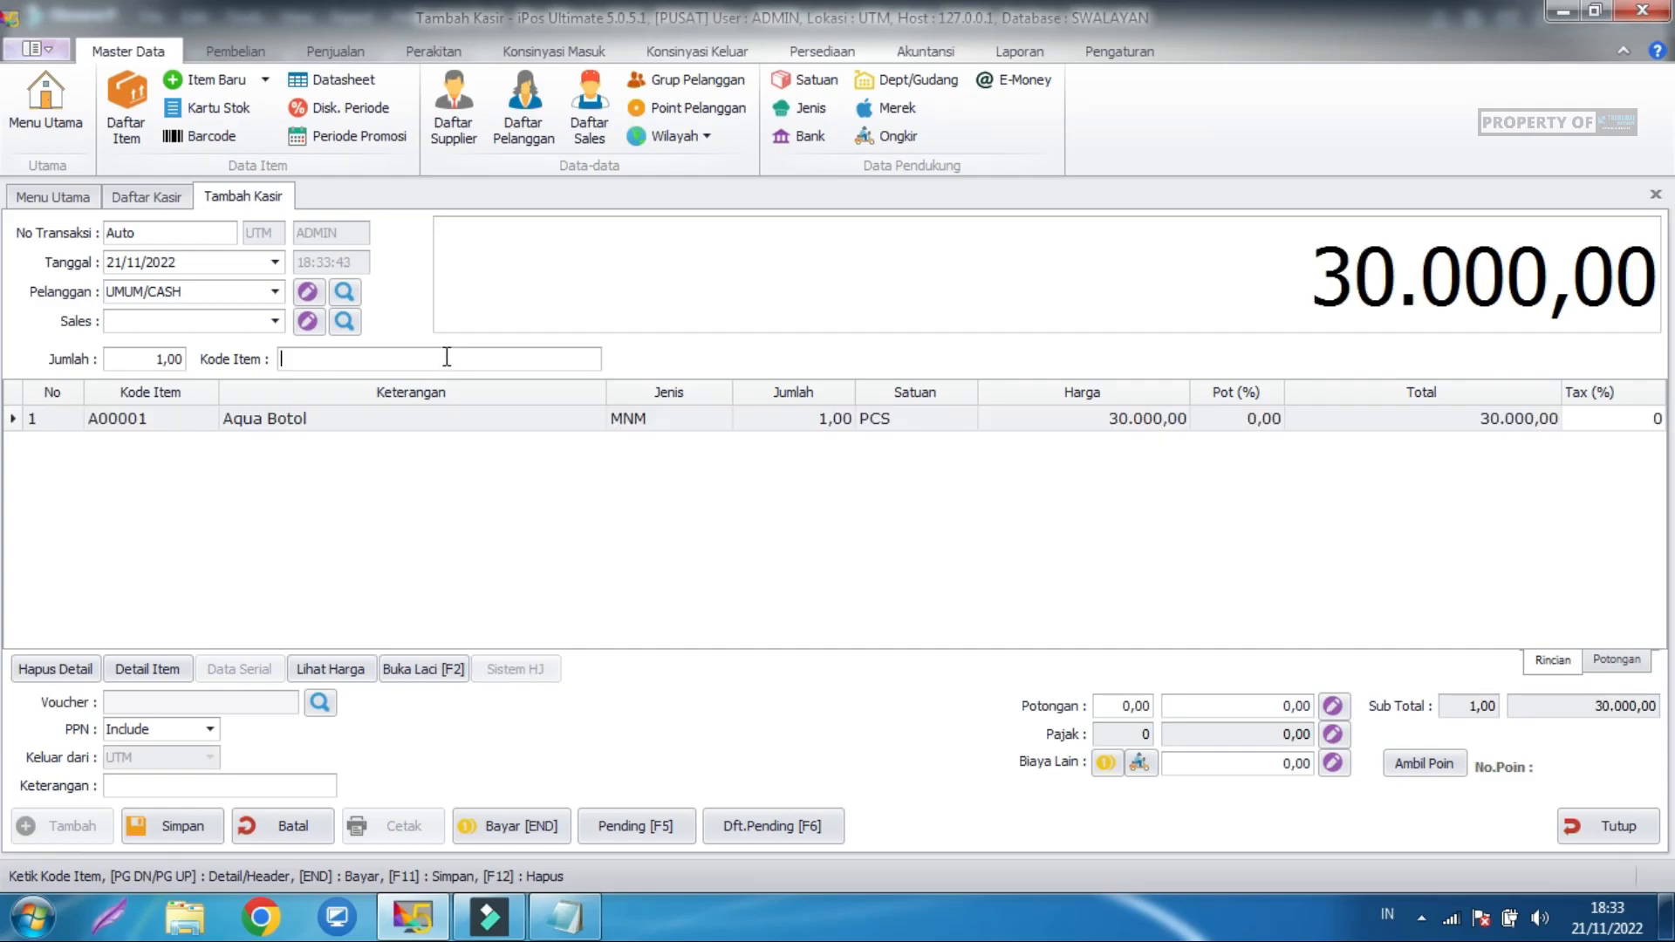
left_click(667, 529)
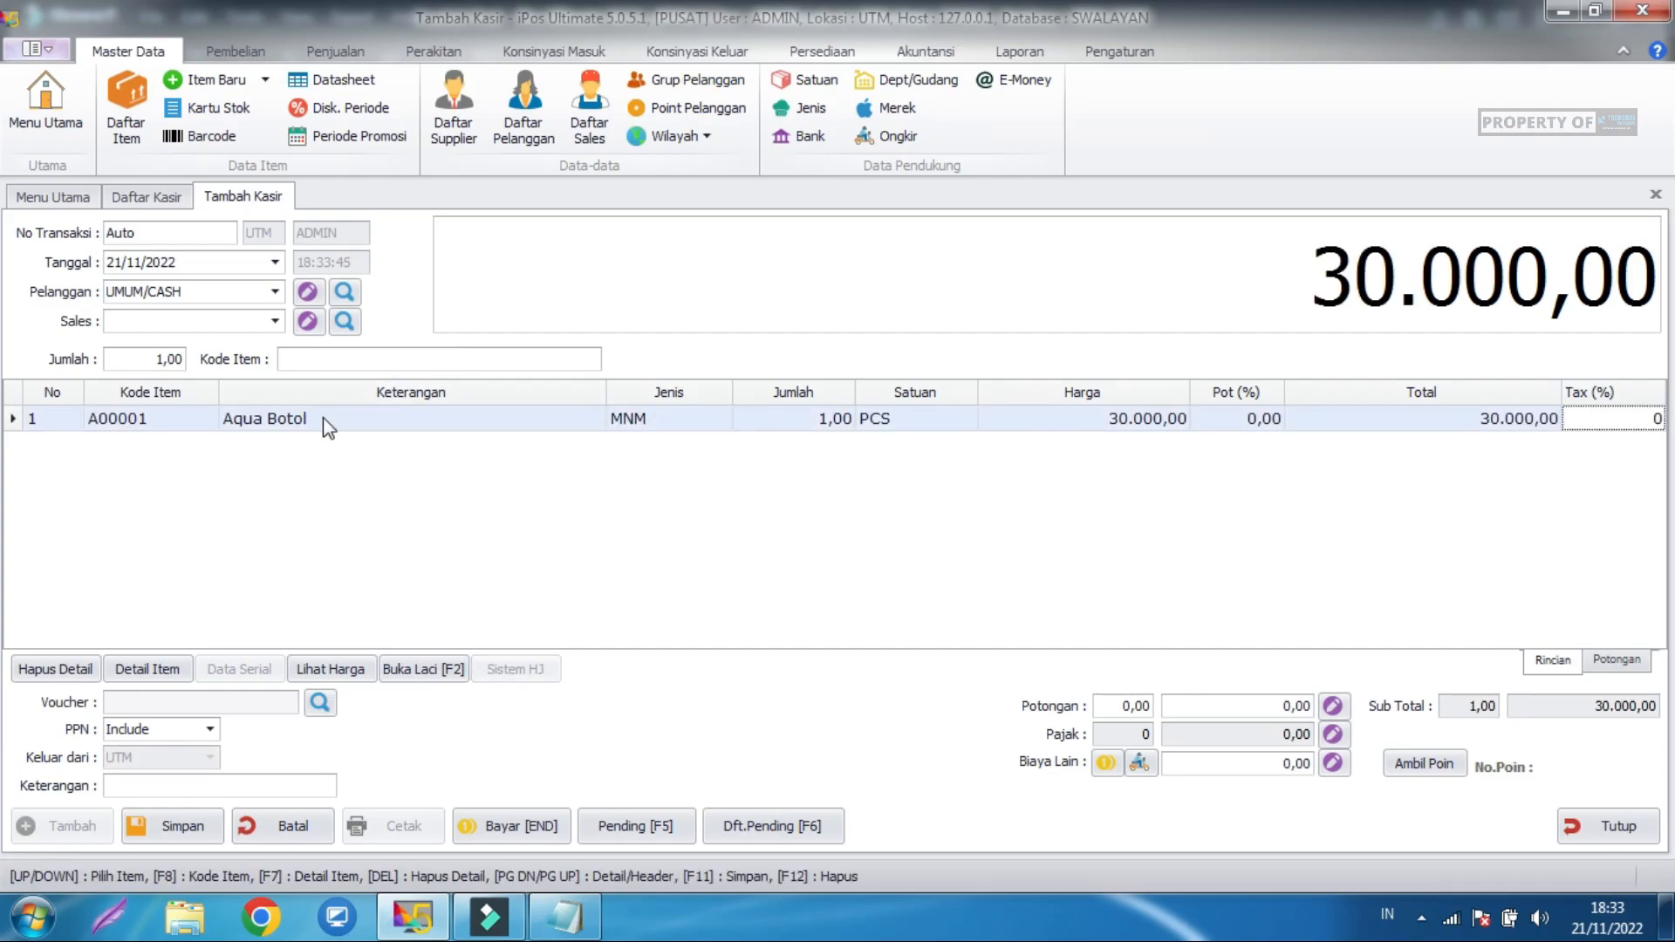
left_click(275, 292)
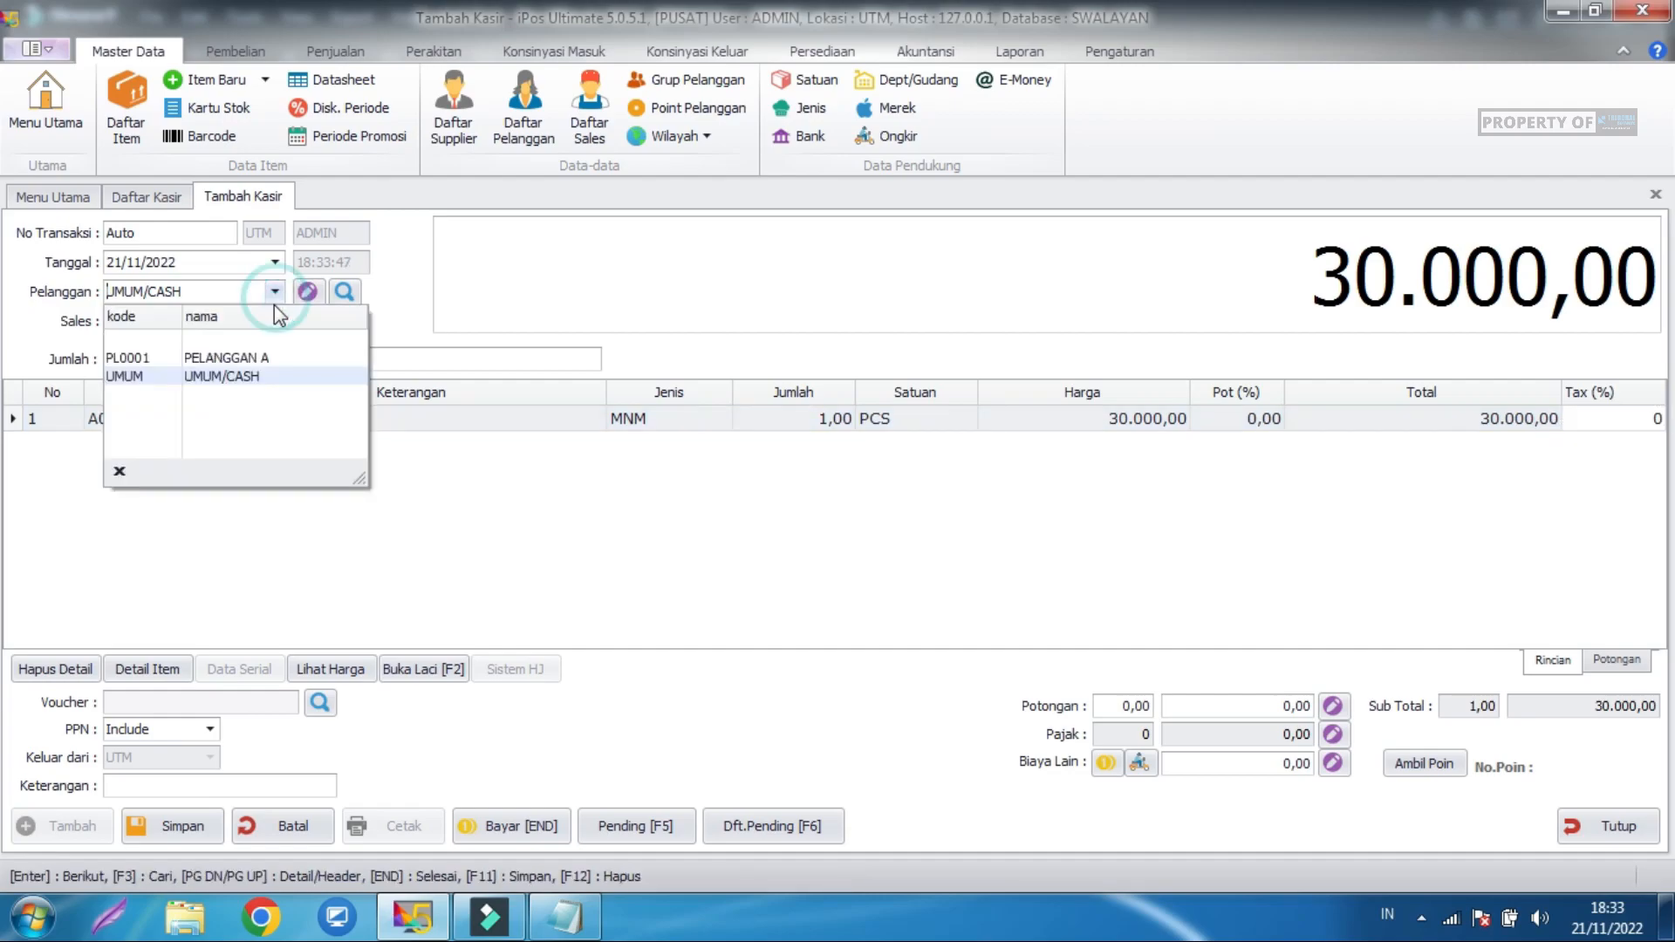
left_click(233, 358)
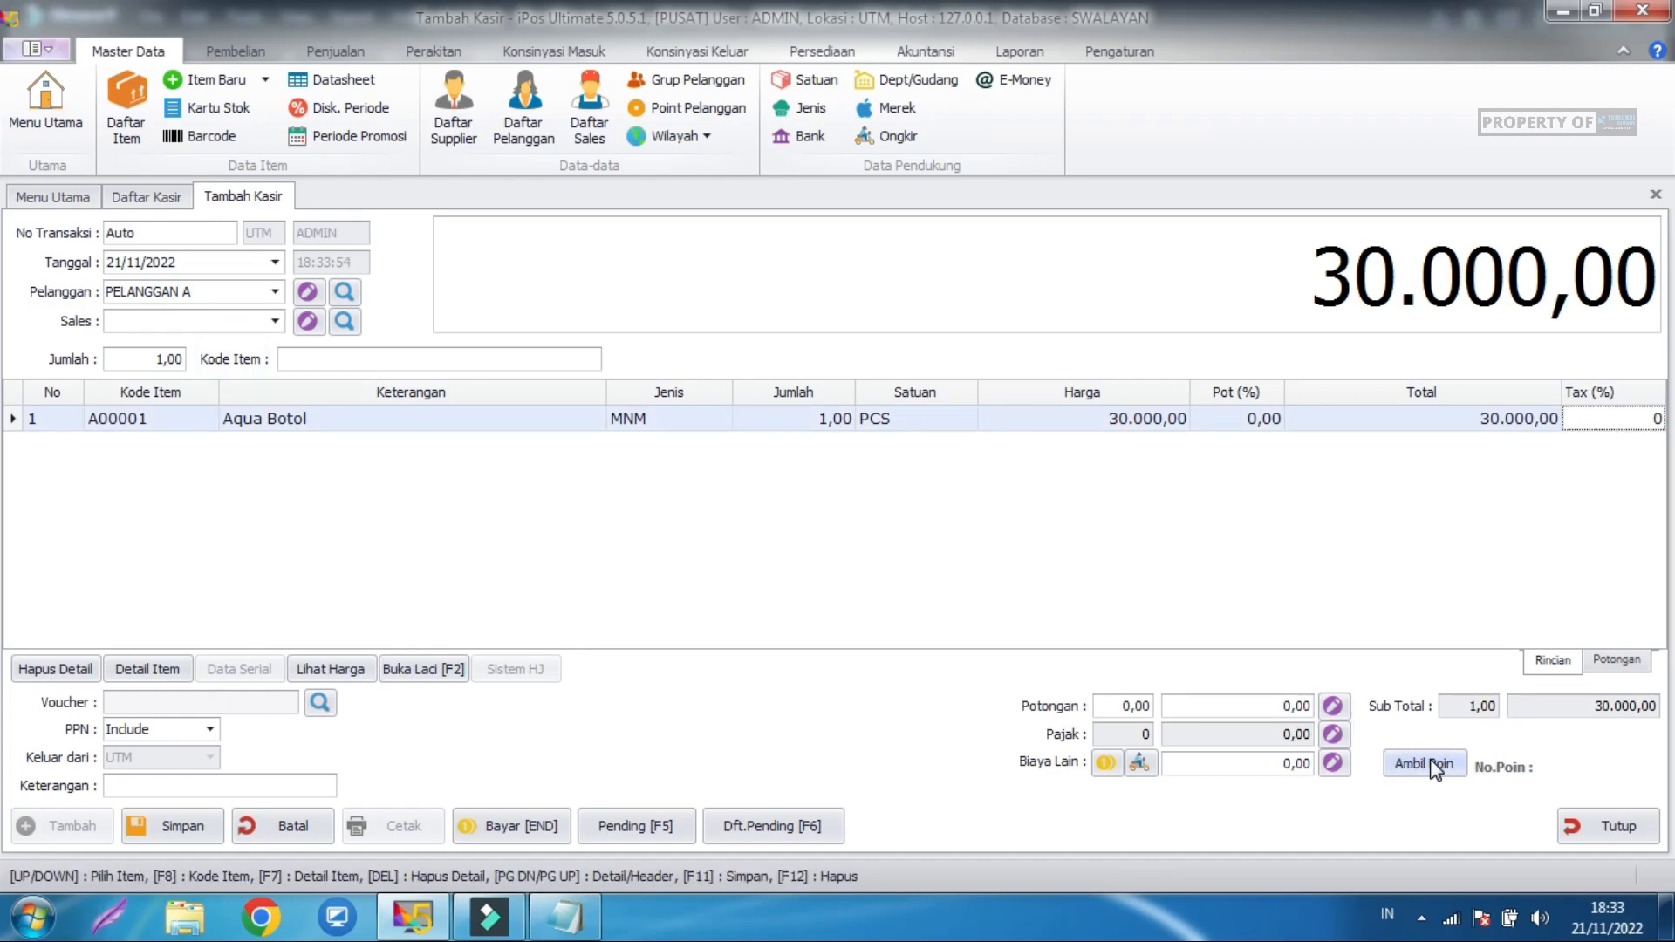
Review the point settings and redeem 2.000 of the customer's points as a discount on the cashier sale.
left_click(686, 108)
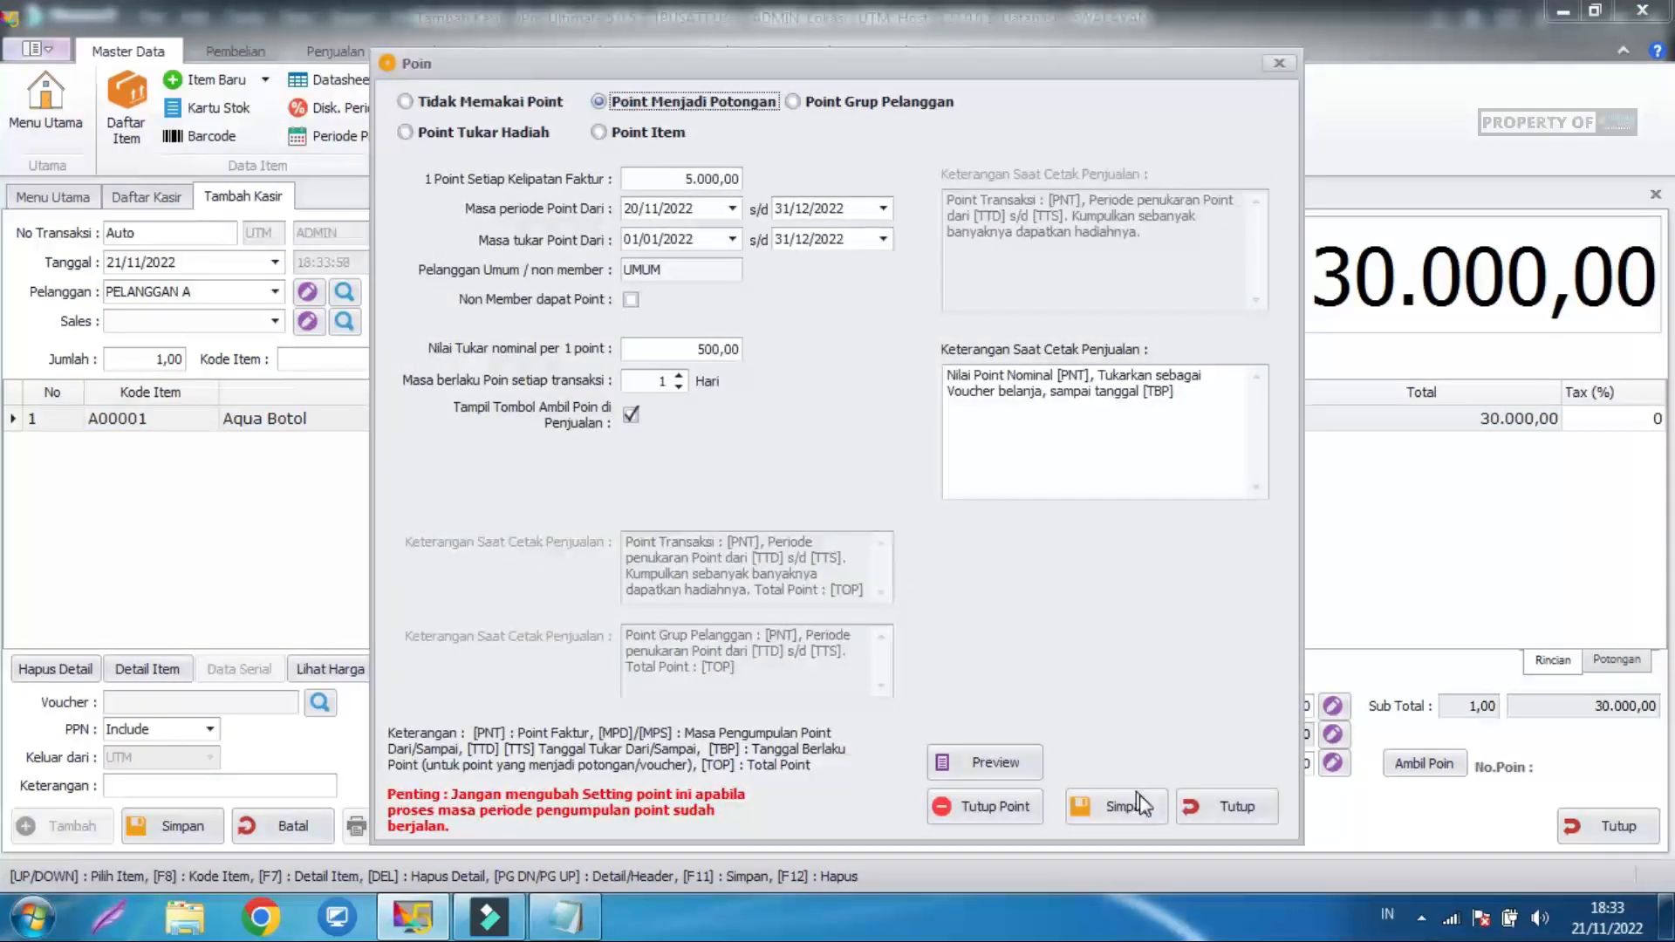
left_click(1222, 807)
left_click(1414, 766)
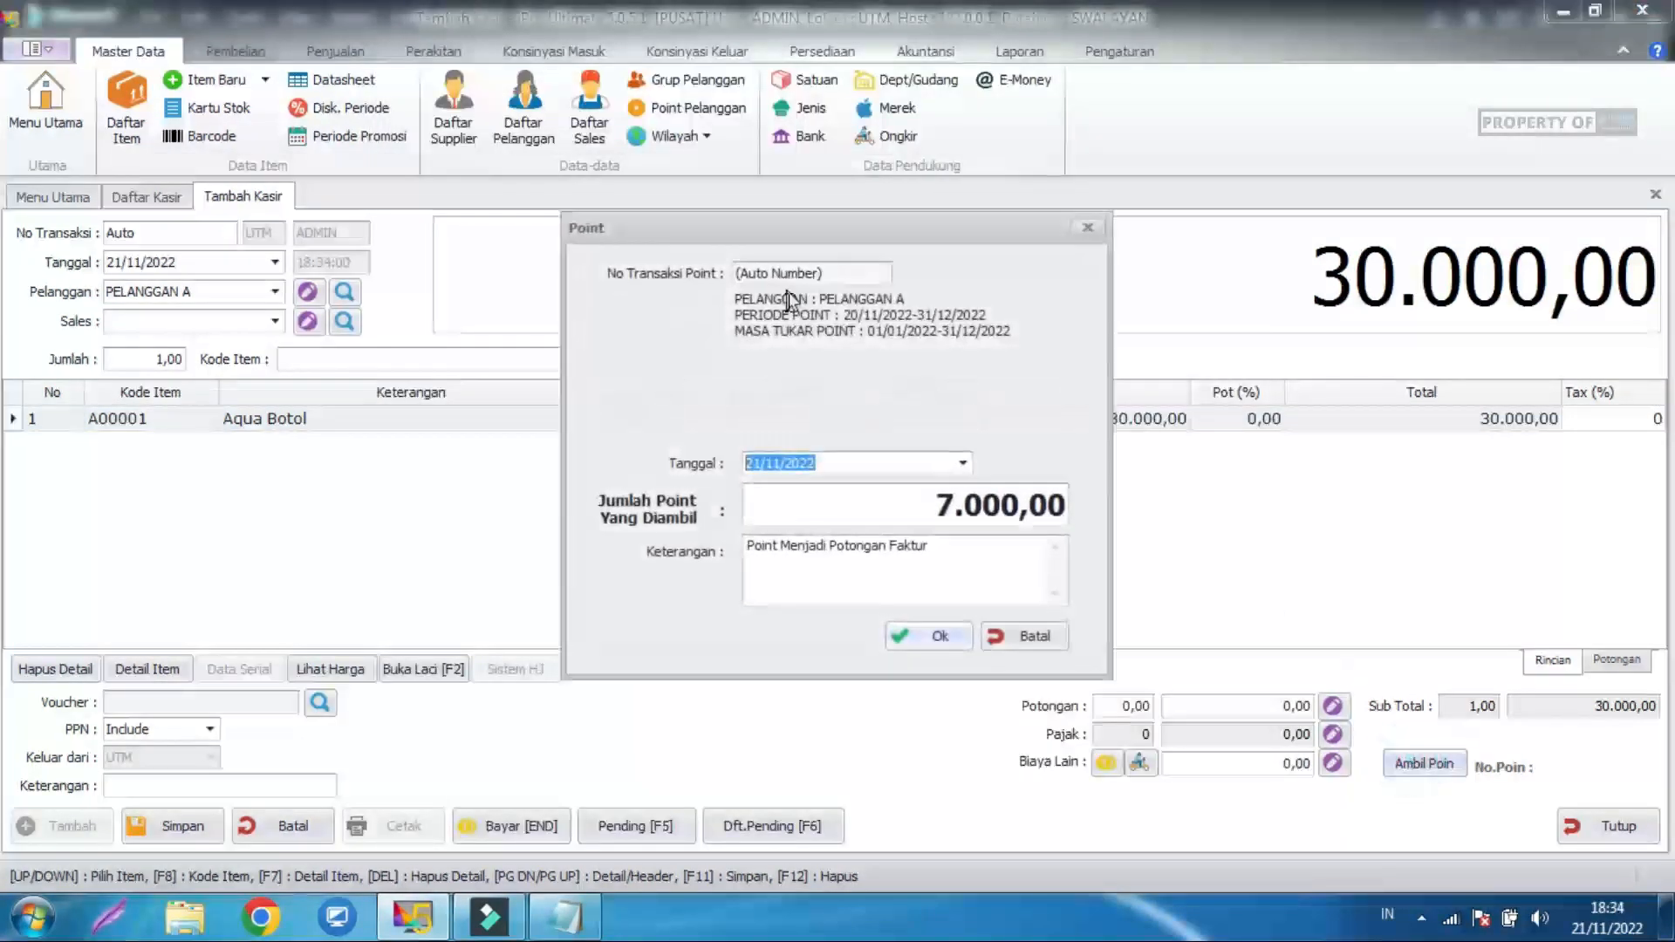
left_click(916, 509)
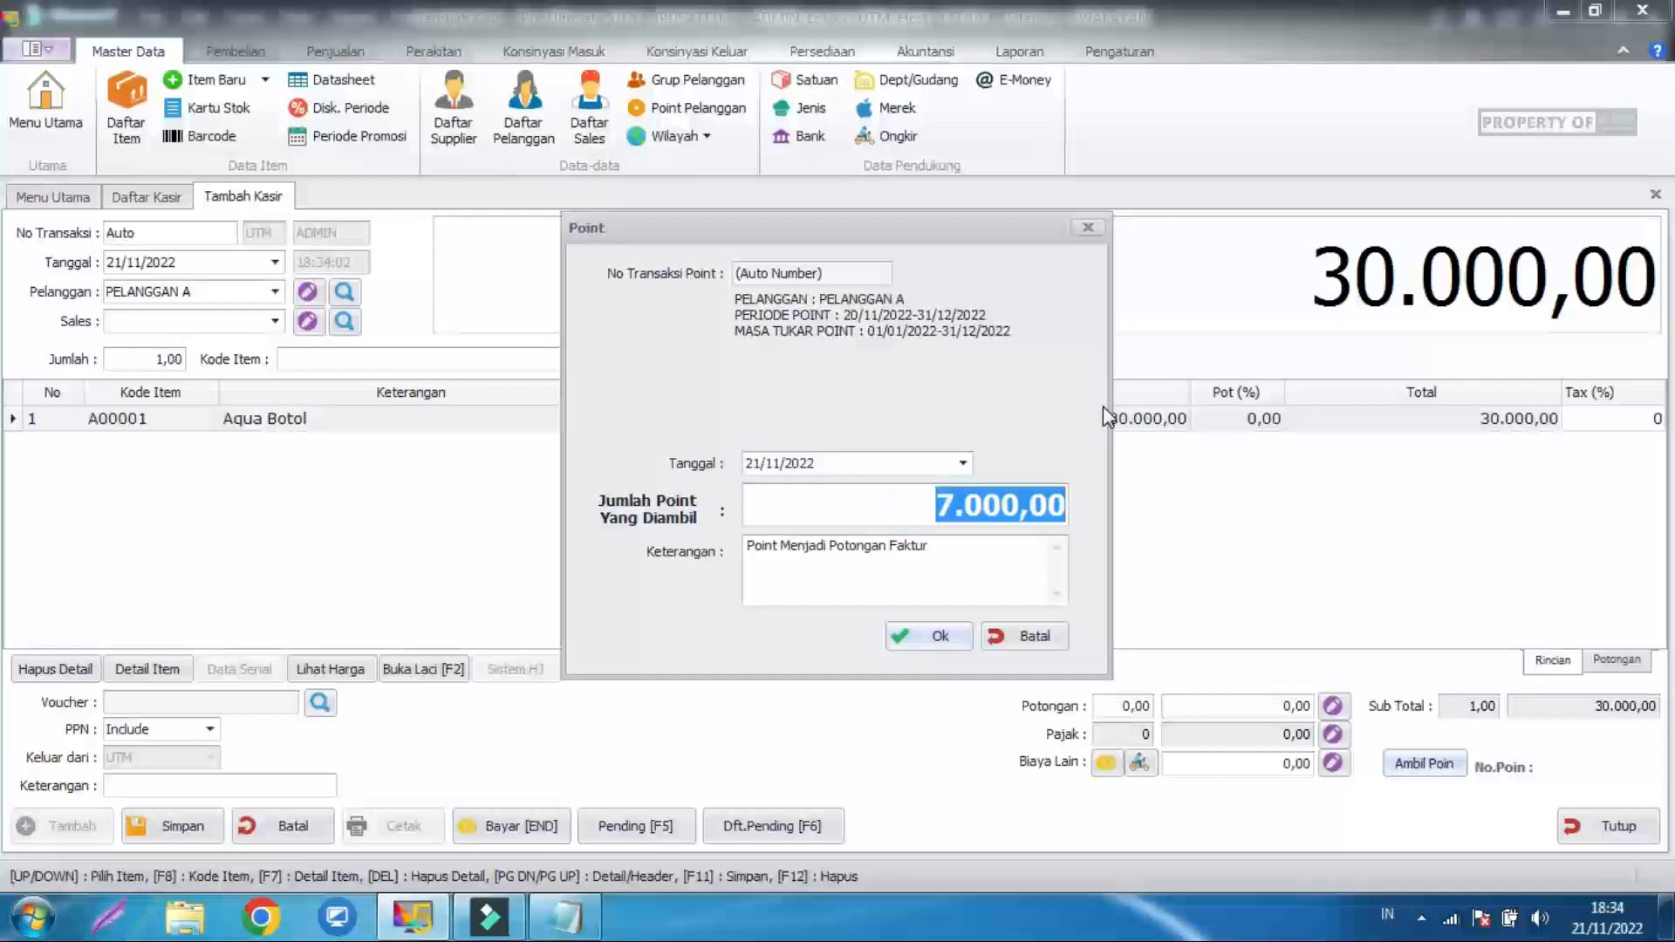
type("2000")
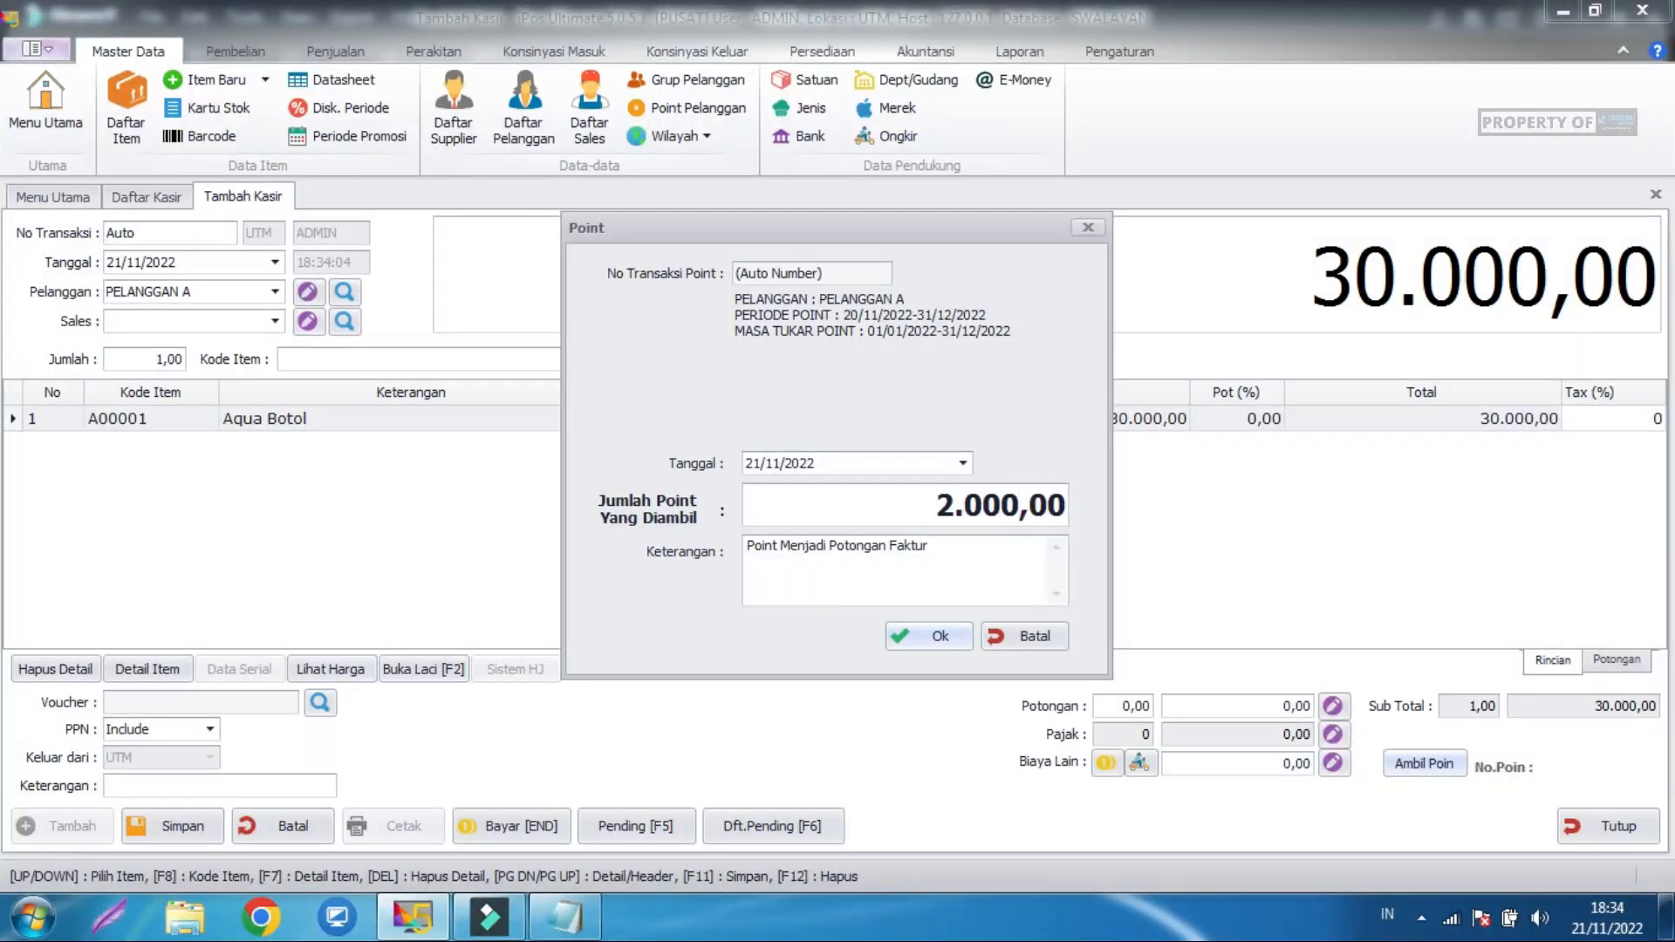
left_click(918, 644)
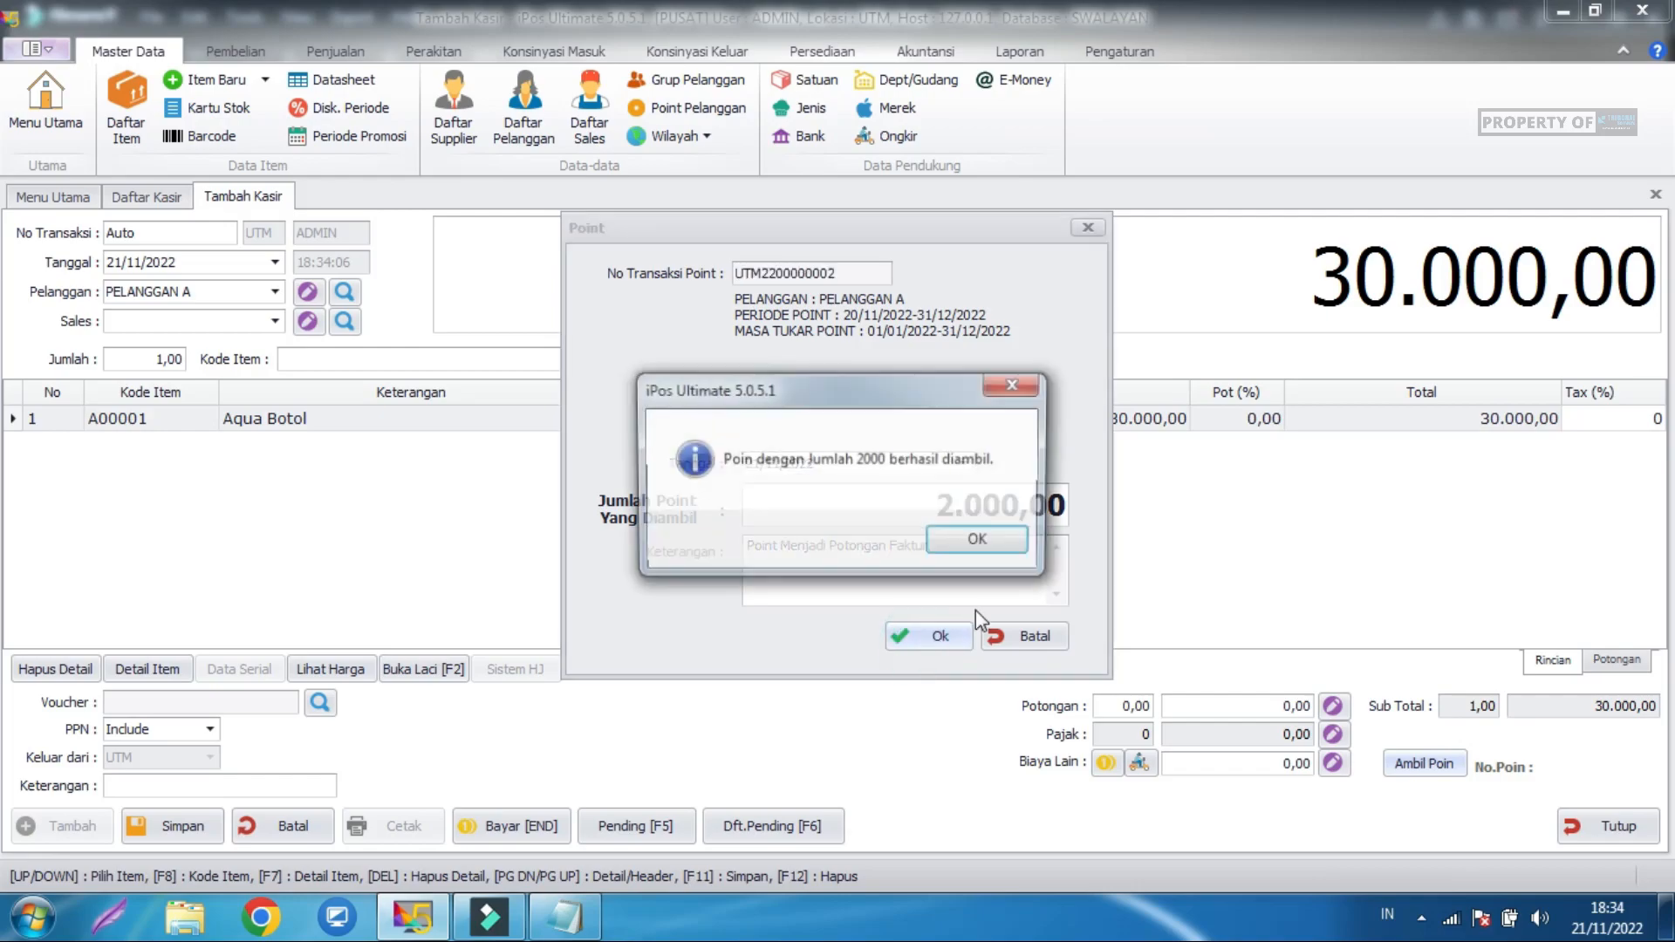
left_click(976, 541)
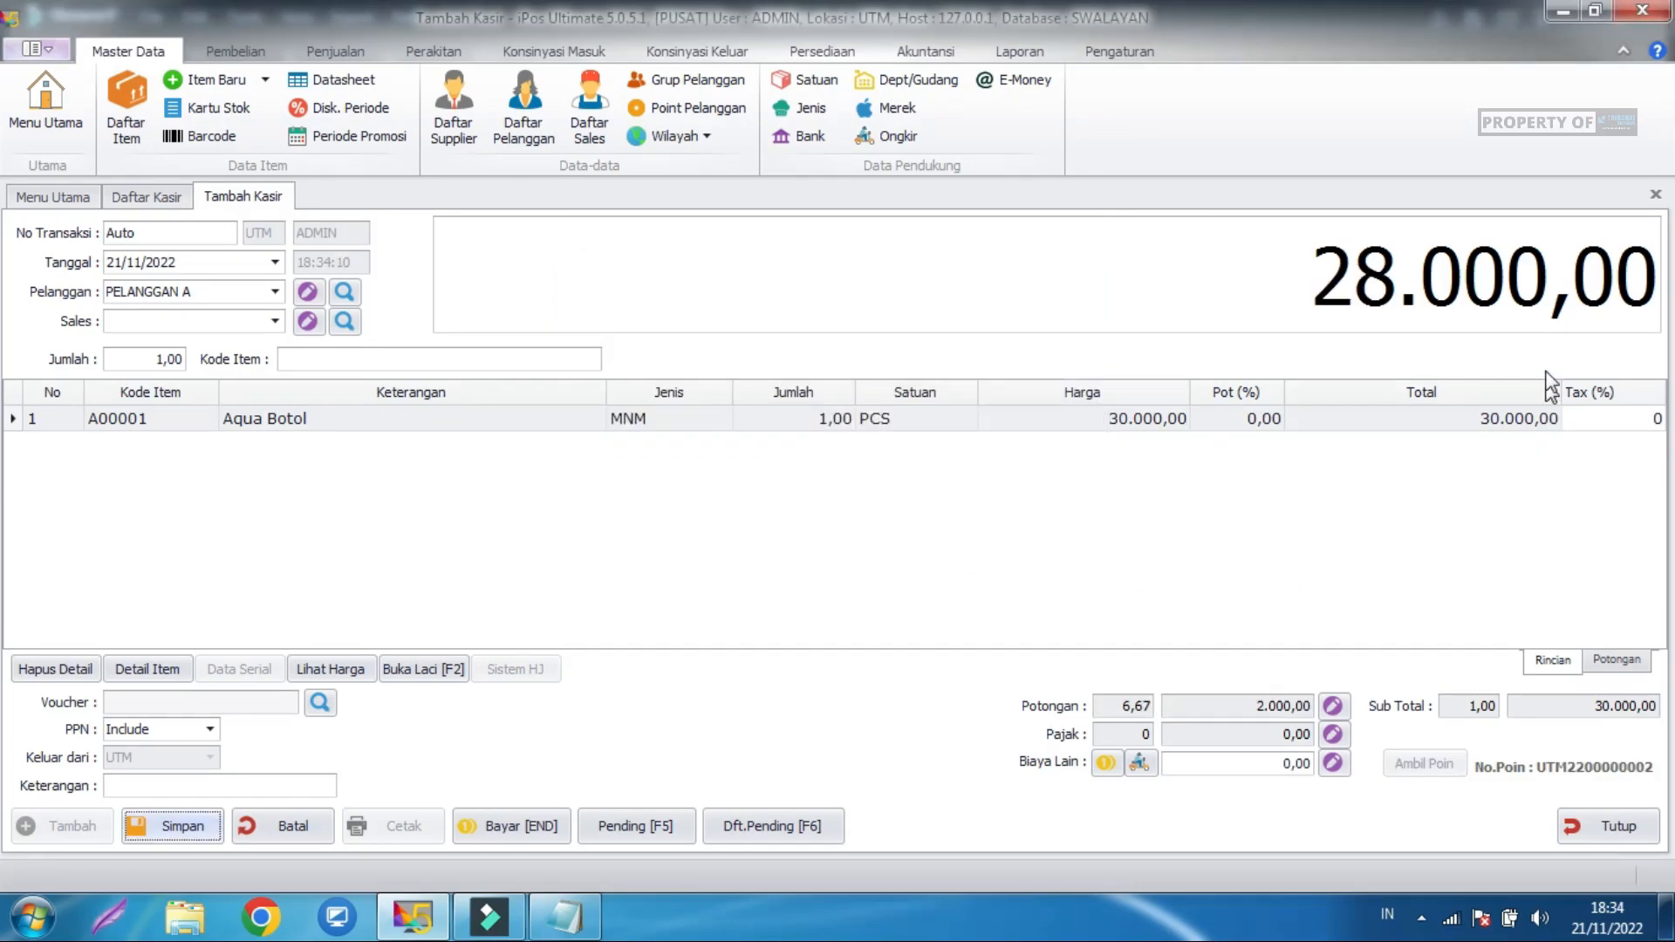
left_click(1533, 569)
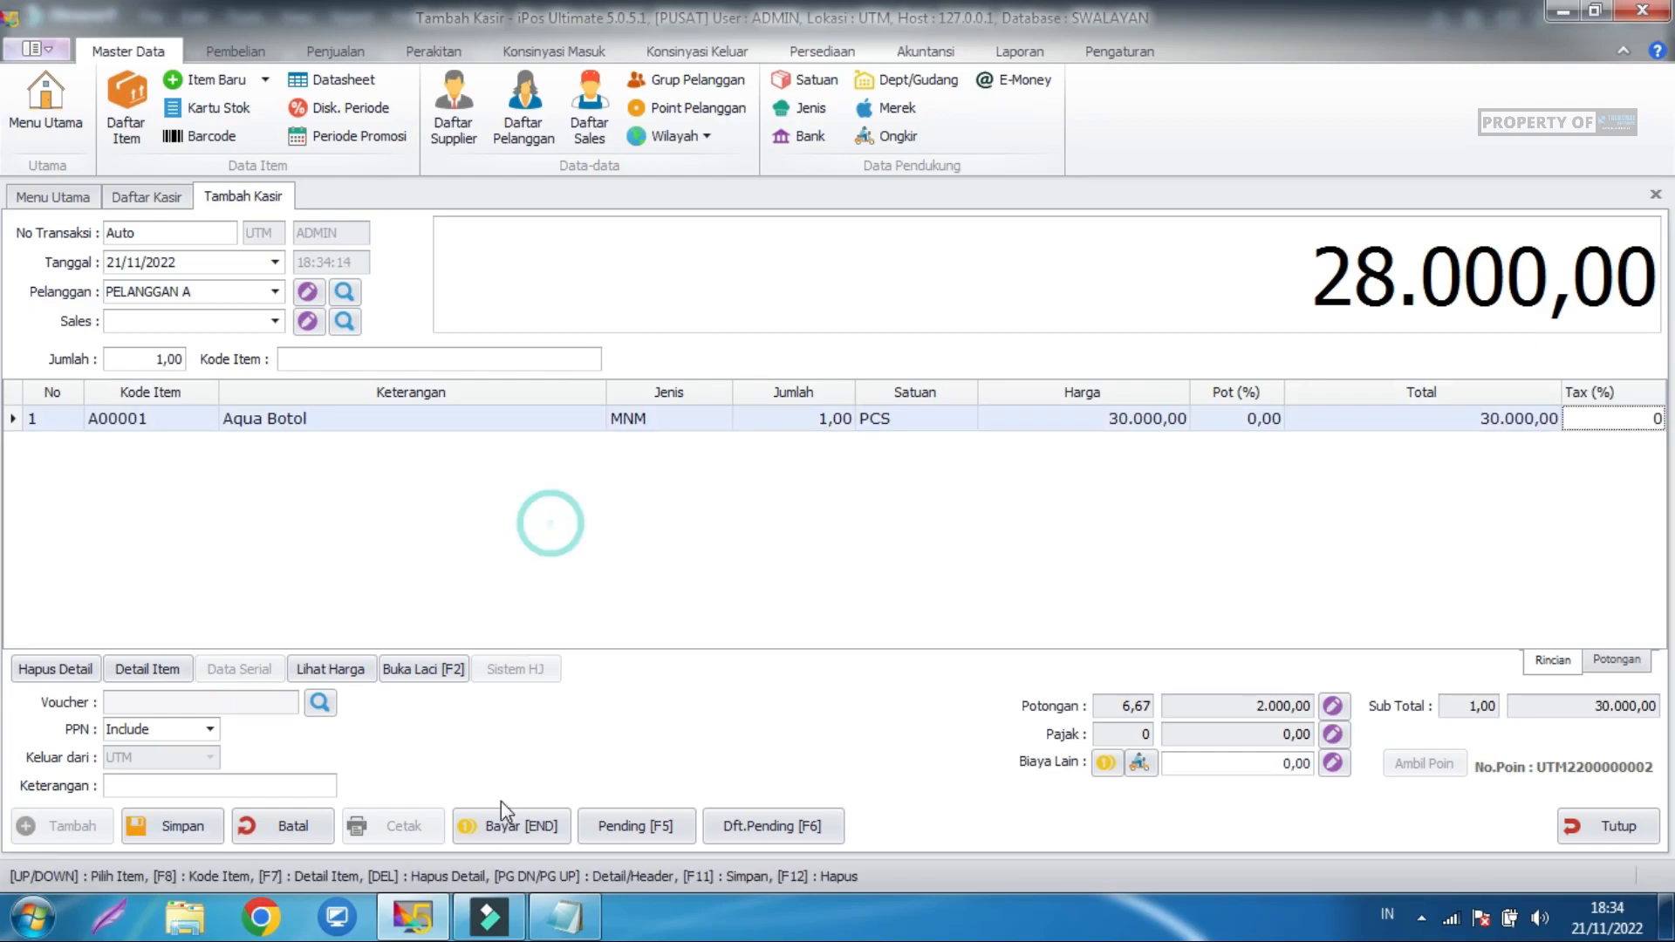
Pay for the sale with 30.000 in cash and save the transaction without printing.
left_click(521, 827)
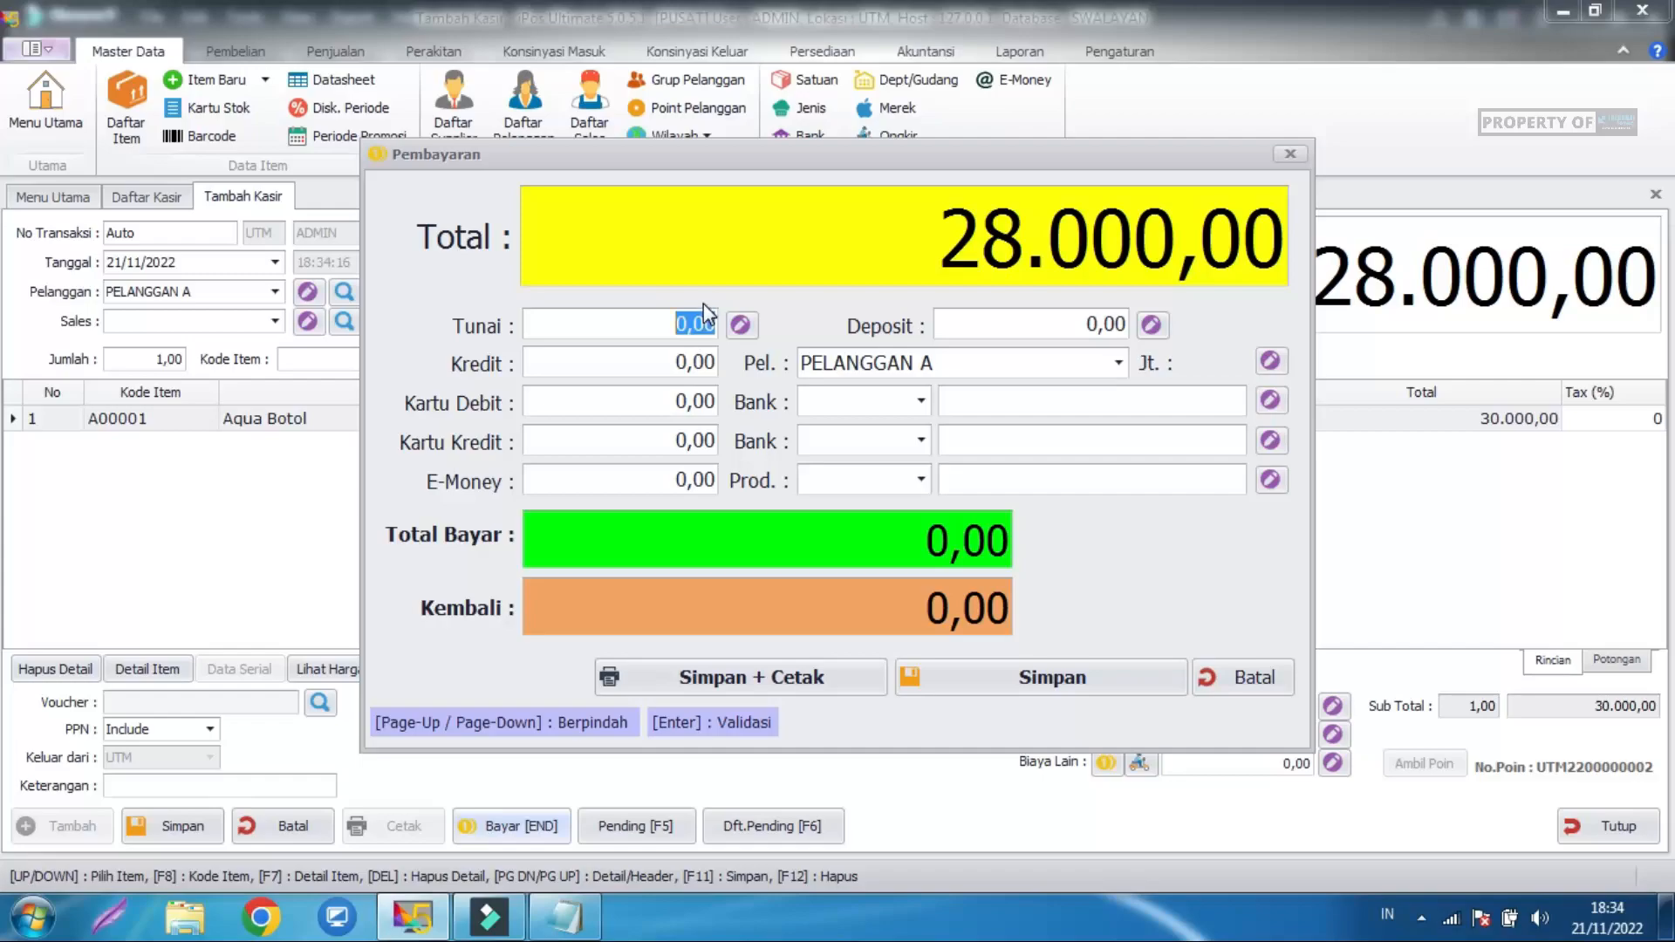
type("30.00")
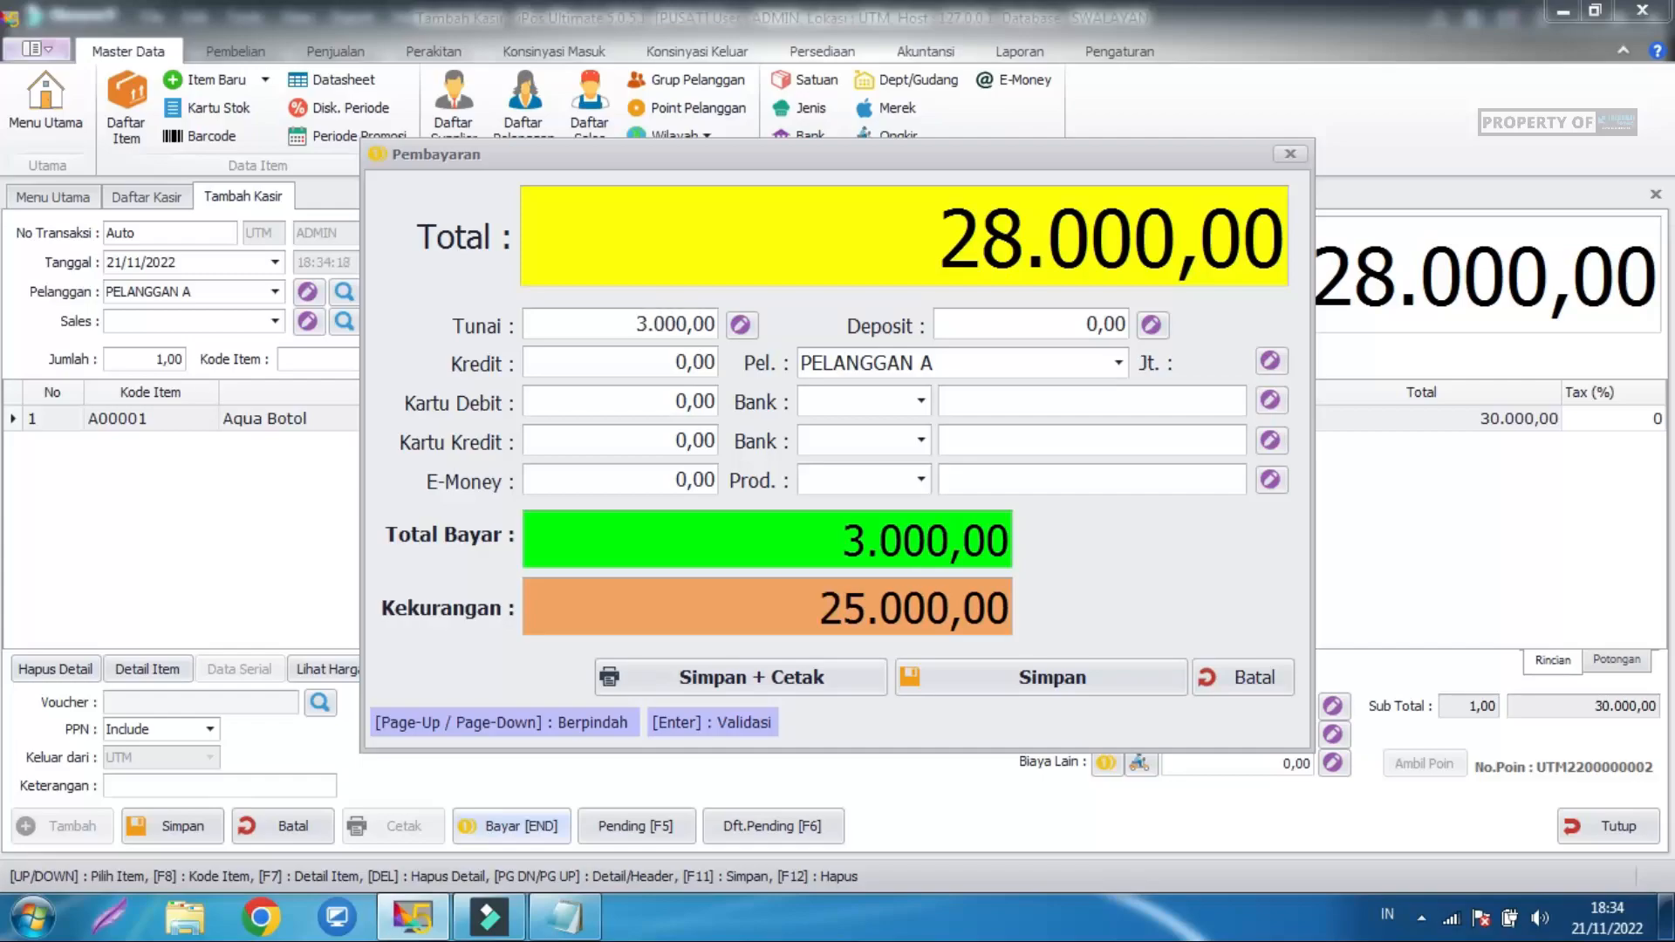
type("0")
left_click(1043, 689)
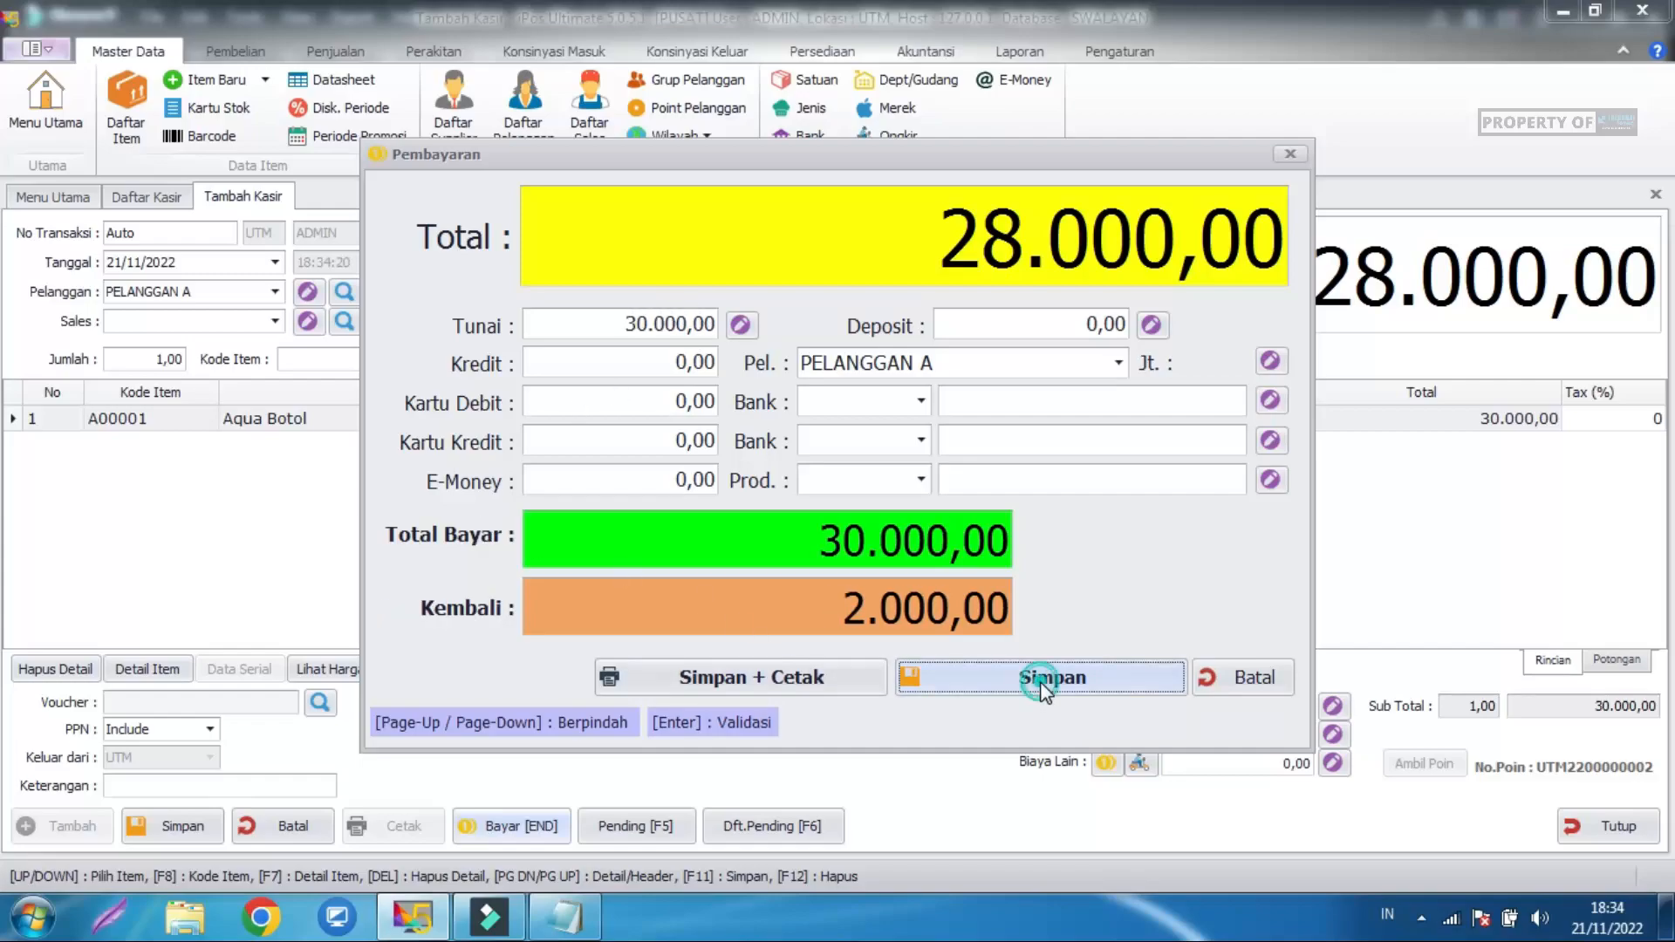
left_click(1070, 682)
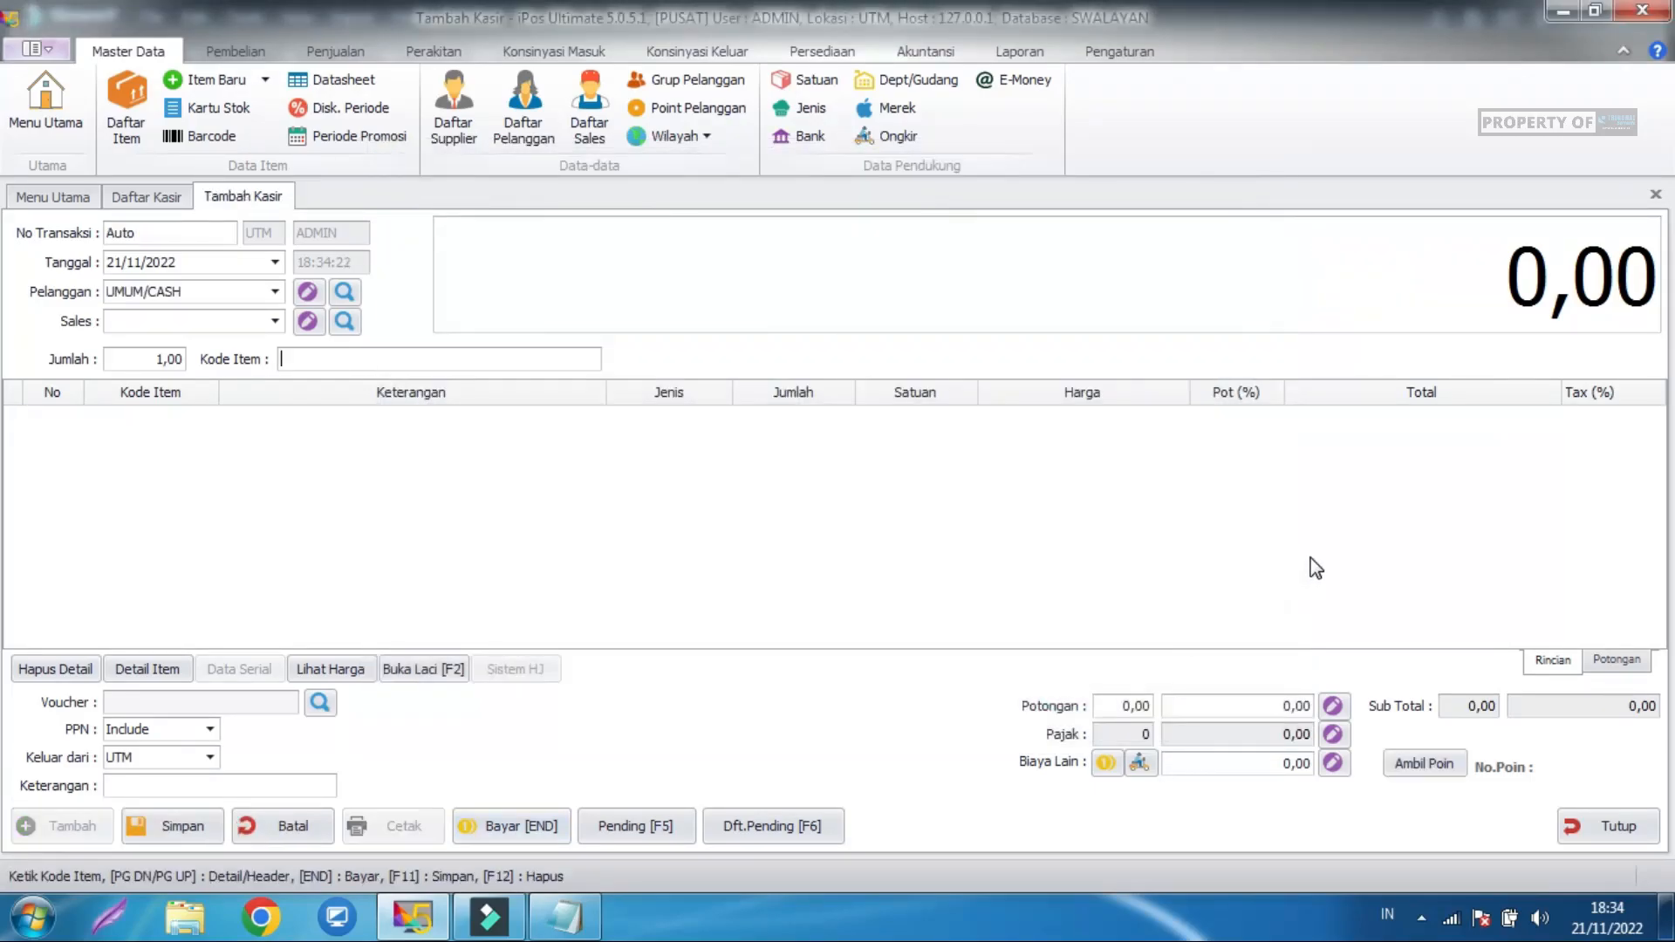
left_click(1315, 568)
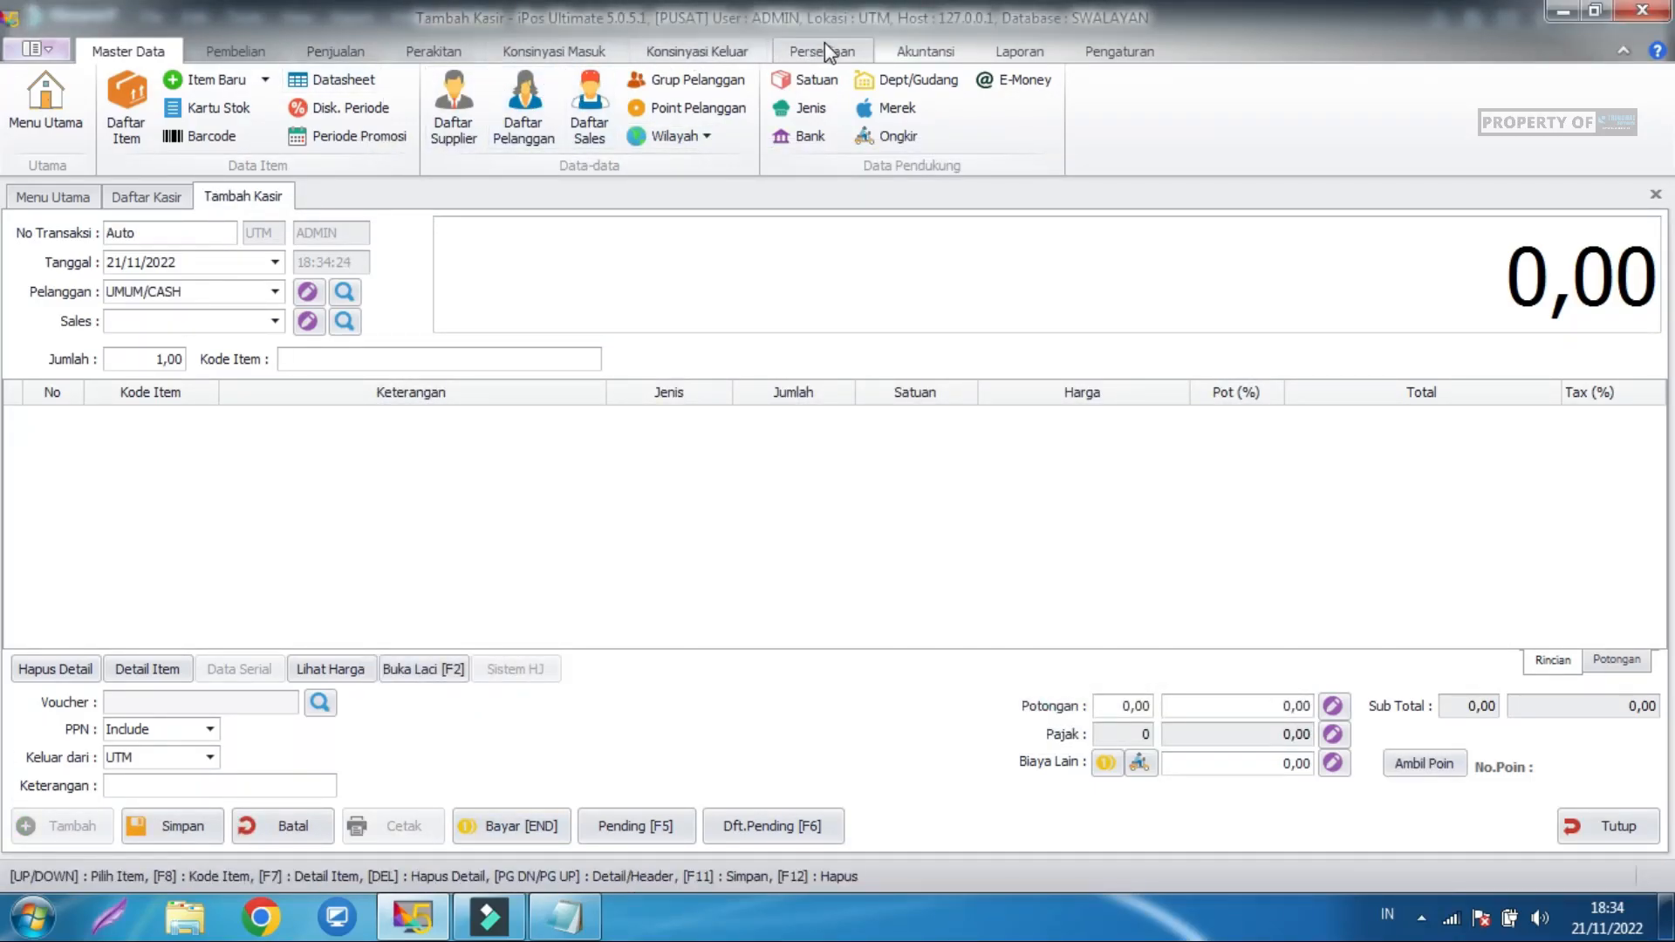
List the sales point transactions of PELANGGAN A and examine the rows for the redeemed points and the latest cashier sale.
left_click(346, 56)
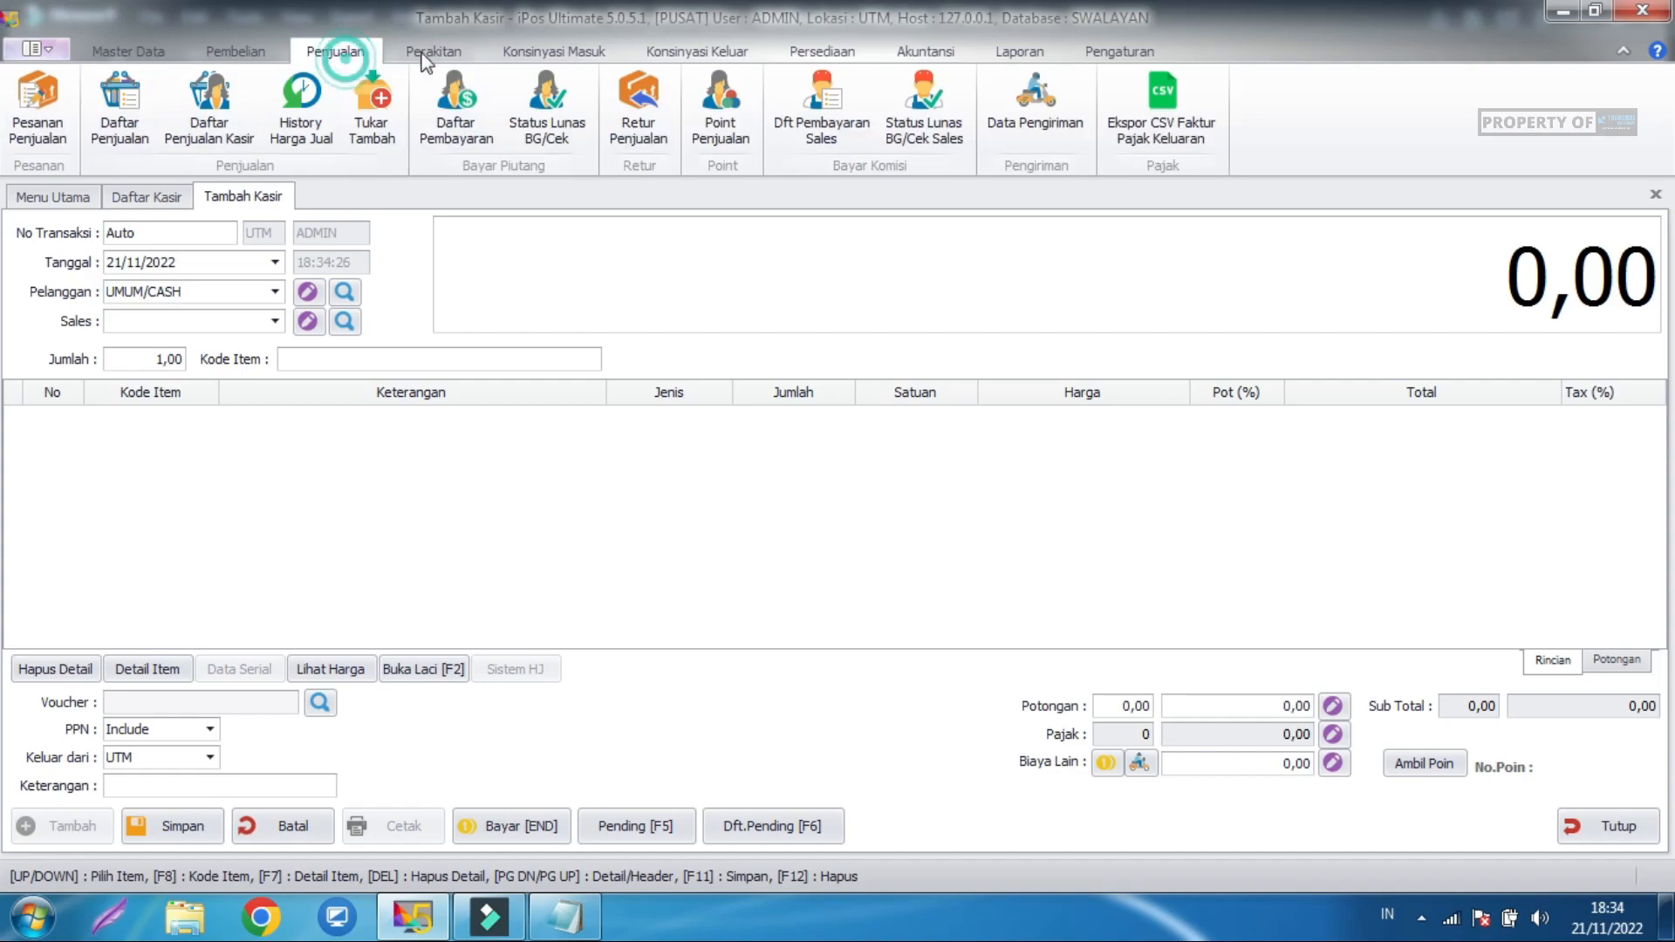
left_click(720, 113)
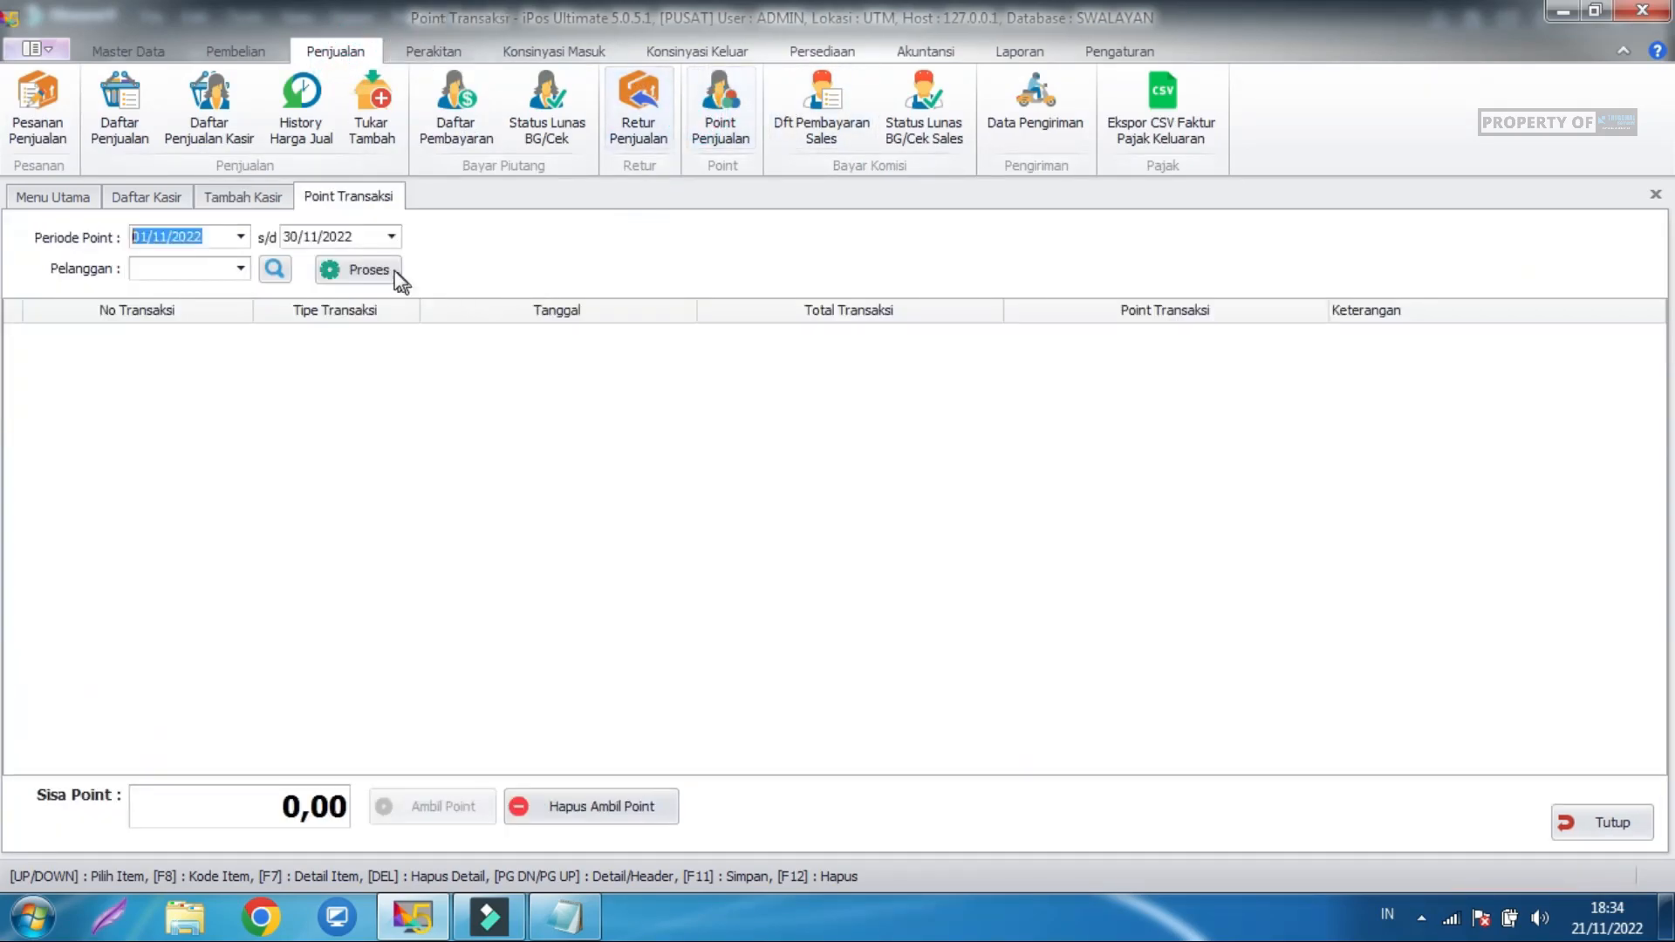
left_click(286, 270)
double_click(719, 297)
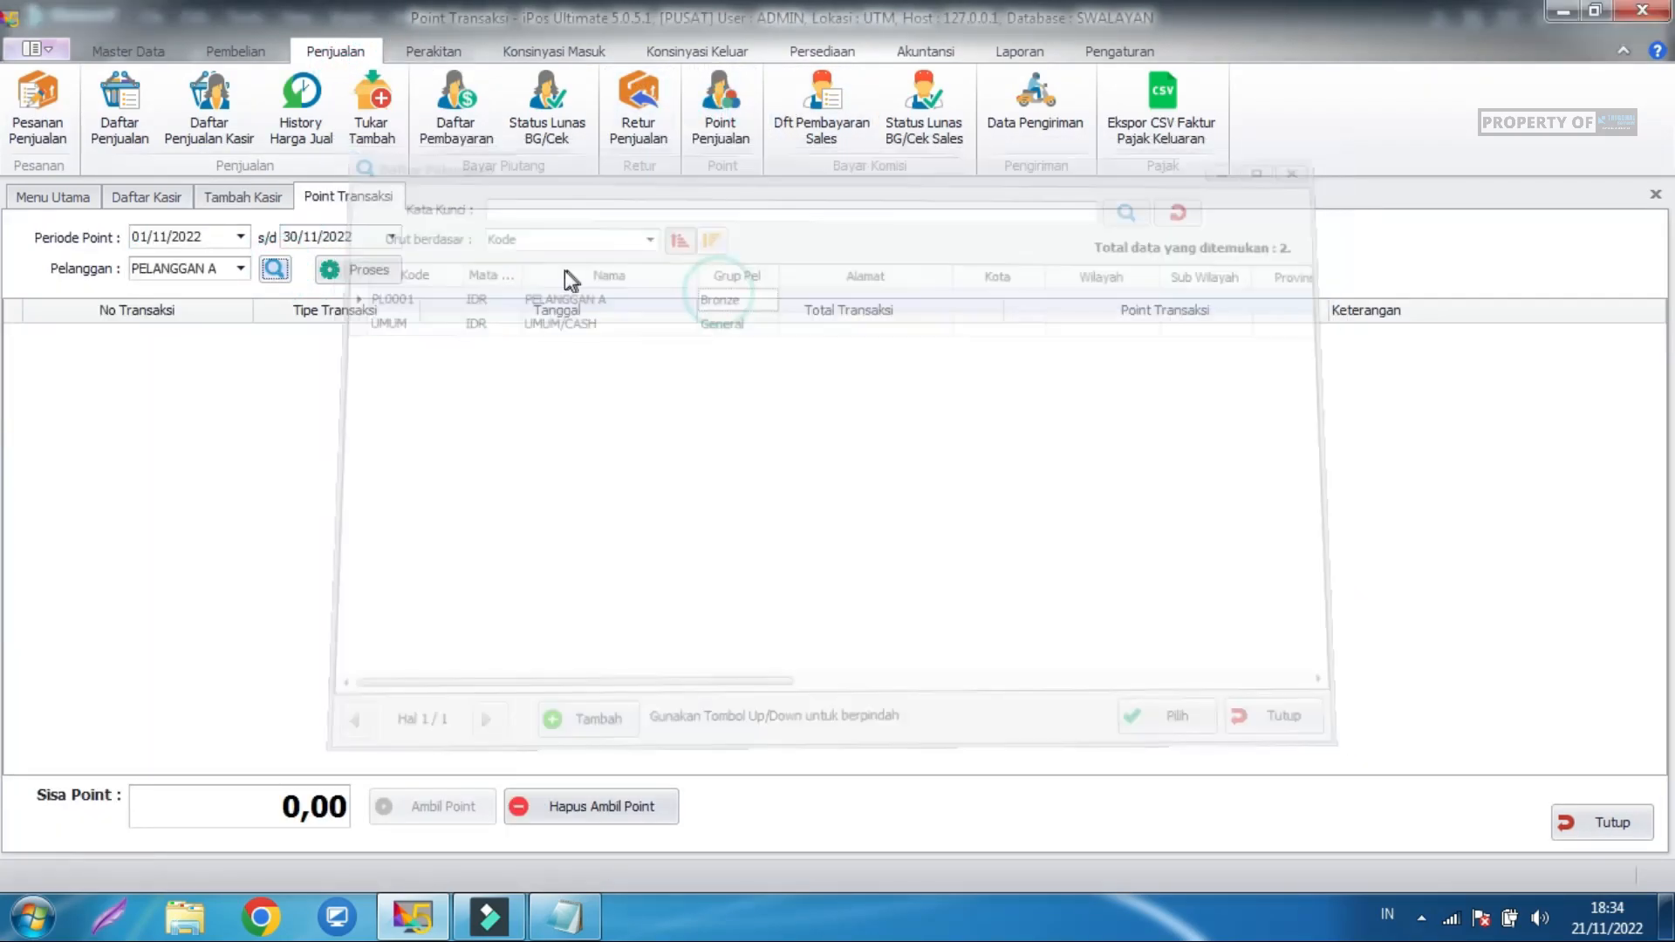
left_click(383, 270)
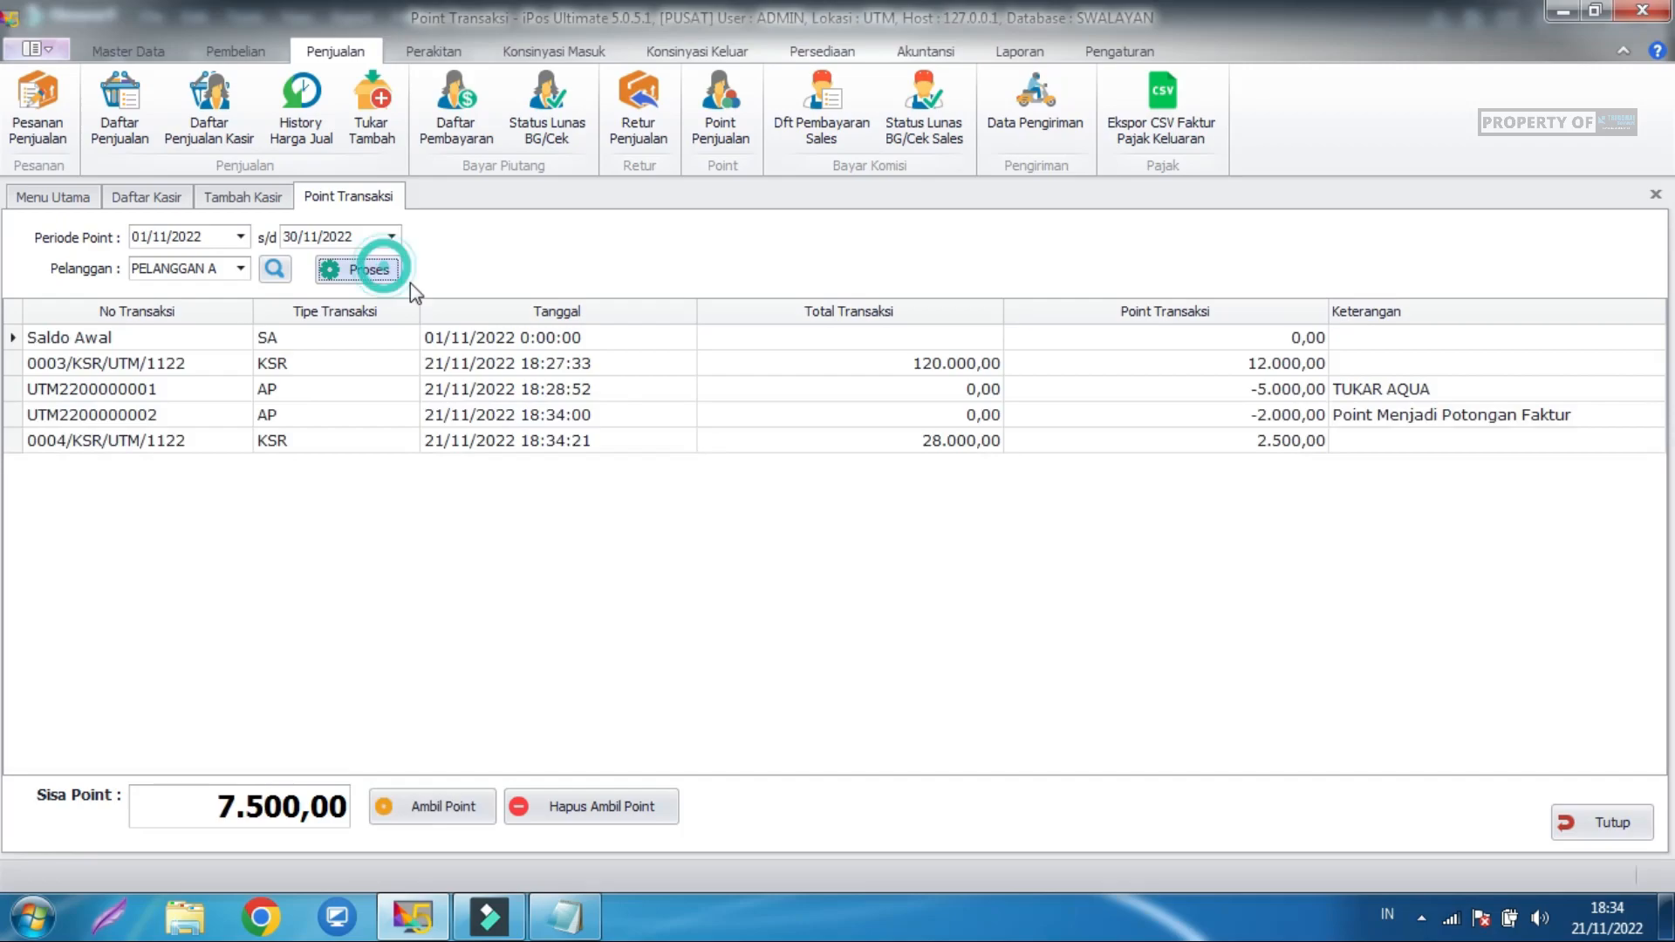
left_click(988, 446)
left_click(1319, 441)
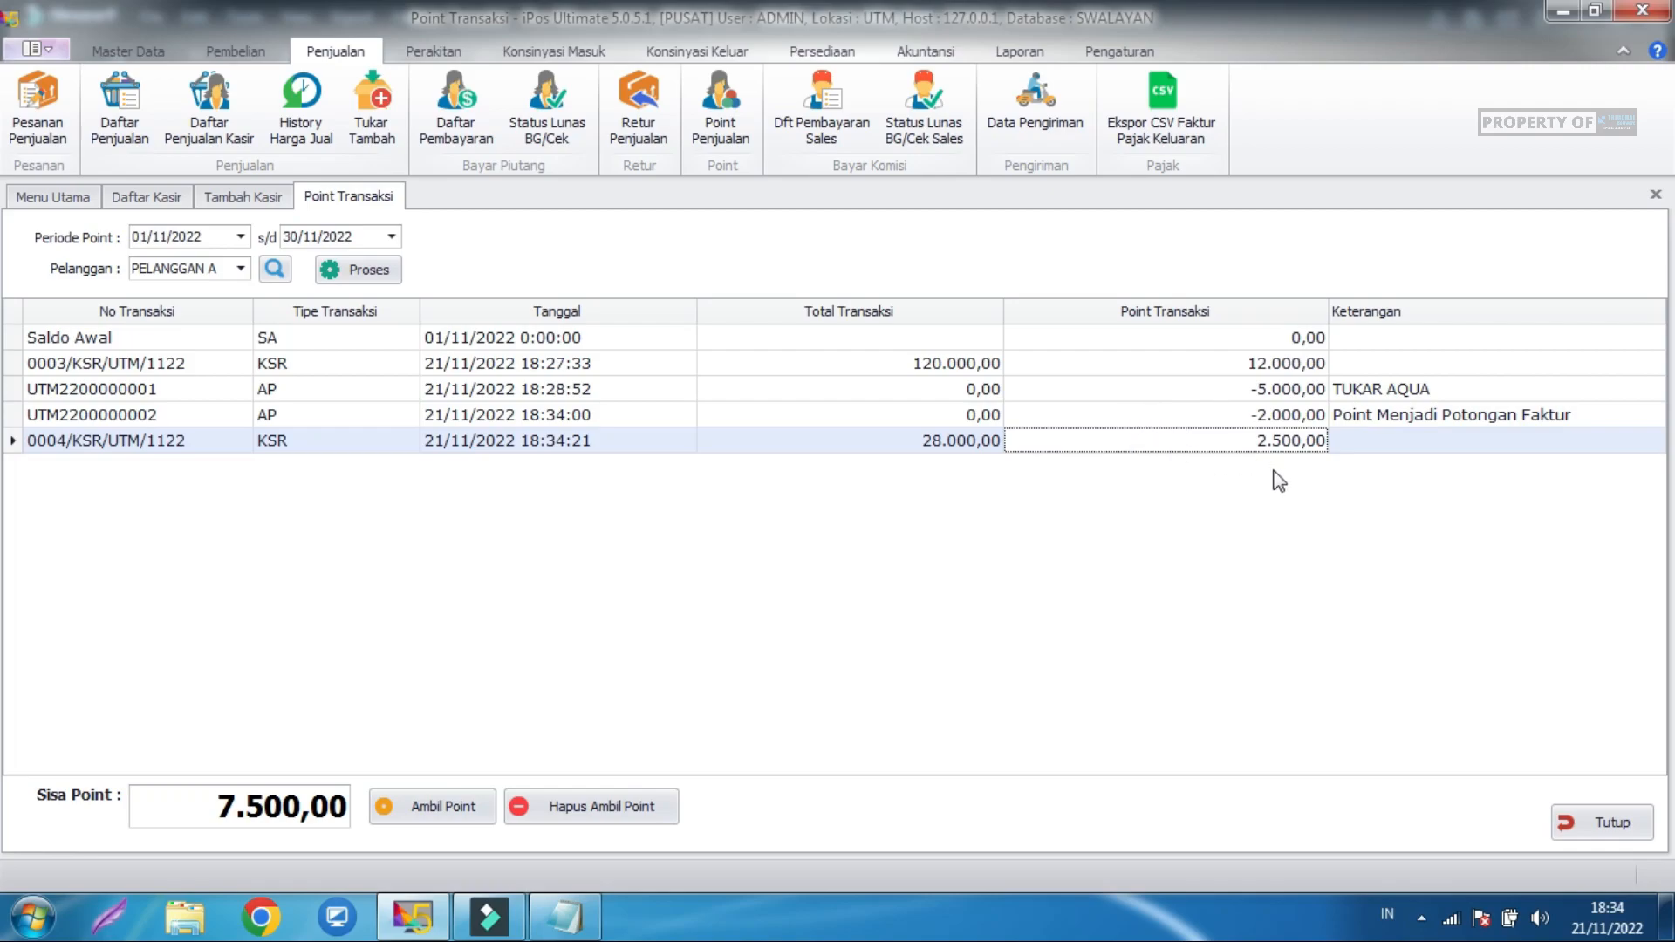
left_click(1221, 548)
left_click(1290, 417)
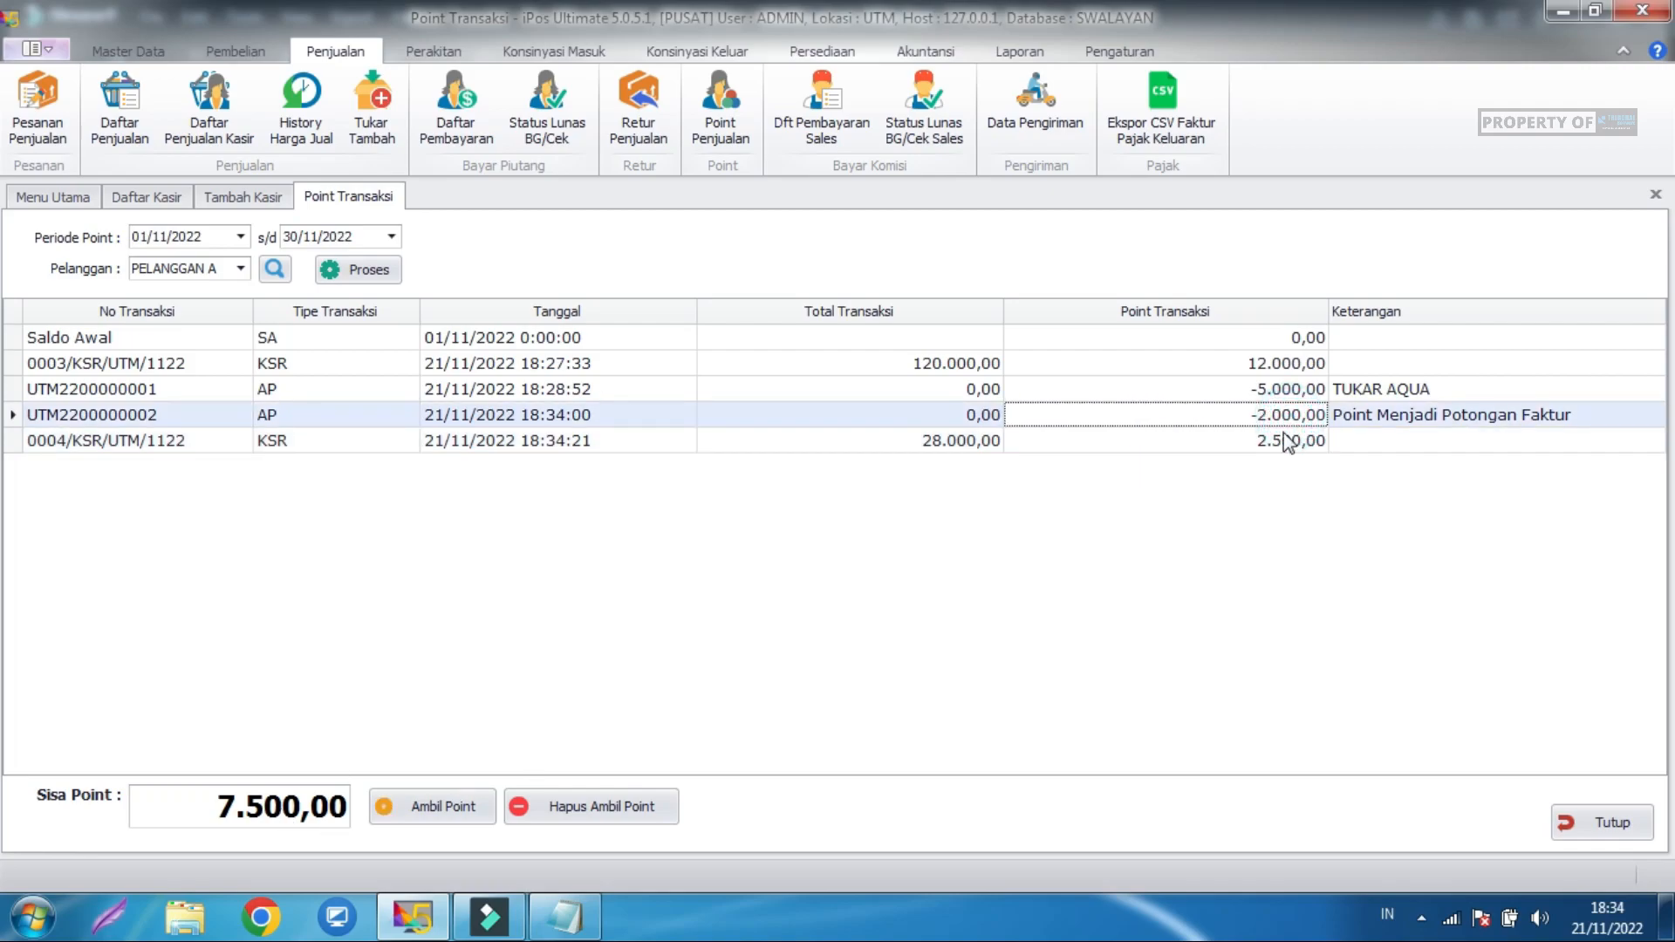
left_click(1290, 442)
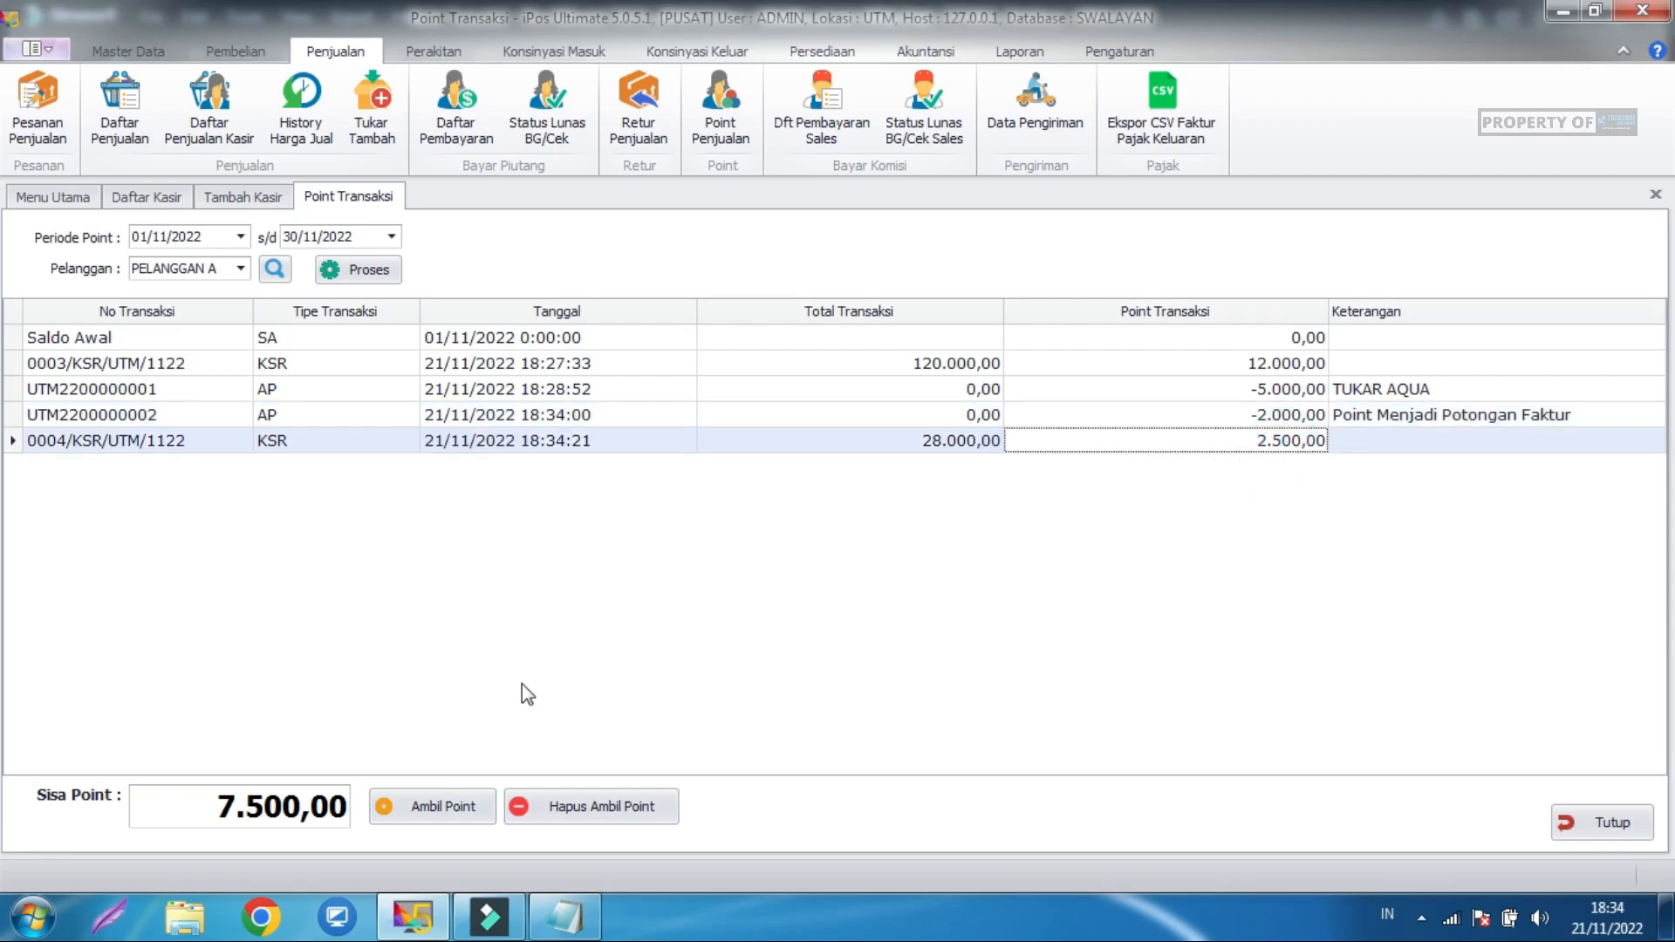
Close the point transaction list and discard the empty cashier sale to return to the cashier sales list.
left_click(1264, 439)
left_click(888, 614)
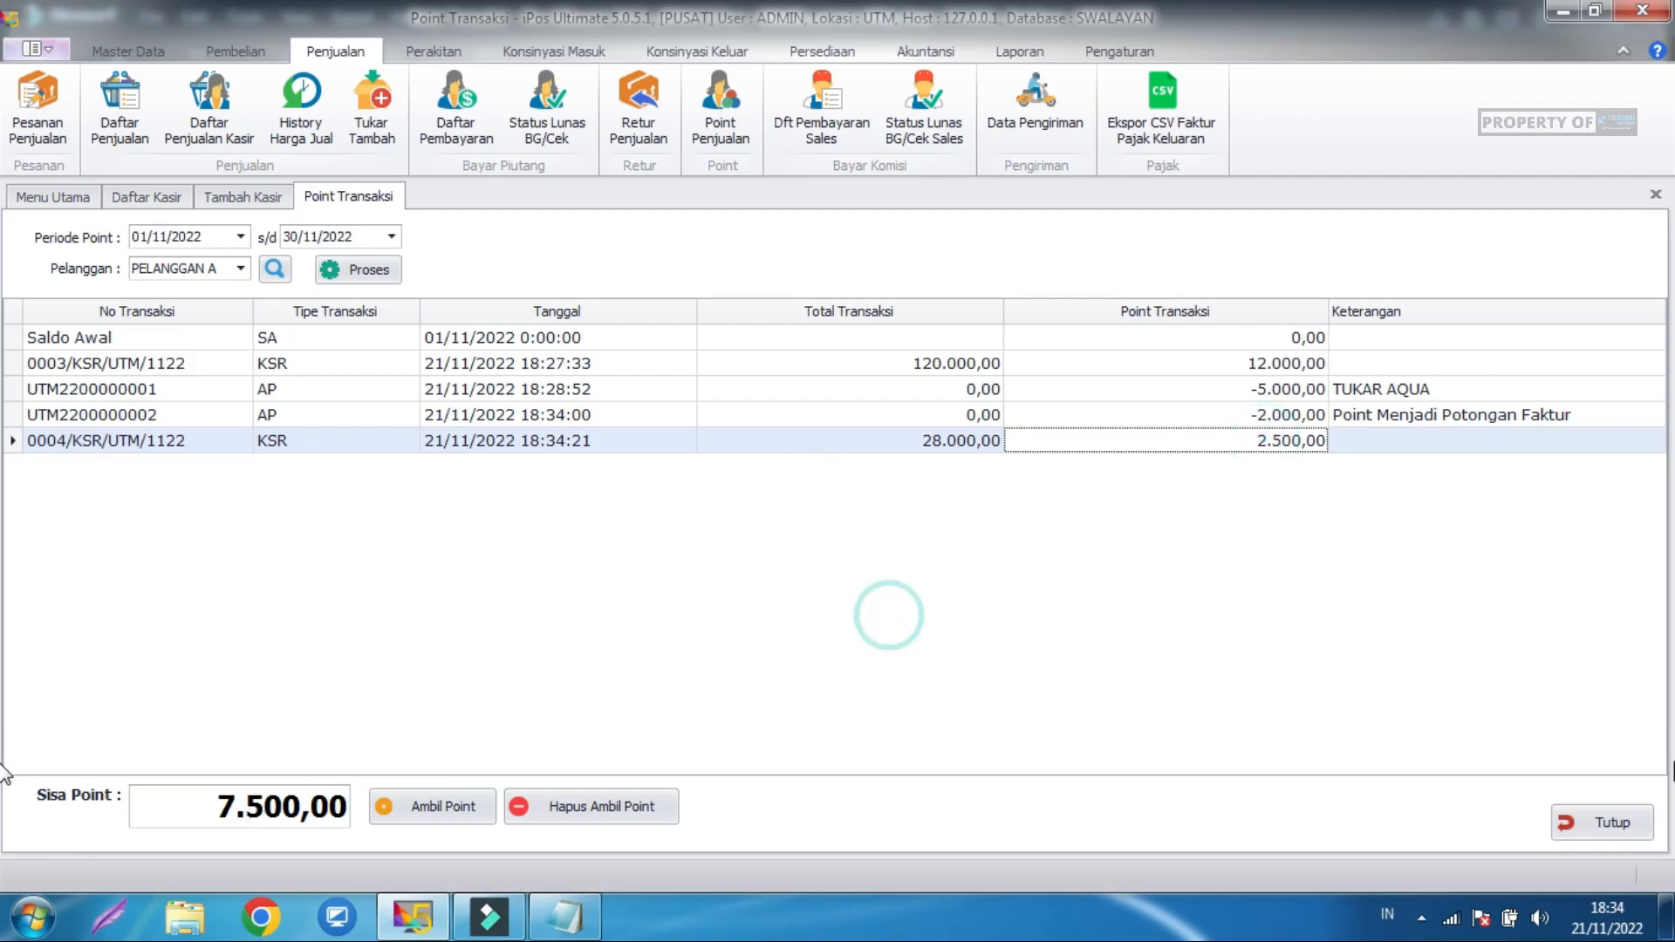
left_click(1594, 833)
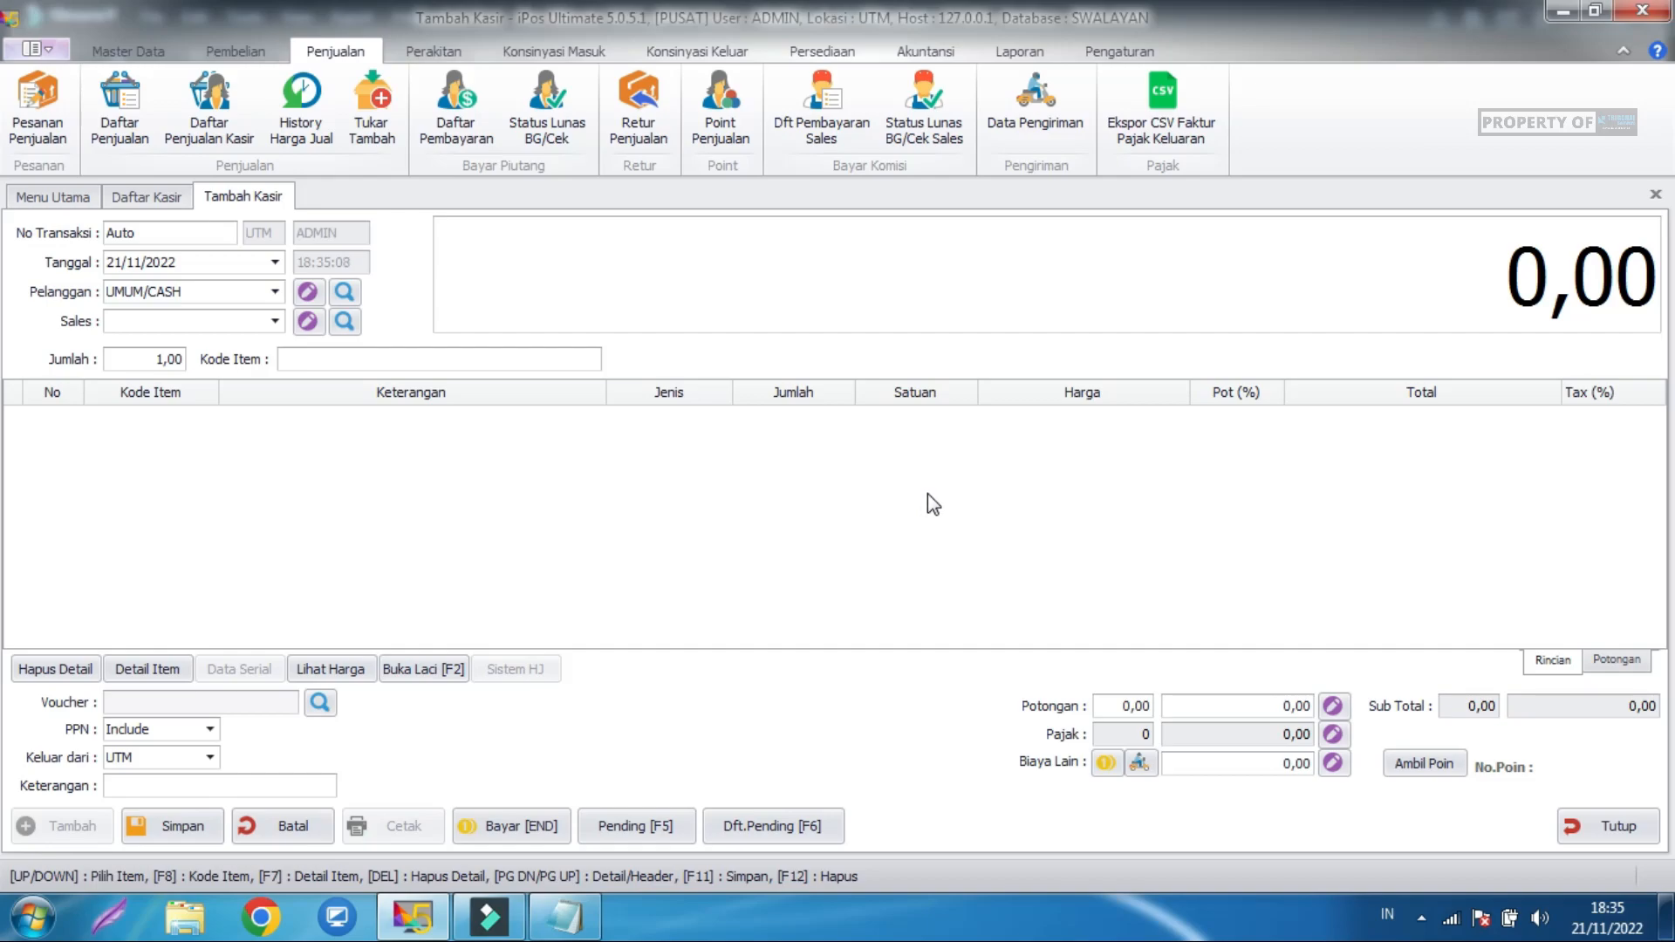
left_click(825, 558)
left_click(1624, 826)
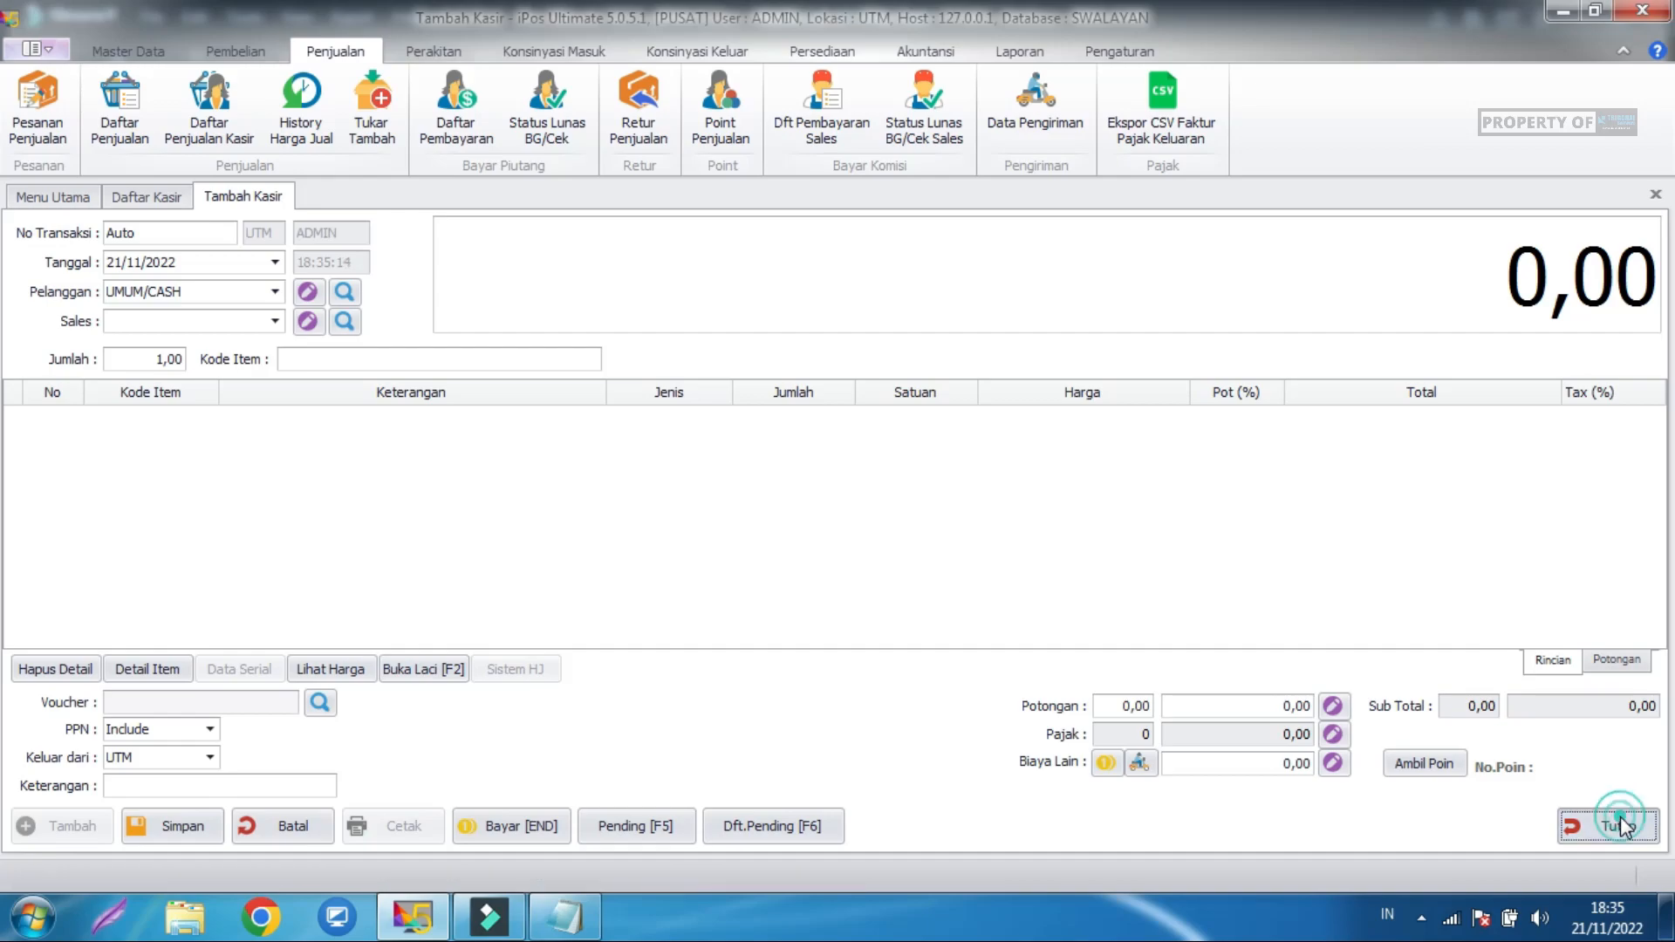
left_click(935, 529)
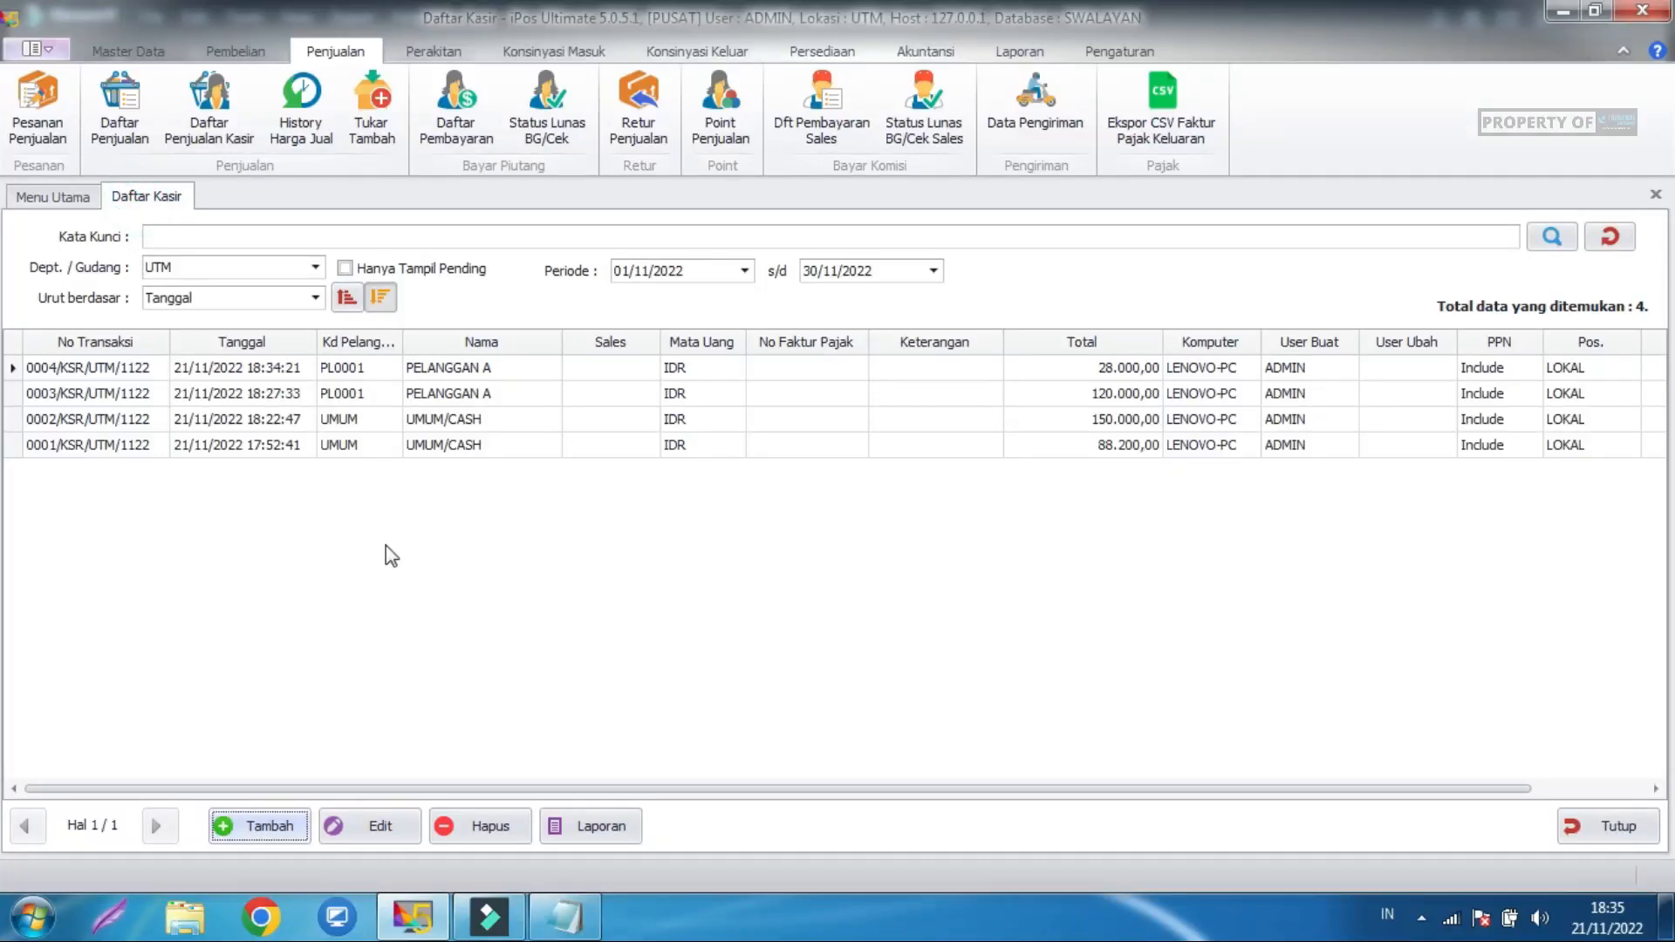
Preview the cashier sales report for 21/11/2022 with user ADMIN, department UTM and module Kasir.
left_click(610, 827)
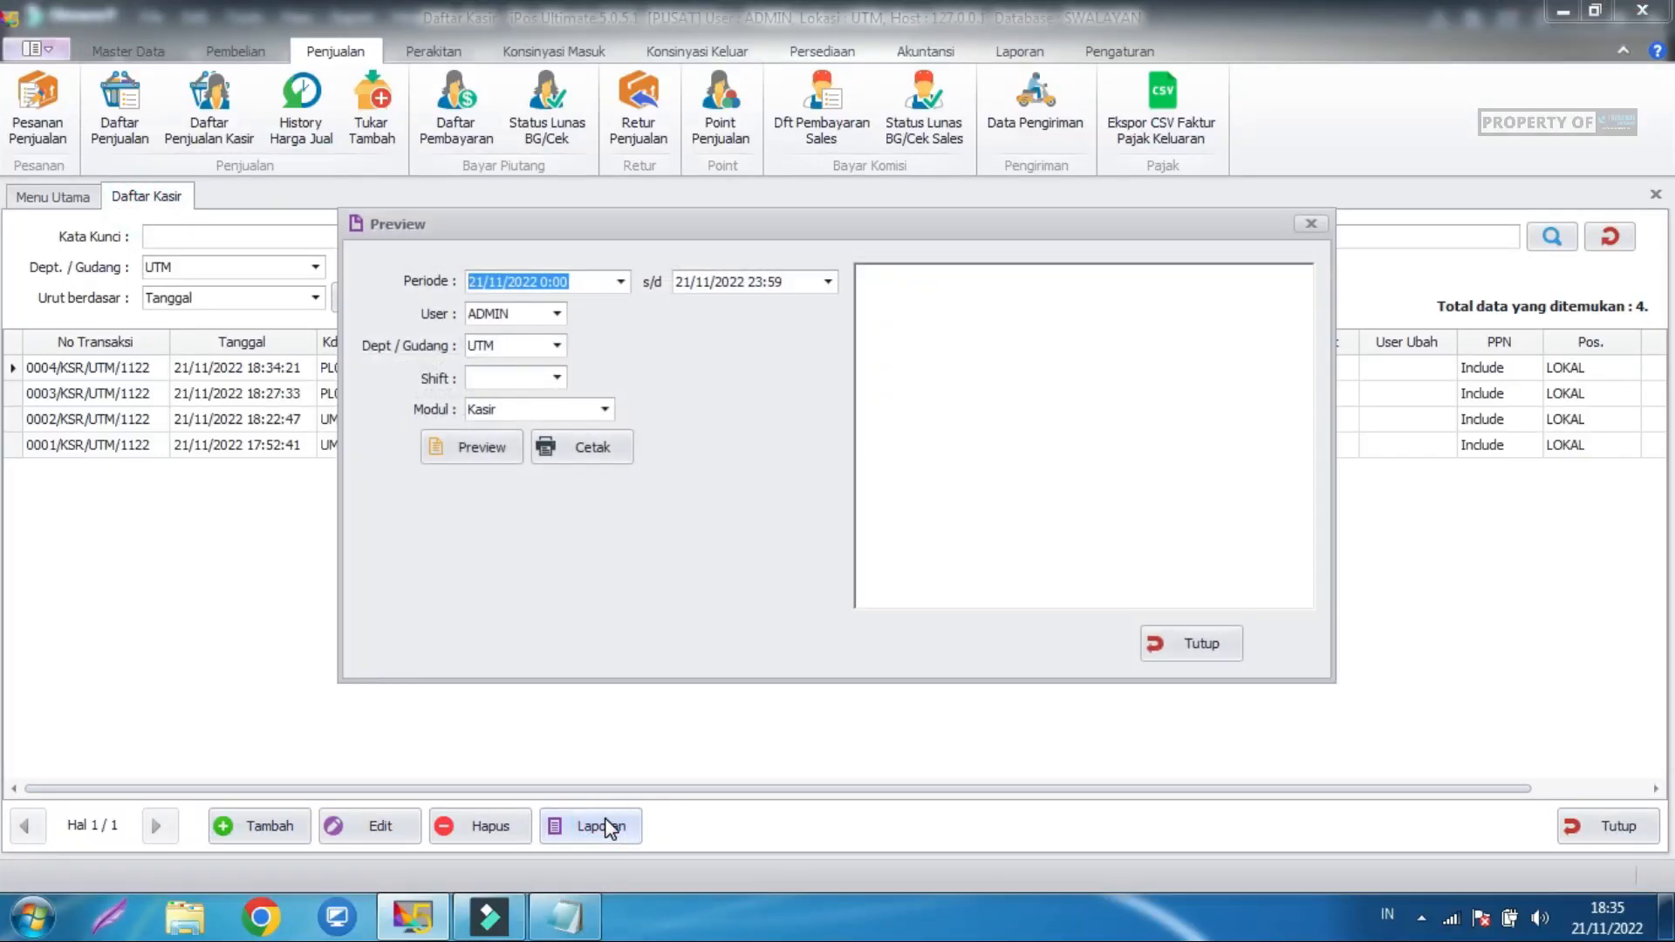
left_click(558, 315)
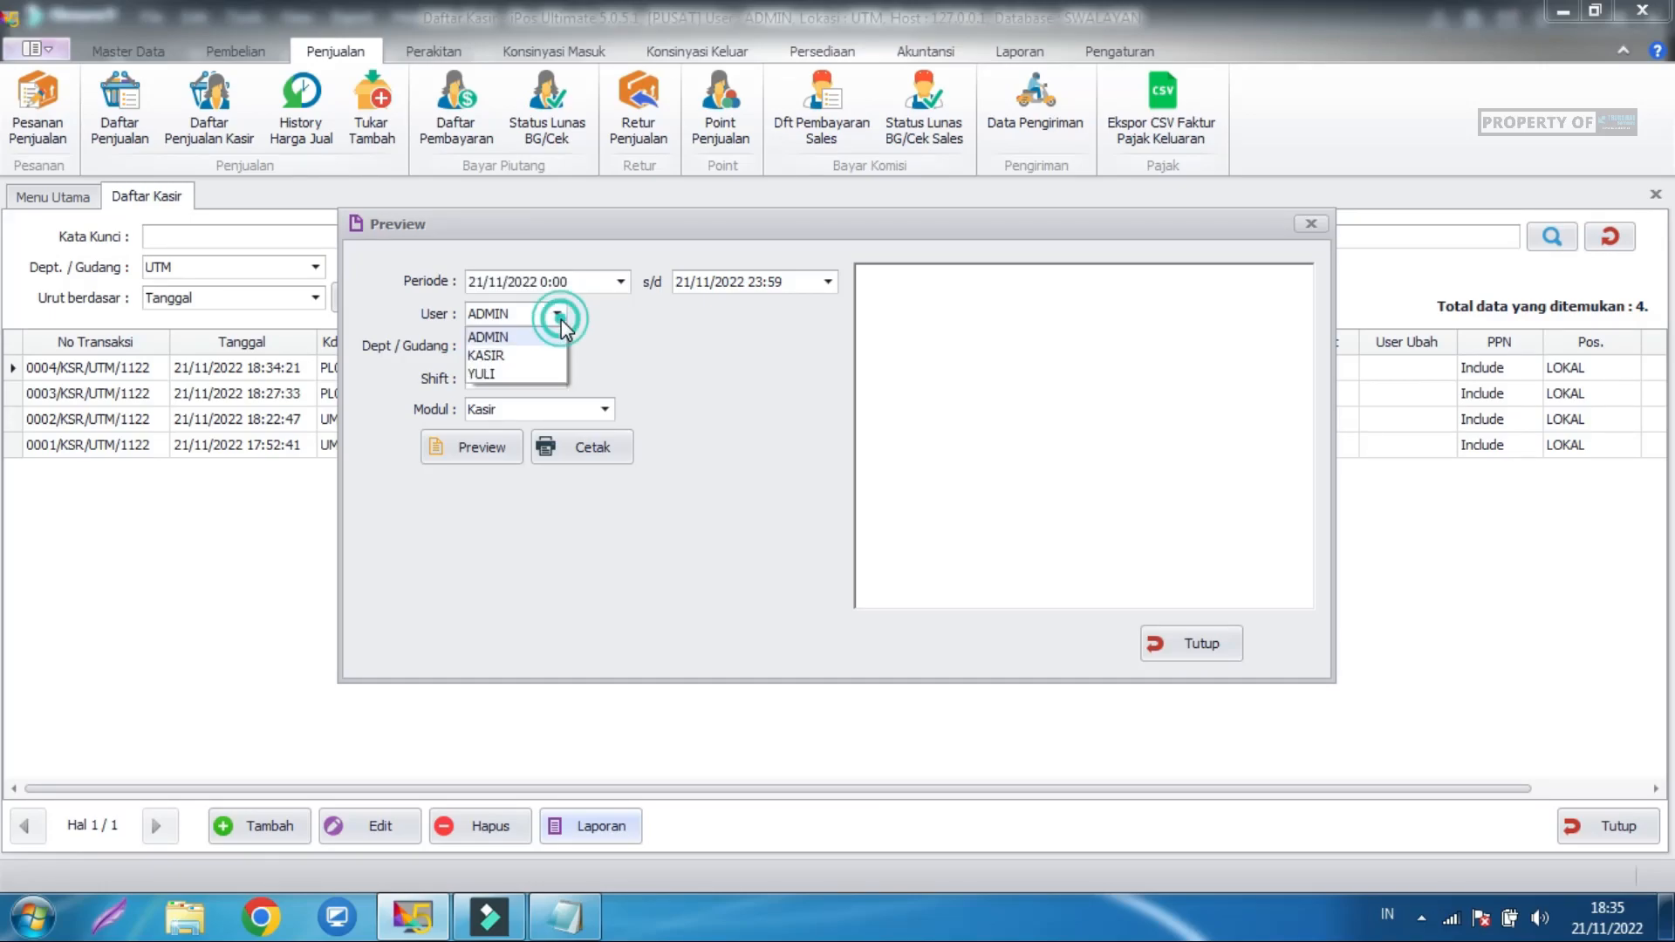
left_click(523, 339)
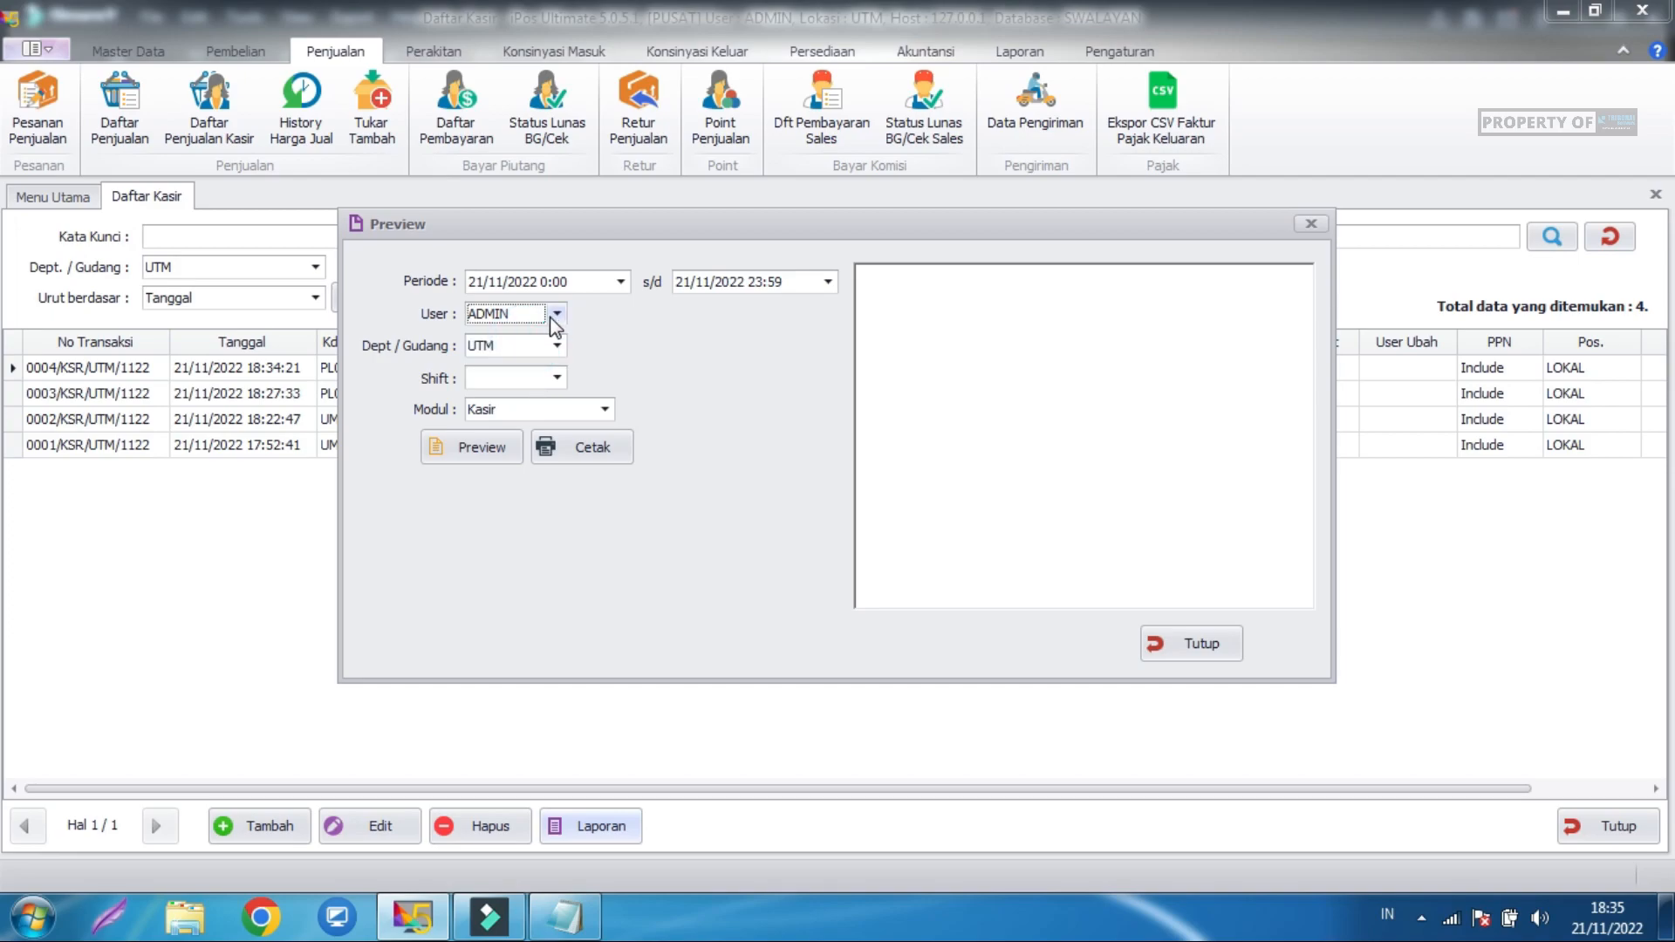
left_click(464, 445)
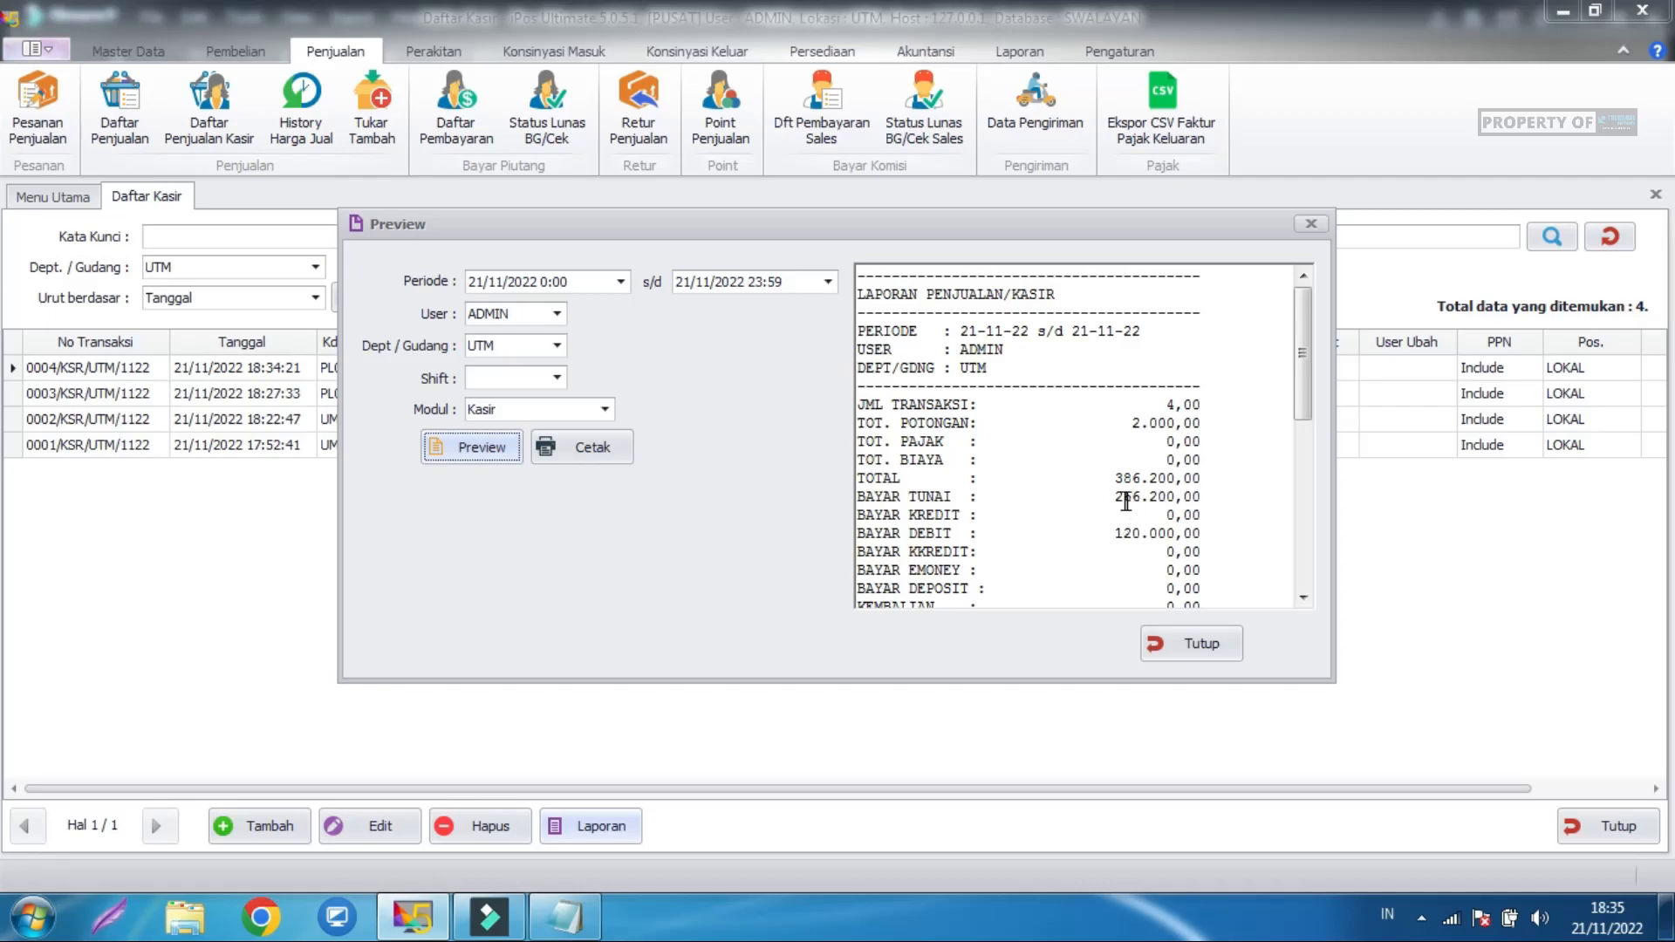
Examine the total, cash and debit payment lines in the cashier report preview and close the report.
mouse_move(909, 495)
left_mouse_down()
mouse_move(1060, 519)
mouse_move(1204, 499)
mouse_move(870, 512)
mouse_move(1047, 487)
mouse_move(891, 485)
left_mouse_up()
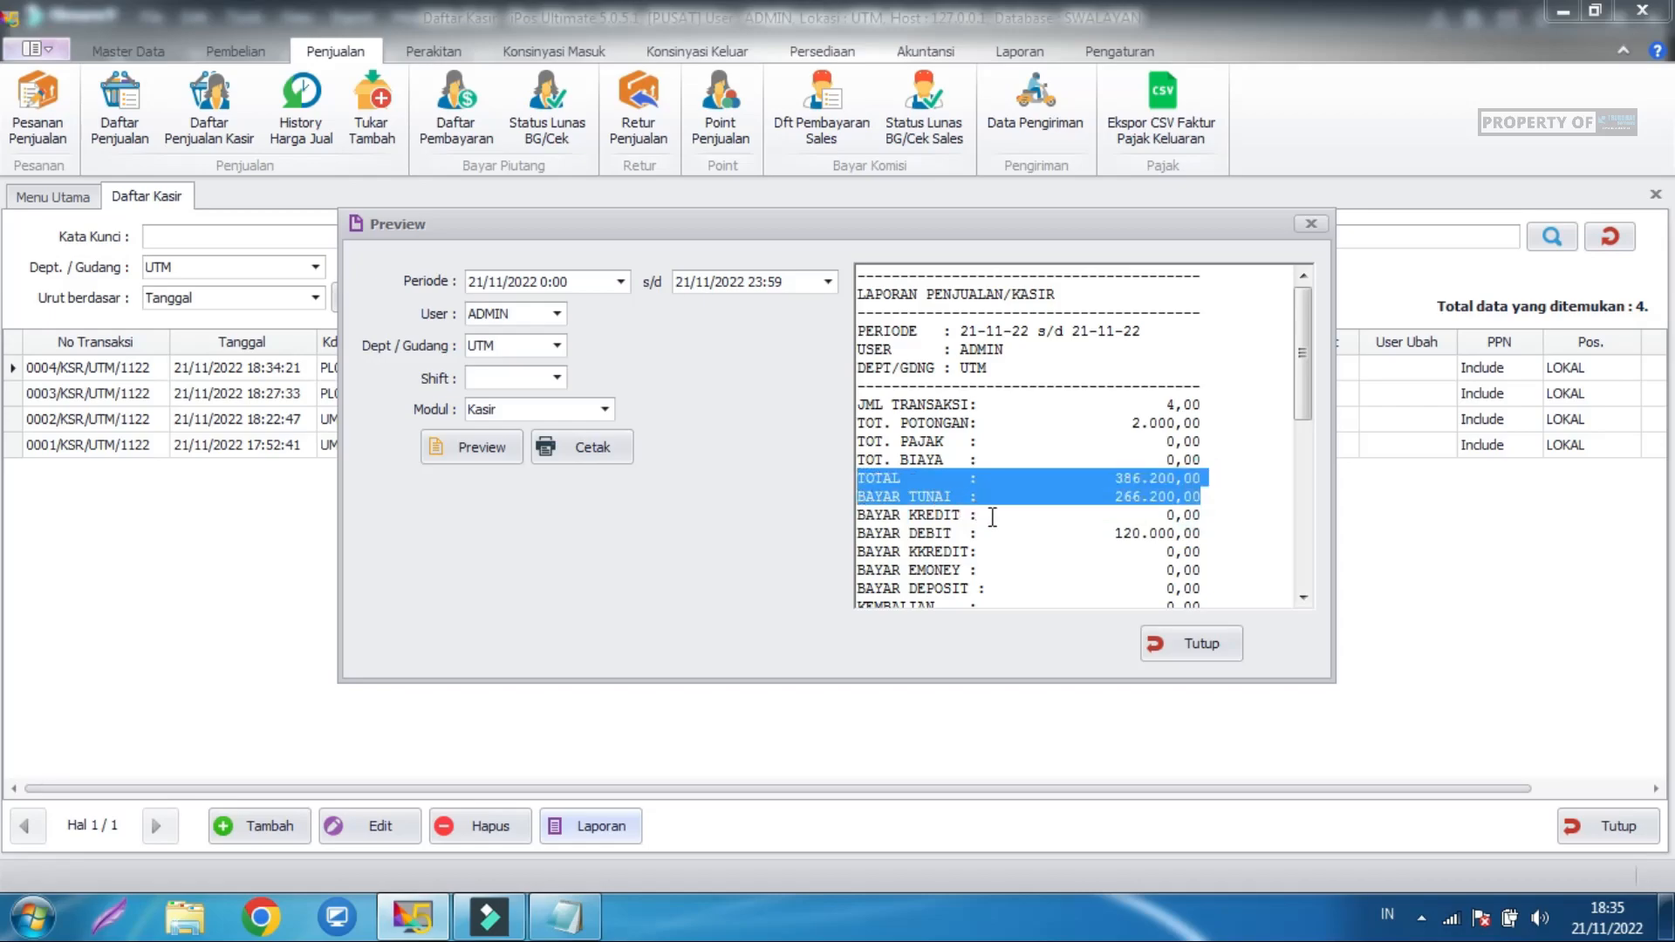
left_click(1104, 499)
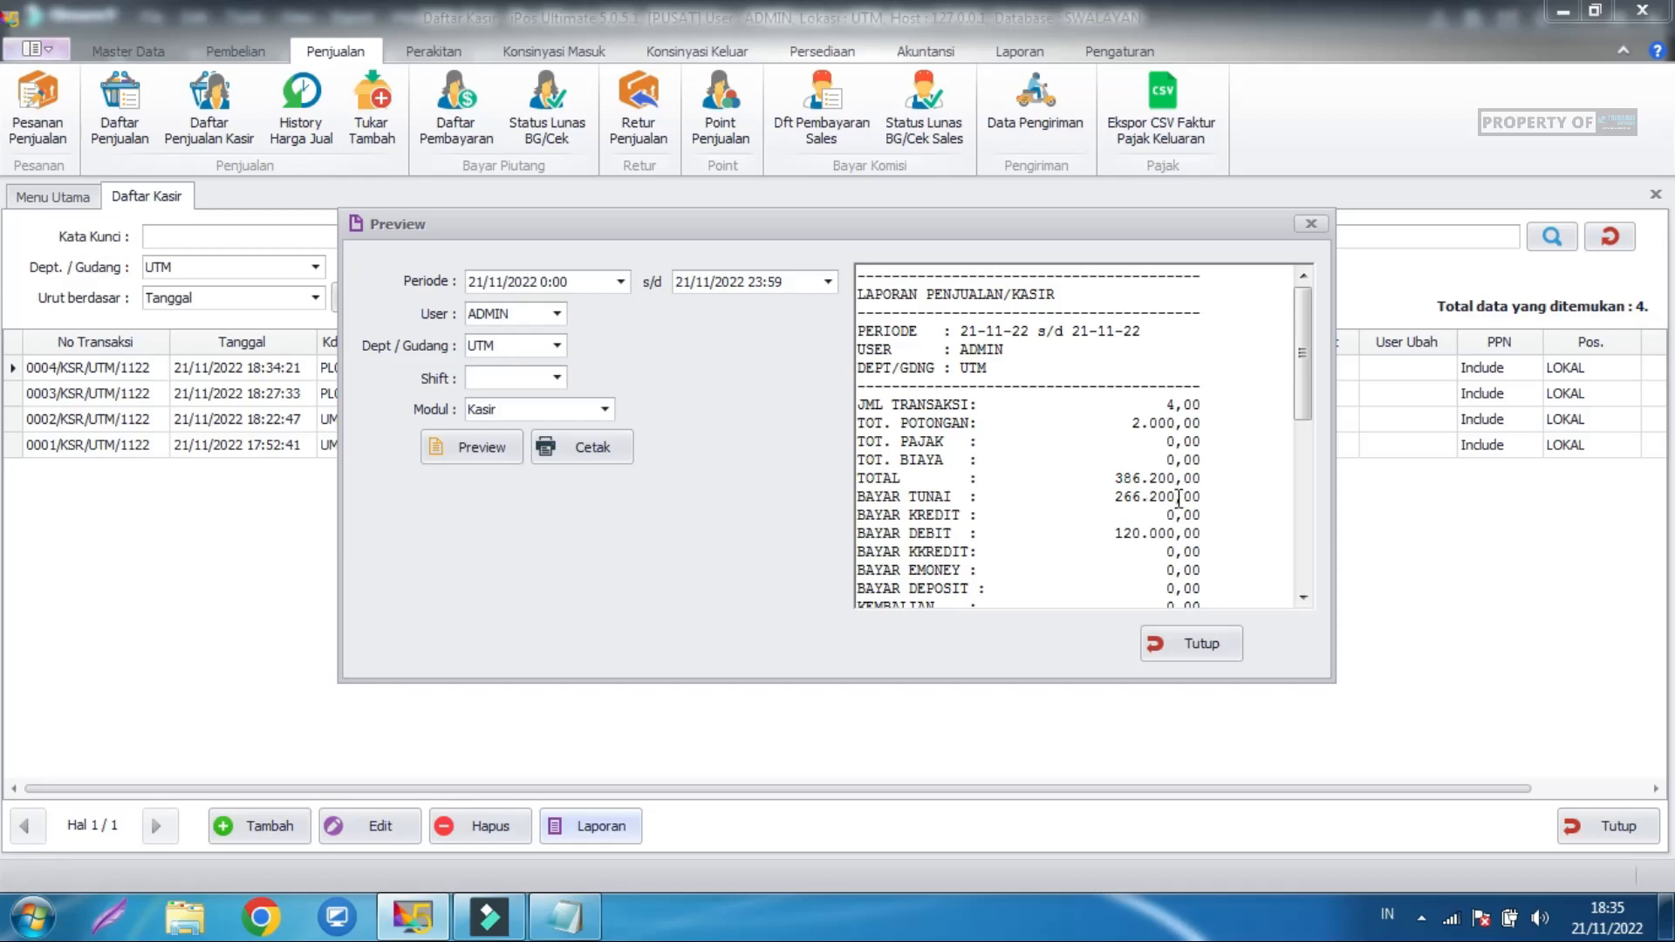
left_click_drag(1115, 528, 1197, 539)
left_click(1191, 534)
left_click_drag(1072, 495, 1192, 504)
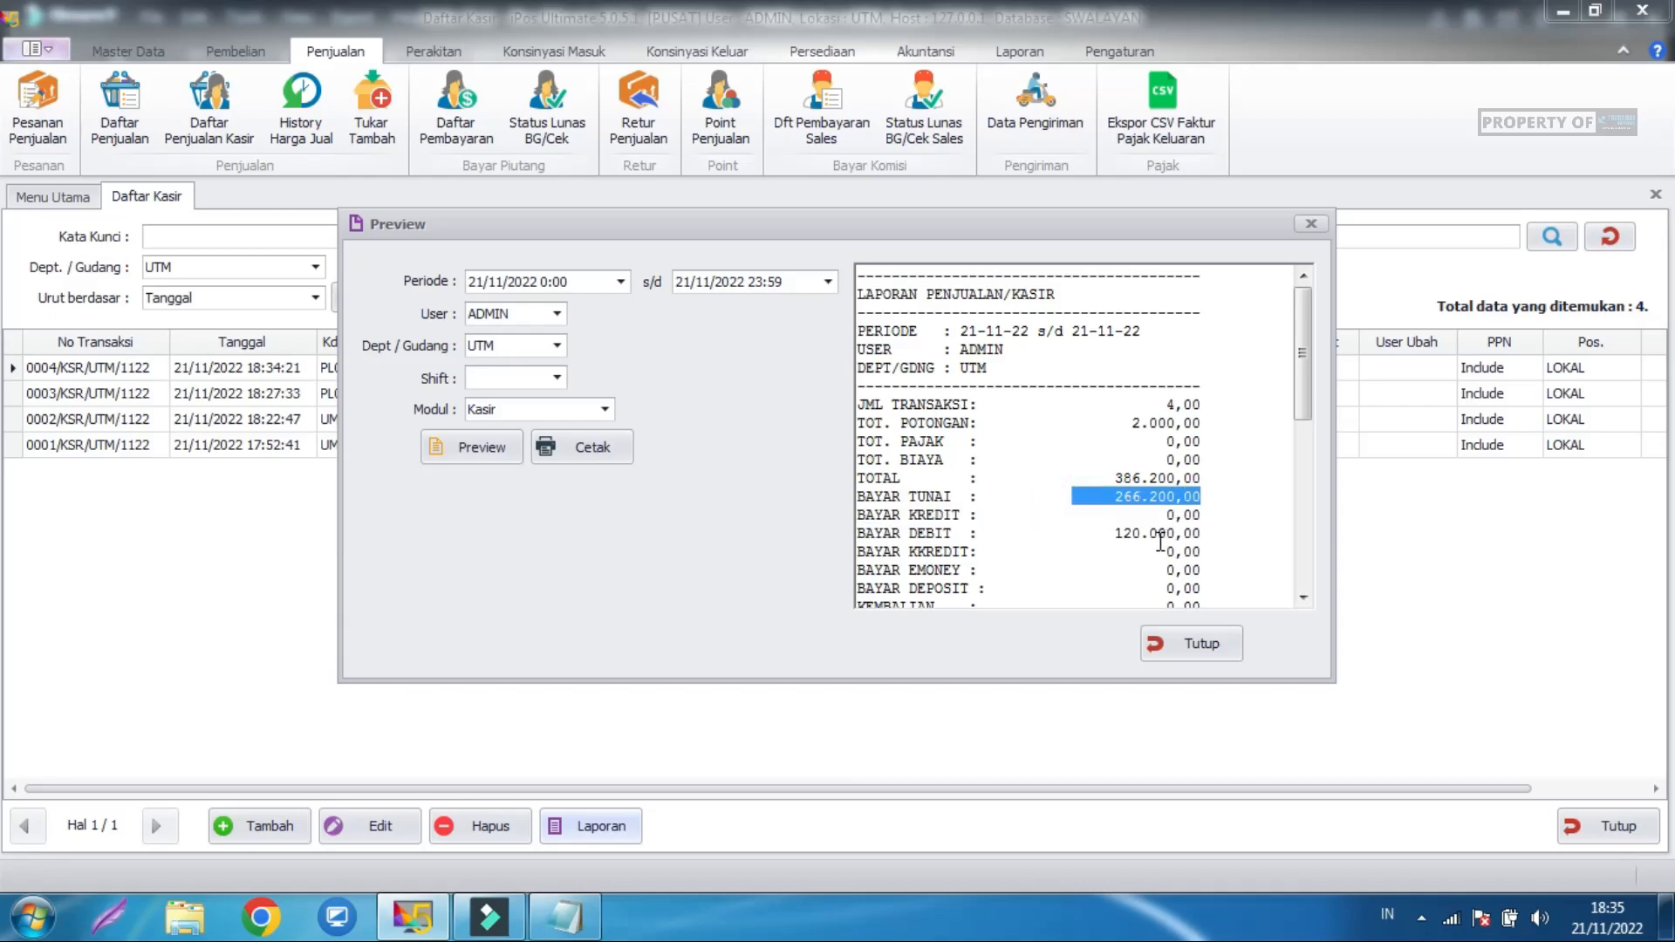
left_click(1114, 496)
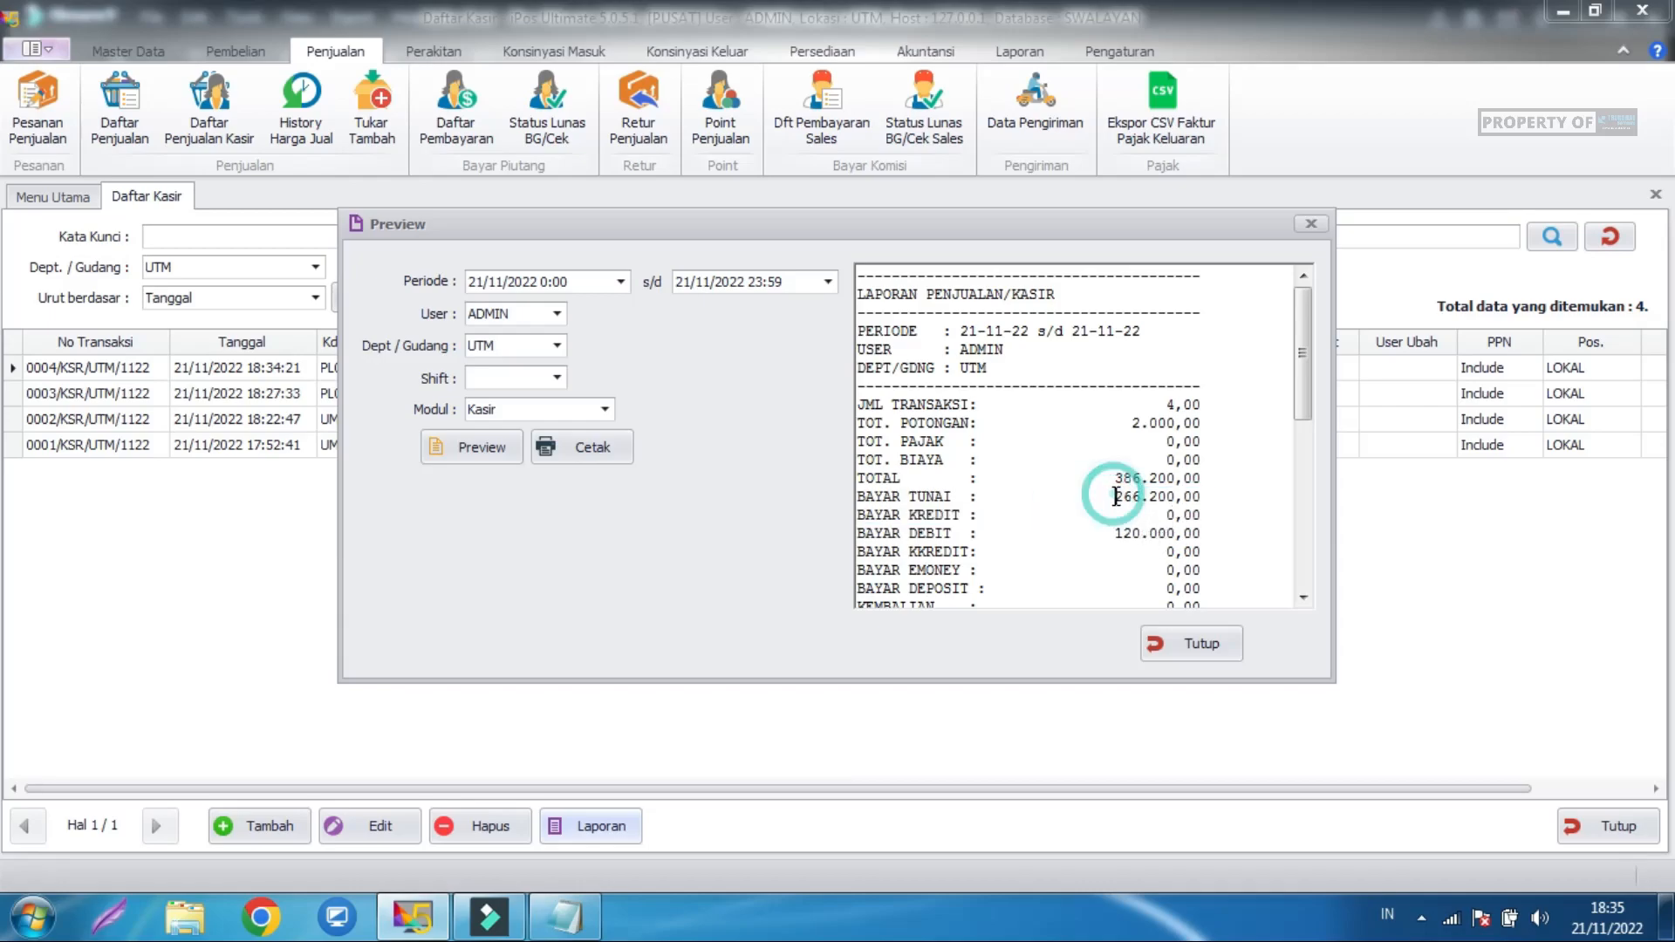
left_click_drag(1108, 480, 908, 517)
left_click(1181, 494)
left_click(920, 532)
left_click(1192, 646)
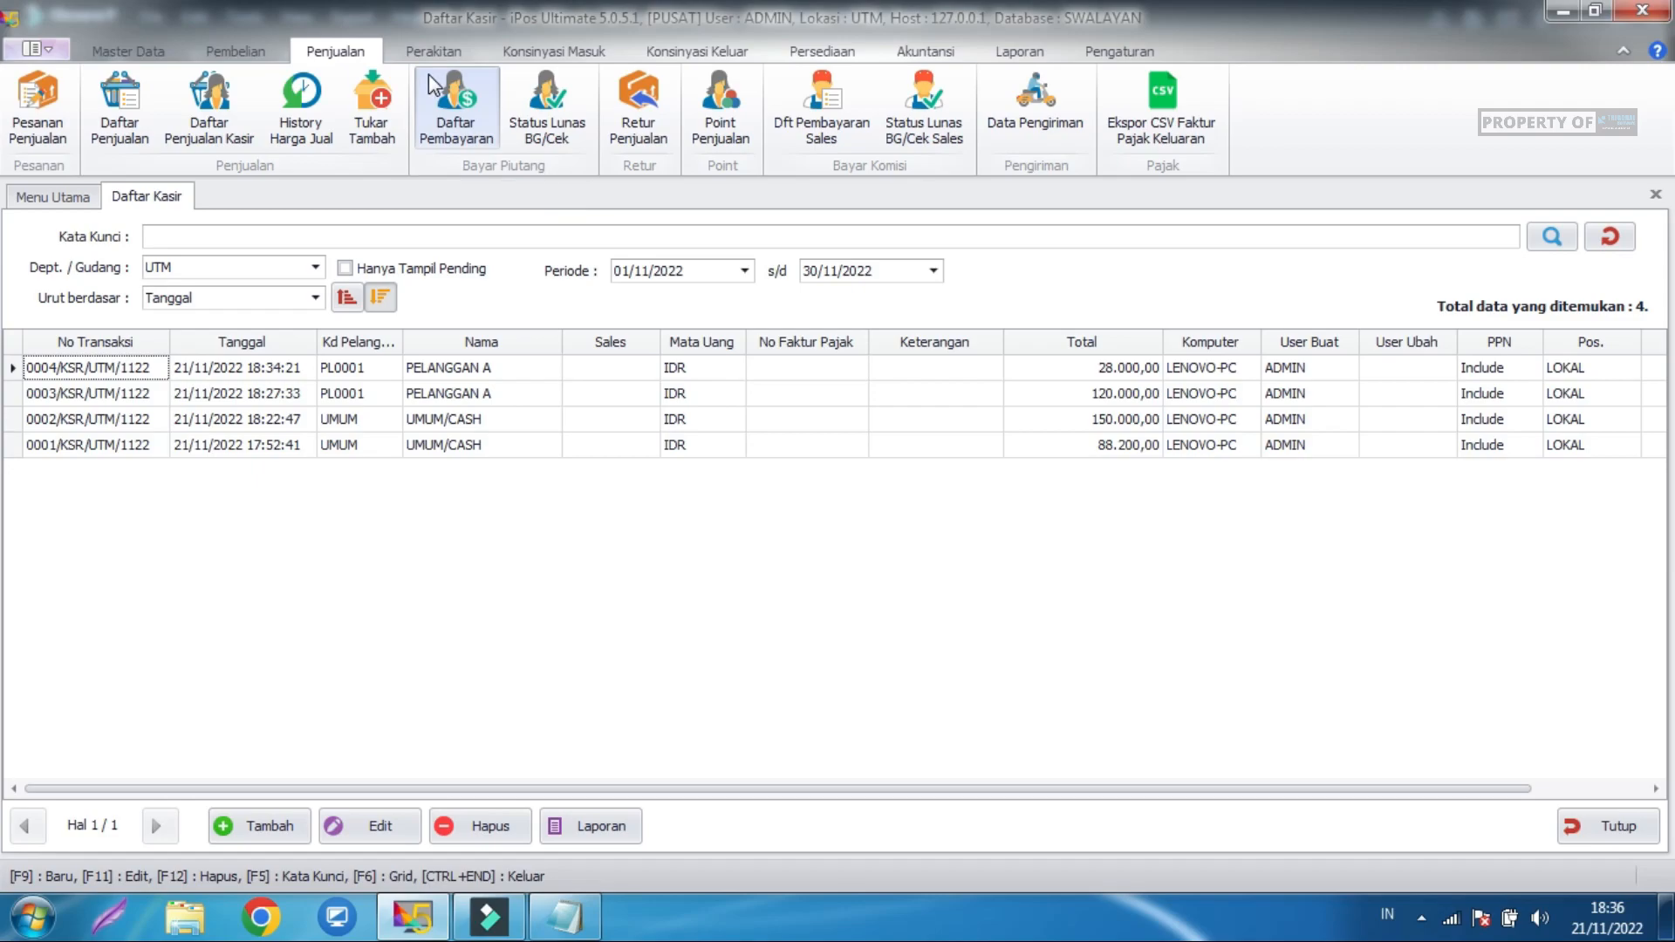
Create a new cashier sale with one item A00001 (Aqua Botol) and keep UMUM/CASH as the customer.
left_click(320, 52)
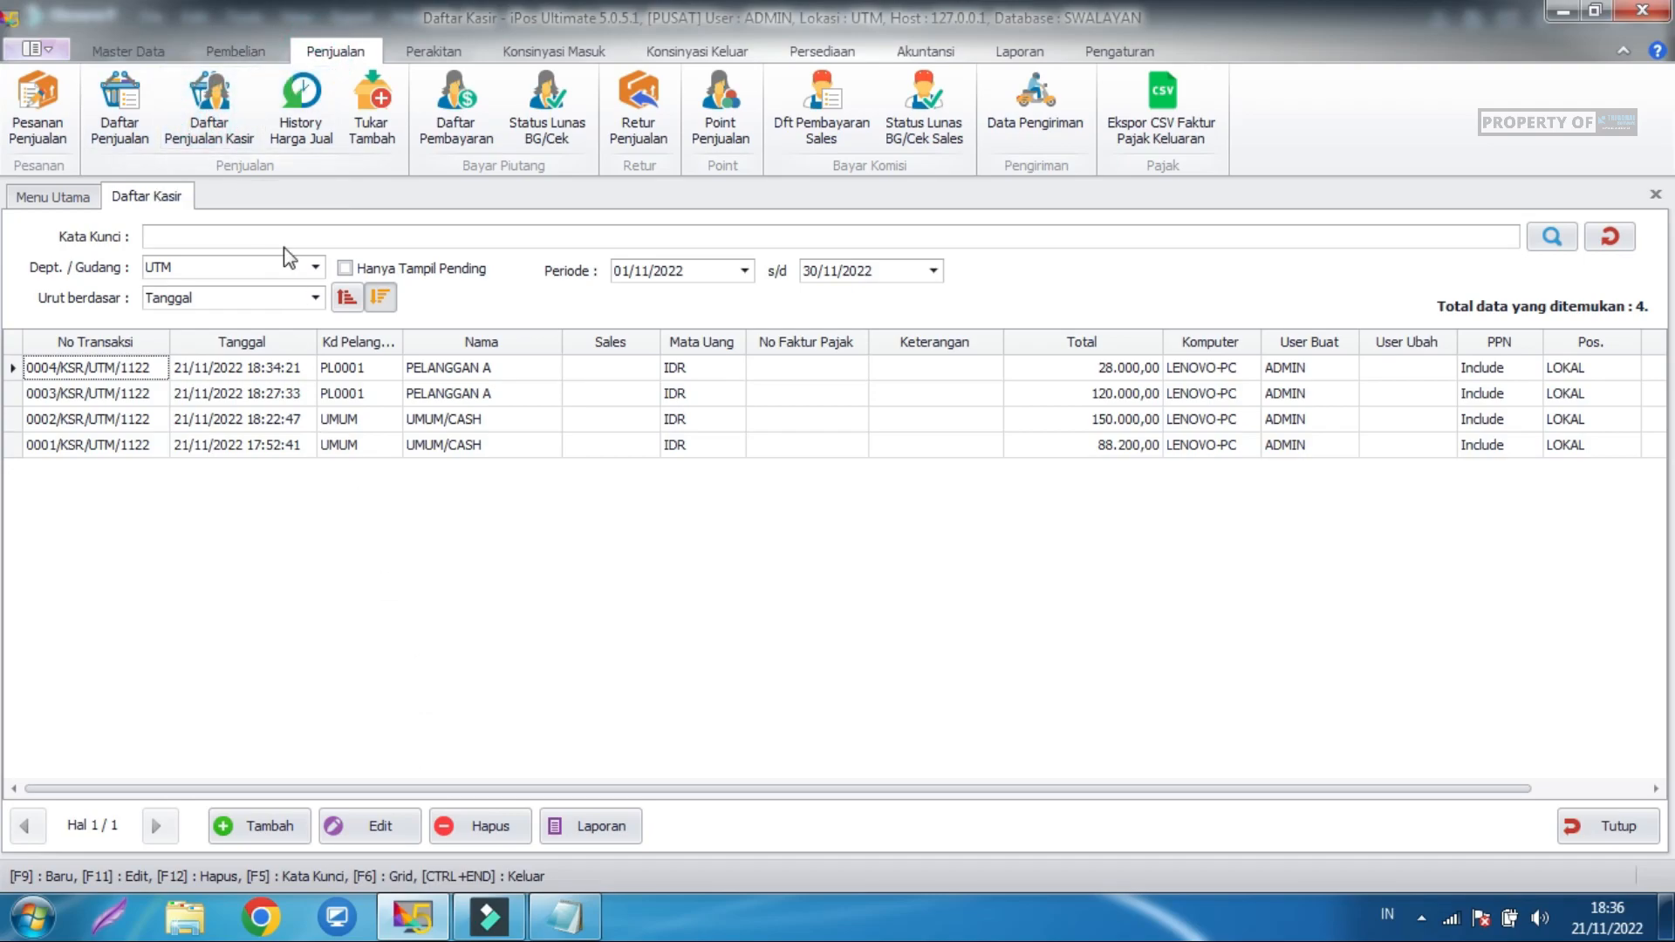
left_click(299, 825)
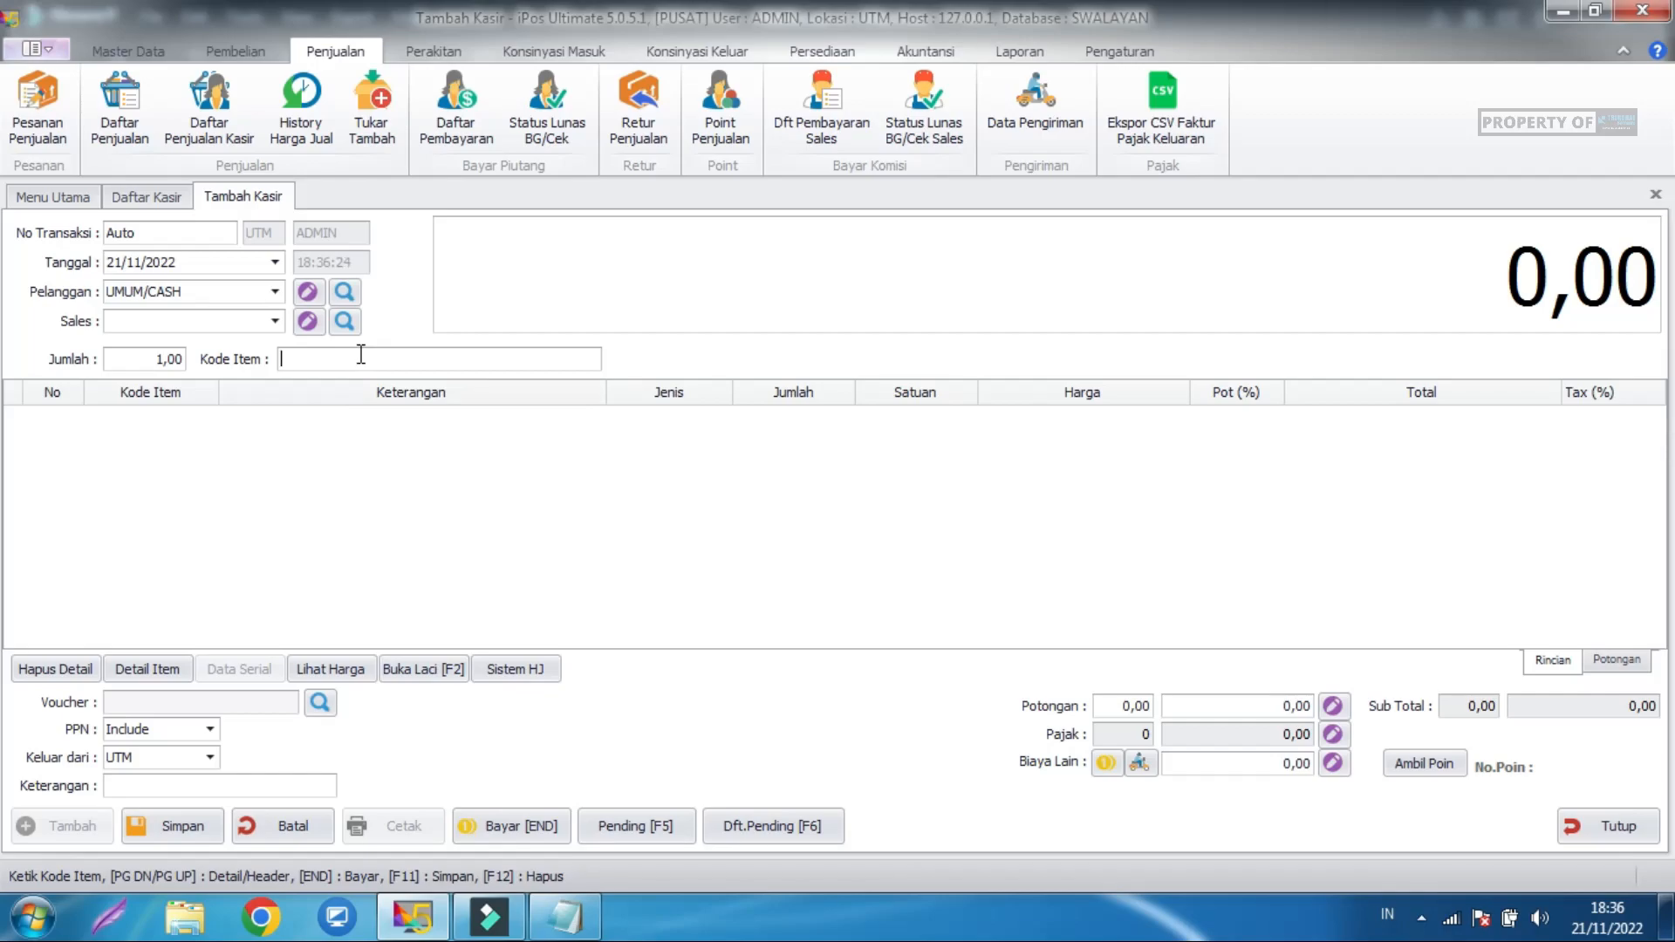
type("A00001")
key("Return")
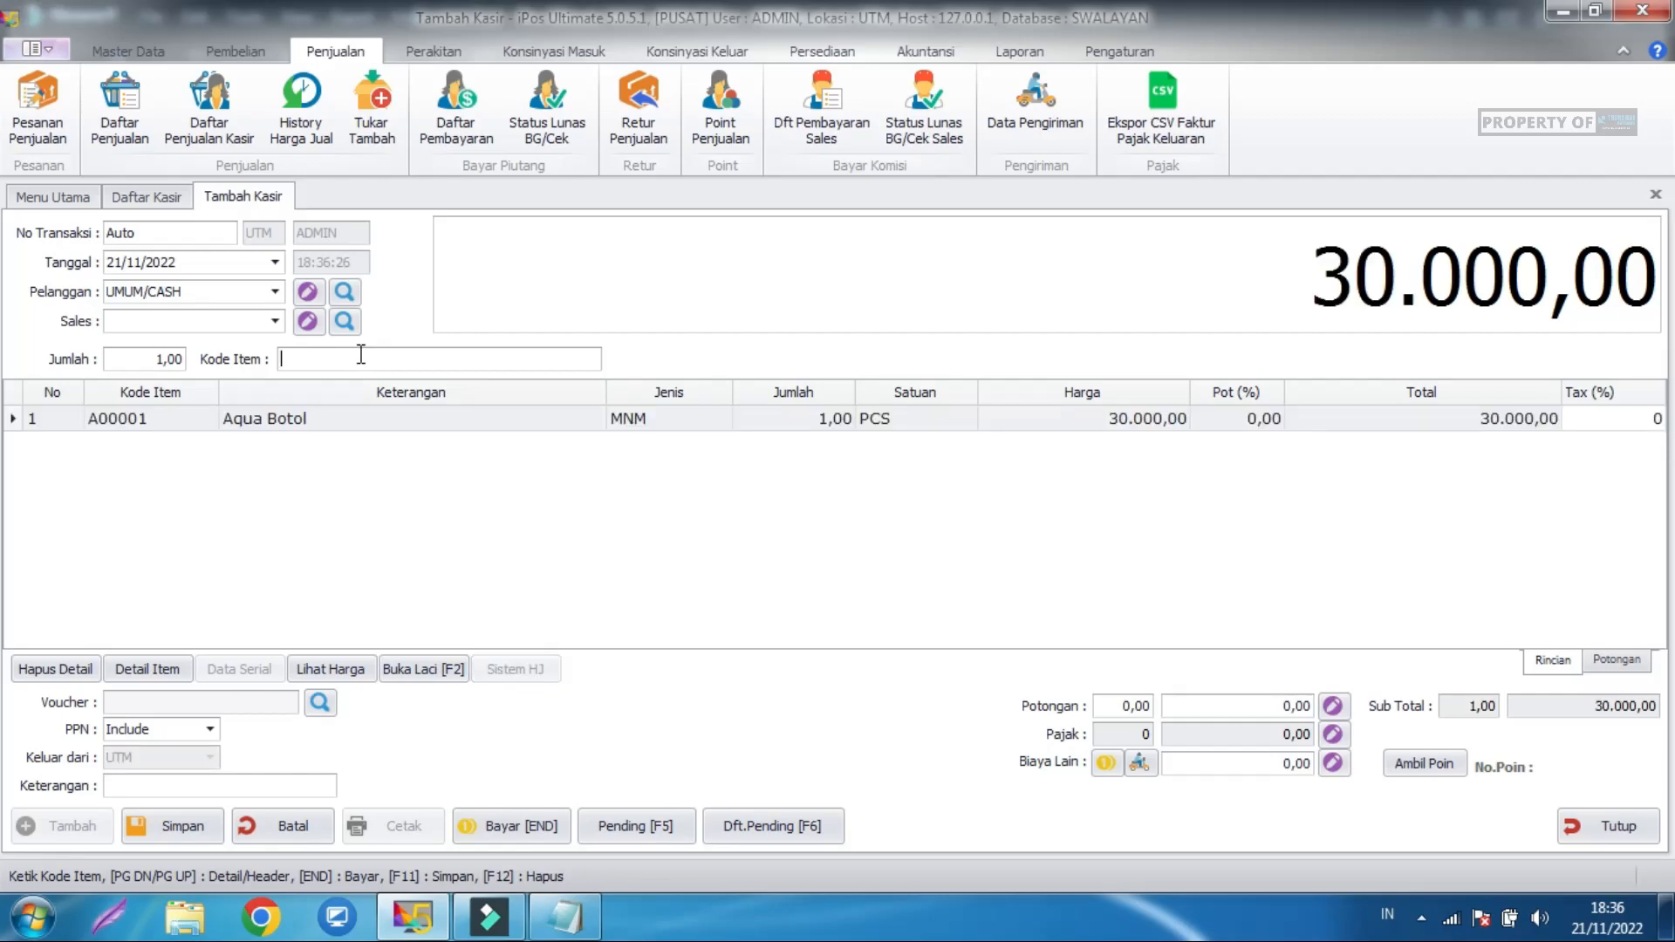
left_click(763, 534)
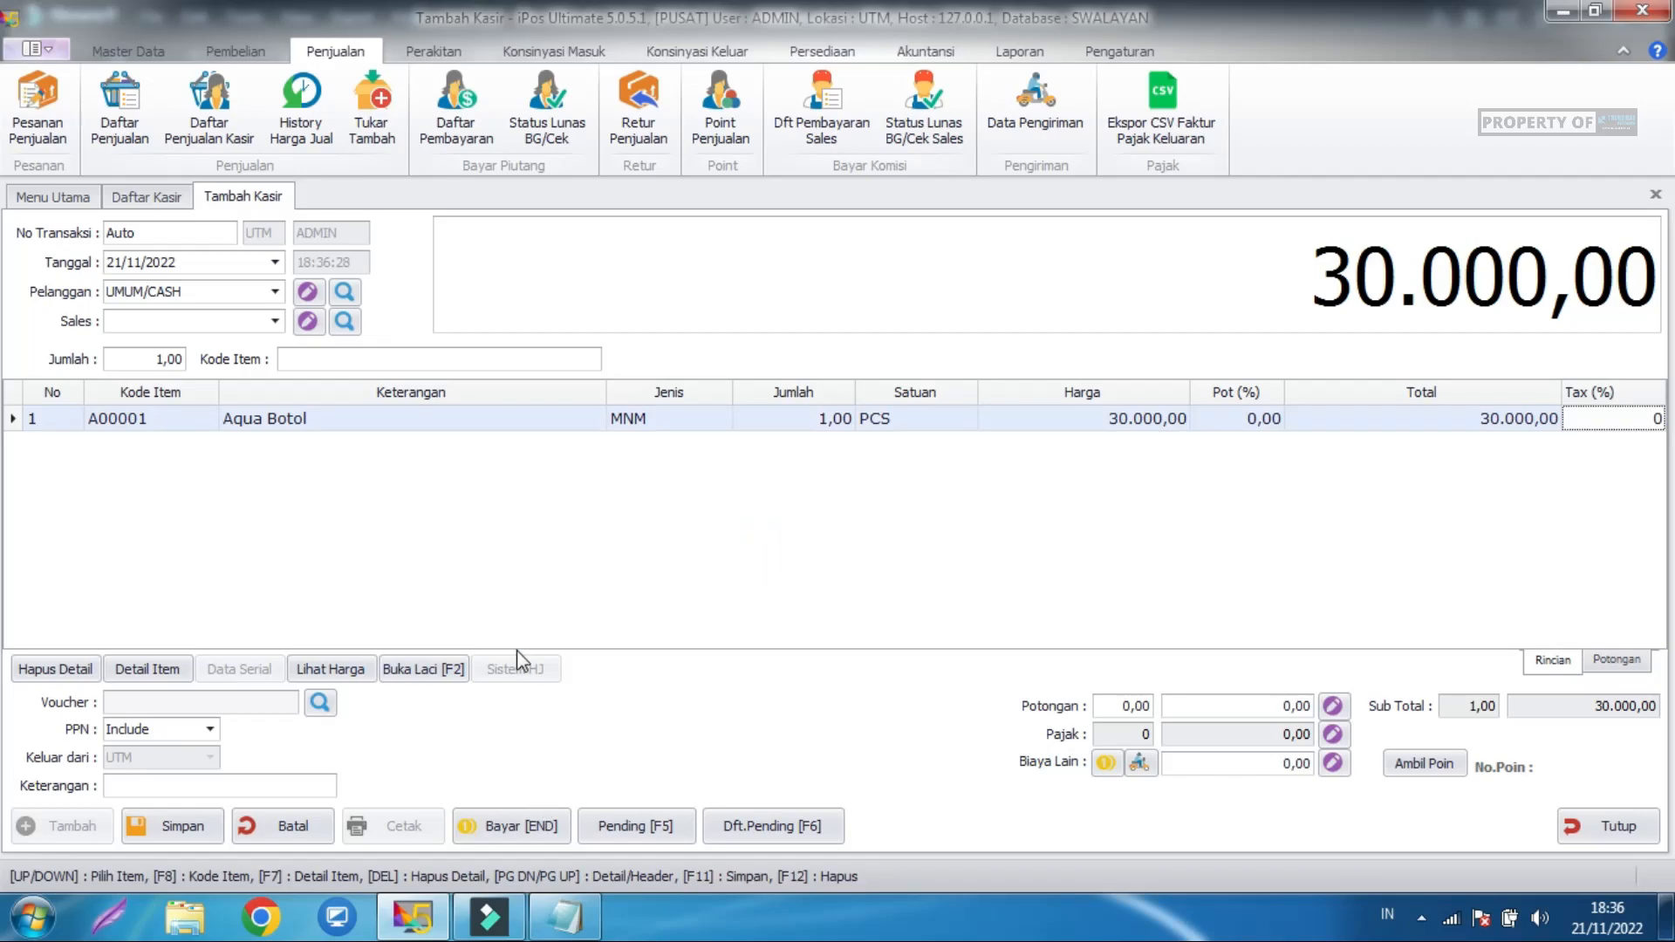
left_click(275, 291)
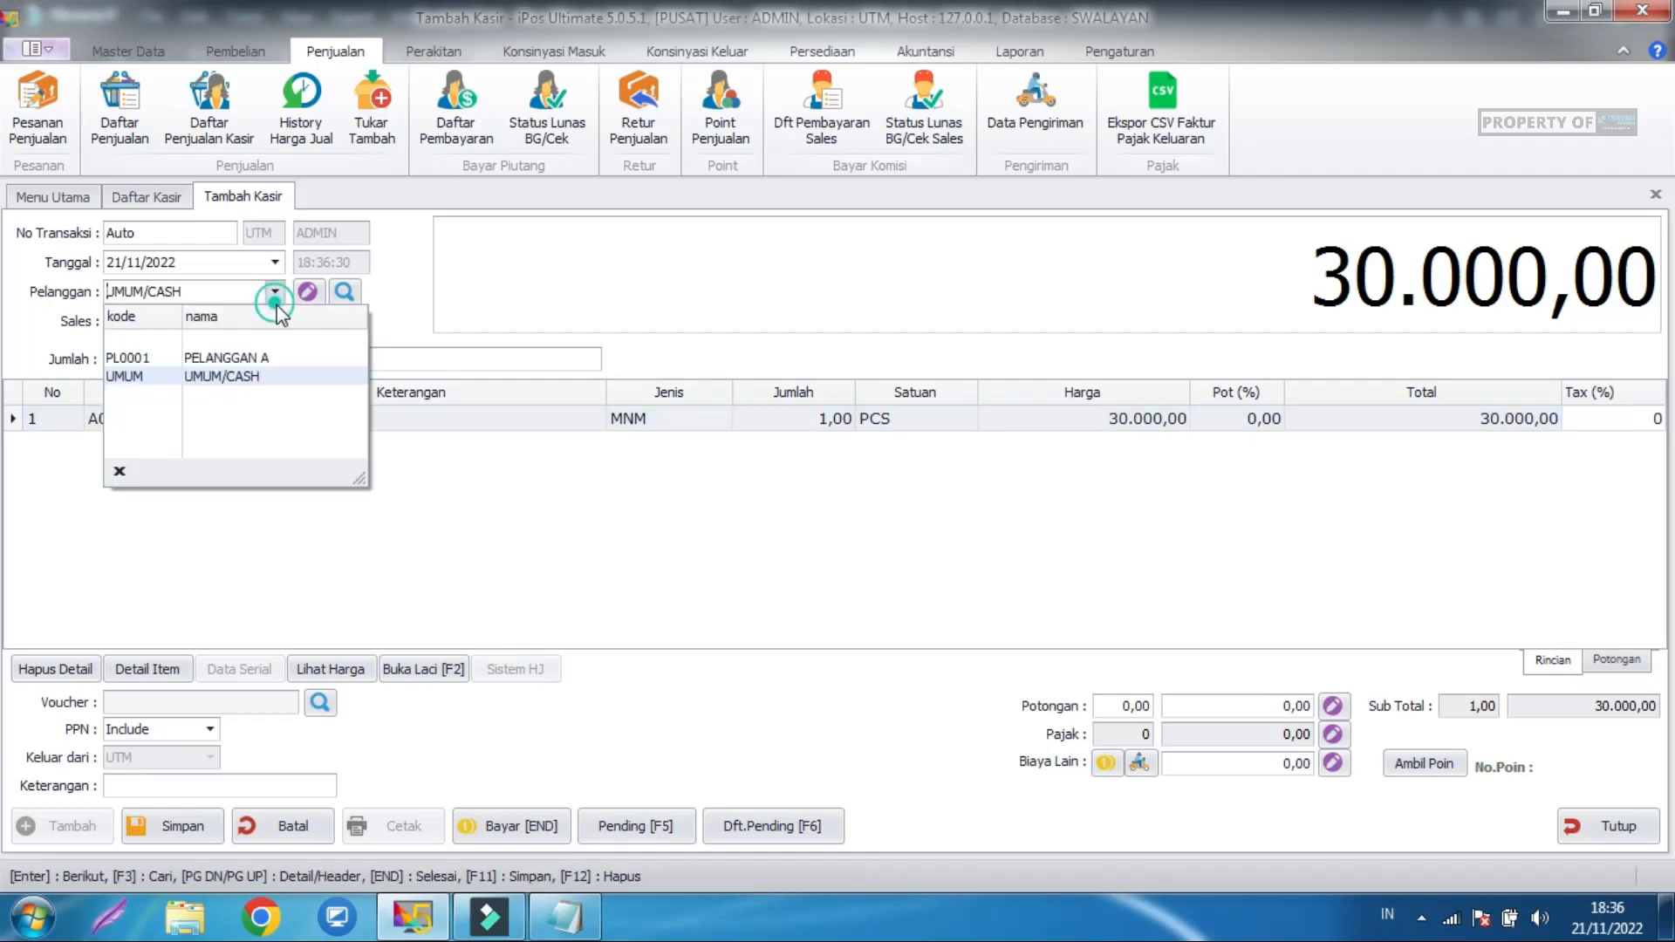
left_click(254, 377)
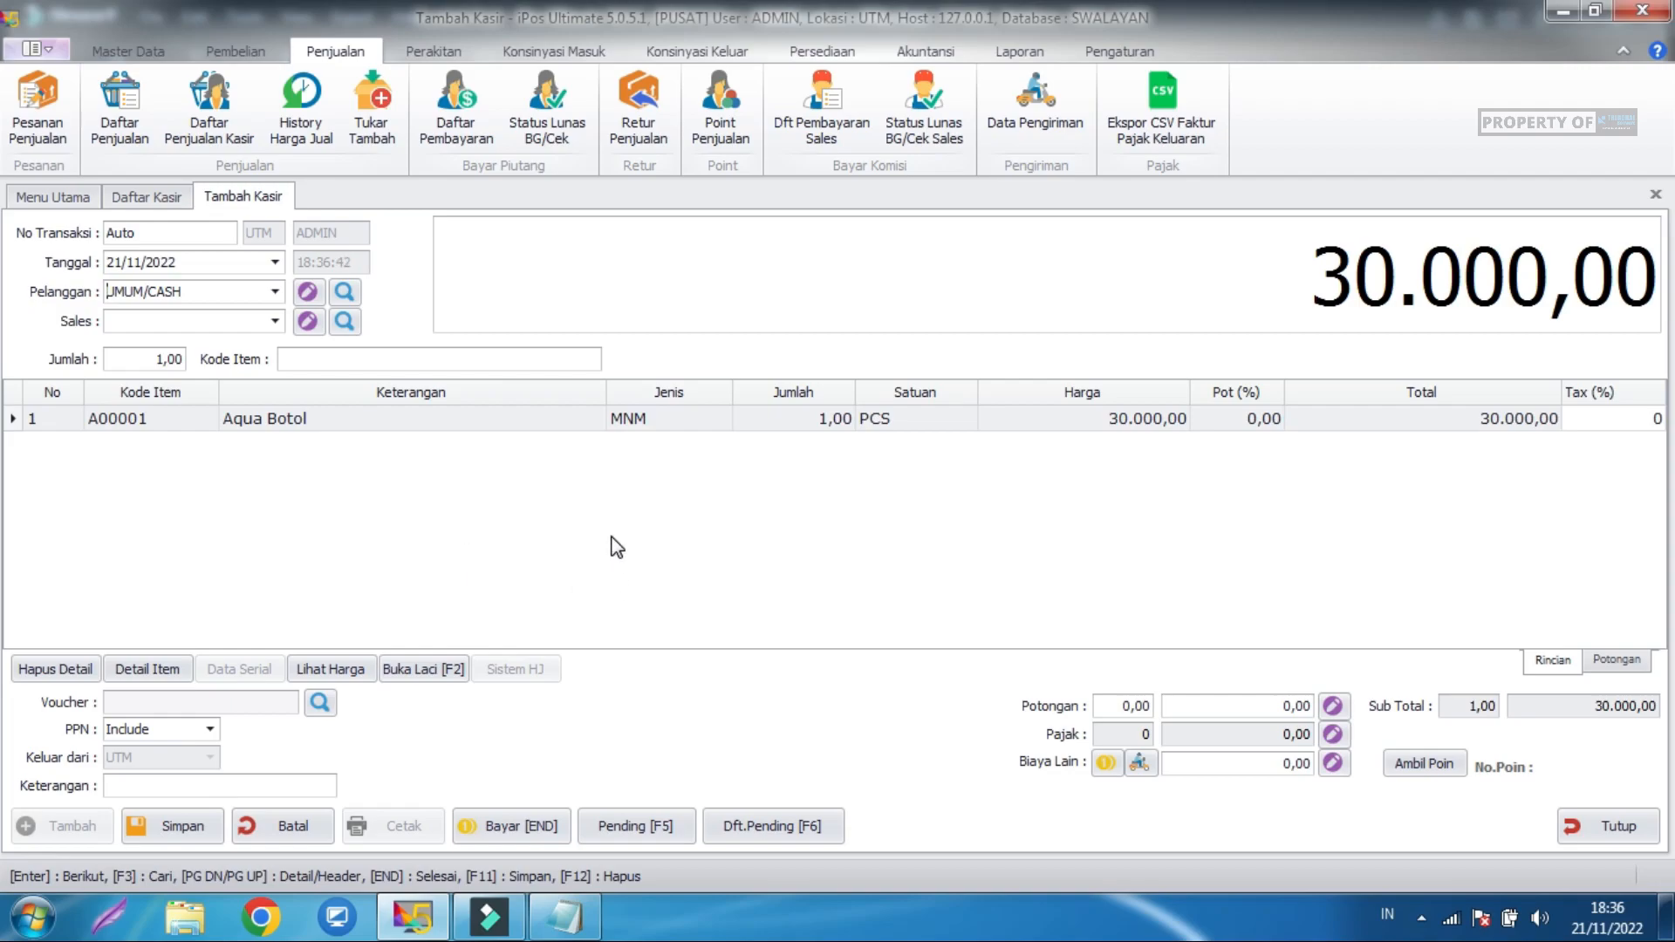
Put the sale on hold as a pending transaction with the description "Ibu Baju Ijo".
left_click(664, 830)
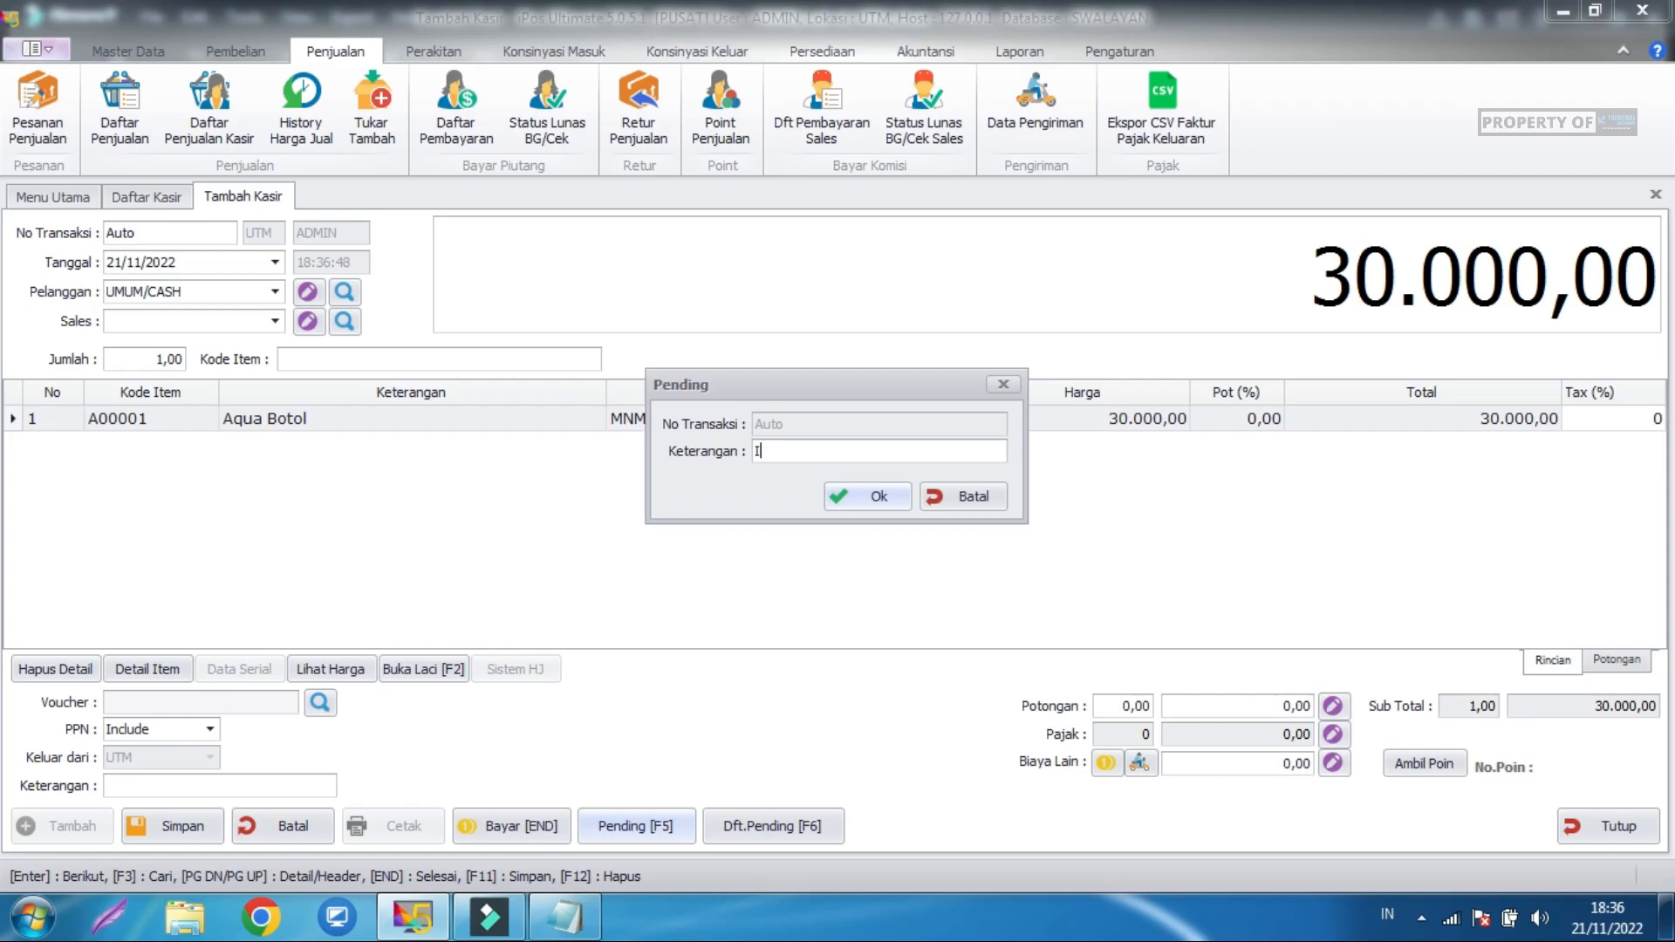
type("Ibu Baju Ijo")
left_click(879, 497)
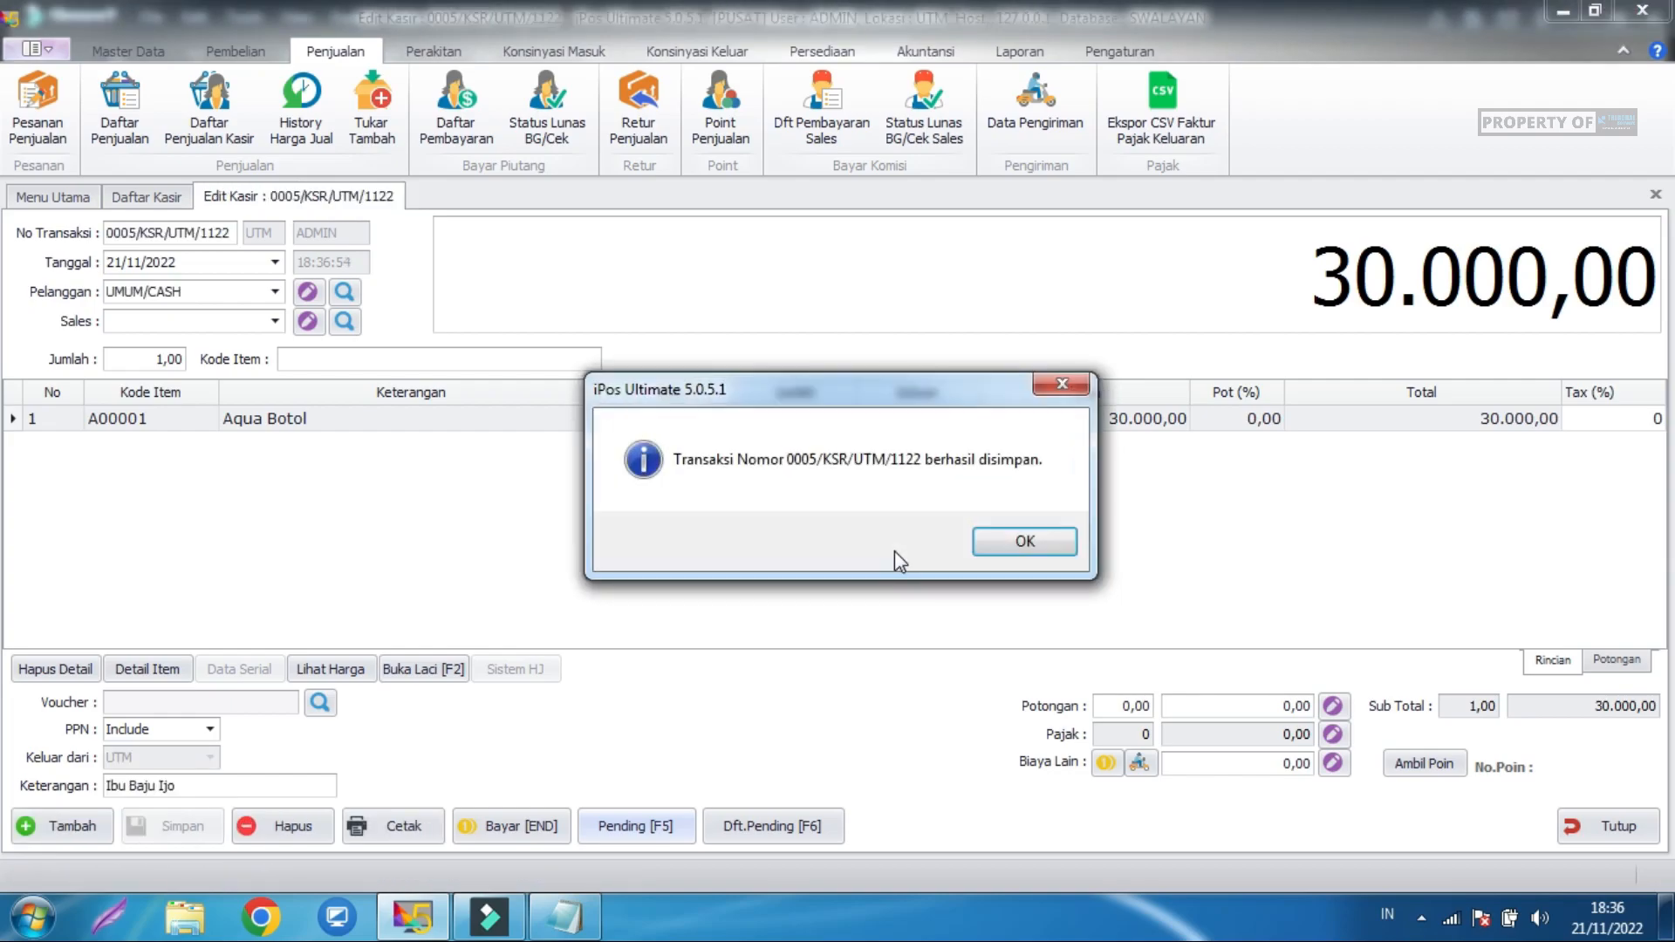
left_click(1011, 543)
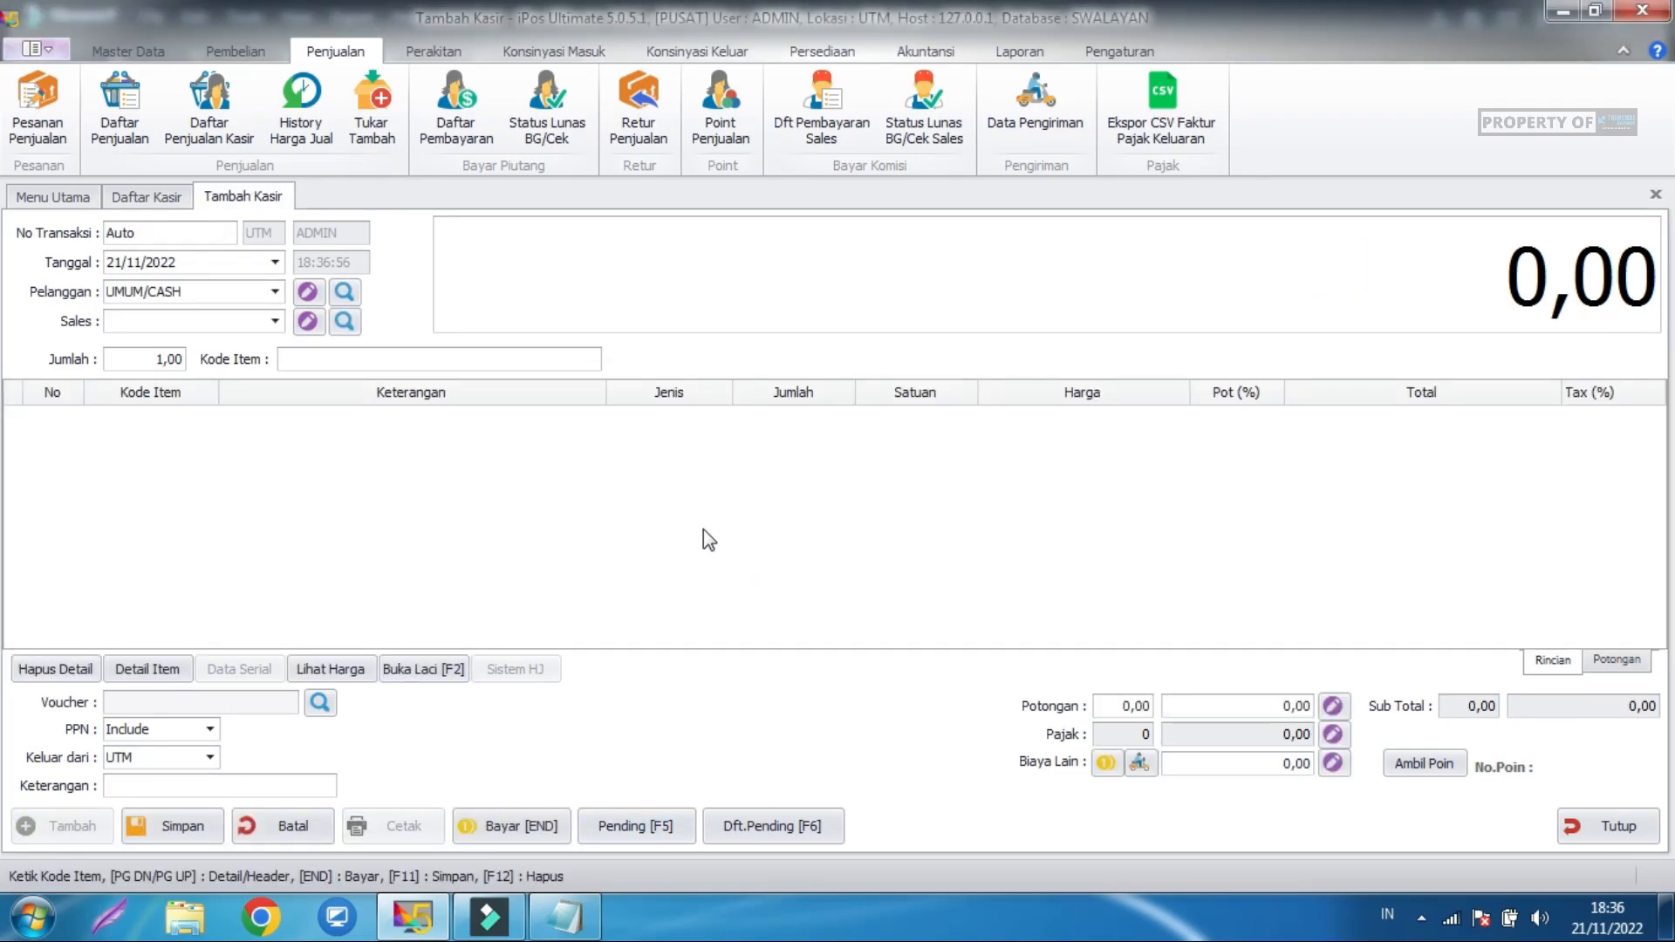
Discard the empty new sale and recall the pending transaction described as "Ibu Baju Ijo".
left_click(524, 358)
left_click(773, 826)
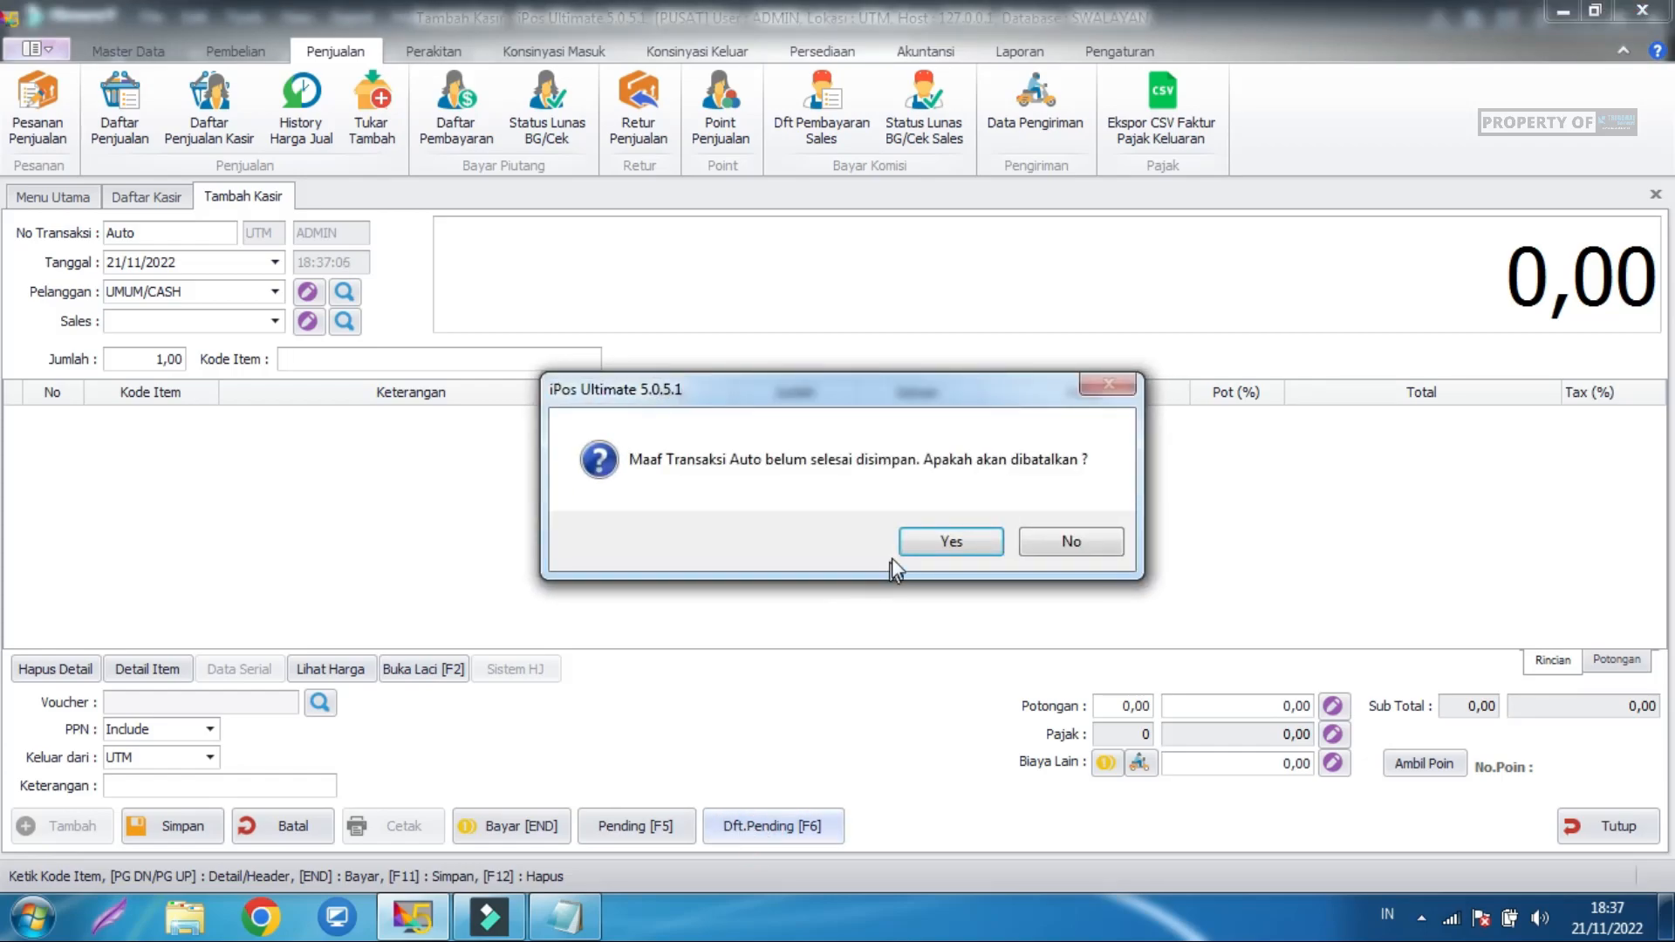
left_click(926, 543)
left_click(908, 559)
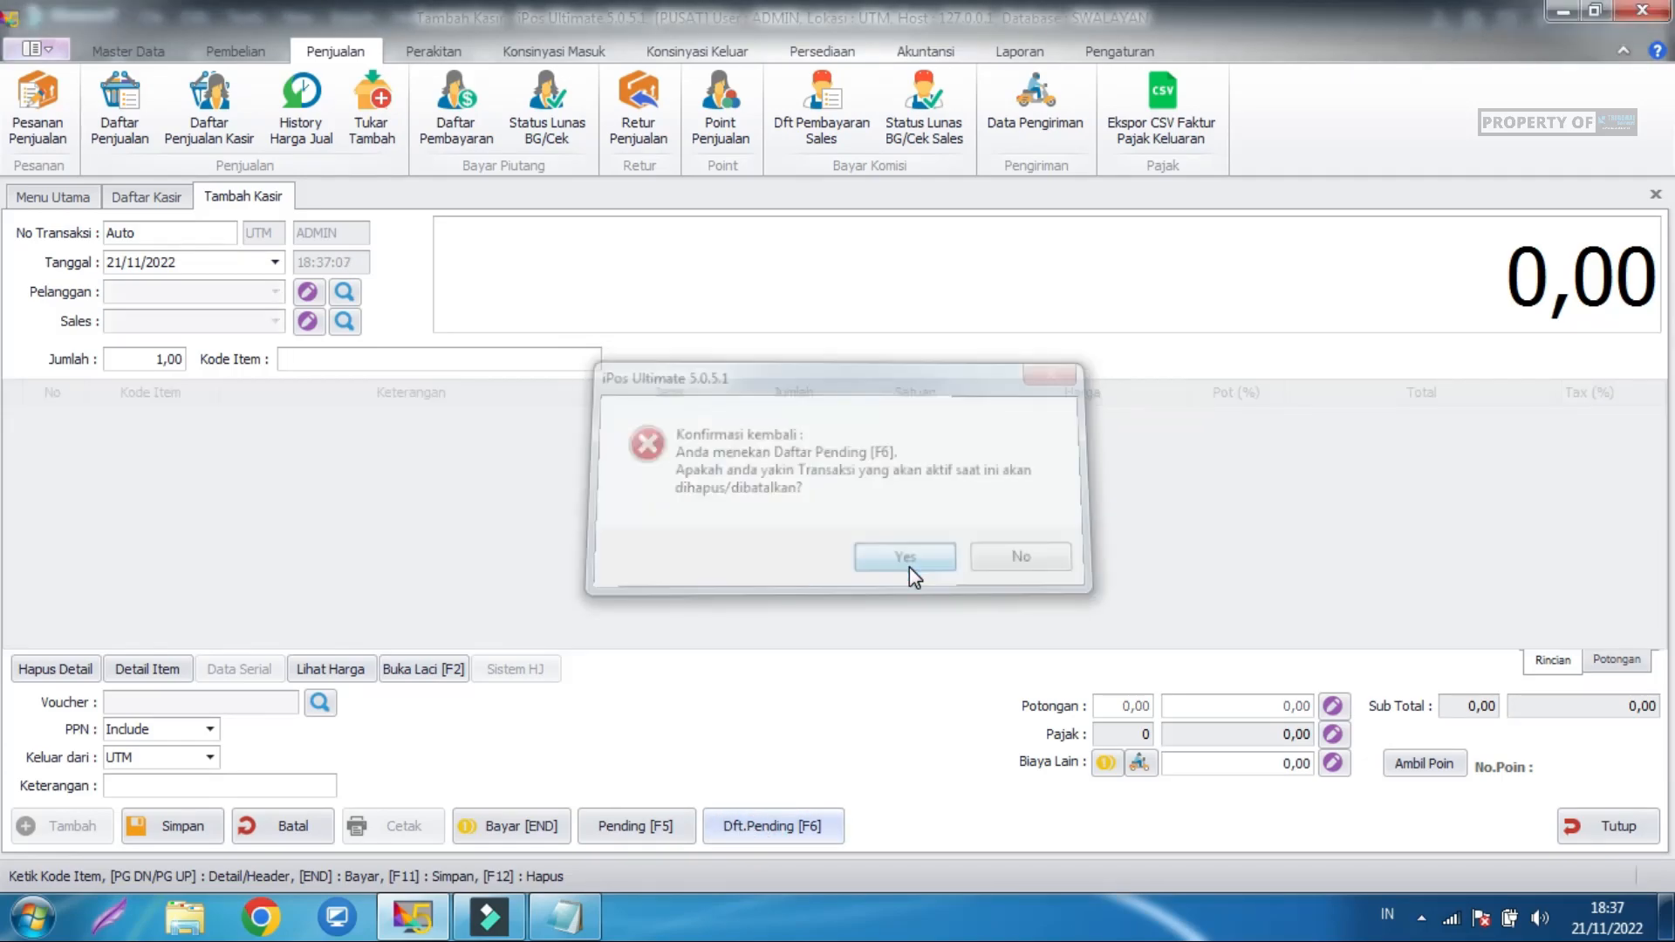
left_click(840, 385)
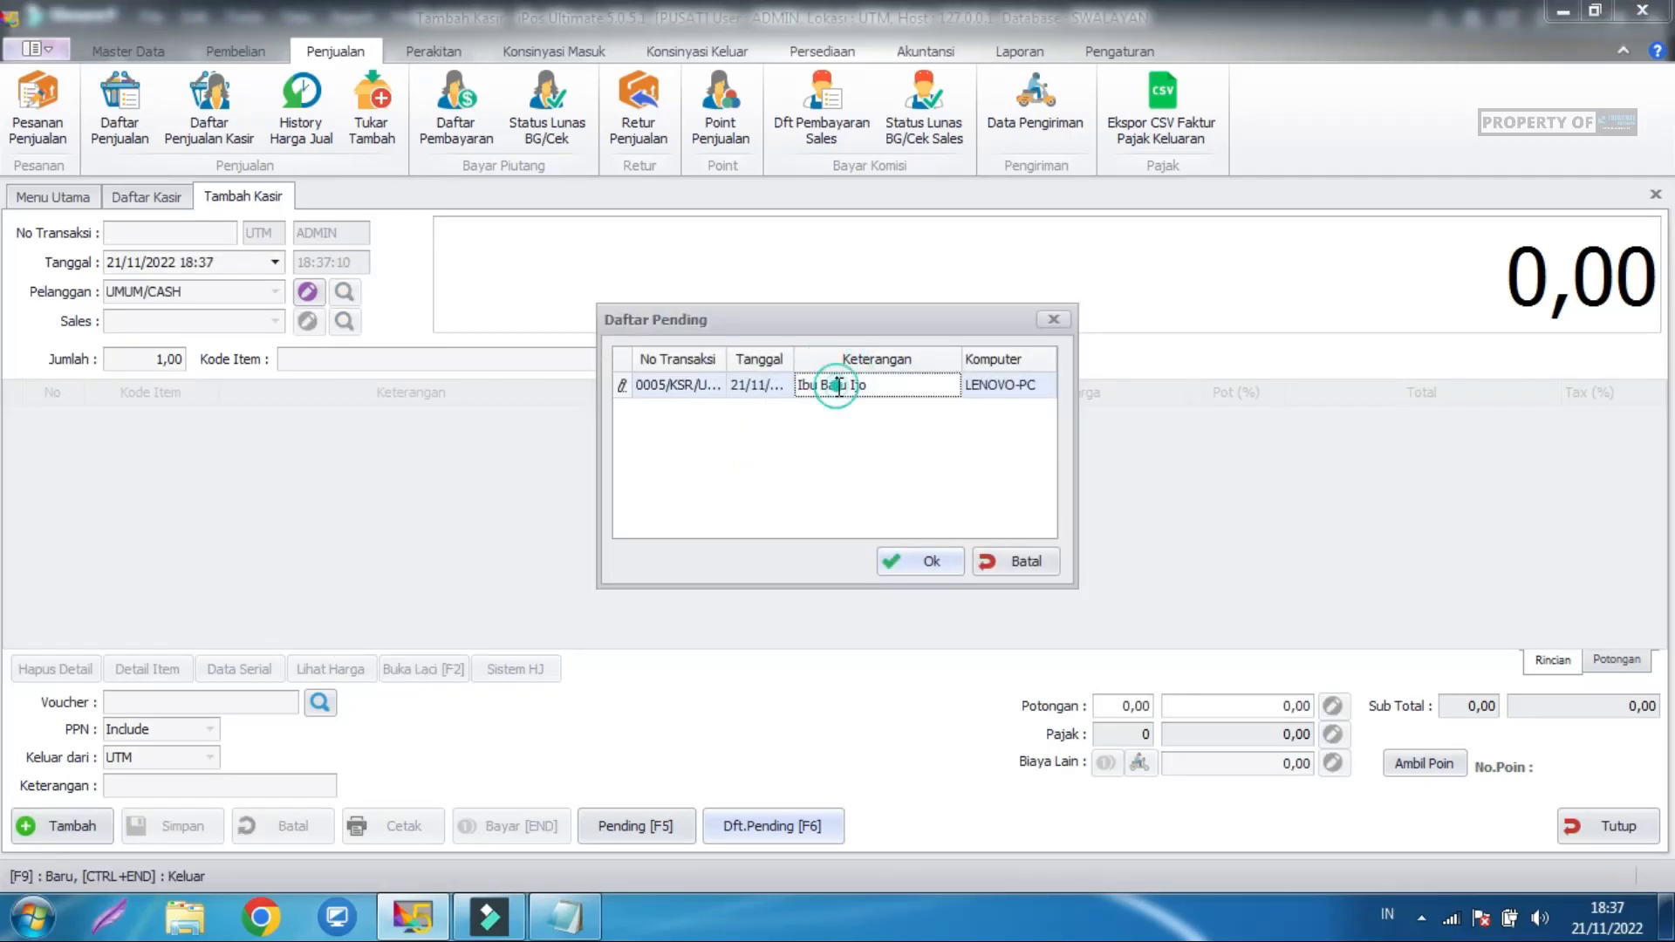
left_click(928, 562)
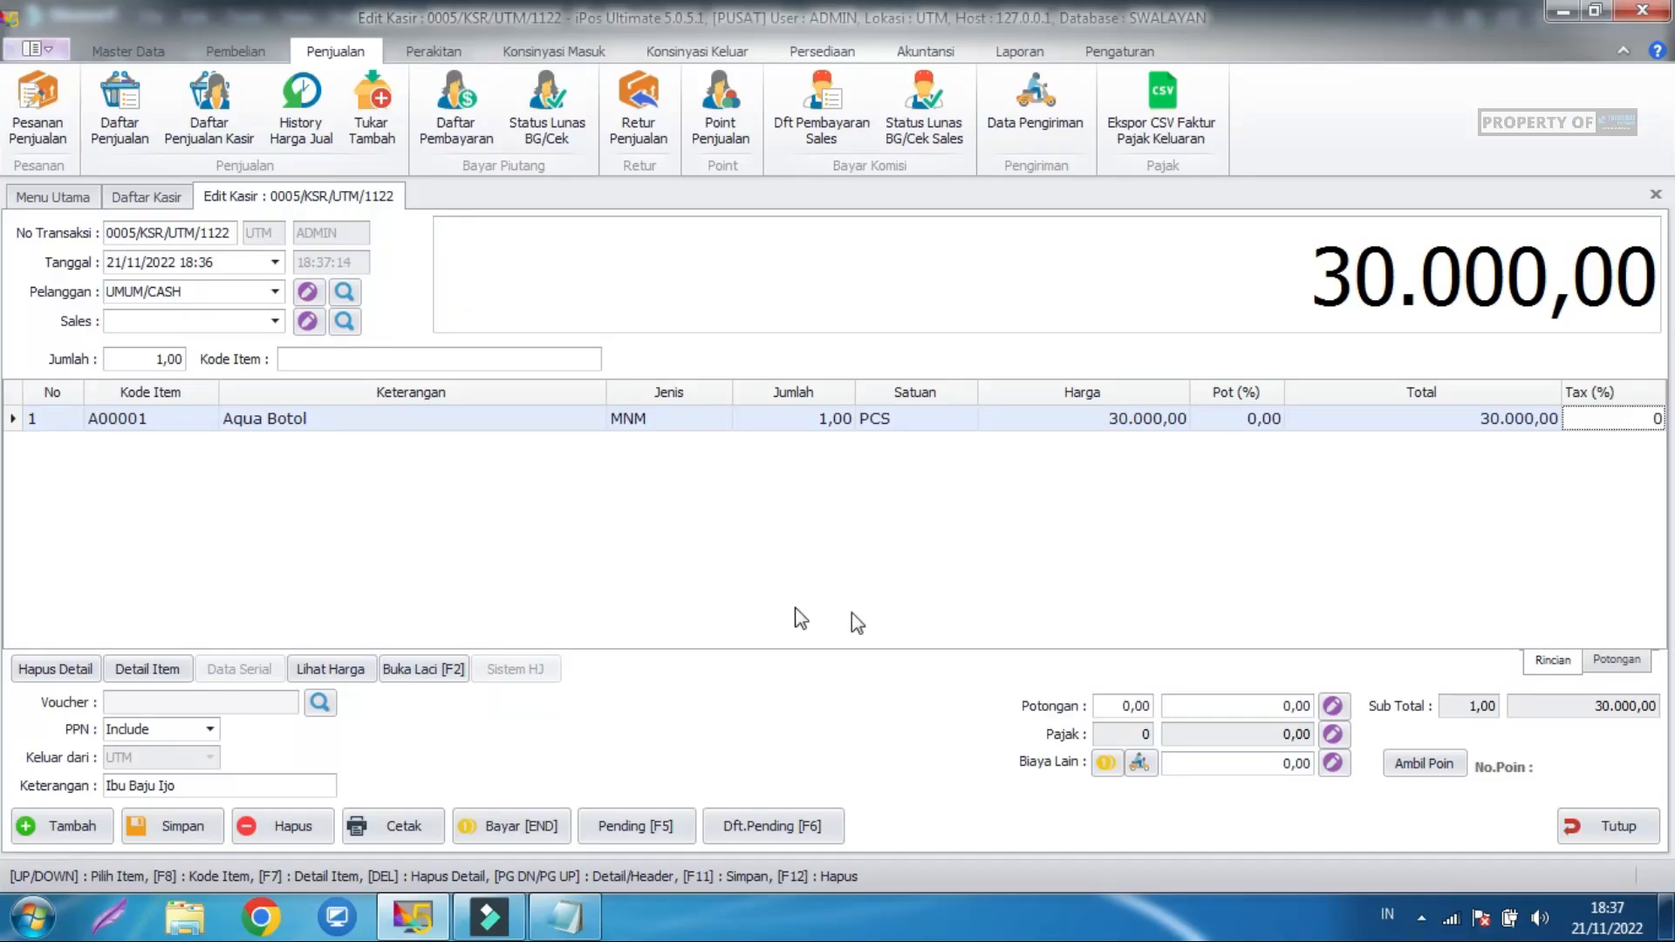
Clear the description of the recalled sale.
left_click(465, 357)
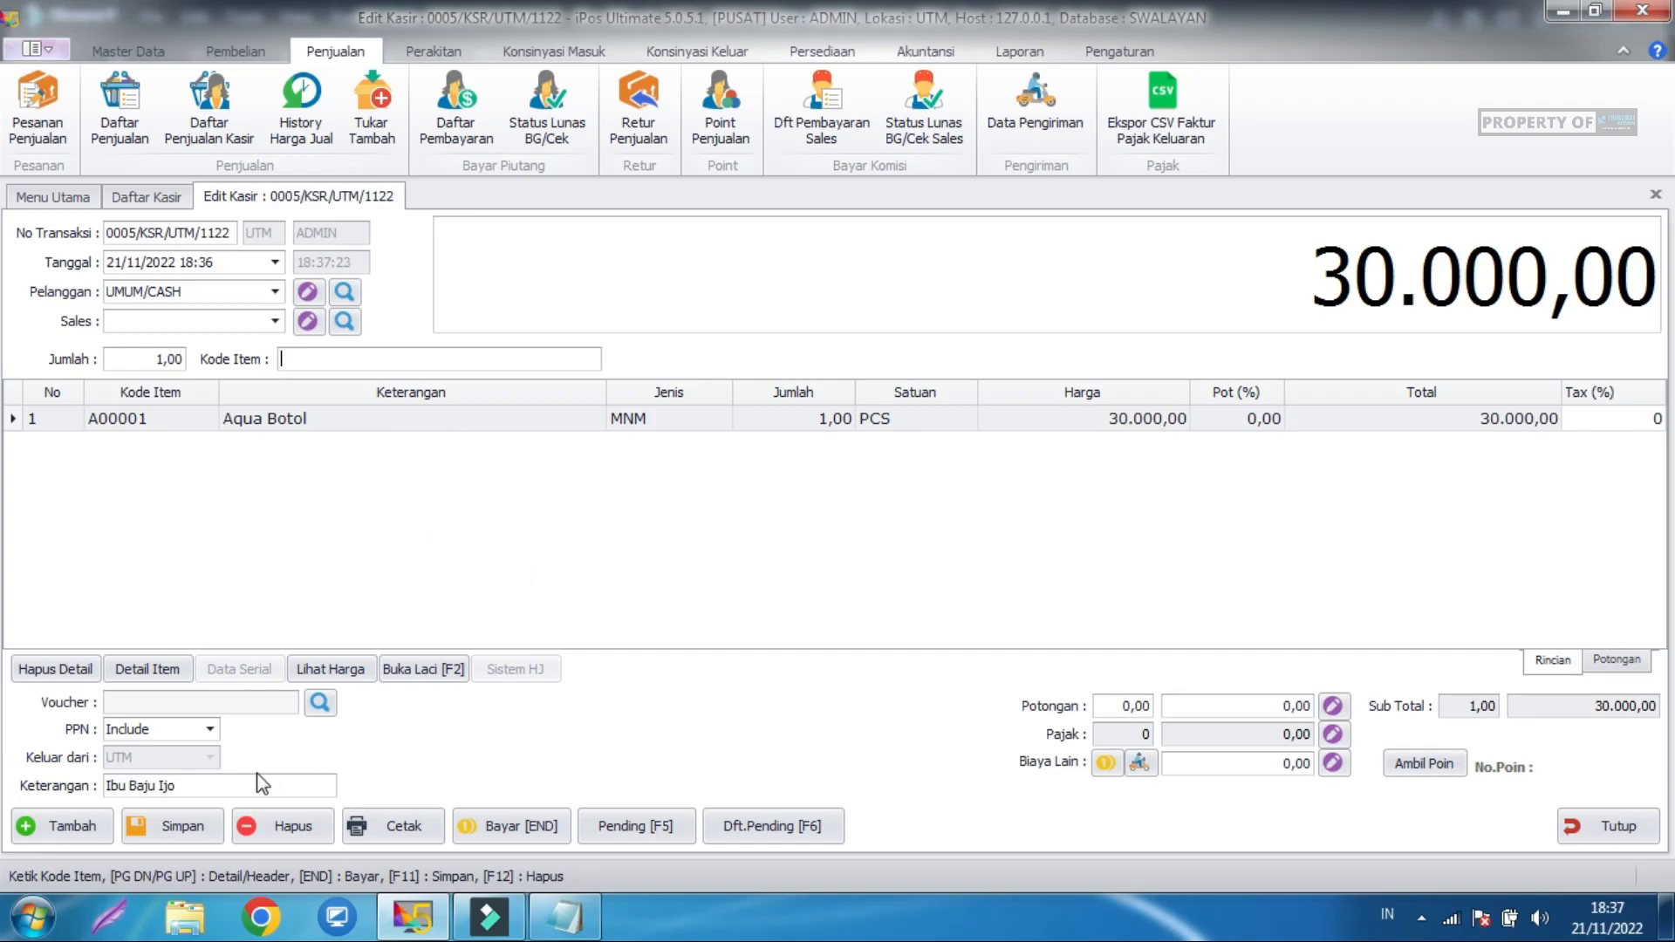
left_click(231, 785)
left_click_drag(185, 788, 116, 785)
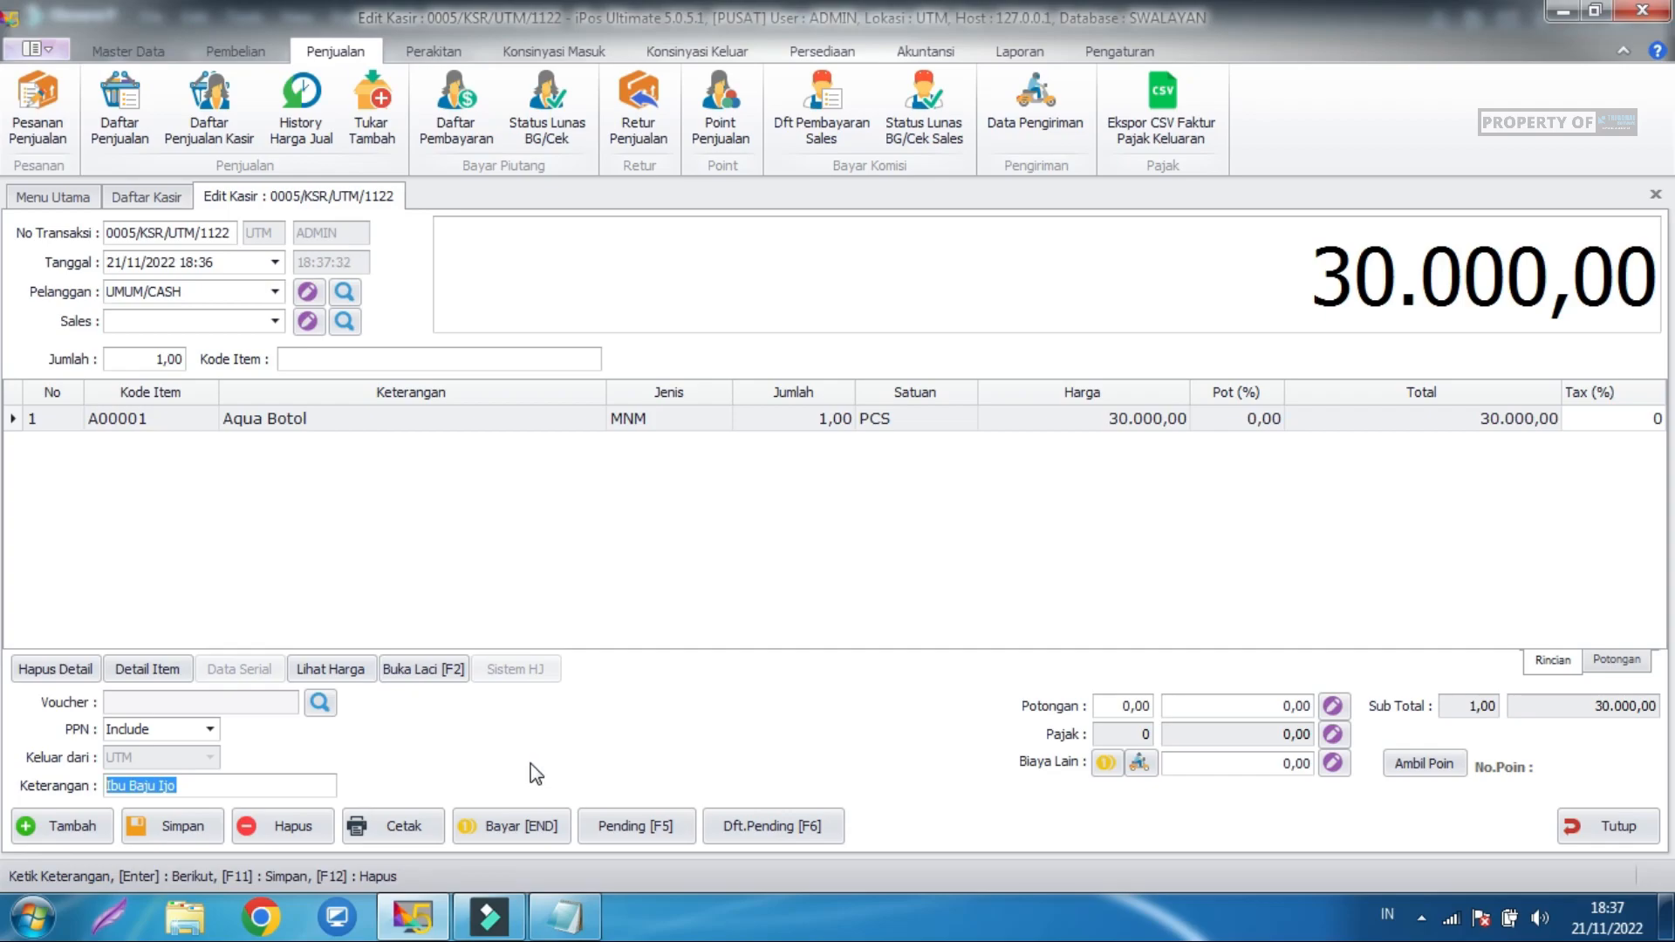
key("BackSpace")
left_click(554, 578)
View the payment form of the recalled sale, cancel it, and close the sale without saving its changes.
left_click(529, 829)
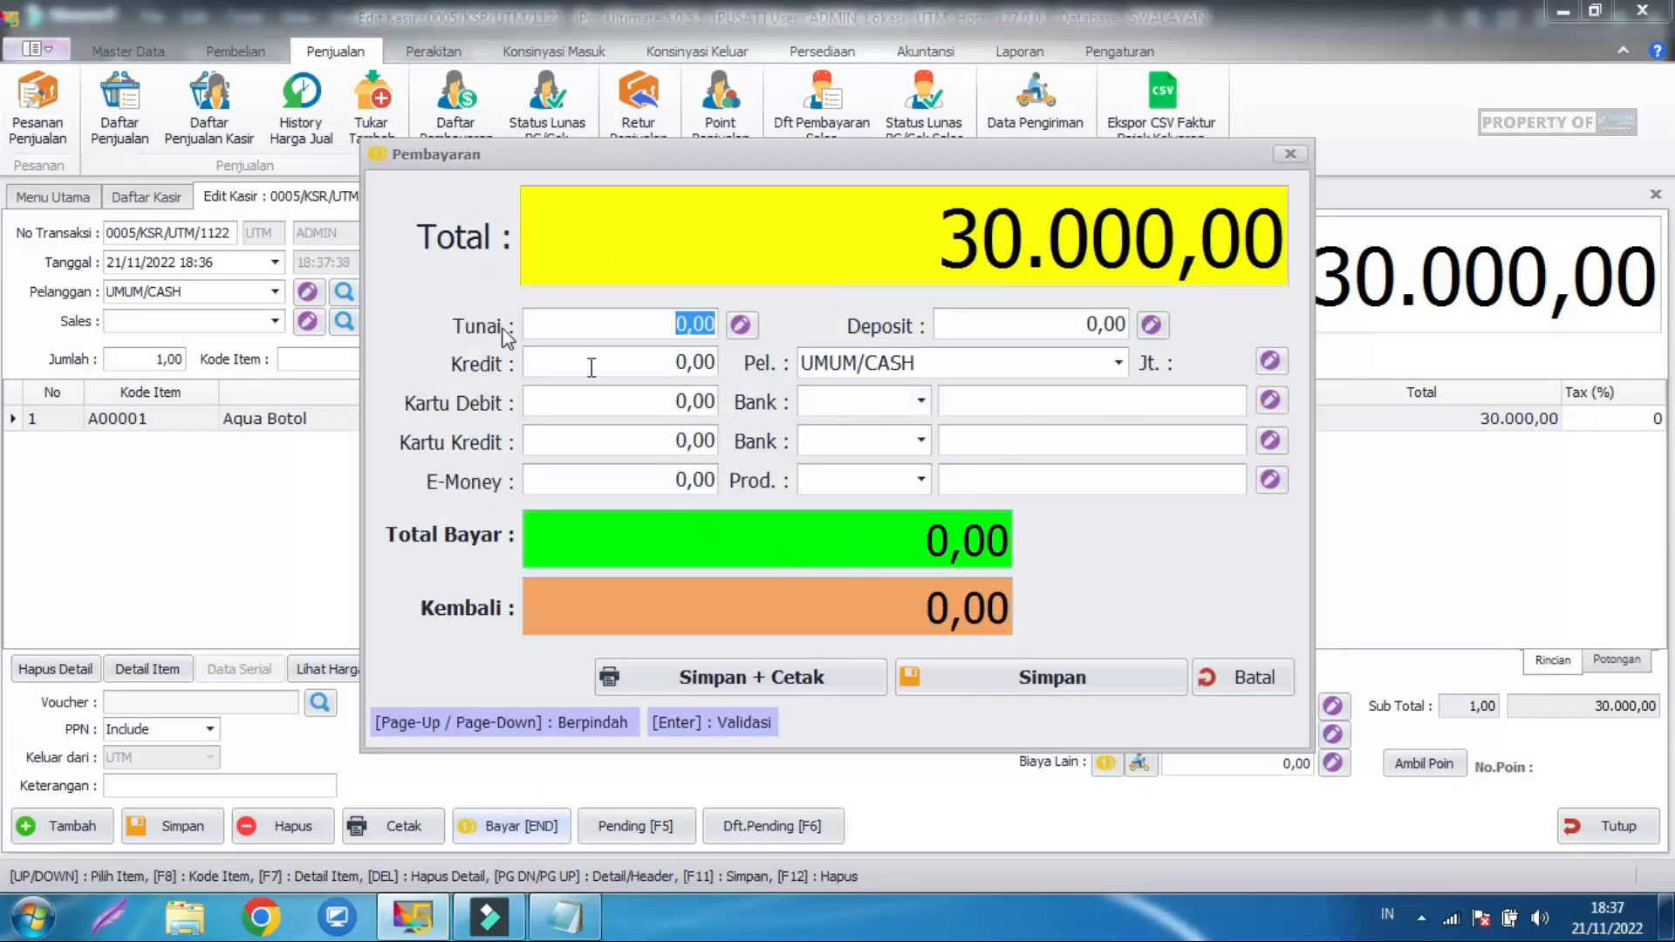
left_click(1298, 159)
left_click(1267, 587)
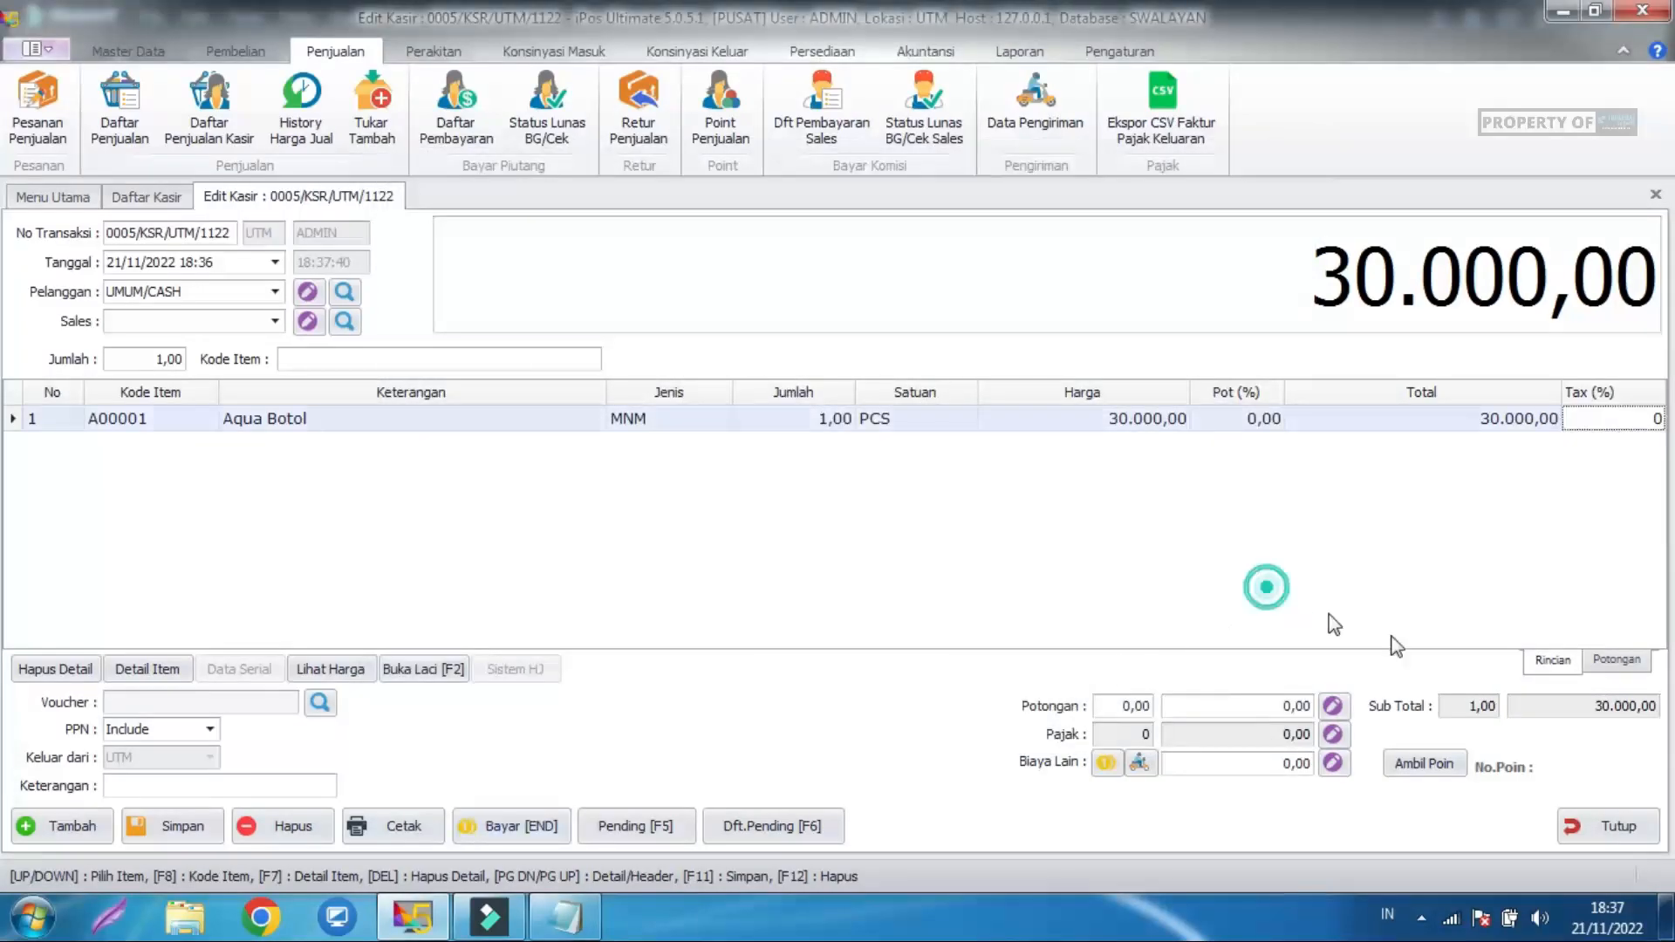
left_click(1611, 829)
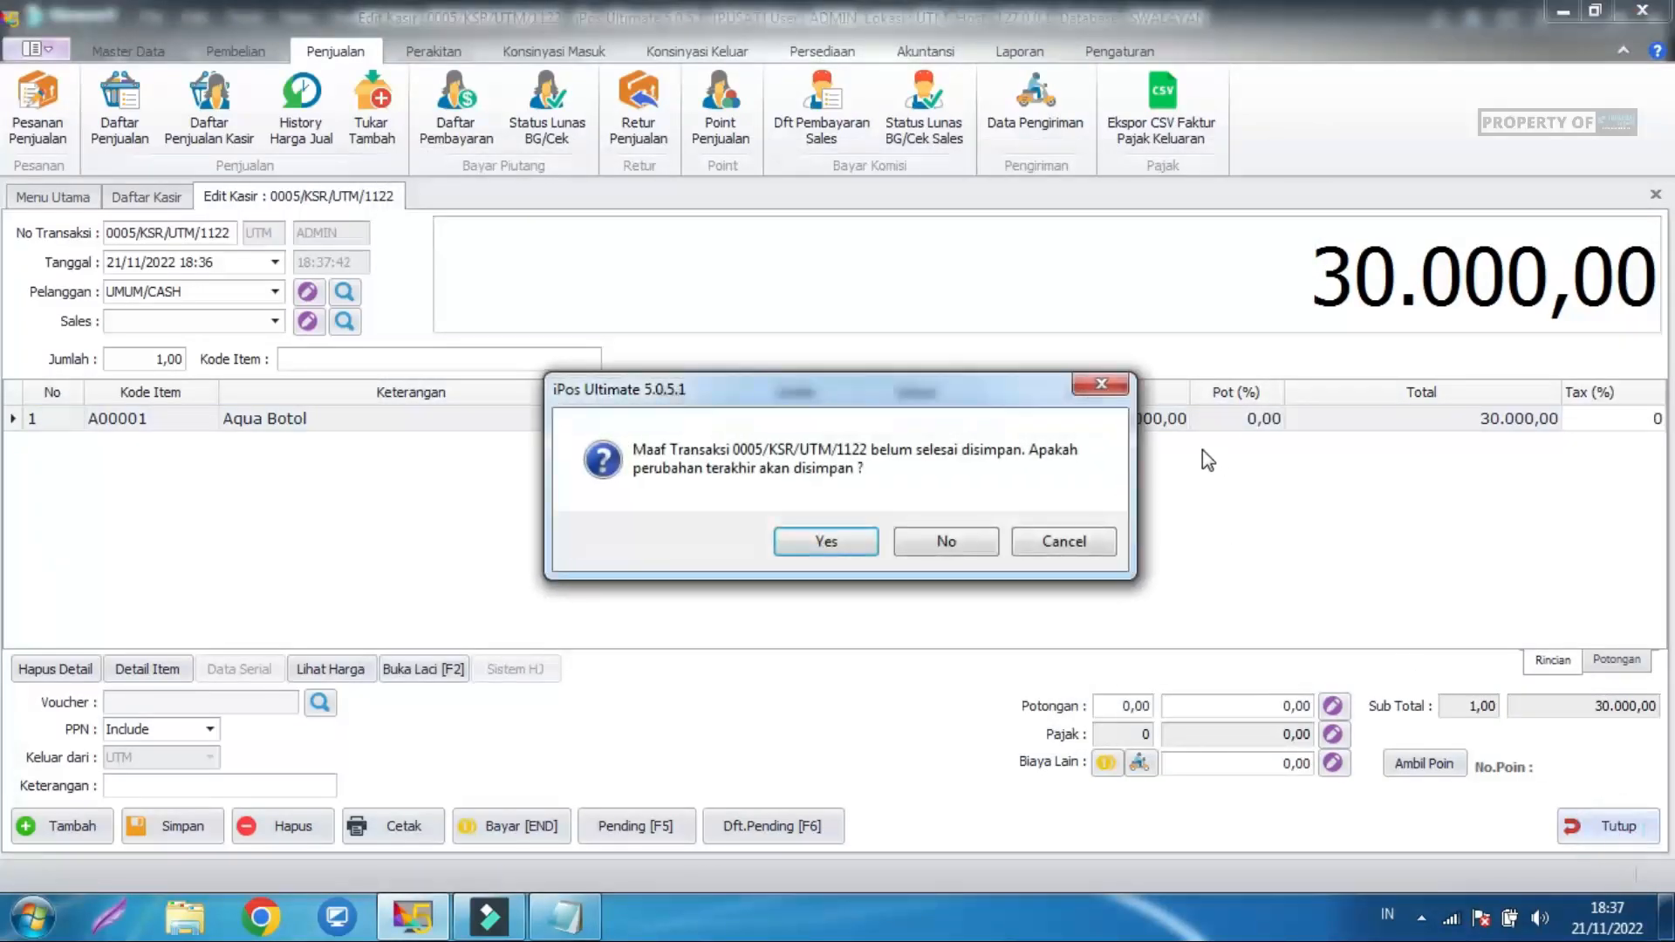
left_click(916, 543)
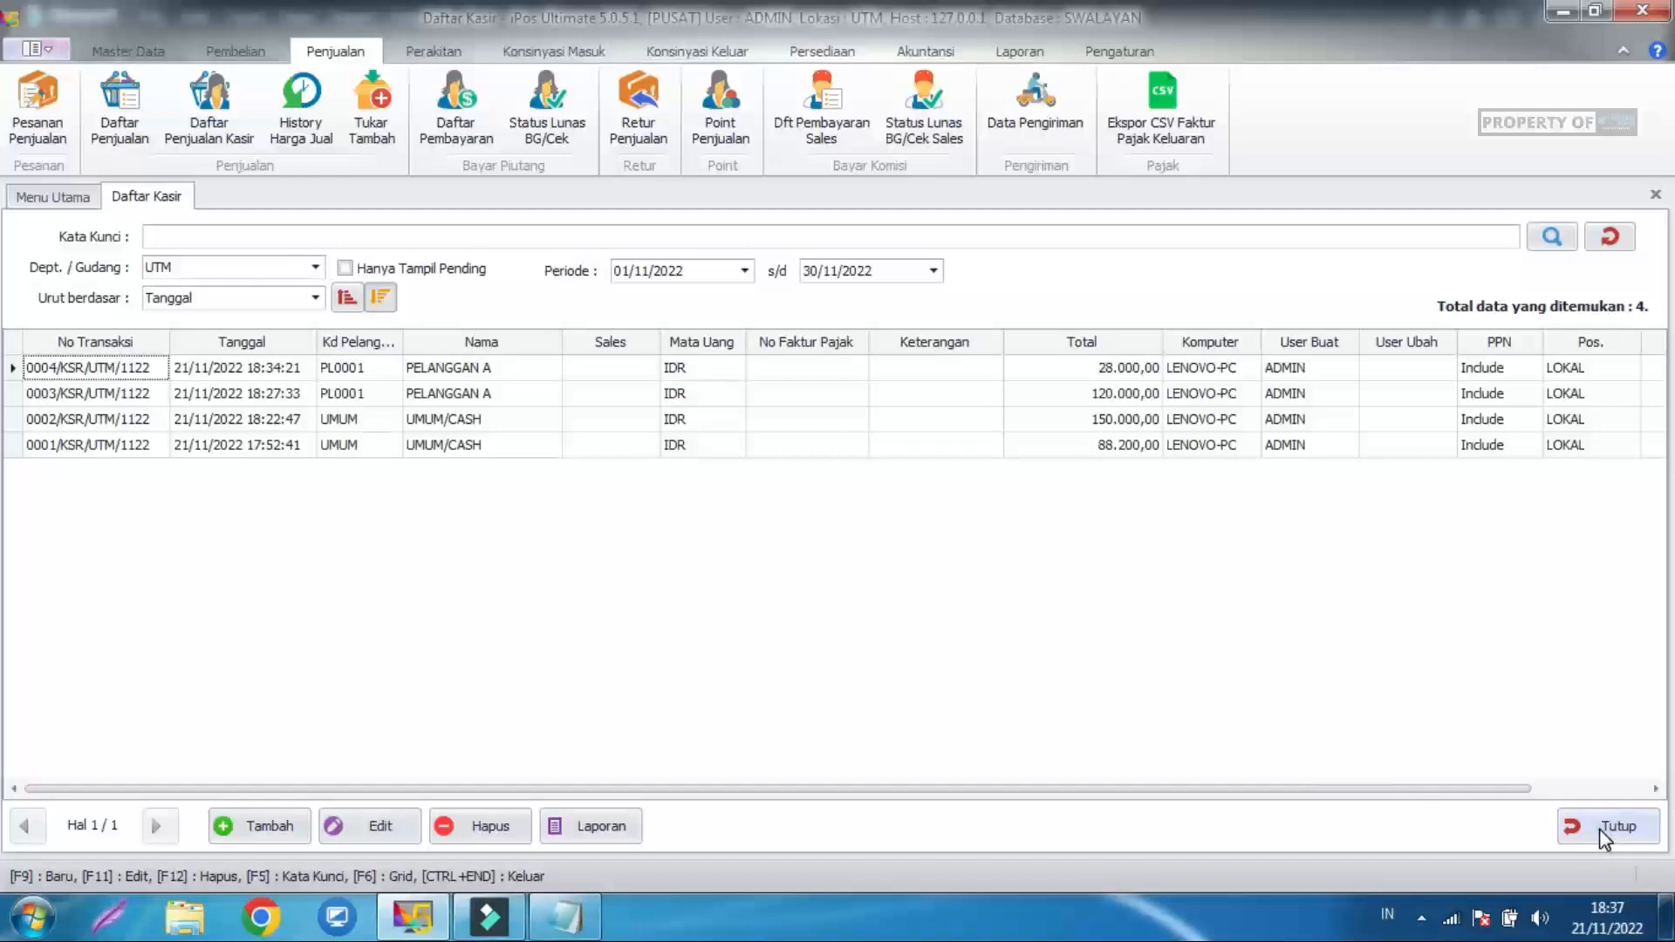
Close the cashier sales list and open the list of purchases.
left_click(1601, 830)
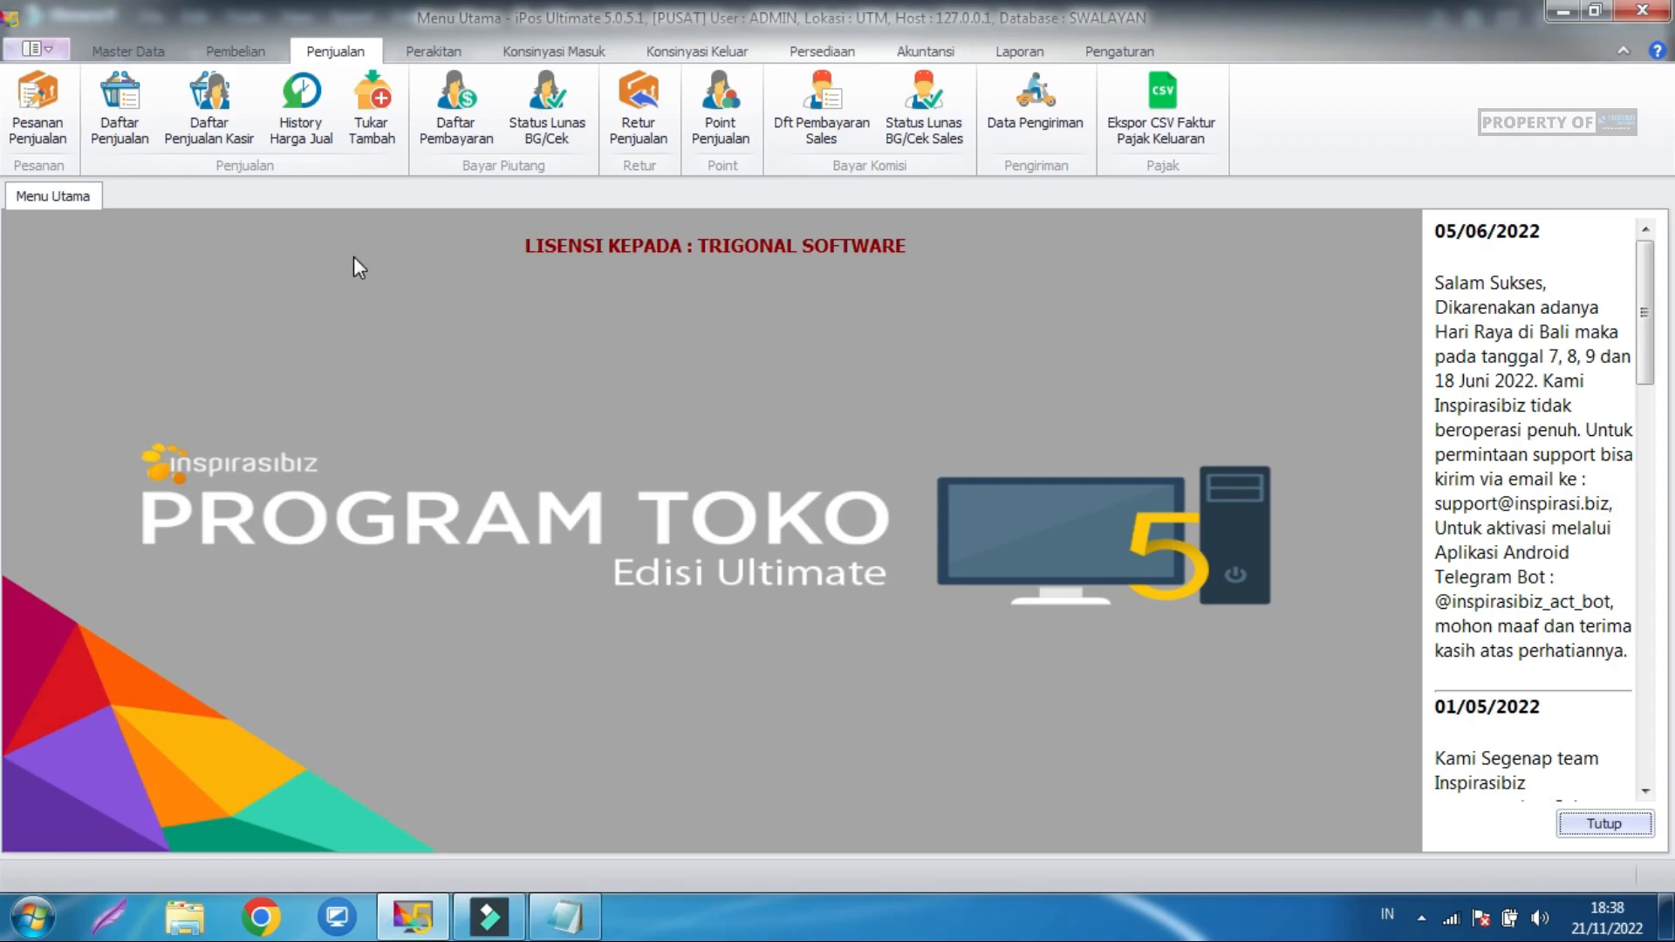
left_click(236, 53)
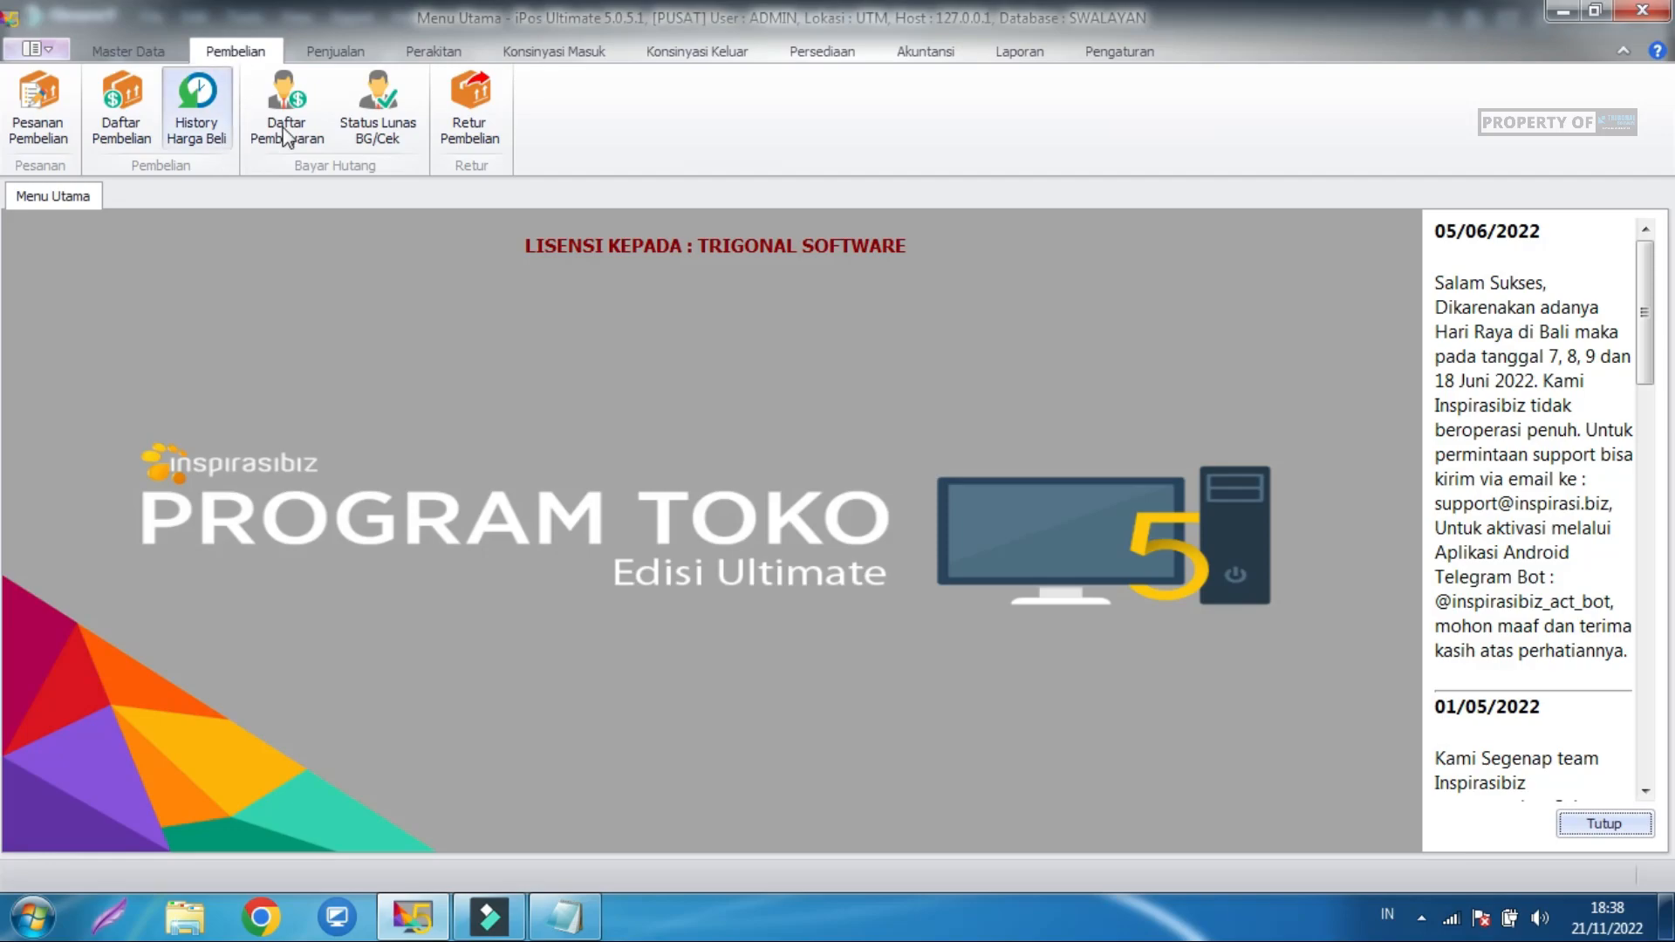
left_click(120, 130)
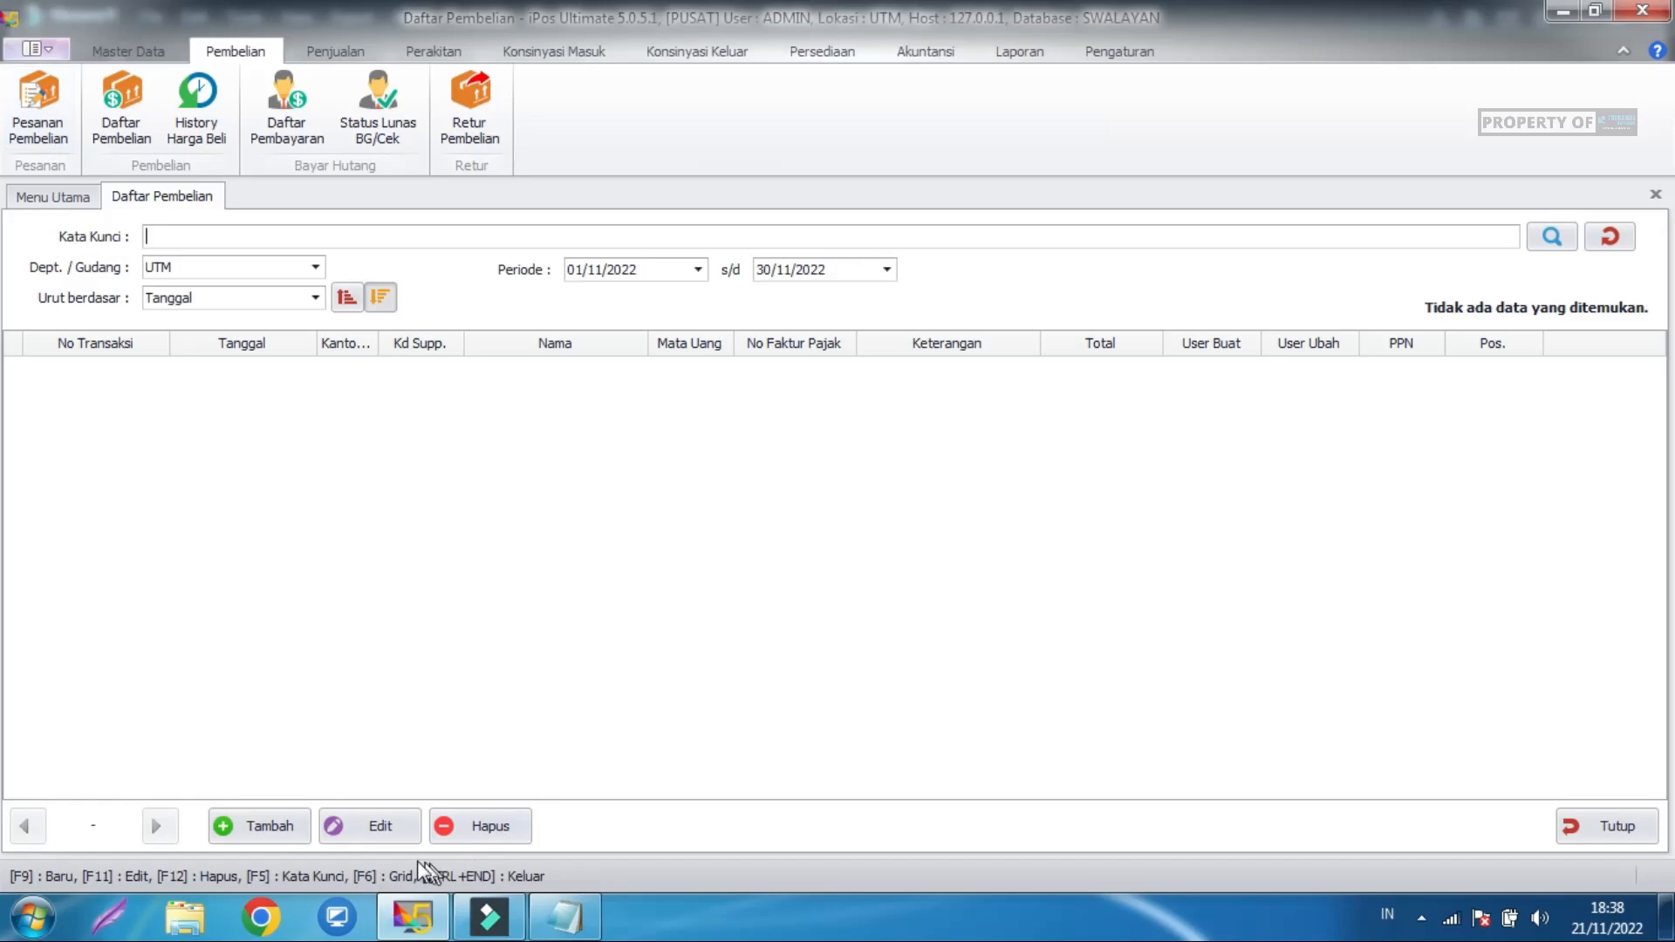
View the opening stock balances of the items, and close them together with the list of purchases.
left_click(850, 57)
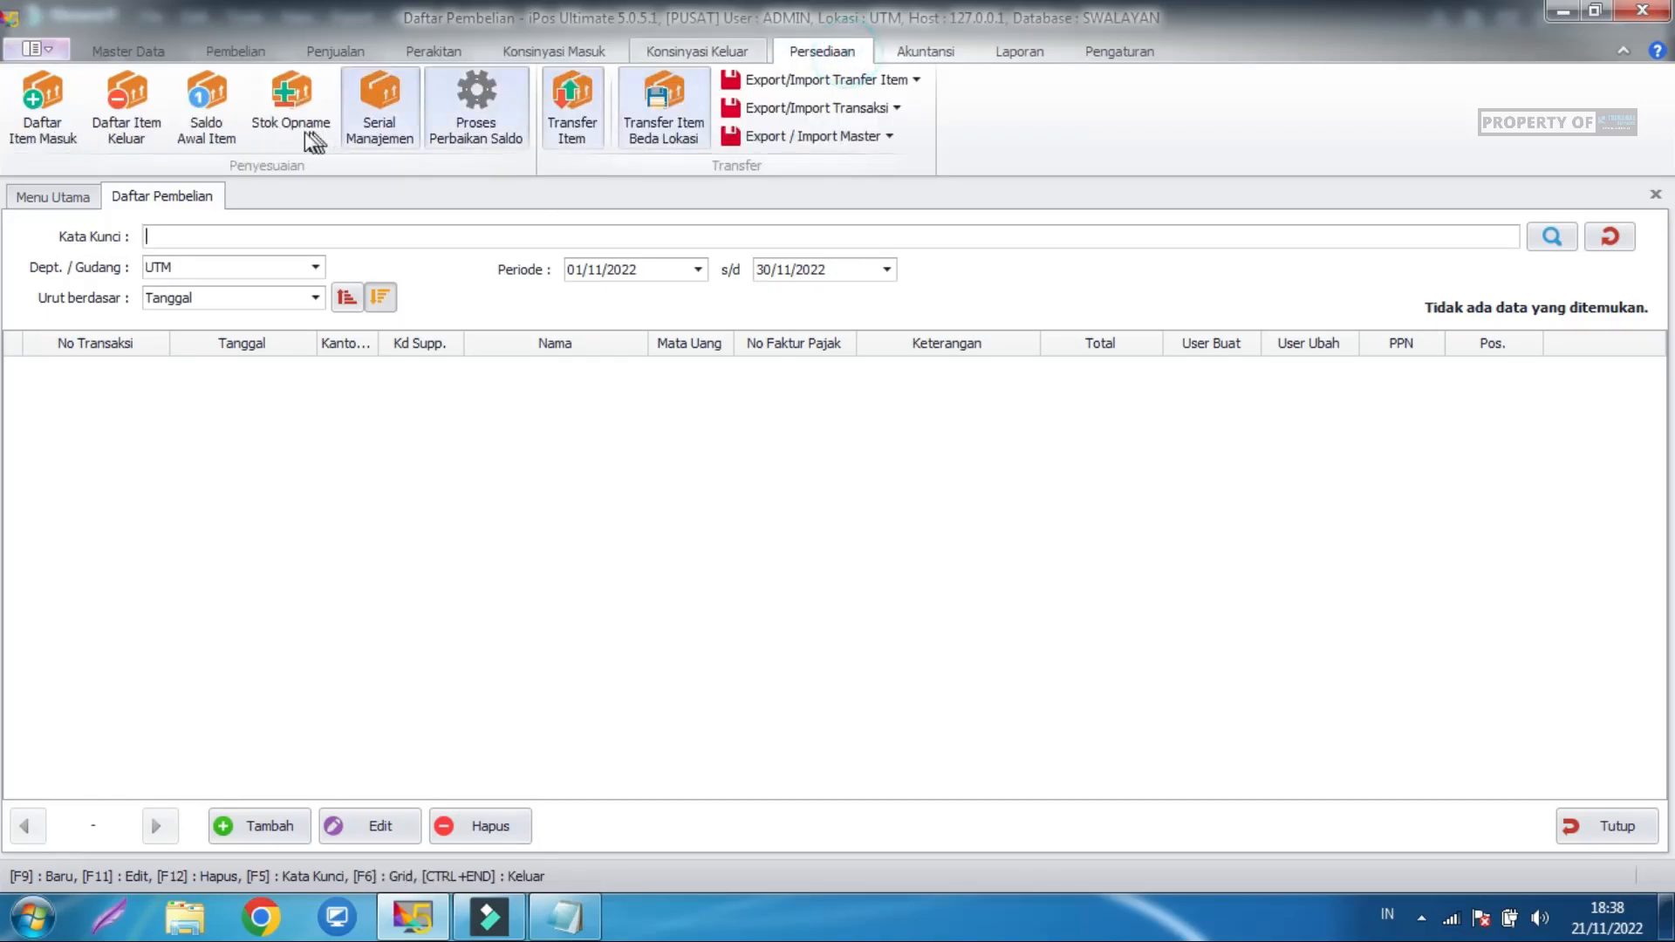
left_click(238, 119)
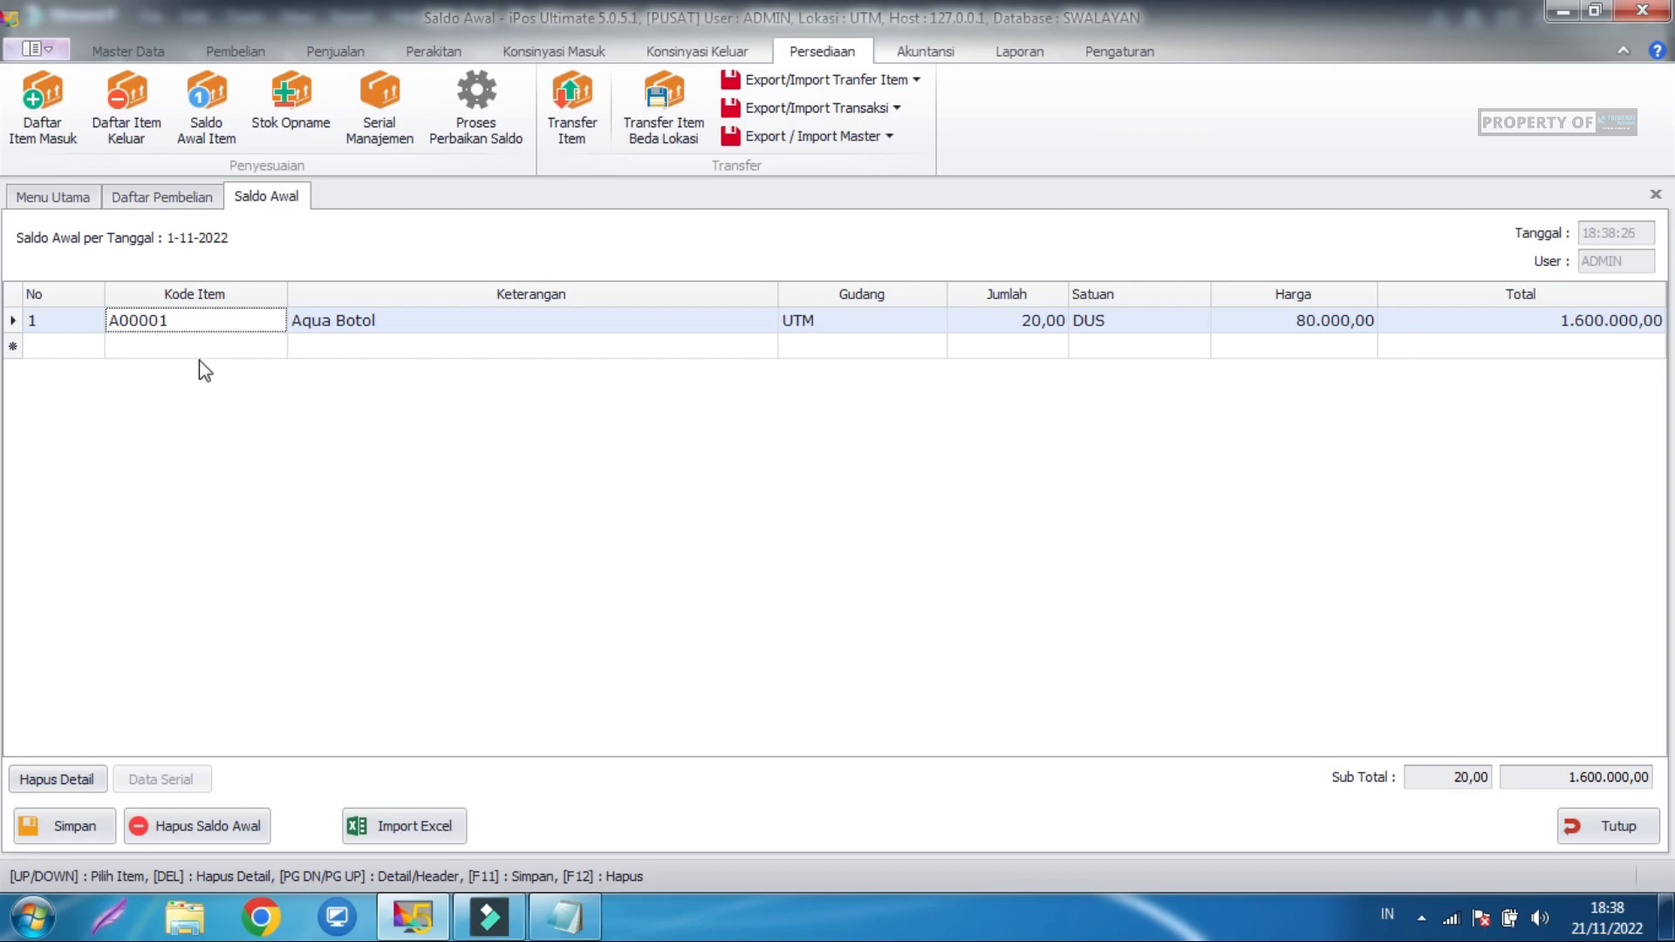
left_click(1608, 827)
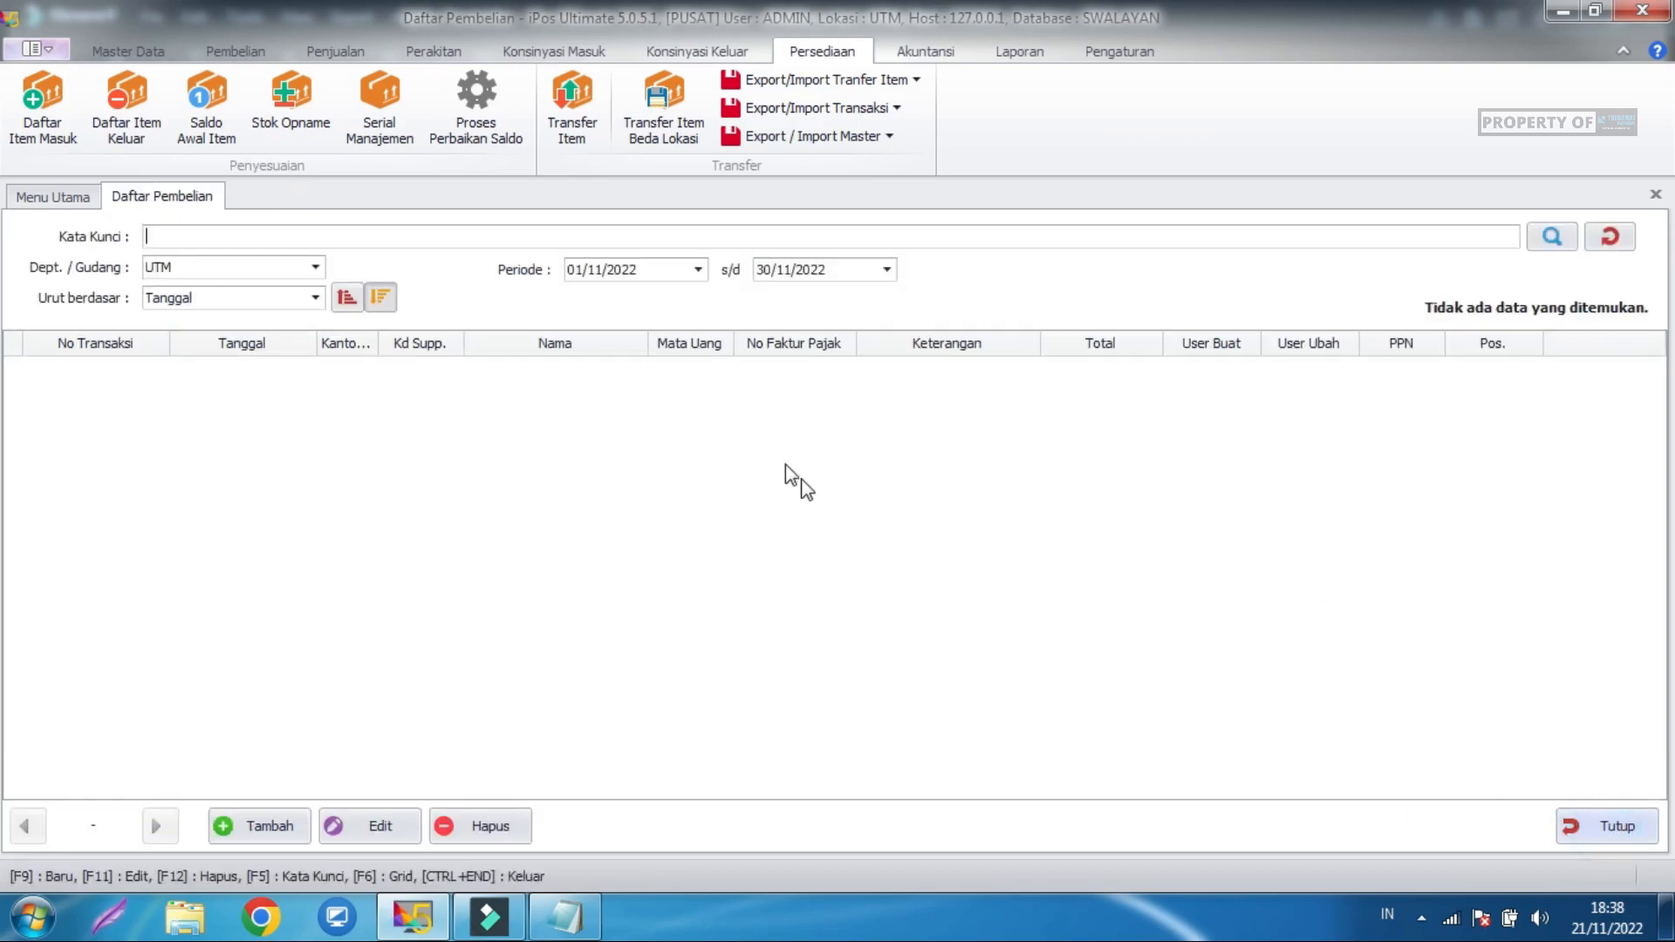
left_click(1638, 846)
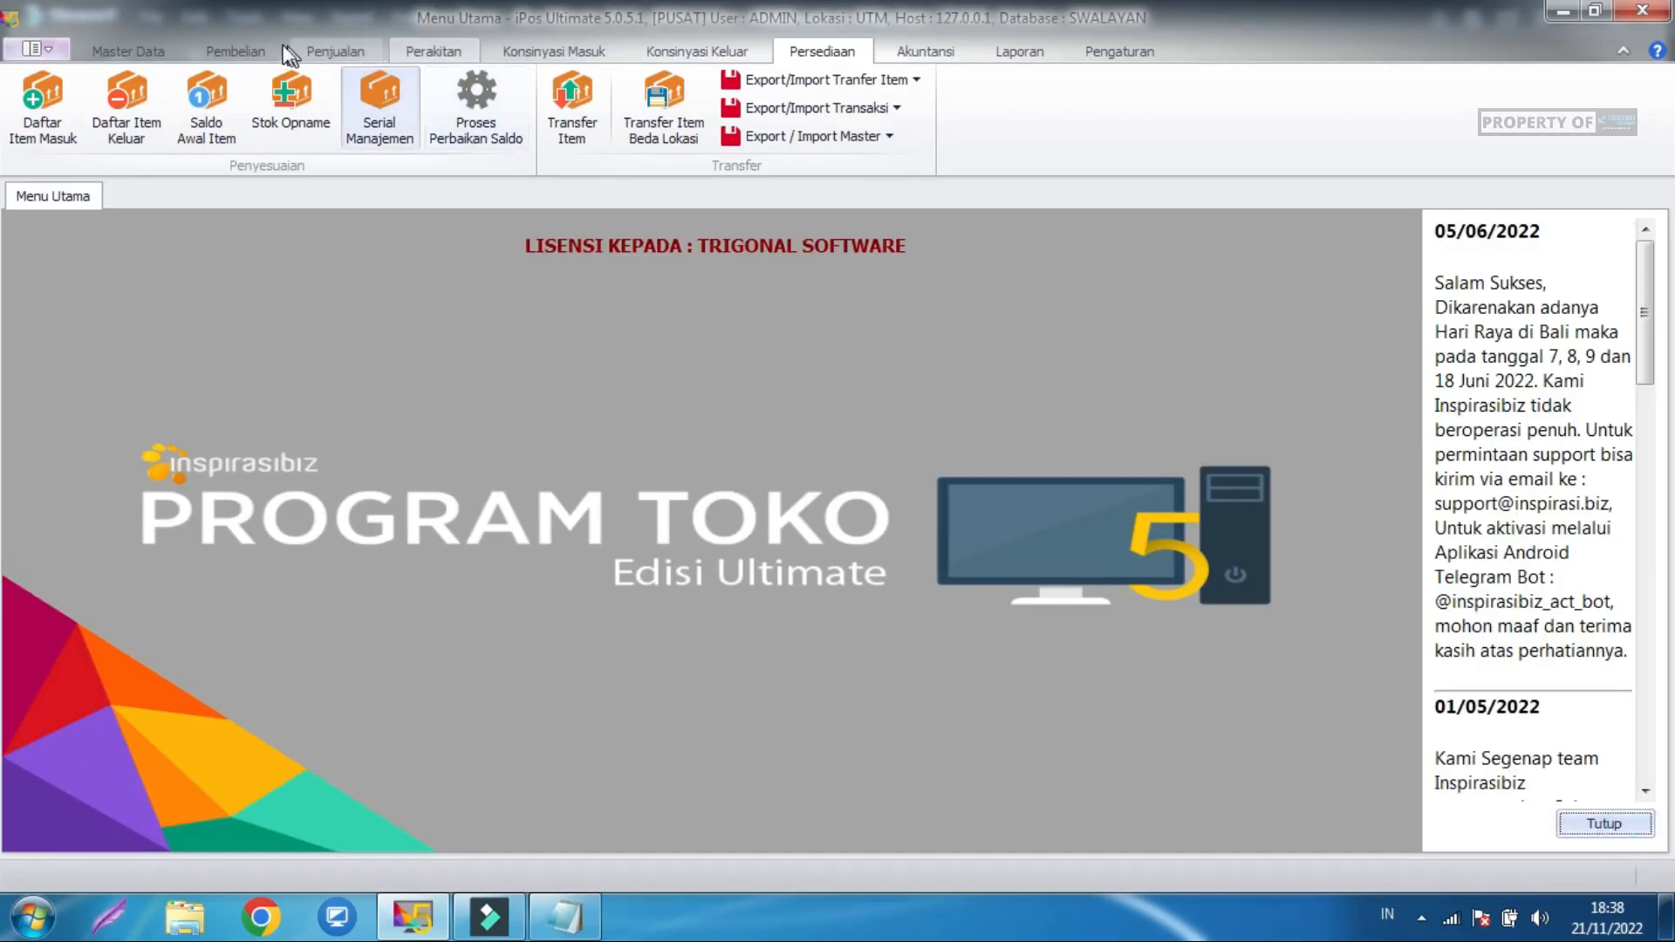
Reopen the list of purchases and start a new purchase transaction.
left_click(242, 48)
left_click(133, 135)
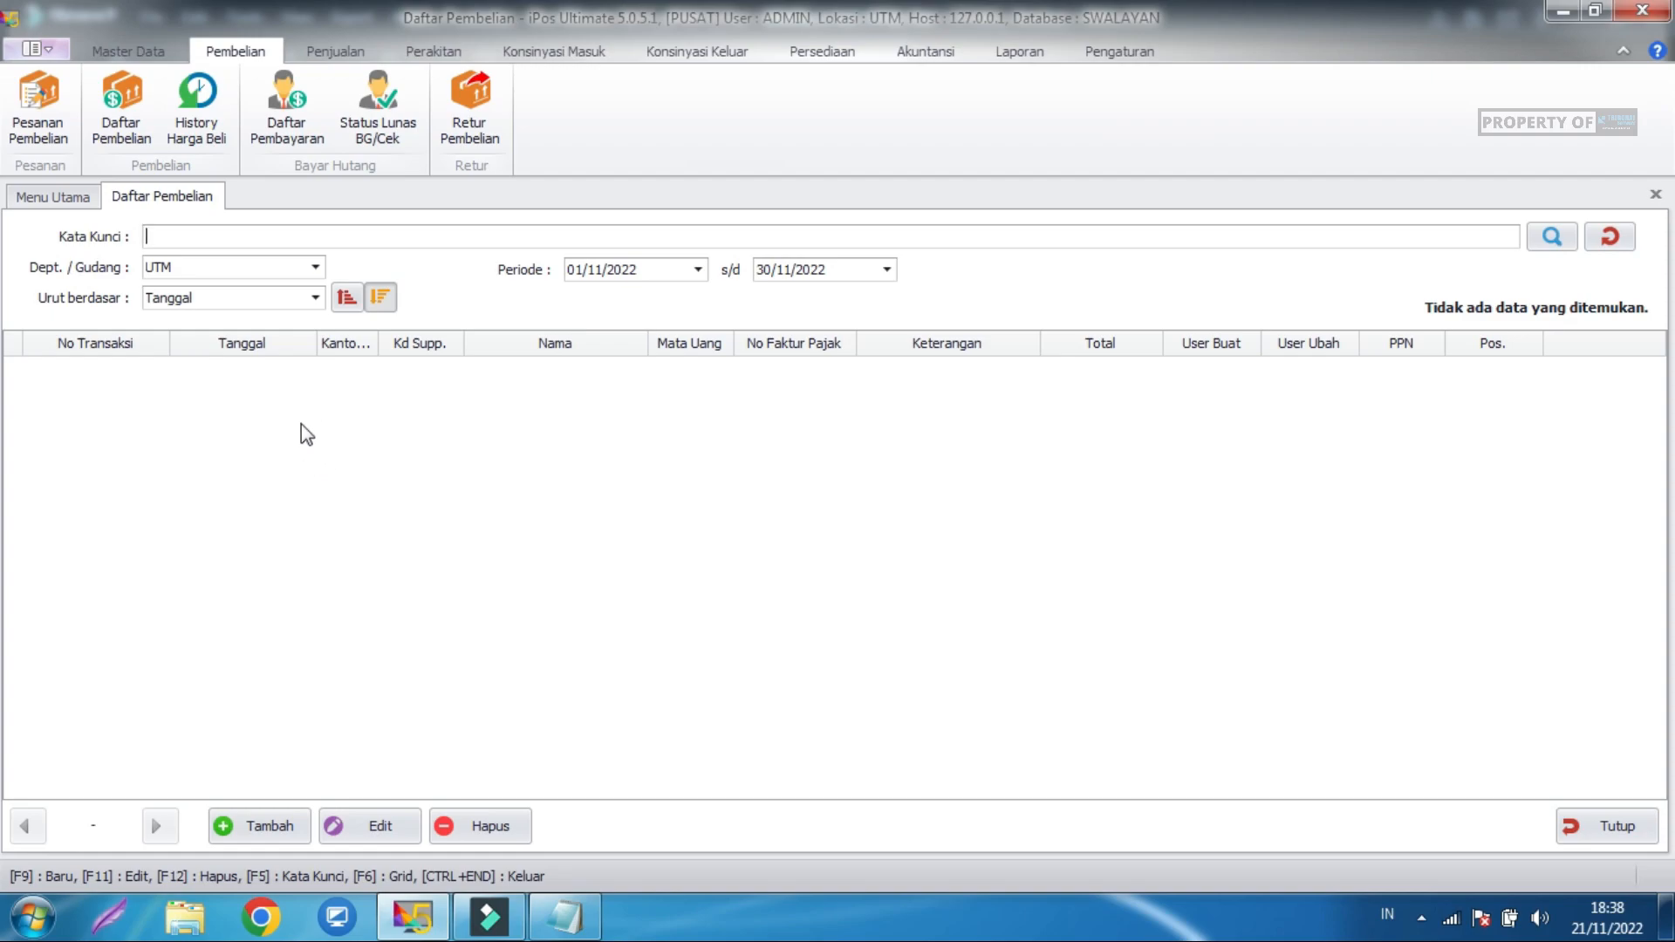
left_click(312, 587)
left_click(292, 842)
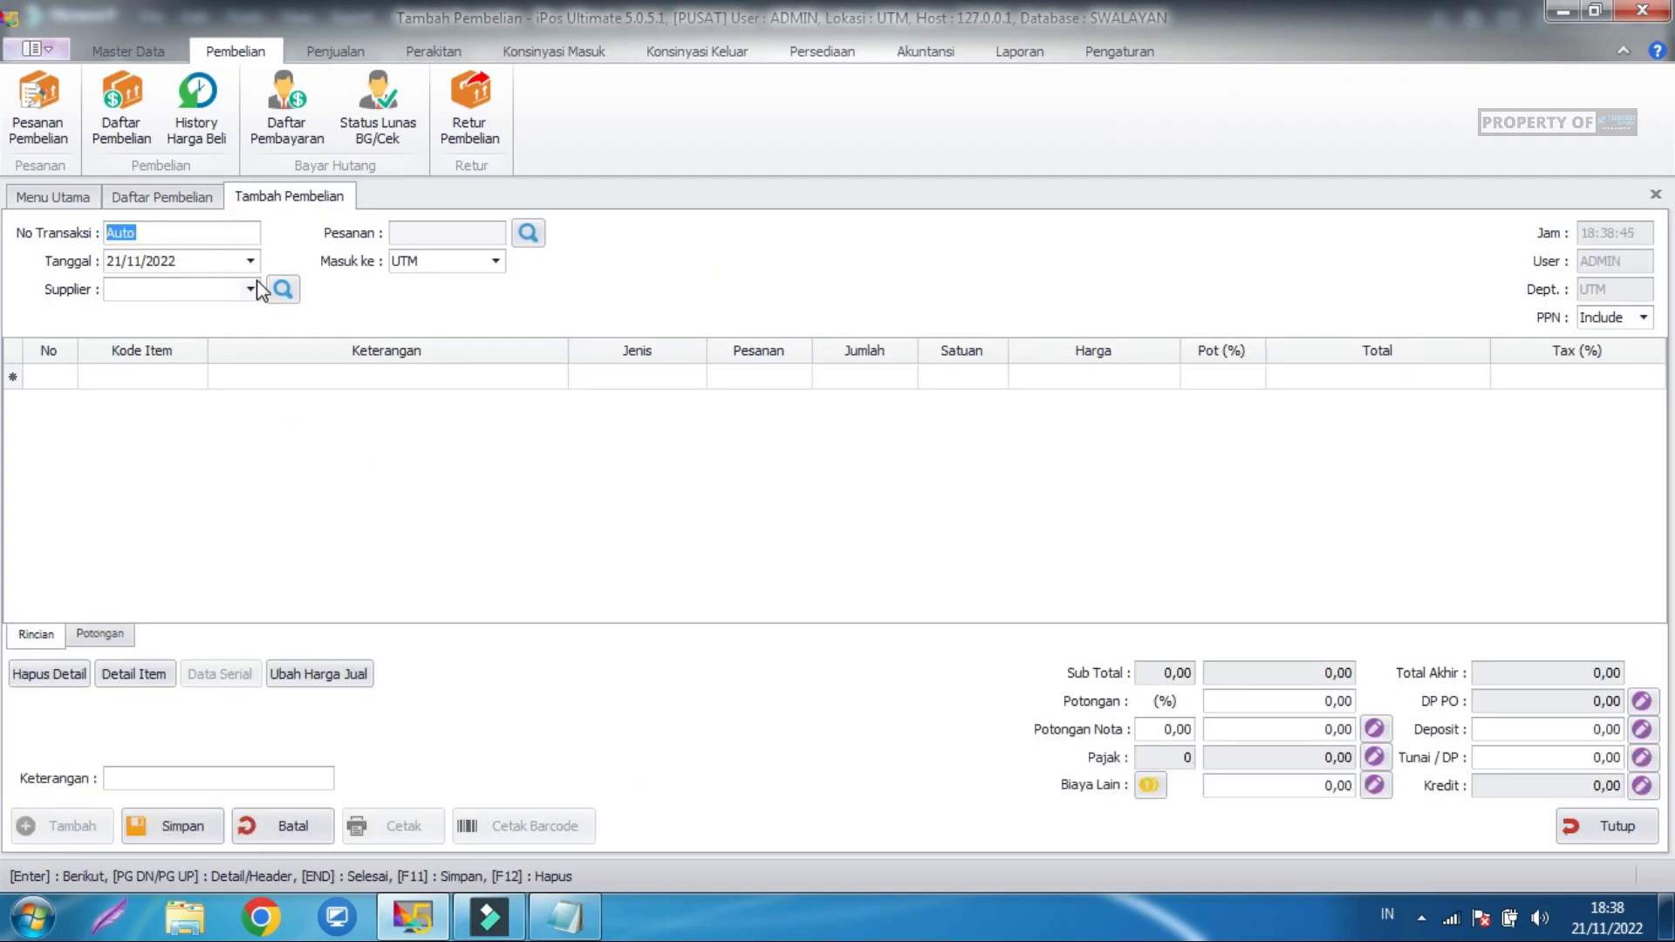
Create a supplier named "Supplier A" from the purchase's supplier lookup and select it for the purchase.
left_click(250, 289)
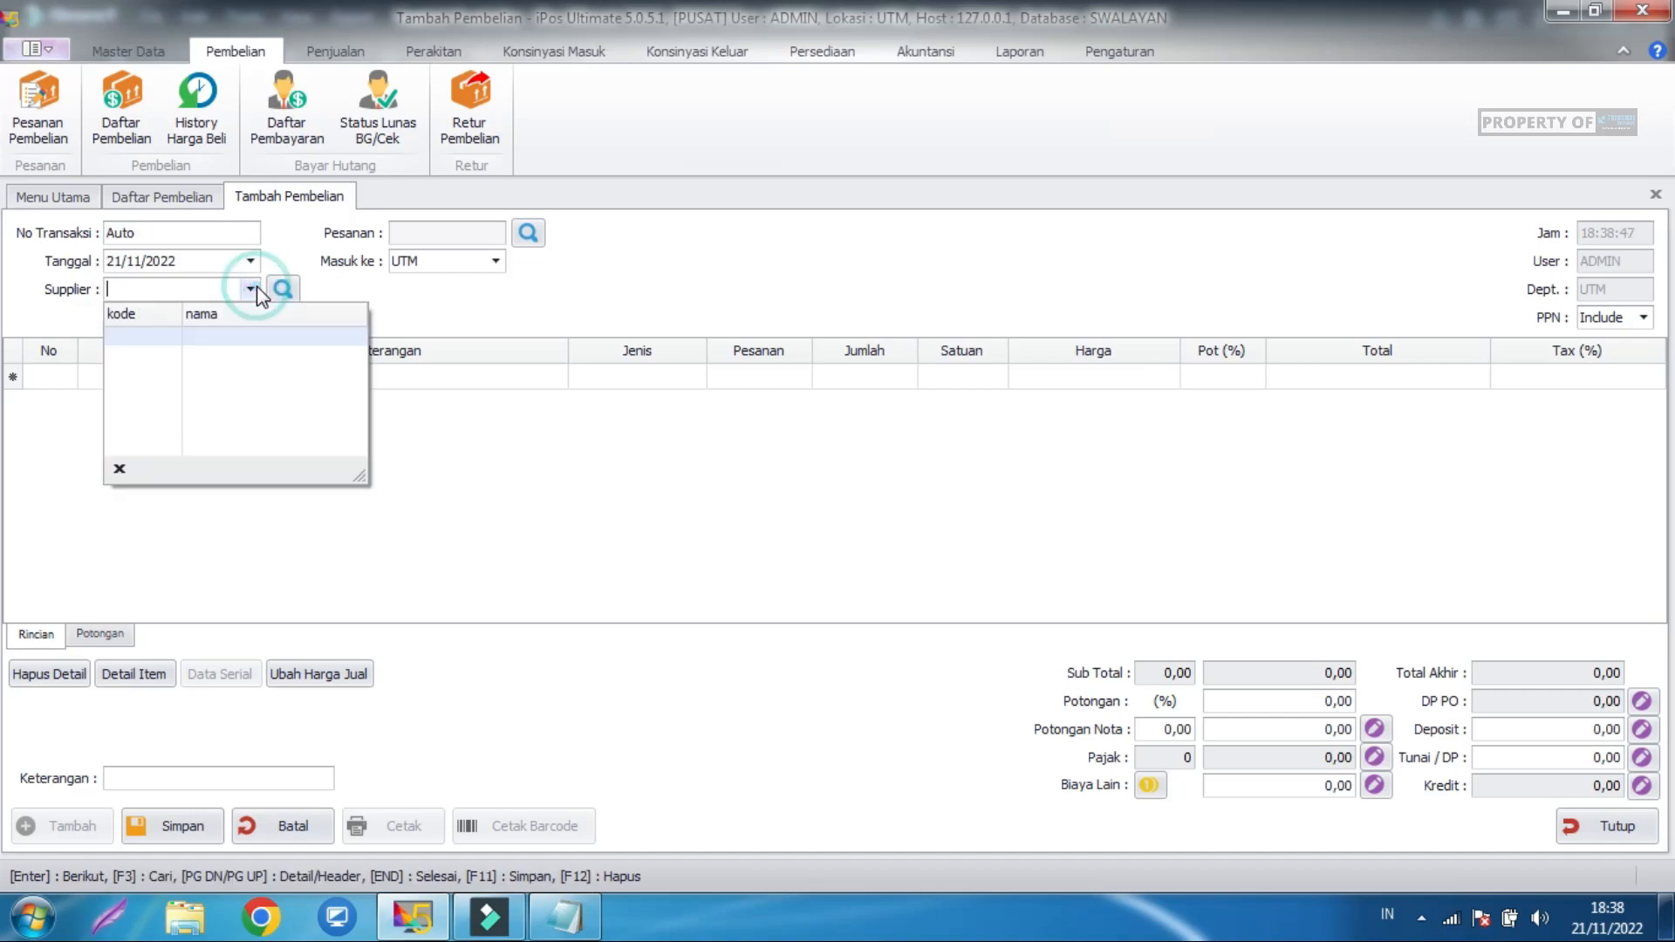
left_click(438, 450)
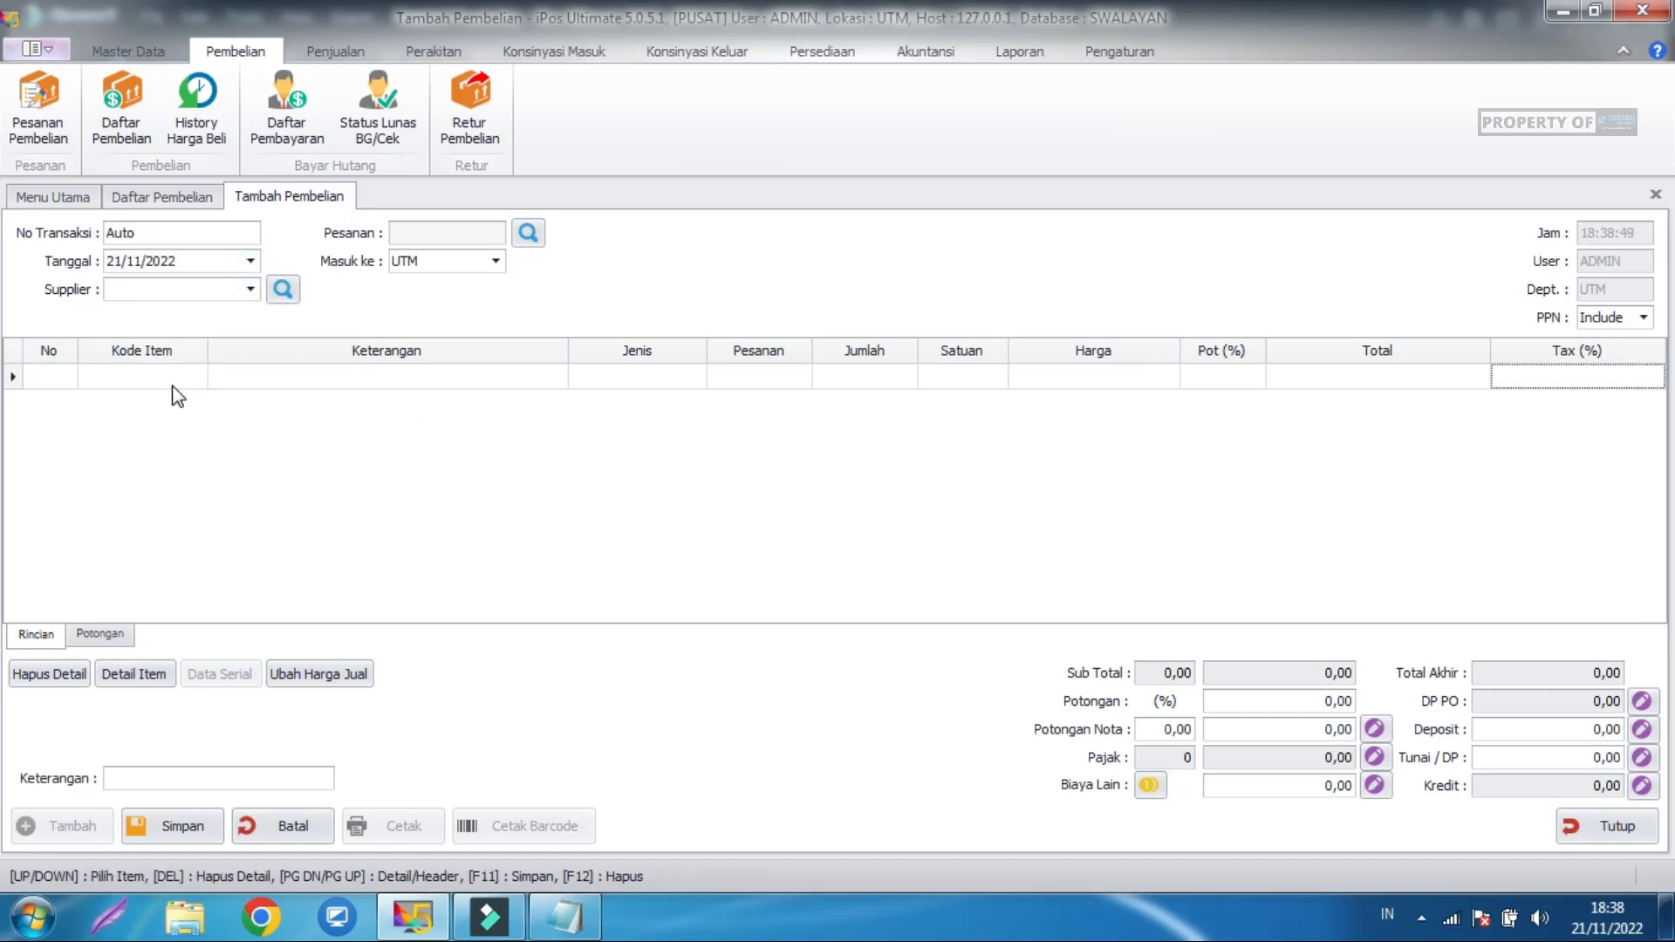
left_click(252, 288)
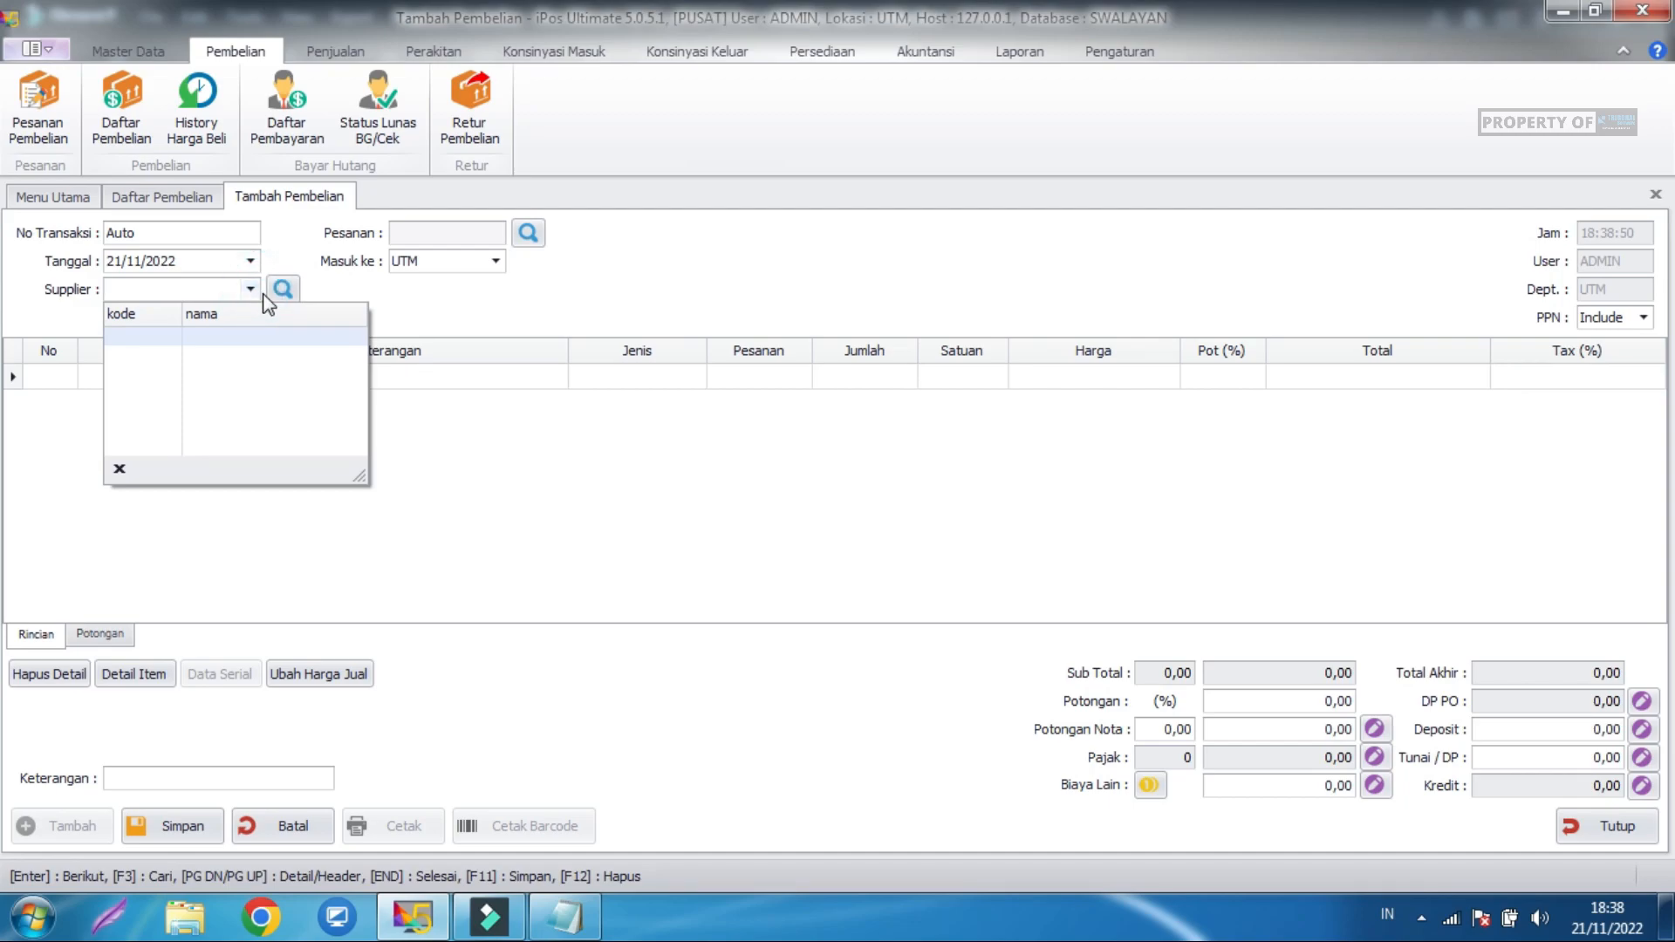
left_click(281, 289)
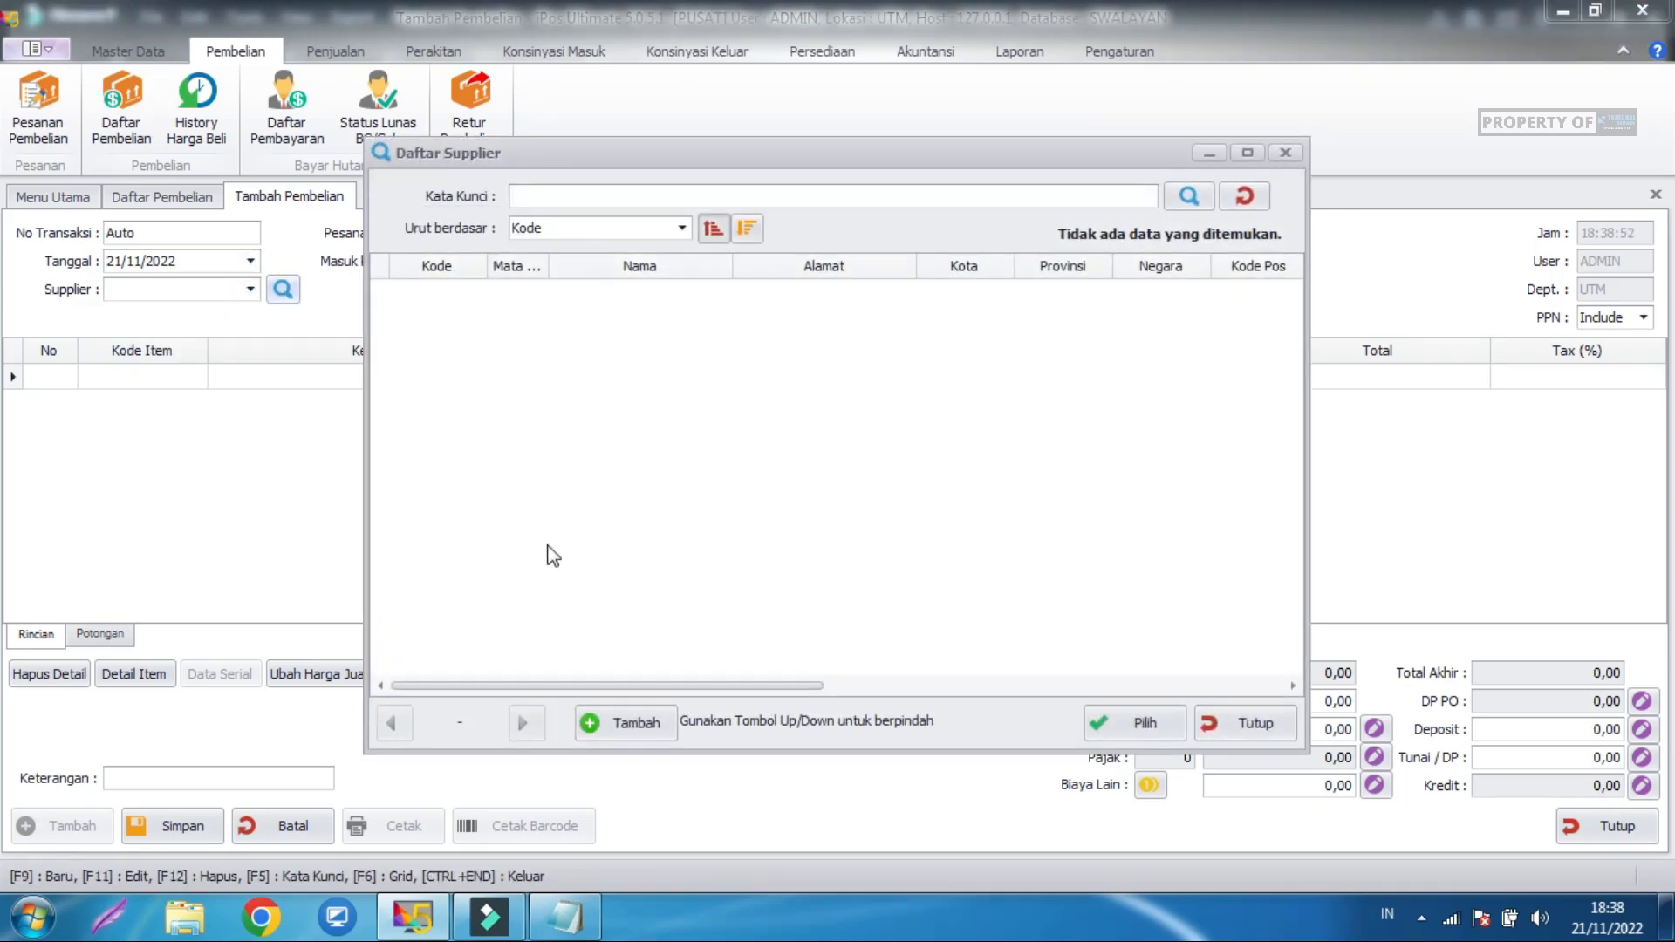
left_click(628, 722)
left_click(583, 253)
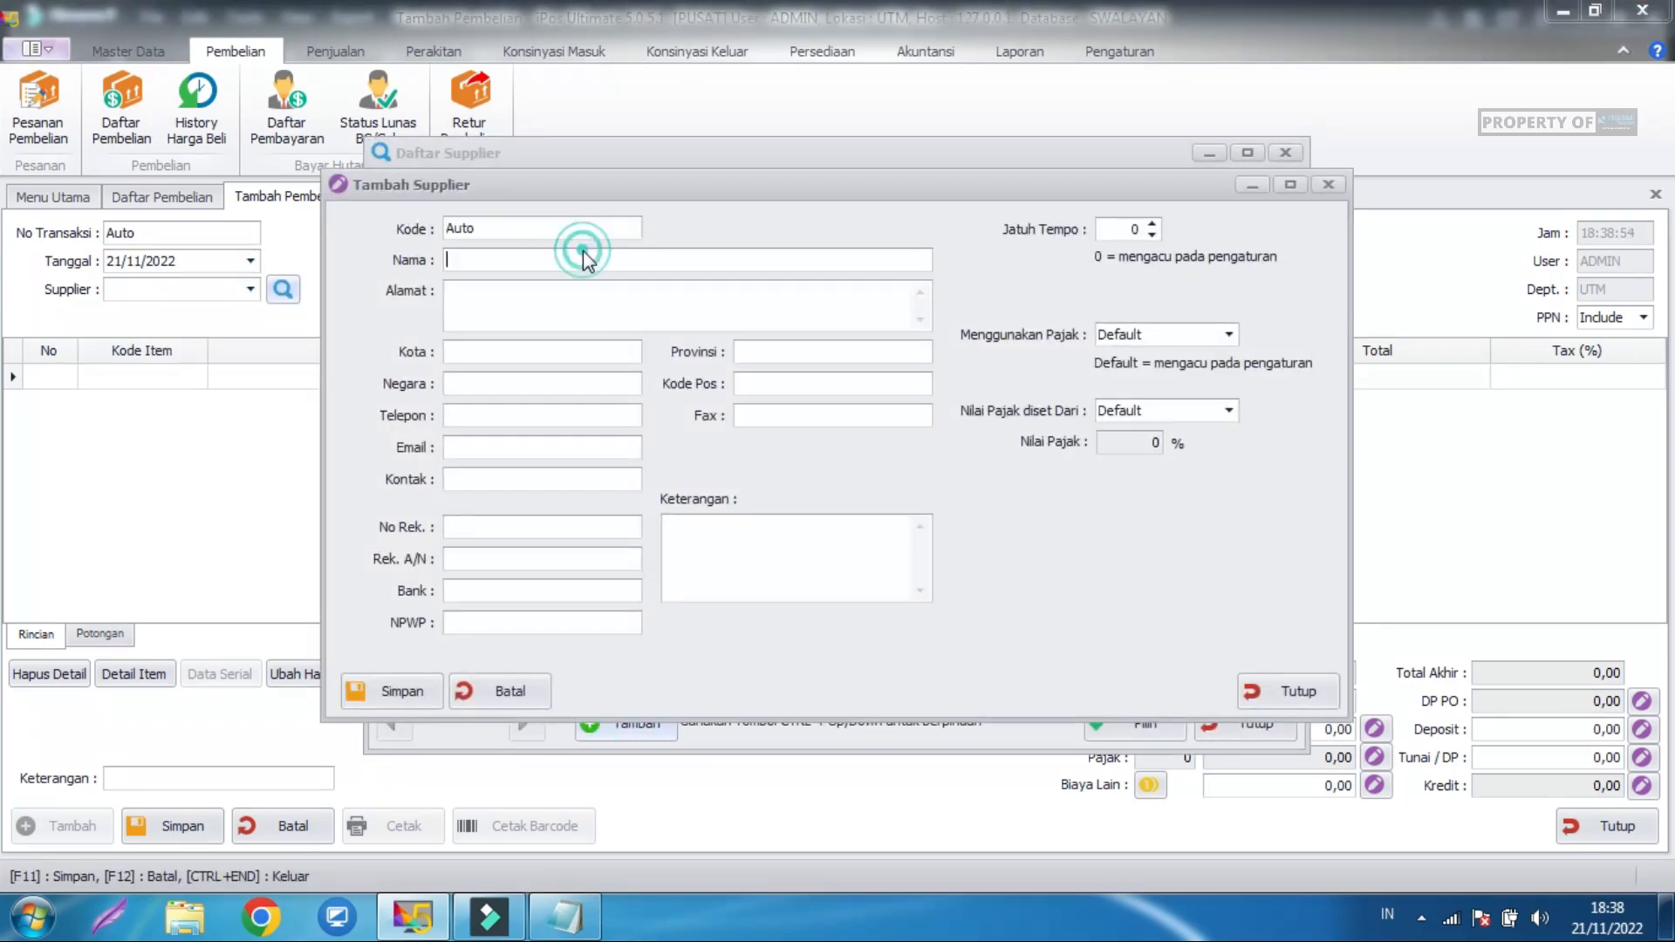
type("Supplier A")
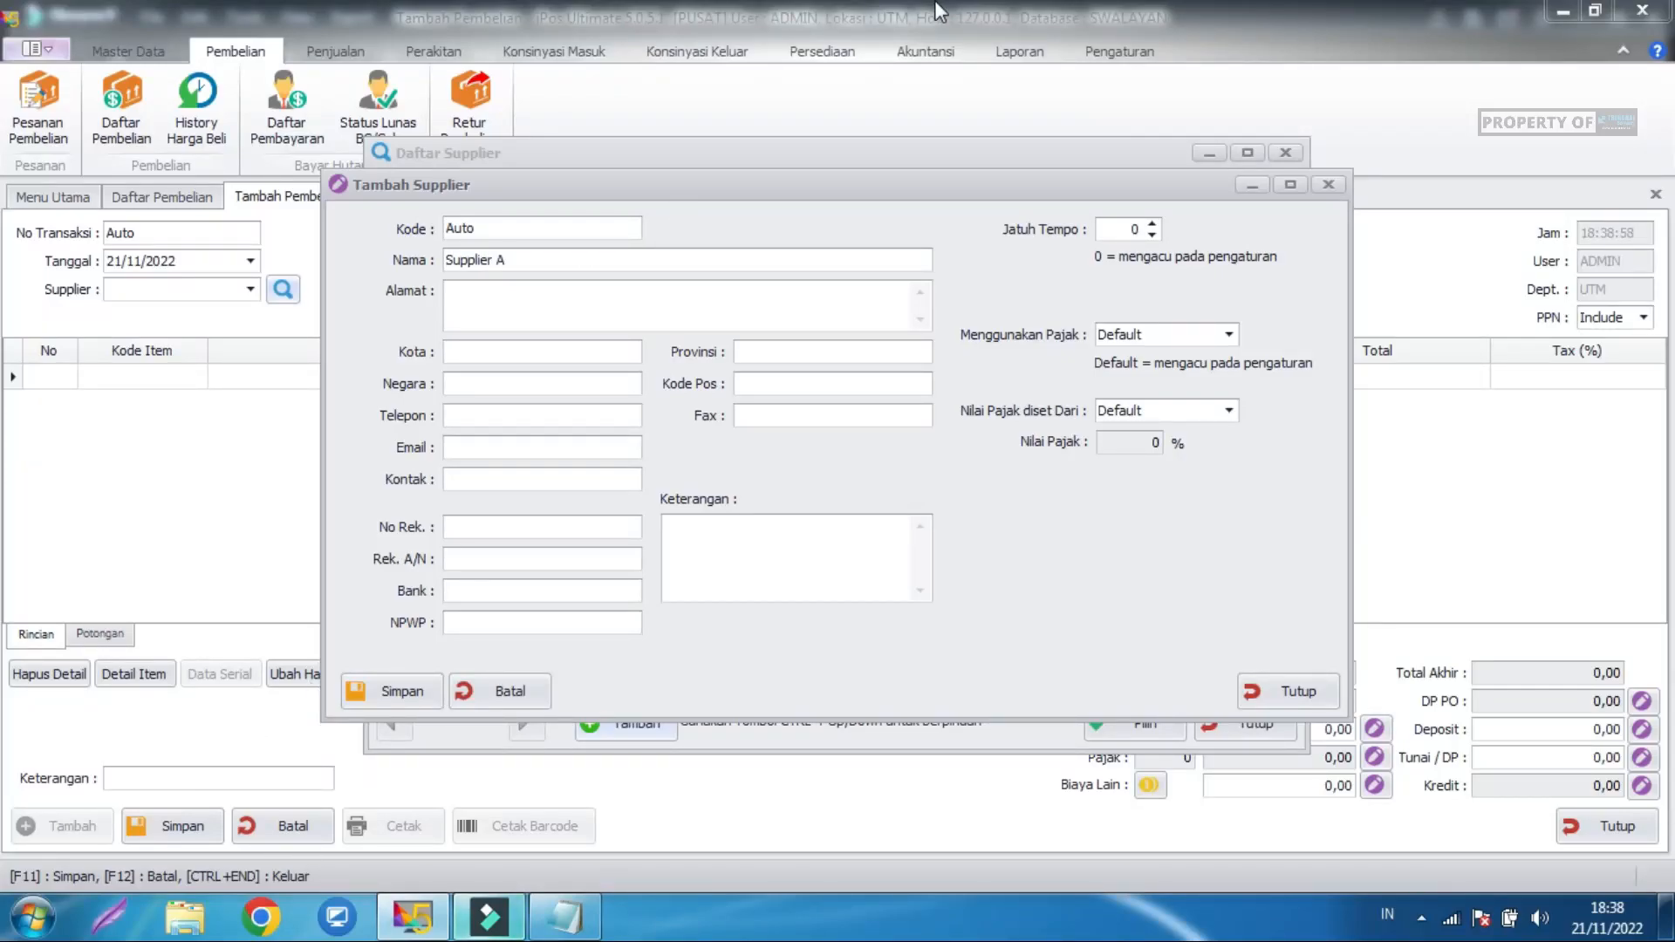
left_click(356, 690)
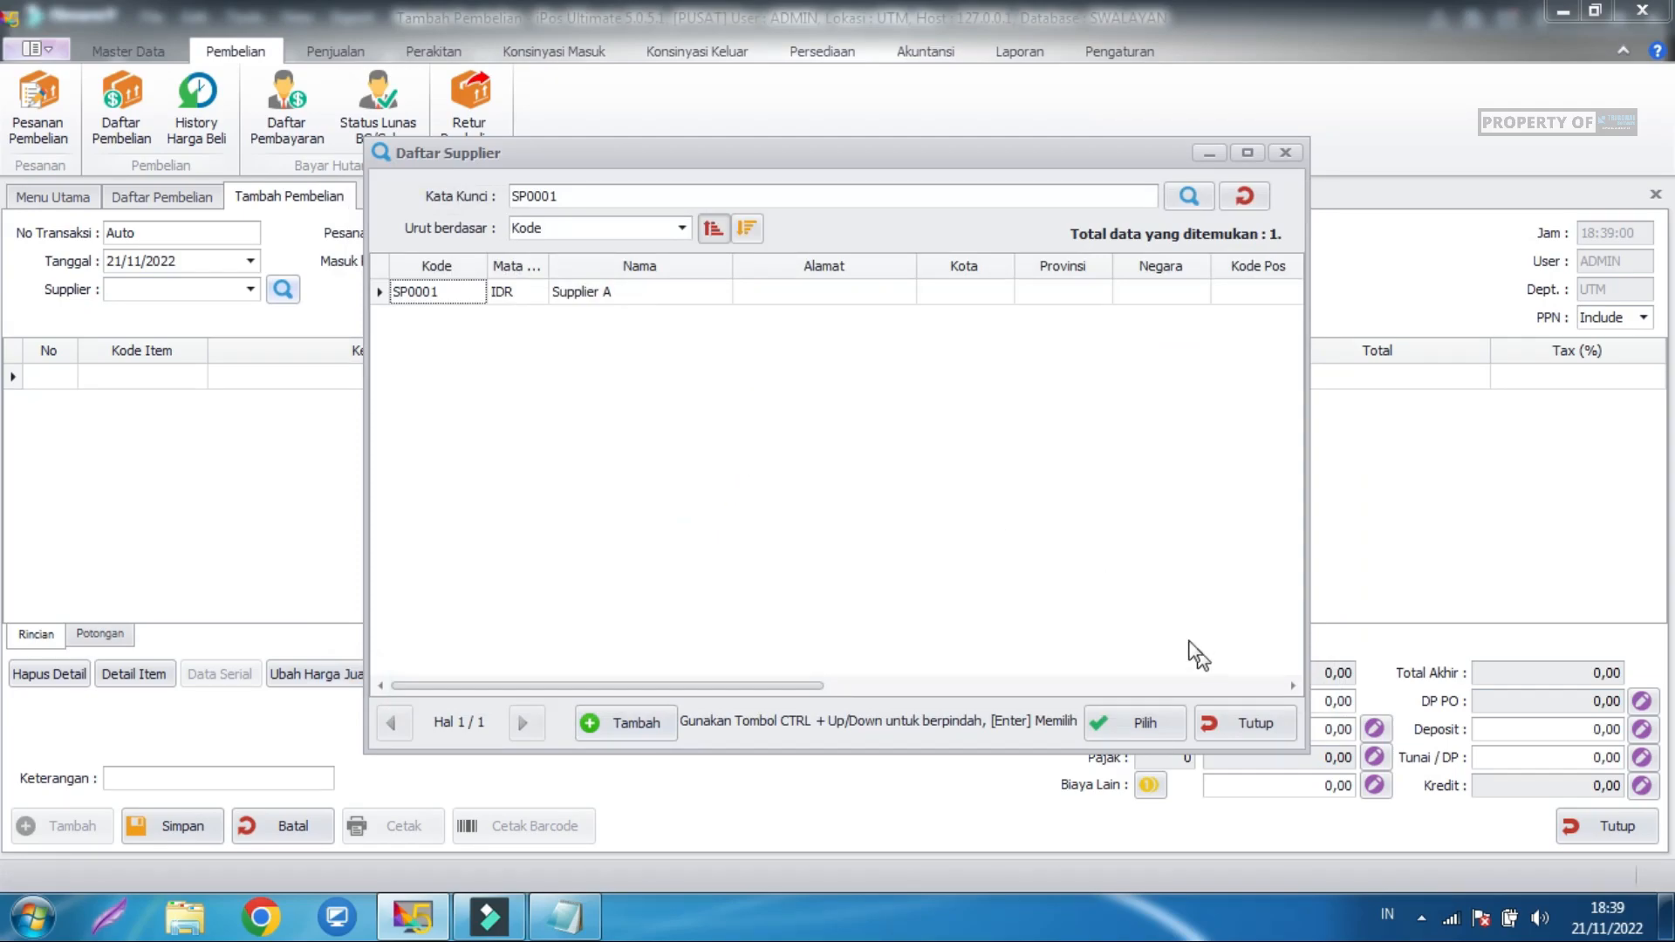
left_click(801, 288)
left_click(1145, 724)
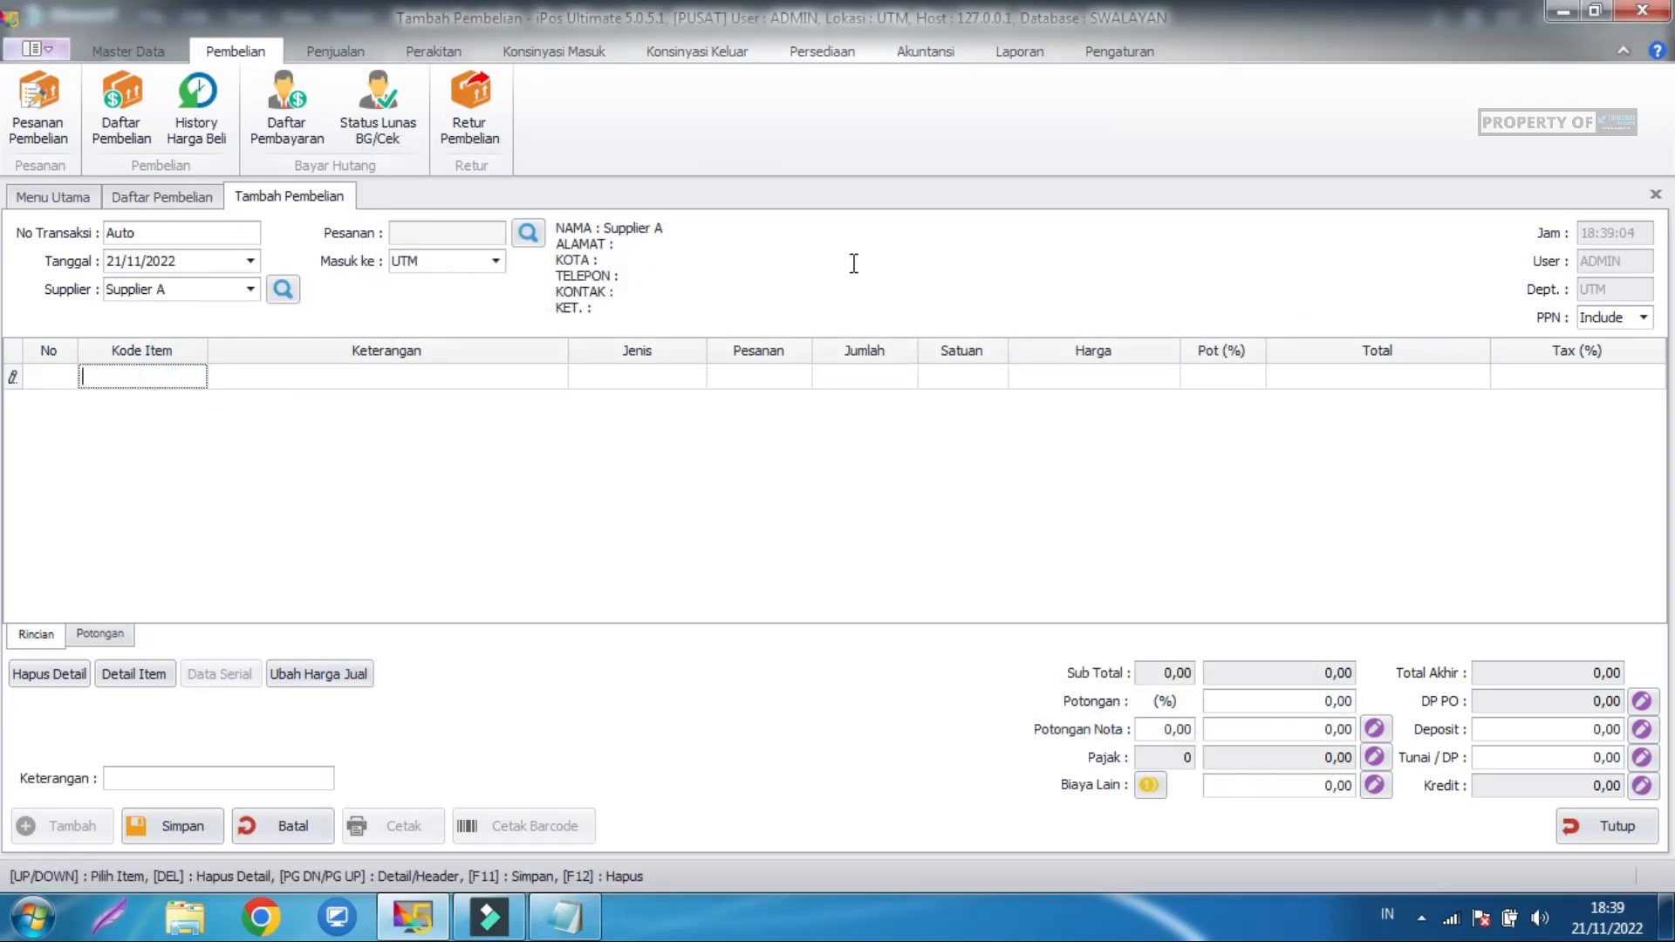
Add item A00001 to the purchase and delete that detail line.
type("A00001")
key("Return")
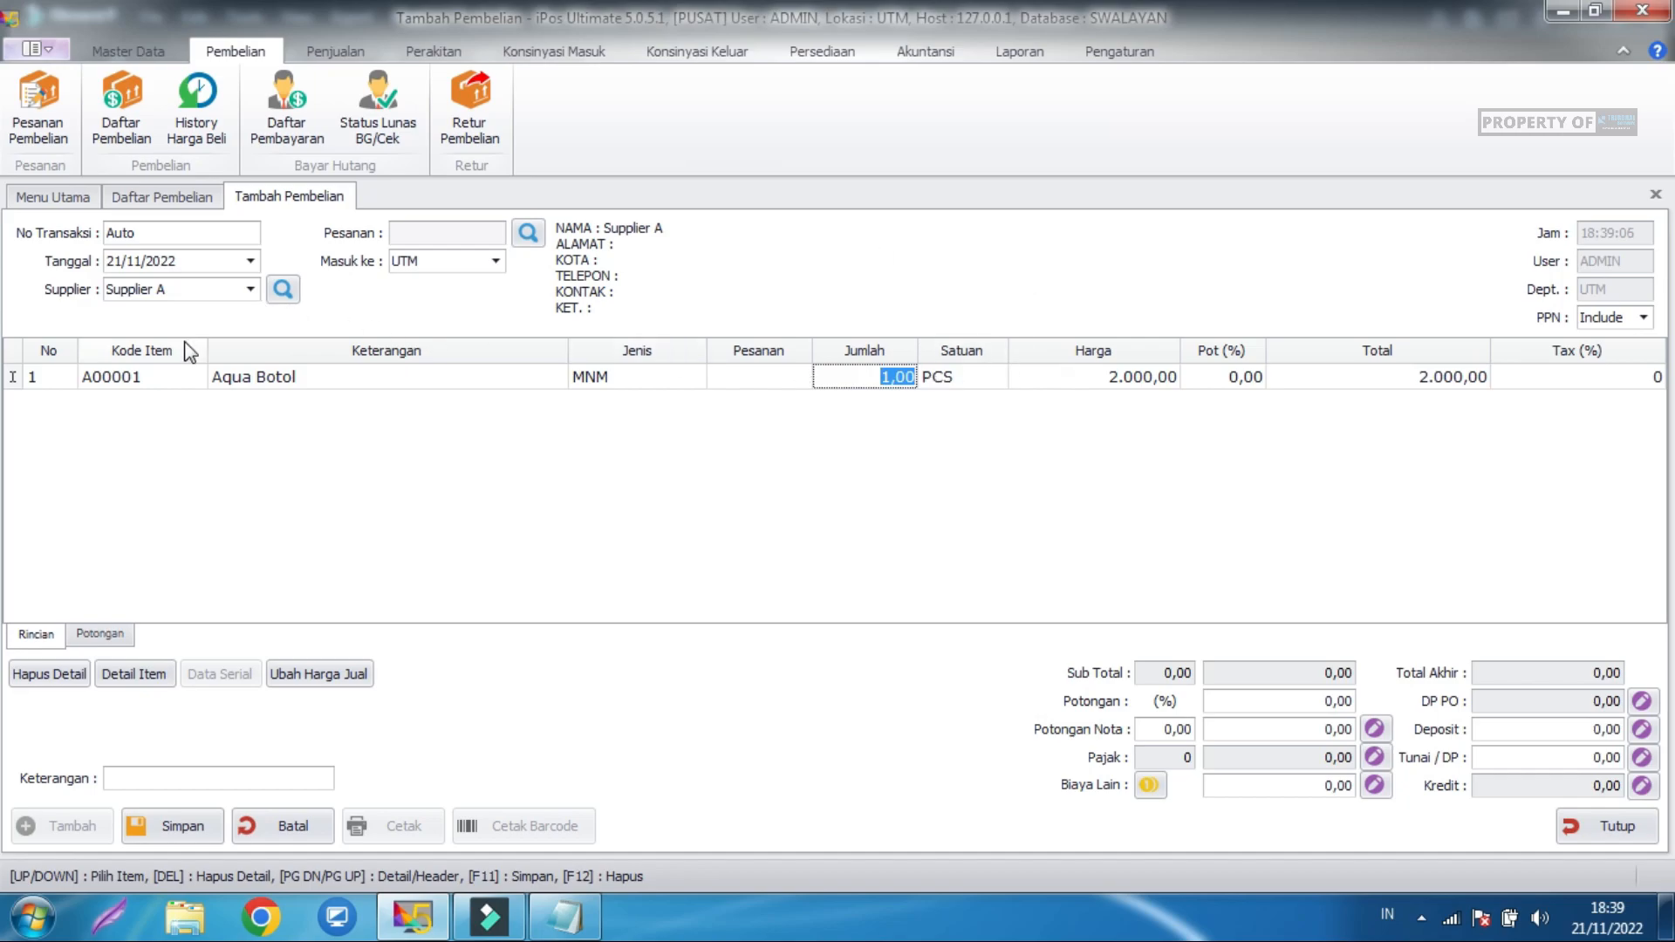
left_click(27, 381)
left_click(37, 375)
left_click(75, 678)
left_click(26, 377)
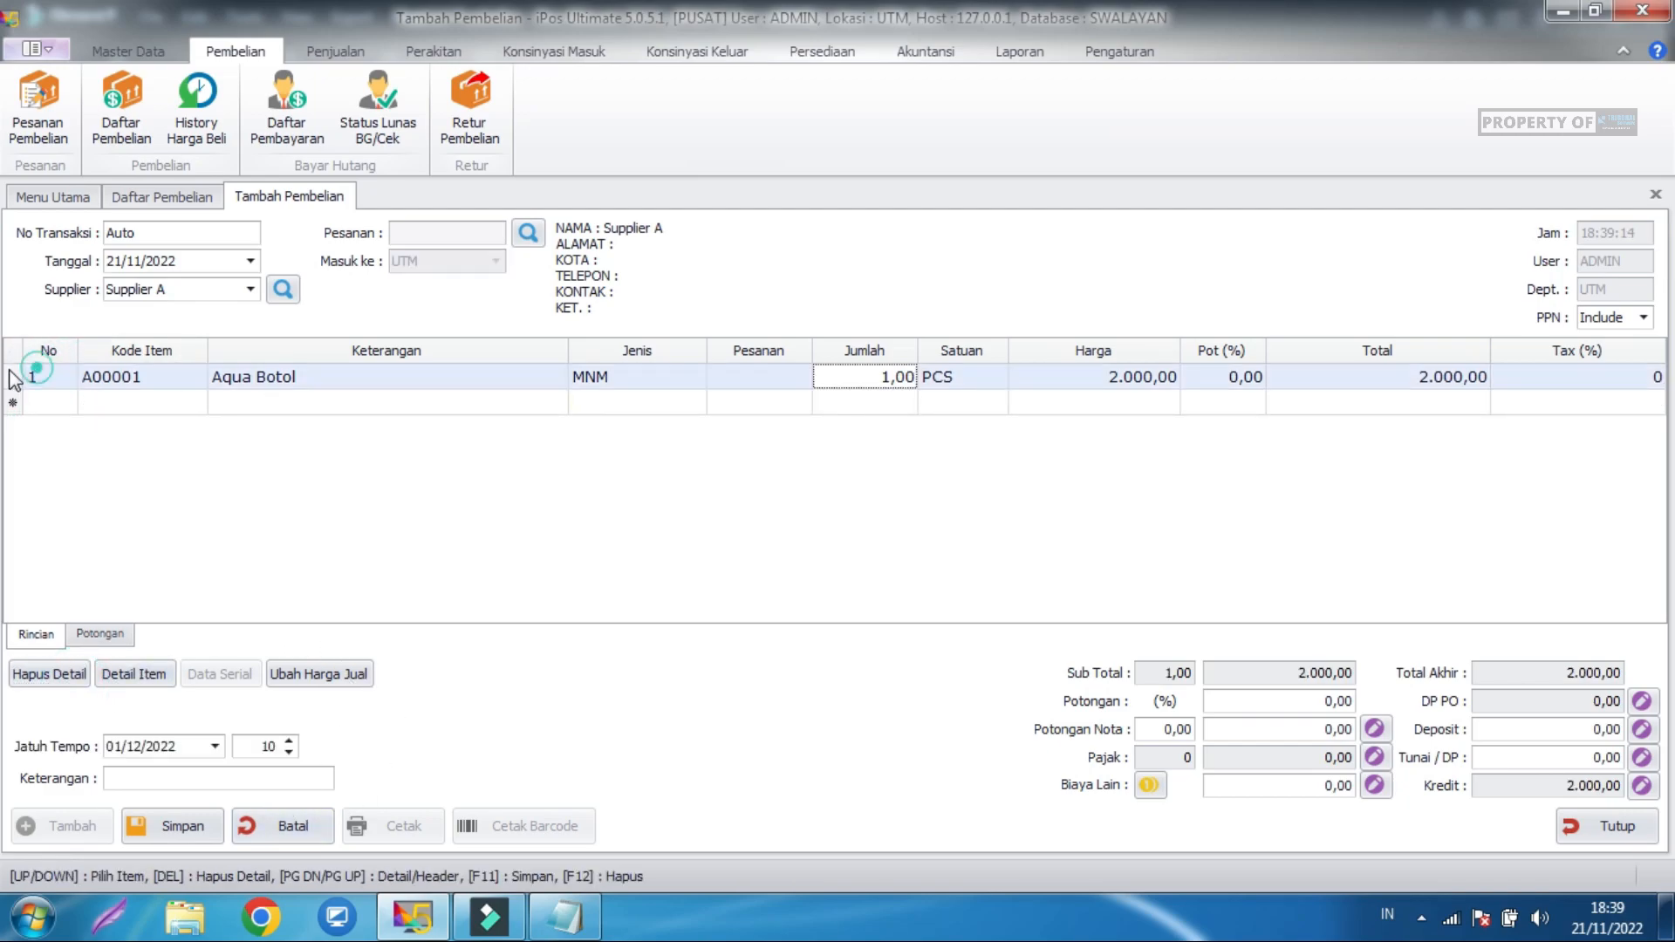
left_click(75, 679)
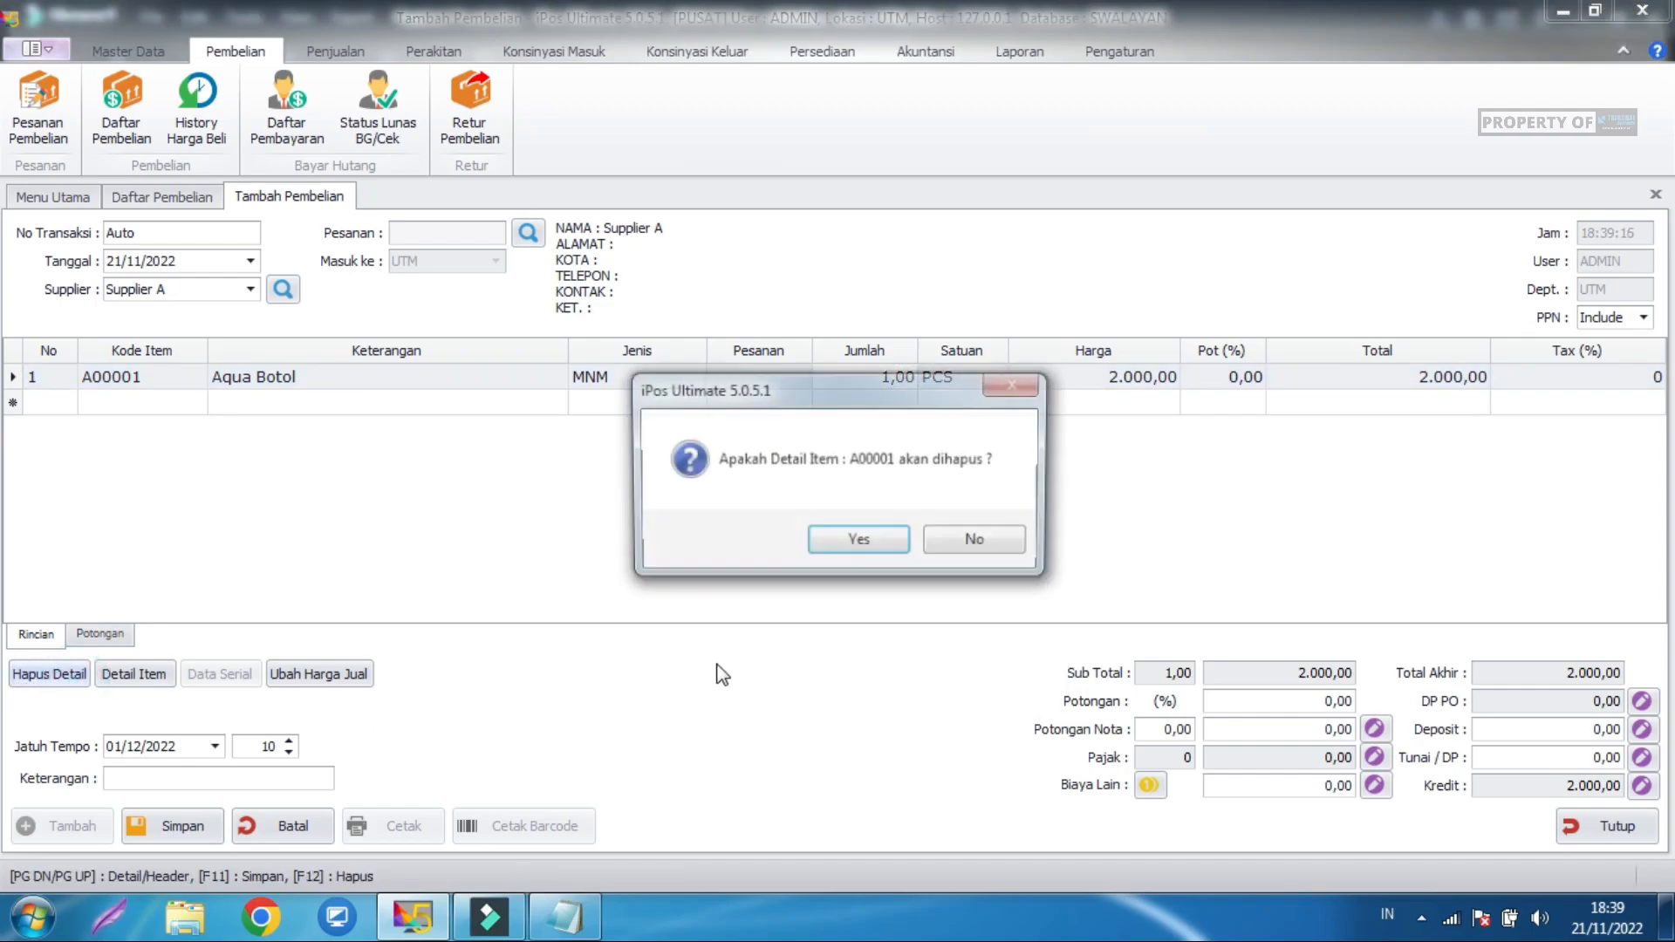
left_click(879, 545)
Try to find "aqua" in the item list filtered by the selected supplier, and close the list.
left_click(162, 377)
type("aqu")
key("Return")
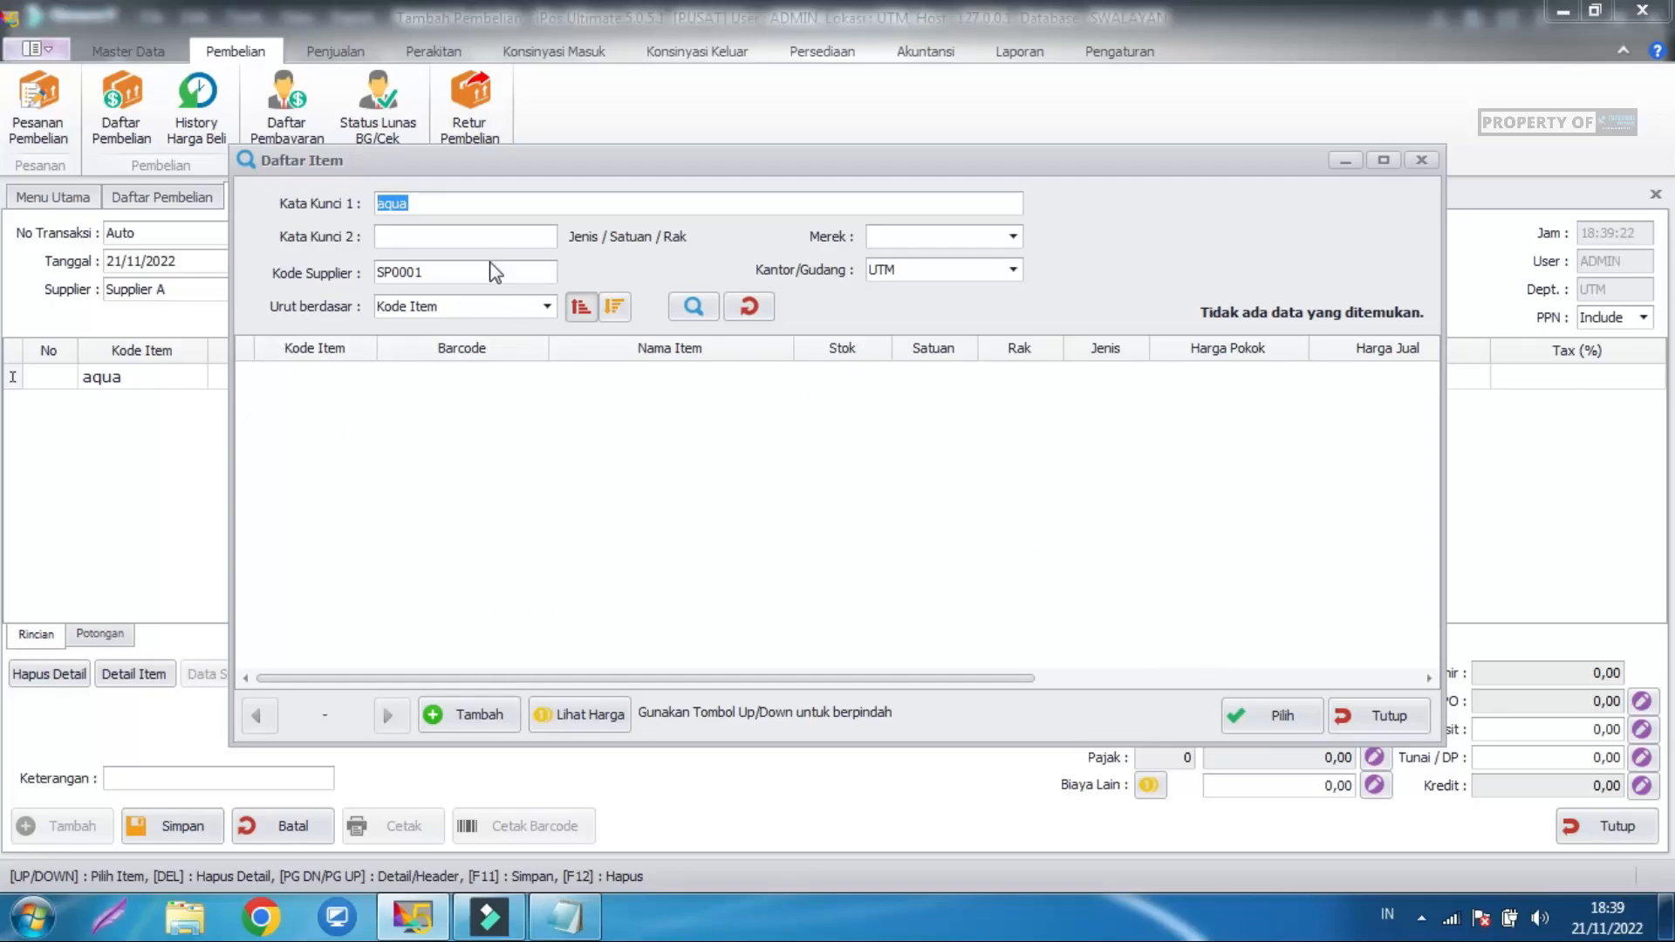
left_click(1384, 718)
Clear the purchase's supplier, look up "aqua" and add Aqua Botol in the DUS unit.
left_click(248, 294)
left_click(214, 331)
left_click(160, 374)
type("aqua")
key("Return")
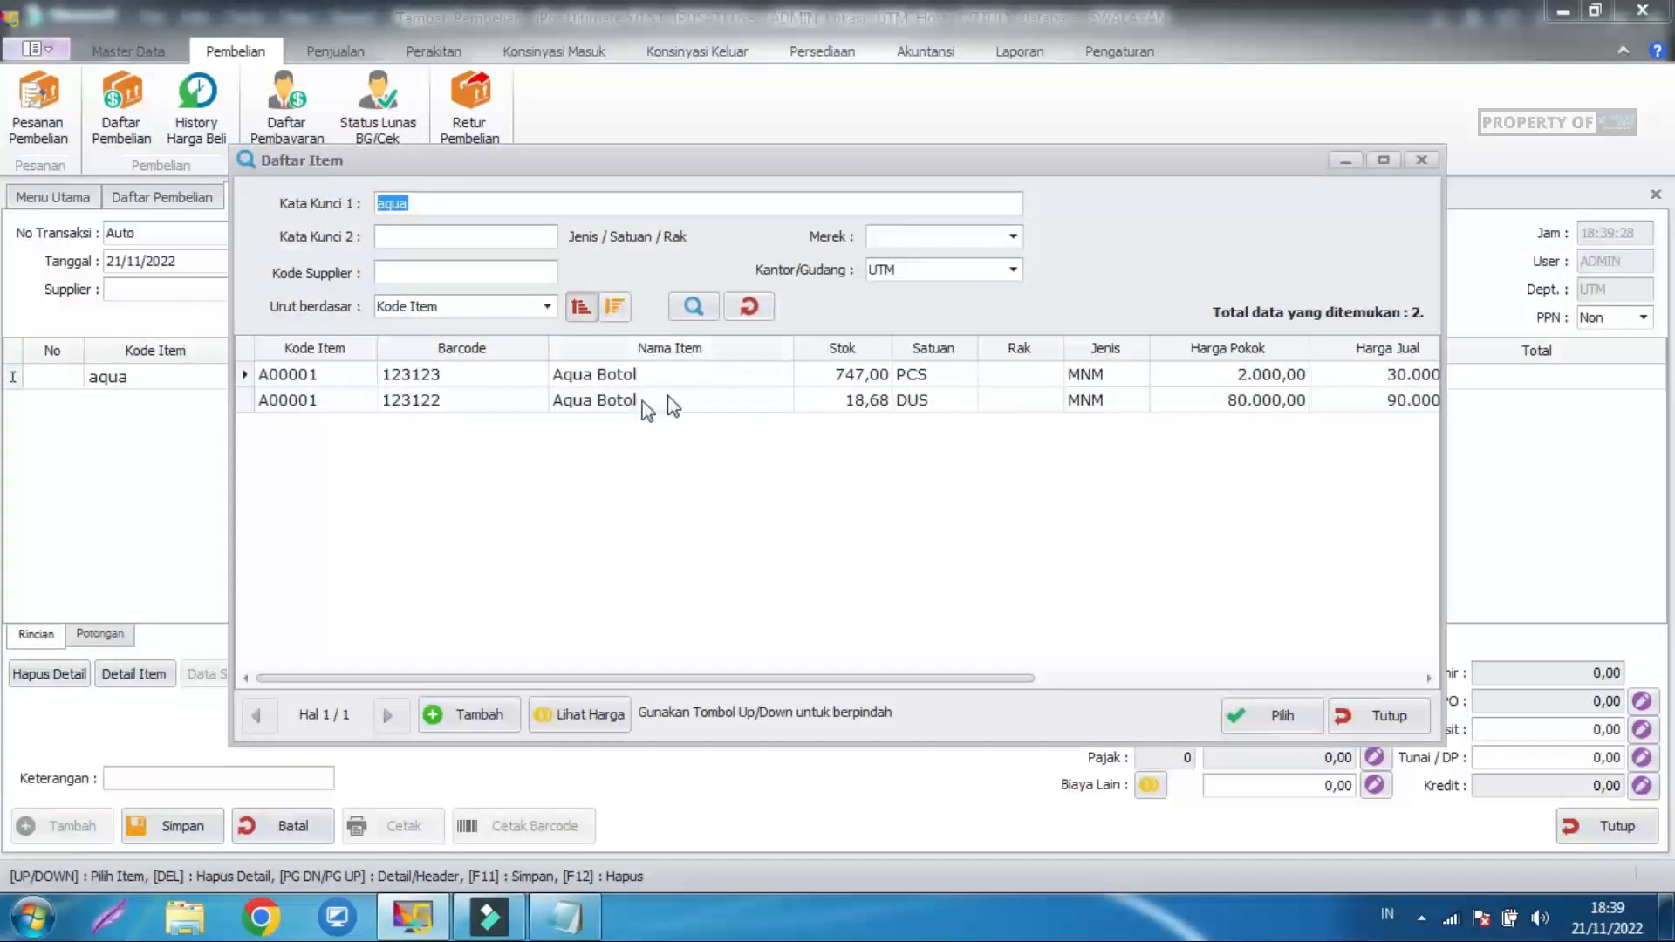
double_click(833, 404)
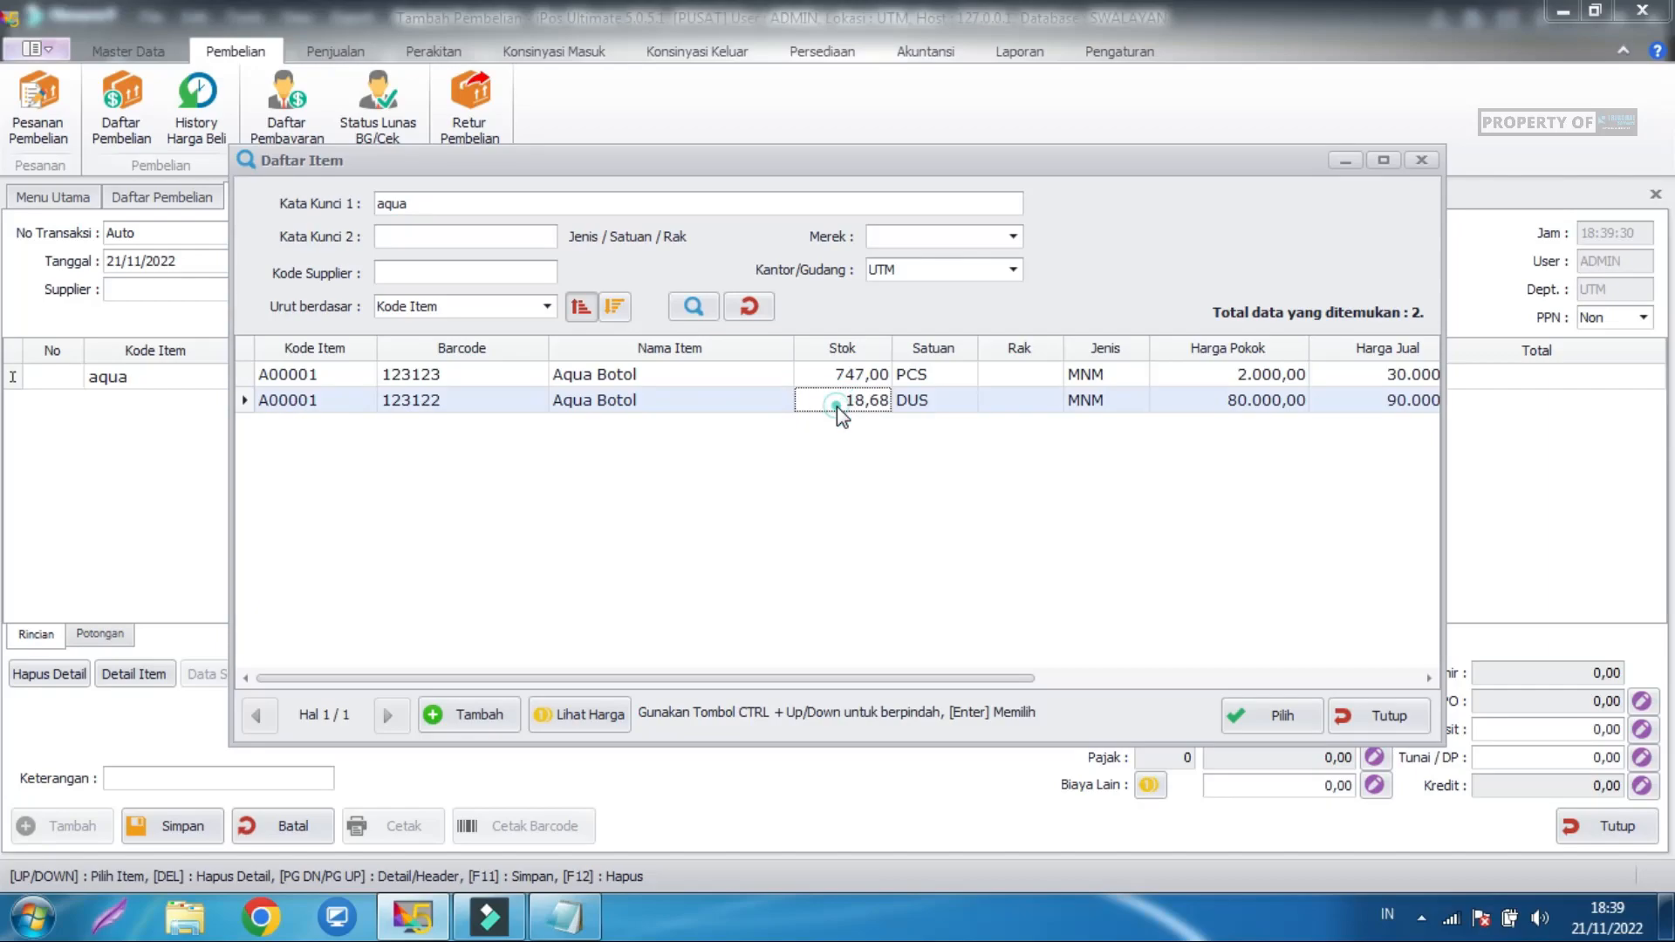
Set the quantity of the Aqua Botol line to 12 DUS.
left_click(963, 375)
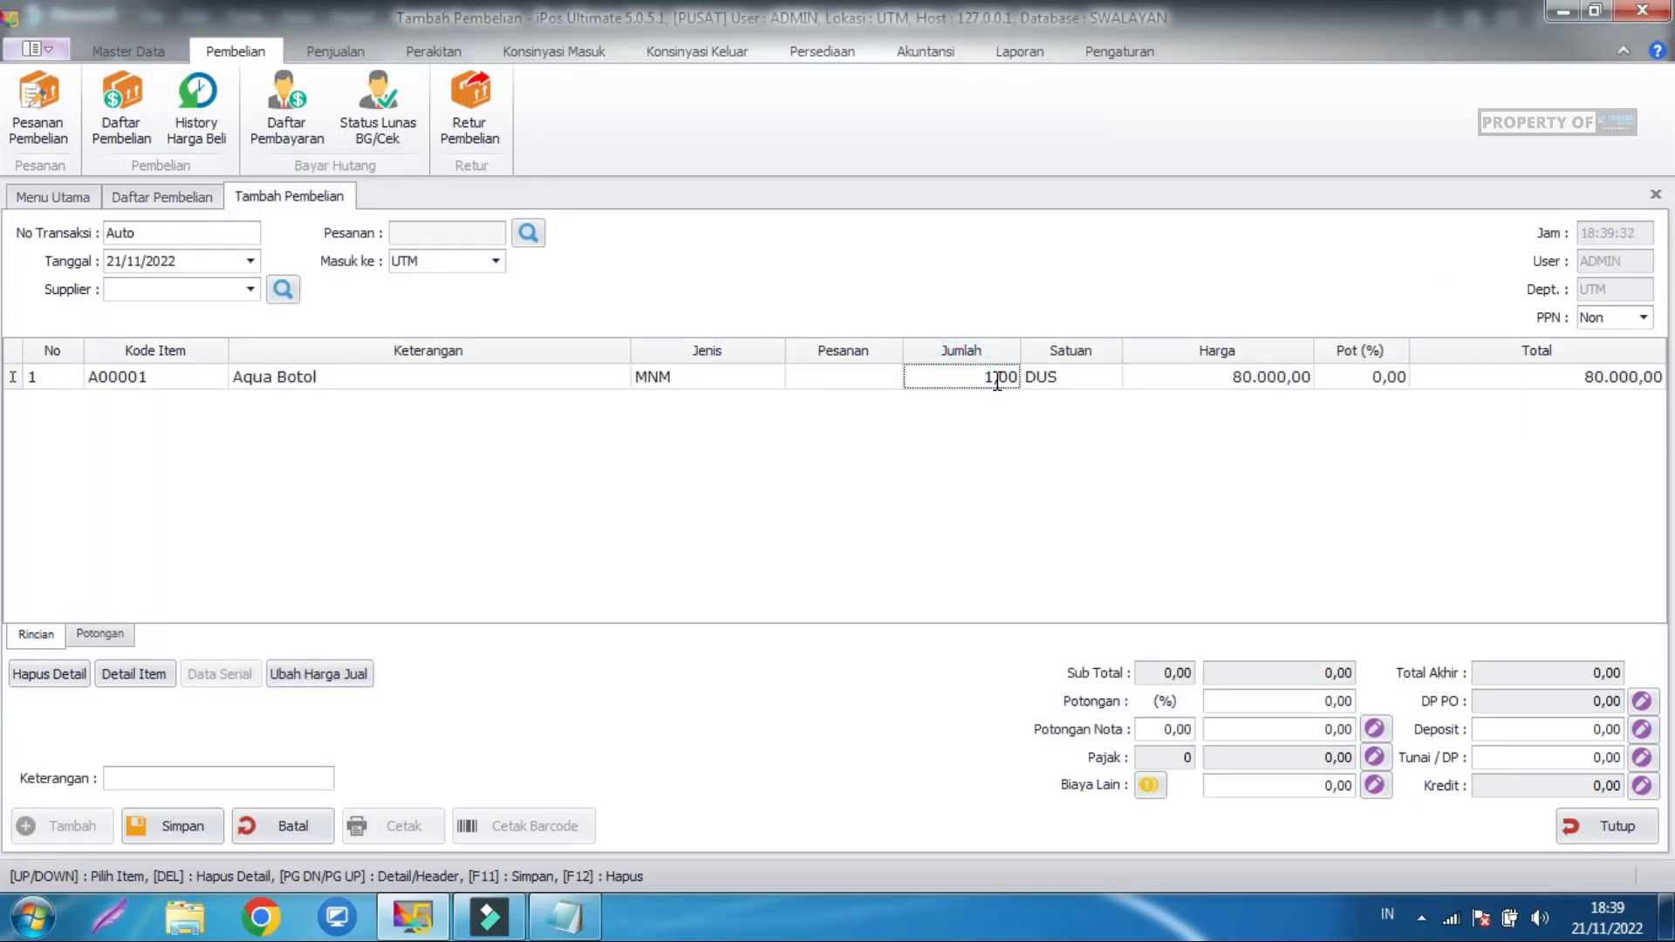
type("2")
key("Return")
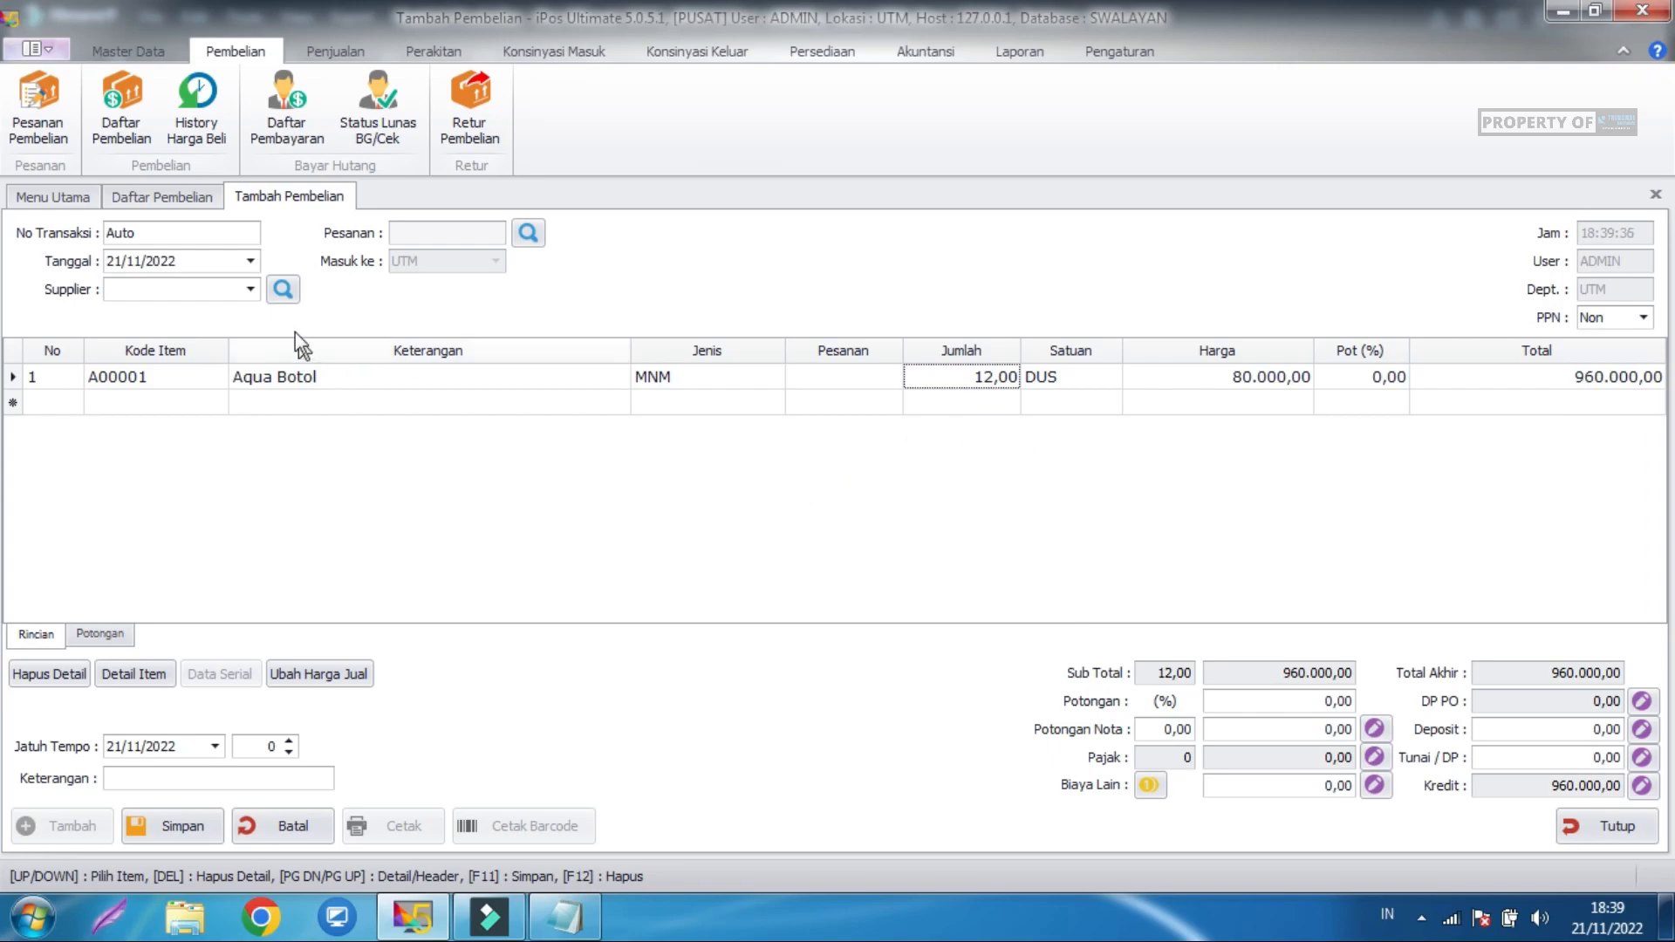
Select Supplier A as the supplier of the purchase.
left_click(250, 288)
left_click(225, 363)
left_click(315, 437)
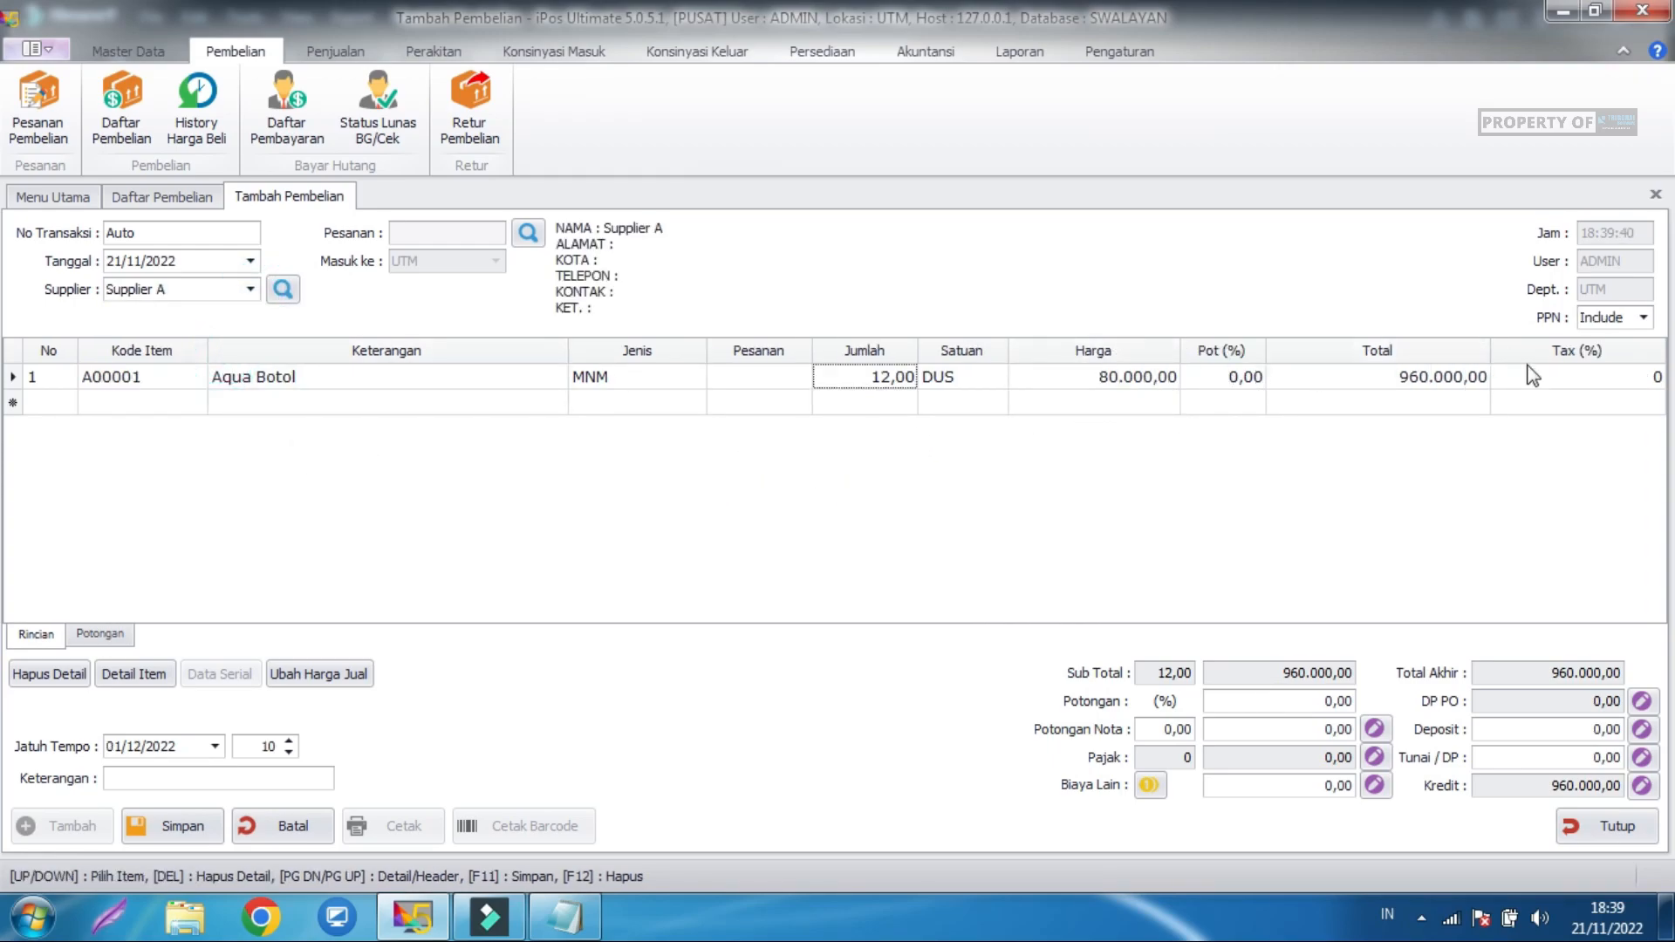
Set the tax of the Aqua Botol line to 11%.
left_click(1630, 376)
type("11")
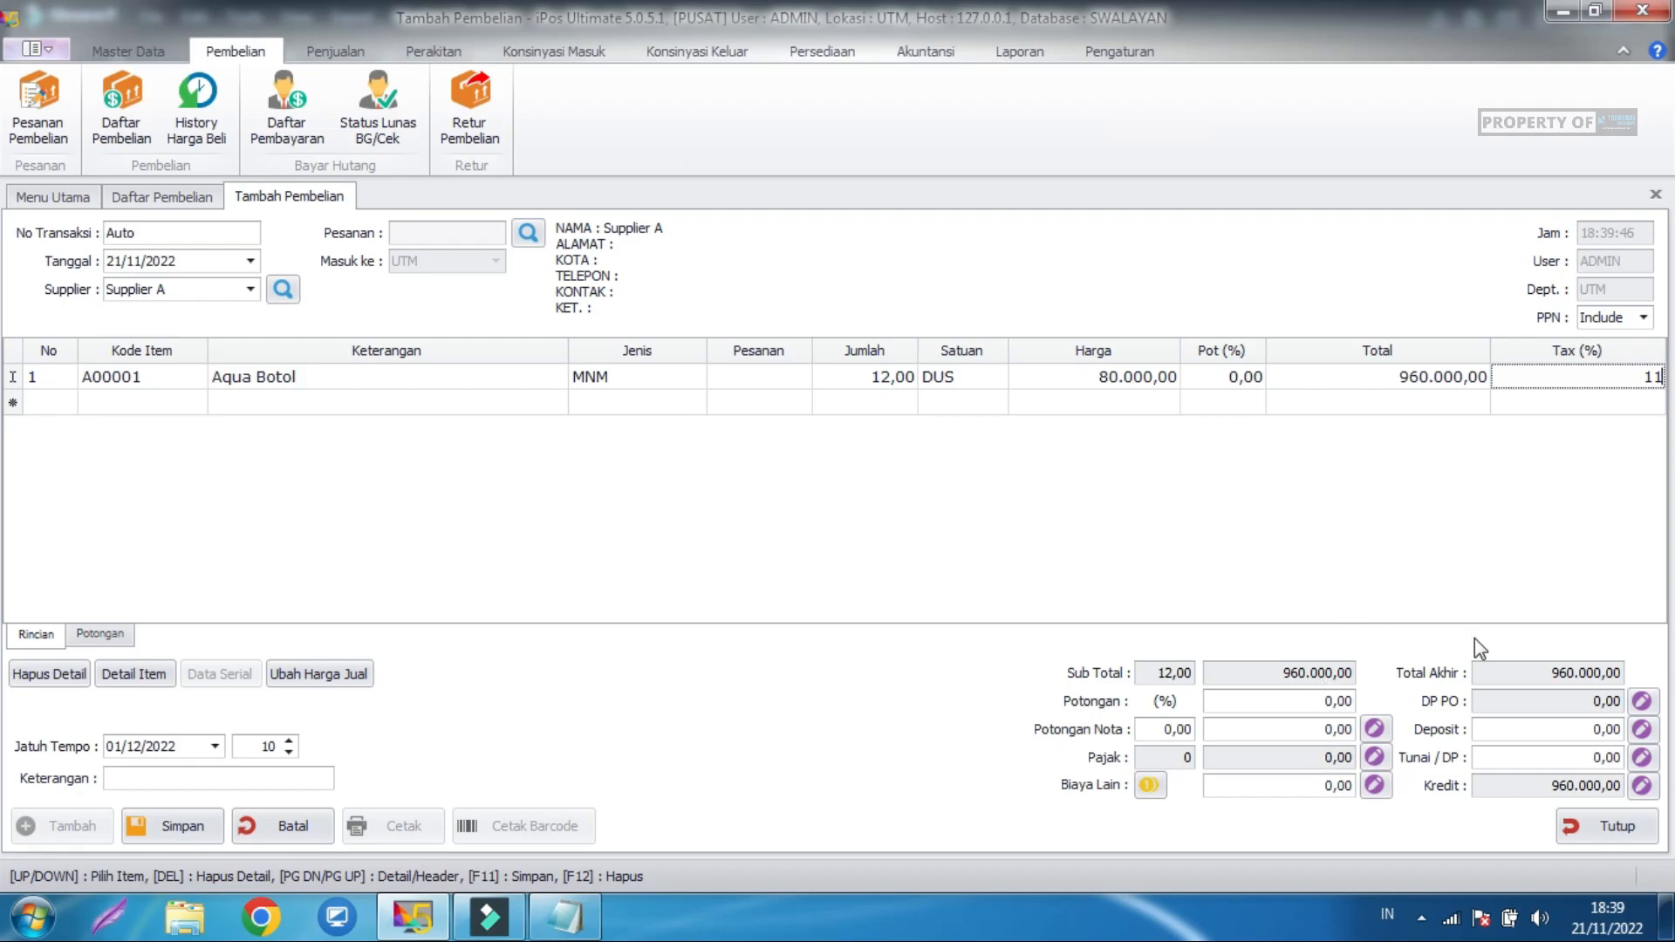
left_click(1556, 580)
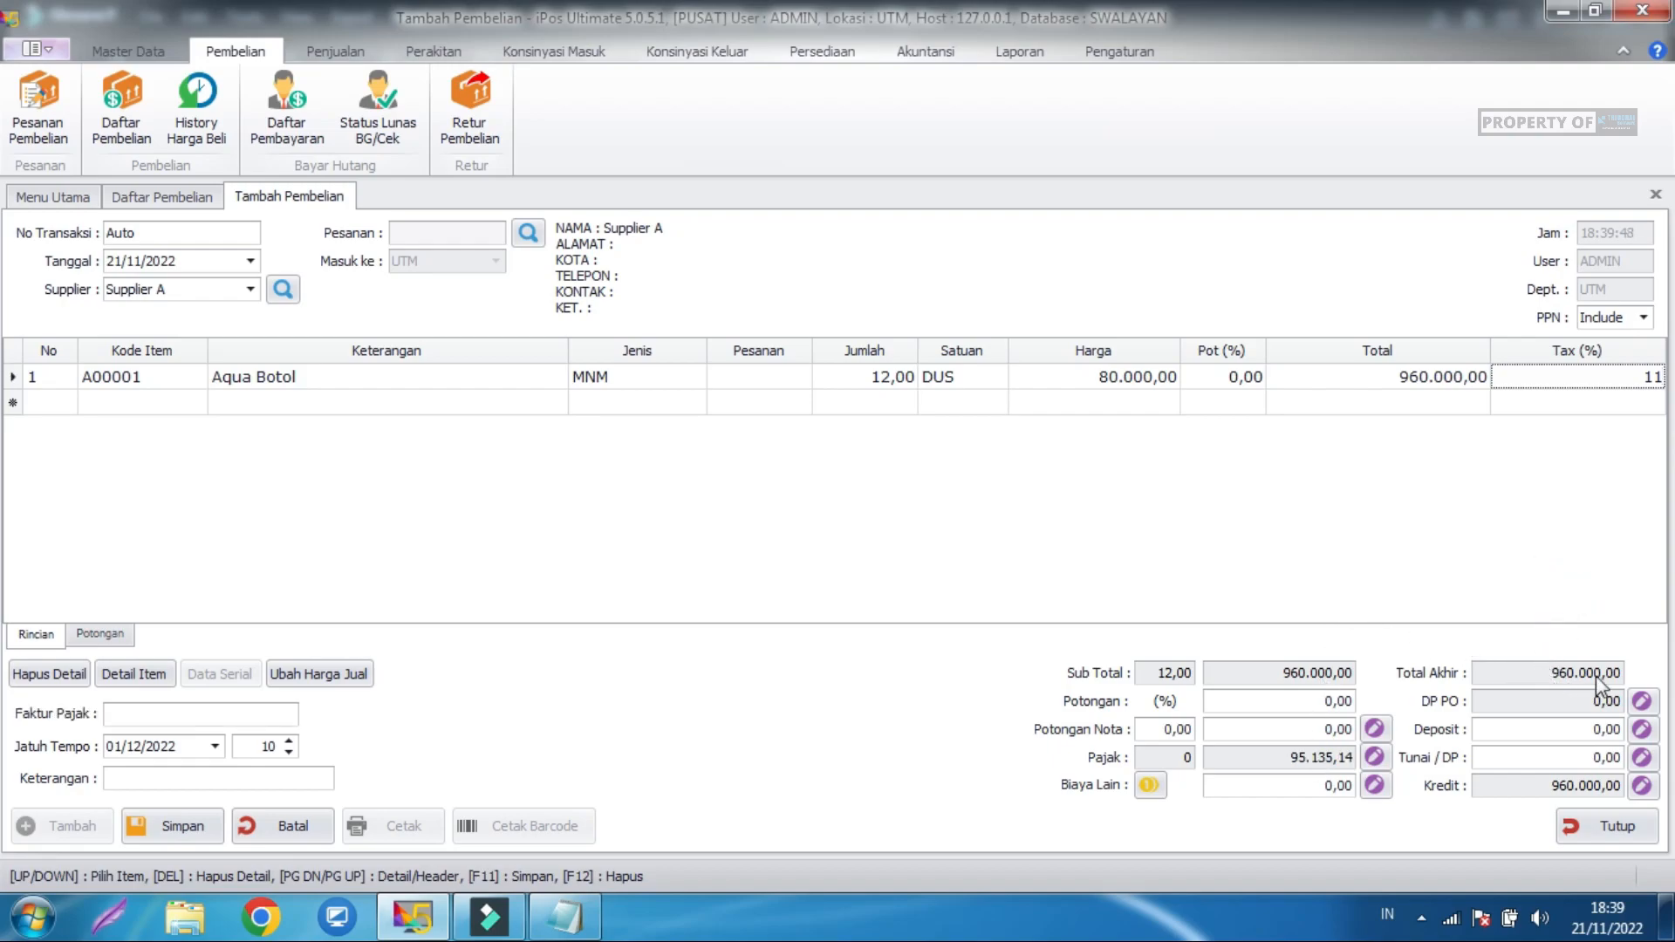
Switch the purchase's PPN to Exclude and set its overall tax to 11%.
left_click(1608, 324)
left_click(1610, 376)
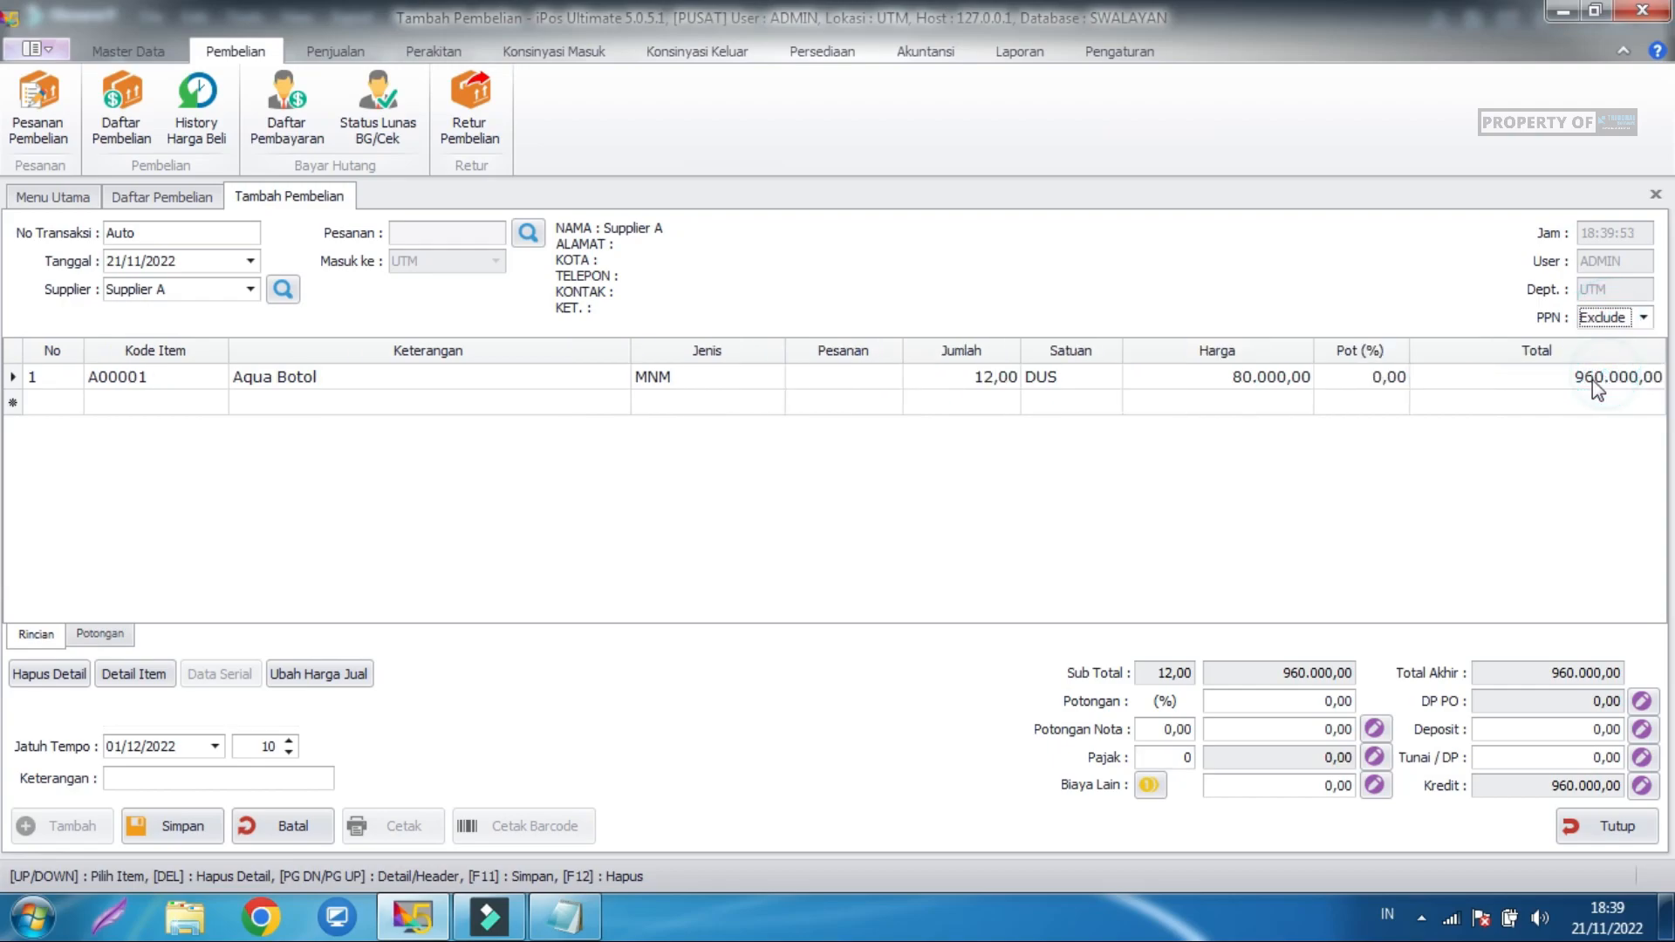
left_click(1171, 756)
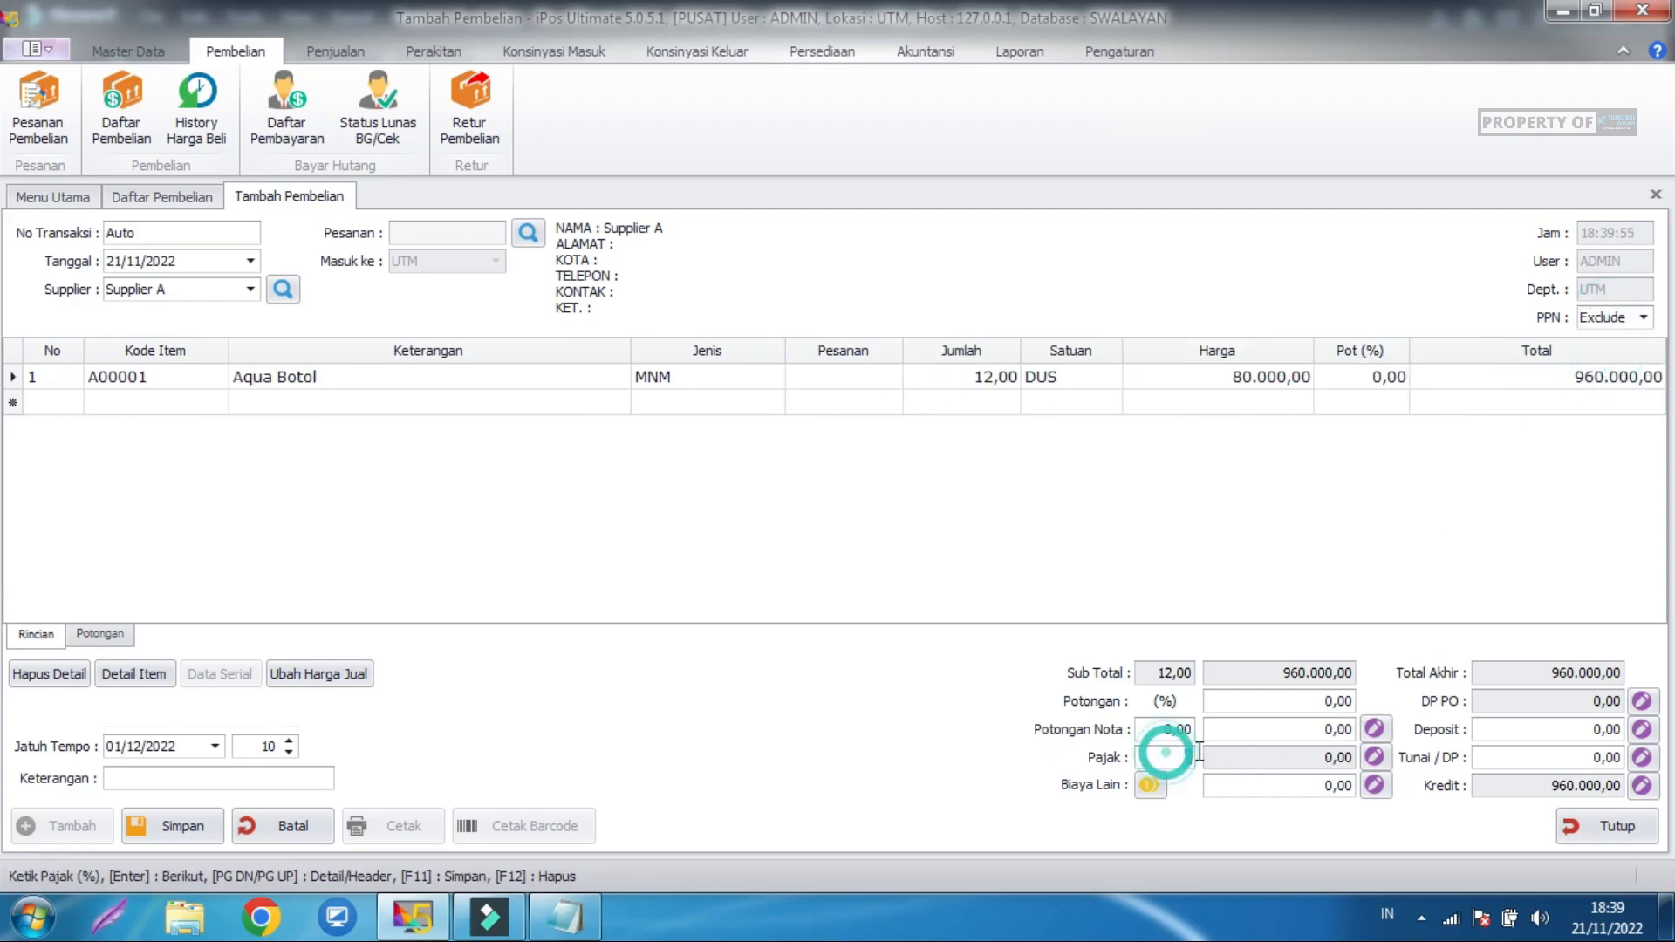
type("11")
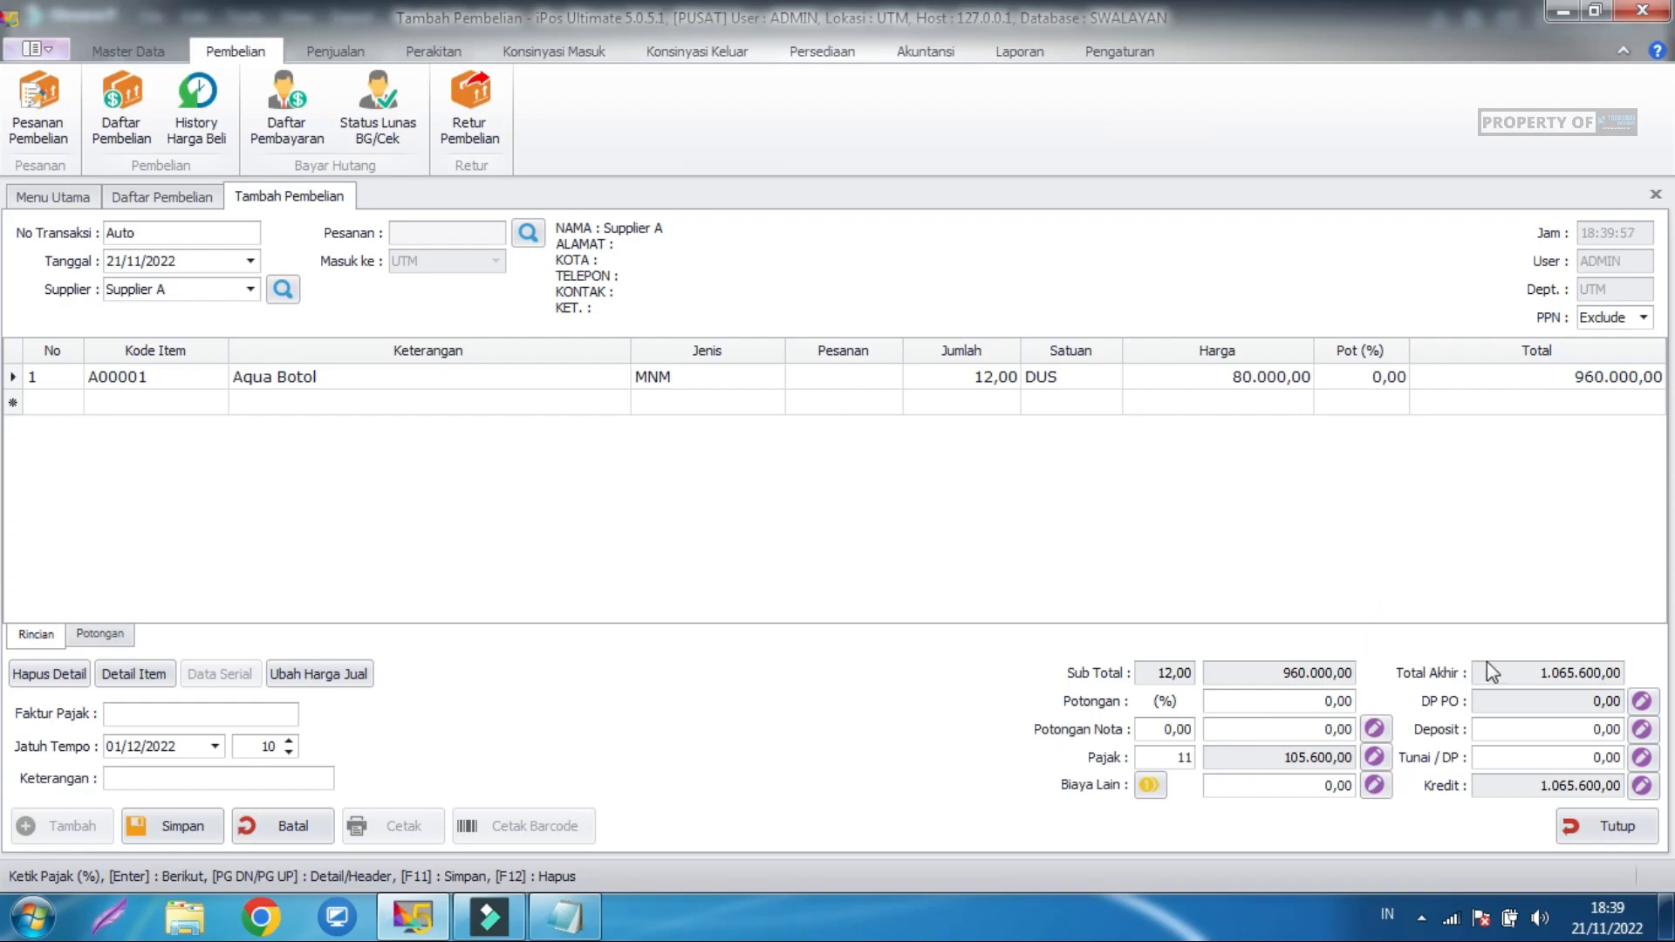
left_click(1533, 572)
Reset the purchase's overall tax to 0 and switch PPN to Non.
left_click(1173, 757)
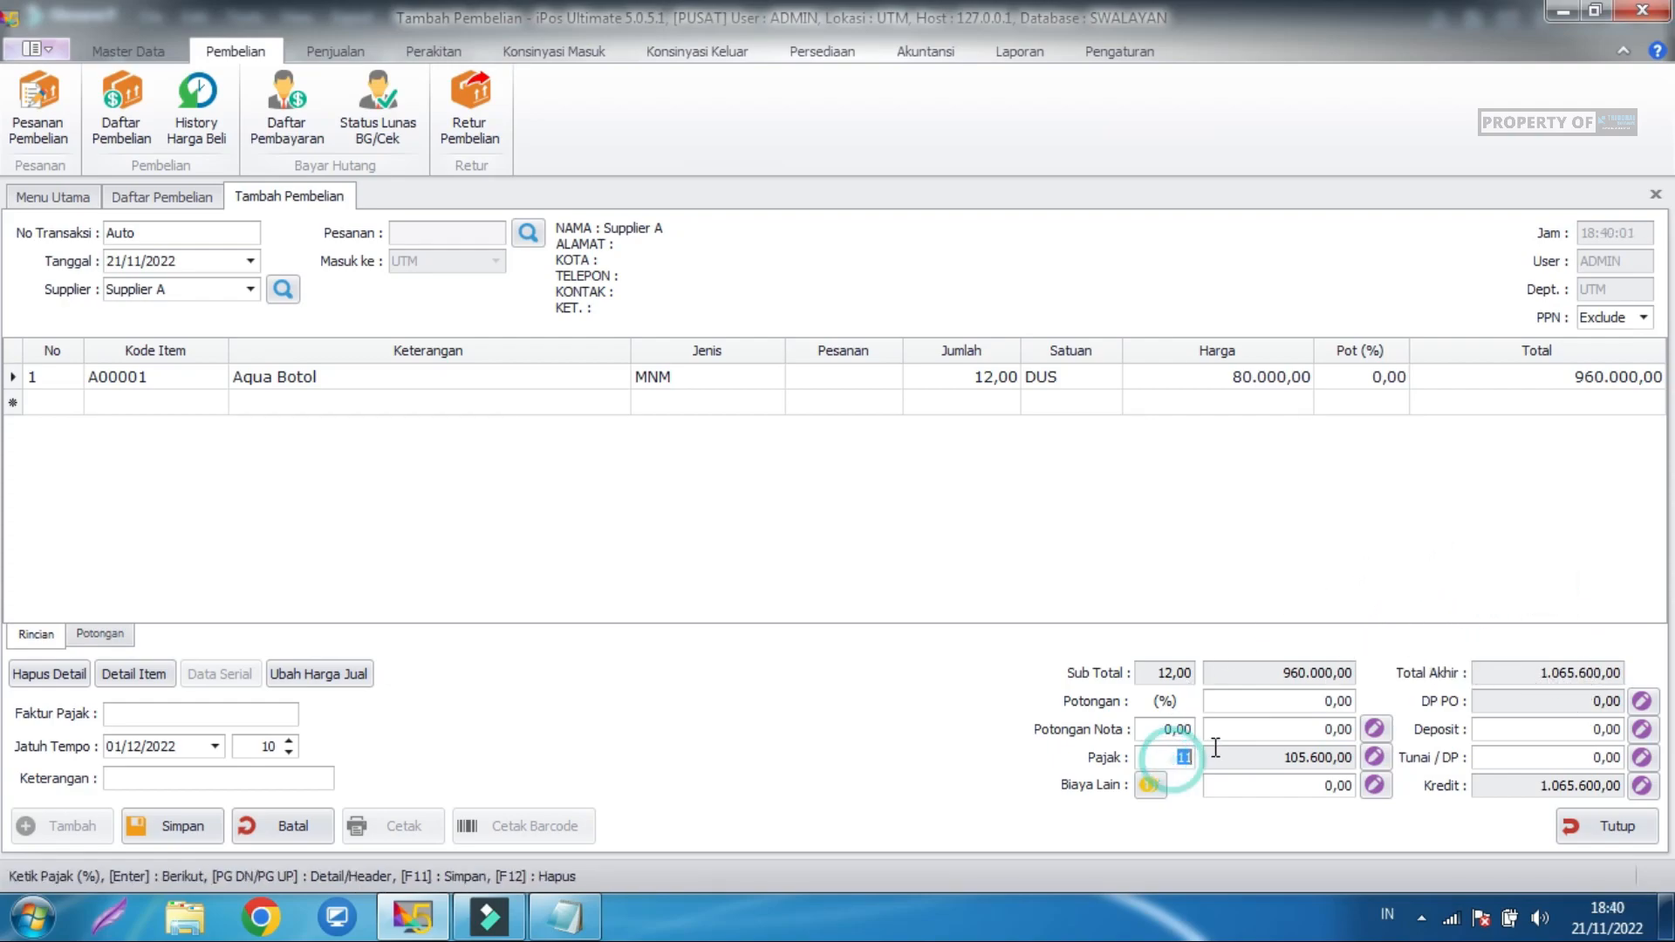
type("0")
left_click(1366, 564)
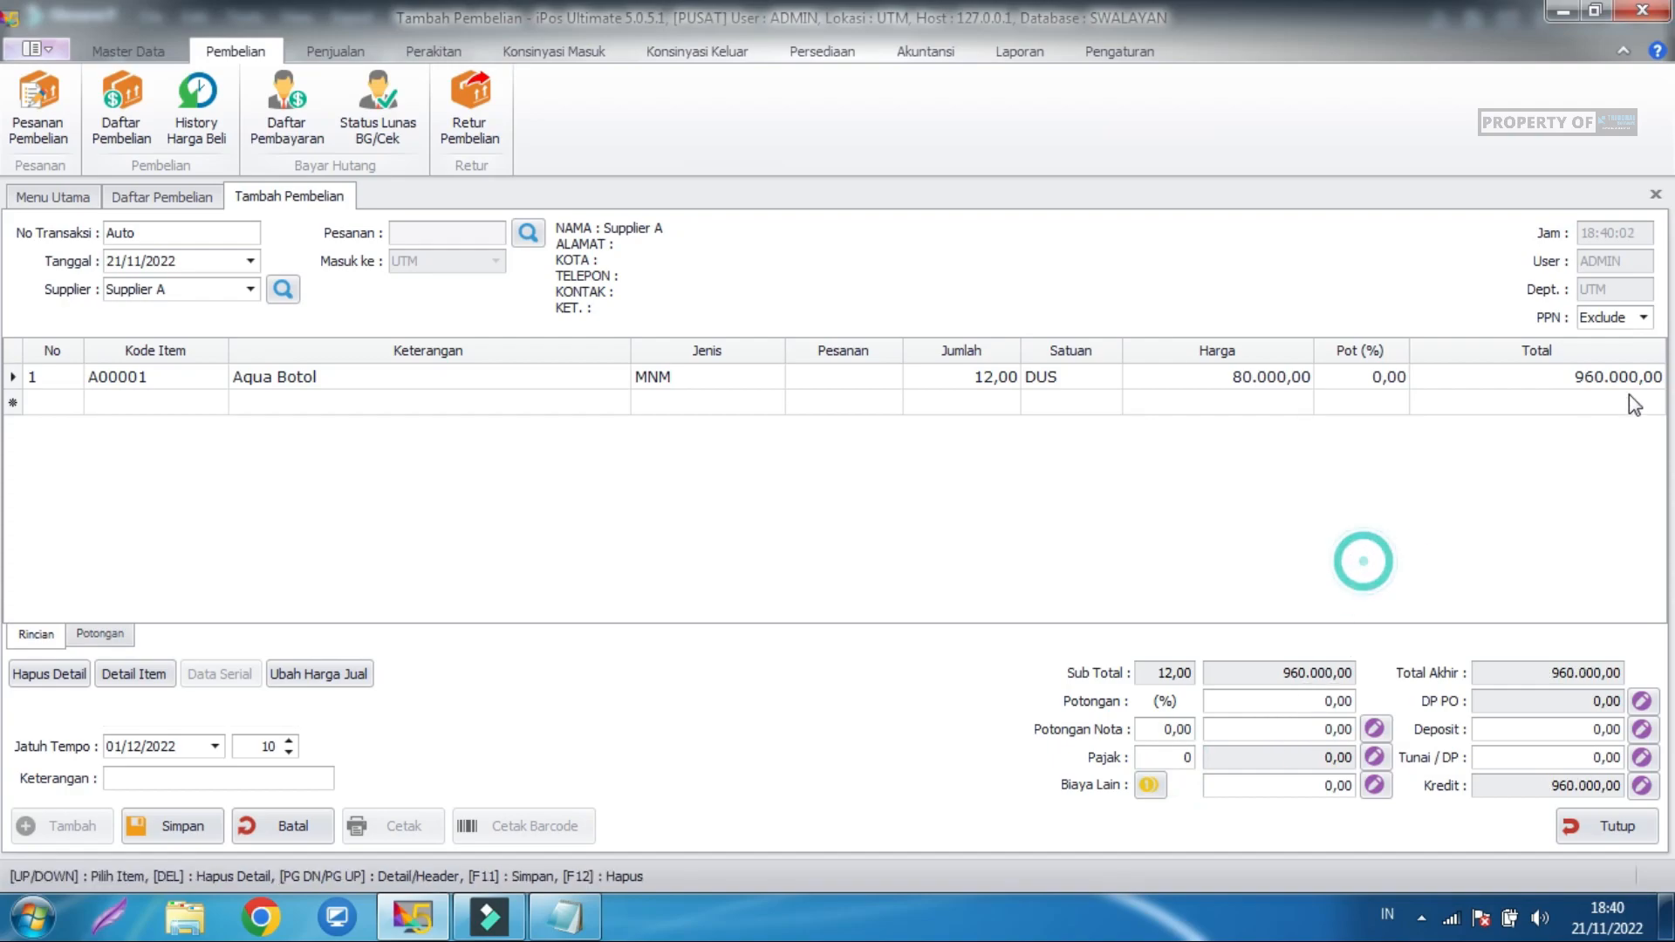
left_click(1639, 317)
left_click(1610, 336)
left_click(1584, 484)
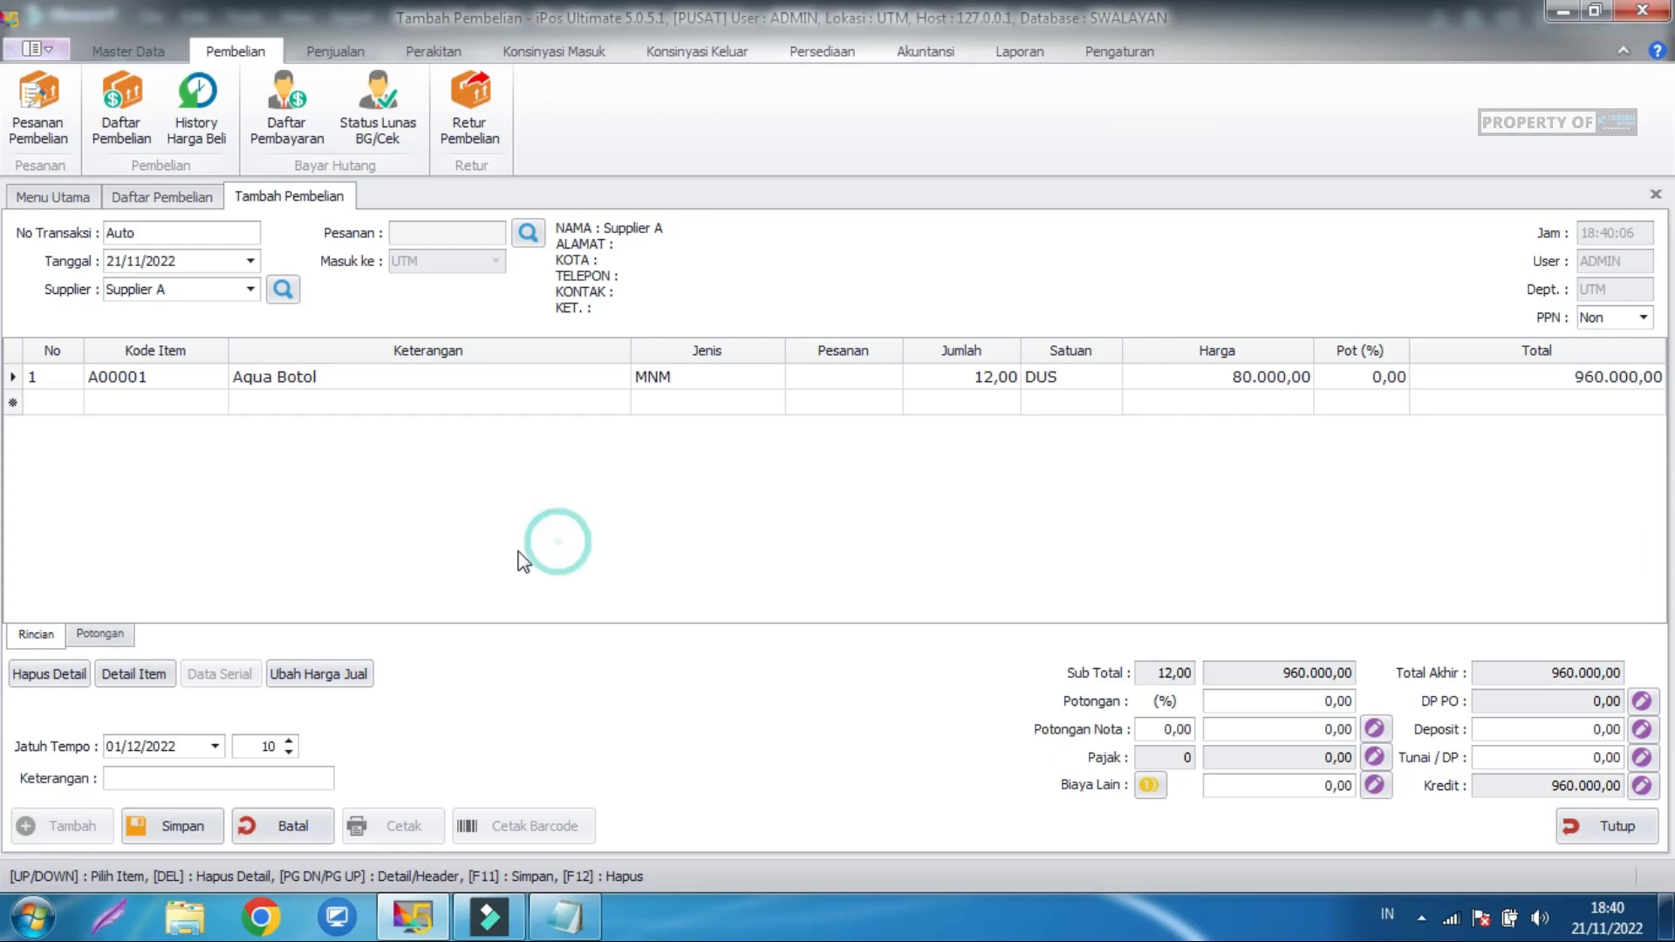
Set the purchase's PPN to Include.
left_click(1600, 320)
left_click(1590, 352)
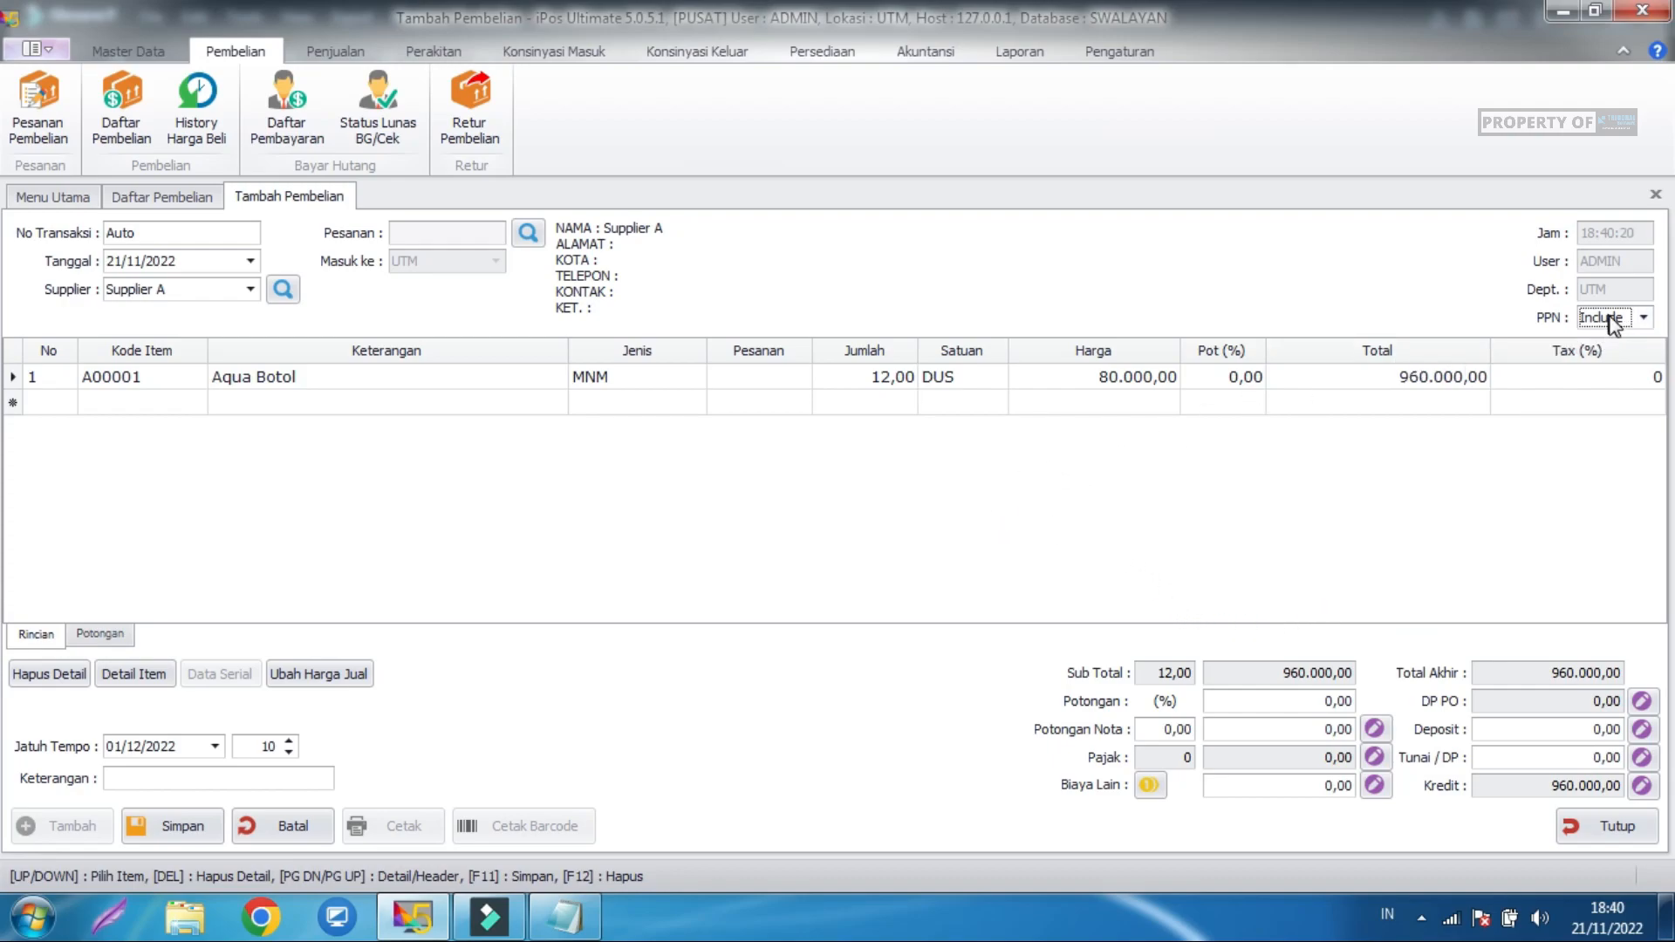
left_click(1475, 481)
Pay the purchase in full with a Tunai / DP amount of 960.000 and assign it to account 1-1120 BANK BCA.
left_click(1540, 761)
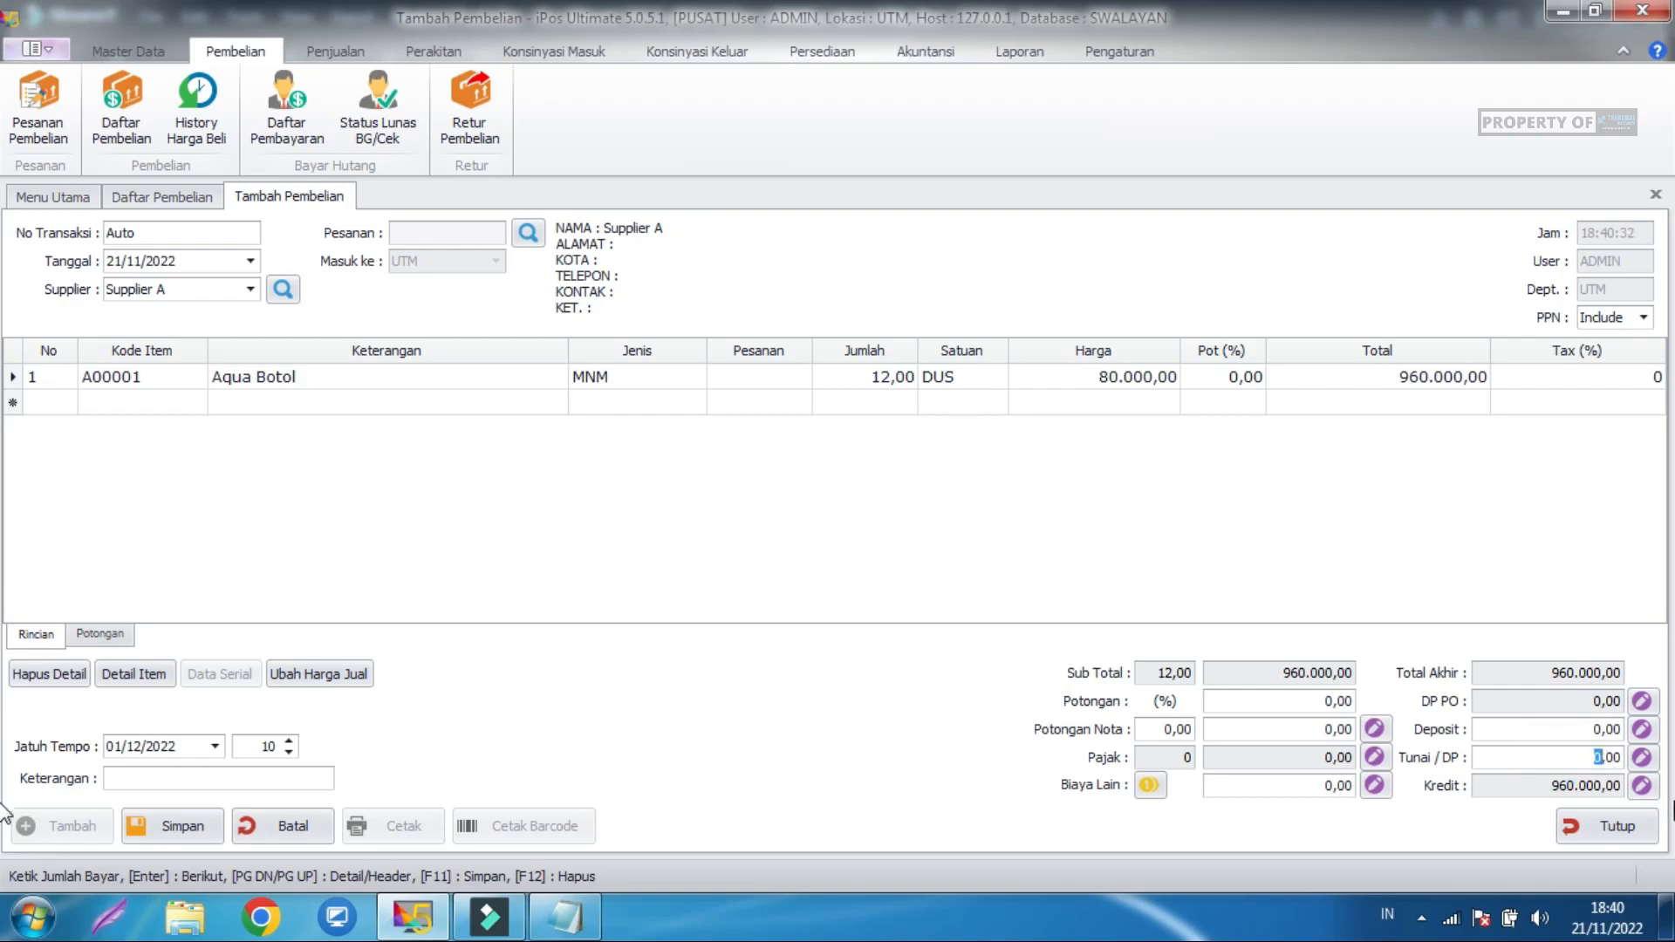
type("960000")
left_click(1642, 759)
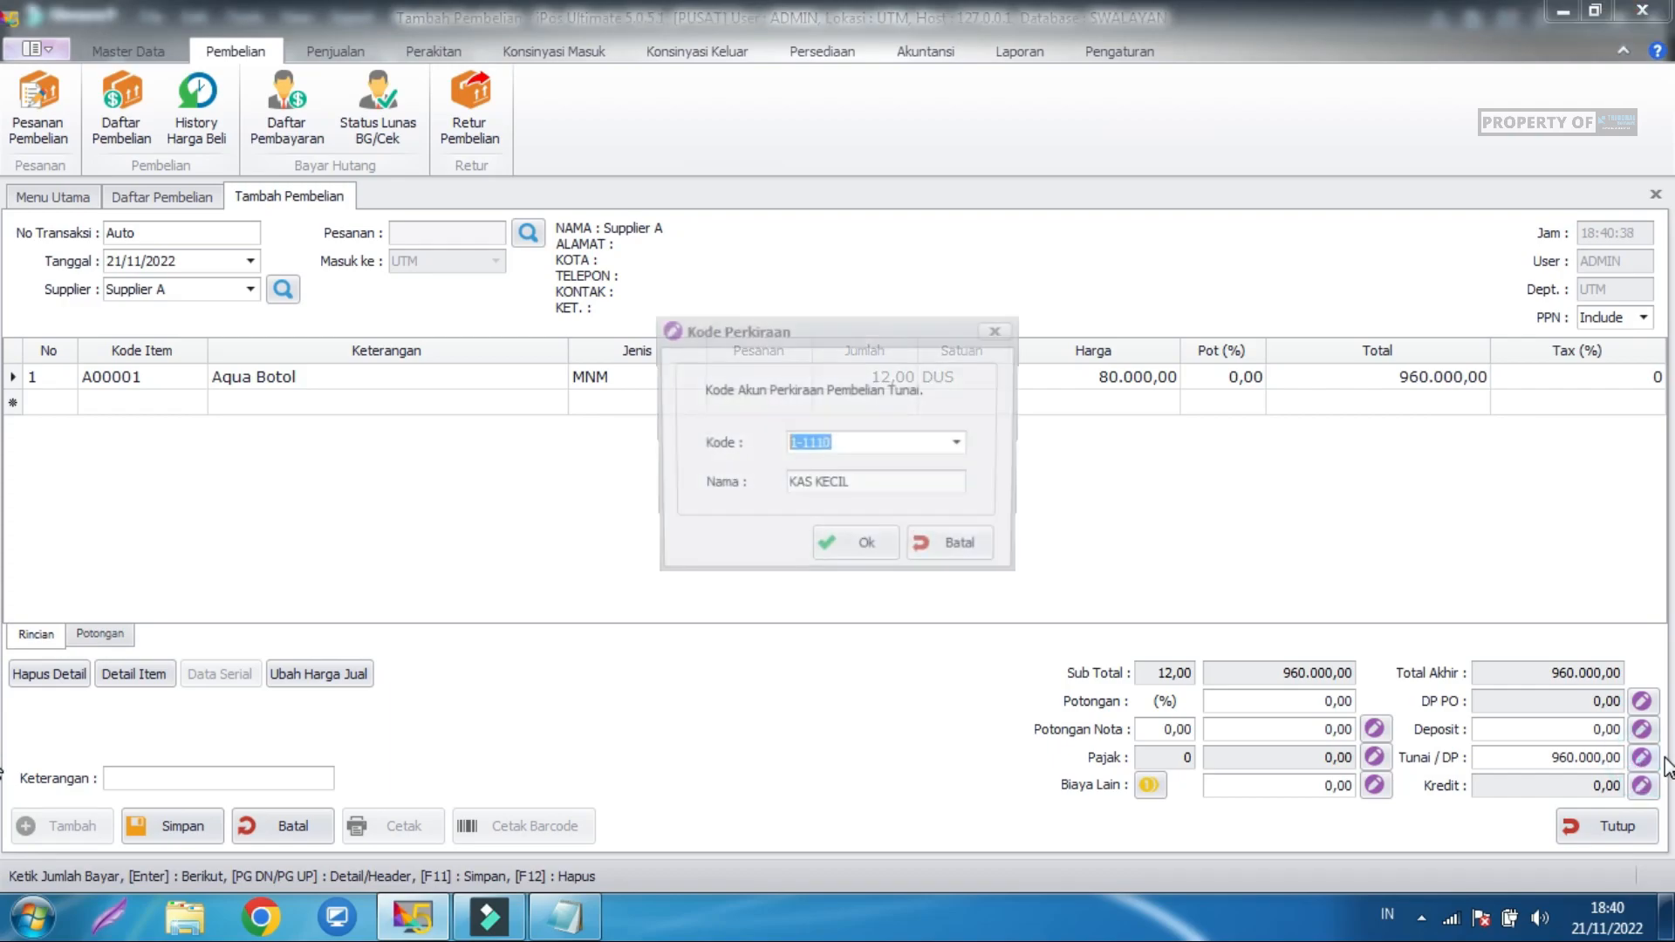
left_click(960, 443)
left_click(935, 531)
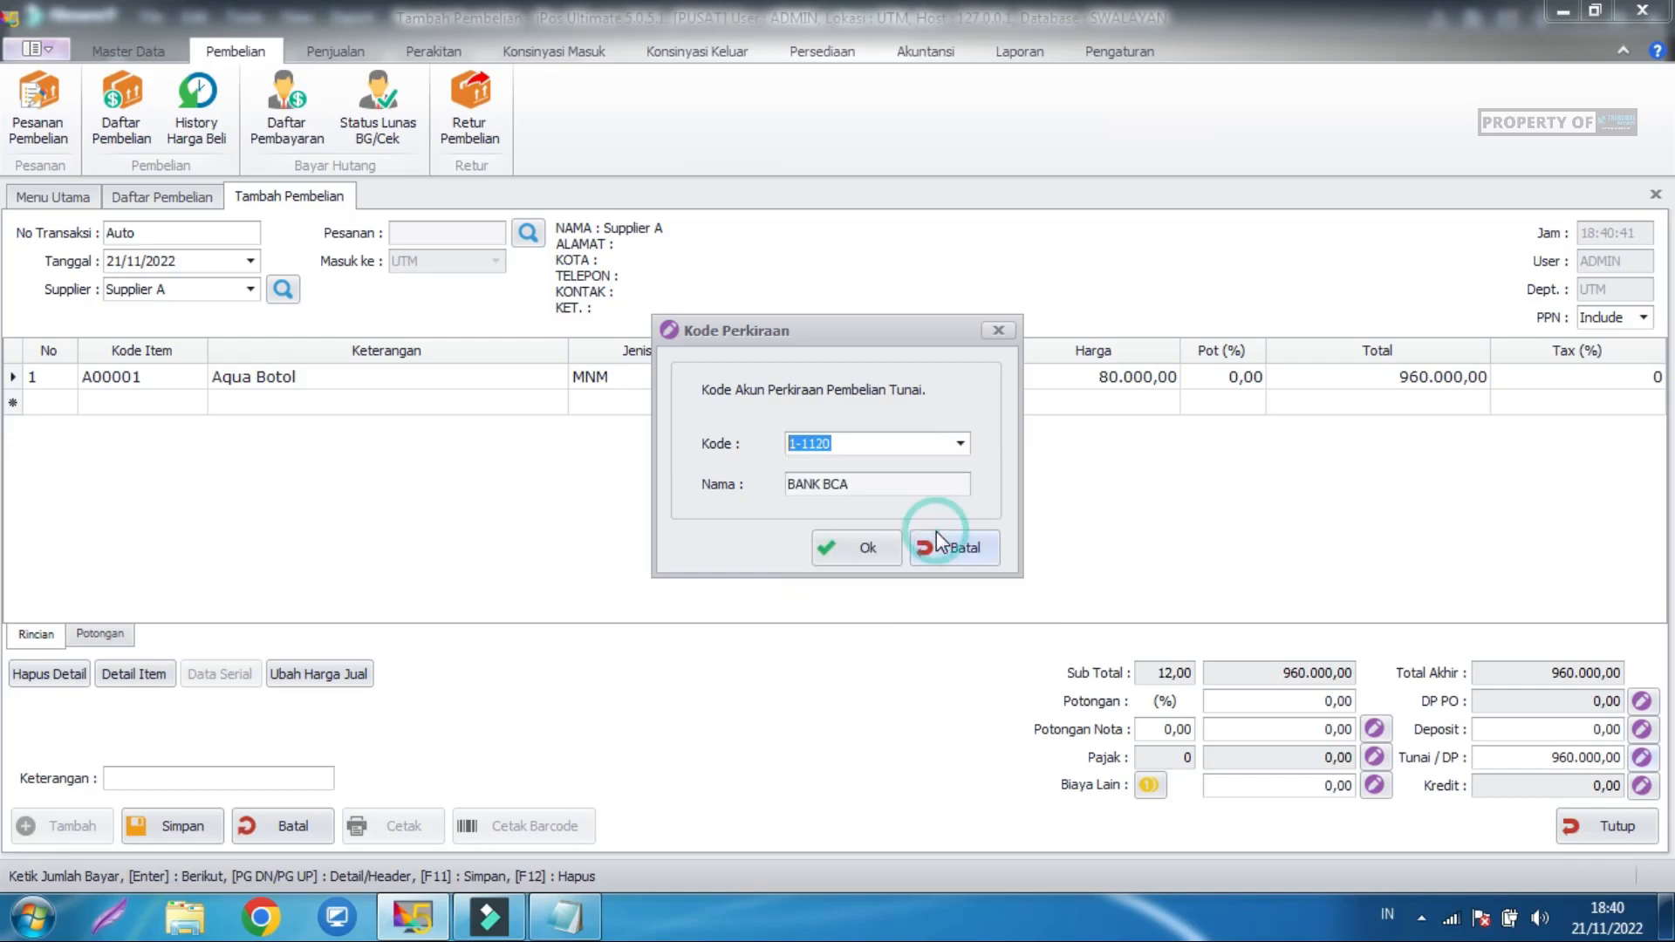
left_click(888, 552)
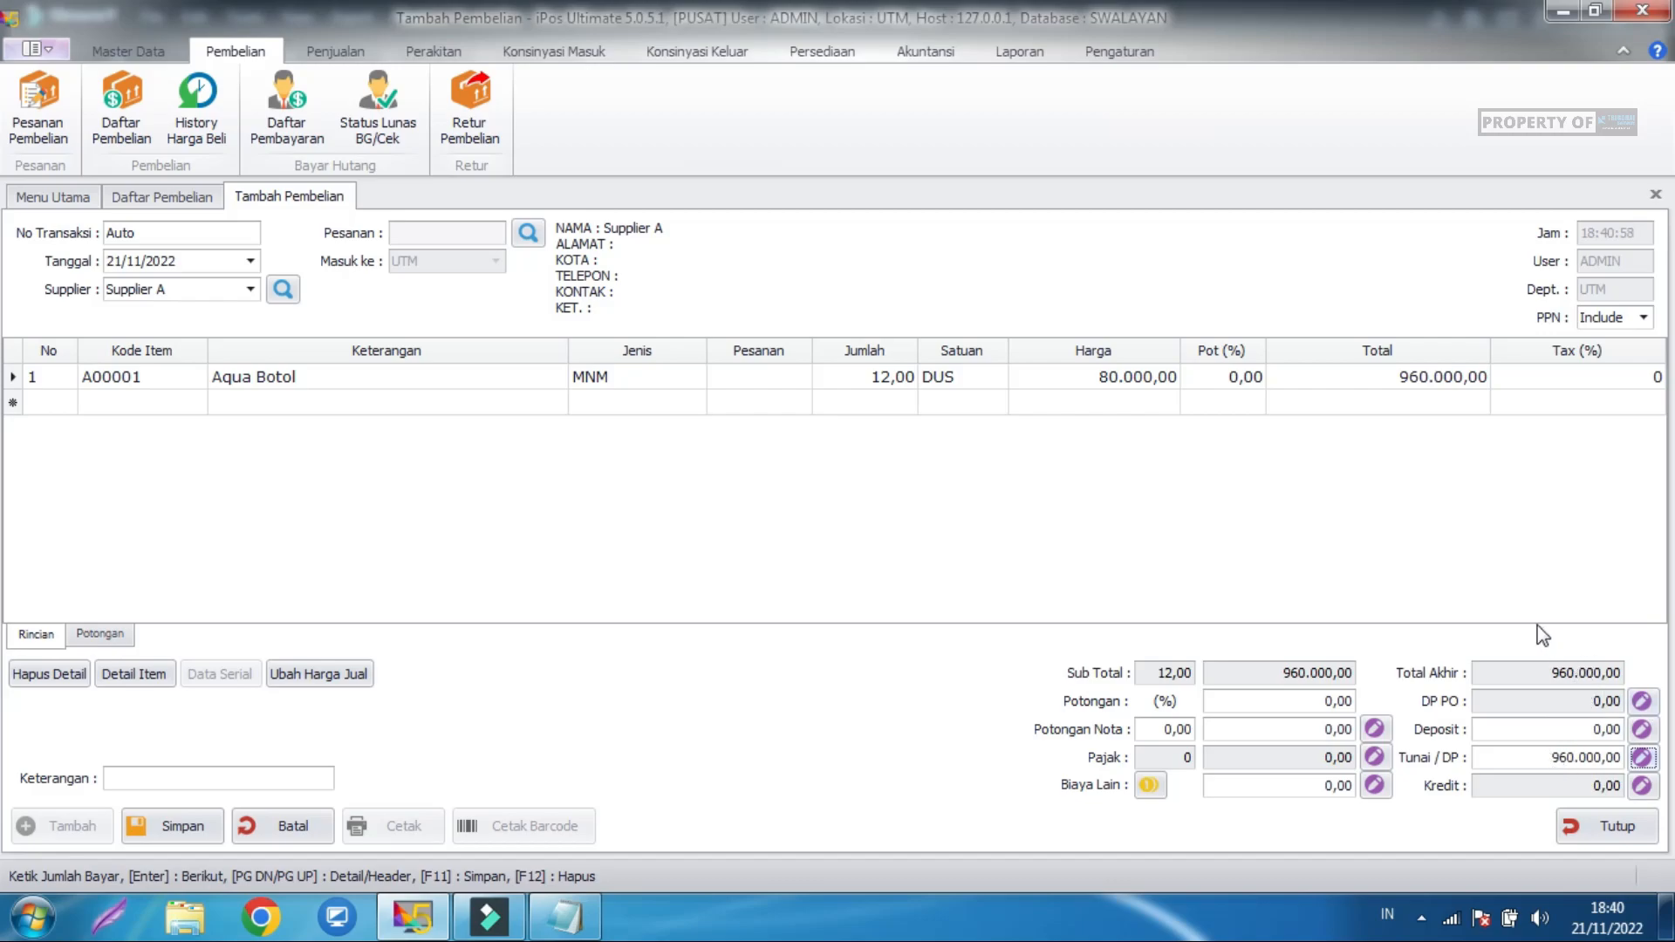
left_click(1475, 584)
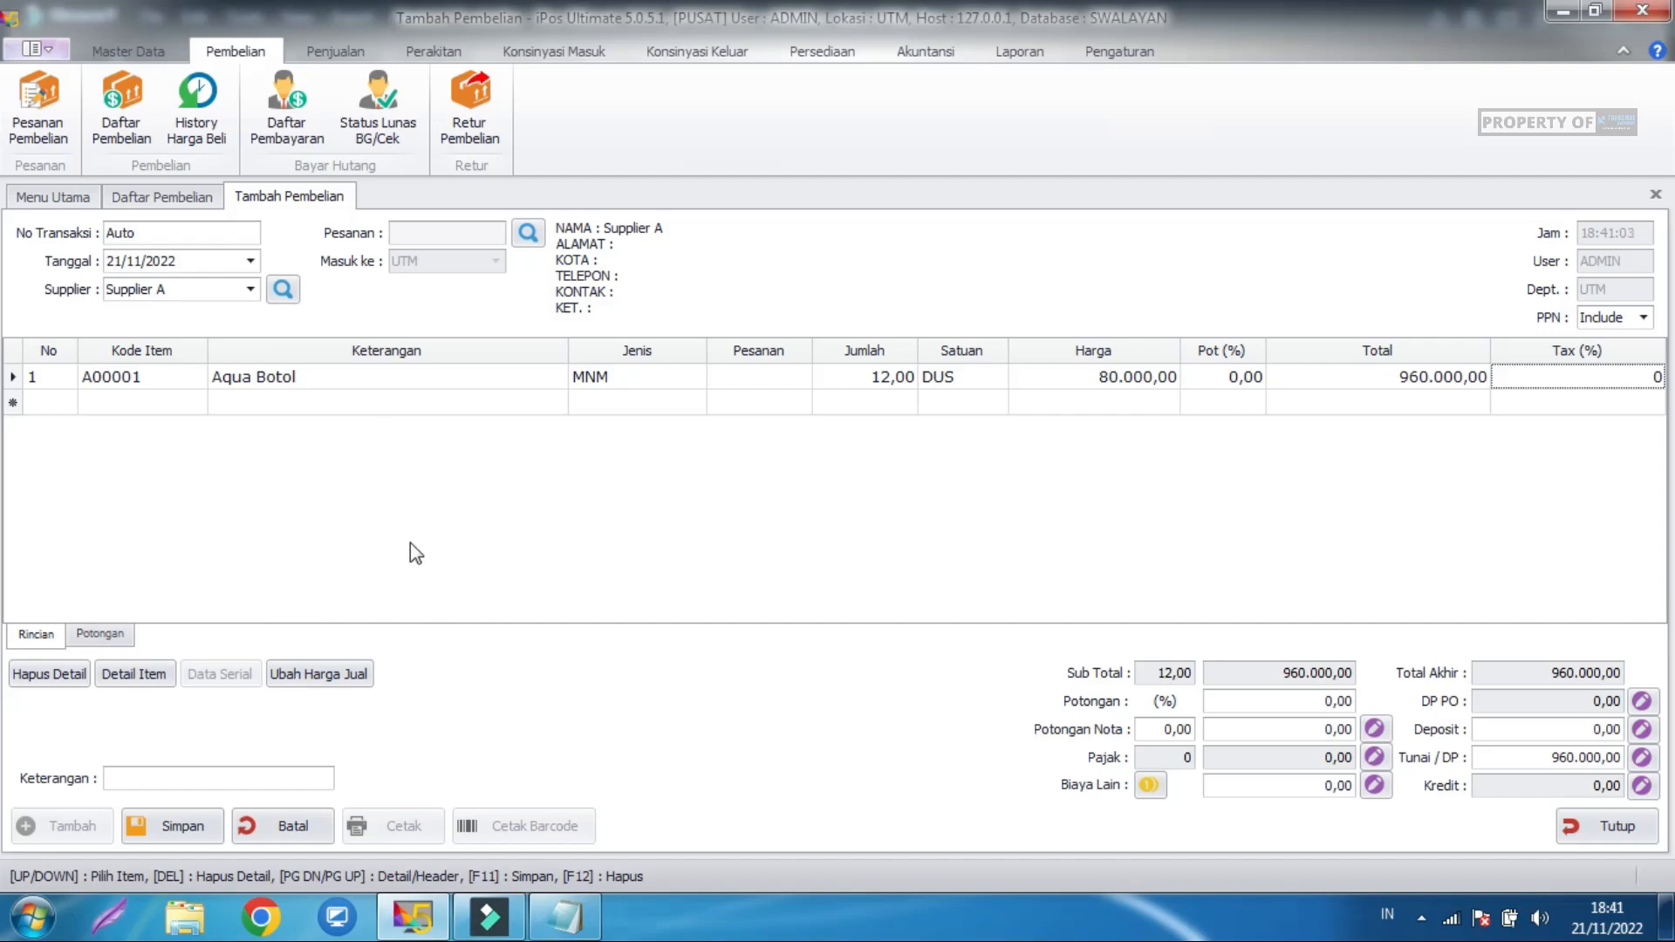
Save the purchase from Supplier A and answer the follow-up prompts.
left_click(177, 827)
left_click(1014, 539)
left_click(1161, 542)
Open the item list and check the stock of Aqua Botol in the DUS unit.
left_click(128, 50)
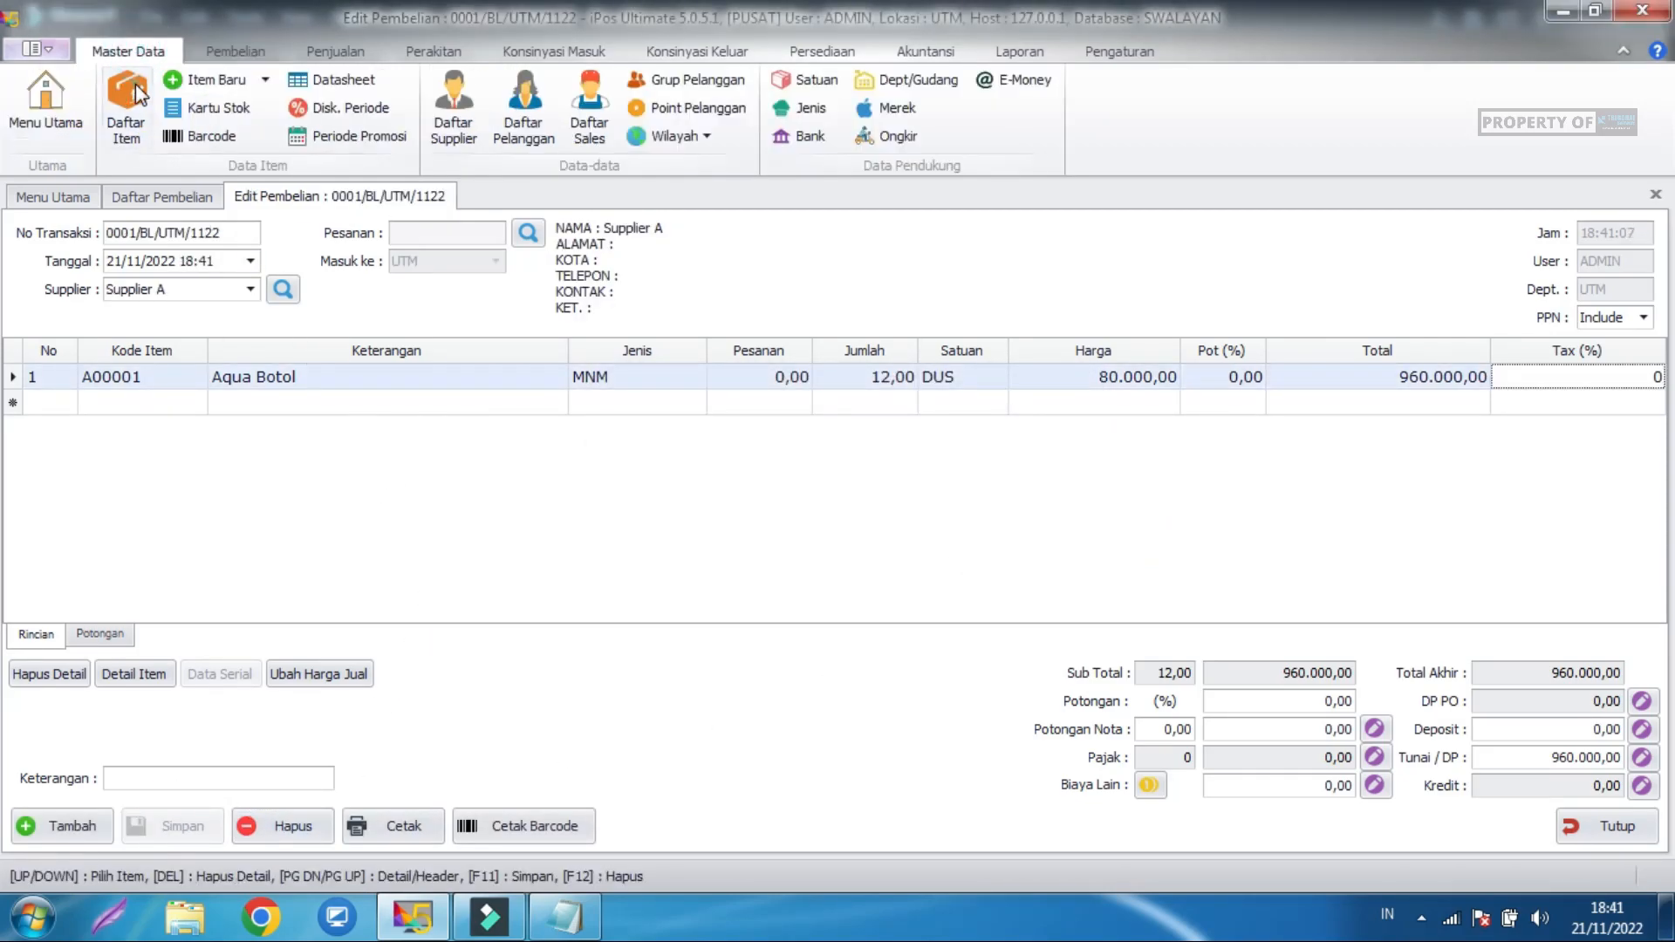
left_click(134, 84)
left_click(487, 456)
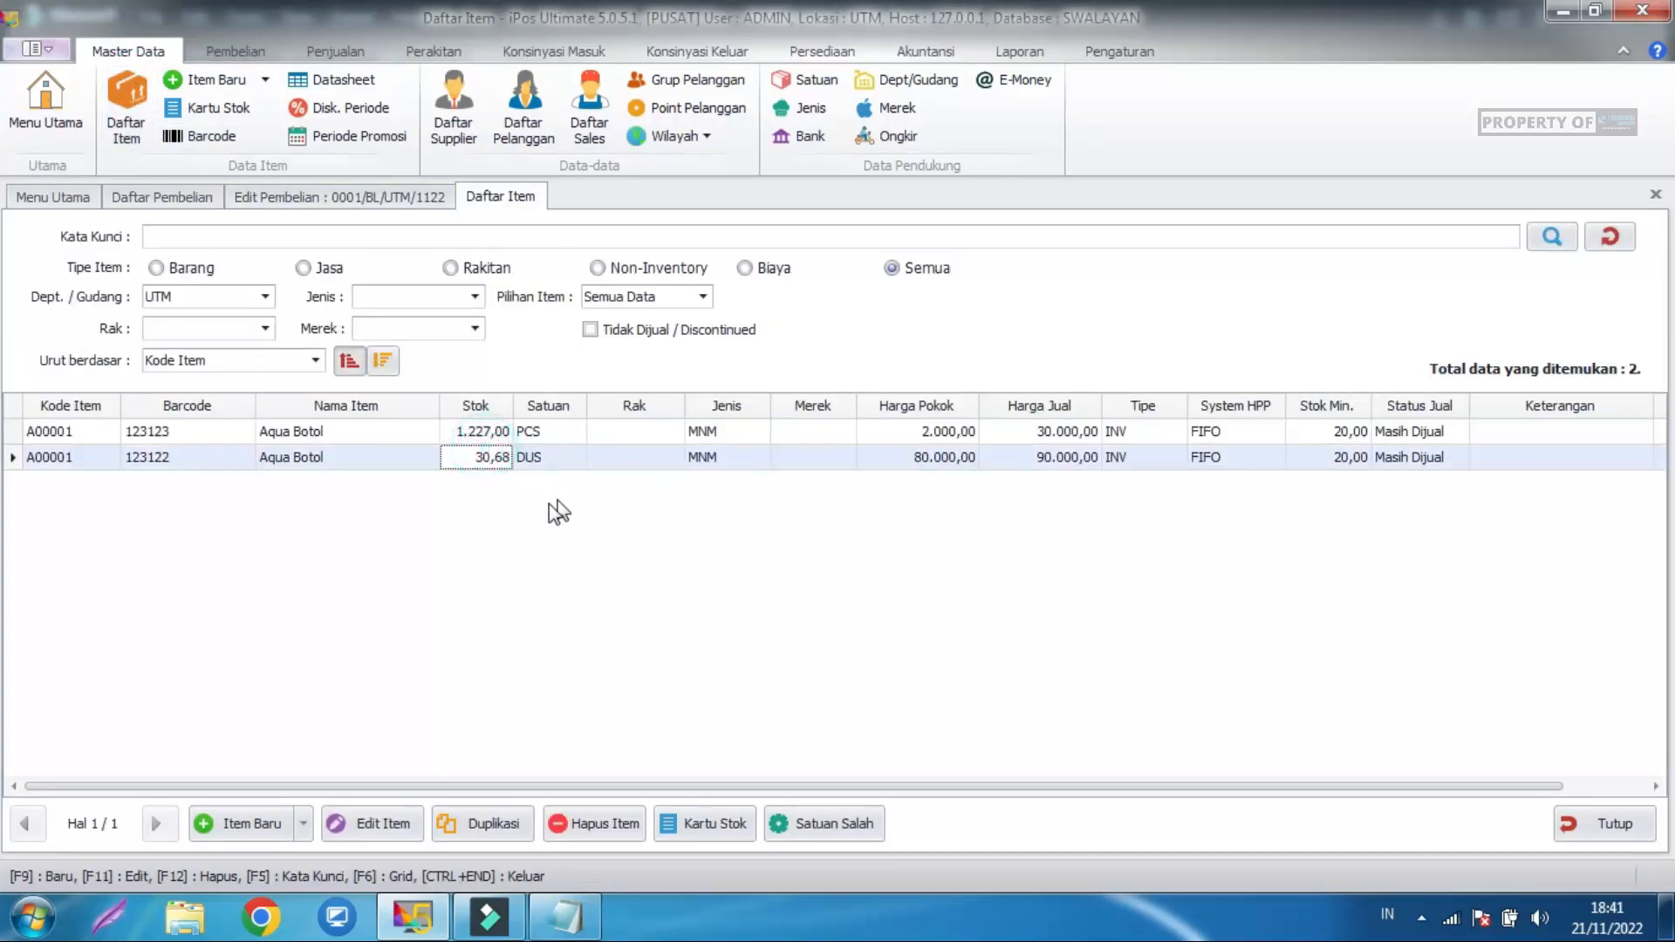
left_click(1002, 622)
left_click(487, 445)
Open the stock card of Aqua Botol and examine the incoming purchase and the earlier sales entries.
left_click(703, 823)
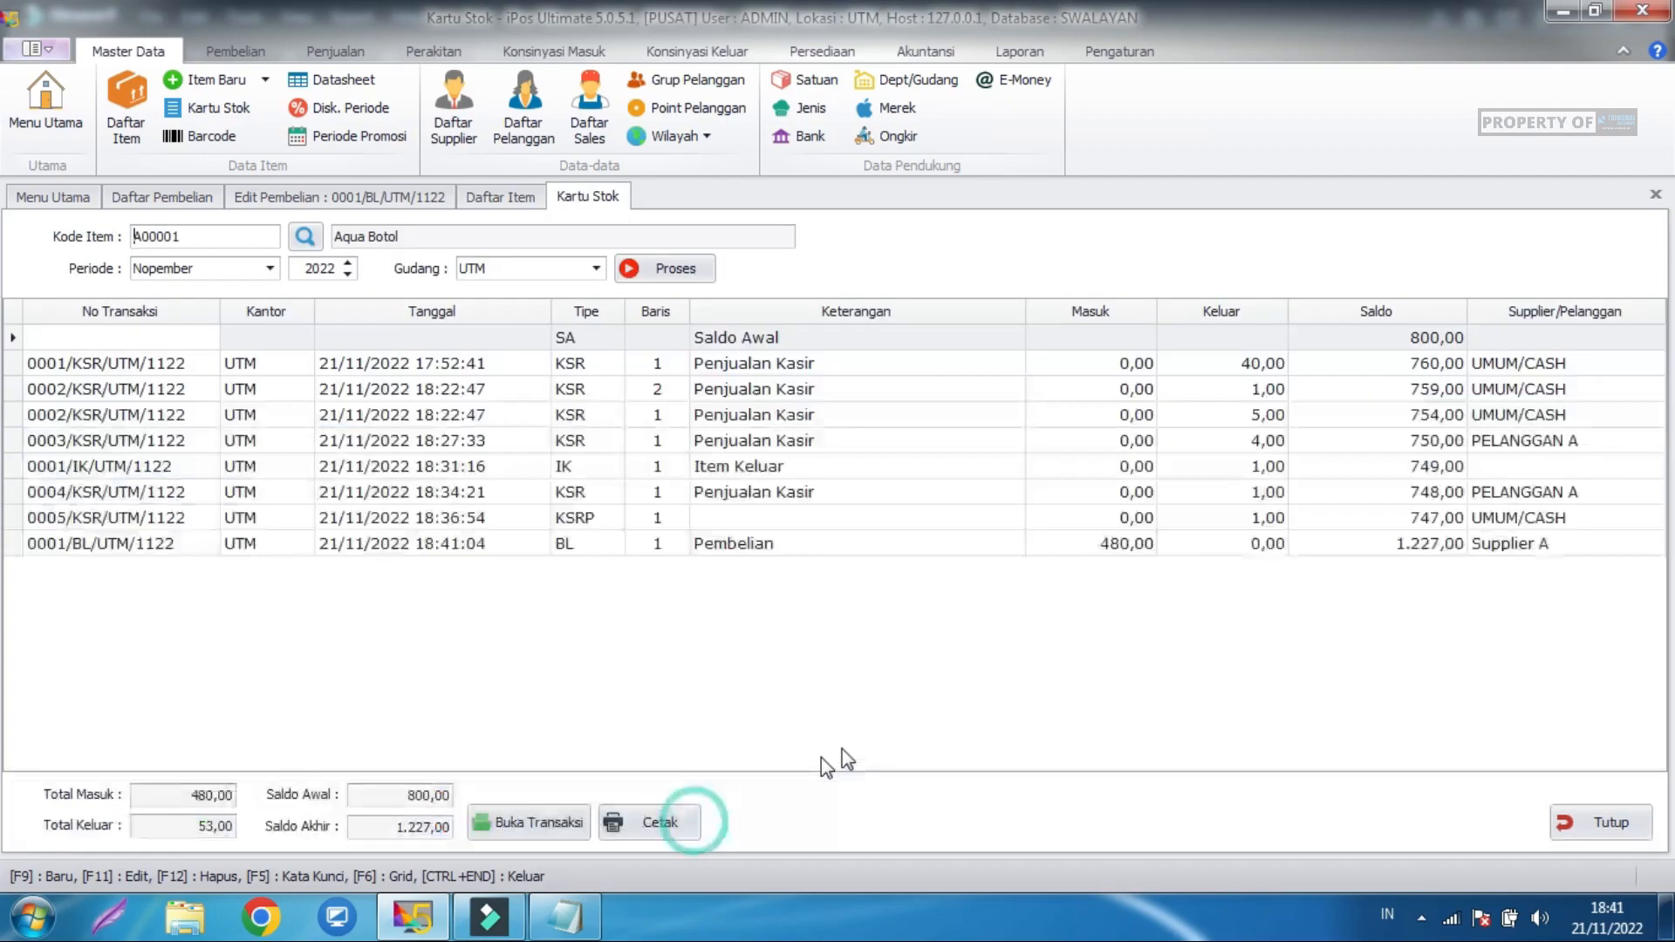
left_click(872, 543)
left_click(1113, 545)
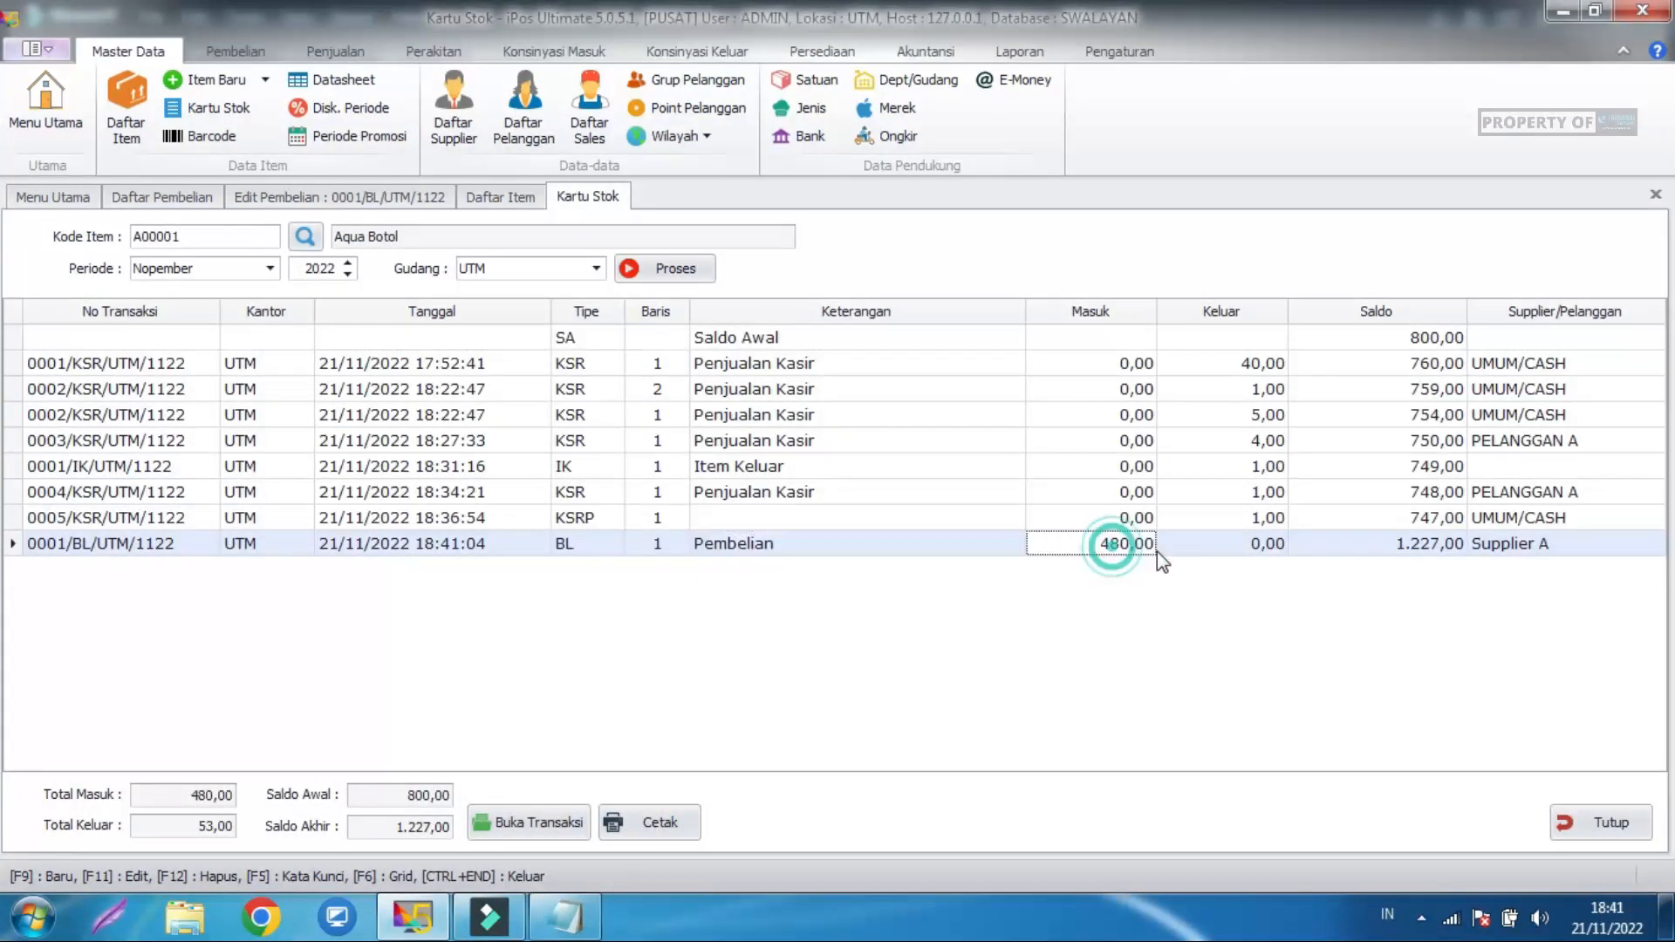
left_click(1131, 545)
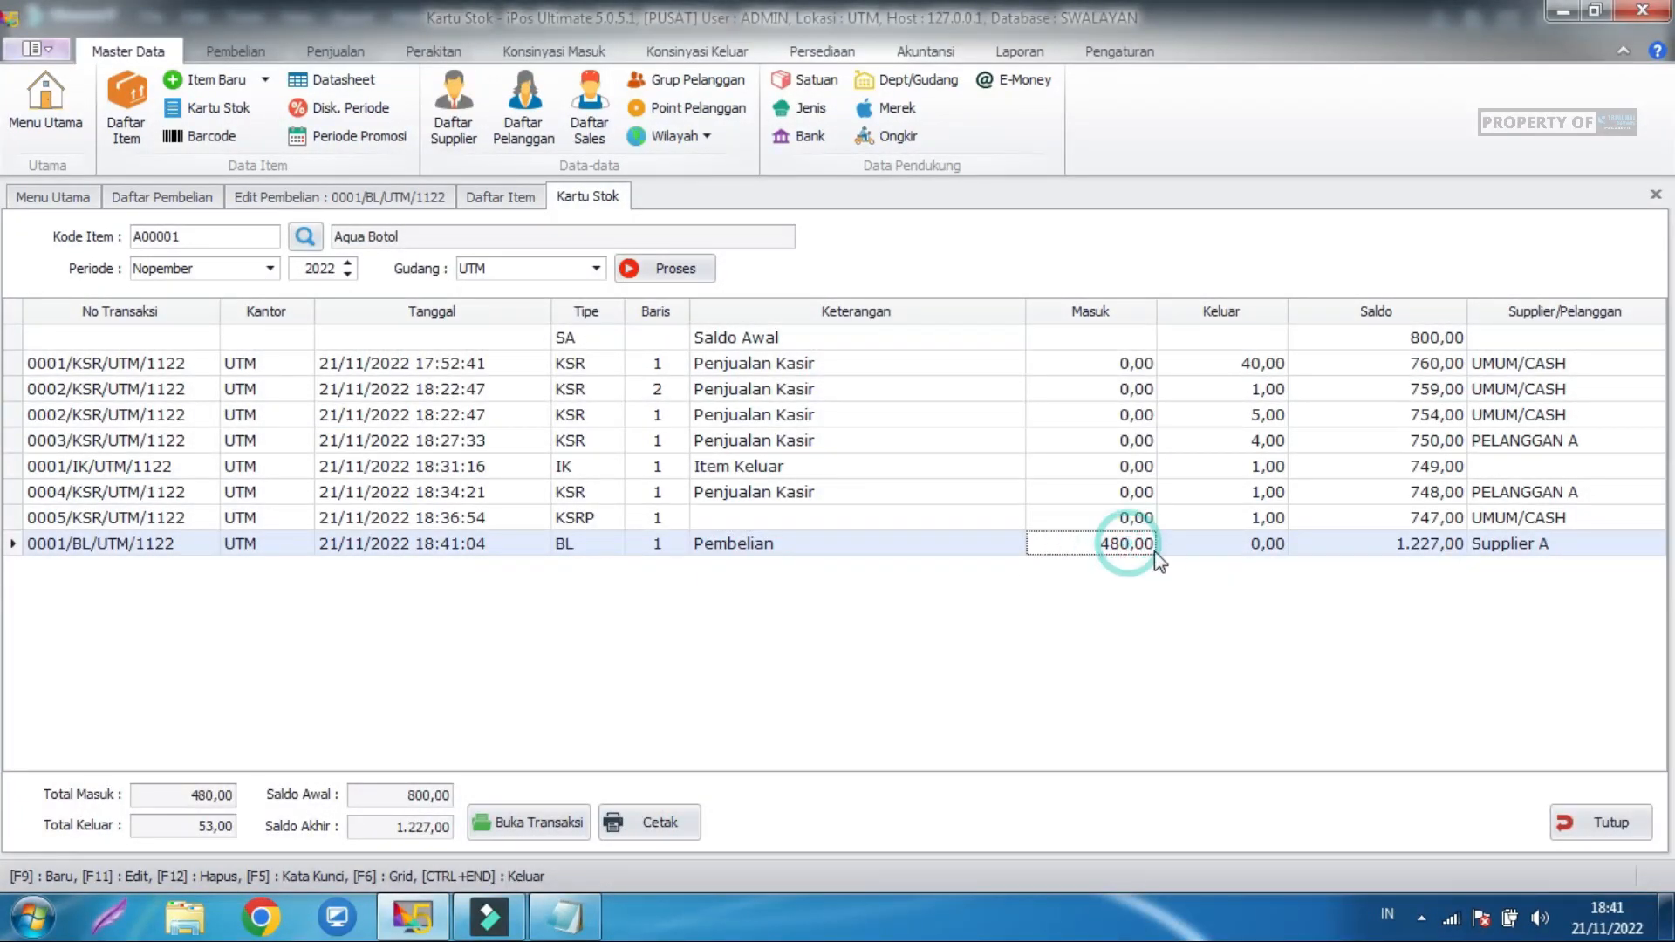
left_click(272, 517)
left_click(579, 520)
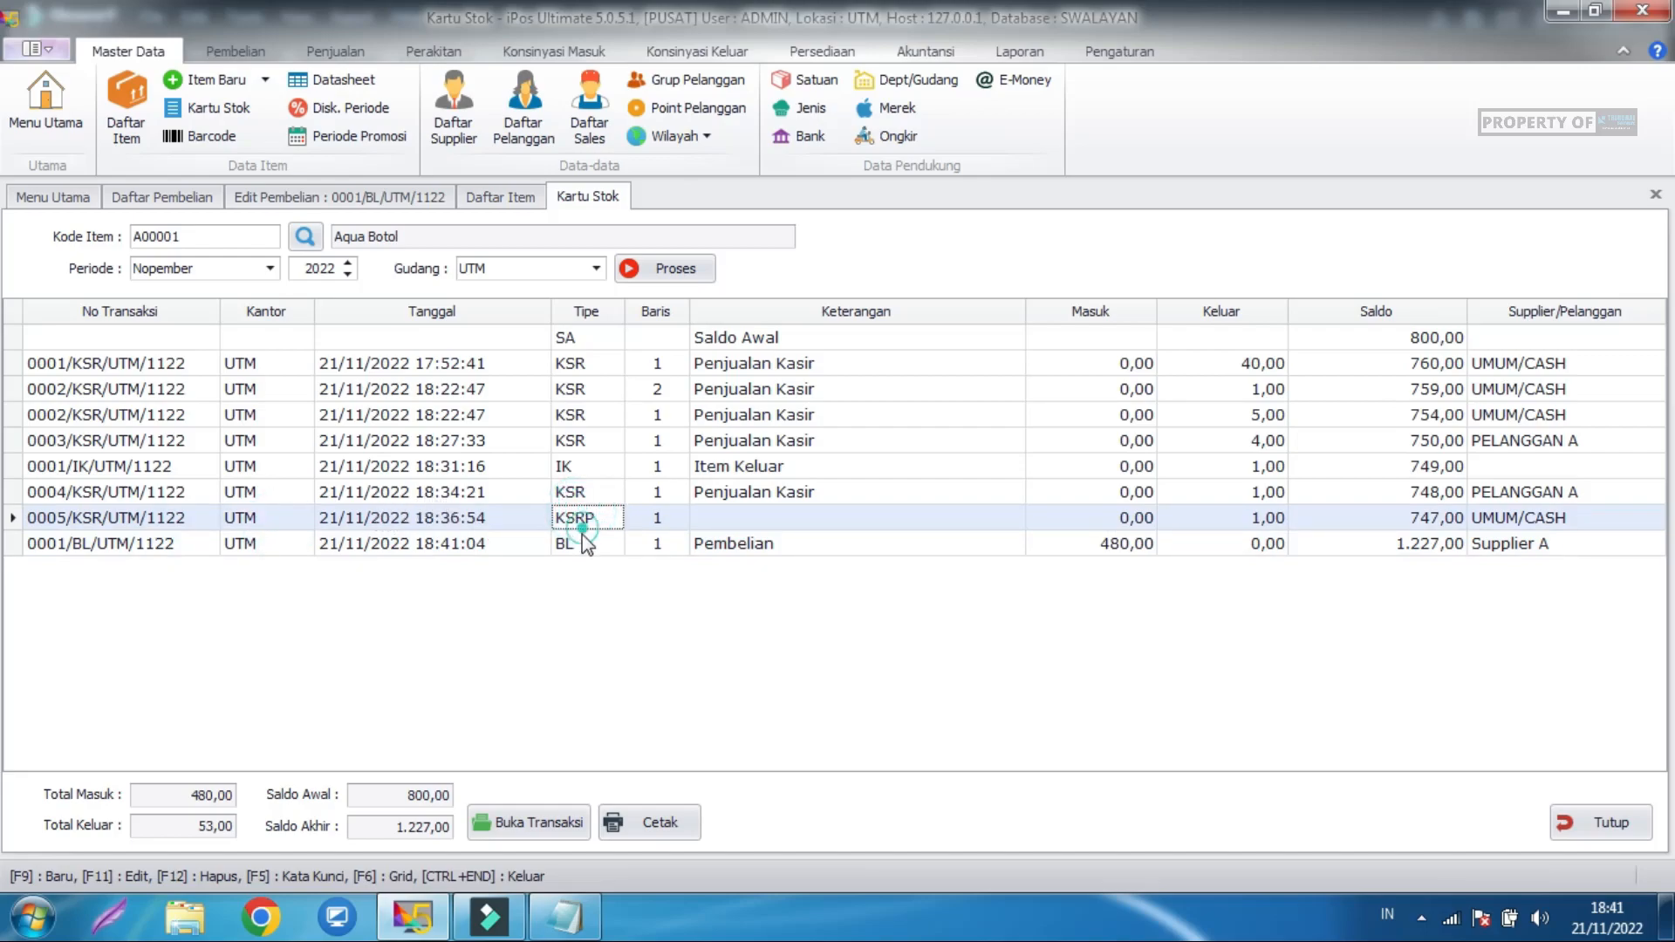
left_click(1515, 514)
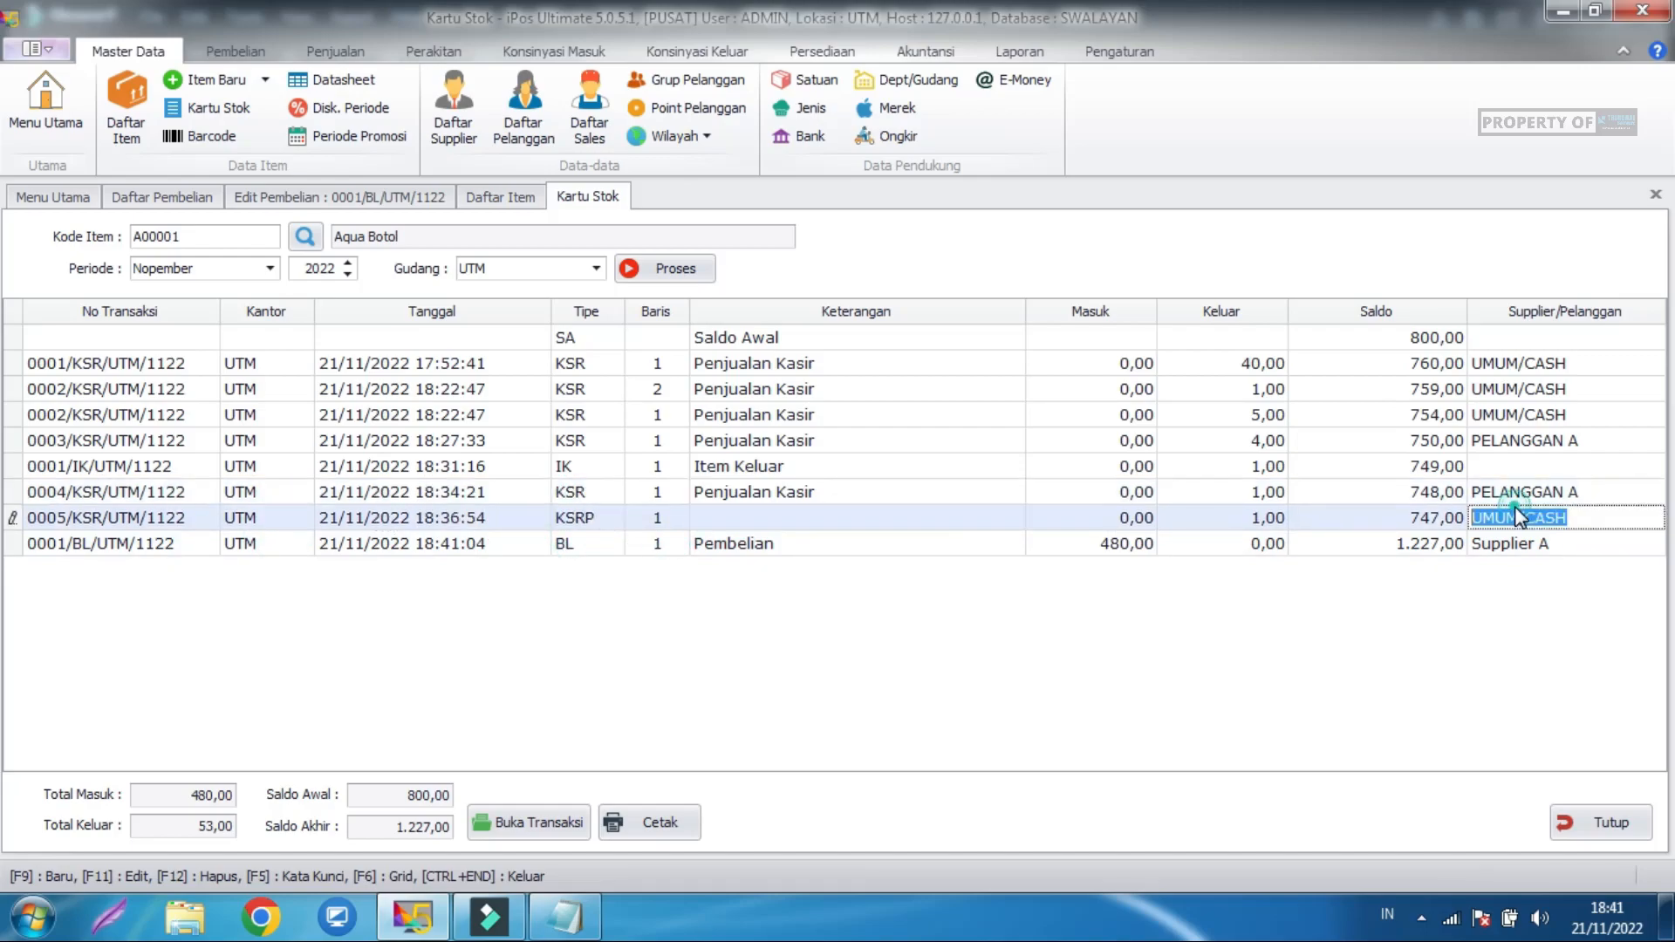
left_click(1489, 545)
left_click(1372, 515)
left_click(1029, 389)
left_click(578, 494)
left_click(519, 542)
left_click(501, 517)
left_click(493, 440)
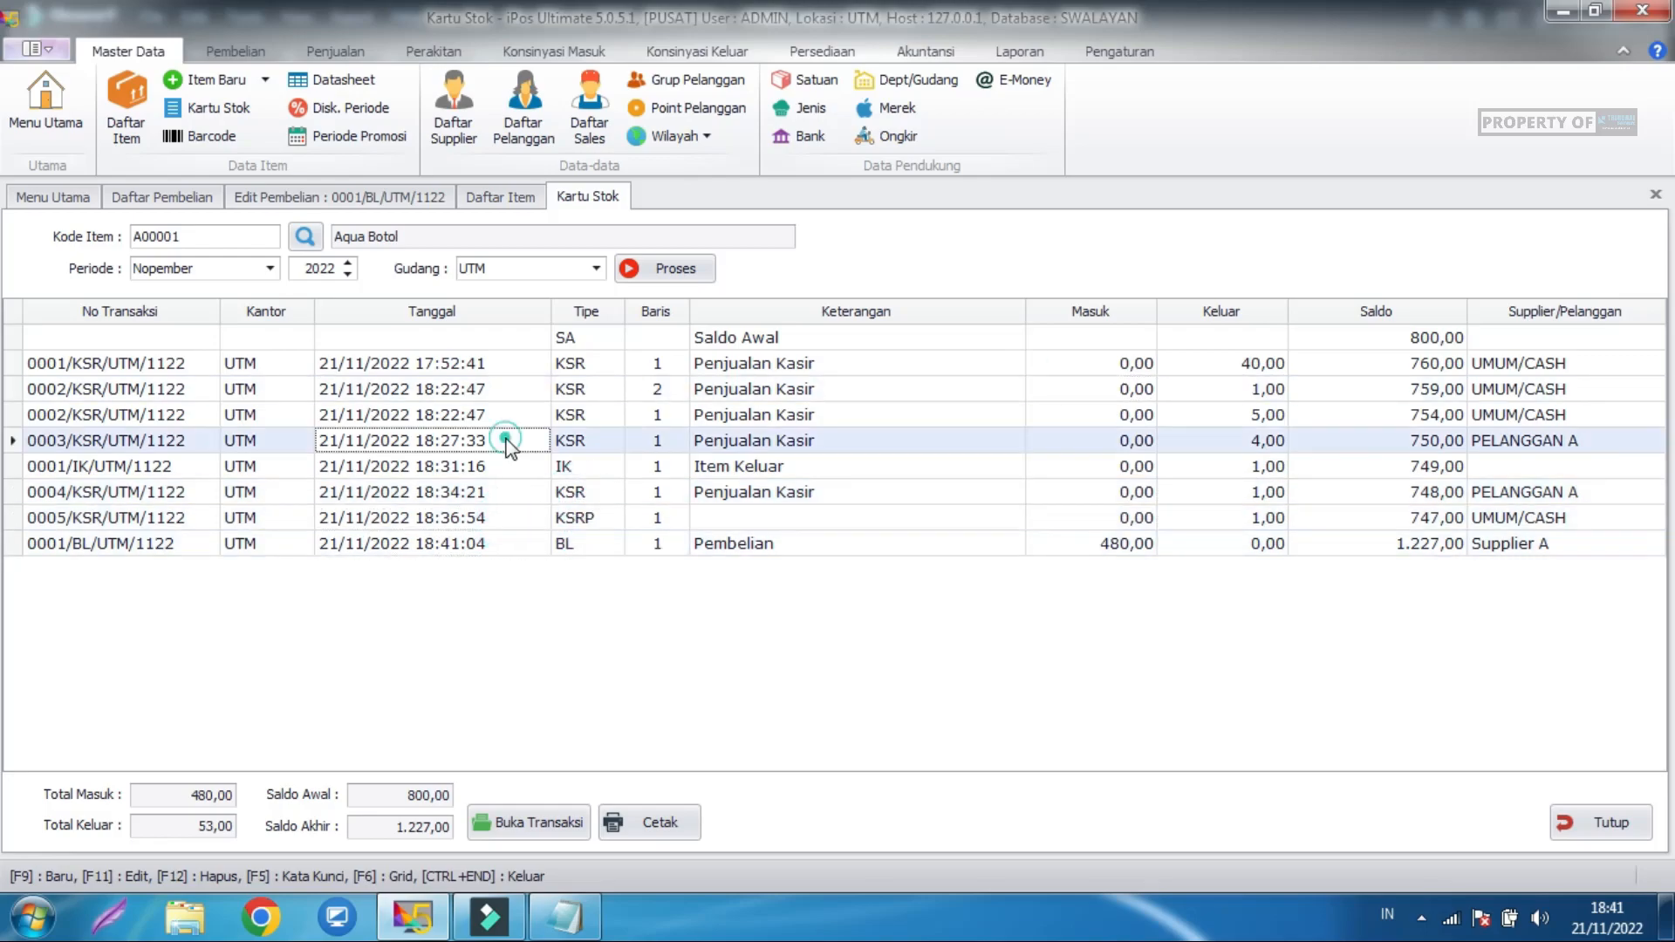
Close the stock card, item list and saved purchase to return to the purchase list.
left_click(1610, 822)
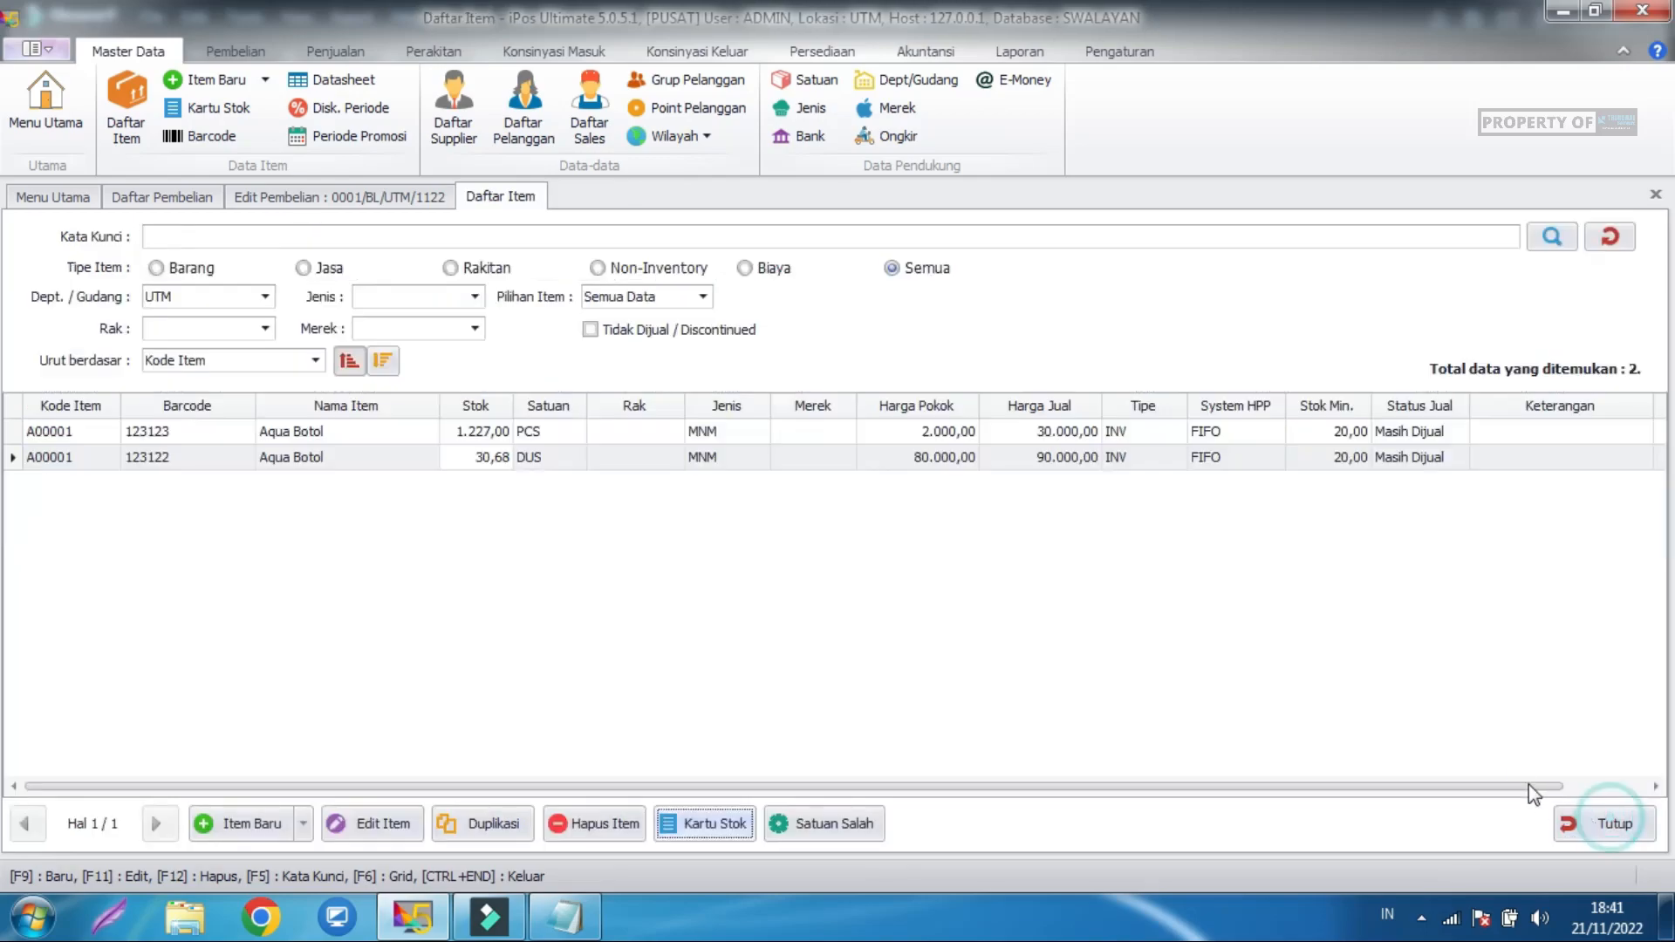
left_click(1607, 829)
left_click(1261, 462)
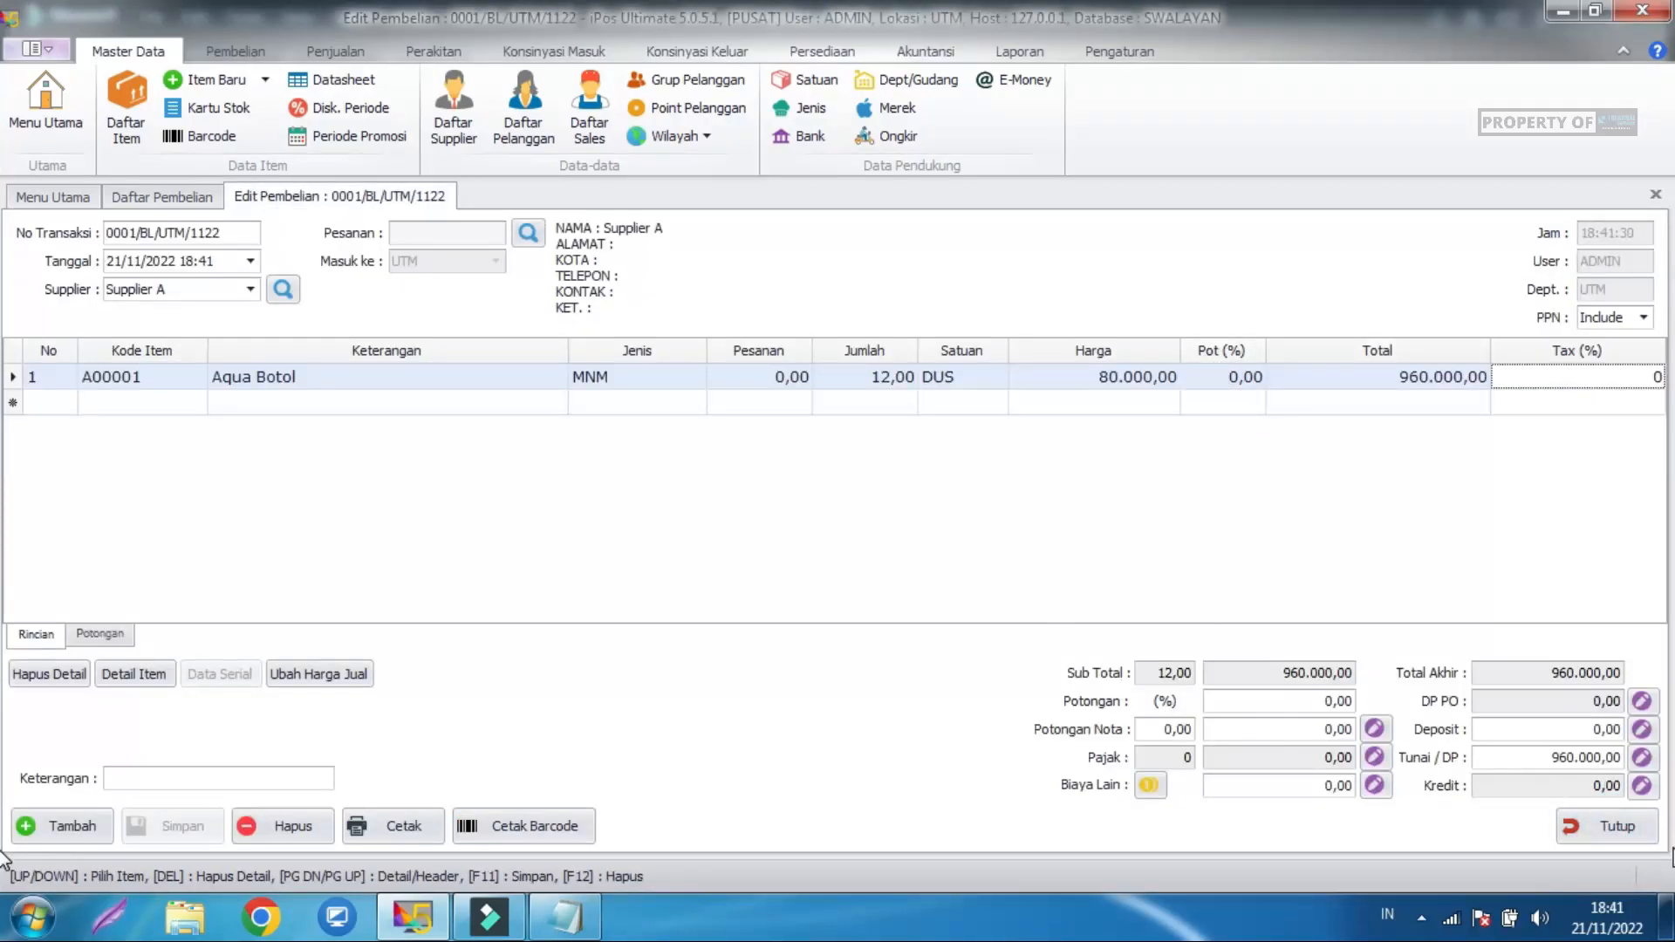
left_click(1605, 829)
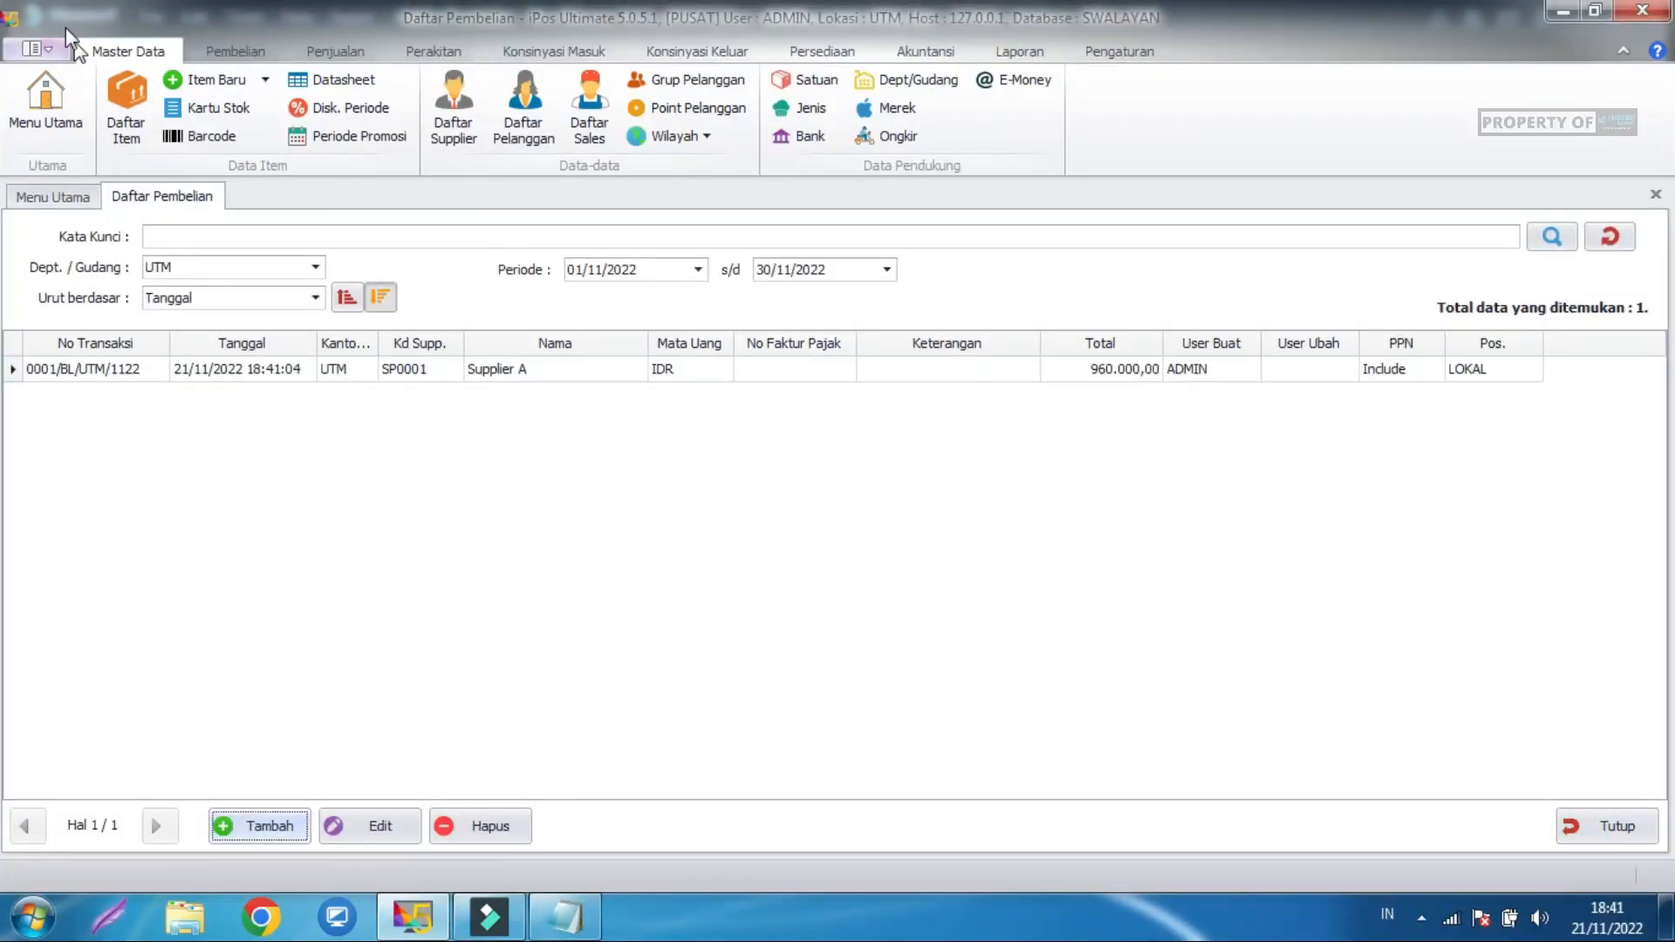
Look up the outgoing items list (Daftar Item Keluar) among the inventory functions.
left_click(218, 52)
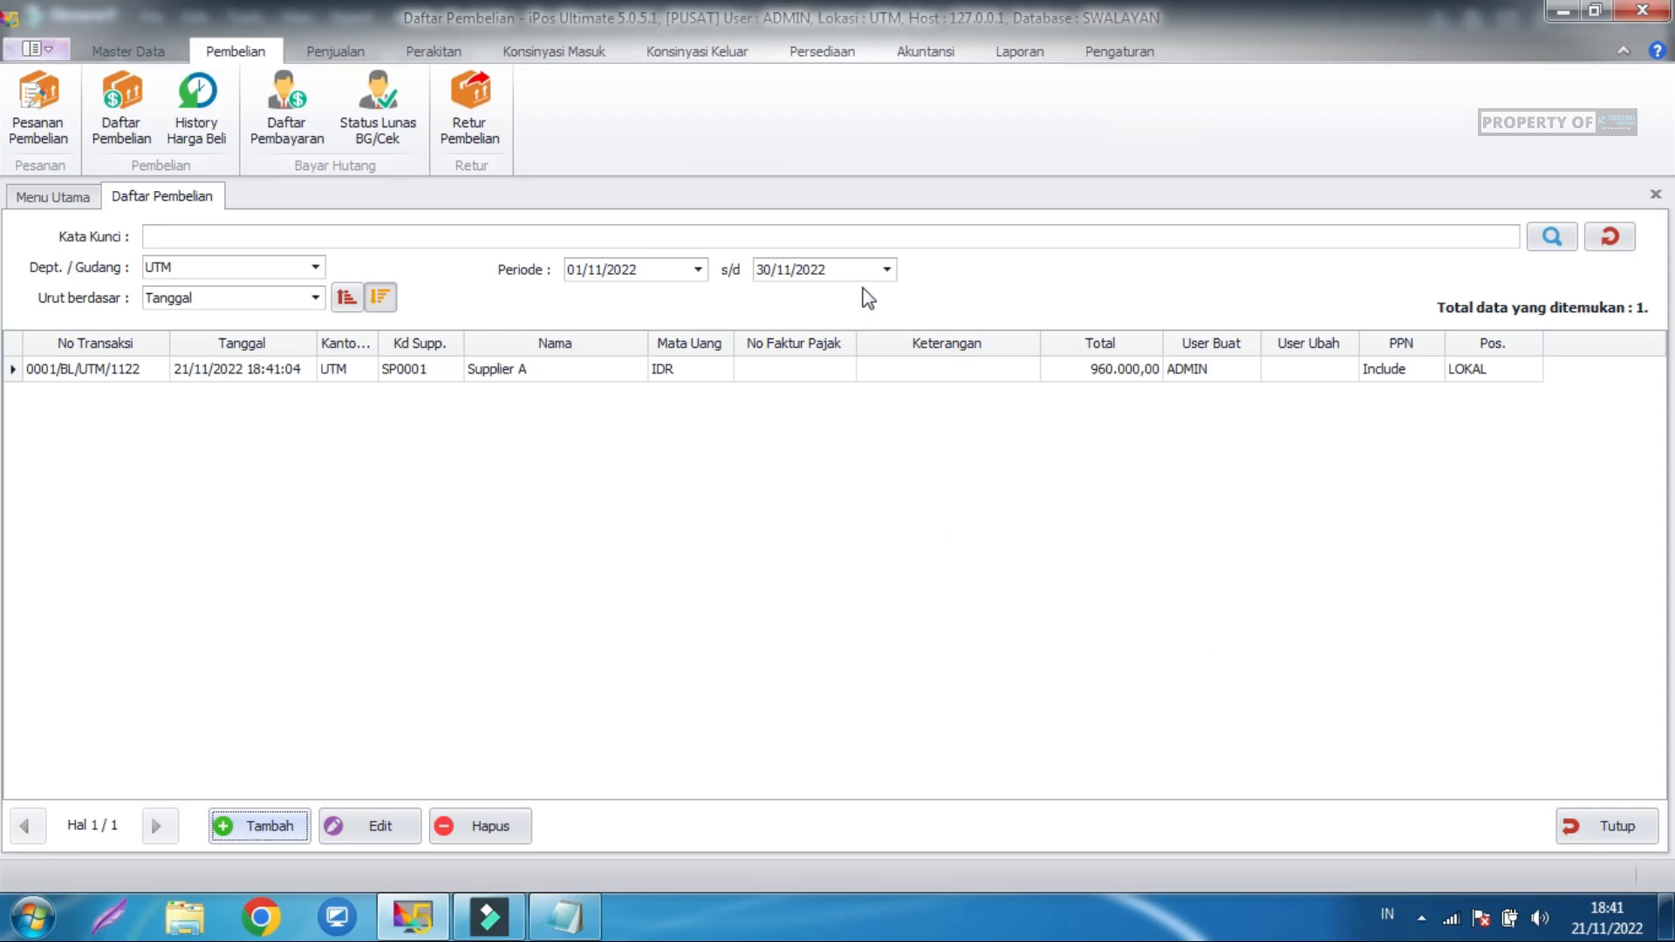
left_click(803, 568)
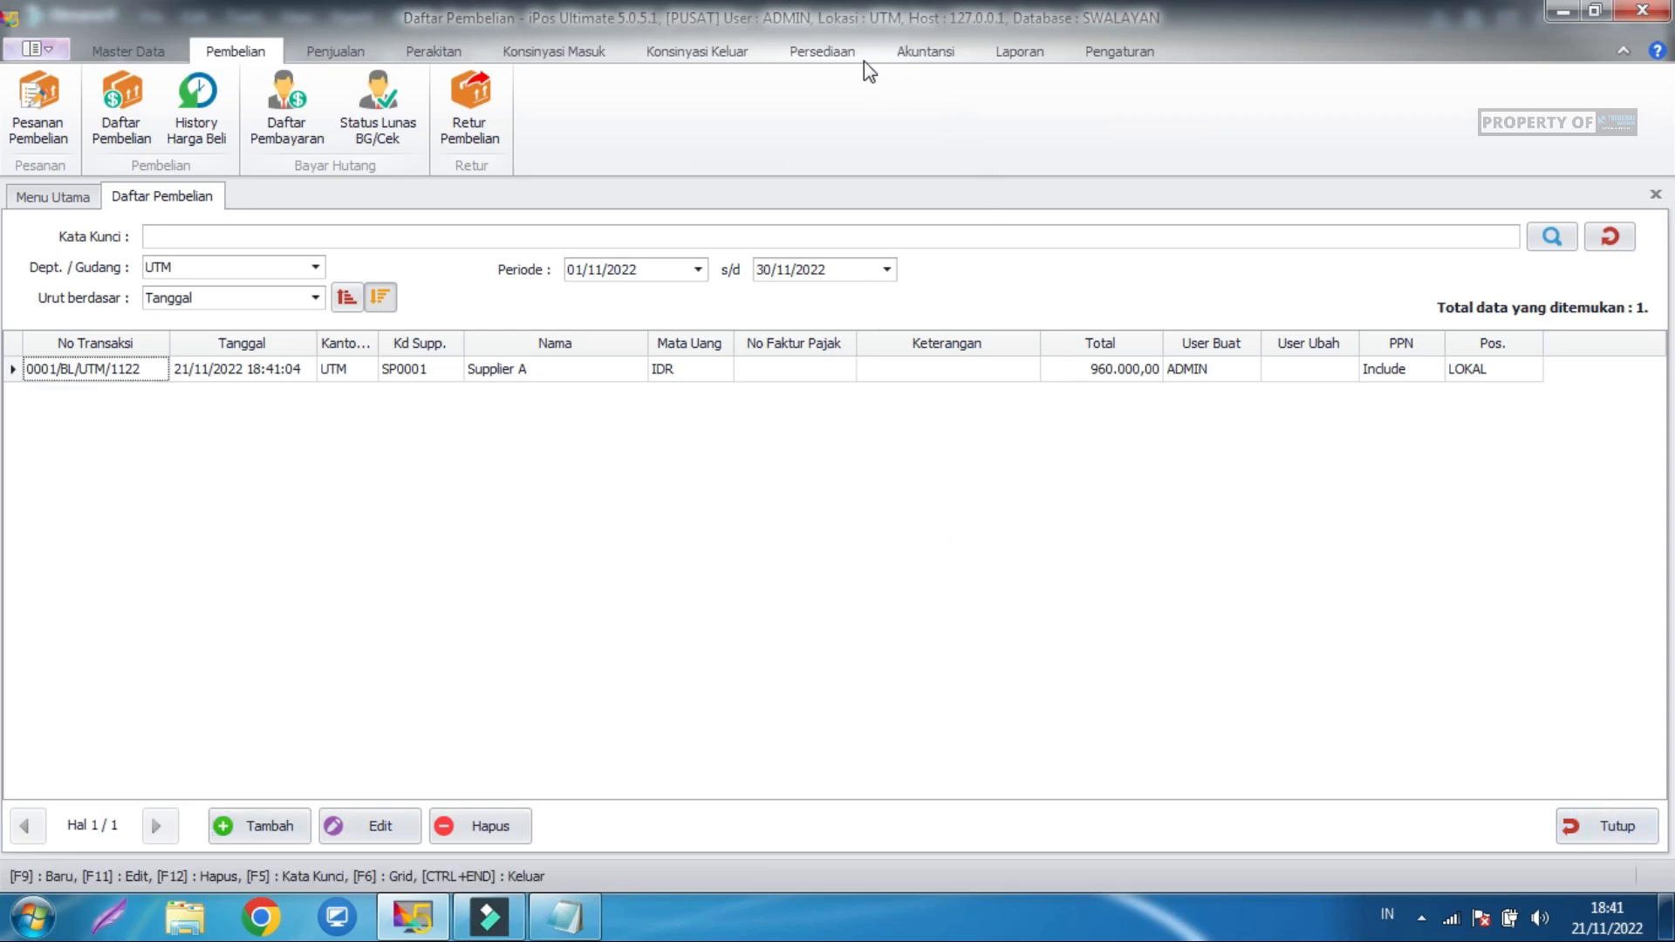
left_click(839, 54)
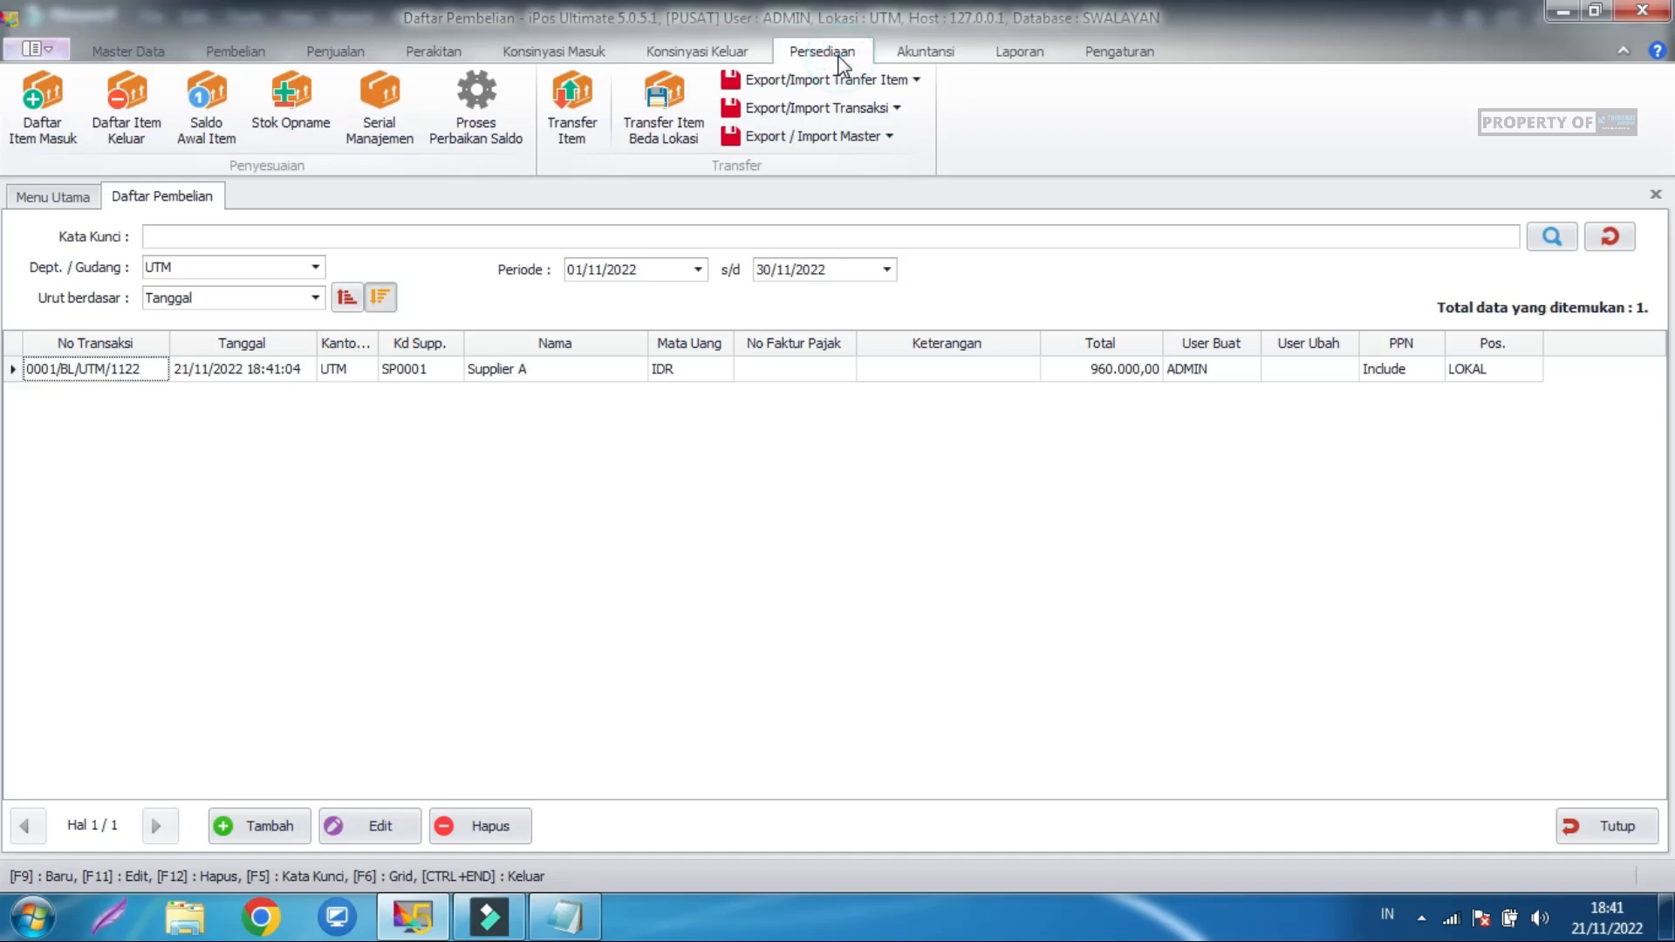
left_click(132, 122)
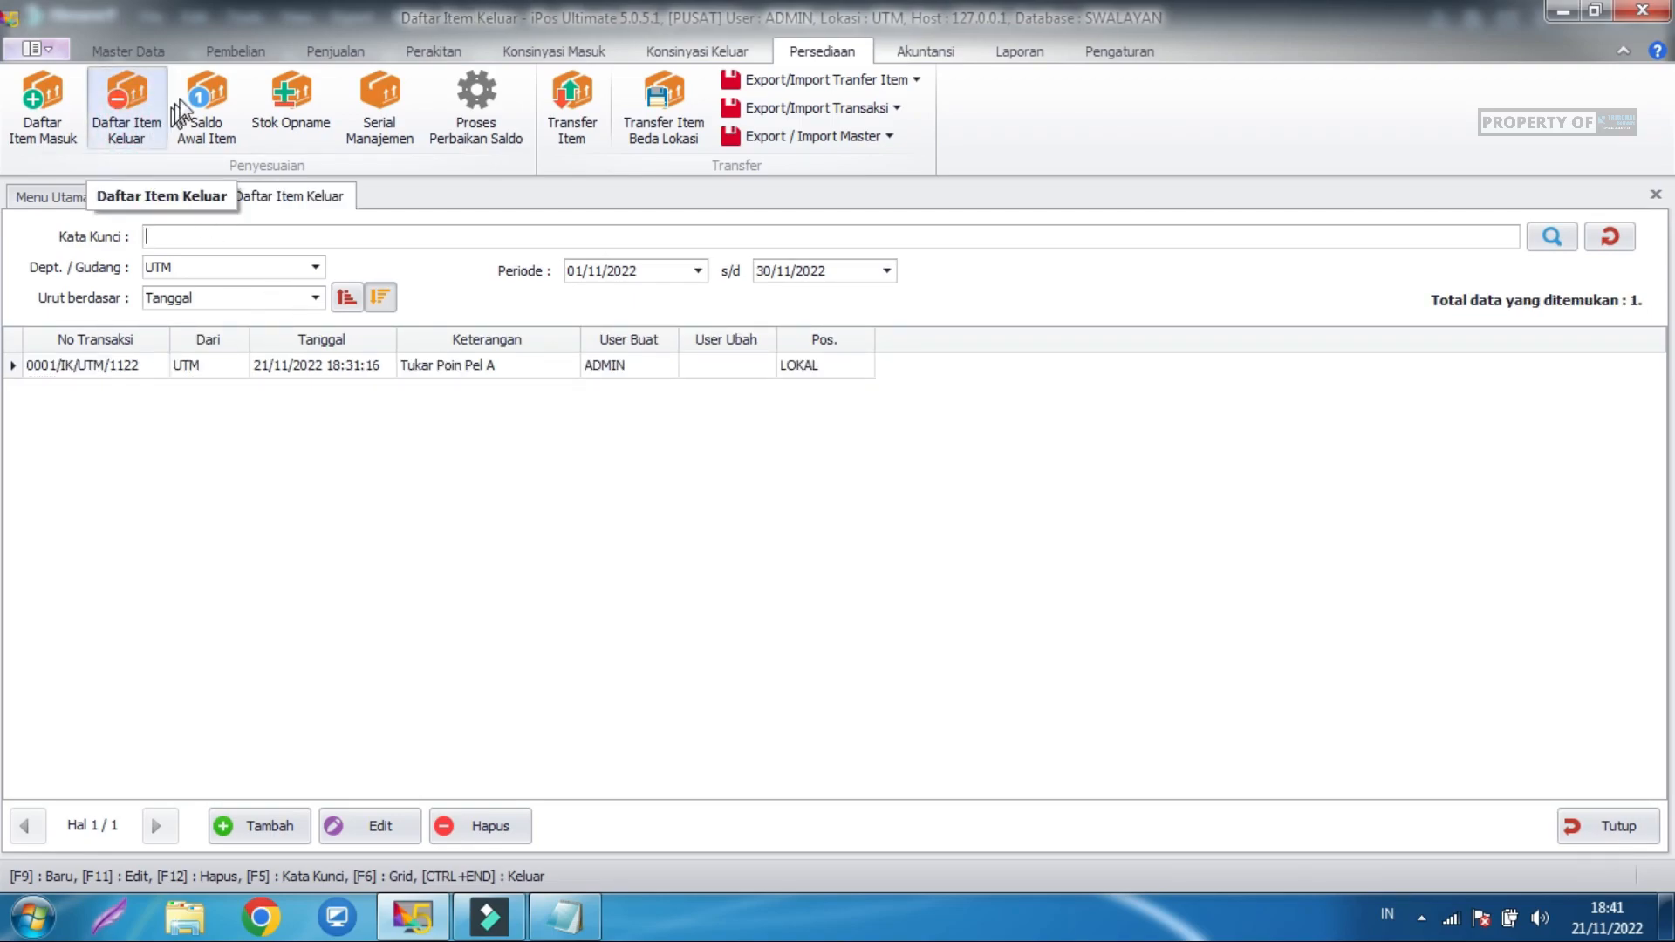
Start a new purchase return (Retur Pembelian) and choose Supplier A as the supplier.
left_click(232, 54)
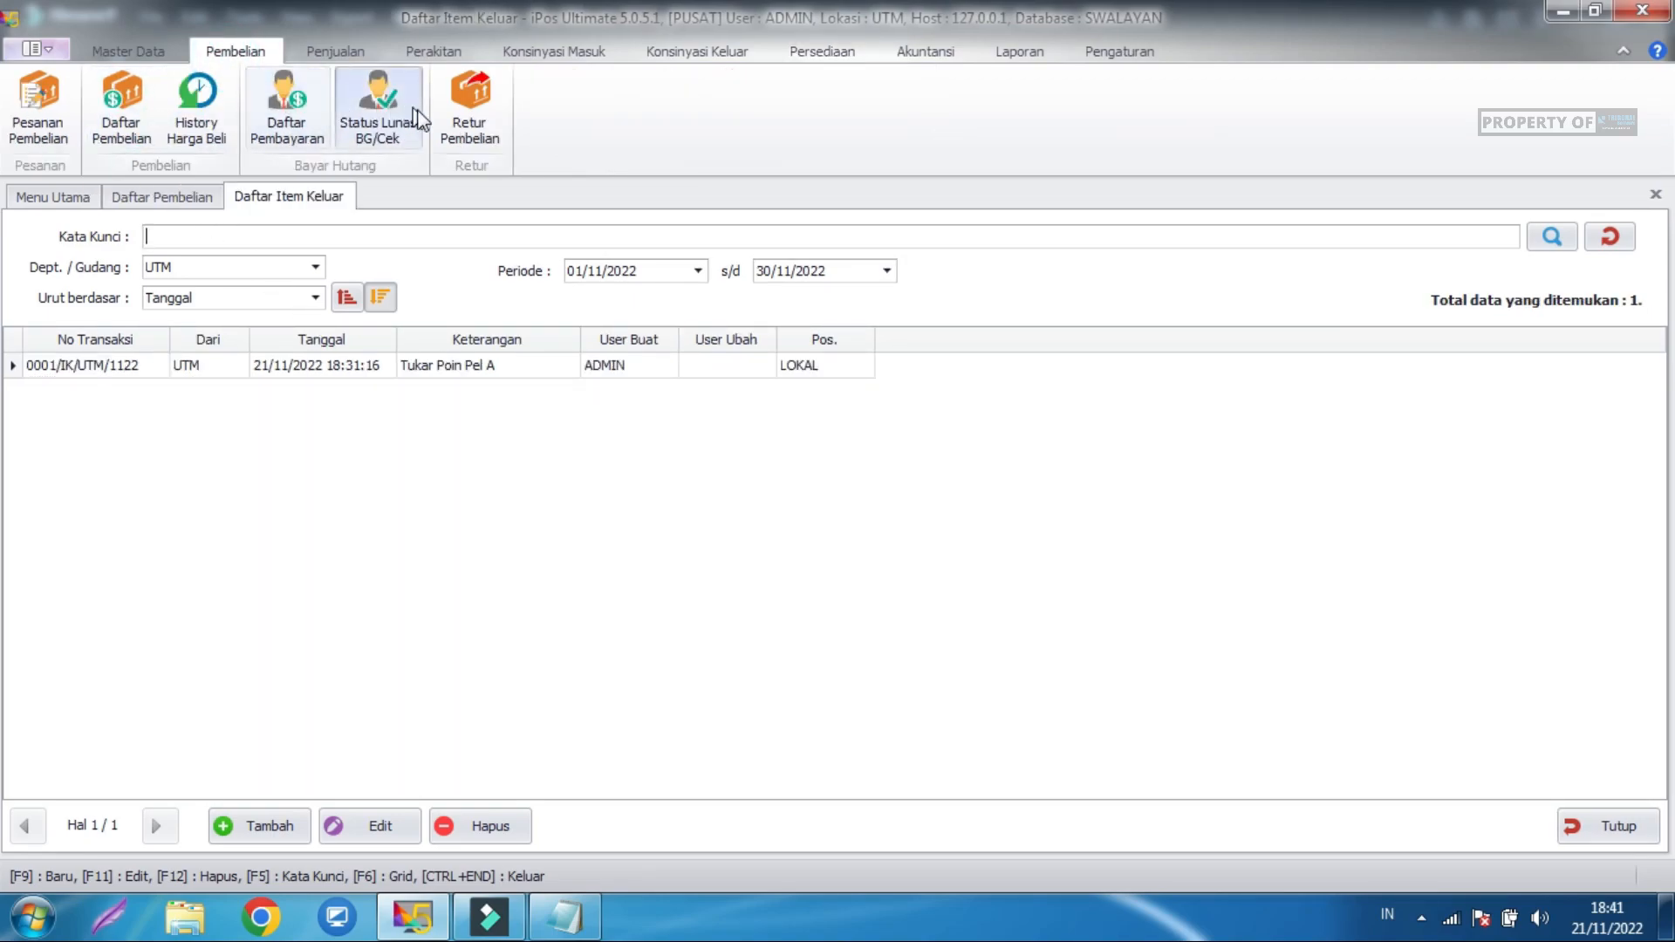
left_click(470, 111)
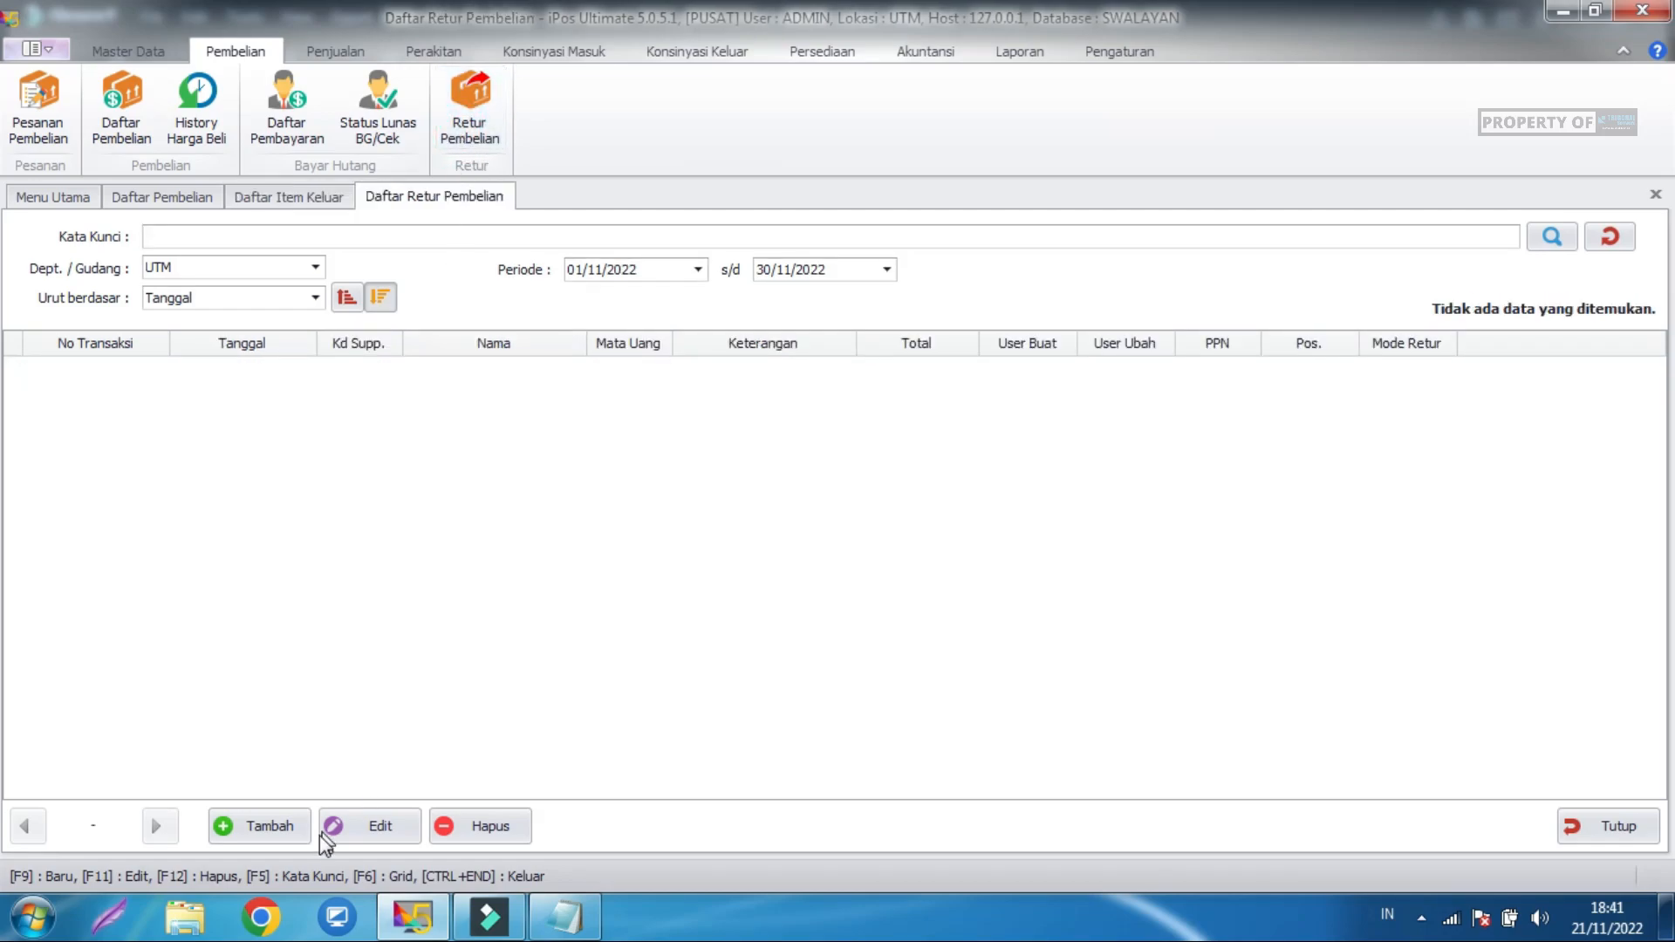
left_click(271, 826)
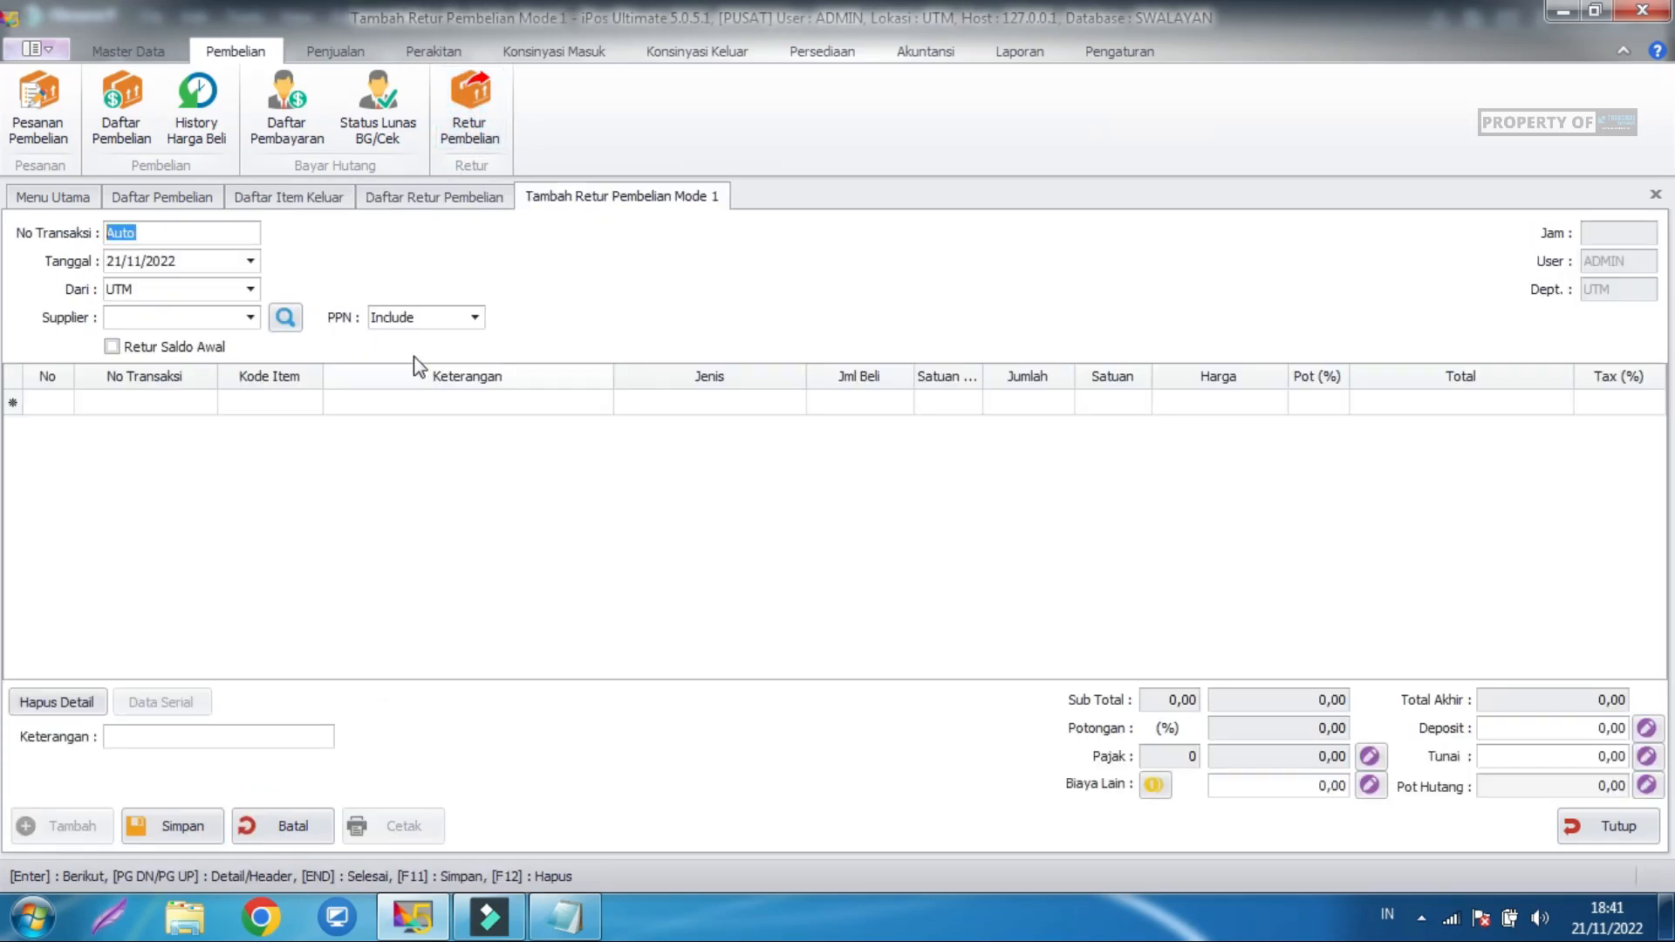
left_click(251, 319)
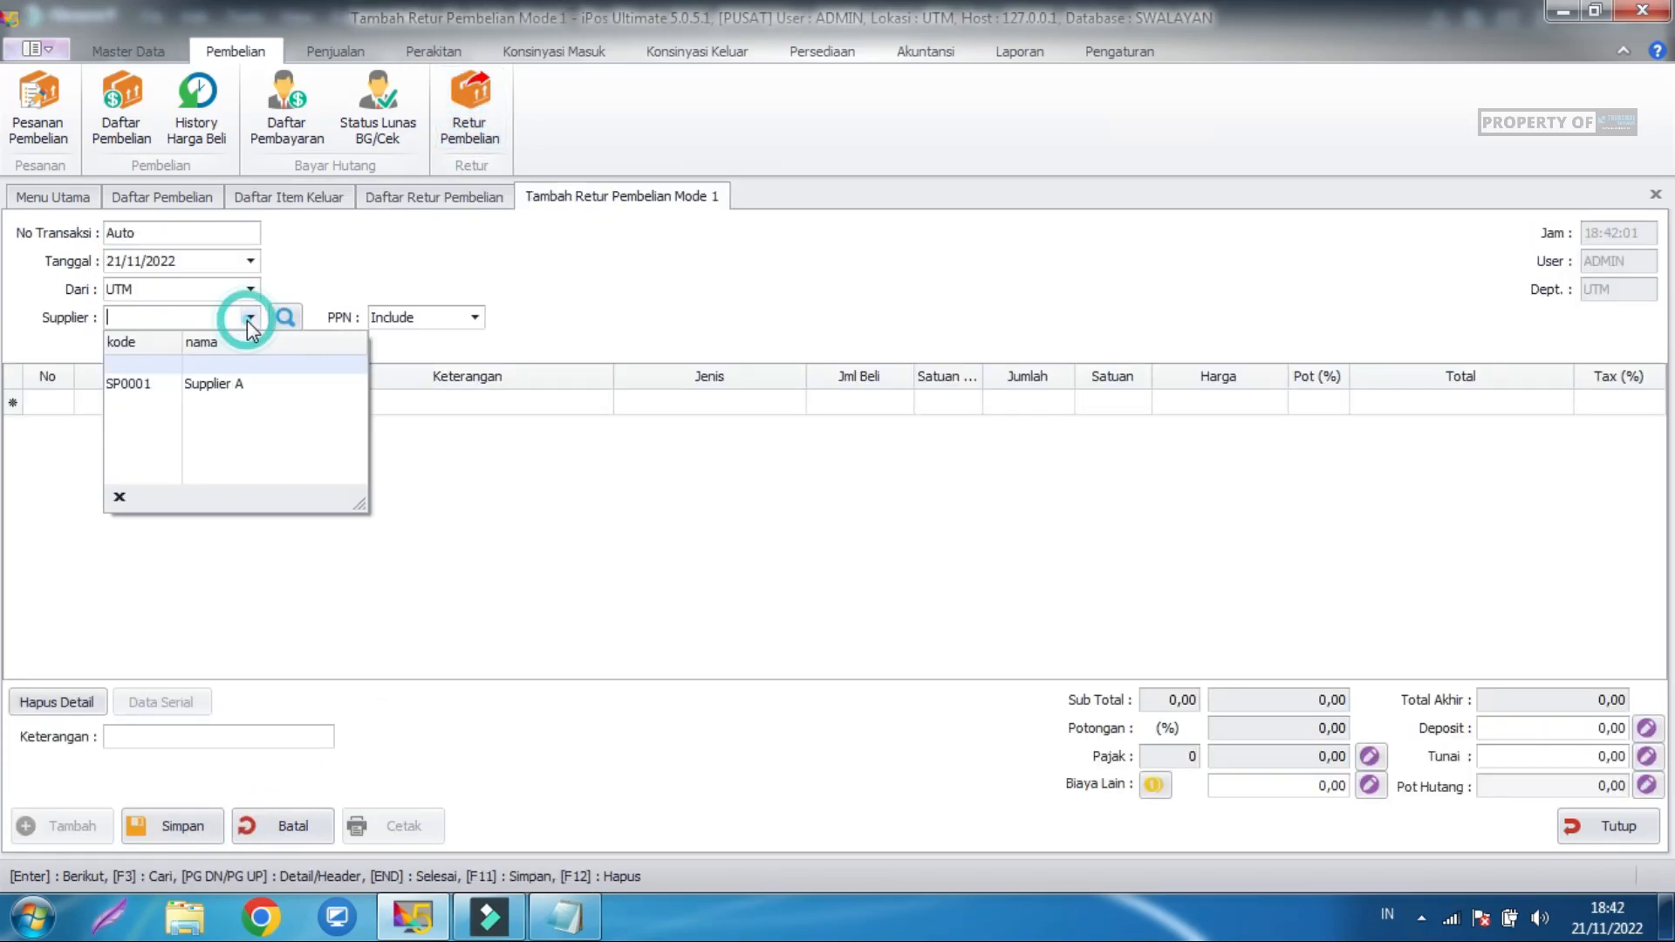
left_click(273, 388)
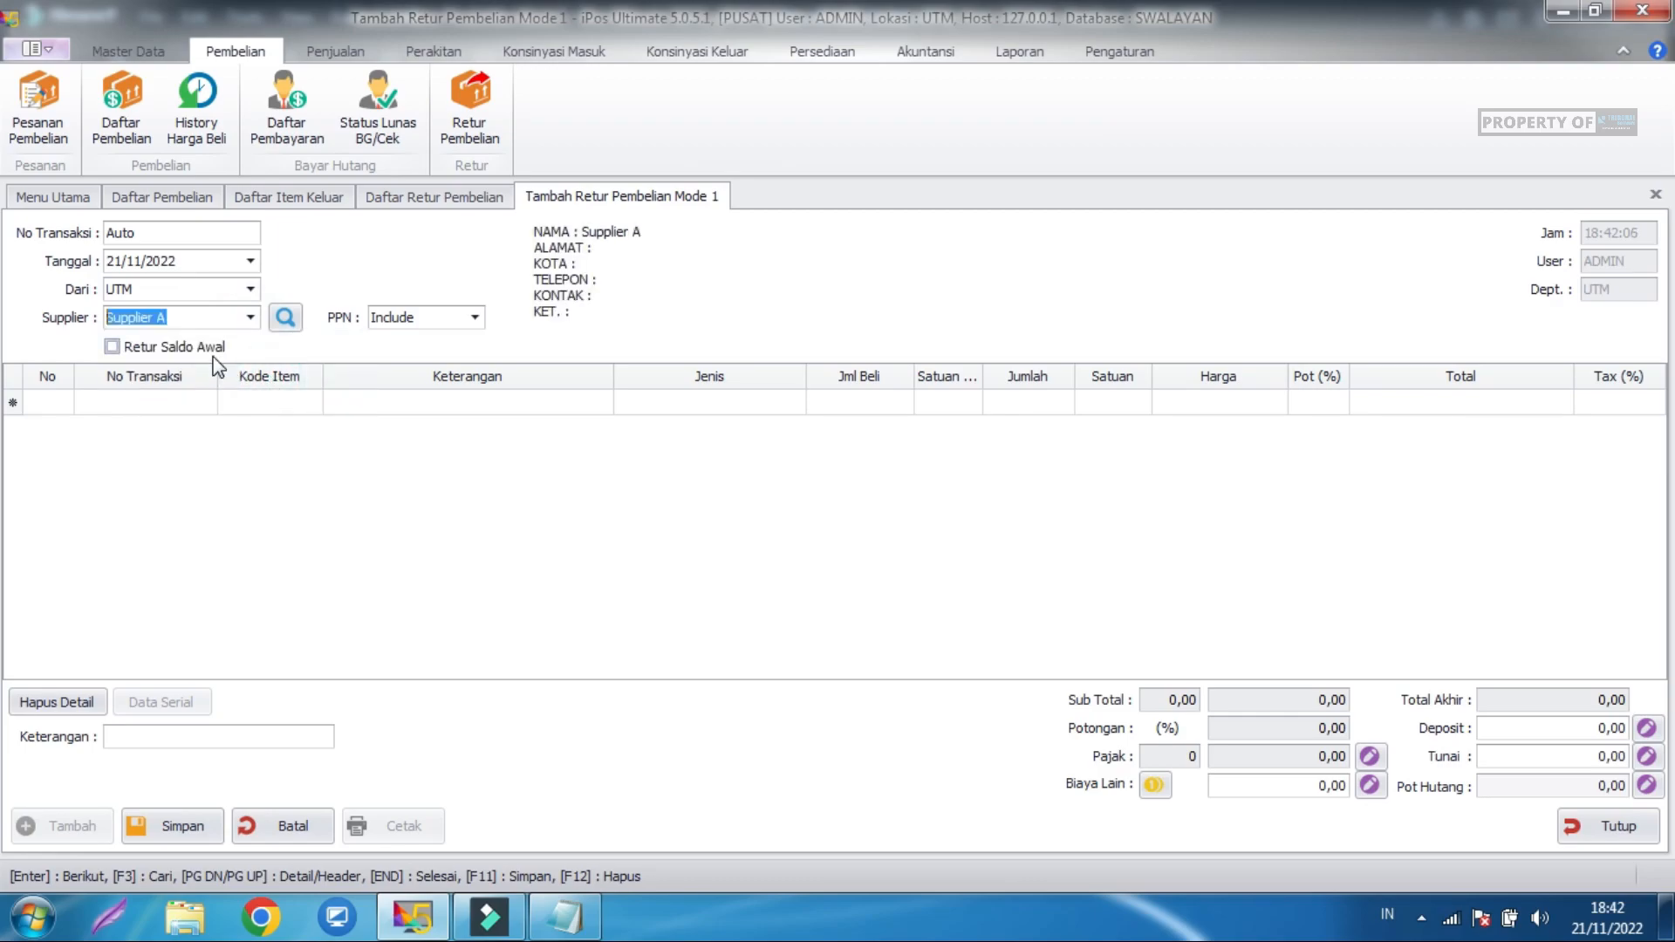
Switch the return's PPN to Non and try to find "aqua" among the supplier's purchased items.
left_click(473, 318)
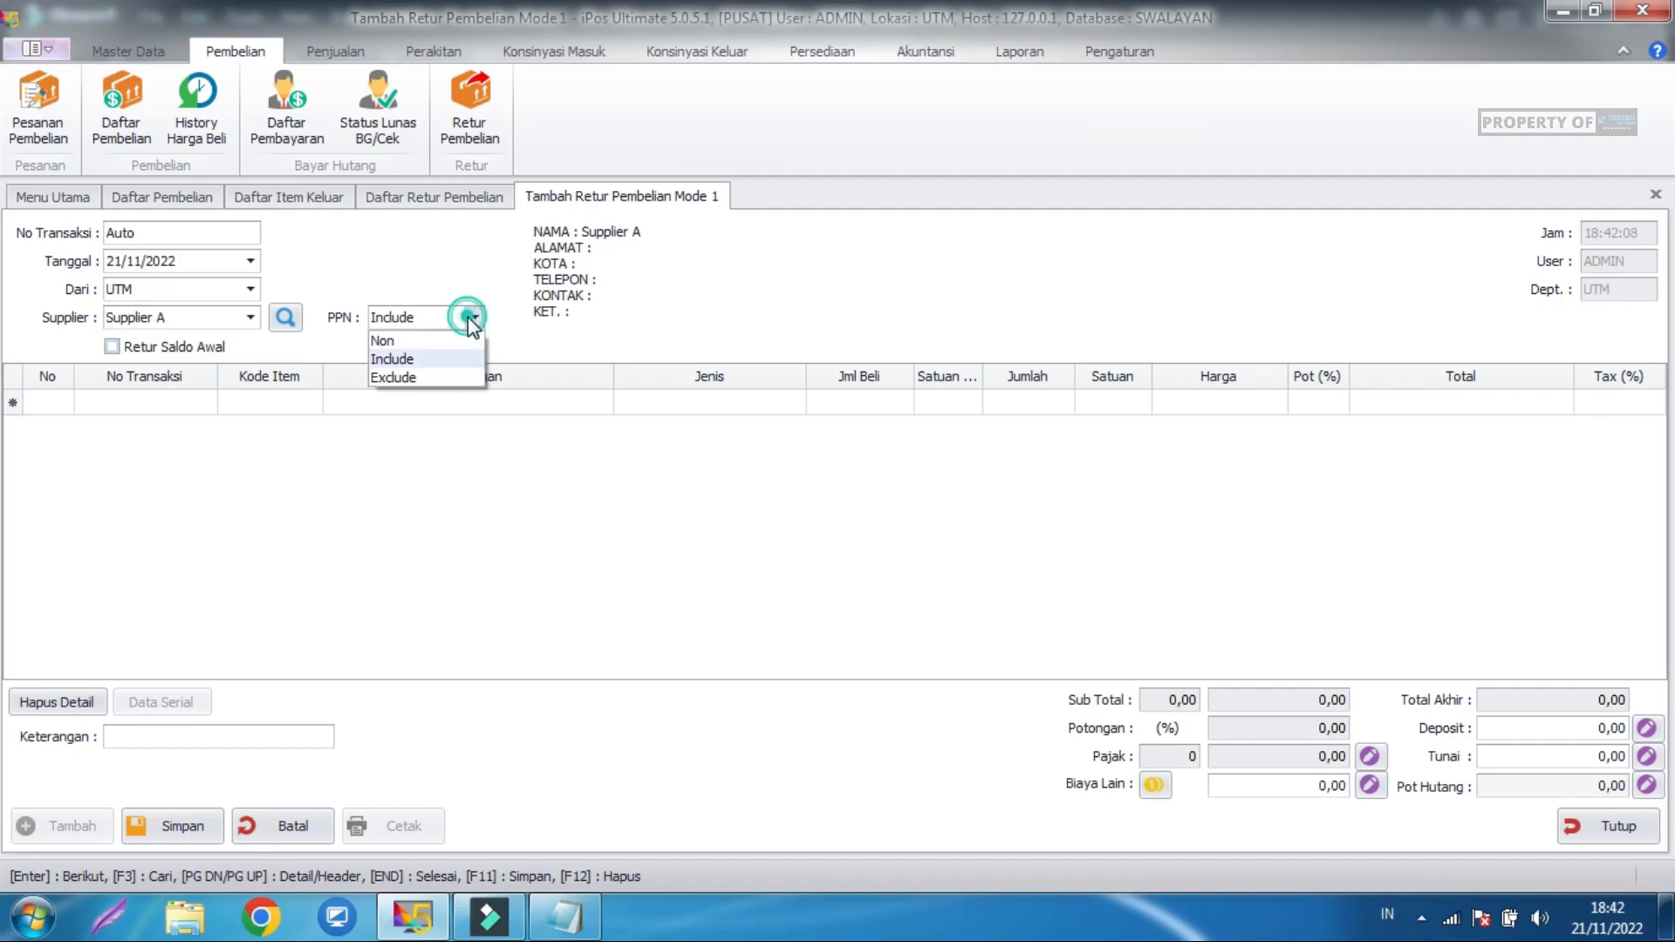
left_click(410, 342)
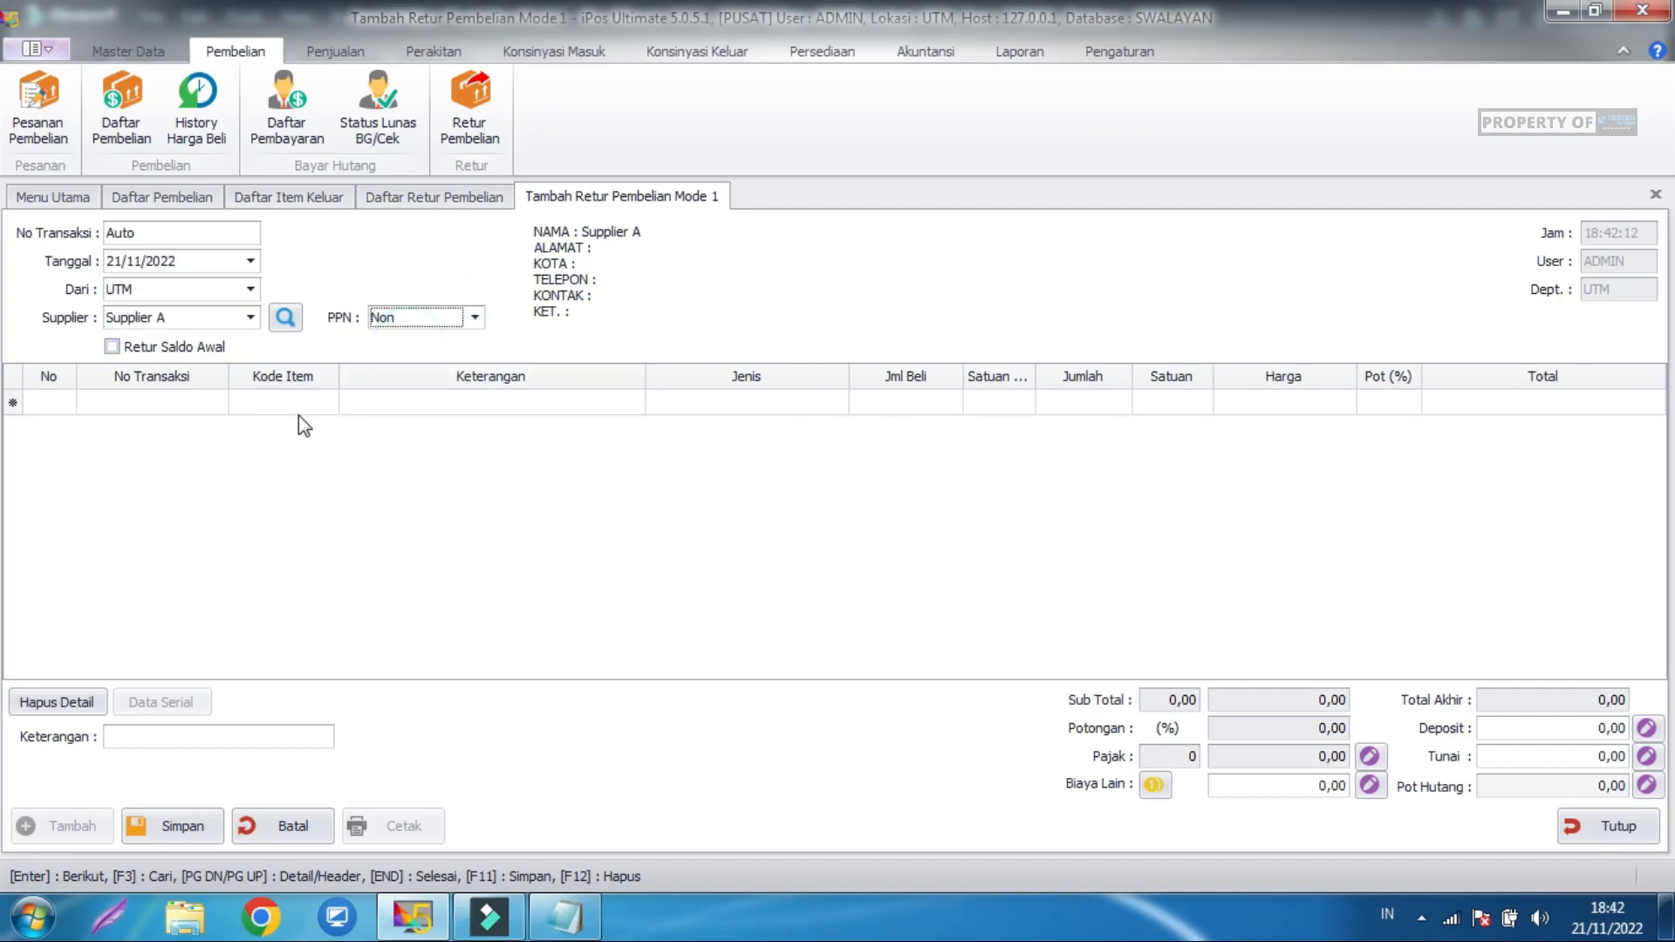
left_click(196, 403)
type("aqua")
key("Return")
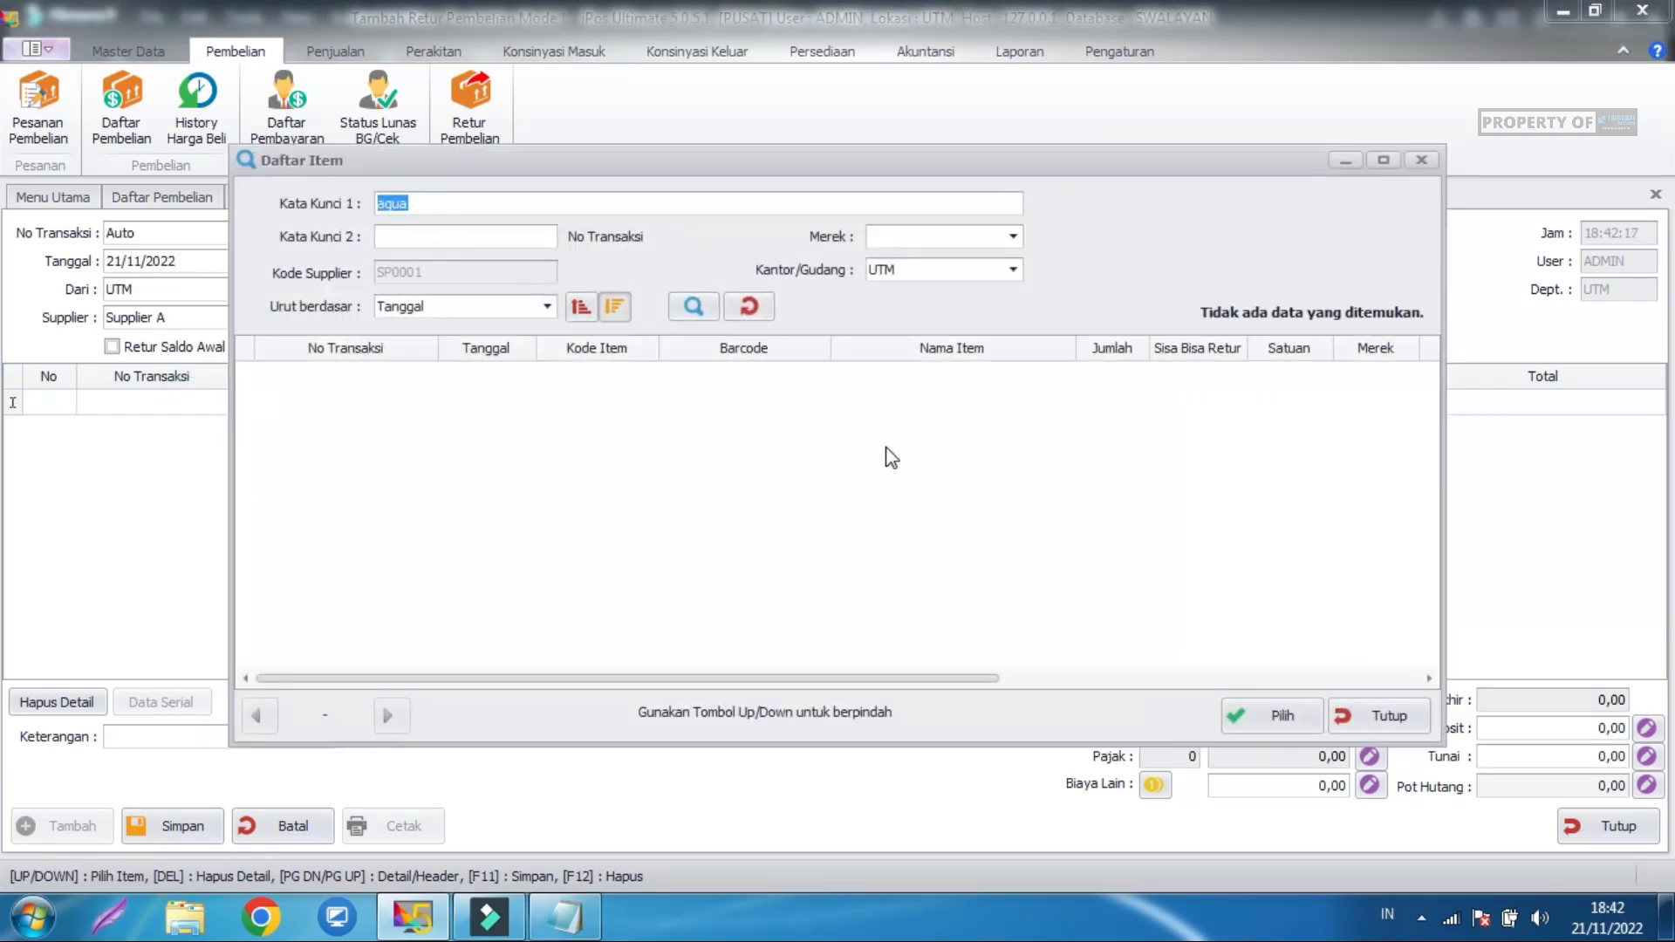
left_click(1378, 716)
Set the return's PPN to Include and add Aqua Botol from Supplier A's purchase with a quantity of 1 DUS.
left_click(474, 317)
left_click(435, 357)
left_click(139, 410)
left_click(255, 401)
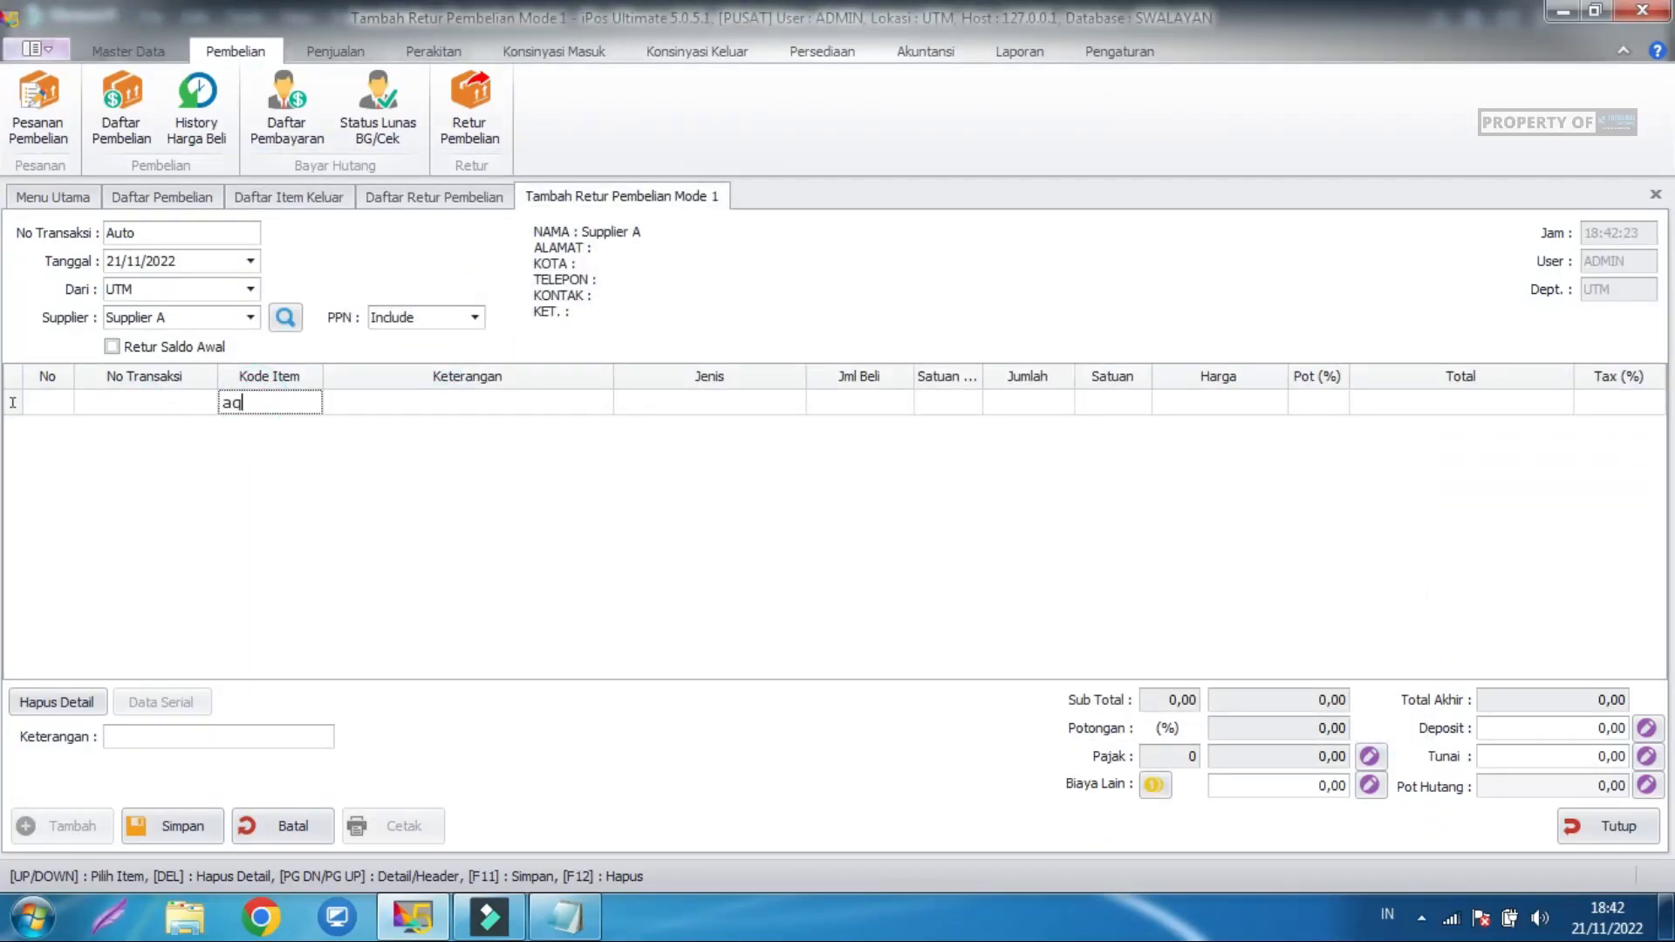
key("Return")
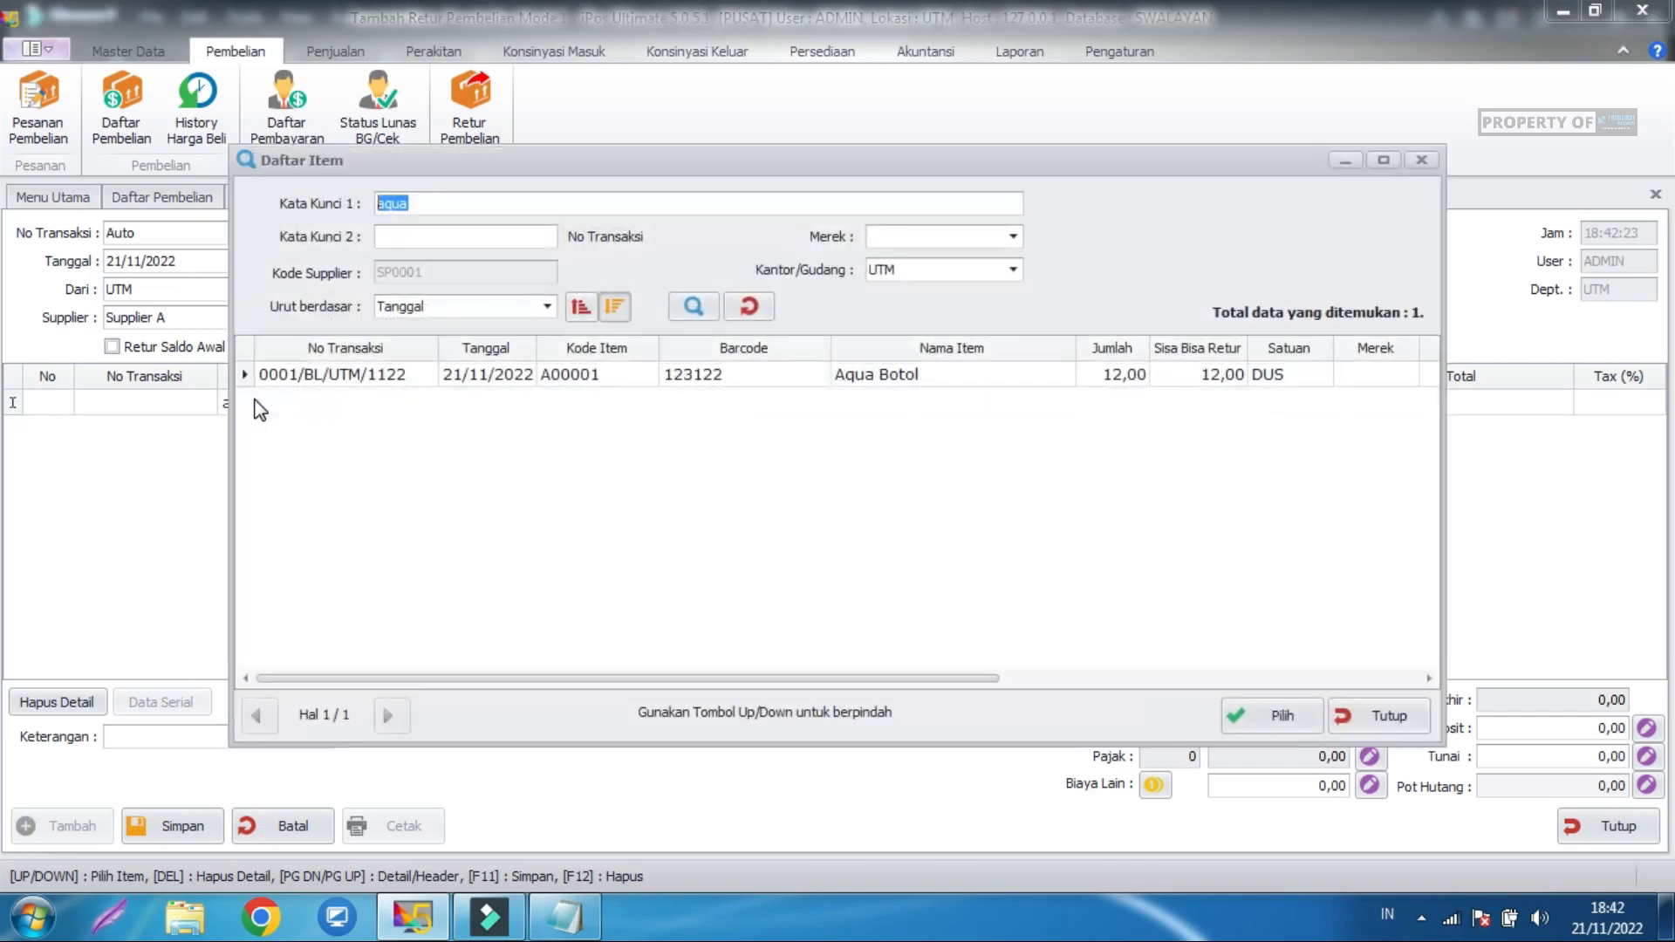
double_click(921, 377)
left_click(1065, 521)
left_click(1053, 406)
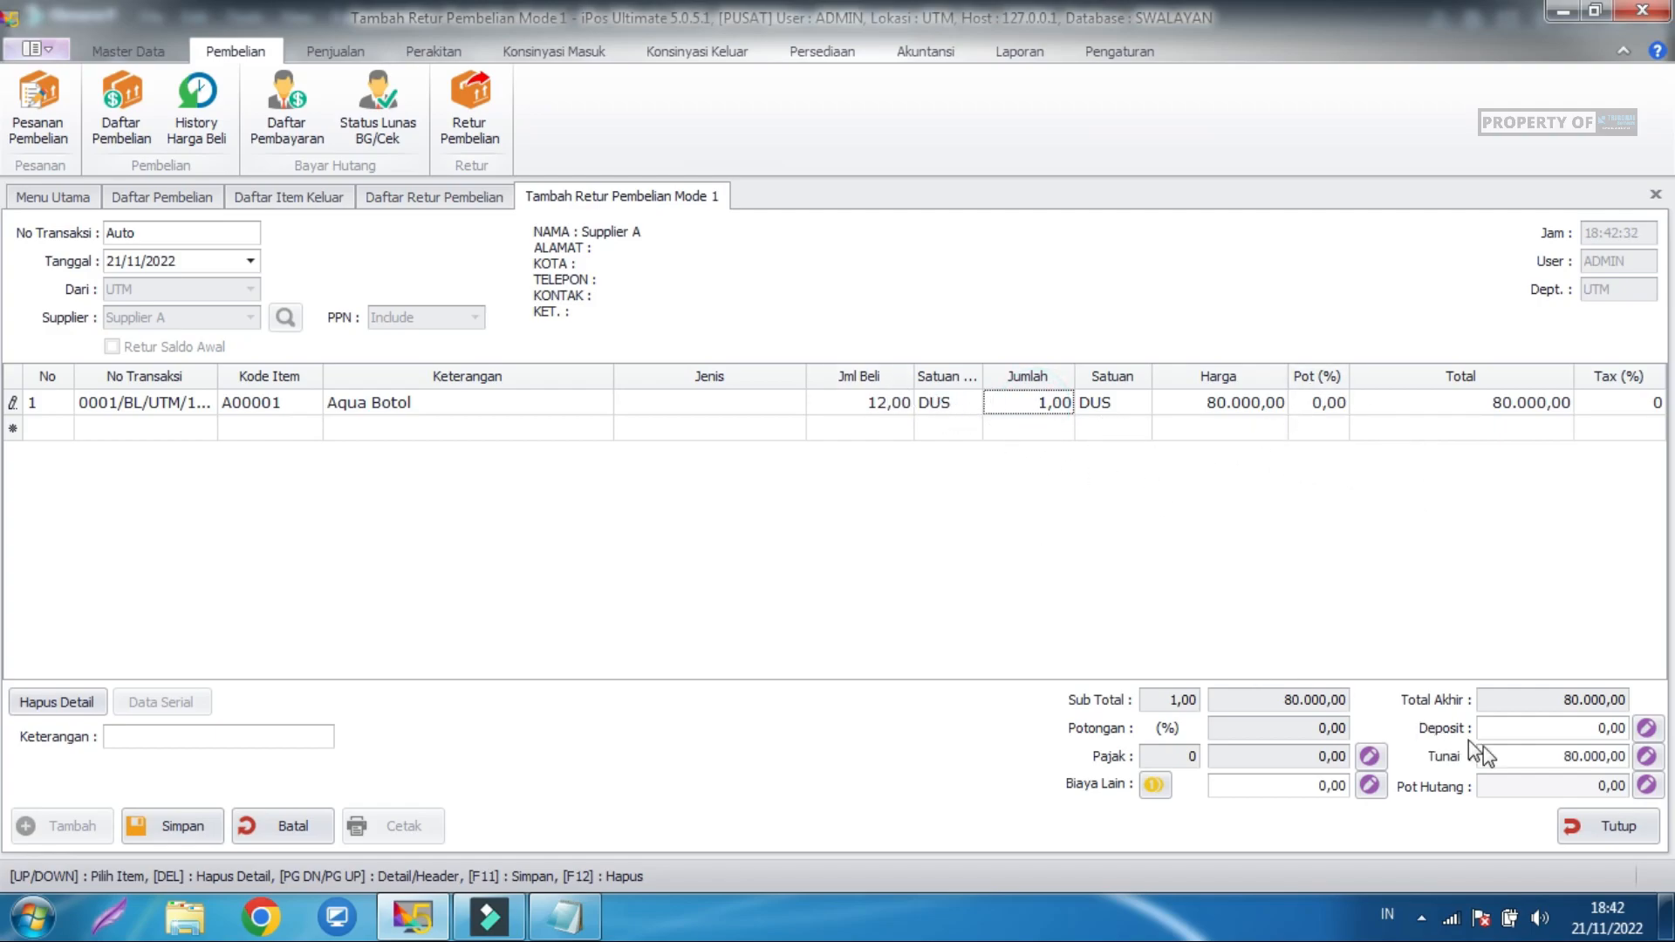
Review the cash (Tunai) refund amount of the purchase return.
left_click(1533, 756)
left_click_drag(1533, 756, 1615, 766)
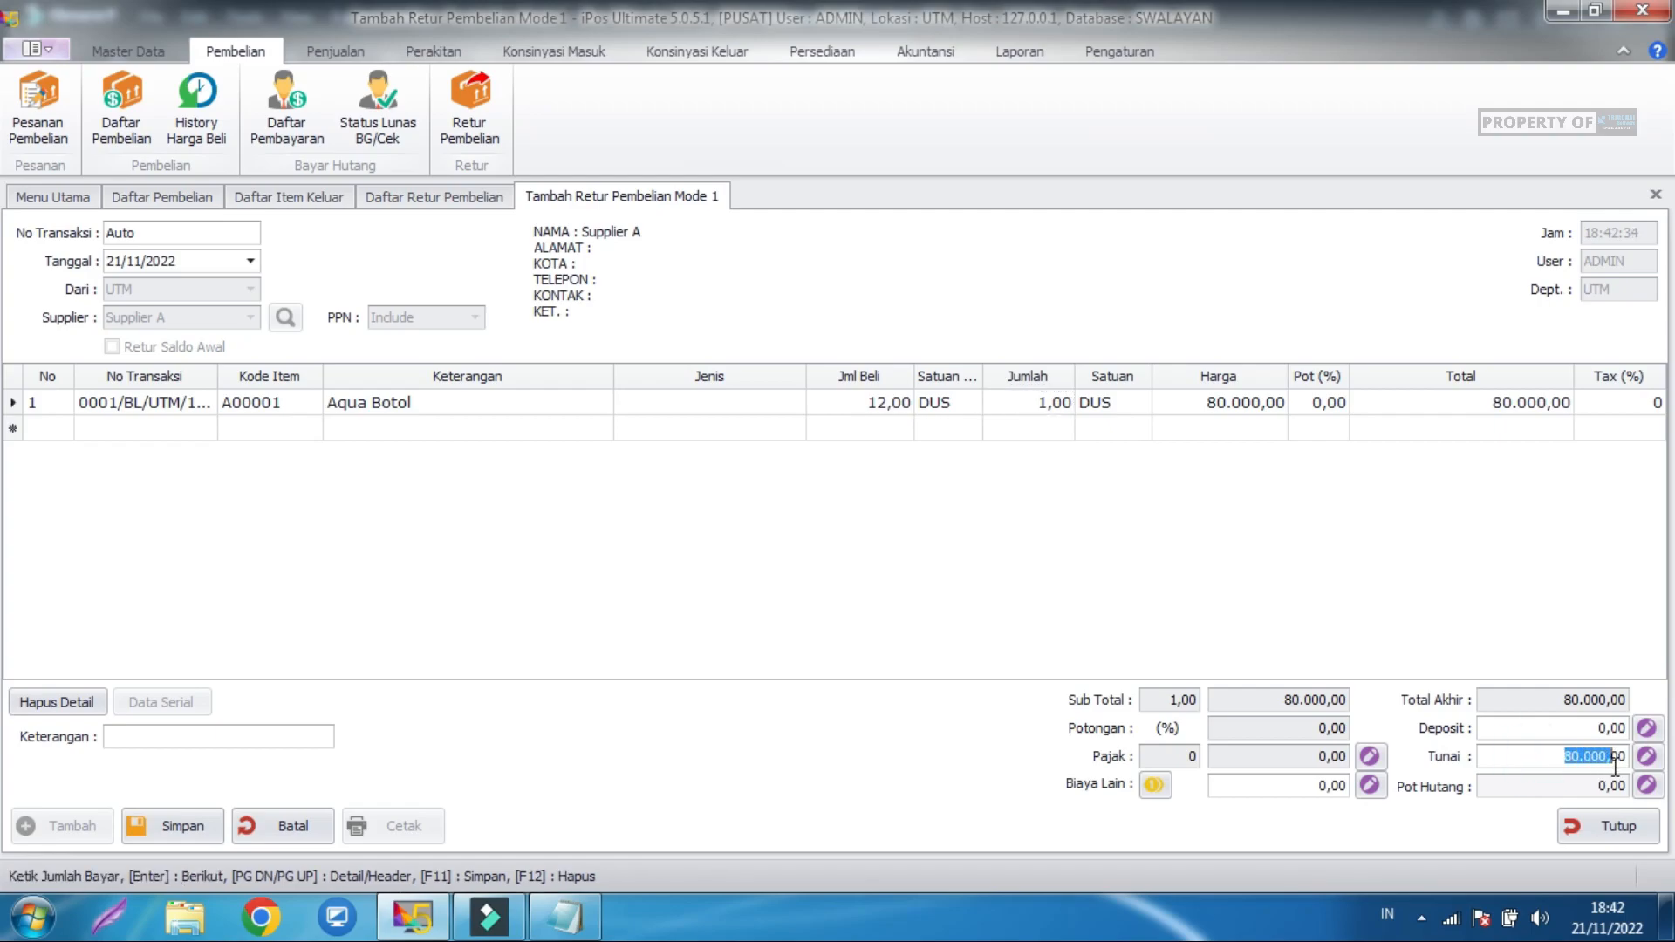
left_click(1230, 519)
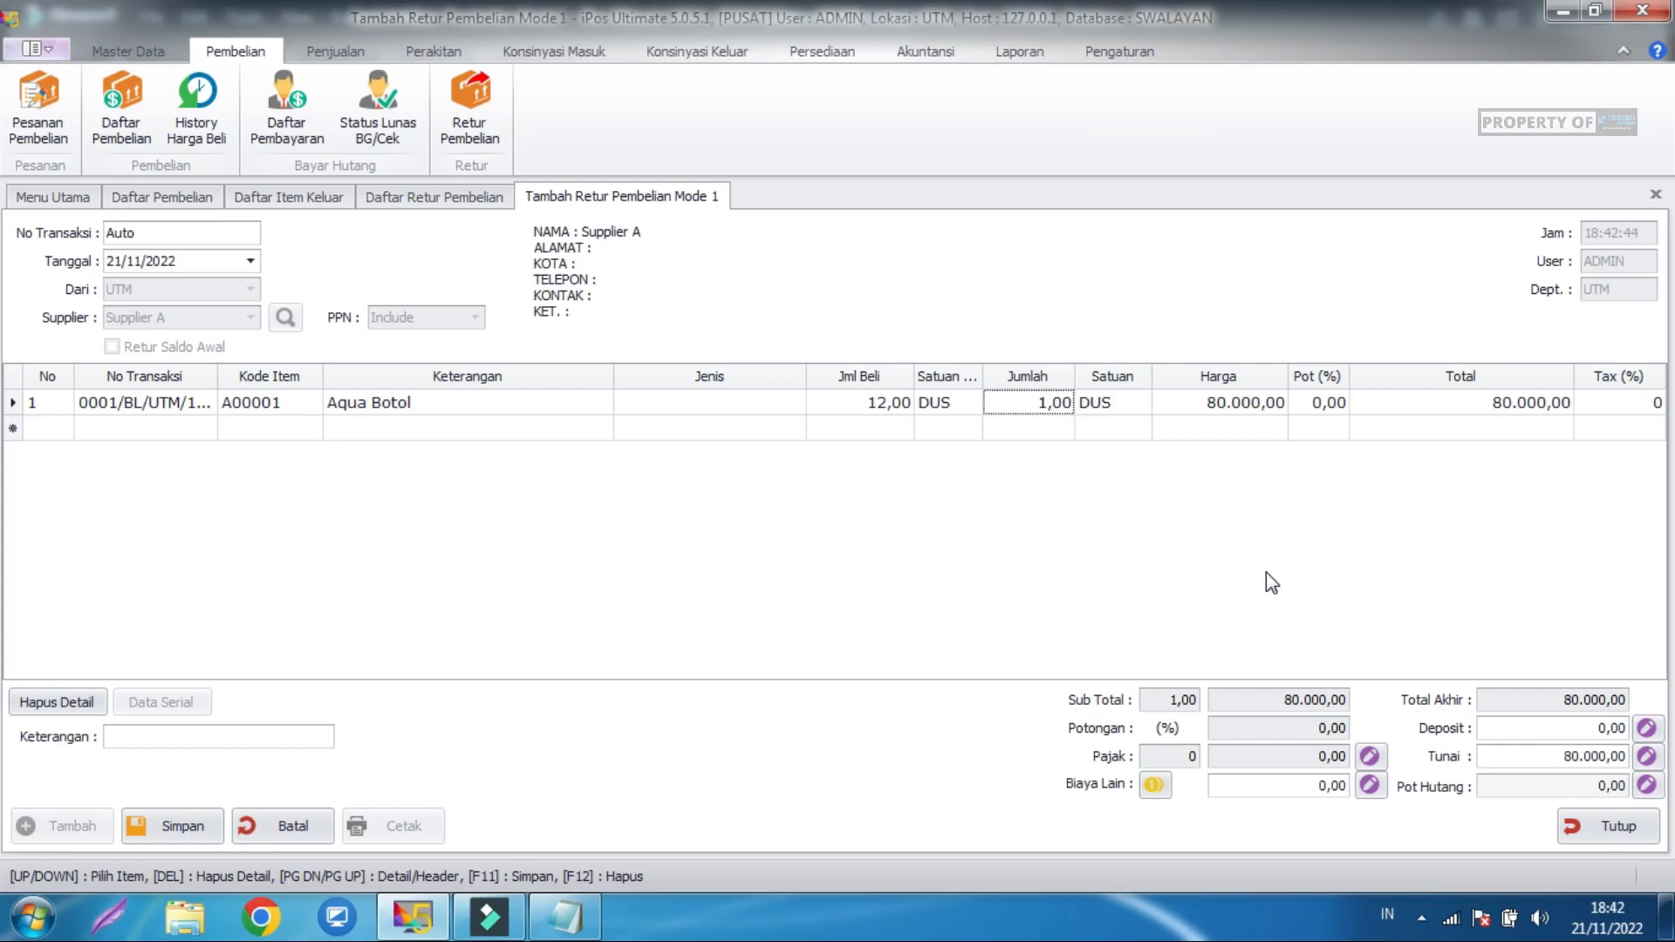
left_click(1277, 541)
Assign the return's refund to the supplier deposit by setting Deposit to 80.000.
left_click(1523, 731)
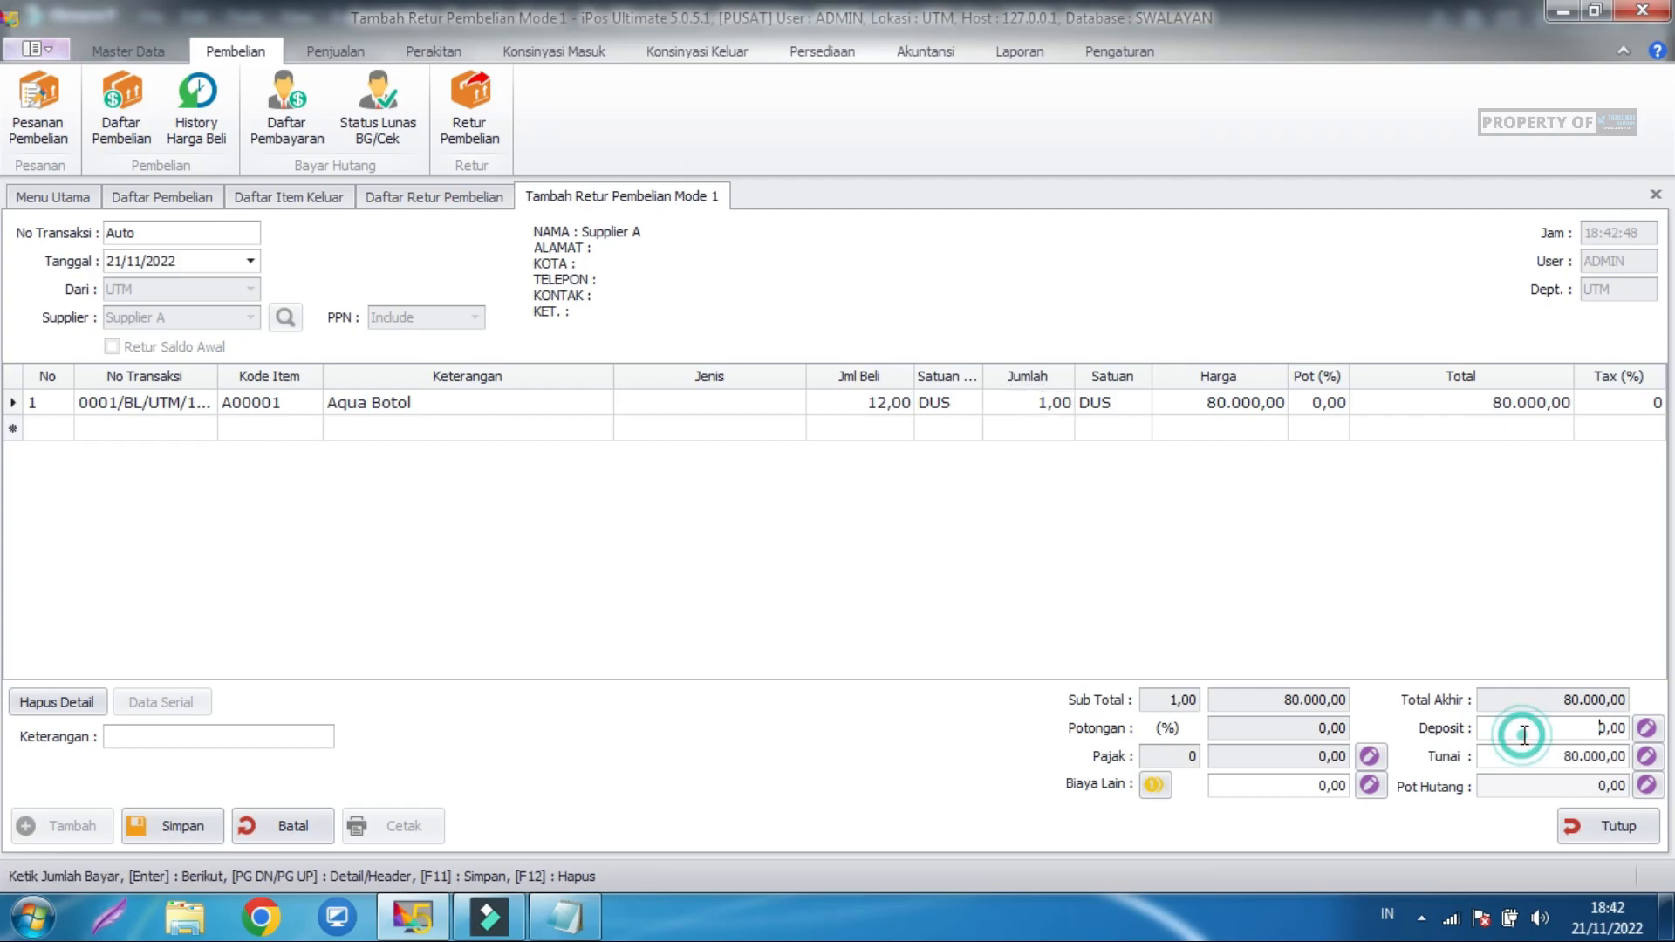
left_click(1568, 734)
type("80")
left_click(1425, 583)
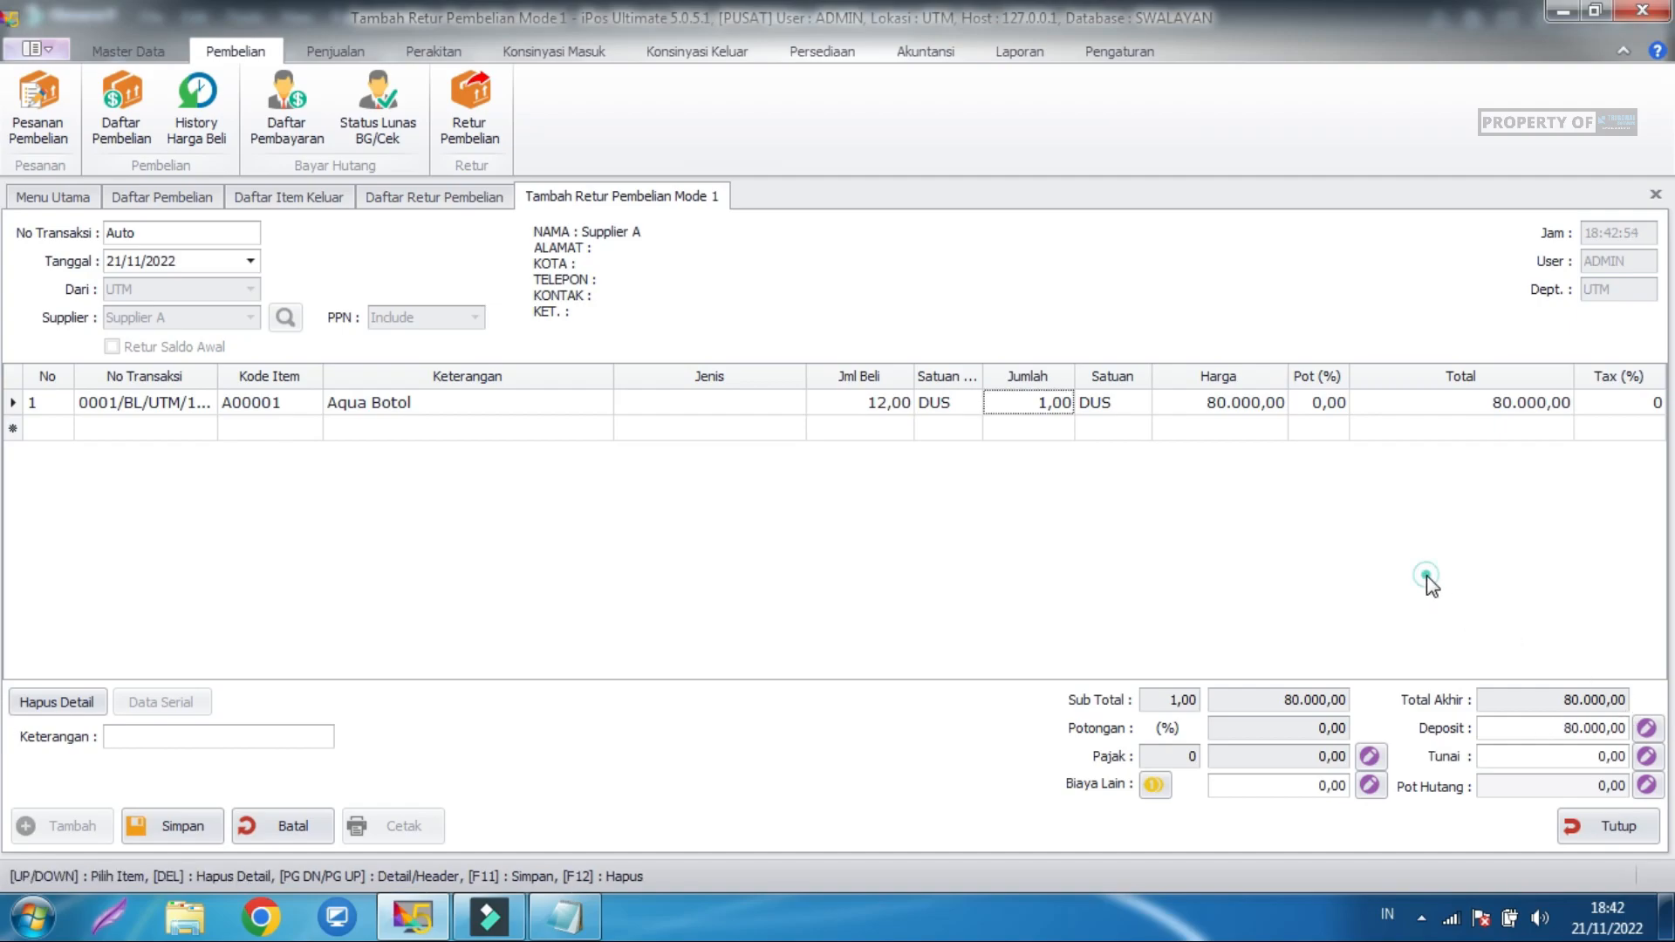
Save the purchase return to Supplier A and start a new purchase transaction.
left_click(193, 836)
left_click(1003, 544)
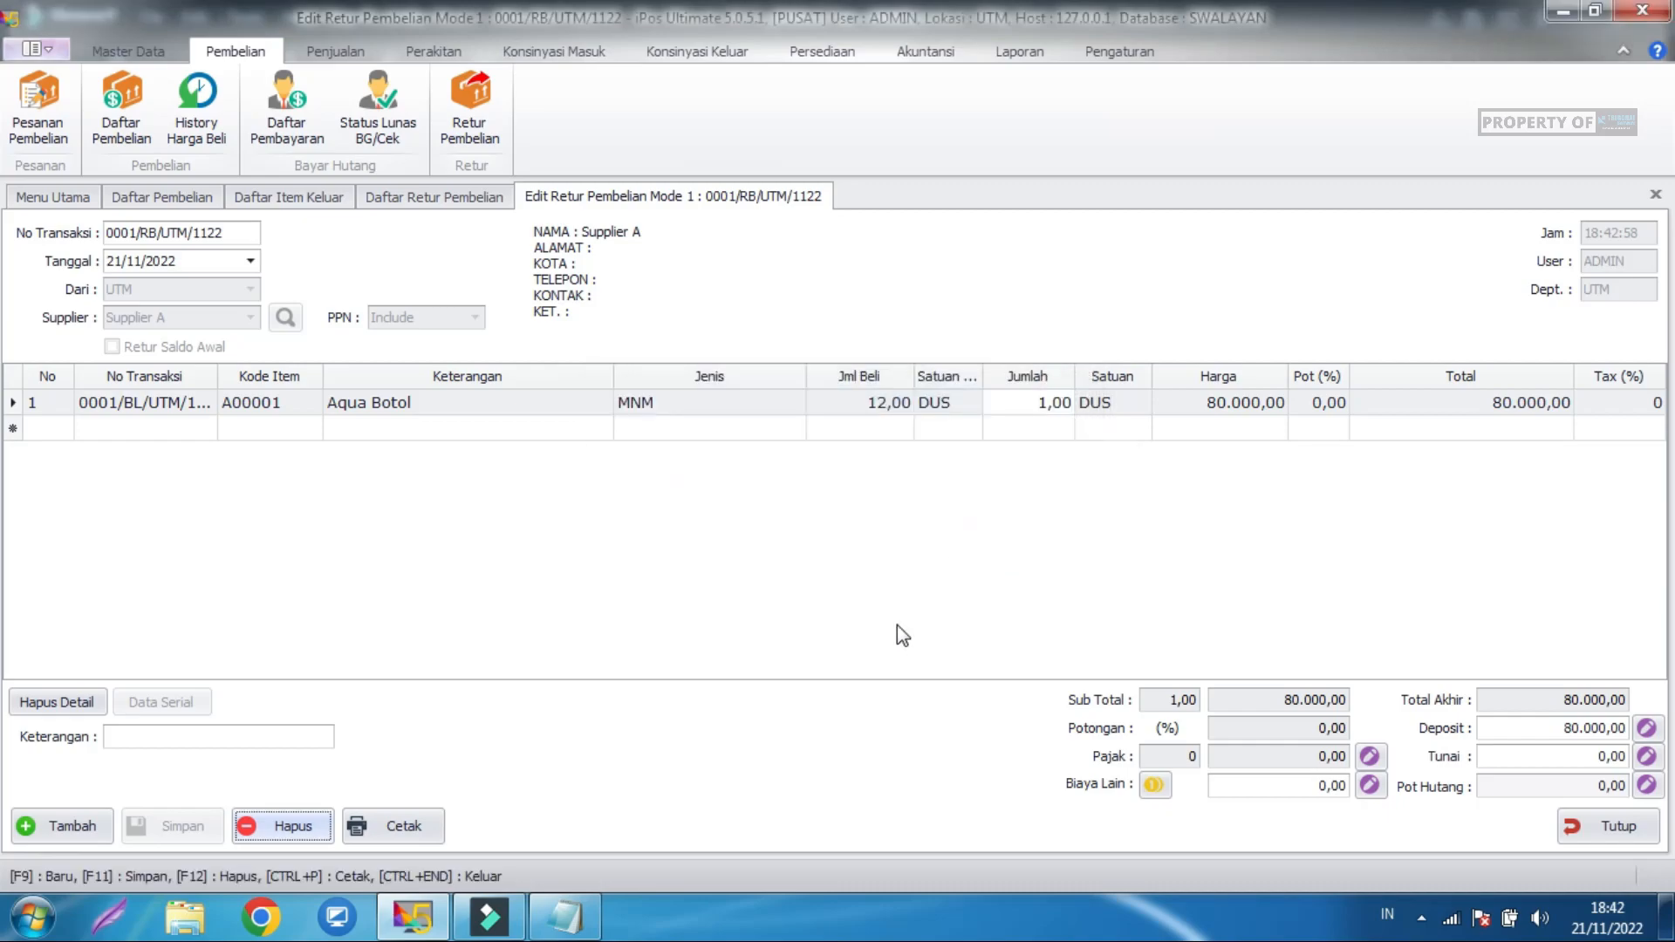
left_click(174, 198)
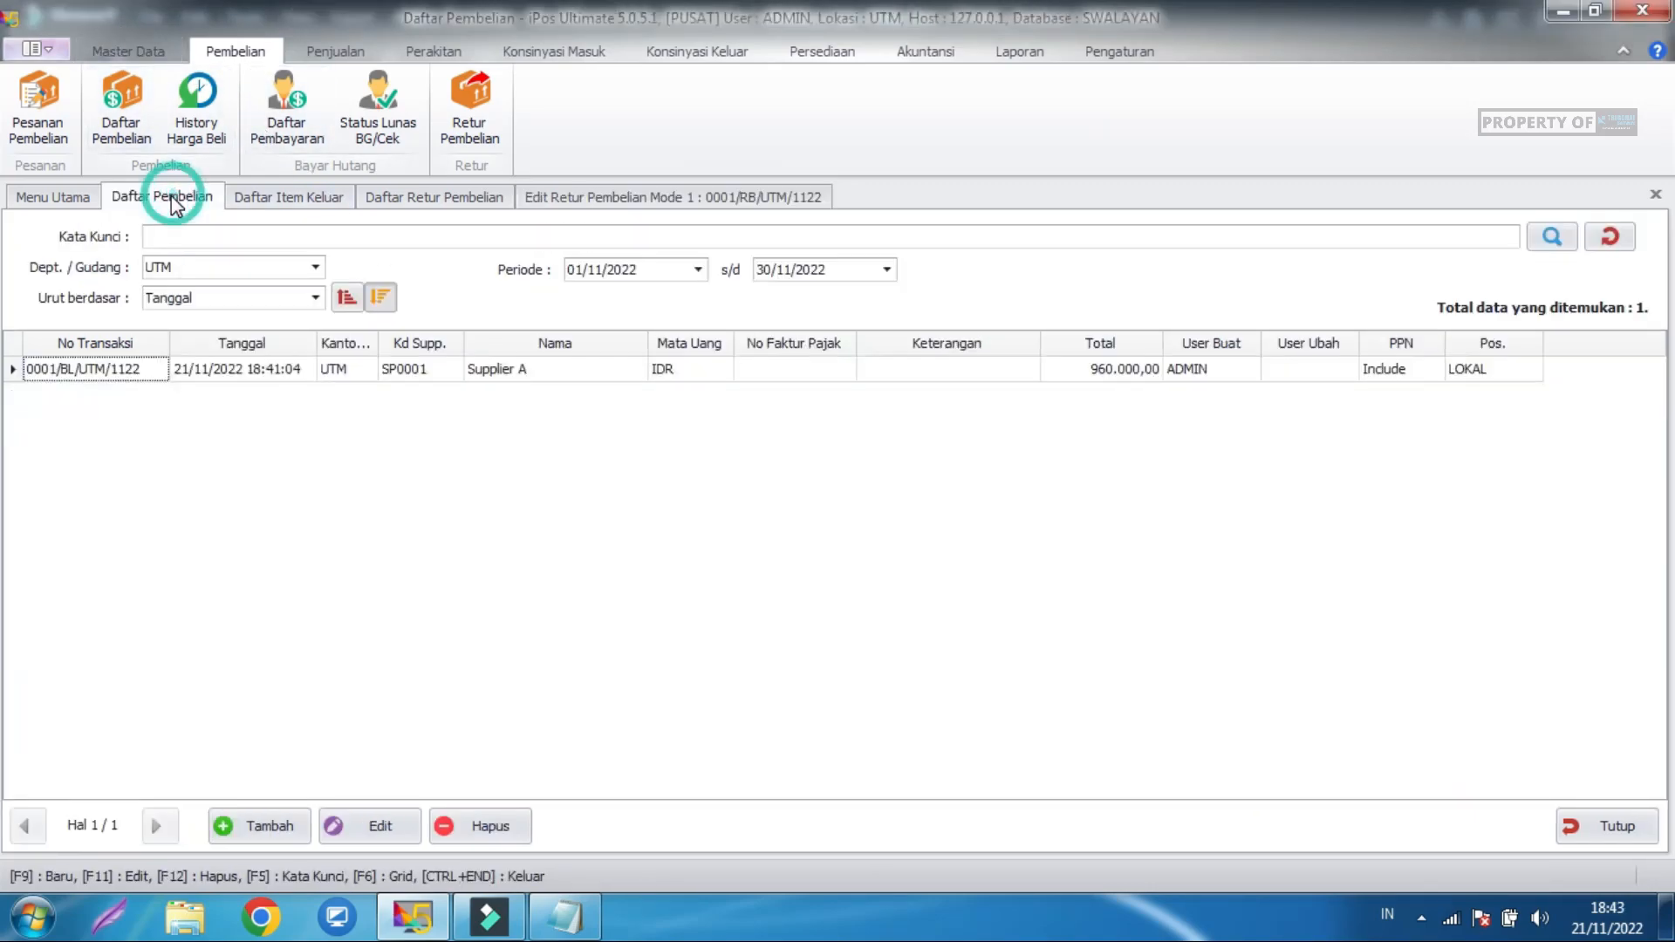
left_click(259, 825)
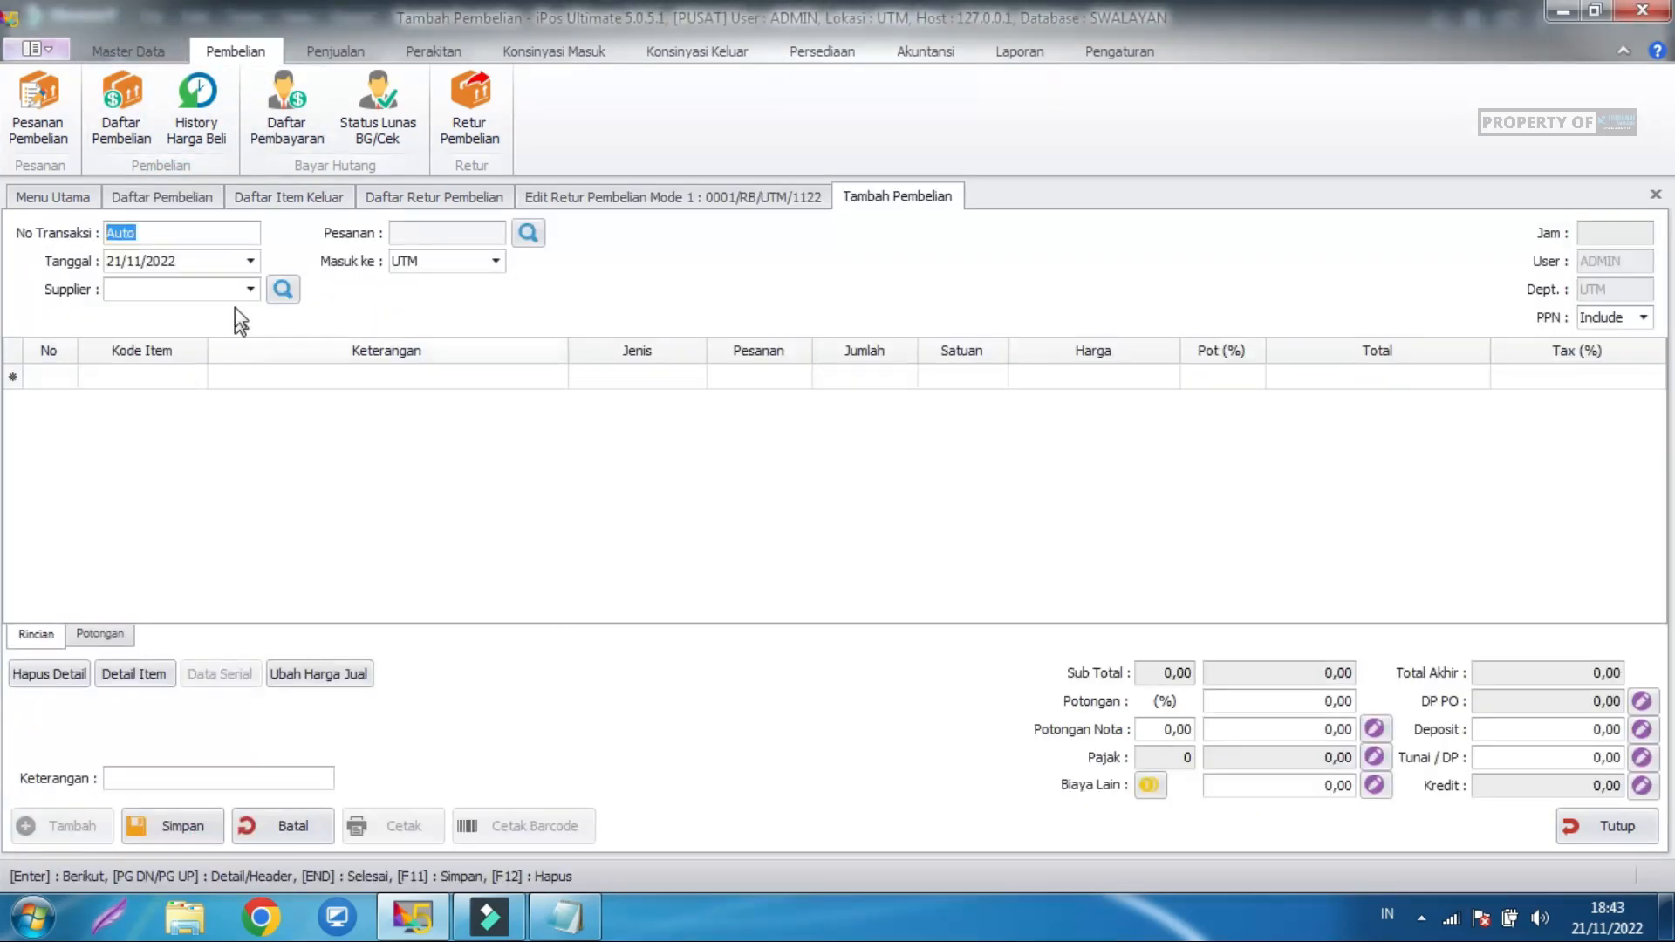
Add 1 DUS of Aqua Botol to the new purchase and set the supplier to Supplier A.
left_click(145, 376)
type("aqua")
key("Return")
left_click(720, 398)
double_click(721, 398)
left_click(250, 288)
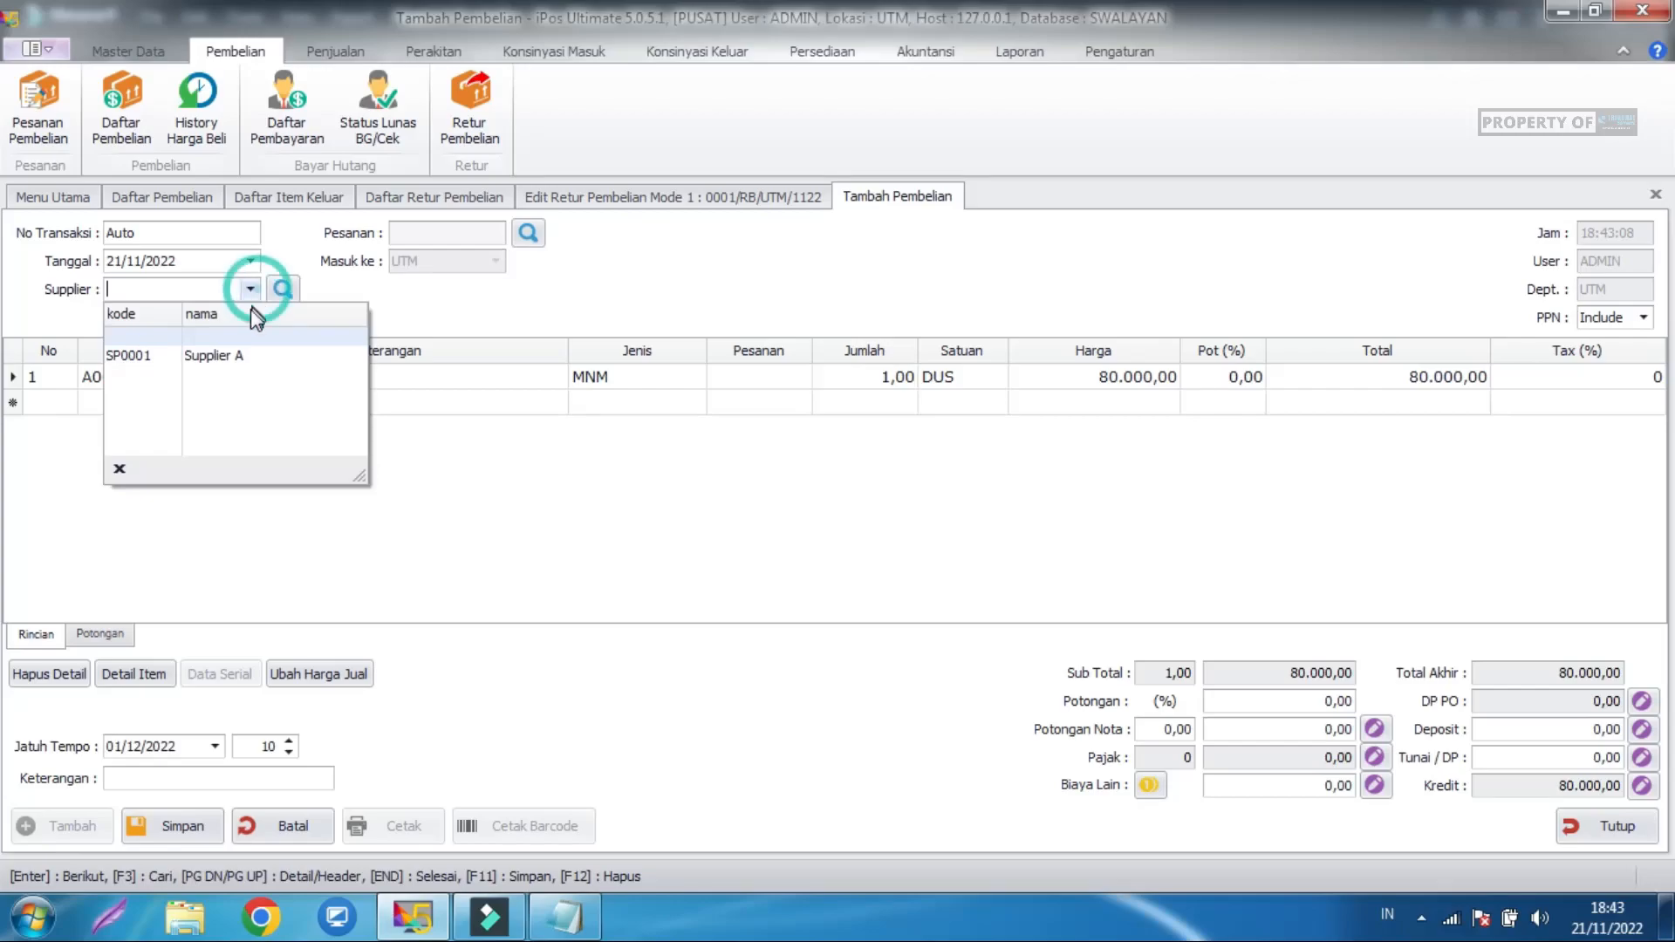
left_click(227, 354)
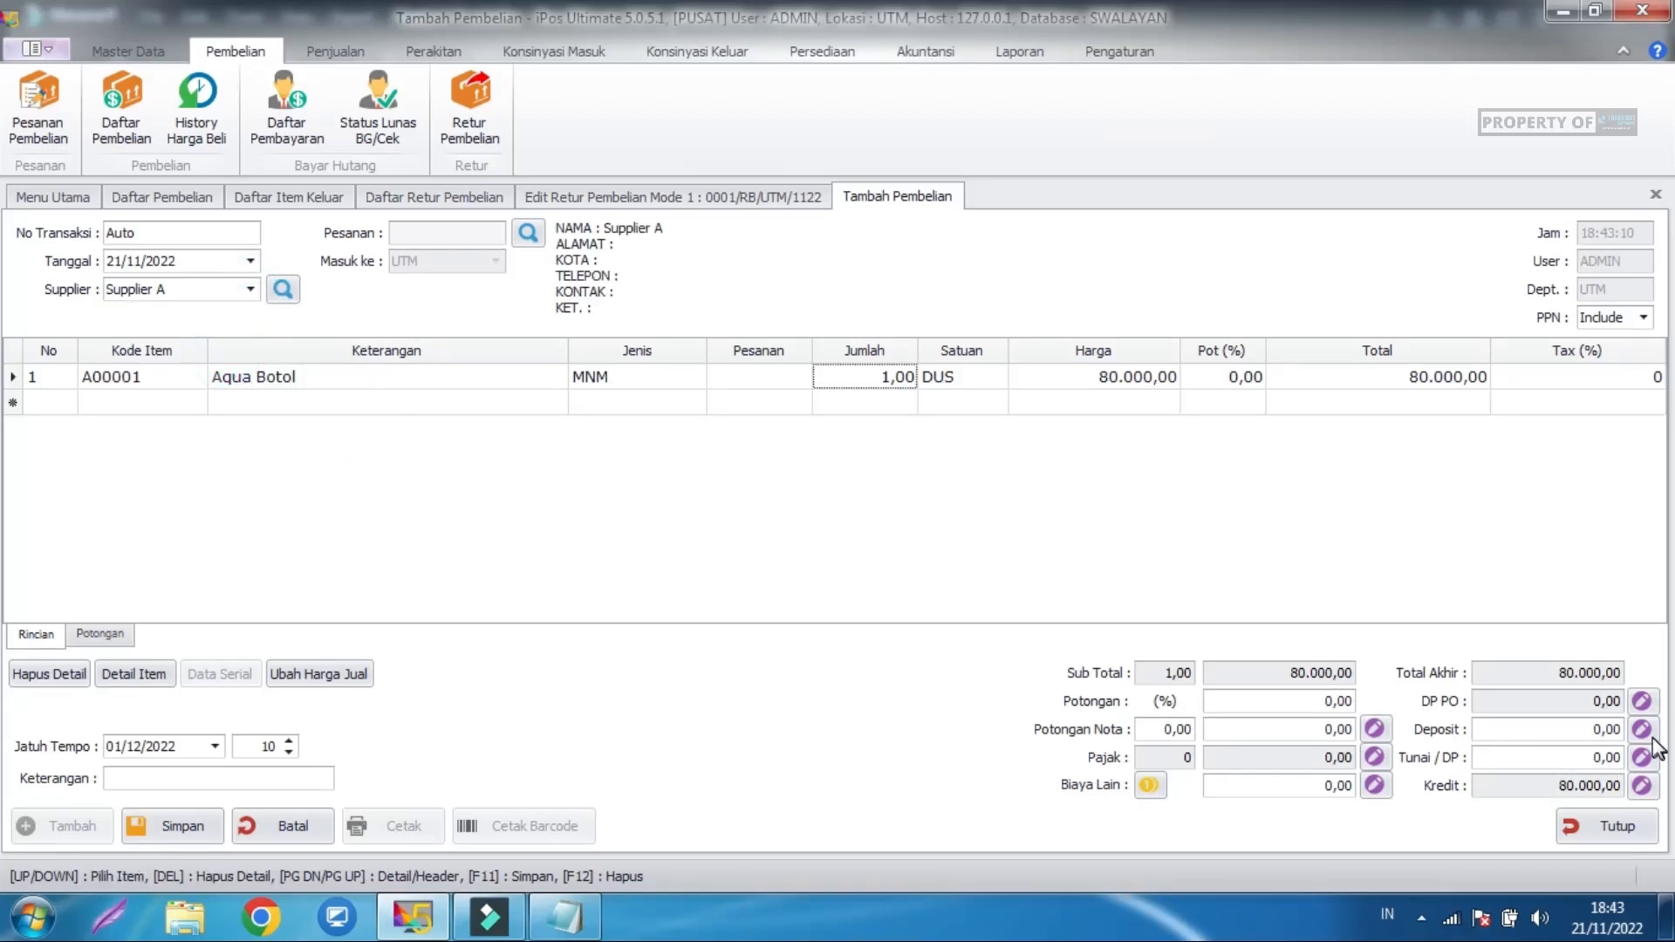
Check the balance of Supplier A's deposit account from the purchase's Deposit field.
left_click(1593, 729)
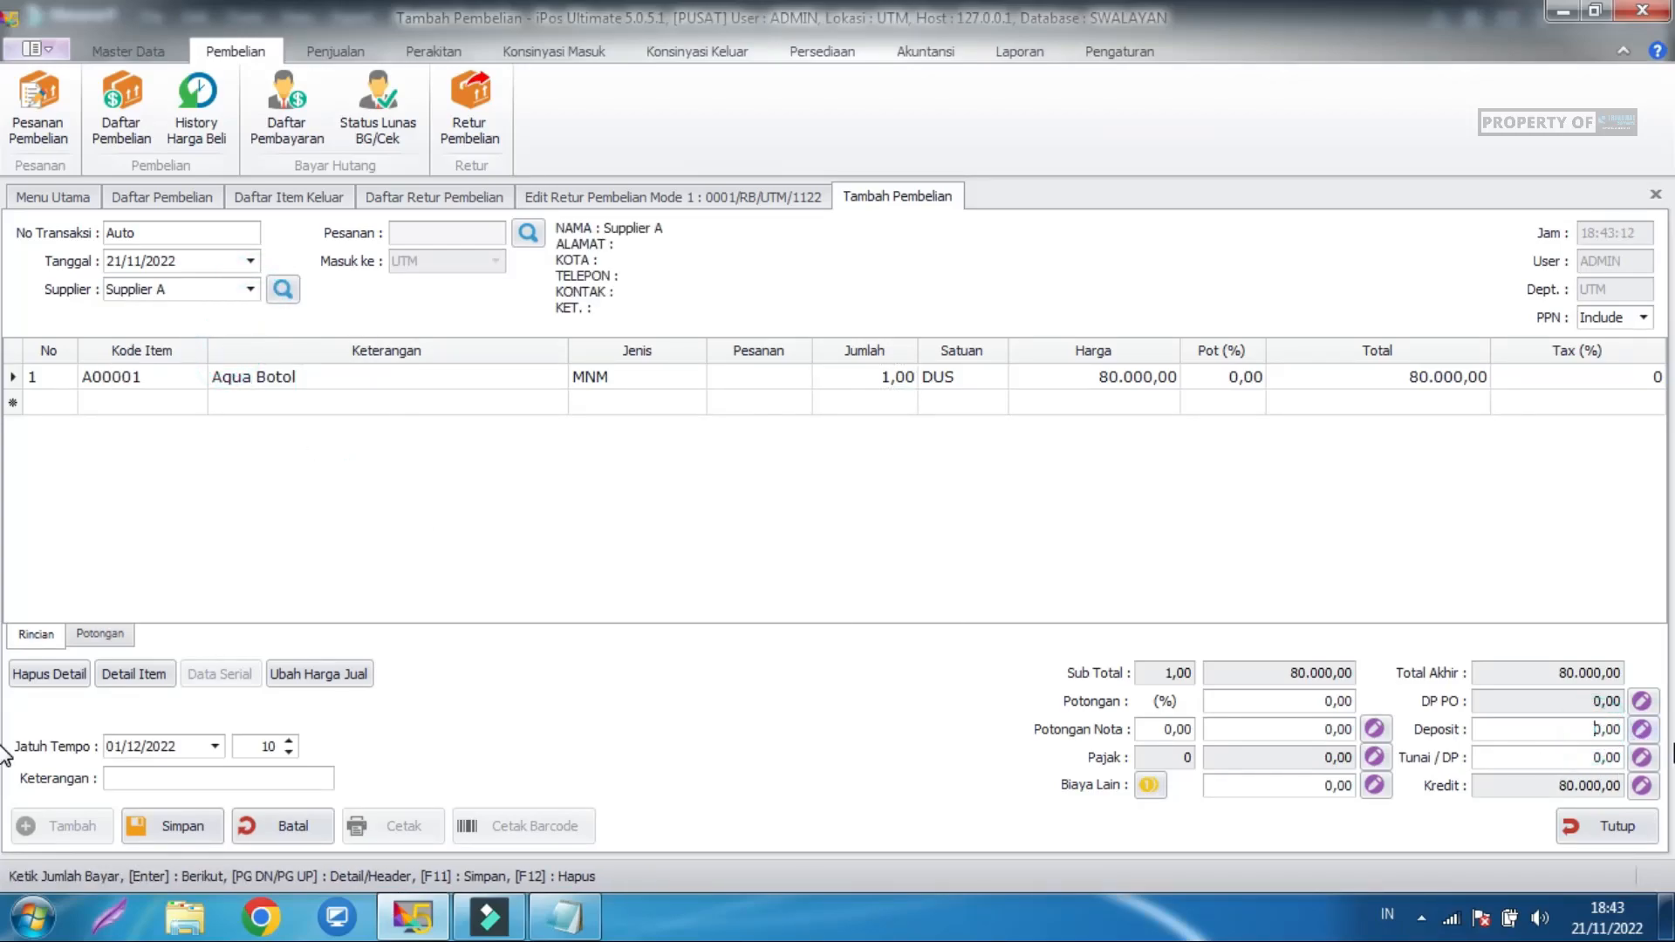
left_click(1642, 729)
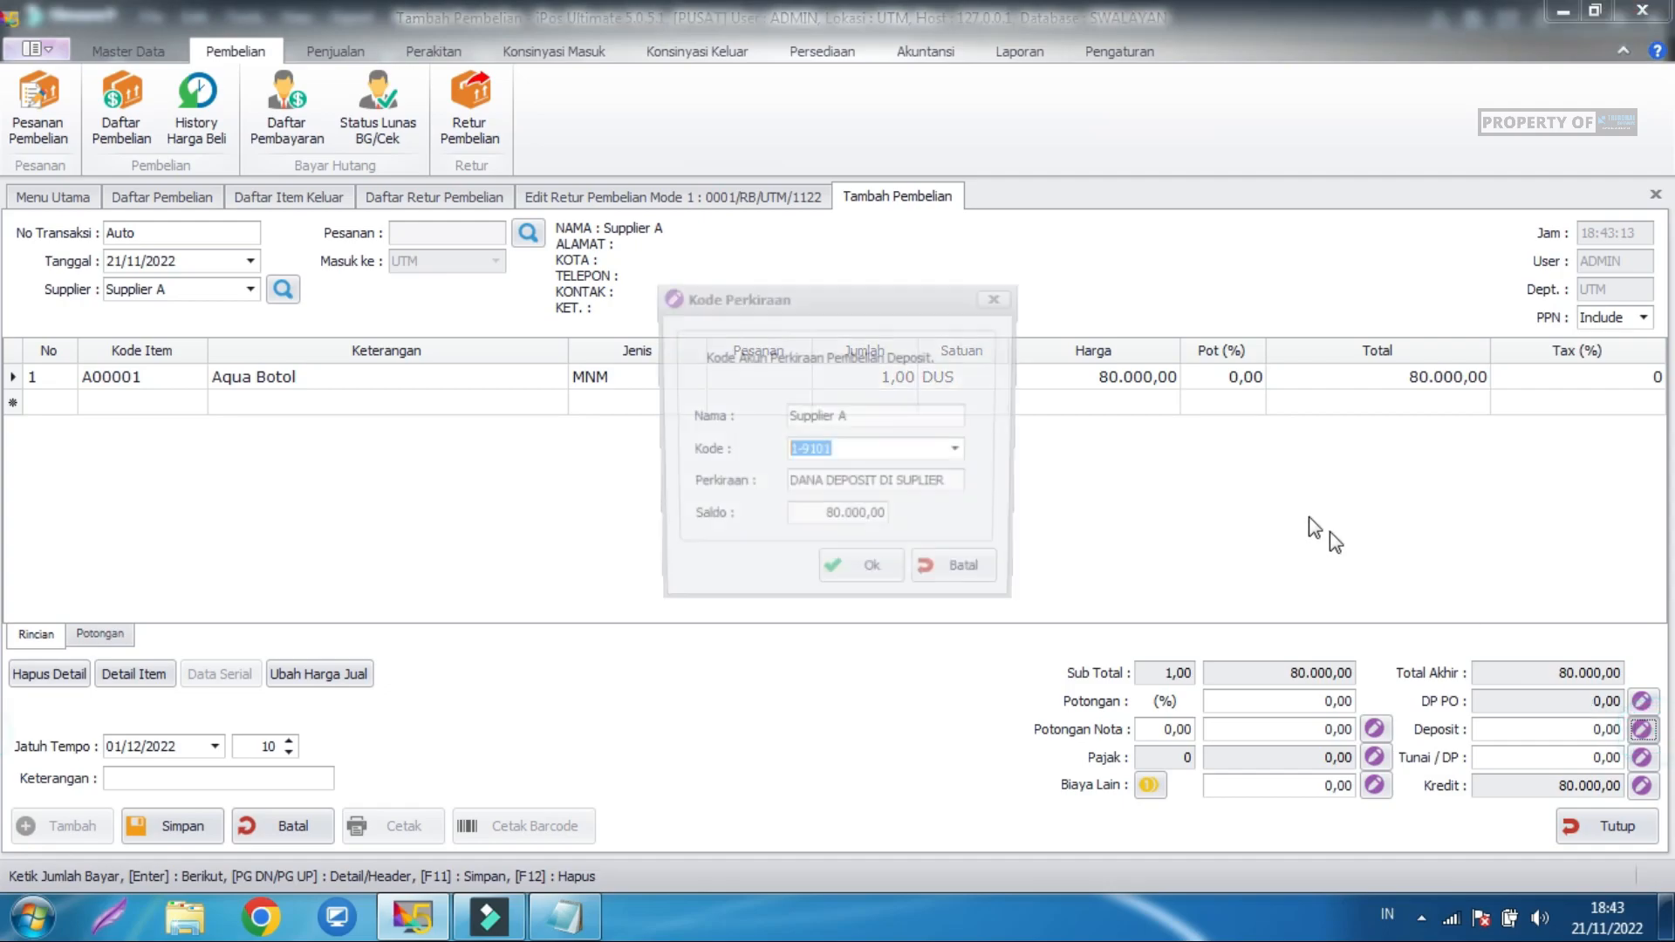
left_click(821, 520)
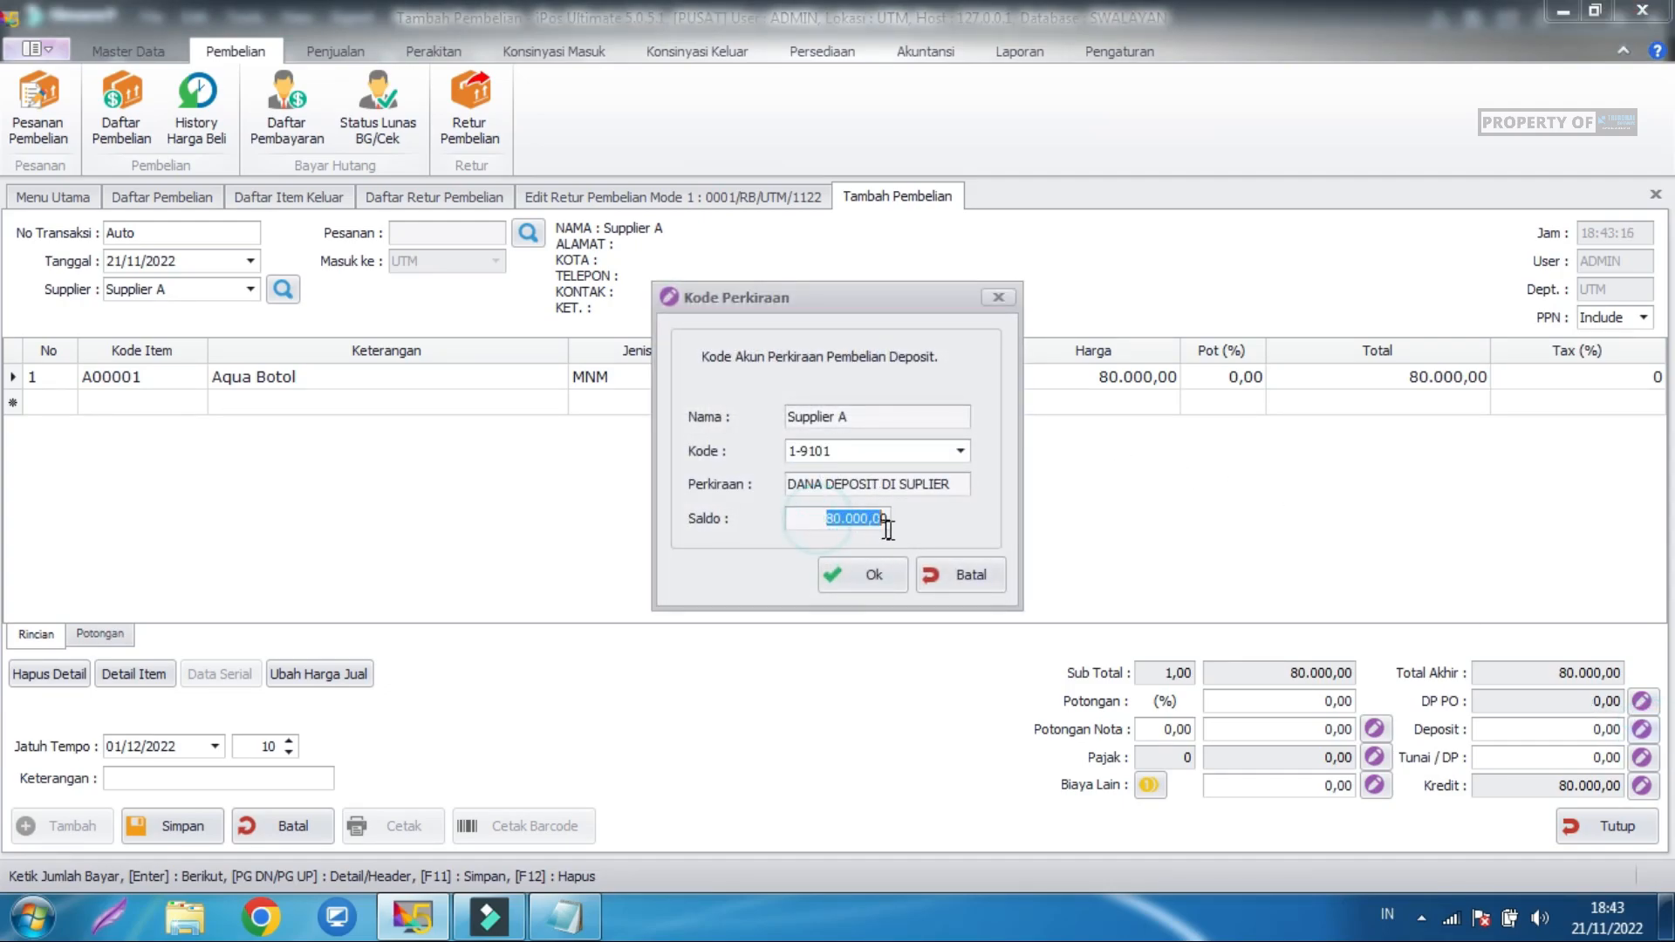
left_click(969, 575)
Pay the purchase from the supplier deposit by setting Deposit to 80.000, and save the transaction.
left_click(1593, 729)
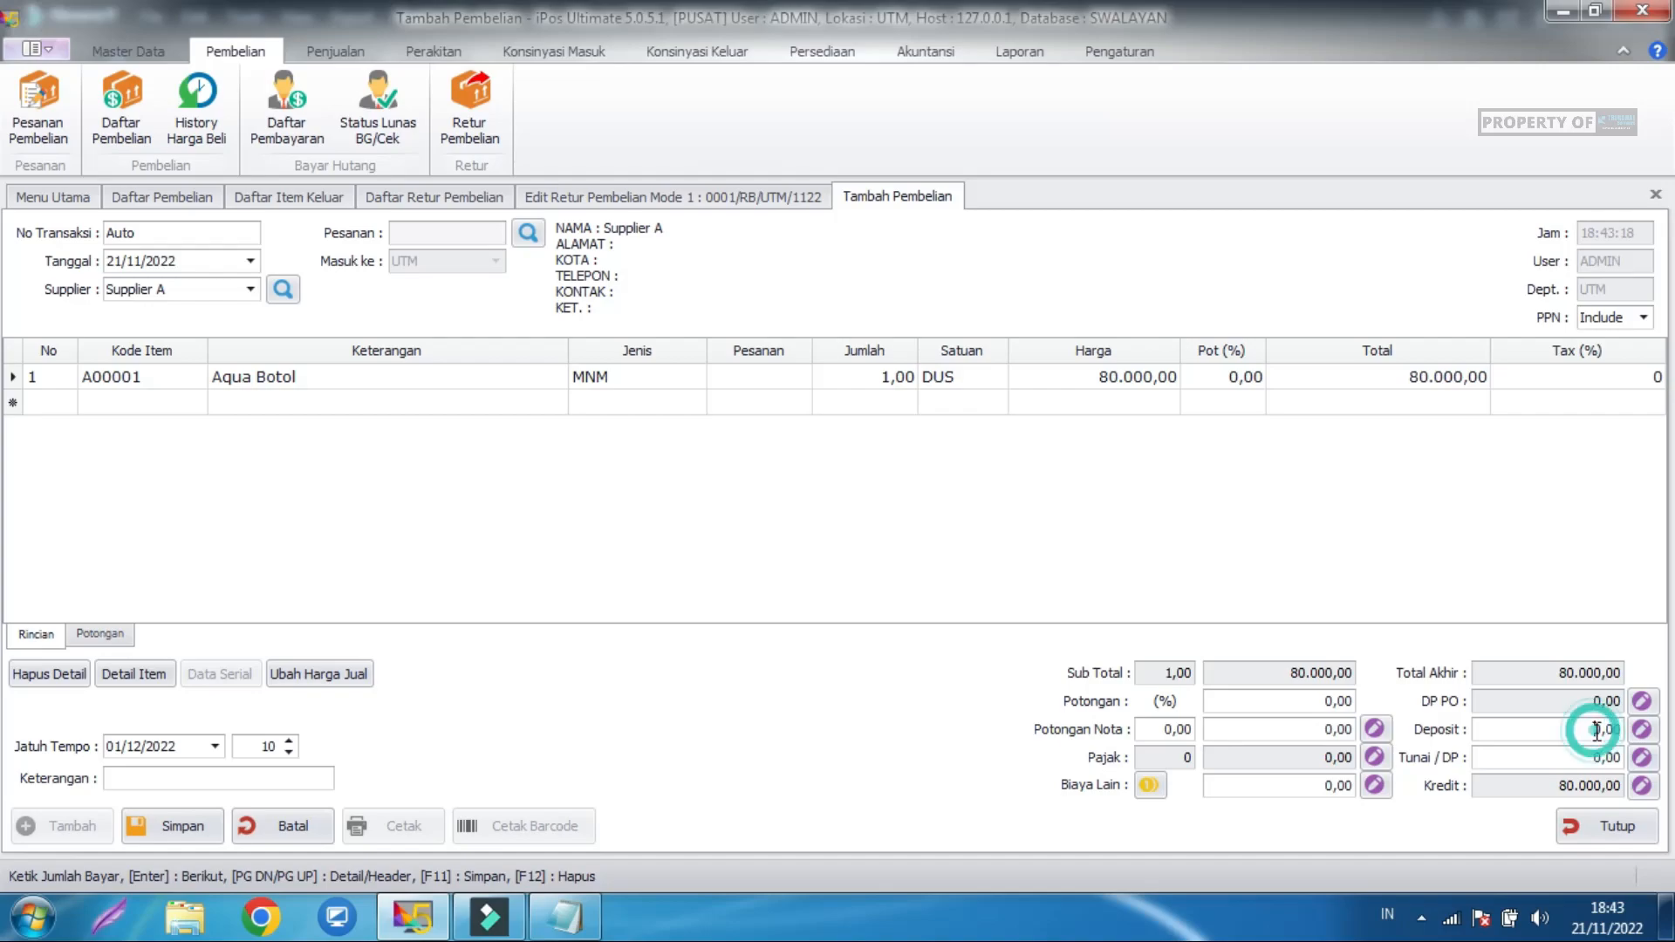
type("8")
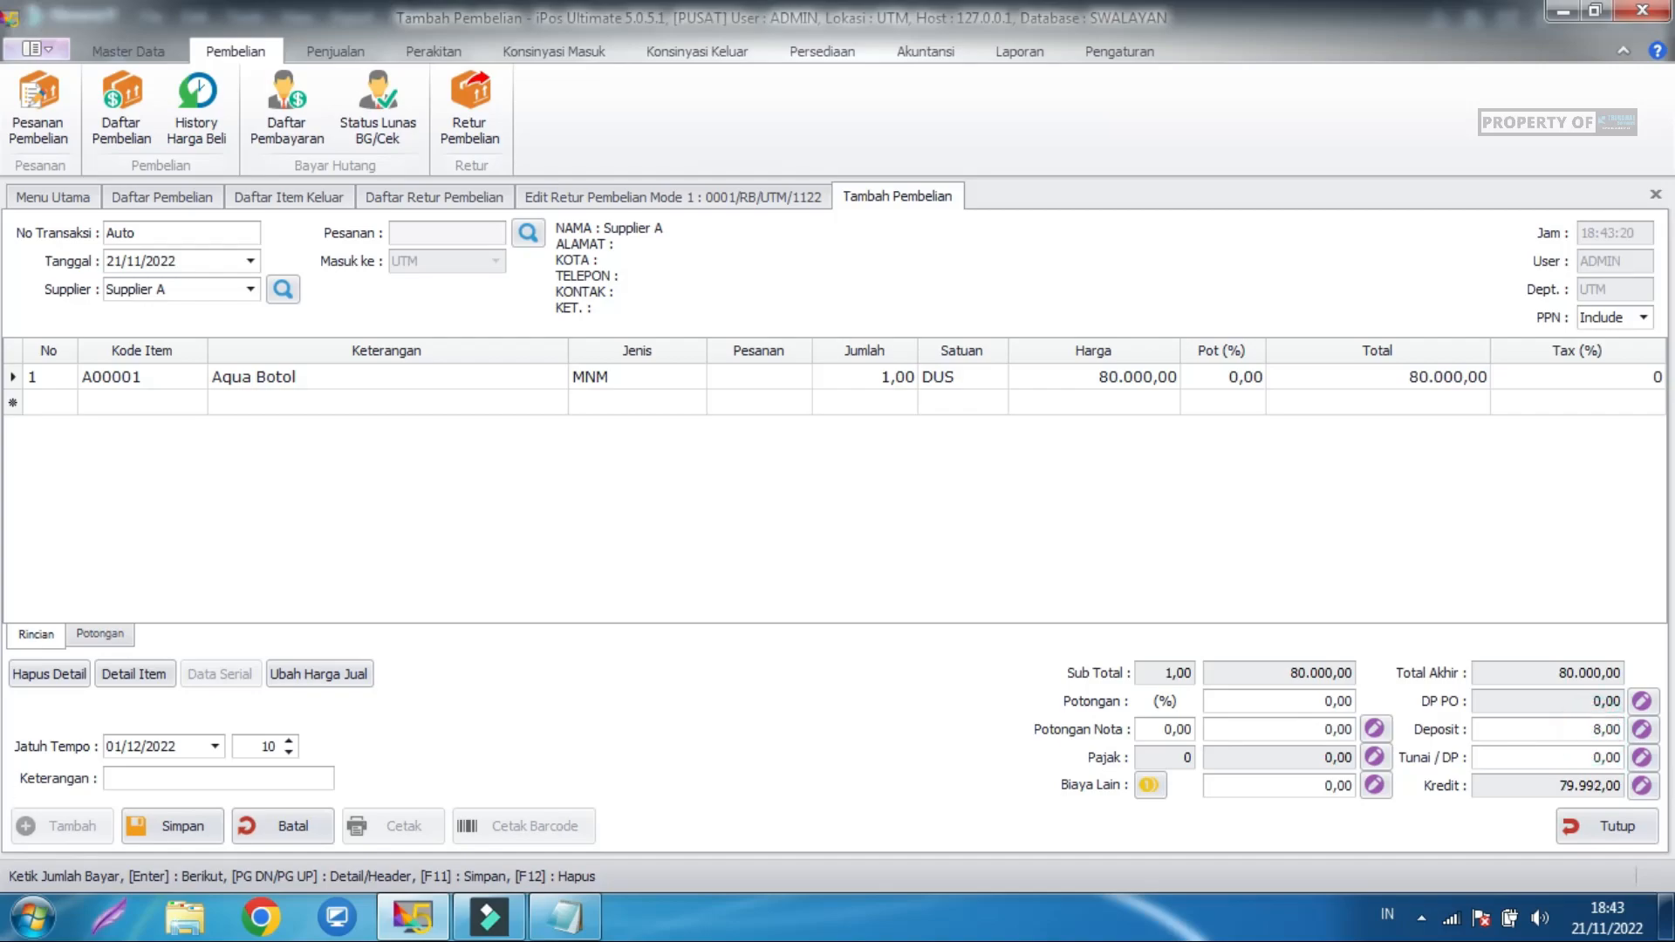
type("0.000")
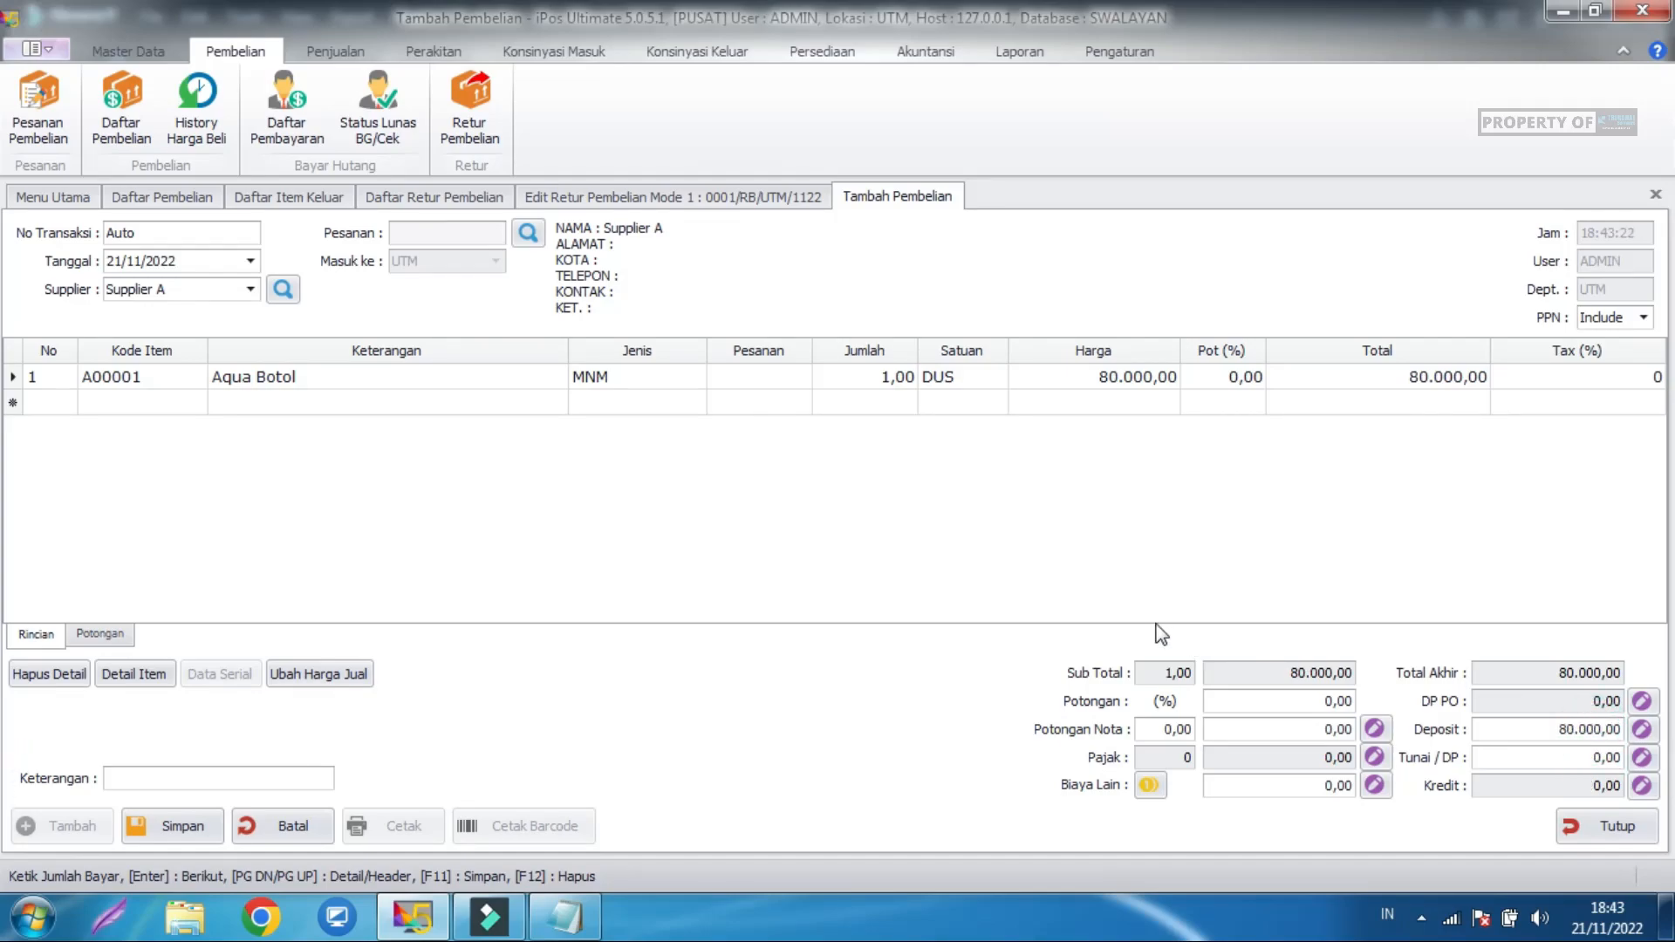
key("Return")
left_click(155, 824)
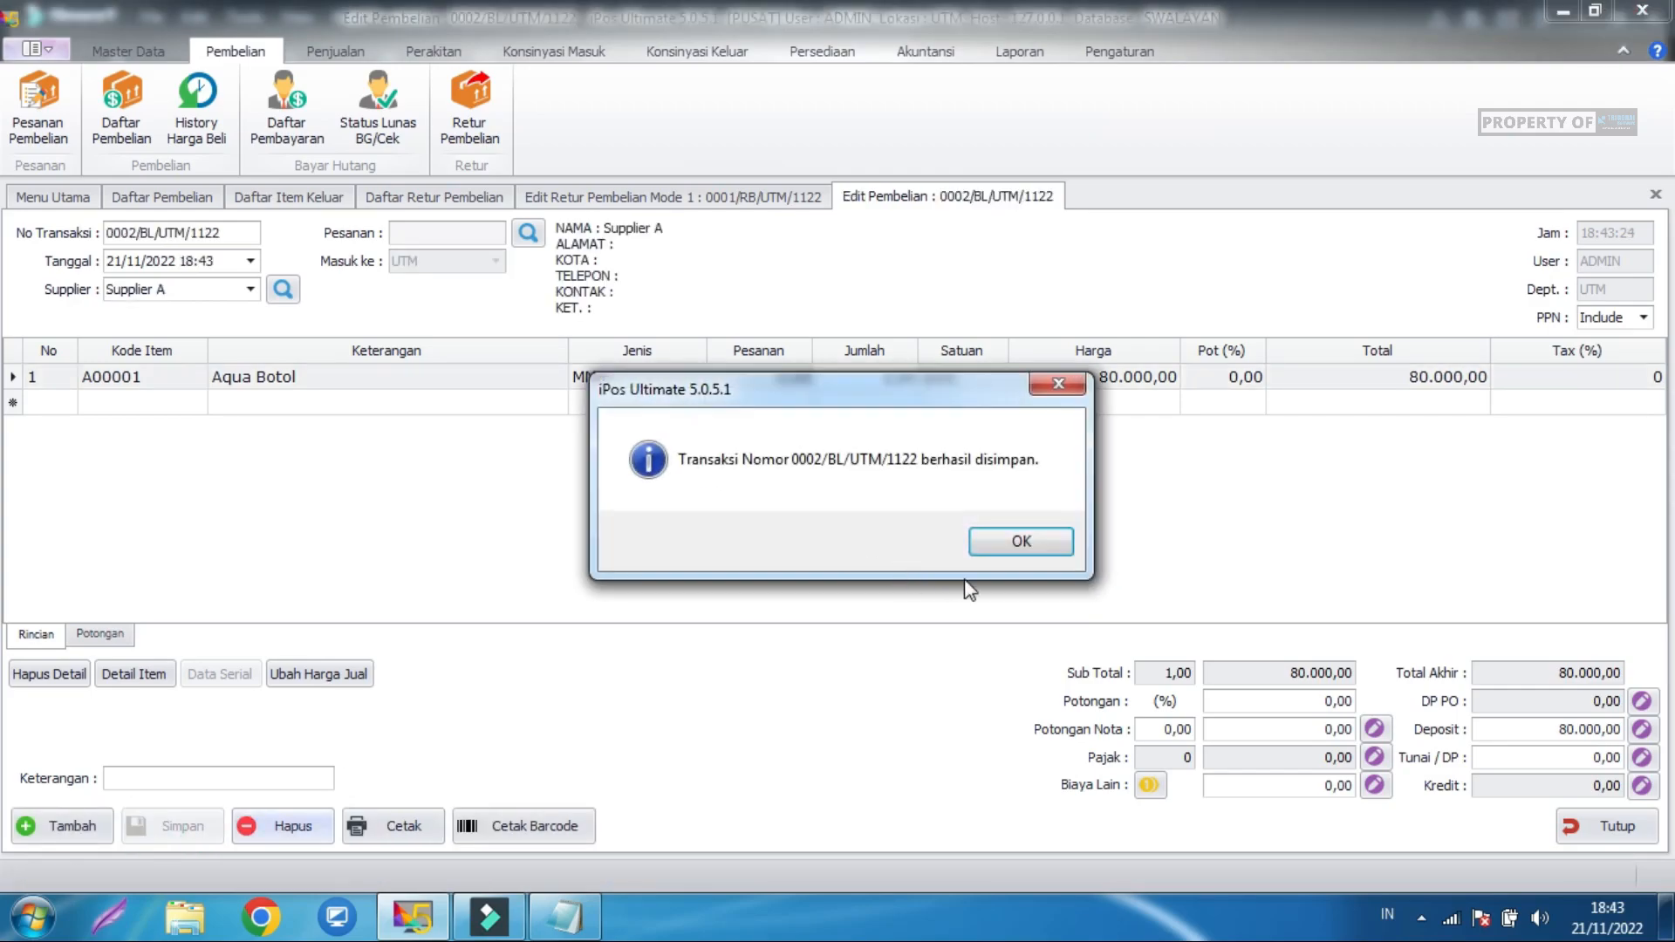
left_click(1047, 555)
Close the purchase entry, the purchase list, and the purchase return windows.
left_click(1621, 826)
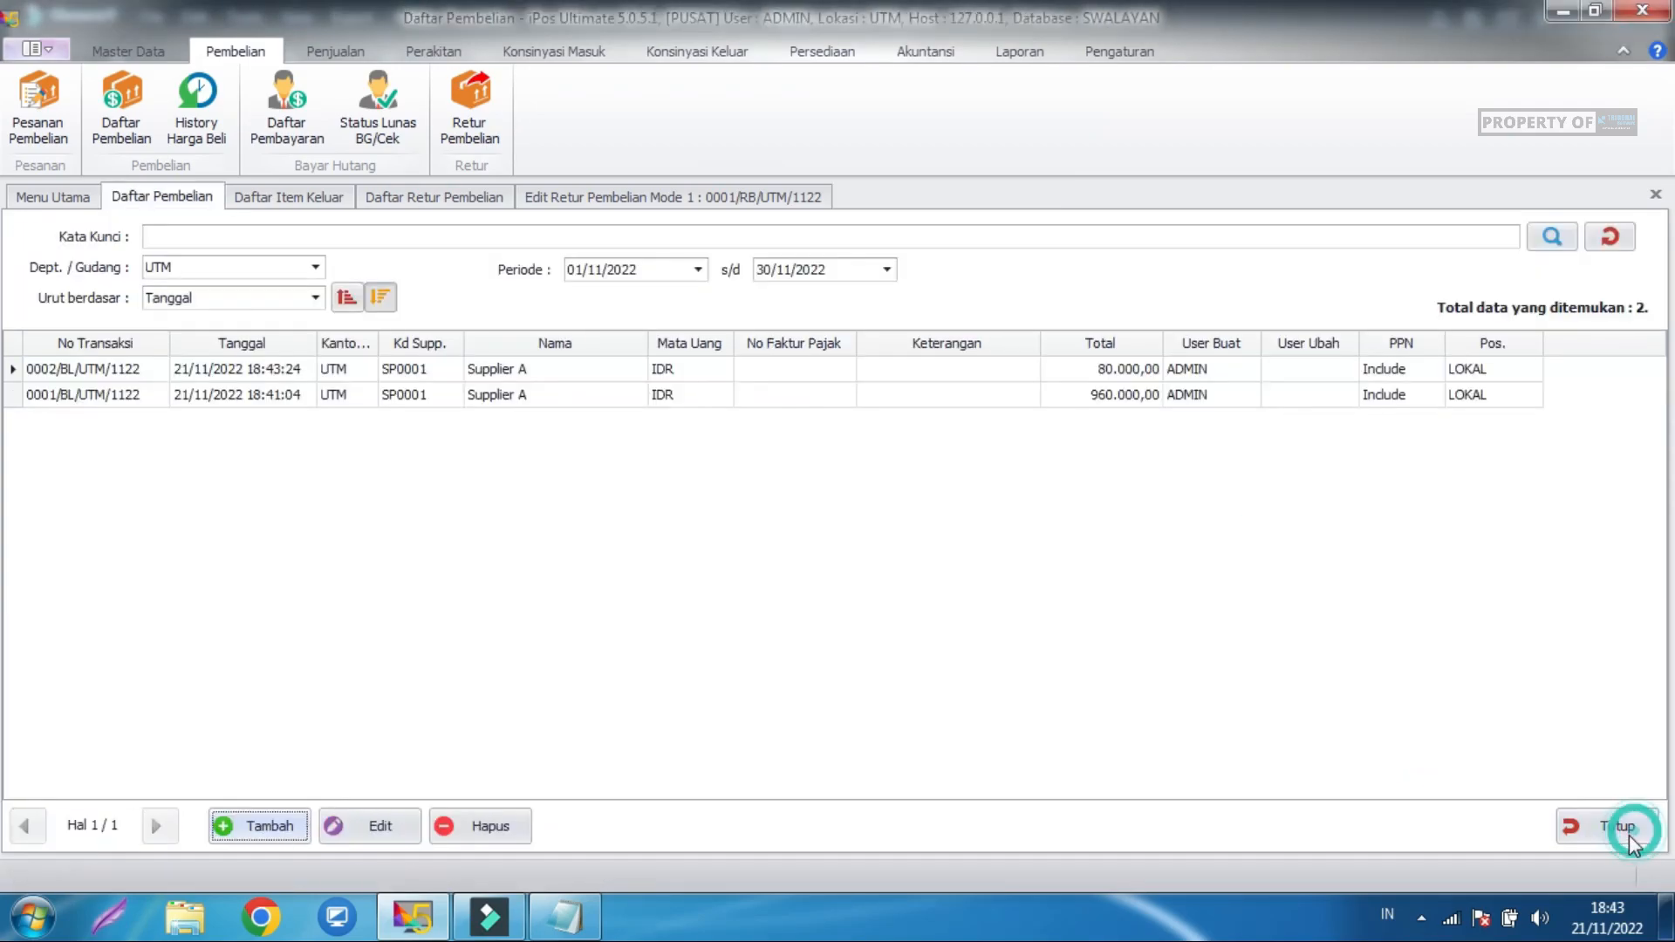
left_click(1623, 828)
left_click(1620, 826)
left_click(1604, 833)
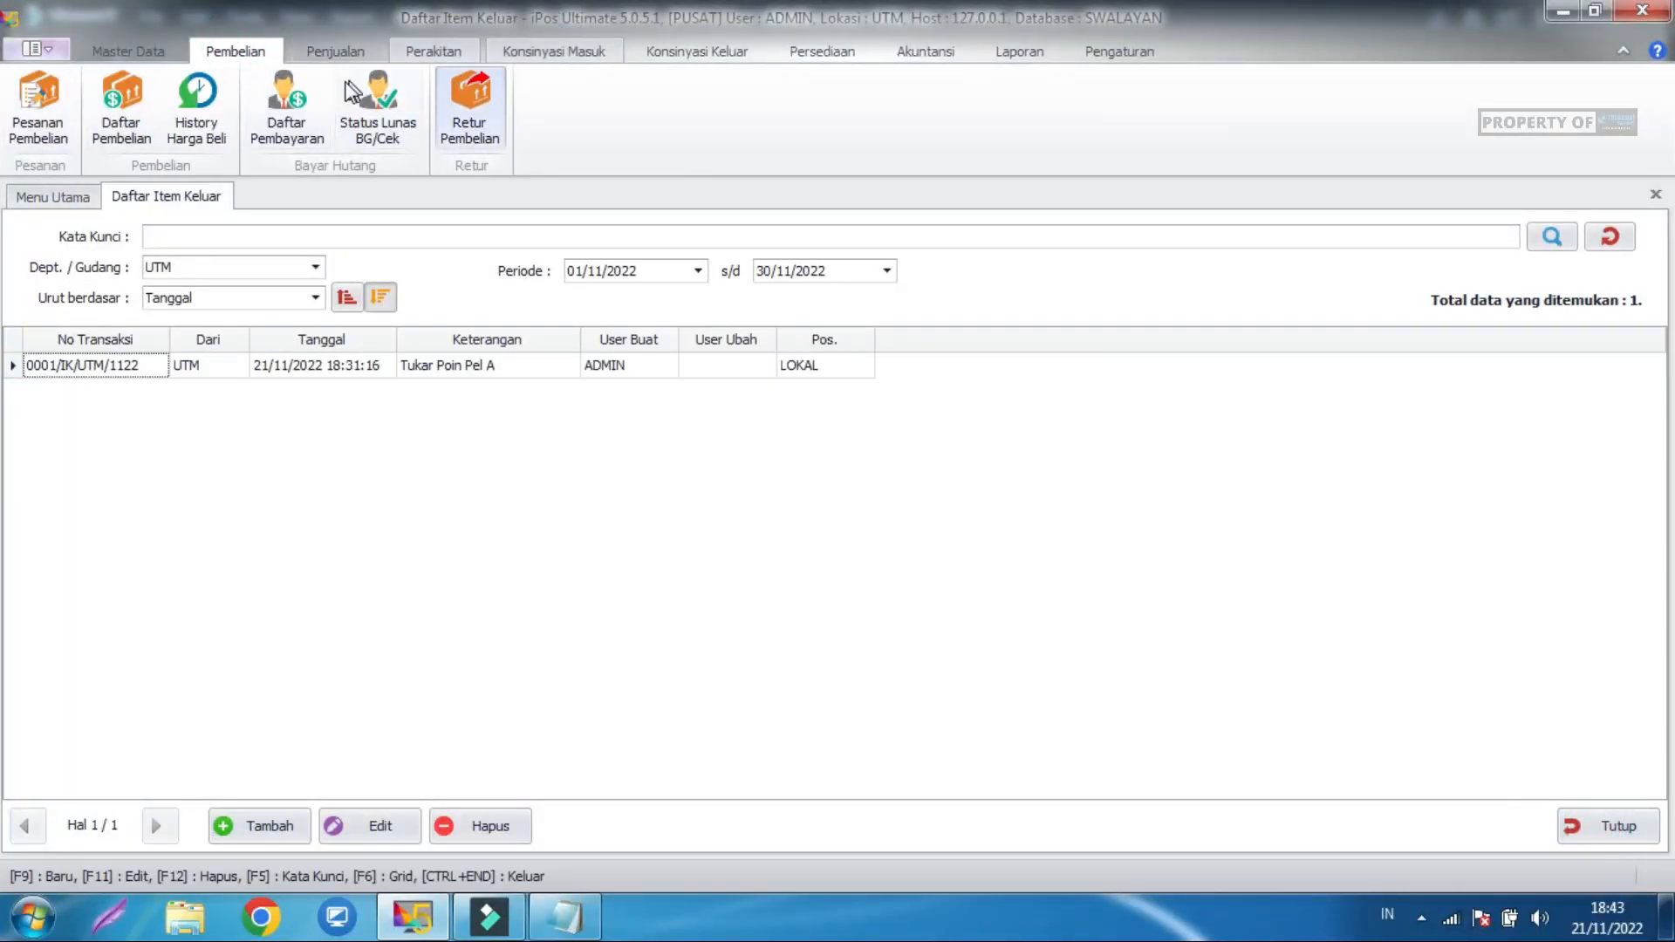
Start a new incoming item (Item Masuk) transaction in the inventory module and add Aqua Botol in PCS.
left_click(807, 52)
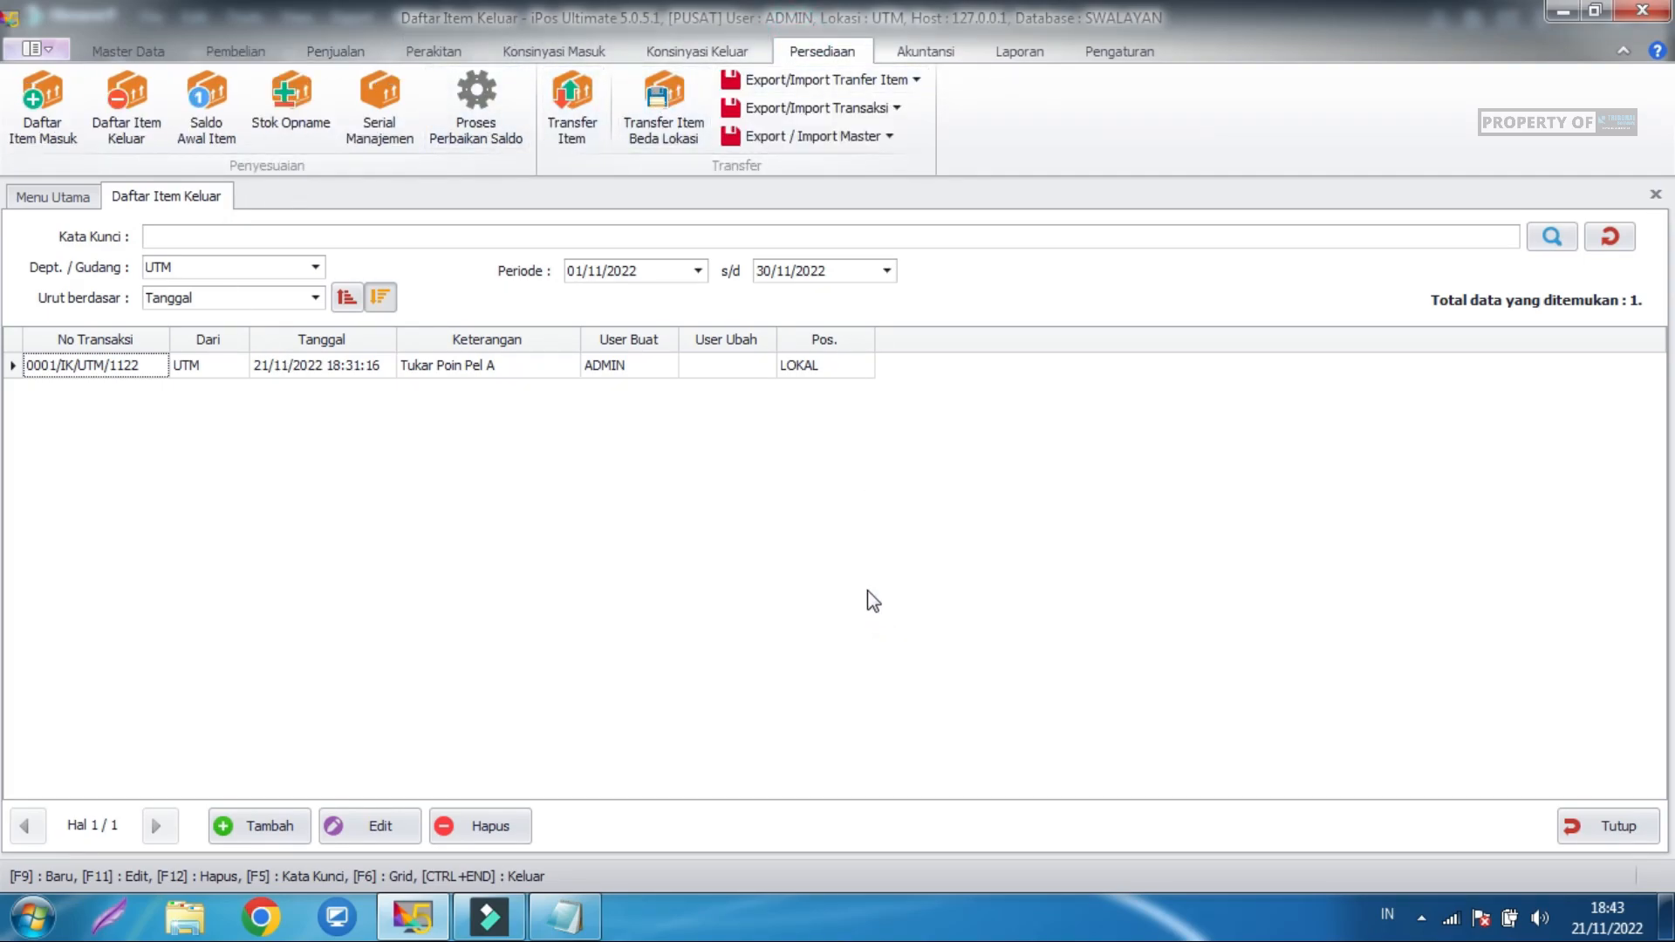
left_click(594, 560)
left_click(42, 109)
left_click(238, 820)
left_click(199, 354)
type("aq")
key("Return")
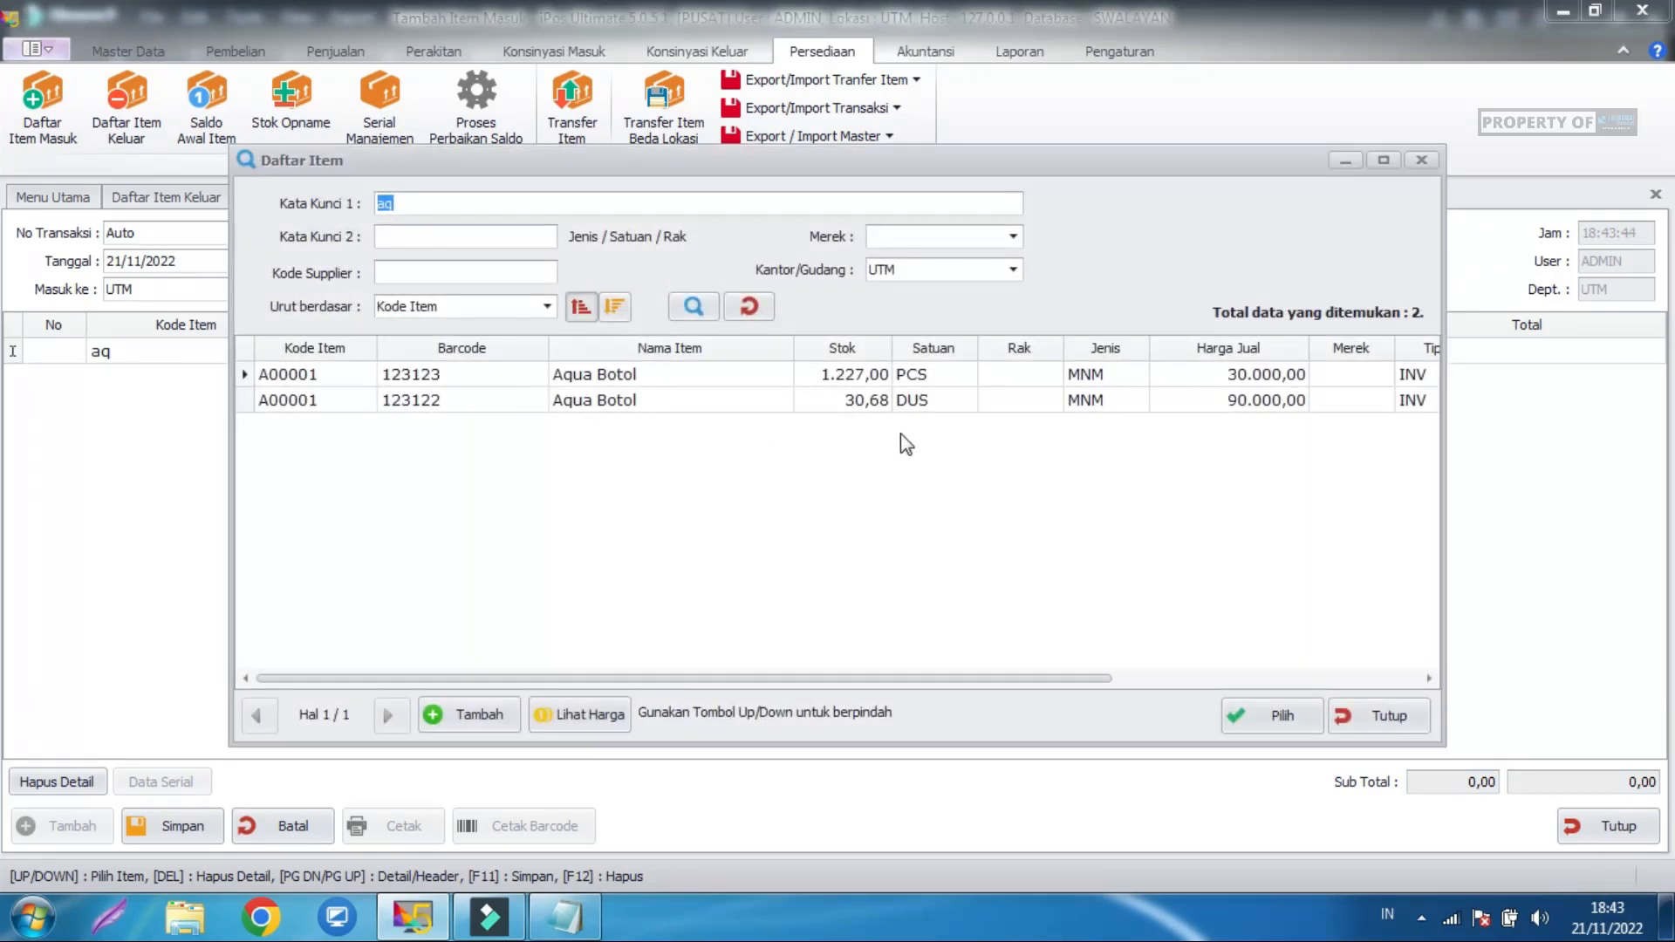
double_click(885, 377)
Set the incoming Aqua Botol quantity to 5 and the transaction's Keterangan to Bonus.
left_click_drag(977, 354, 1008, 360)
type("5")
left_click(1012, 406)
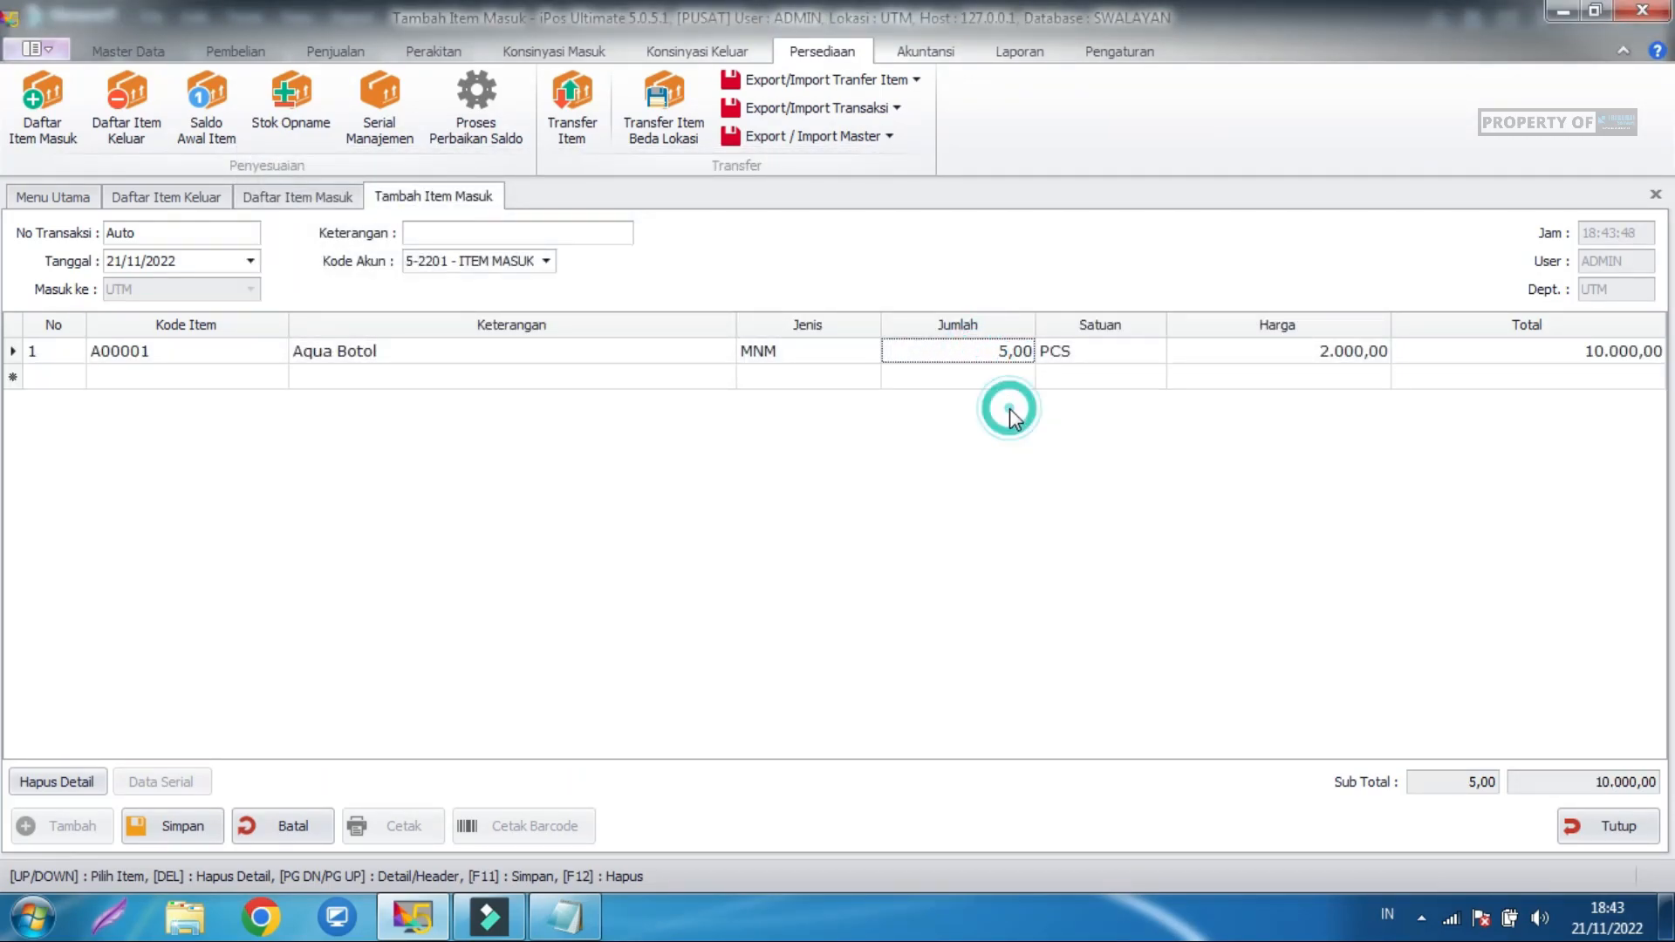
left_click(503, 229)
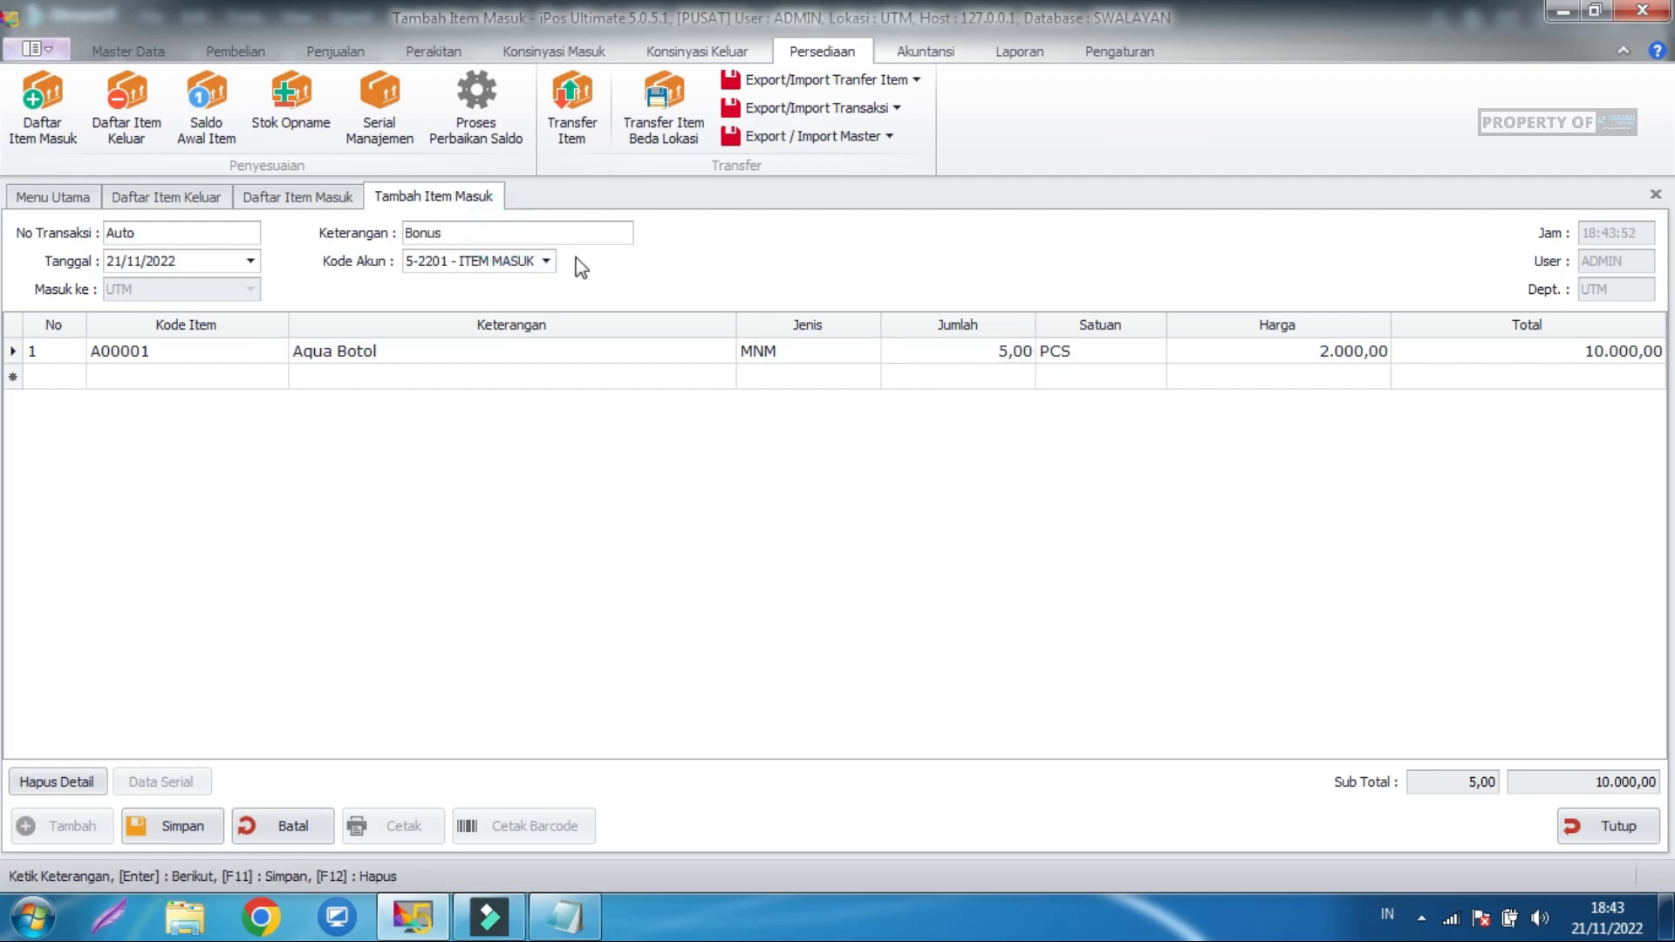
left_click(857, 552)
Examine the unit price (Harga) of the incoming Aqua Botol line.
left_click(1283, 358)
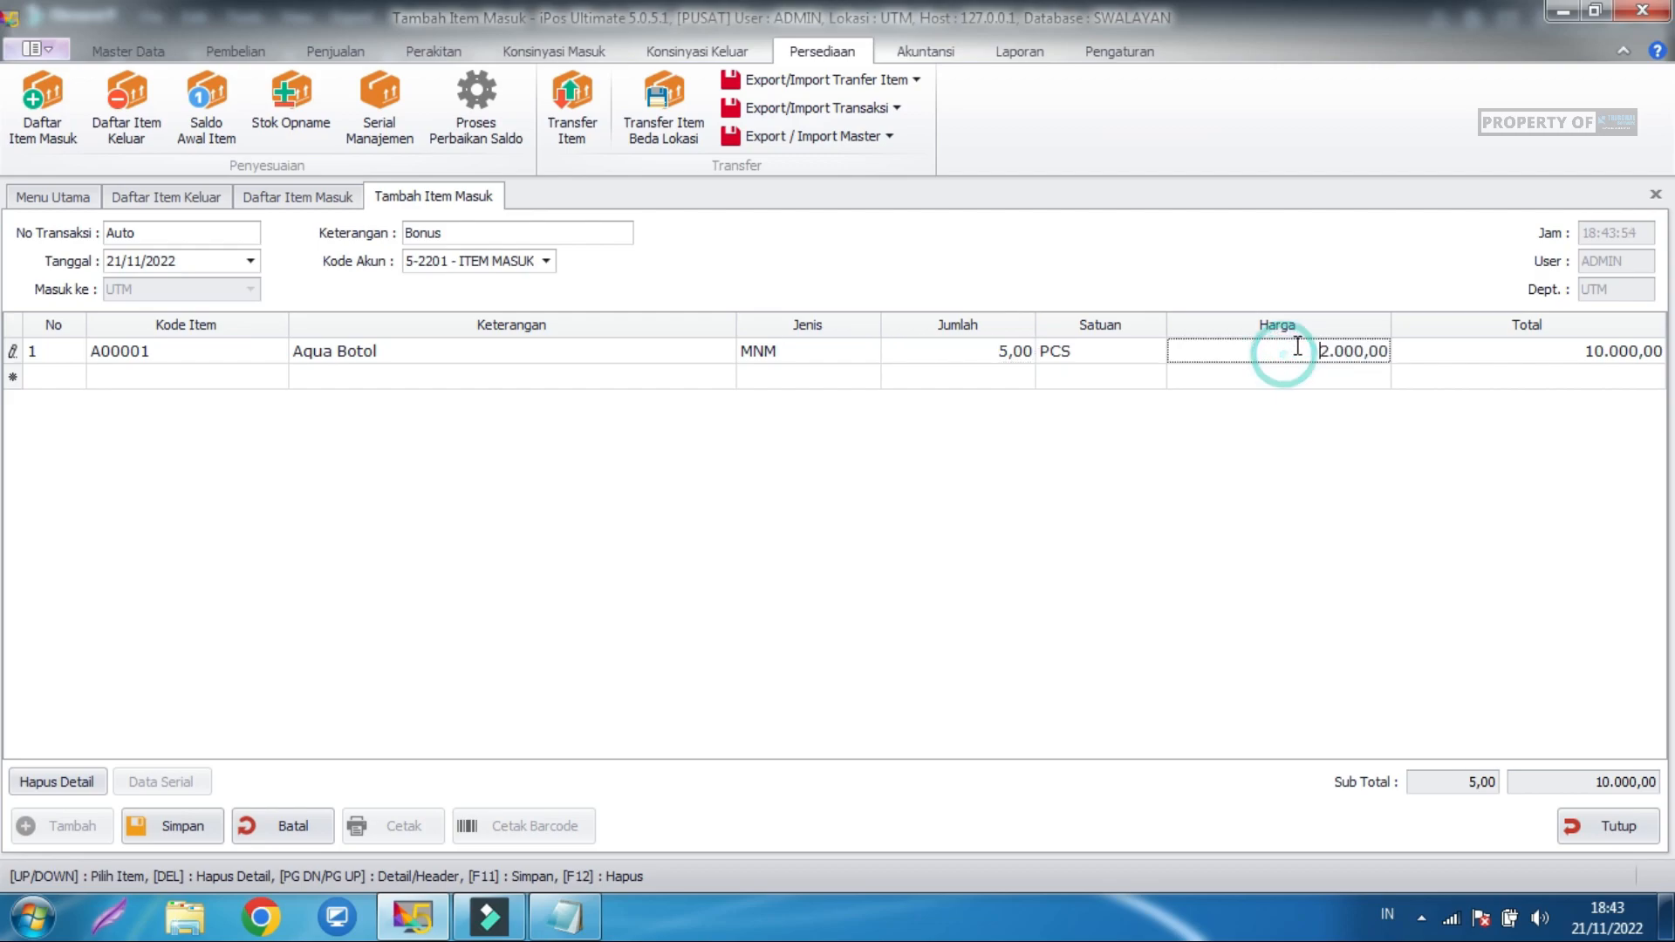
left_click(1306, 346)
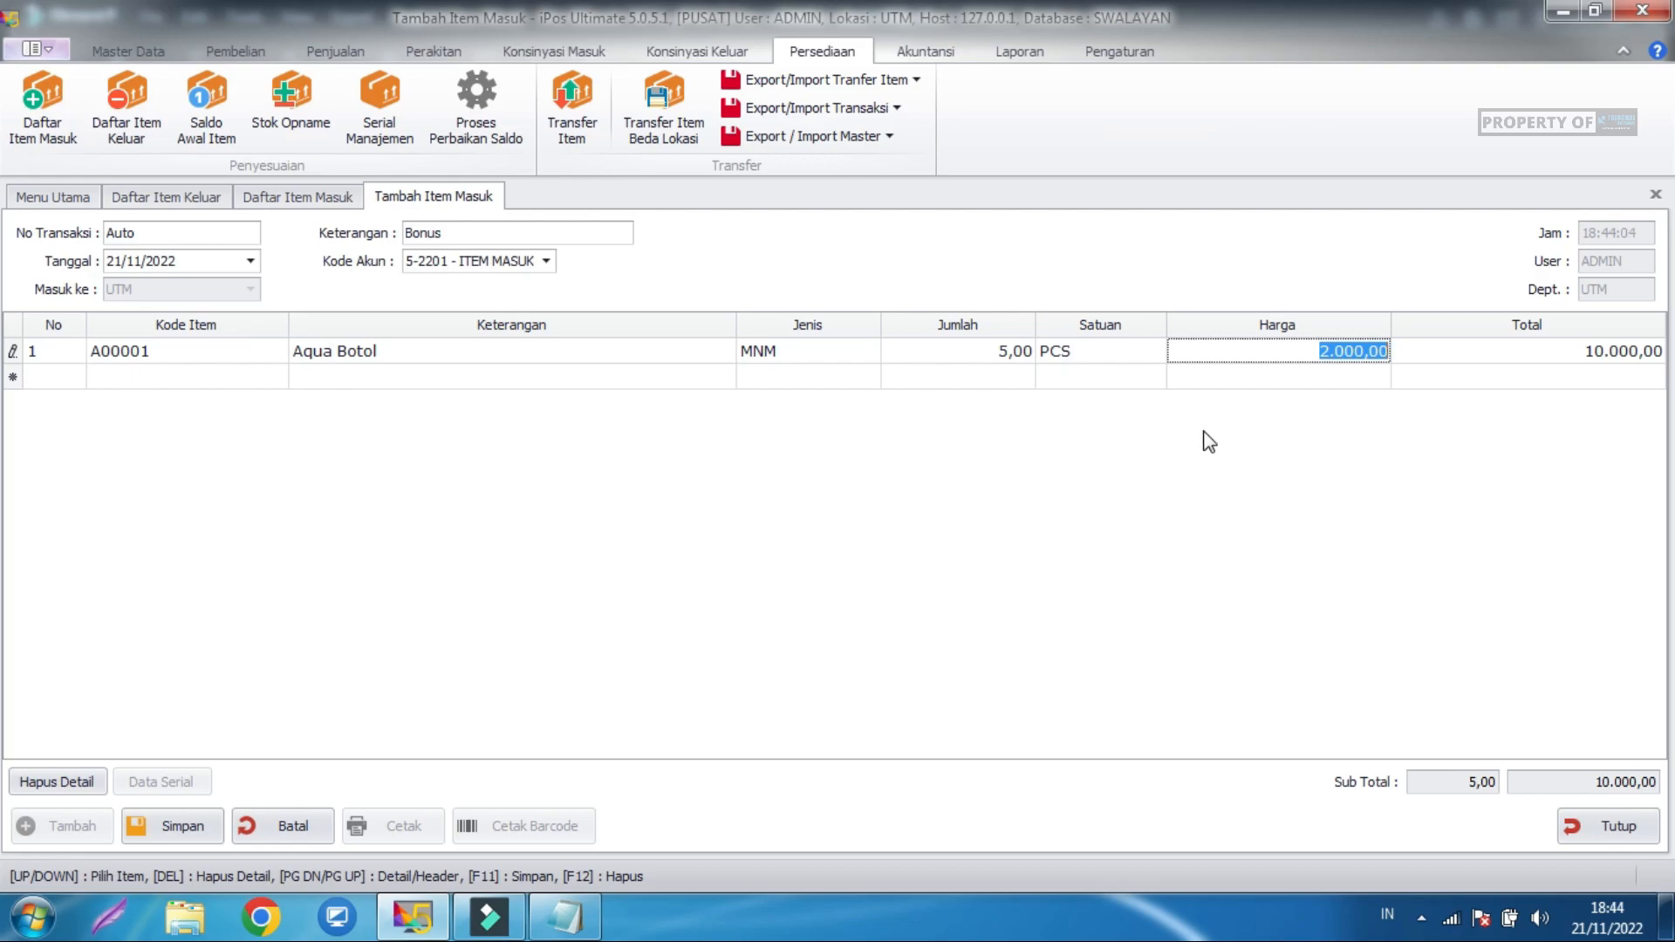
left_click(1092, 472)
left_click(1213, 350)
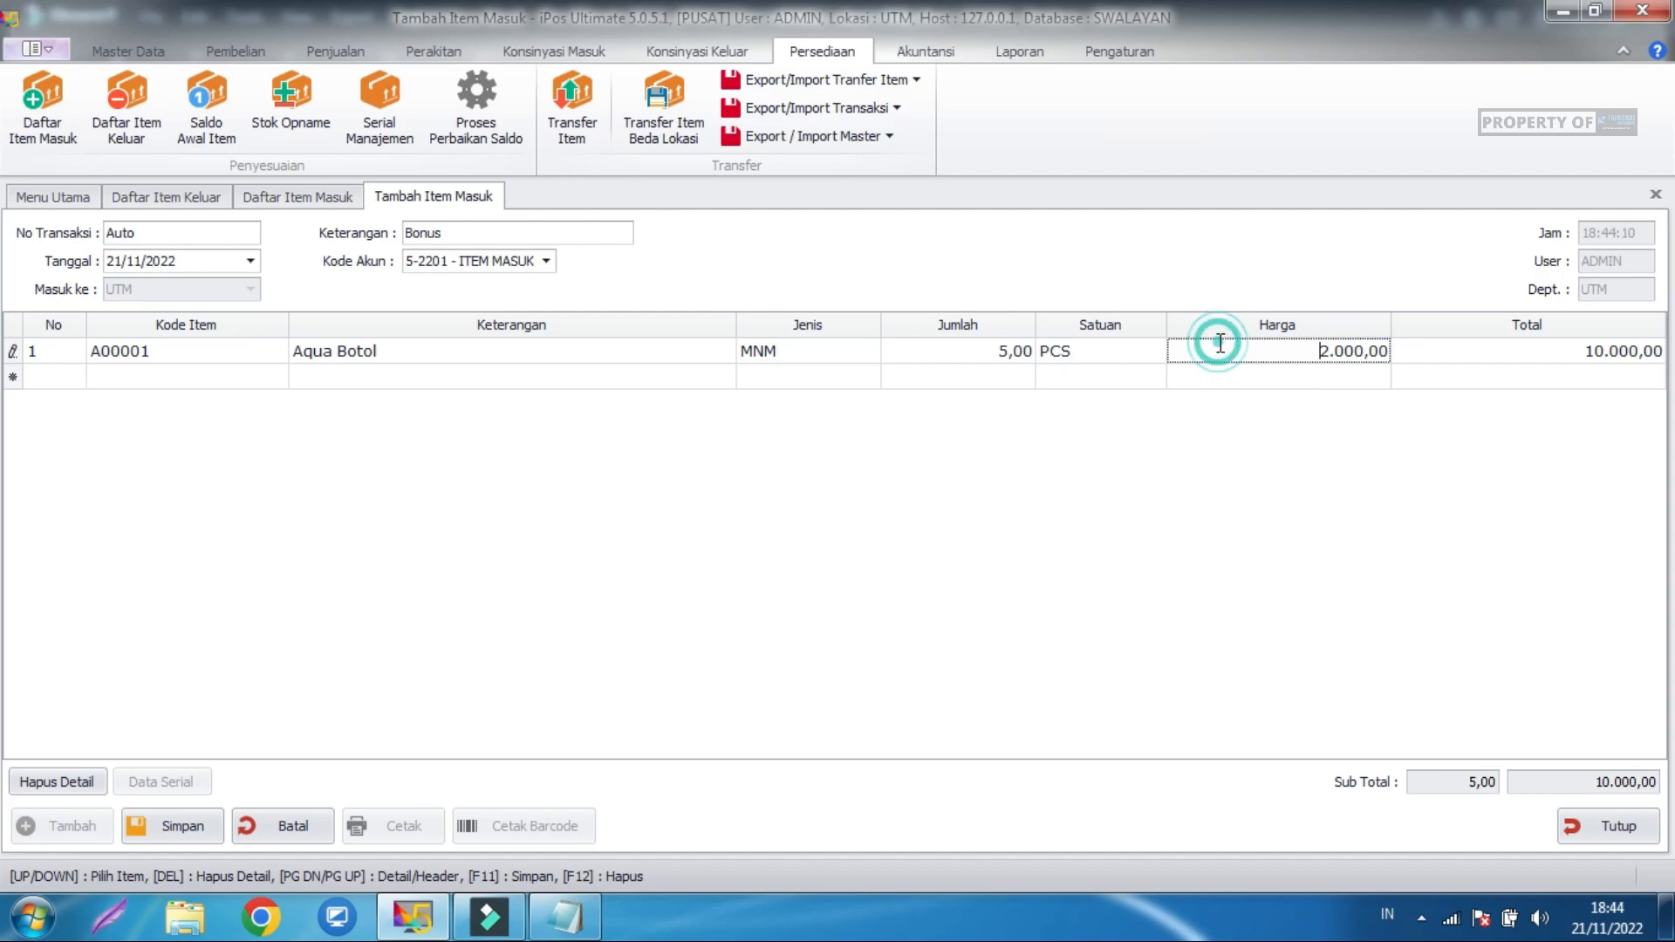
double_click(1300, 351)
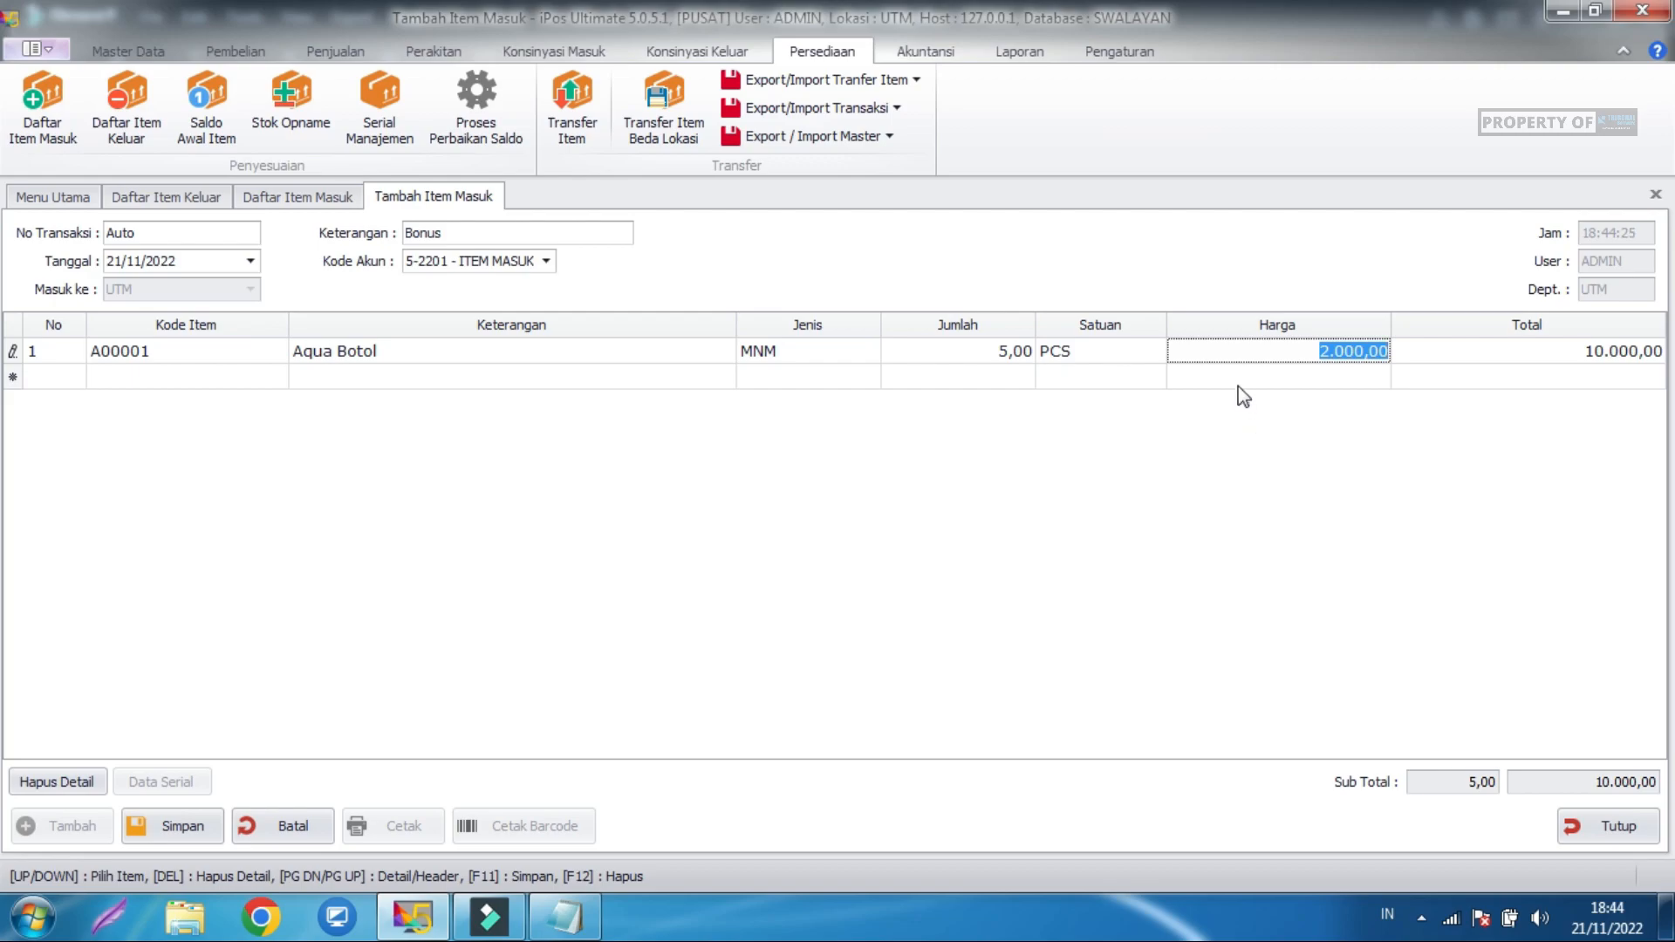
left_click(1272, 361)
left_click_drag(1310, 356, 1394, 358)
left_click(1310, 353)
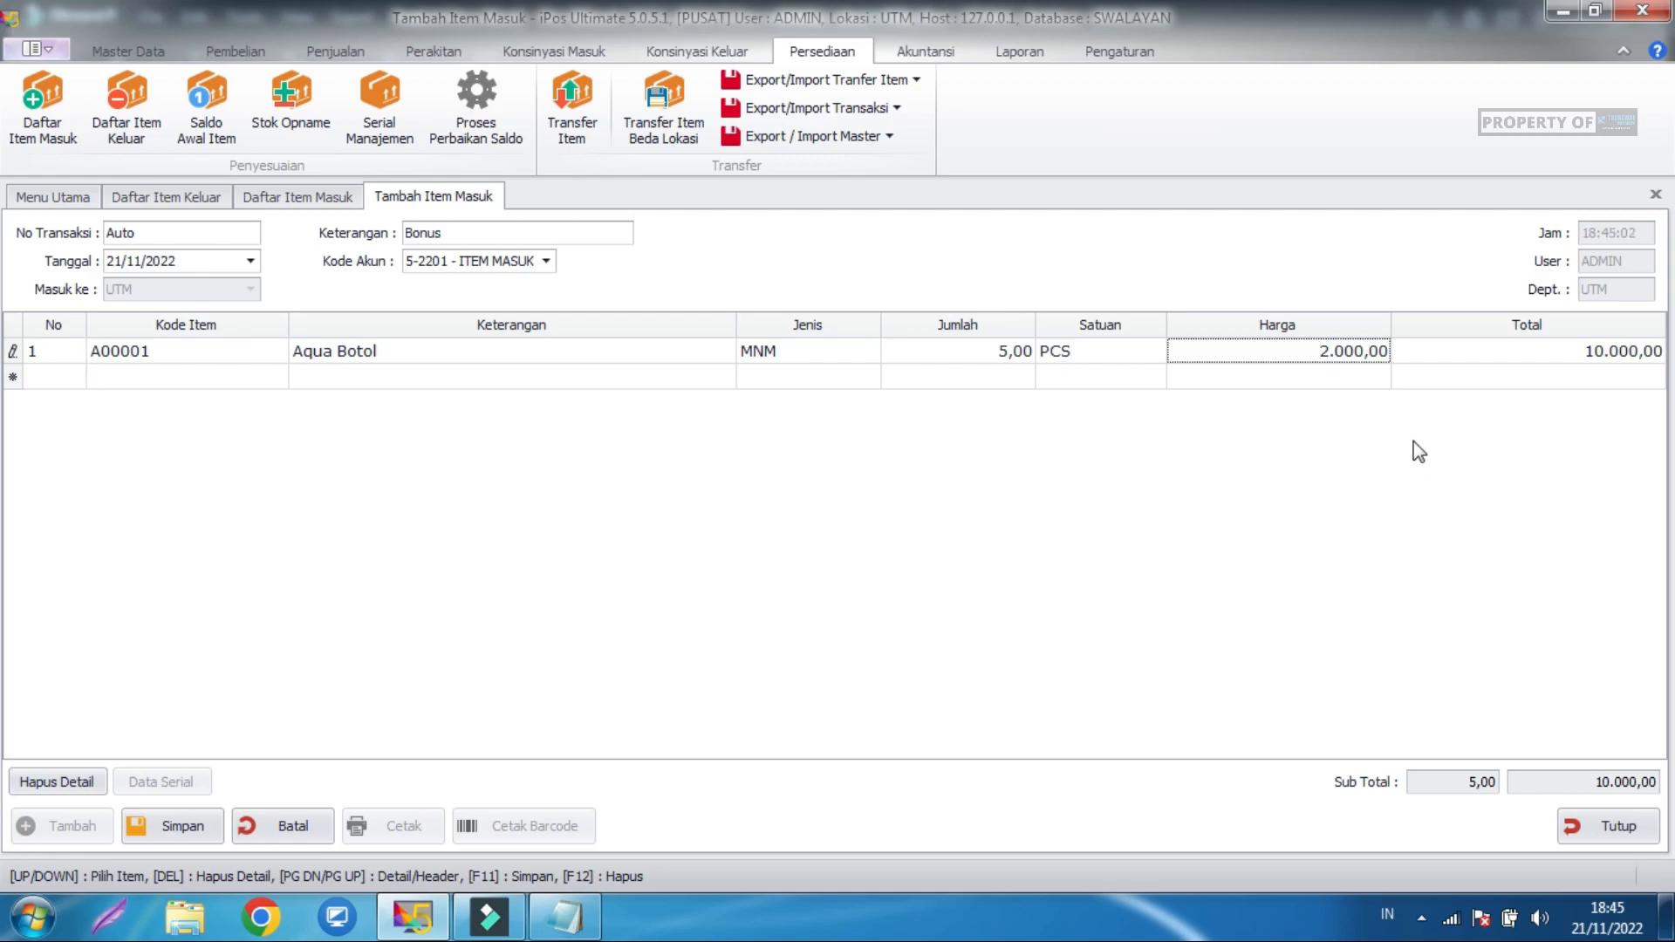
left_click(1413, 442)
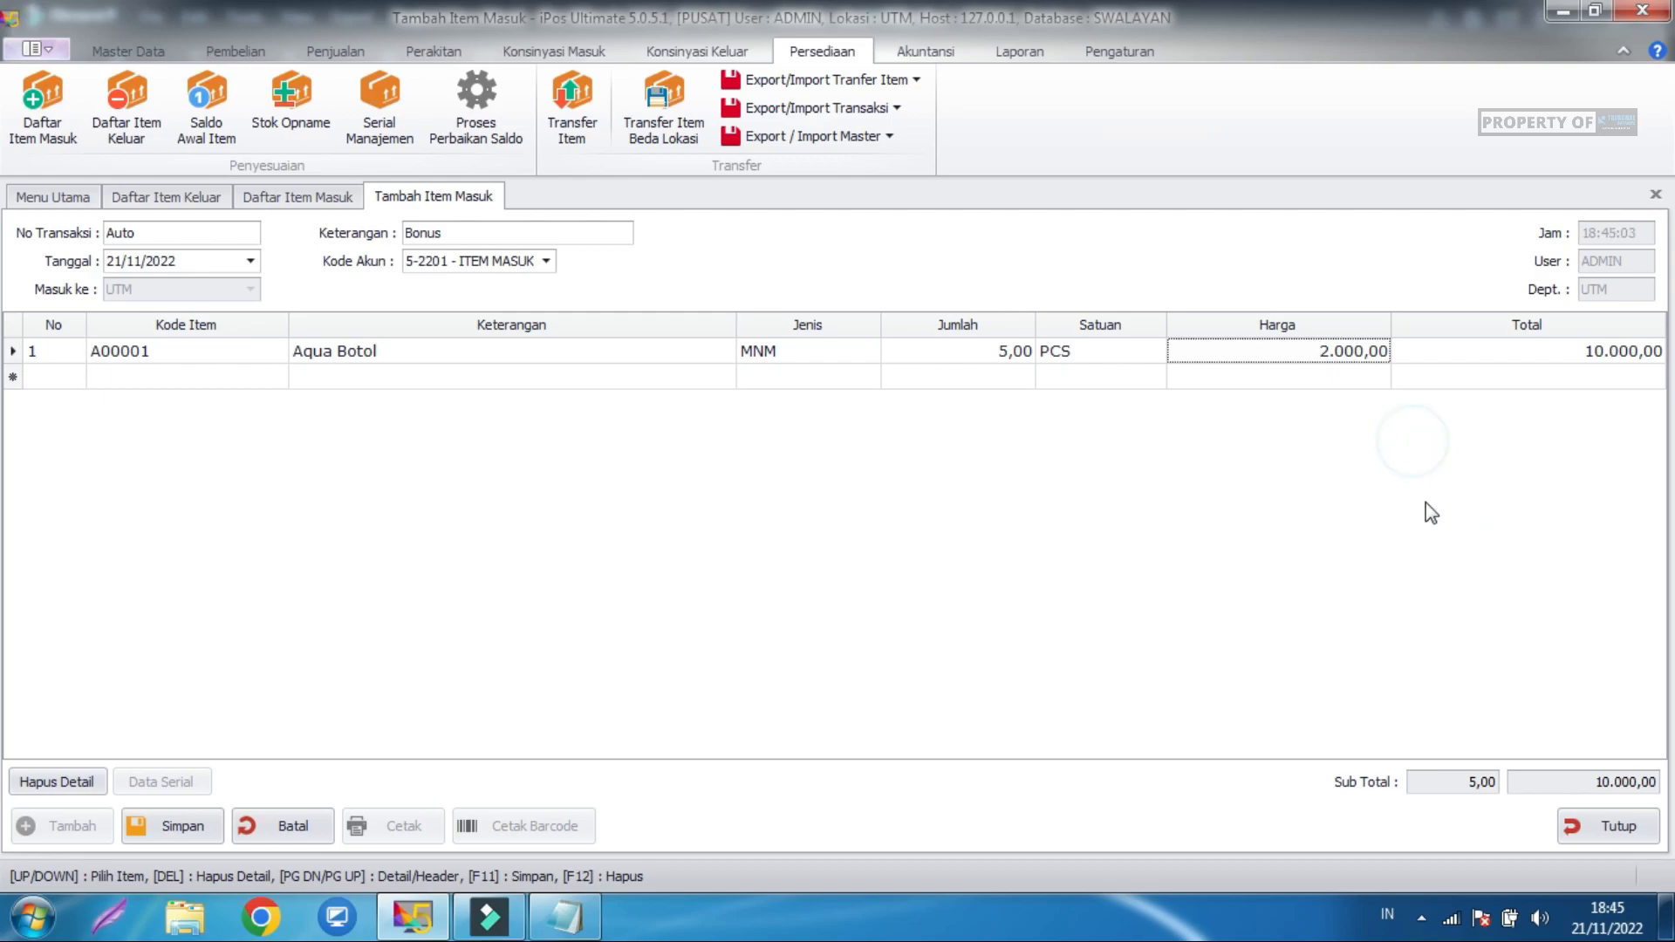
Save the incoming item transaction and close its entry and the open item lists.
left_click(175, 826)
left_click(1023, 543)
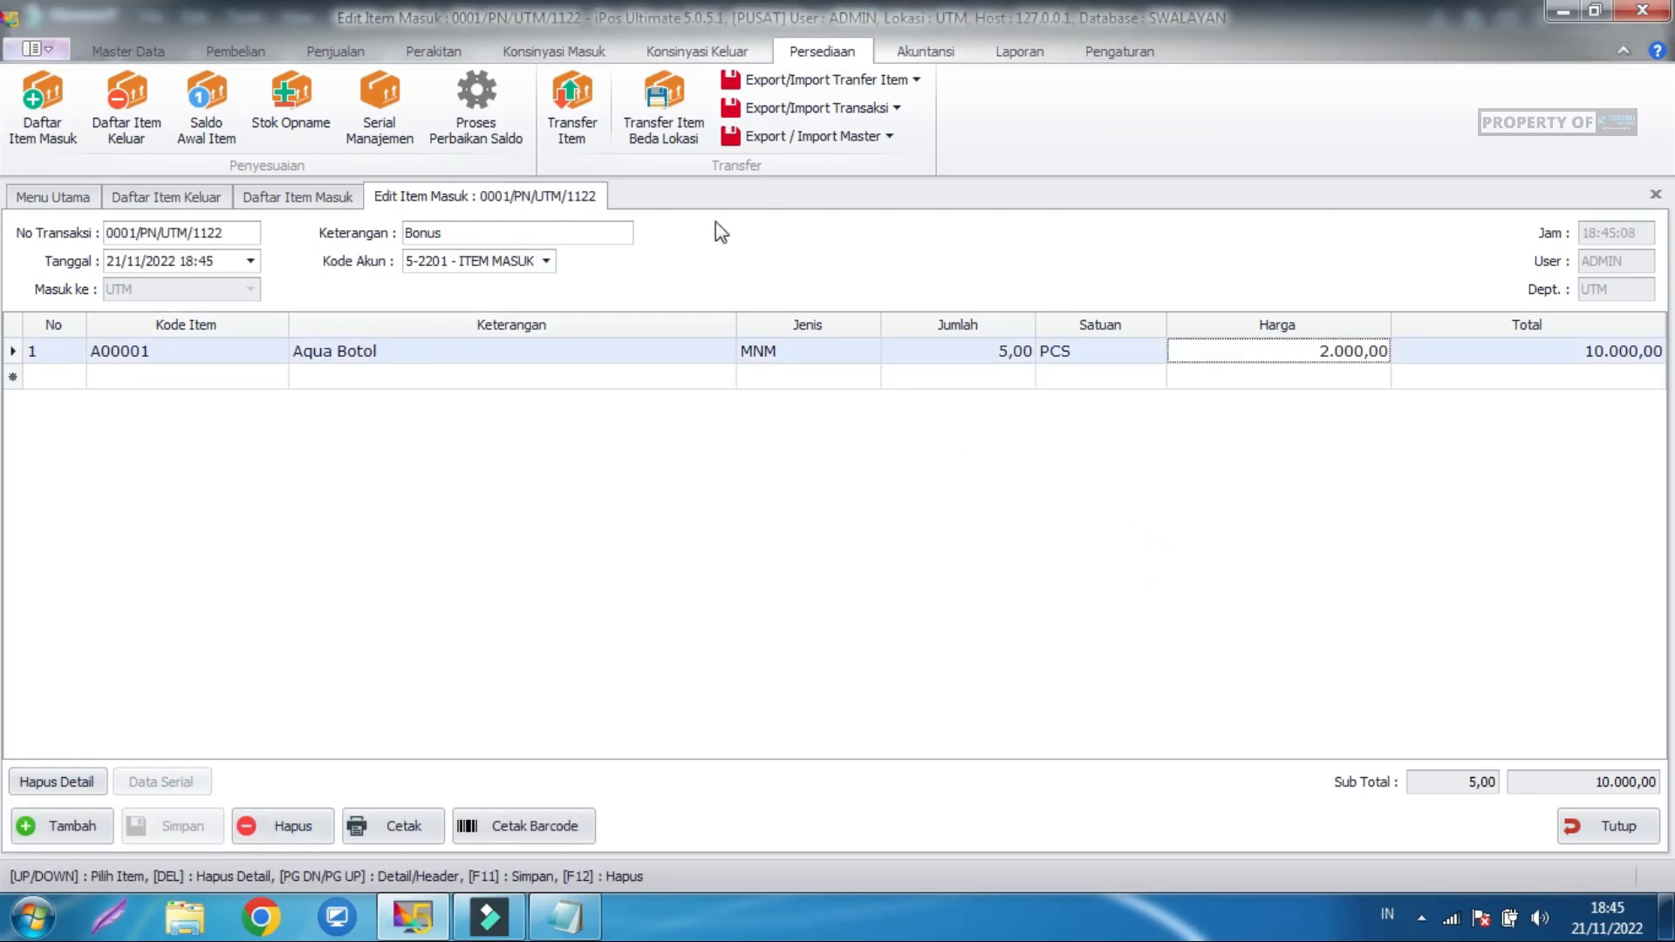
left_click(1246, 255)
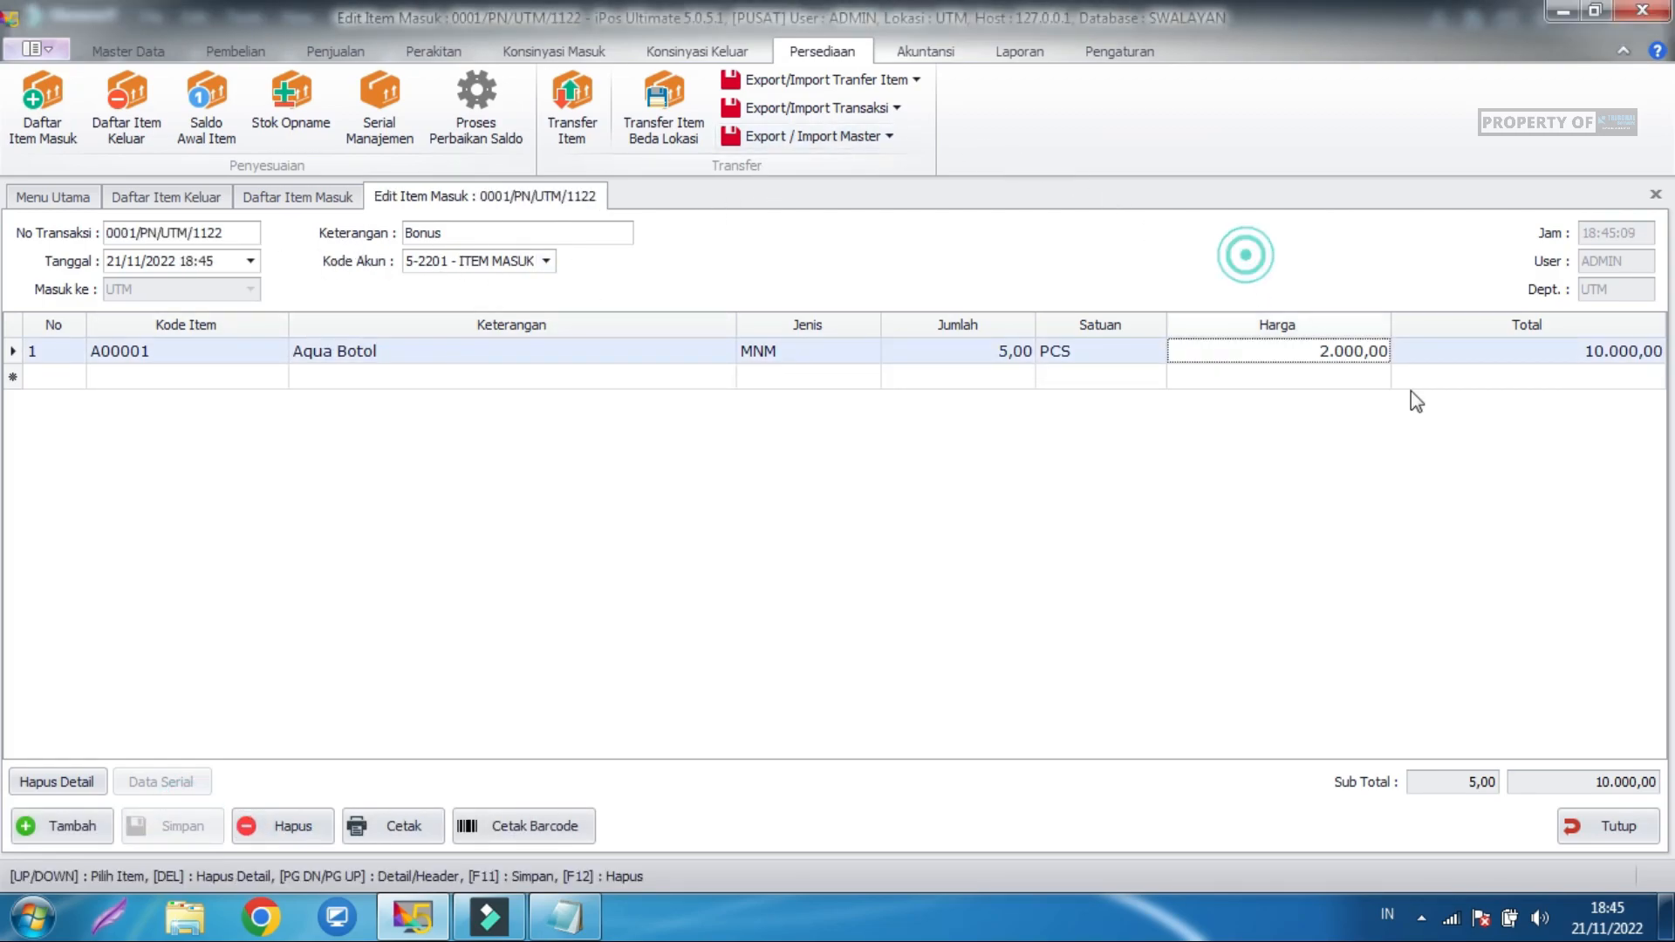
left_click(1604, 834)
left_click(1603, 829)
left_click(1601, 827)
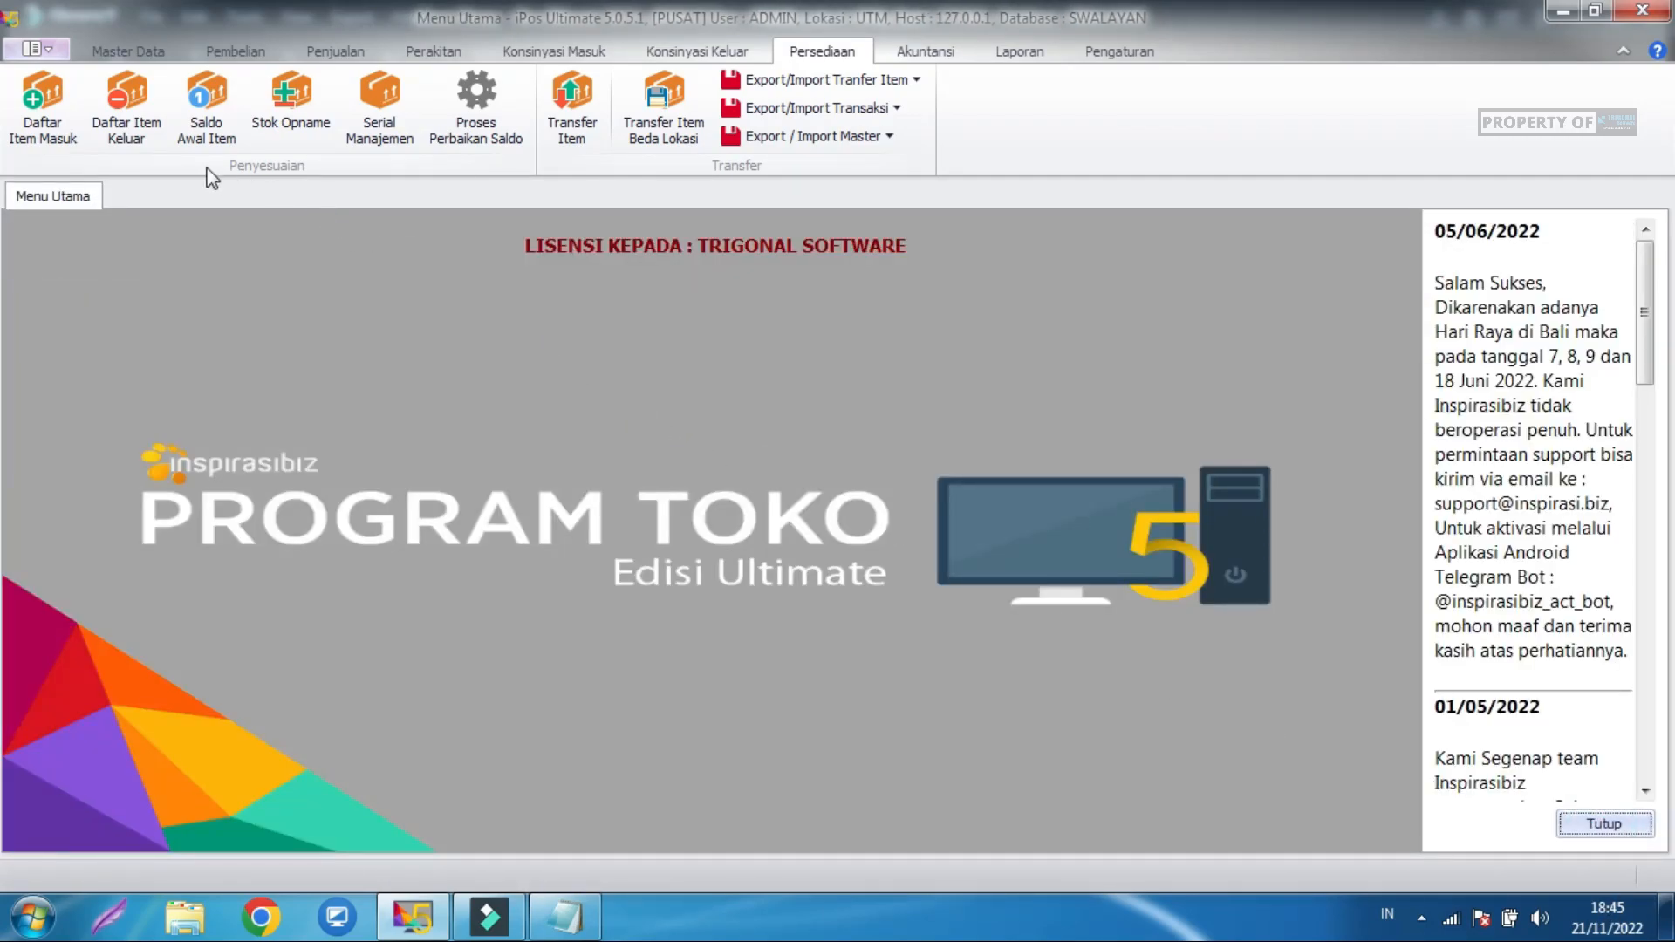
Start a new outgoing item (Item Keluar) transaction and add Aqua Botol in PCS.
left_click(157, 132)
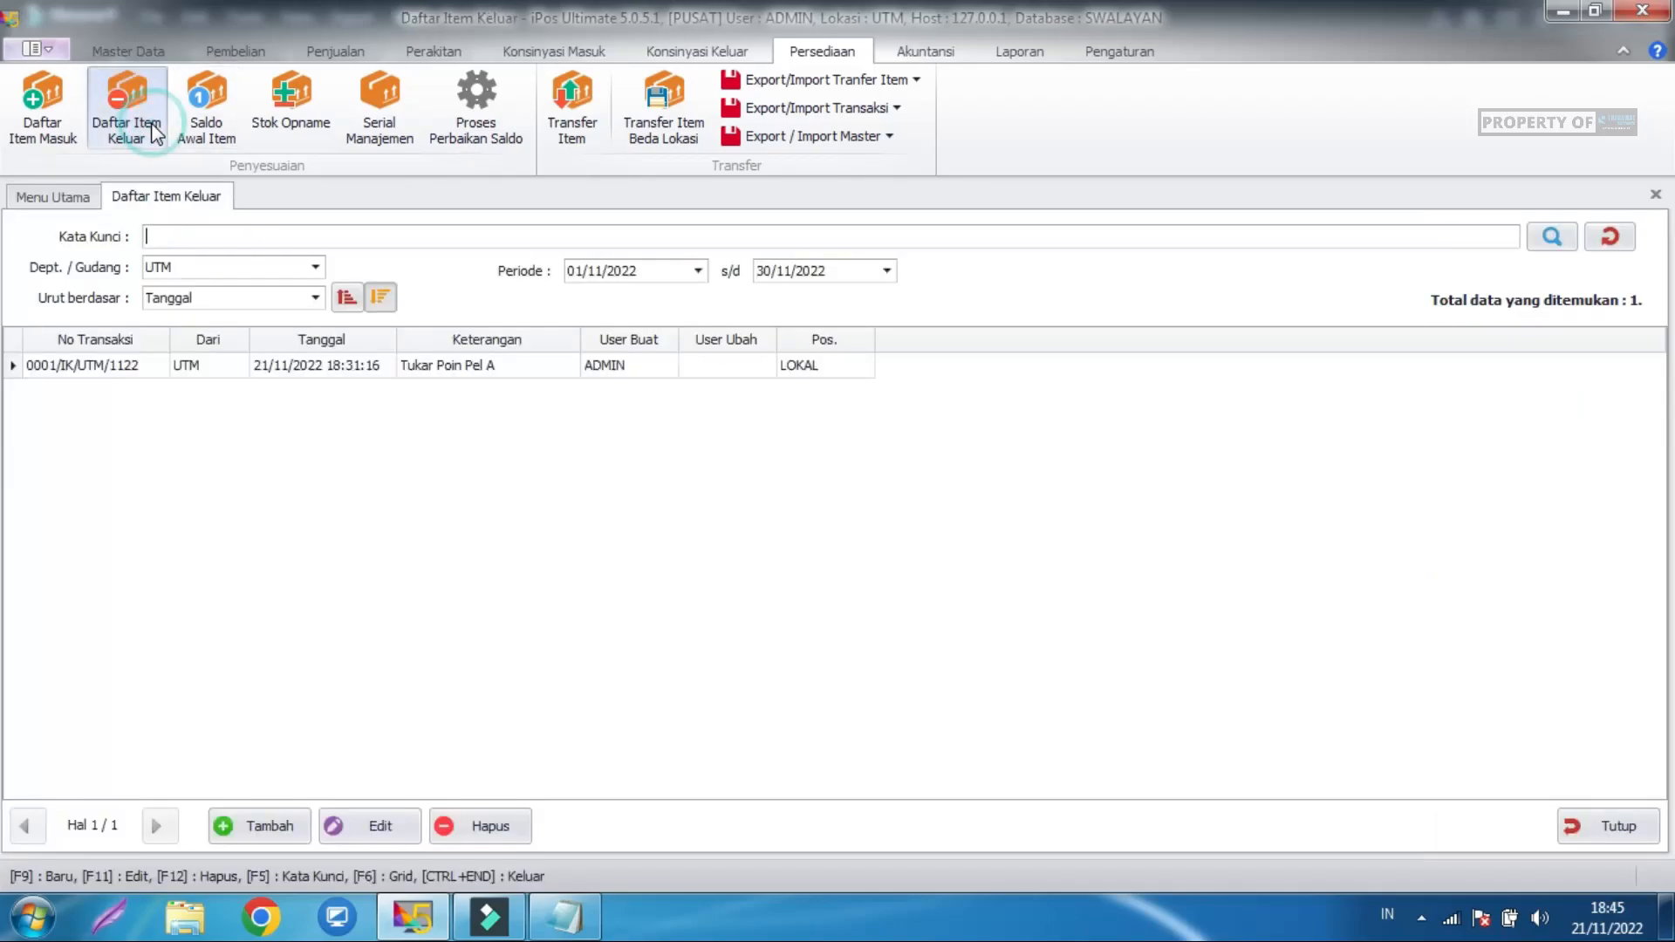
left_click(270, 826)
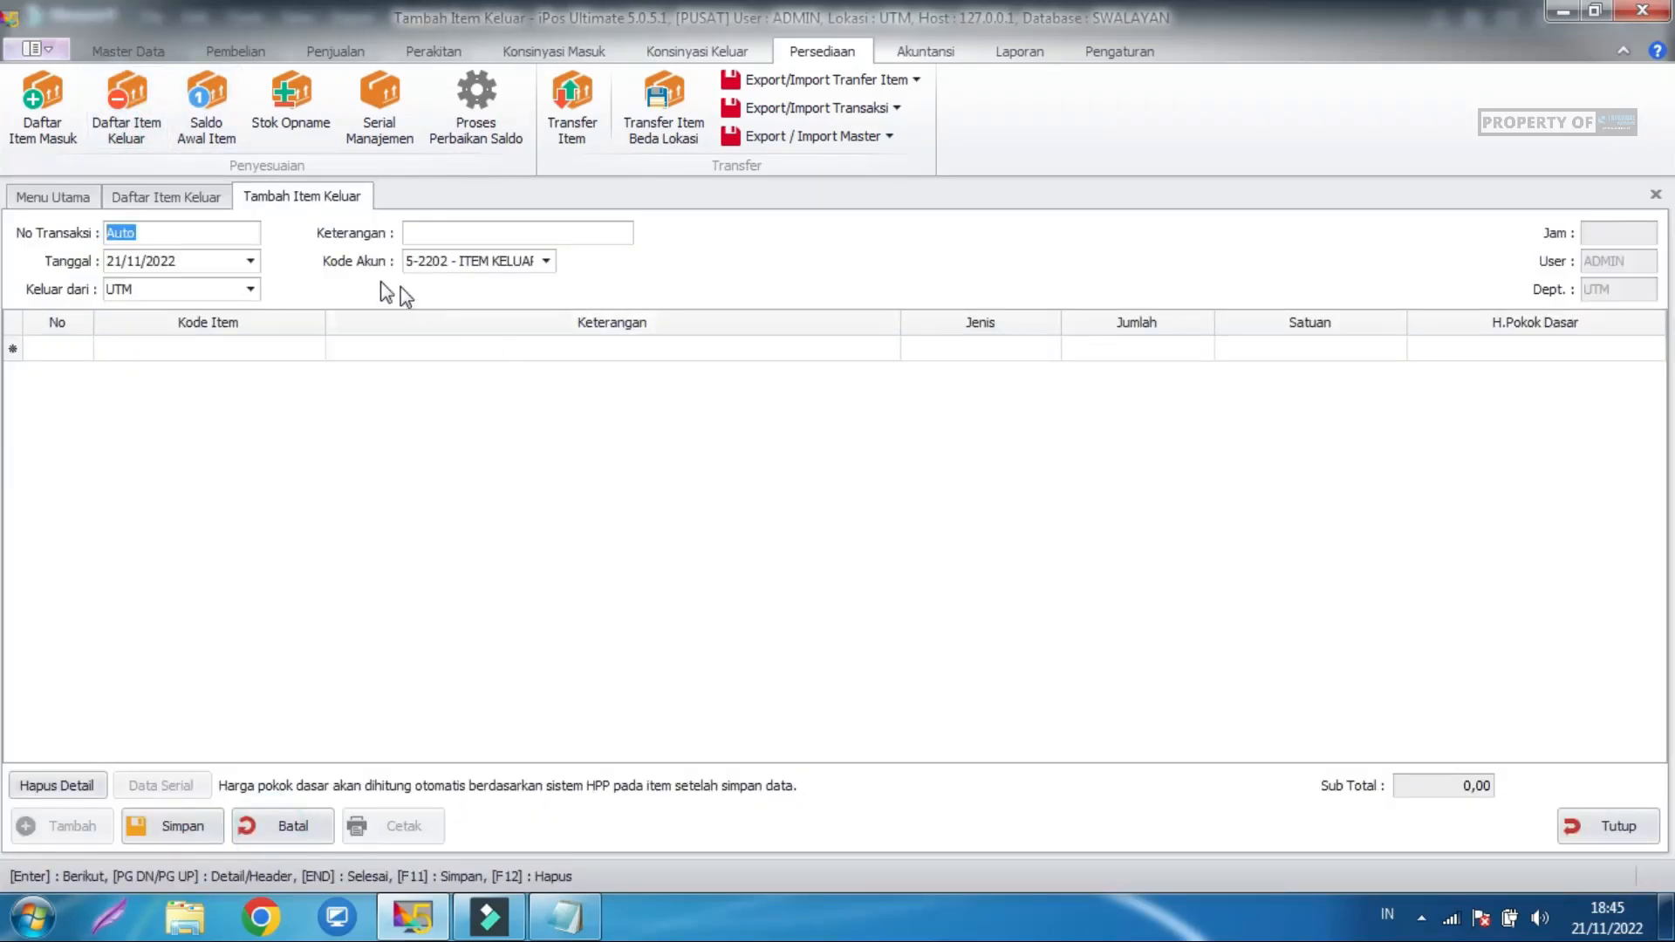
left_click(258, 348)
type("aqua")
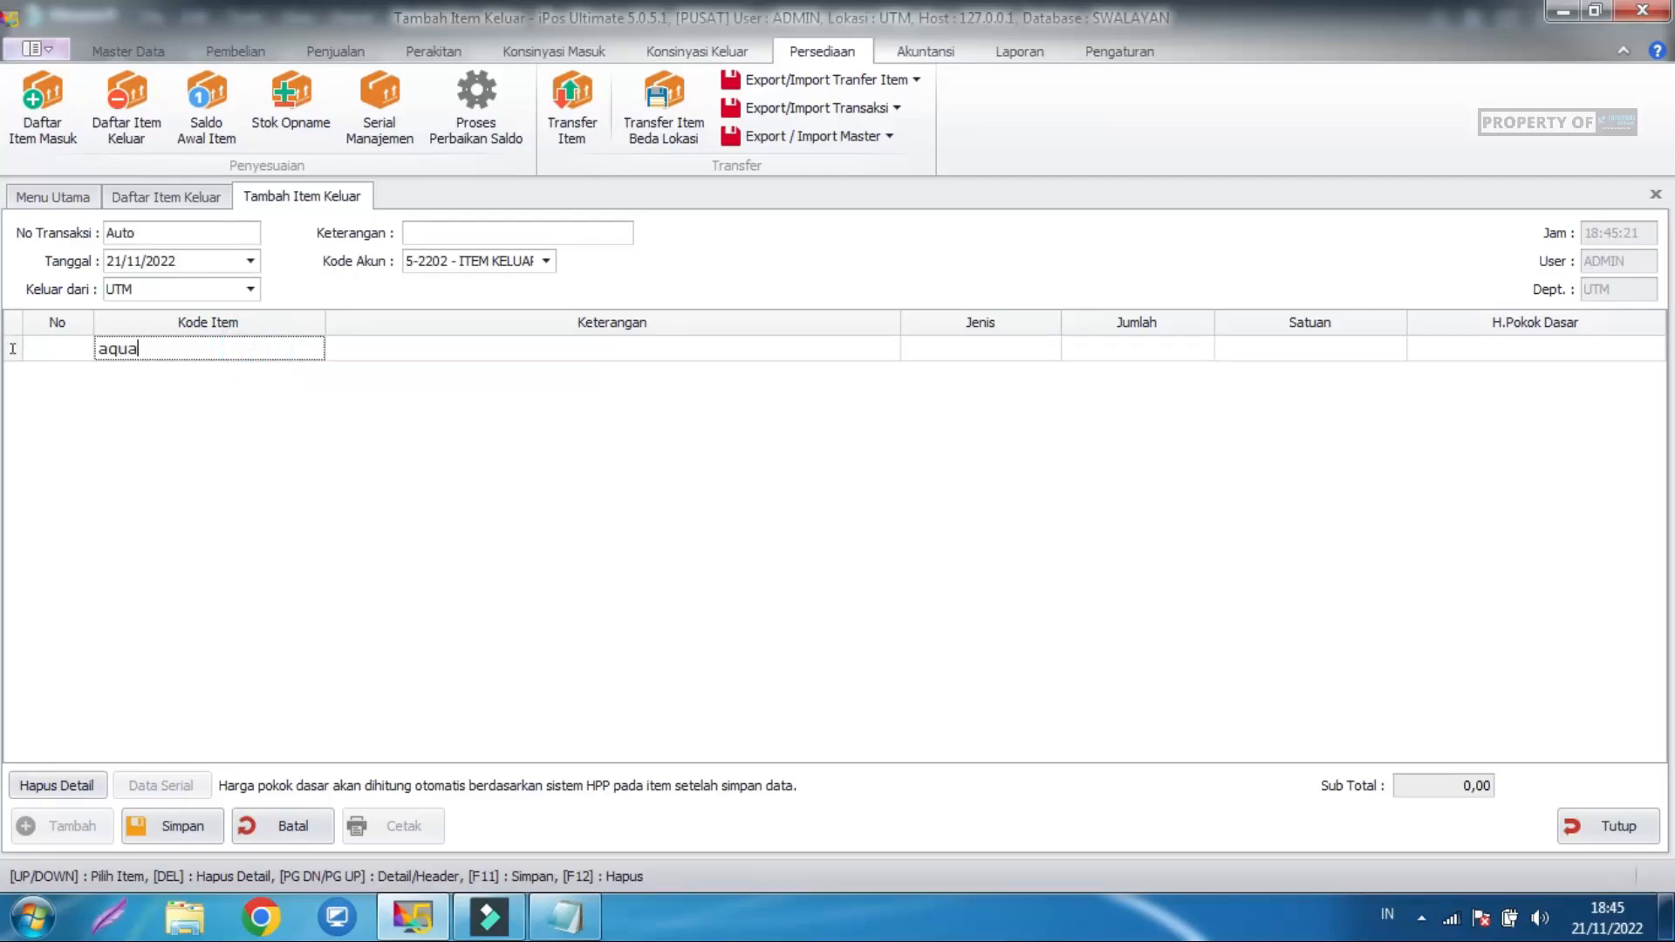
key("Return")
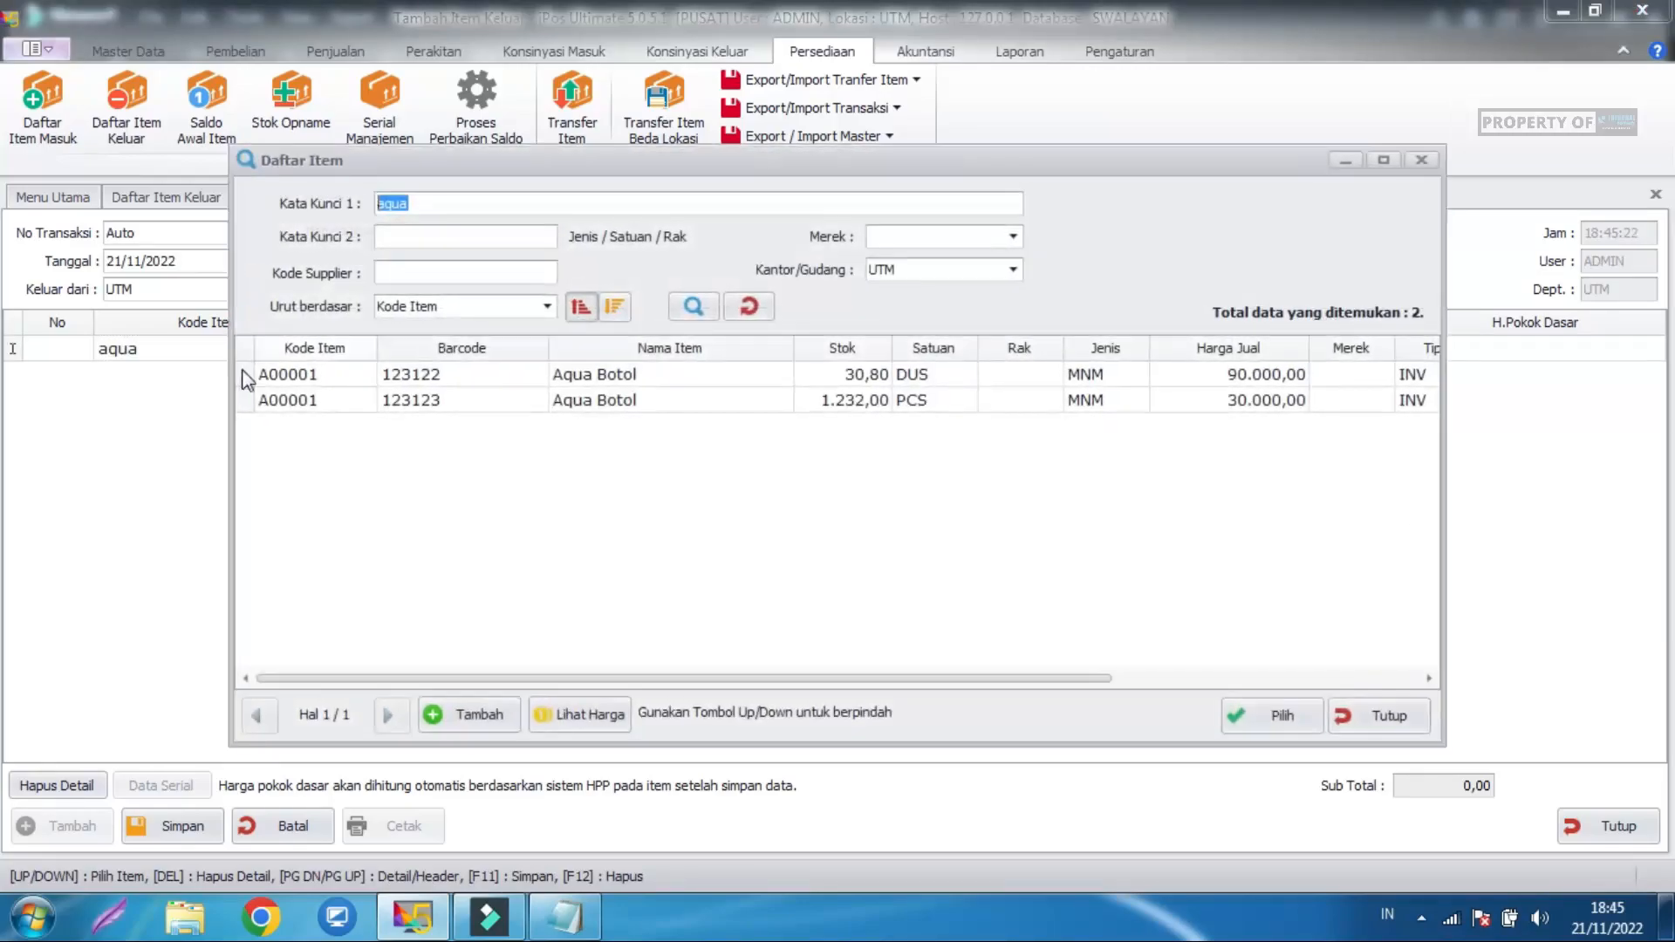
left_click(897, 400)
key("Return")
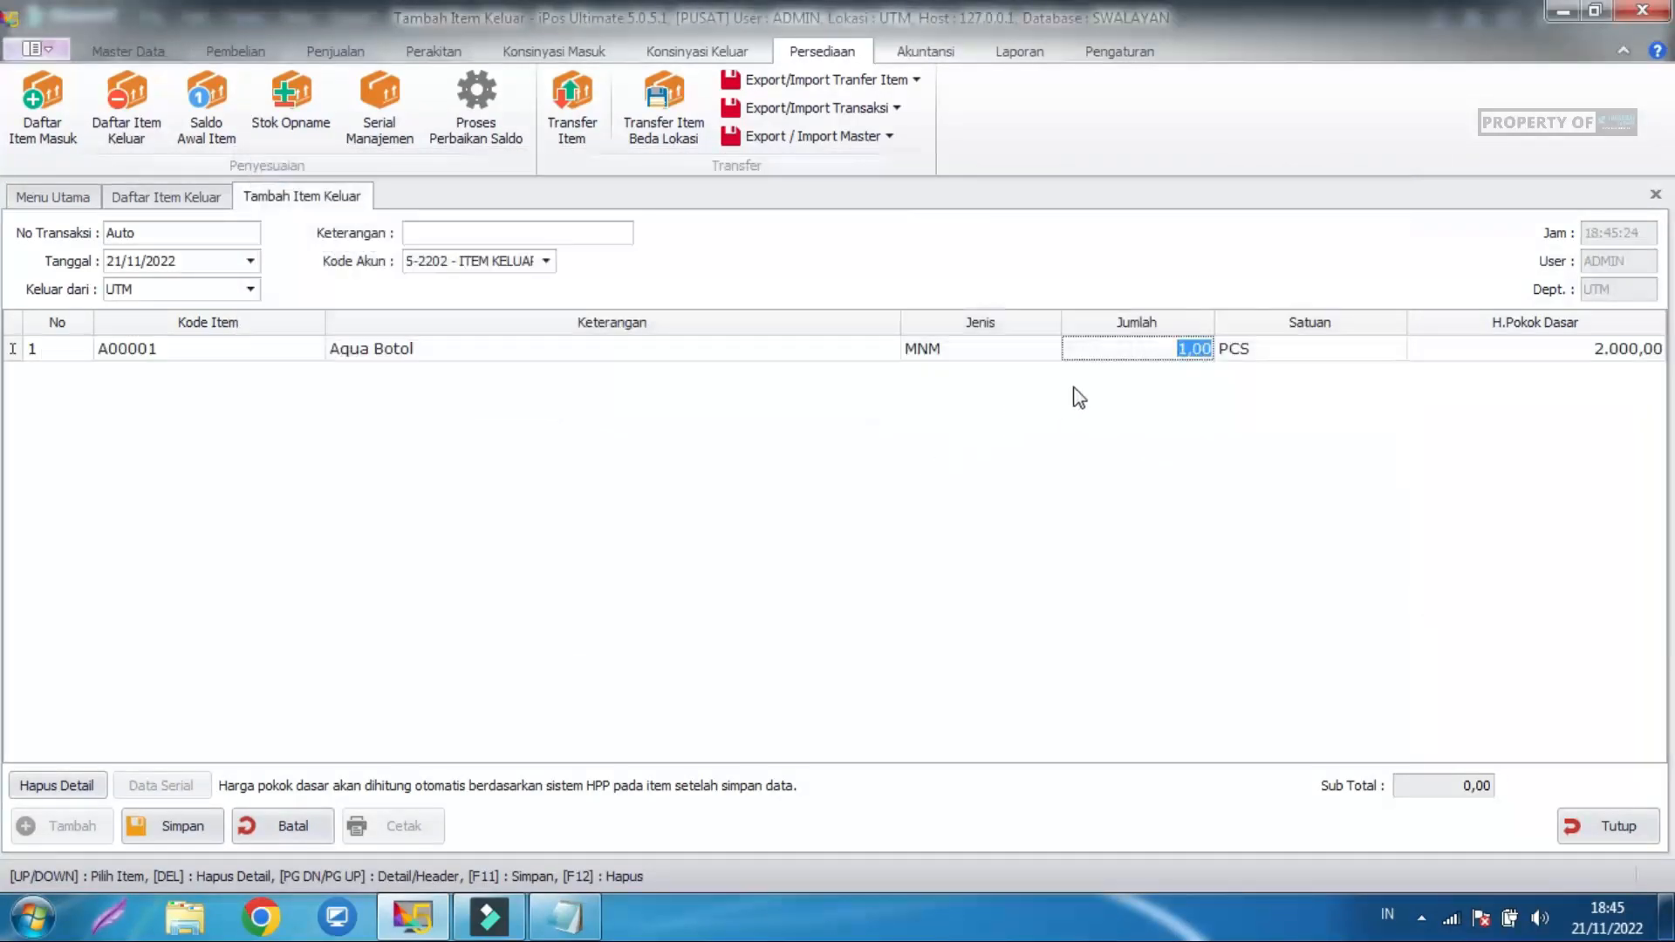
Set the outgoing Aqua Botol quantity to 2 PCS.
left_click(1183, 348)
key("BackSpace")
type("2")
key("Return")
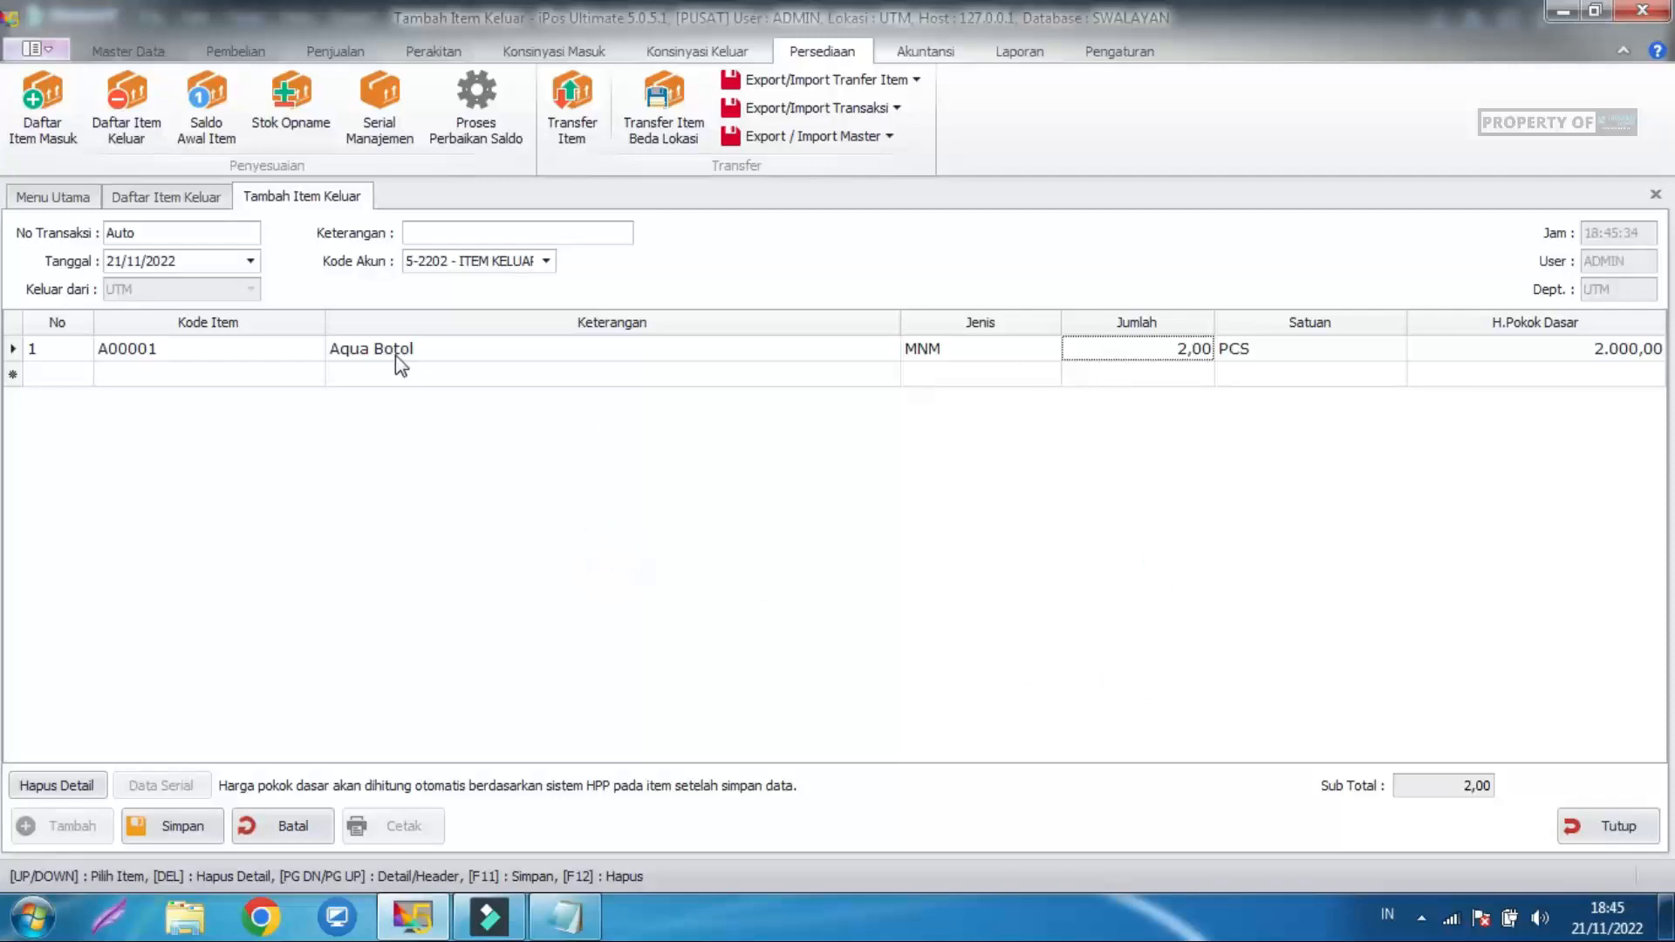
left_click(470, 238)
left_click(486, 546)
Save the outgoing item transaction and close its entry to return to the outgoing item list.
left_click(174, 826)
left_click(1008, 539)
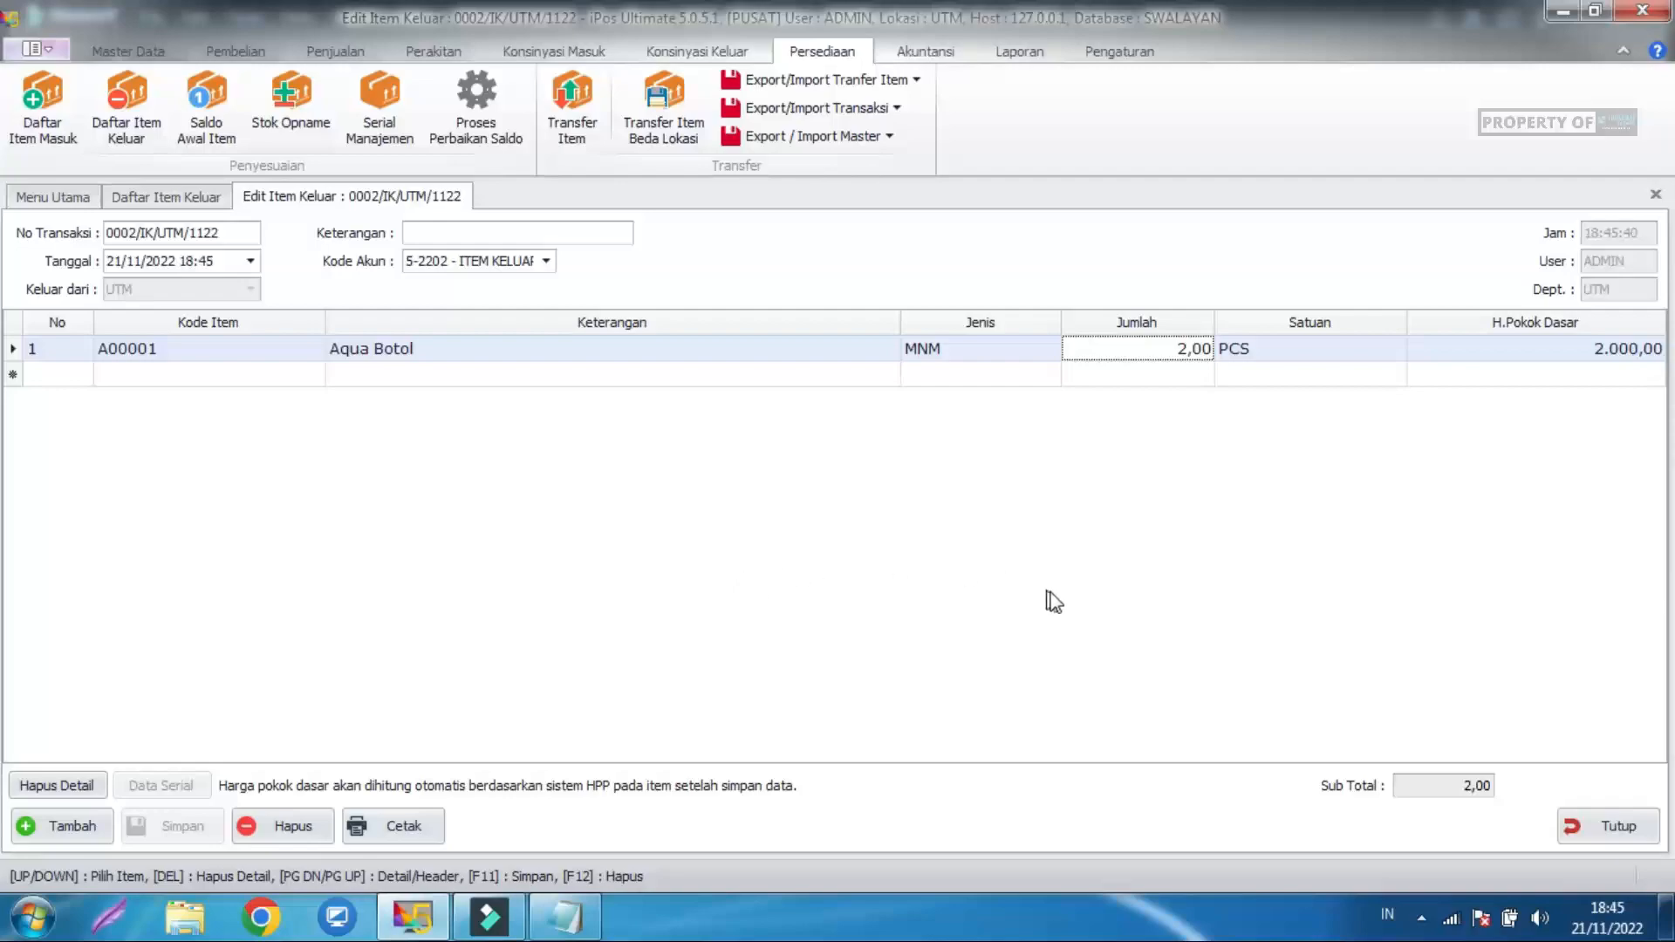
left_click(875, 561)
left_click(1263, 534)
left_click(1628, 823)
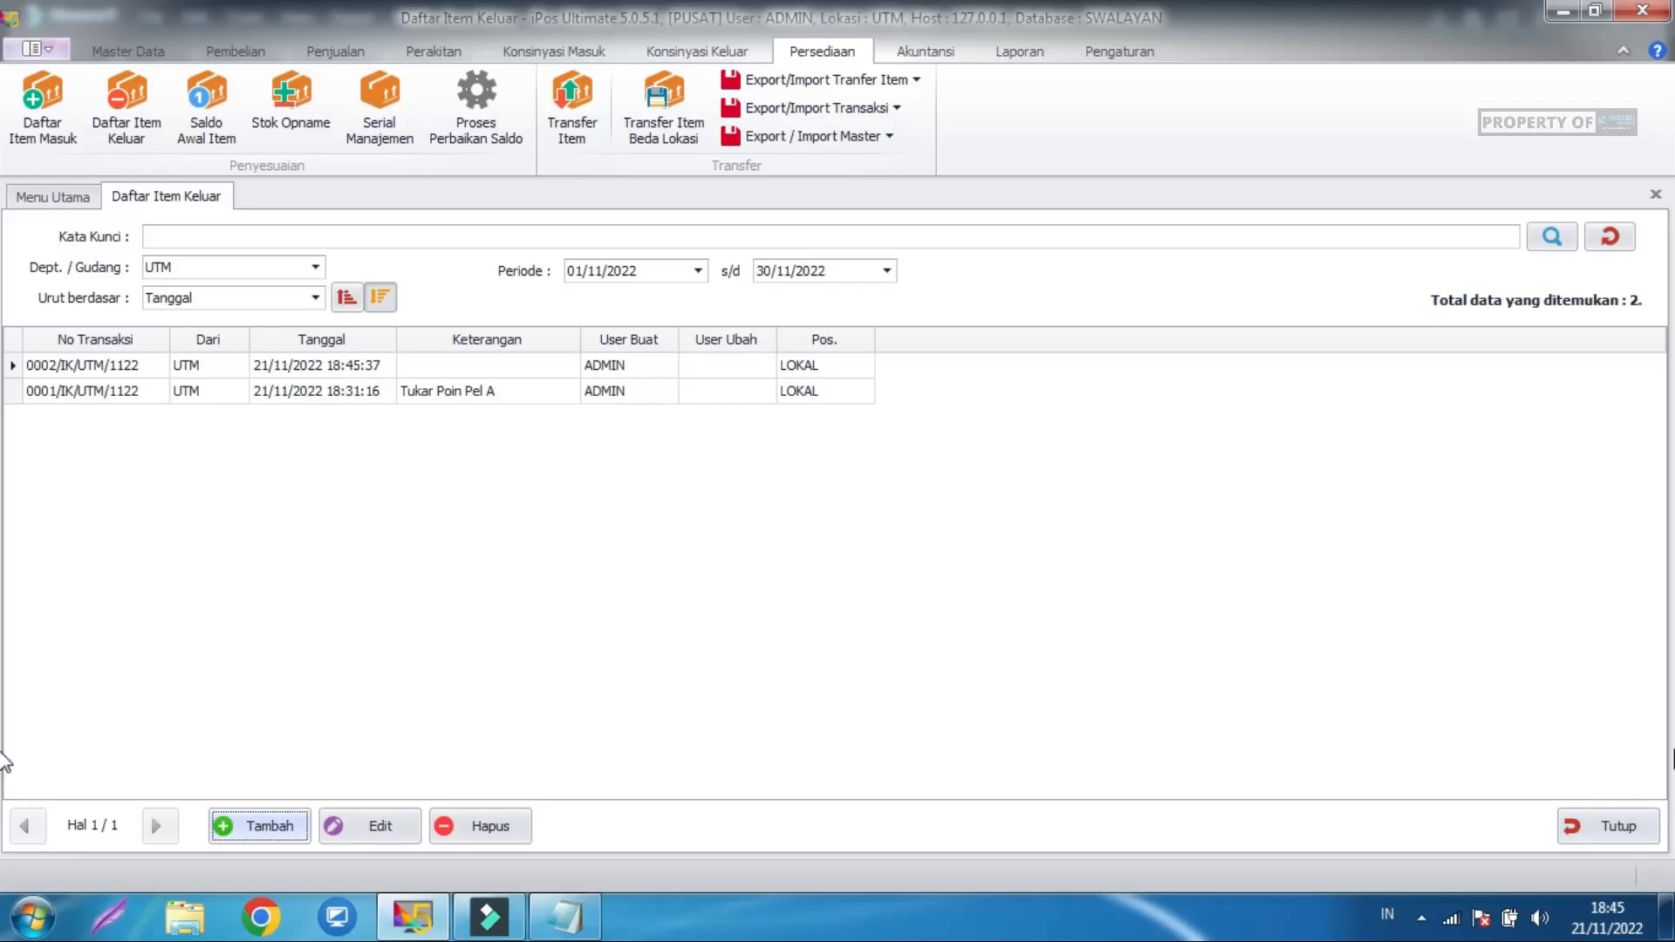
Close the outgoing item list and preview the Daftar Item Tanpa Harga report for warehouse UTM.
left_click(1599, 831)
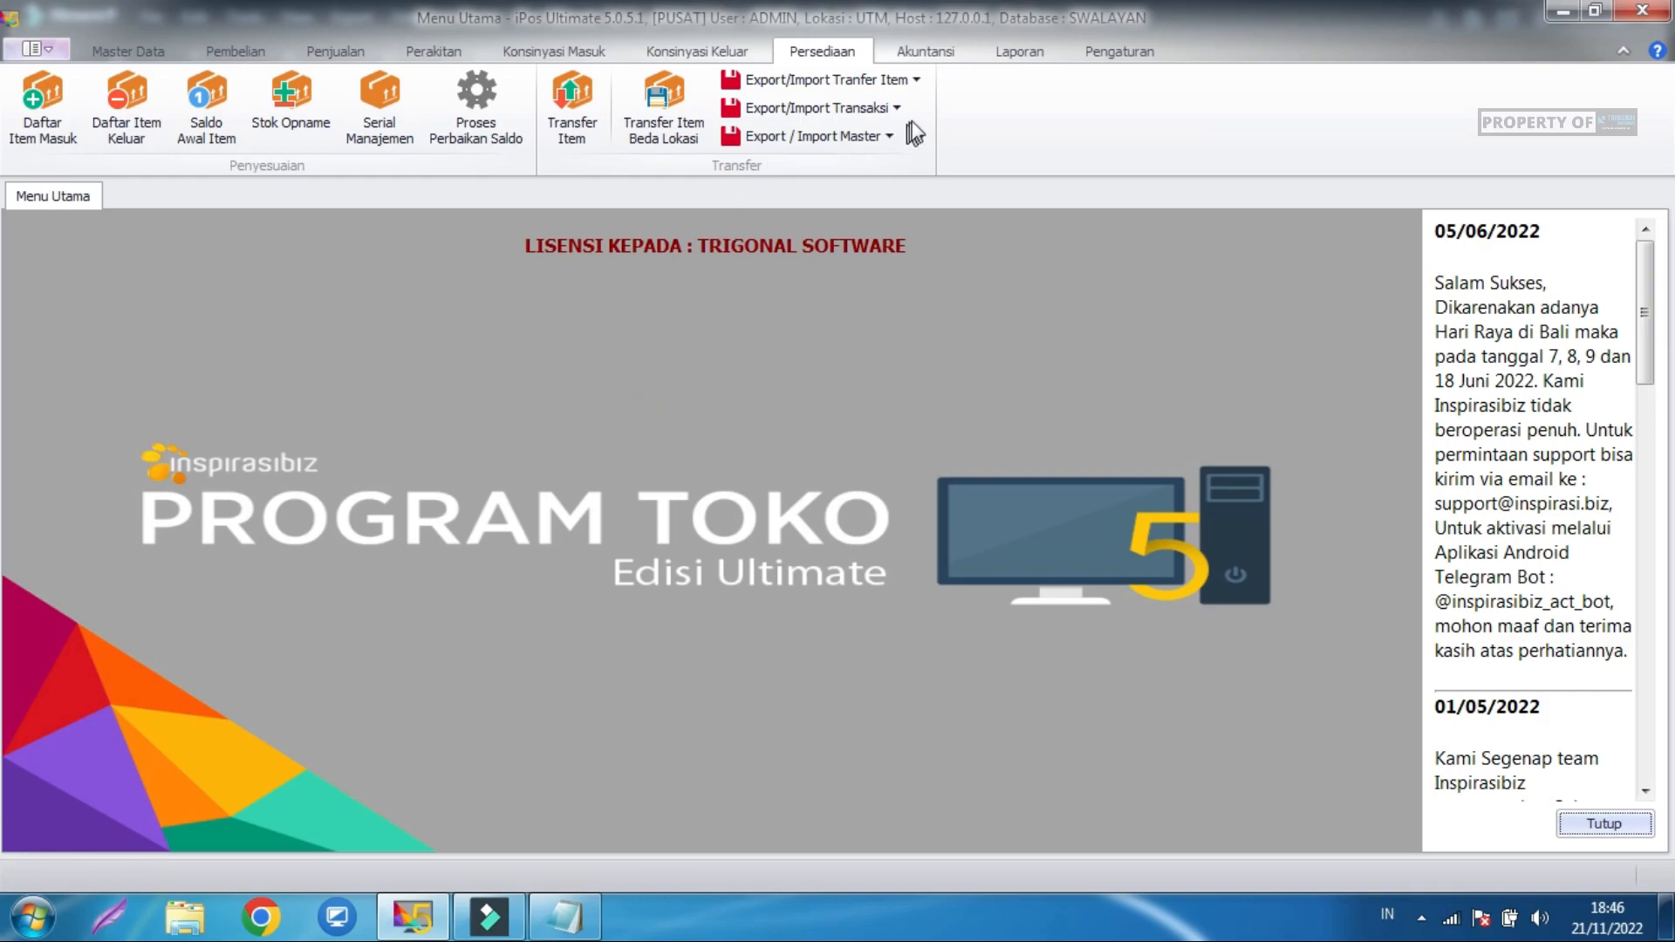
left_click(1012, 52)
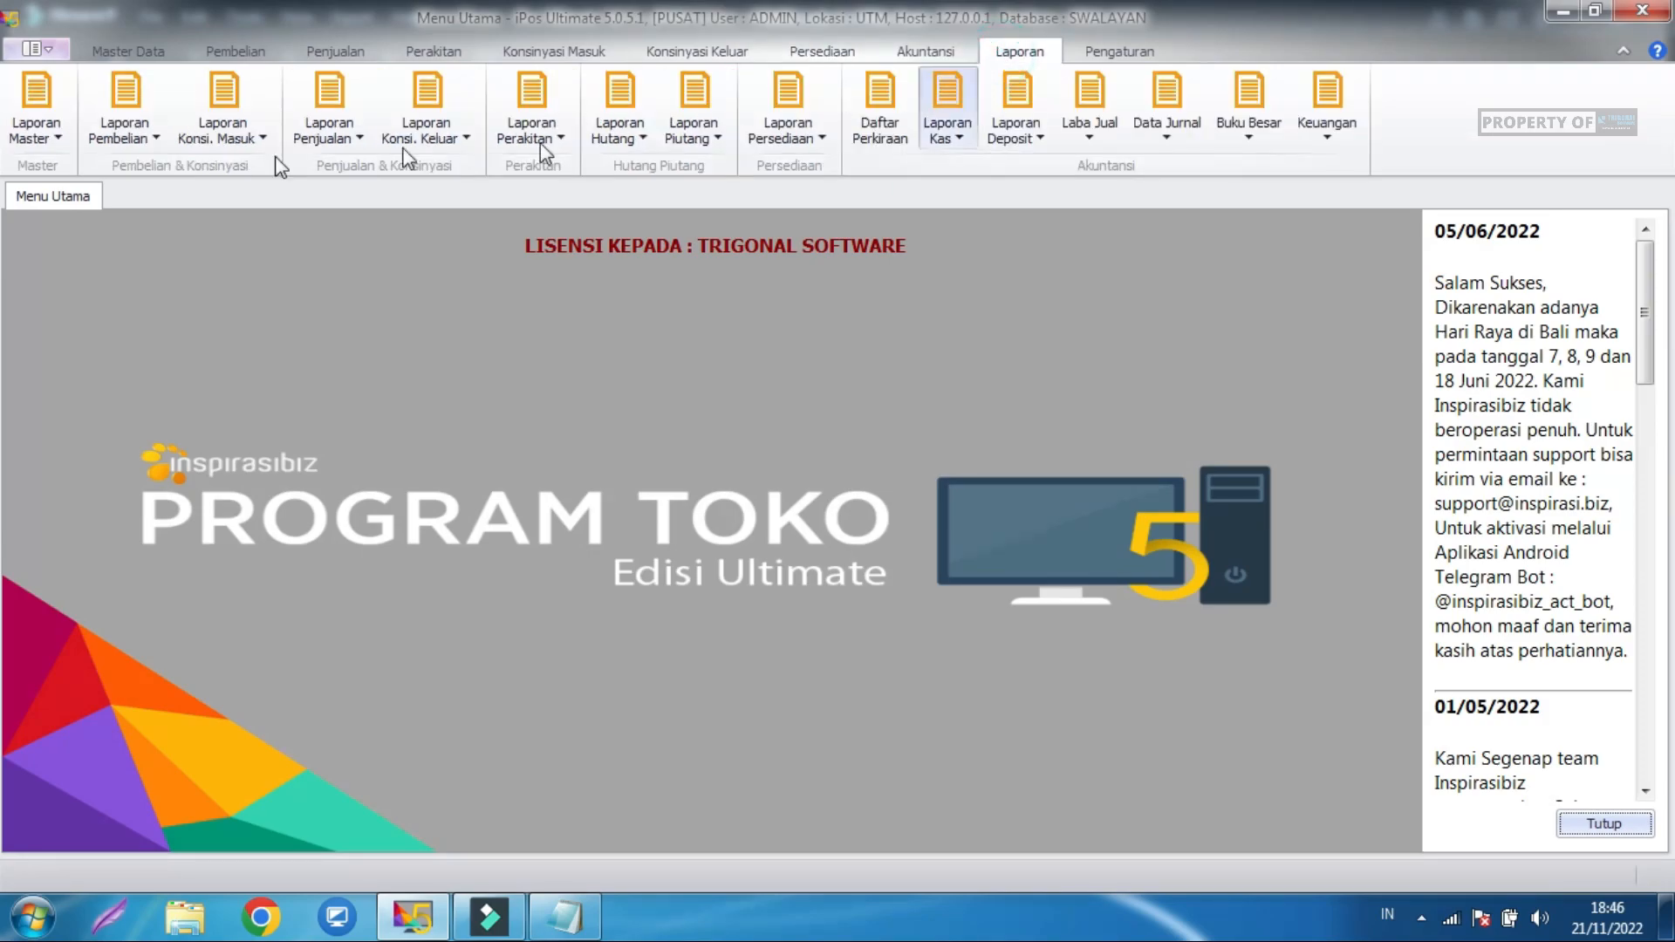
left_click(63, 133)
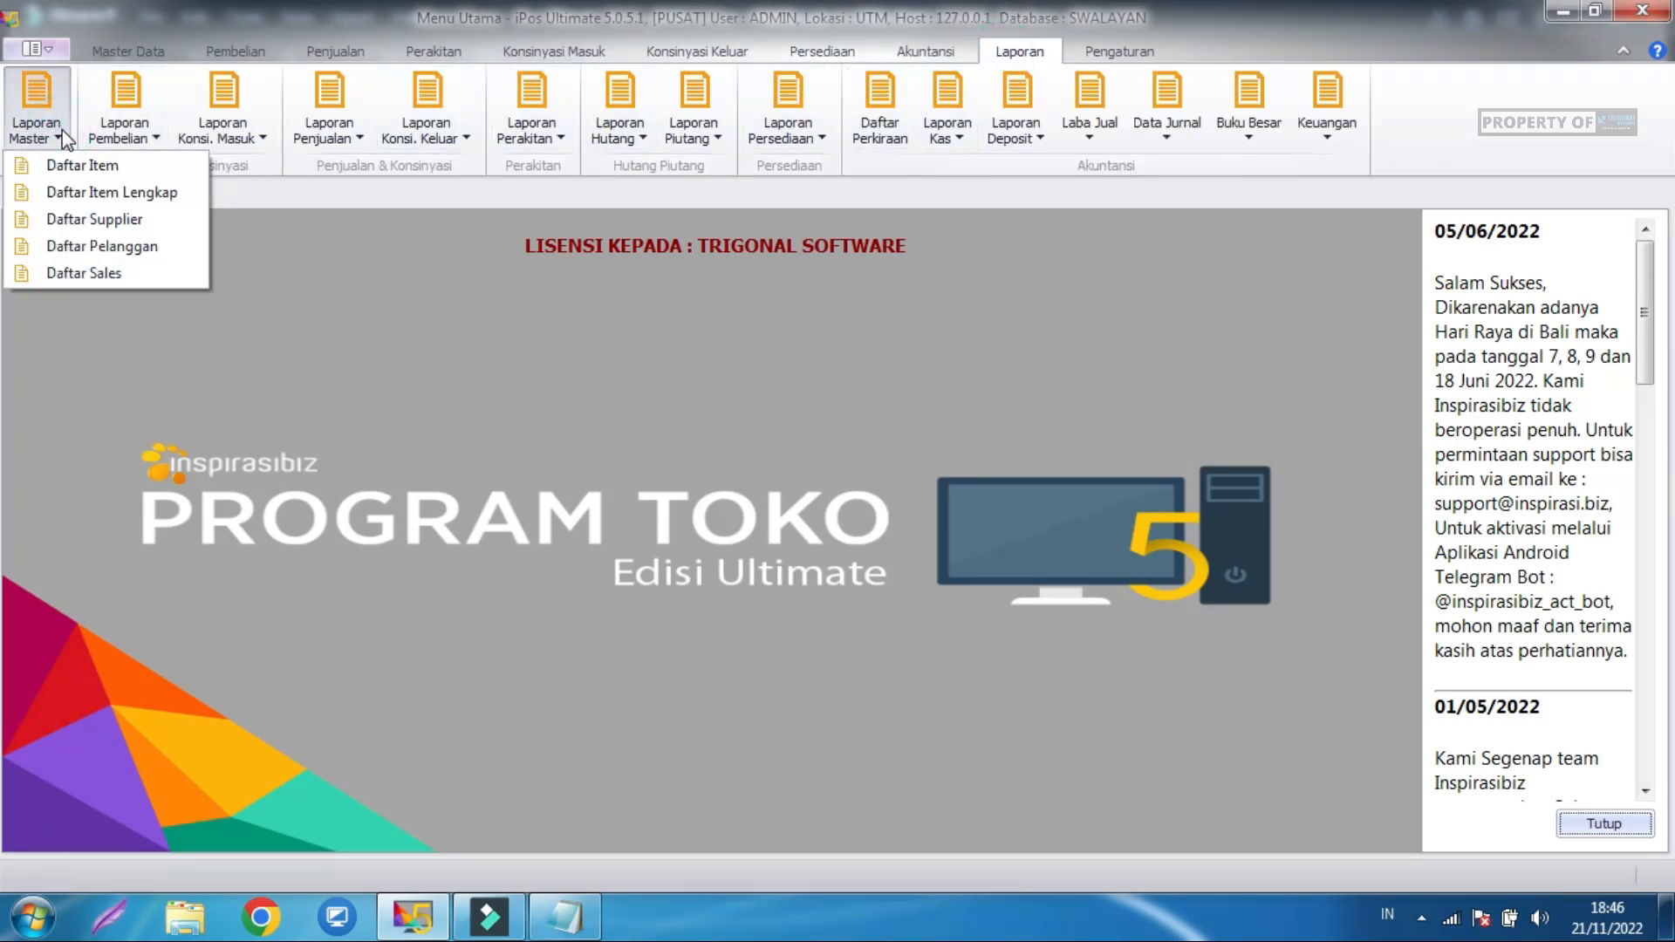
left_click(84, 165)
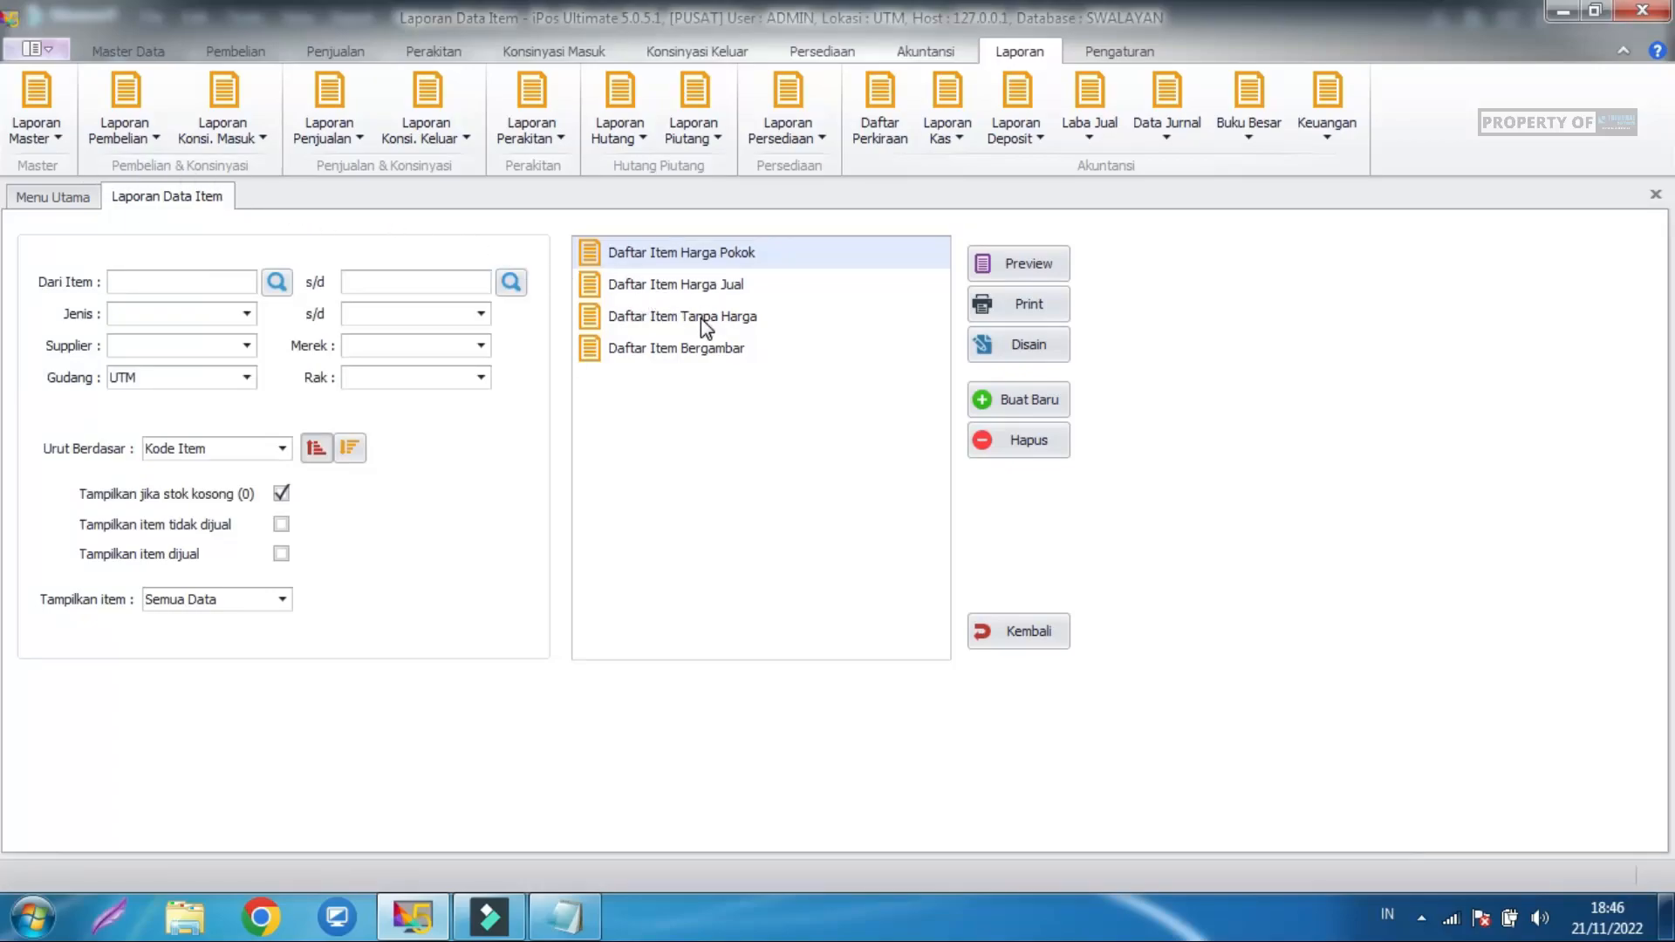
left_click(700, 318)
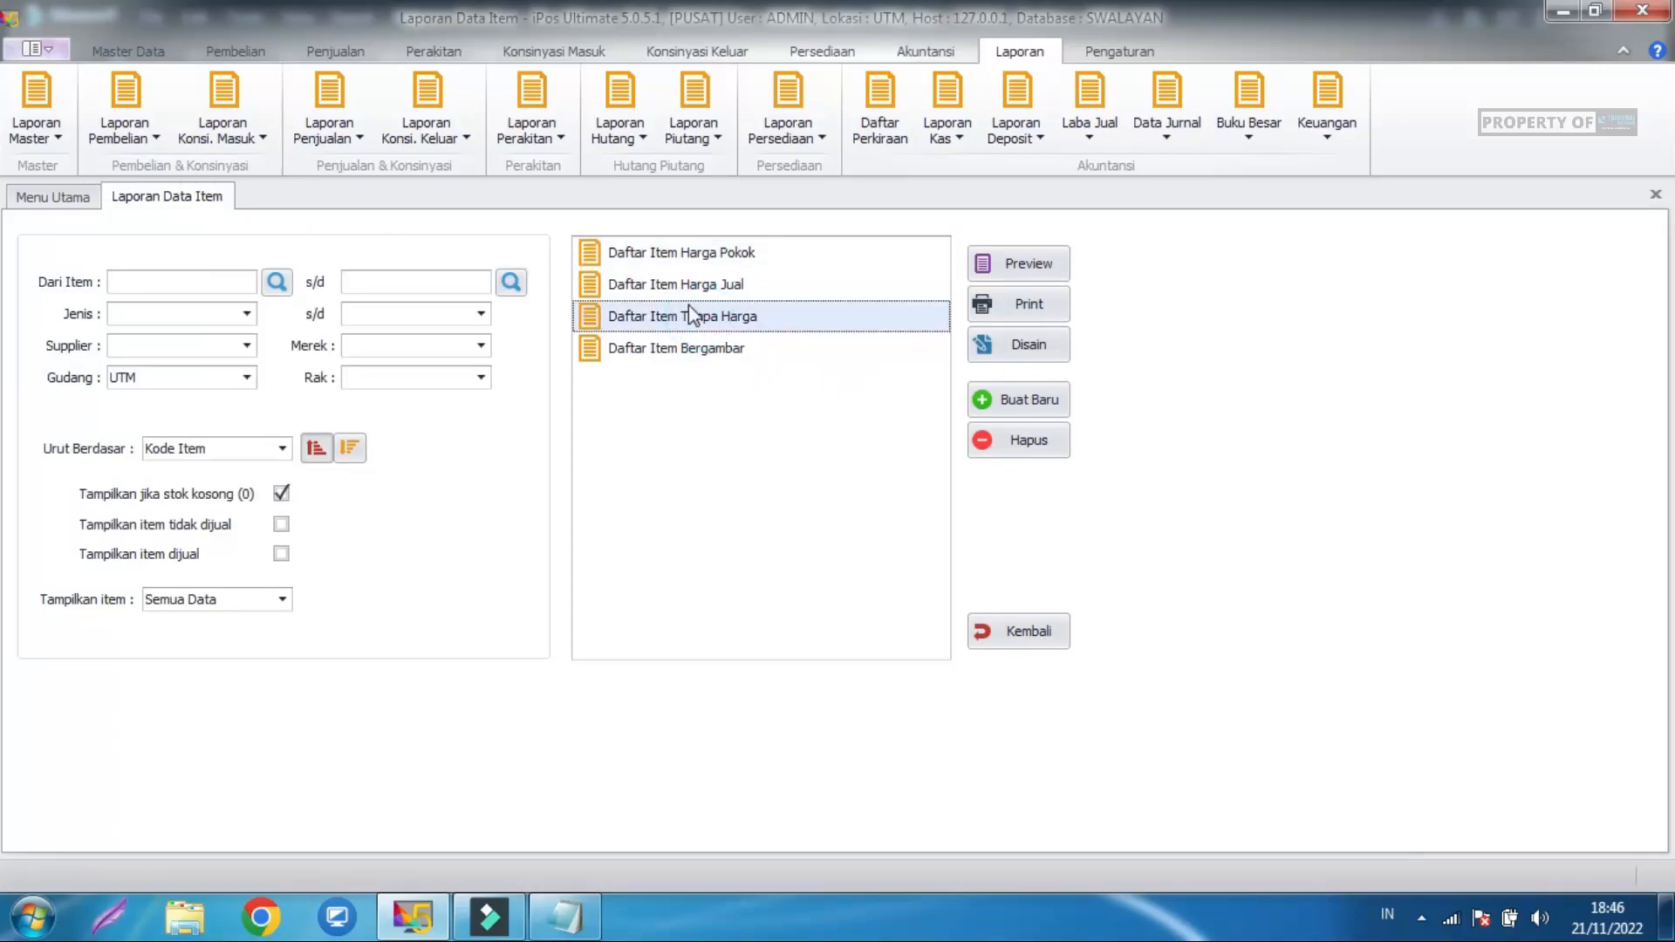
left_click(997, 265)
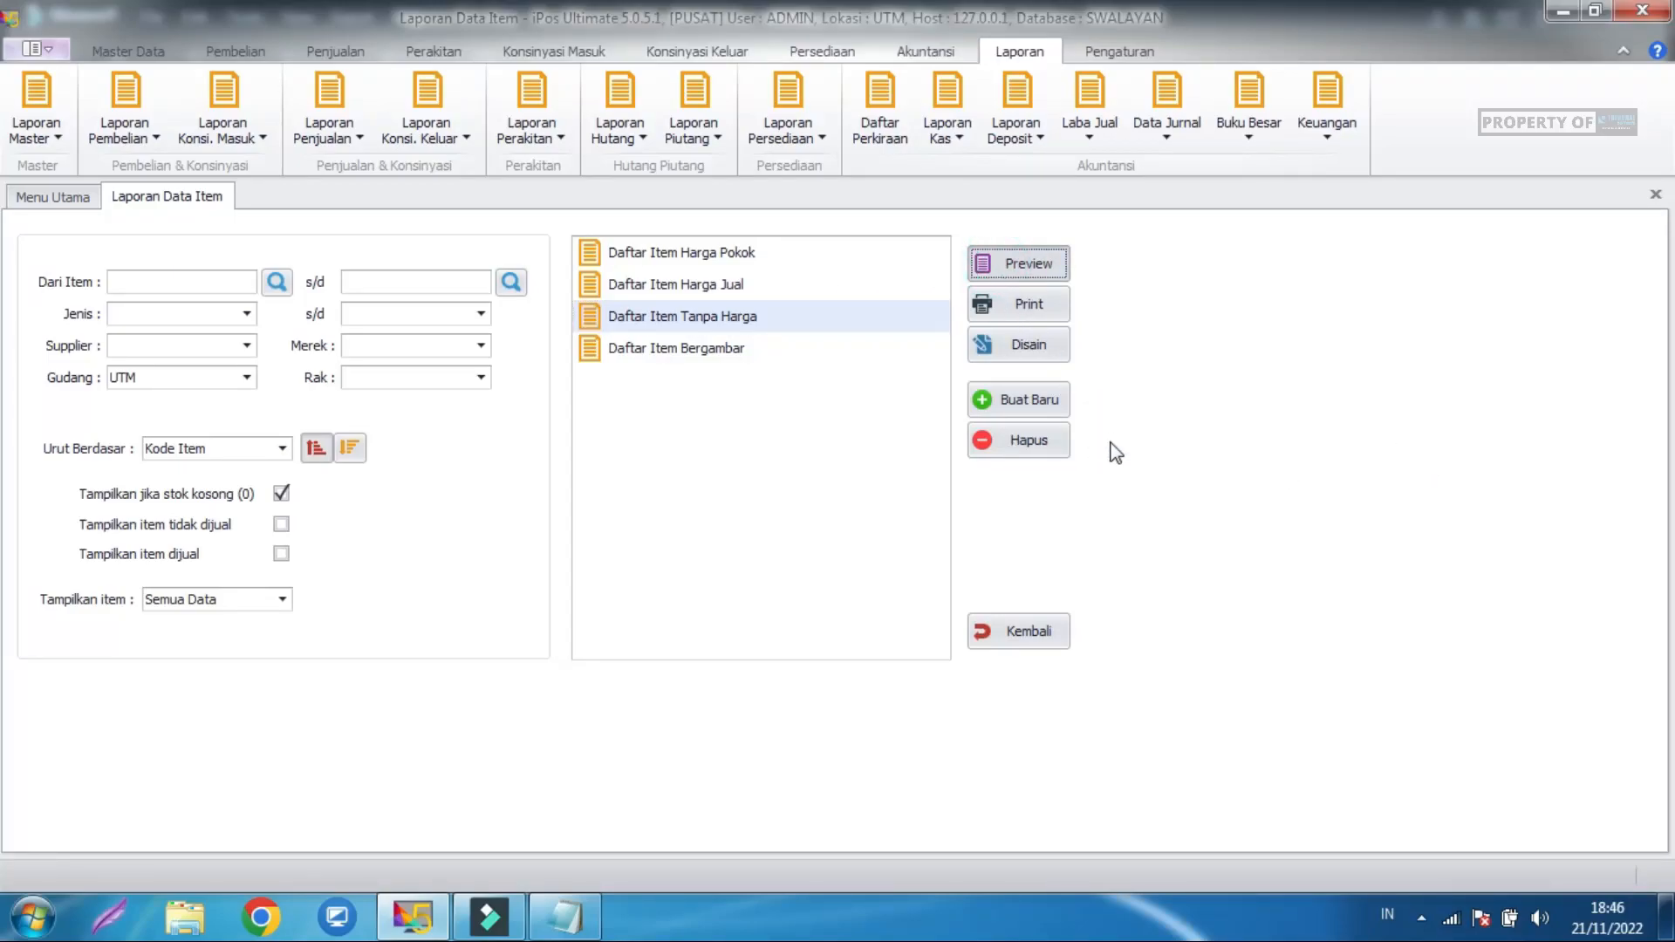
Review the item report's stock figures and the available export formats, and close the preview.
scroll(985, 404, "down", 1)
scroll(984, 404, "up", 1)
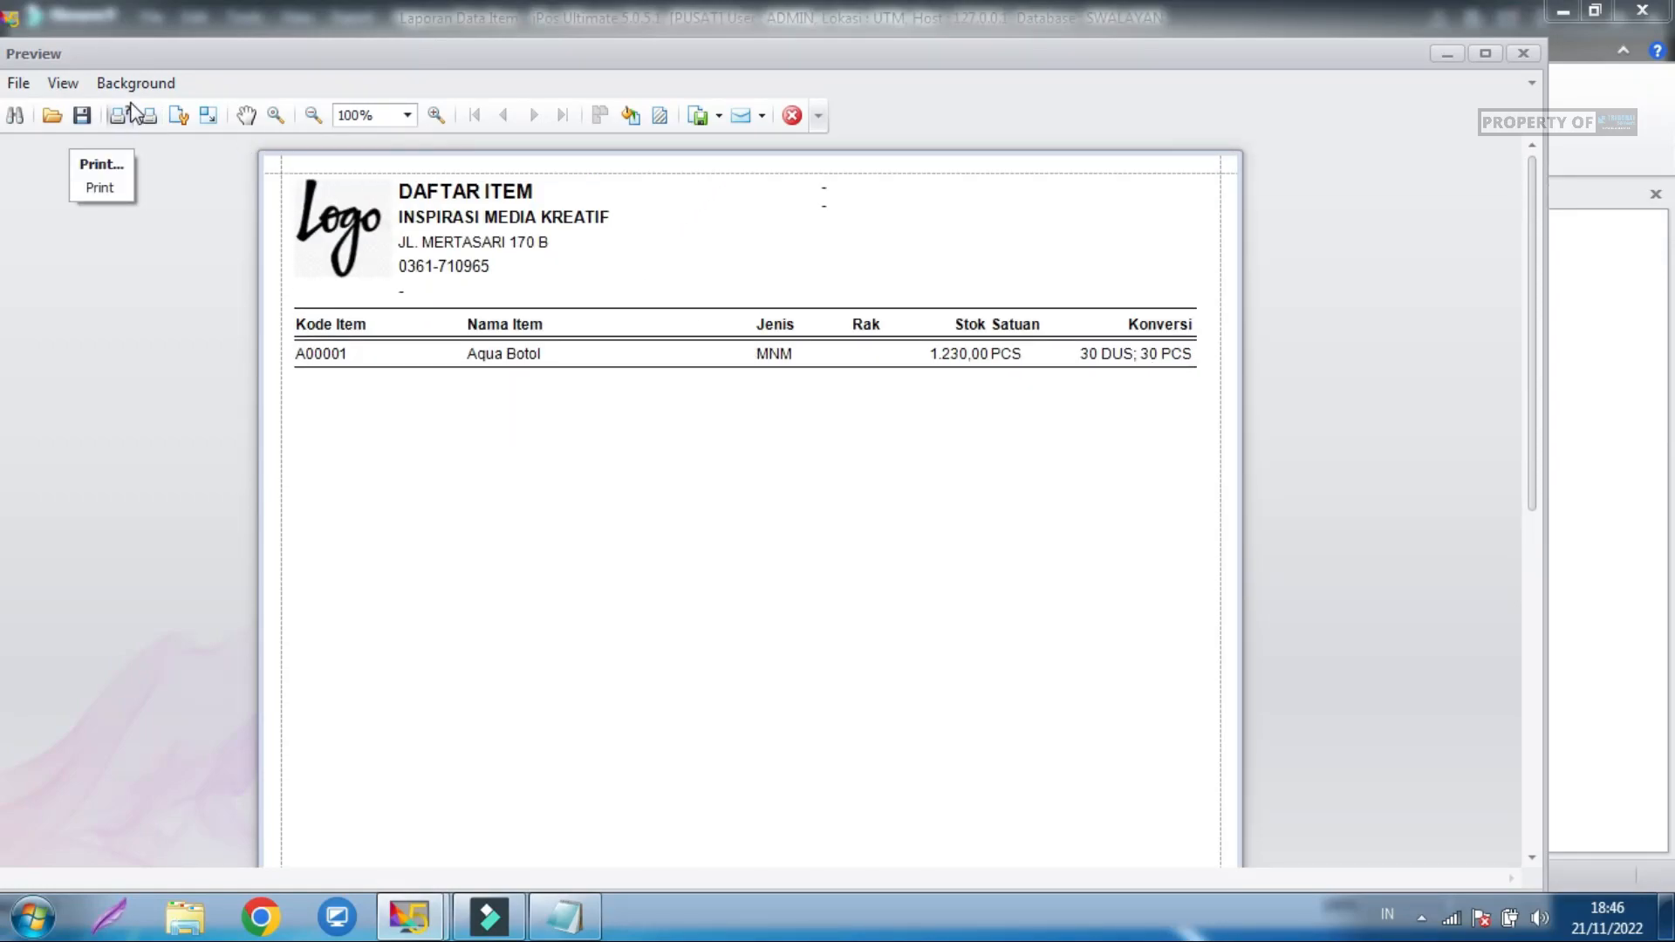
left_click(716, 119)
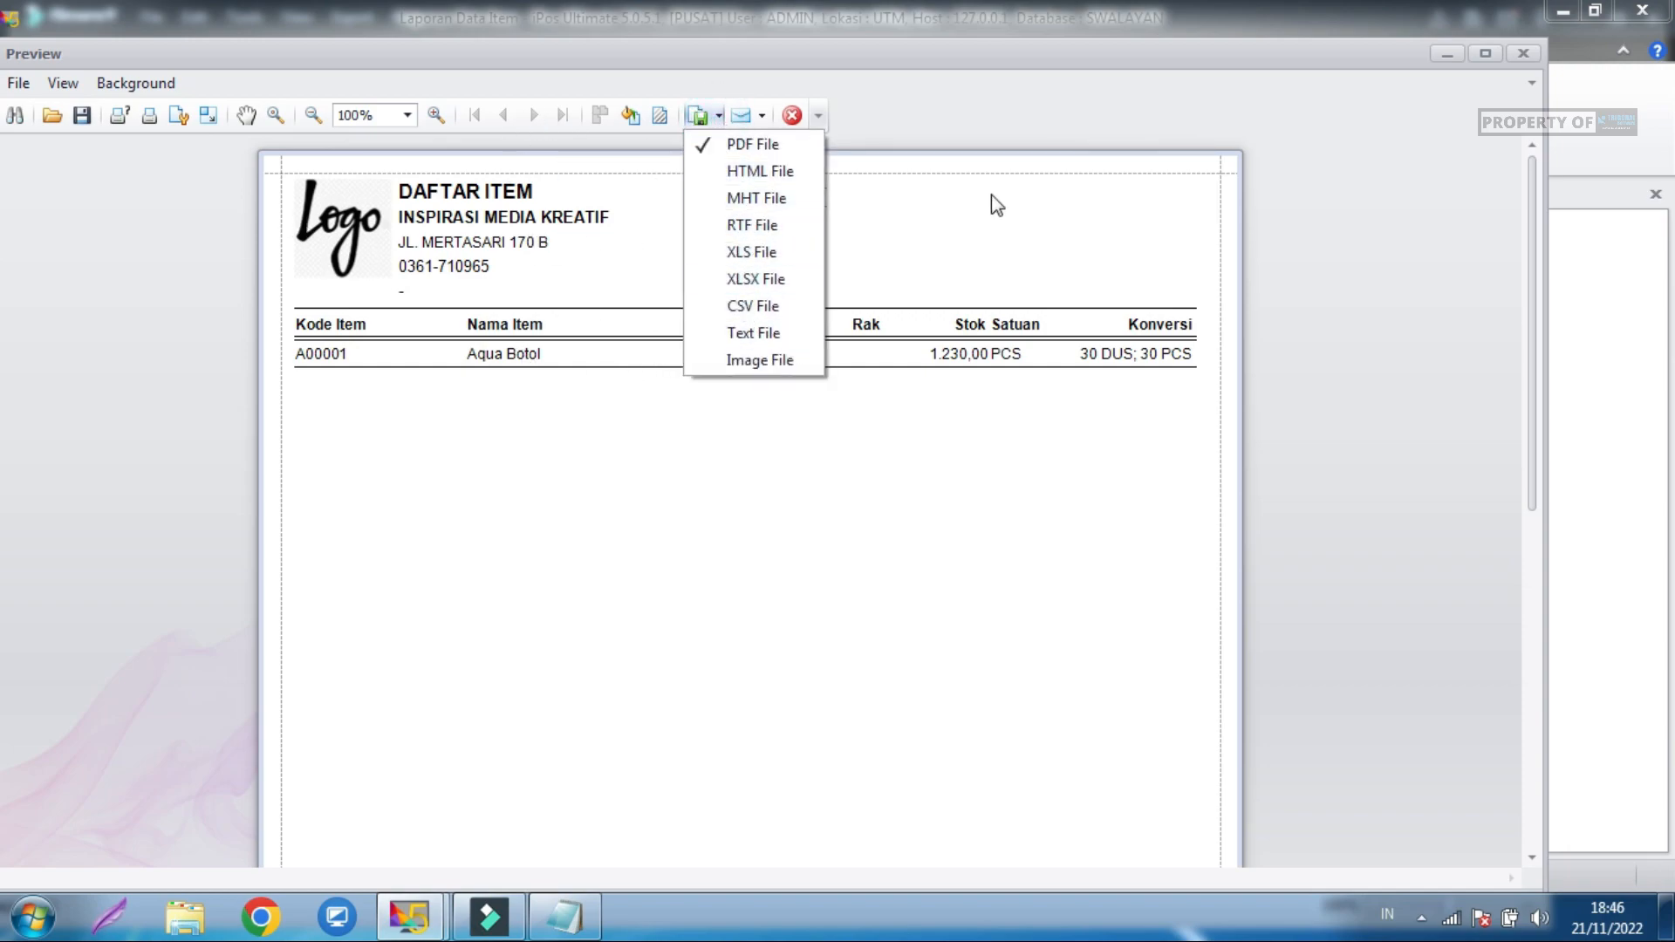
left_click(132, 177)
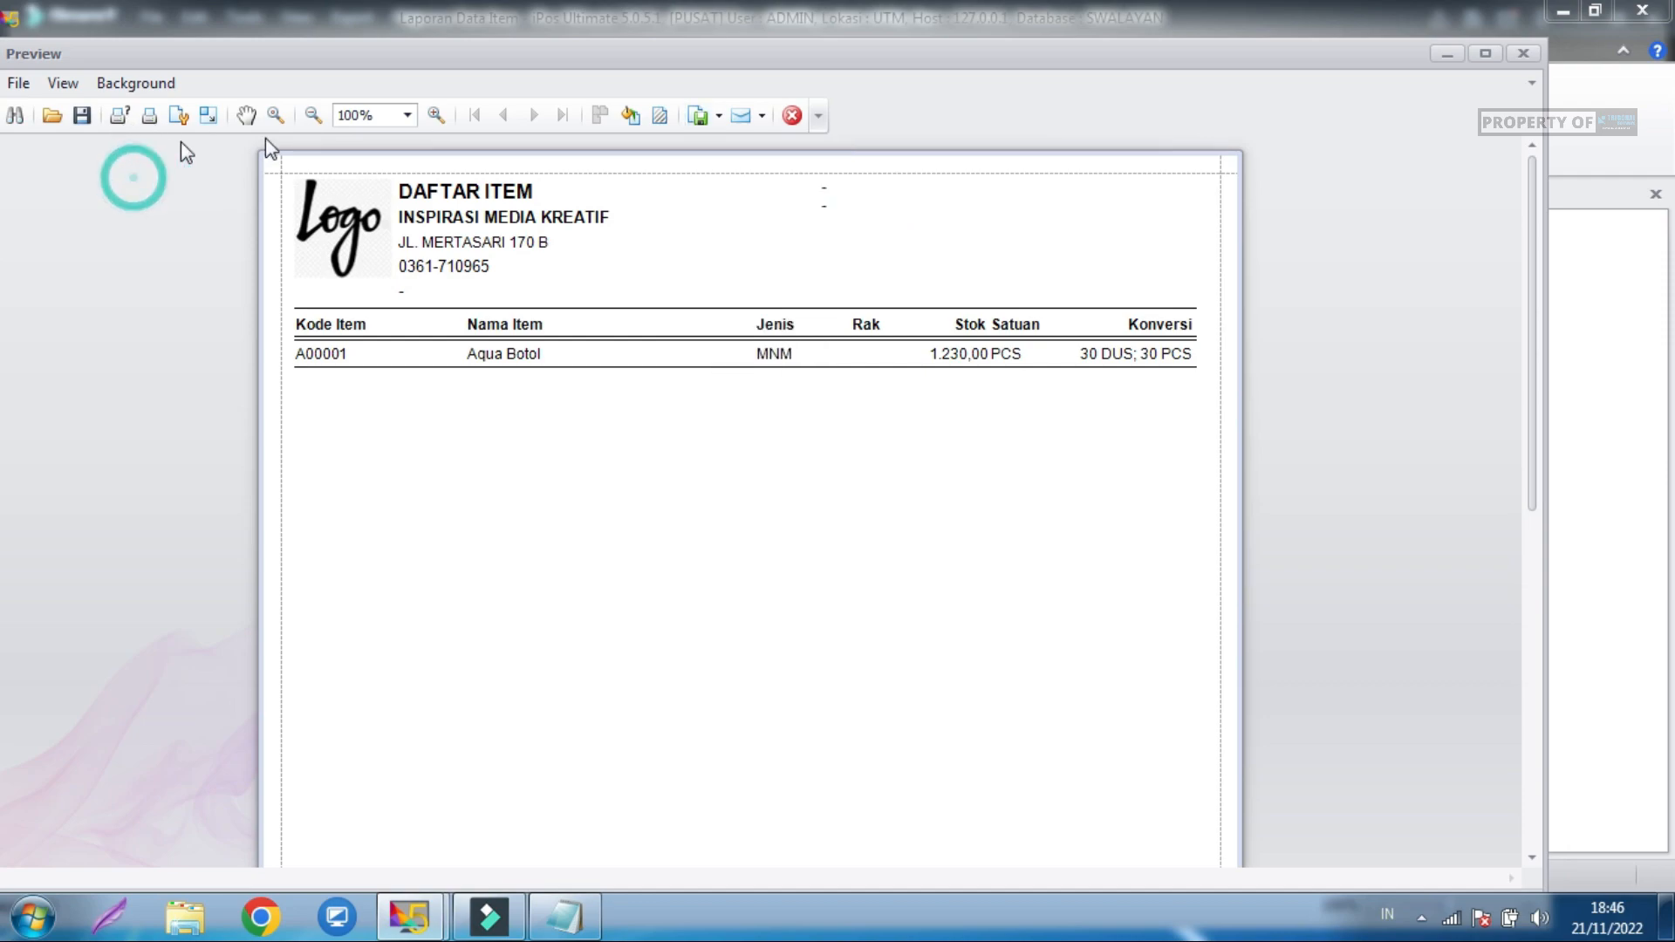
left_click(1134, 355)
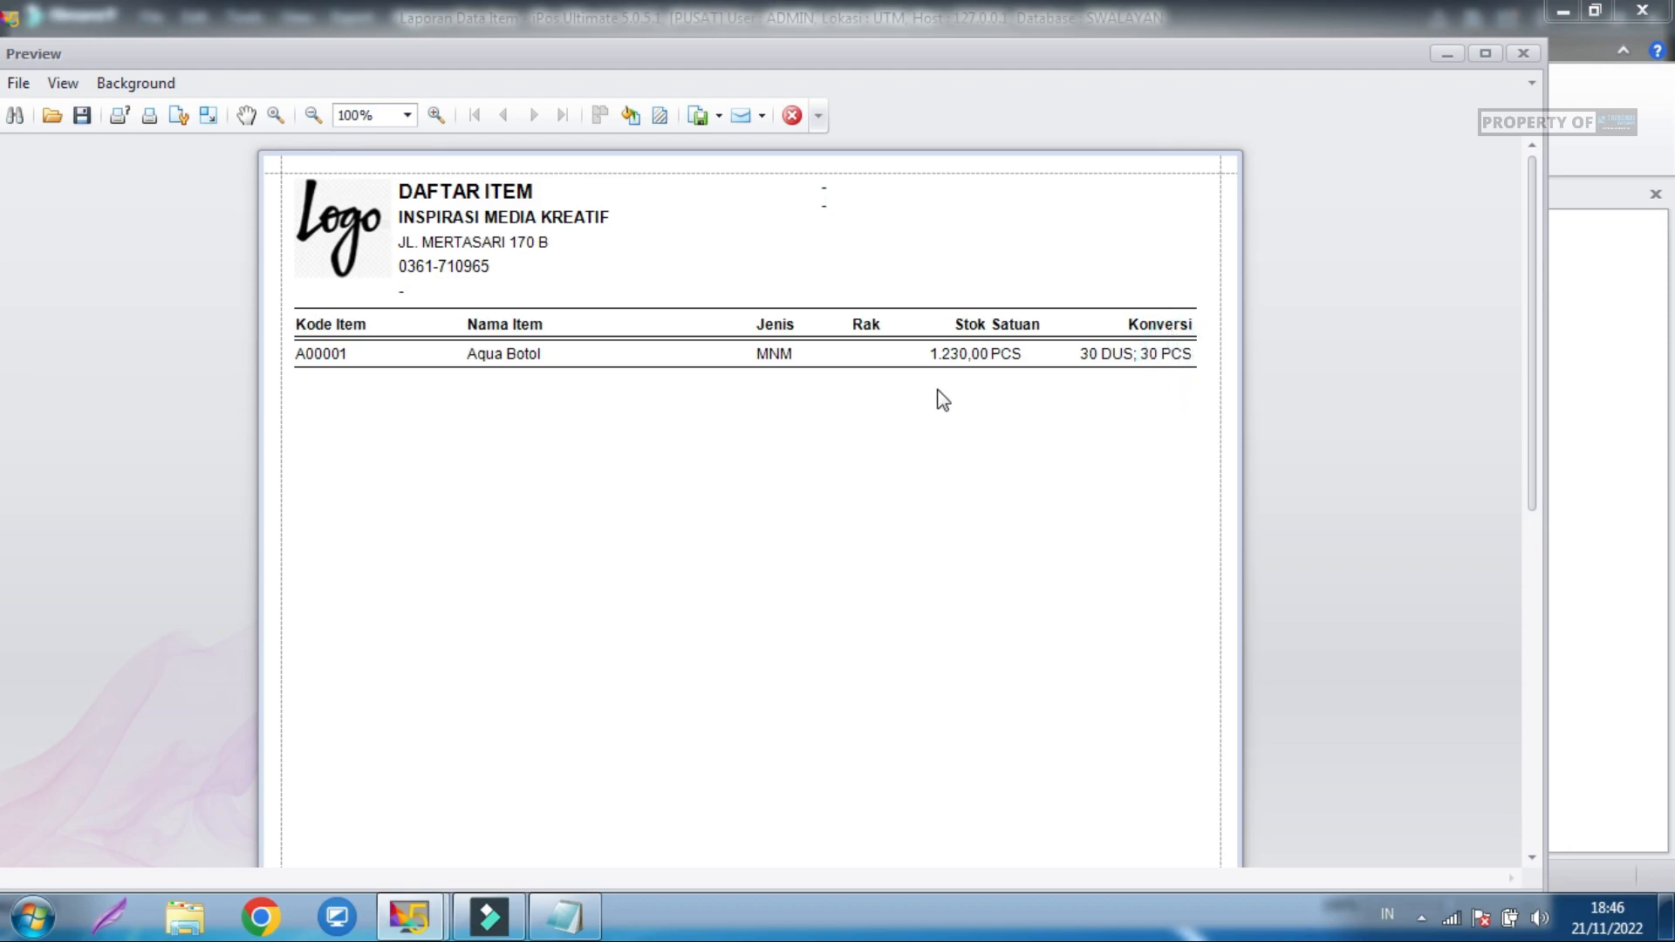
left_click(948, 370)
left_click(985, 406)
left_click(792, 115)
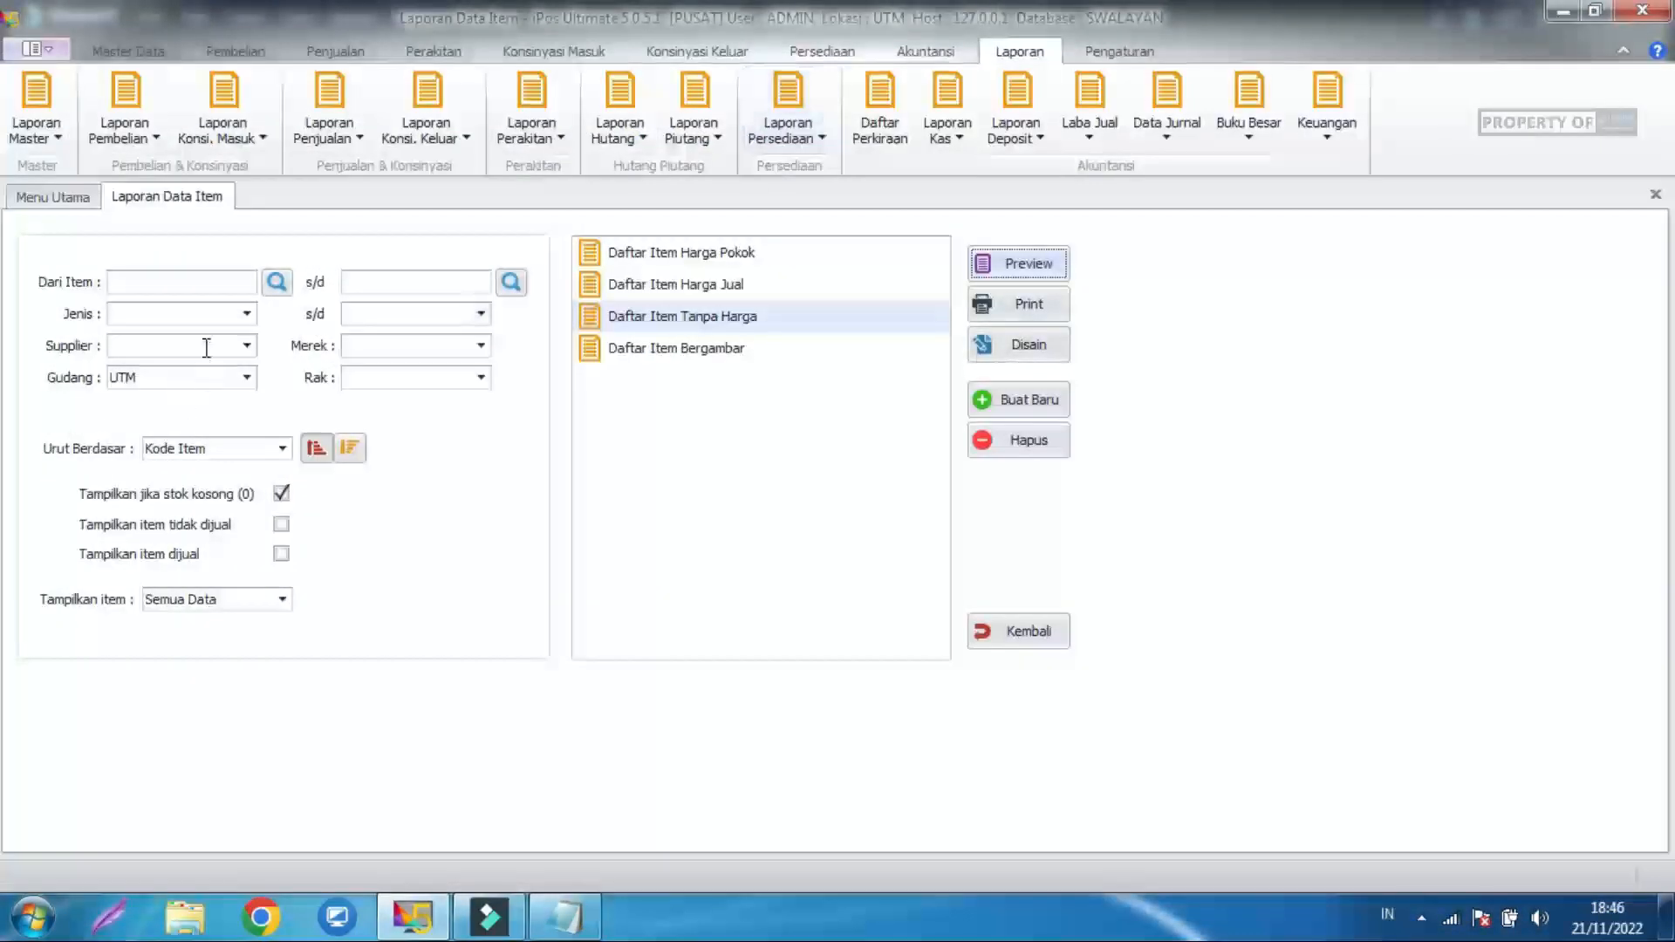
Check the choices offered by the item report's Rak filter.
left_click(434, 375)
left_click(479, 377)
left_click(479, 377)
left_click(479, 377)
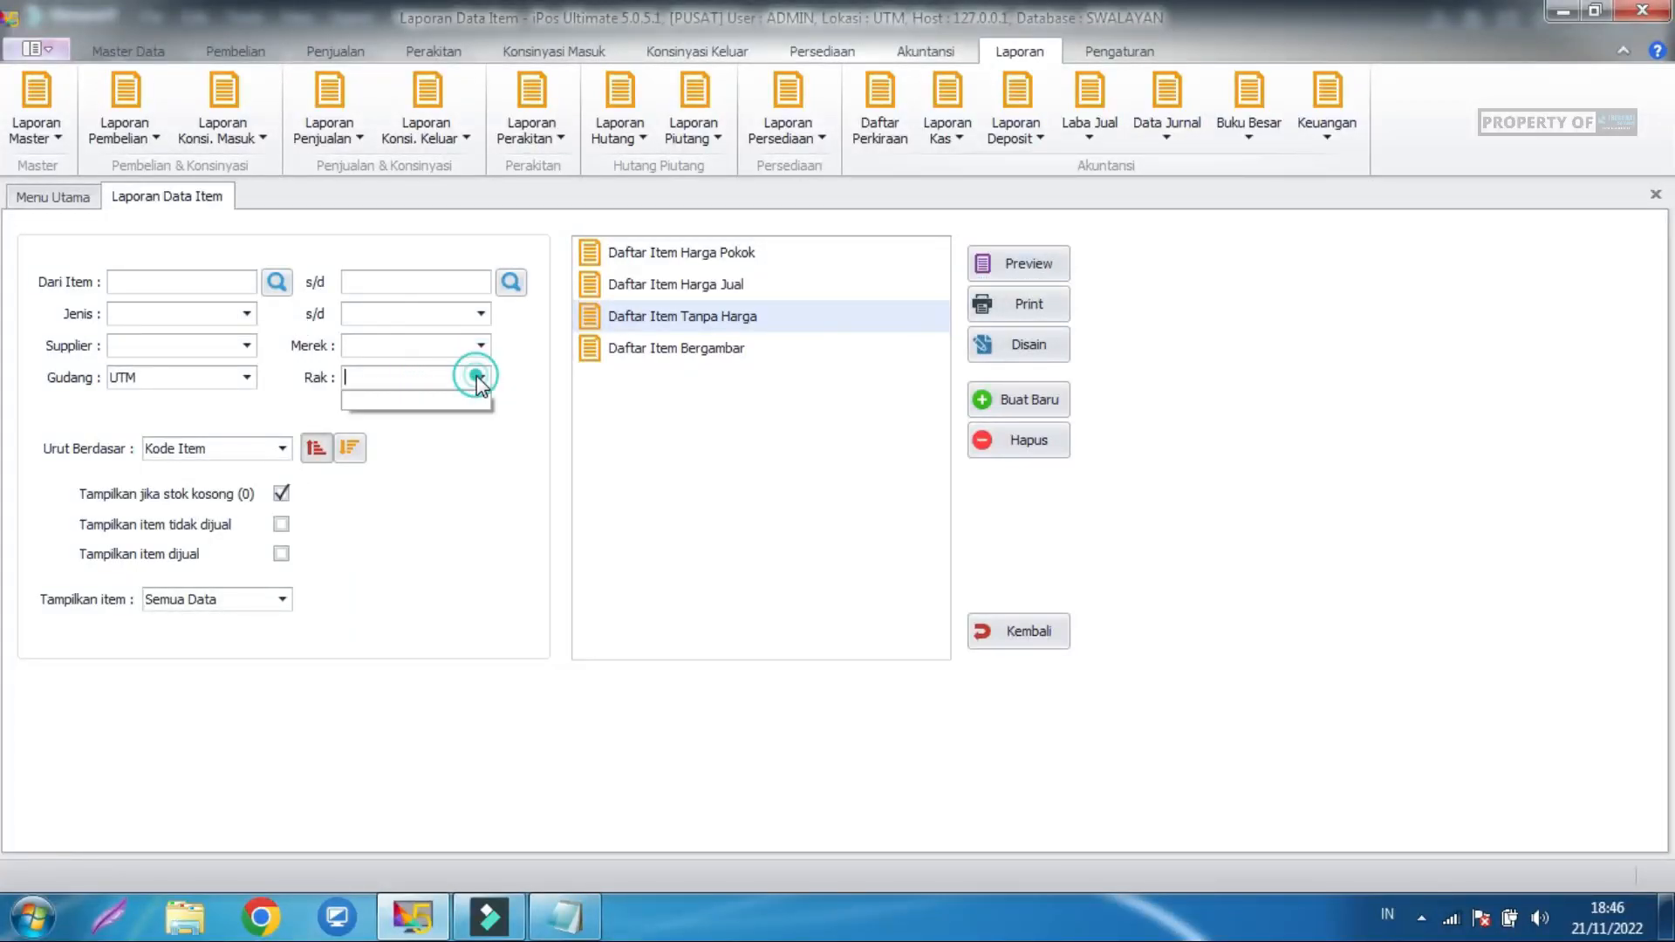
left_click(414, 384)
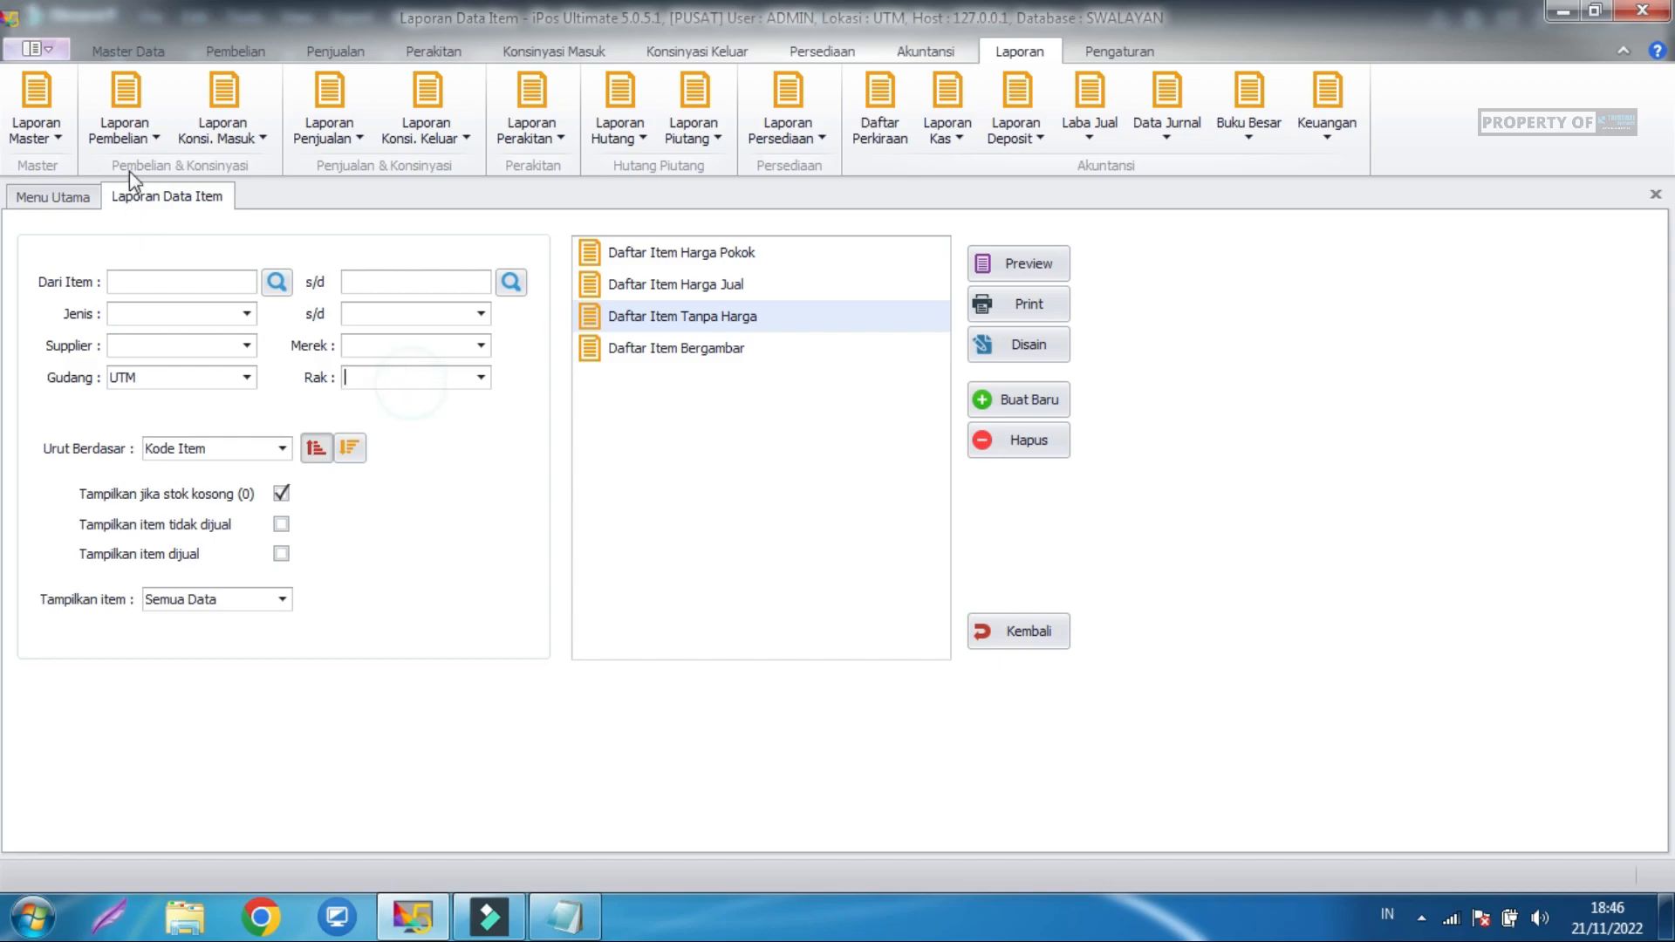
Open the Aqua Botol item for editing from the item list and enter 1 as its Rak.
left_click(133, 53)
left_click(126, 96)
left_click(232, 434)
left_click(390, 824)
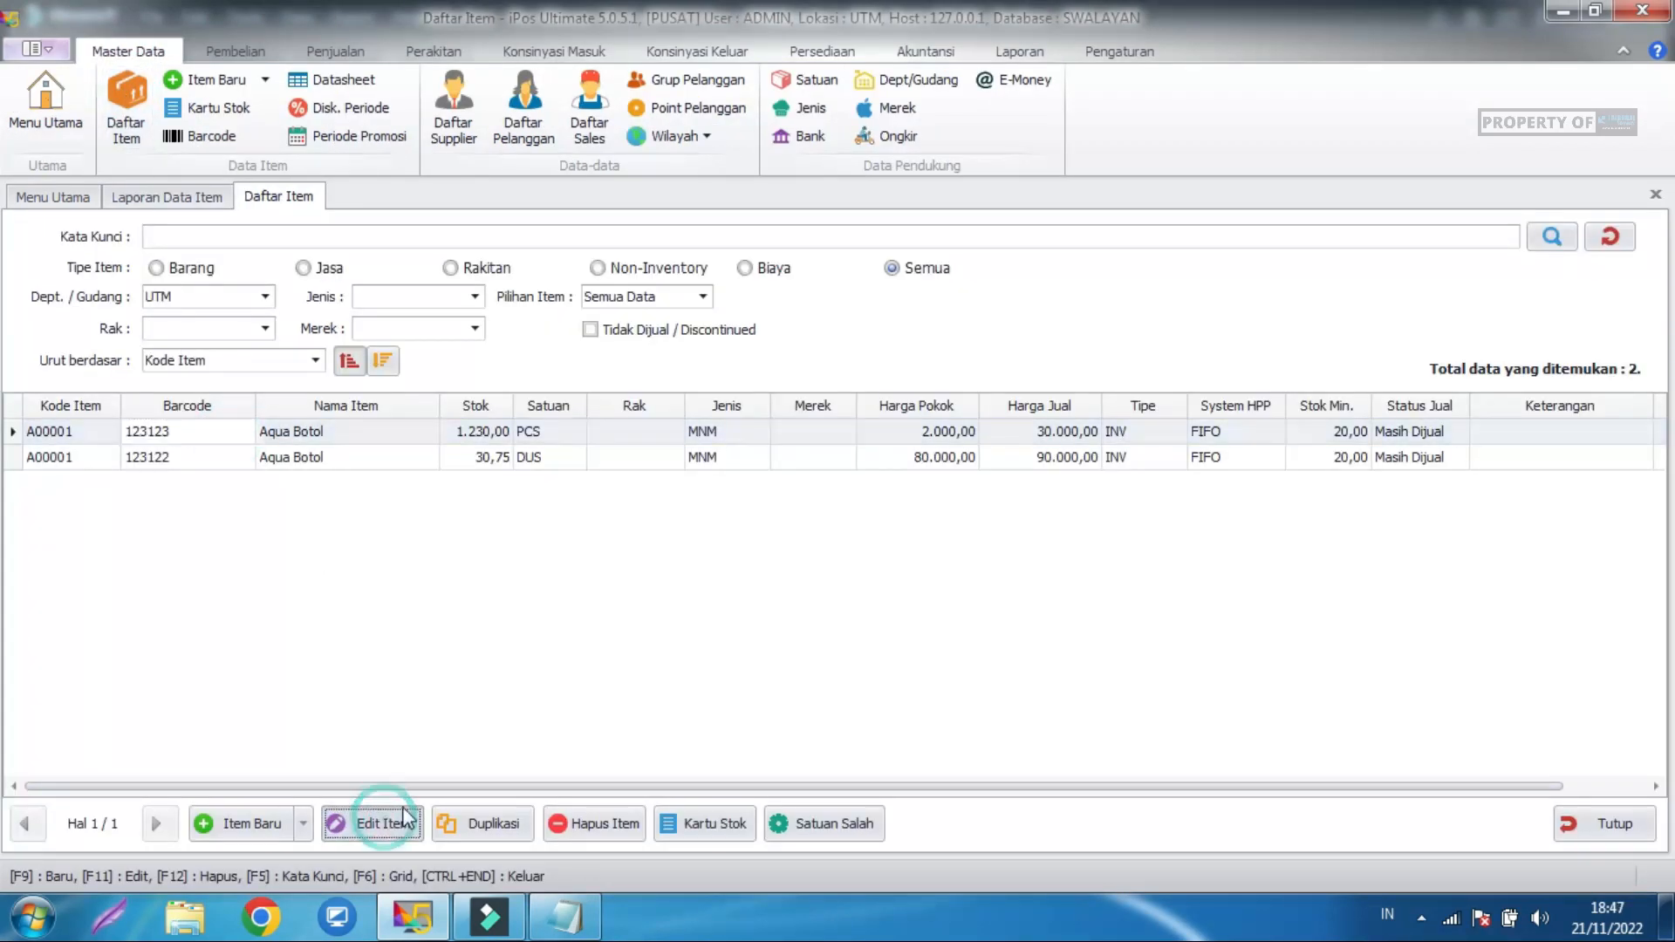
left_click(326, 433)
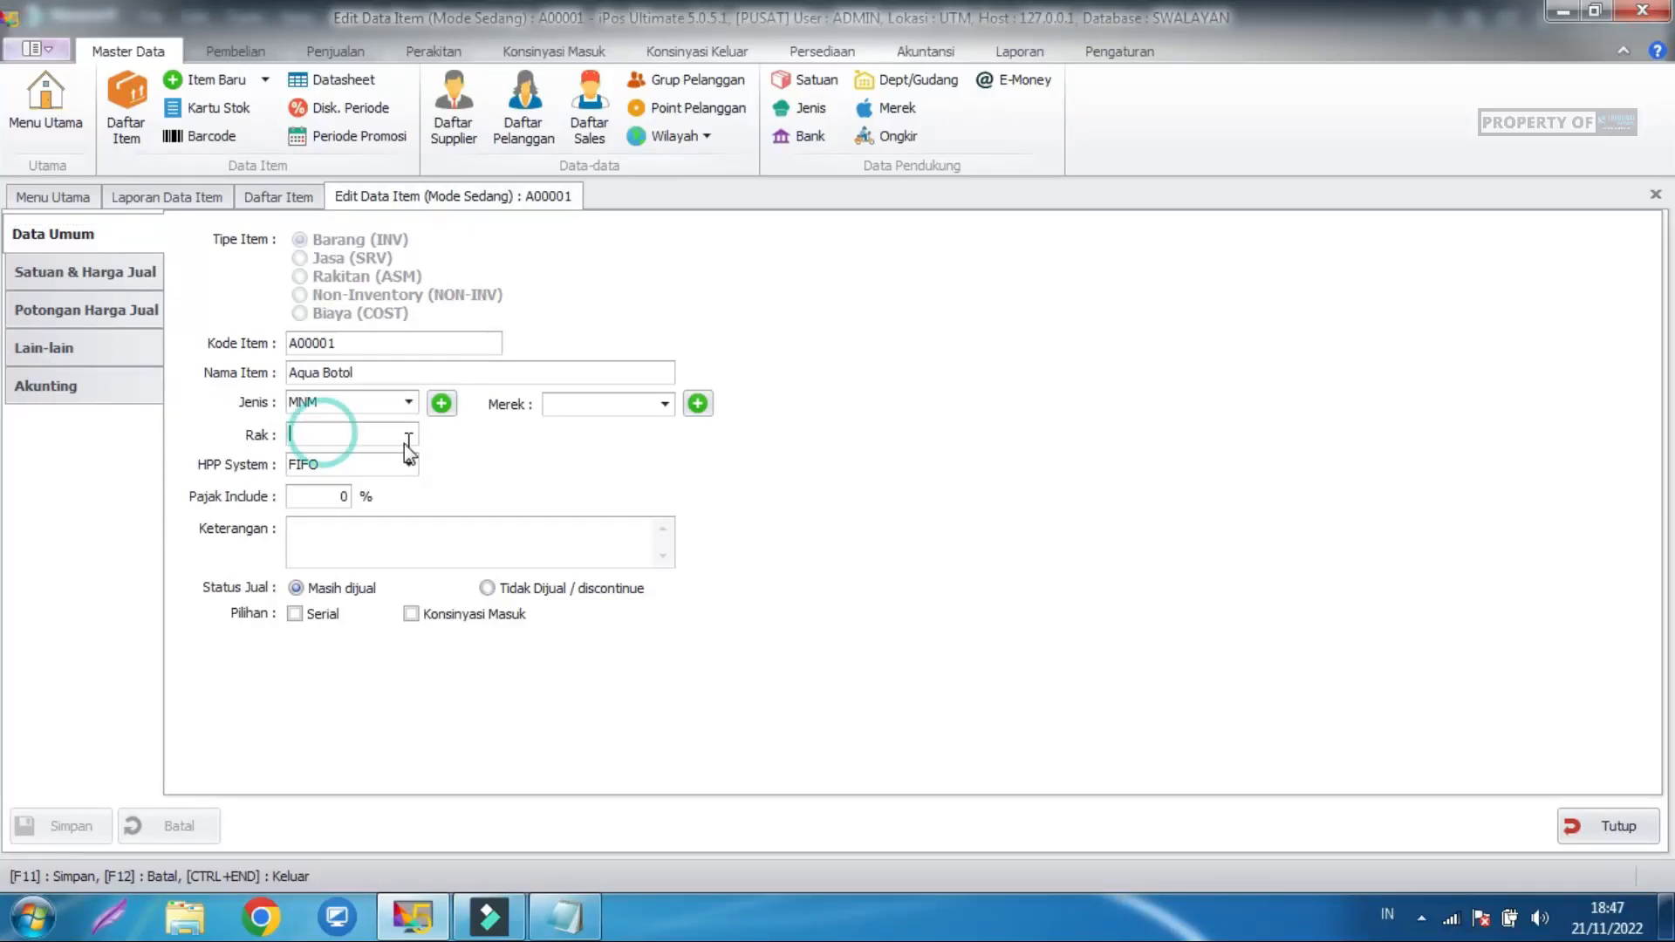
type("1")
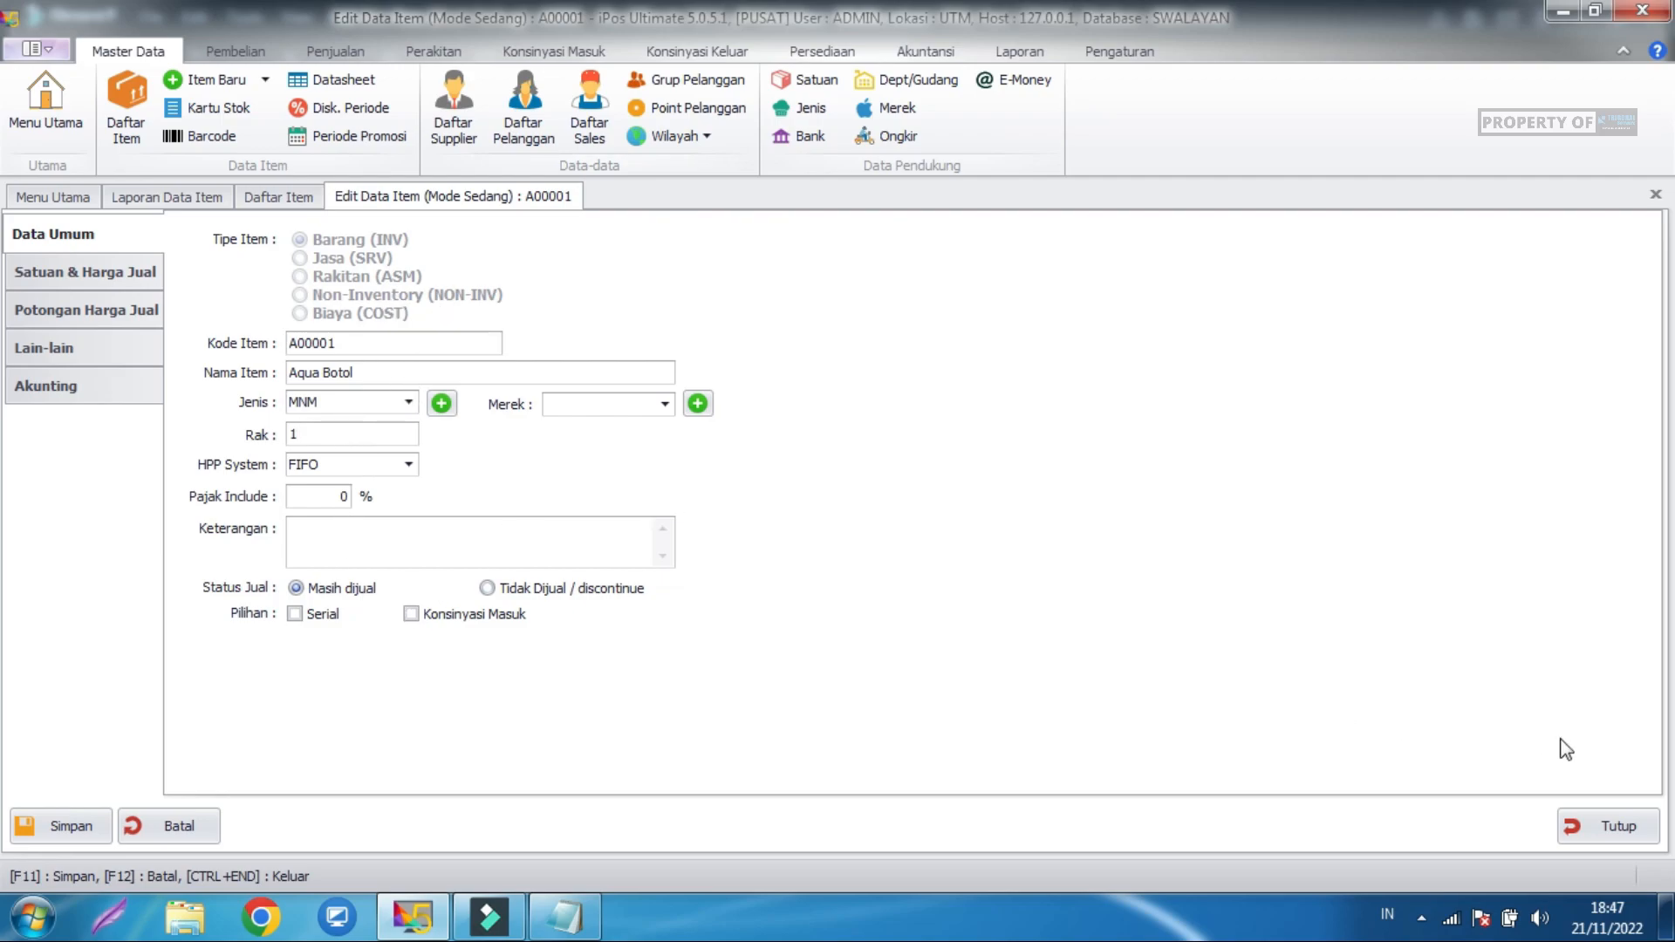
Return to the item data report, preview Daftar Item Tanpa Harga again and close the preview.
left_click(264, 203)
left_click(218, 199)
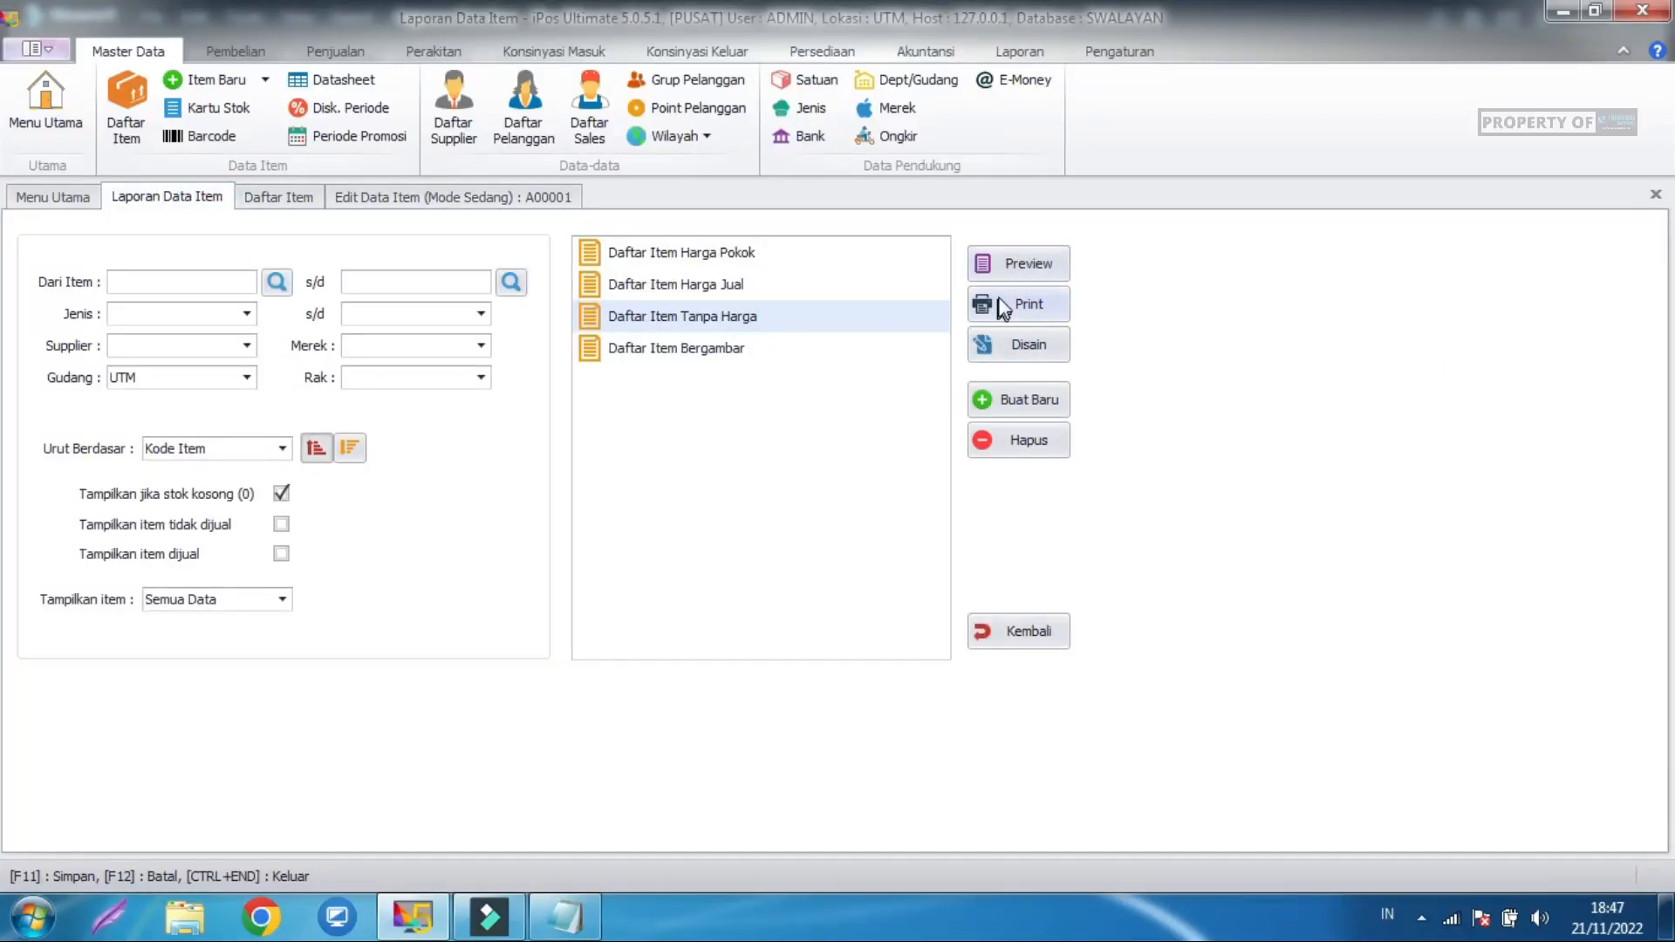
left_click(1002, 278)
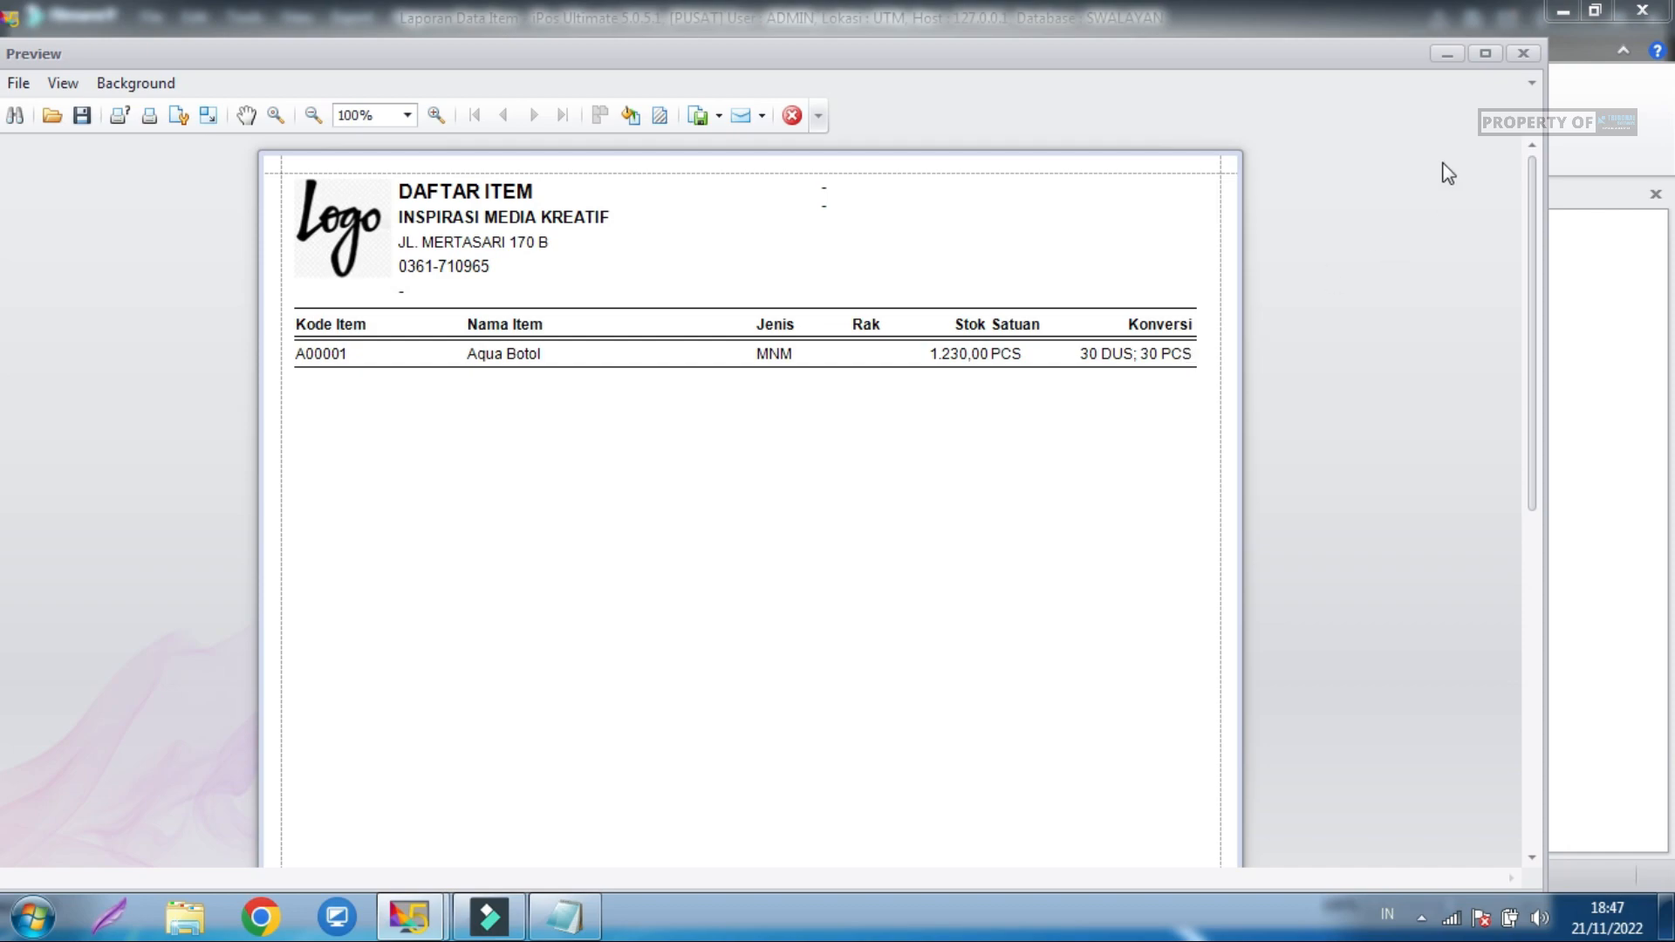
left_click(1521, 55)
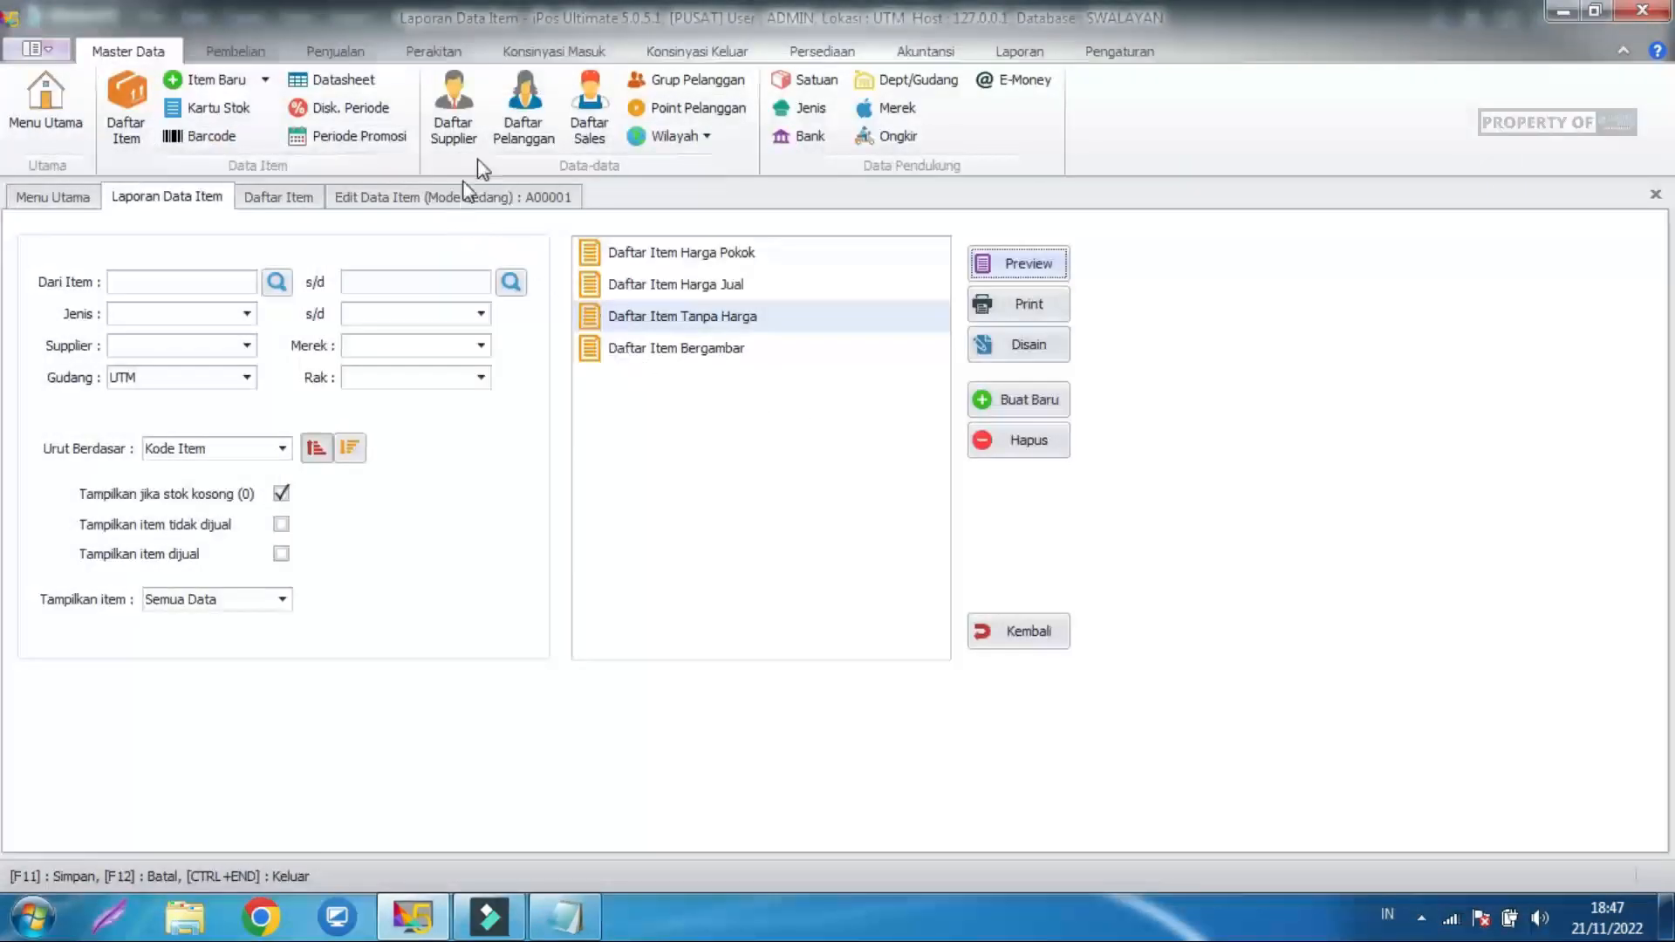
Start a Stok Opname entry and select Aqua Botol in PCS as the item to count.
left_click(810, 49)
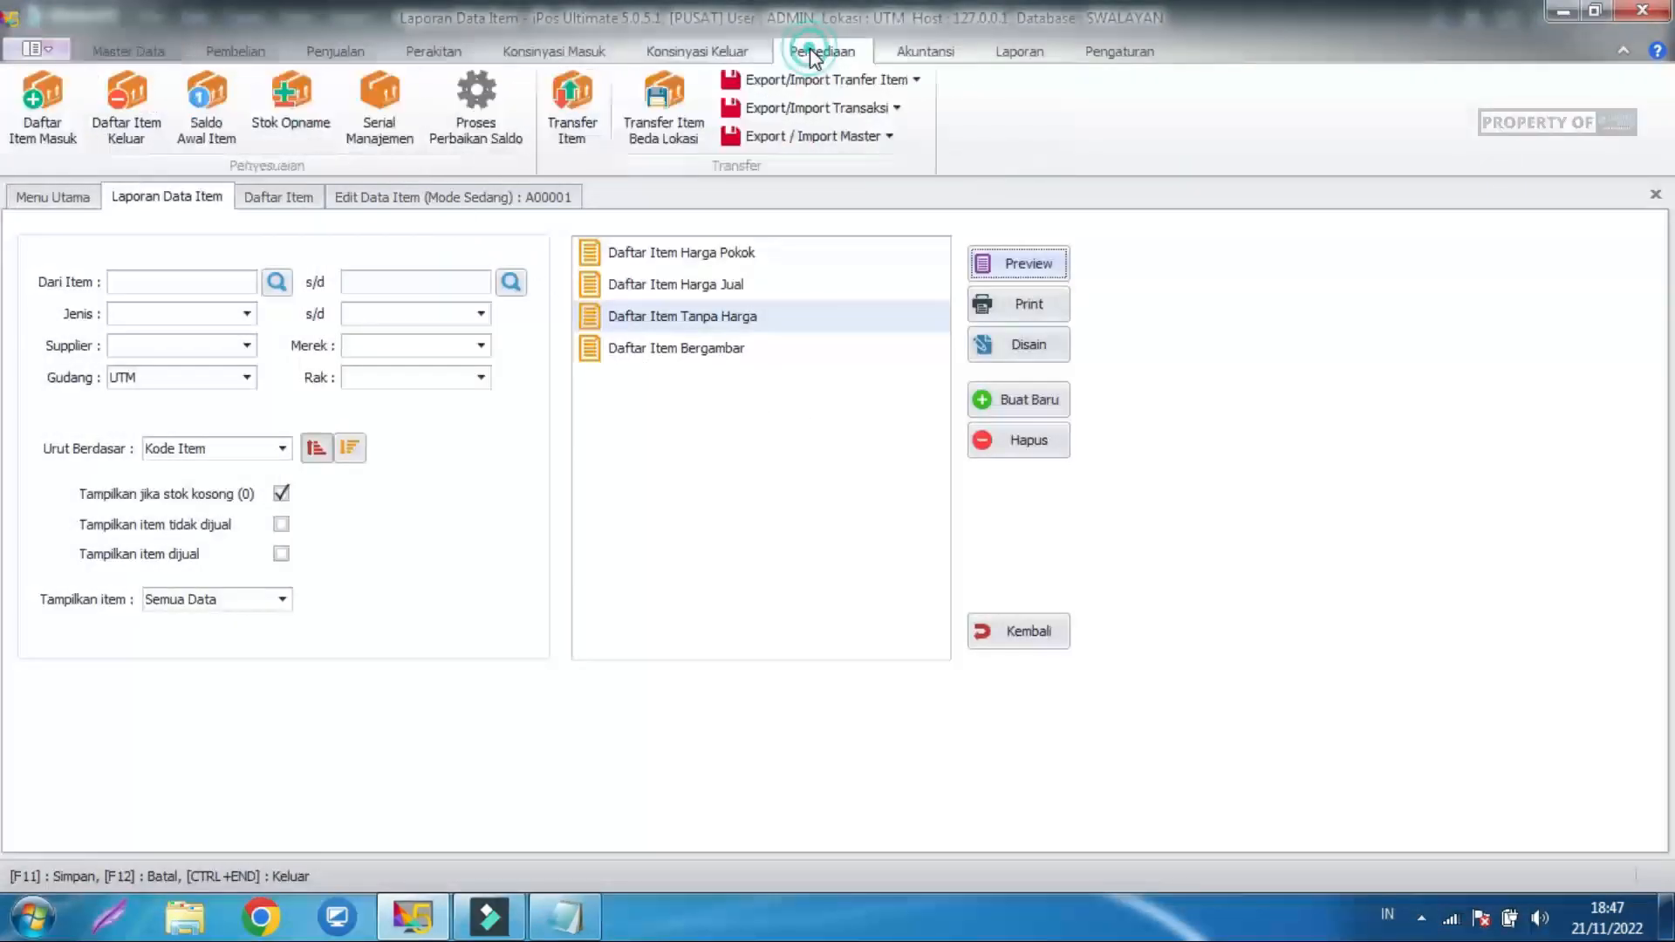
left_click(291, 122)
left_click(575, 357)
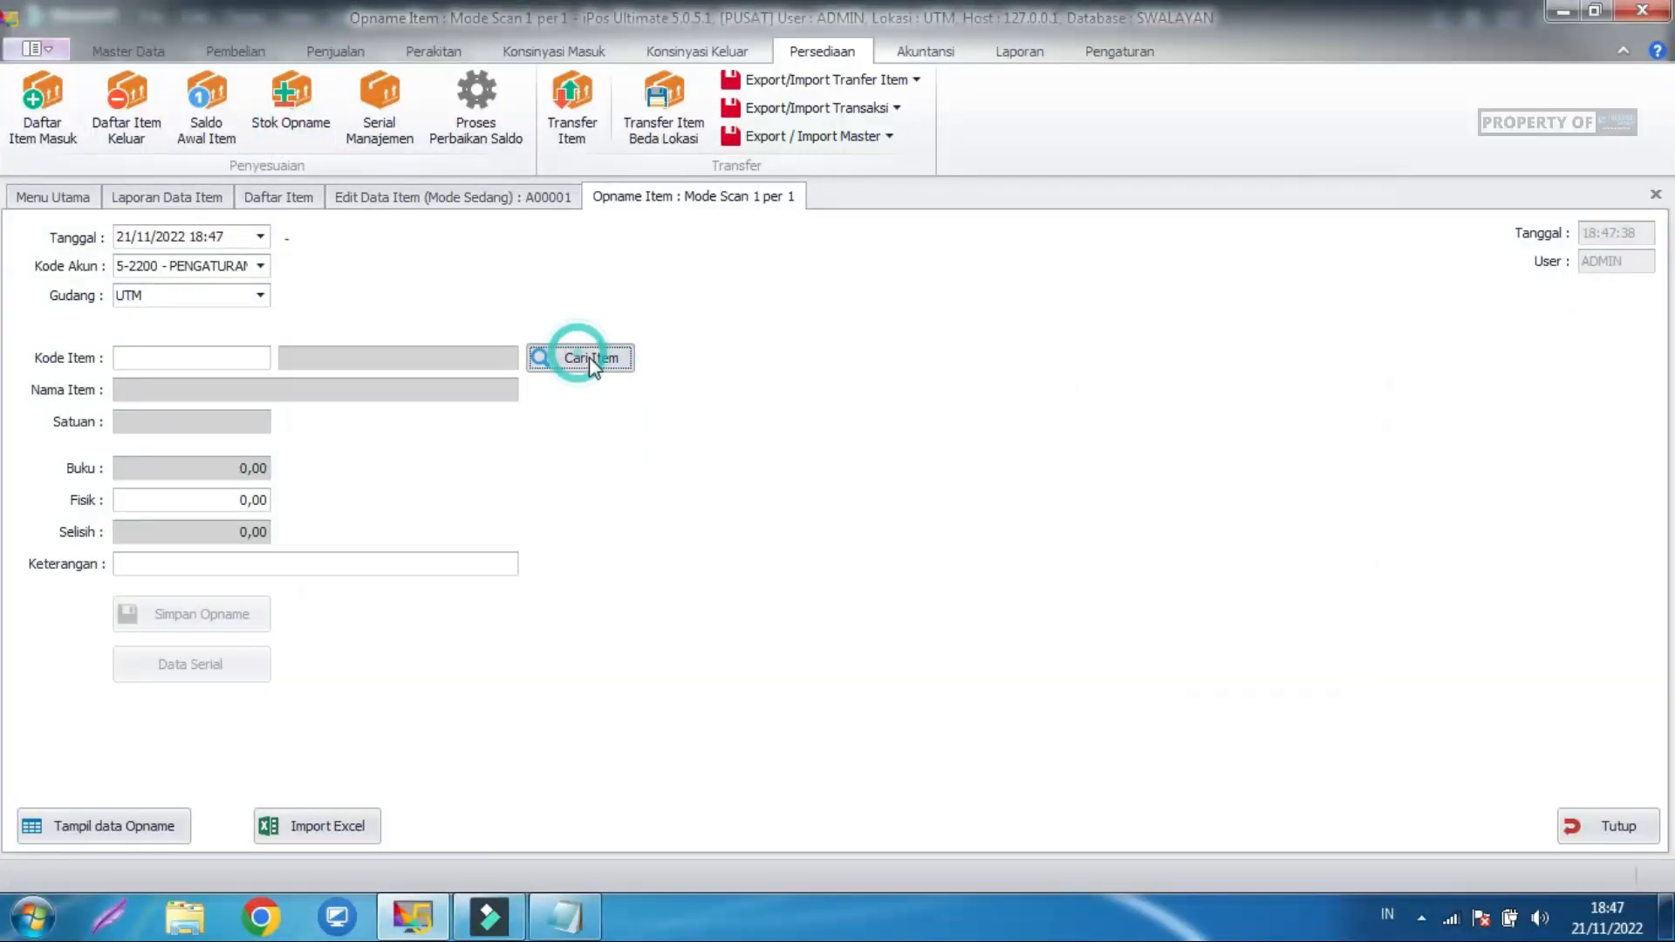
double_click(908, 399)
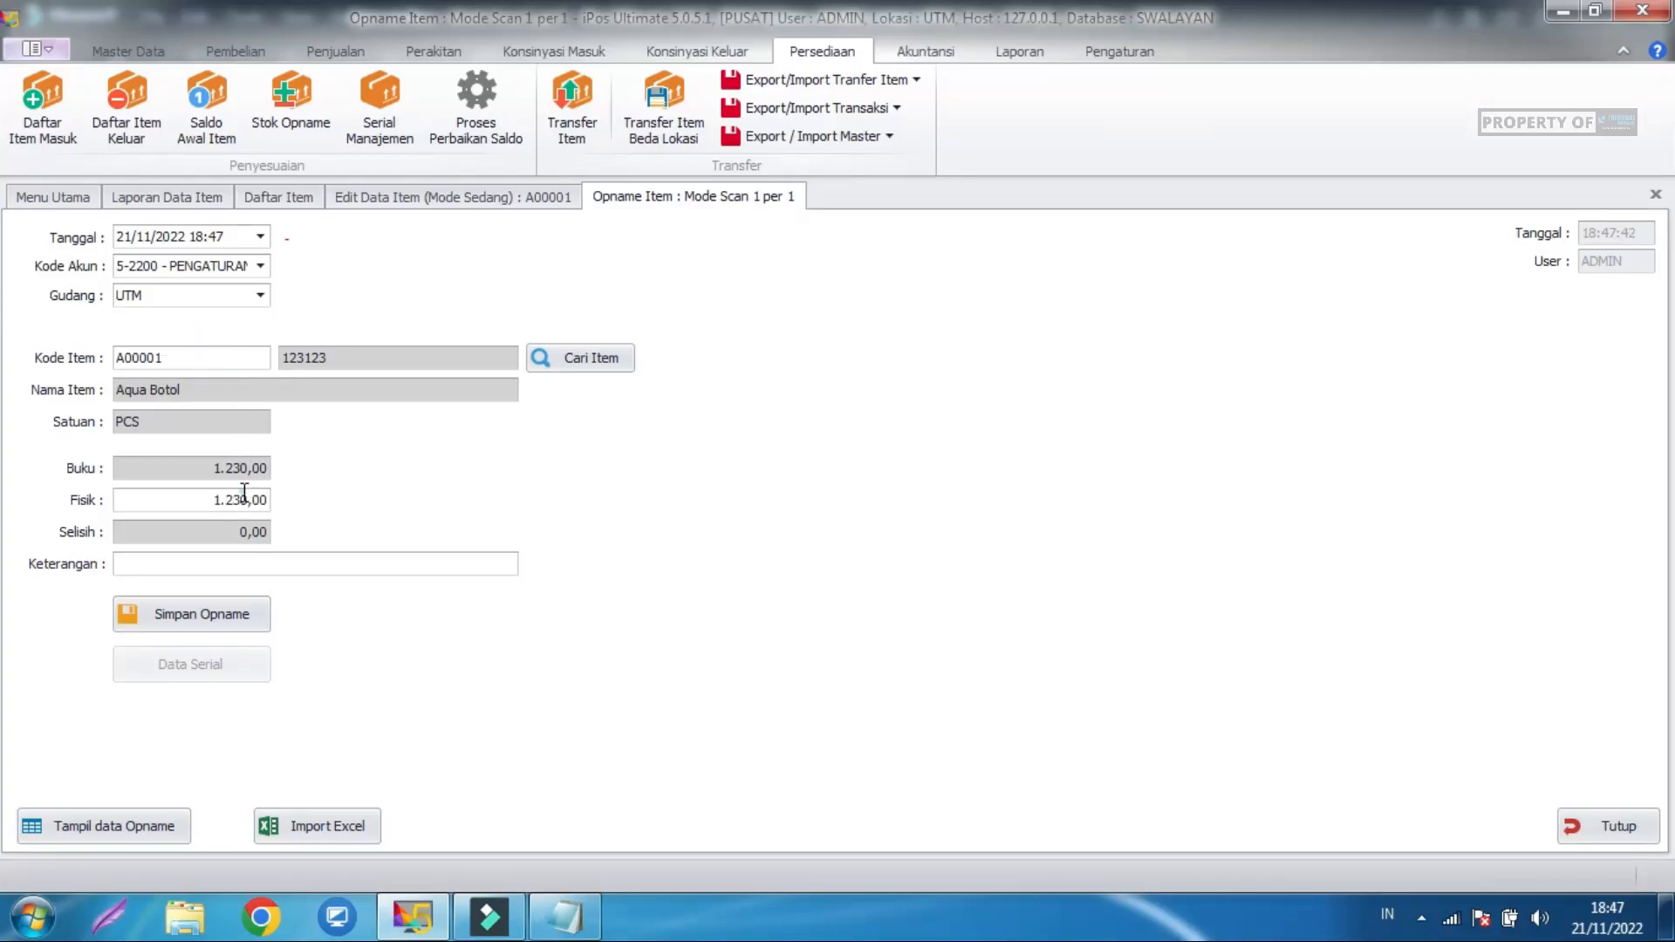
Try a physical count (Fisik) of 1.231 for Aqua Botol in the opname entry.
type("122")
left_click_drag(236, 541, 287, 560)
left_click(319, 527)
left_click_drag(194, 500, 273, 500)
key("BackSpace")
type("1.231")
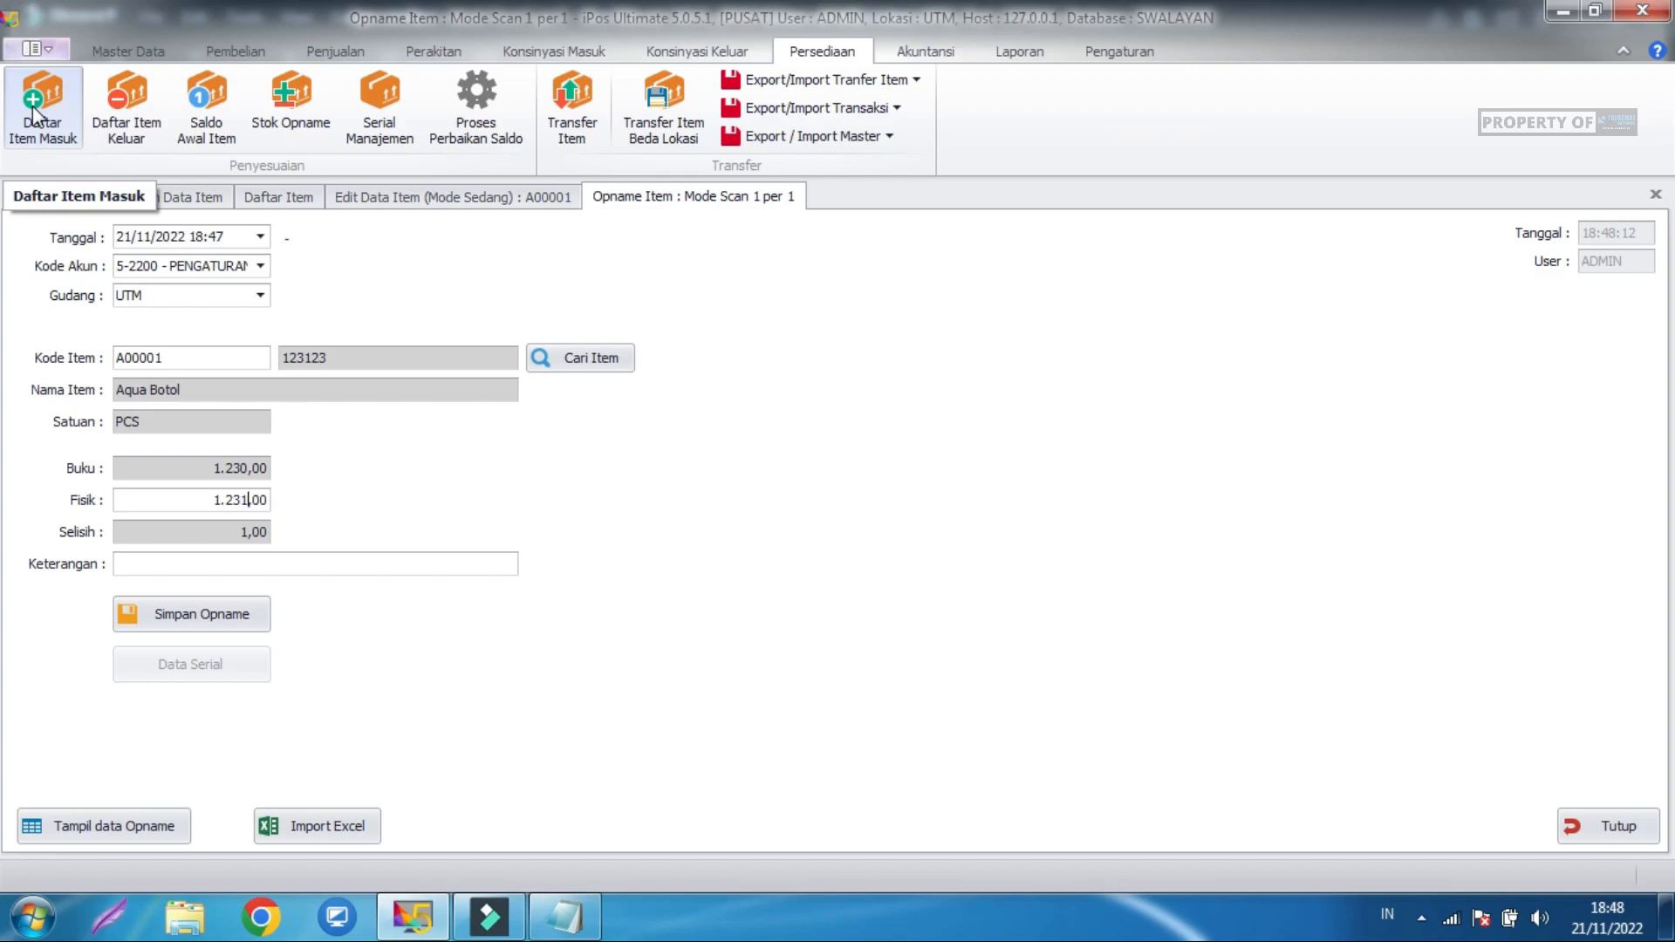
Set the physical count (Fisik) of Aqua Botol to 1.228 PCS and save the opname.
left_click(211, 502)
left_click_drag(211, 502, 343, 512)
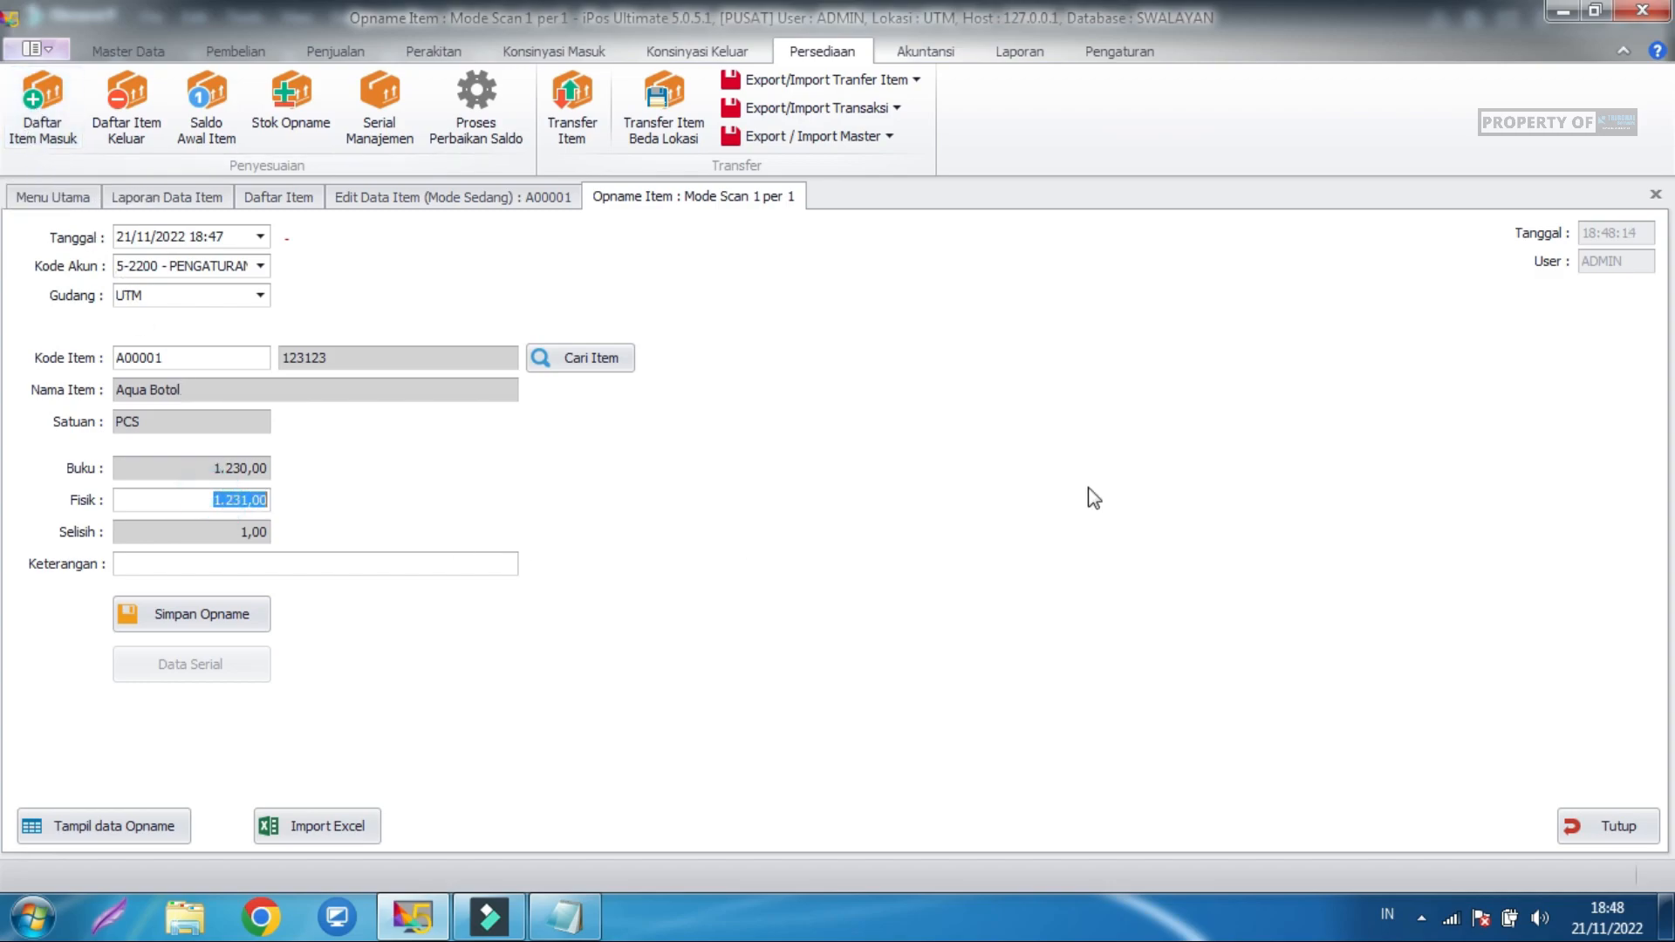
type("1.228")
left_click(232, 621)
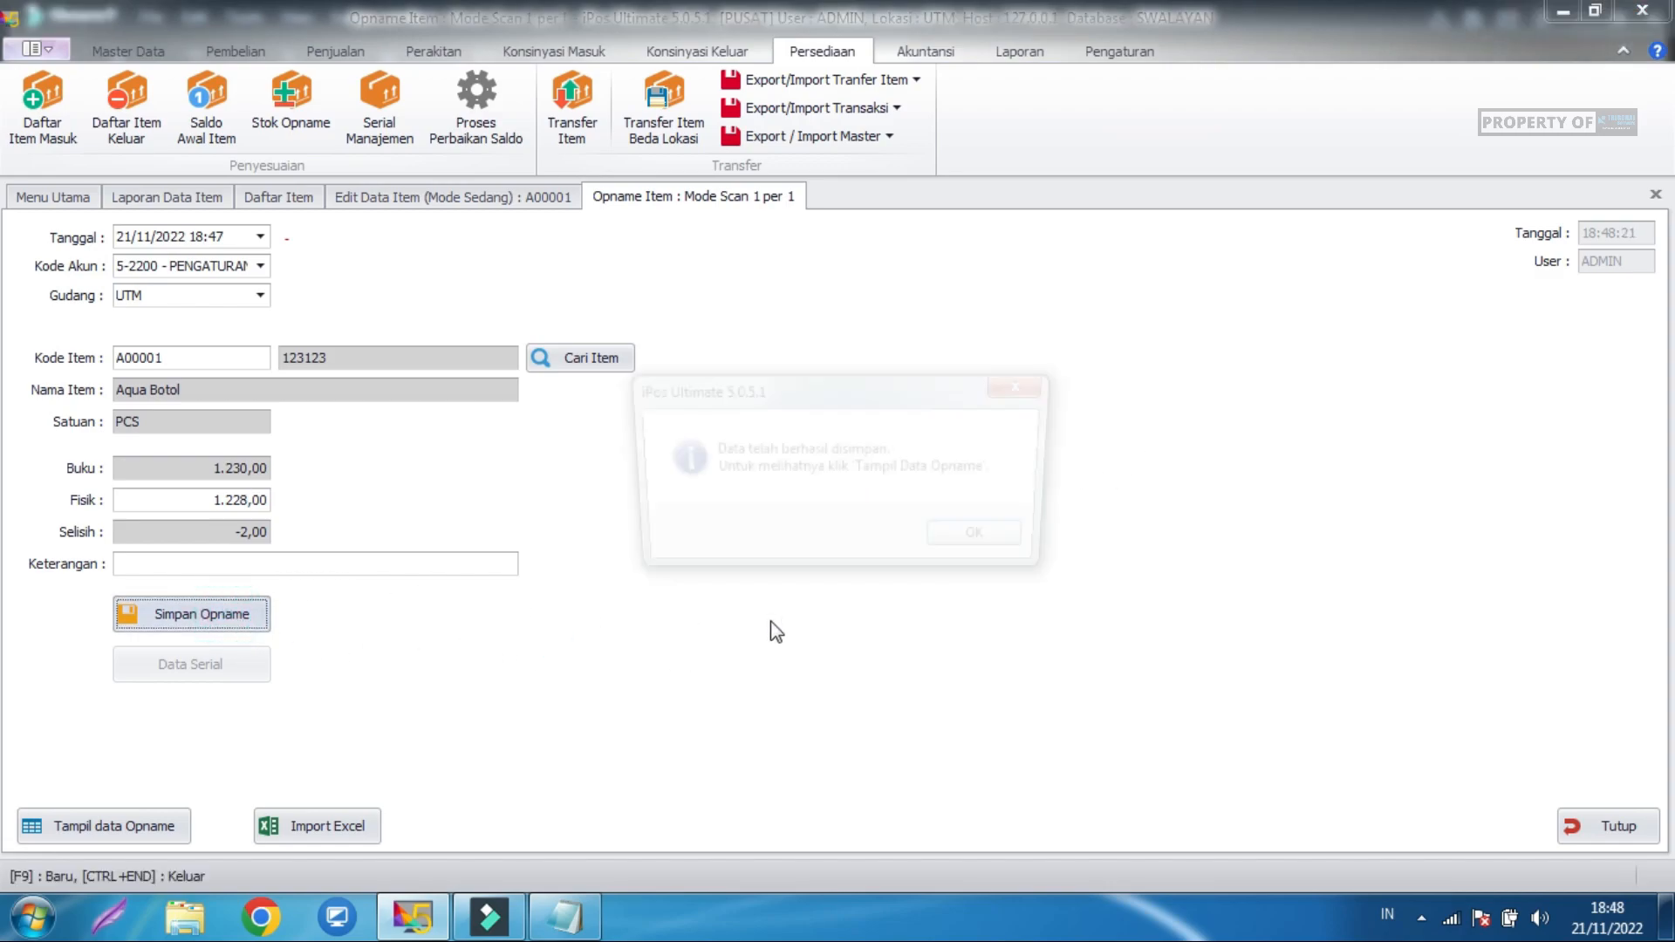
left_click(953, 542)
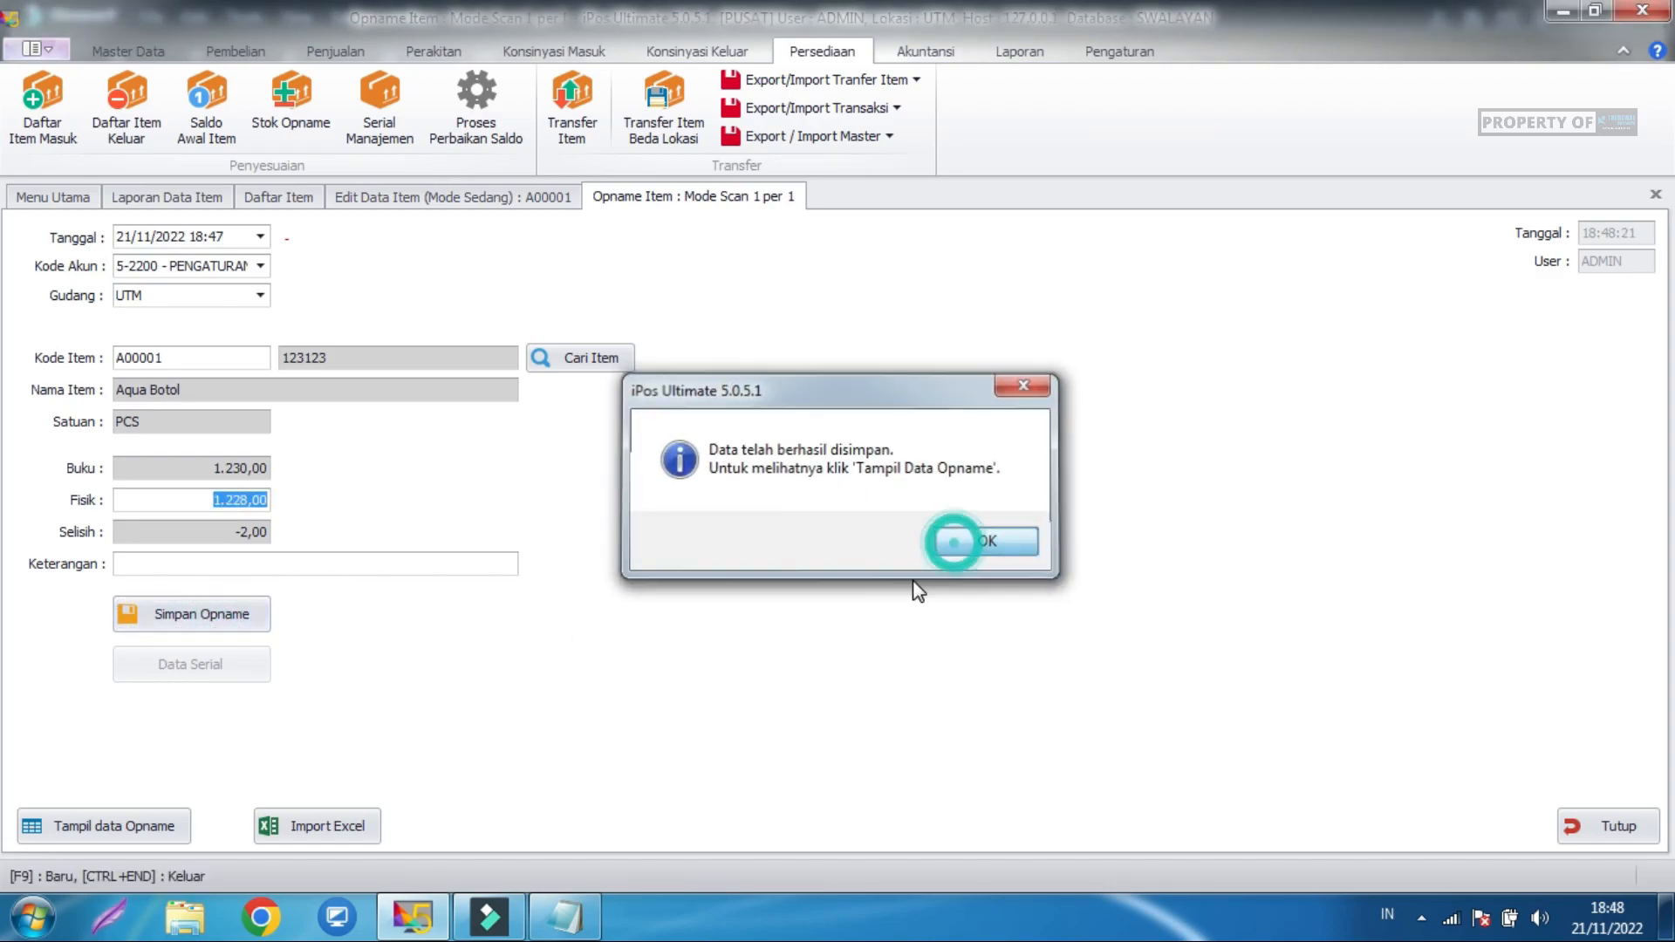
Refresh the master item list and check the stock of Aqua Botol in PCS.
left_click(144, 54)
left_click(139, 103)
left_click(479, 433)
left_click(1610, 237)
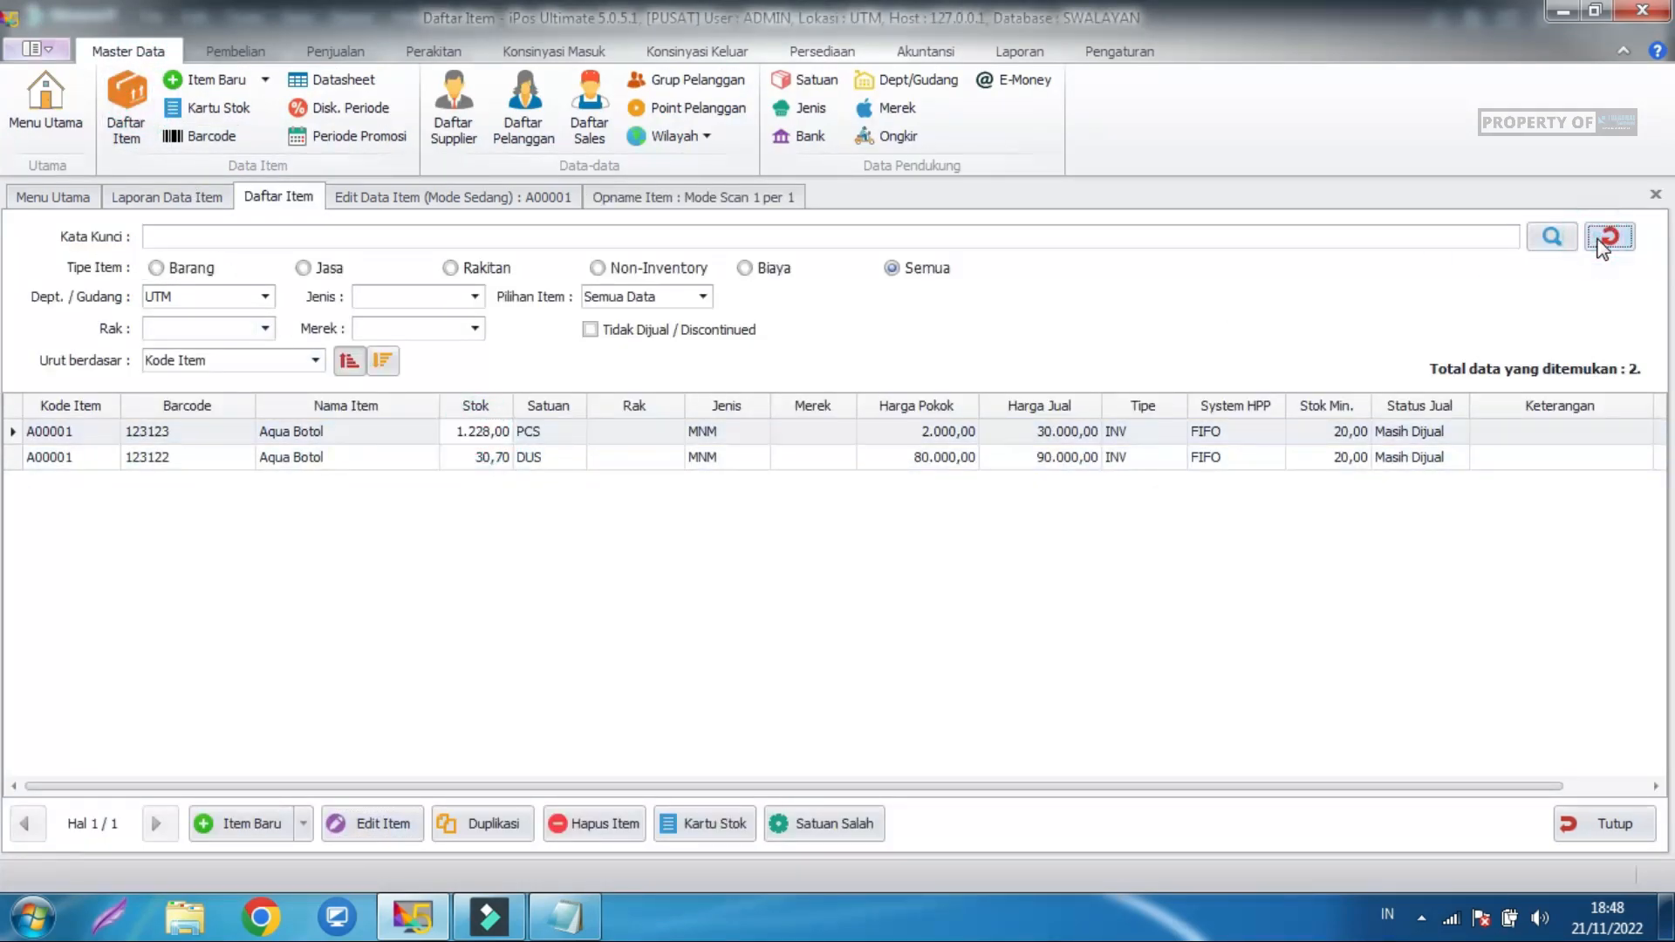
left_click(478, 433)
Close the item list, opname entry, item report and Aqua Botol edit form, declining to save pending changes.
left_click(1626, 829)
left_click(1612, 825)
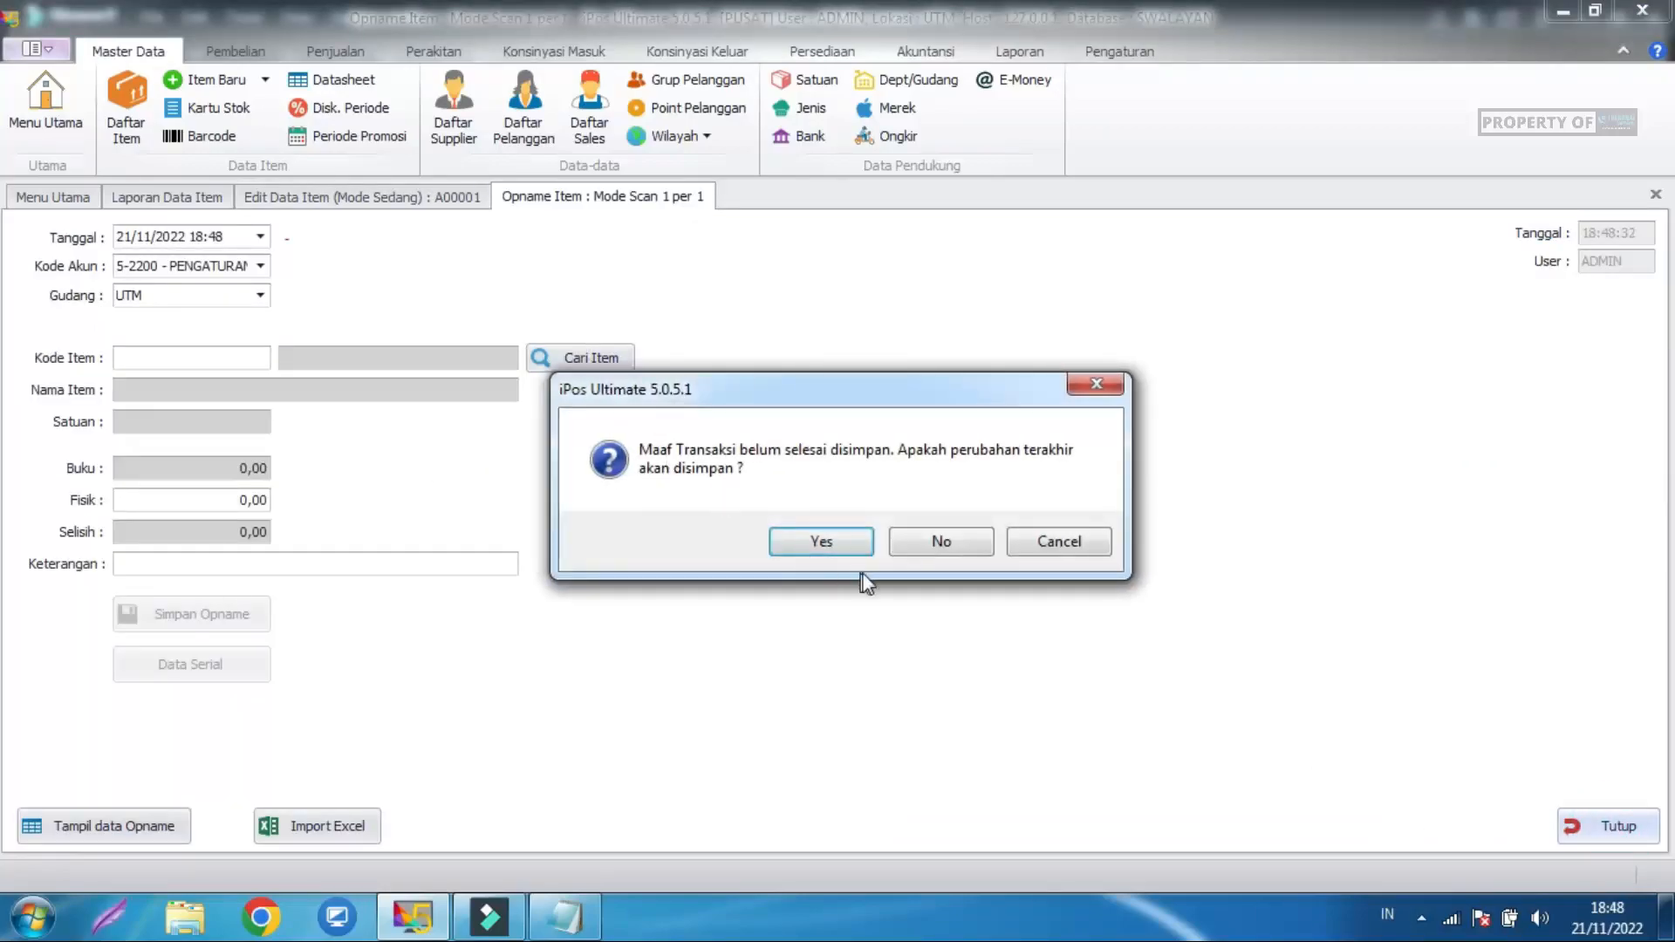
left_click(941, 555)
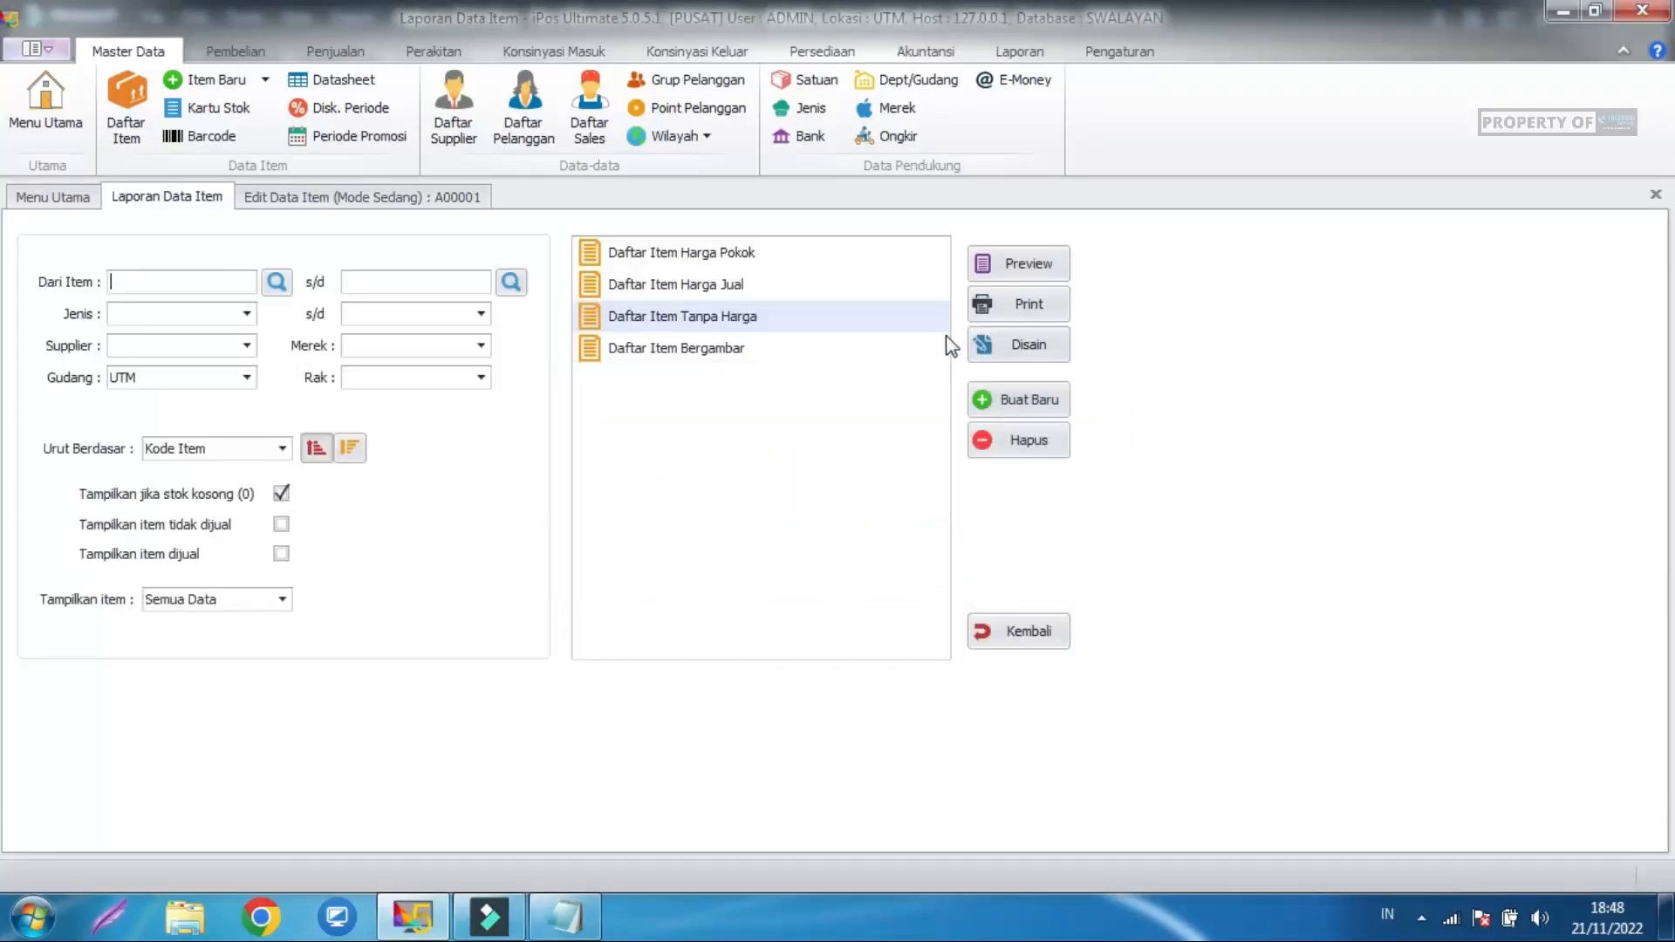
left_click(1043, 630)
left_click(1614, 826)
left_click(971, 543)
Generate the Analisa Laba Jual Detail report for the period 01/11/2022 to 30/11/2022.
left_click(1017, 51)
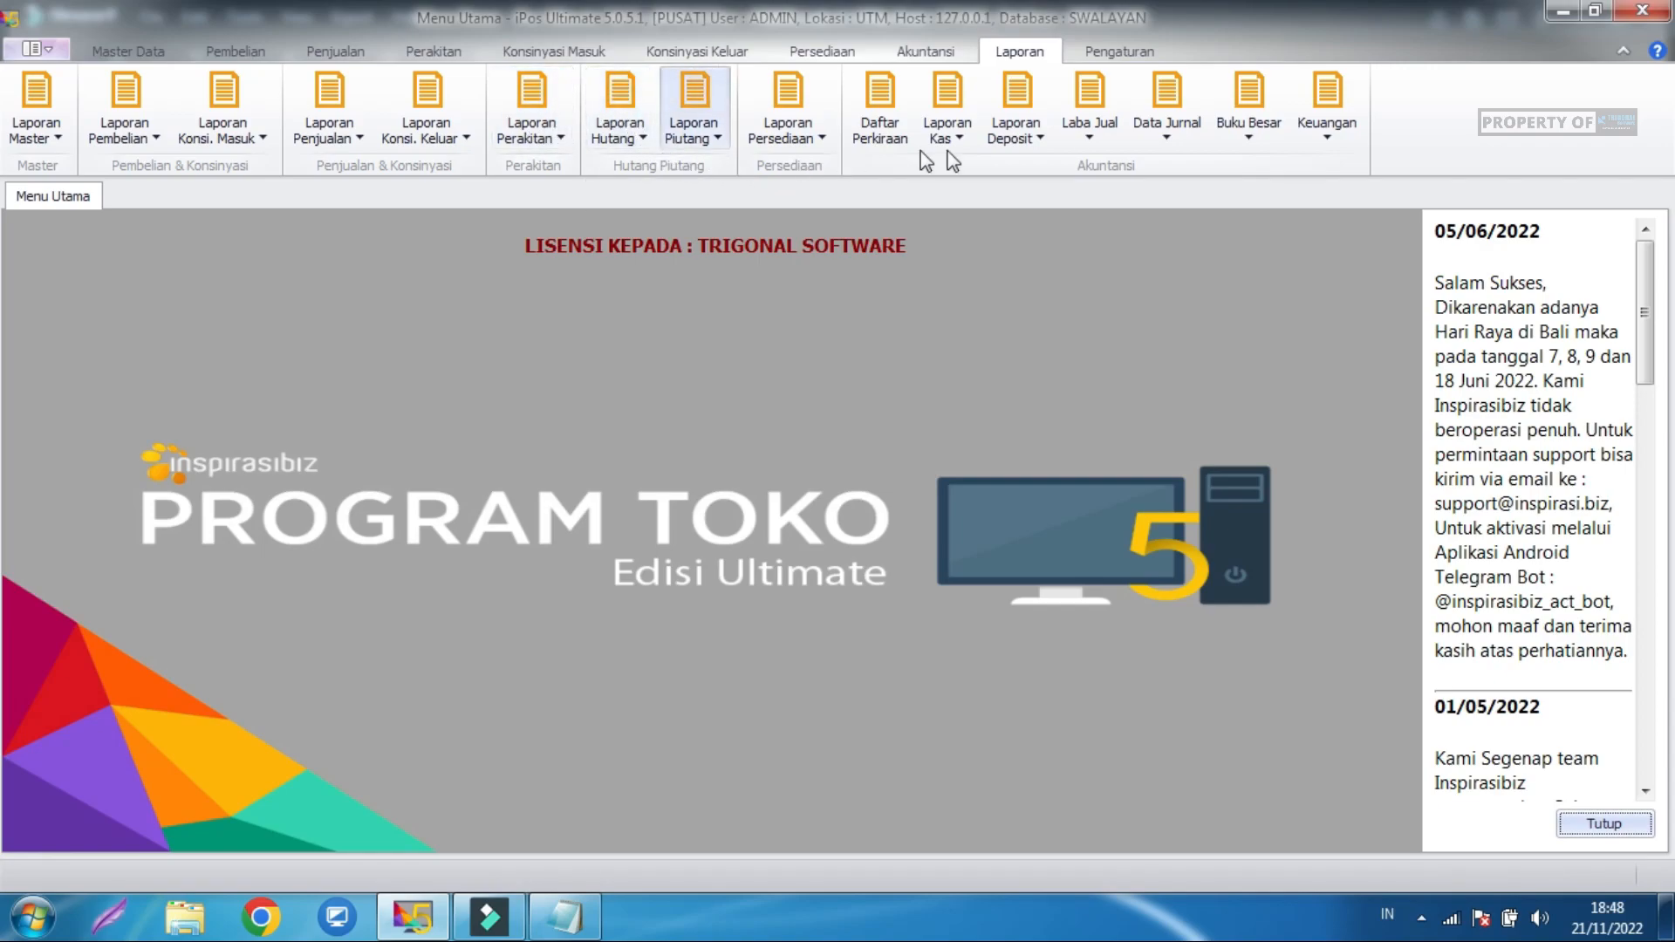
left_click(1086, 126)
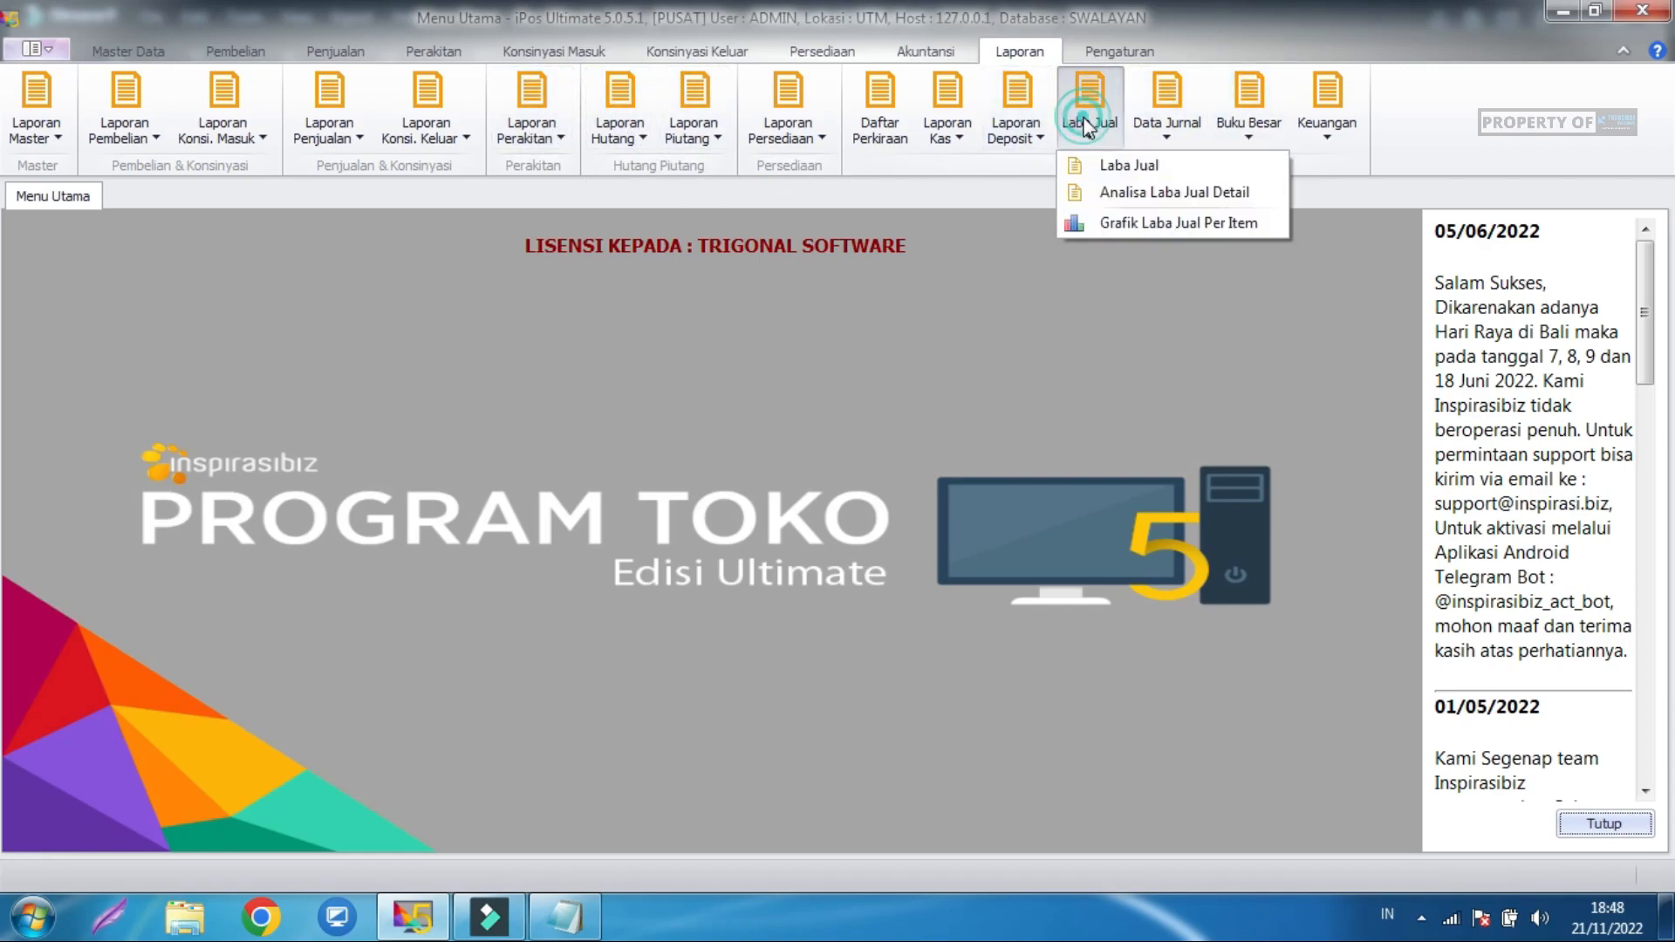
left_click(1134, 194)
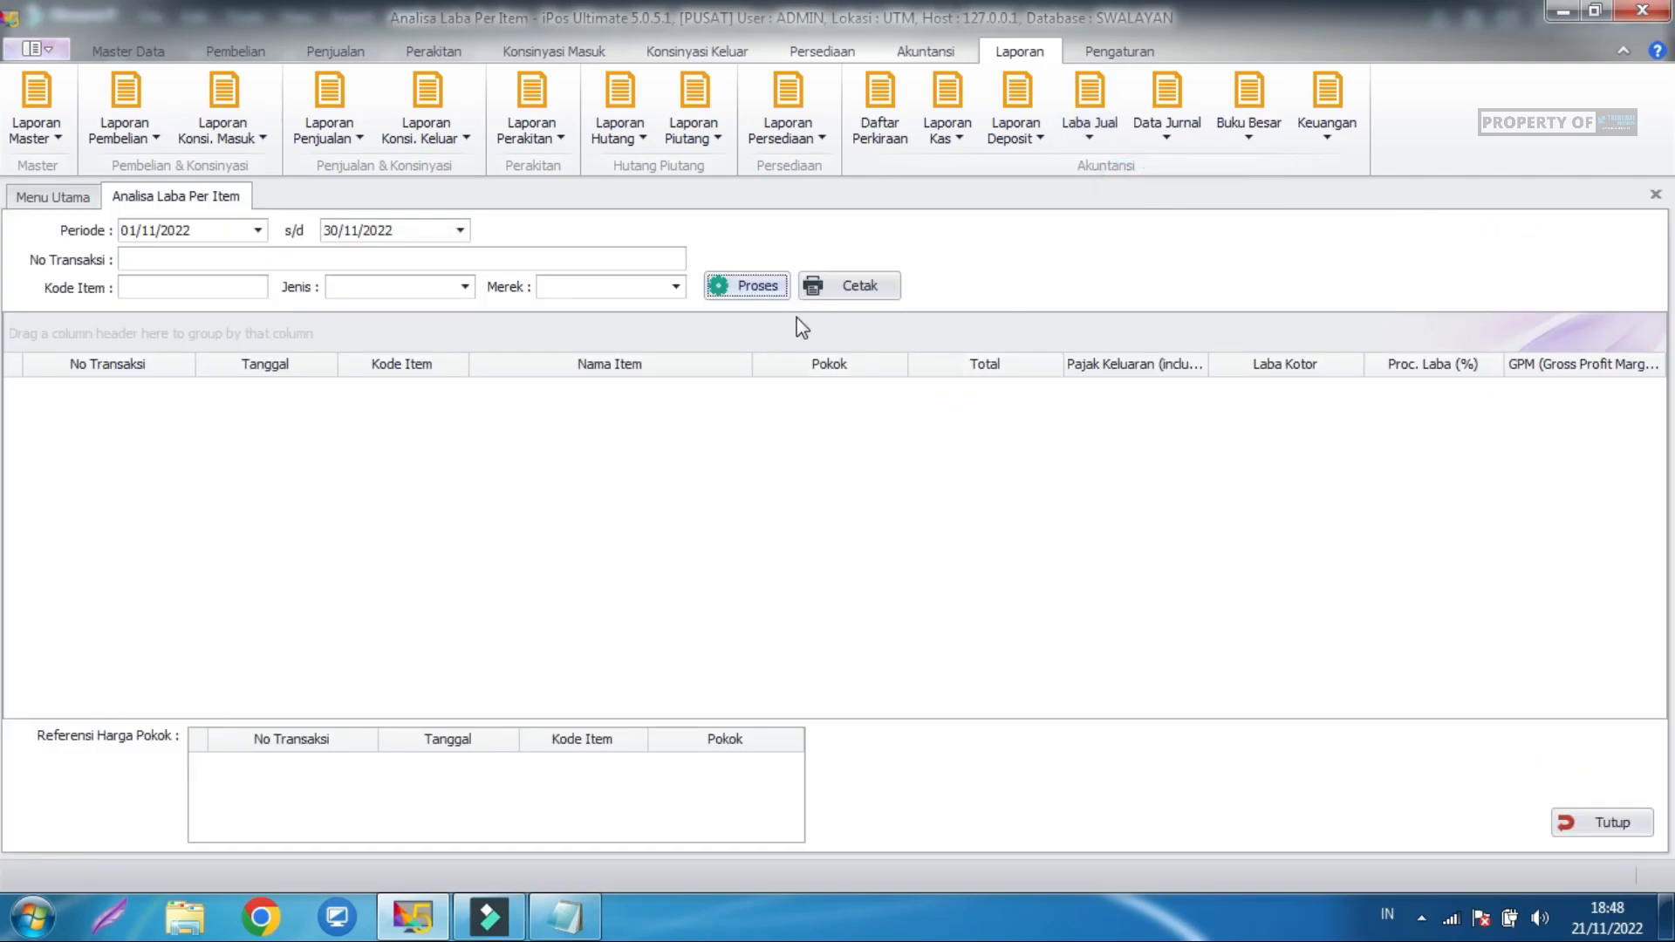
left_click(758, 288)
Examine the cost, total, output tax and gross profit of each Aqua Botol sales transaction in the profit analysis.
left_click(586, 462)
left_click(620, 419)
left_click(951, 440)
left_click(1032, 393)
left_click(1032, 442)
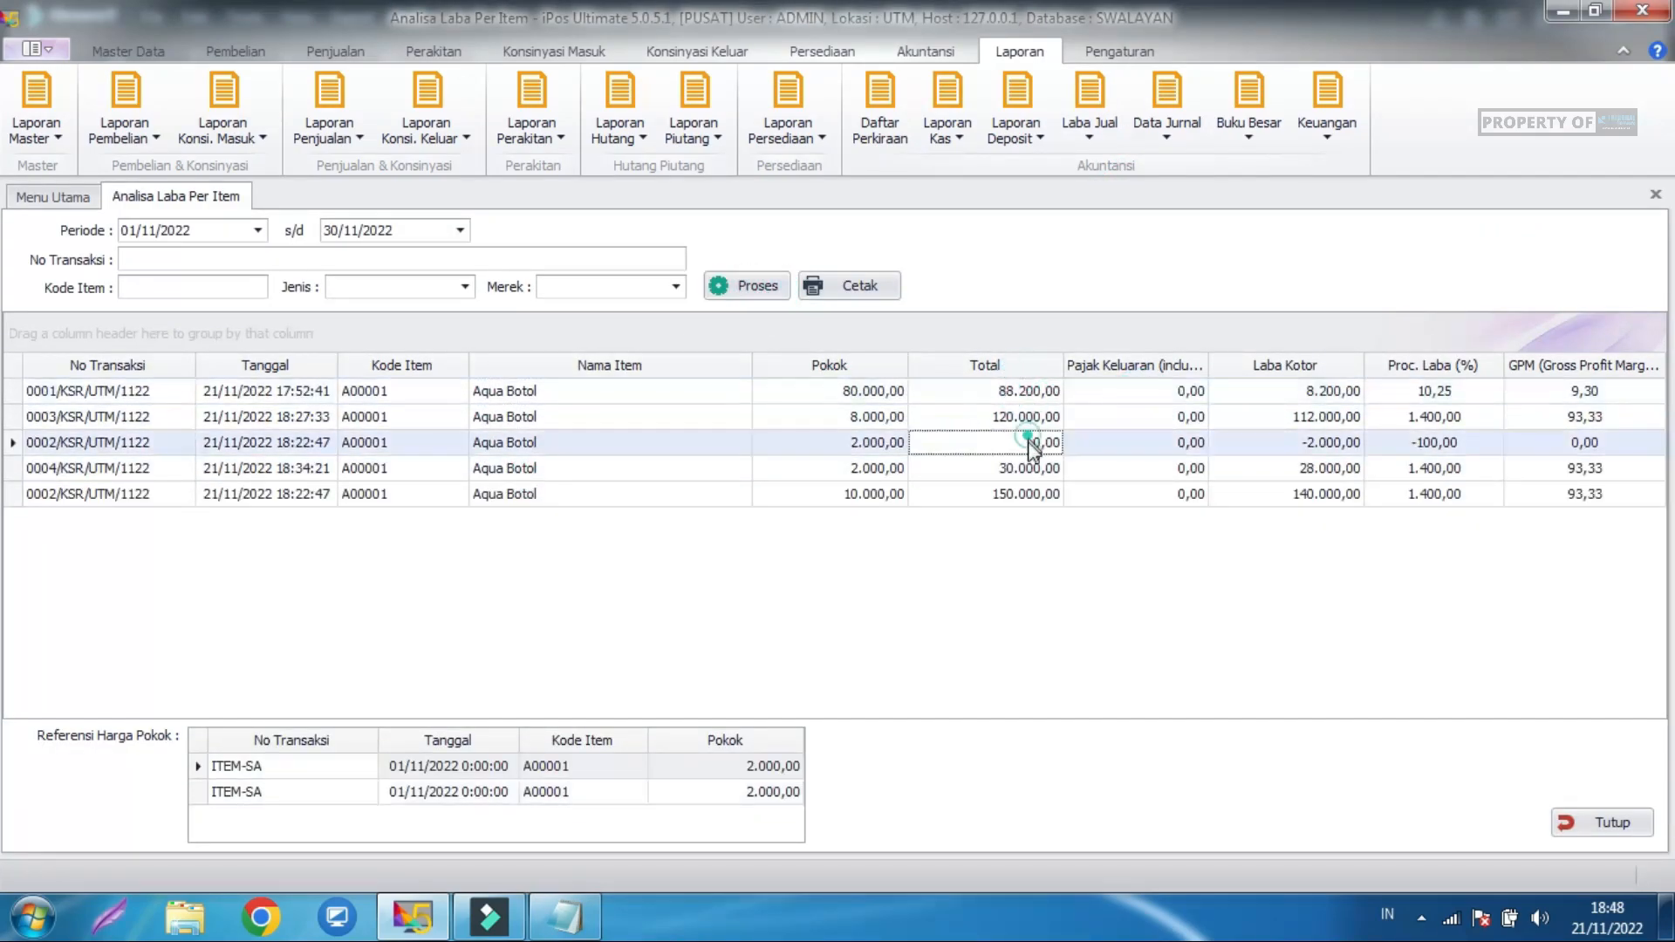
left_click(1036, 494)
left_click(1156, 442)
left_click(1190, 494)
left_click(1291, 469)
left_click(1277, 392)
left_click(1289, 443)
left_click(1292, 468)
left_click(1292, 494)
left_click(1238, 391)
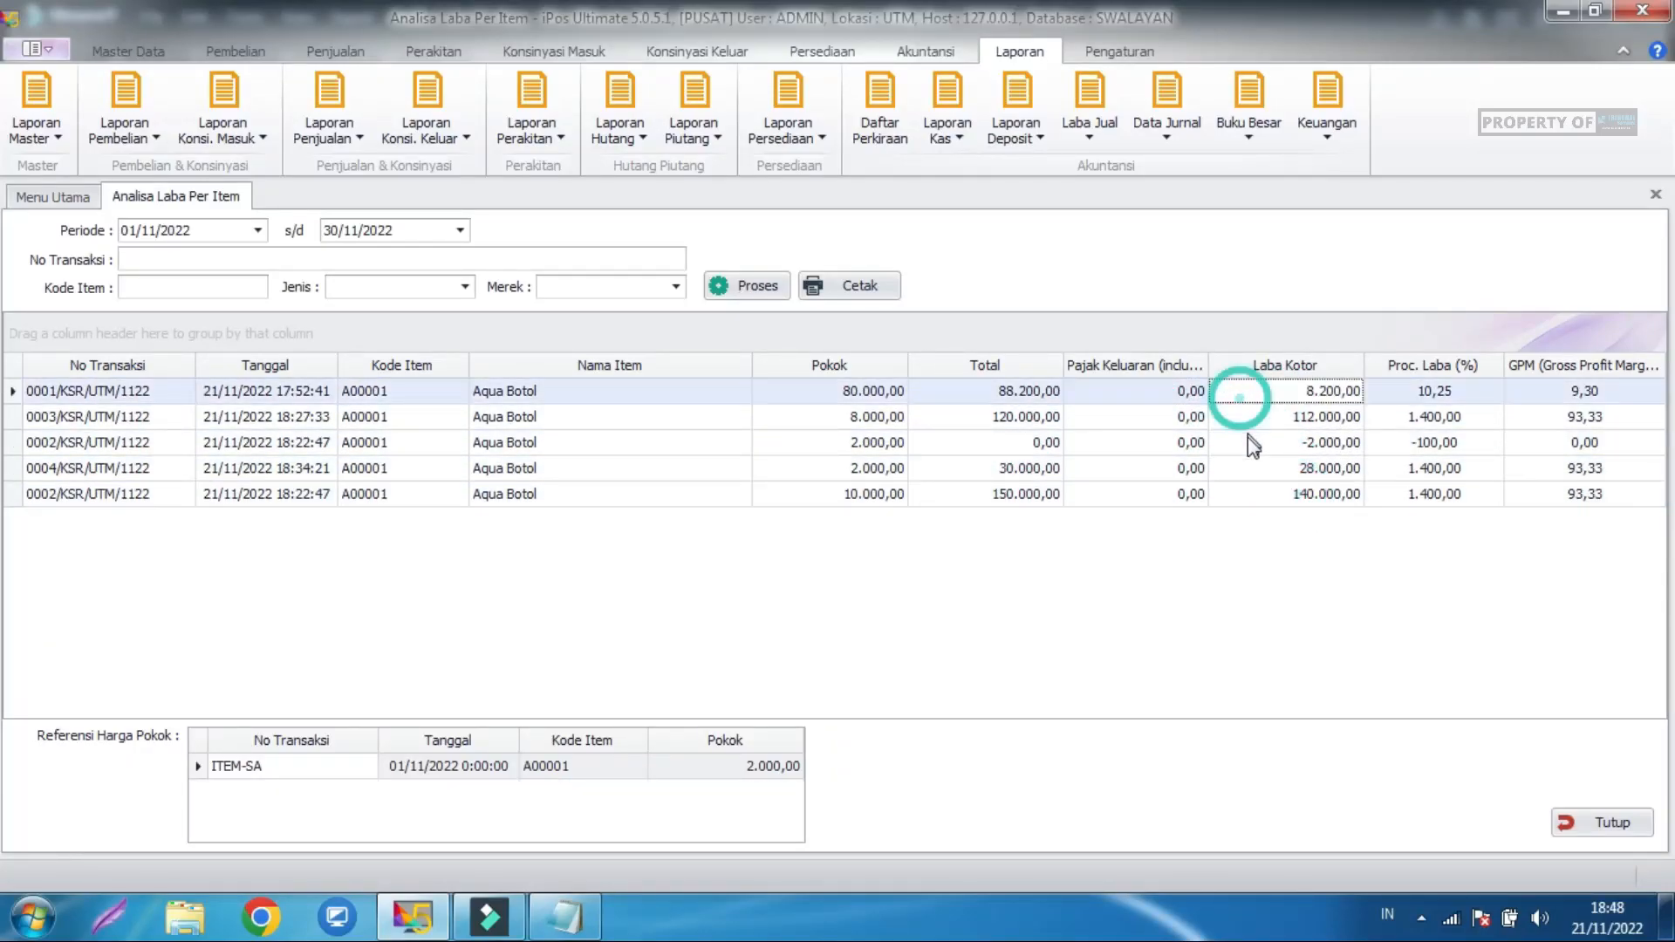
left_click(1249, 440)
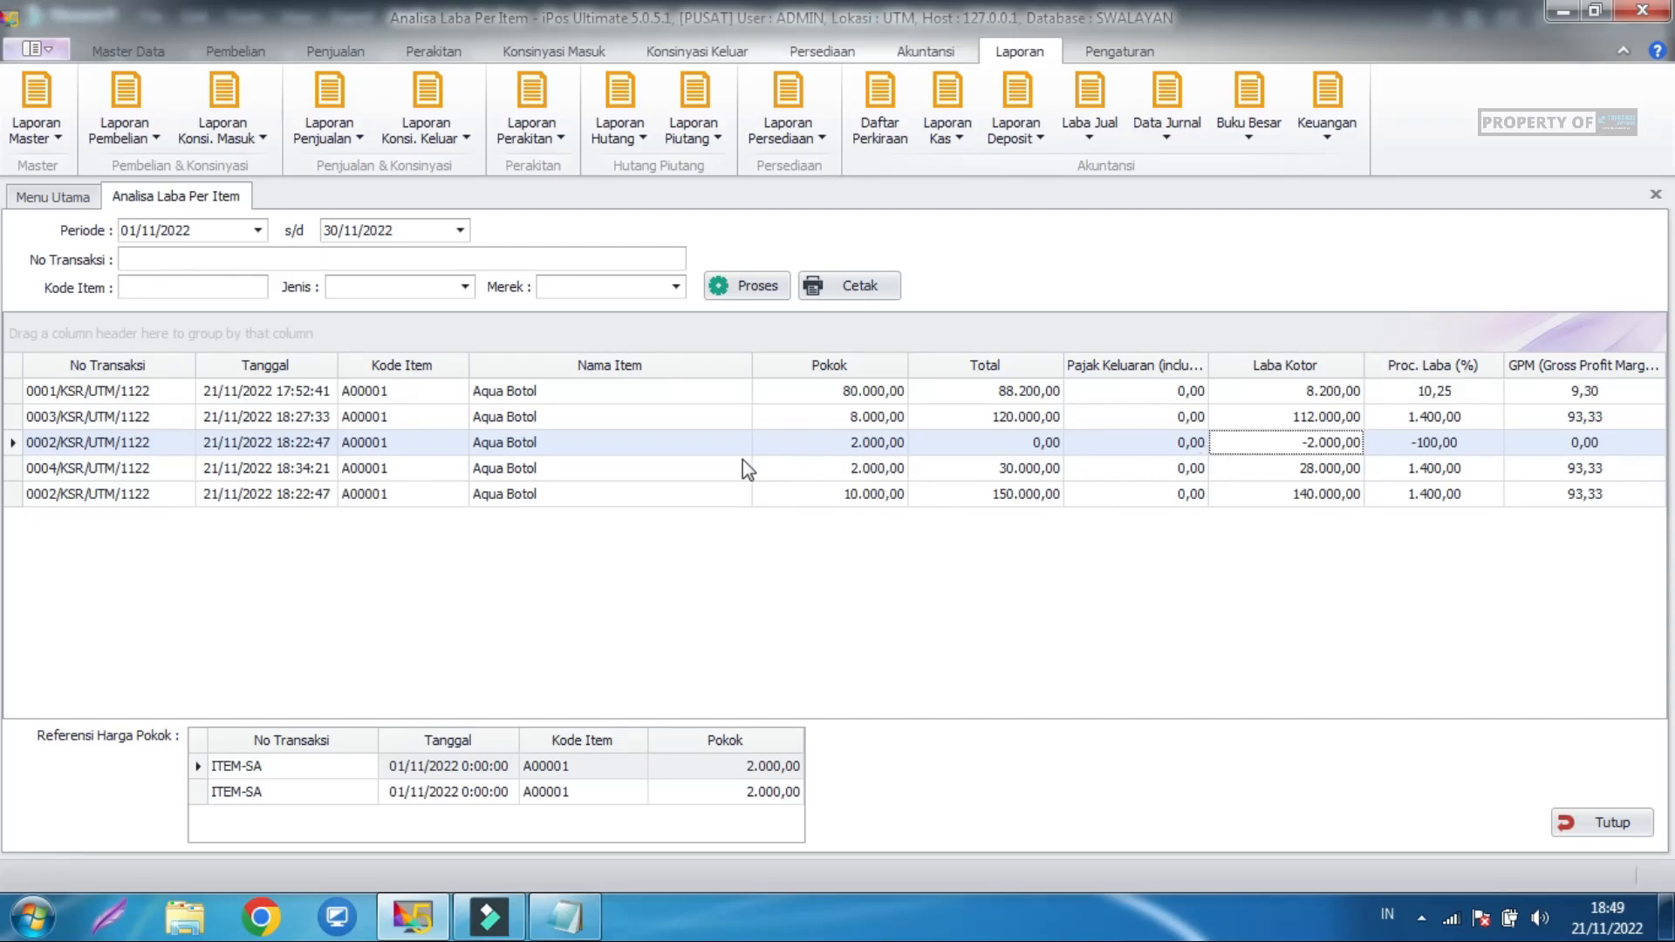
Check the negative gross profit line in the item profit analysis and generate the Laba Rugi report for November 2022.
left_click(1260, 441)
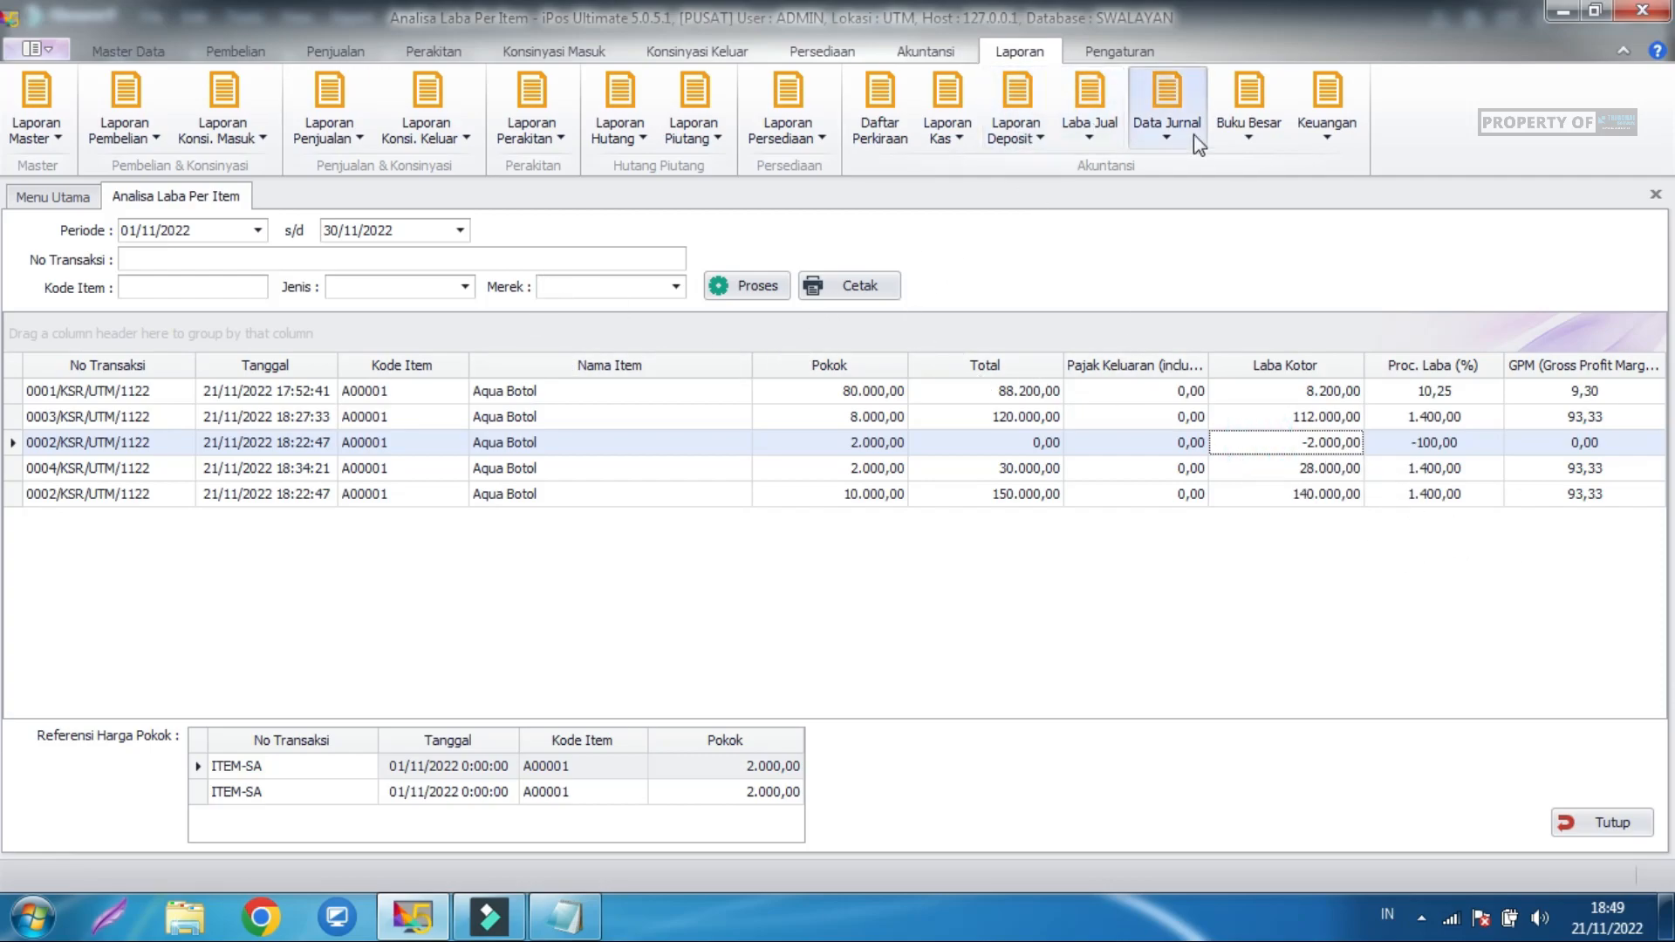
left_click(1327, 112)
left_click(1353, 192)
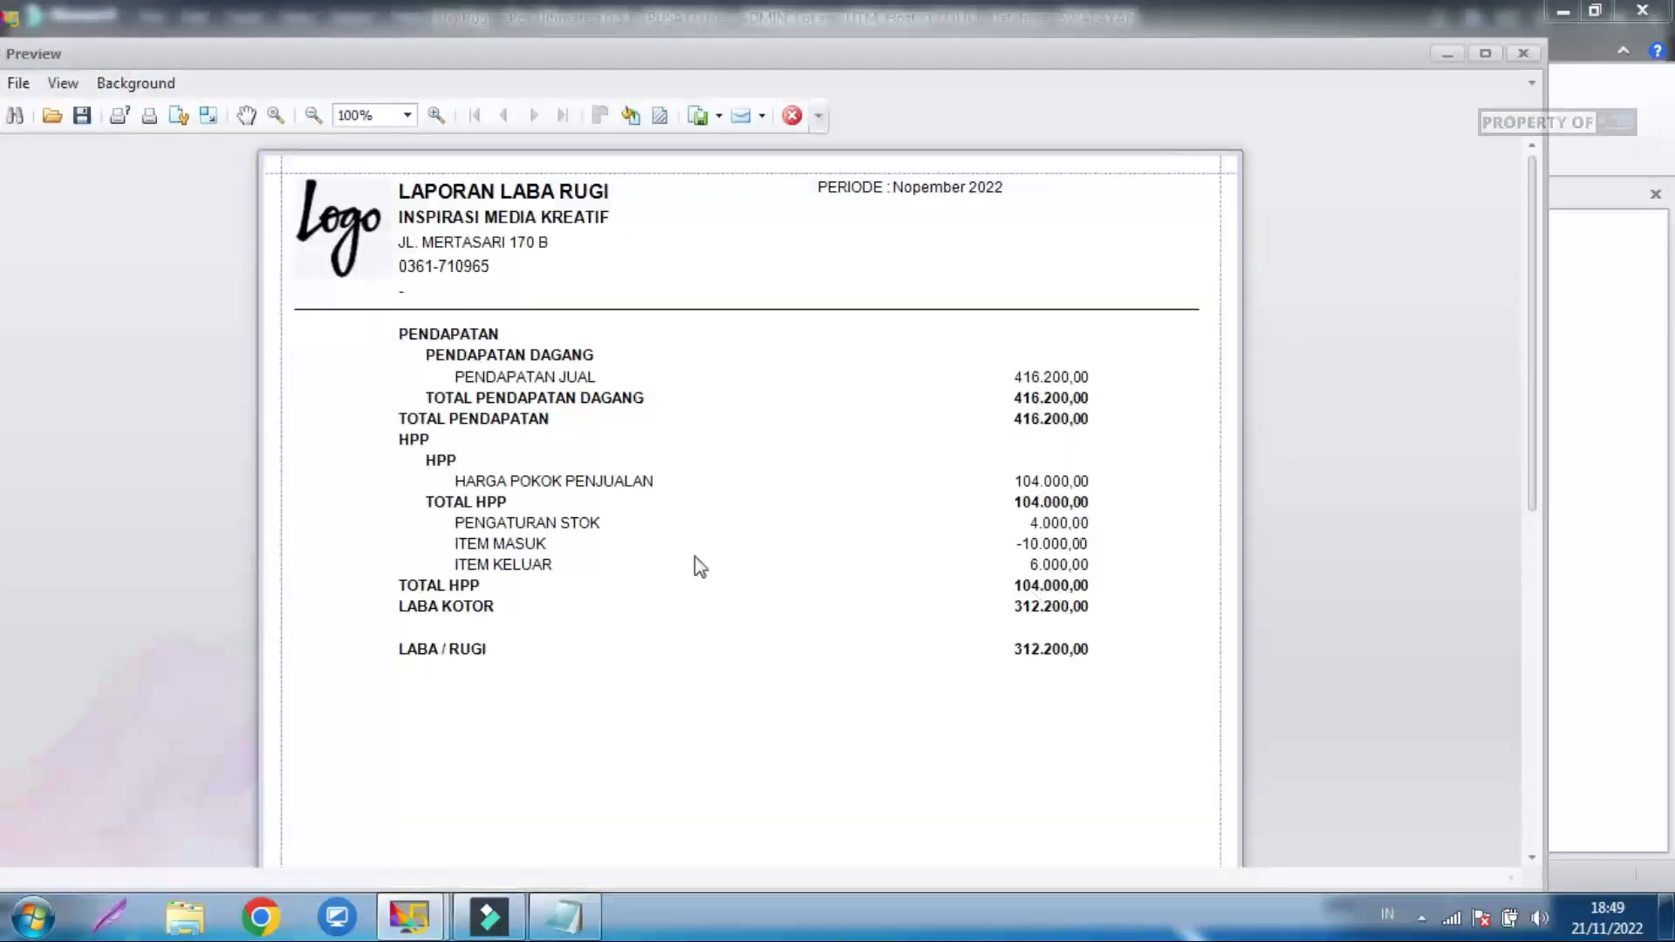
Examine the sales income, cost of goods, stock adjustment, item-in and item-out amounts in the Laba Rugi report and close its preview.
left_click(1045, 567)
left_click(1051, 534)
left_click(1045, 546)
left_click(1015, 377)
left_click(1036, 531)
left_click(1053, 529)
left_click(1034, 530)
left_click(566, 570)
left_click(1038, 551)
left_click(791, 115)
Generate the Neraca report up to 30/11/2022, check its cash and bank balances, and close the preview.
left_click(1327, 118)
left_click(1346, 170)
left_click(647, 251)
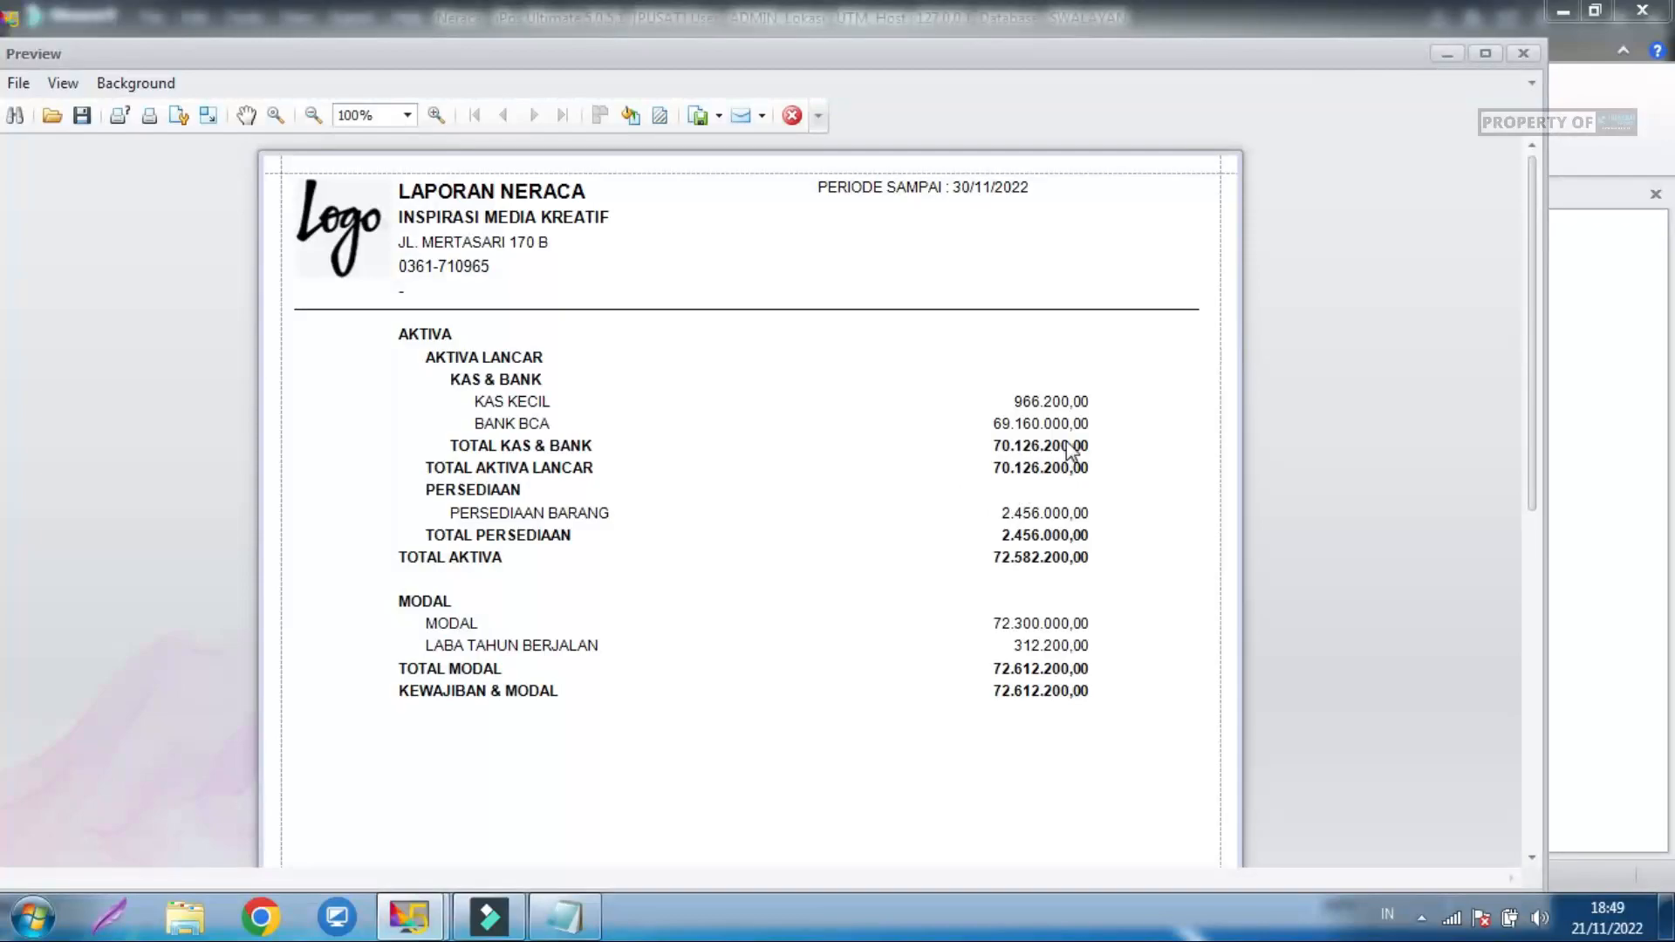
left_click(995, 446)
left_click(565, 425)
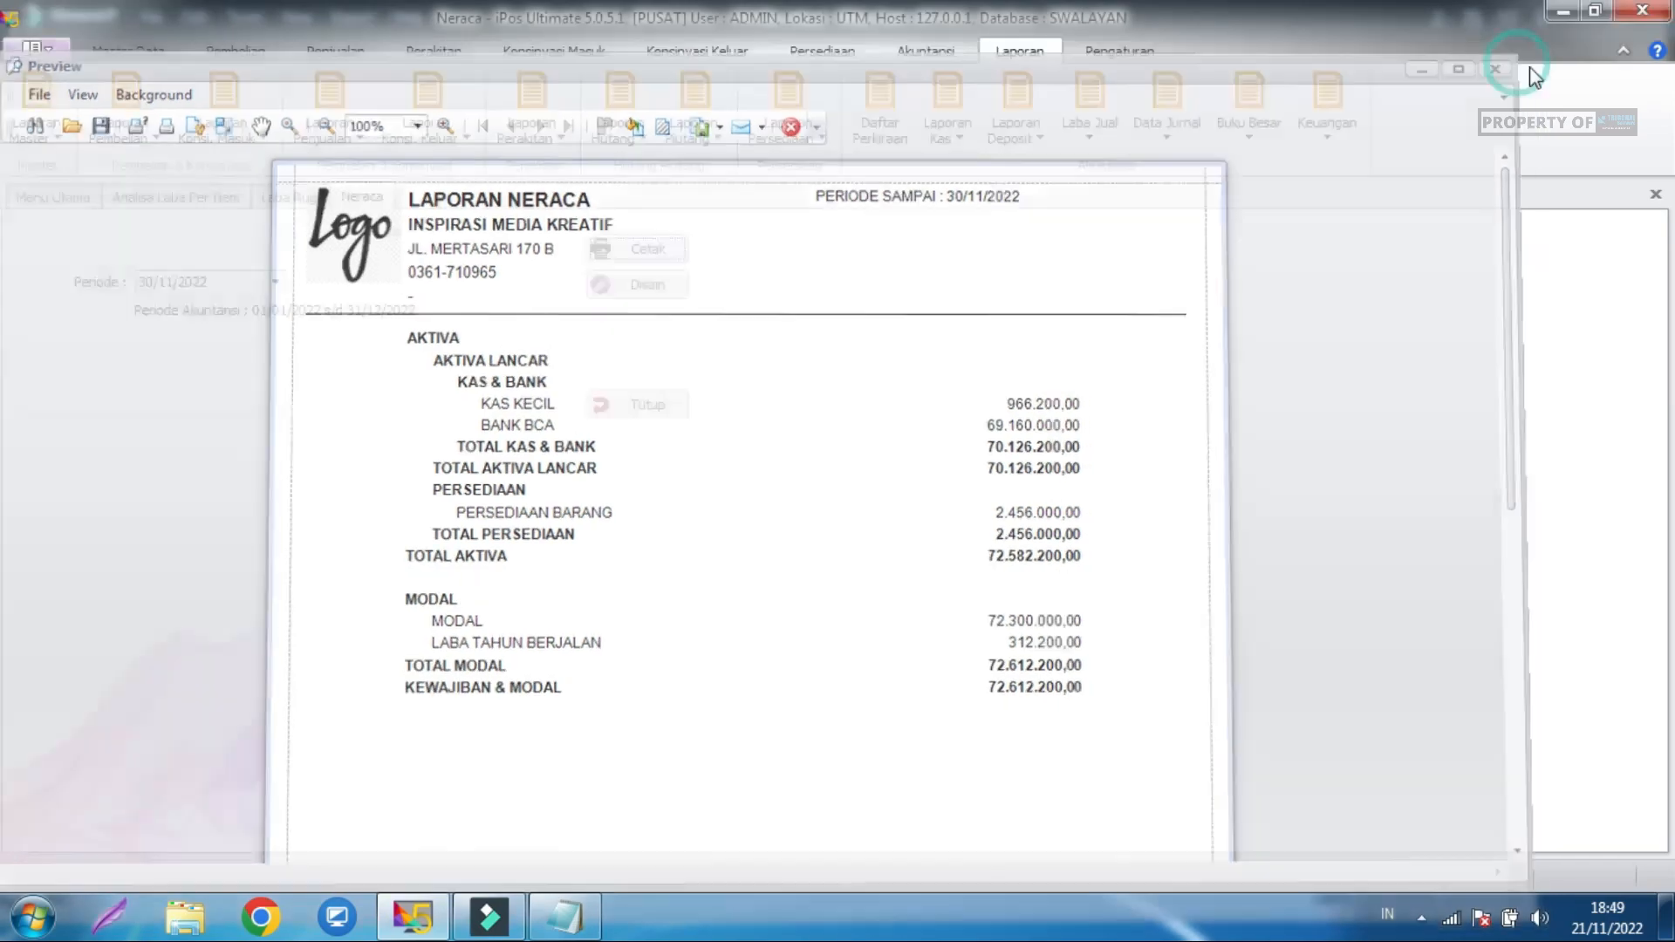
left_click(1523, 54)
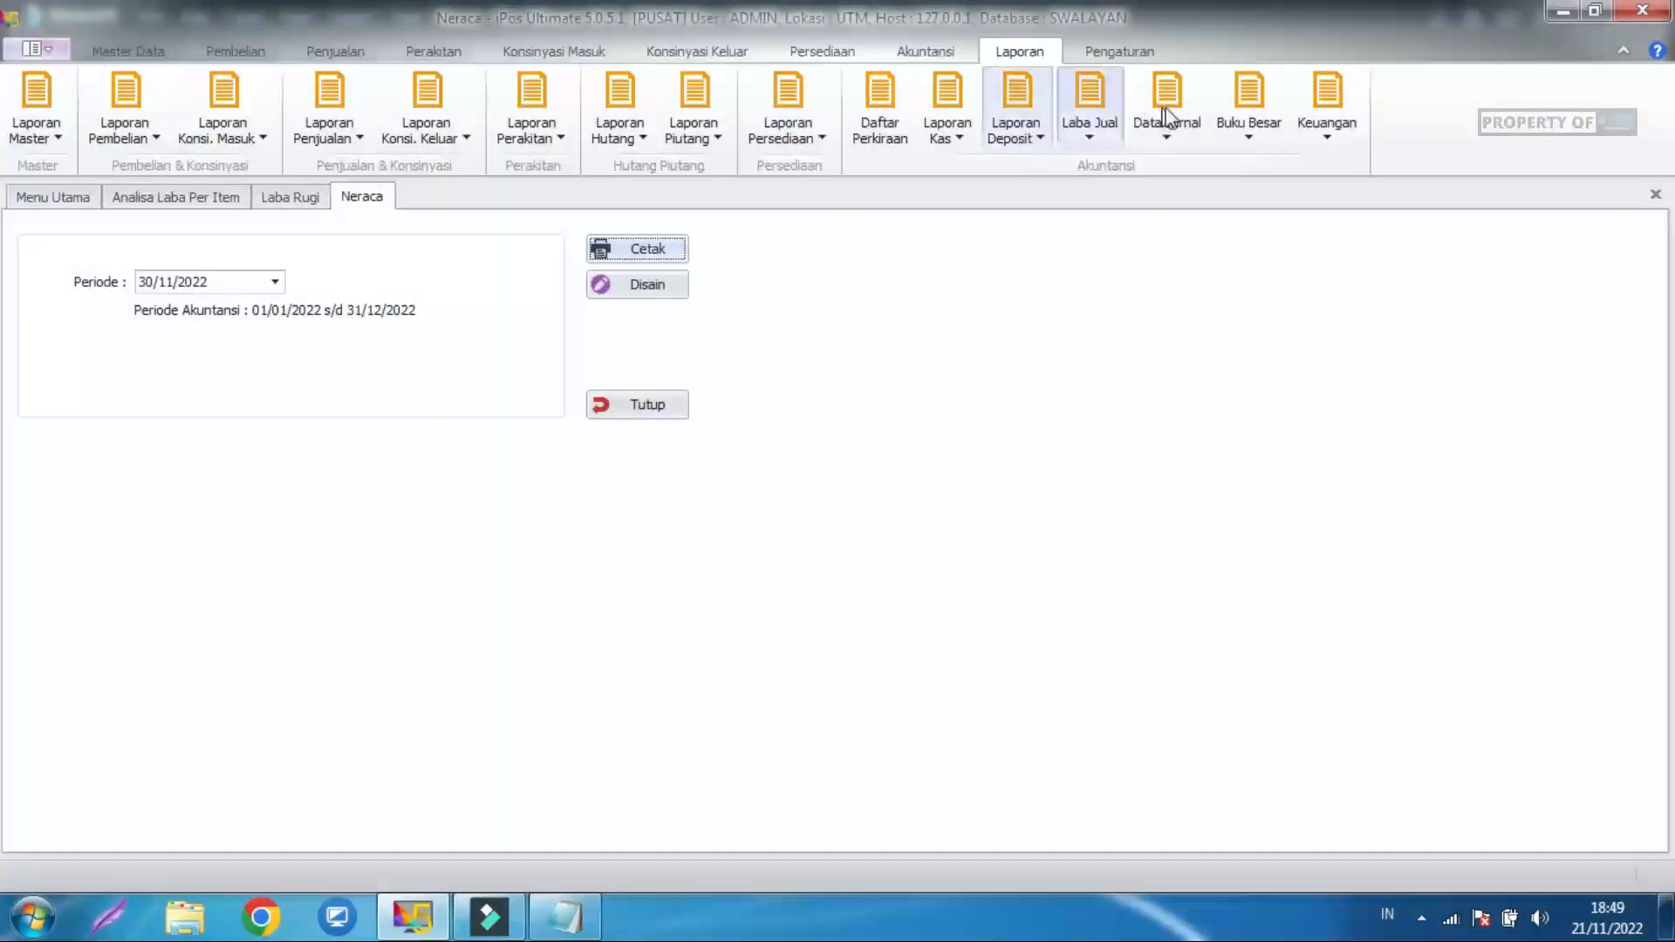
Run the Analisa Jurnal yang tidak seimbang without a period filter and check the debit and credit of the unbalanced transaction.
left_click(1190, 131)
left_click(1230, 200)
left_click(551, 261)
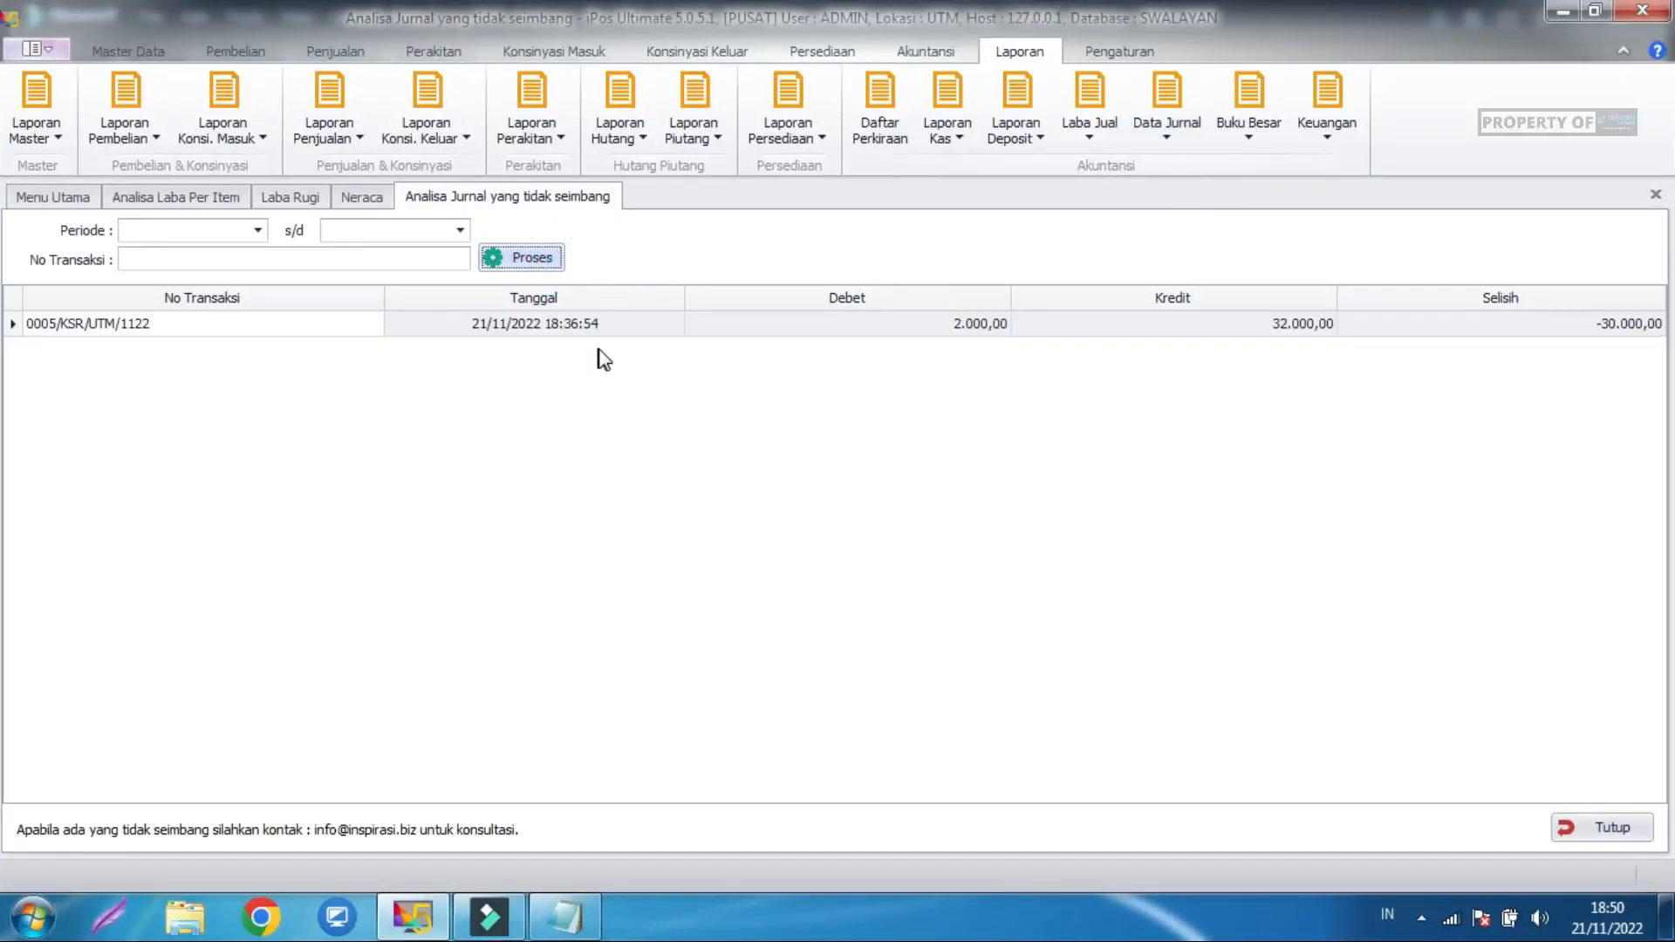
left_click(621, 327)
left_click(1299, 331)
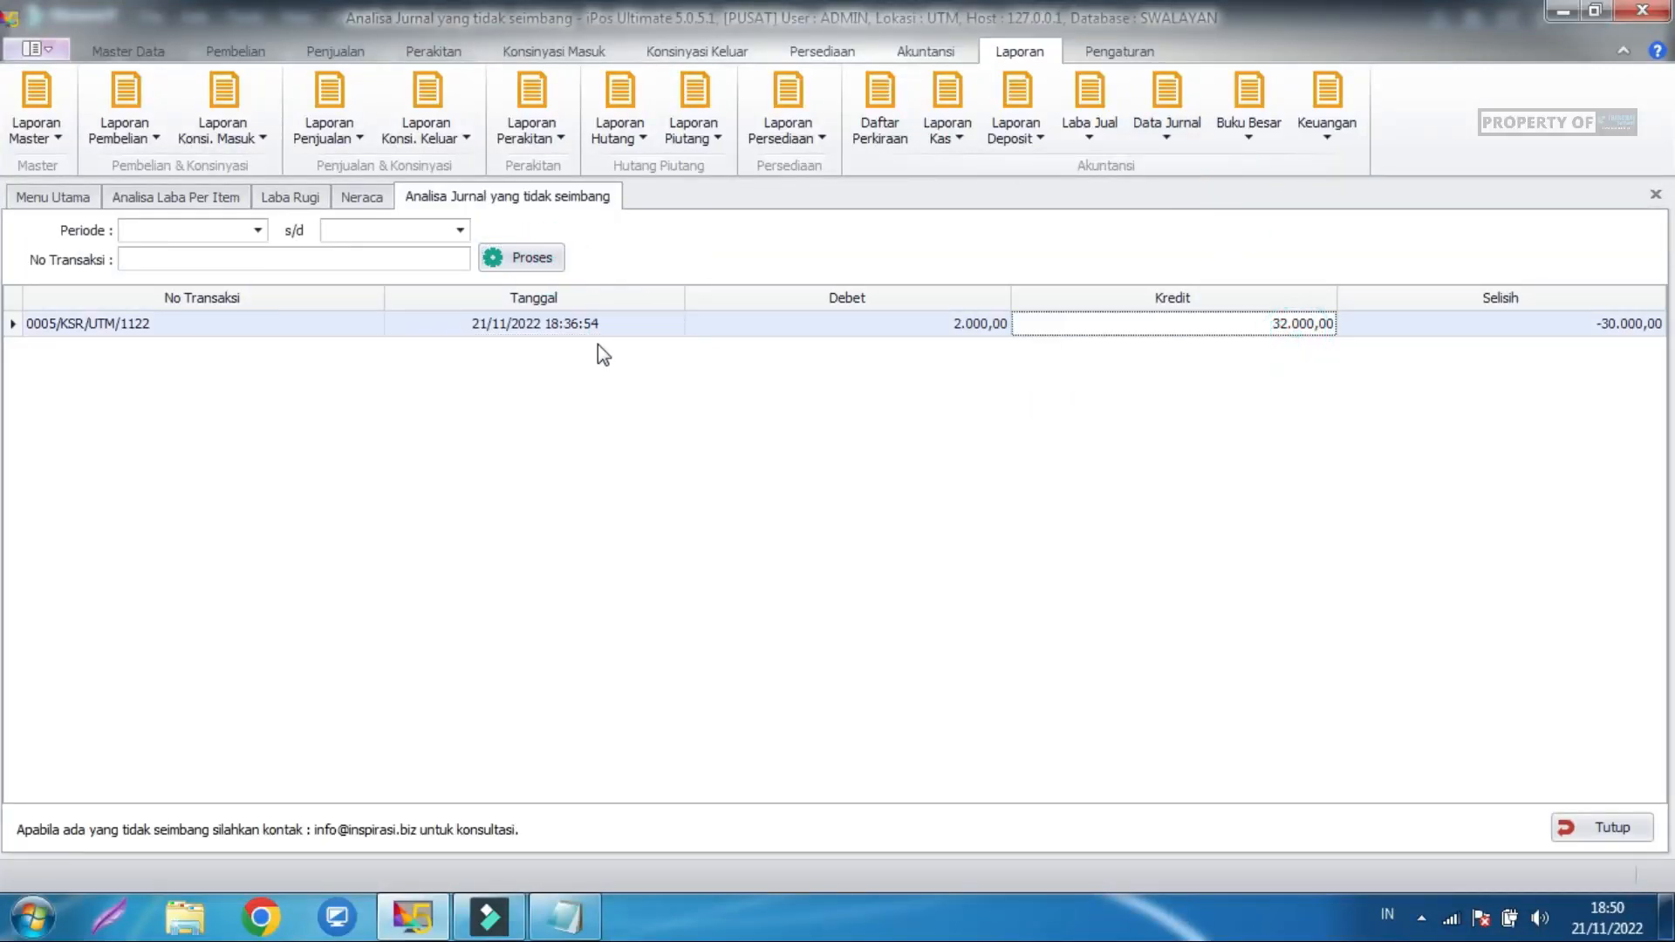
Copy the unbalanced journal's transaction number and search for it in the Daftar Kasir cashier sales list.
left_click(275, 323)
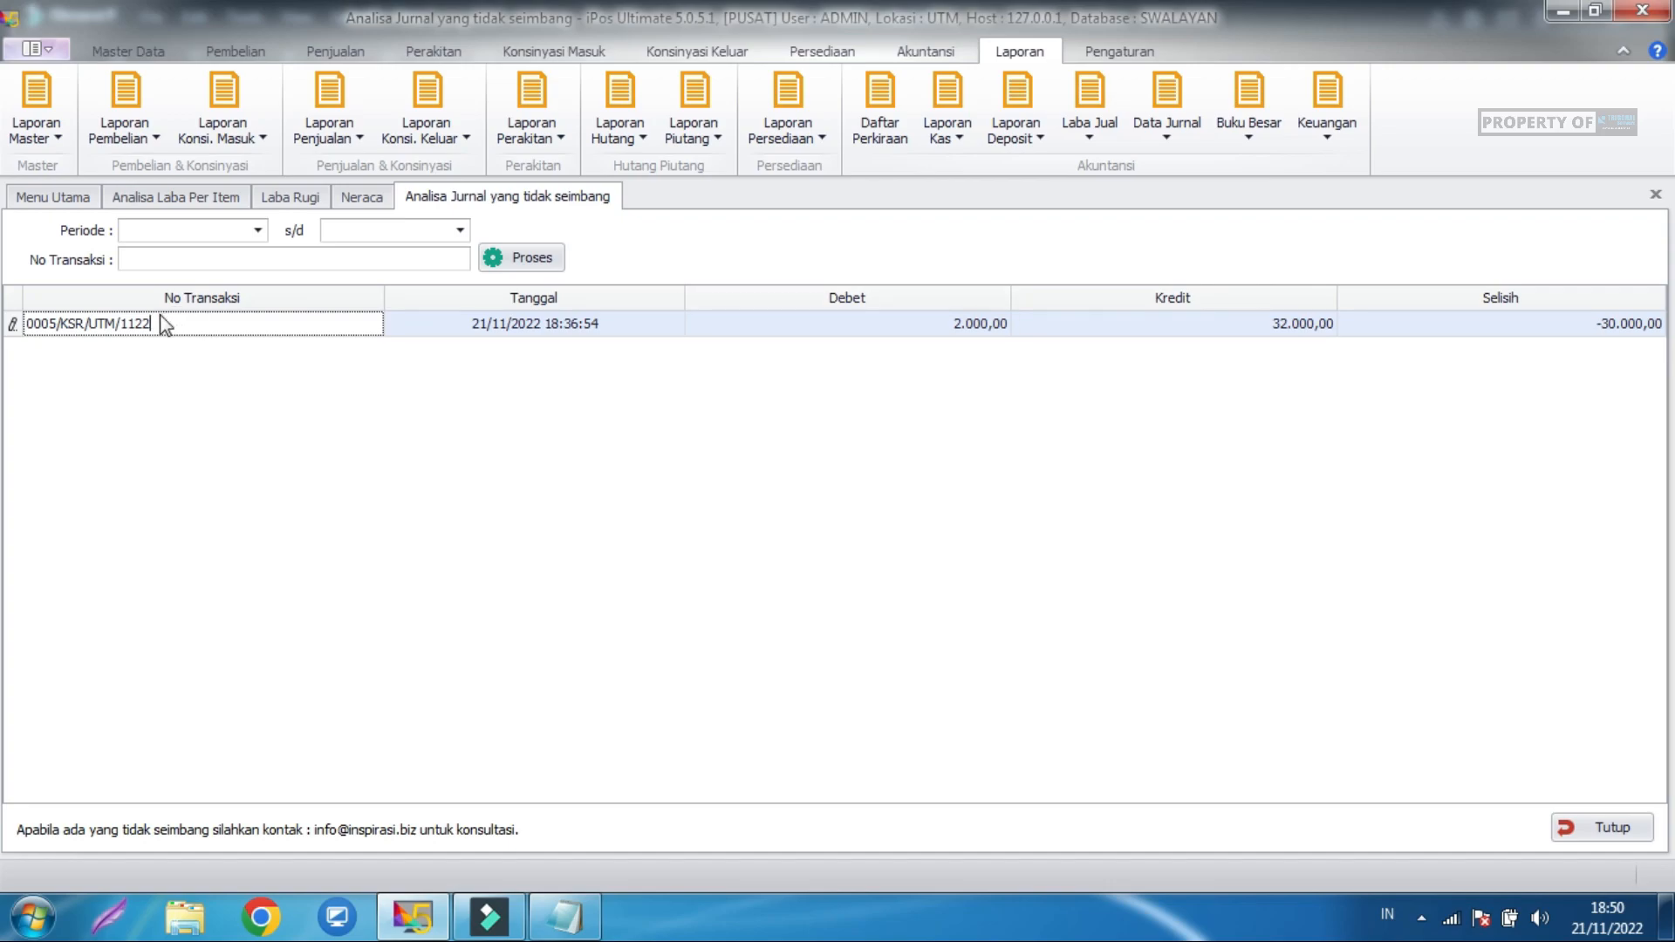
left_click_drag(157, 322, 30, 360)
key("ctrl+c")
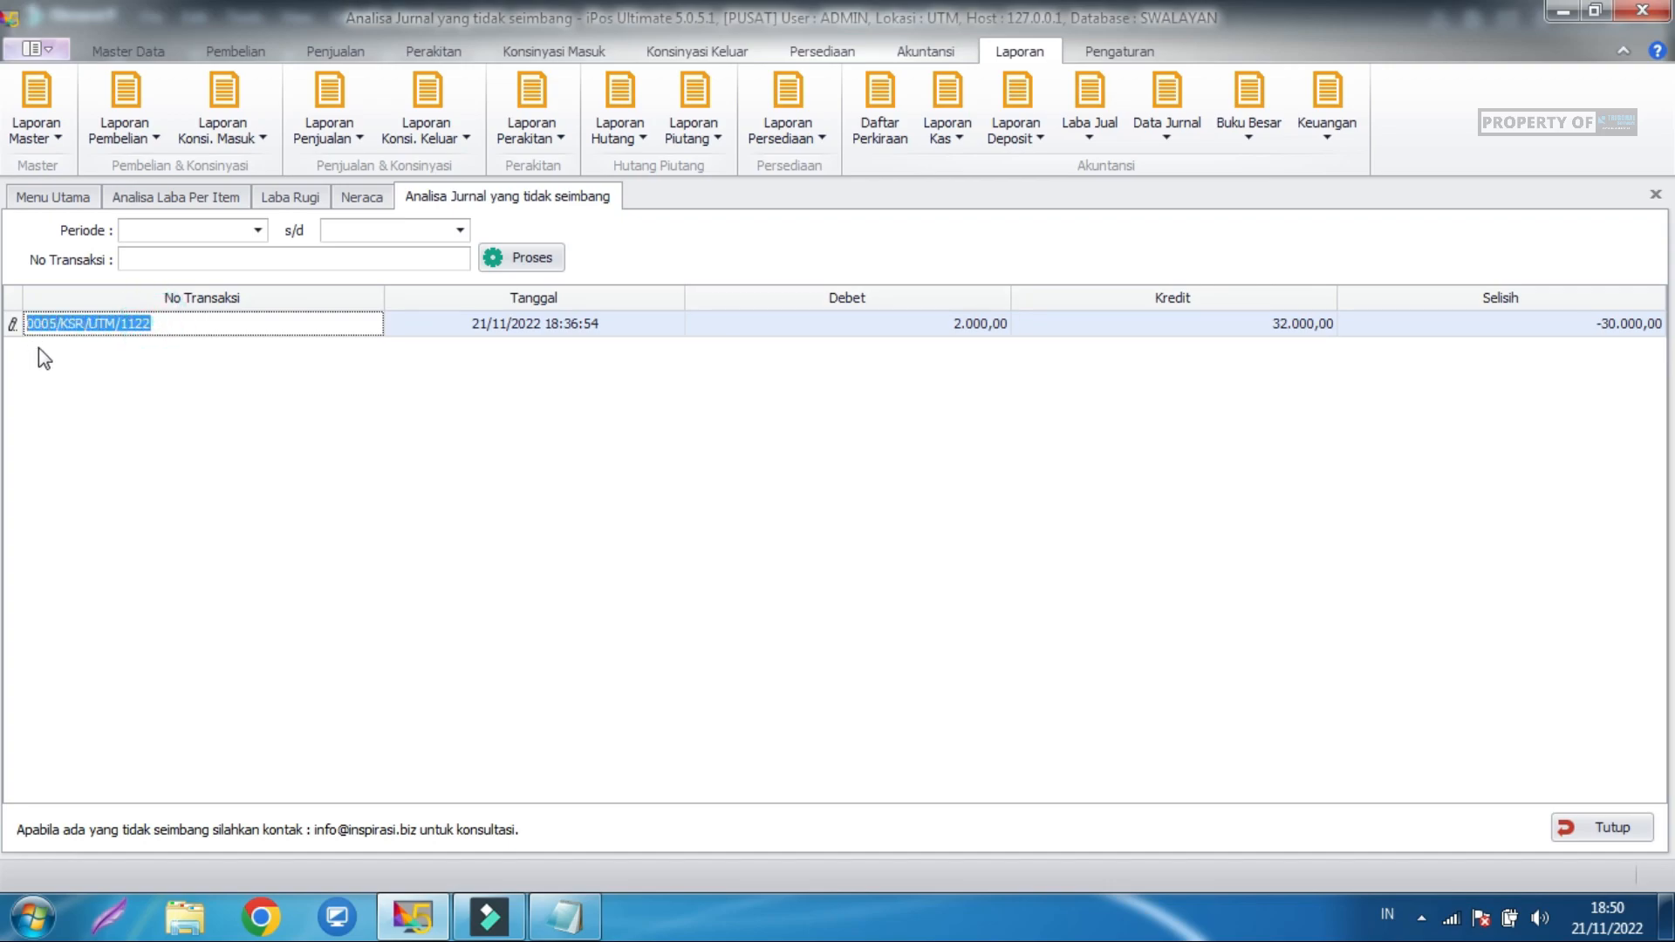
left_click(325, 50)
left_click(214, 109)
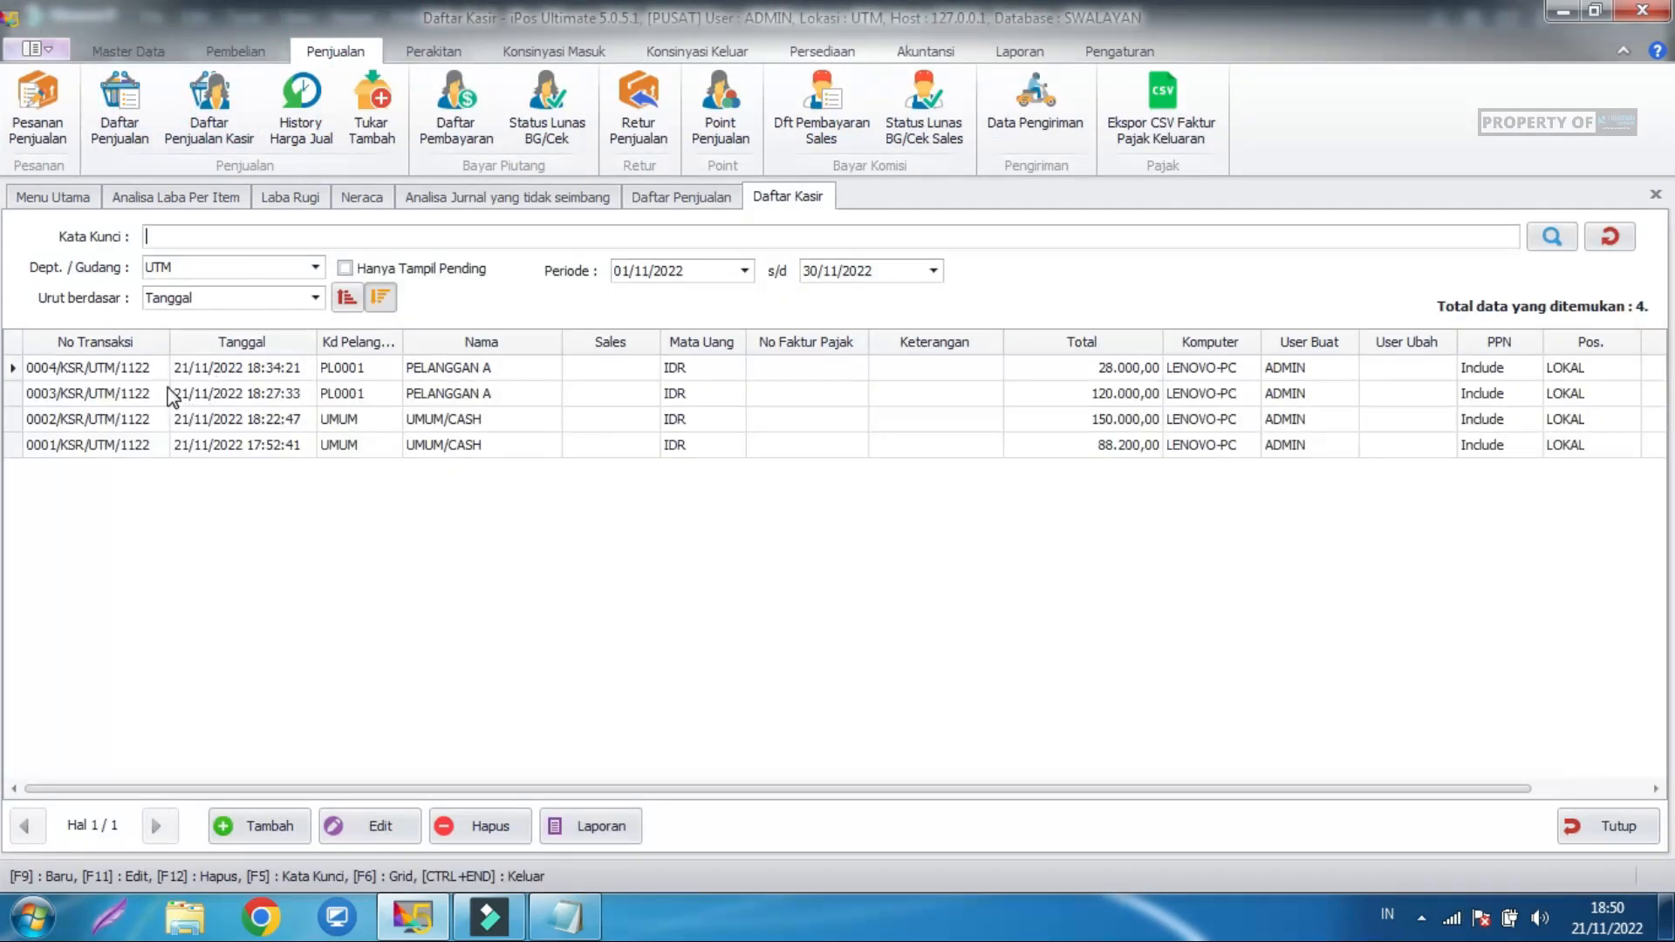
key("ctrl+v")
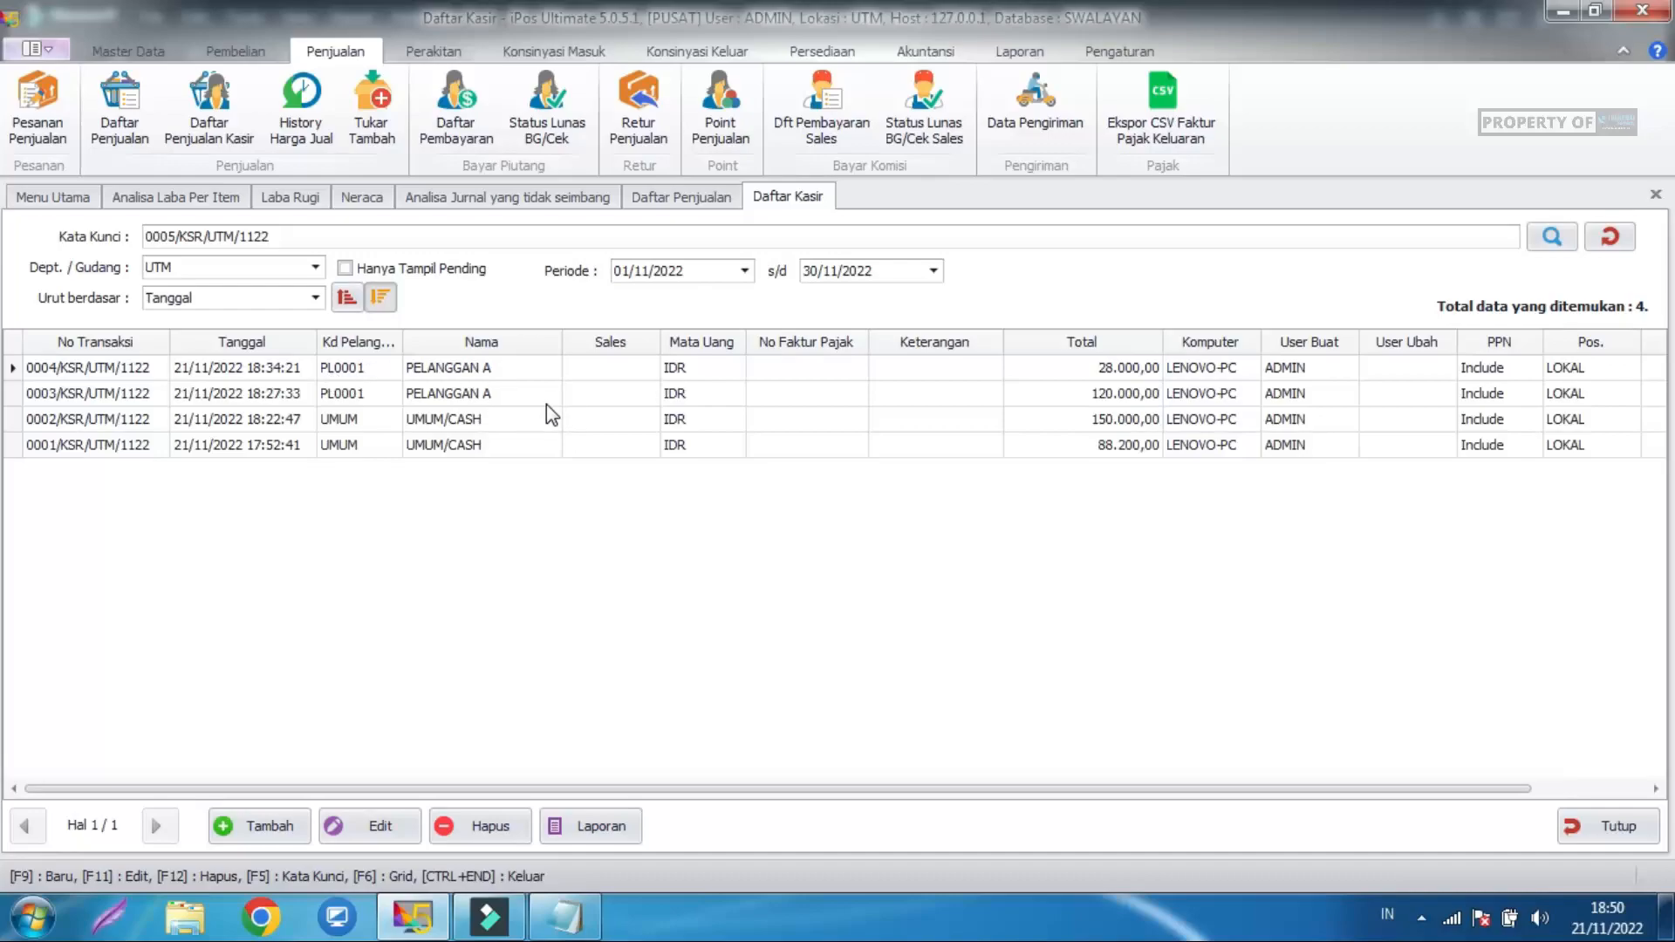
key("Return")
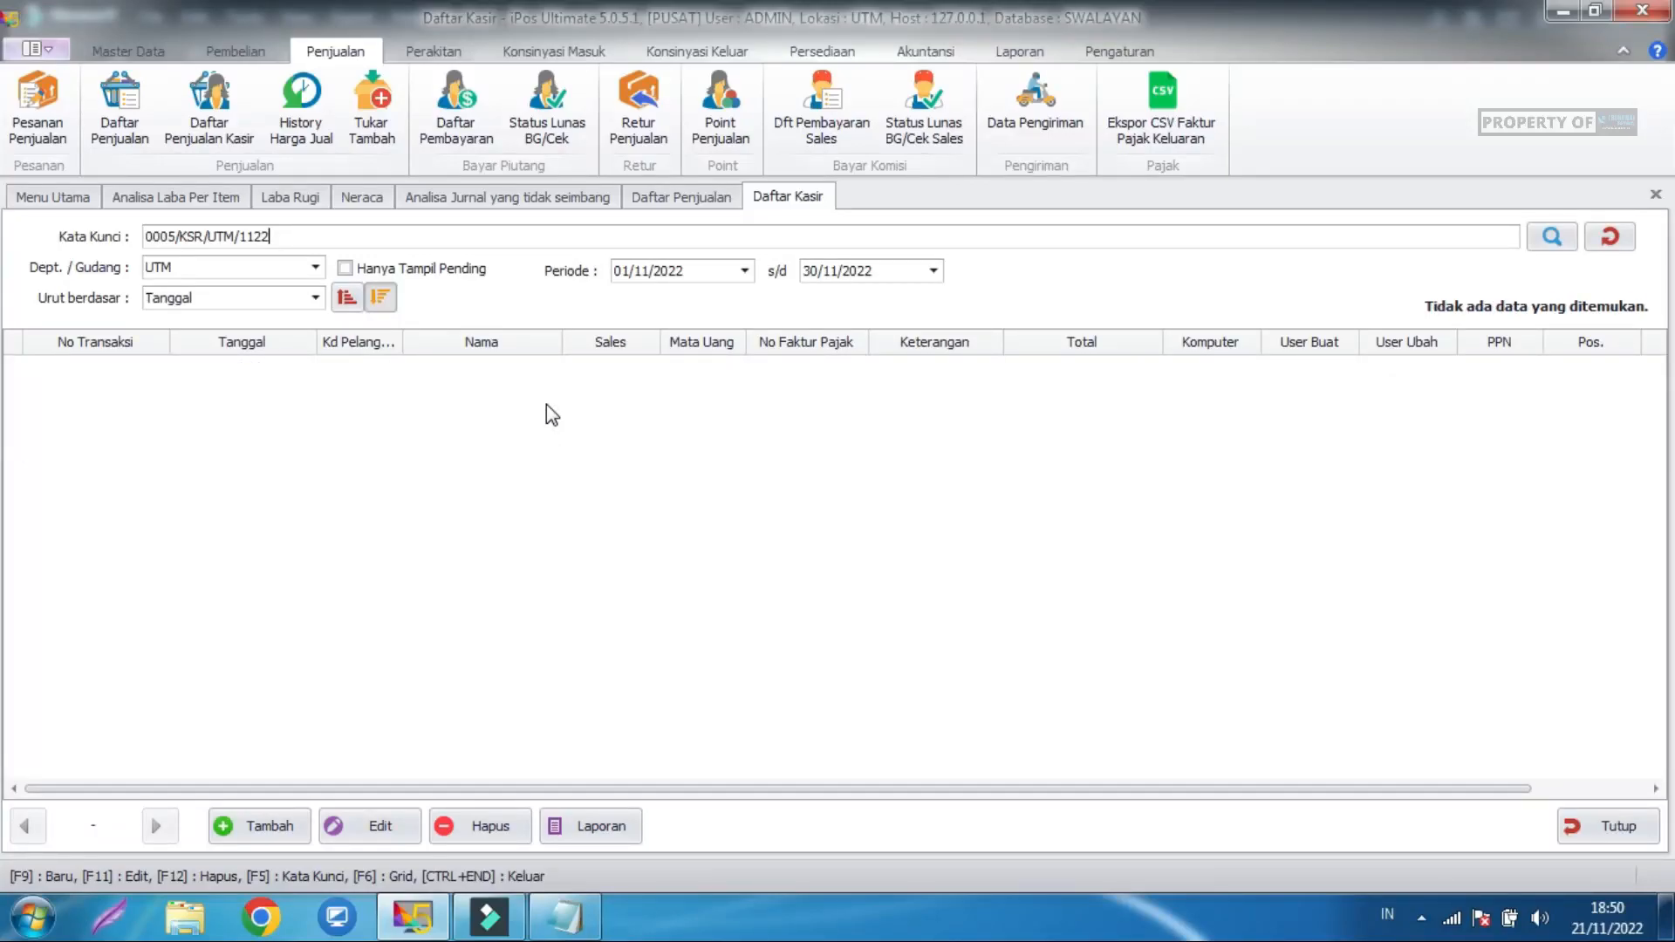
Limit the cashier sales list to pending transactions and delete the pending UMUM/CASH sale with the unbalanced journal.
left_click(436, 271)
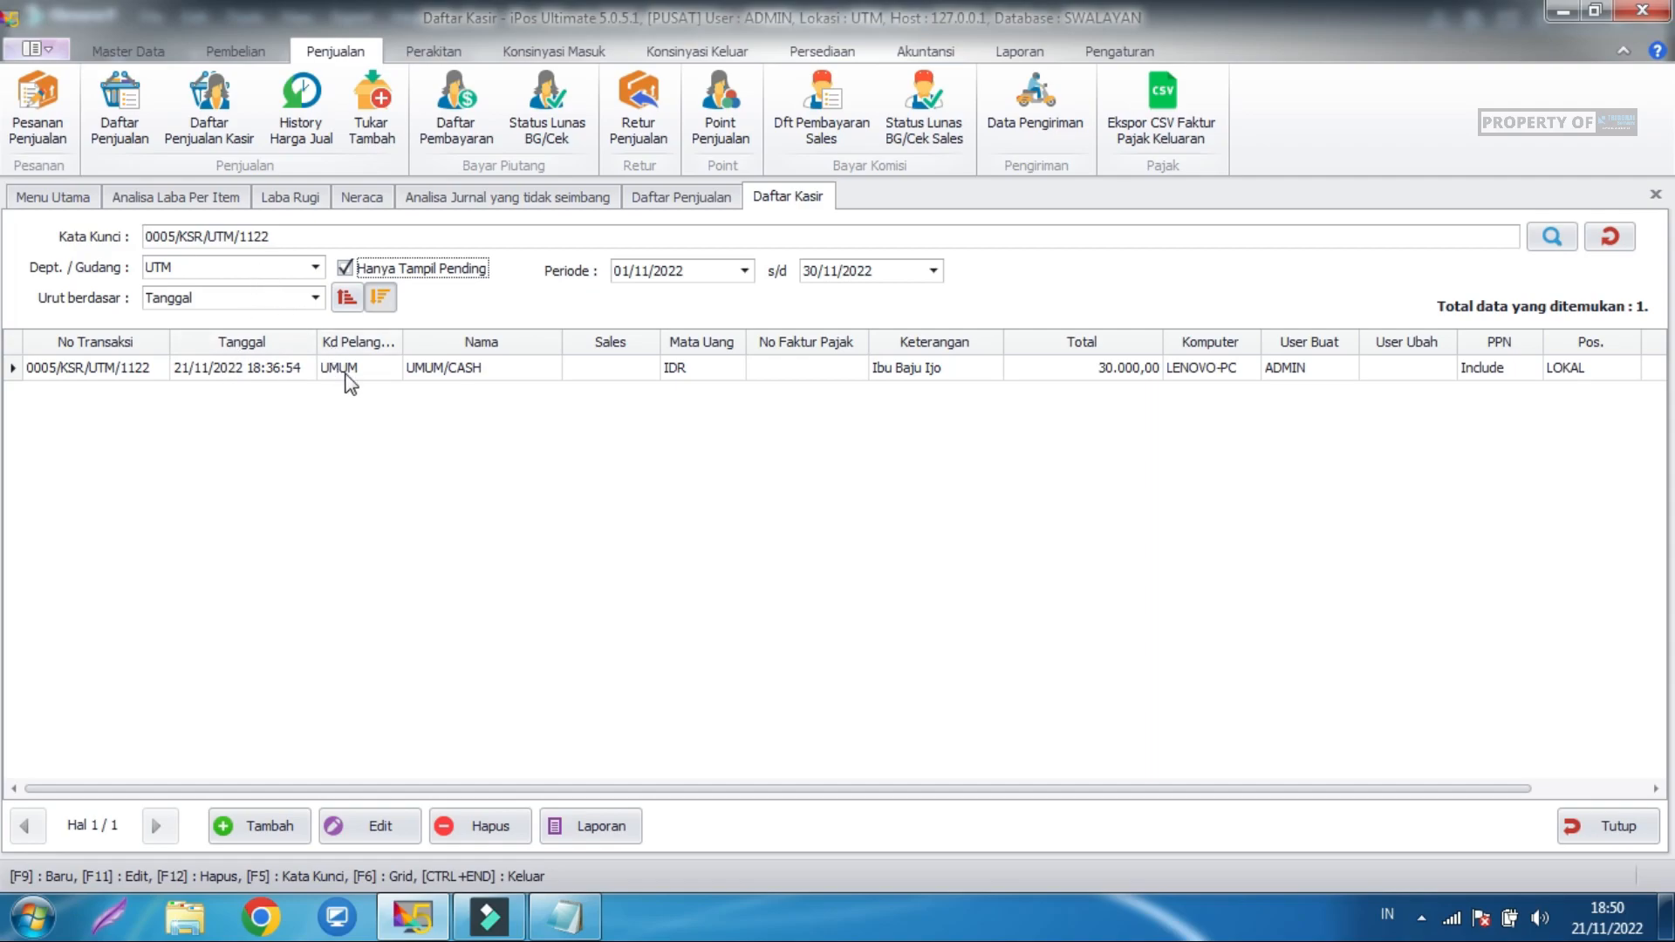
left_click(440, 371)
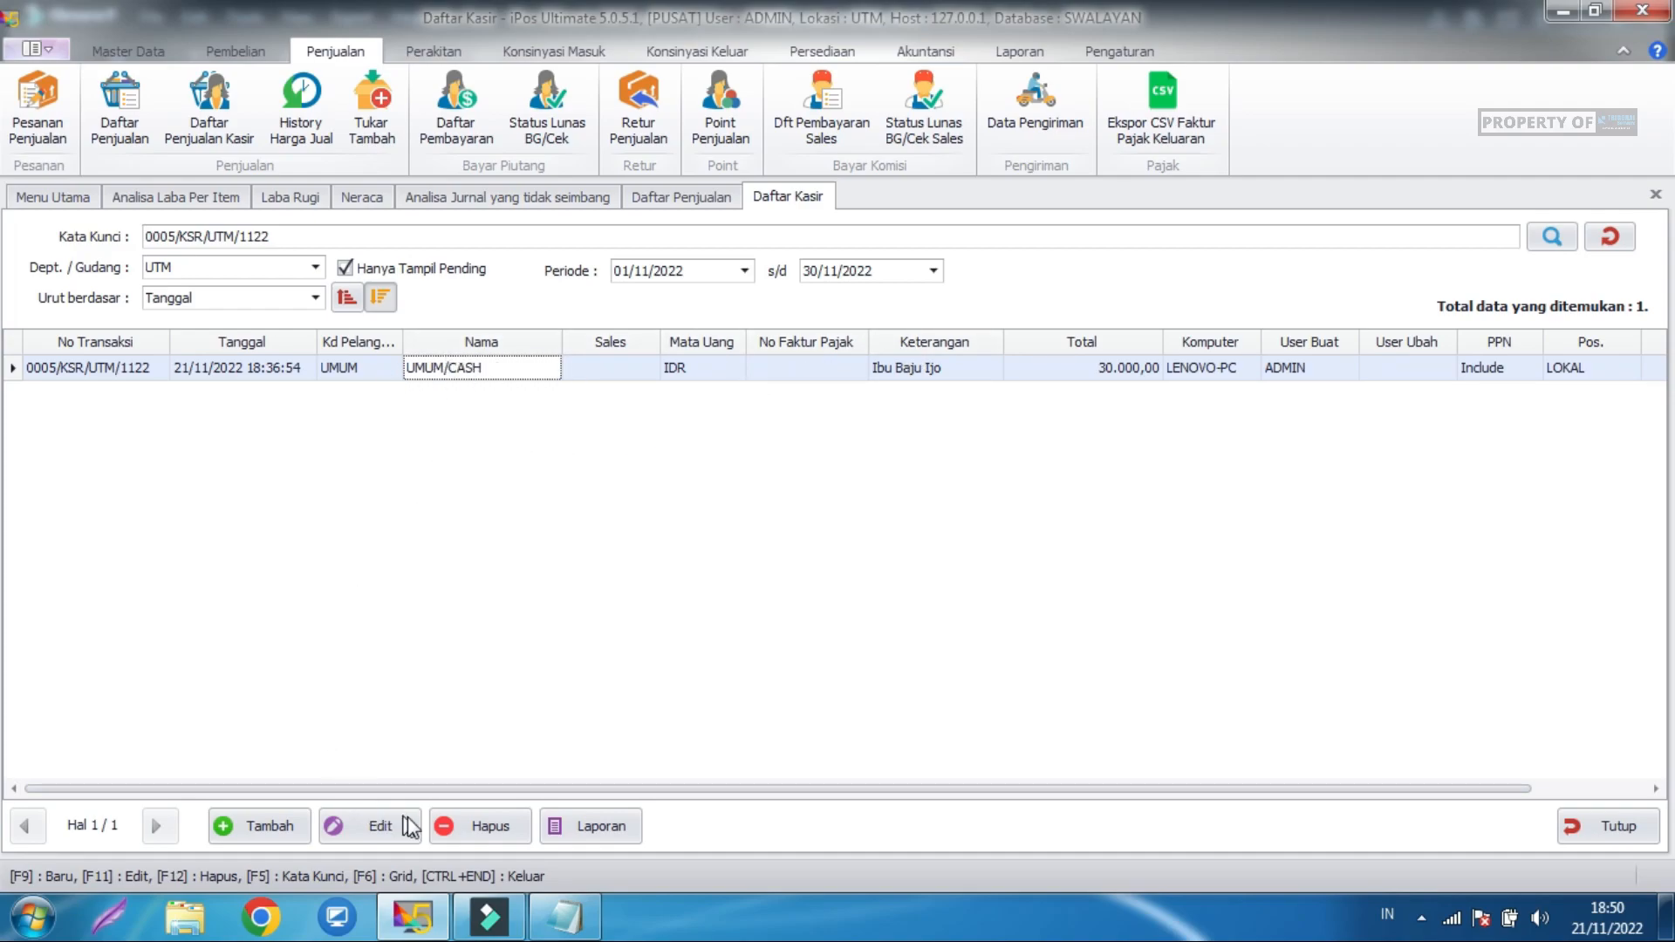
left_click(472, 835)
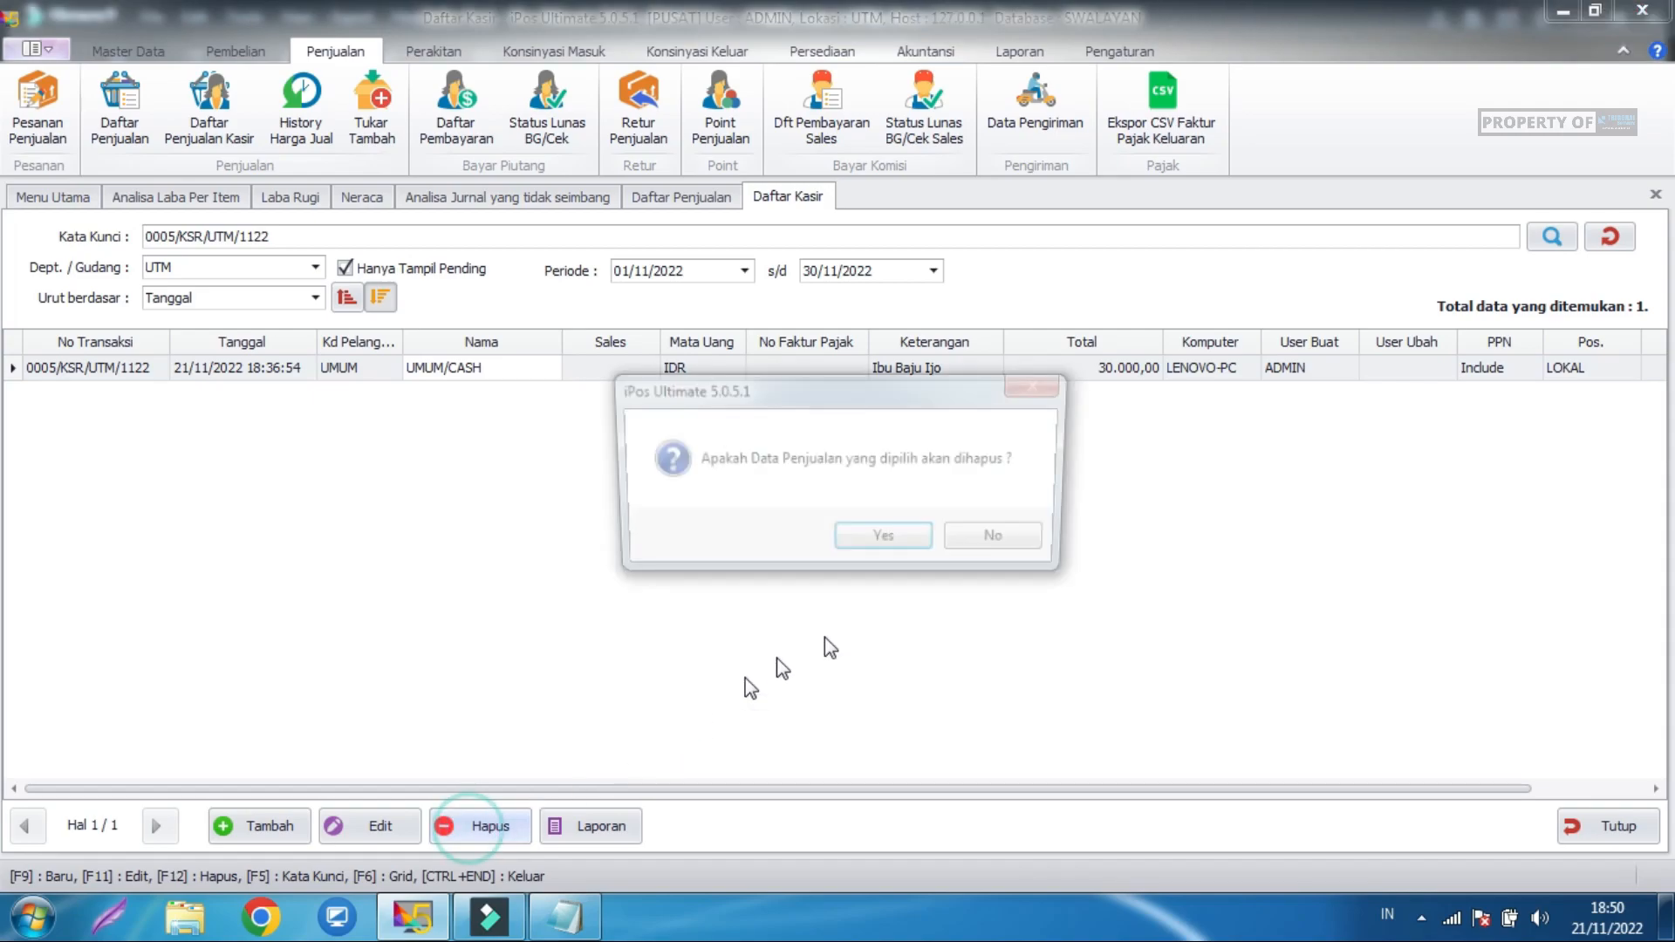
left_click(914, 547)
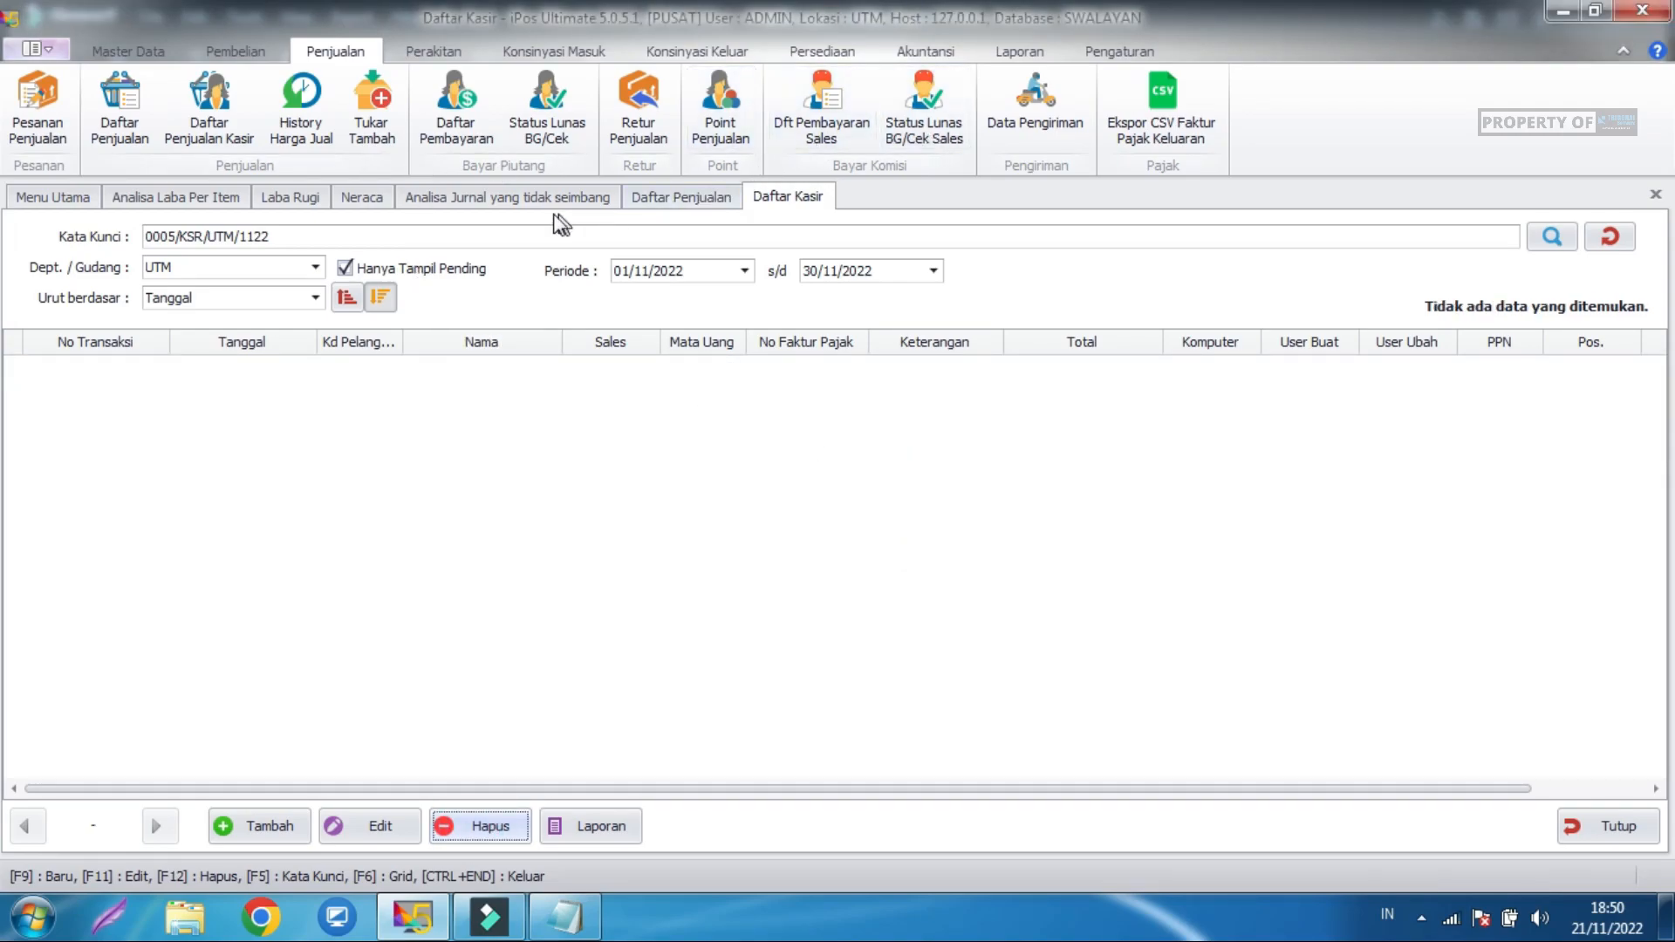
Return from the unbalanced journal analysis to the Neraca form and regenerate the balance sheet up to 30/11/2022.
left_click(524, 199)
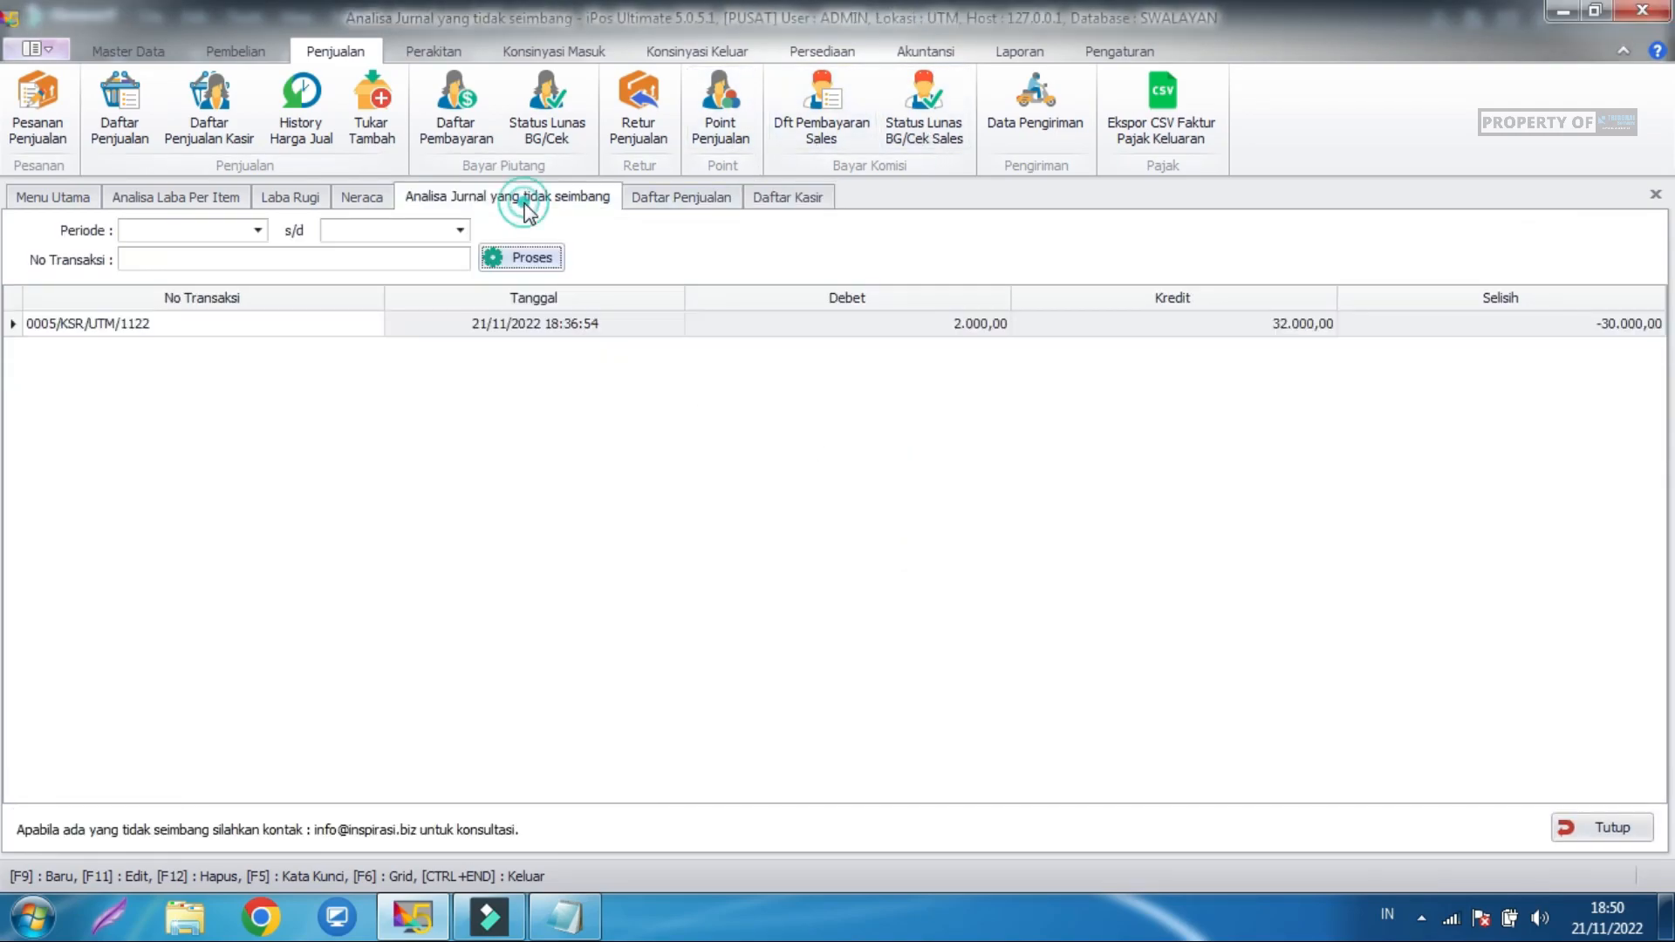
left_click(363, 201)
left_click(666, 247)
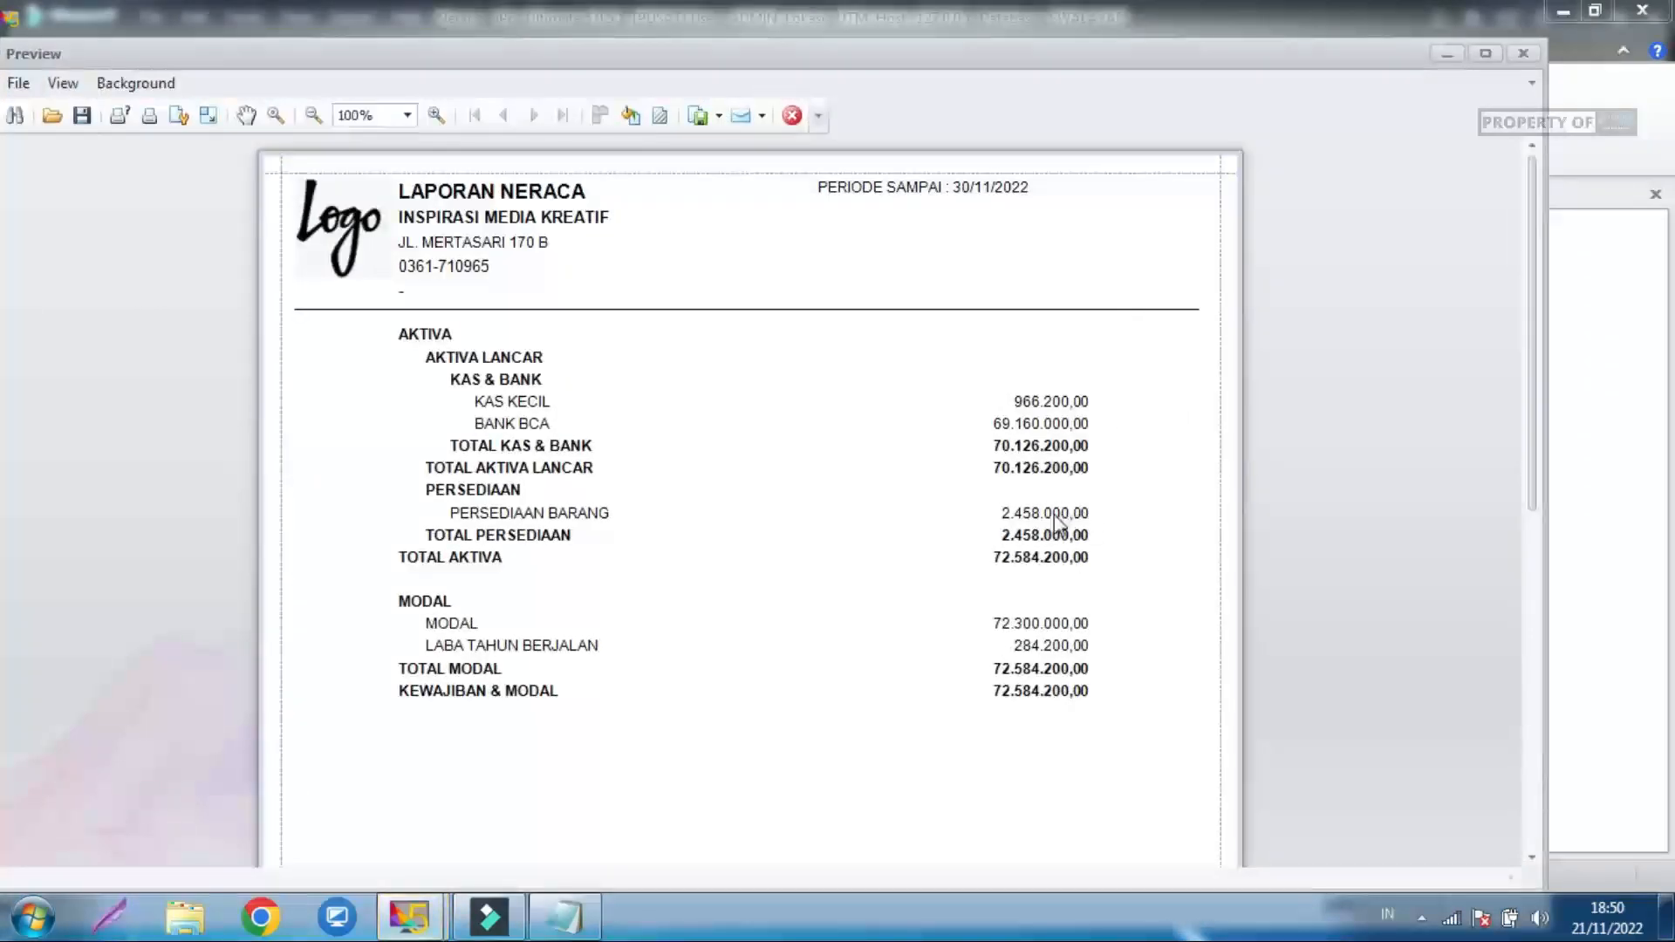